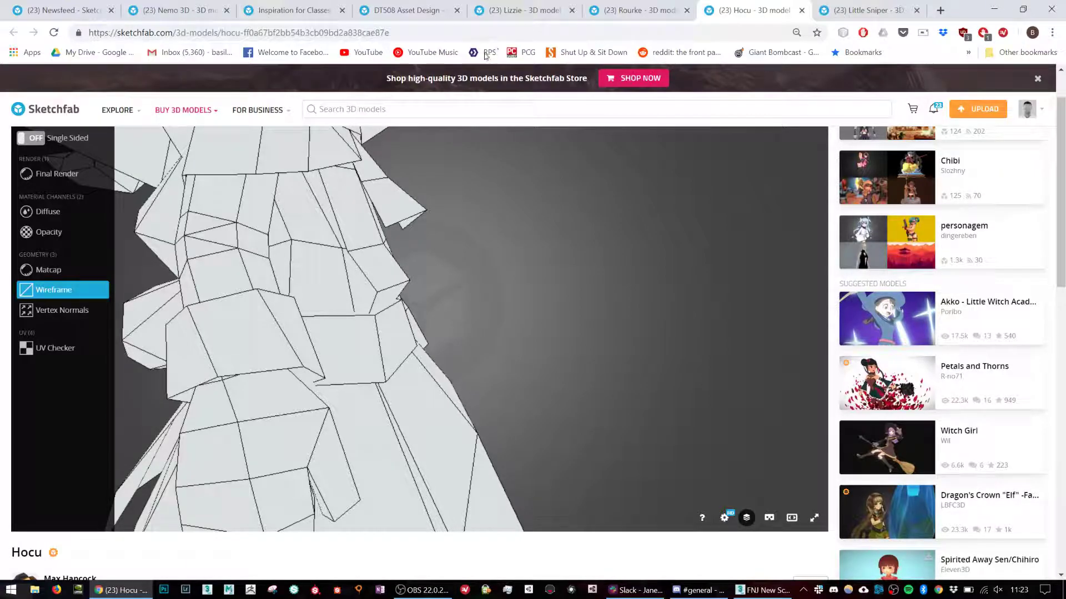
Open the Little Sniper model on Sketchfab and examine its wireframe from another angle.
left_click(876, 8)
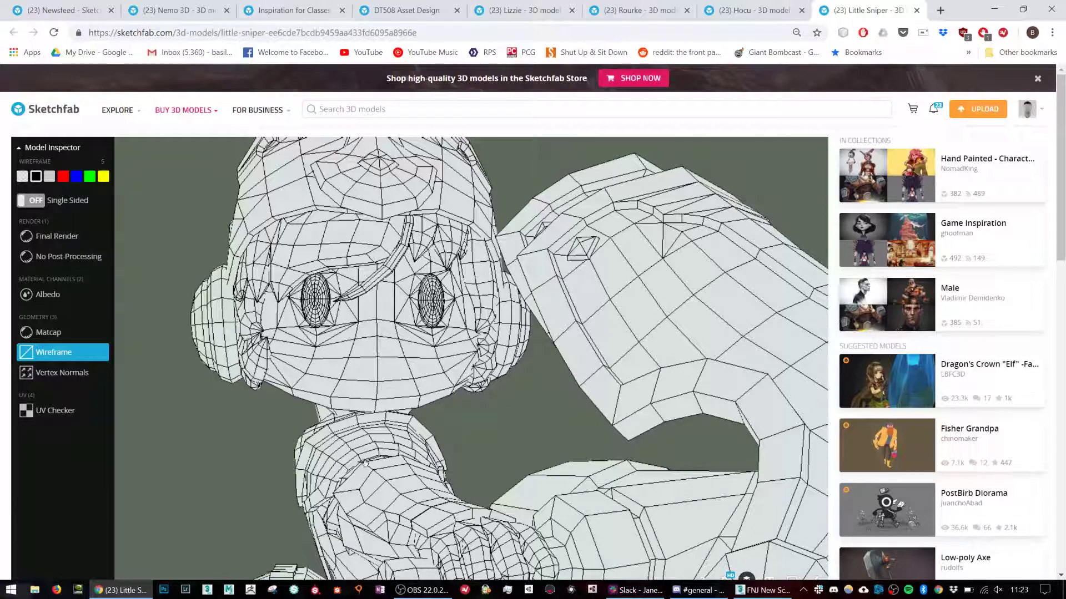
left_click_drag(261, 416, 692, 469)
scroll(722, 433, "down", 3)
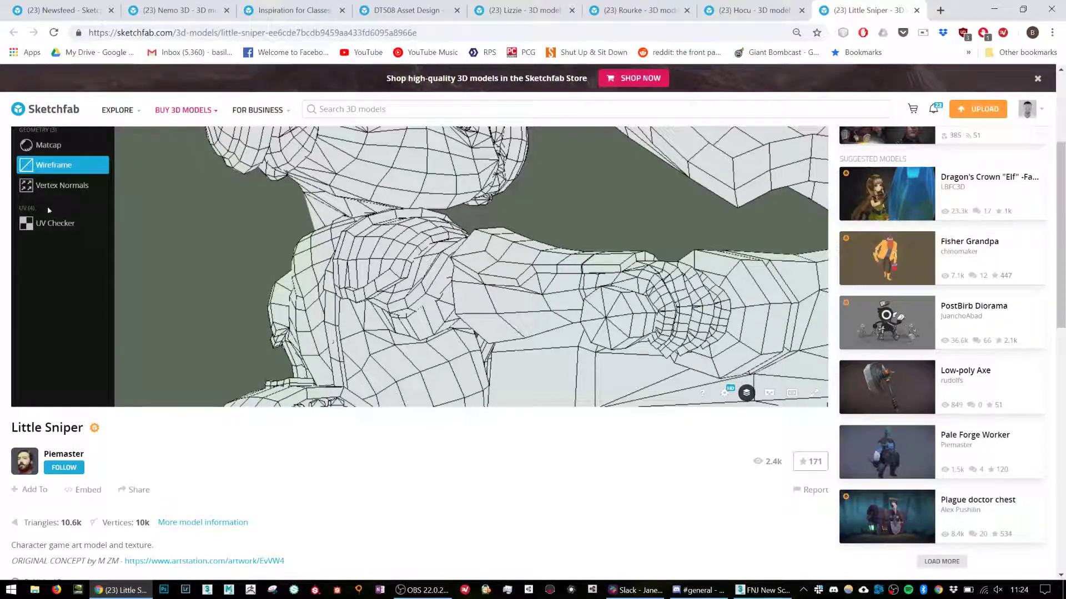
Return to the Hocu model and examine the wireframe around its neck and face.
key("ctrl+shift+Tab")
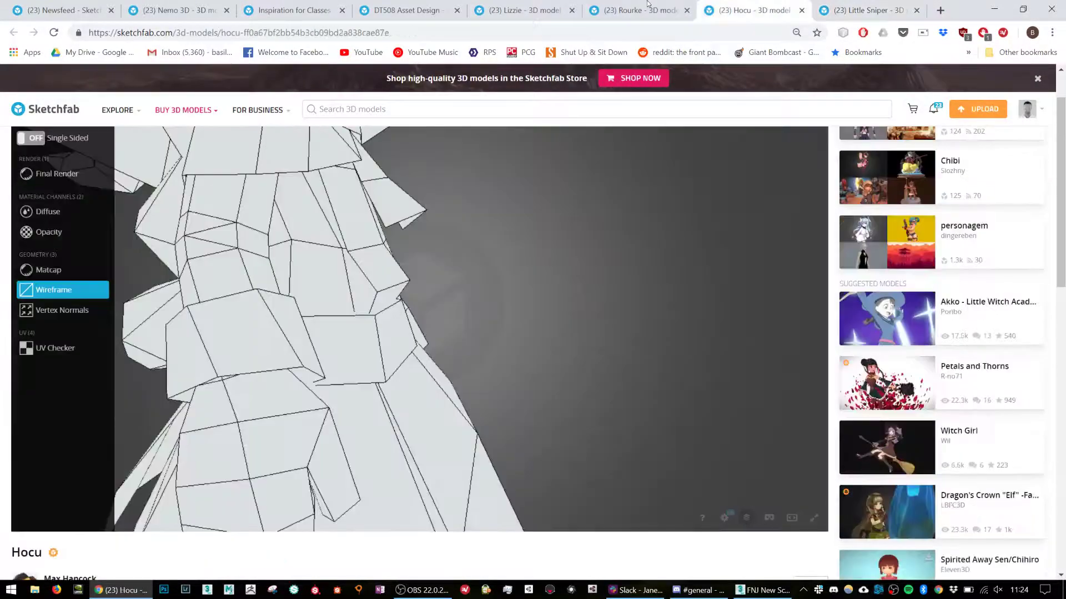
right_click_drag(472, 204, 499, 381)
left_click_drag(500, 380, 488, 233)
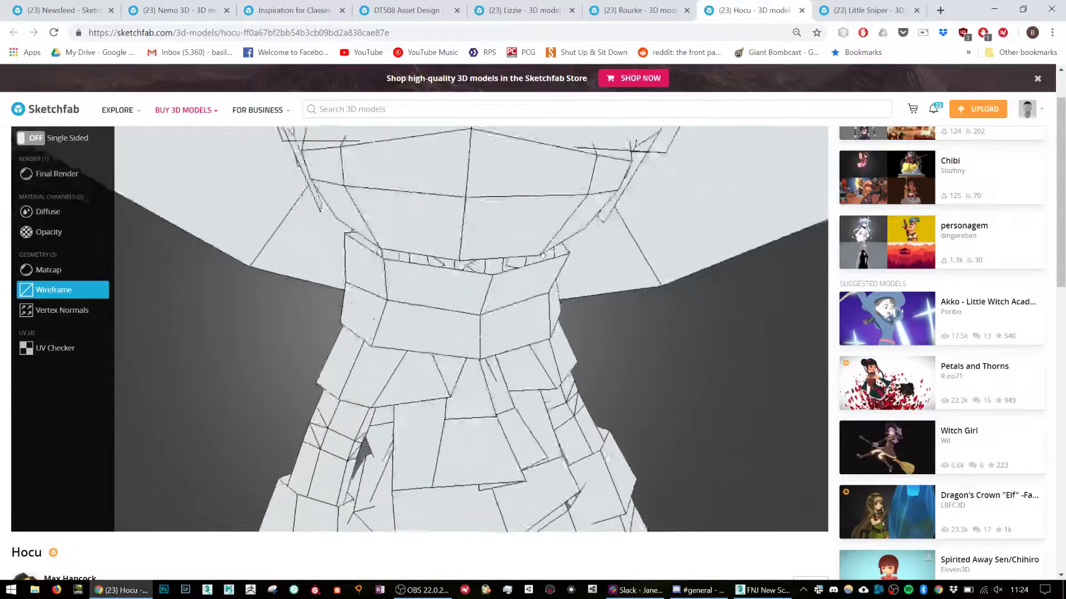
scroll(499, 233, "up", 3)
right_click_drag(616, 138, 626, 186)
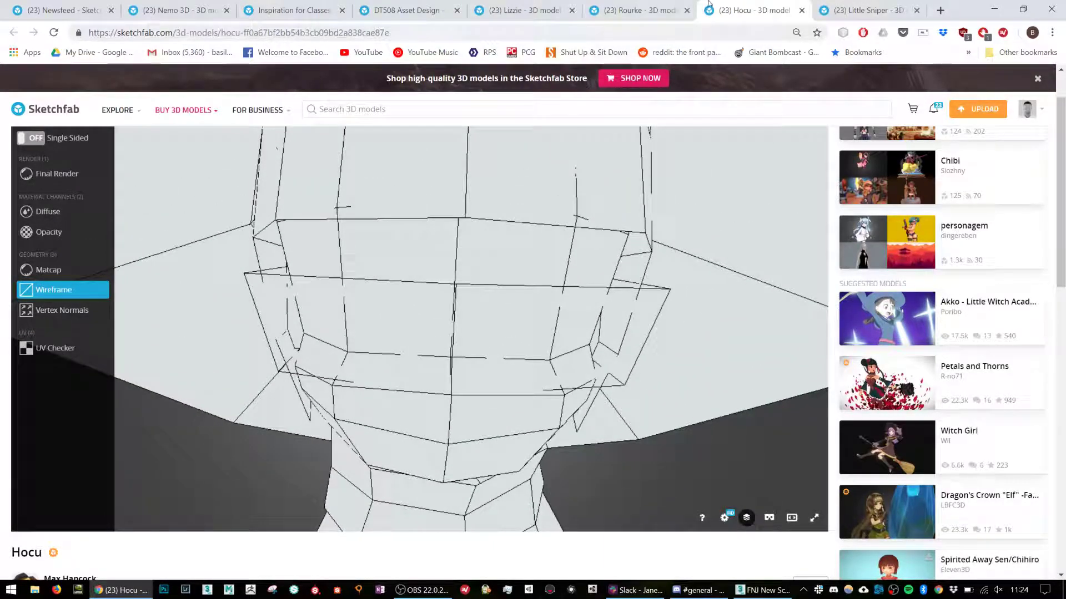
Compare the Rourke and Lizzie wireframes and go back to the Inspiration for Classes collection.
left_click(638, 10)
left_click_drag(500, 208, 398, 232)
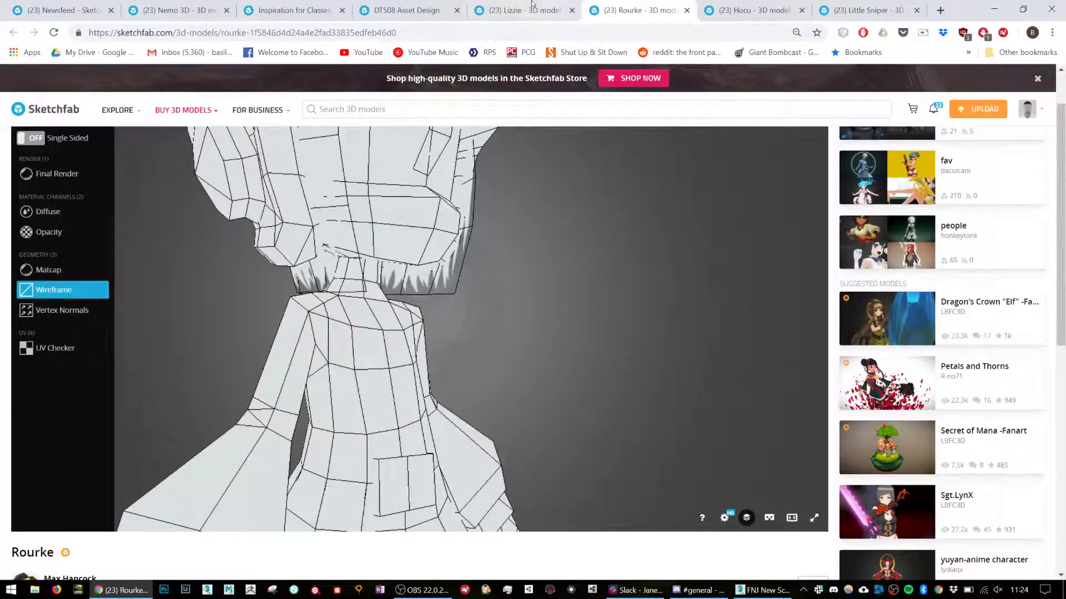
left_click(524, 10)
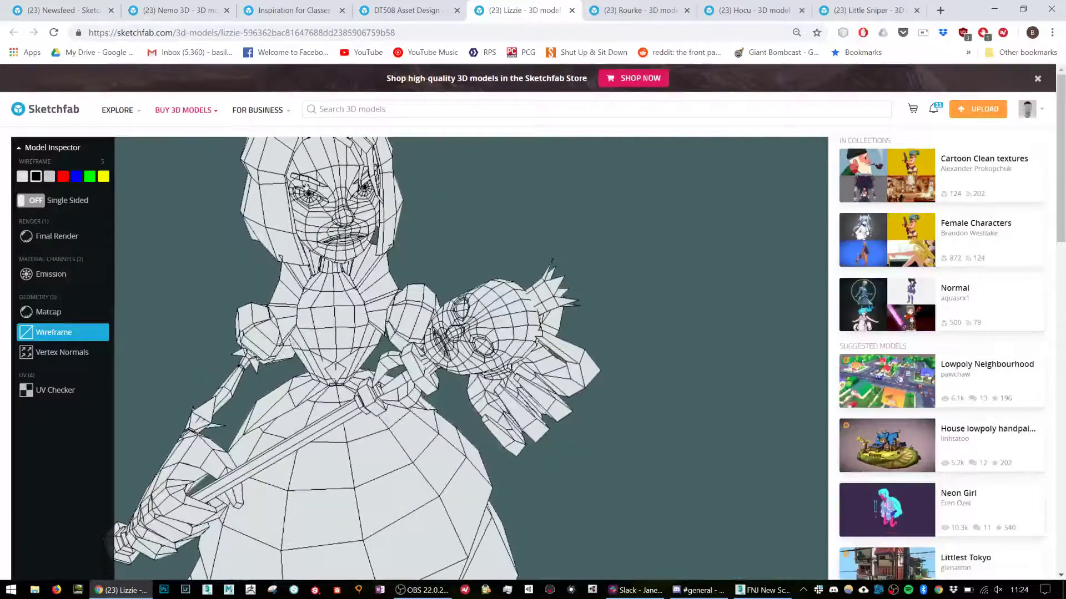
left_click(407, 10)
left_click(322, 10)
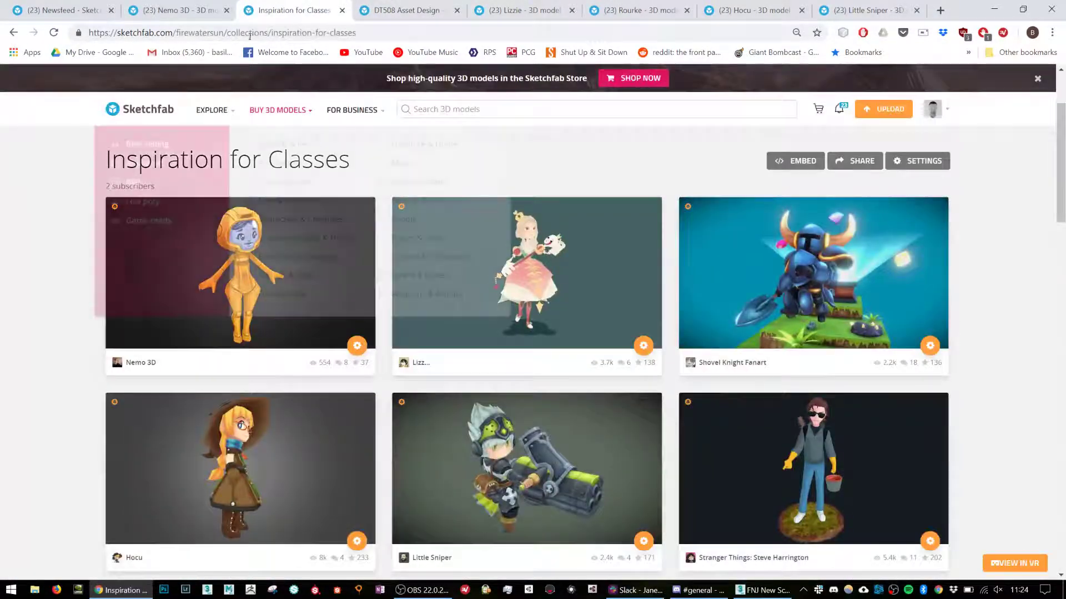
Open the Nemo 3D model and examine the wireframe of its head up close.
left_click(179, 8)
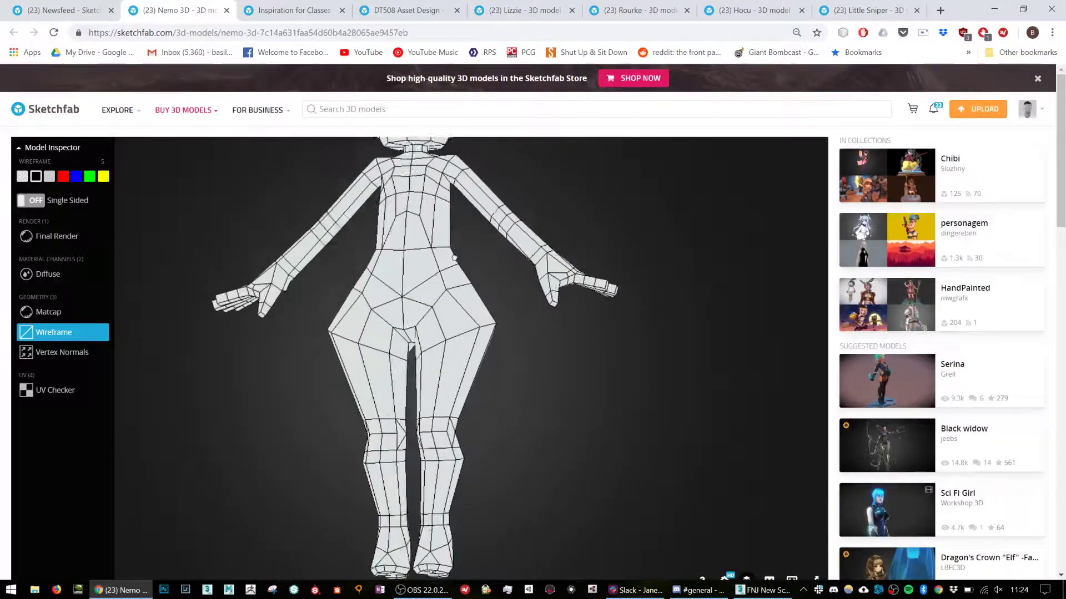
scroll(428, 211, "up", 5)
right_click_drag(428, 211, 433, 281)
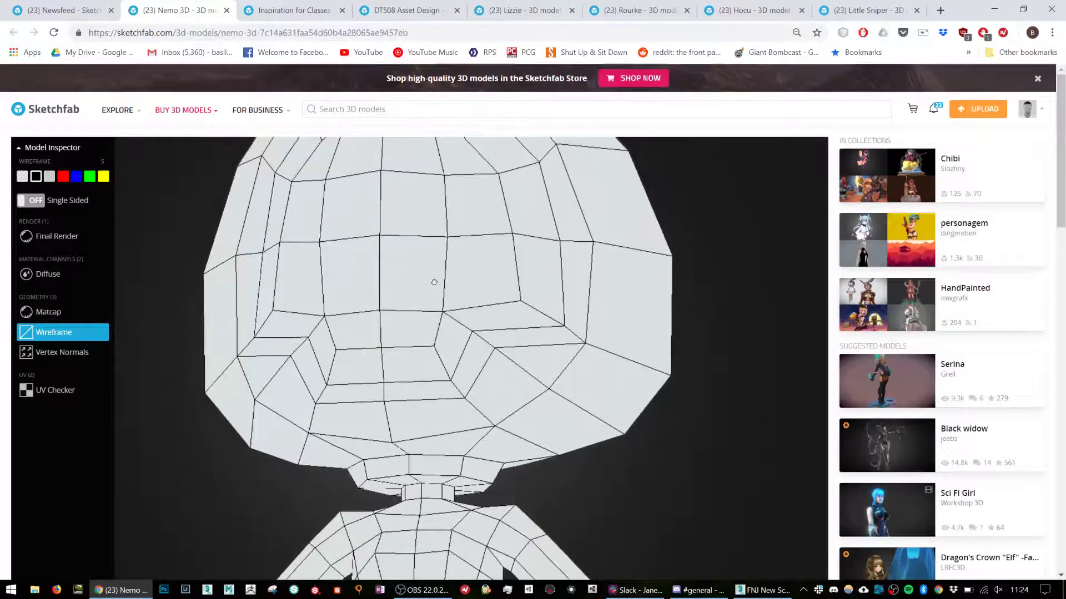
left_click_drag(433, 281, 414, 279)
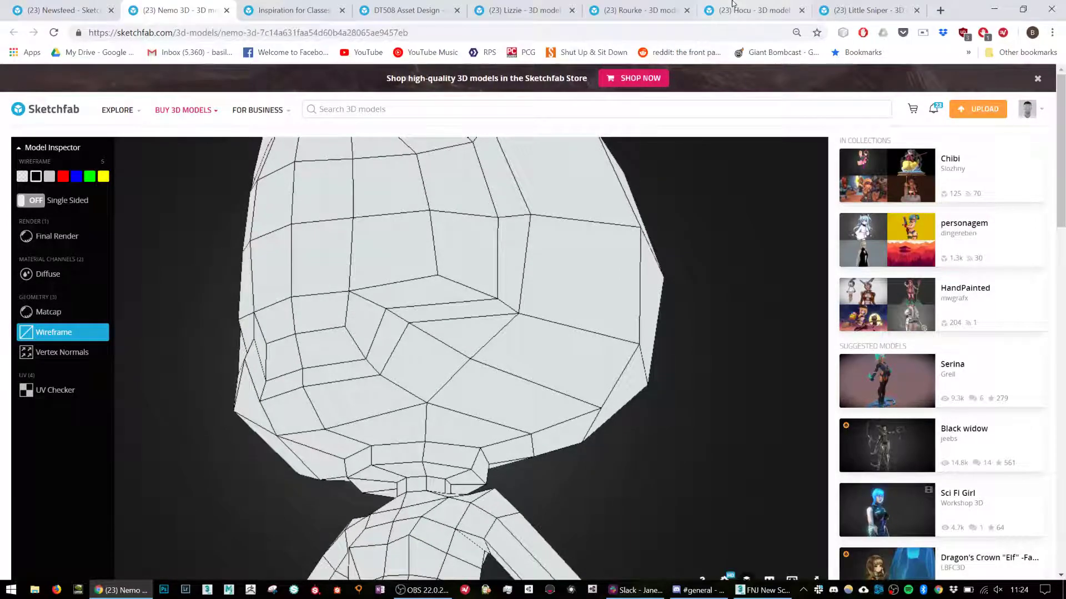
Go past Hocu to the Little Sniper model and examine the wireframe around its eyes and mouth.
left_click(735, 9)
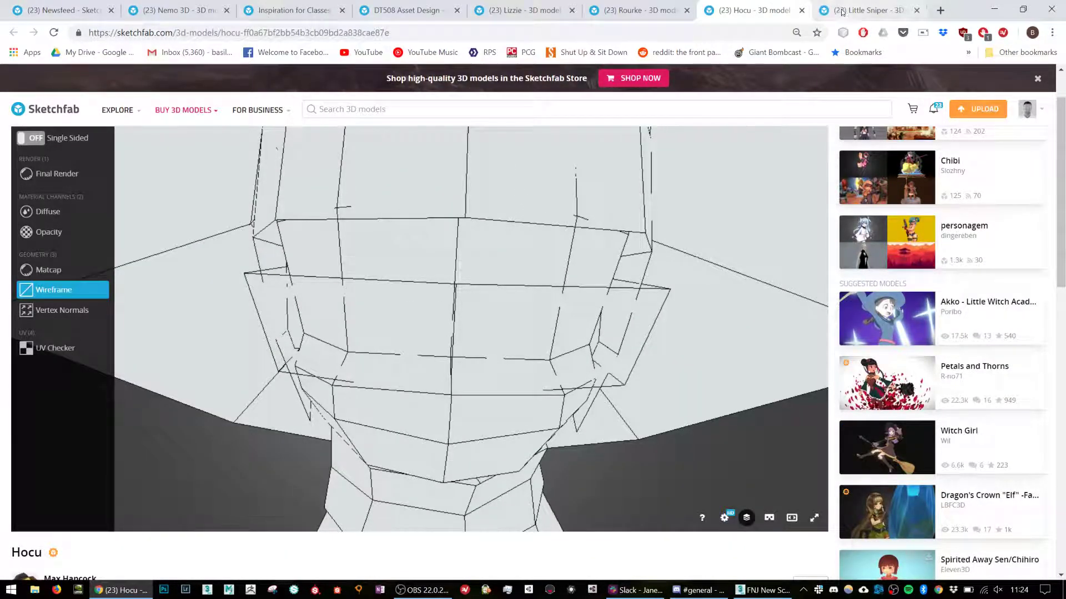
left_click(867, 10)
scroll(944, 262, "up", 4)
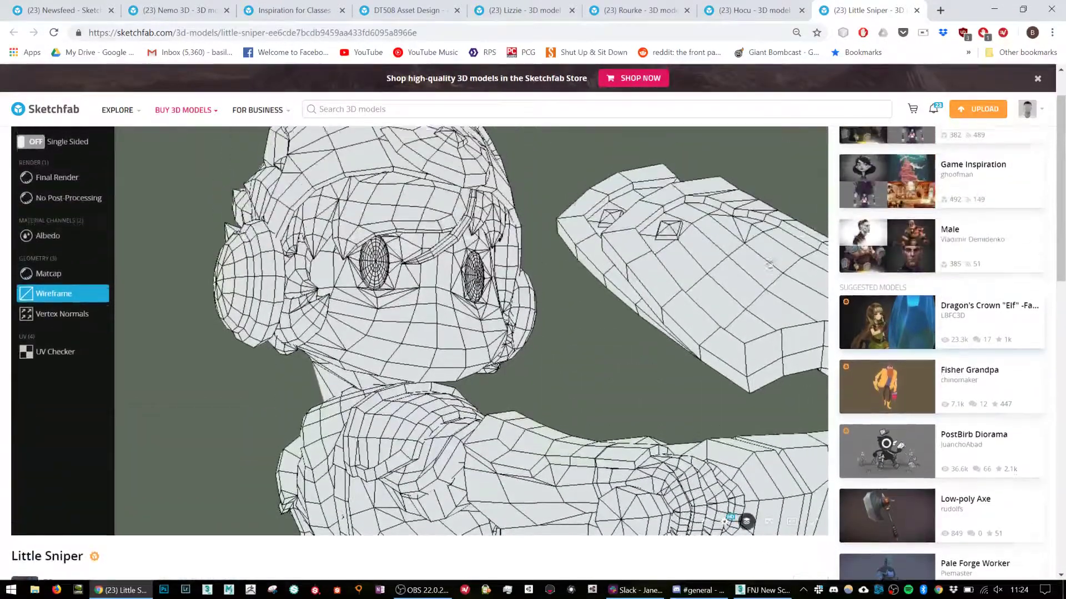
scroll(458, 364, "up", 3)
scroll(459, 364, "up", 4)
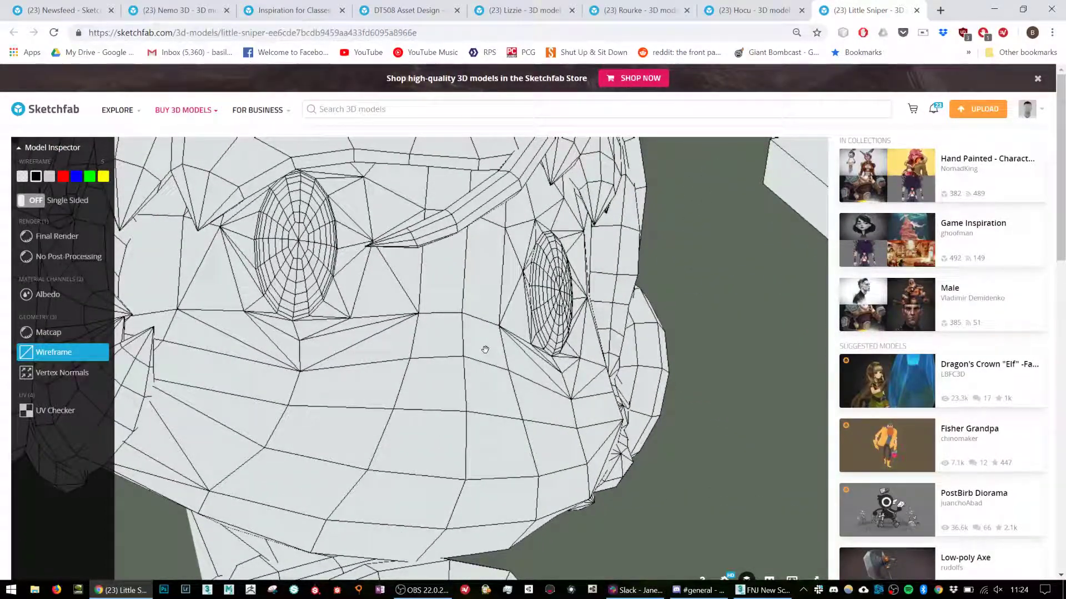
left_click_drag(535, 440, 511, 413)
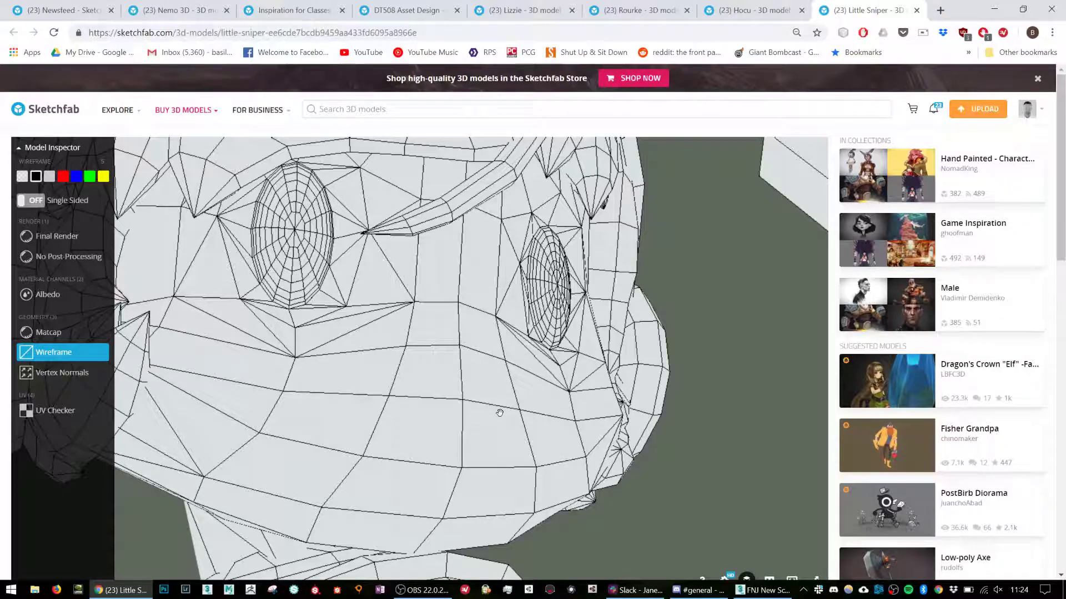
Switch to the scout character scene in 3ds Max and show edged faces on the model.
left_click(766, 590)
middle_click_drag(494, 258, 510, 325)
scroll(510, 324, "up", 3)
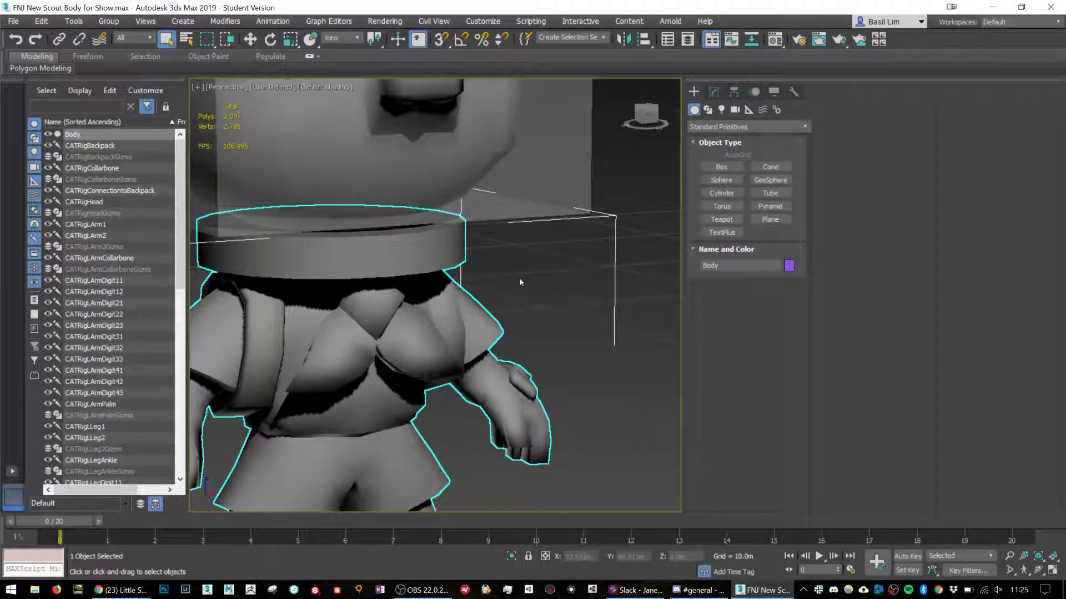
scroll(517, 278, "down", 1)
key("F4")
middle_click_drag(517, 273, 564, 308)
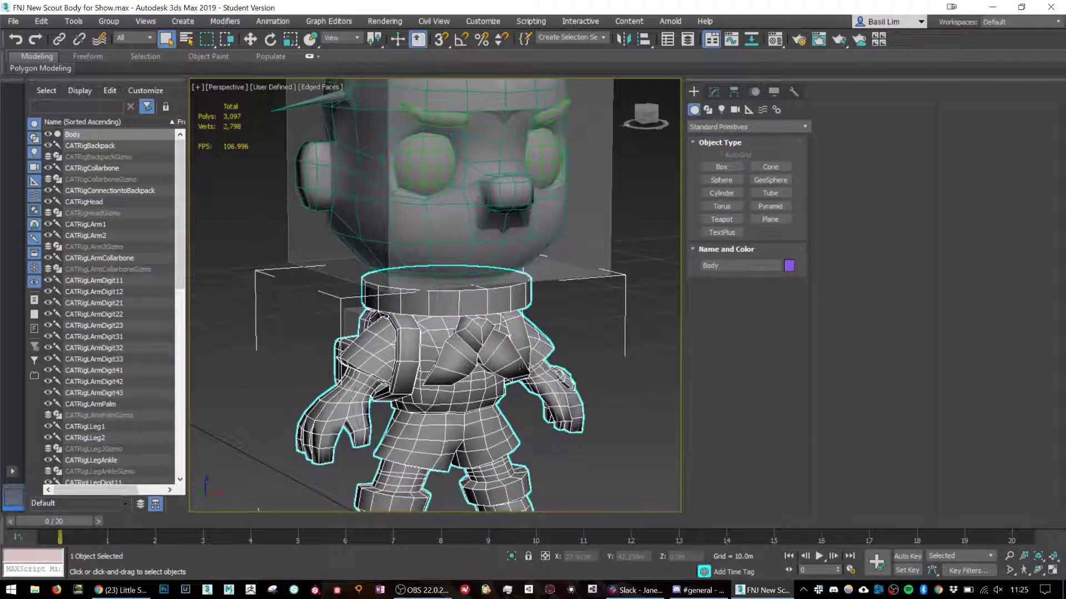
middle_click_drag(513, 103, 512, 175)
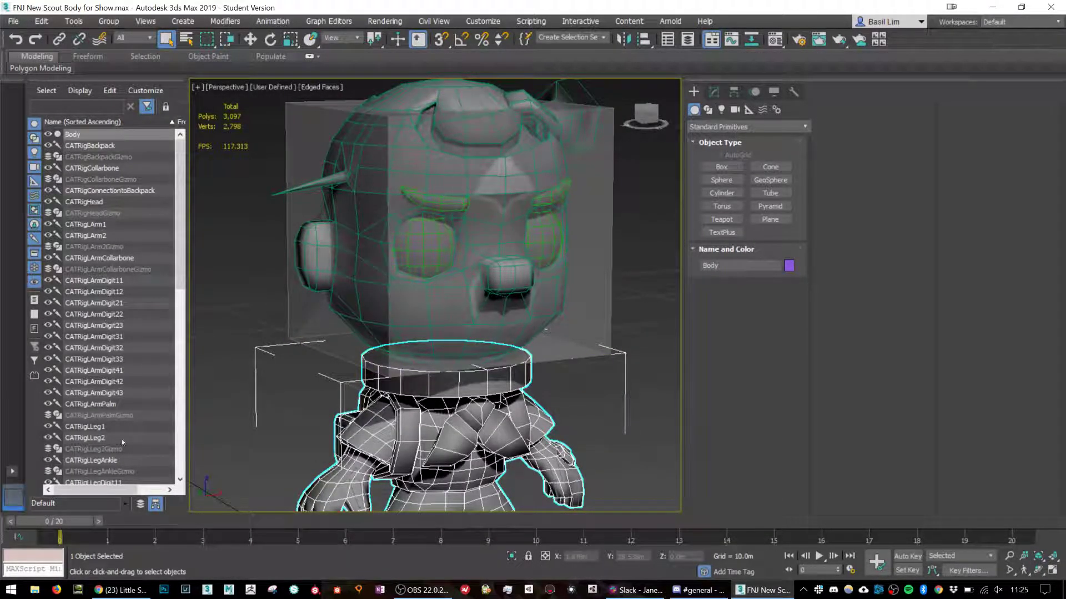
scroll(116, 409, "down", 1)
scroll(135, 341, "up", 1)
scroll(433, 413, "down", 6)
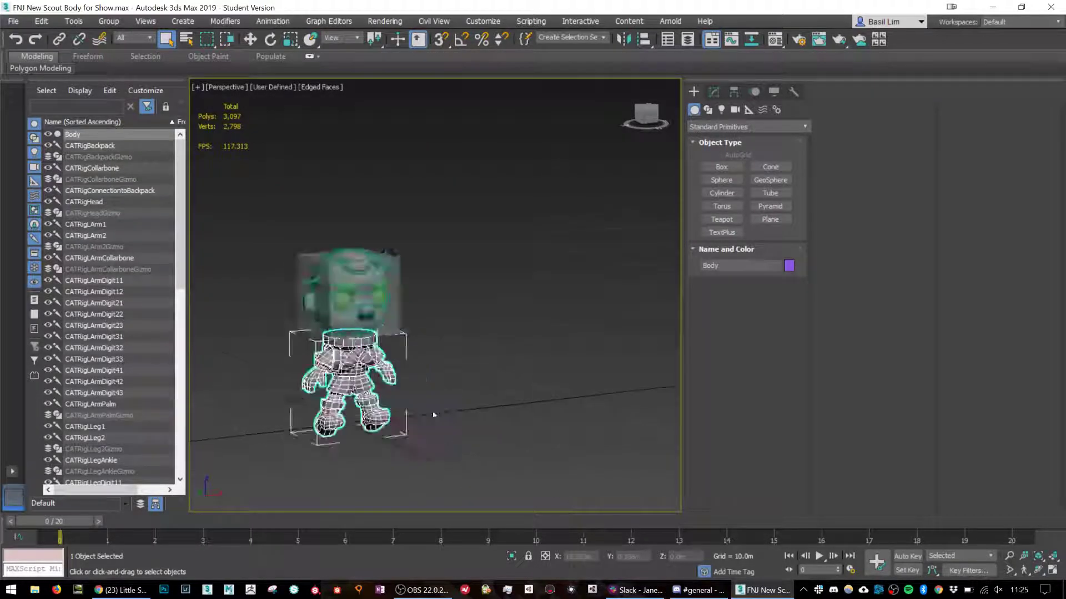
middle_click_drag(433, 413, 499, 401)
scroll(499, 400, "down", 4)
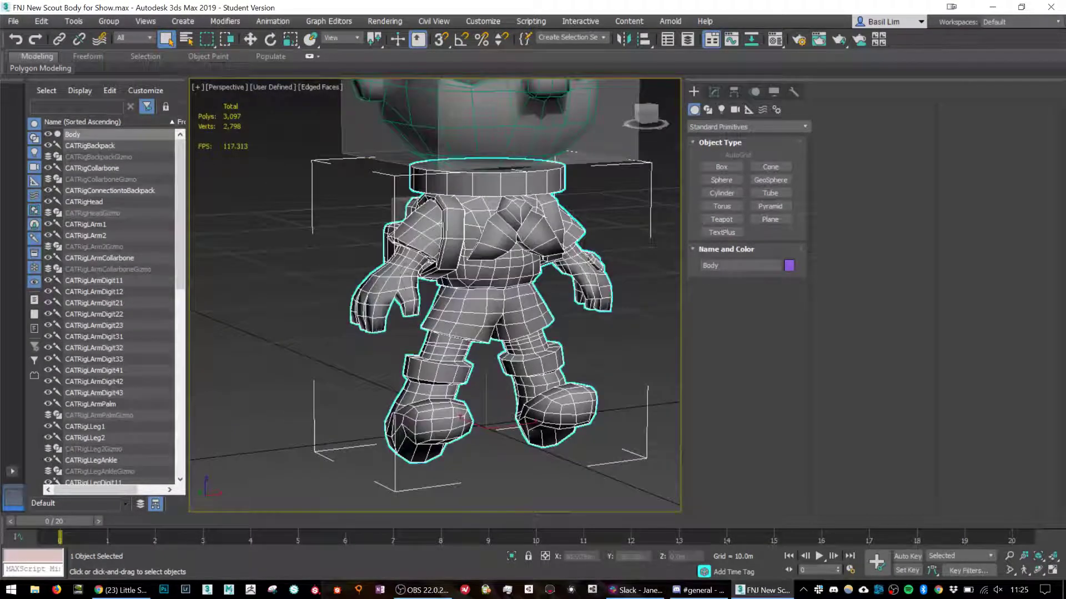
Try rotating the CATRigHead bone and undo the rotation.
left_click(608, 161)
key("z")
key("e")
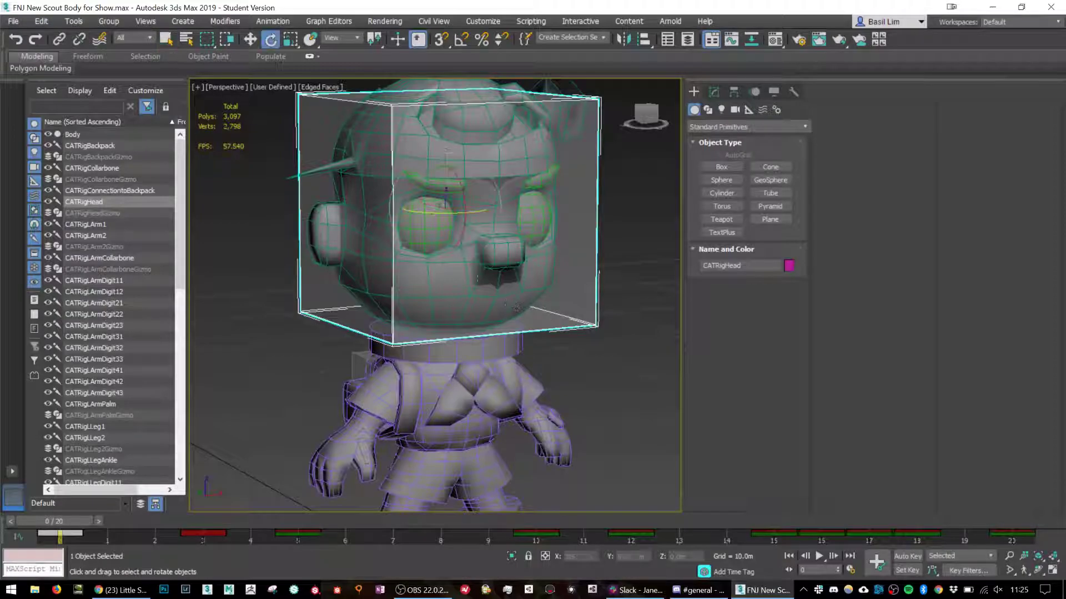
left_click_drag(461, 189, 464, 151)
key("ctrl+z")
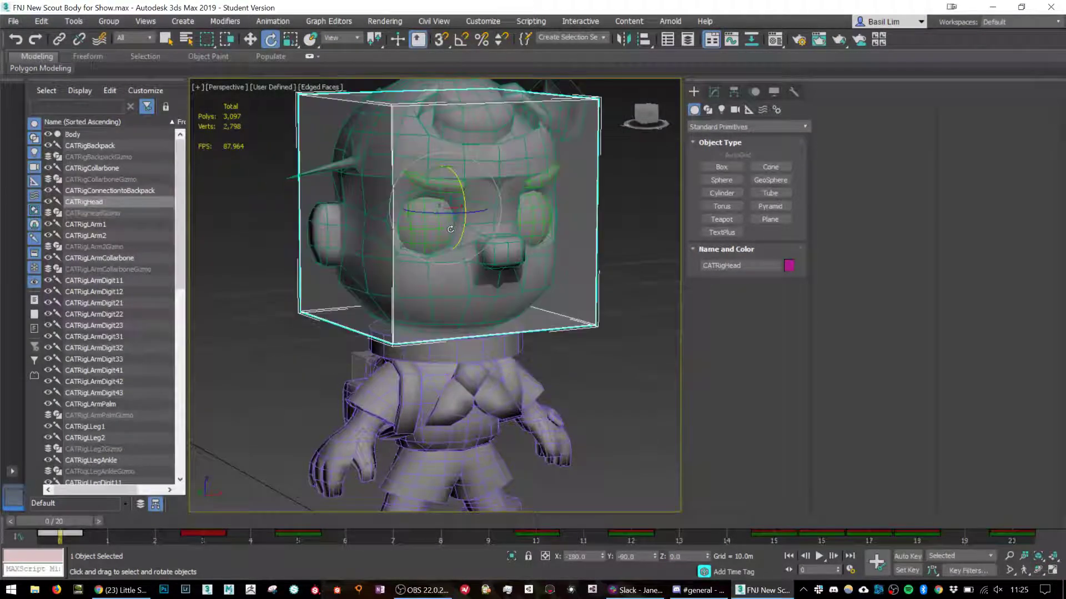
Look through the scene's object list of rig parts and meshes, selecting the Character001 helper.
scroll(106, 366, "down", 1)
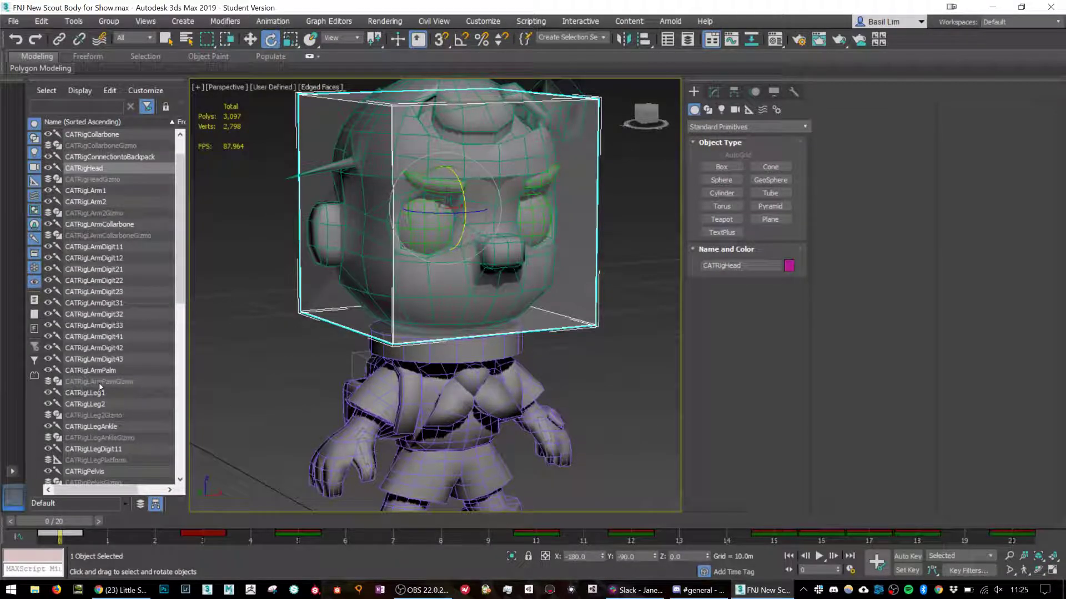
scroll(95, 333, "down", 8)
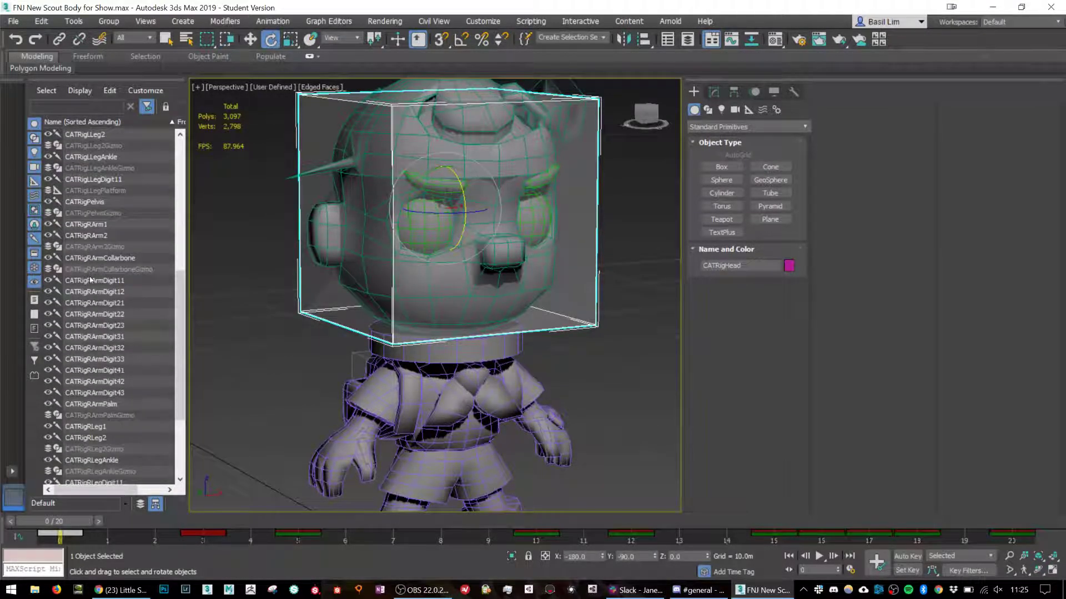
scroll(90, 283, "down", 4)
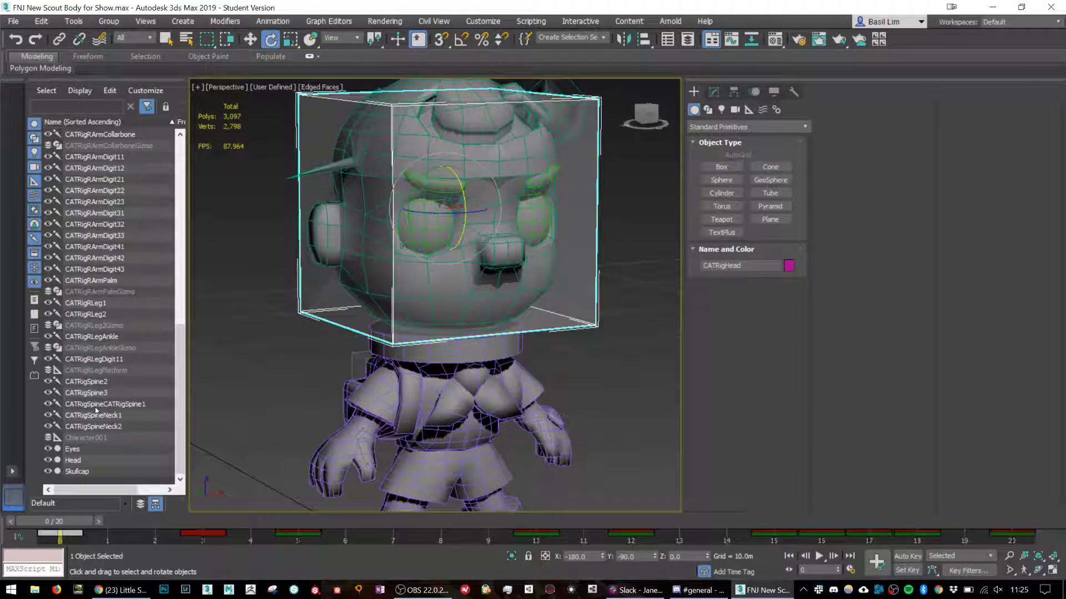
left_click(89, 438)
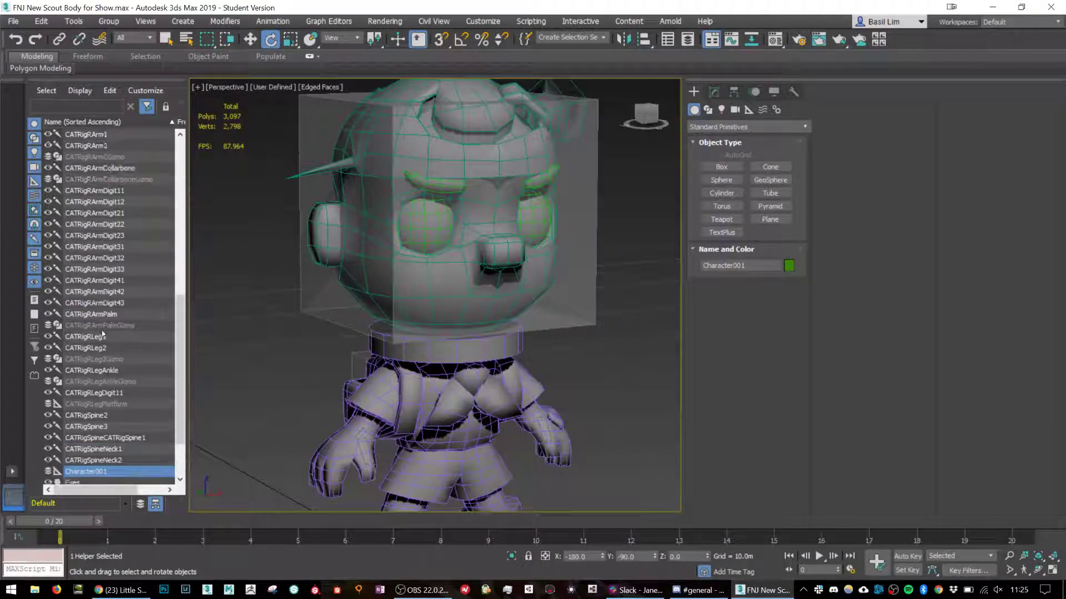
scroll(103, 334, "up", 10)
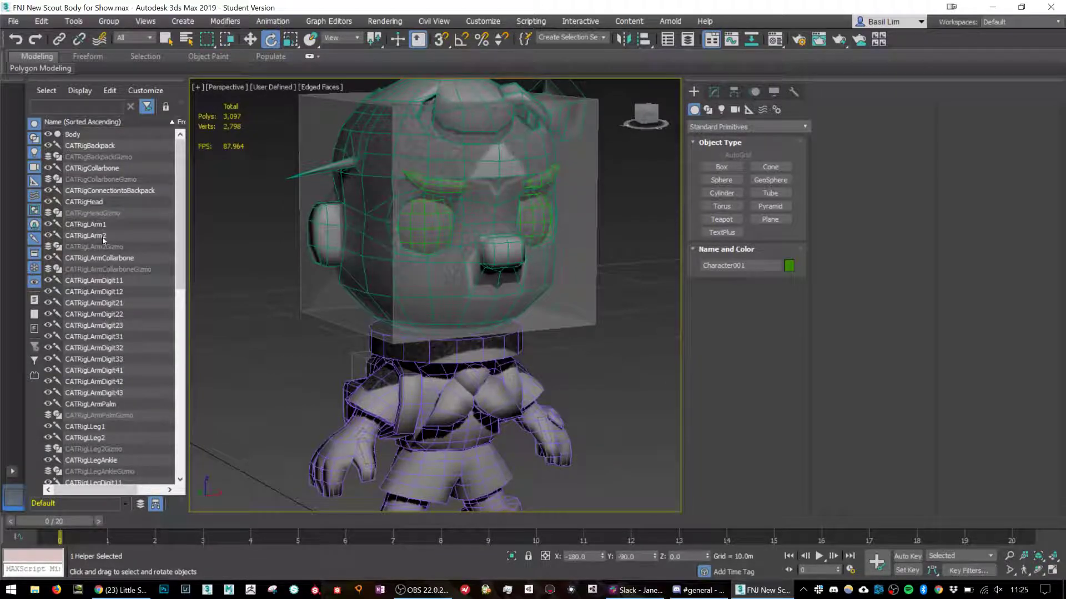
scroll(97, 232, "down", 6)
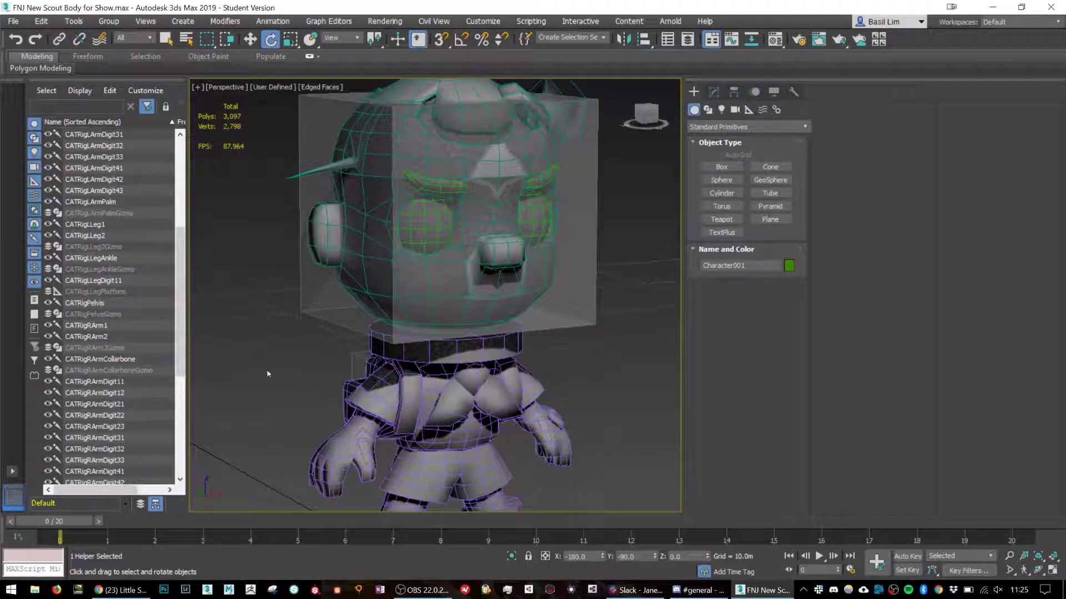
Select the Body mesh, make it see-through and freeze it.
left_click(444, 377)
scroll(453, 382, "up", 3)
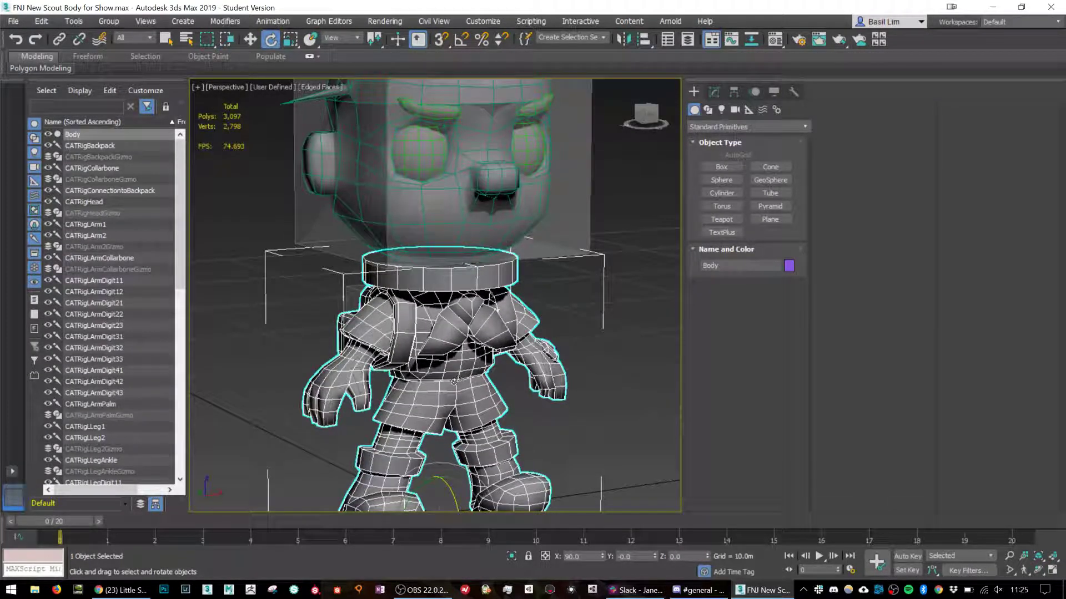
key("alt+x")
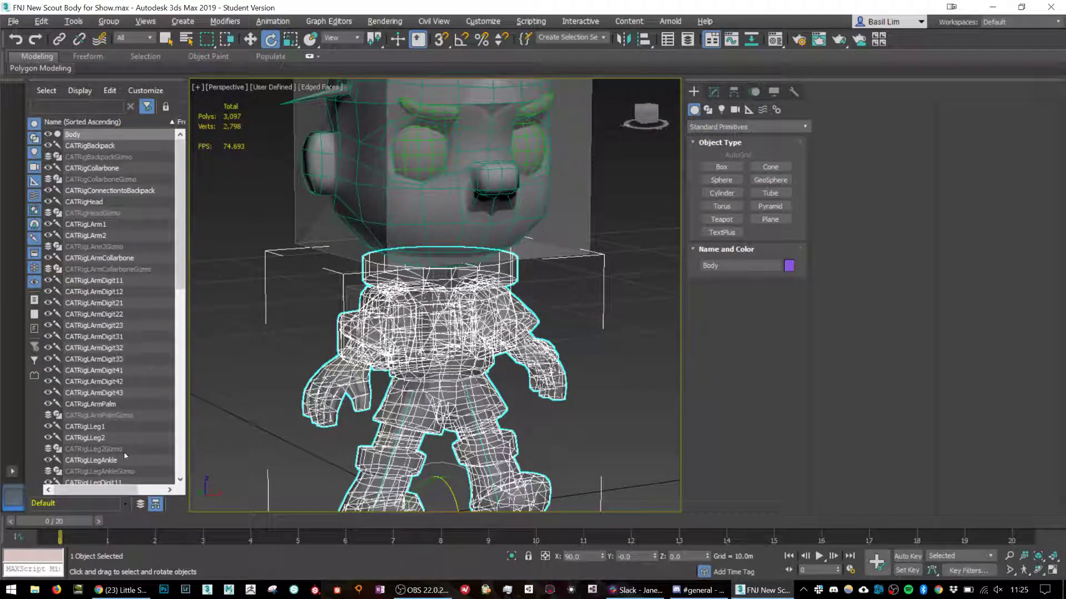
left_click_drag(62, 489, 99, 490)
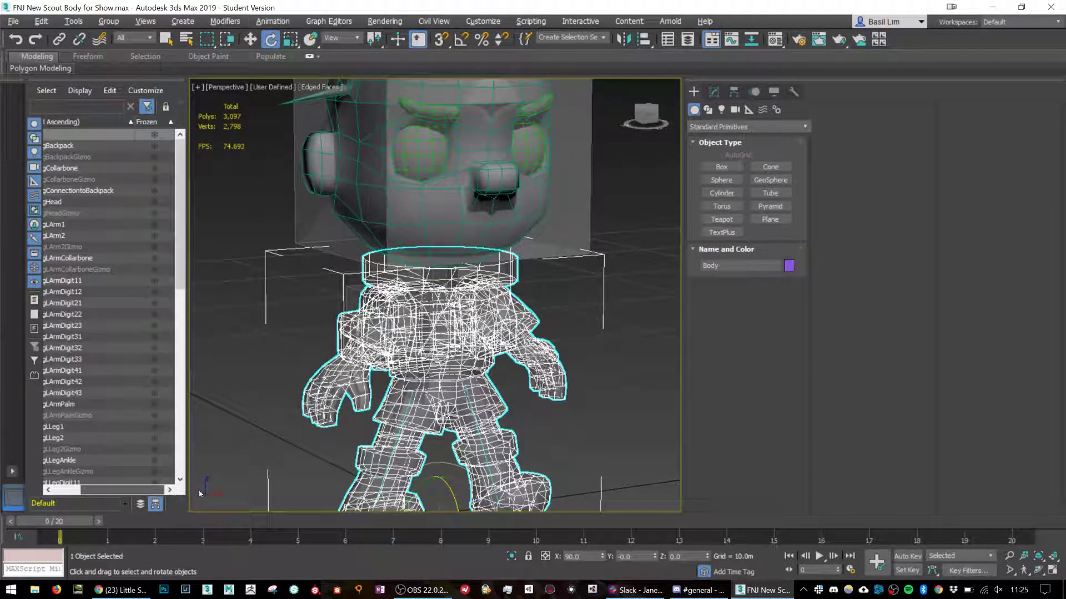
left_click(155, 136)
Select the whole CAT rig bone hierarchy from the pelvis and hide all its bones.
double_click(453, 393)
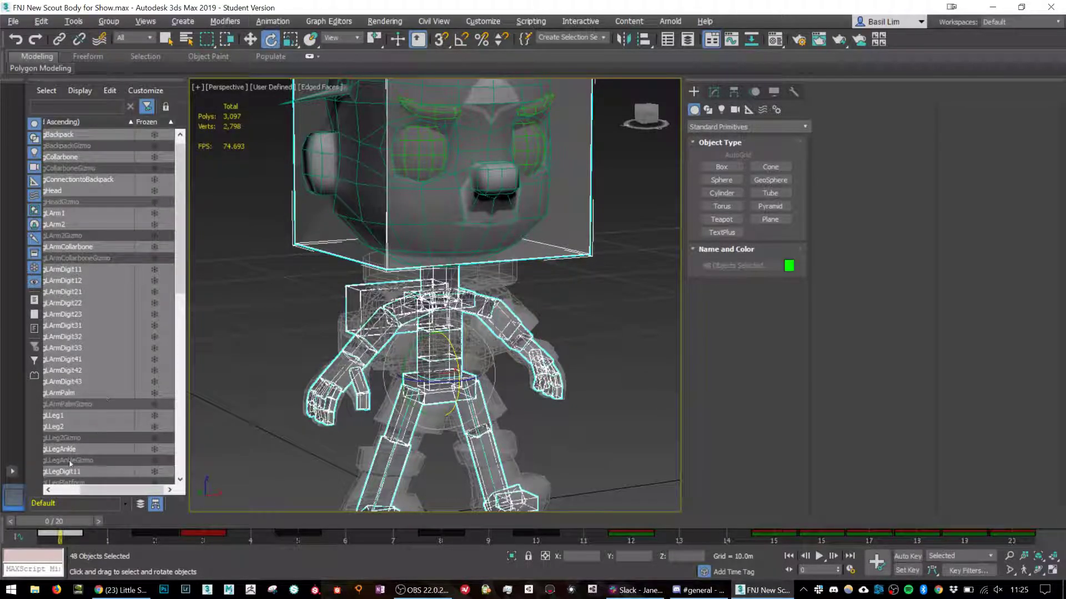
left_click_drag(93, 489, 53, 489)
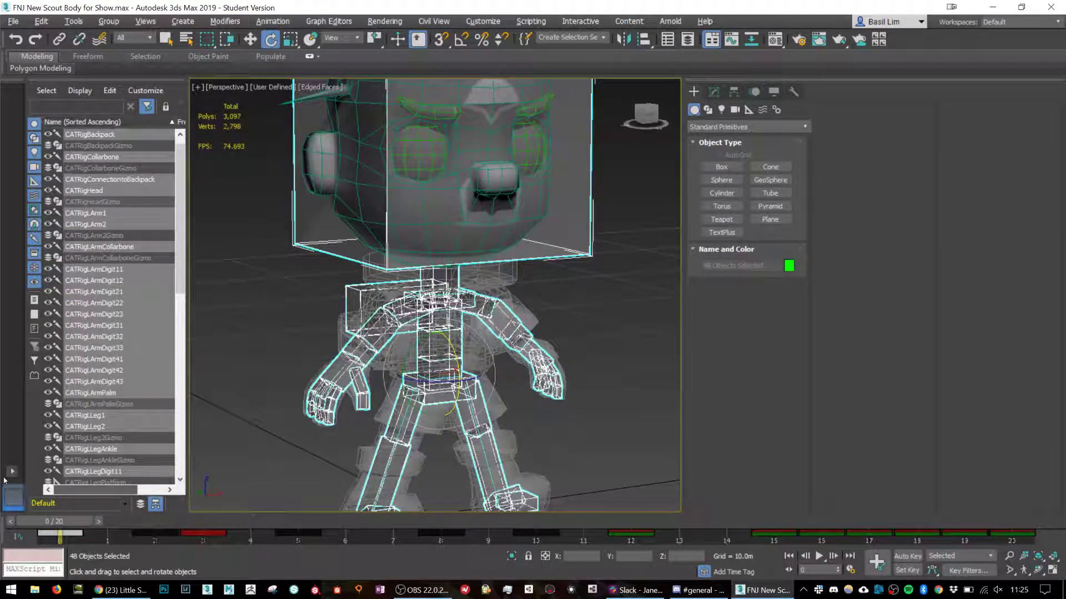
left_click(48, 269)
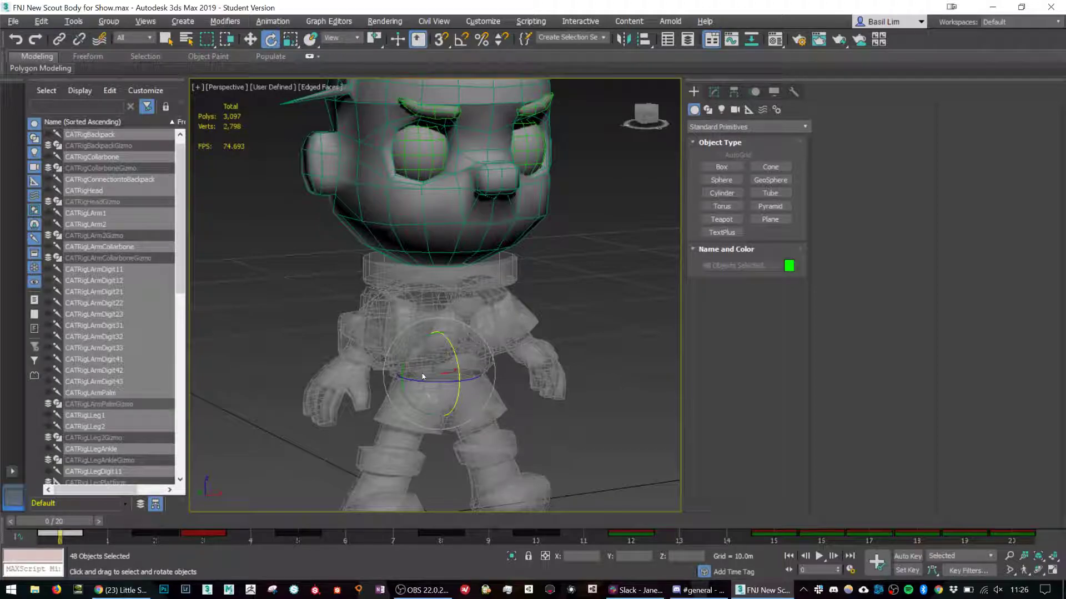
Select the Head and Skullcap meshes in turn to compare how the head is split into separate objects.
left_click(525, 201)
middle_click_drag(524, 201, 525, 313)
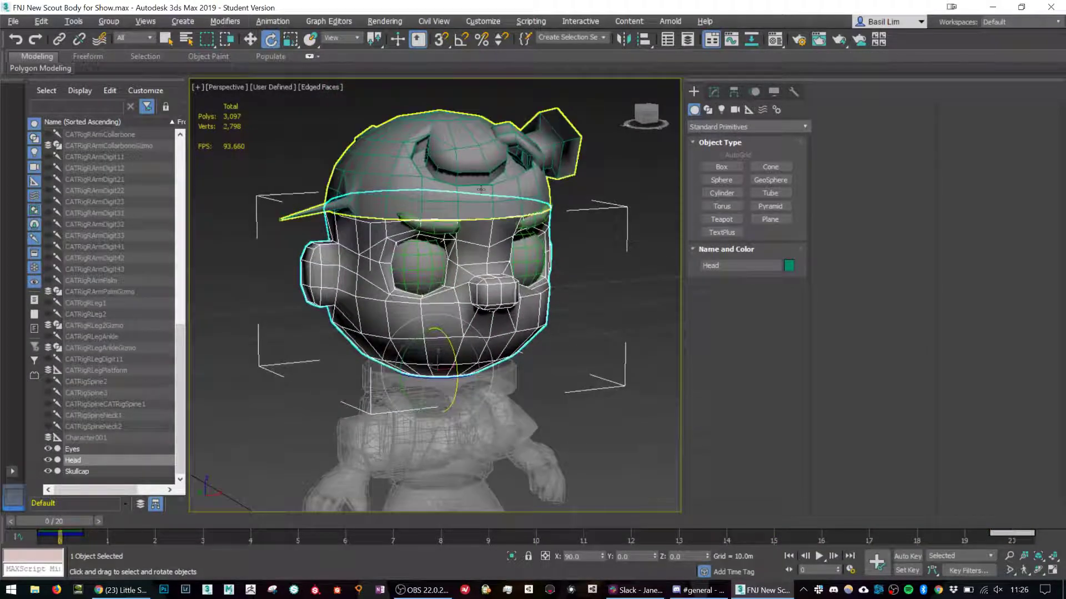
left_click(481, 183)
left_click(486, 287)
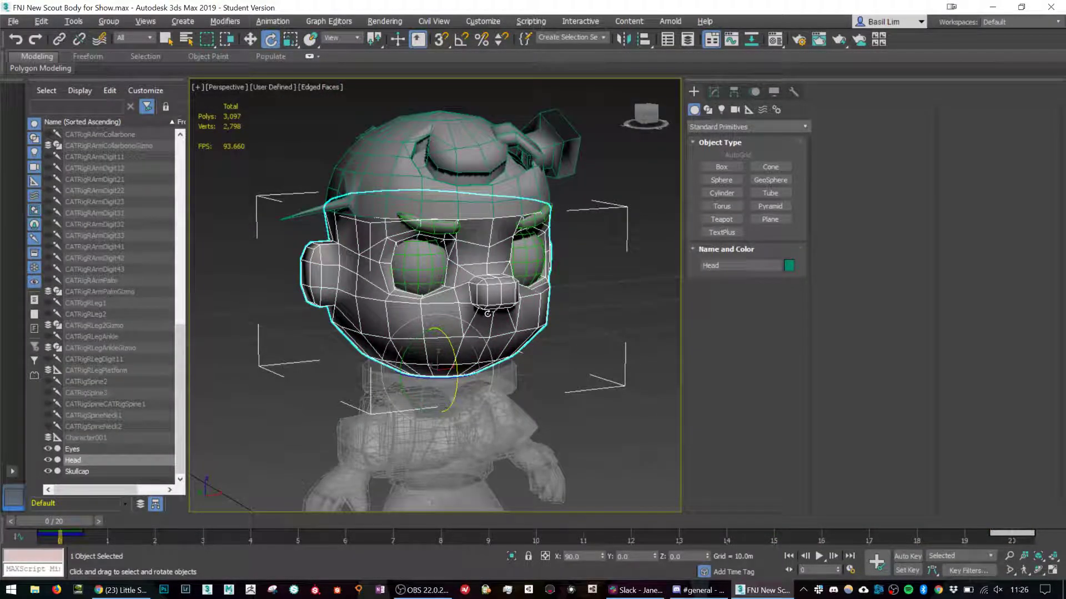
left_click(487, 201)
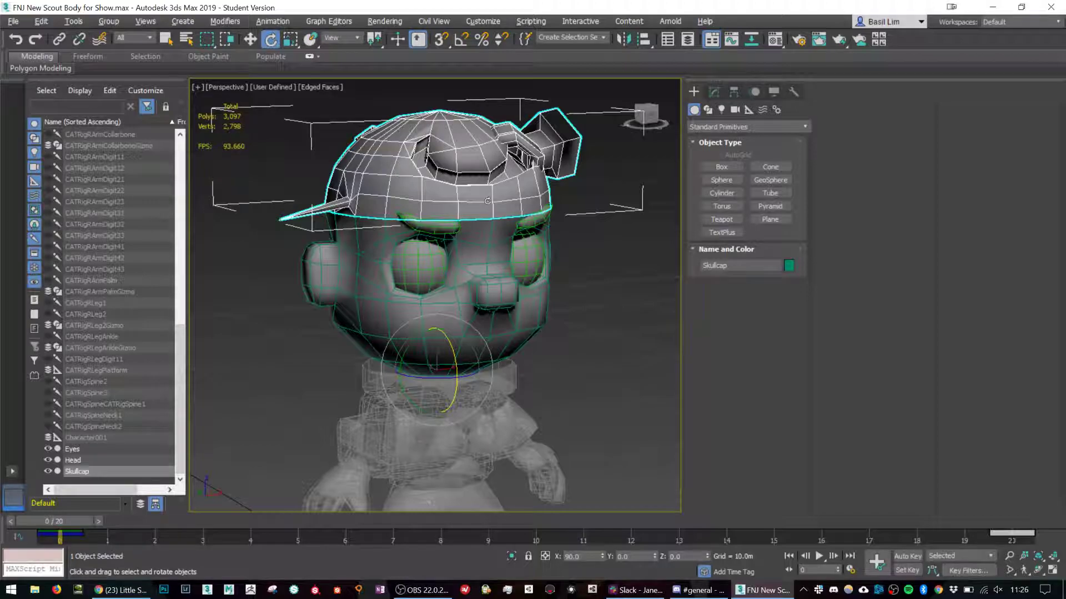
left_click(456, 278)
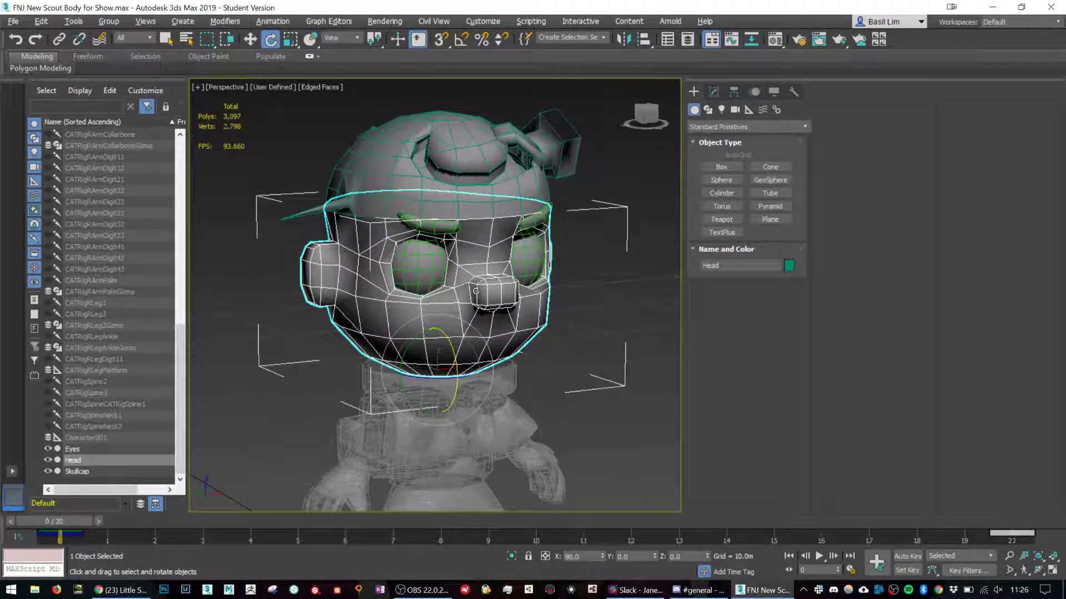
left_click(461, 440)
left_click(450, 308)
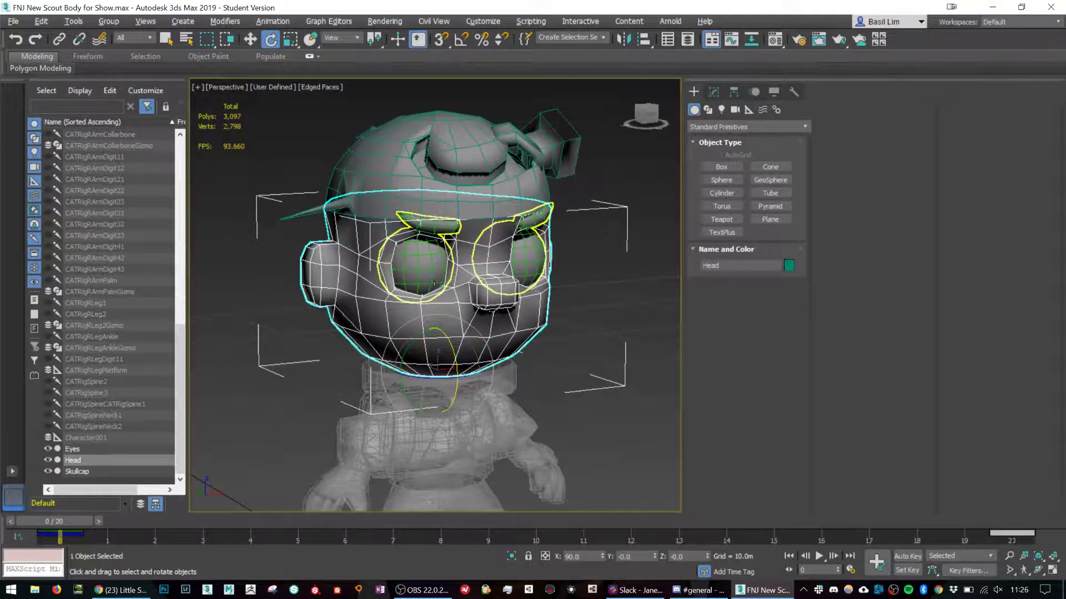
Examine the Head mesh's wireframe from the front and at an angle, focusing on the eye socket and nose.
scroll(434, 282, "up", 3)
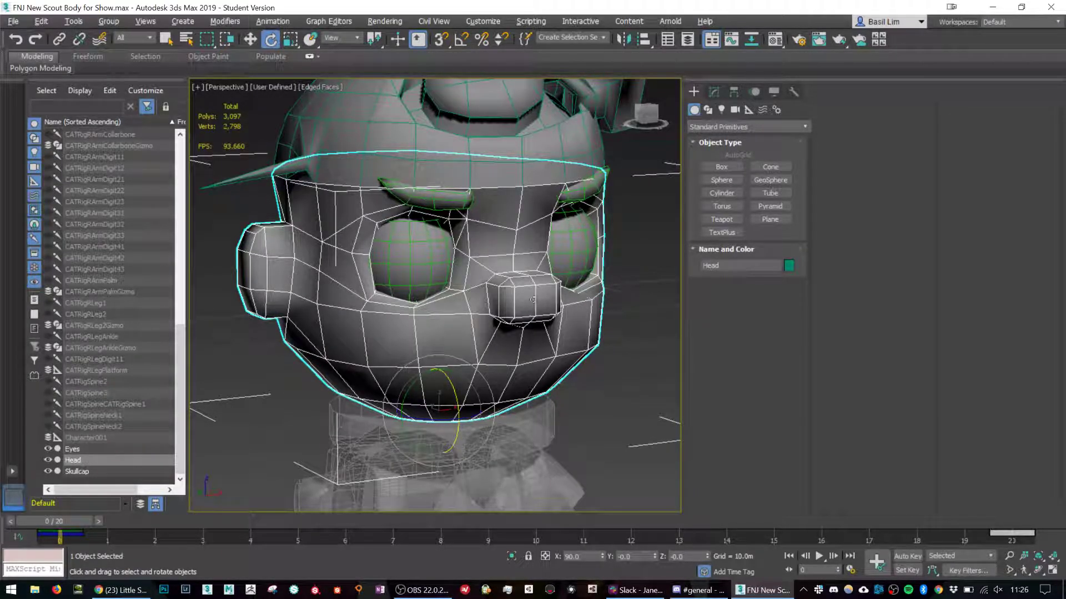
middle_click_drag(573, 329, 403, 253, "alt")
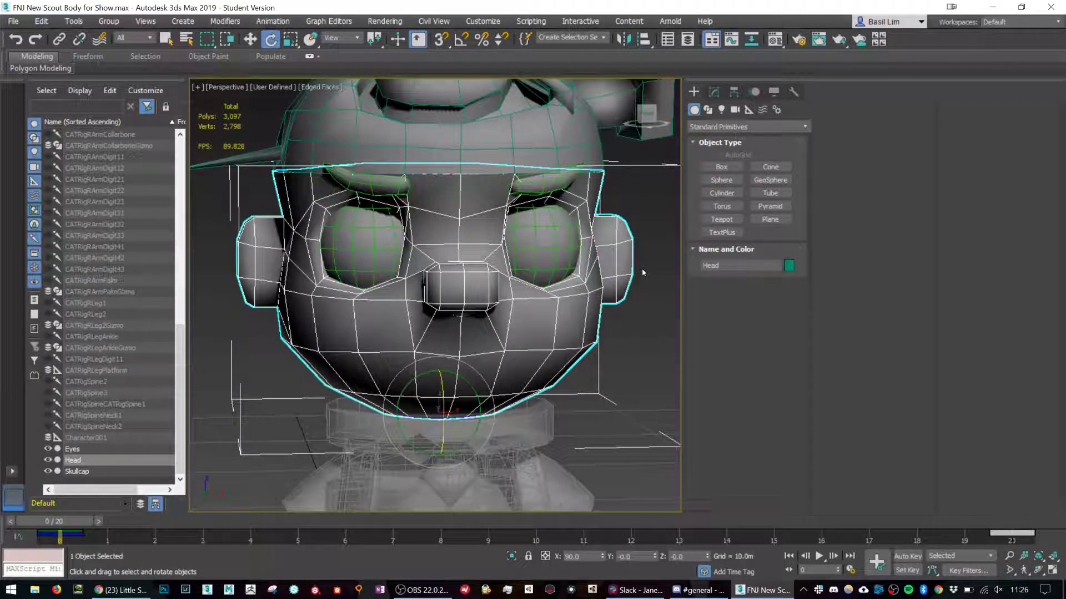
middle_click_drag(487, 248, 488, 284, "alt")
middle_click_drag(438, 312, 478, 282, "alt")
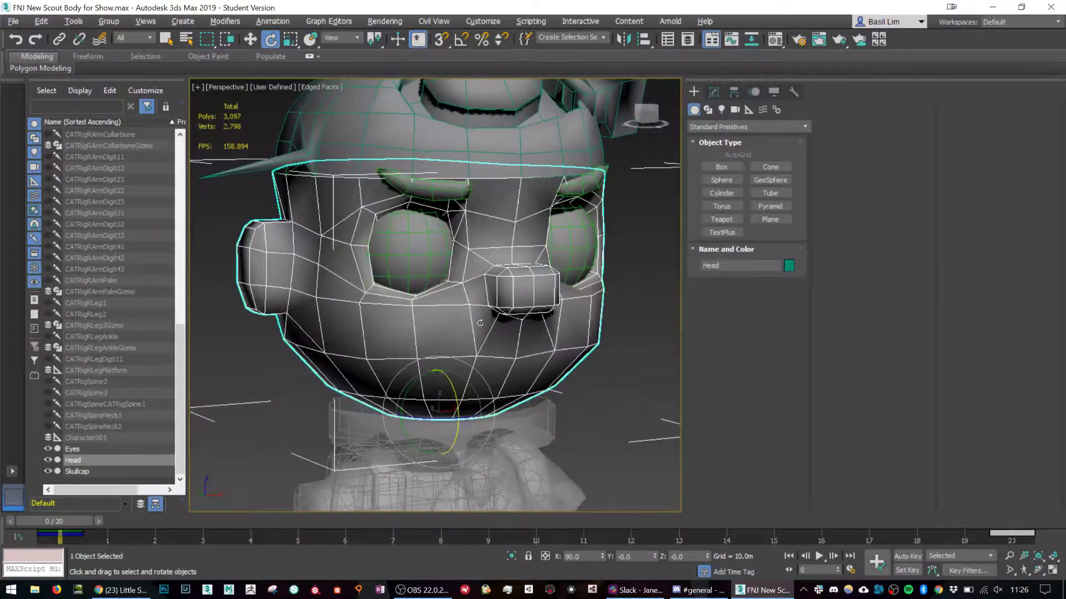
scroll(435, 242, "up", 3)
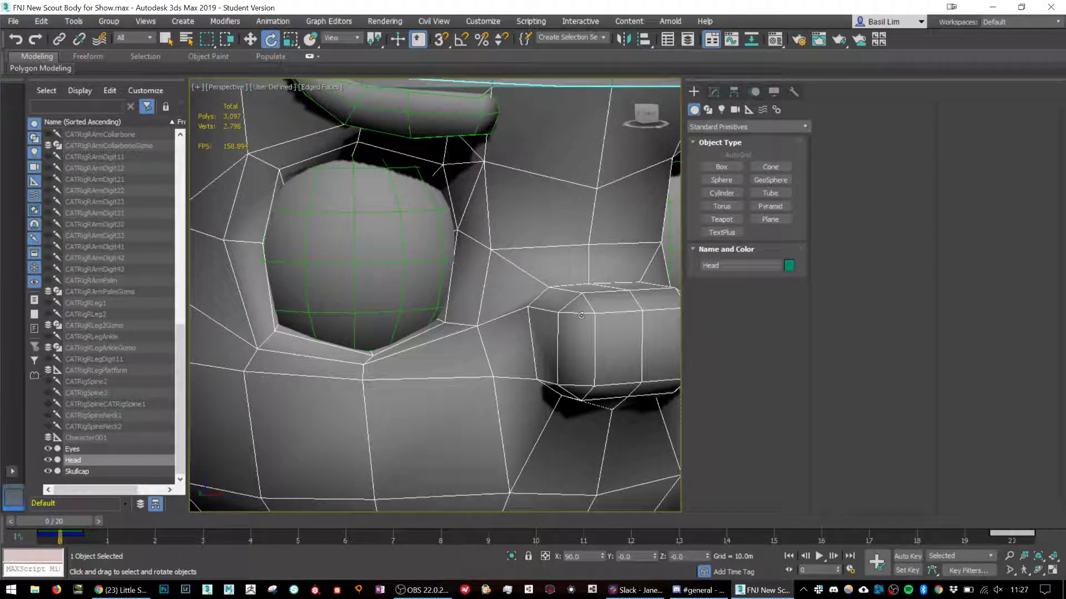
Select the Eyes mesh and examine how the eyeballs sit in the head, along with the side topology around the ear.
left_click(402, 256)
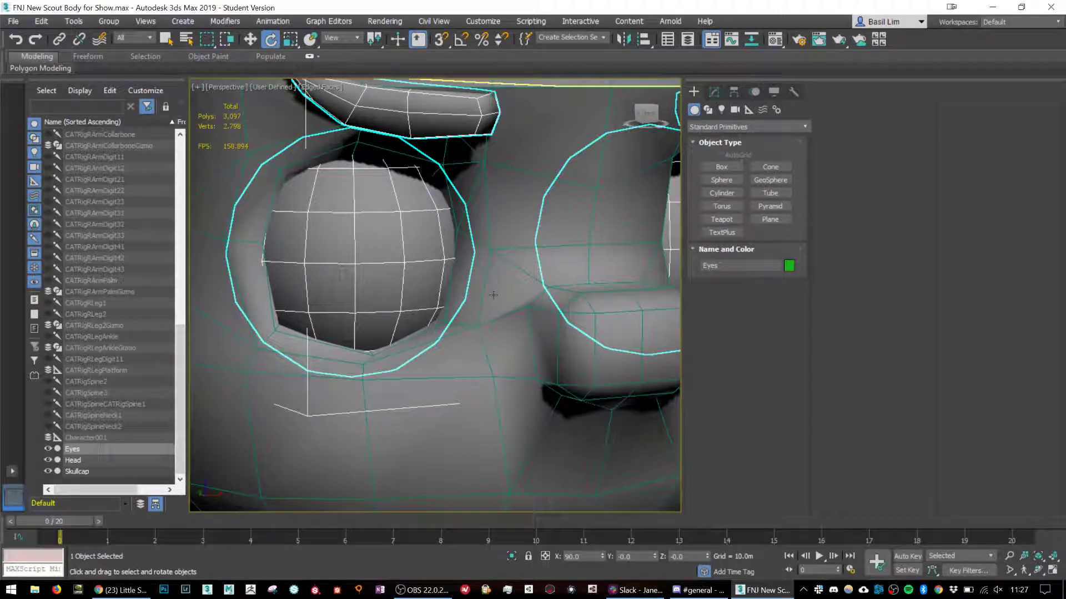
scroll(455, 300, "down", 8)
scroll(473, 312, "up", 2)
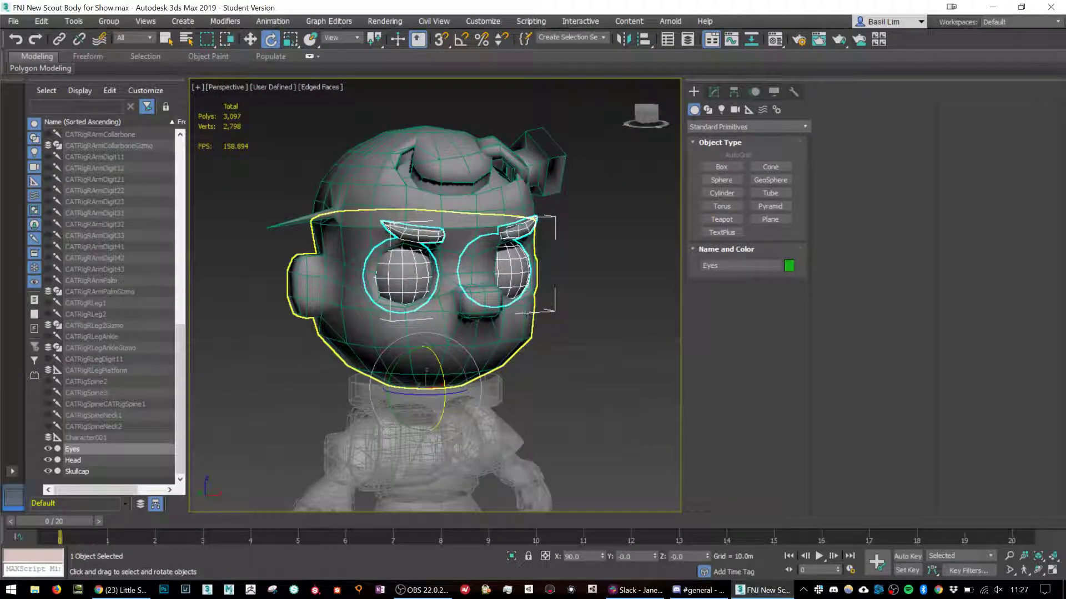
middle_click_drag(545, 324, 523, 325, "alt")
middle_click_drag(319, 287, 300, 333, "alt")
scroll(290, 369, "up", 5)
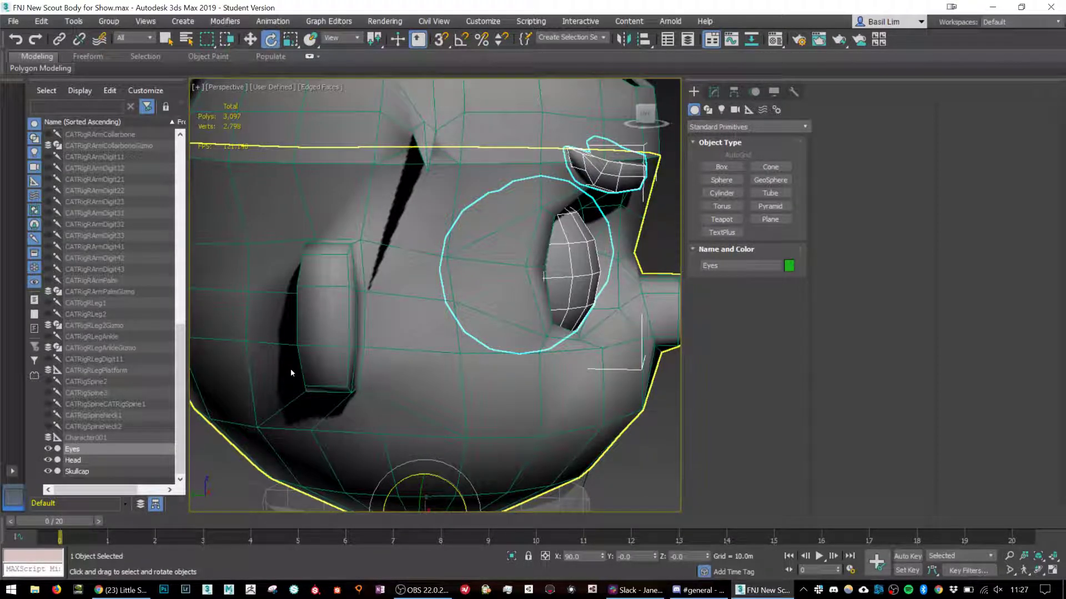
Start opening another scene file, discarding the changes to the scout scene.
left_click(12, 21)
mouse_move(26, 49)
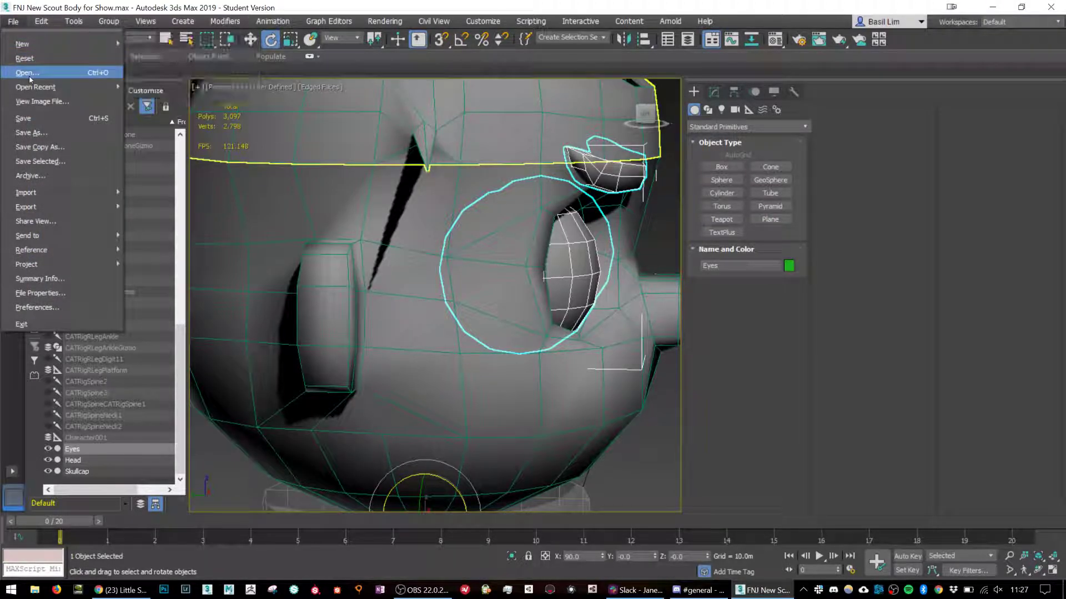
mouse_move(50, 91)
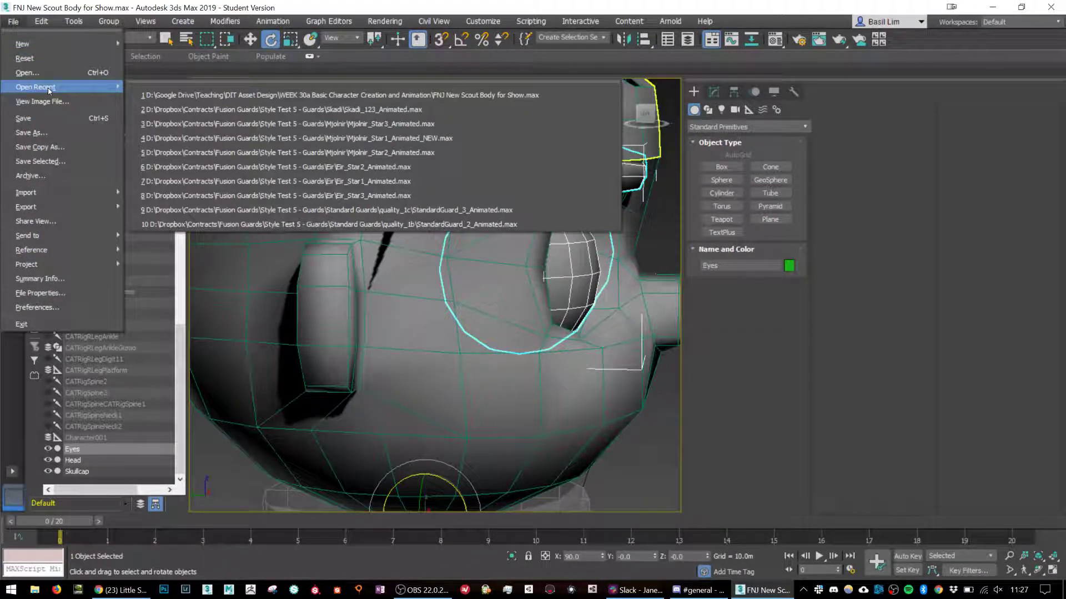
left_click(52, 74)
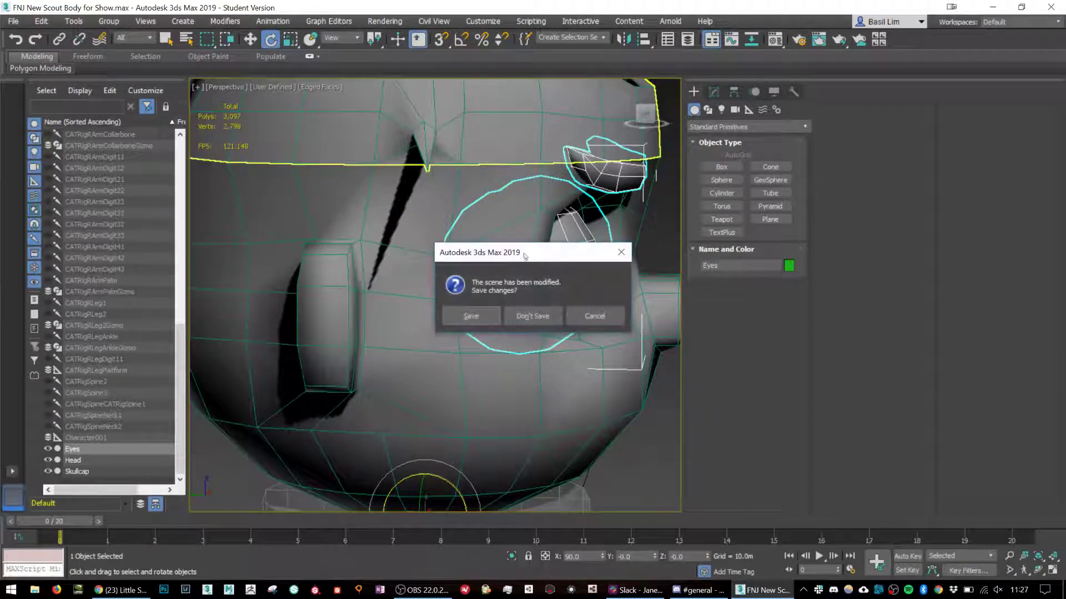
left_click(532, 323)
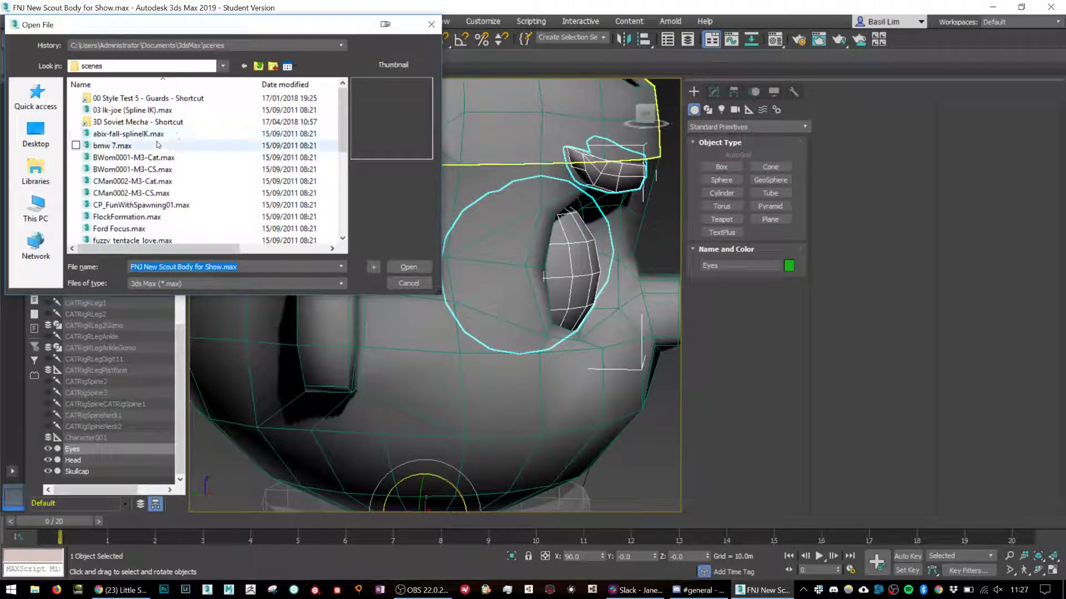
double_click(128, 99)
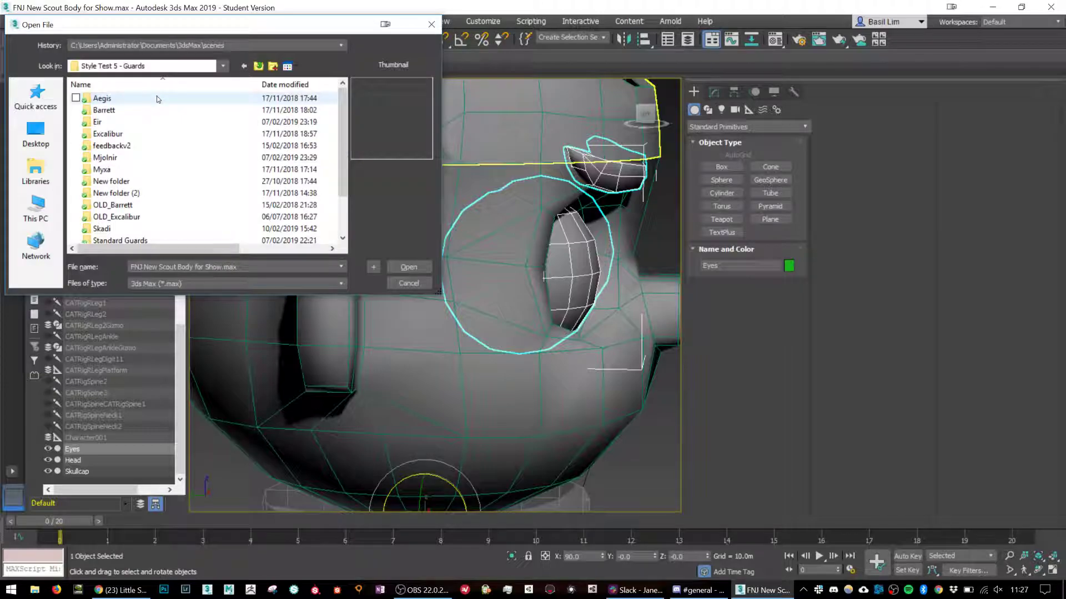
left_click(244, 66)
left_click(258, 66)
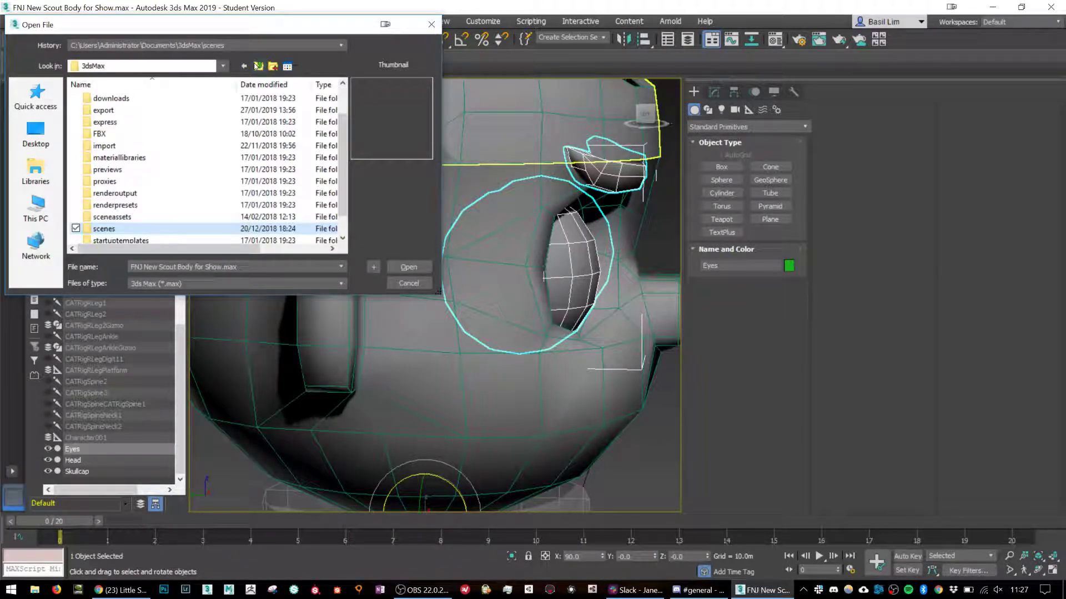
Show the quick access folders in the file browser and enlarge it to display them all.
left_click(35, 136)
left_click(35, 97)
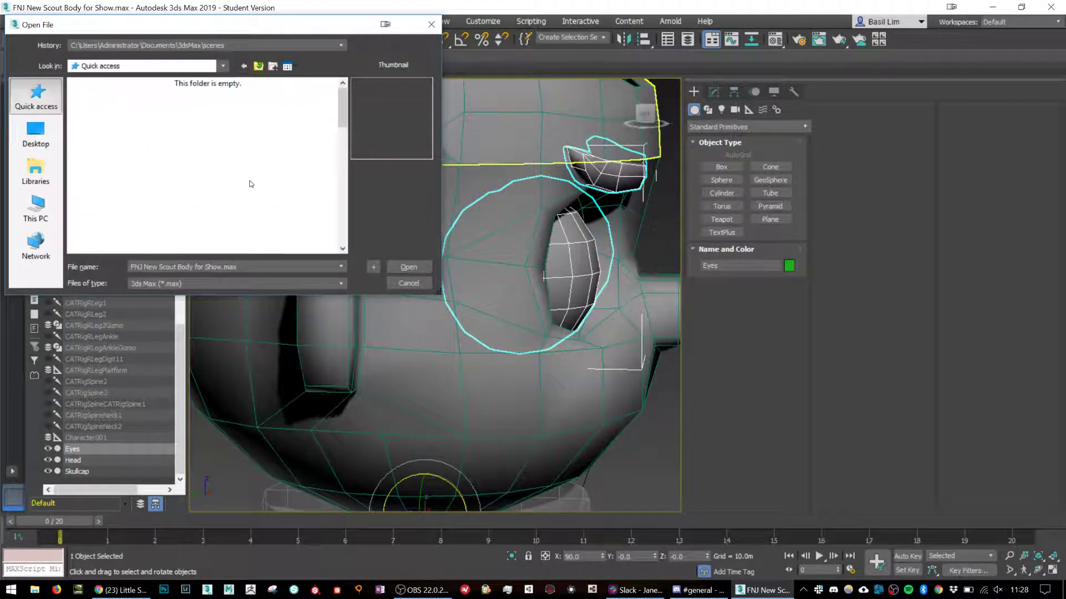
scroll(159, 154, "down", 4)
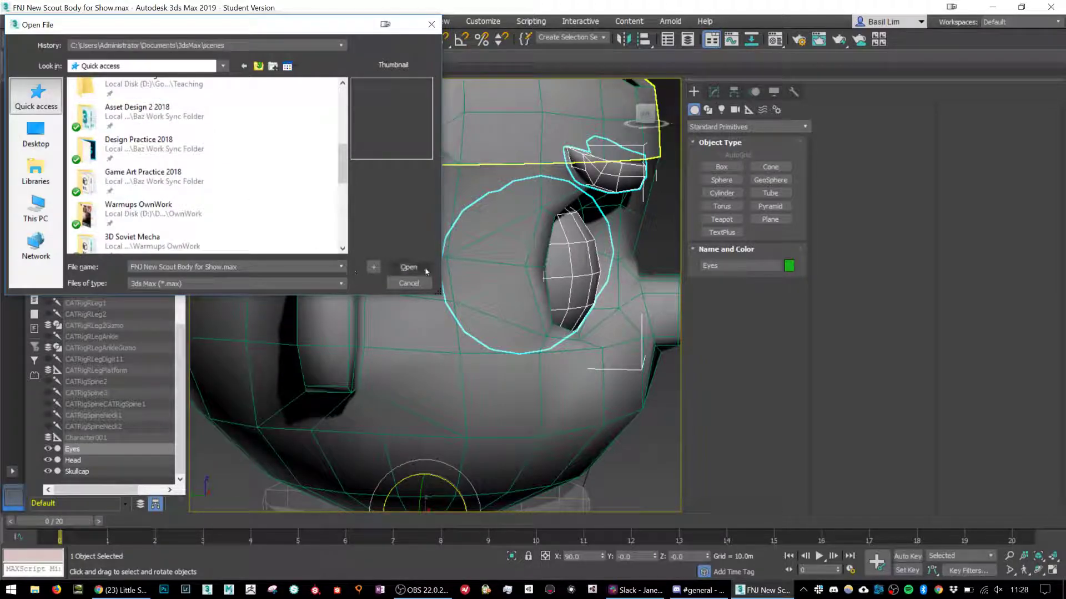
left_click_drag(438, 296, 769, 473)
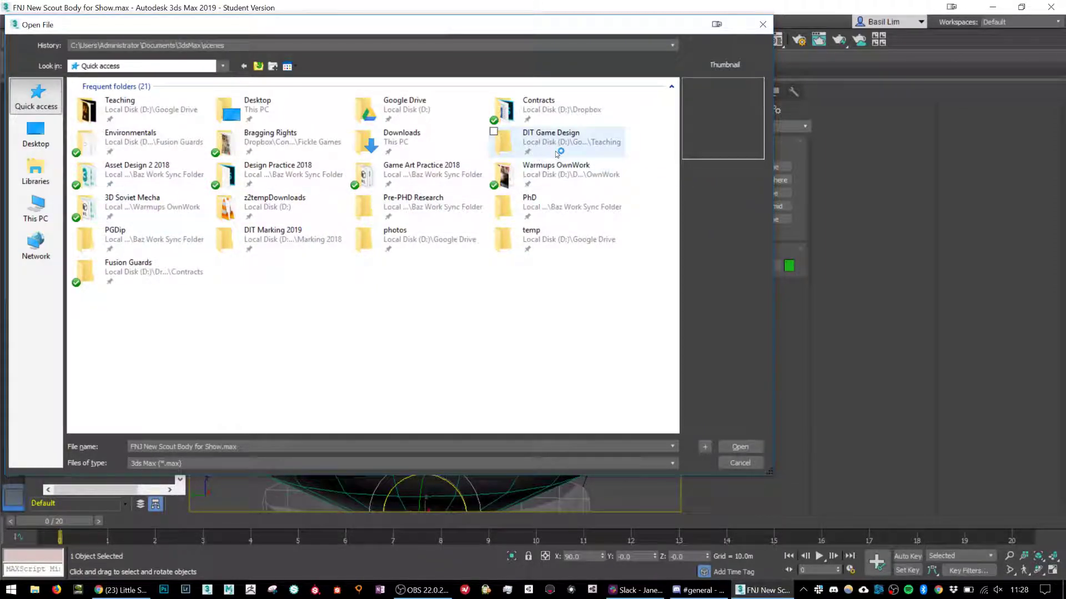
Open the 6_3DSamus assembled and animated scene from the 3DSamus folder in Warmups OwnWork, adopting the file's gamma and LUT settings.
double_click(547, 178)
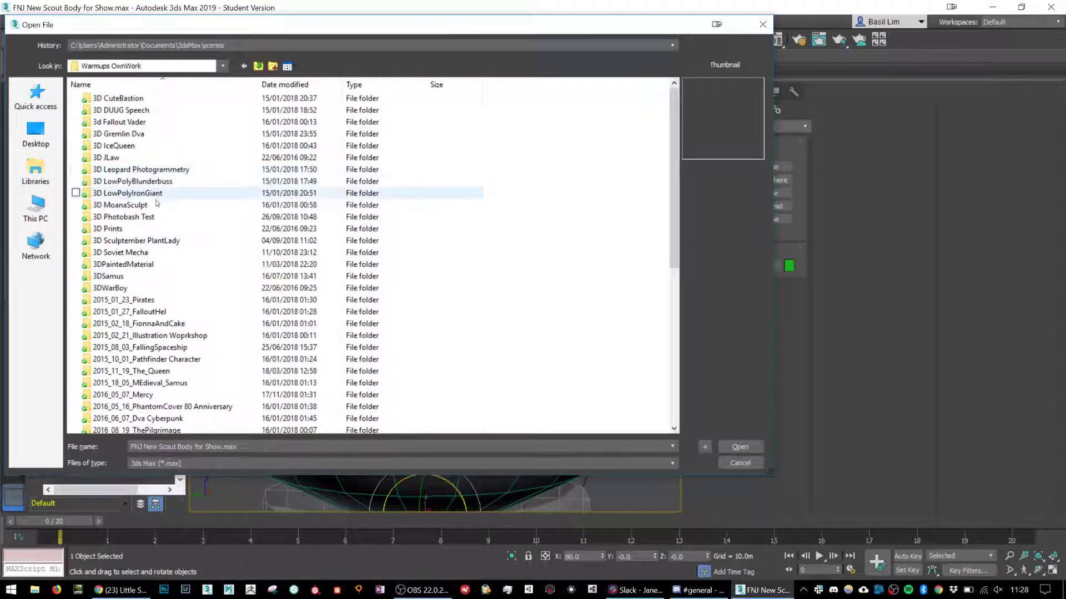
double_click(111, 275)
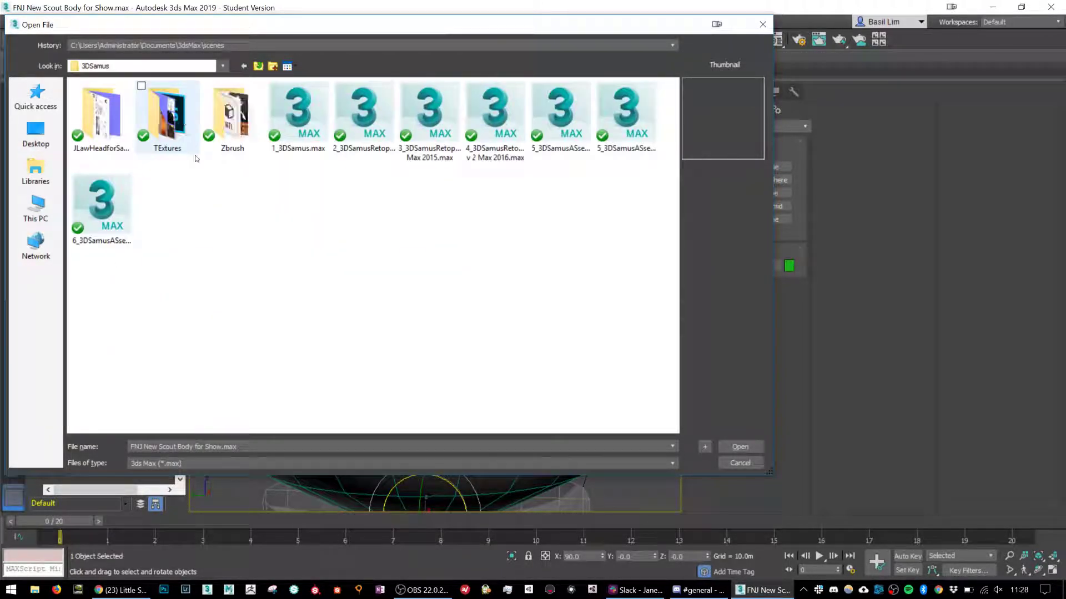
double_click(102, 207)
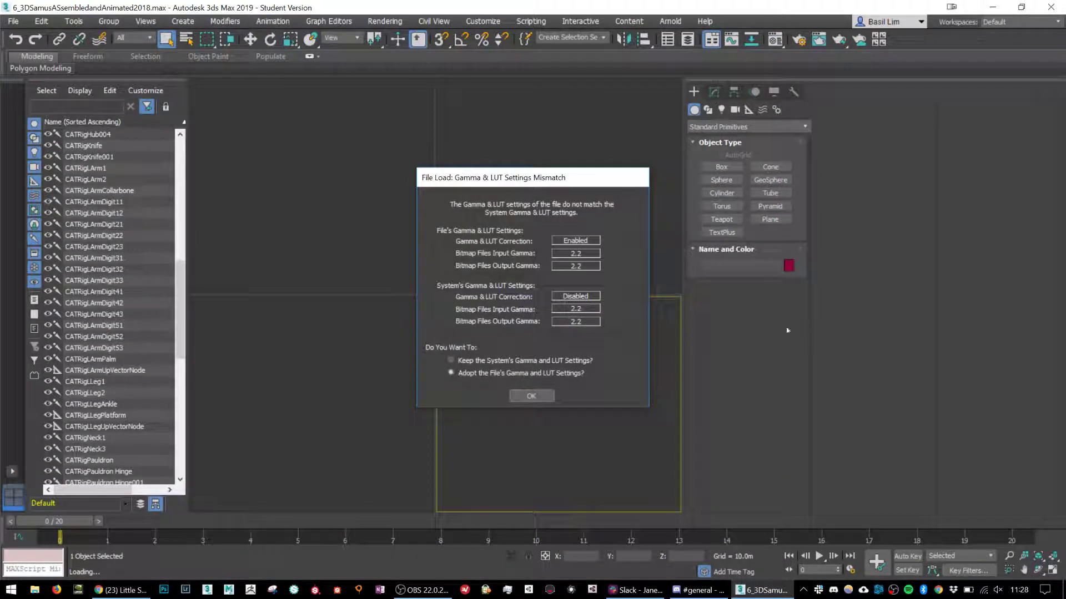
left_click(533, 396)
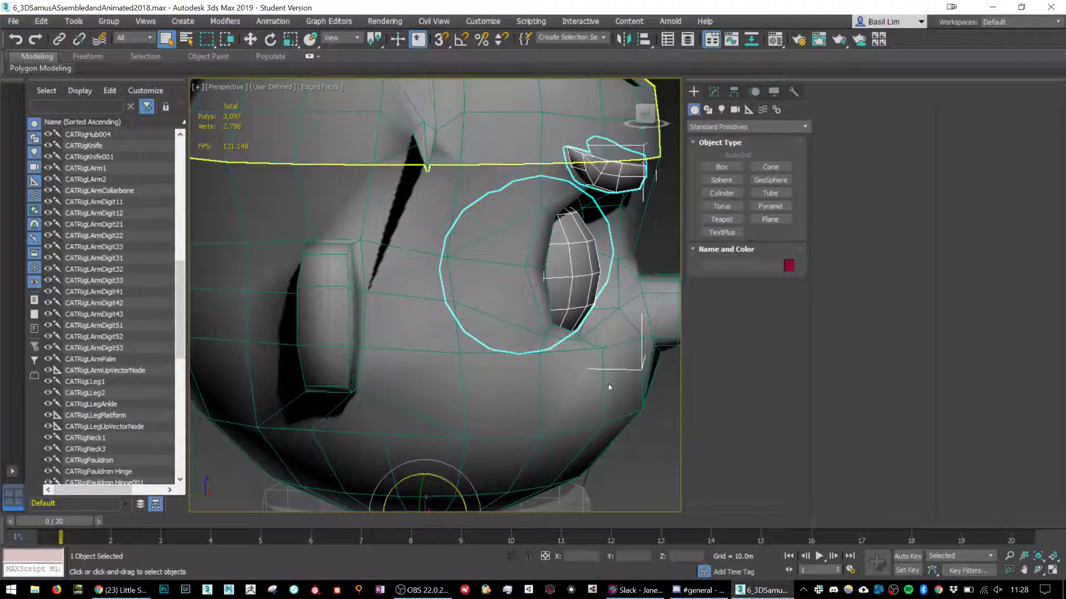
Widen the viewport and view the Samus character's body and rig with edged faces shown.
left_click_drag(683, 390, 946, 389)
scroll(563, 295, "up", 6)
mouse_move(564, 295)
middle_mouse_down()
mouse_move(536, 347)
mouse_move(512, 341)
middle_mouse_up()
key("F4")
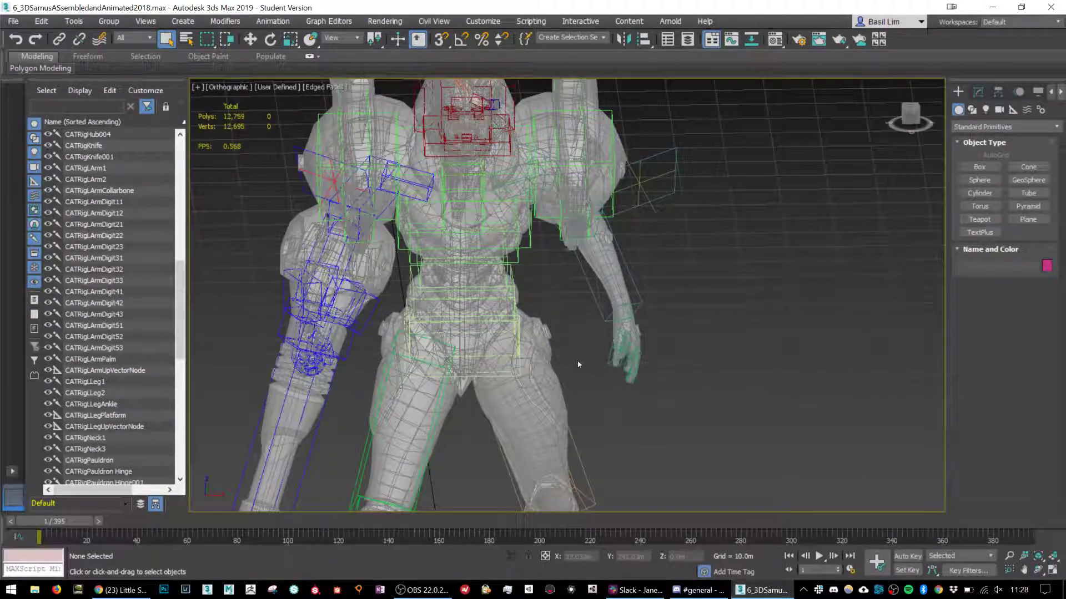
middle_click_drag(505, 456, 553, 356)
middle_click_drag(568, 280, 528, 373)
middle_click_drag(536, 211, 541, 313)
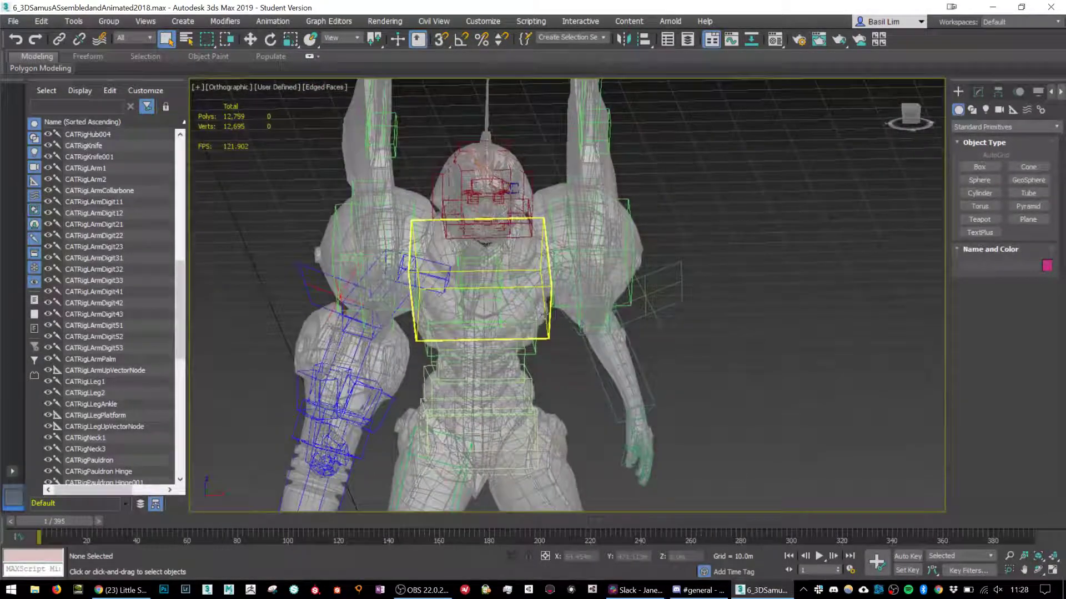
Turn off edged faces and examine the Samus character's face and its facial rig bones up close.
key("F4")
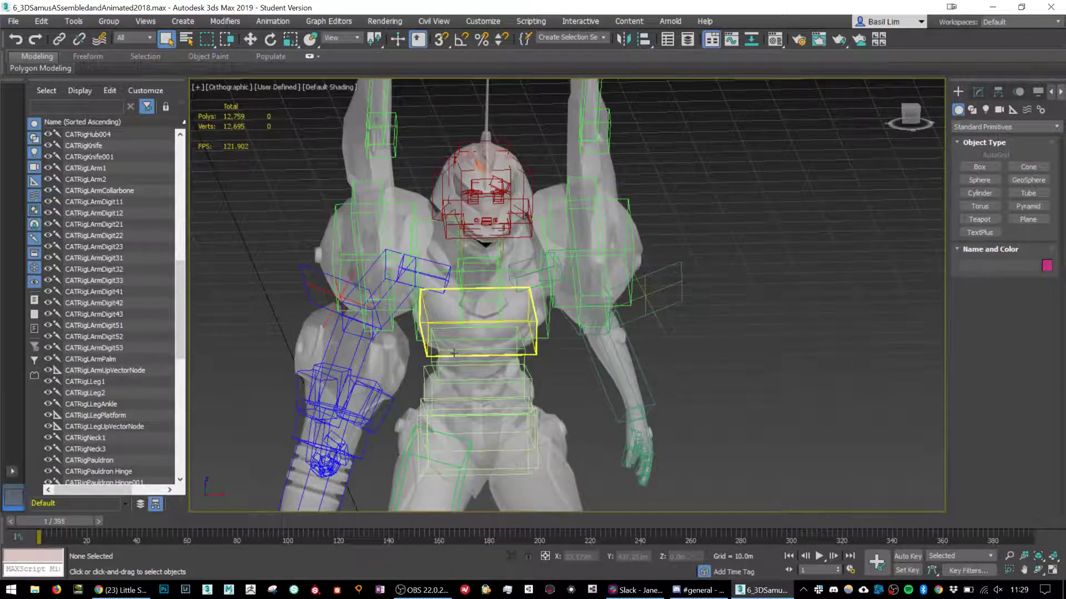
scroll(510, 245, "up", 3)
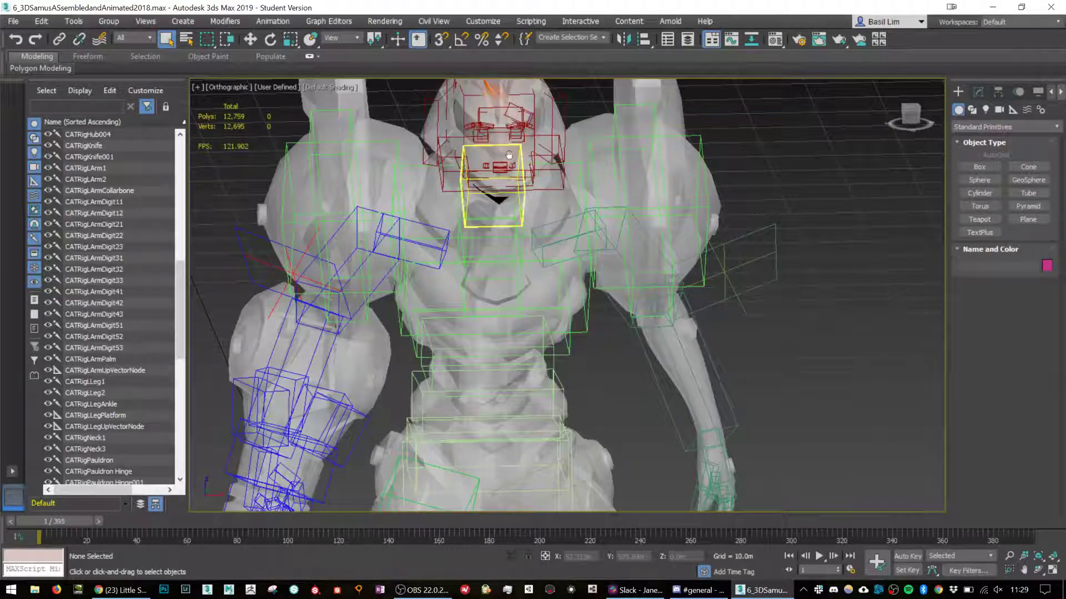
scroll(519, 233, "up", 10)
scroll(528, 225, "down", 3)
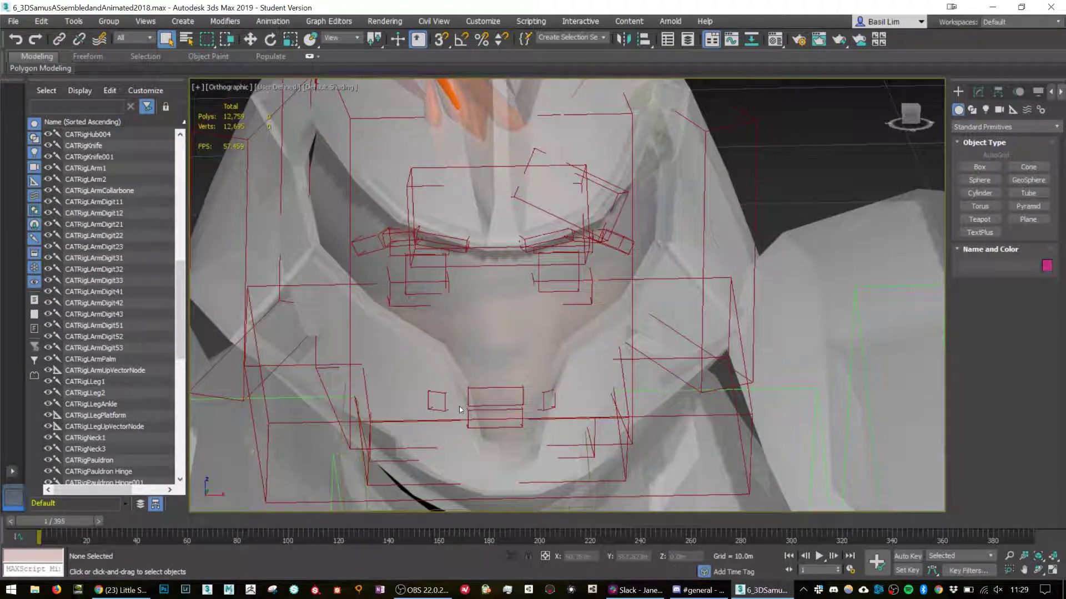
Scrub the Samus animation to frame 20 and onward through the timeline to watch the character move.
left_click_drag(69, 523, 115, 523)
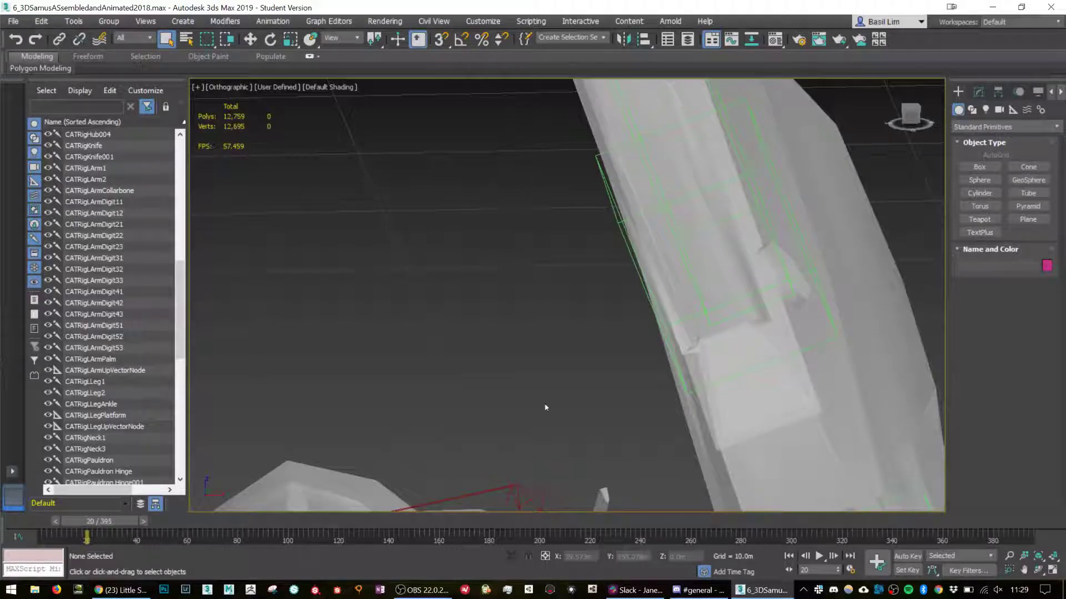
scroll(546, 410, "down", 6)
middle_click_drag(550, 413, 539, 314)
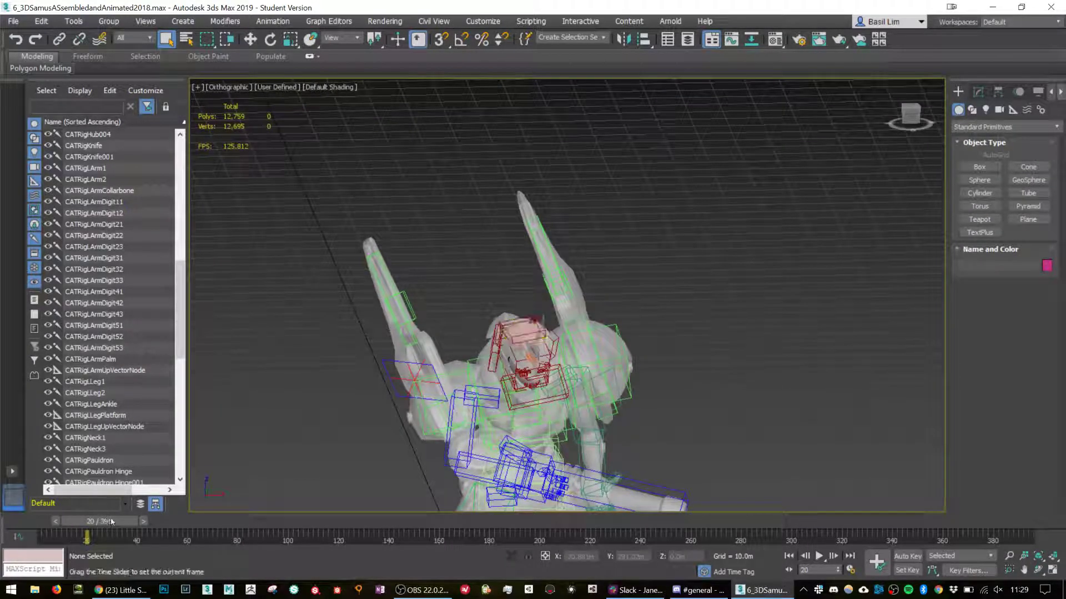
left_click_drag(113, 524, 791, 526)
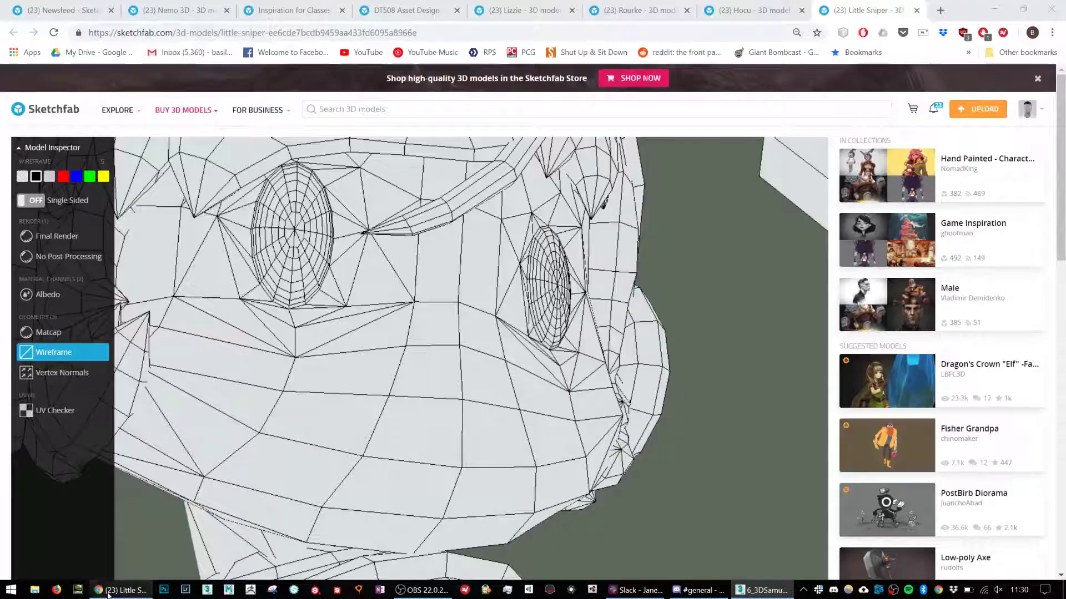
Switch to Sketchfab in Chrome, list the account's own models and briefly view the 3D Samus Export For Sketchfab draft.
left_click(121, 590)
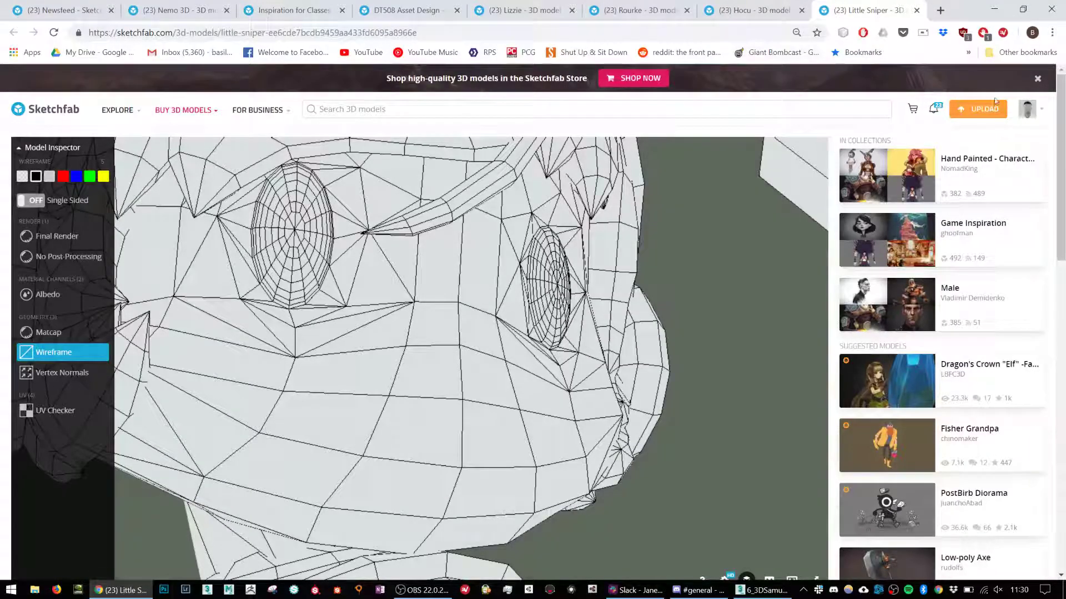
mouse_move(1024, 108)
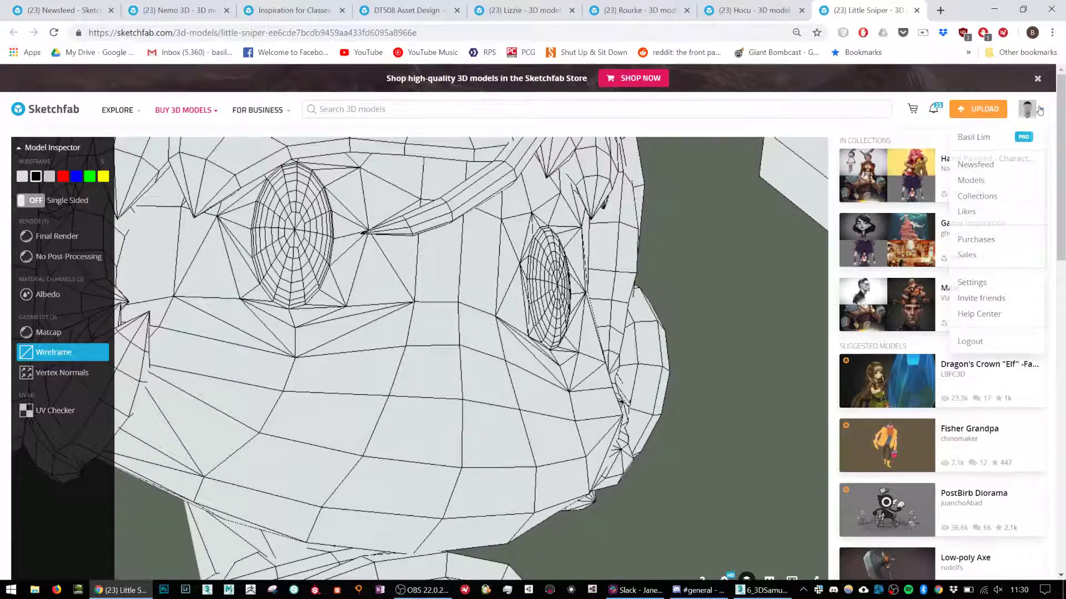
left_click(994, 183)
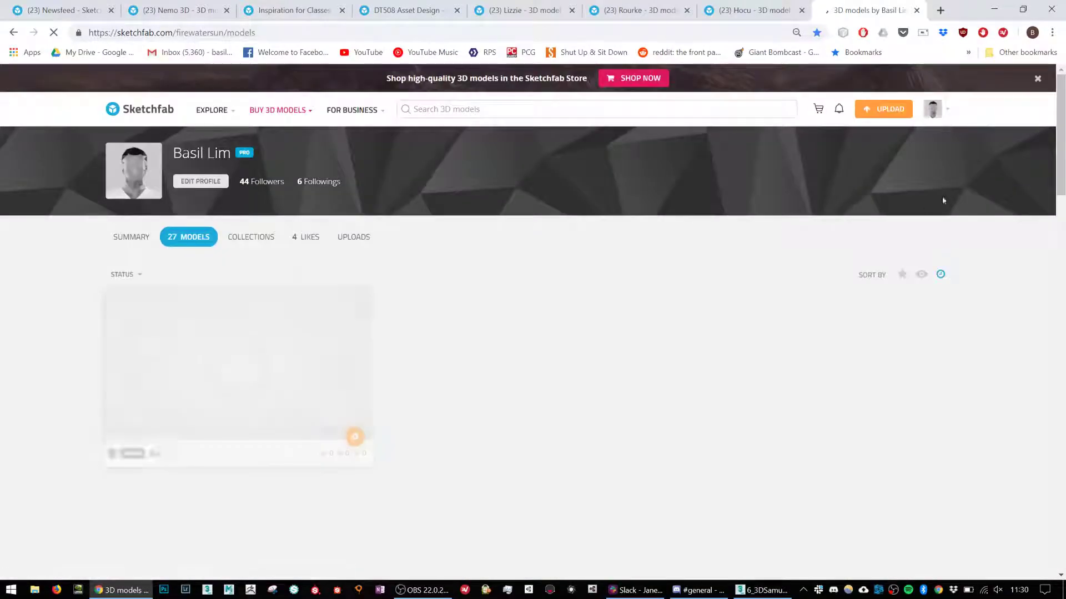
scroll(745, 398, "down", 3)
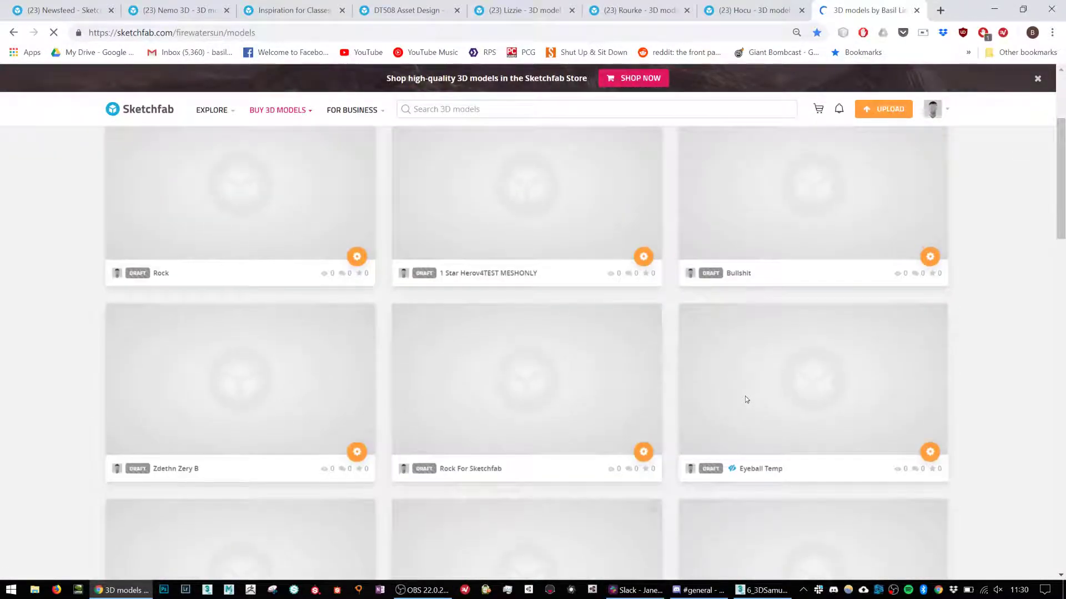
scroll(745, 397, "down", 4)
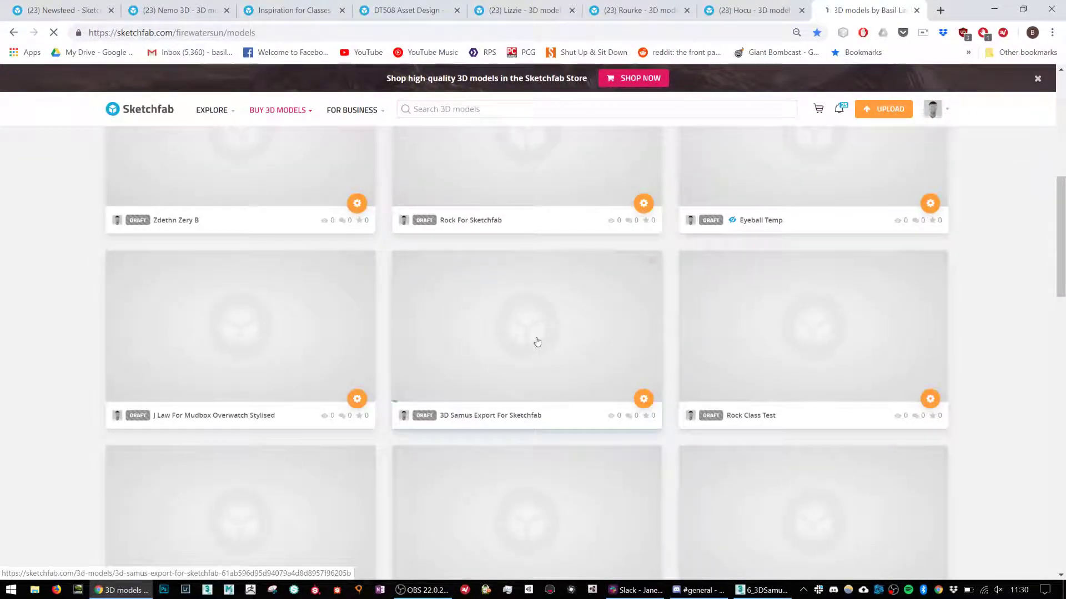
left_click(536, 342)
left_click(15, 114)
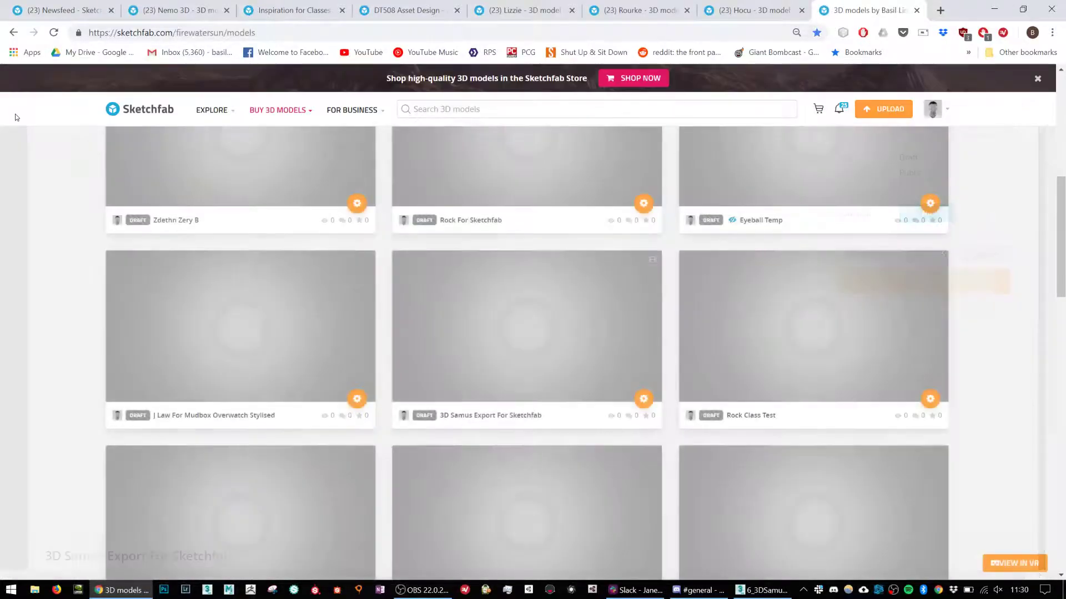
Find the Samus meets Shinji (Face WIP) model among the account's models and watch its animation.
scroll(397, 225, "up", 8)
scroll(401, 232, "down", 1)
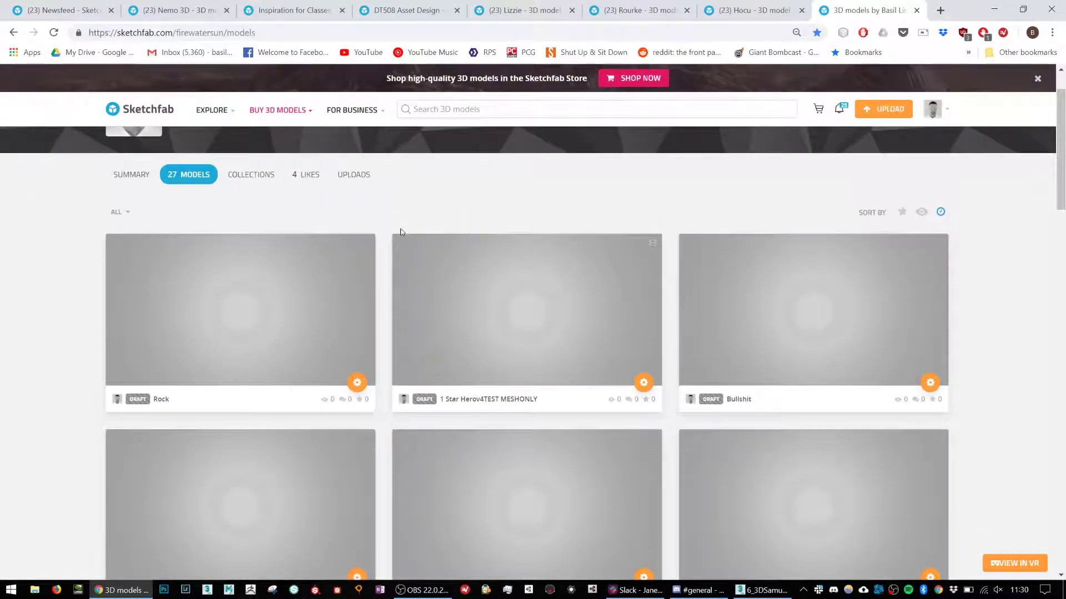
scroll(401, 232, "down", 4)
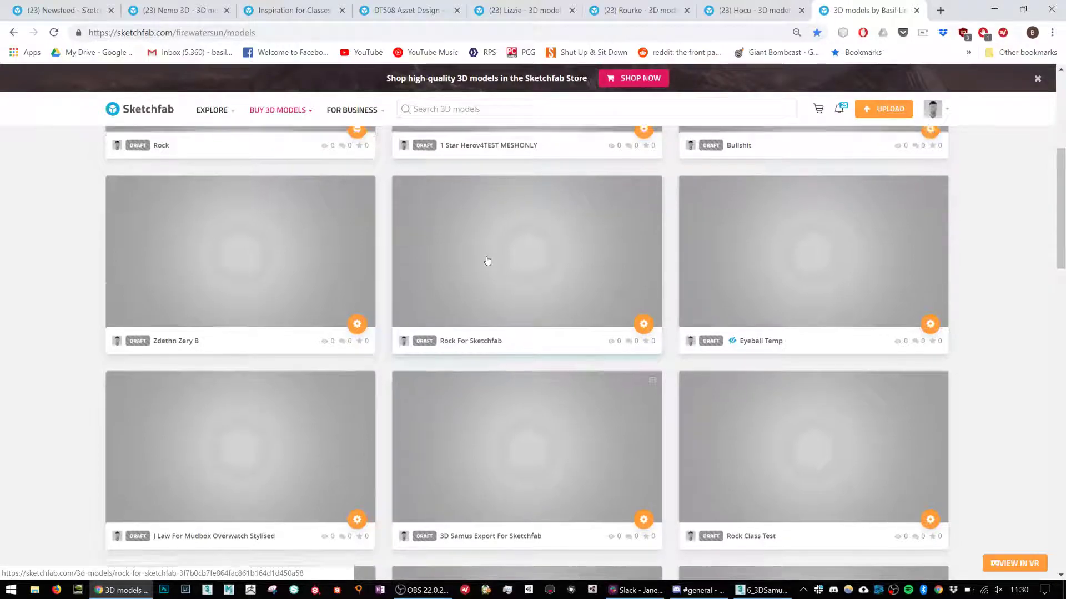
scroll(487, 261, "down", 9)
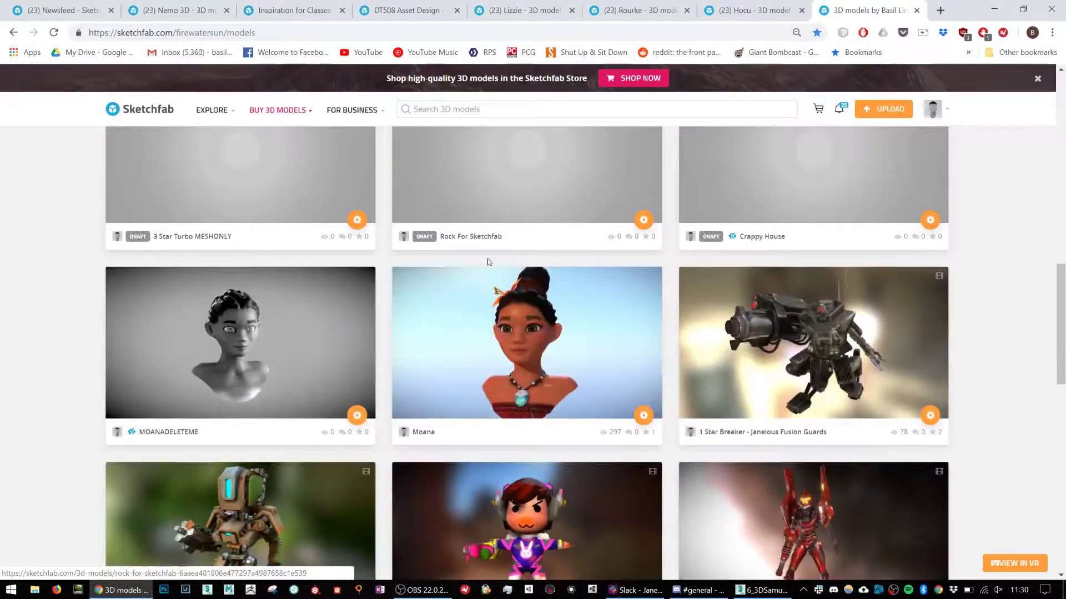
scroll(489, 262, "down", 3)
left_click(849, 364)
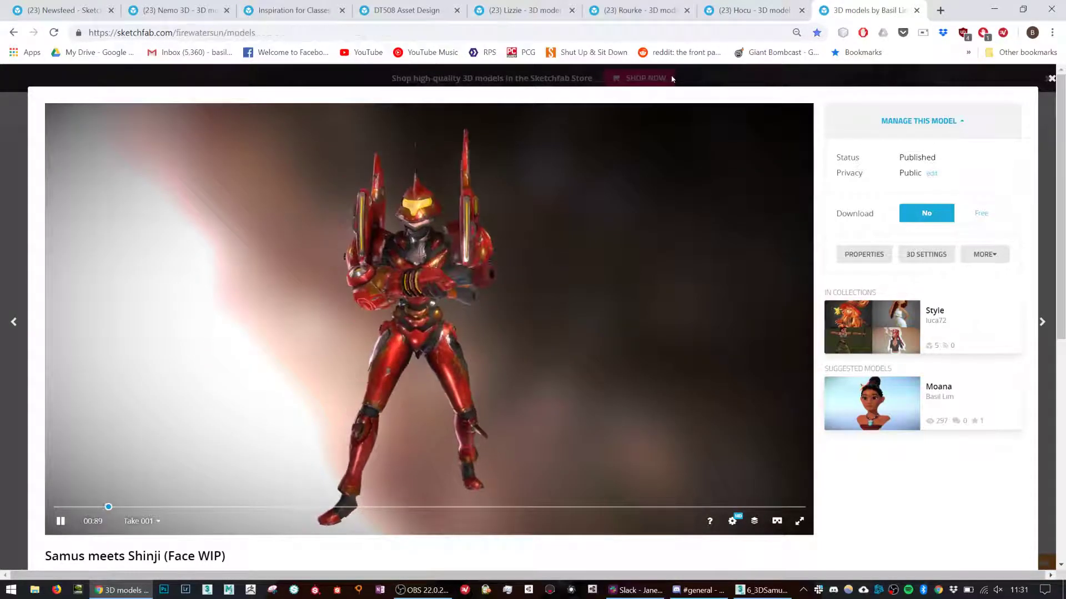
Leave the Samus model, open the Gremlin Dva model and pause its animation to view its proportions.
left_click(1050, 79)
left_click(585, 310)
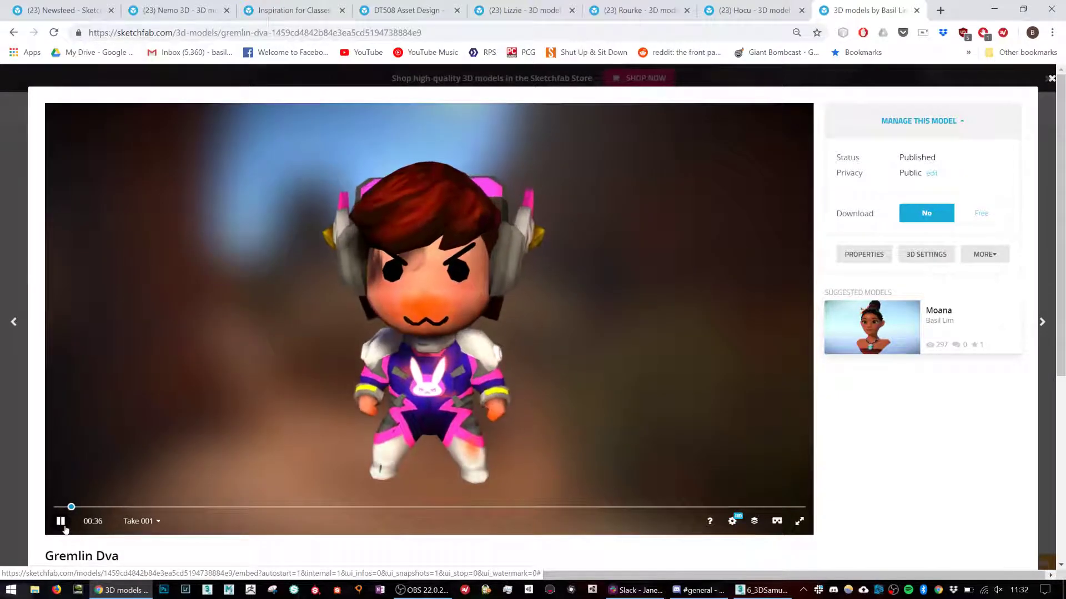
left_click(65, 529)
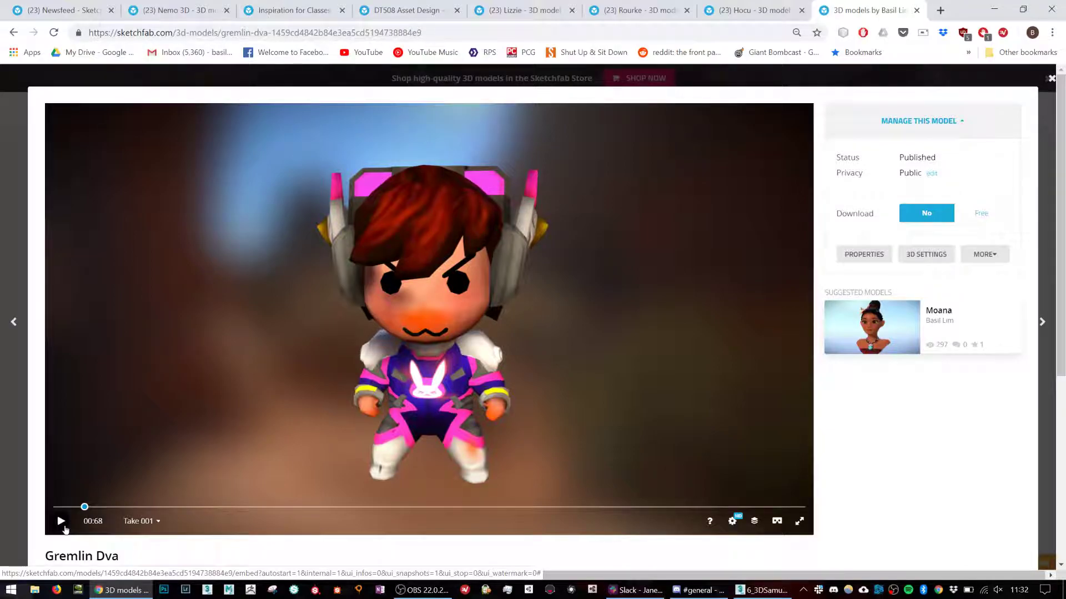
Return to 3ds Max and replace the Samus file with a new empty scene.
left_click(994, 9)
left_click(12, 21)
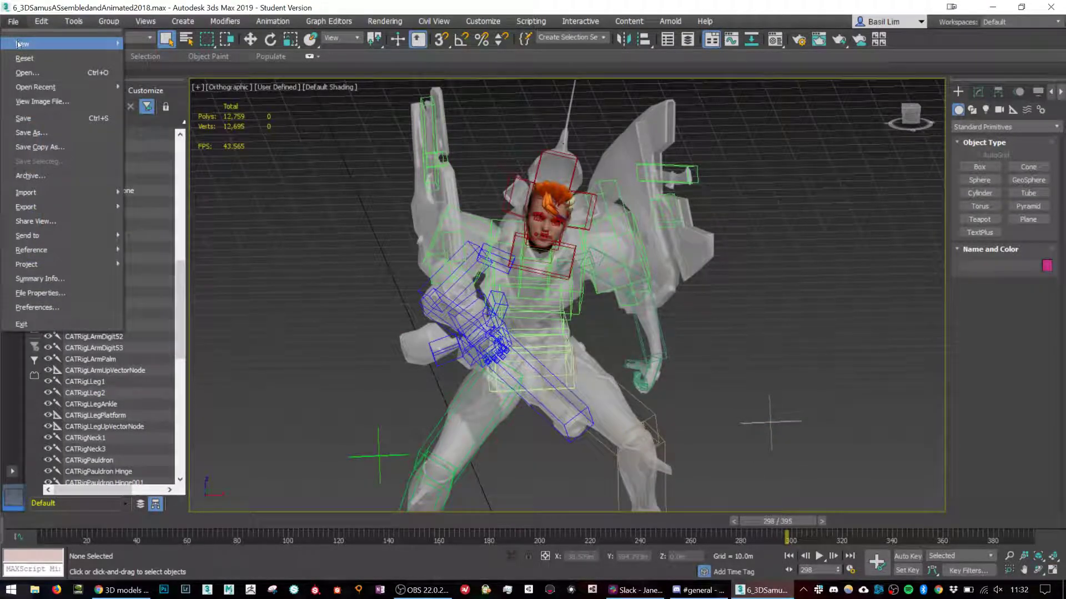
mouse_move(83, 43)
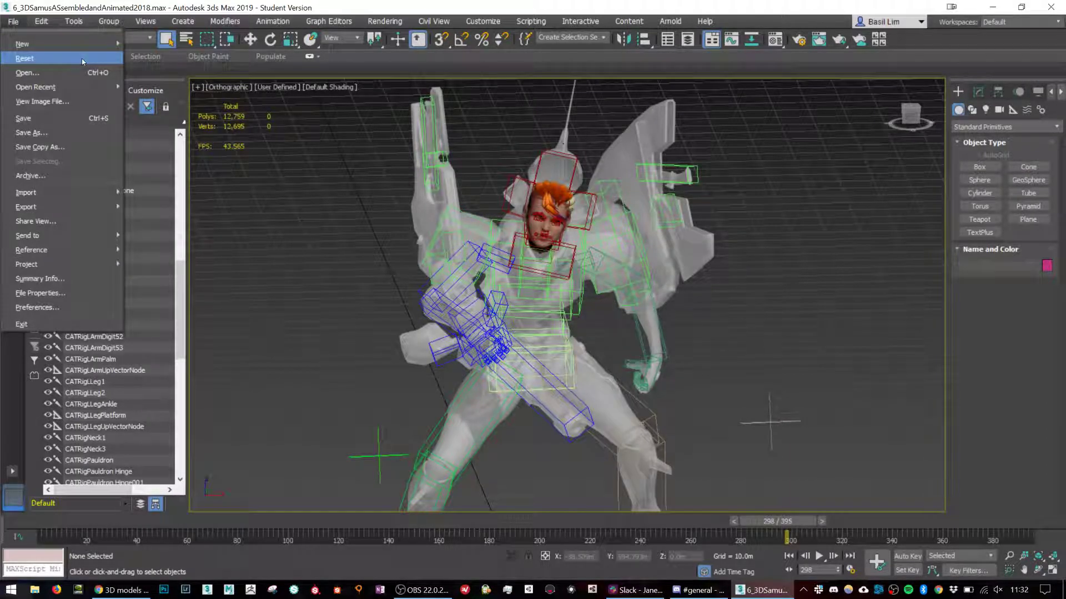
left_click(175, 53)
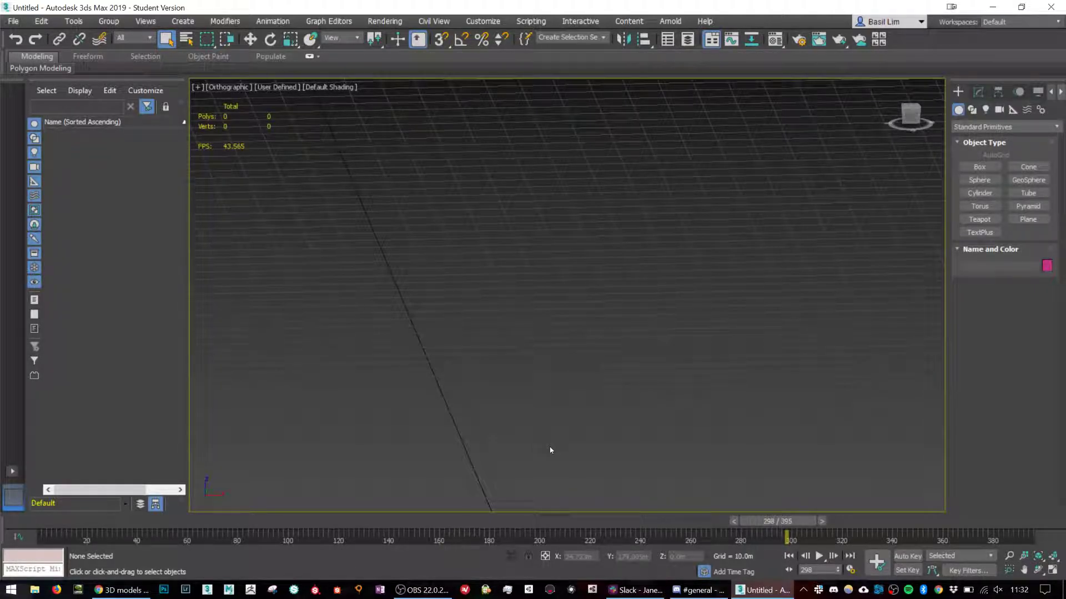
middle_click_drag(573, 468, 559, 345)
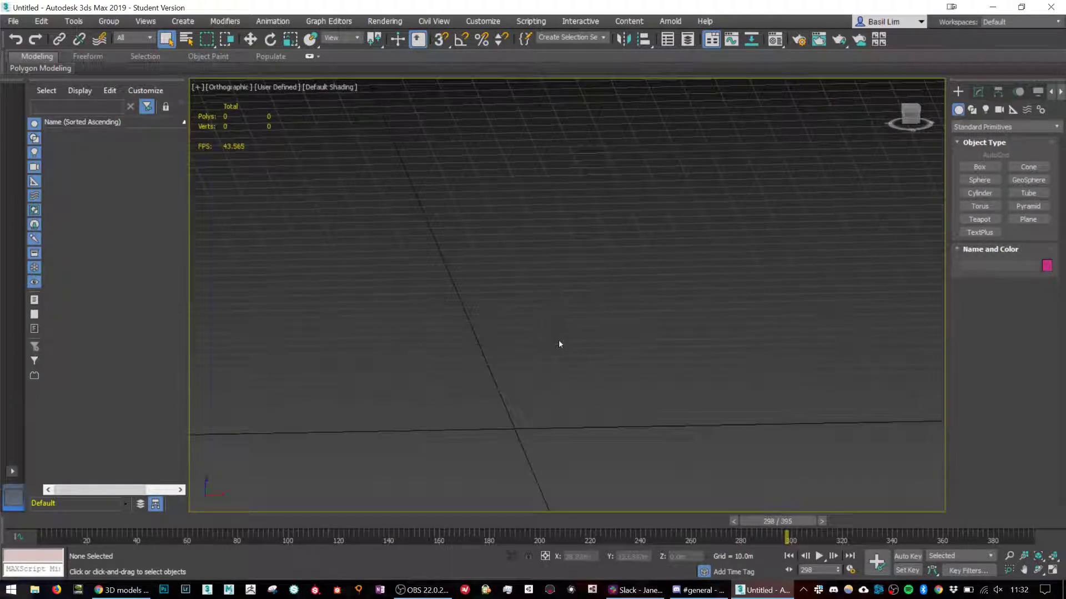
middle_click_drag(602, 375, 642, 345)
scroll(712, 268, "up", 4)
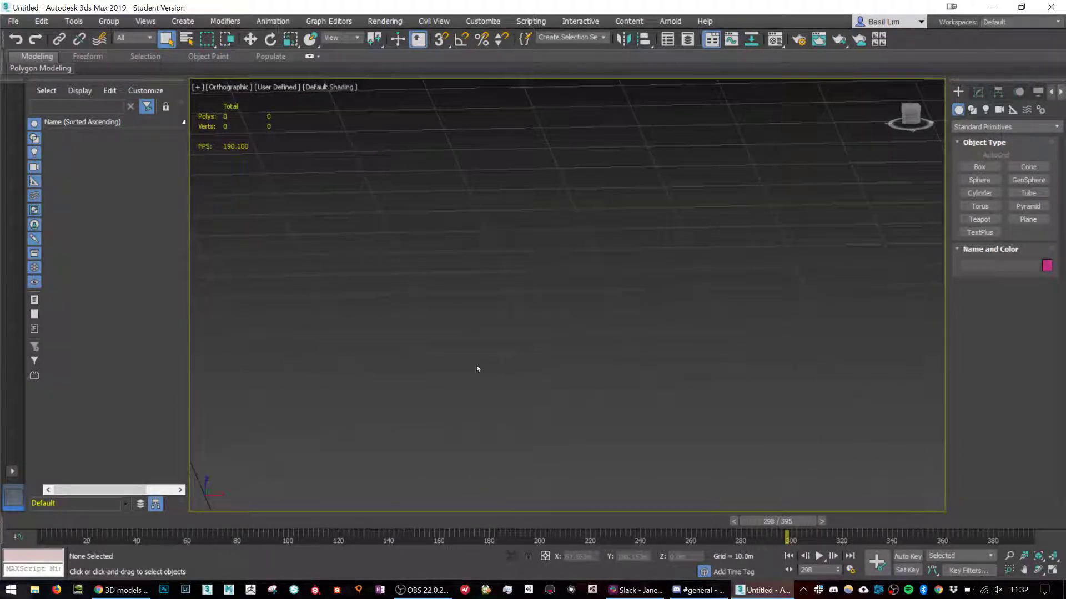
middle_click_drag(476, 366, 619, 275)
scroll(620, 278, "down", 2)
scroll(590, 323, "down", 2)
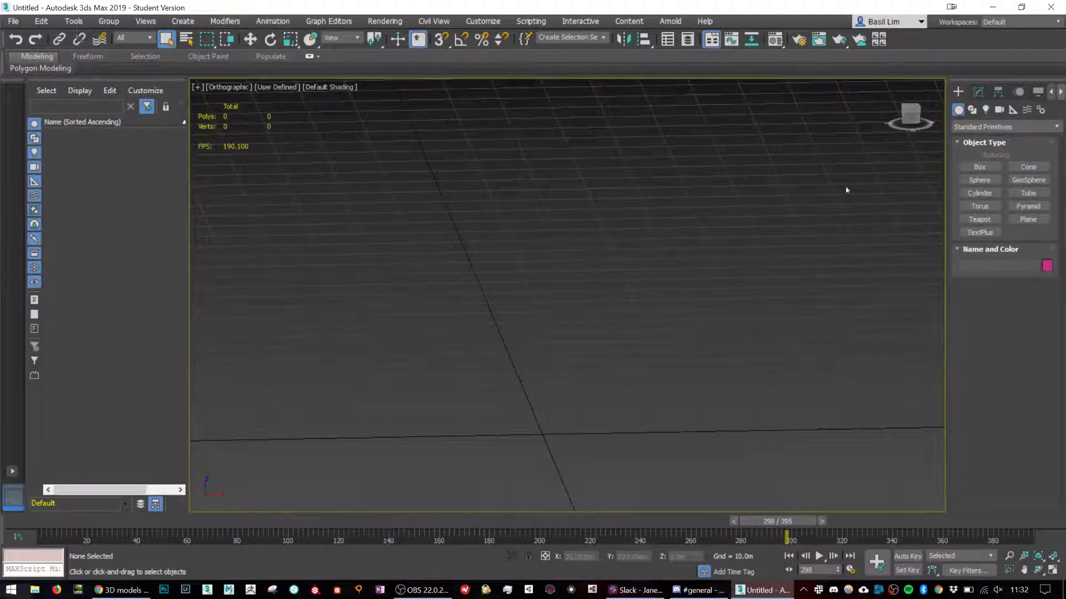
Create a box from the grid origin with grid snapping, 40 m long, 20 m wide and 20 m high.
left_click(979, 166)
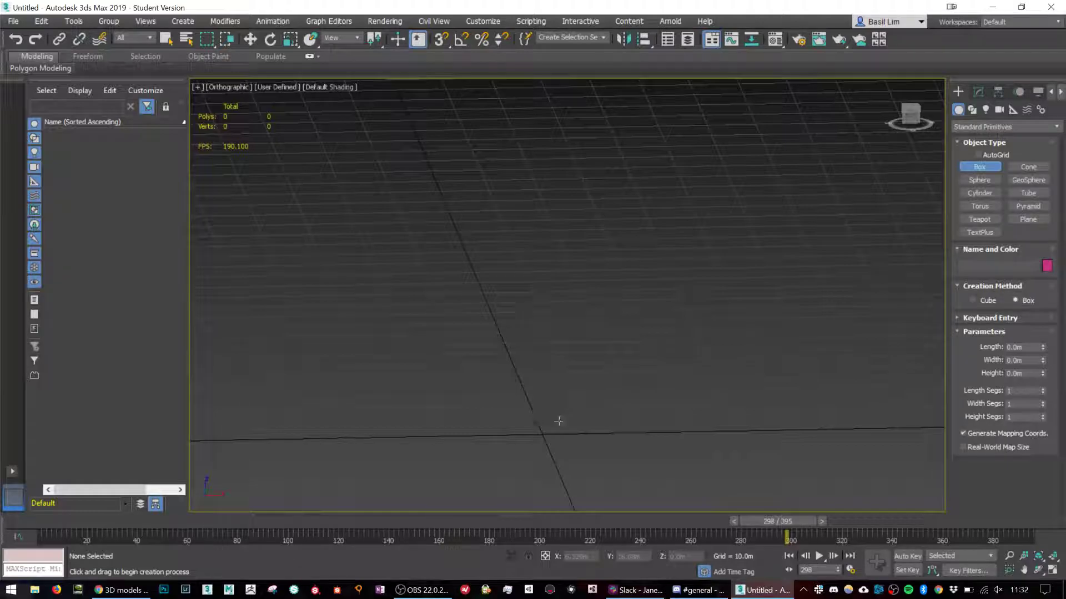
key("s")
left_click_drag(542, 434, 620, 392)
left_click(613, 294)
key("s")
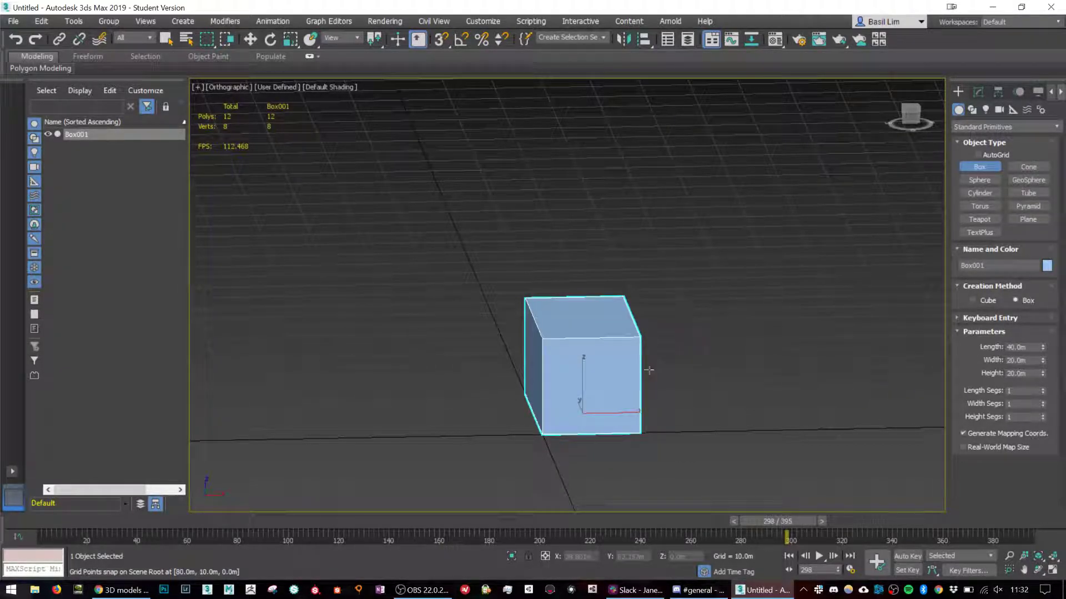
Move the box with snapping so its base is centred on the grid origin at 0, 0, 0.
key("w")
middle_click_drag(609, 345, 571, 407, "alt")
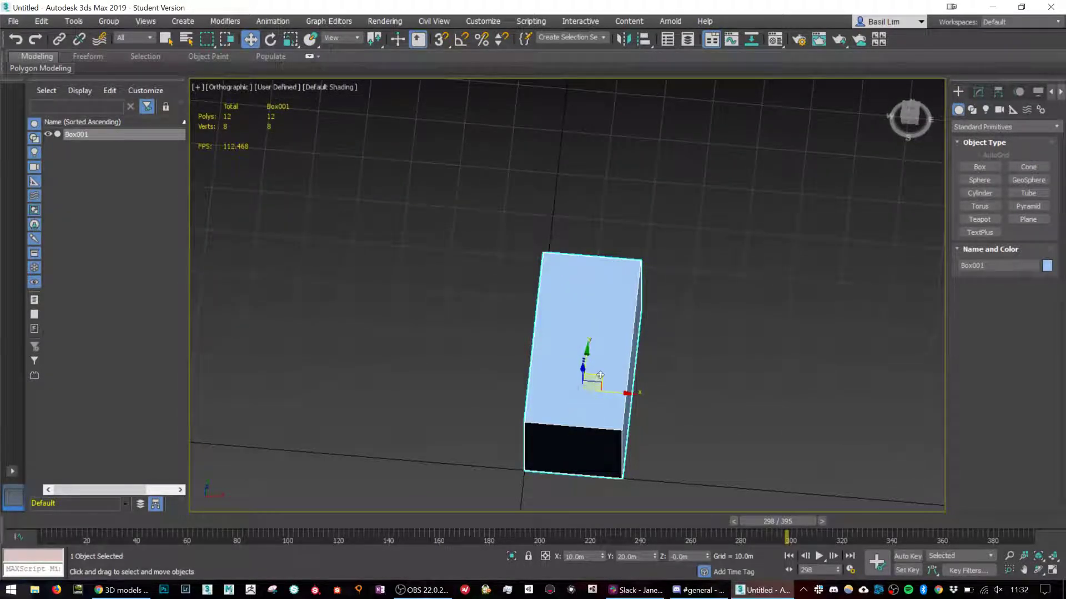
left_click_drag(599, 375, 535, 460)
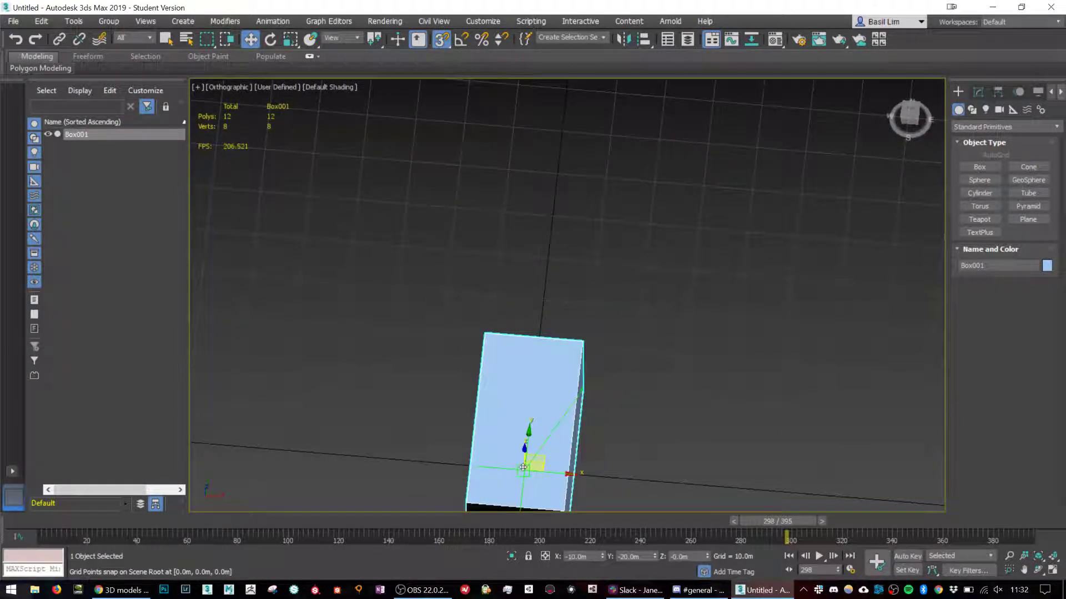
middle_click_drag(535, 459, 572, 438, "alt")
Scale the box non-uniformly to about 50% in X and 14% in Y to form an upright slab.
key("r")
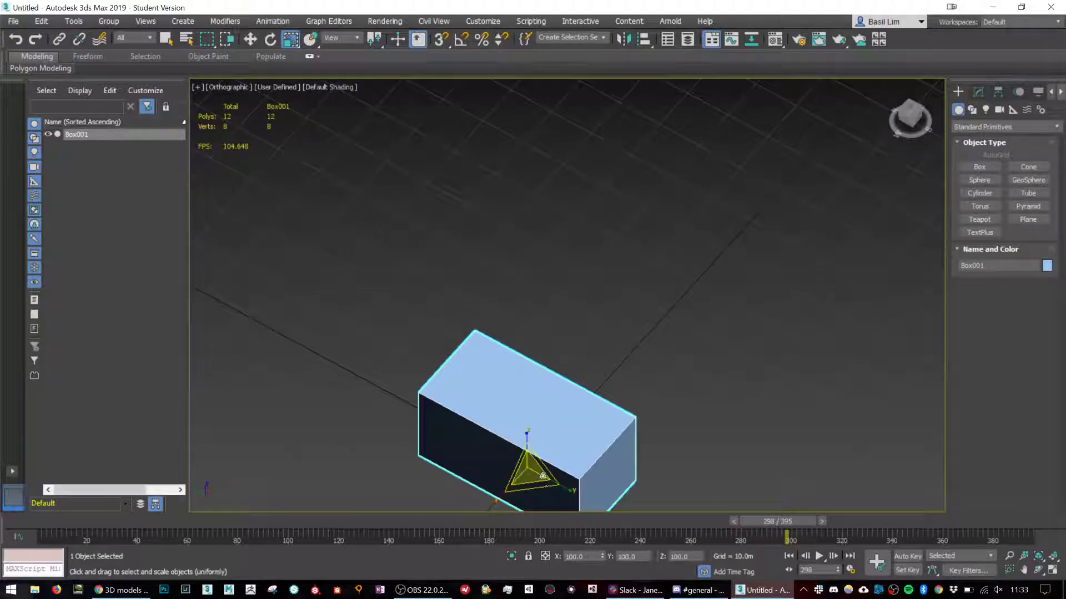
left_click_drag(567, 489, 520, 492)
scroll(509, 468, "up", 3)
left_click_drag(592, 489, 576, 482)
middle_click_drag(609, 473, 551, 362, "alt")
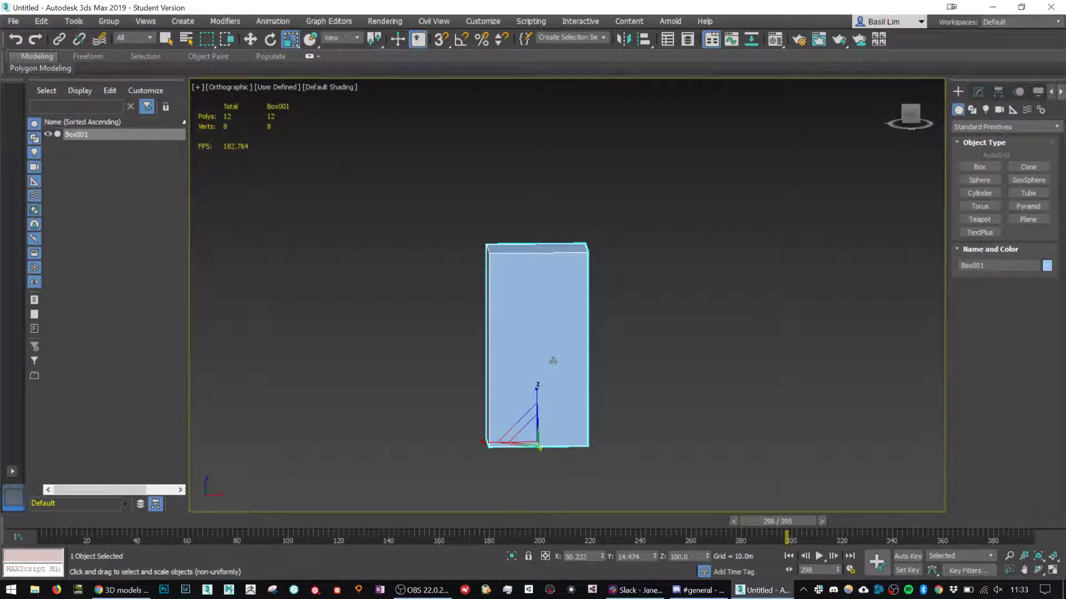
Switch to Chrome, search Google Images for "legally blonde" and open the Wikipedia film poster as a proportion reference.
left_click(121, 590)
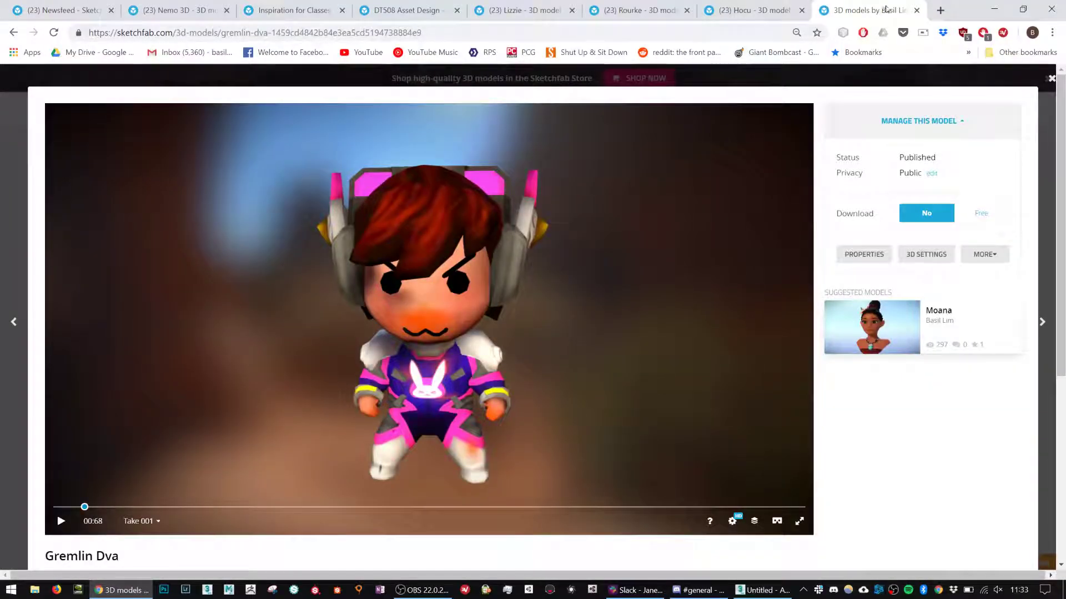
left_click(757, 33)
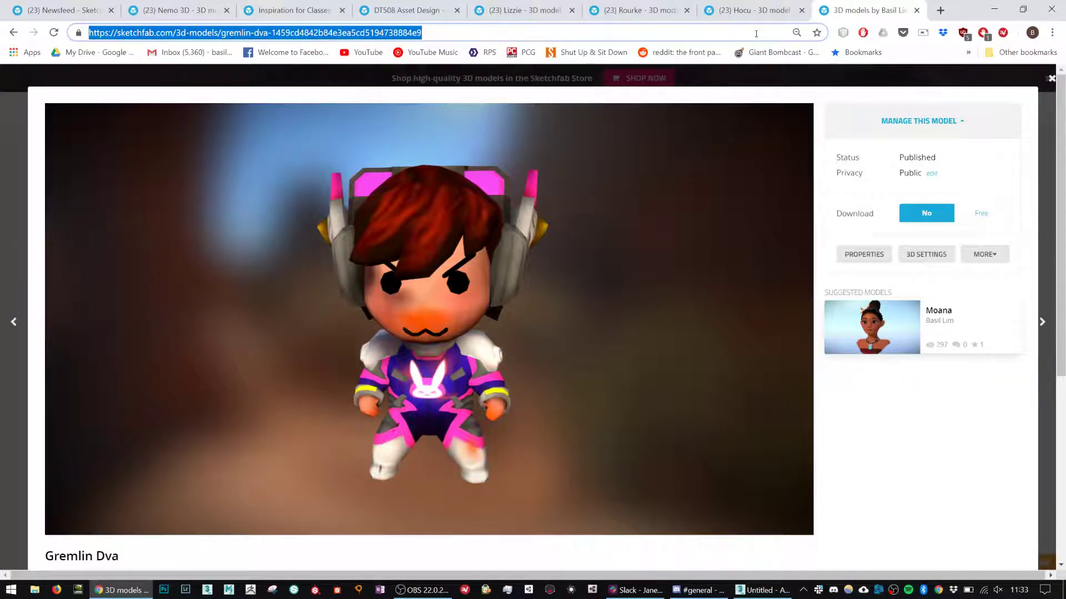
type("legally ")
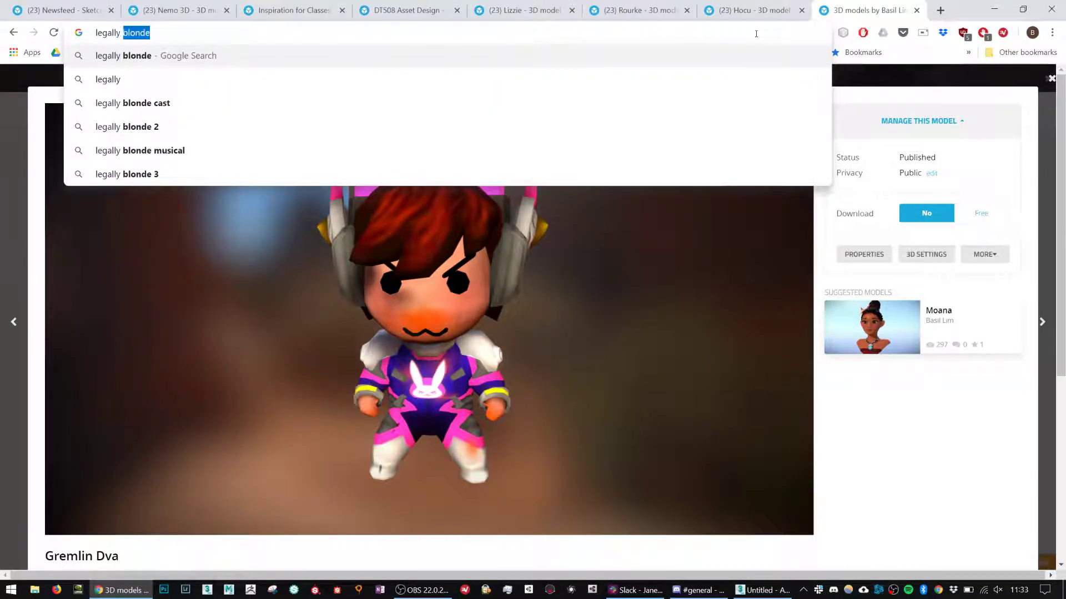
type("blonde")
key("Return")
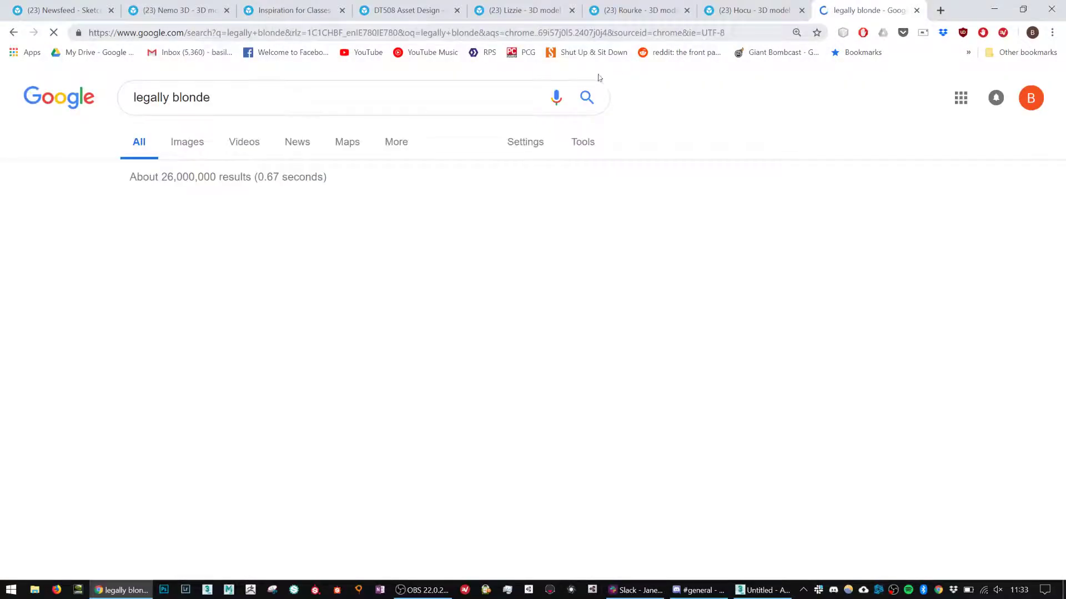
left_click(196, 143)
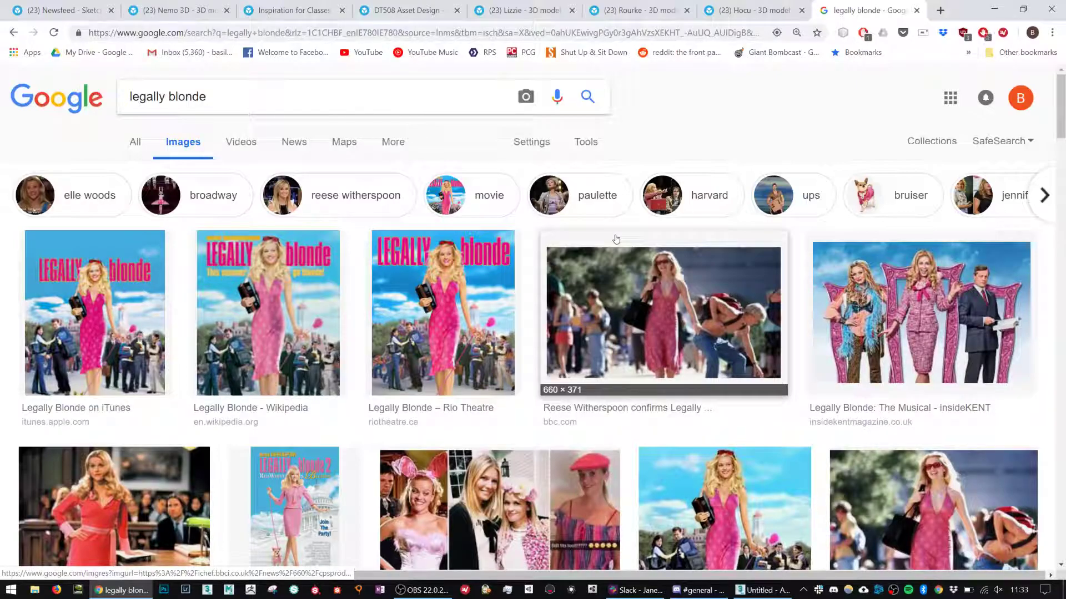
scroll(615, 239, "down", 1)
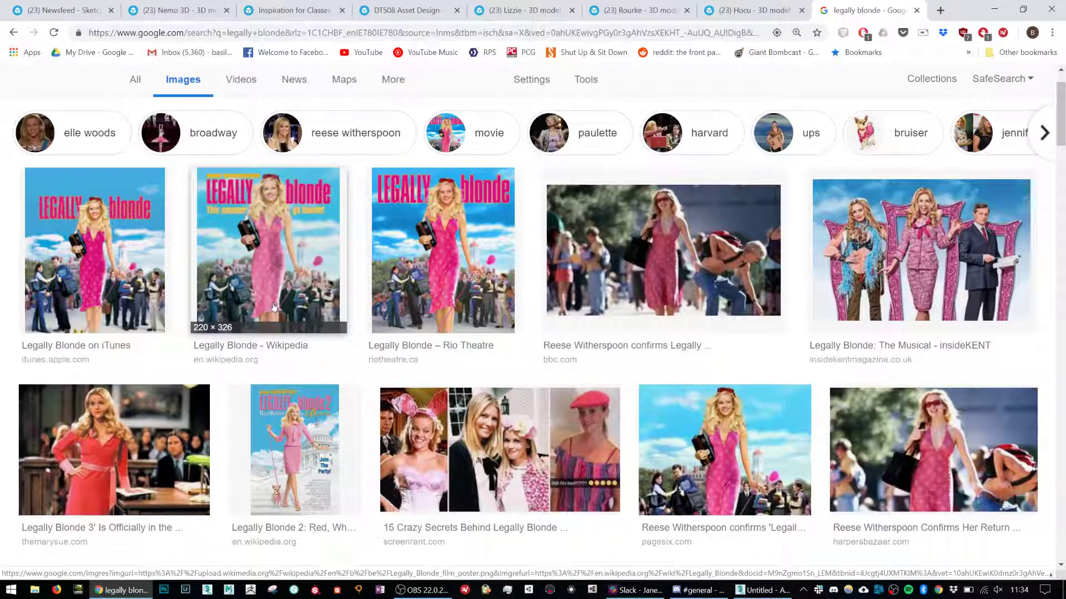
left_click(277, 268)
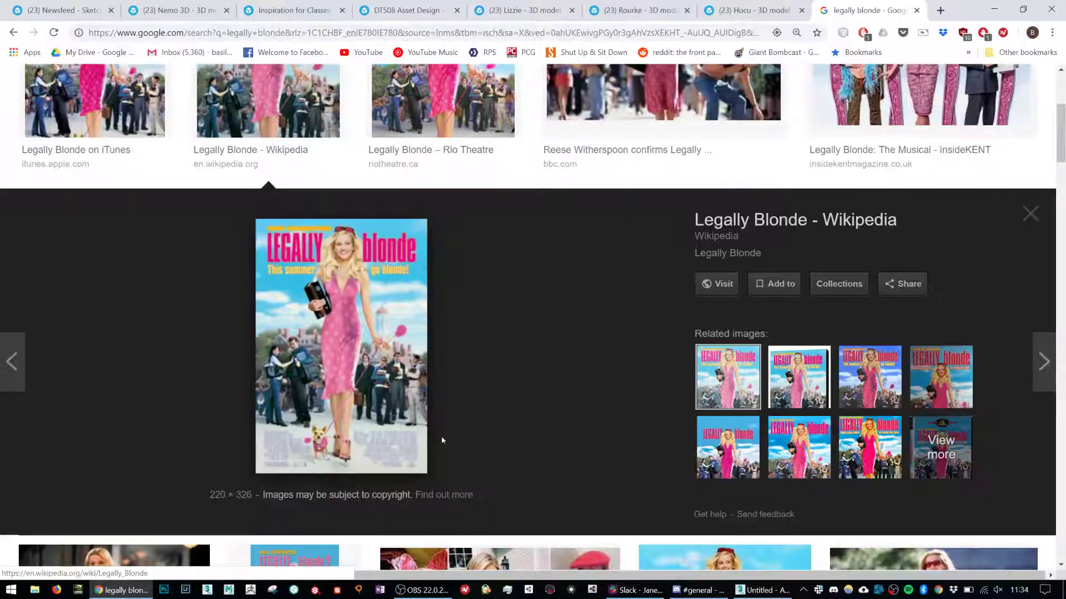
Return to 3ds Max and scale the box's height to about 81% in Z, checking against the poster.
key("alt+Tab")
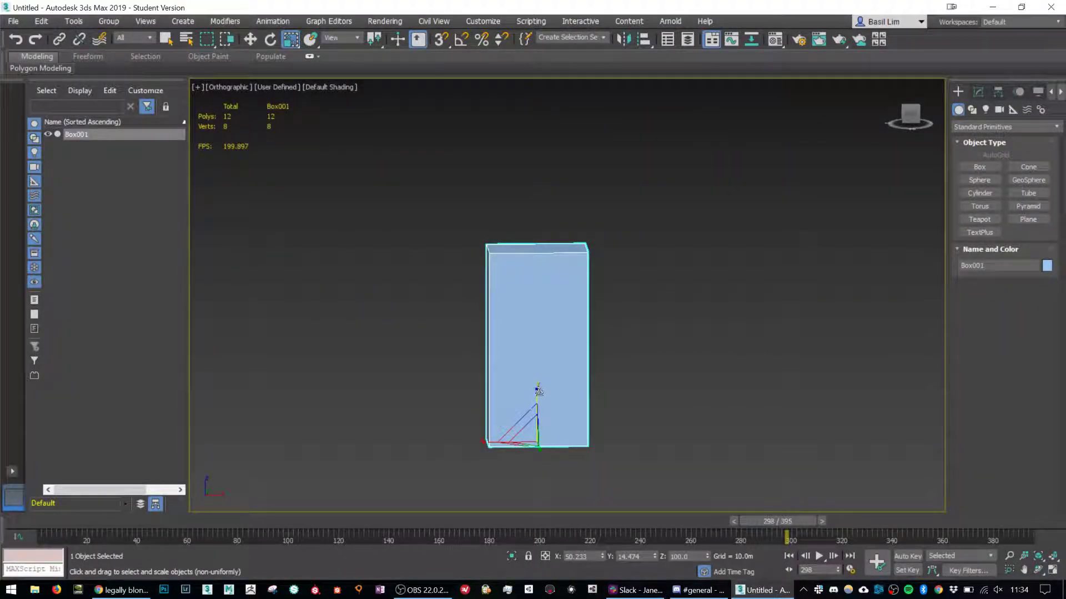
left_click_drag(538, 392, 538, 404)
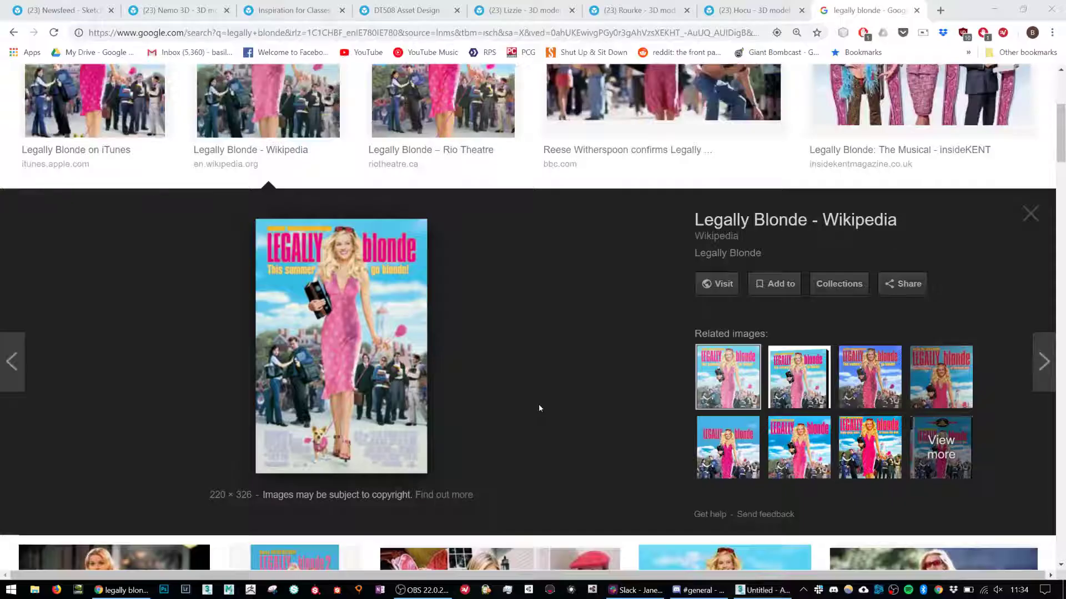
key("alt+Tab")
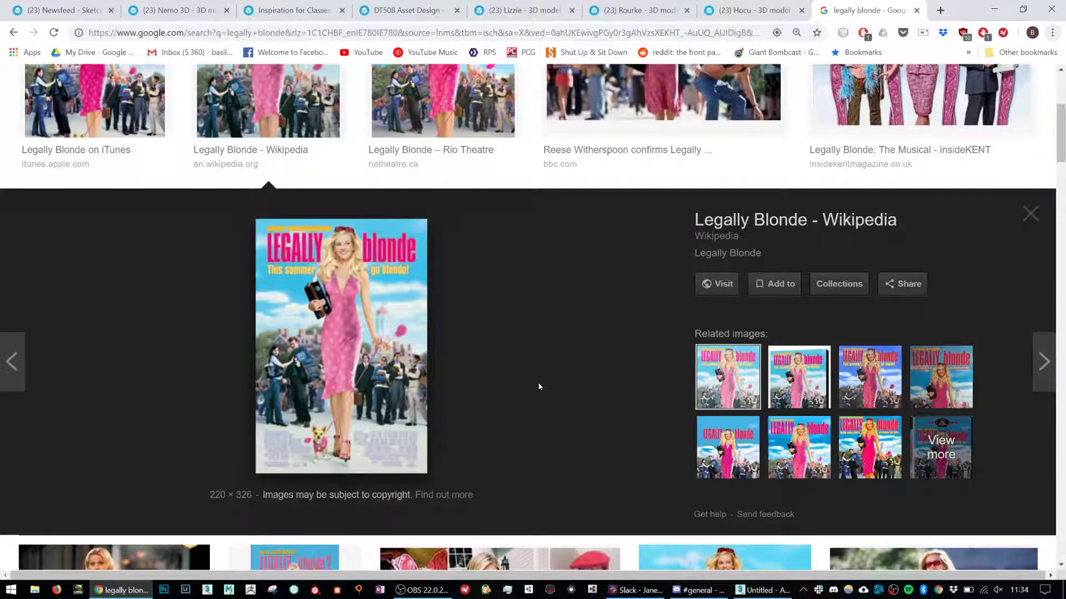
key("alt+Tab")
middle_click_drag(538, 387, 566, 419, "alt")
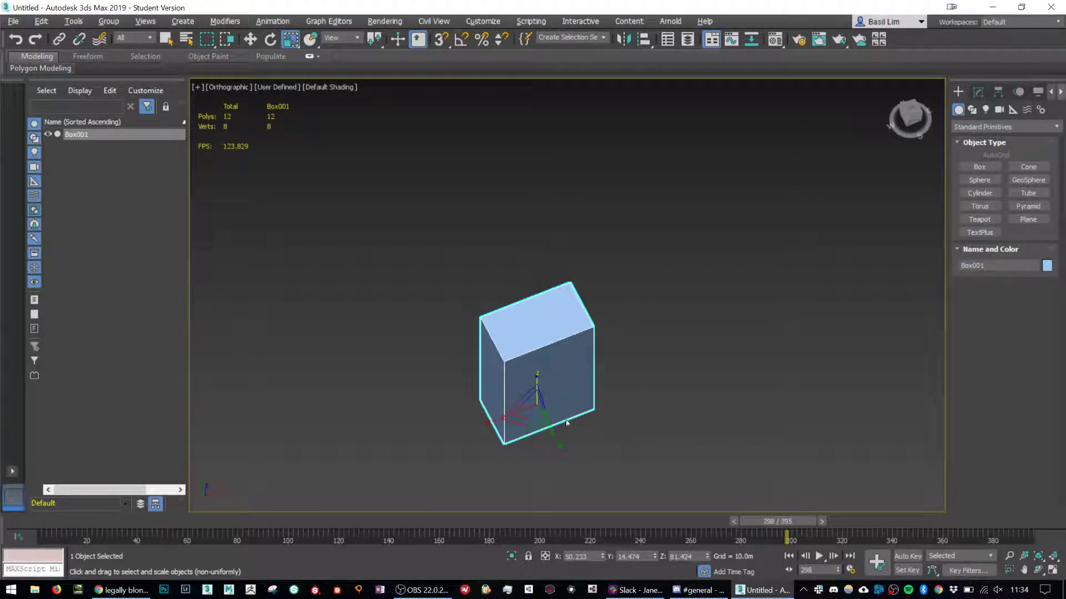
Switch to Chrome, search Google Images for "legally blonde chibi", browse the results, and return to the Wikipedia film poster.
key("alt+Tab")
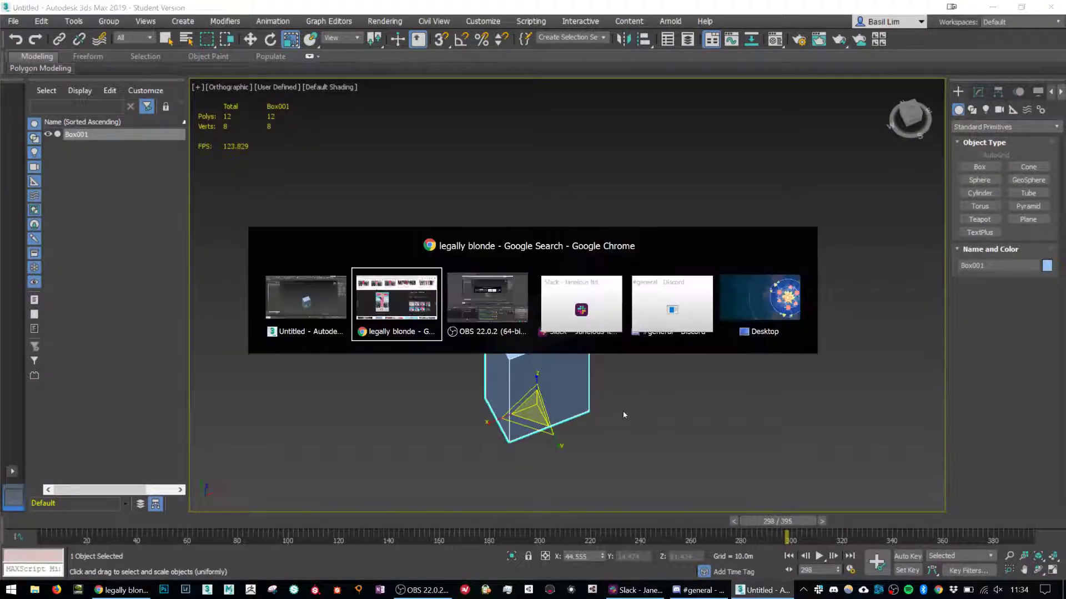
scroll(280, 100, "up", 4)
left_click(281, 100)
type("chibi")
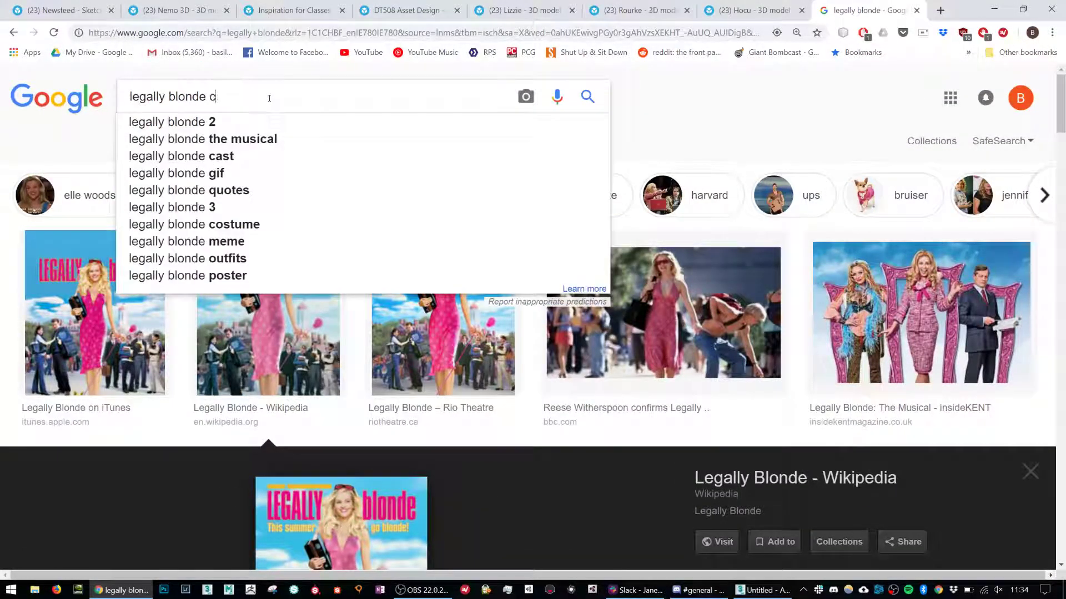
key("Return")
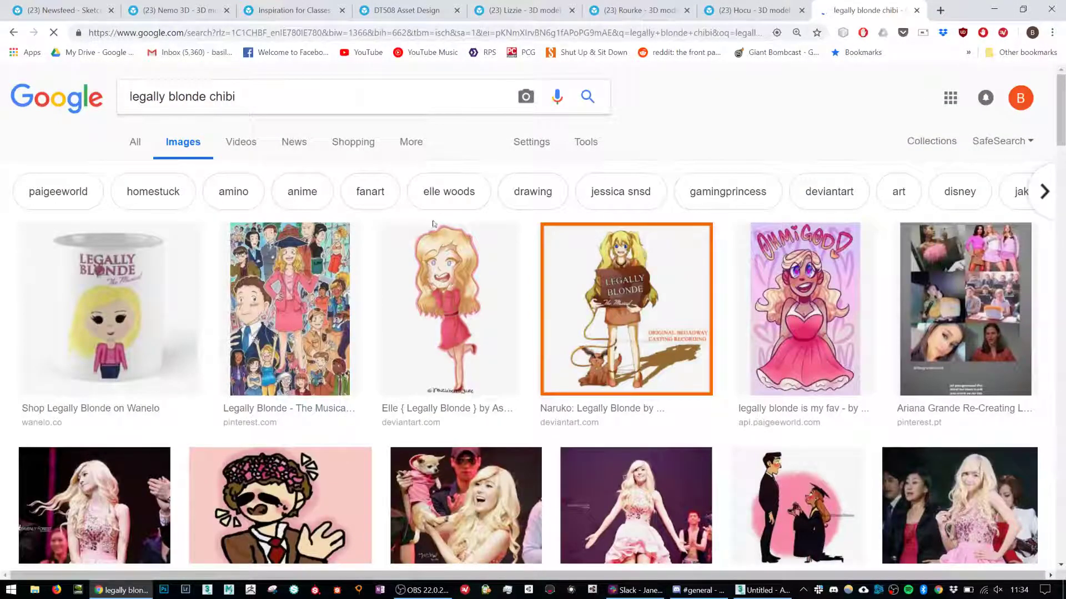
scroll(471, 229, "down", 2)
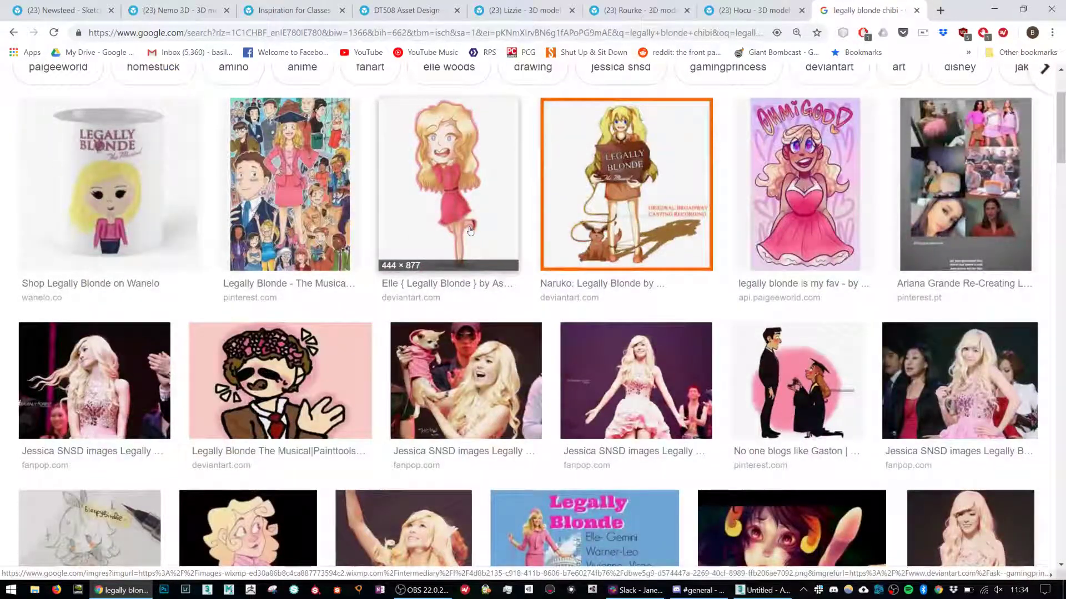
scroll(470, 231, "down", 2)
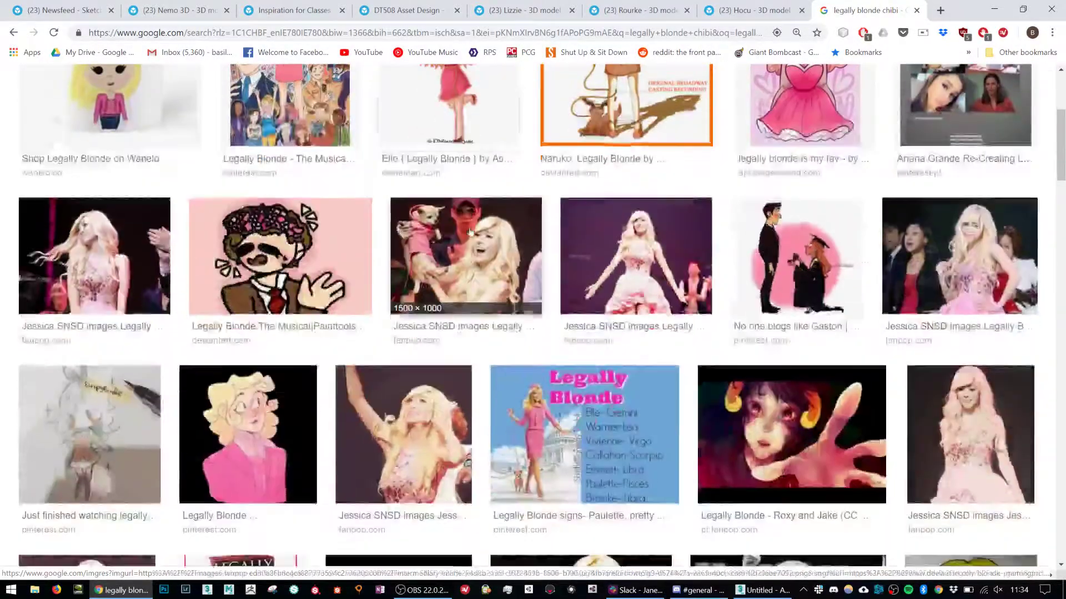
scroll(470, 232, "down", 1)
scroll(470, 234, "down", 2)
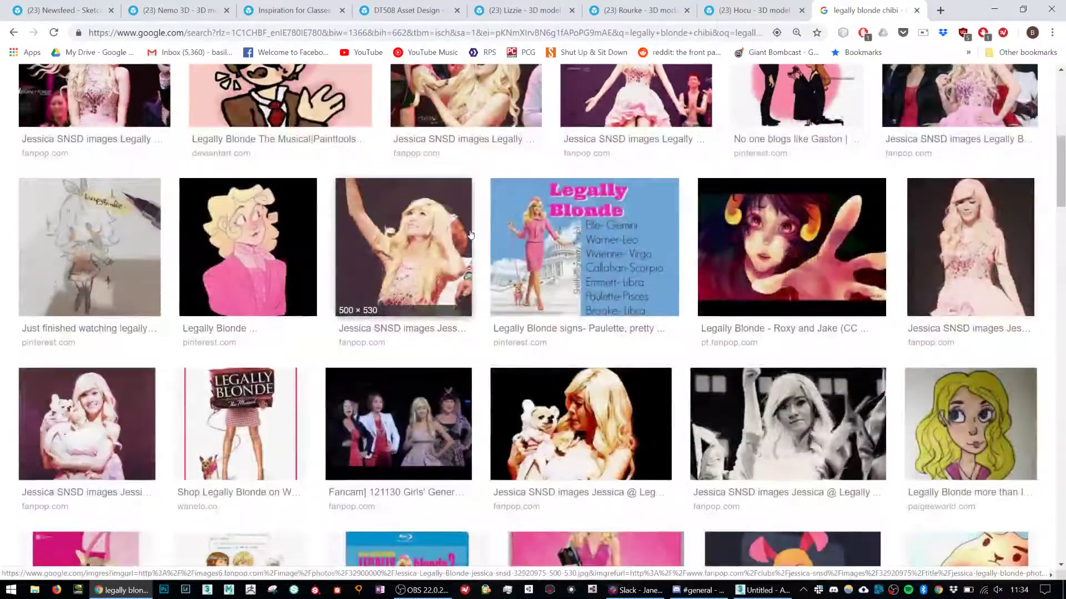
scroll(475, 236, "up", 7)
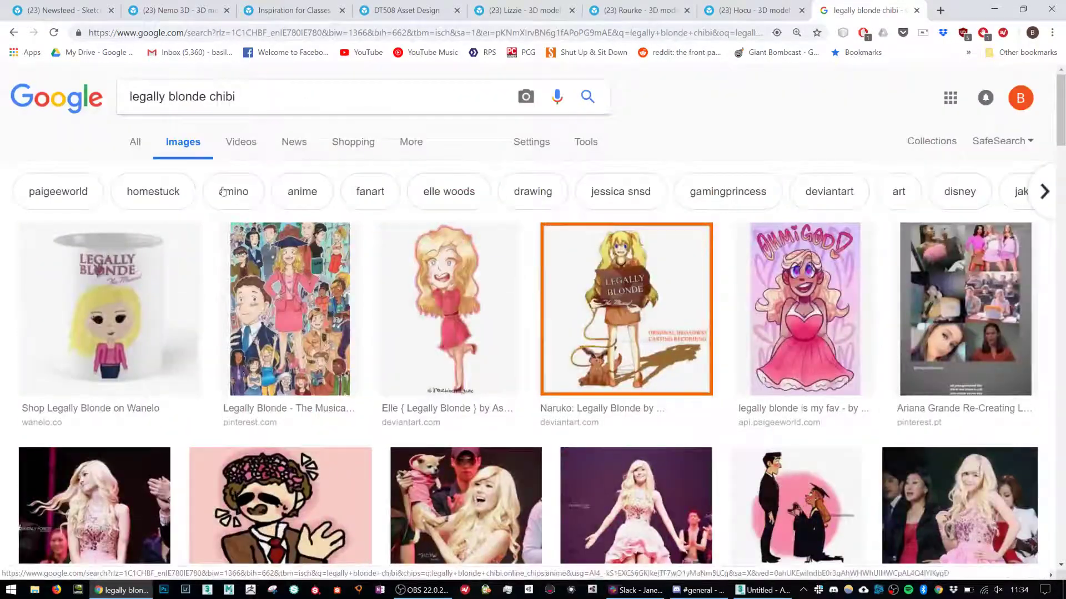
left_click(14, 32)
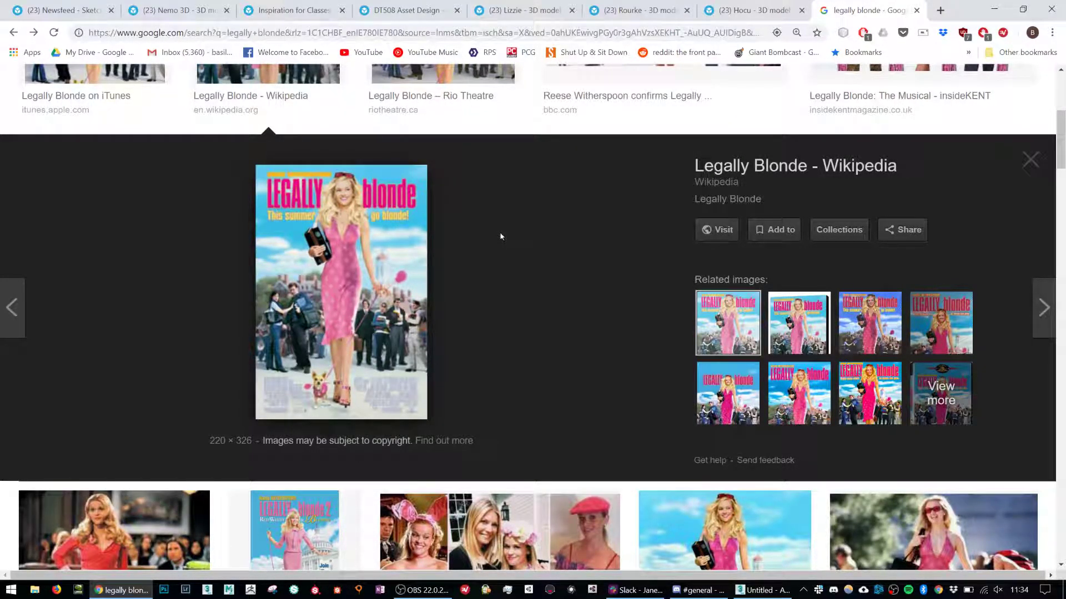
Check the box from the front in 3ds Max, then search Google for "chibi" in Chrome as a proportion reference.
key("alt+Tab")
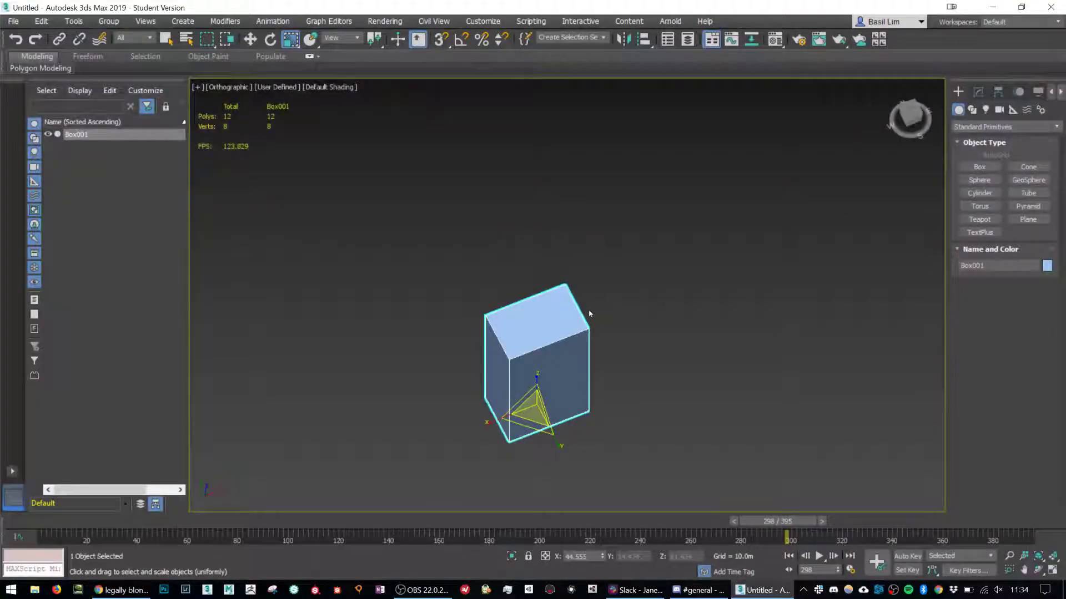
scroll(564, 388, "up", 3)
middle_click_drag(564, 389, 536, 323, "alt")
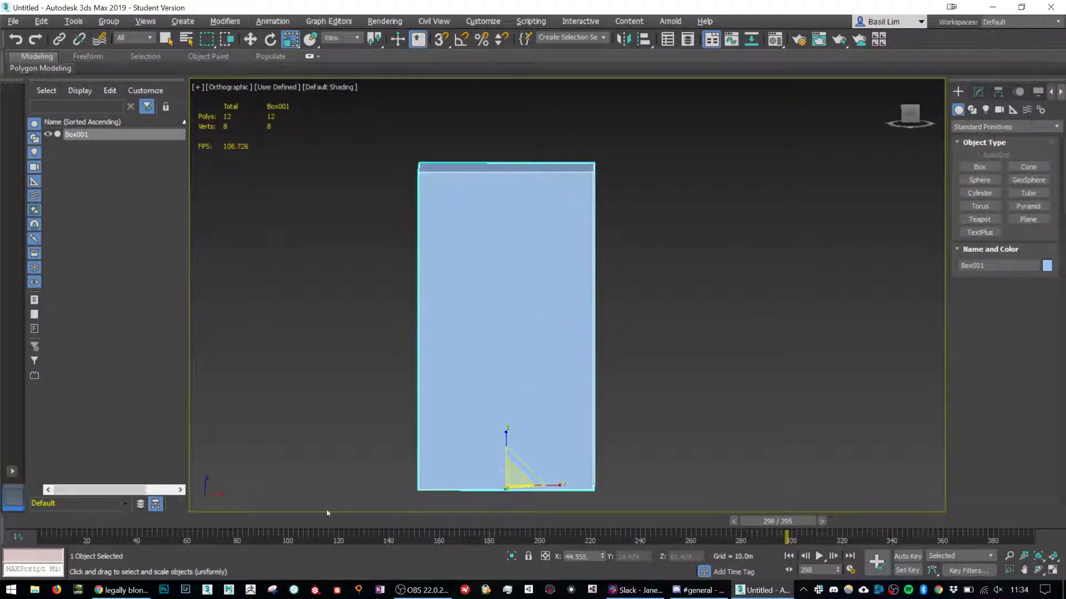
left_click(126, 590)
left_click(382, 34)
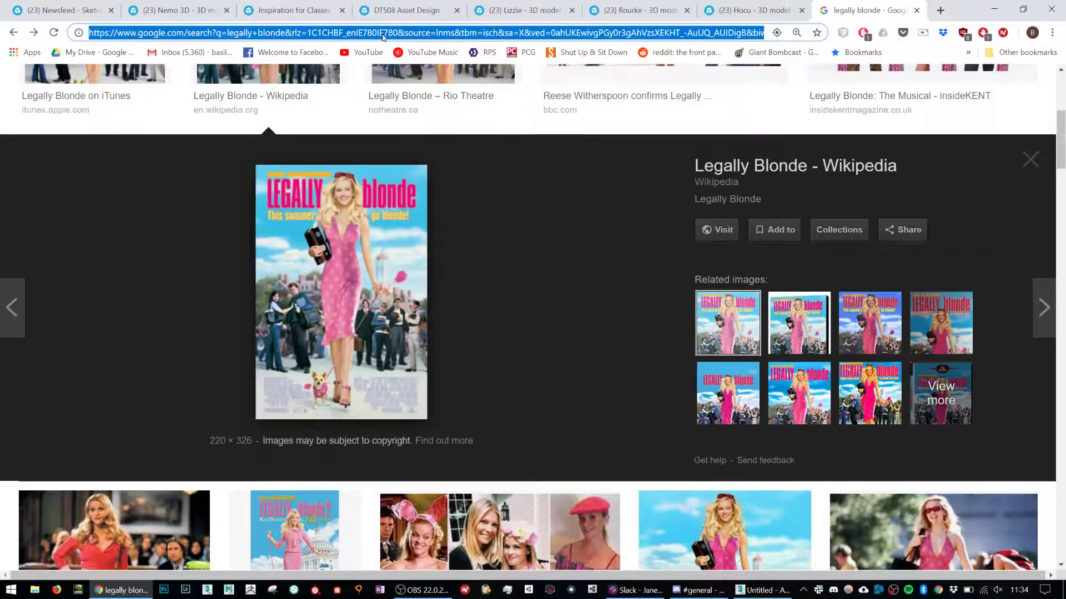
type("chibi")
key("Return")
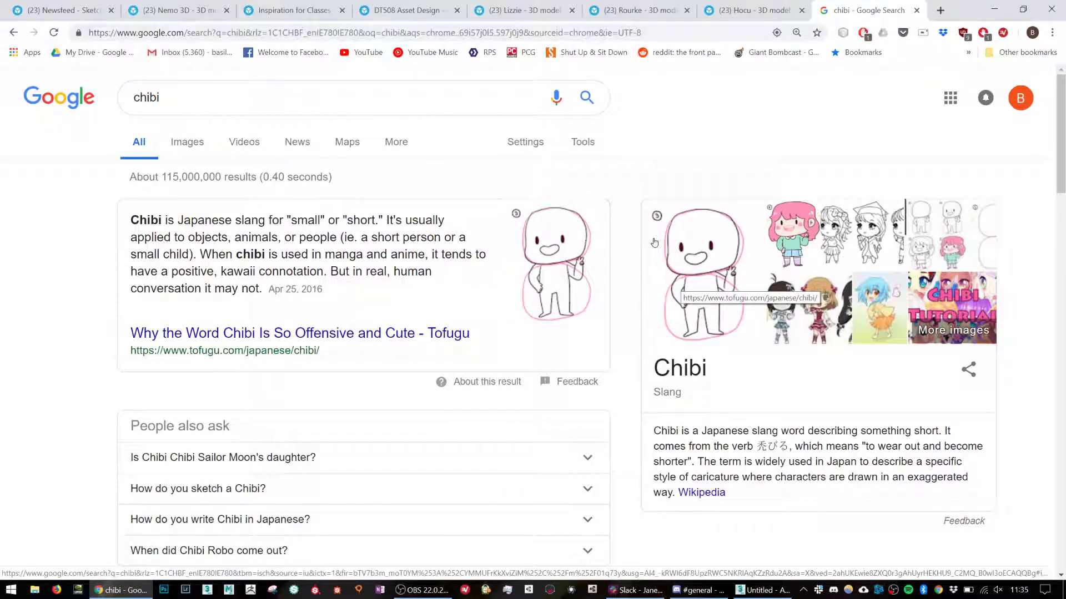
Return to 3ds Max and scale the box to about 31% in X and 52% in Z, comparing with the chibi reference.
key("alt+Tab")
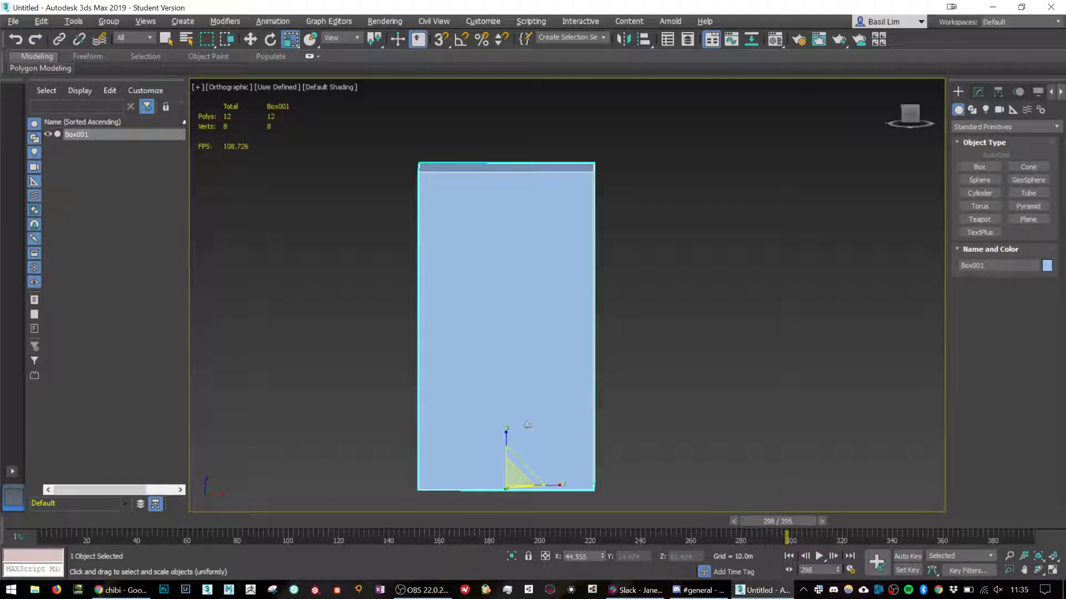
left_click_drag(506, 447, 542, 486)
key("alt+Tab")
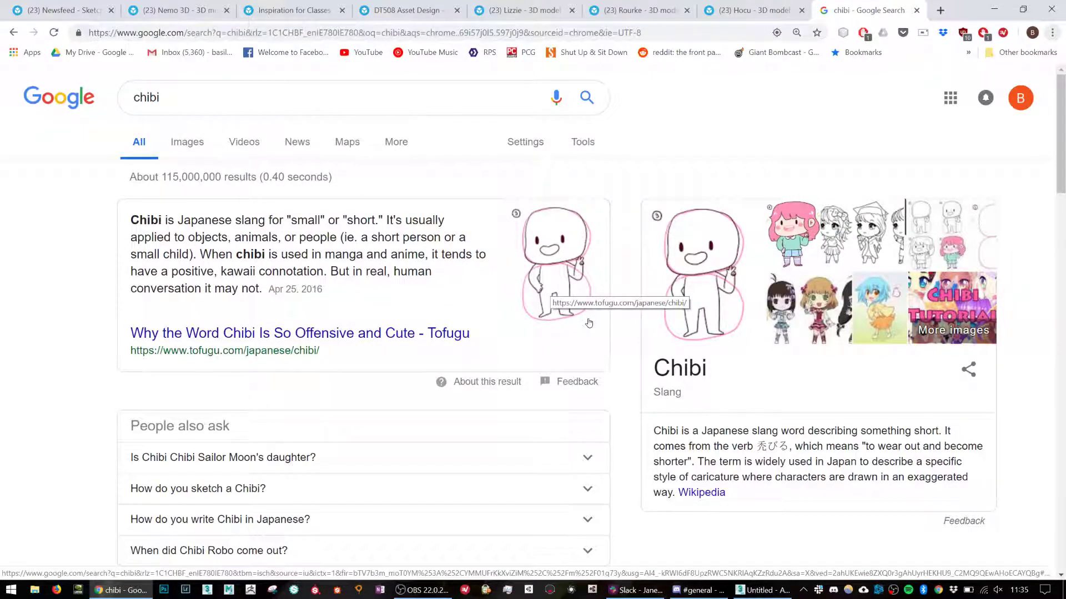
key("alt+Tab")
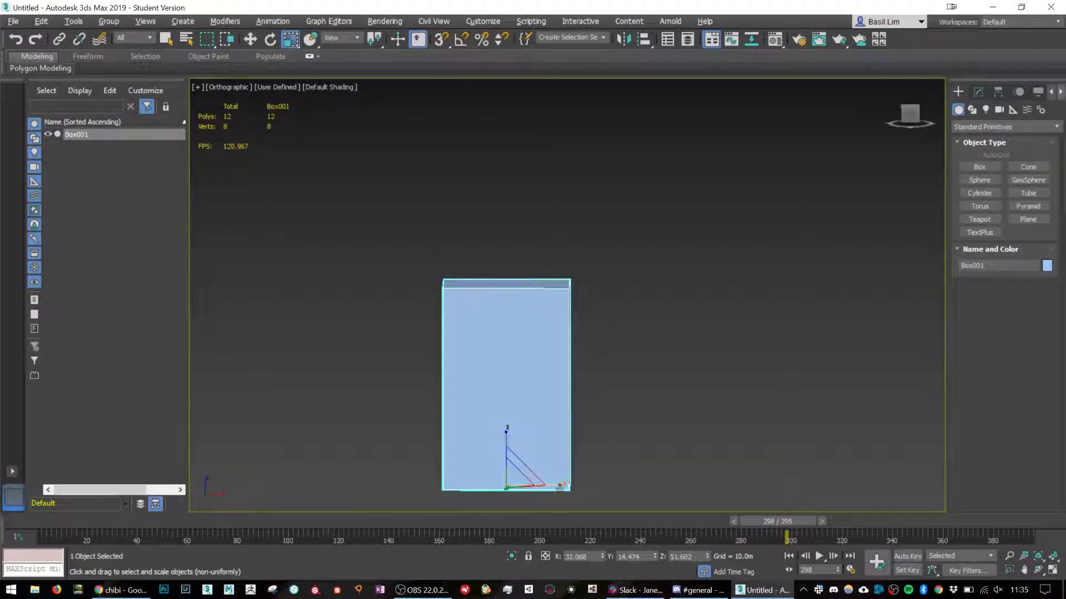
left_click_drag(560, 488, 557, 488)
middle_click_drag(562, 377, 624, 417, "alt")
middle_click_drag(502, 447, 532, 364, "alt")
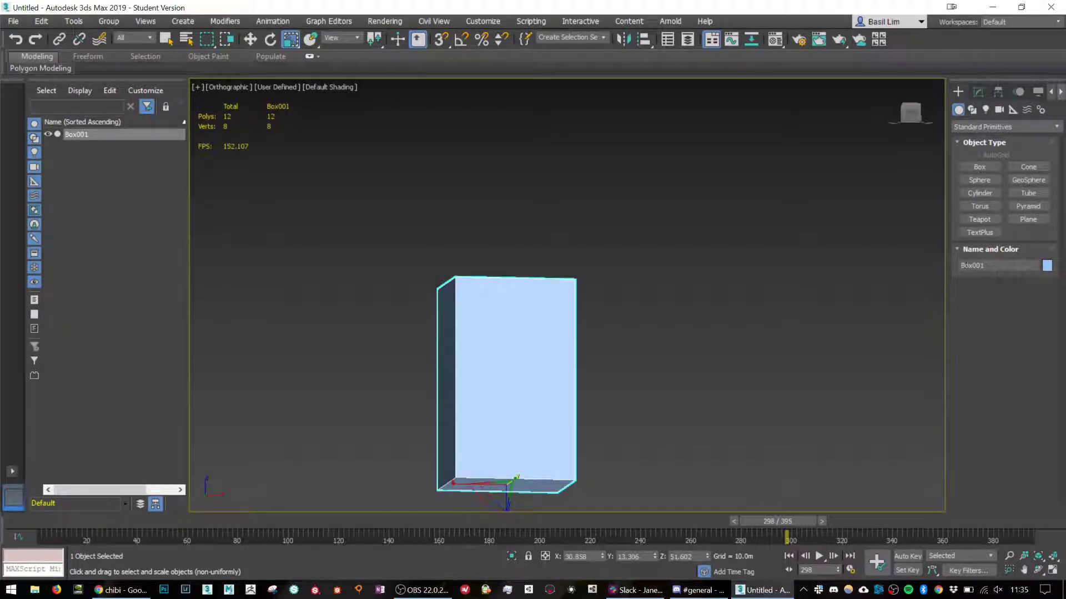
Set the box to 4 height segments, keeping 1 length segment and 1 width segment.
left_click(978, 91)
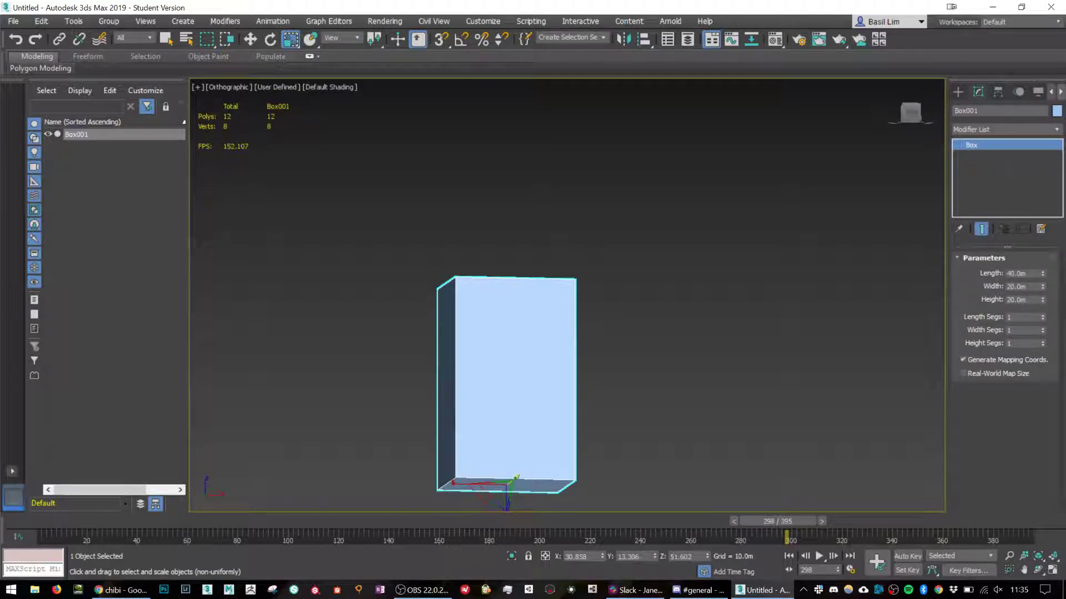
left_click(1043, 315)
left_click(1043, 320)
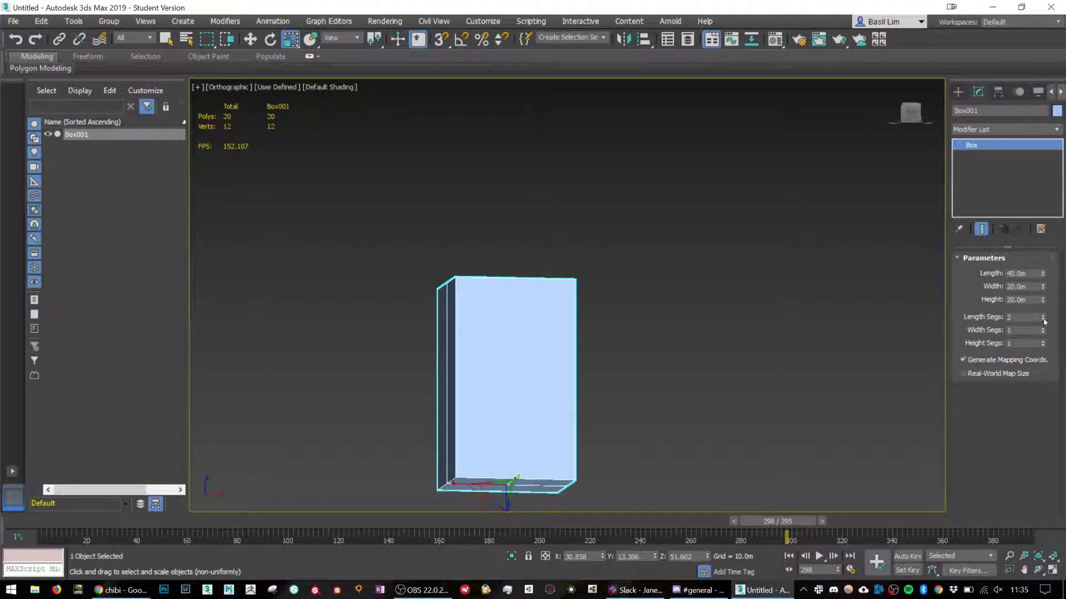
left_click(1044, 328)
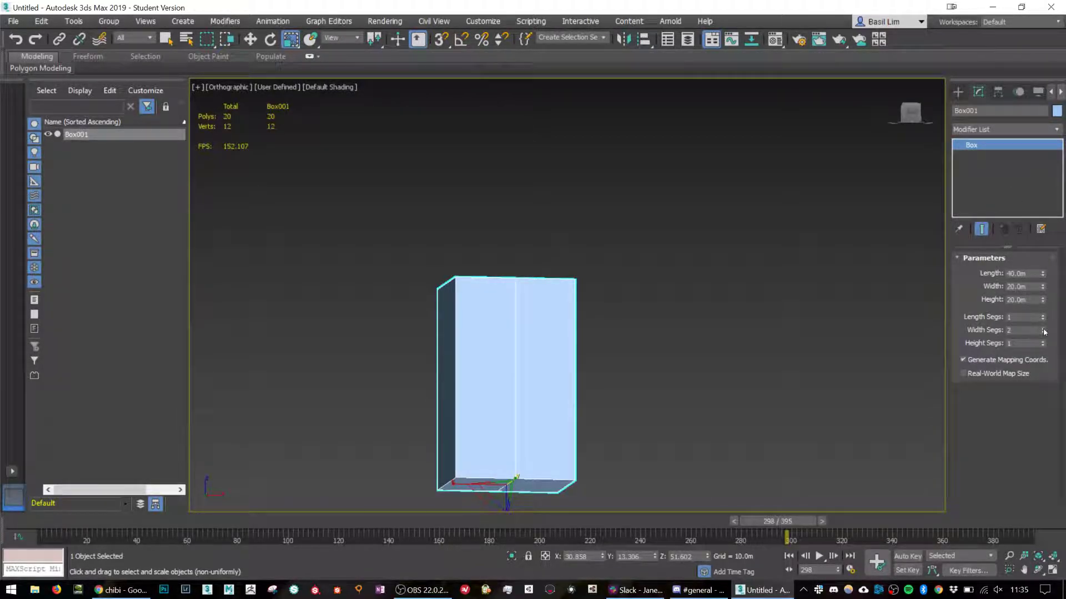
left_click(1043, 332)
left_click(1044, 341)
left_click(1044, 342)
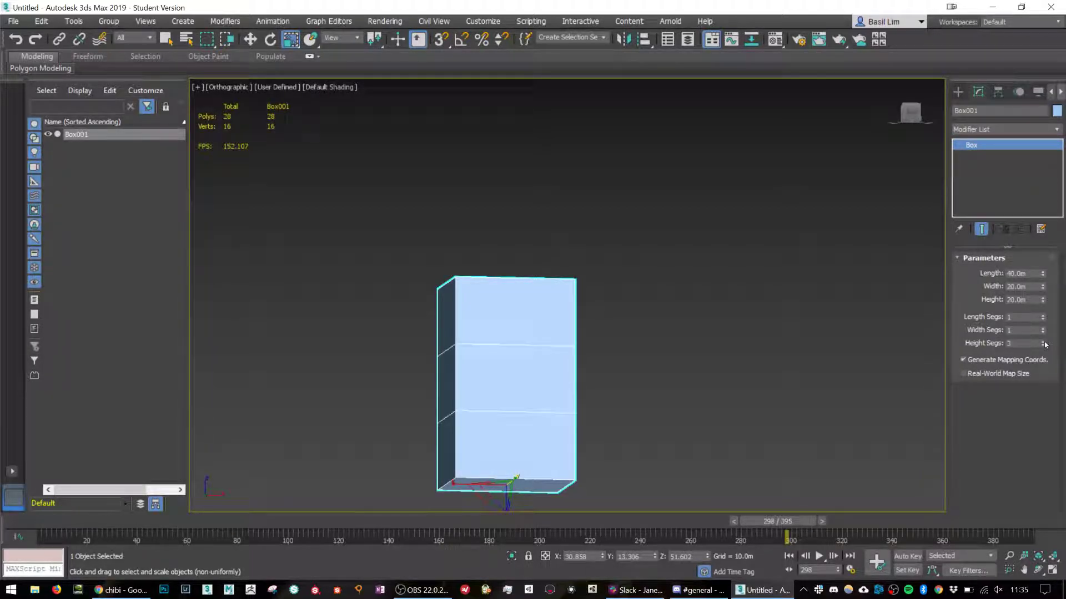
left_click(1043, 341)
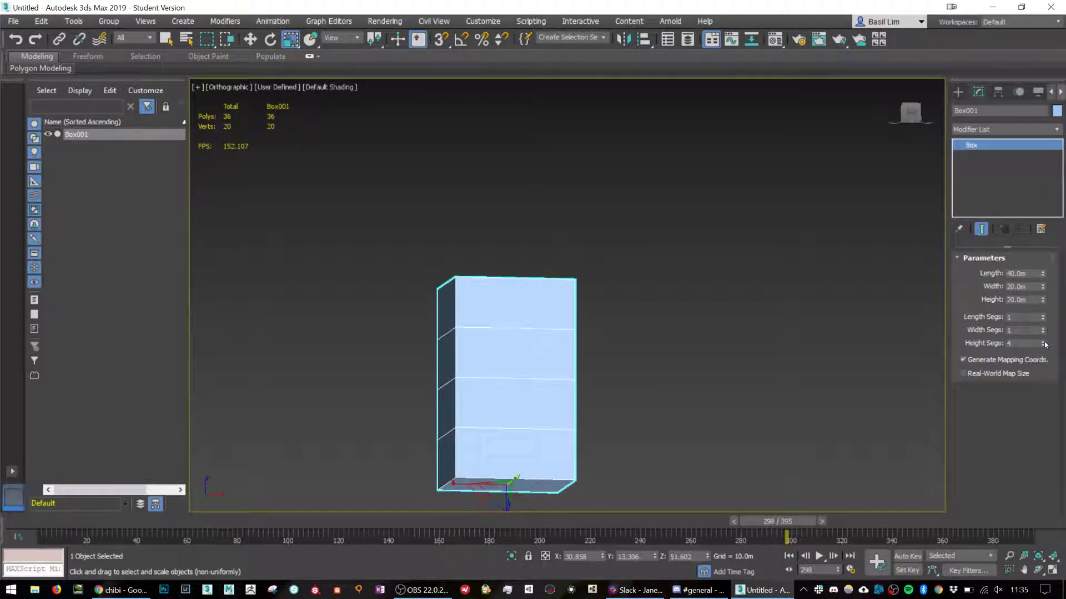
Add an Edit Poly modifier to the segmented box.
middle_click_drag(694, 359, 680, 361, "alt")
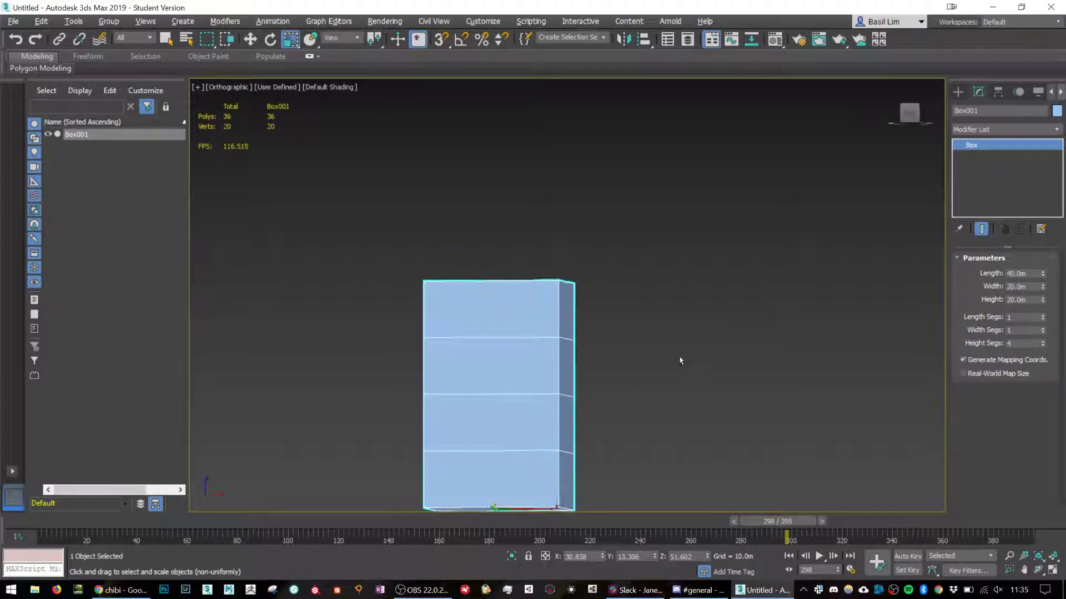
left_click(1004, 134)
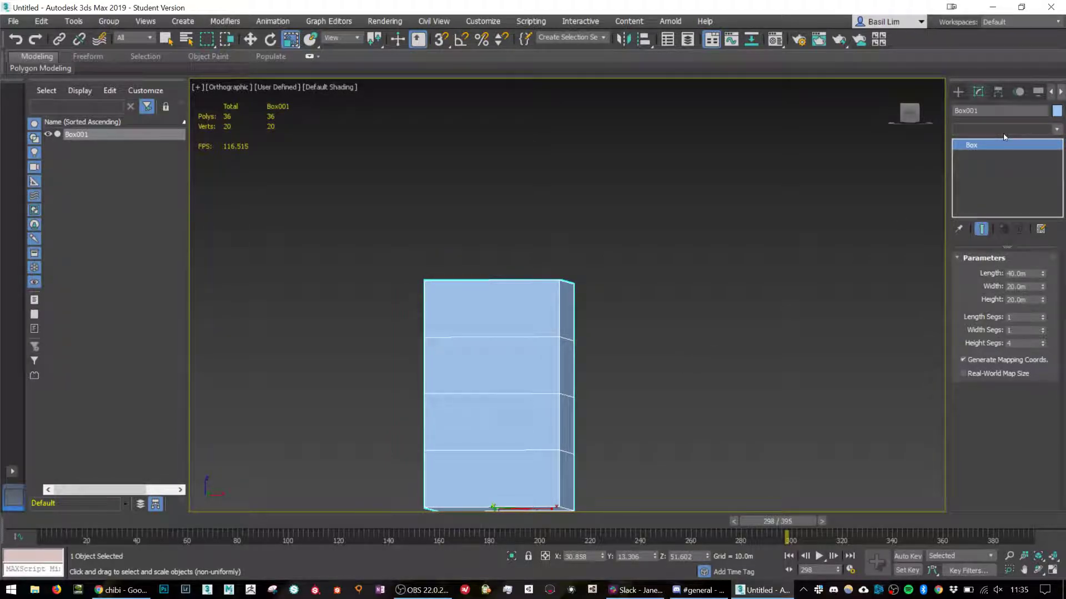
key("e")
key("e")
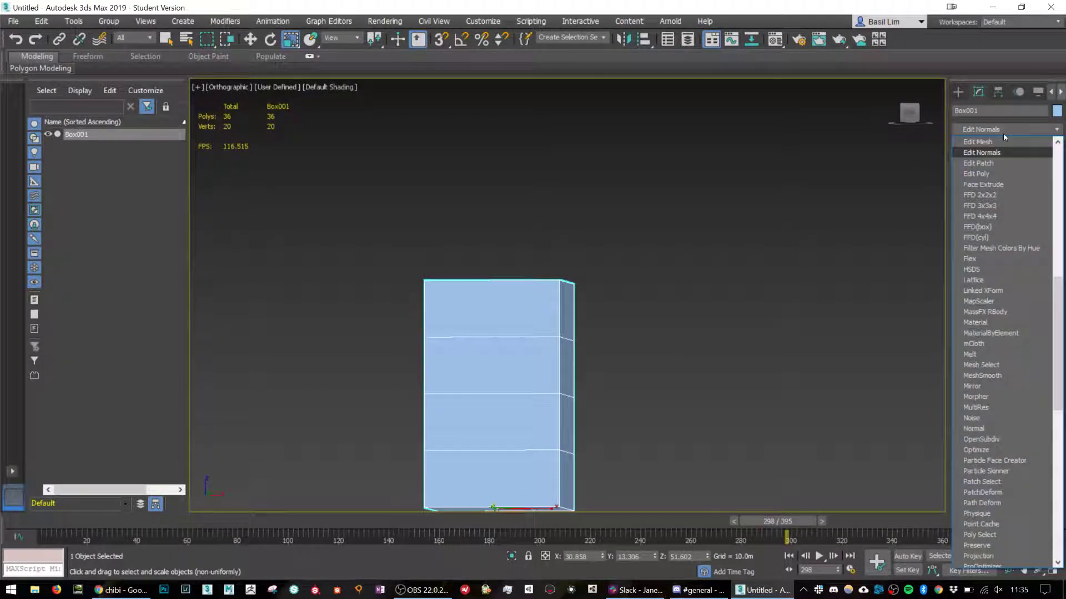
key("Down")
key("Down")
key("Return")
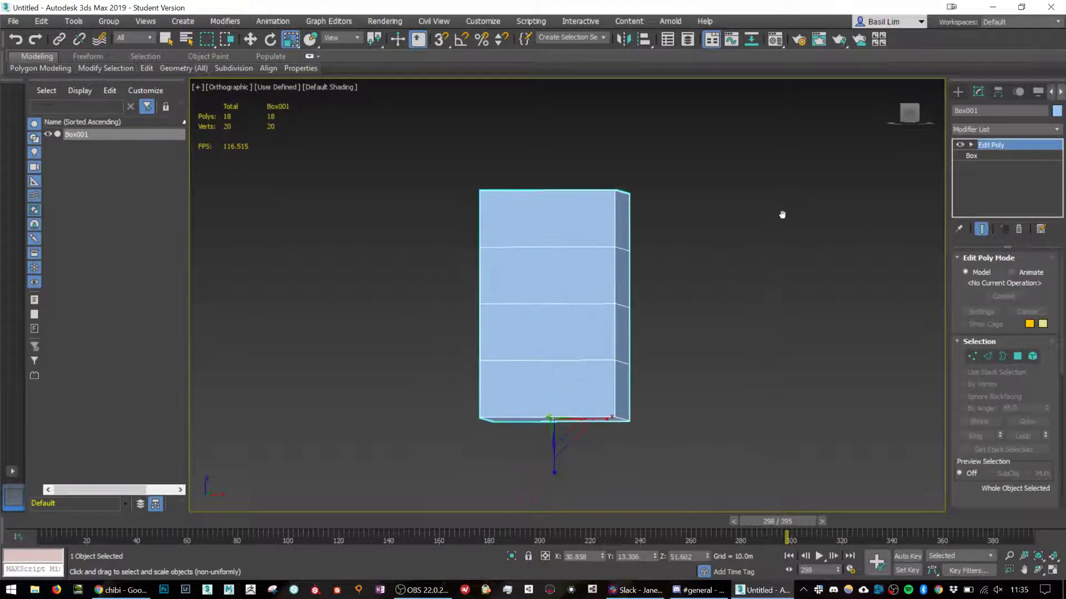
At vertex level, scale the box's four top vertices inward horizontally to taper the shoulders.
left_click(972, 356)
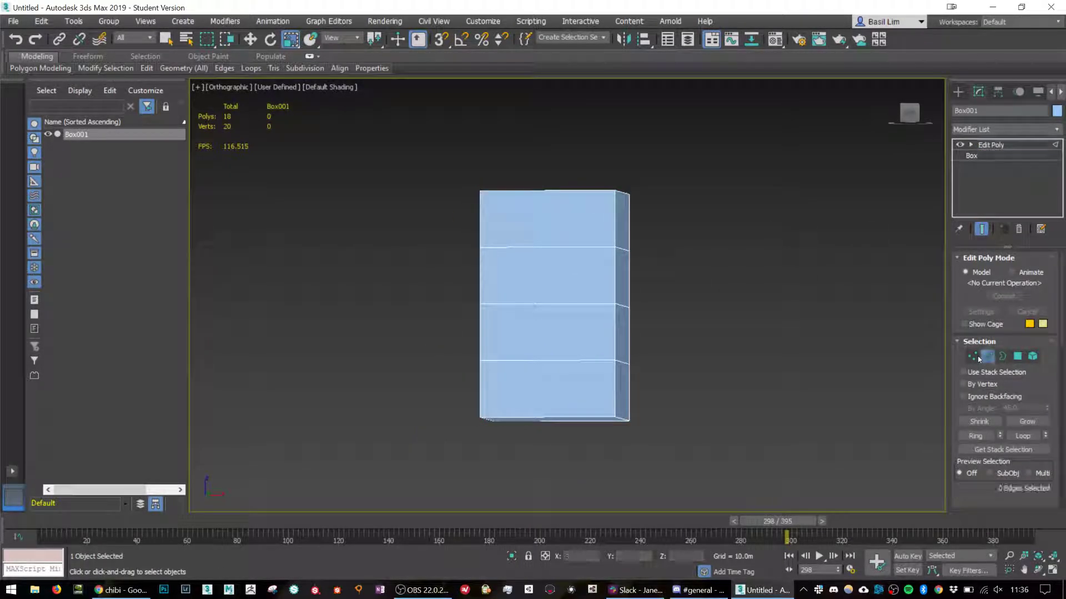
middle_click_drag(677, 227, 677, 261, "alt")
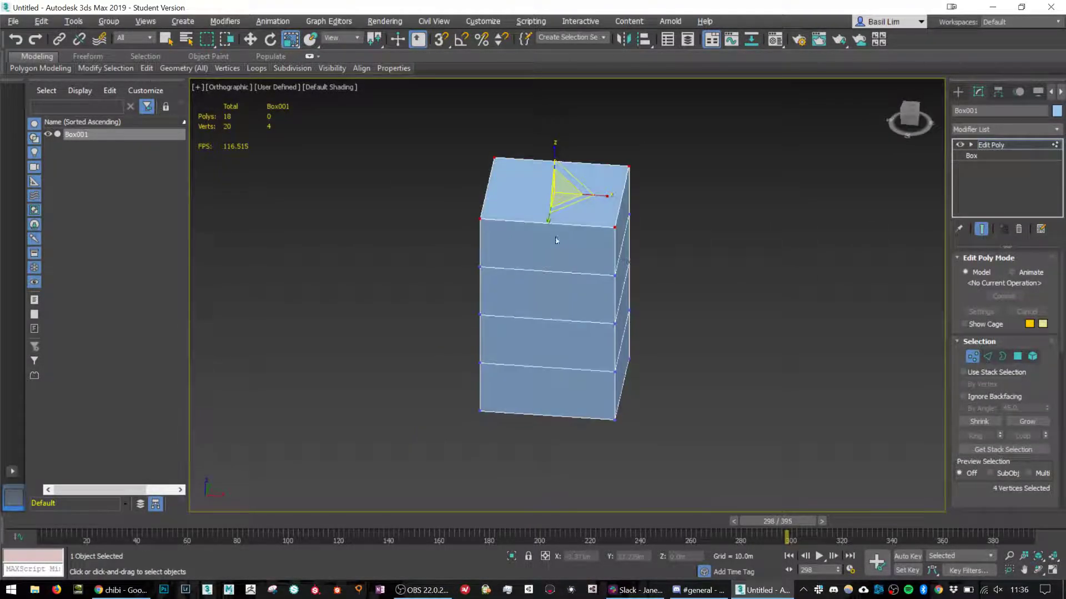
left_click_drag(558, 198, 552, 218)
middle_click_drag(552, 218, 580, 205, "alt")
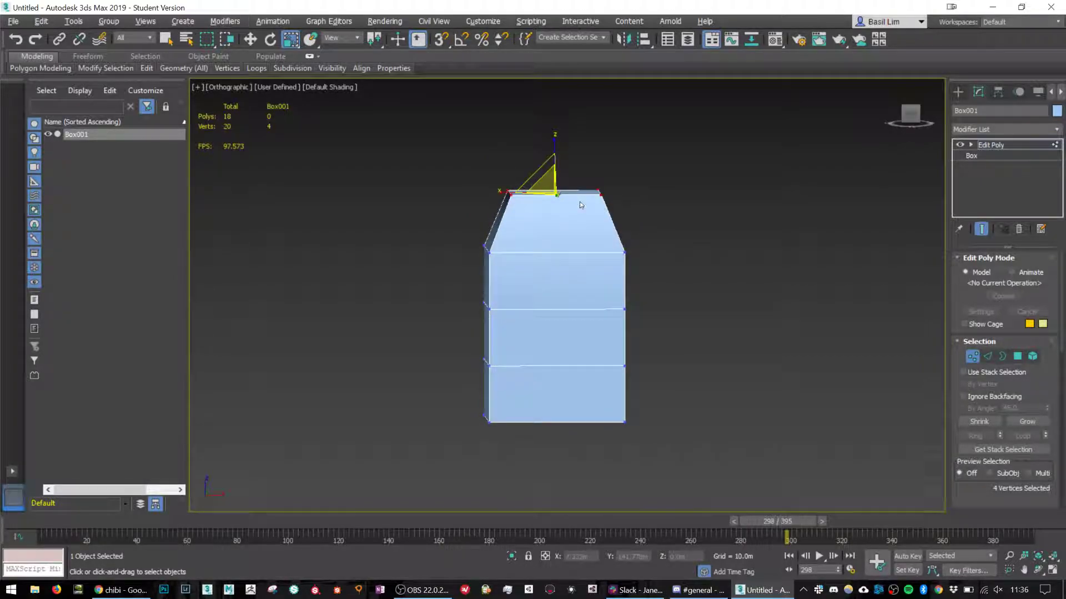
Select the middle row of four vertices and scale it inward horizontally to form a narrow waist.
left_click_drag(461, 277, 639, 343)
middle_click_drag(640, 342, 621, 361, "alt")
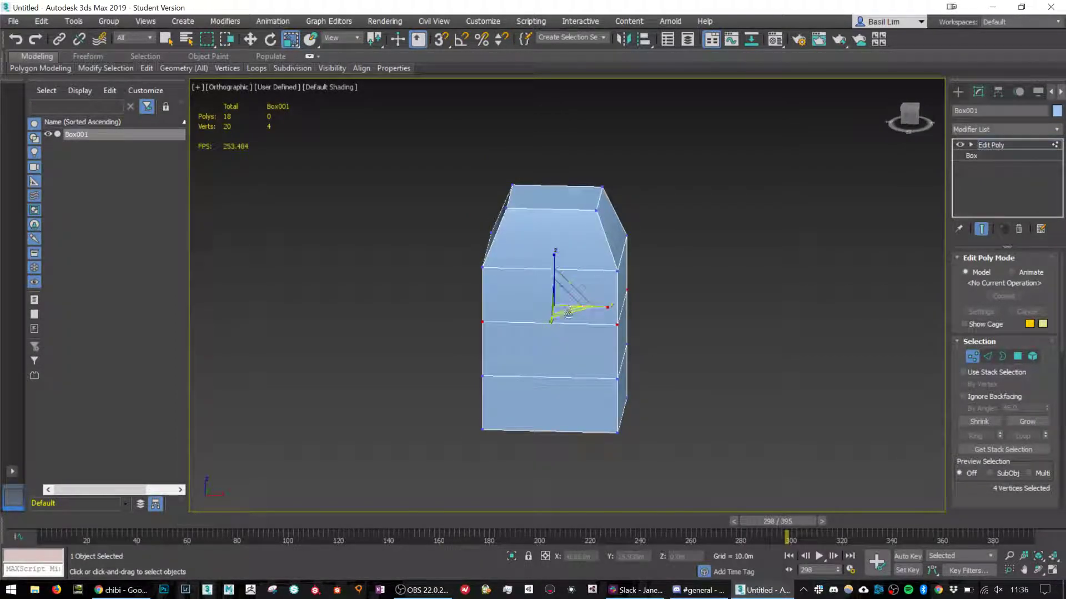
left_click_drag(570, 311, 554, 308)
middle_click_drag(554, 308, 495, 378, "alt")
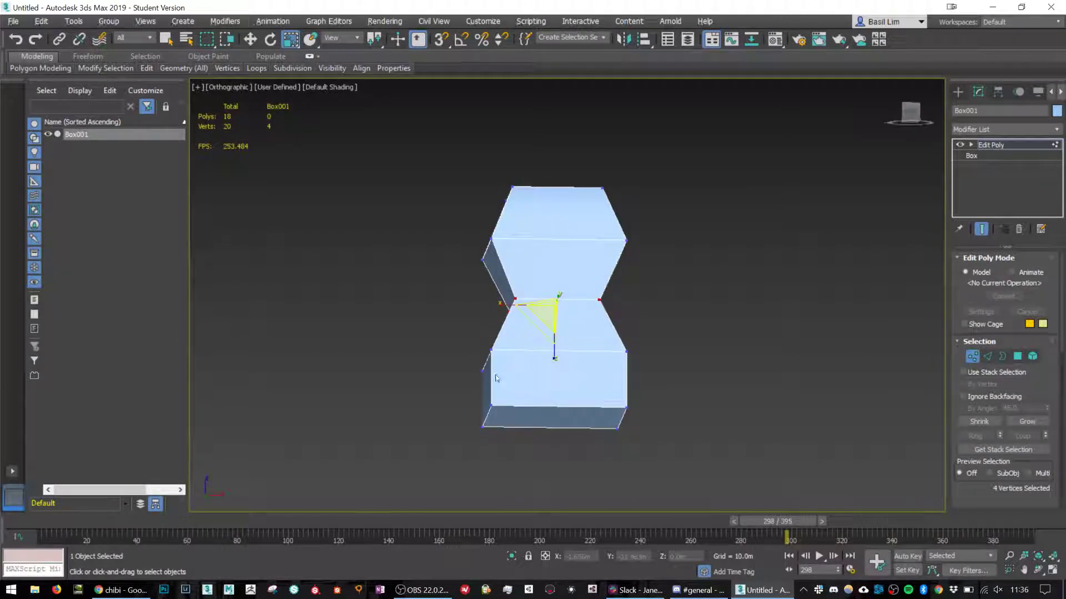
Select the four bottom vertices and scale them inward horizontally to taper the base below the hips.
left_click_drag(784, 514, 782, 510)
middle_click_drag(696, 426, 532, 426, "alt")
left_click_drag(534, 426, 543, 421)
middle_click_drag(544, 420, 528, 320, "alt")
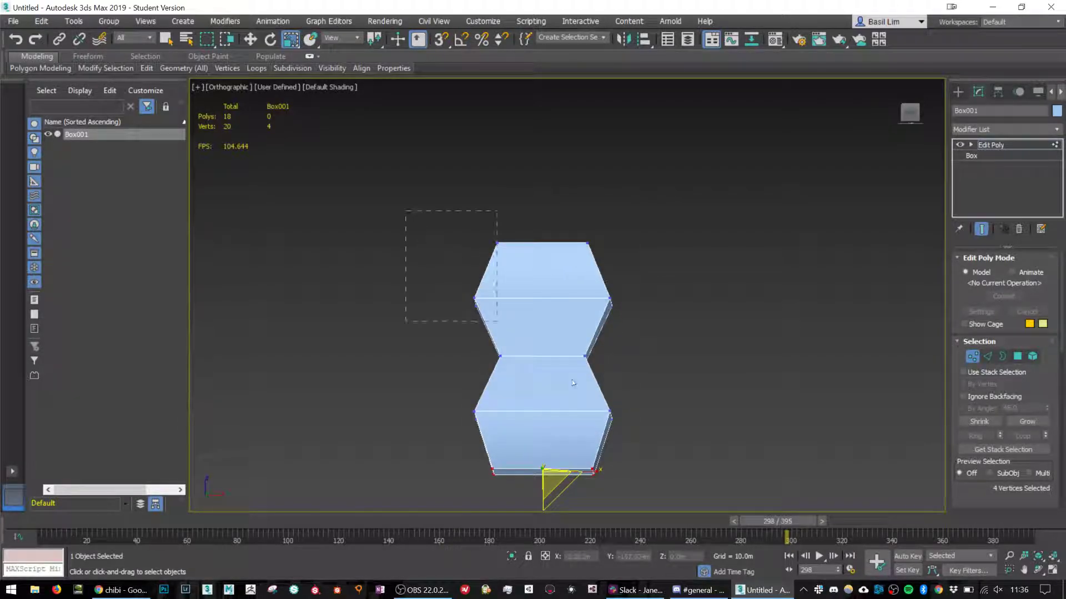
Scale down the 12 vertices of the three upper rows and move them lower to shrink and shorten the upper torso.
left_click_drag(573, 383, 702, 392)
middle_click_drag(702, 393, 557, 270, "alt")
key("w")
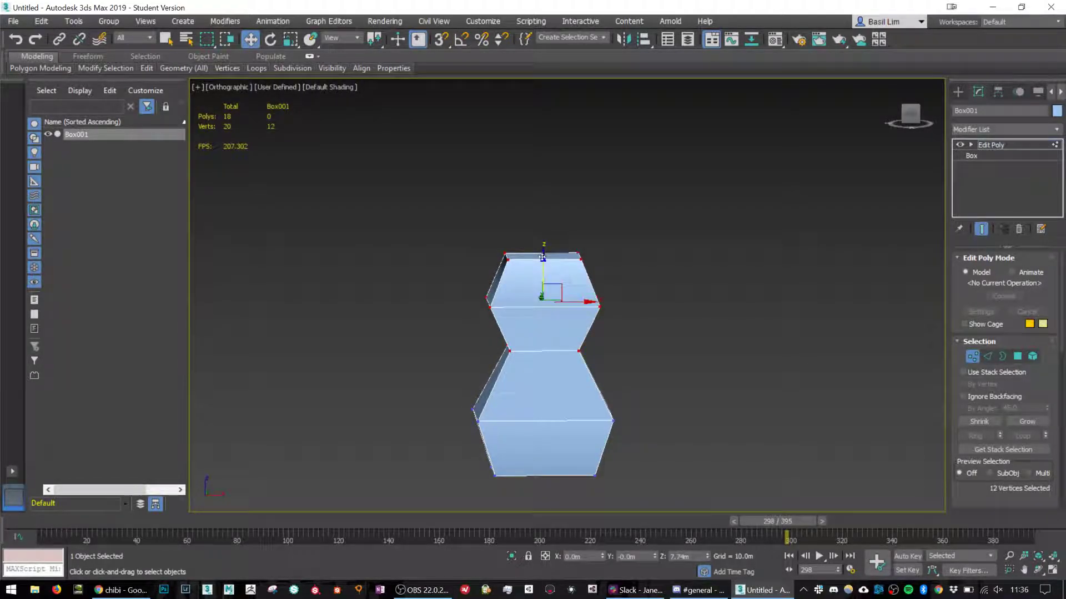
left_click_drag(542, 259, 540, 286)
middle_click_drag(547, 333, 526, 385, "alt")
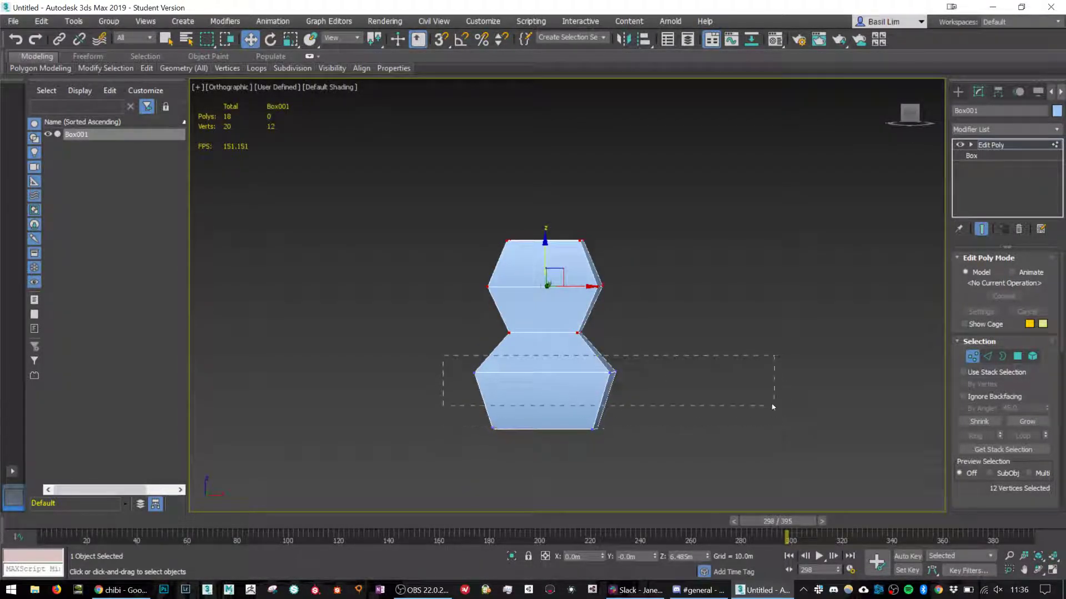
Select the hip row of four vertices, scale it slightly in the horizontal plane, and switch to edge level.
left_click_drag(772, 407, 772, 407)
middle_click_drag(594, 378, 554, 376, "alt")
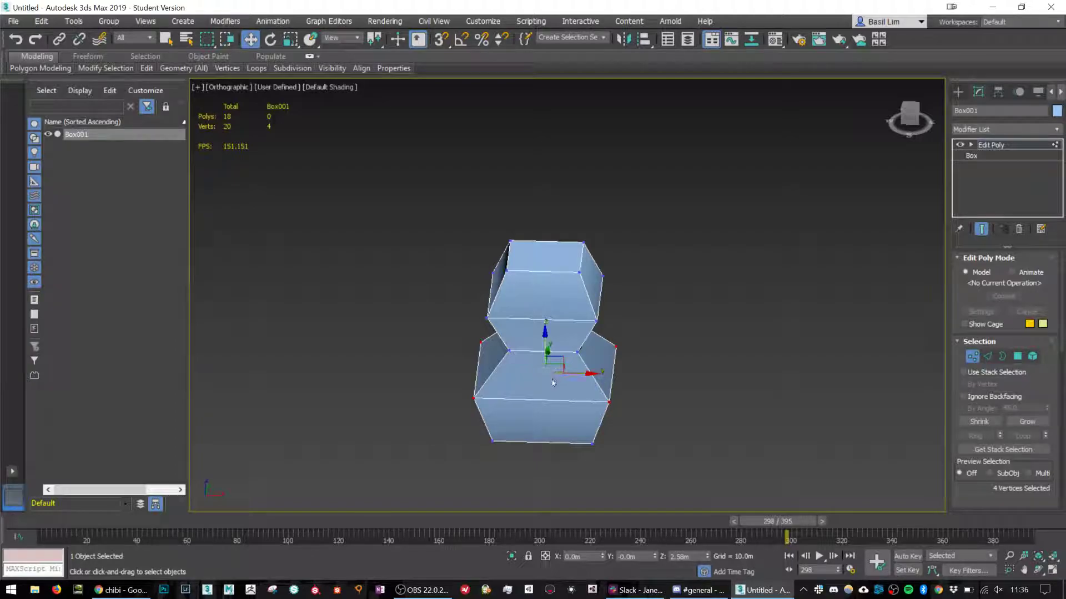
key("r")
left_click_drag(551, 384, 550, 388)
middle_click_drag(644, 367, 627, 367, "alt")
left_click(988, 356)
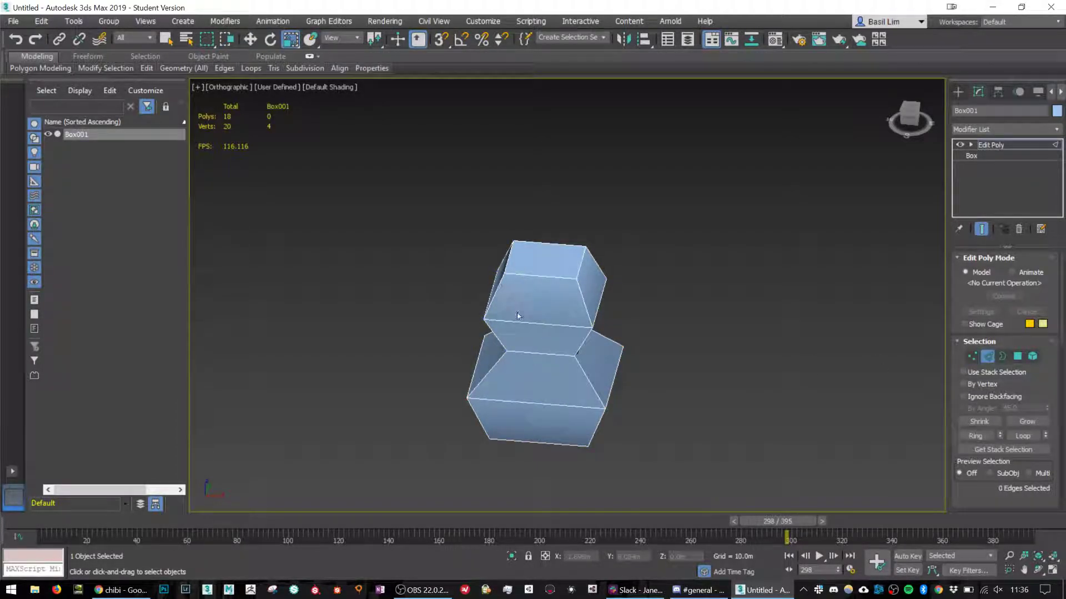
Select the 16 edges running up the four vertical corners of the torso.
right_click(580, 291, "shift")
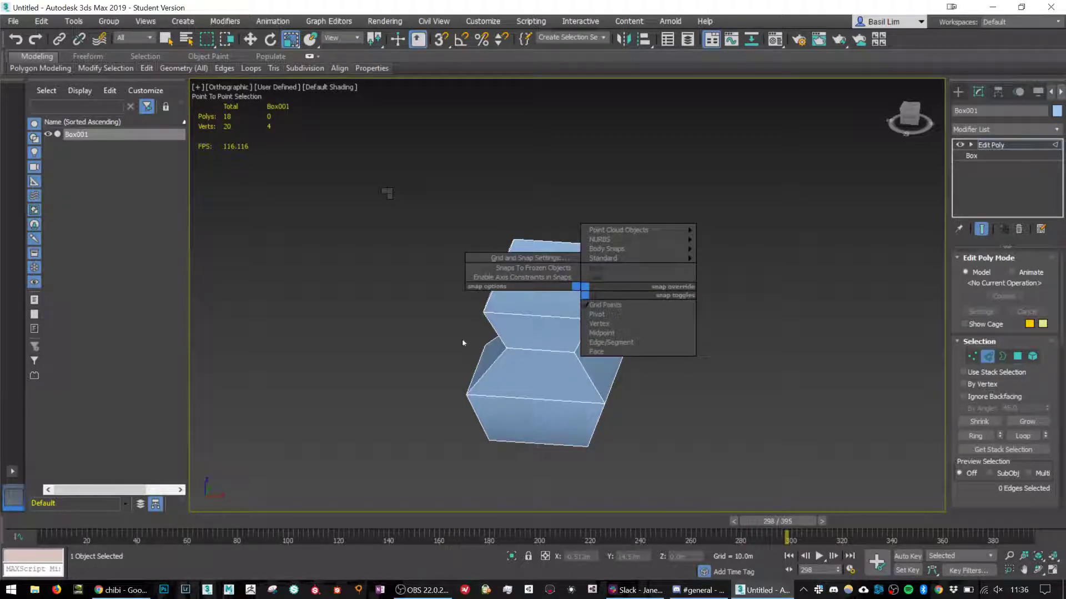
double_click(584, 299)
middle_click_drag(602, 345, 788, 349, "alt")
left_click(670, 293, "ctrl")
left_click(732, 295, "ctrl")
left_click(727, 333, "ctrl")
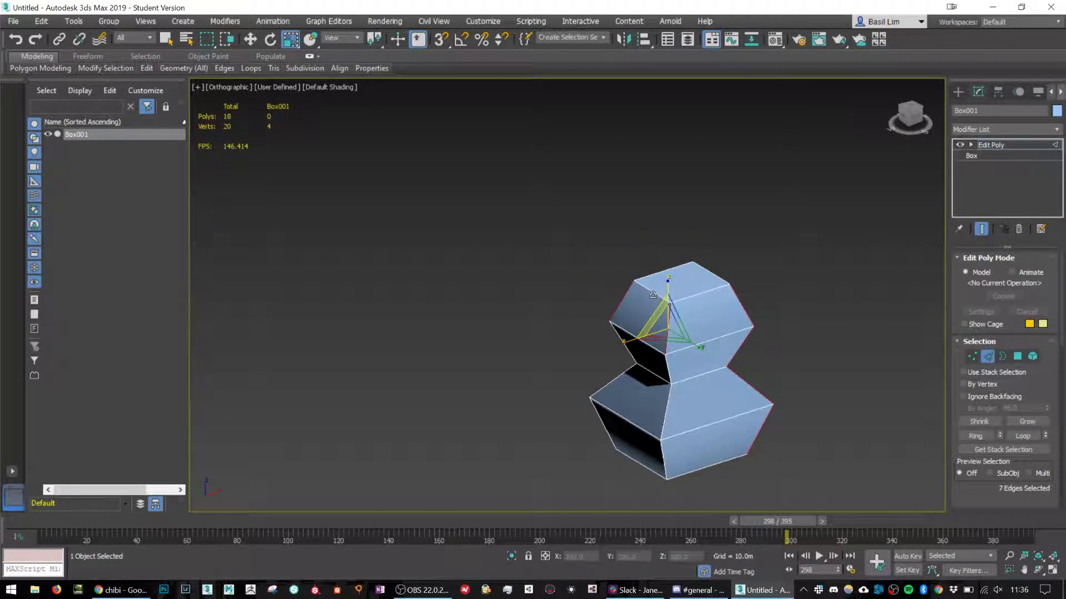
left_click(975, 436)
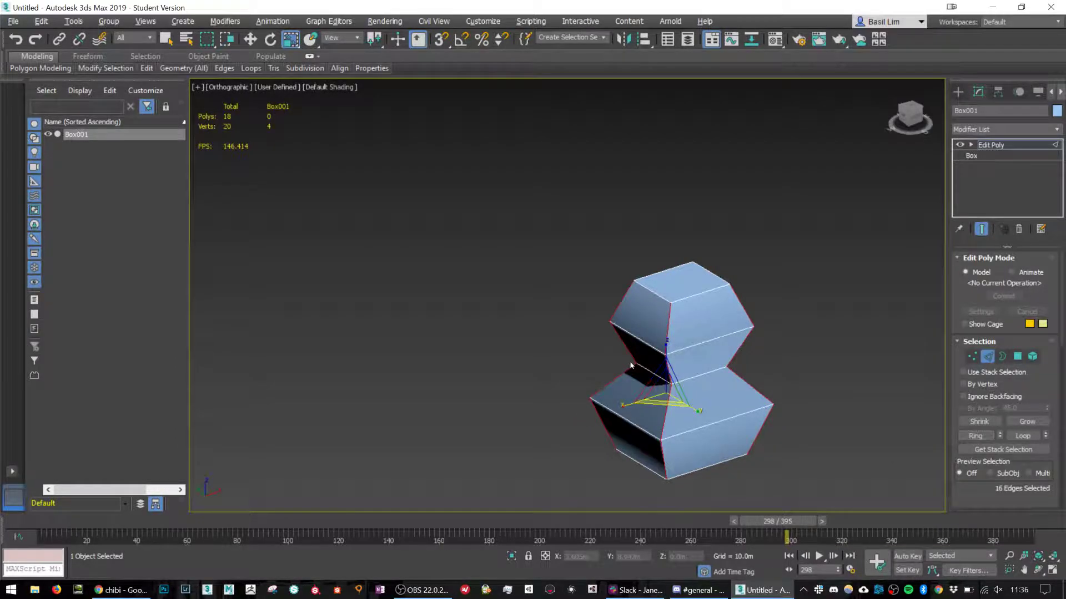
Chamfer the selected corner edges widely to give the torso an eight-sided cross-section, and clear the edge selection.
middle_click_drag(722, 333, 757, 352, "alt")
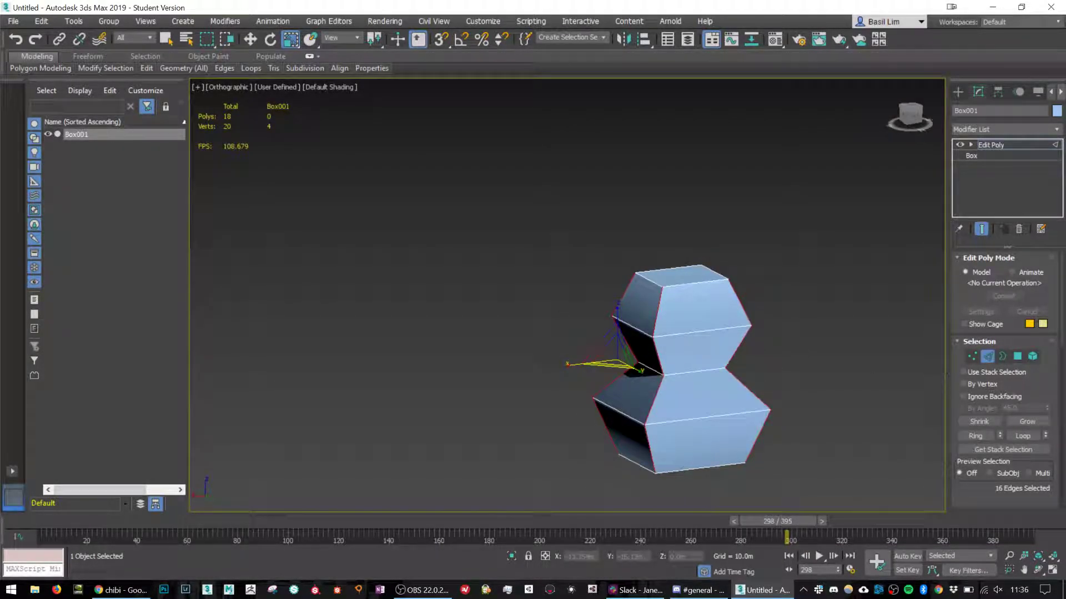
scroll(975, 383, "down", 4)
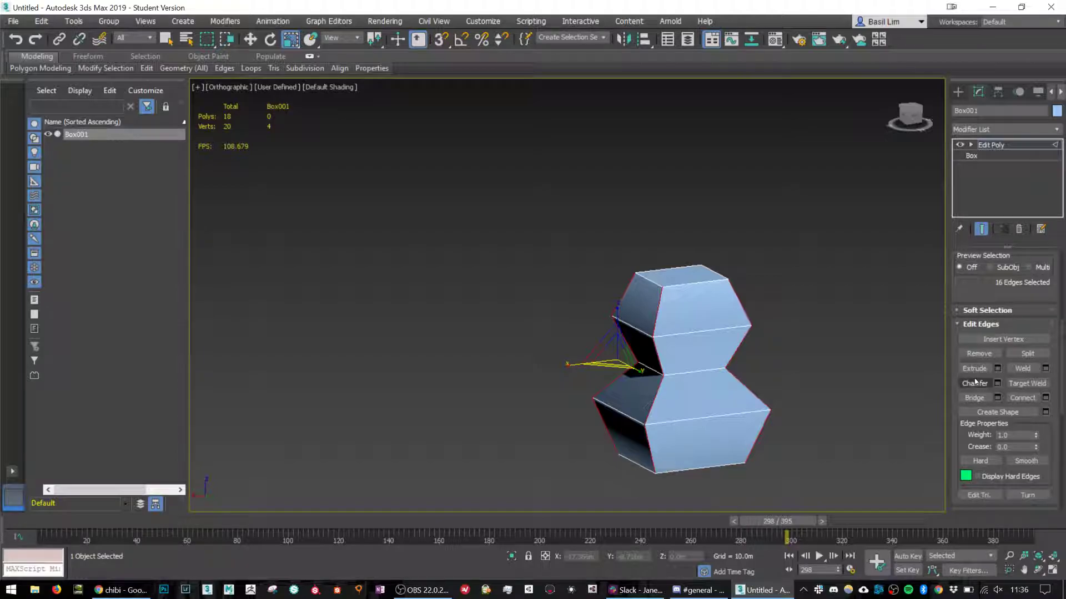
left_click(975, 383)
left_click_drag(655, 323, 696, 258)
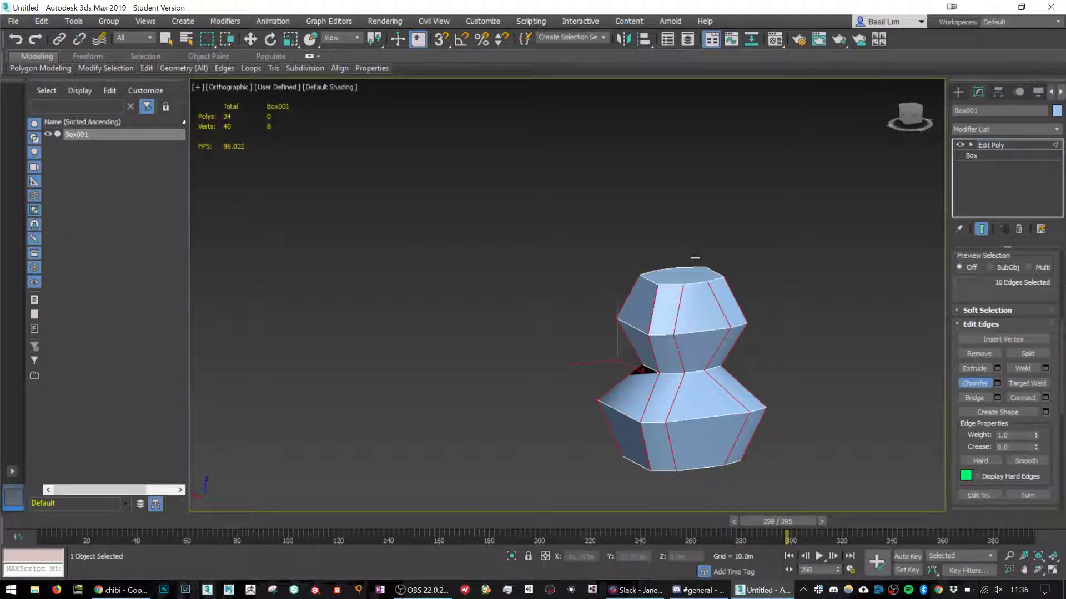
middle_click_drag(697, 258, 689, 355, "alt")
left_click(808, 347)
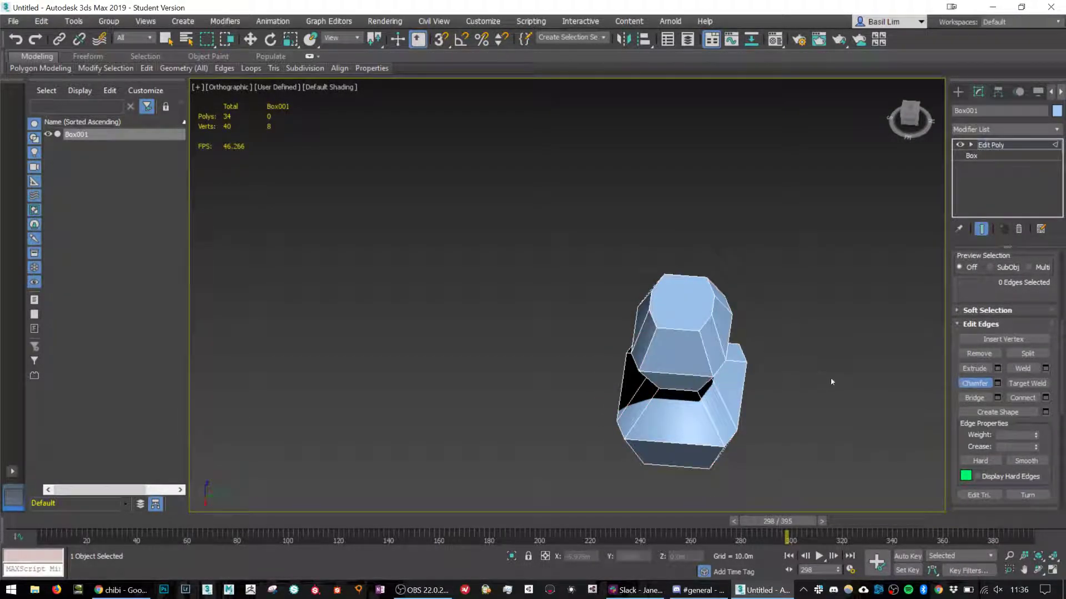
At polygon level, select vertical strips of faces along the torso, scale them together to adjust its roundness, and deselect them.
scroll(1009, 309, "up", 3)
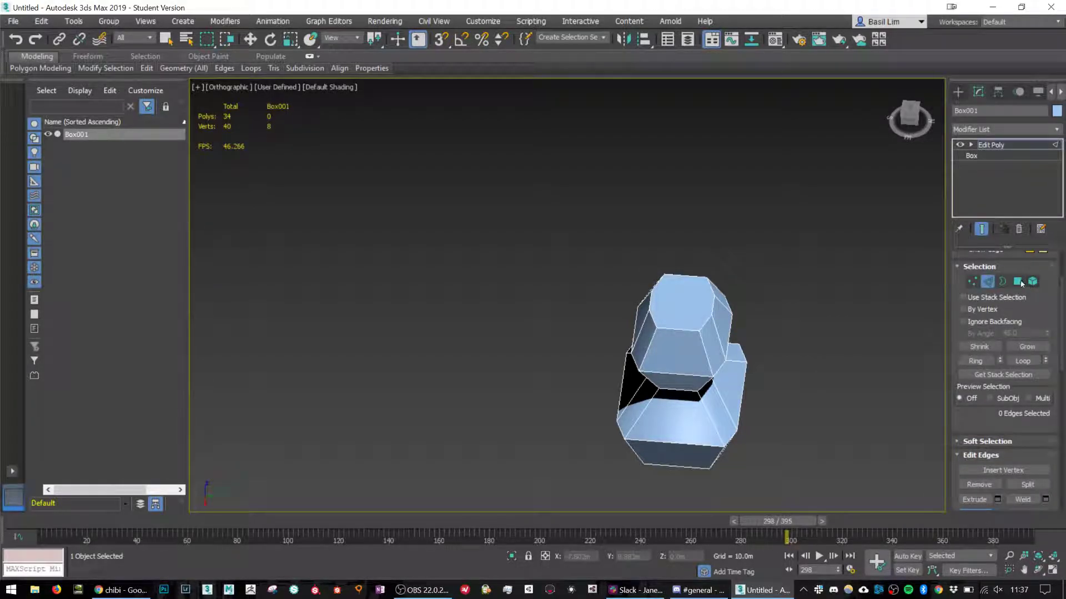
left_click(1017, 282)
left_click(684, 355)
left_click(687, 375, "shift")
middle_click_drag(687, 375, 854, 350, "alt")
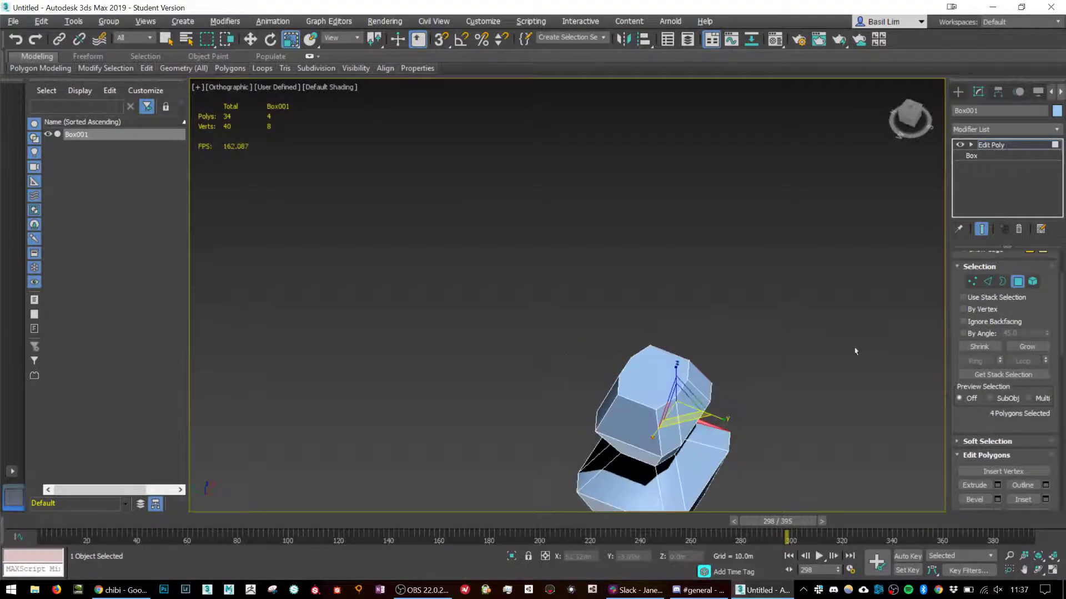
left_click(618, 427, "ctrl")
left_click(628, 482, "shift")
middle_click_drag(725, 399, 638, 454, "alt")
middle_click_drag(639, 455, 723, 345)
left_click_drag(703, 387, 696, 342)
middle_click_drag(752, 329, 730, 237, "alt")
left_click(818, 259)
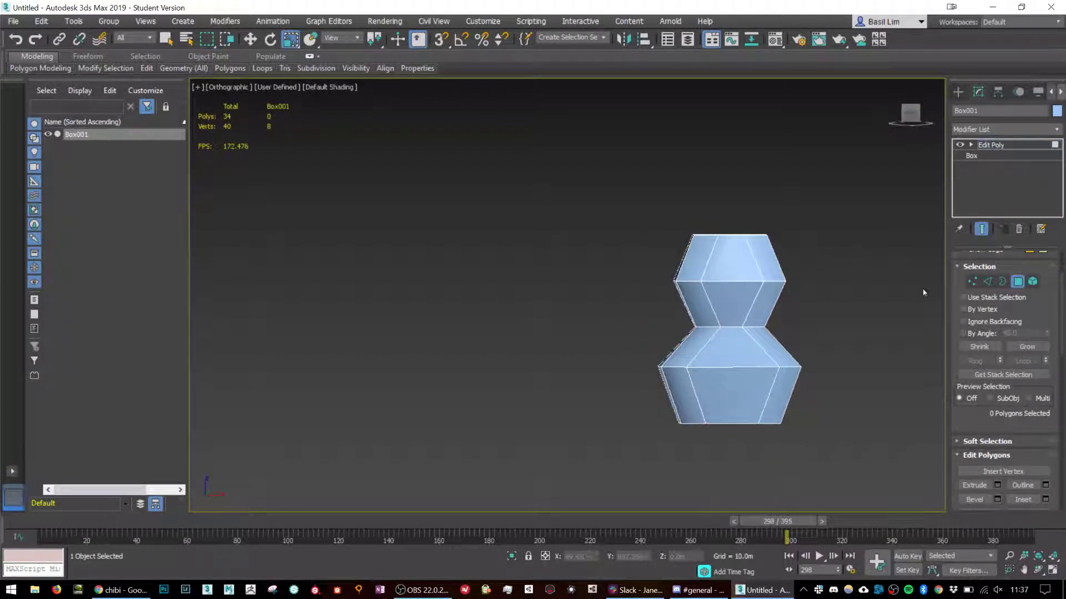
Select the octagonal polygon capping the upper torso and move it down slightly to shorten the chest.
left_click(1018, 282)
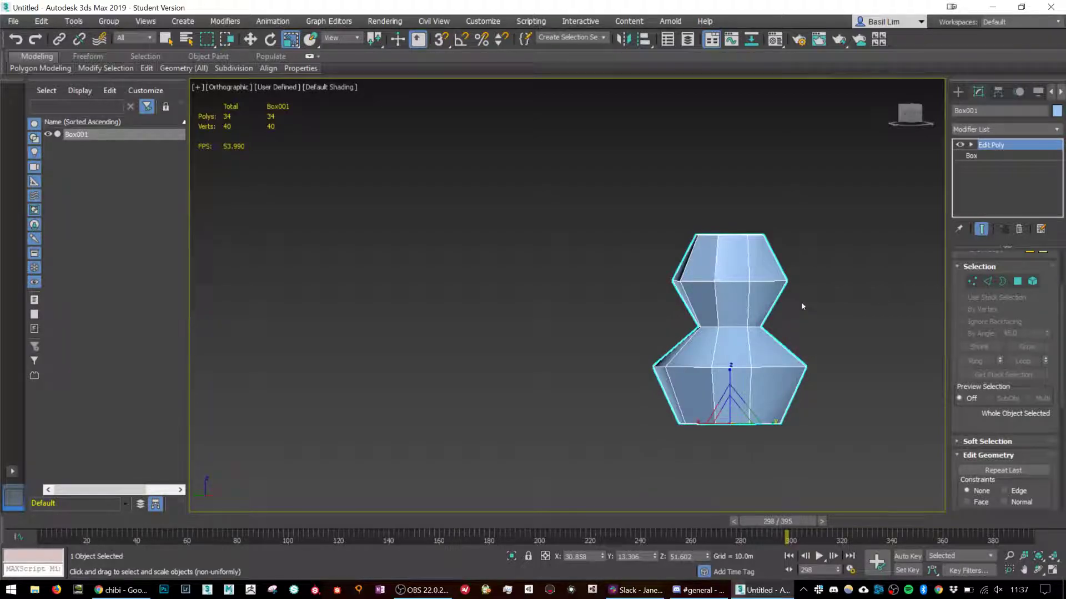
middle_click_drag(802, 305, 666, 249, "alt")
scroll(718, 291, "up", 2)
middle_click_drag(666, 250, 676, 289)
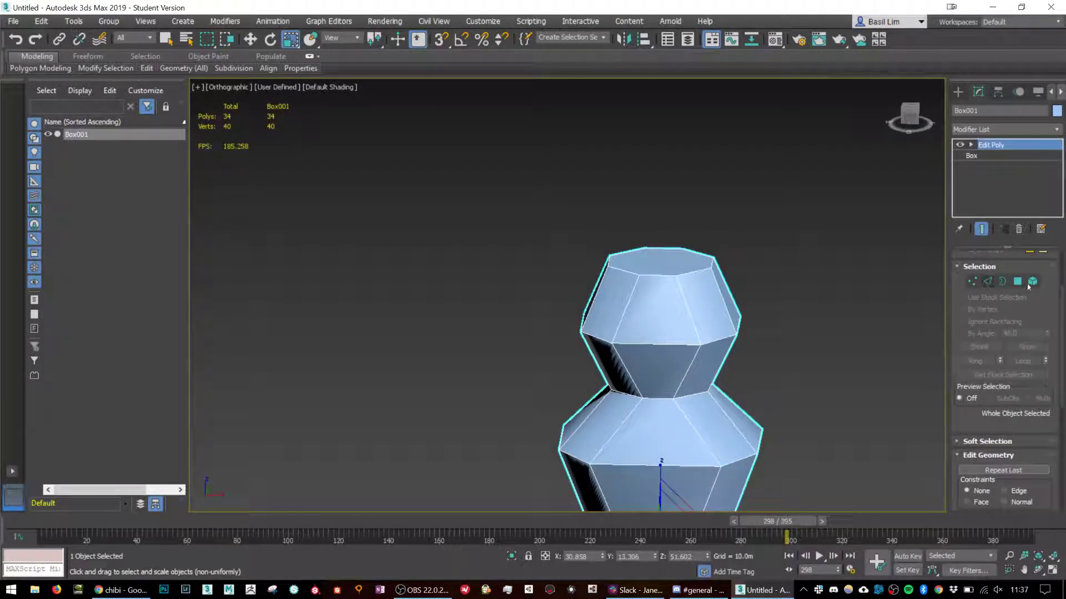
left_click(1003, 281)
left_click(1017, 281)
left_click(660, 259)
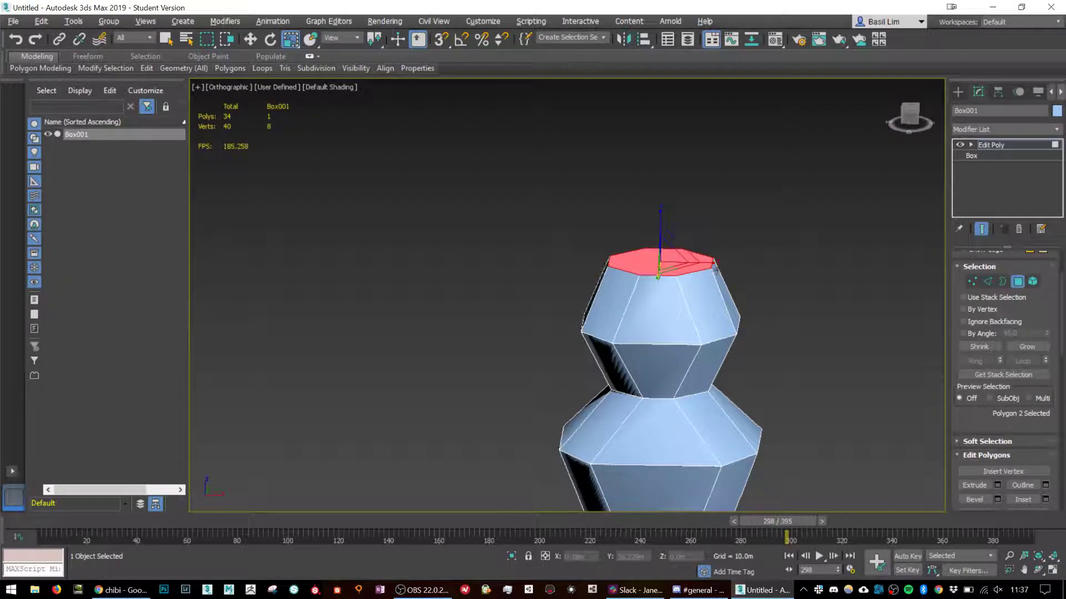
middle_click_drag(660, 259, 712, 254, "alt")
key("w")
left_click_drag(660, 221, 663, 242)
middle_click_drag(689, 280, 689, 305, "alt")
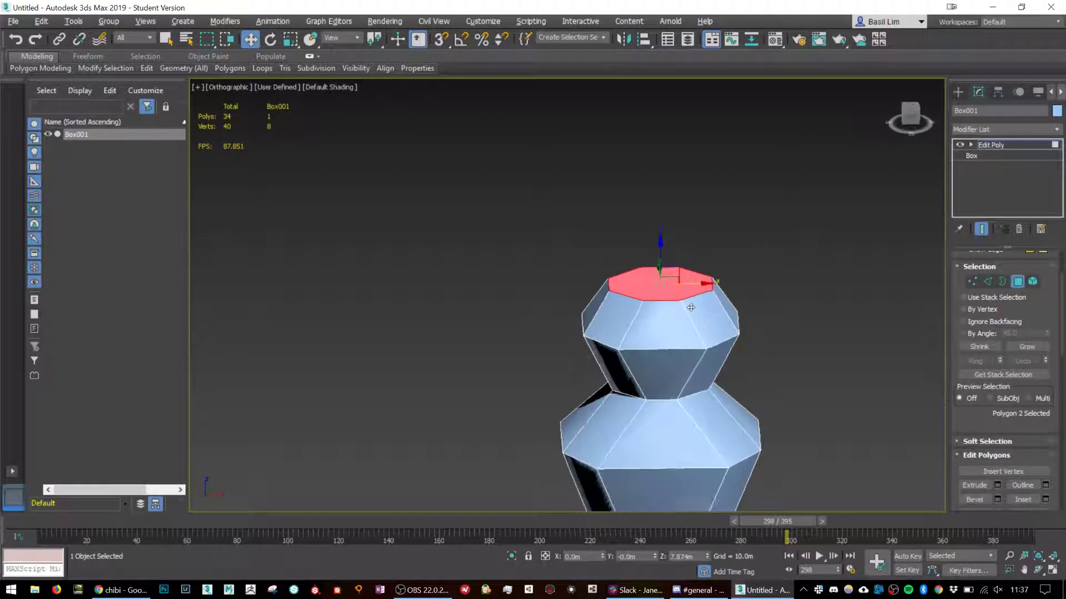
Delete the polygon capping the upper torso and select the open eight-edge border around the hole.
scroll(666, 286, "up", 4)
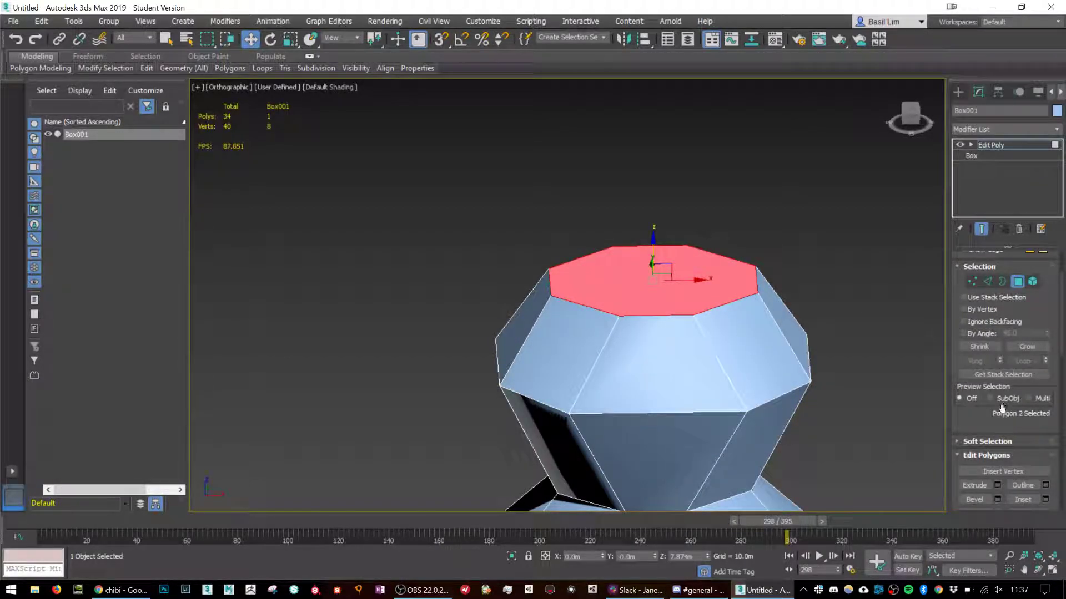
scroll(1003, 450, "down", 1)
key("Delete")
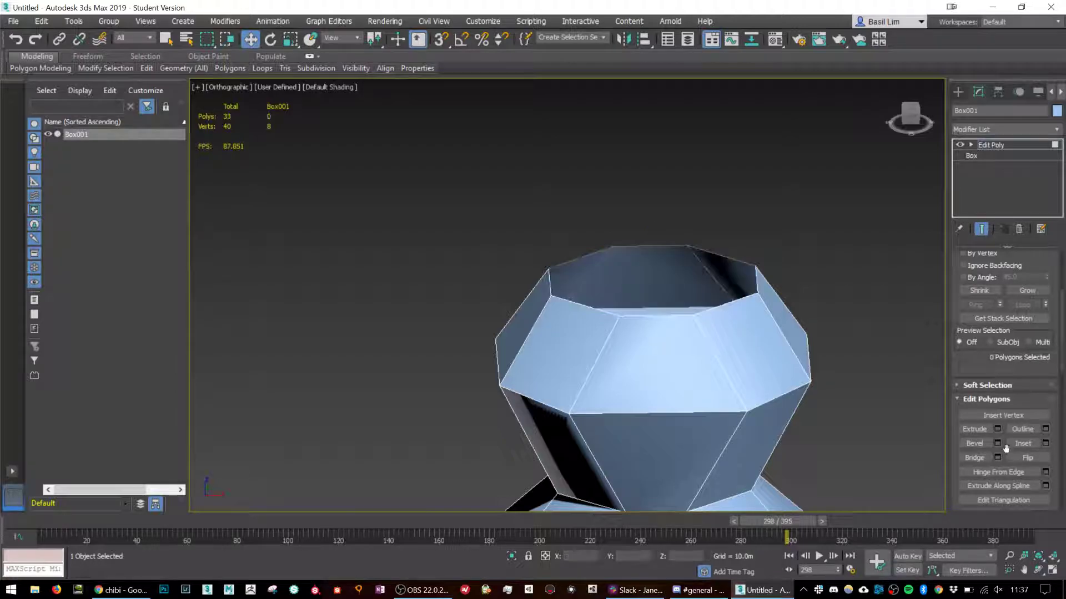
scroll(1021, 375, "up", 2)
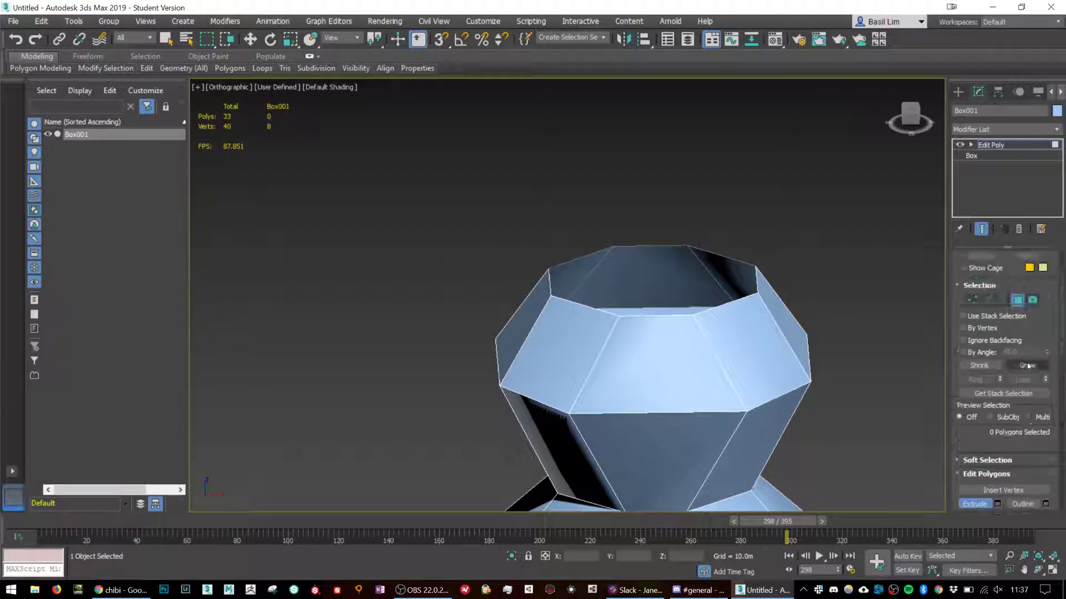
left_click(1002, 300)
middle_click_drag(775, 284, 756, 310, "alt")
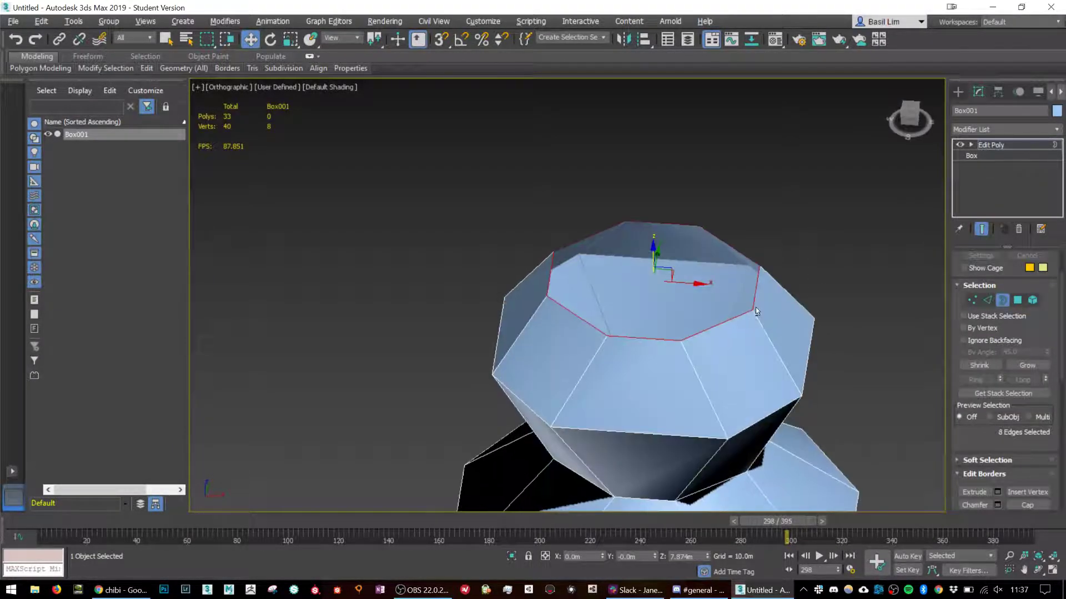
Extrude the open top border inward as a new ring of faces and raise it slightly to form sloping shoulders.
key("r")
left_click_drag(662, 283, 661, 335, "shift")
key("w")
middle_click_drag(665, 282, 661, 255, "alt")
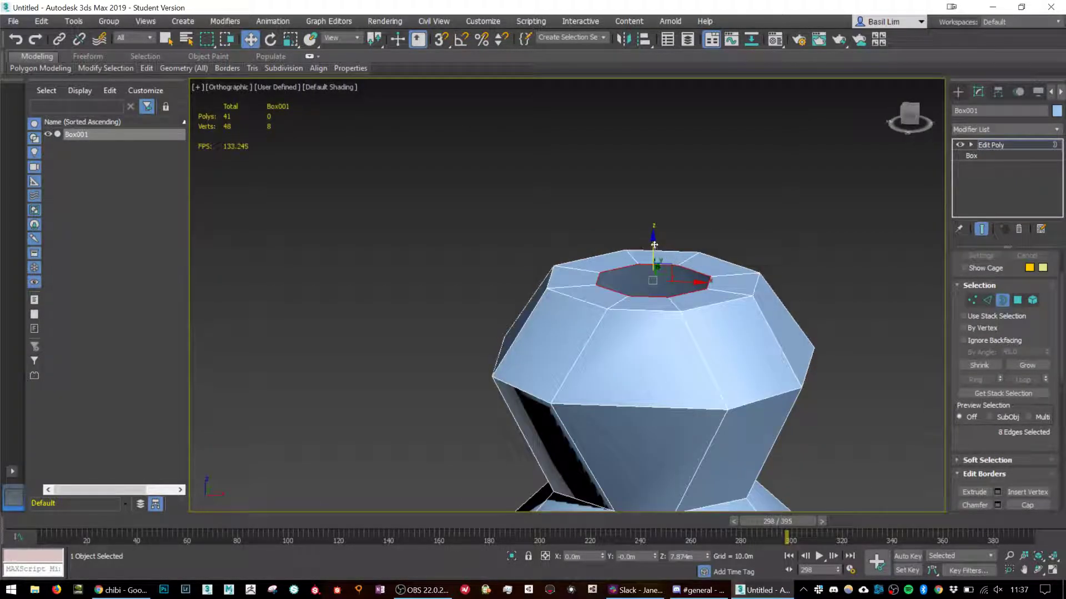
left_click_drag(661, 255, 689, 247)
middle_click_drag(688, 248, 663, 255, "alt")
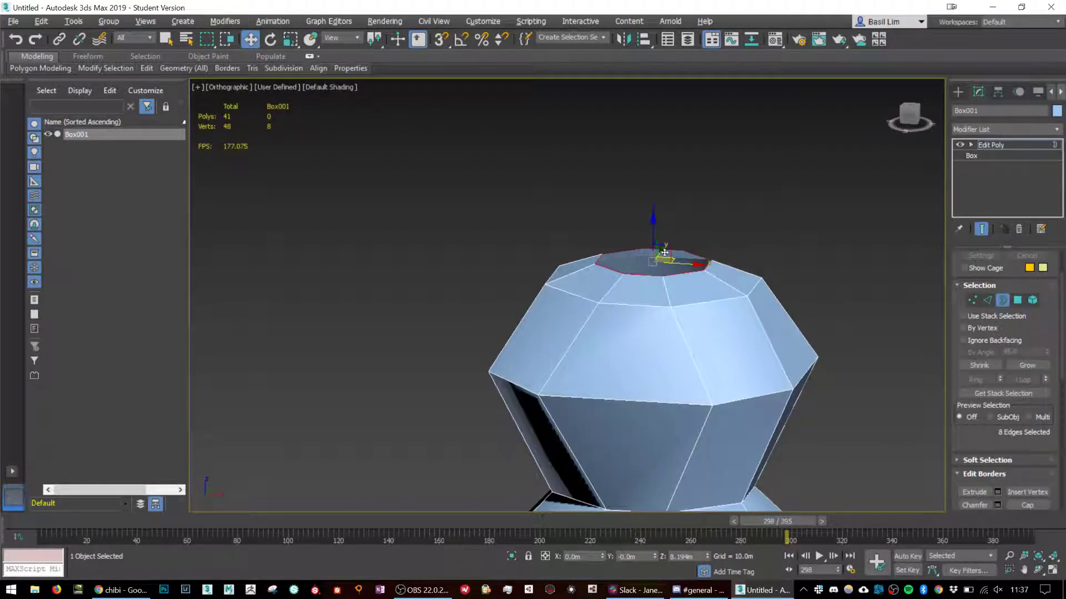
Extrude the border inward again as a smaller ring and raise it to form the base of the neck.
key("r")
left_click_drag(661, 256, 657, 278, "shift")
key("w")
left_click_drag(655, 221, 659, 198)
middle_click_drag(658, 219, 651, 215, "alt")
scroll(651, 215, "down", 4)
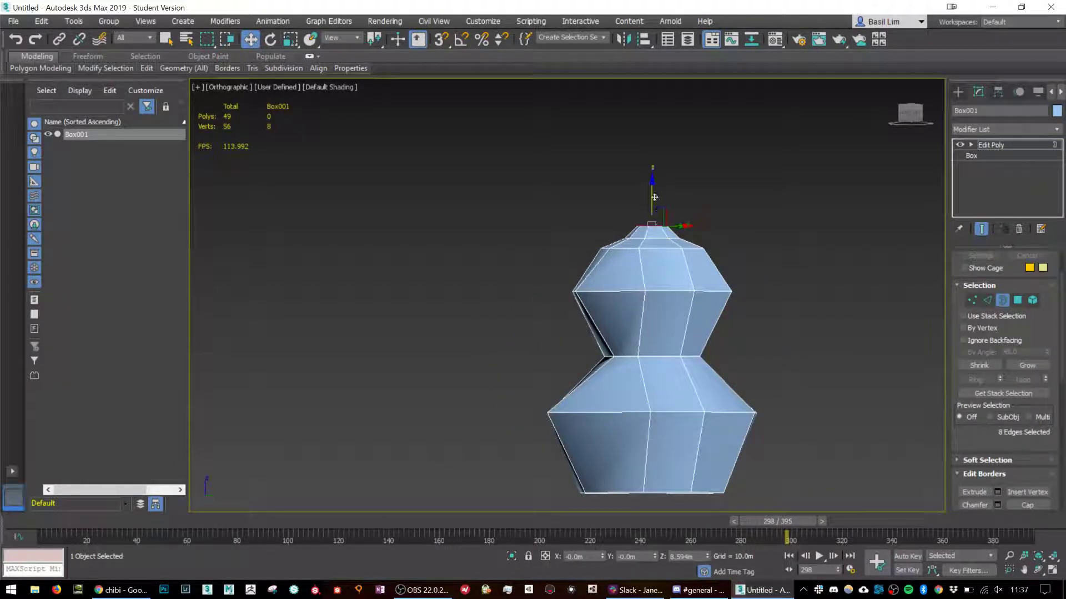
Undo a trial neck extrusion, widen the top border horizontally to about 135 percent, and extrude it straight up as the neck.
left_click_drag(654, 191, 656, 172, "shift")
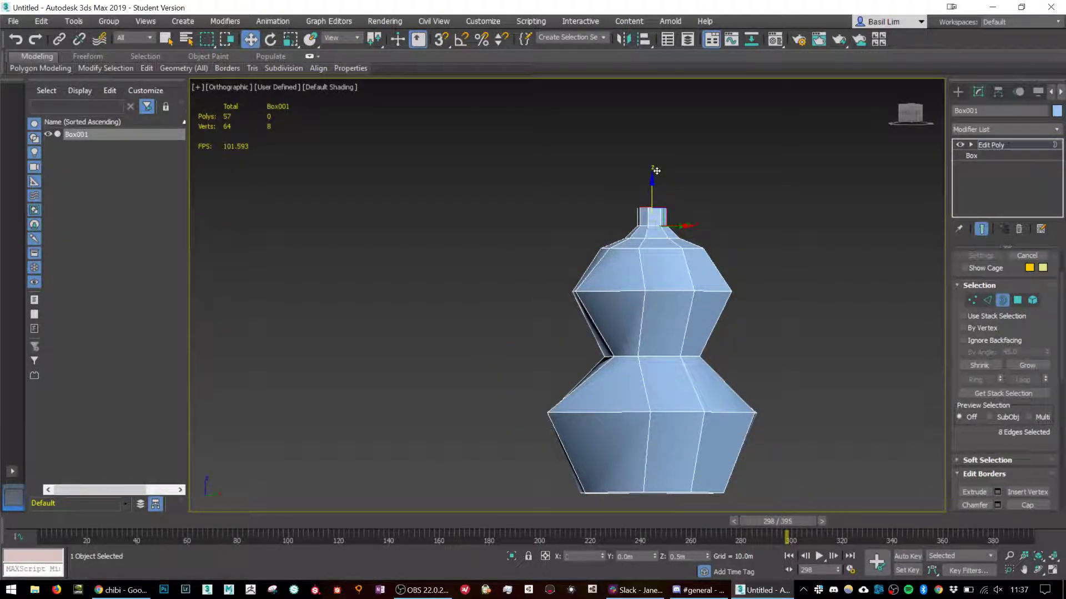
key("ctrl+z")
middle_click_drag(666, 225, 694, 259, "alt")
key("r")
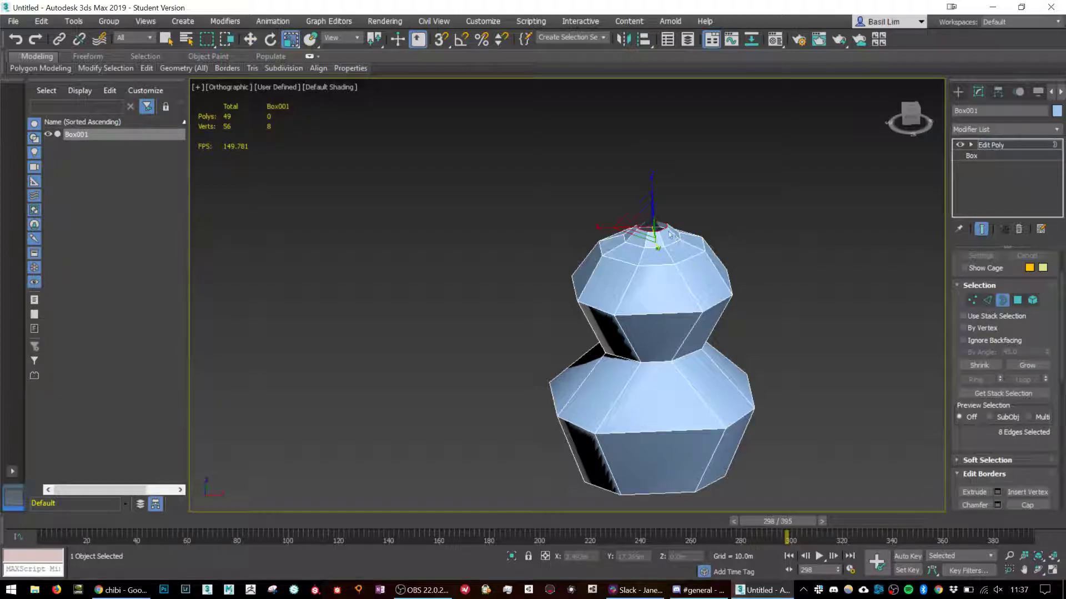
mouse_move(646, 233)
left_mouse_down()
mouse_move(627, 243)
mouse_move(637, 238)
left_mouse_up()
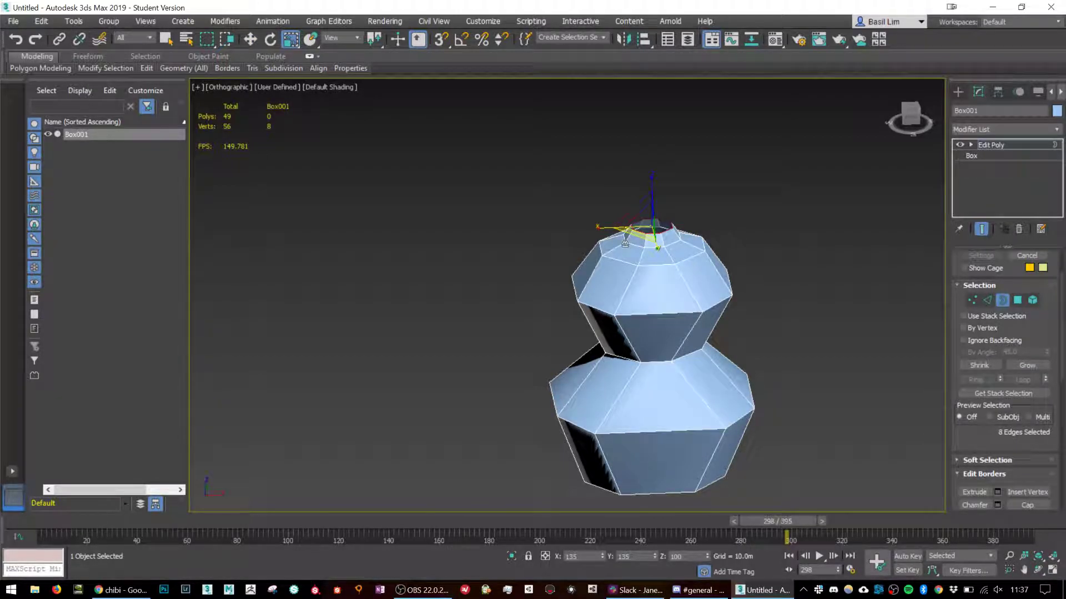
key("w")
left_click_drag(653, 192, 653, 169, "shift")
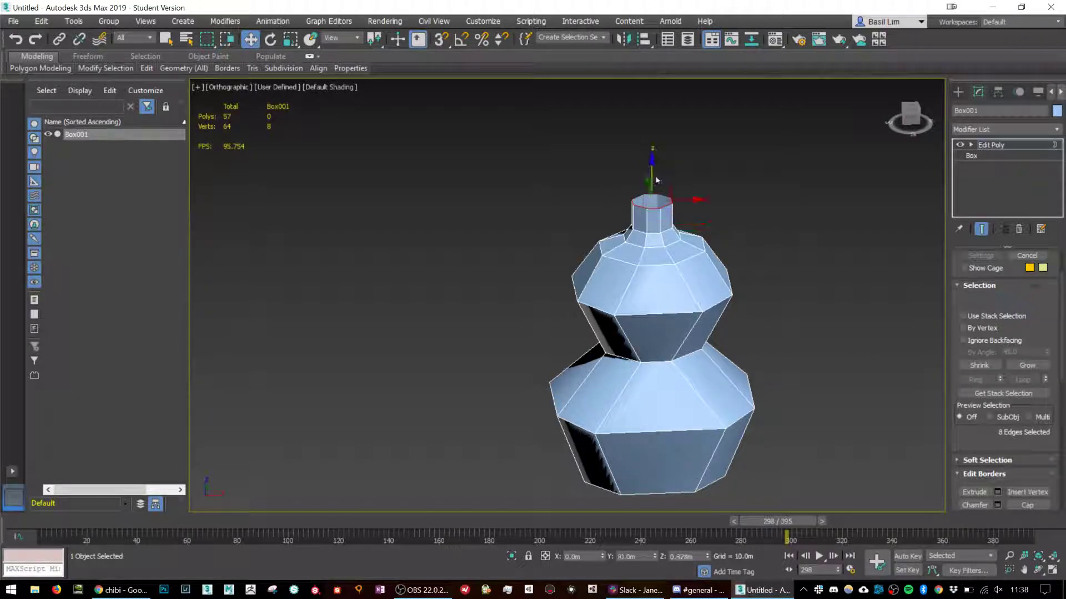
middle_click_drag(668, 227, 668, 208, "alt")
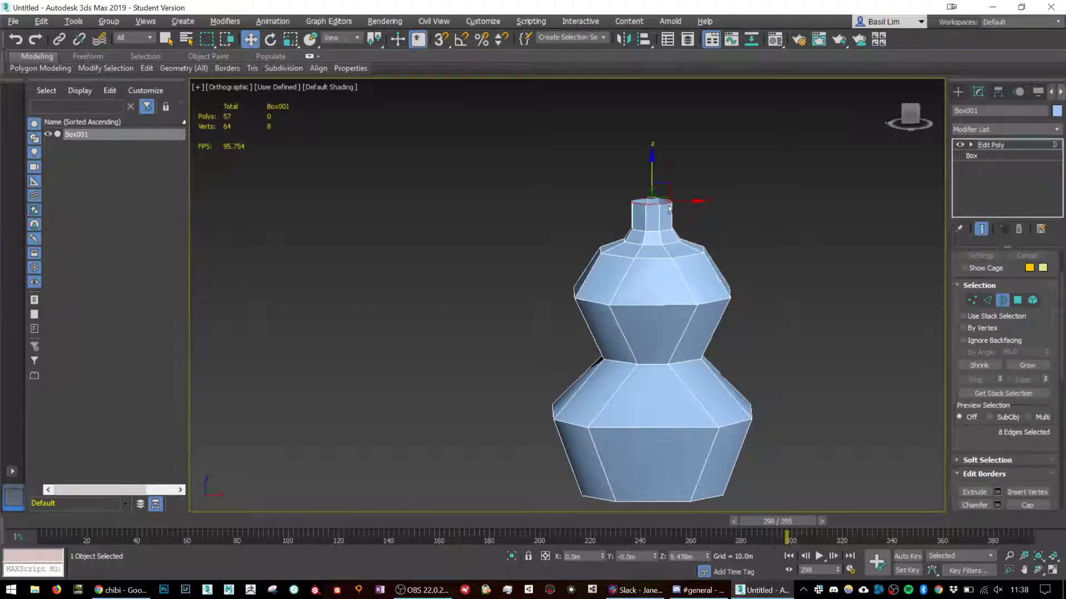
Select the eight vertices at the top of the neck and scale them inward horizontally to taper it.
left_click(972, 300)
left_click_drag(618, 219, 725, 237)
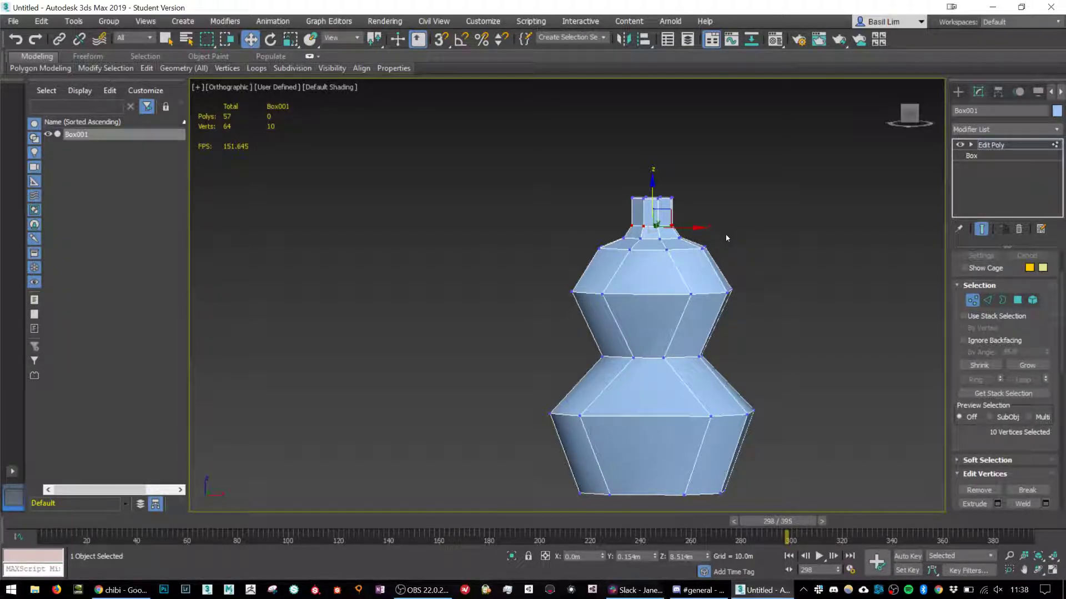
left_click_drag(680, 196, 725, 212)
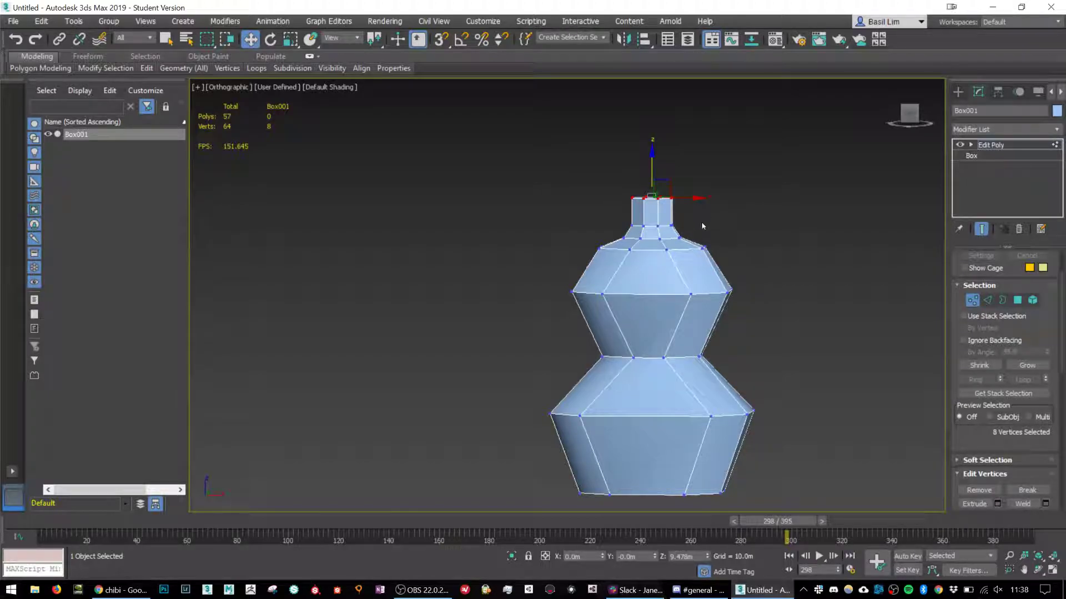
key("r")
middle_click_drag(690, 231, 678, 242, "alt")
left_click_drag(658, 197, 666, 218)
middle_click_drag(667, 220, 720, 264, "alt")
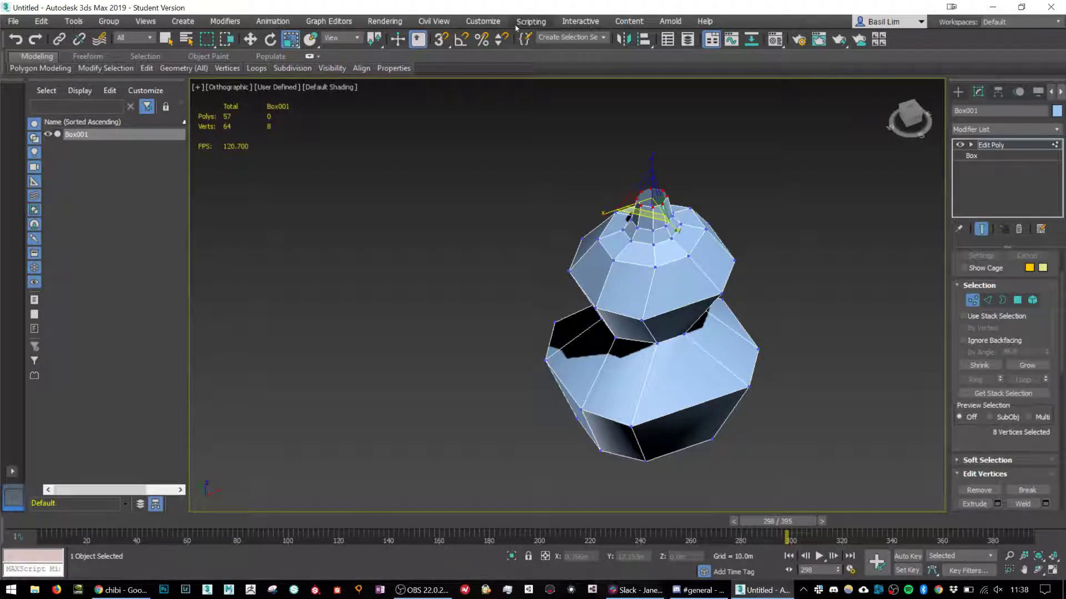
left_click(146, 21)
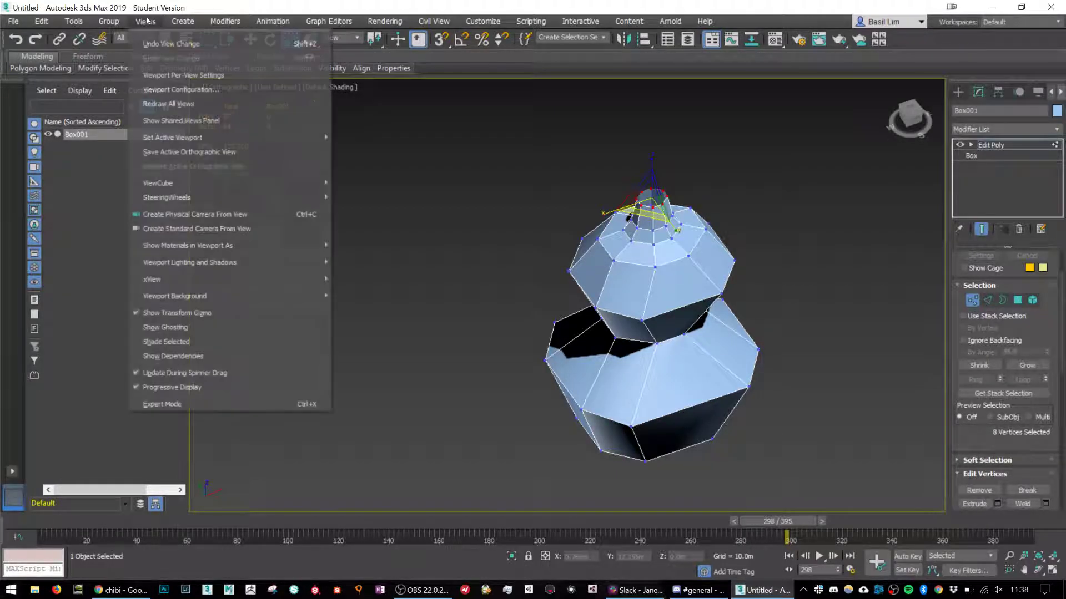
left_click(483, 21)
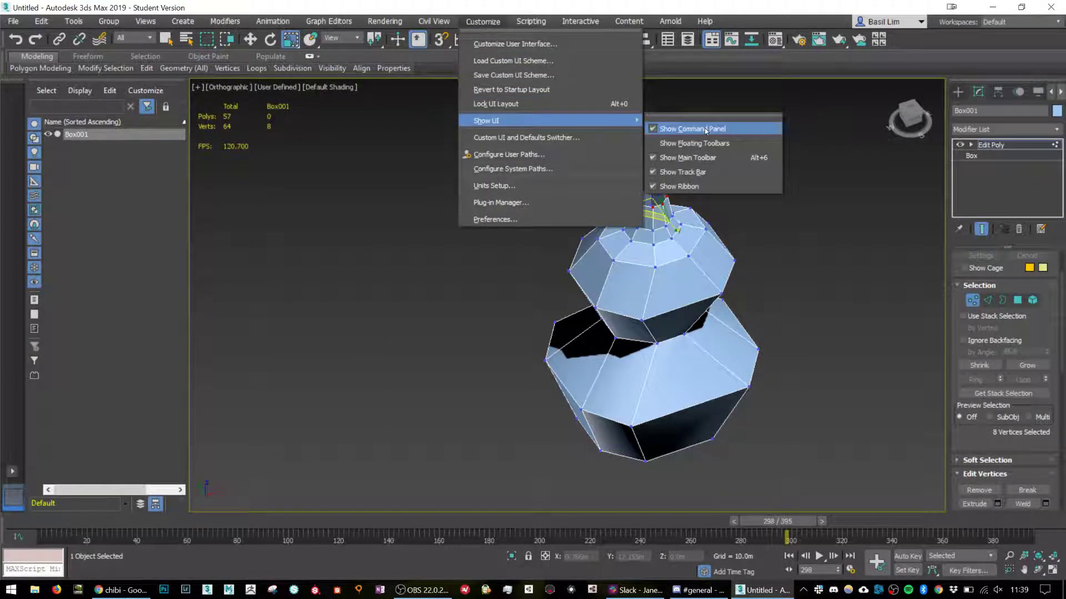
mouse_move(533, 19)
left_click(135, 21)
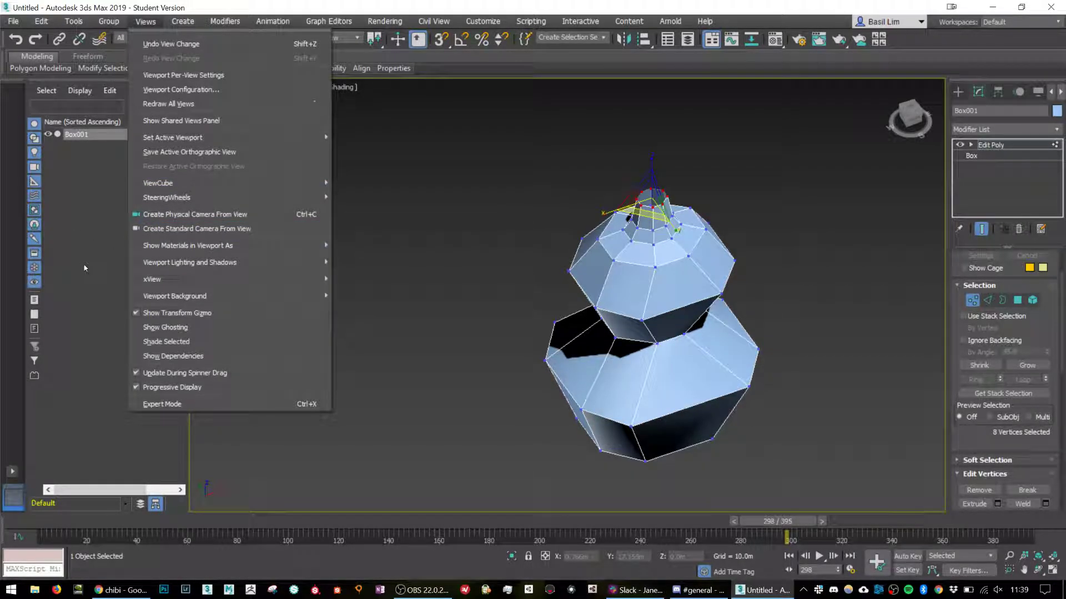
left_click(418, 233)
right_click(440, 189)
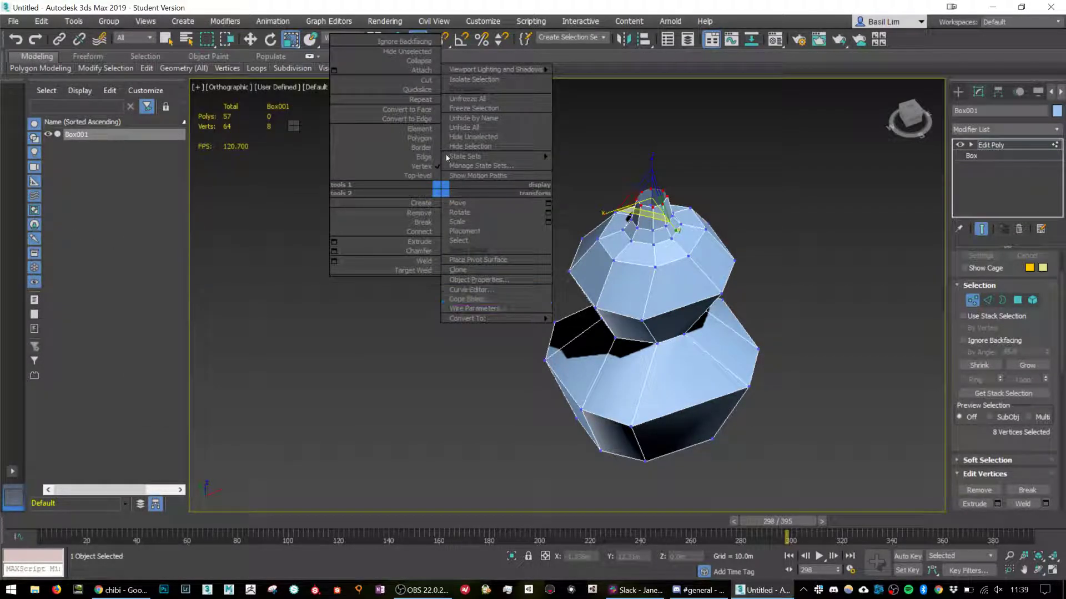
right_click(124, 197)
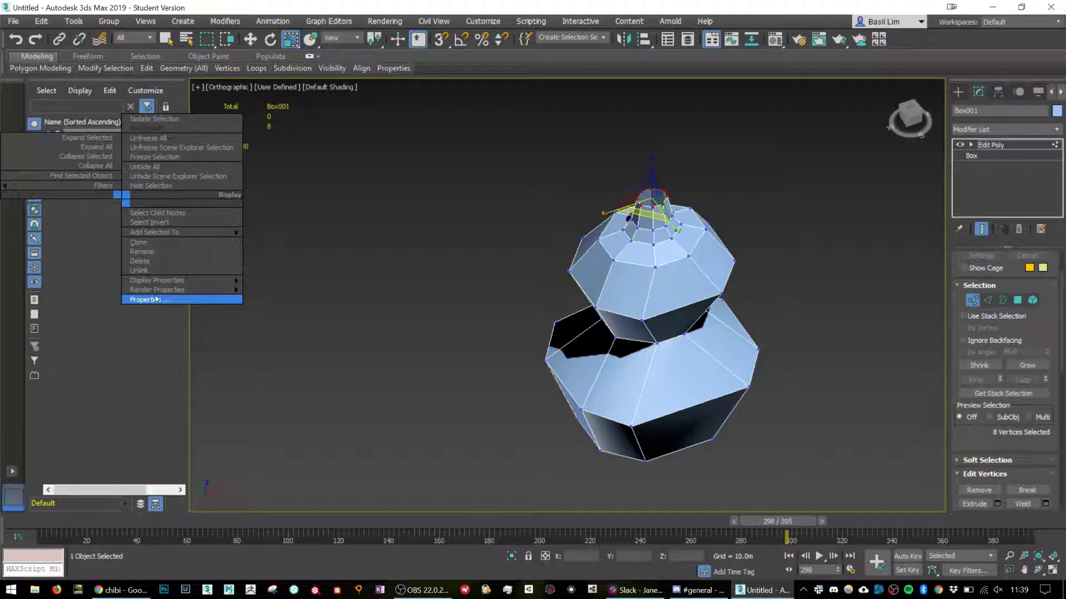
mouse_move(158, 290)
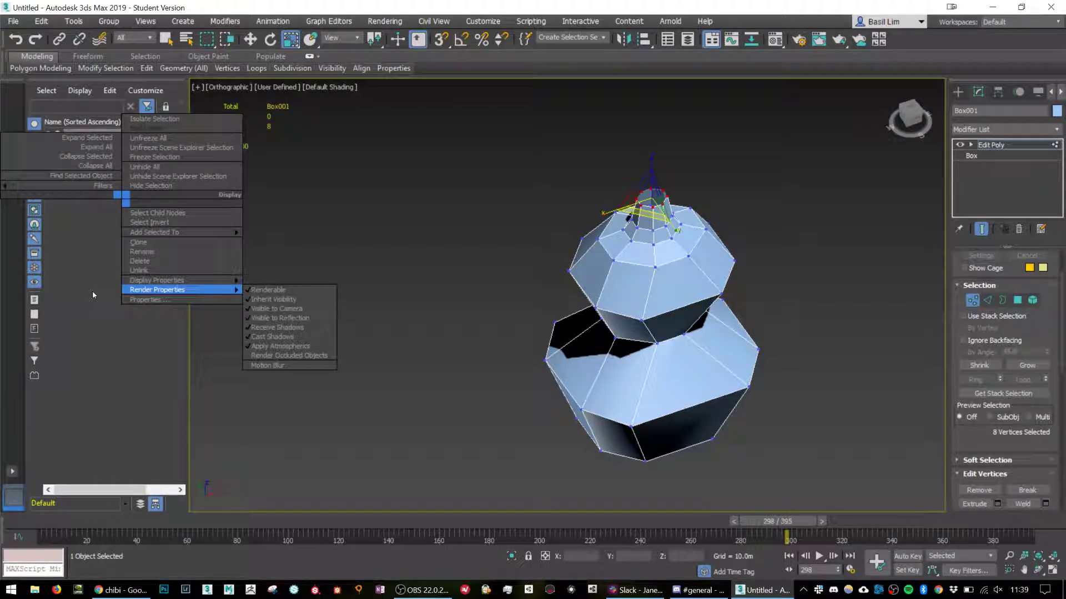
Sort the scene list by layer and create a new layer containing the body object.
left_click(58, 292)
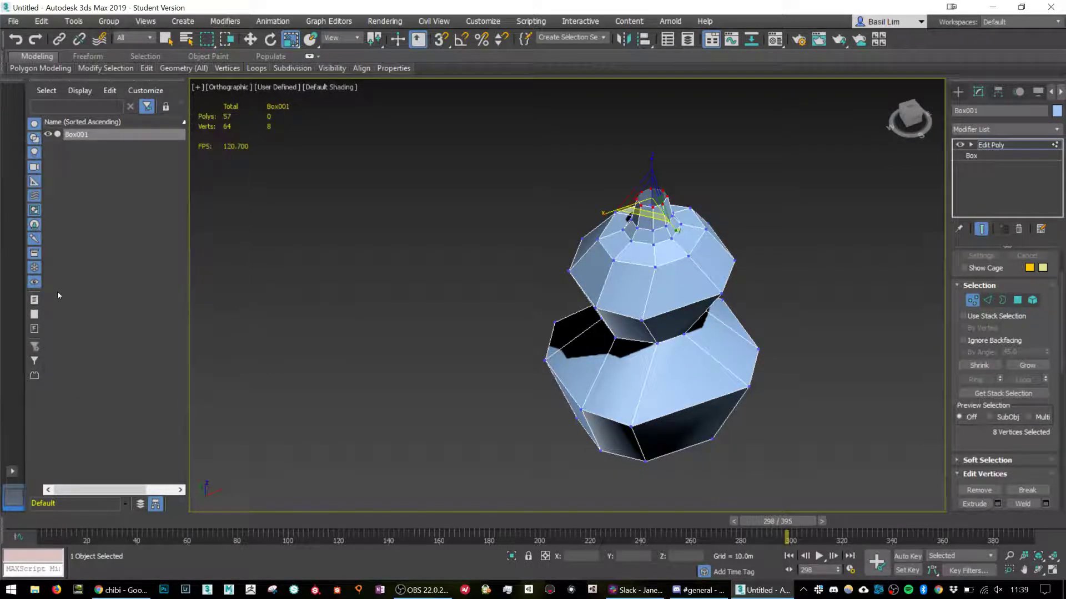
left_click(140, 505)
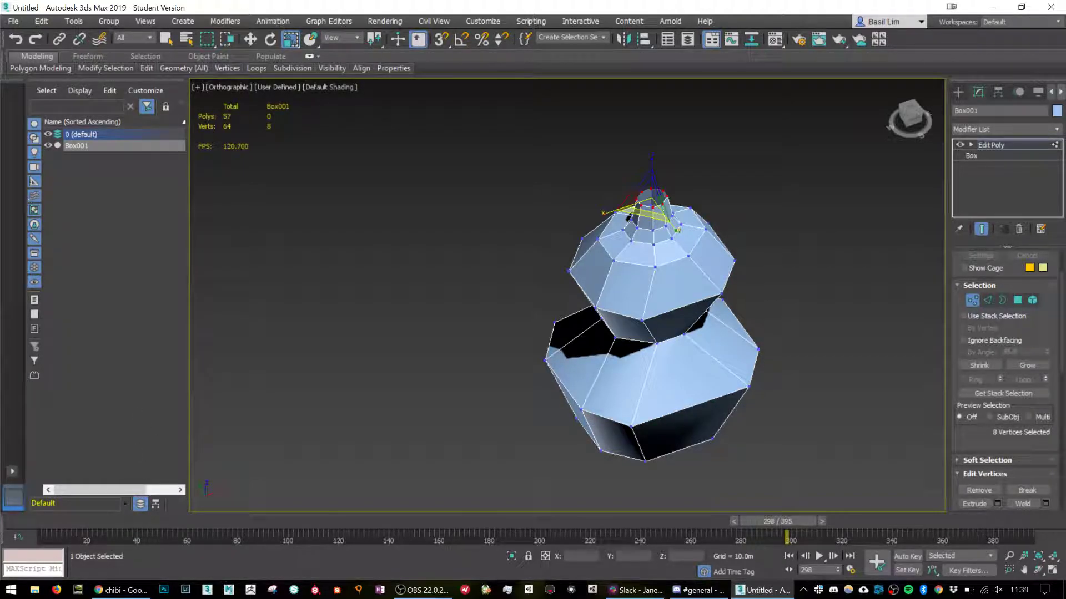
right_click(59, 134)
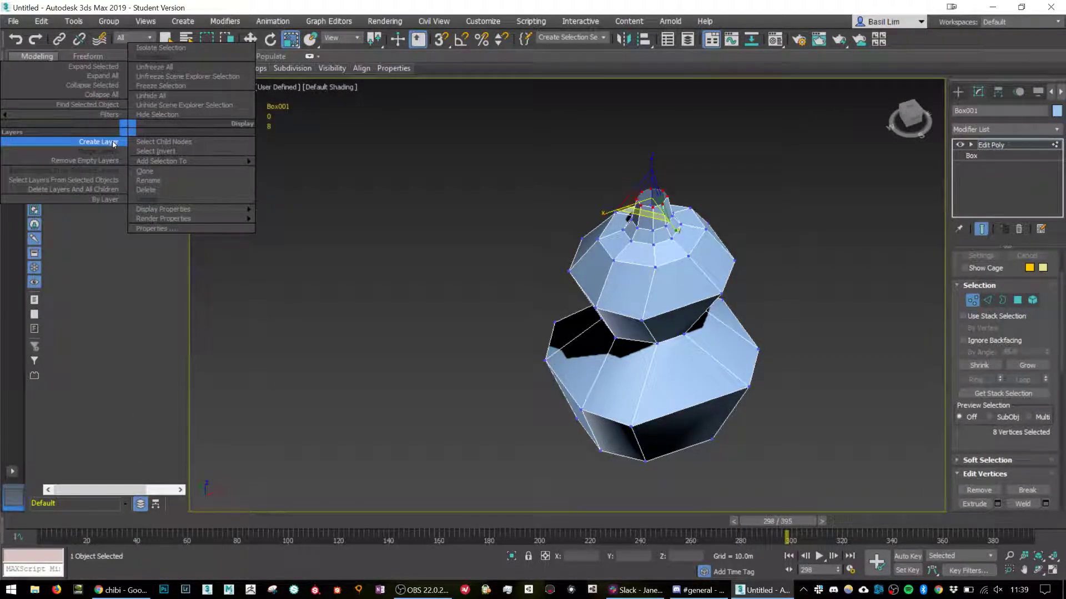
left_click(114, 142)
left_click(94, 186)
left_click(81, 159)
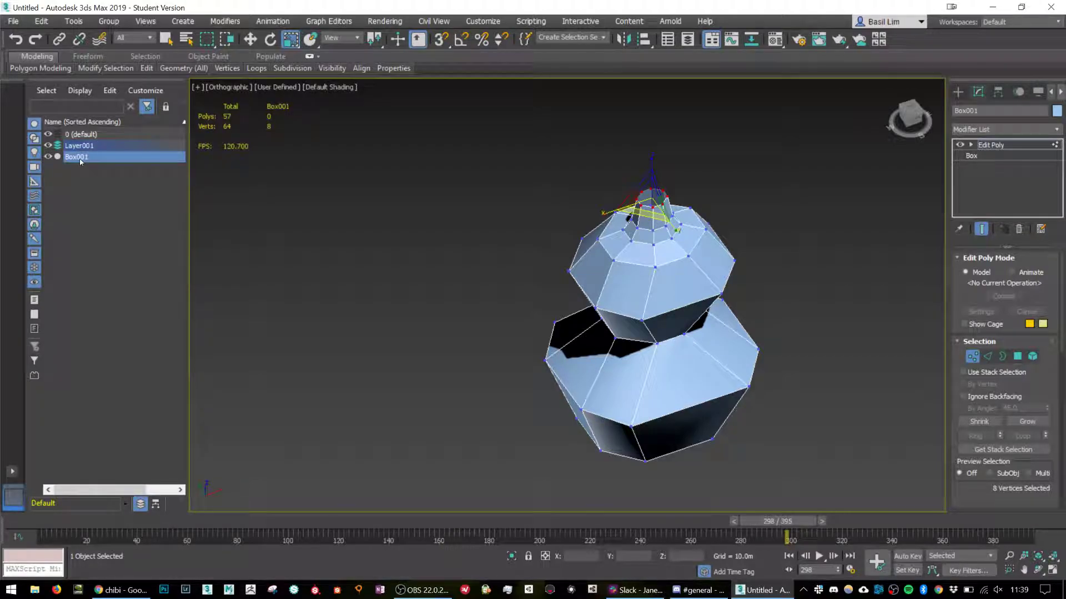
left_click(80, 160)
left_click(92, 165)
left_click(73, 157)
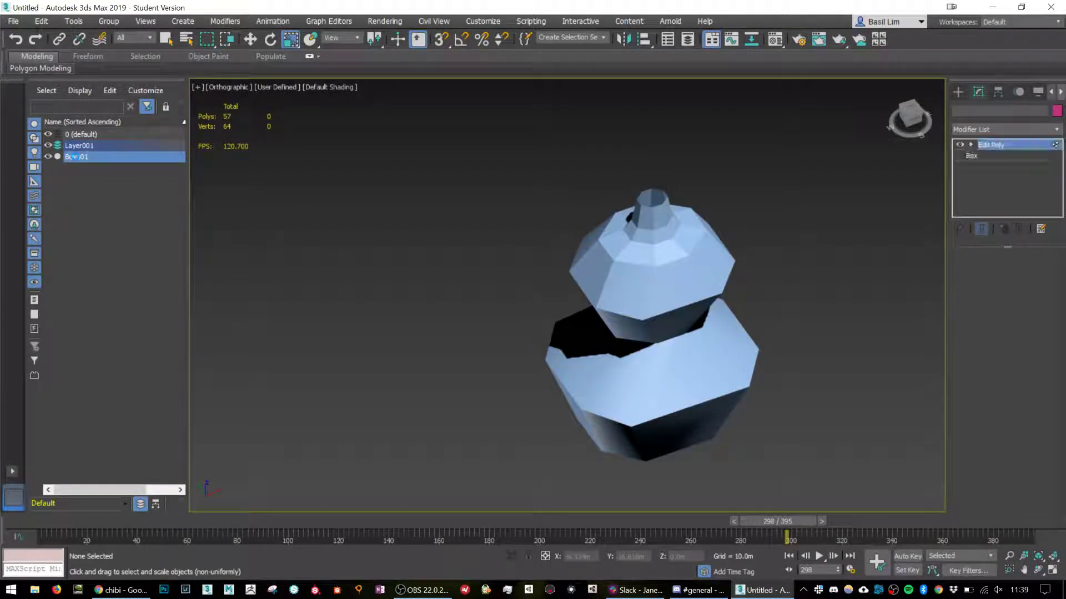
right_click(132, 156)
left_click(64, 310)
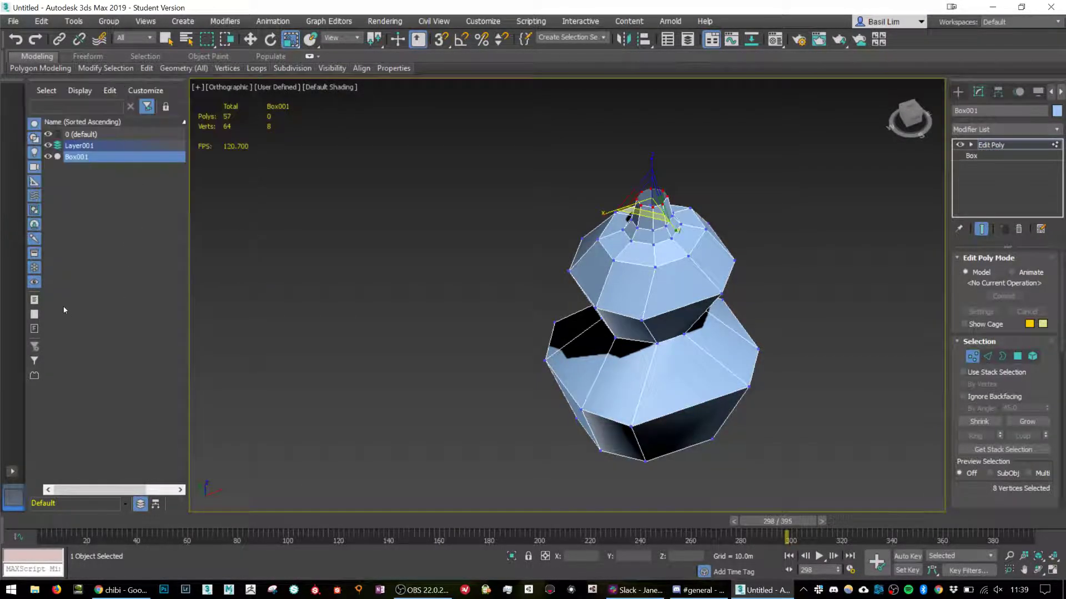
left_click(70, 147)
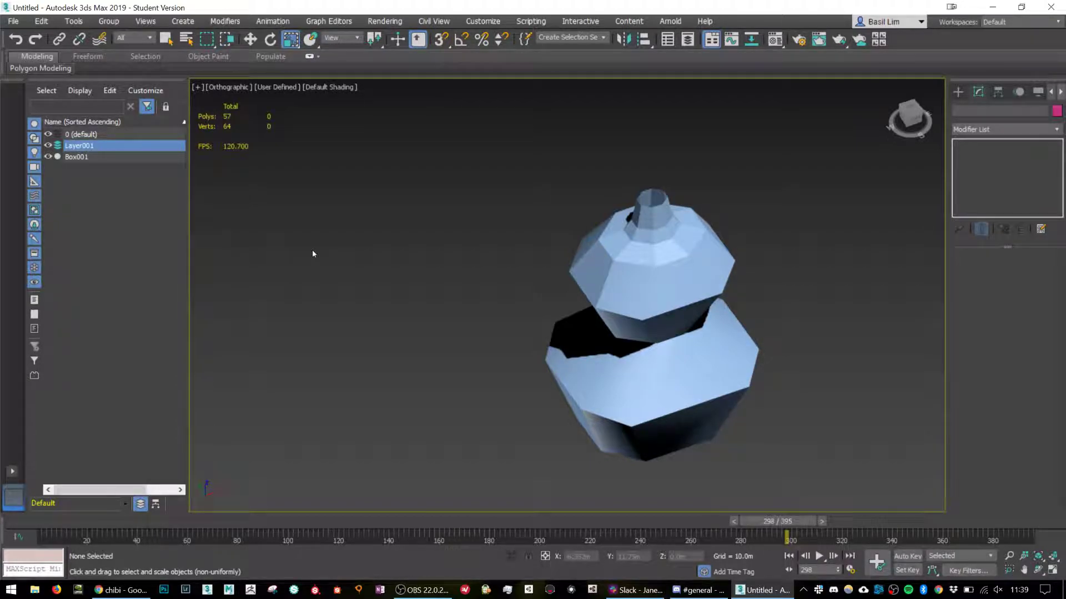
Switch to Chrome, search for "layer window max", and read in the Autodesk help how to open the Layer Explorer.
left_click(121, 590)
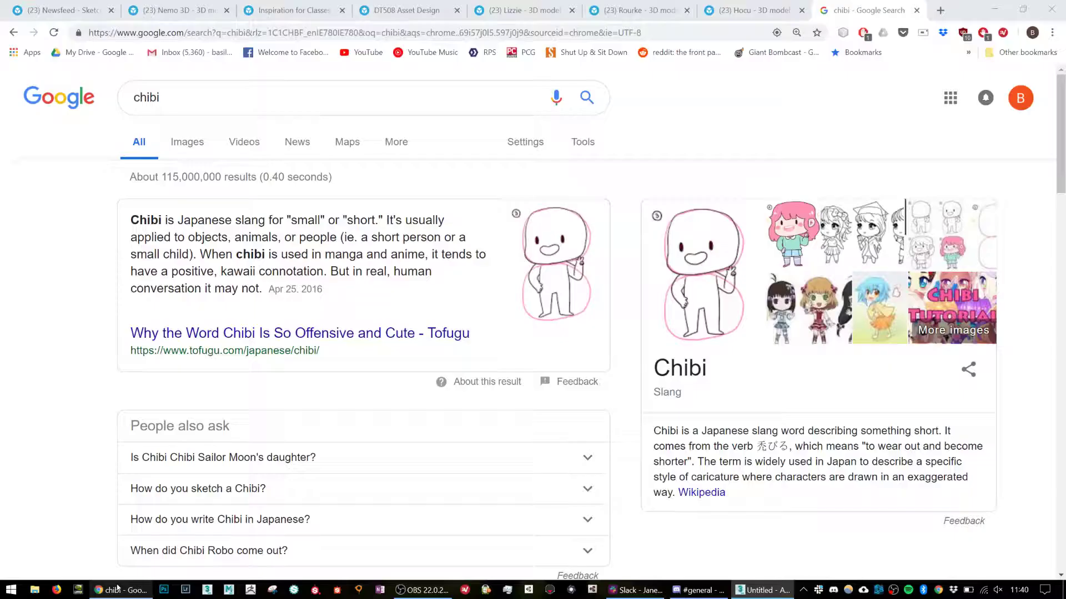
left_click(940, 10)
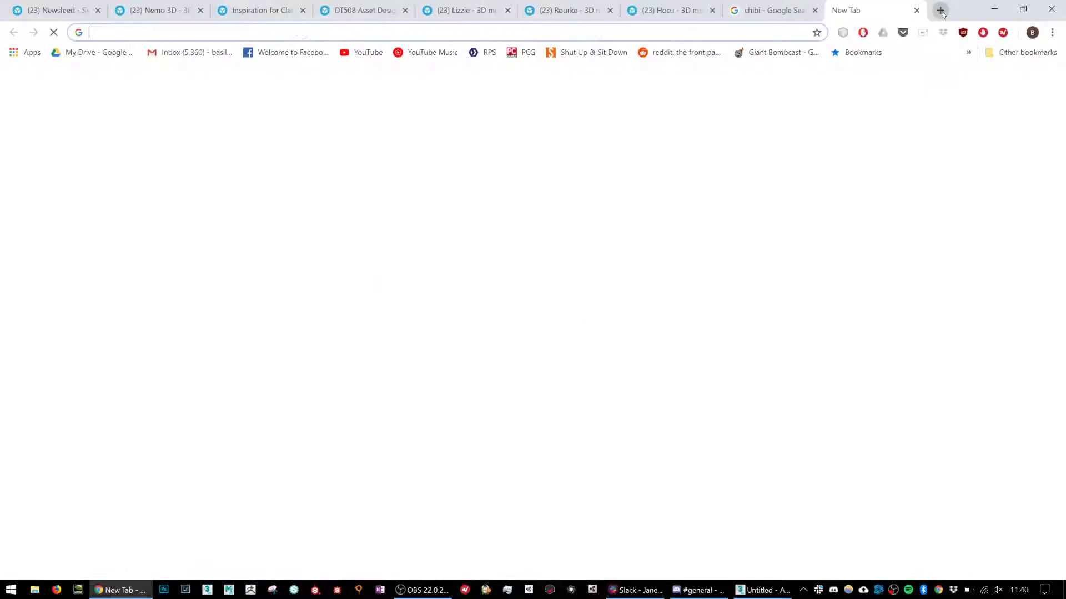
type("layer window")
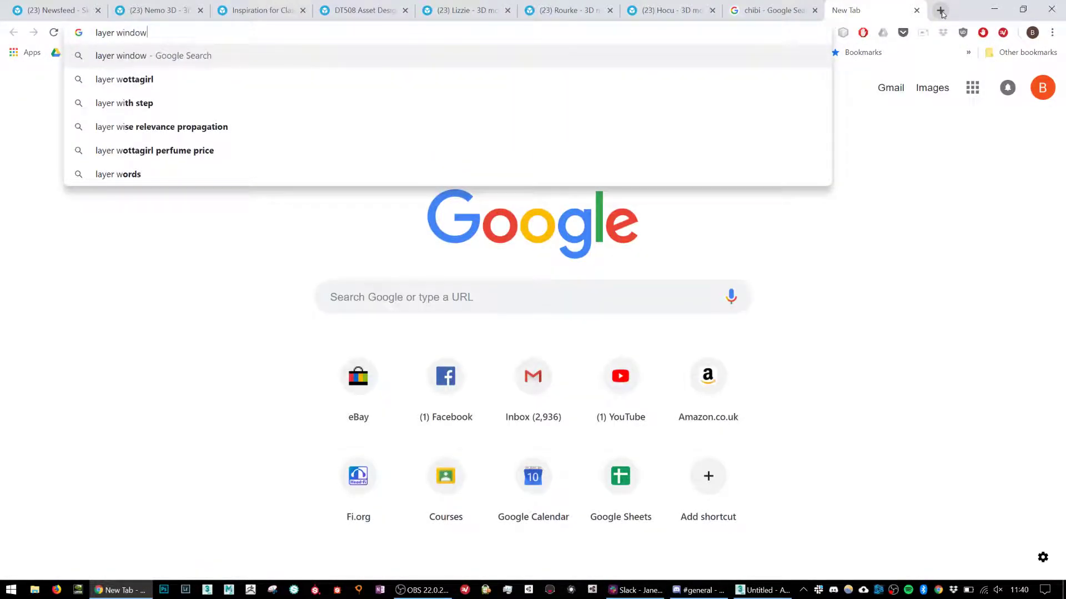
type(" max")
key("Return")
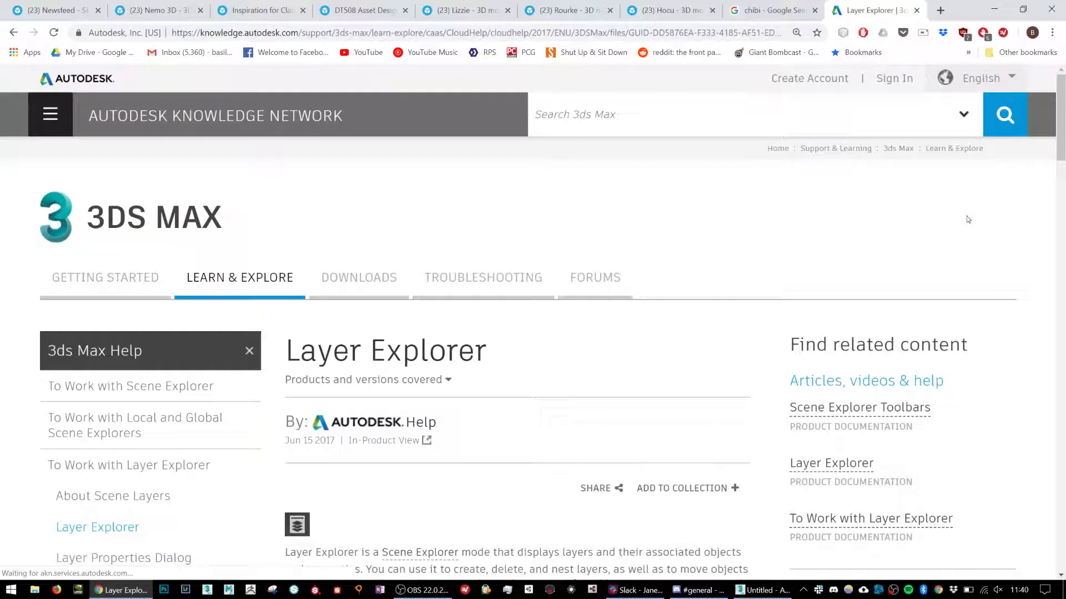
scroll(967, 219, "down", 5)
scroll(967, 226, "down", 1)
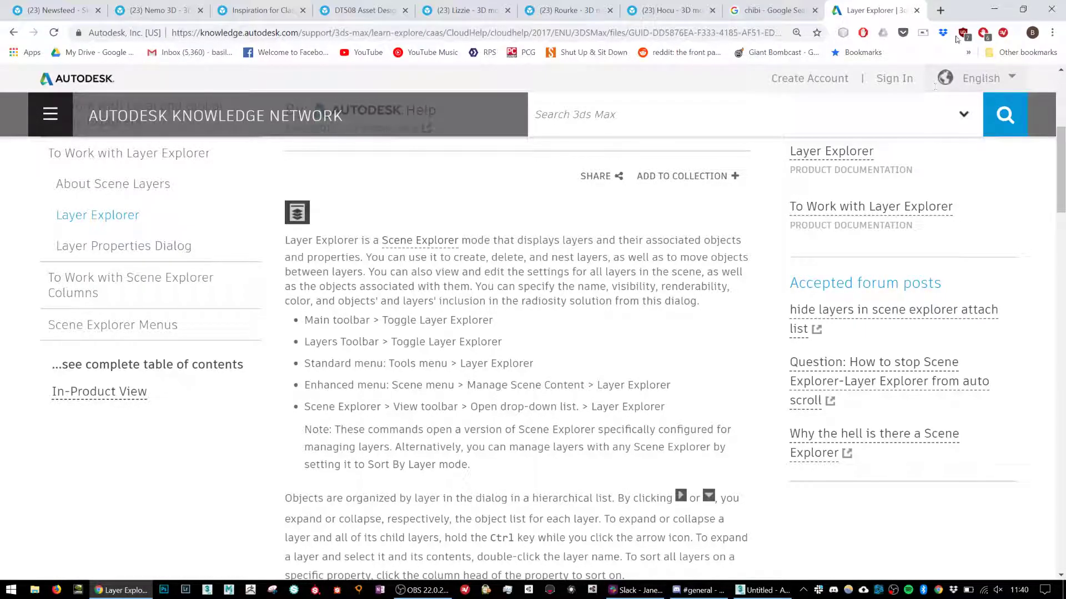
left_click(994, 9)
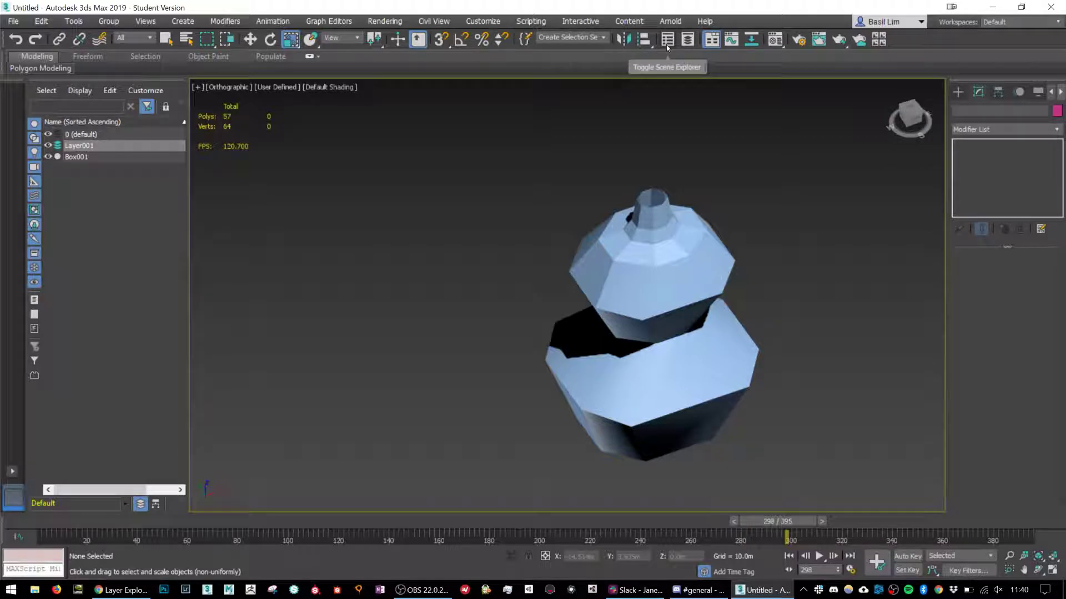
Open the Layer Explorer and expand Layer001 to inspect the objects it contains.
left_click(688, 39)
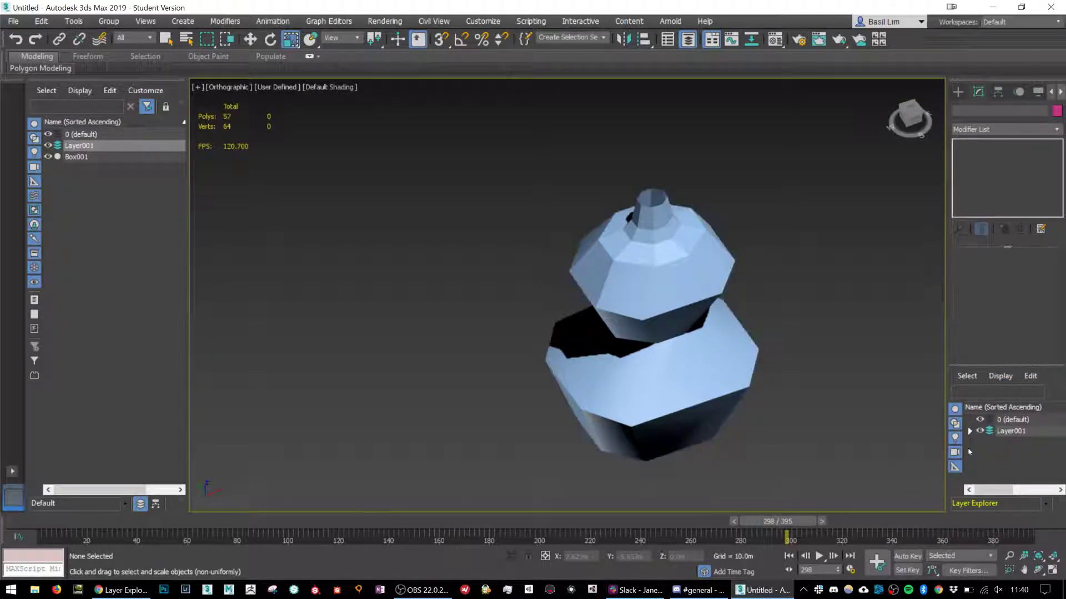
left_click_drag(1004, 498, 1018, 499)
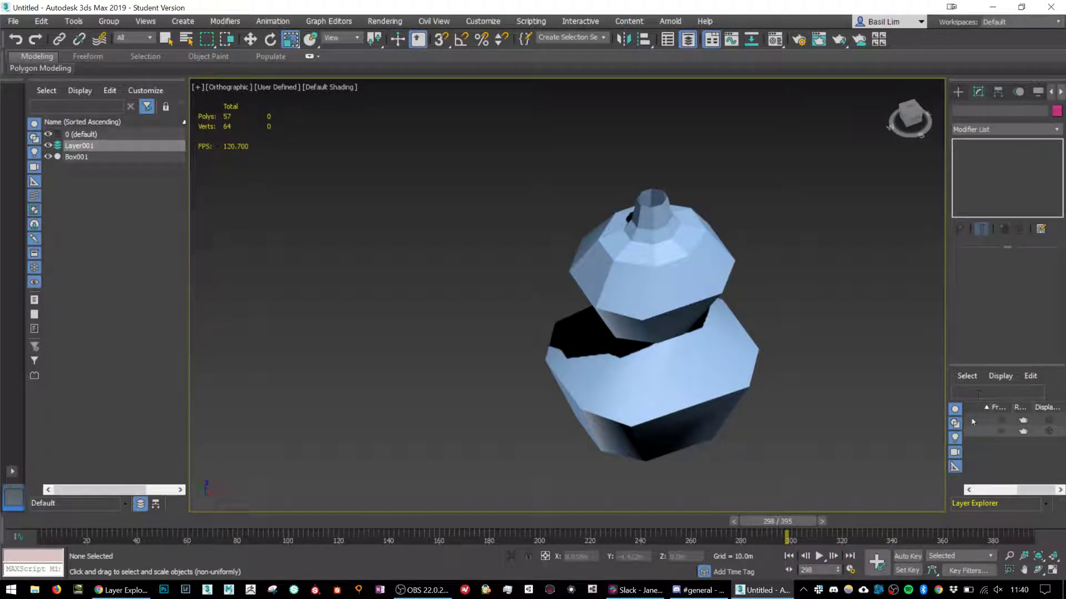
left_click_drag(1045, 500, 1003, 499)
left_click(970, 431)
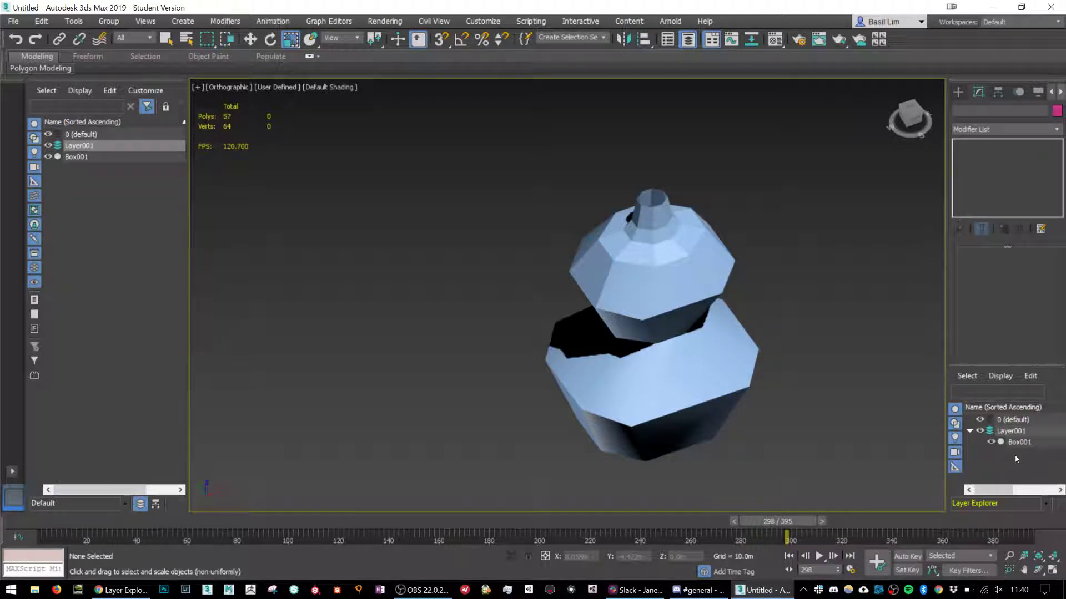
left_click(986, 434)
left_click(986, 433)
Reselect the body mesh, set the viewport to the Right view, and clear the vertex selection.
left_click(695, 297)
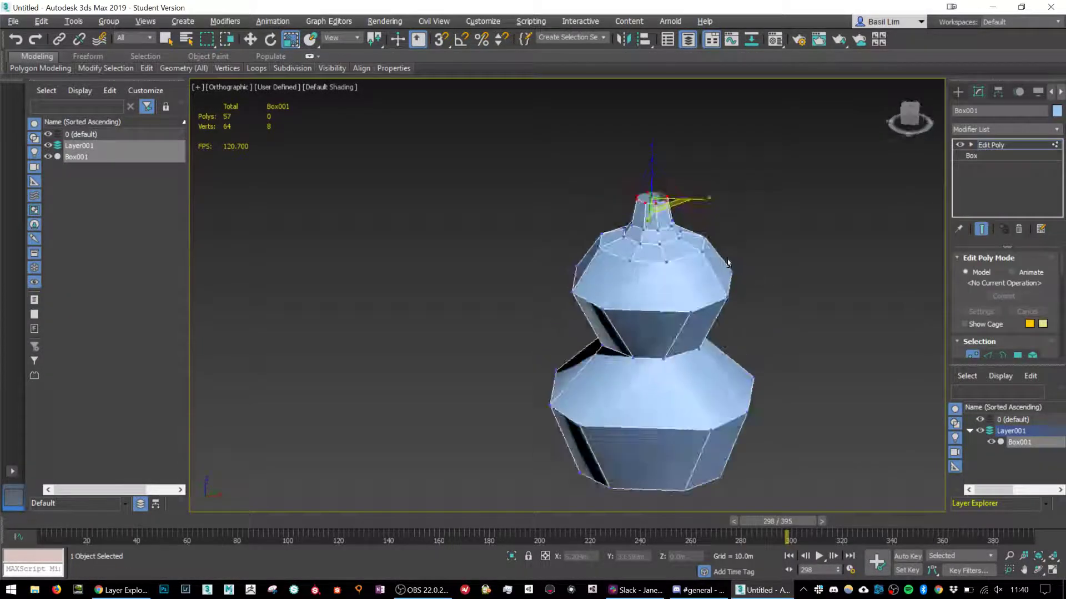
middle_click_drag(716, 253, 634, 250, "alt")
middle_click_drag(725, 326, 661, 182, "alt")
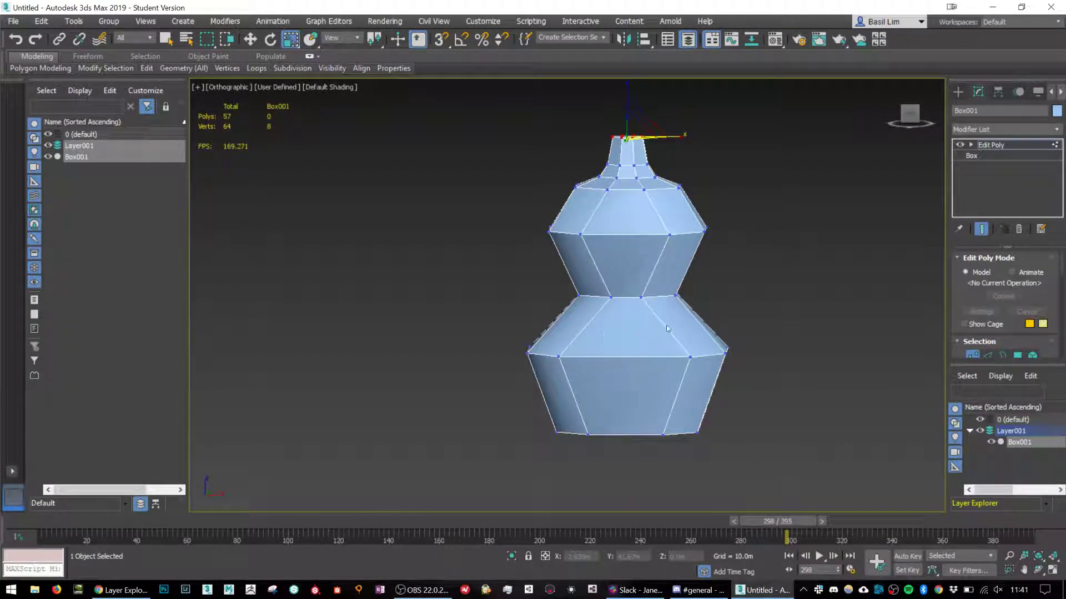
scroll(668, 310, "down", 3)
left_click_drag(546, 239, 847, 416)
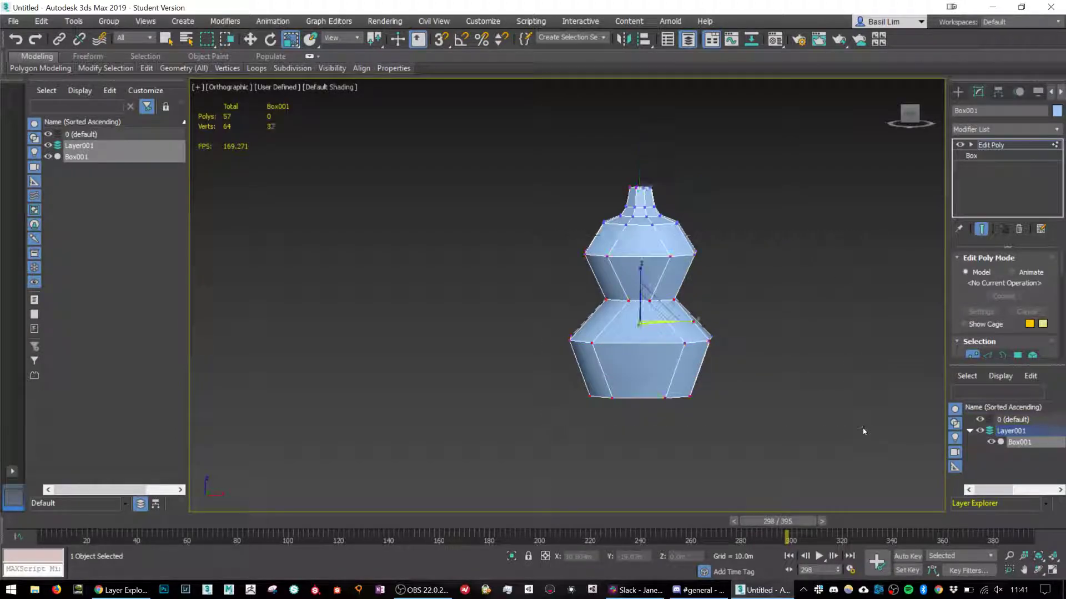
middle_click_drag(663, 321, 702, 314, "alt")
left_click(908, 109)
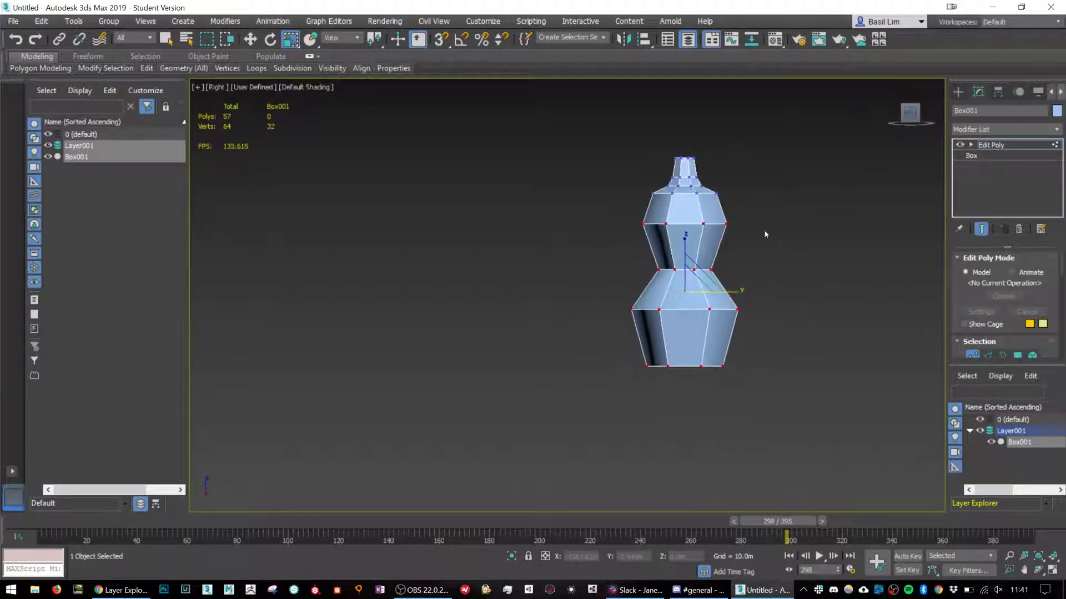
left_click(765, 245)
scroll(681, 227, "up", 3)
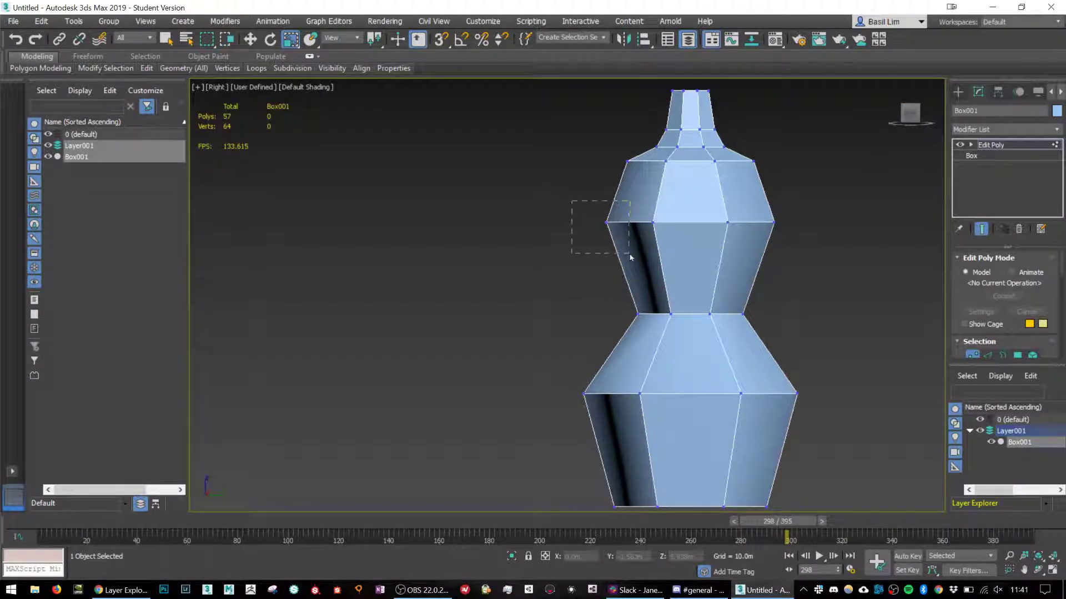
Widen the command panel to two columns, switch to edge editing, and clear the Layer Explorer away from beneath the modifier settings.
left_click_drag(631, 257, 876, 284)
key("w")
middle_click_drag(877, 318, 836, 318)
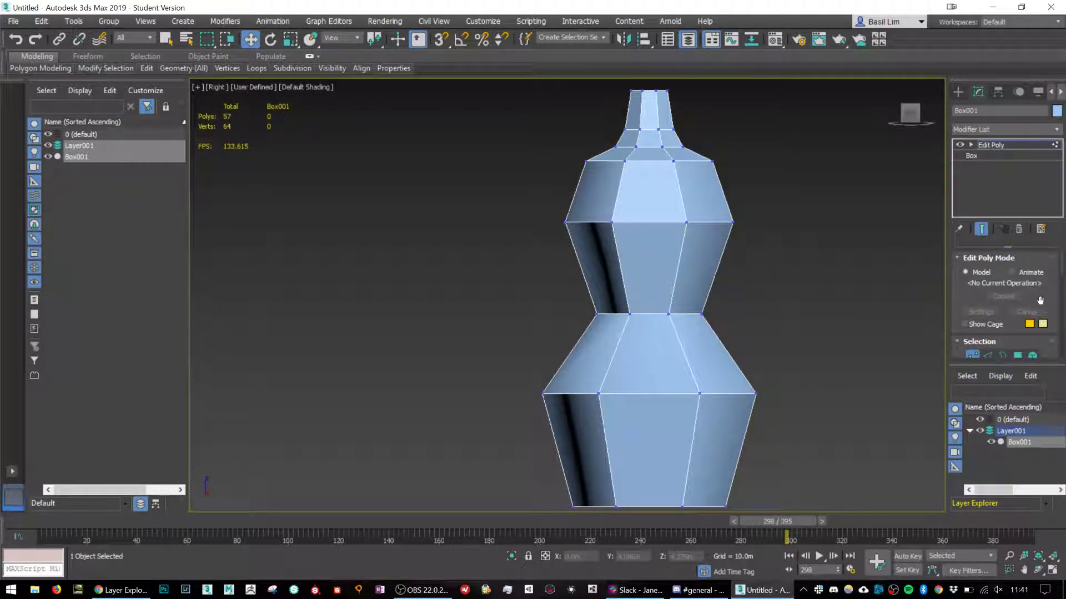
left_click_drag(946, 279, 819, 278)
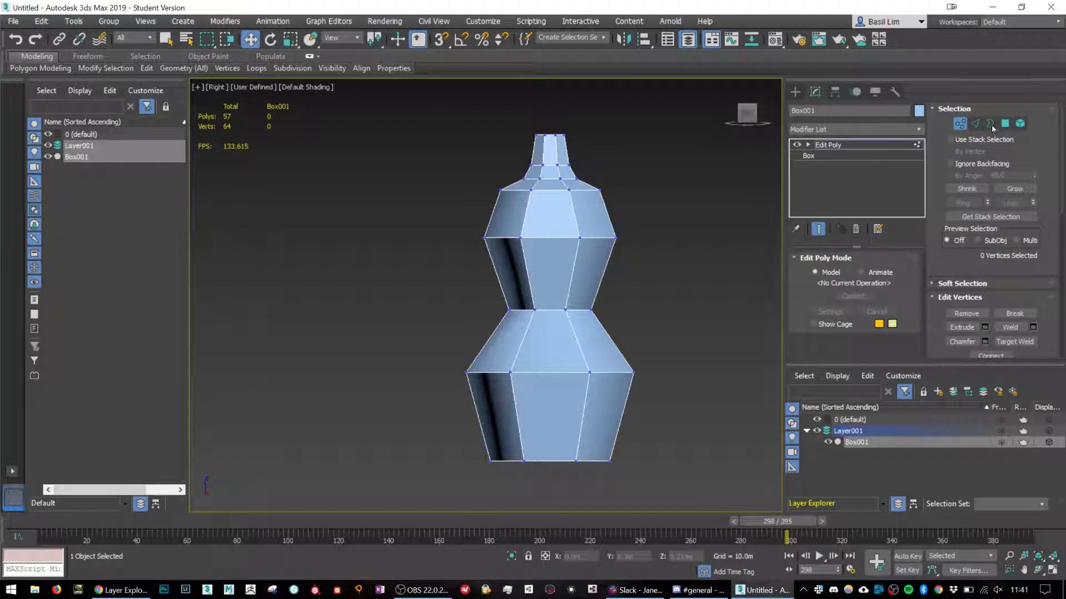
left_click(974, 123)
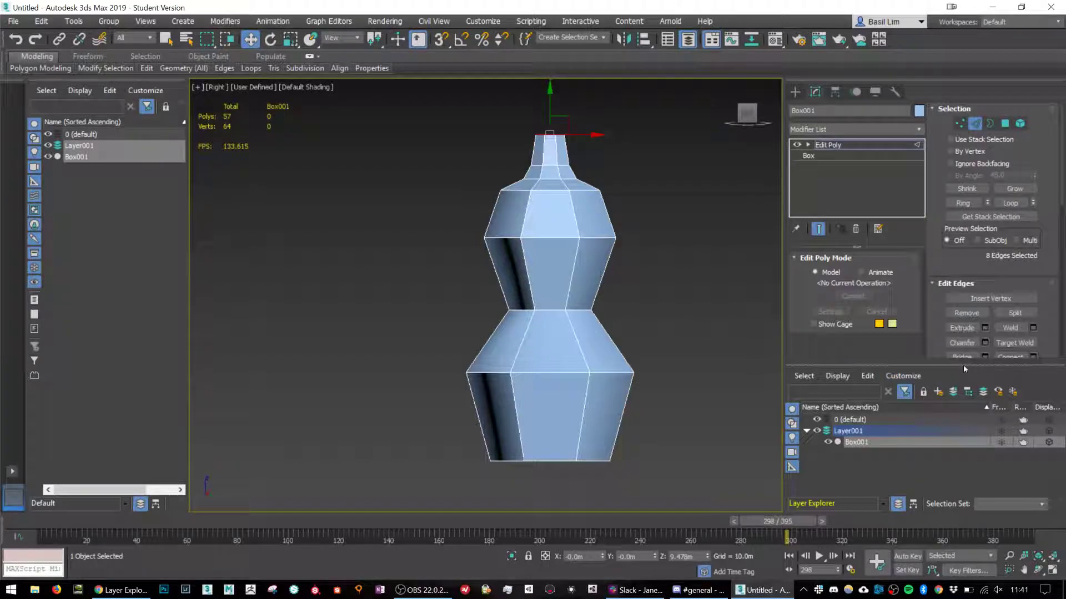
left_click_drag(964, 365, 523, 332)
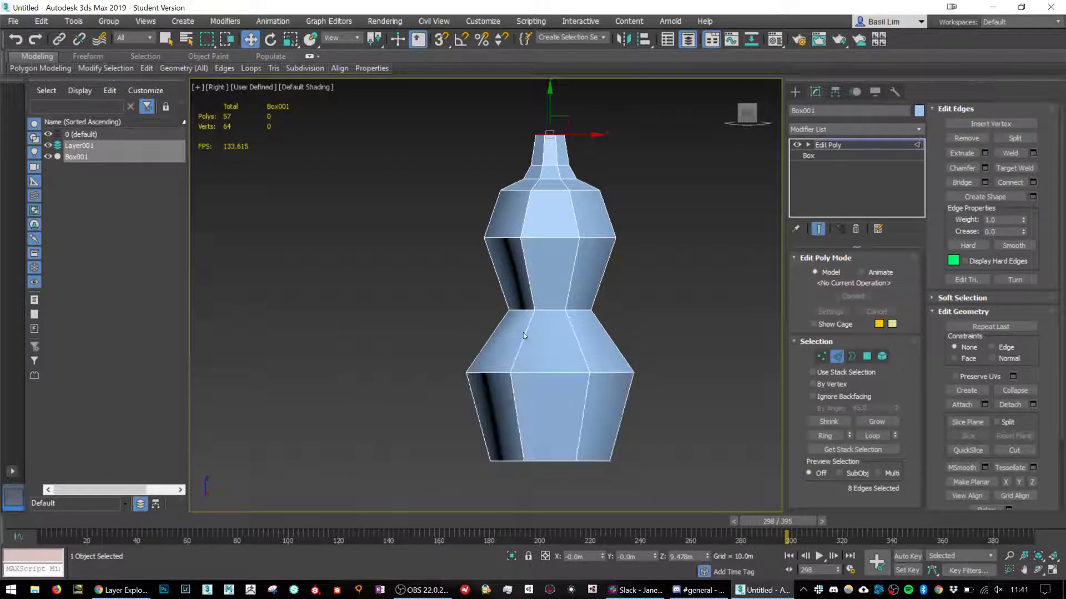
Select the eight edges between the chest and waist and connect them with a new edge loop.
left_click(612, 341)
scroll(541, 251, "up", 2)
left_click_drag(469, 271, 698, 254)
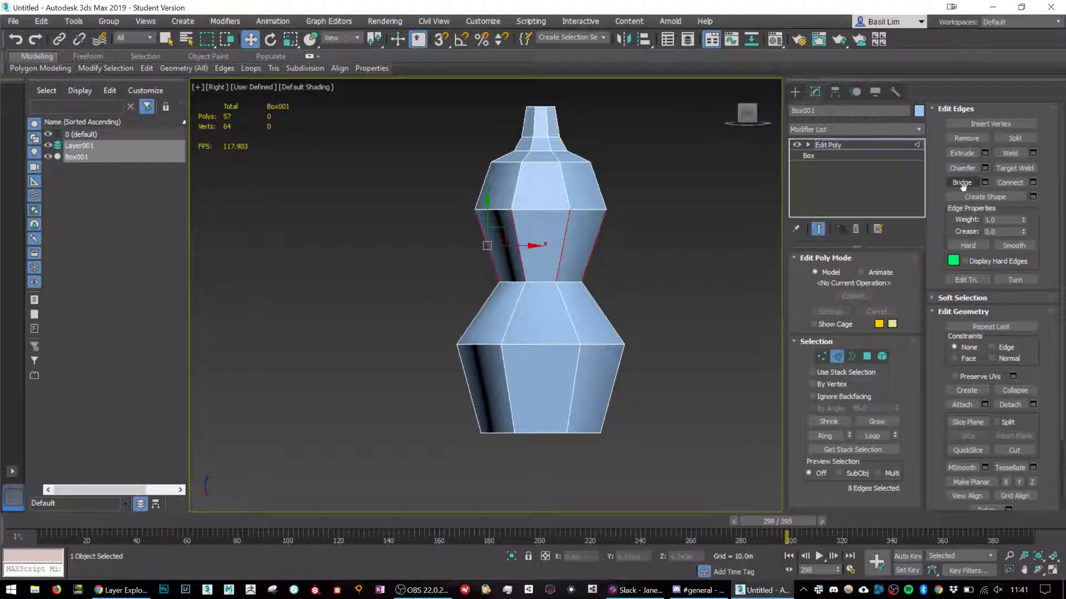
left_click(1010, 182)
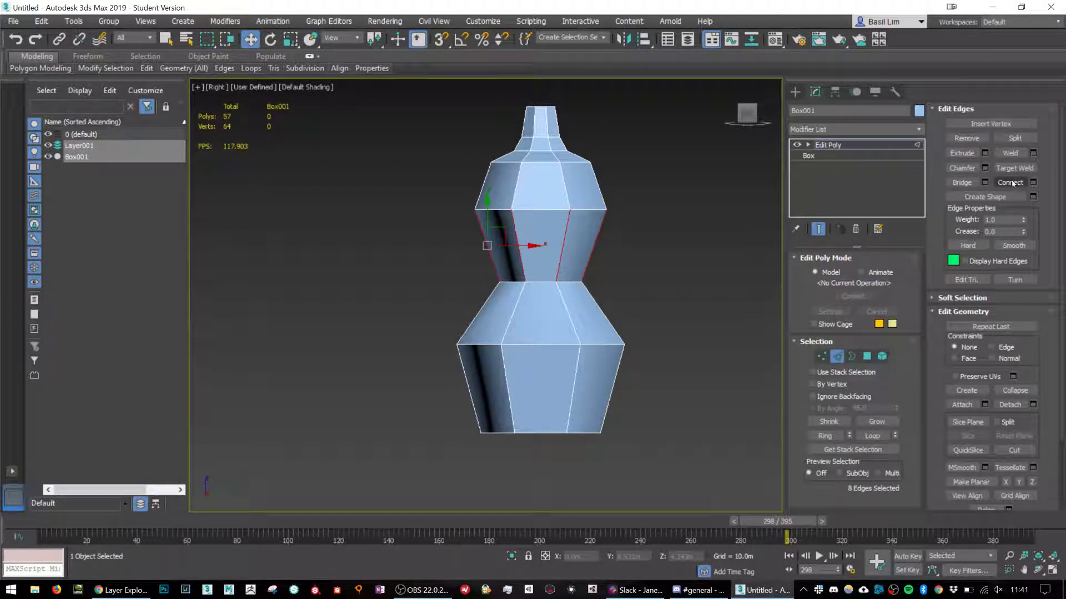
Move the chest ring's front vertices forward and slightly up, and pull its rear vertices inward in the side profile.
left_click(822, 356)
left_click_drag(458, 191, 585, 194)
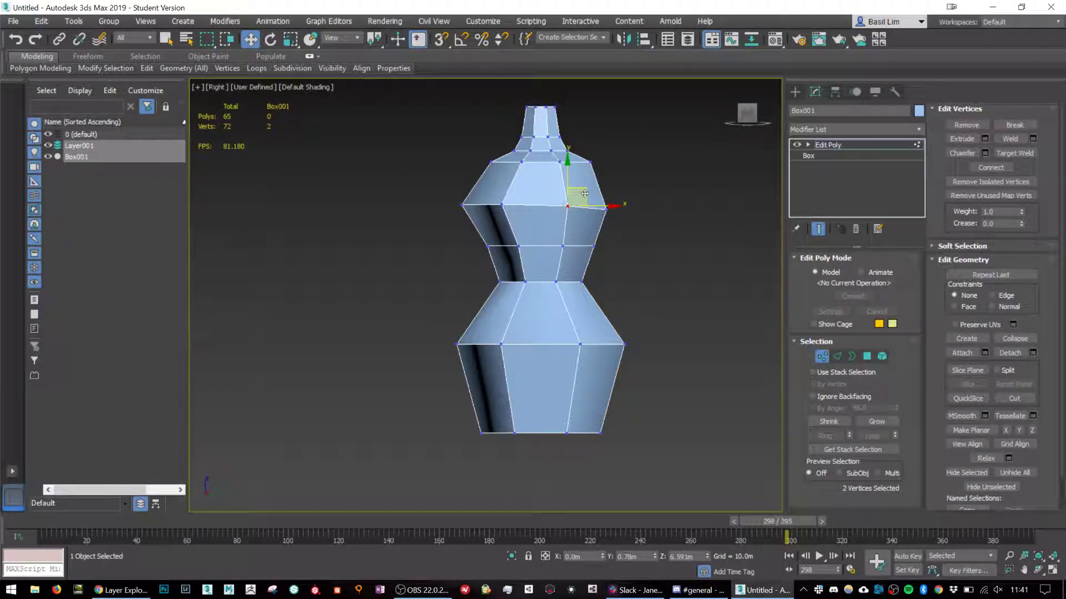
left_click_drag(589, 239, 587, 236)
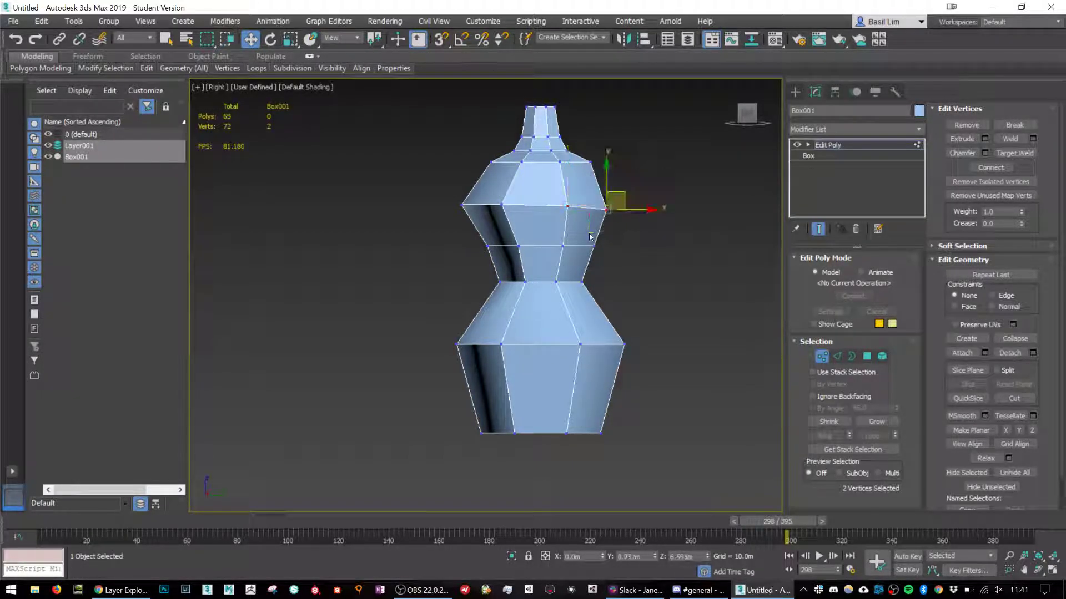
left_click_drag(628, 196, 611, 194)
Select the four rear vertices of the new loop below the chest and move them inward to hollow the lower back.
left_click_drag(571, 265, 572, 264)
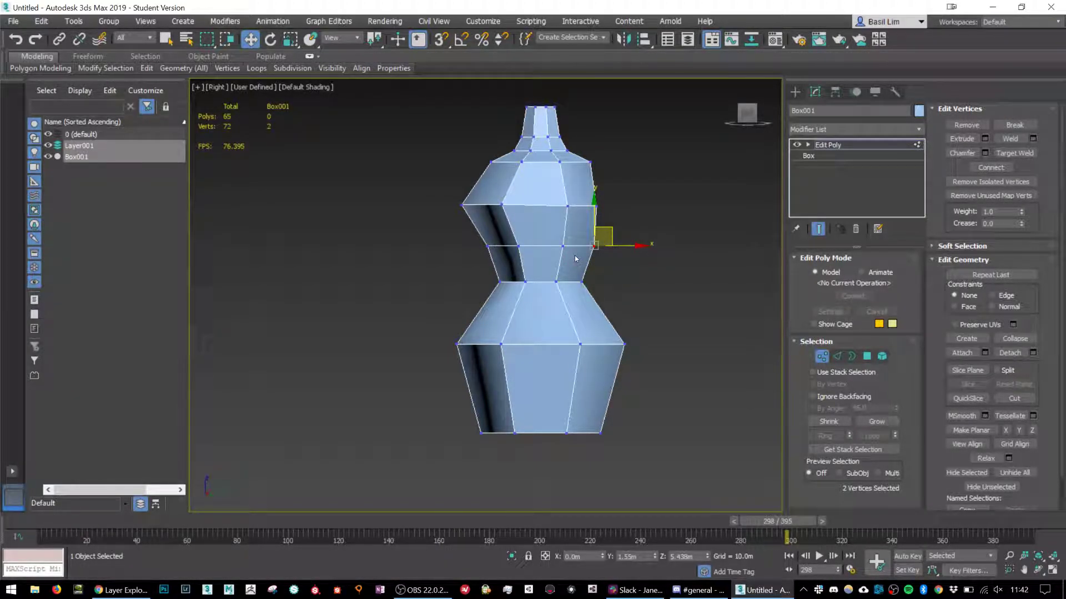
left_click_drag(642, 232, 553, 258)
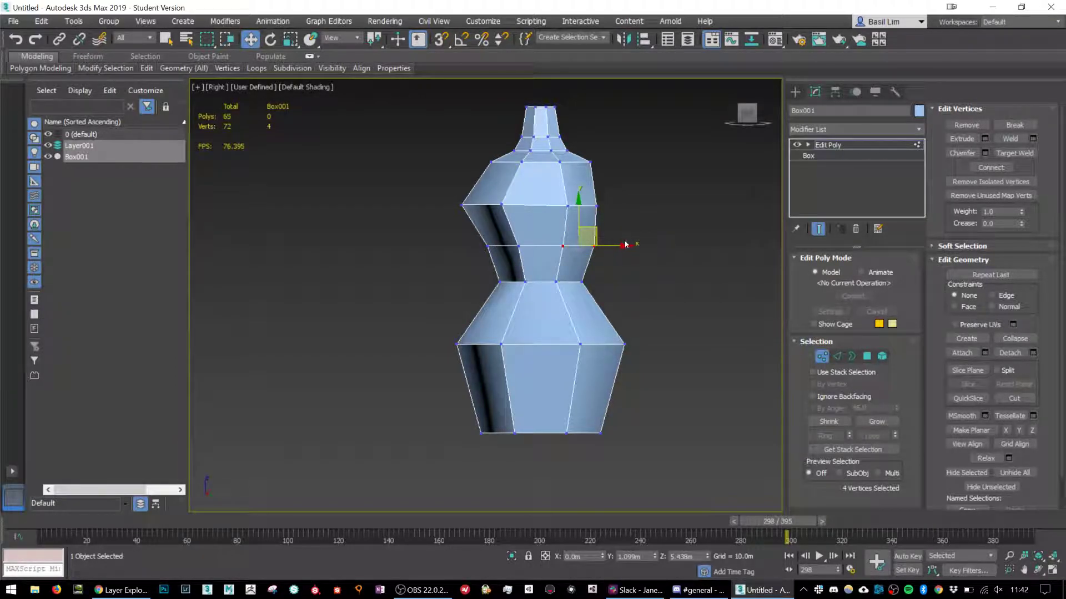
left_click_drag(620, 247, 610, 248)
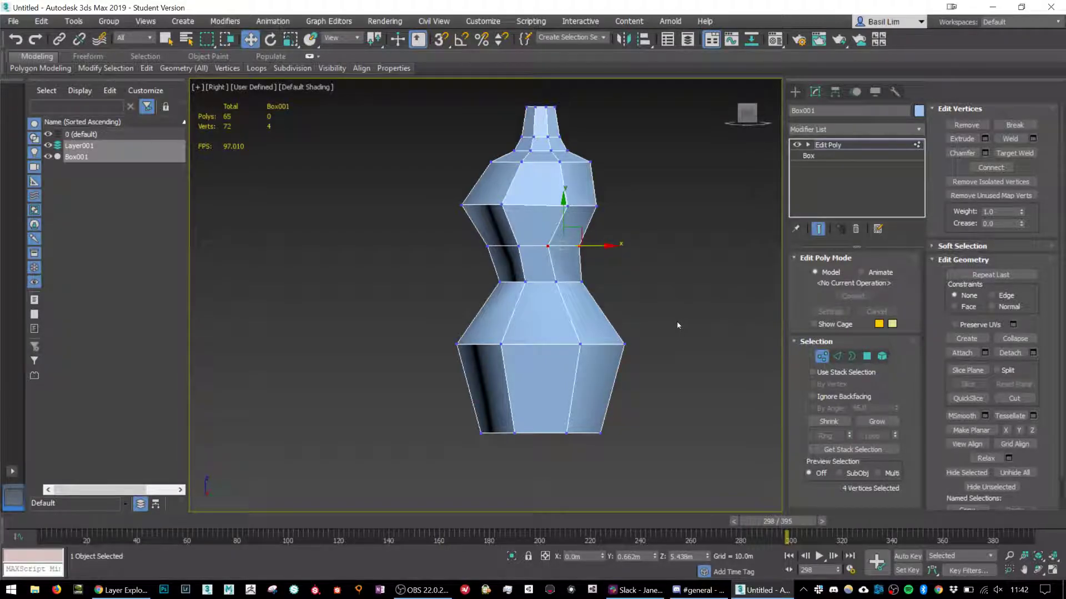
Connect the eight edges between the waist and hips with a new edge loop and return to vertex editing.
left_click(836, 356)
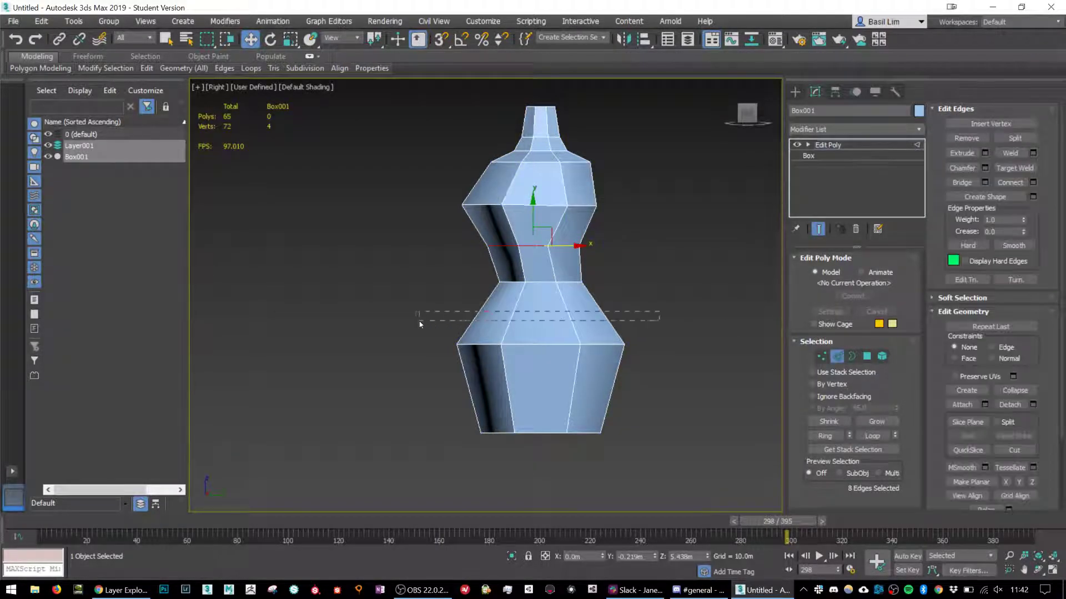
left_click(1009, 182)
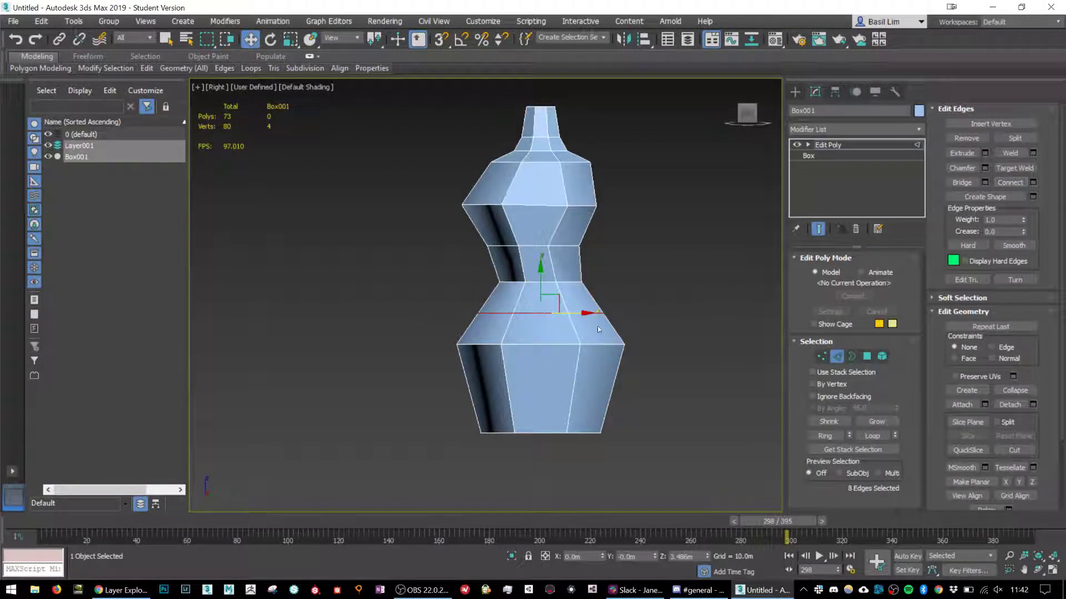
left_click(632, 317)
left_click(821, 356)
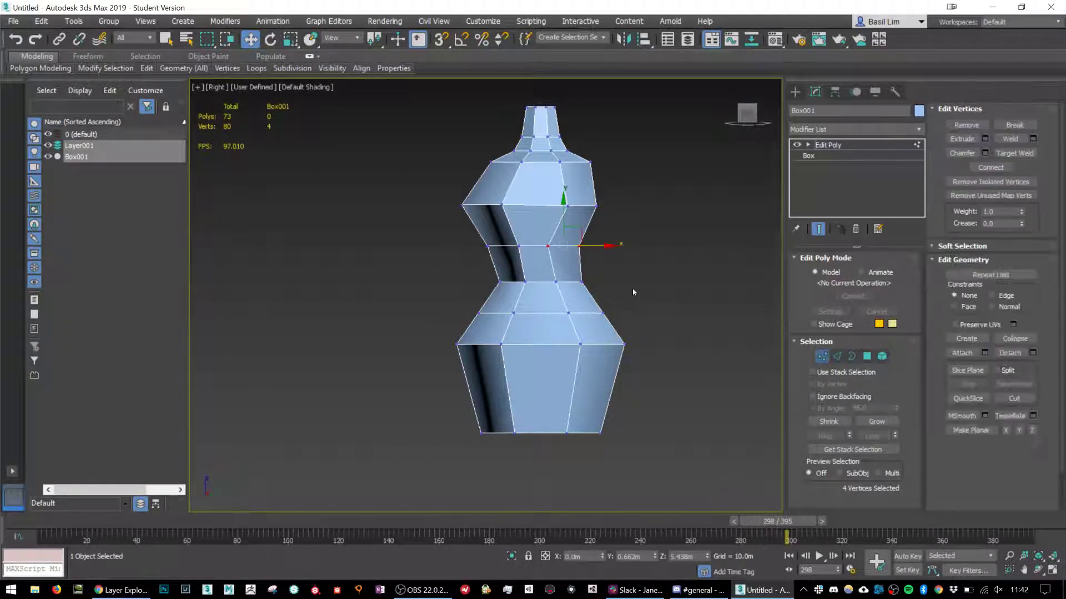
Reposition the rear and side vertices of the two hip rings, lowering them slightly to round the buttocks in the side profile.
mouse_move(632, 287)
left_mouse_down()
mouse_move(588, 326)
mouse_move(620, 293)
left_mouse_up()
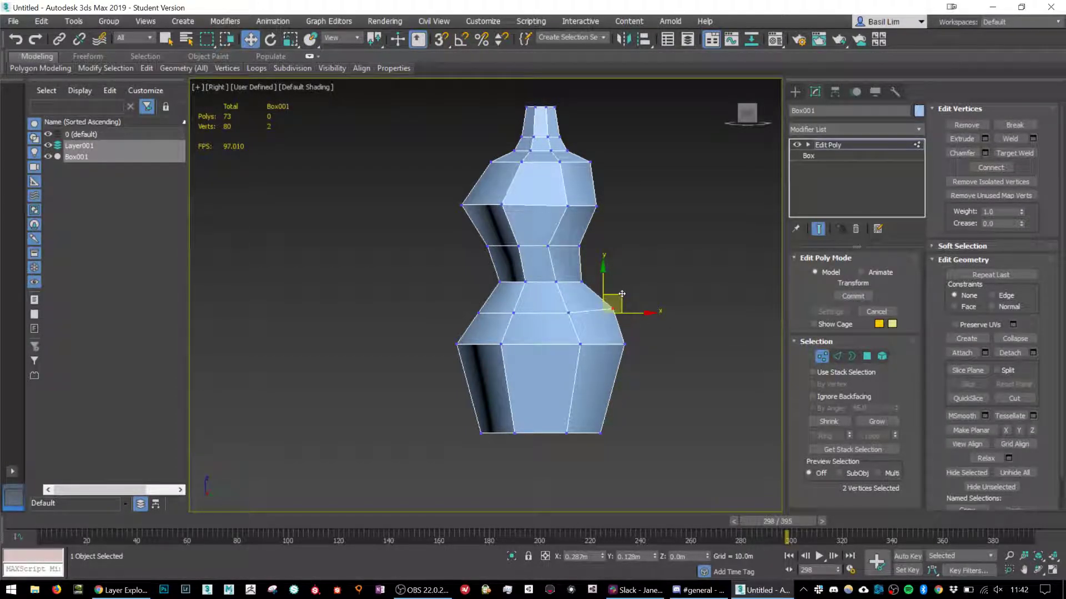
left_click_drag(658, 334, 629, 343)
left_click_drag(661, 290, 628, 301)
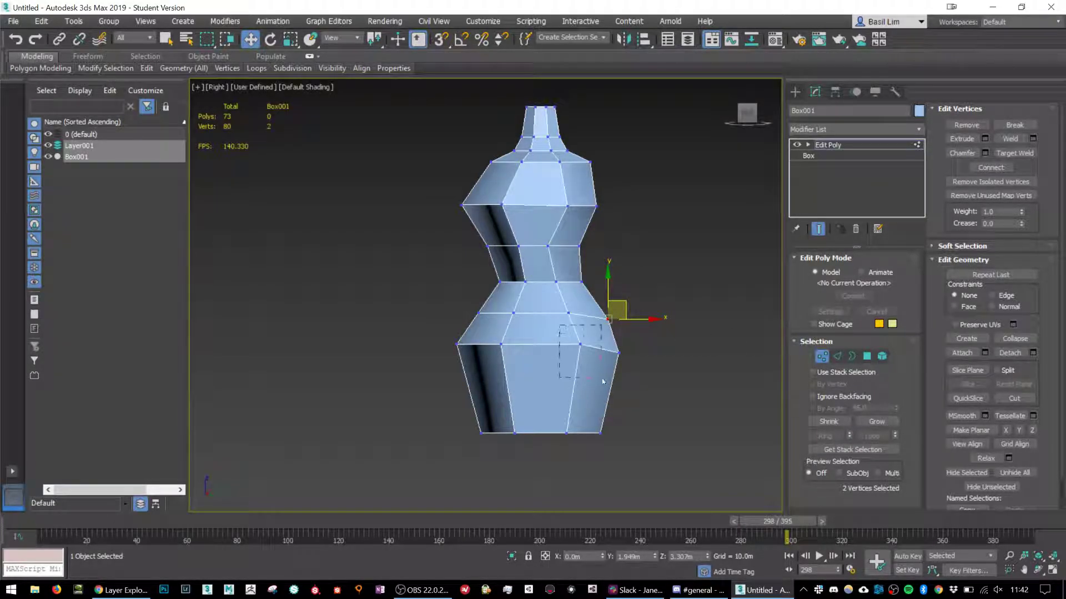
left_click_drag(602, 381, 603, 382)
left_click_drag(592, 333, 582, 298)
left_click_drag(494, 337, 523, 331)
Select the eight vertical edges below the widest hip ring and connect them with a new edge loop.
left_click(839, 357)
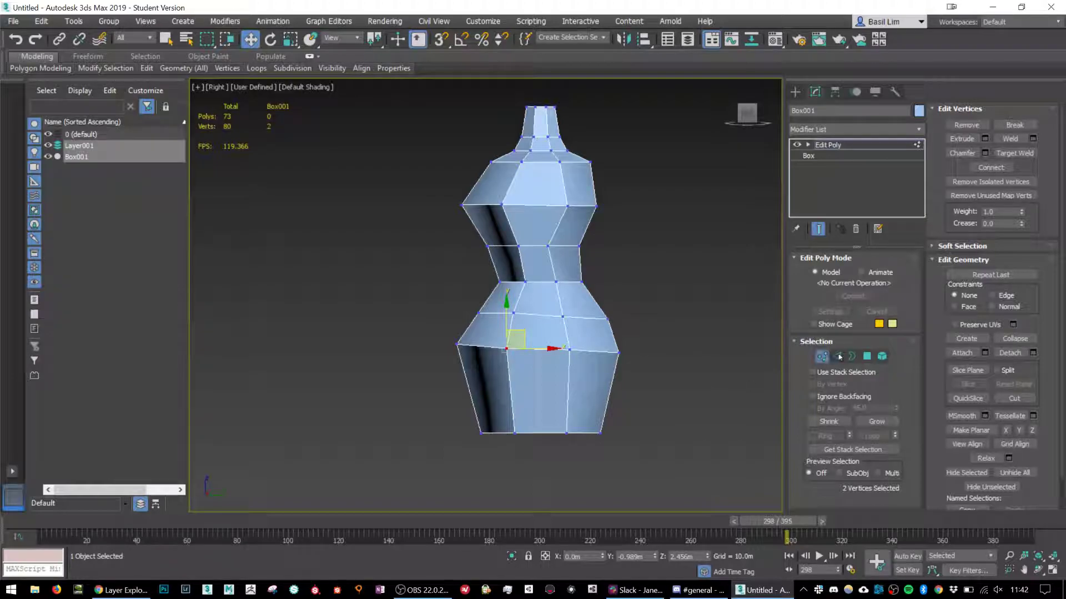
left_click(838, 356)
left_click_drag(430, 389, 678, 402)
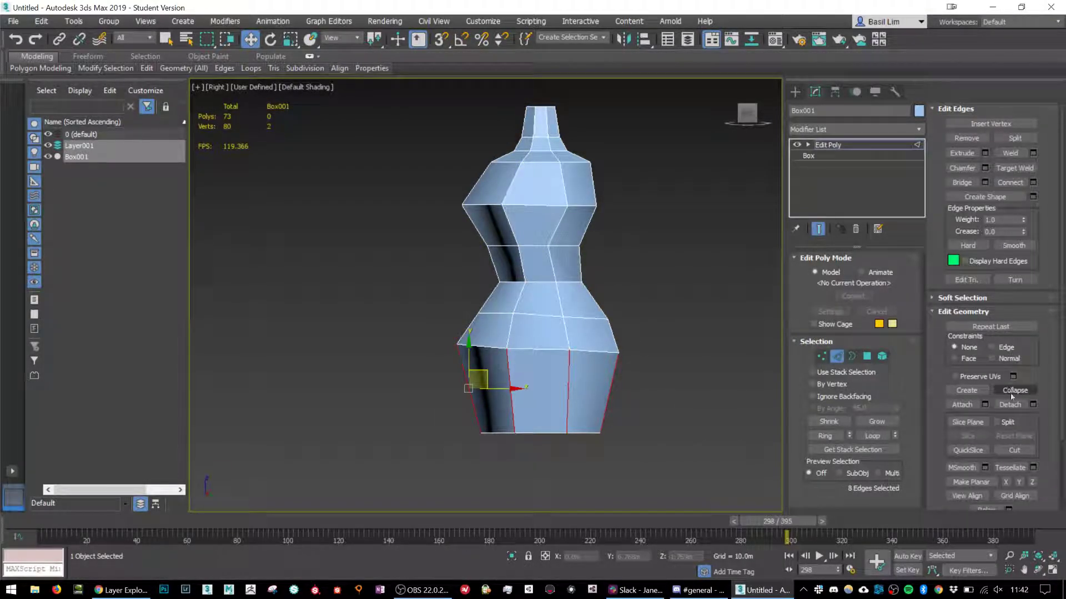
left_click(1010, 182)
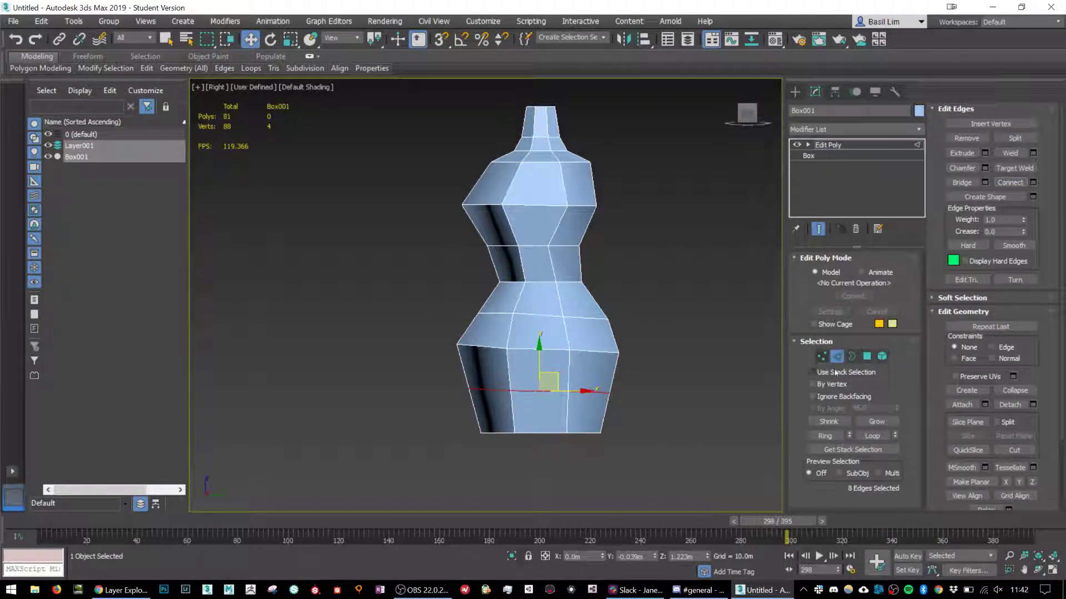
Move the widest hip ring's front vertices down and inward, and nudge its rear vertices slightly down.
left_click(822, 357)
left_click_drag(452, 338, 484, 373)
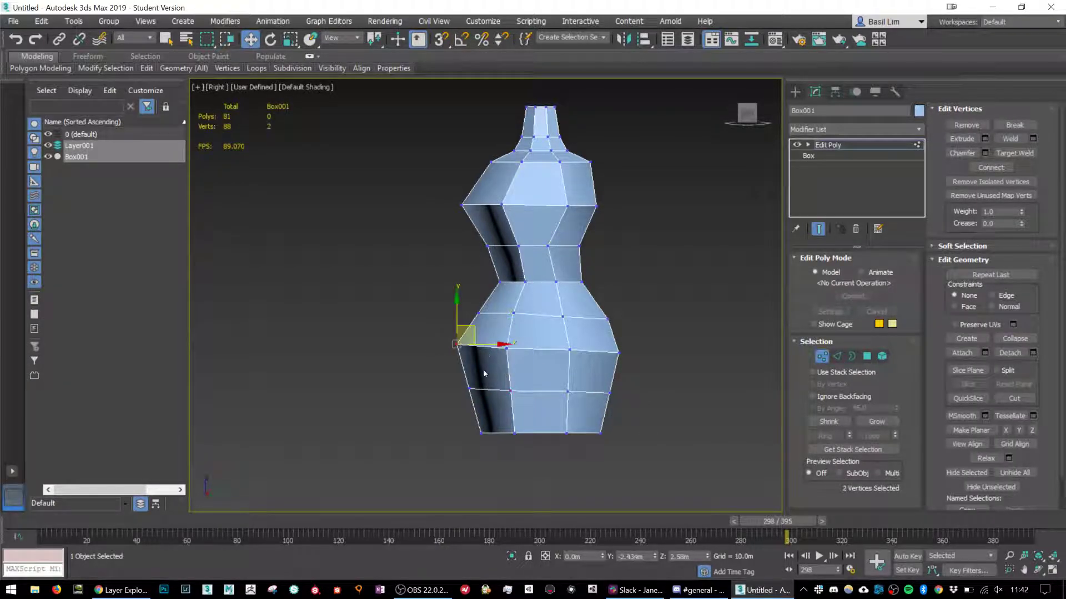
left_click_drag(476, 335, 482, 343)
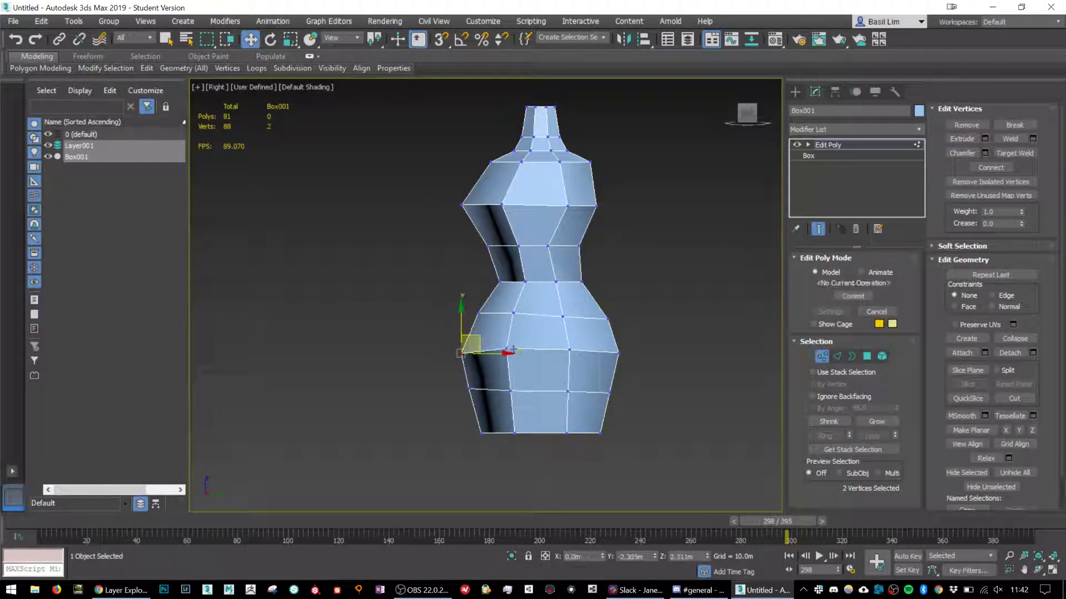
left_click_drag(604, 341, 653, 379)
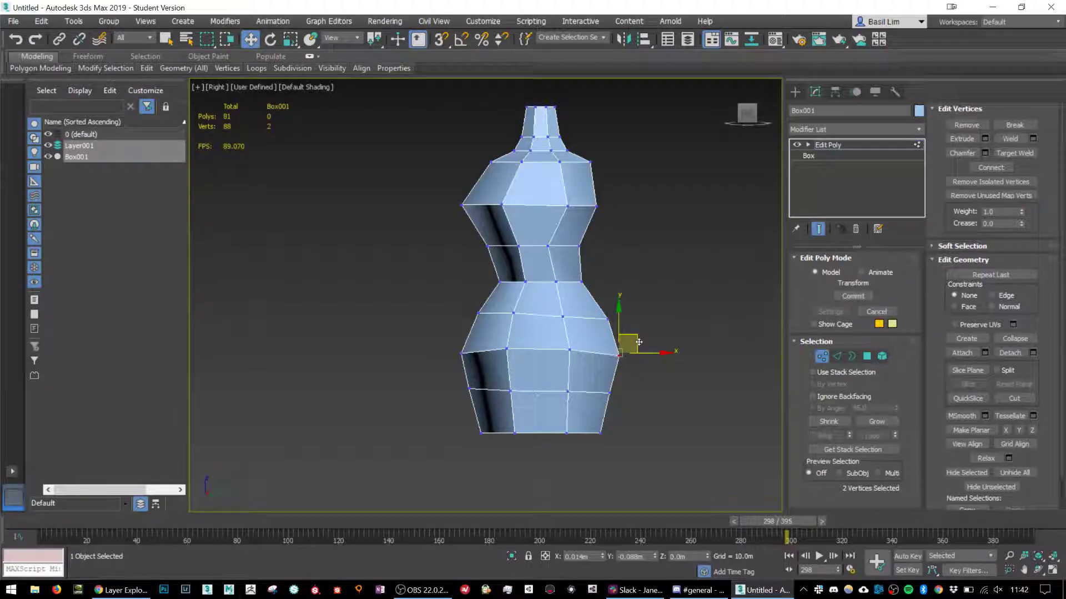
Select the eight vertices of the bottom ring and scale them inward to narrow the base in the side profile.
left_click_drag(463, 417, 679, 462)
key("r")
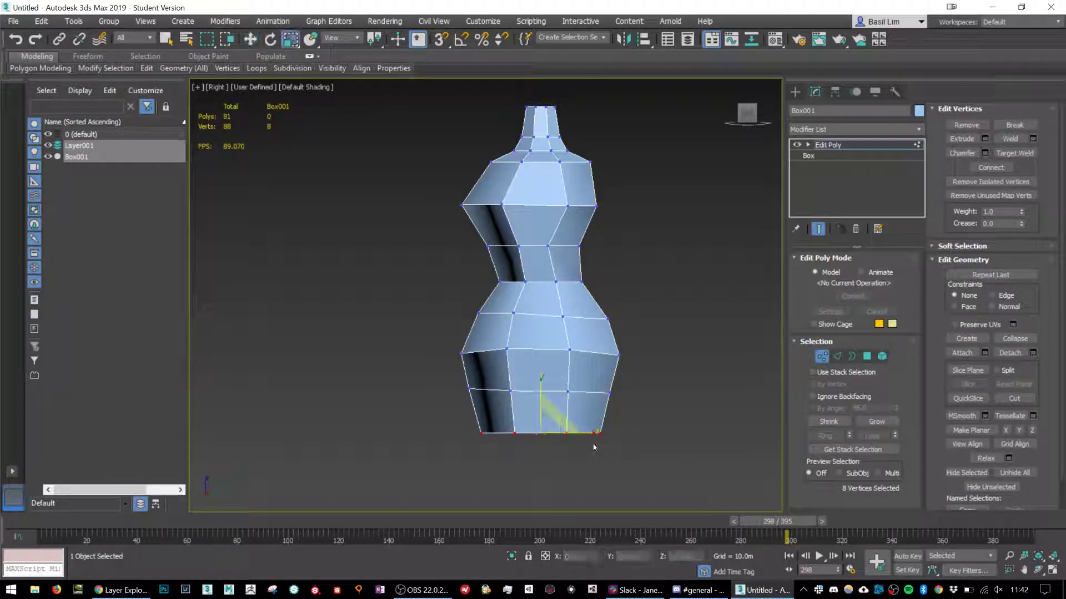
middle_click_drag(592, 445, 565, 397, "alt")
left_click_drag(523, 425, 522, 437)
middle_click_drag(602, 311, 717, 189, "alt")
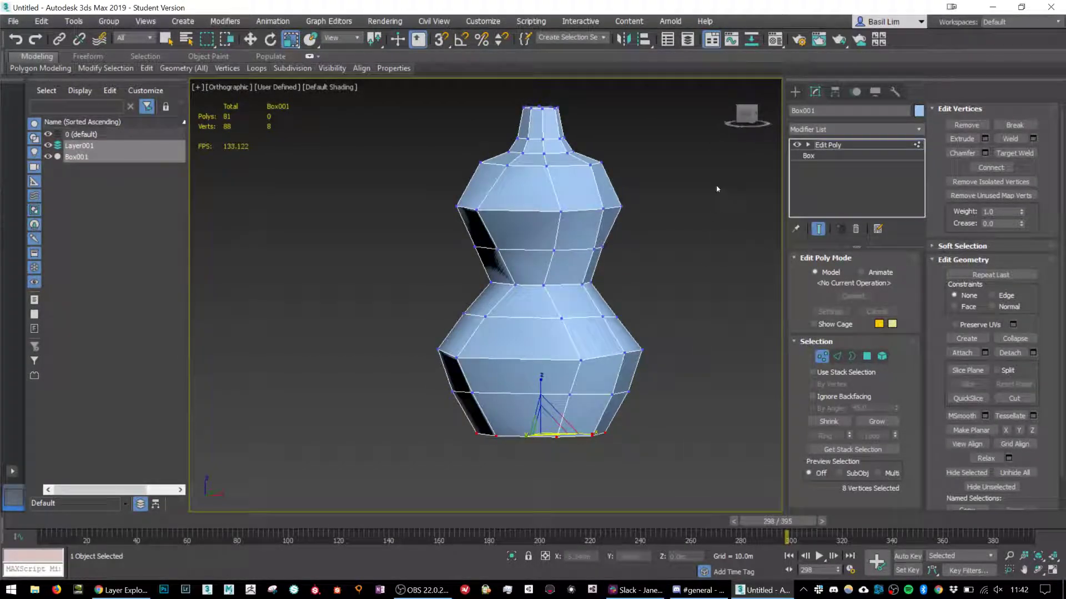
left_click(745, 114)
scroll(371, 302, "down", 3)
scroll(511, 278, "down", 2)
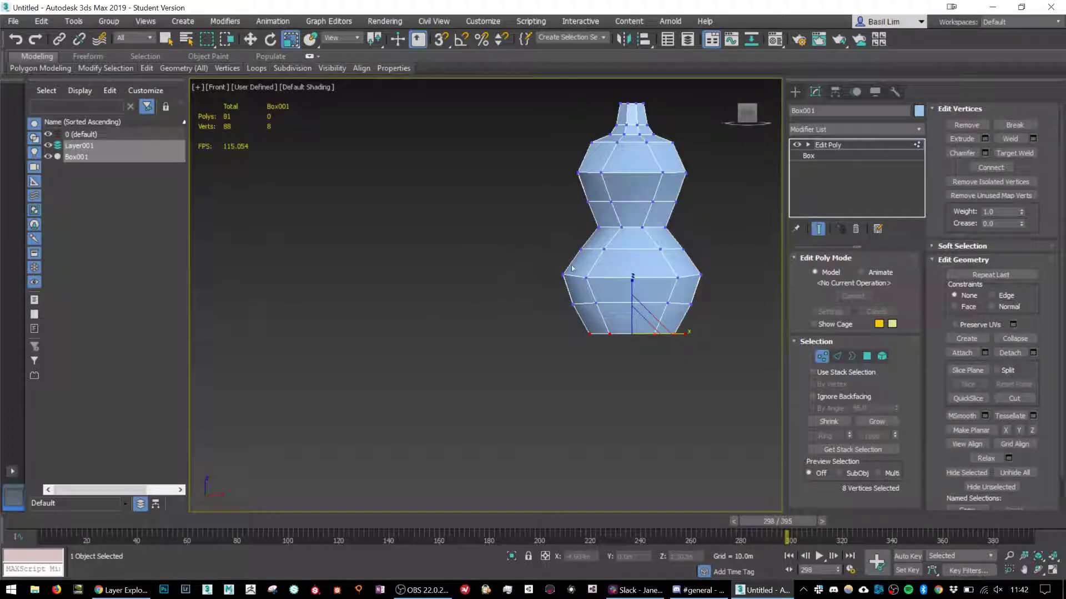
middle_click_drag(613, 281, 640, 264)
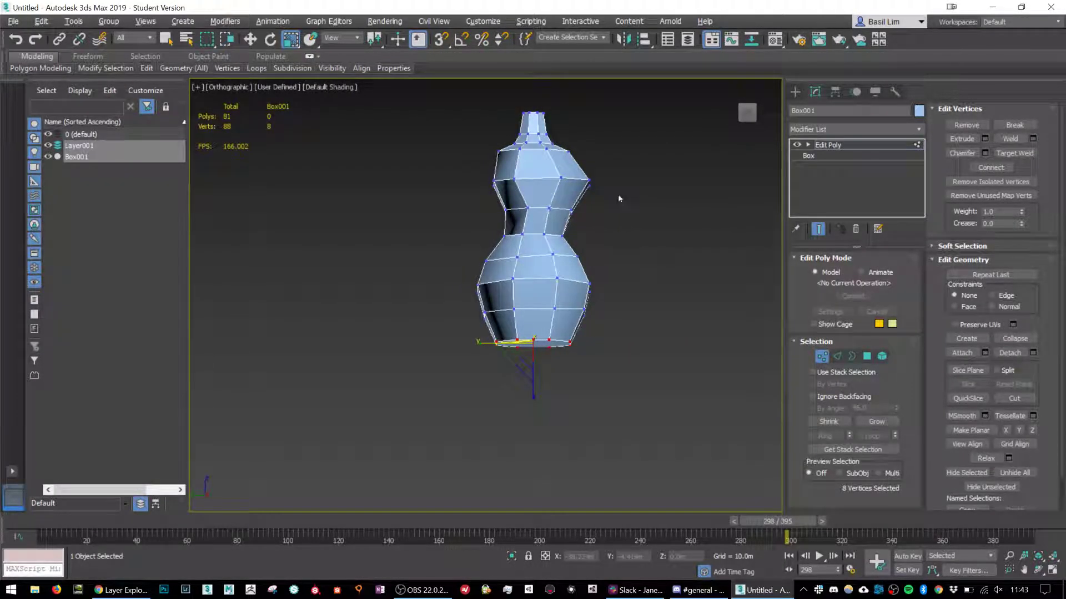
Pull the chest ring's front vertices slightly inward in the left view and nudge the waist ring's four side vertices forward.
left_click(749, 113)
left_click_drag(583, 190, 597, 166)
key("w")
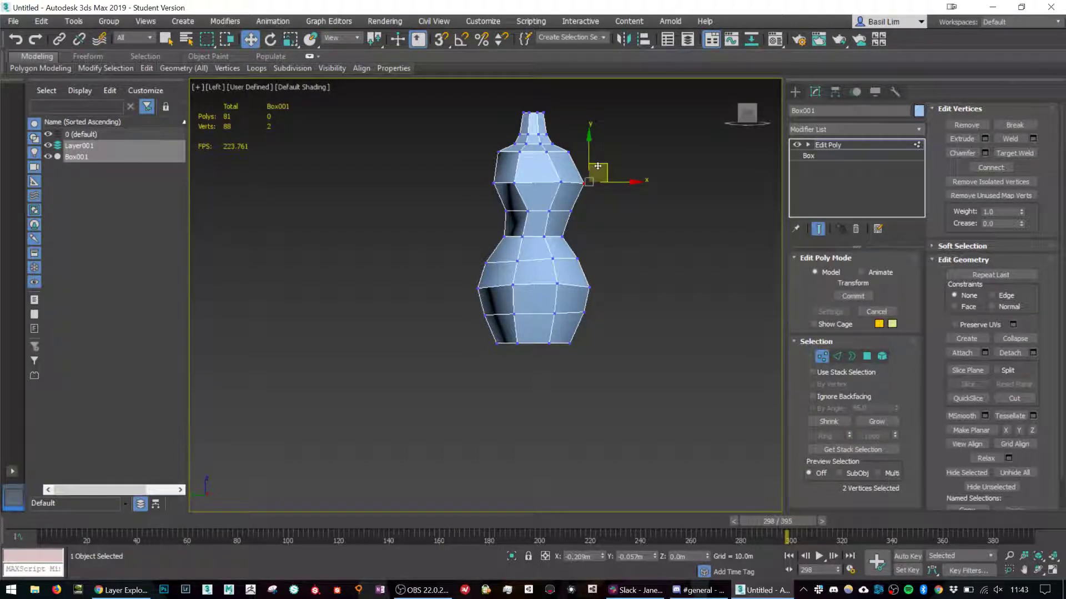
scroll(487, 218, "up", 3)
left_click_drag(498, 194, 541, 262)
left_click_drag(538, 212, 601, 245)
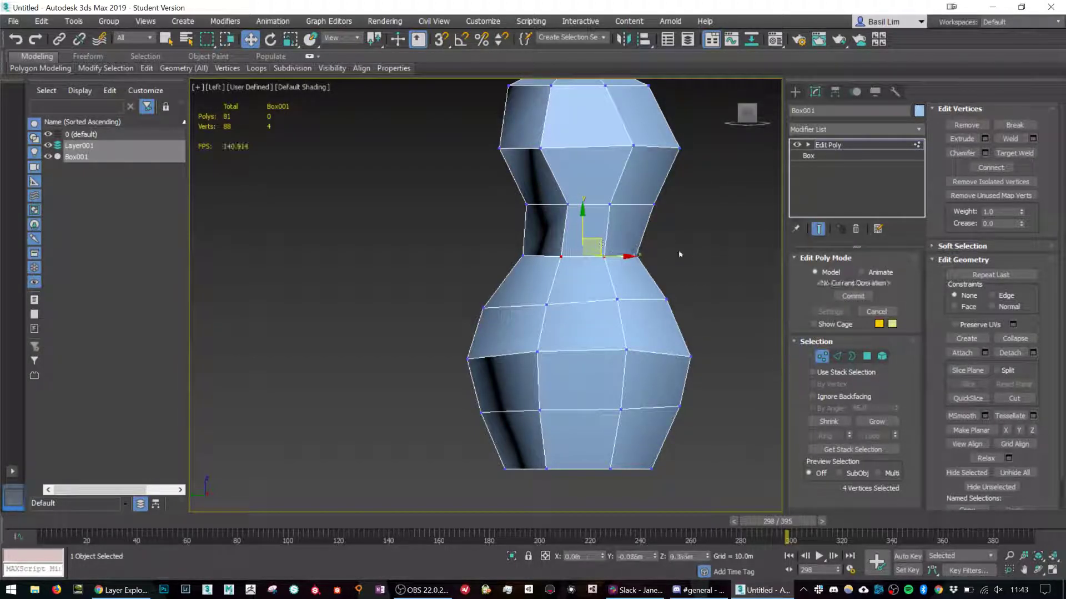
Pull the front vertices of the hip rings inward to flatten the lower belly in the side profile.
left_click(678, 250)
left_click_drag(689, 263, 674, 388)
scroll(694, 306, "down", 3)
middle_click_drag(694, 305, 644, 304)
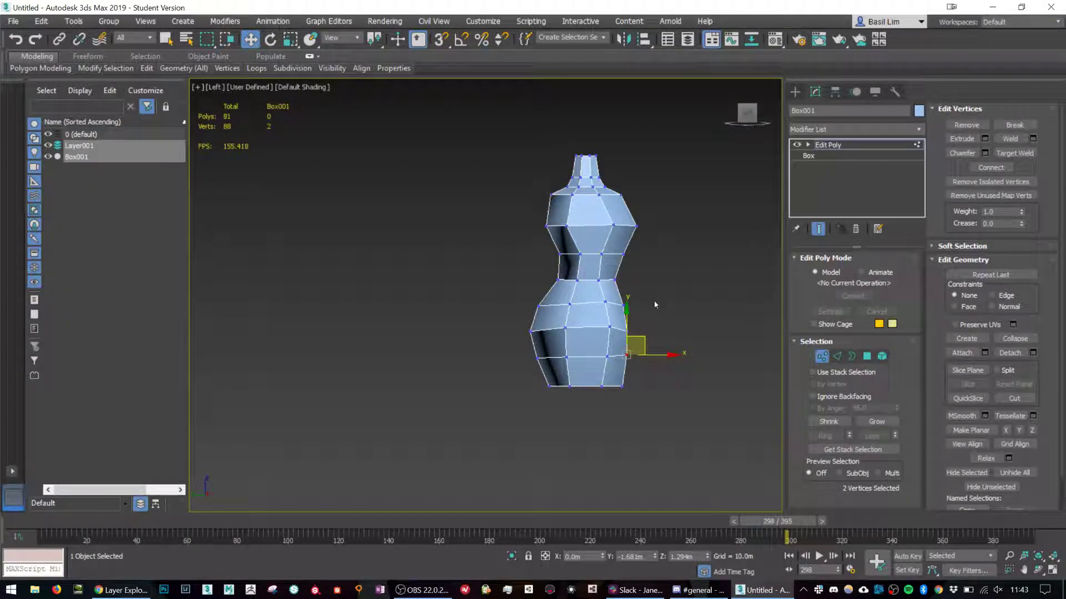
In the front view, scale the widest hip ring's four outermost vertices inward across the width and move them slightly down.
middle_click_drag(642, 297, 519, 288, "alt")
left_click(750, 111)
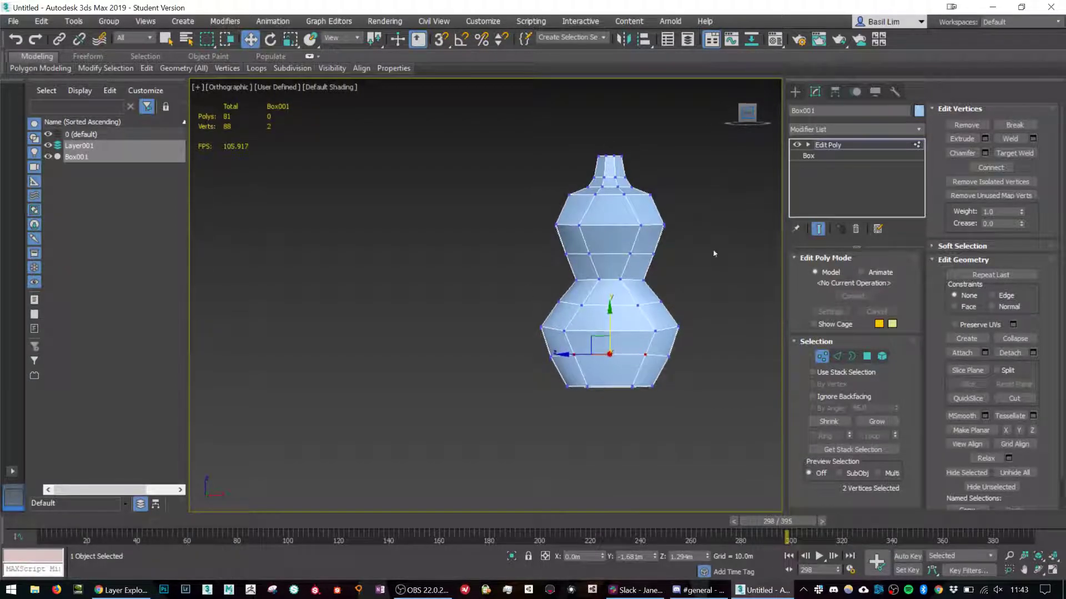
scroll(656, 271, "up", 5)
left_click_drag(649, 271, 604, 331)
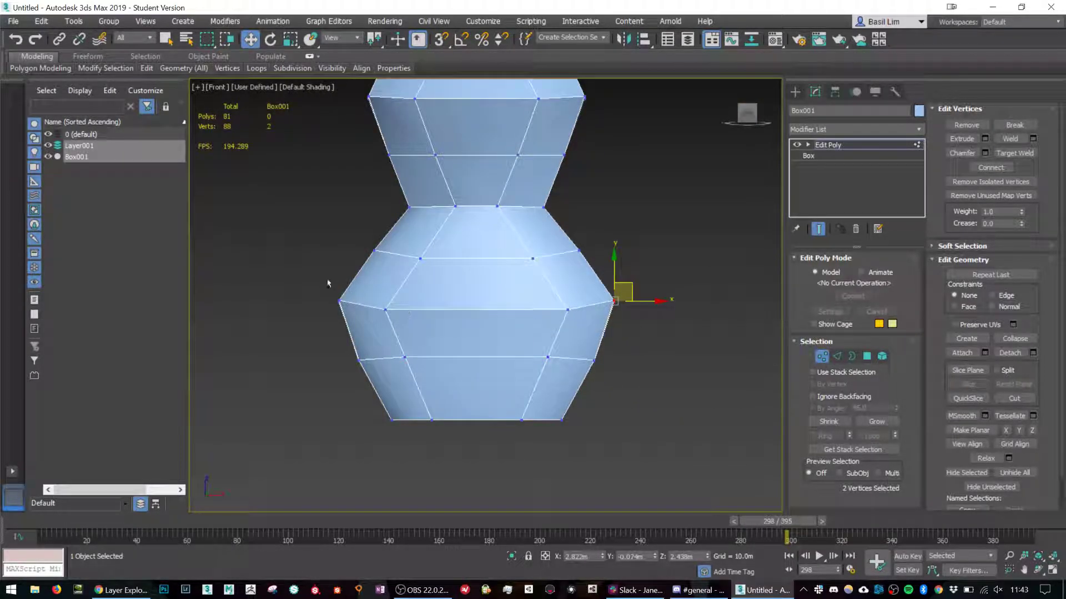
left_click_drag(325, 281, 362, 328, "ctrl")
key("r")
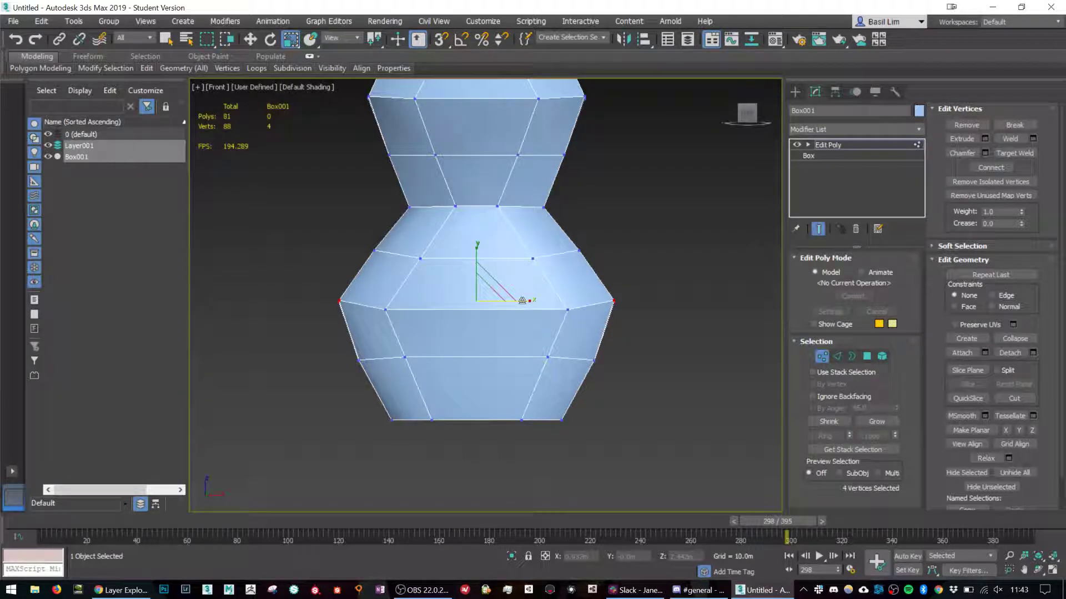
left_click_drag(525, 301, 486, 301)
key("w")
Scale the widest hip ring's four inner vertices closer together across the width.
left_click_drag(376, 295, 585, 345)
key("r")
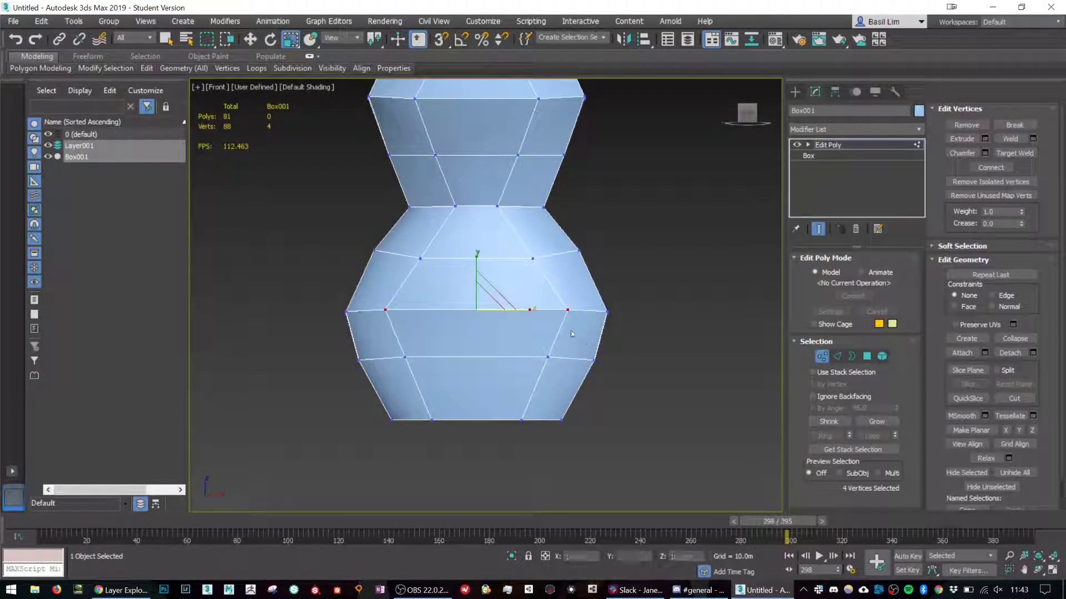
left_click_drag(524, 309, 581, 302)
scroll(581, 302, "down", 3)
scroll(581, 301, "down", 2)
Select the chest ring's four inner vertices and scale them to about 82% across the width.
left_click(594, 272)
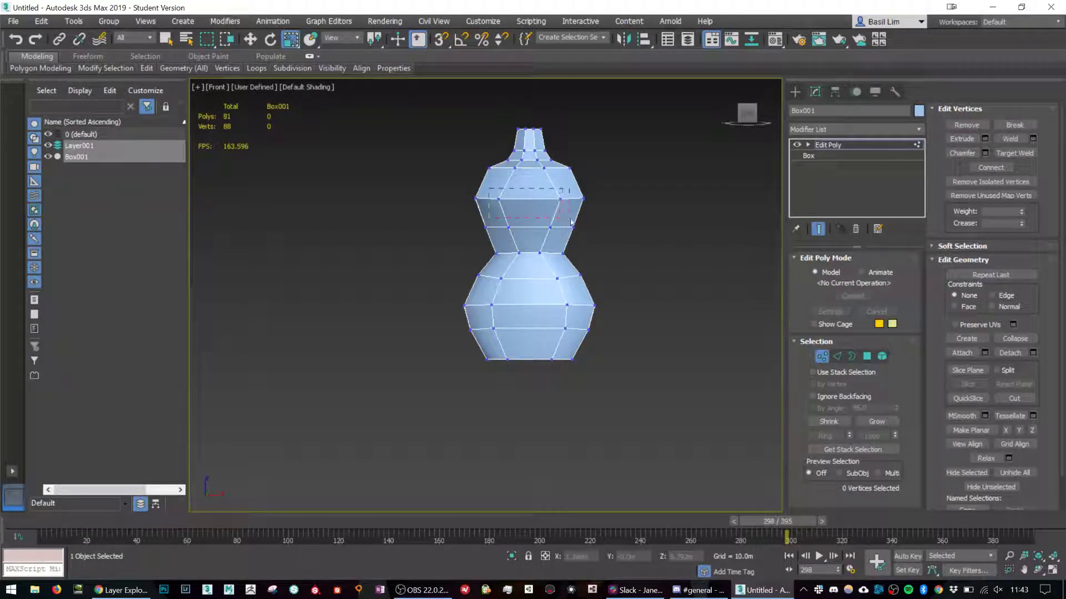
mouse_move(572, 222)
left_mouse_down()
mouse_move(609, 201)
mouse_move(569, 202)
left_mouse_up()
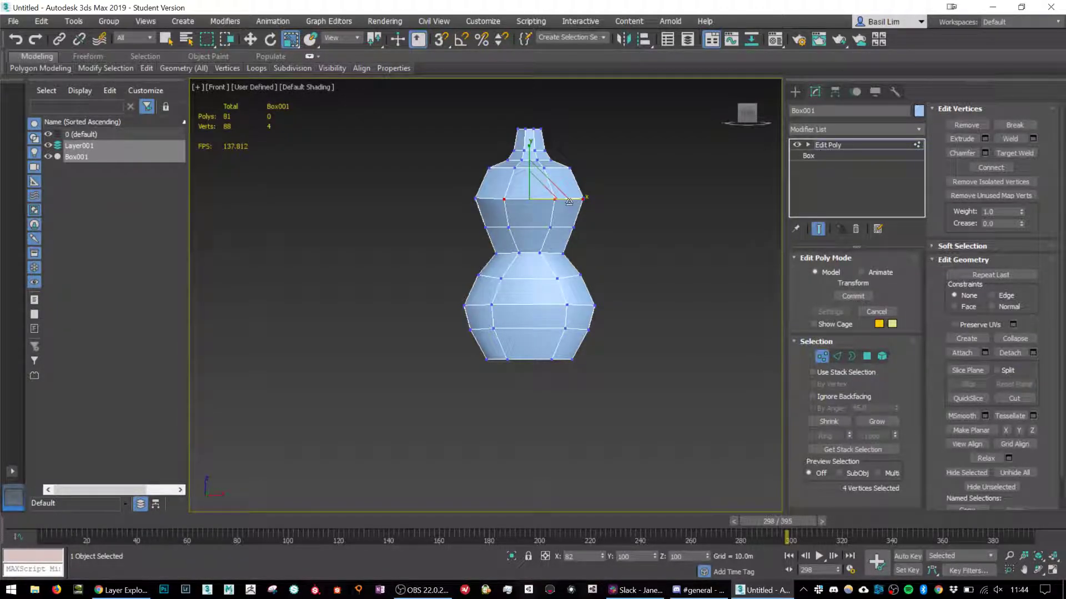
middle_click_drag(556, 232, 579, 304, "alt")
left_click(592, 202)
scroll(569, 228, "up", 2)
scroll(588, 315, "down", 3)
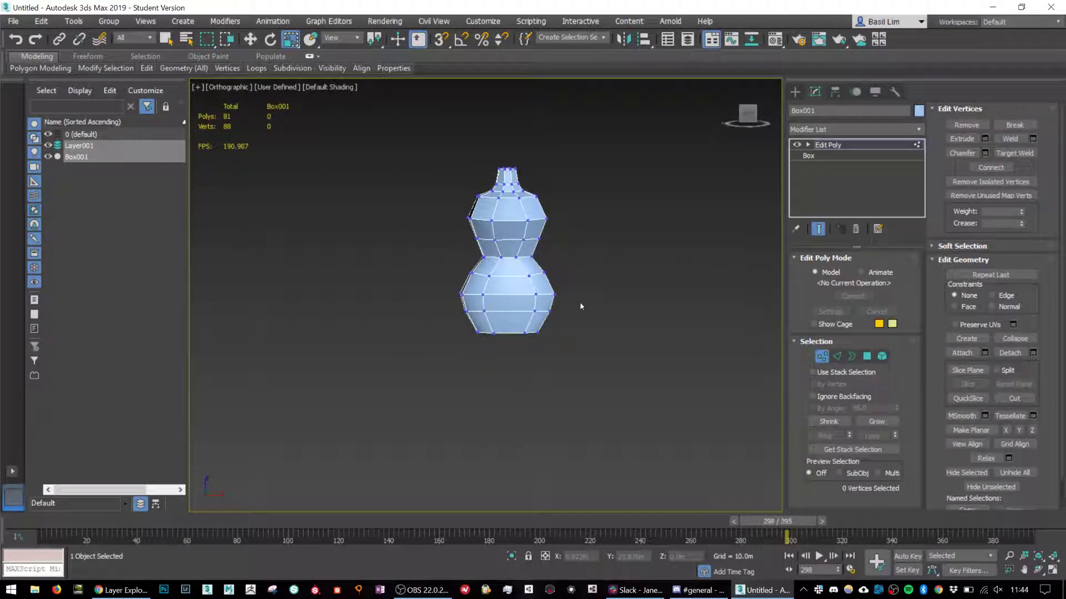
Save the scene on the Desktop as ElleWoodsLegallyBlonde.
key("ctrl+s")
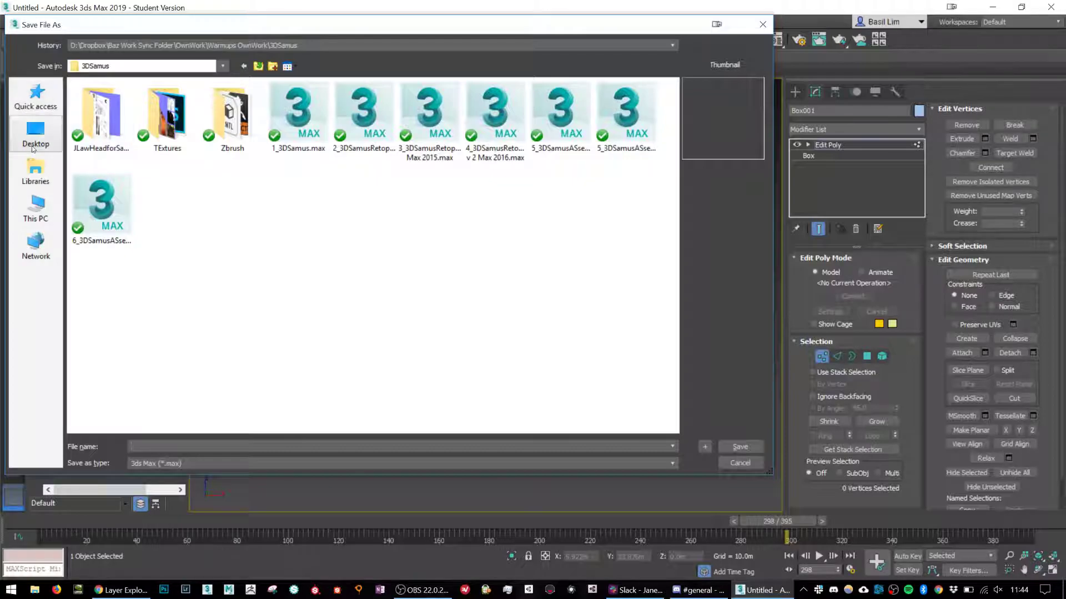
left_click(36, 134)
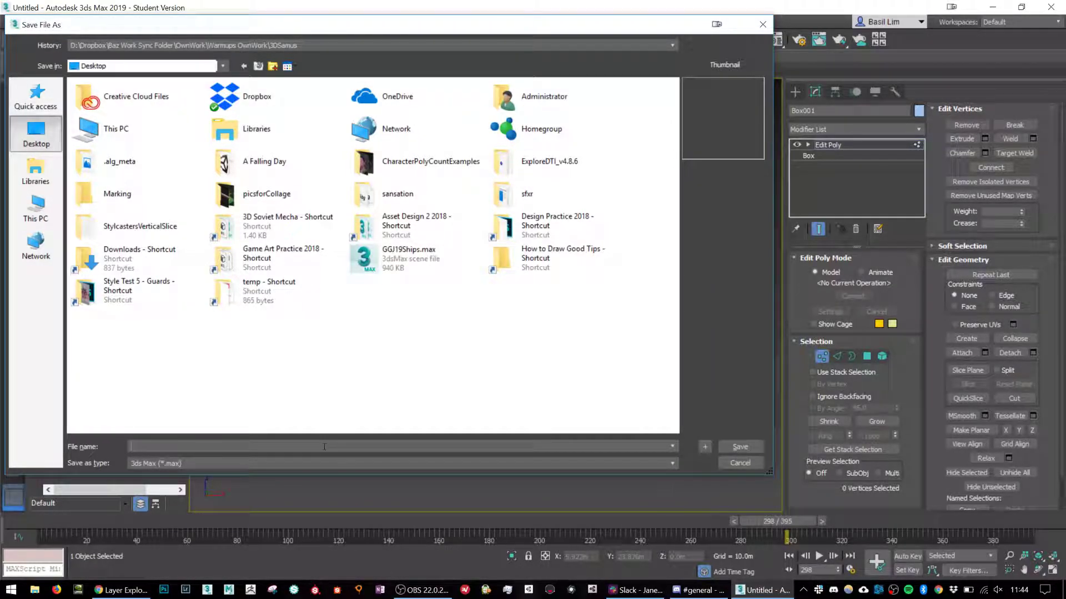
type("E")
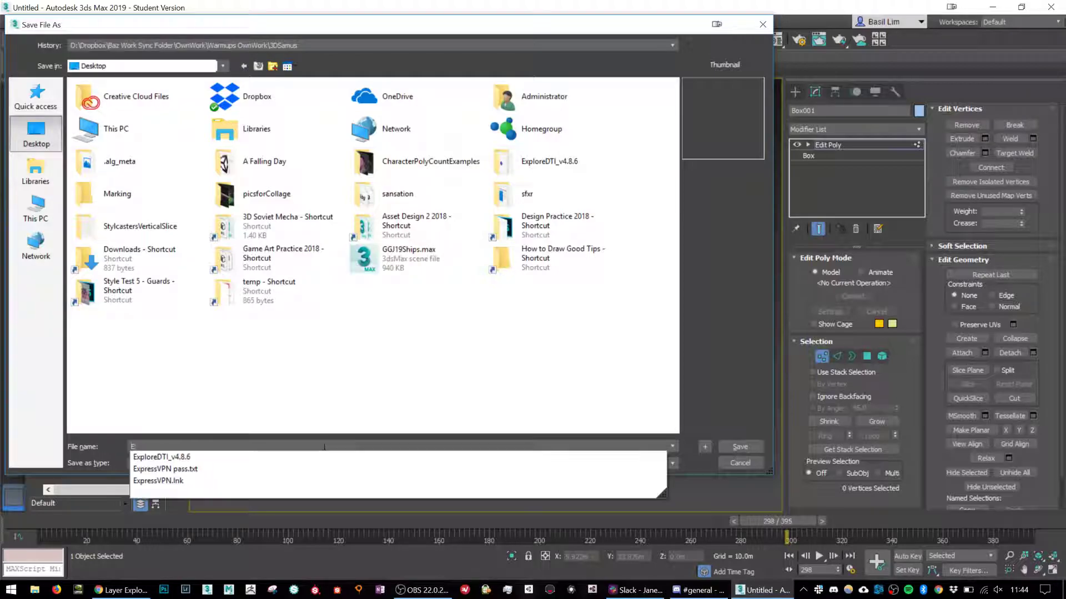
type("lle")
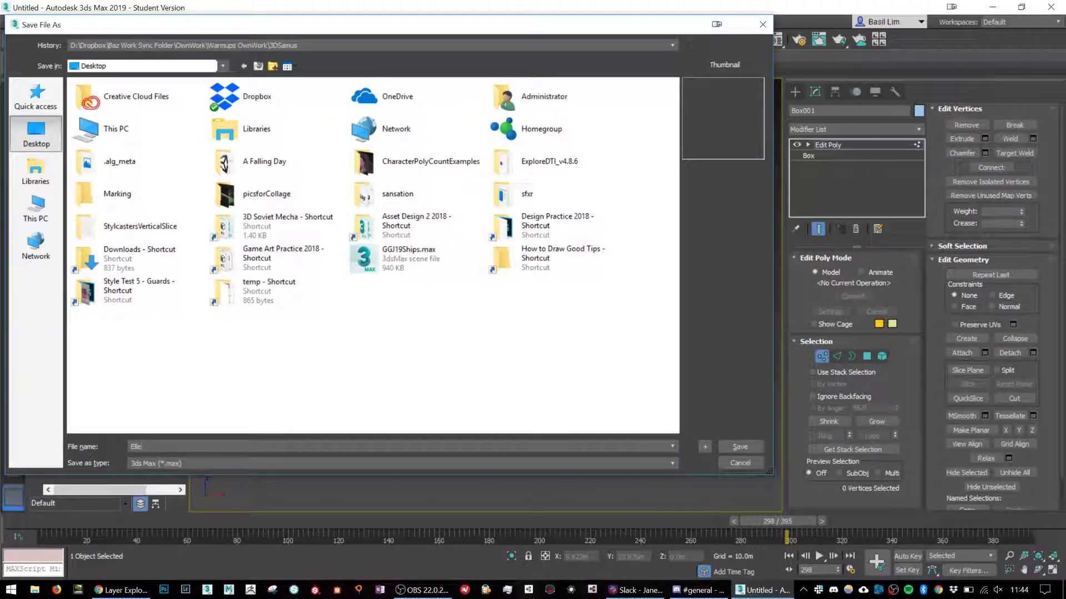
type("WoodsLeg")
type("allyBlonde")
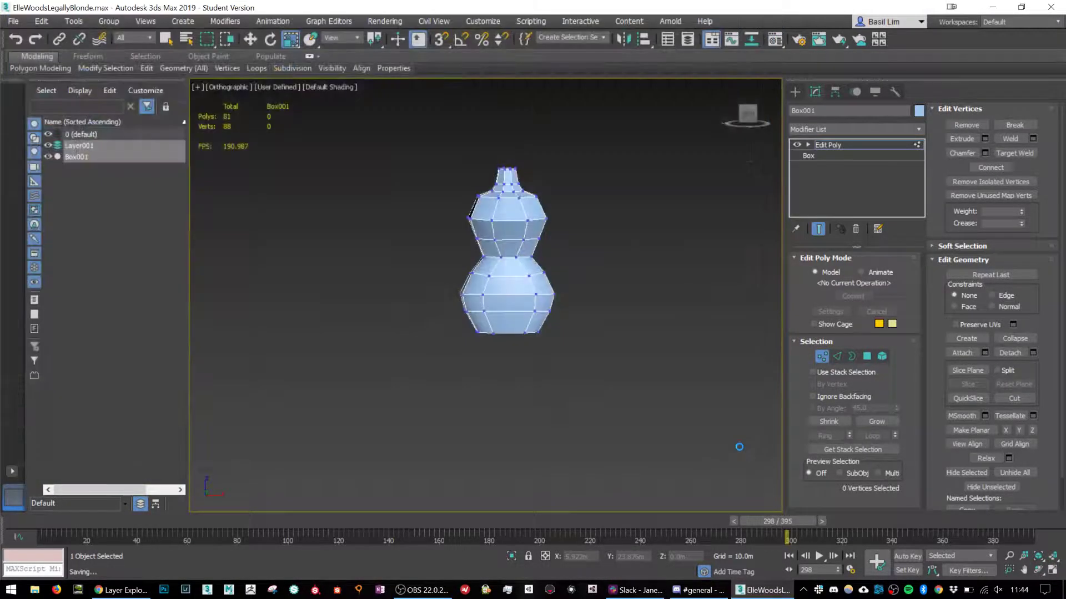
left_click(739, 446)
Select the eight edges between the shoulder and chest rings and connect them with a new edge loop.
middle_click_drag(561, 216, 555, 298)
scroll(555, 298, "up", 5)
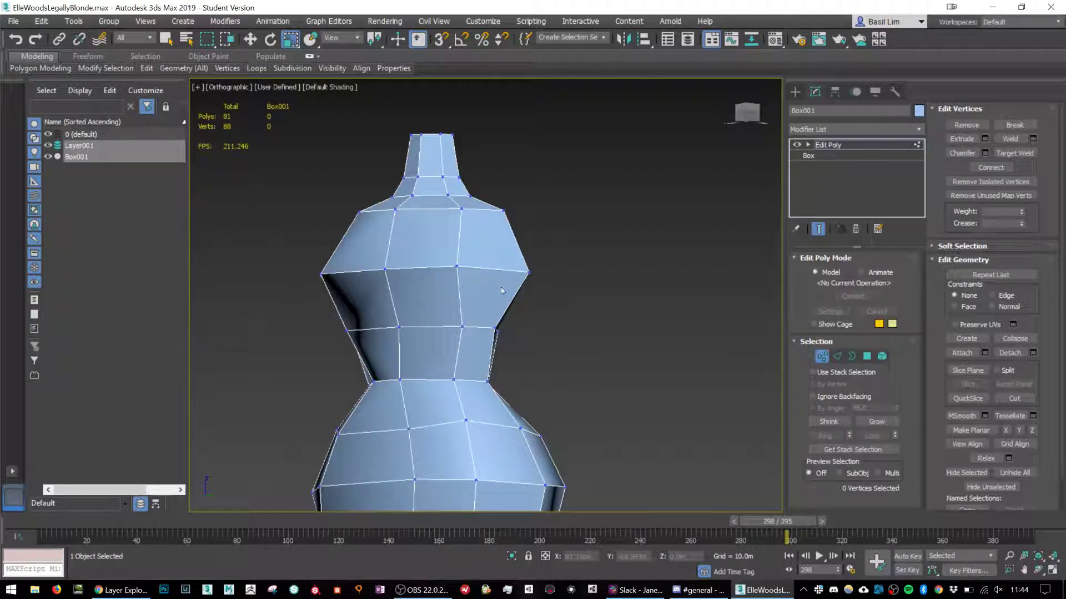
middle_click_drag(485, 269, 519, 277, "alt")
left_click(836, 357)
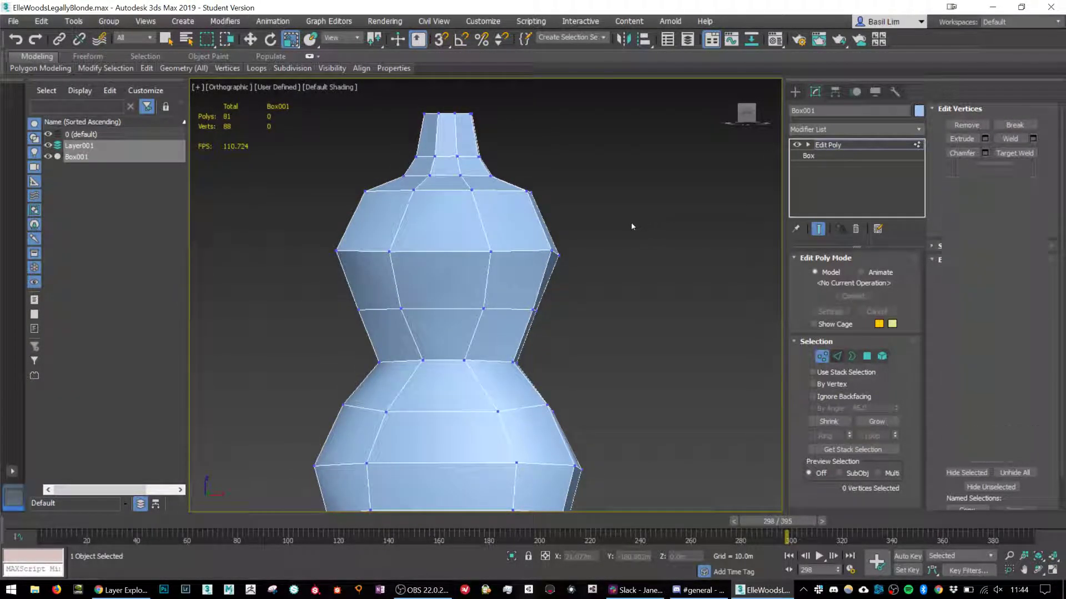
middle_click_drag(341, 260, 448, 263, "alt")
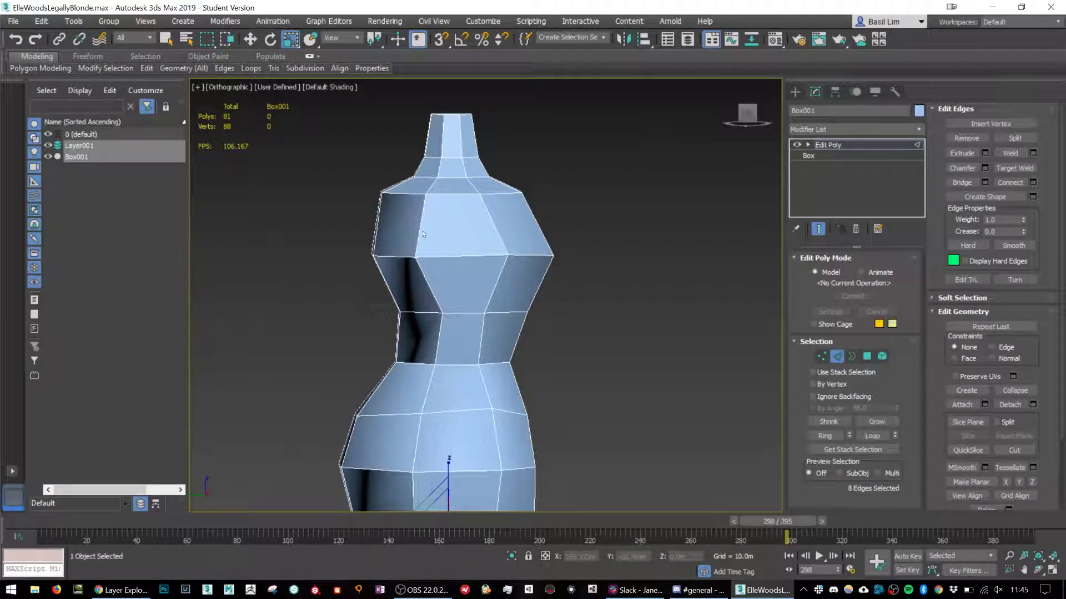
middle_click_drag(628, 230, 664, 278, "alt")
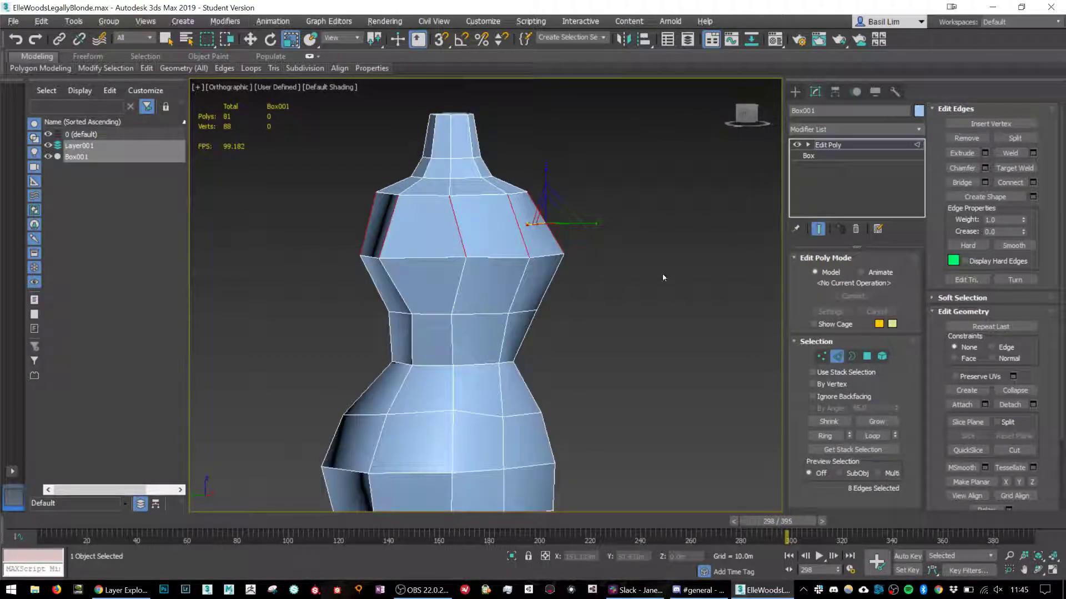
left_click(1010, 182)
middle_click_drag(571, 183, 601, 178, "alt")
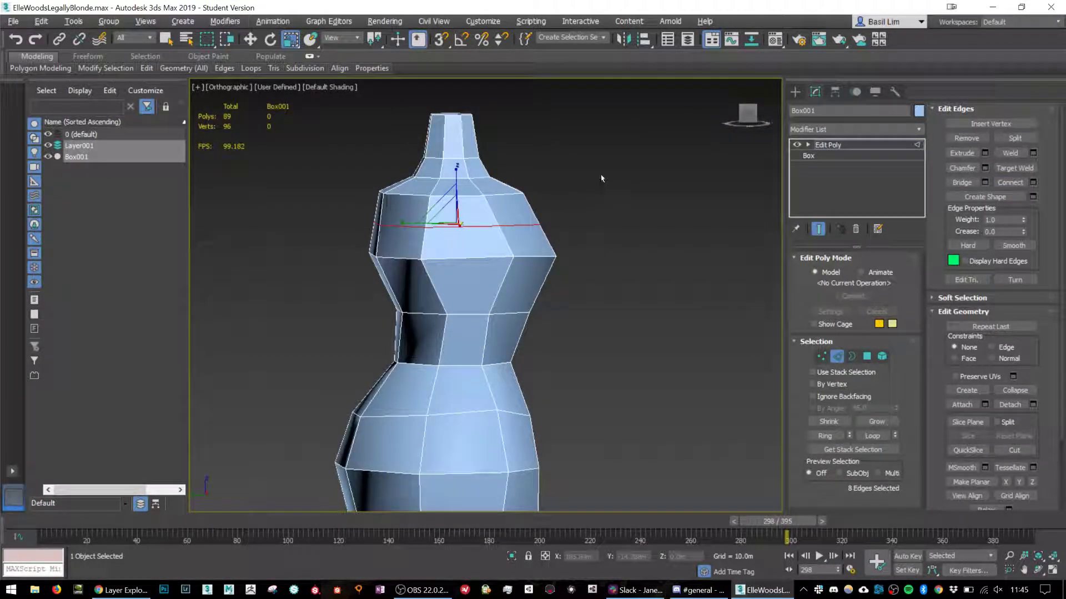
In the left view, move the front vertices of the new upper chest loop forward to round the chest profile.
key("l")
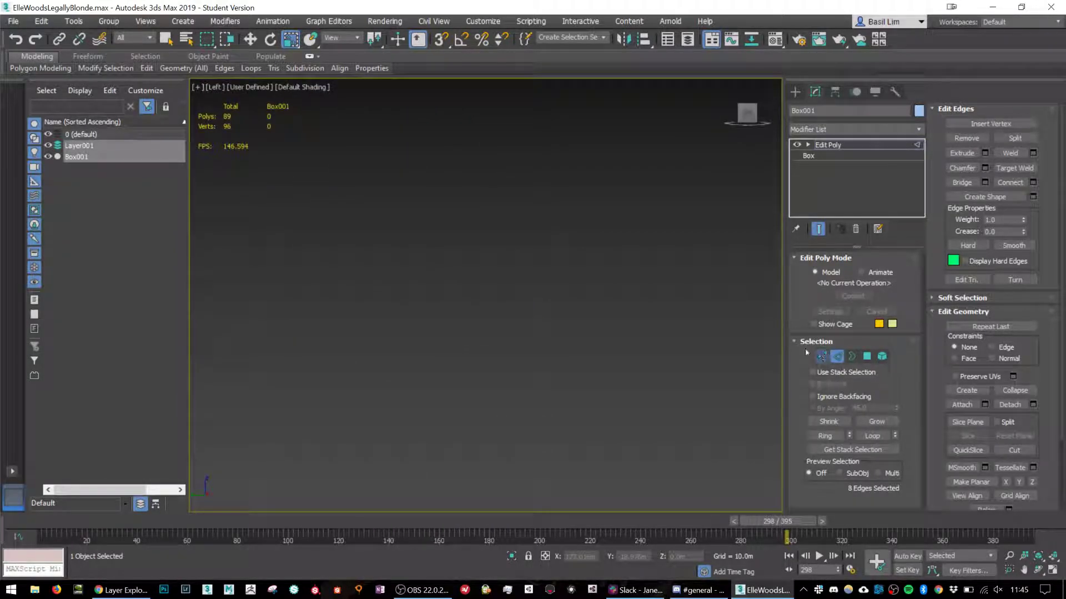
left_click(821, 356)
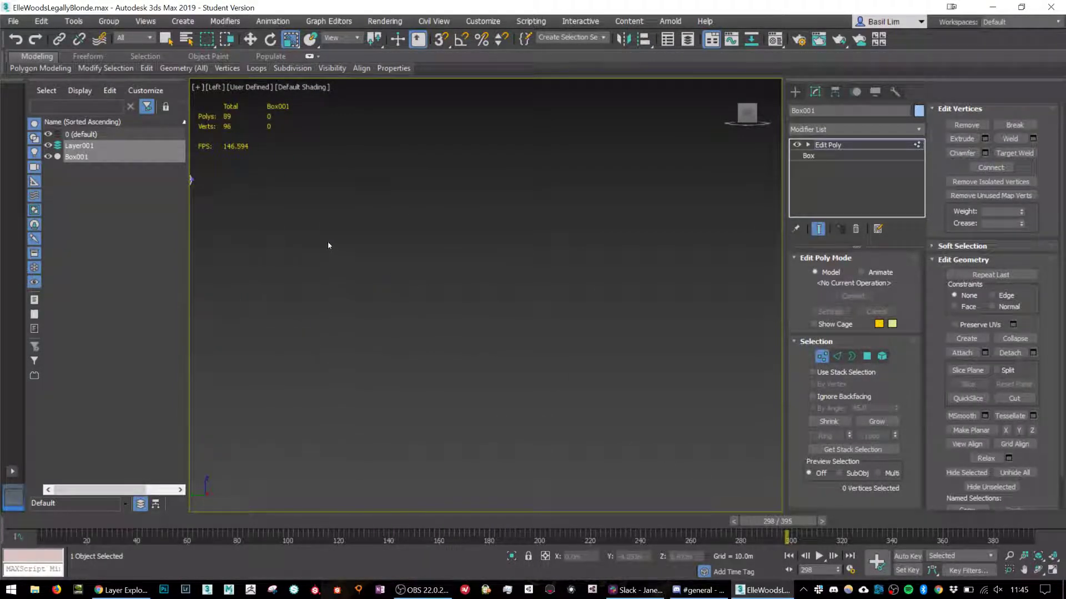
middle_click_drag(327, 246, 498, 284)
left_click_drag(457, 251, 458, 250)
key("w")
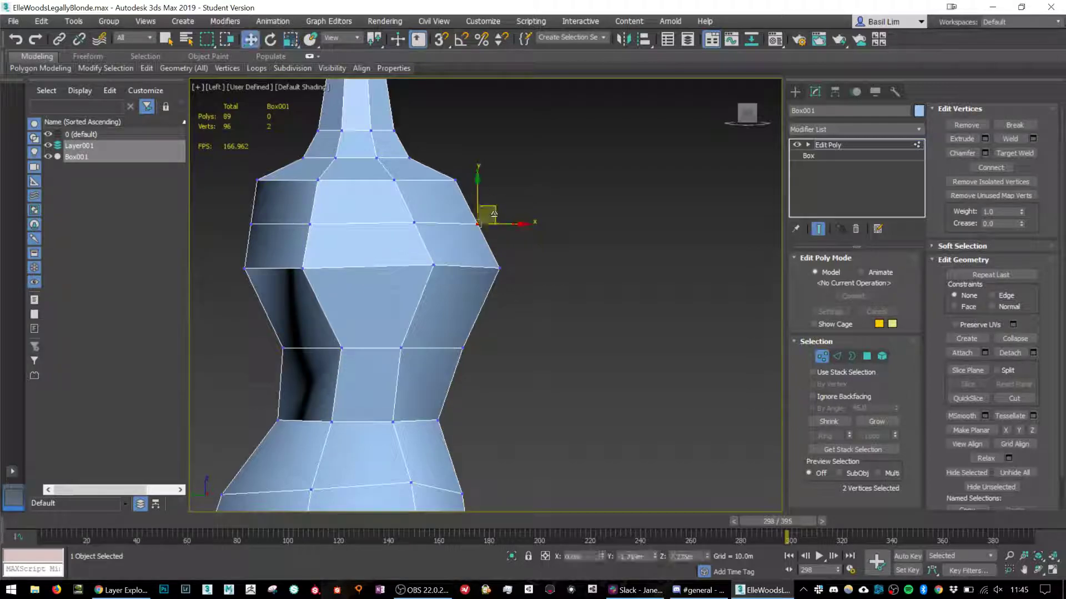
left_click_drag(492, 211, 507, 210)
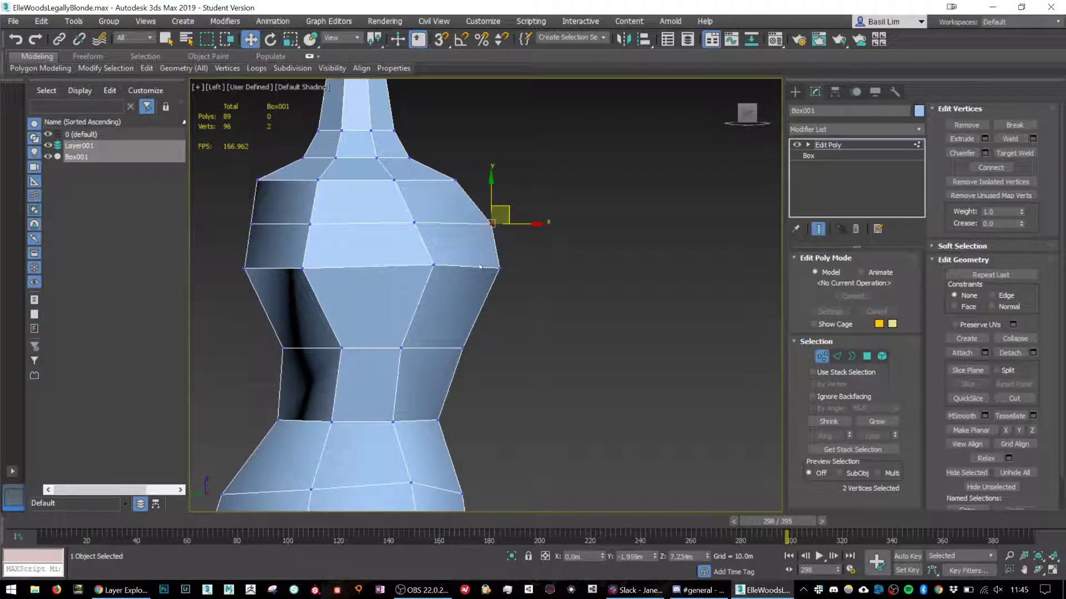
Lower the chest ring's front-side and front vertices and shift them slightly backward.
left_click_drag(410, 245, 474, 303)
left_click_drag(448, 248, 428, 258)
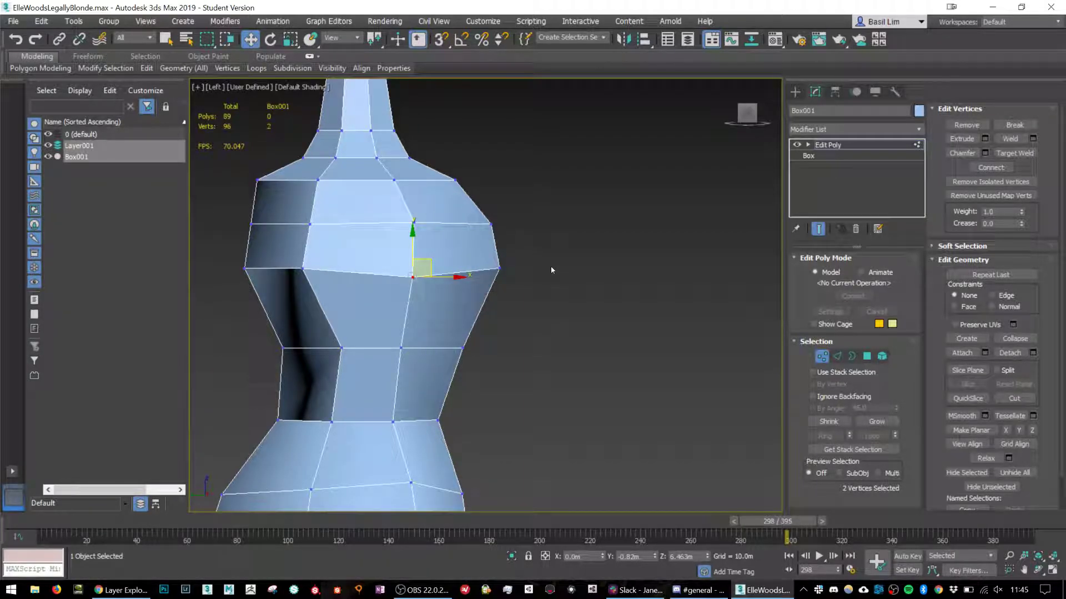
left_click_drag(550, 263, 475, 305)
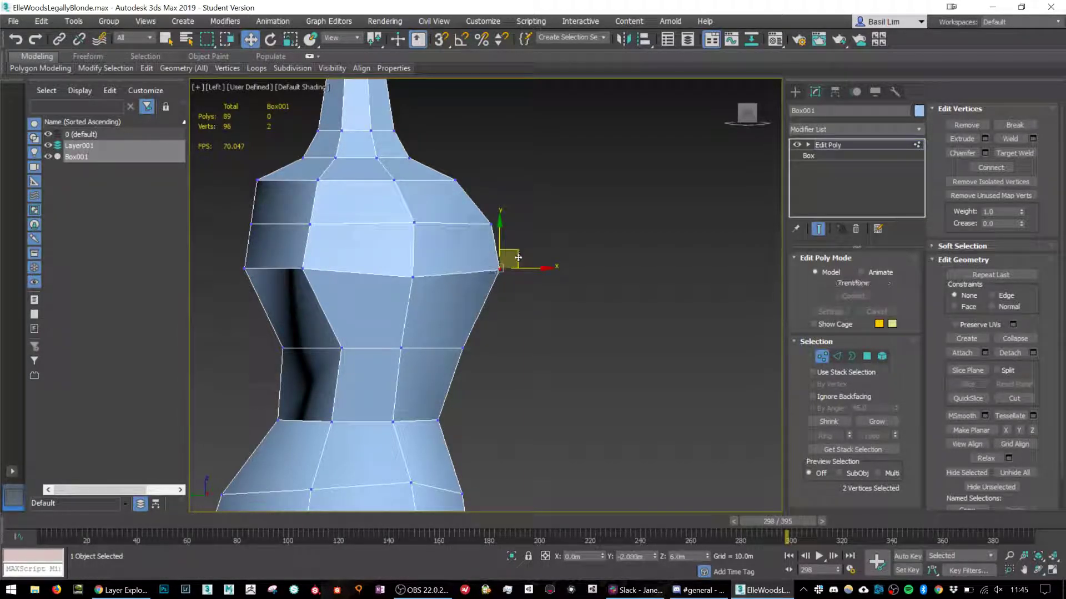
left_click_drag(518, 257, 515, 266)
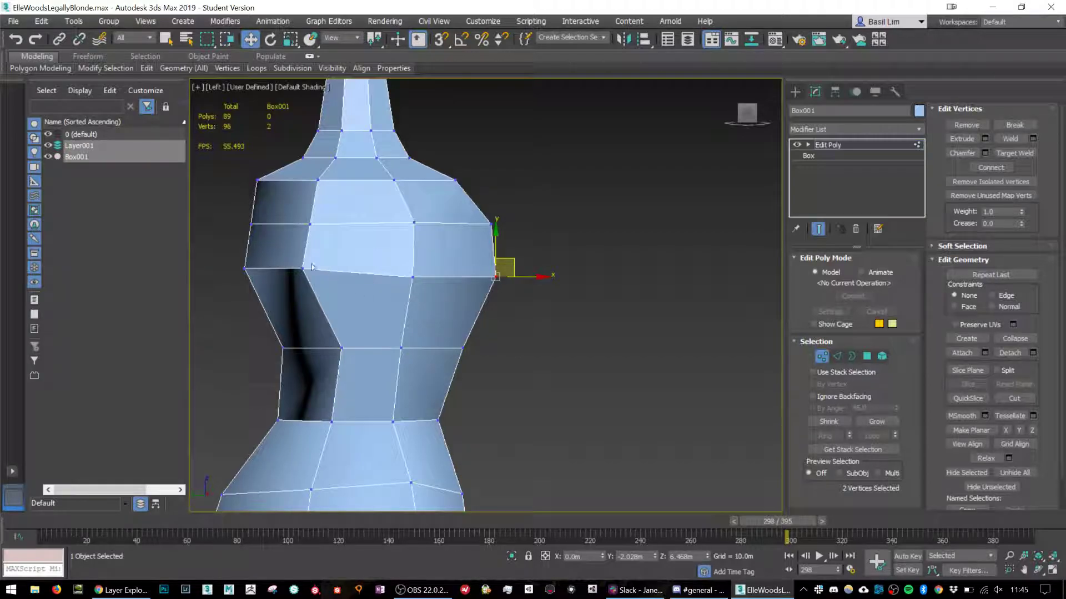
Push the upper chest loop's back vertices out and down, and move the chest ring's back and rear-side vertices down and forward.
mouse_move(240, 218)
left_mouse_down()
mouse_move(261, 231)
mouse_move(254, 207)
left_mouse_up()
middle_click_drag(254, 206, 323, 179)
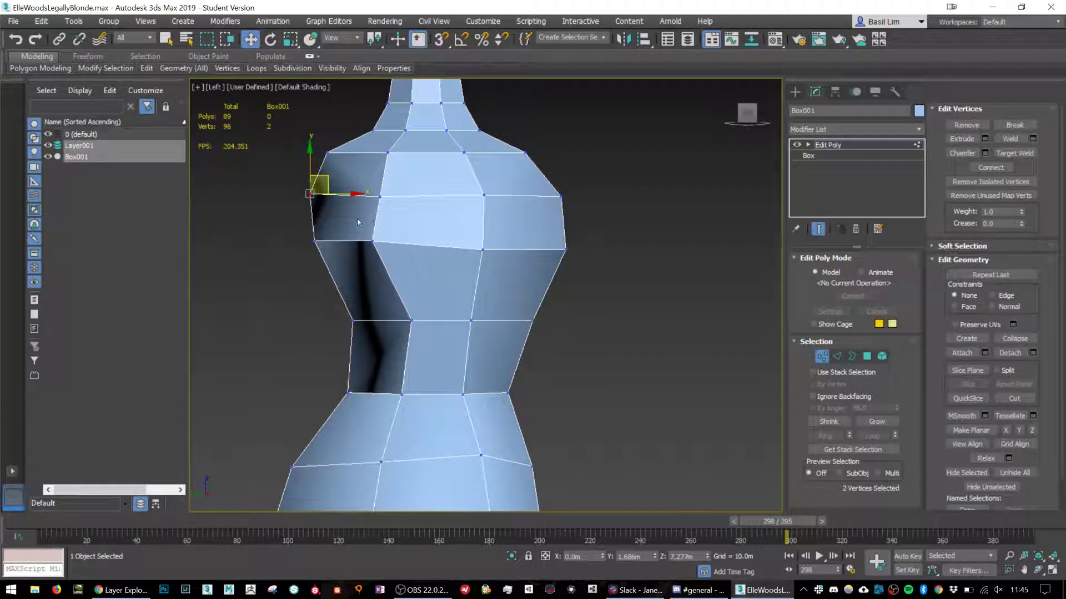
left_click_drag(362, 234, 434, 180)
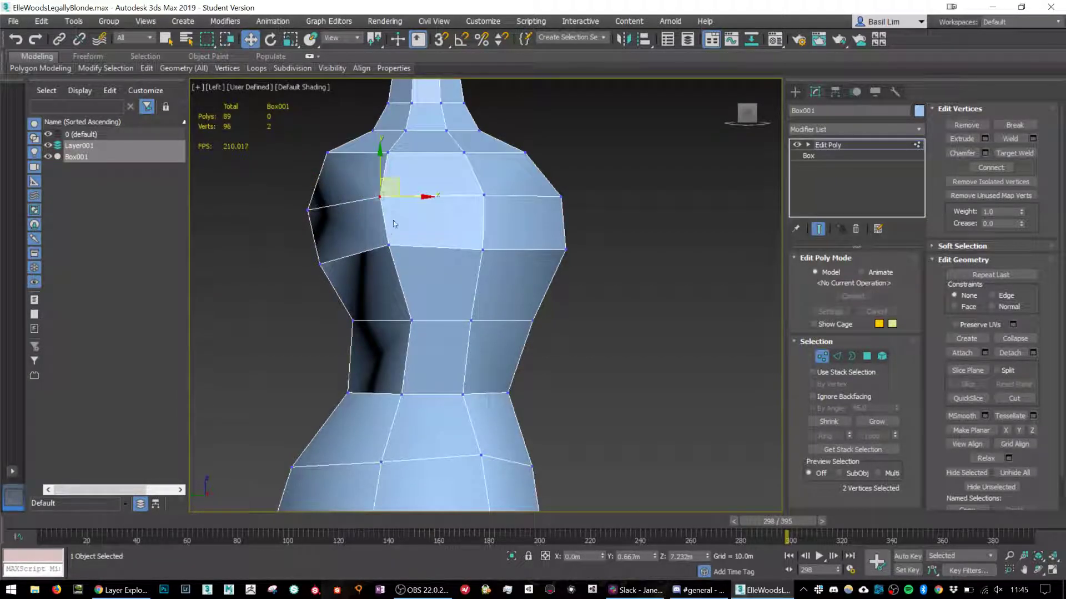
left_click_drag(371, 237, 425, 274)
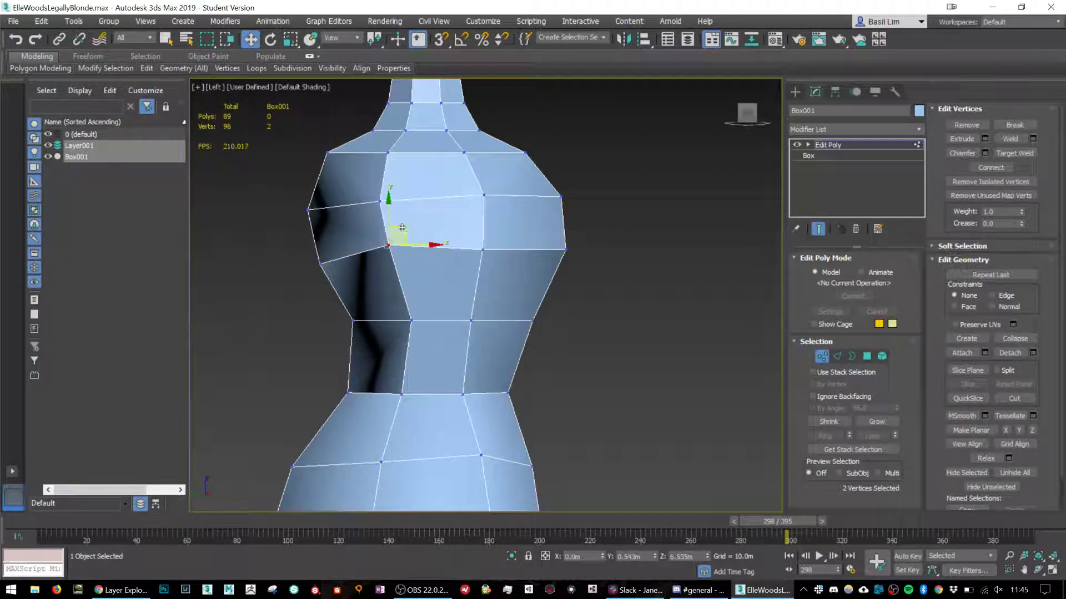
left_click_drag(402, 230, 503, 178)
Move the front vertices of the chest ring and of the loop above it down and slightly backward.
left_click_drag(547, 227, 595, 278)
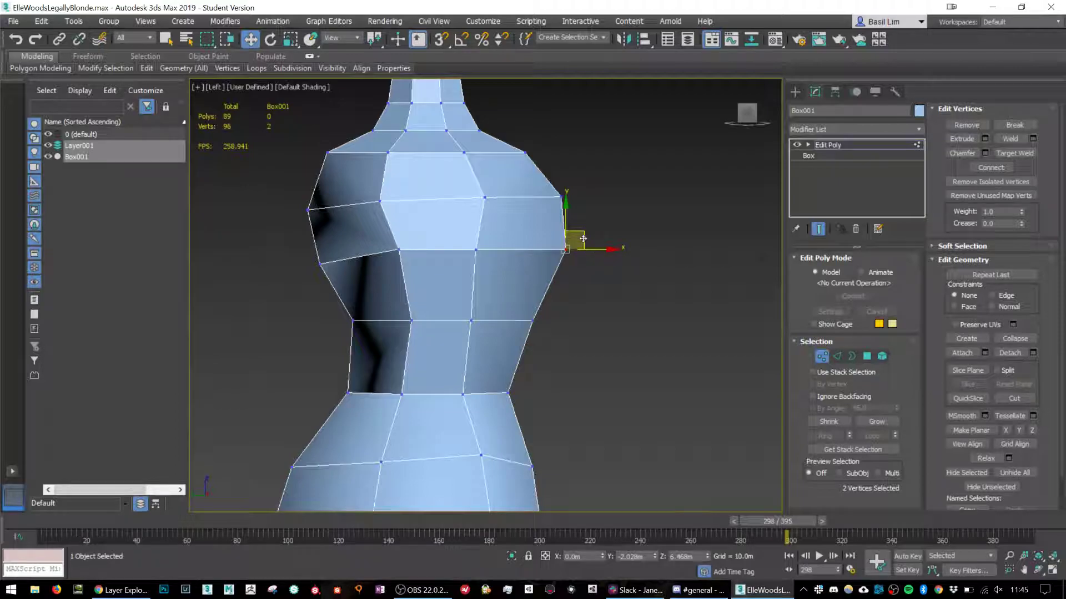
left_click_drag(582, 241, 562, 261)
left_click_drag(543, 177, 624, 247)
mouse_move(580, 186)
left_mouse_down()
mouse_move(590, 205)
mouse_move(577, 197)
left_mouse_up()
left_click(607, 279)
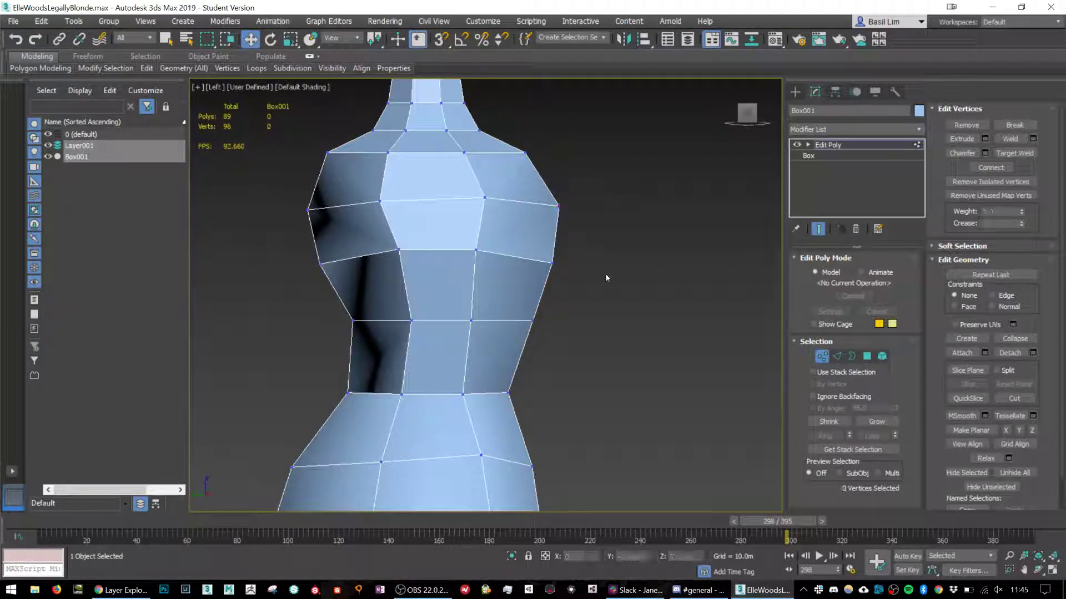
In the front view, scale the chest ring's four outermost vertices slightly closer together across the width.
scroll(591, 280, "down", 3)
middle_click_drag(595, 287, 481, 288, "alt")
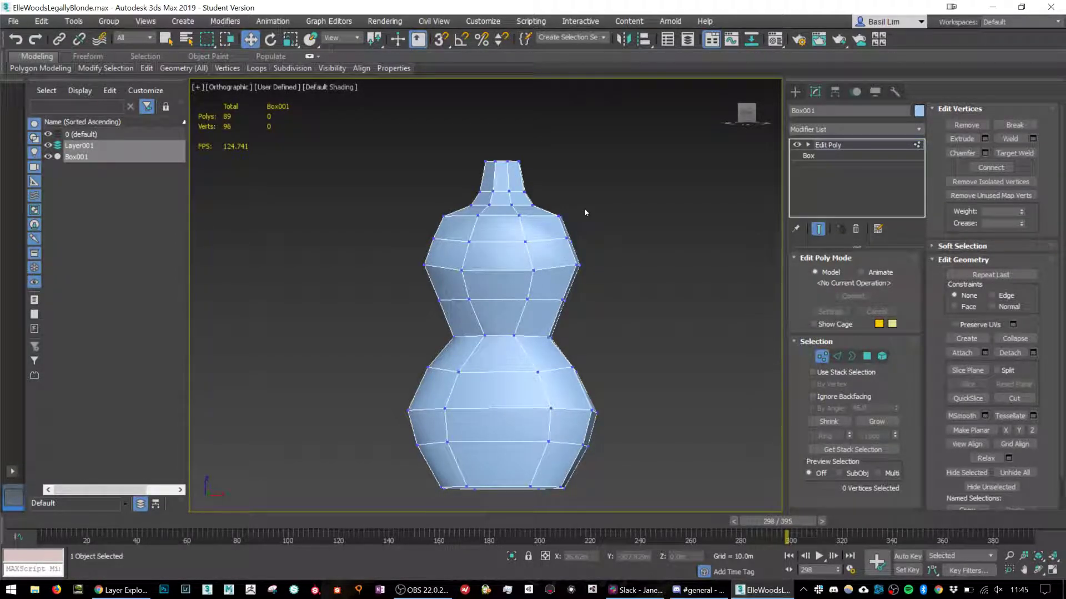
key("f")
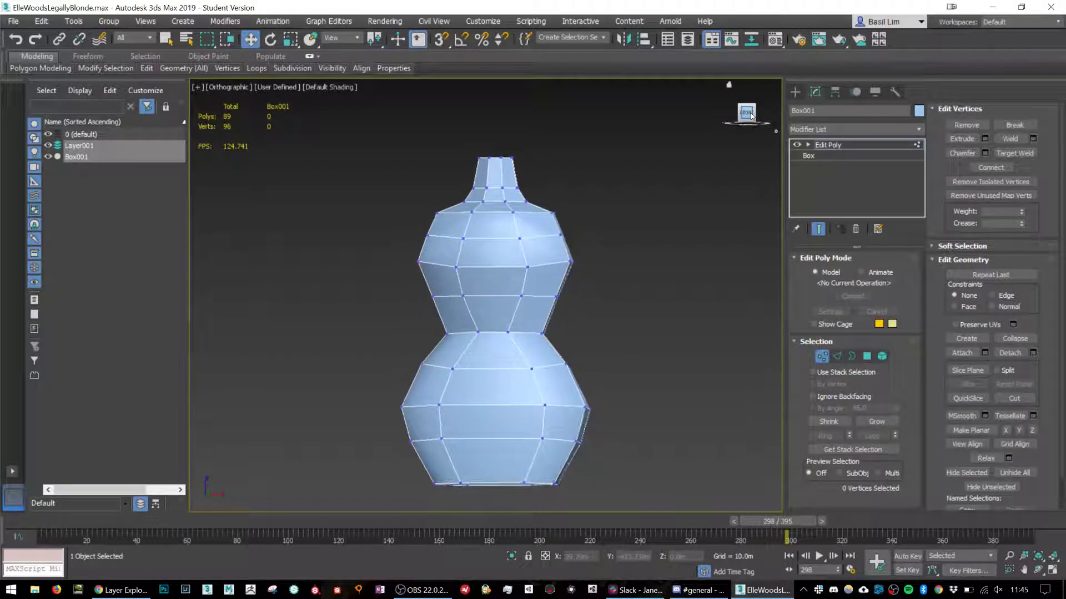
left_click_drag(598, 234, 548, 273)
left_click_drag(388, 241, 426, 272, "ctrl")
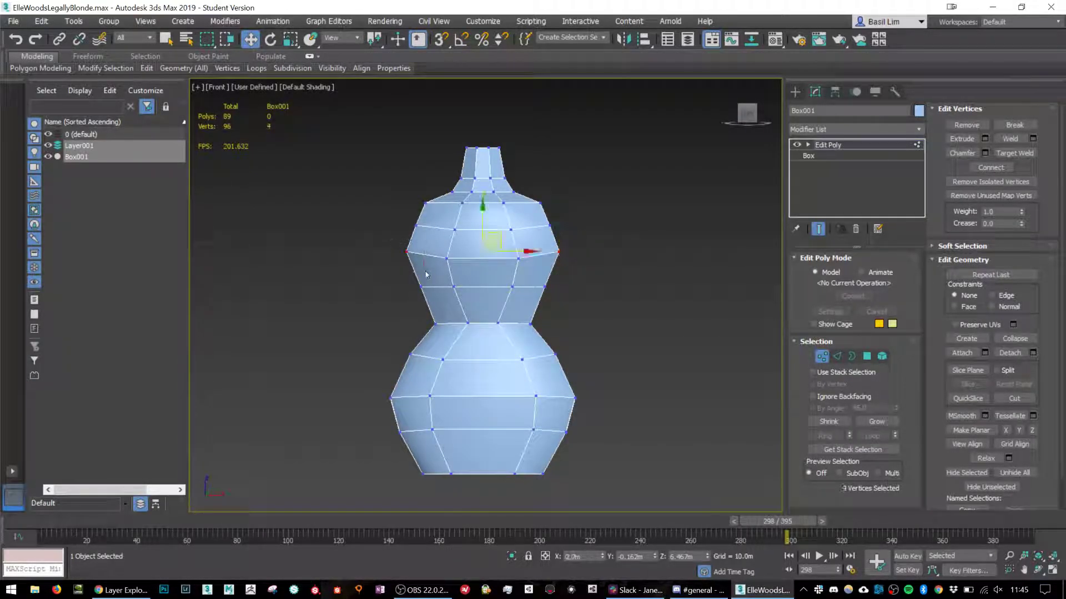
key("r")
left_click_drag(517, 247, 526, 249)
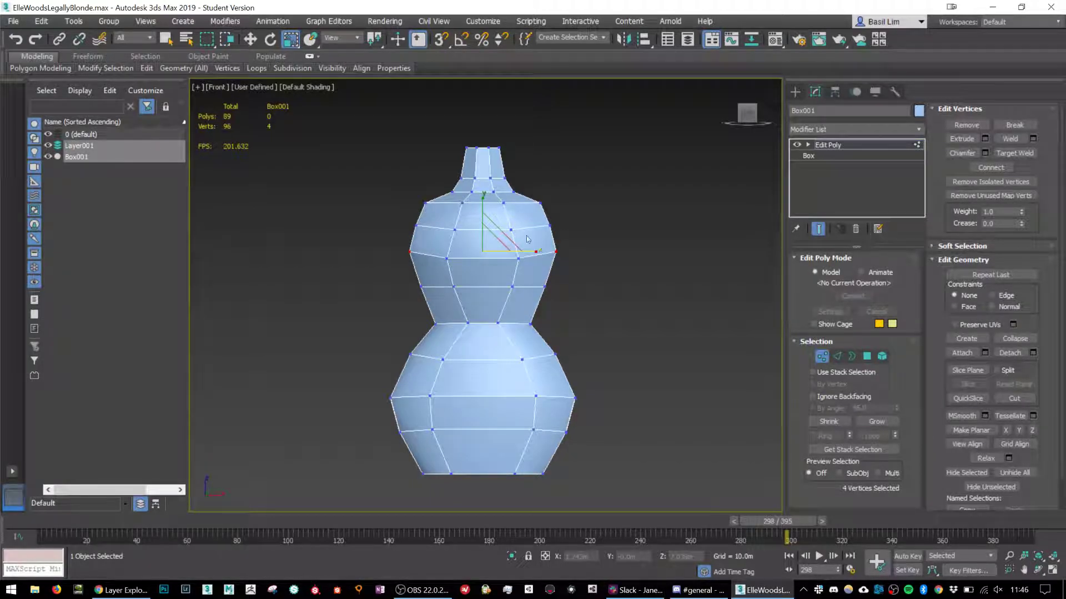
middle_click_drag(508, 241, 558, 236, "alt")
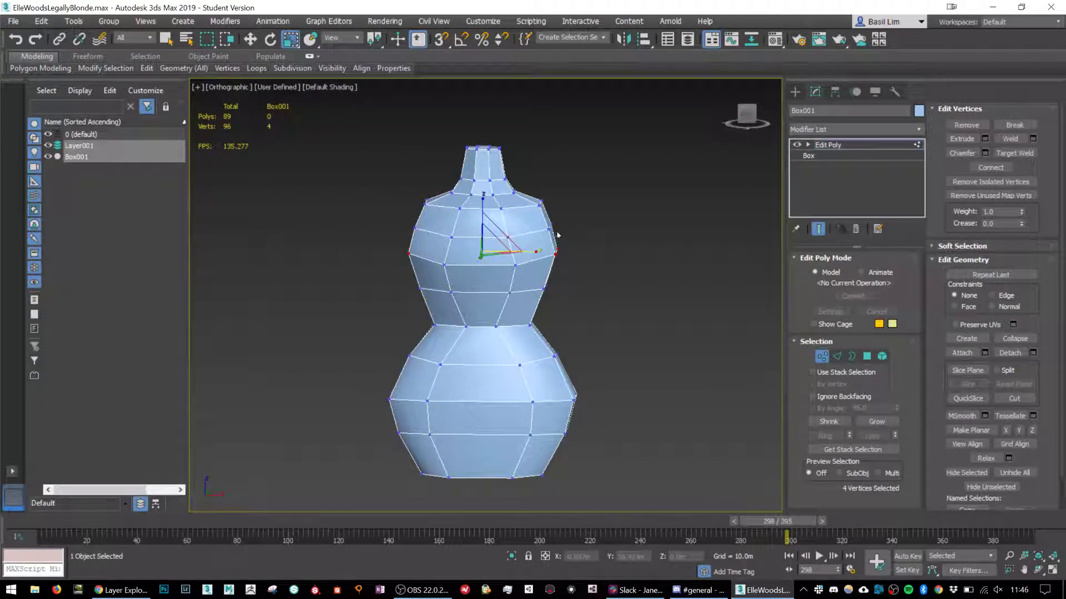
Select the four outermost vertices of the loop above the chest ring and scale them slightly wider in the front view.
left_click_drag(536, 237, 536, 238)
left_click(747, 113)
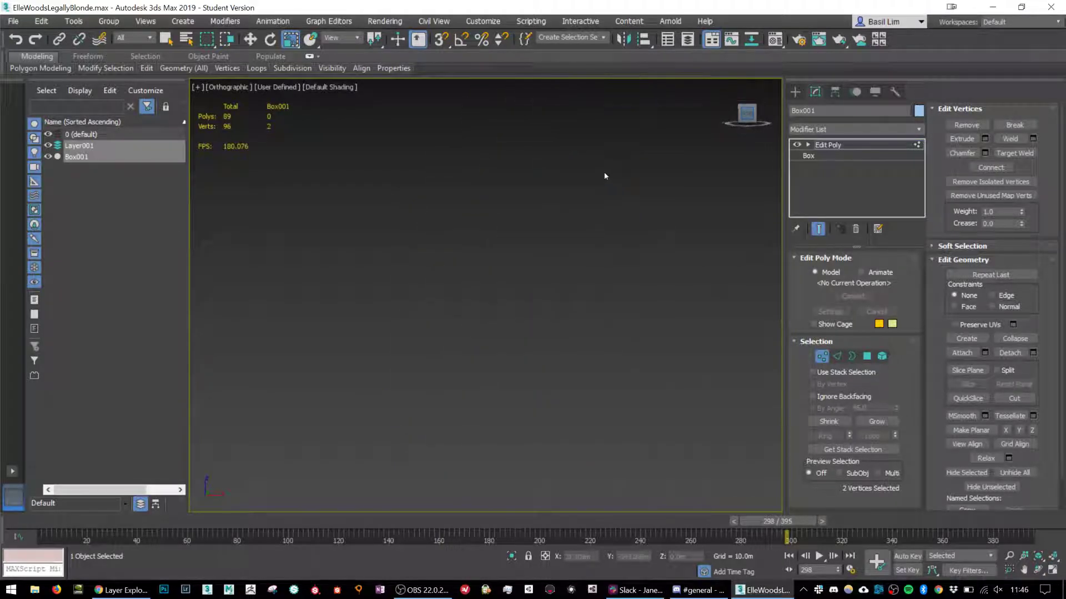
middle_click_drag(586, 144, 480, 366)
scroll(549, 207, "down", 5)
middle_click_drag(600, 159, 561, 288)
scroll(538, 205, "up", 10)
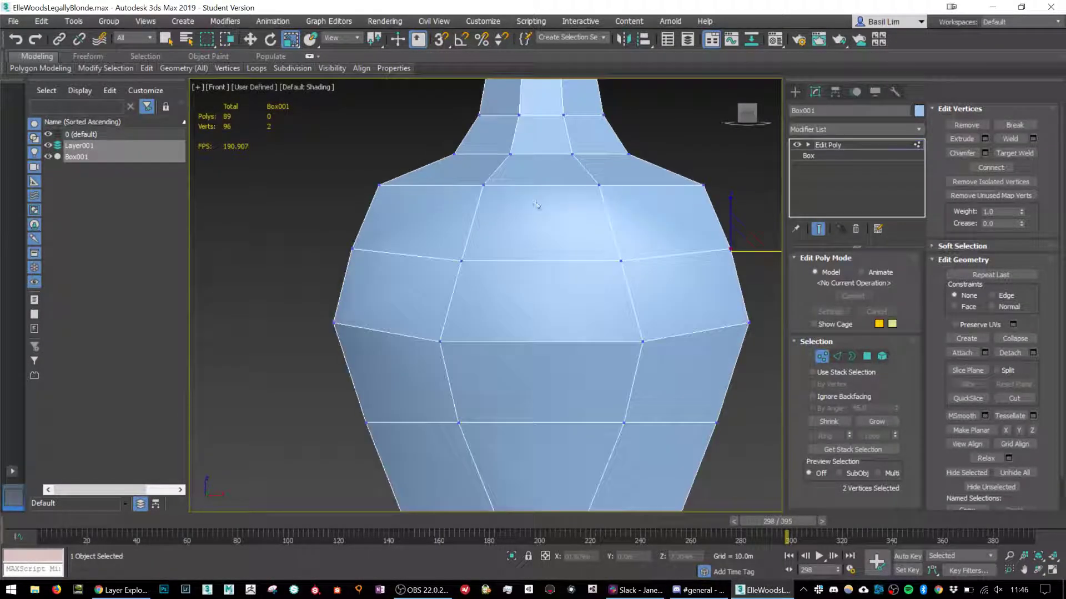
scroll(498, 221, "down", 6)
left_click_drag(468, 234, 467, 235, "ctrl")
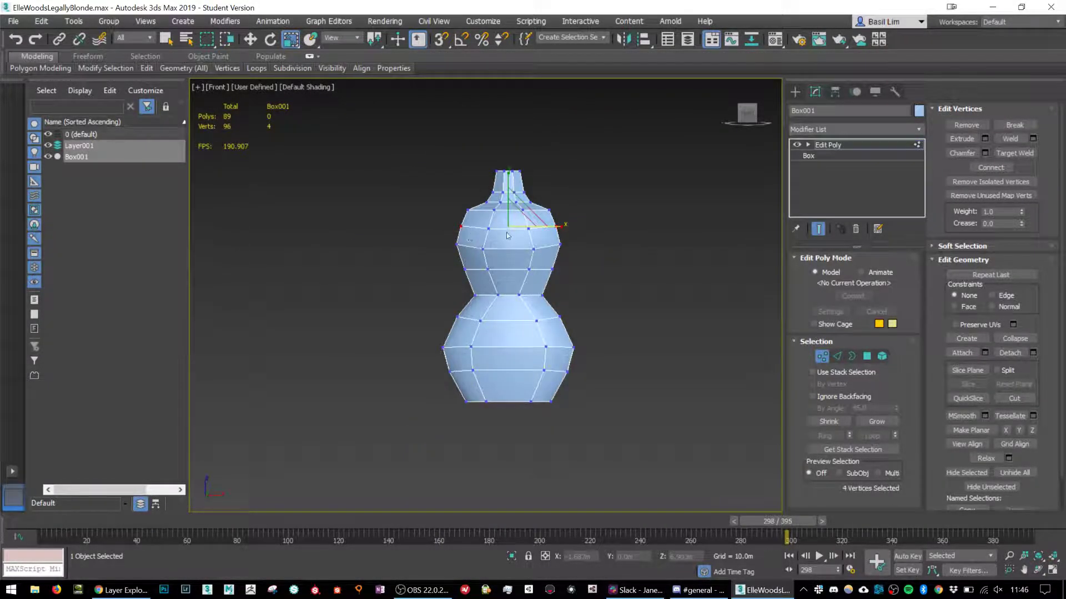
scroll(509, 230, "up", 4)
left_click_drag(551, 222, 555, 222)
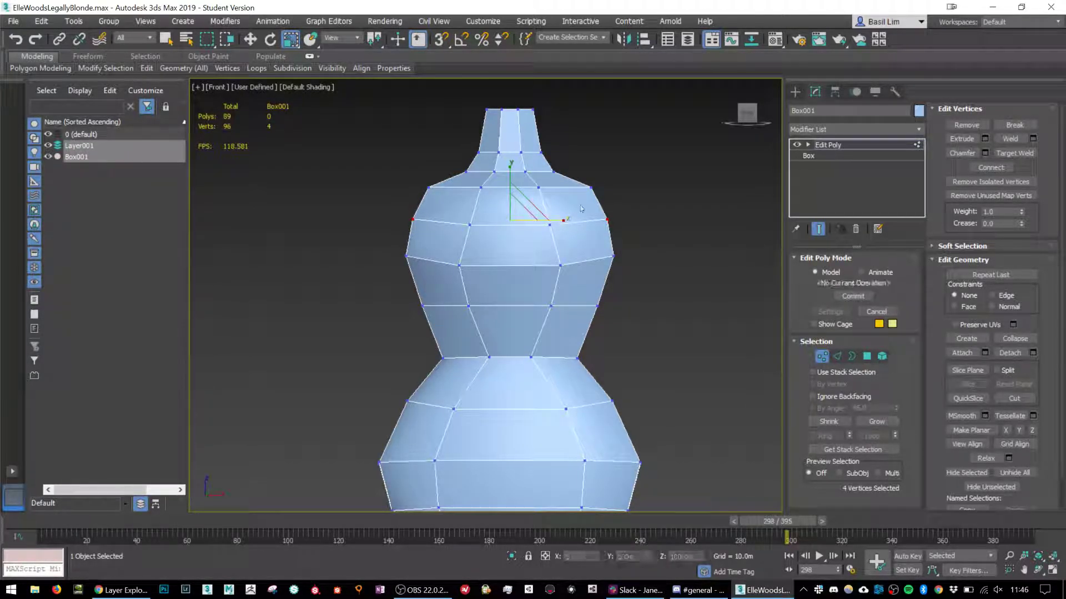
scroll(614, 226, "down", 2)
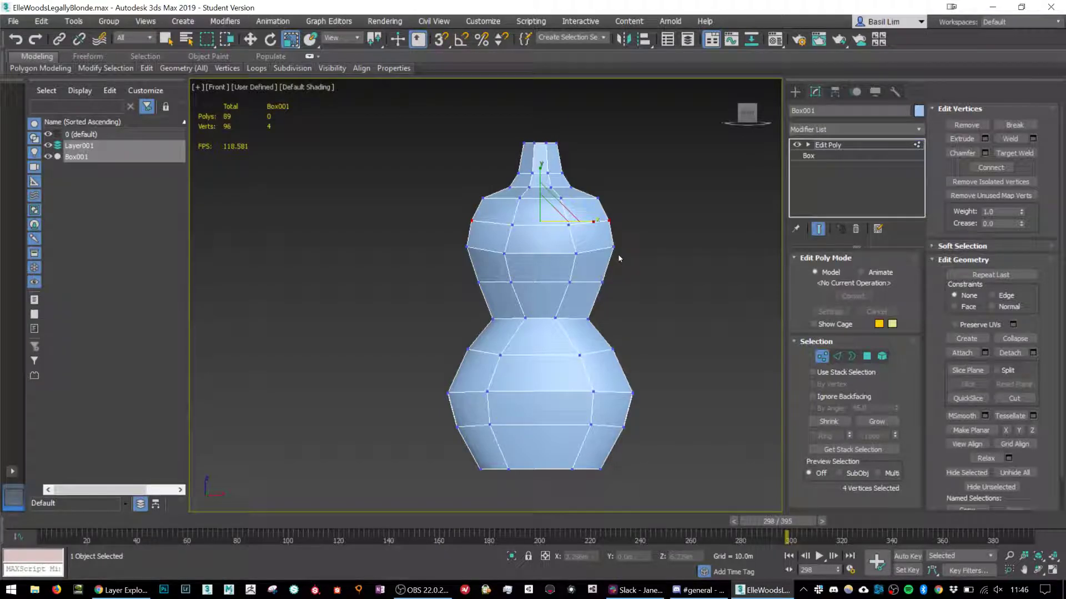
Delete the two middle side polygons between the shoulder and chest rings on the +X side to open an armhole.
middle_click_drag(600, 341, 529, 288, "alt")
scroll(537, 224, "up", 5)
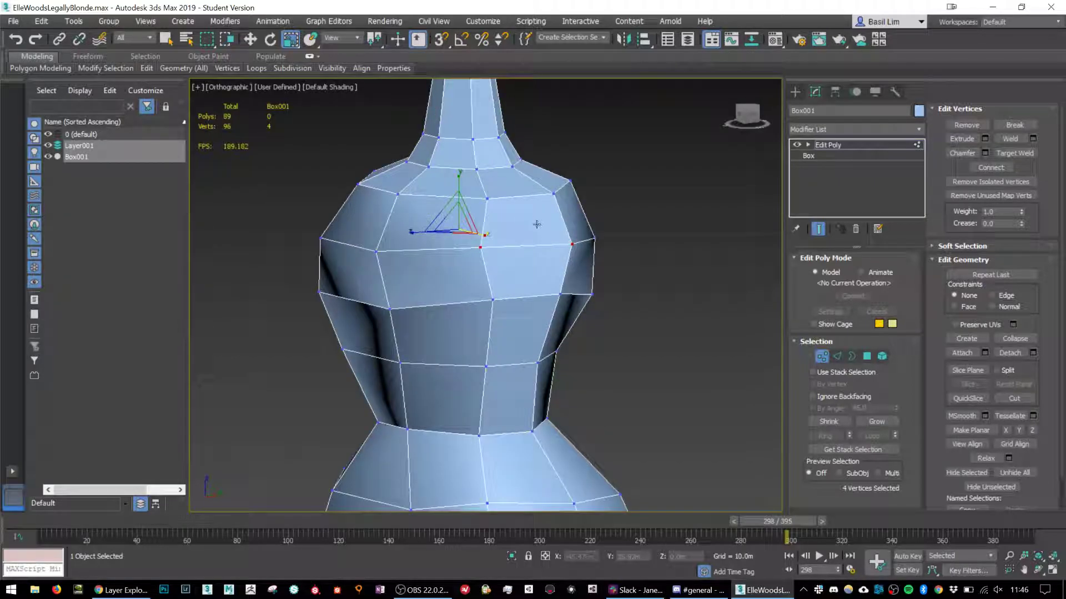
left_click(622, 251)
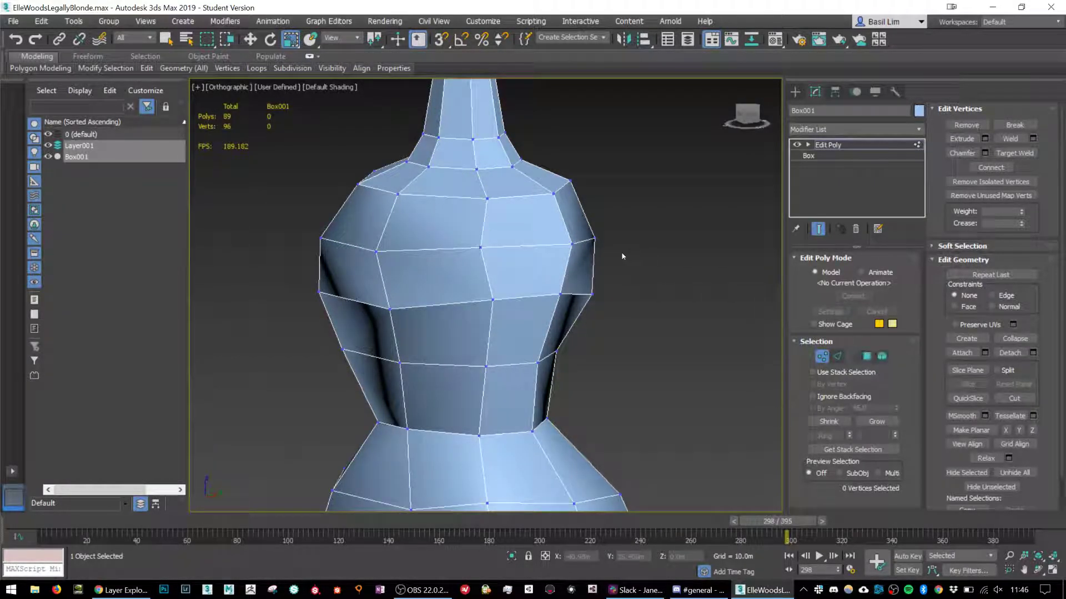
left_click(866, 356)
left_click(516, 240)
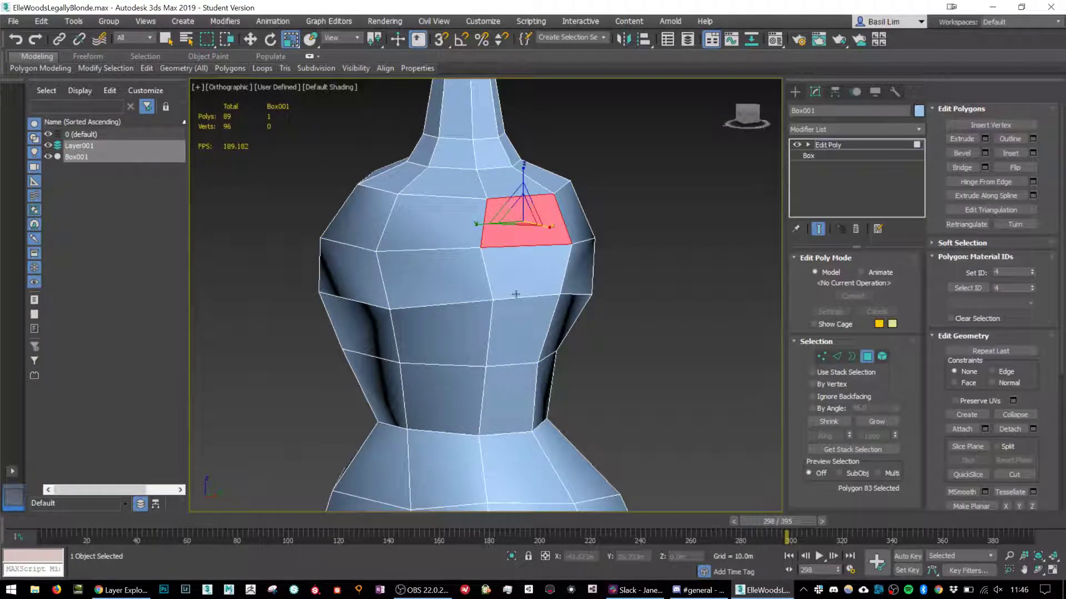
left_click(527, 270, "ctrl")
middle_click_drag(553, 301, 544, 315, "alt")
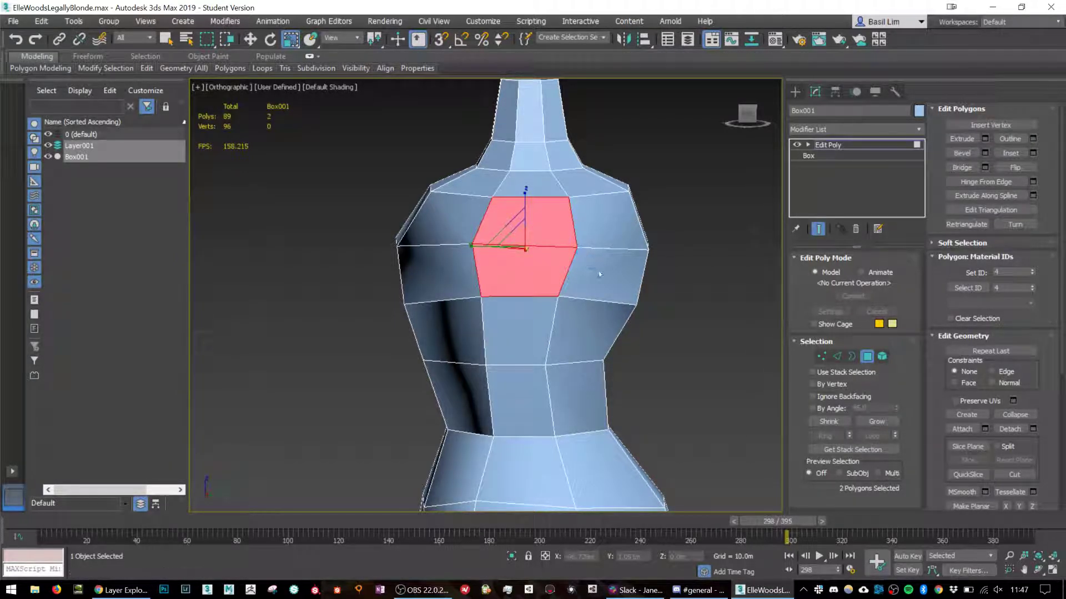
key("Delete")
Try to extend the armhole's border outward along X as the start of an arm.
middle_click_drag(539, 298, 600, 312, "alt")
left_click(837, 358)
left_click_drag(714, 226, 608, 328)
middle_click_drag(616, 325, 675, 307, "alt")
middle_click_drag(675, 307, 580, 309)
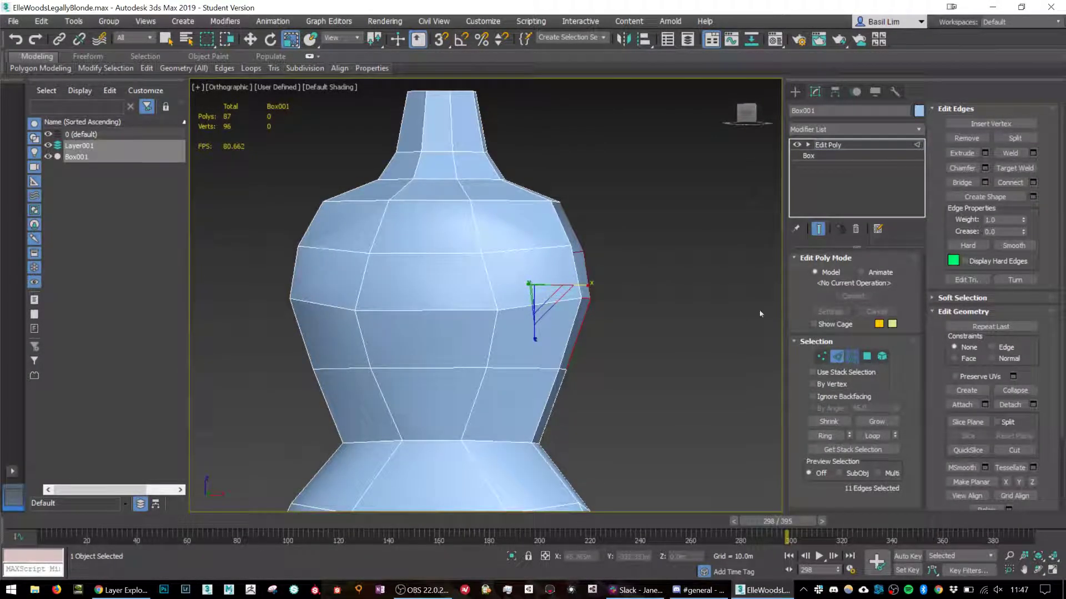
left_click(852, 356)
left_click(587, 293)
key("w")
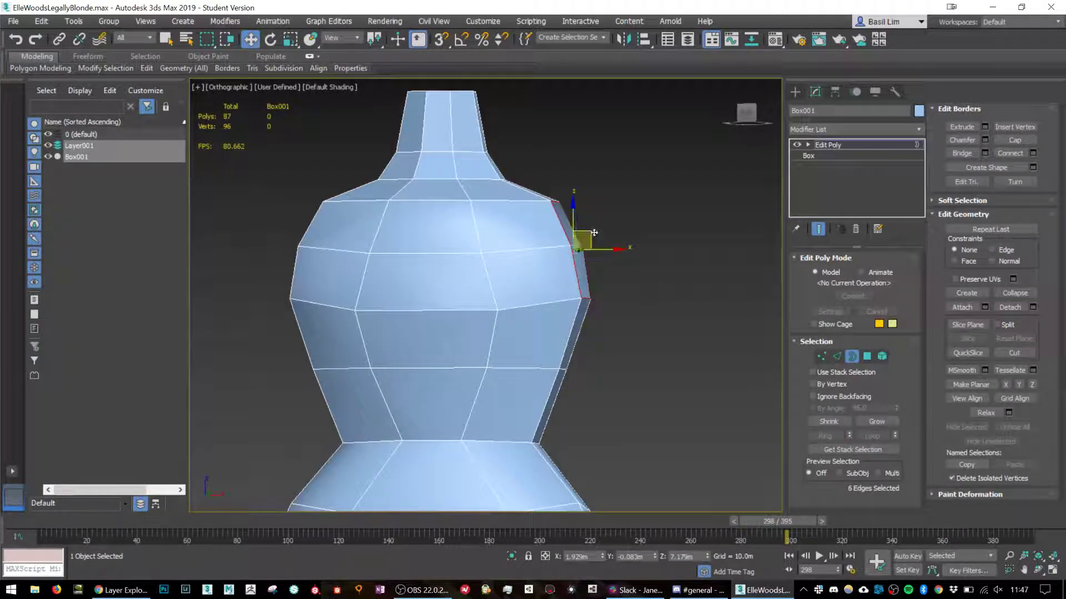
left_click_drag(593, 244, 639, 233, "shift")
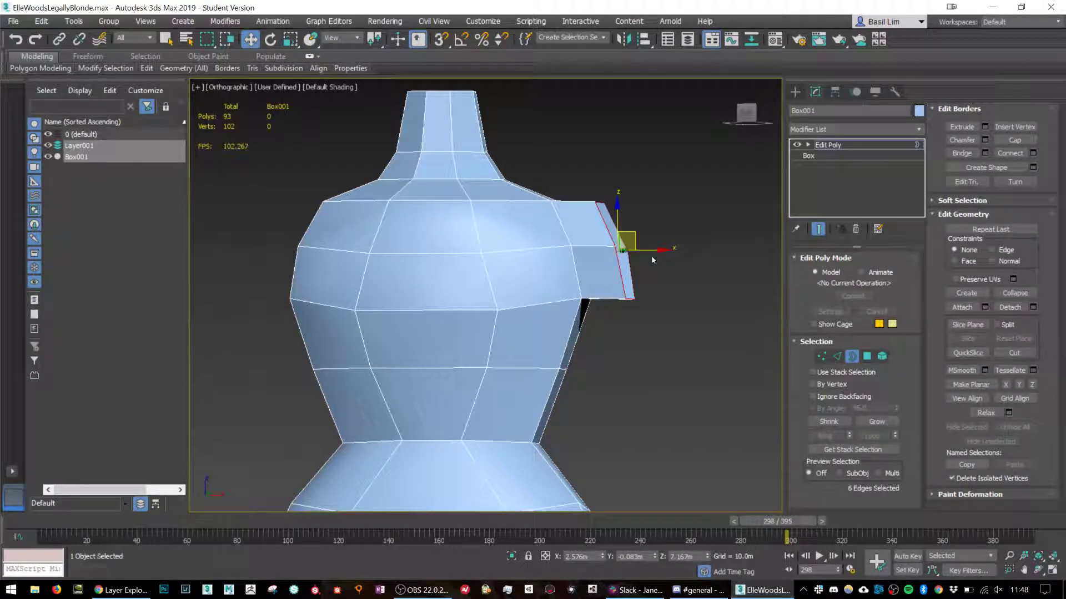
key("ctrl+z")
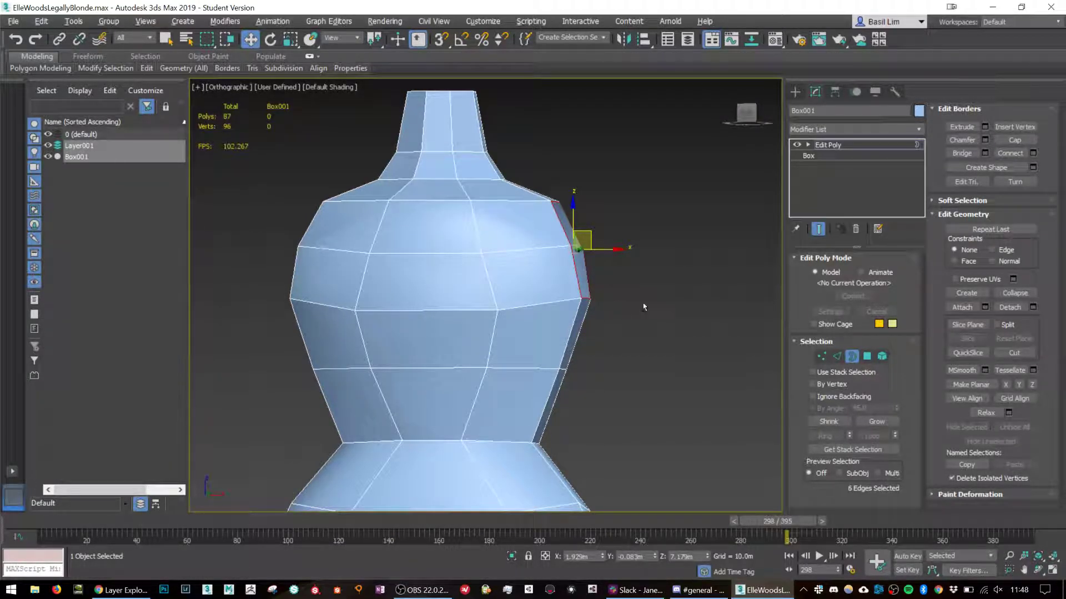
middle_click_drag(652, 259, 674, 294, "alt")
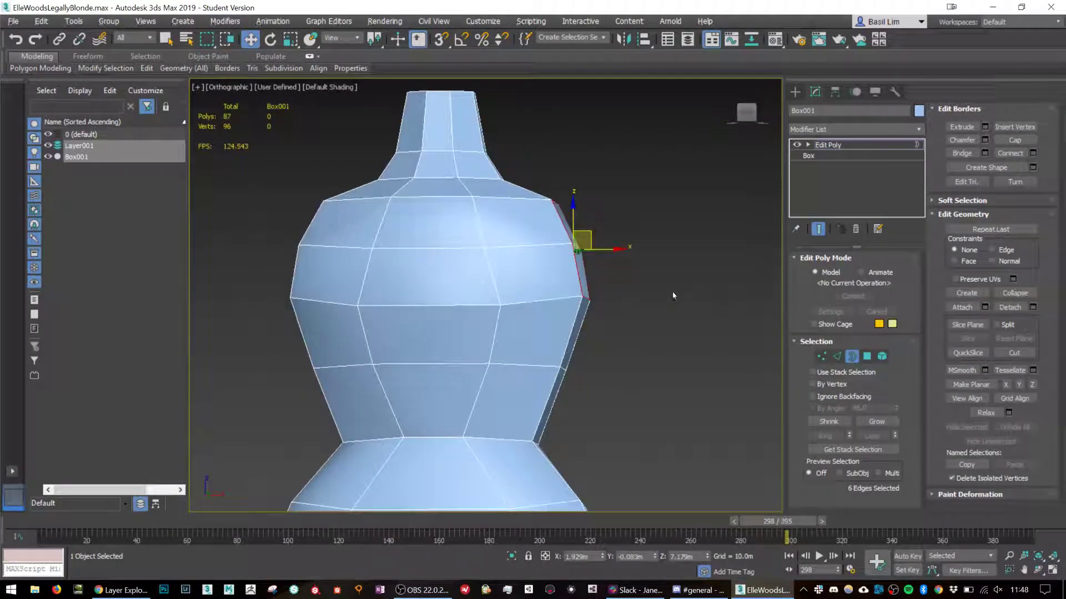
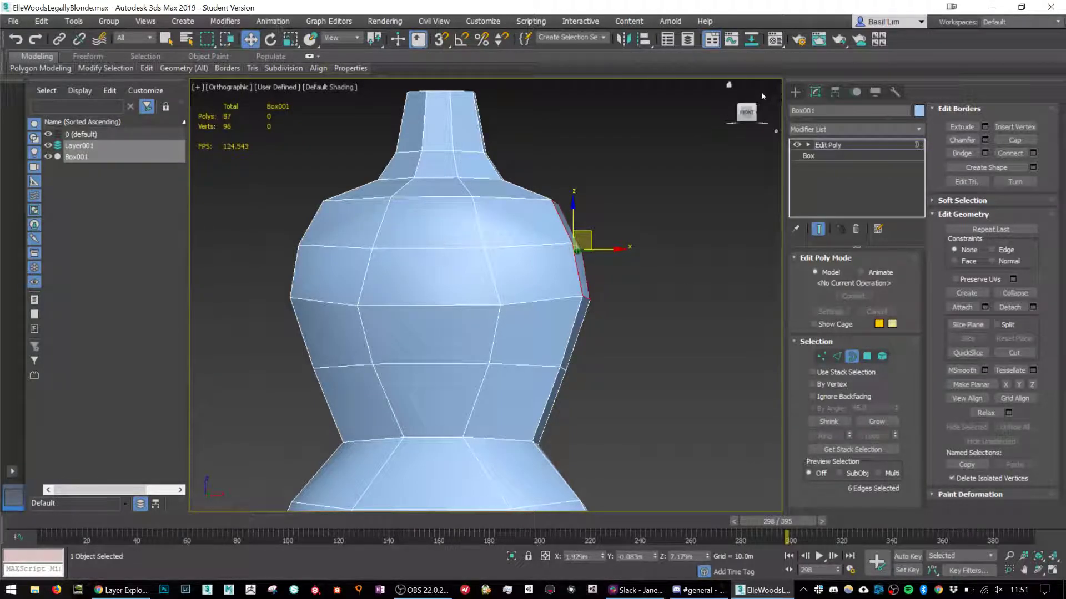
Create a cylinder about 0.94 m in radius and 3.53 m high beside the torso.
left_click(795, 92)
middle_click_drag(729, 204, 422, 223, "alt")
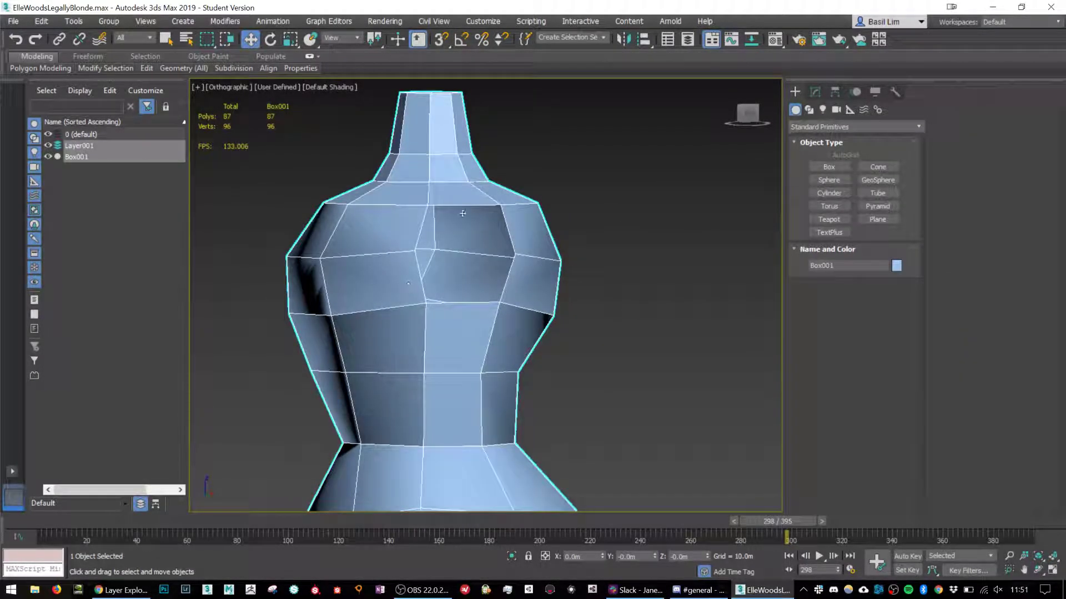
middle_click_drag(660, 380, 542, 261, "alt")
scroll(590, 371, "down", 4)
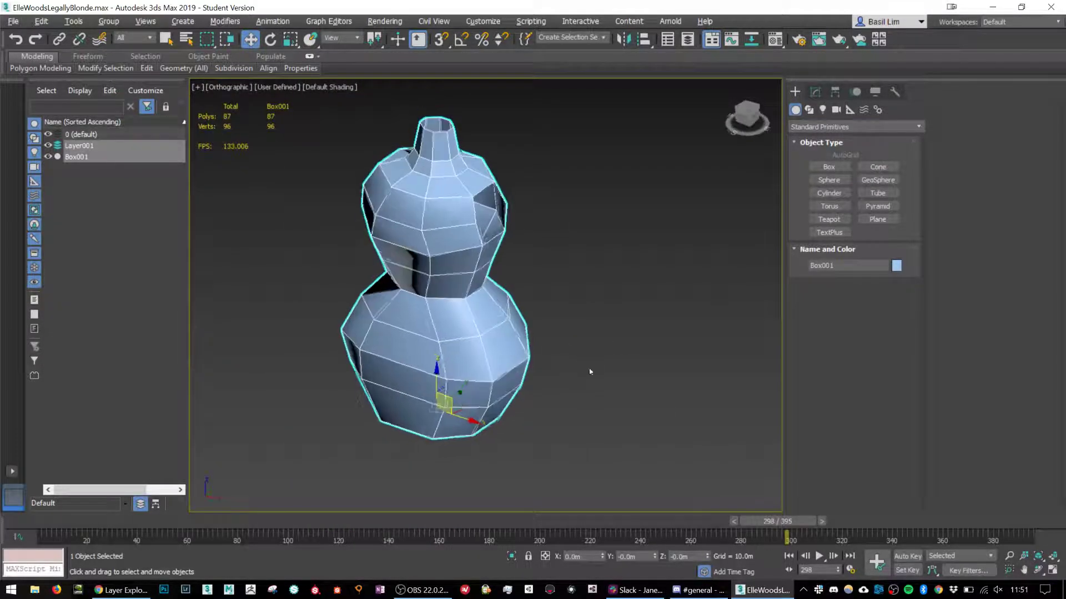
left_click(838, 197)
left_click_drag(617, 428, 650, 429)
left_click(633, 327)
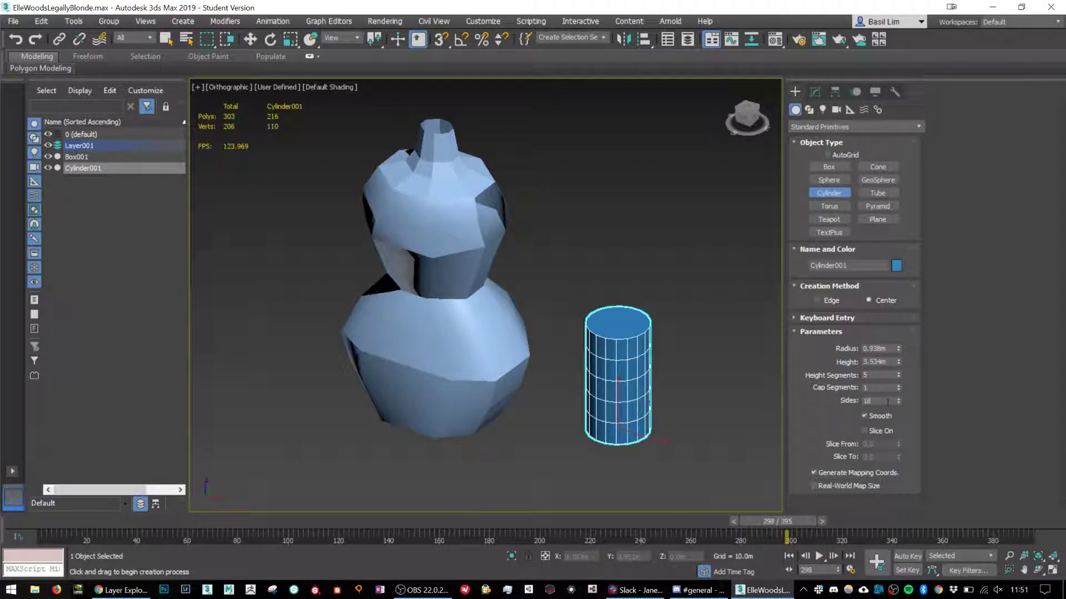
Set the cylinder to 6 sides and 1 height segment, and add an Edit Poly modifier to it.
mouse_move(897, 402)
left_mouse_down()
mouse_move(899, 420)
mouse_move(897, 399)
left_mouse_up()
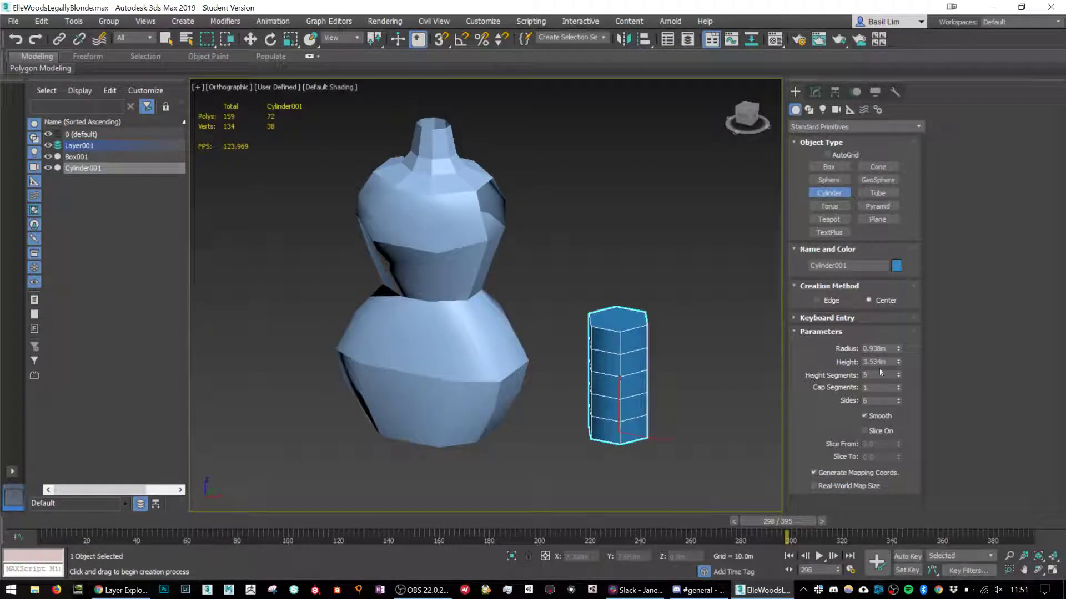
right_click(898, 376)
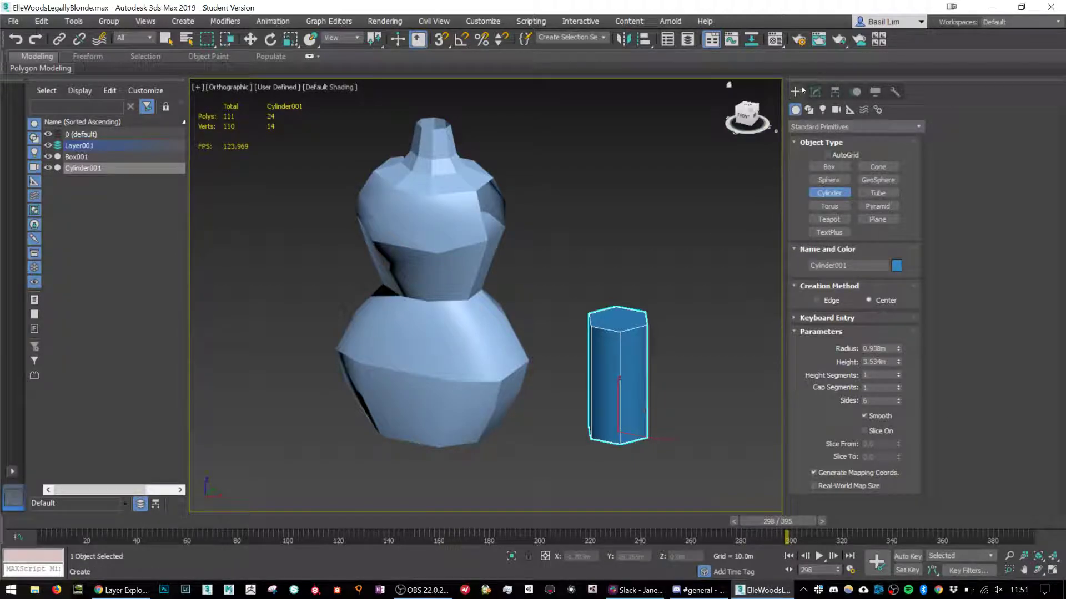
left_click(816, 91)
left_click(876, 129)
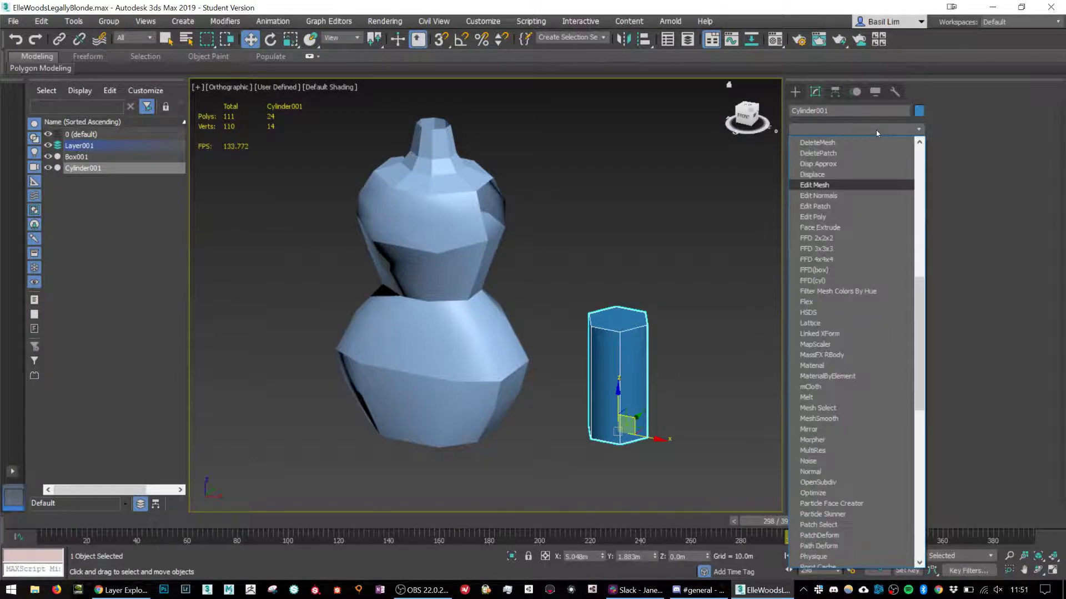
left_click(876, 130)
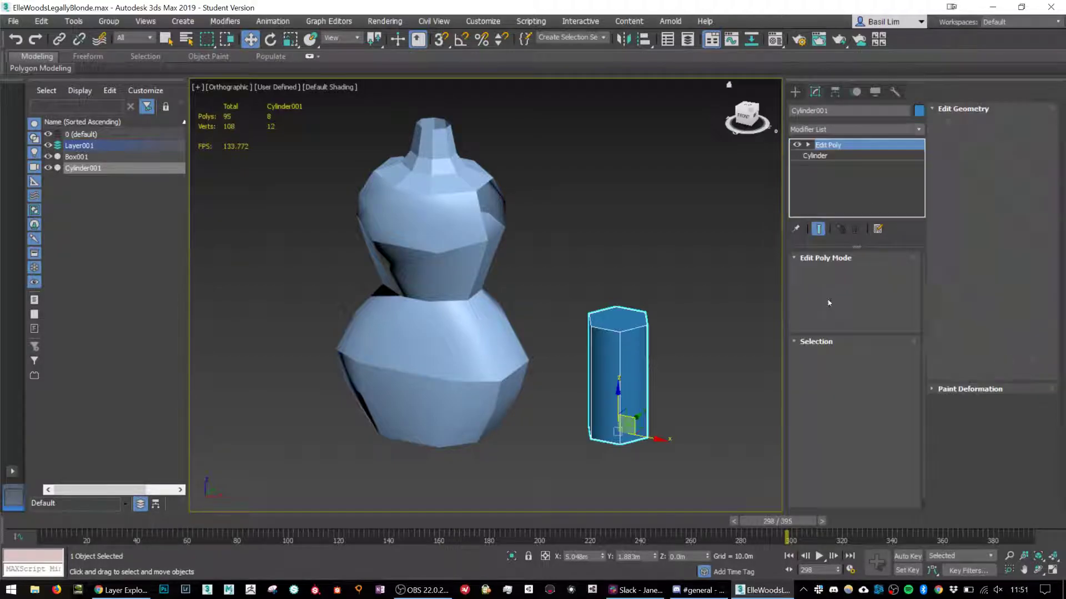
Delete the cylinder's top and bottom cap polygons to leave an open tube.
left_click(863, 359)
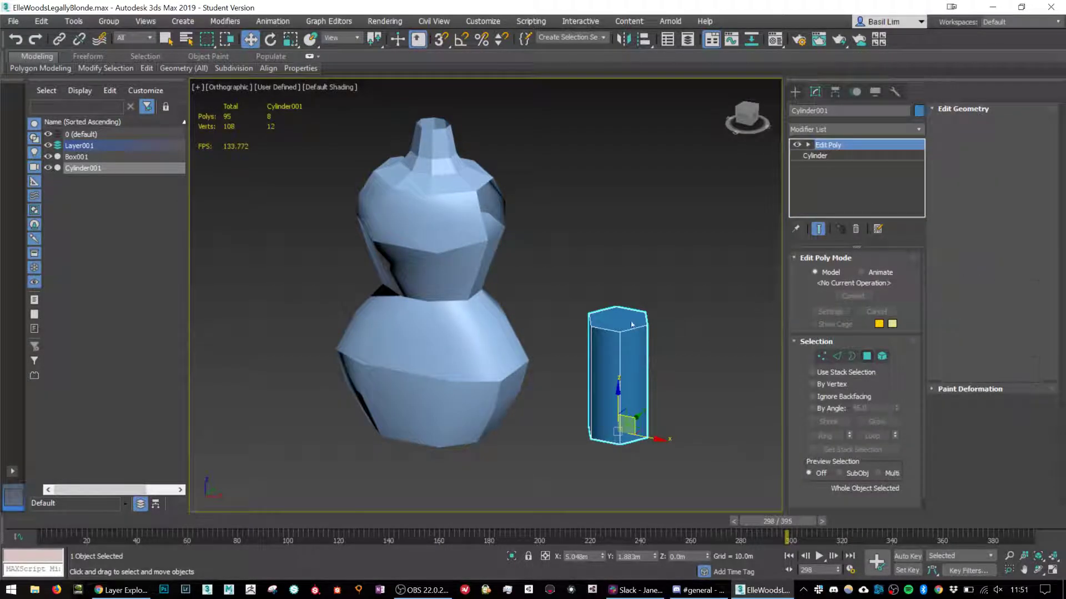
left_click(631, 323)
middle_click_drag(674, 397, 678, 319, "alt")
left_click(627, 384, "ctrl")
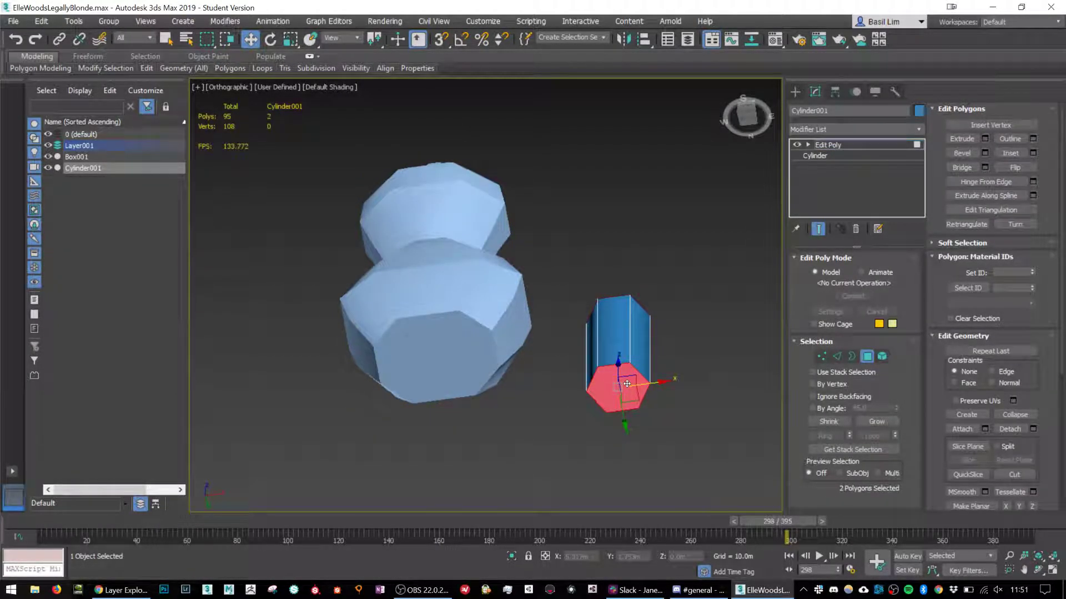
key("Delete")
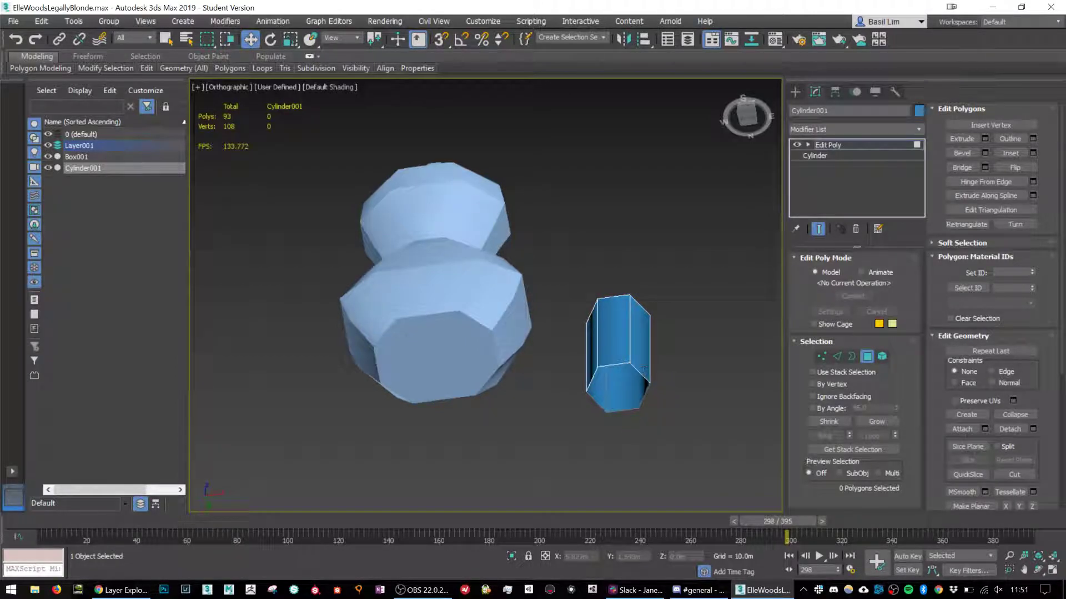
left_click(865, 357)
Raise the tube to shoulder height and rotate it 90 degrees about Y so it lies horizontally.
middle_click_drag(704, 326, 697, 380, "alt")
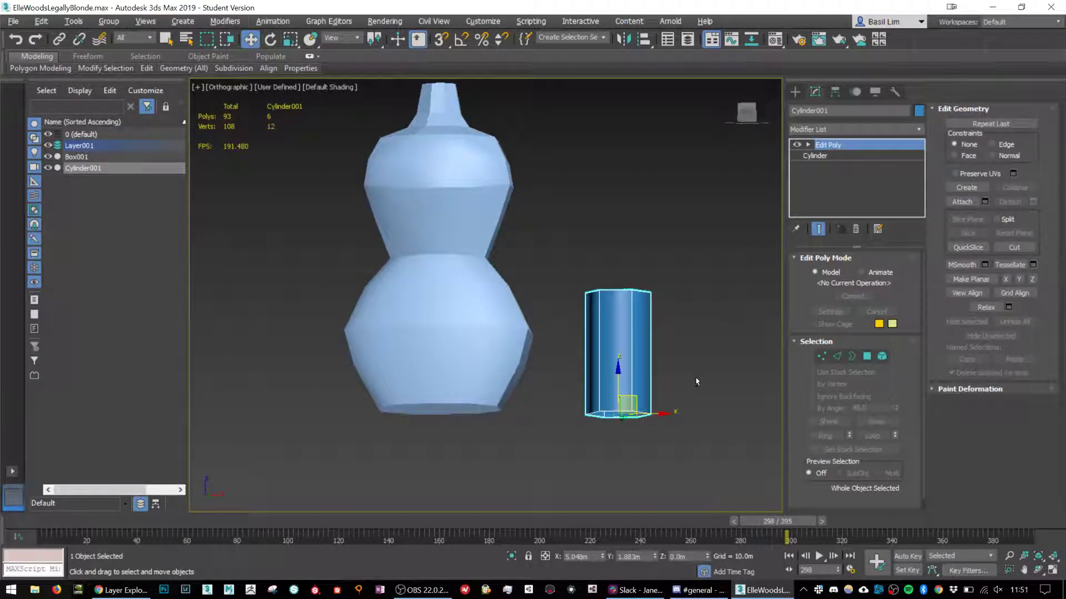
left_click_drag(621, 368, 572, 169)
key("r")
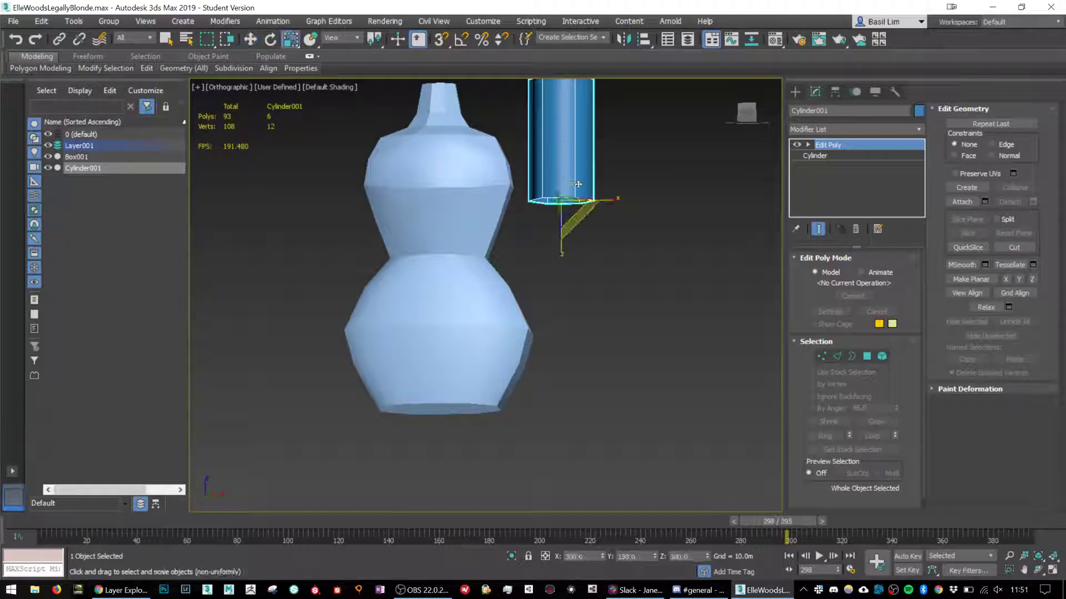
key("e")
middle_click_drag(611, 166, 603, 216)
left_click_drag(593, 228, 575, 424)
left_click_drag(588, 334, 610, 254)
key("a")
scroll(610, 254, "up", 2)
middle_click_drag(610, 254, 550, 259, "alt")
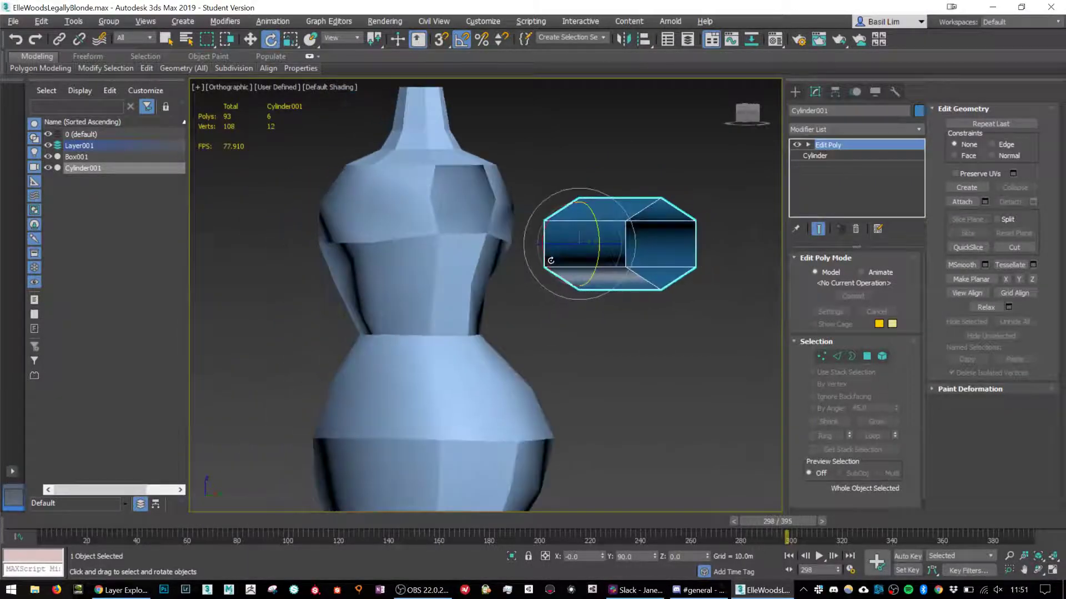
Scale the tube's cross-section to about 74% while keeping its length.
key("r")
left_click_drag(561, 228, 571, 251)
middle_click_drag(572, 250, 635, 242, "alt")
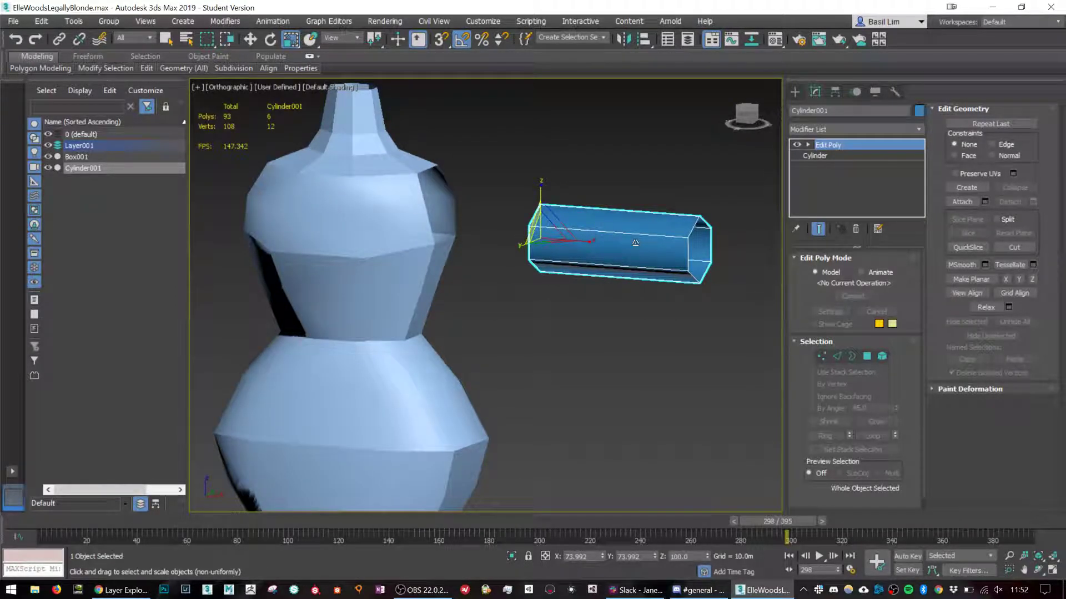
scroll(636, 243, "up", 4)
scroll(653, 246, "down", 5)
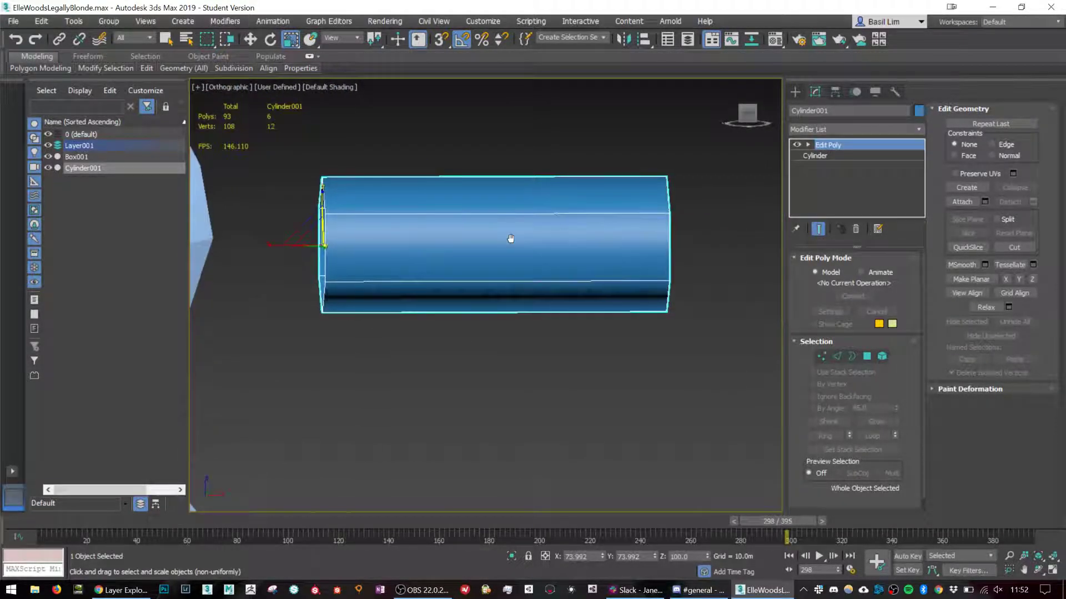
Move the tube up beside the torso's shoulder and reduce its cross-section slightly, to about 73%.
middle_click_drag(423, 207, 425, 262)
key("w")
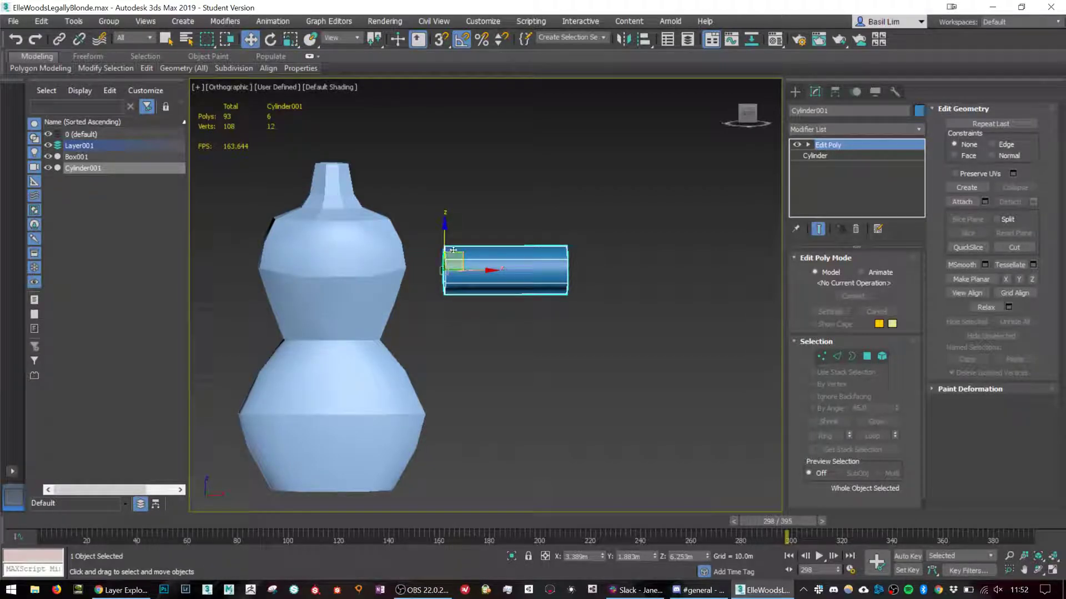
left_click_drag(454, 250, 422, 225)
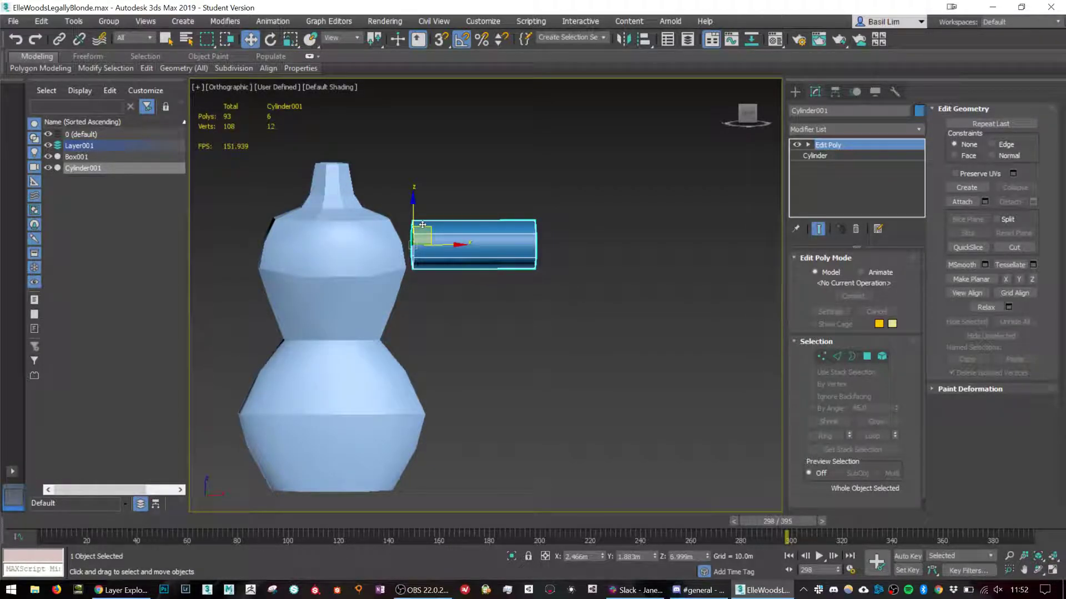
key("r")
mouse_move(423, 225)
middle_mouse_down("alt")
mouse_move(414, 227)
mouse_move(425, 230)
middle_mouse_up("alt")
left_click_drag(425, 230, 424, 234)
middle_click_drag(424, 235, 447, 281, "alt")
Align the tube with the armhole, centred on the torso's depth, at about X 2.24 m and Z 7.26 m.
key("w")
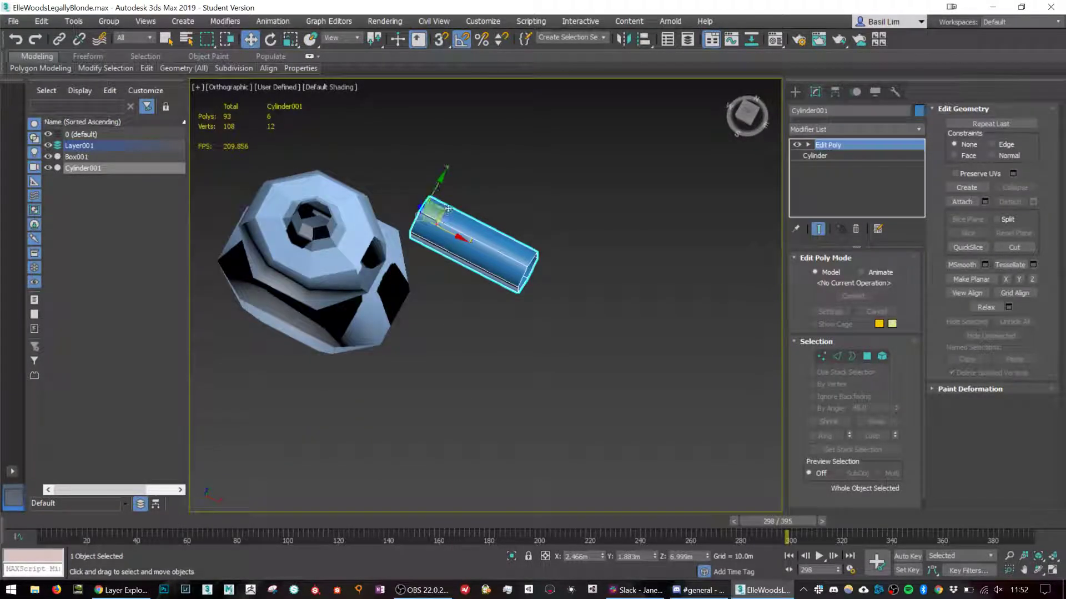
left_click_drag(445, 209, 409, 257)
middle_click_drag(407, 333, 449, 233, "alt")
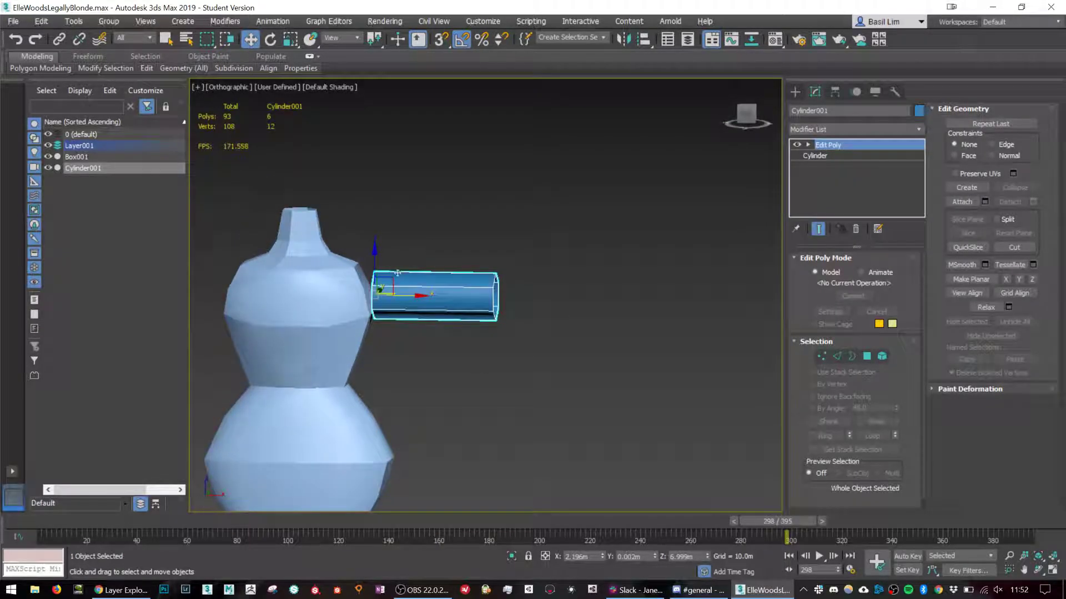
left_click_drag(391, 276, 392, 268)
middle_click_drag(443, 286, 444, 278, "alt")
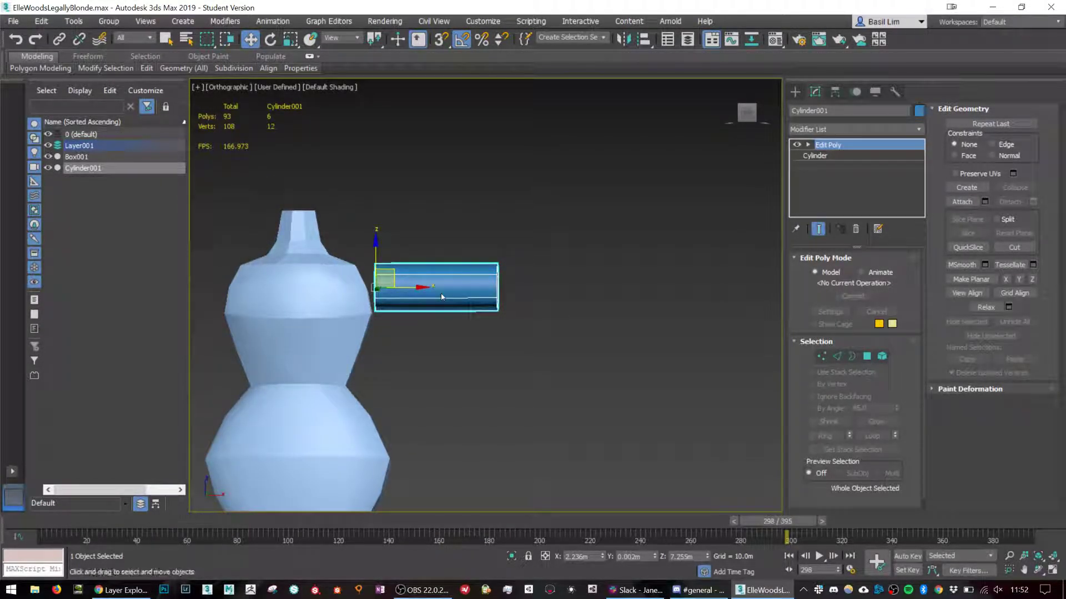
Connect the tube's six lengthwise edges with one edge loop halfway along the arm.
scroll(506, 310, "up", 3)
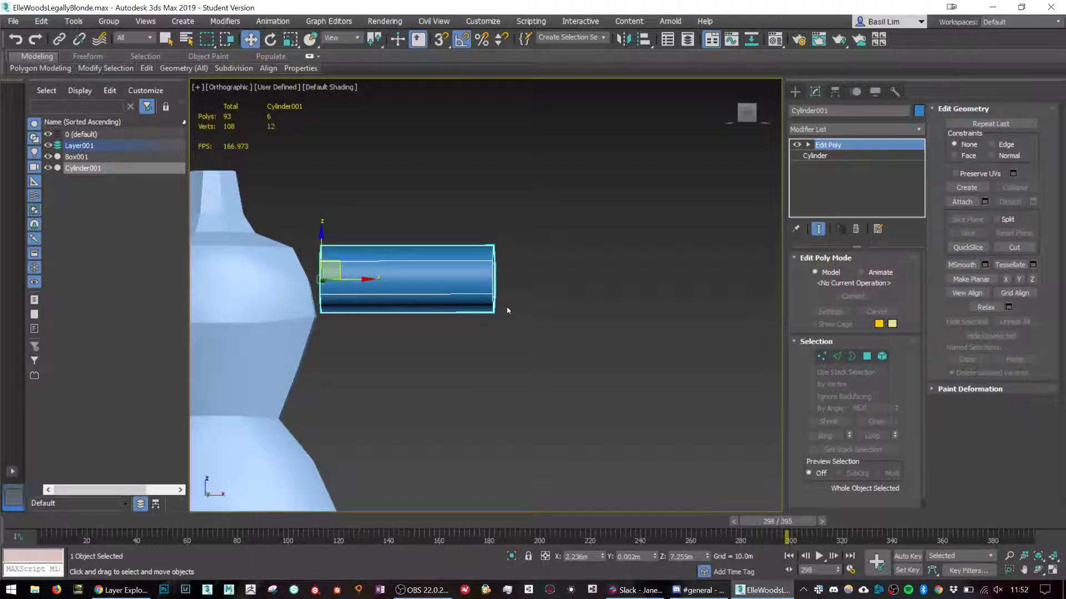
left_click(837, 358)
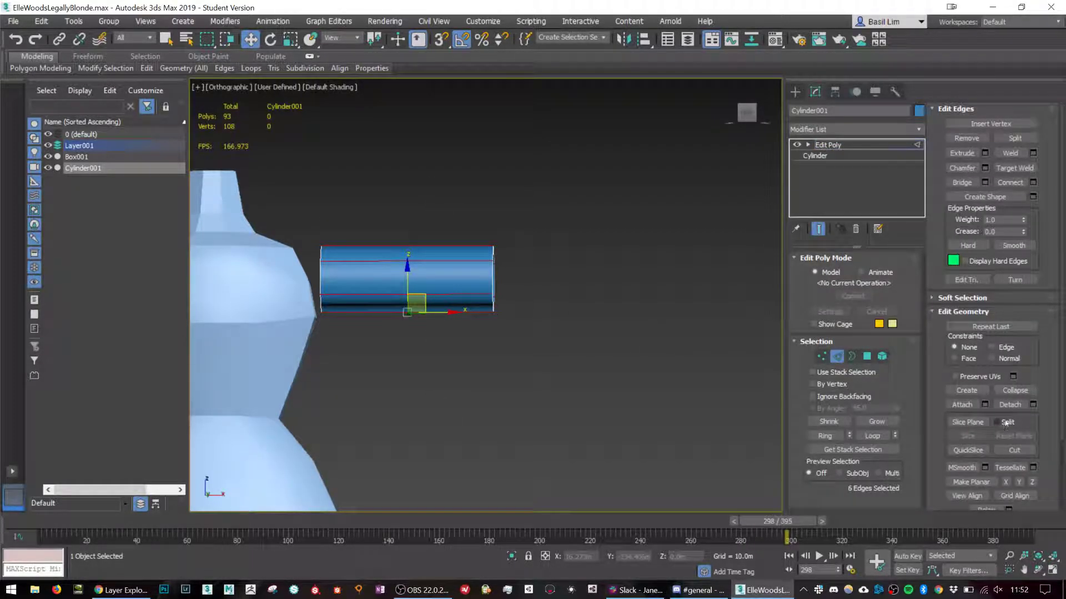
left_click(1014, 186)
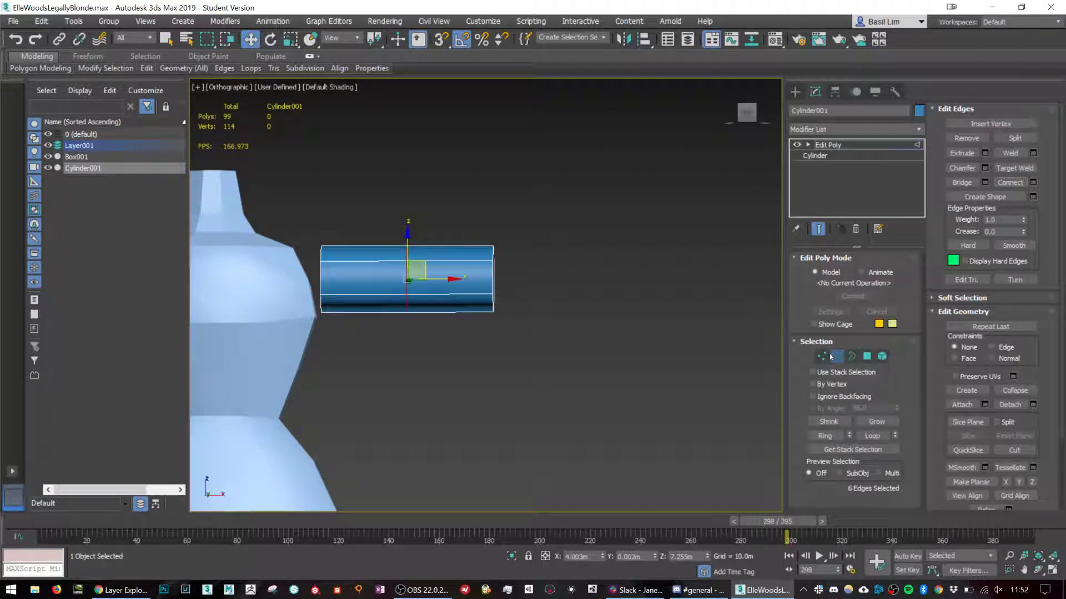
Check the chibi reference drawings in the Chrome image search results for arm proportions, and return to 3ds Max.
key("alt+Tab")
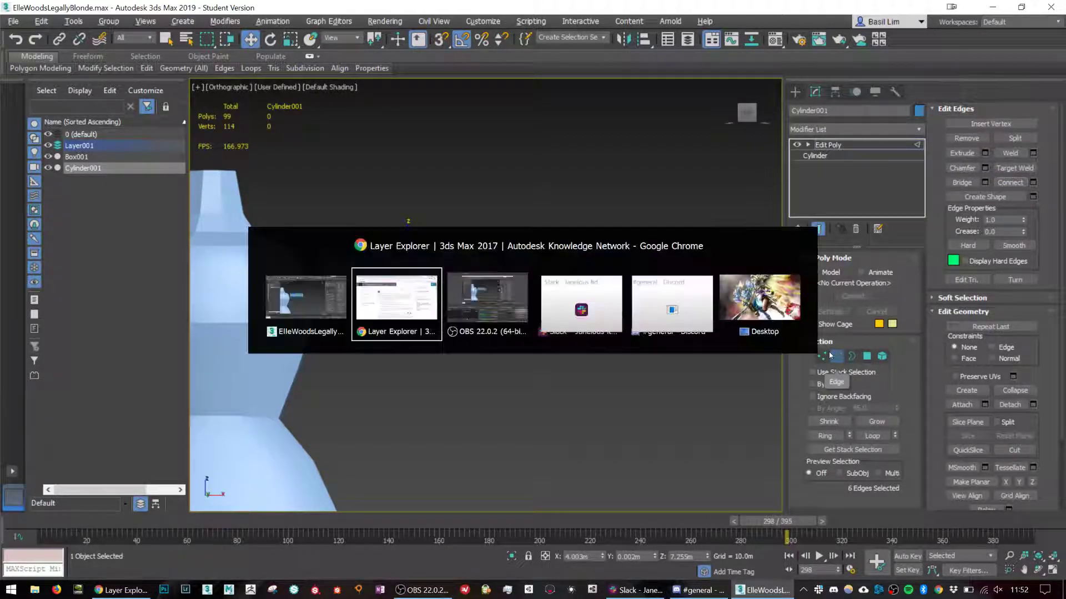
left_click(771, 10)
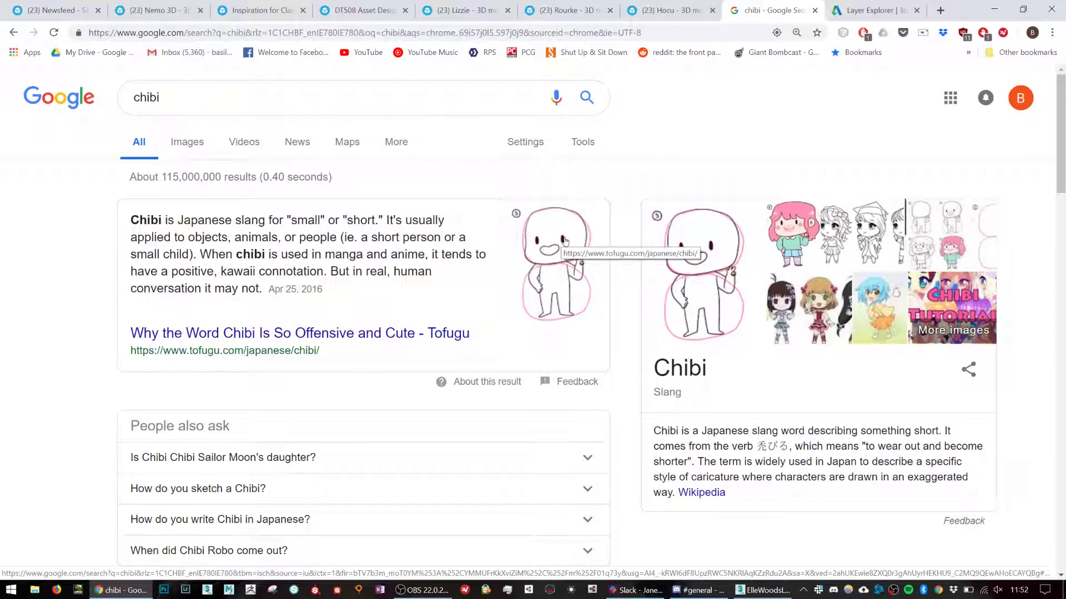
key("alt+Tab")
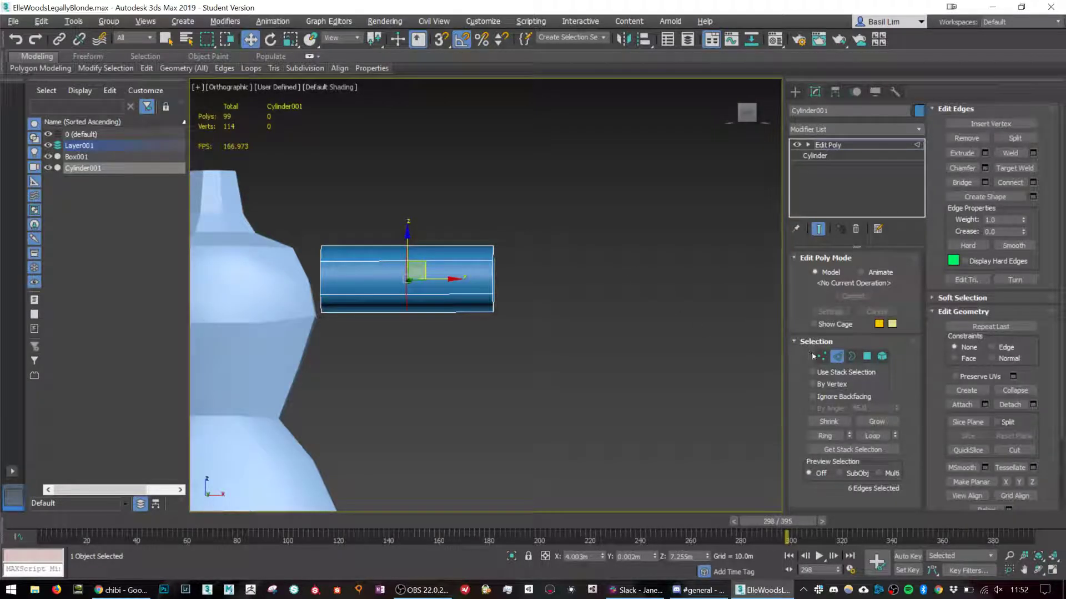
Select the arm's middle and outer vertex rings and scale their cross-section down.
key("1")
left_click_drag(481, 371, 541, 228, "ctrl")
middle_click_drag(575, 315, 504, 318, "alt")
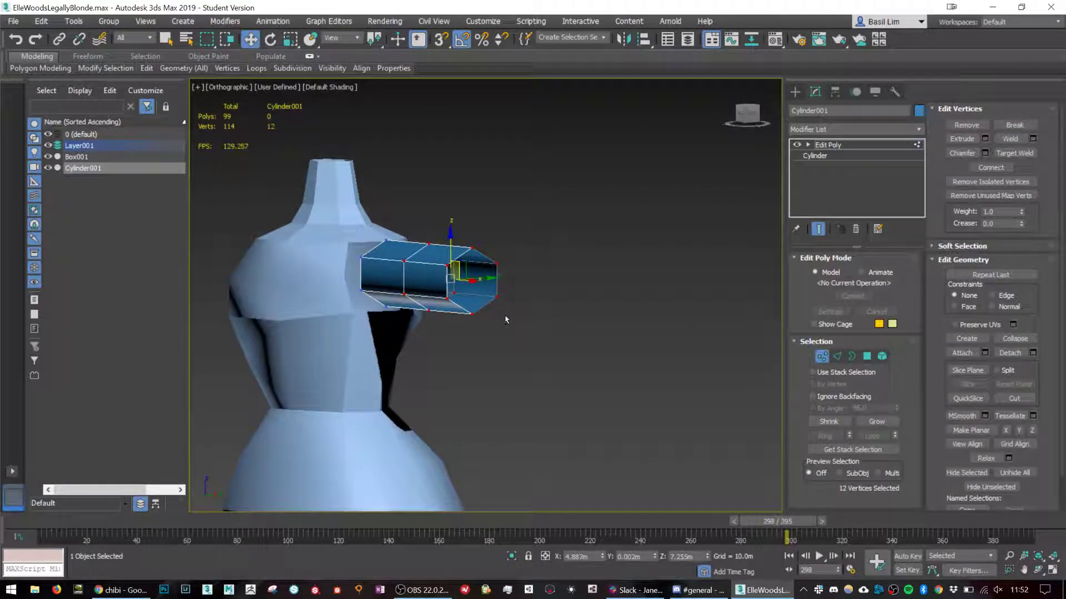
key("r")
left_click_drag(438, 265, 445, 286)
middle_click_drag(450, 292, 524, 307, "alt")
Scale the arm's outer end vertex ring narrower to taper it toward the wrist, and select the middle ring.
left_click_drag(551, 209, 478, 358)
middle_click_drag(478, 358, 502, 338, "alt")
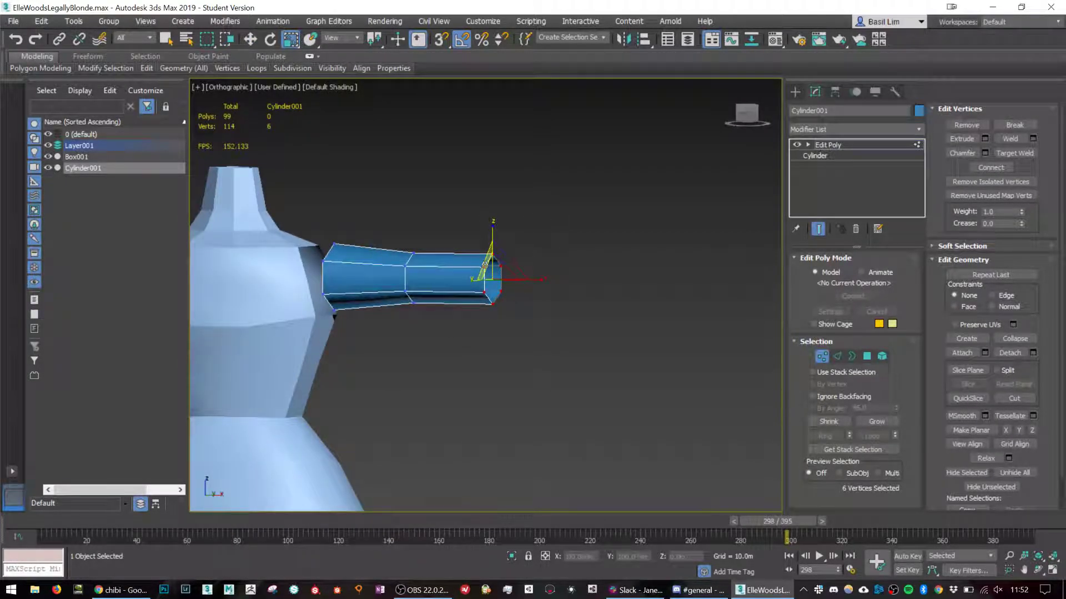
left_click_drag(486, 269, 496, 300)
middle_click_drag(496, 300, 444, 314, "alt")
left_click_drag(385, 209, 433, 326)
middle_click_drag(502, 316, 450, 294, "alt")
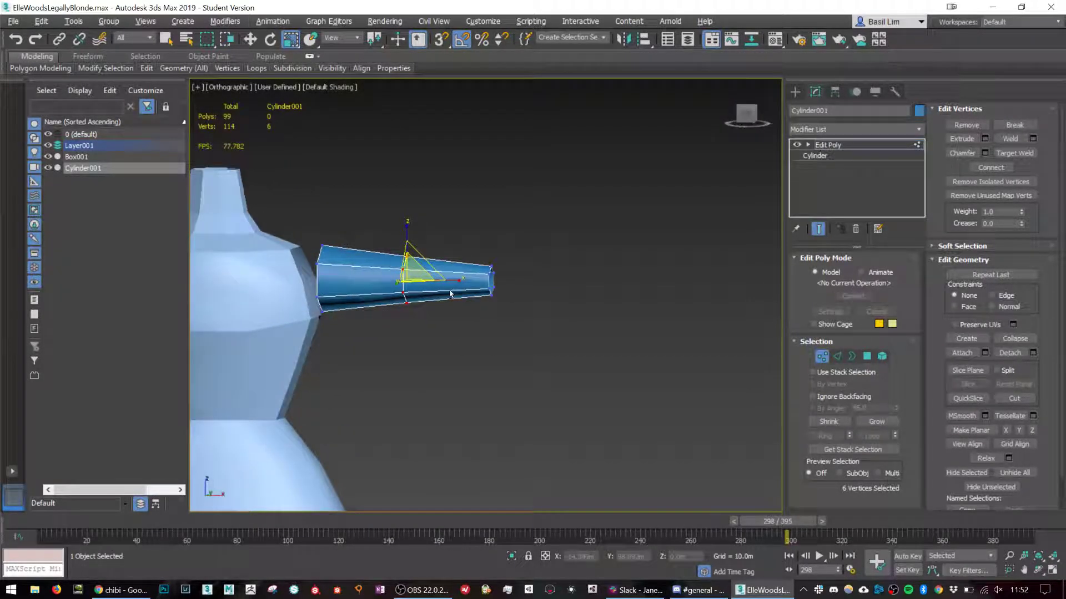
Select the six lengthwise edges of the arm's outer half for editing in the front view.
left_click(563, 297)
scroll(557, 313, "up", 4)
middle_click_drag(545, 313, 575, 285, "alt")
left_click(837, 356)
left_click_drag(515, 183, 487, 437)
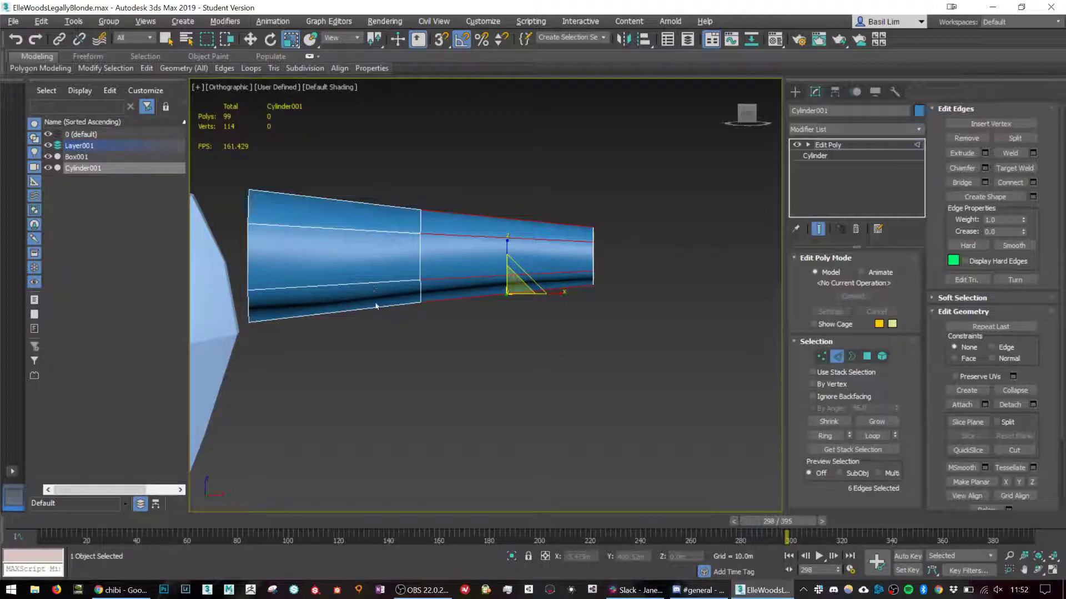
left_click(836, 356)
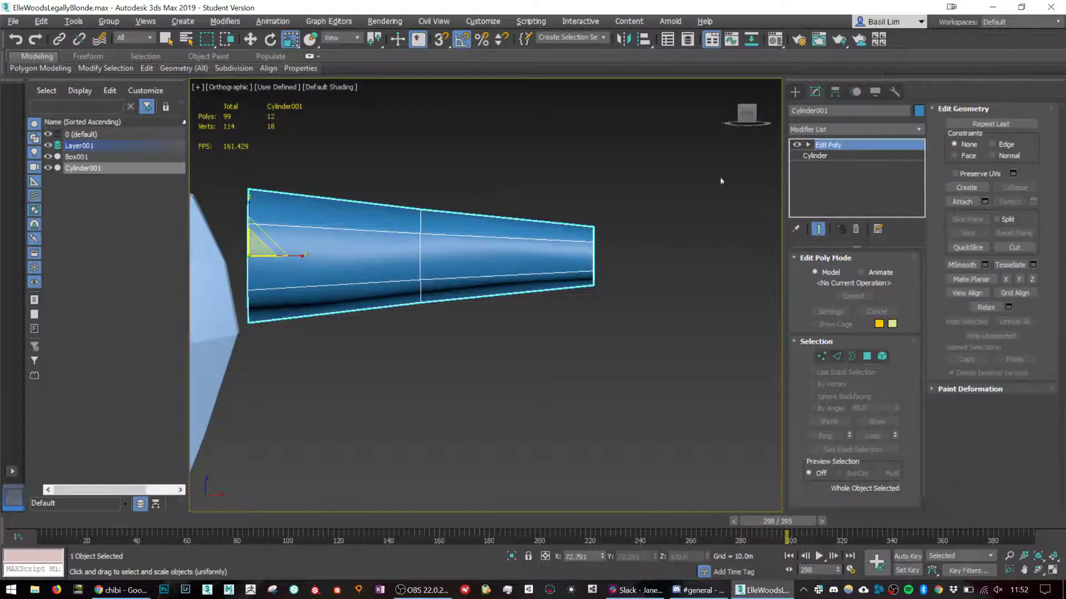
left_click(746, 115)
middle_click_drag(631, 174, 328, 383)
scroll(328, 383, "down", 8)
middle_click_drag(433, 266, 486, 219)
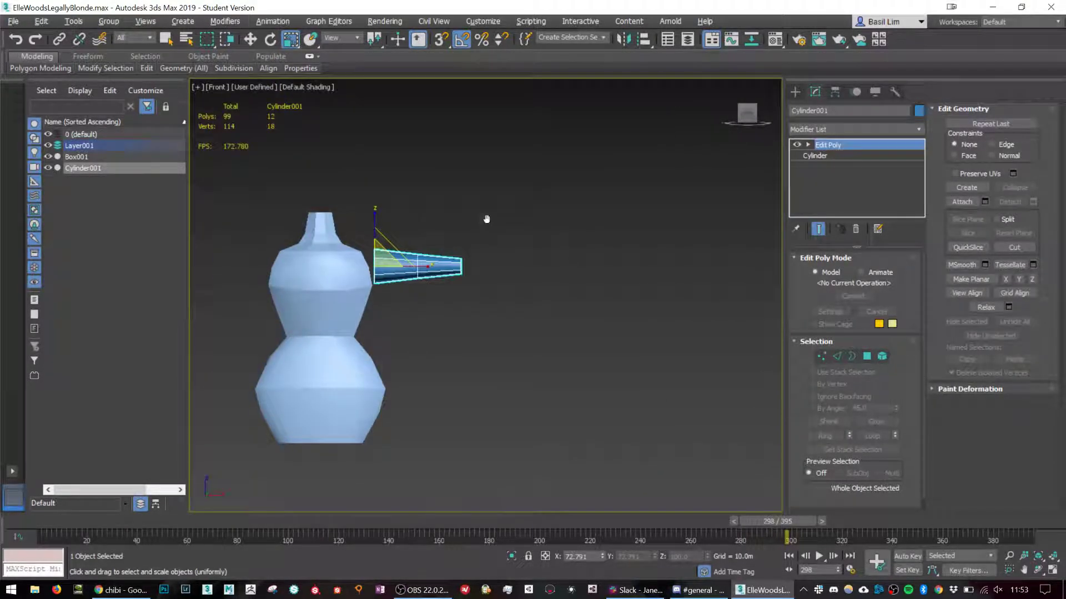
scroll(394, 239, "up", 4)
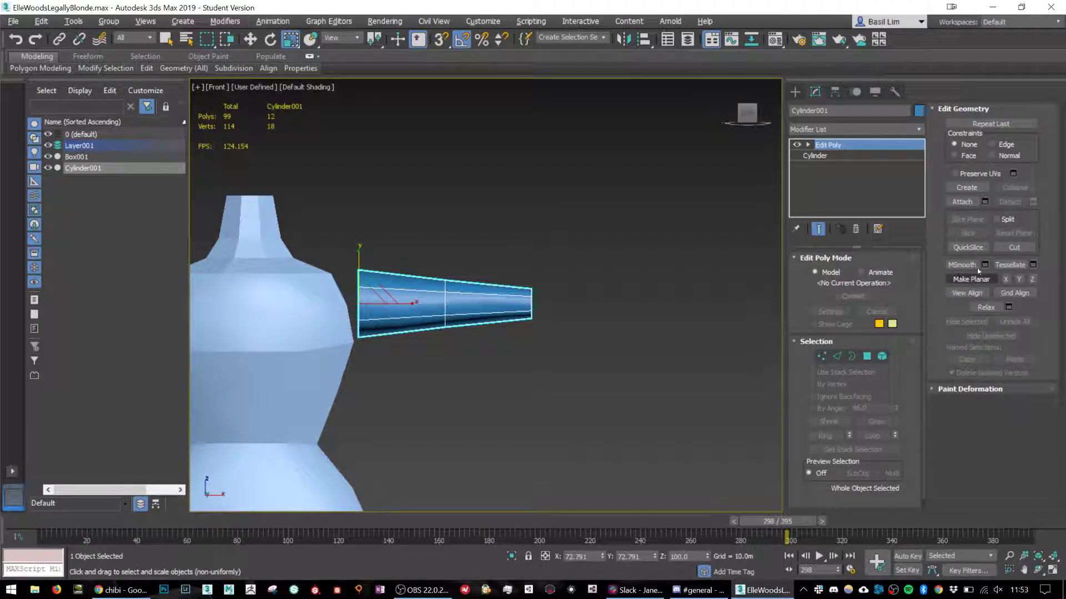
left_click(837, 356)
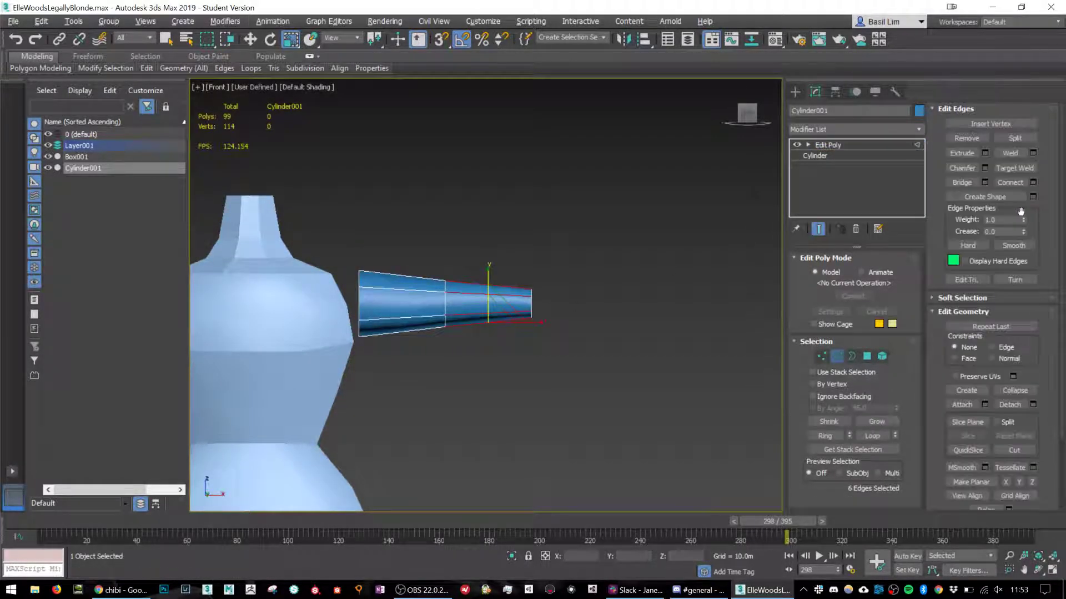
scroll(1015, 277, "down", 3)
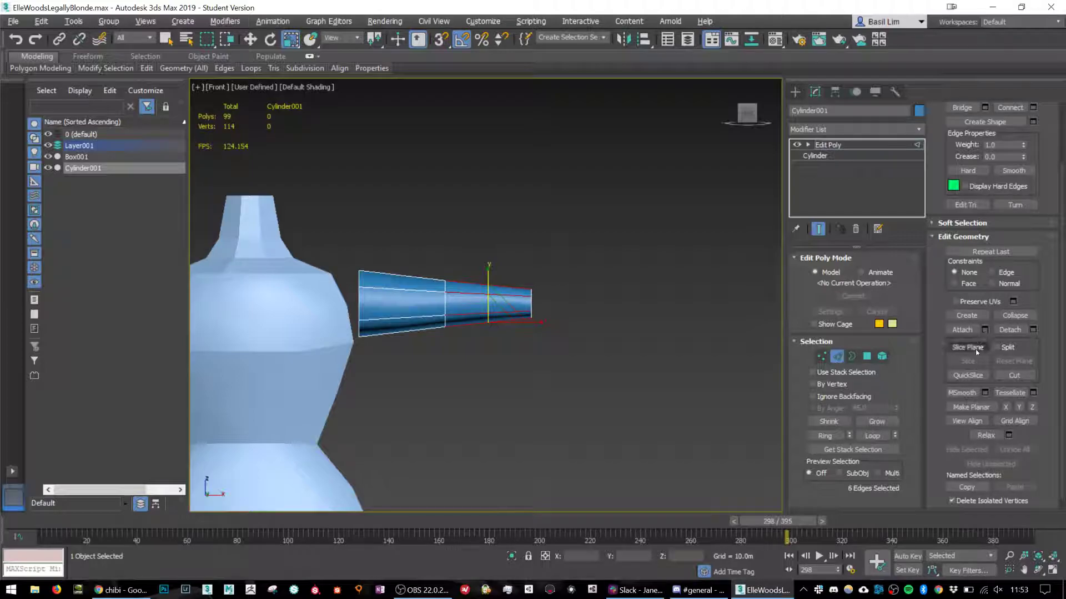
left_click(969, 348)
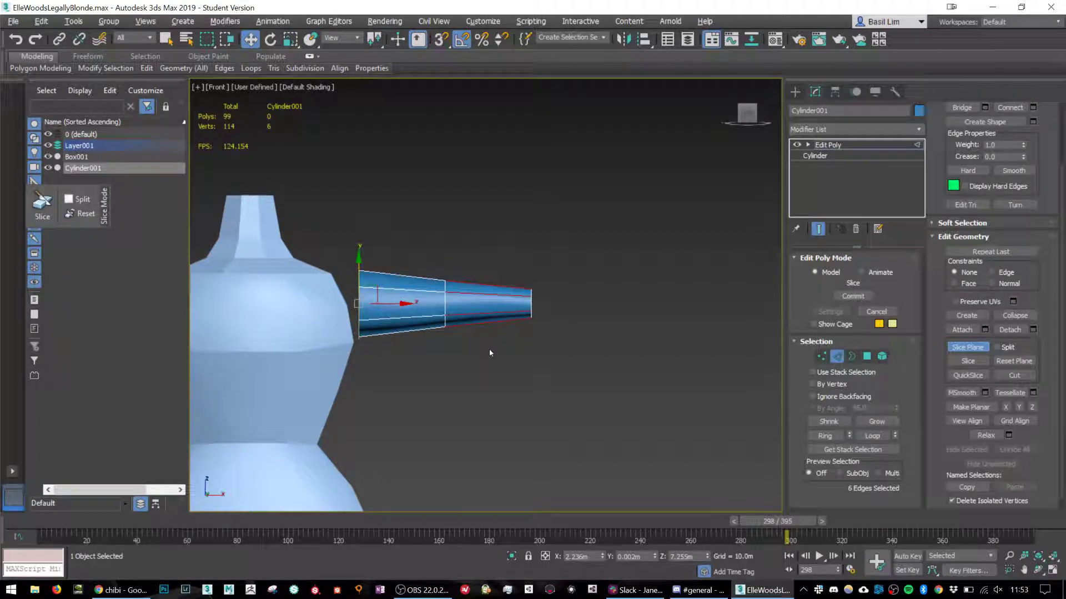
scroll(490, 353, "up", 3)
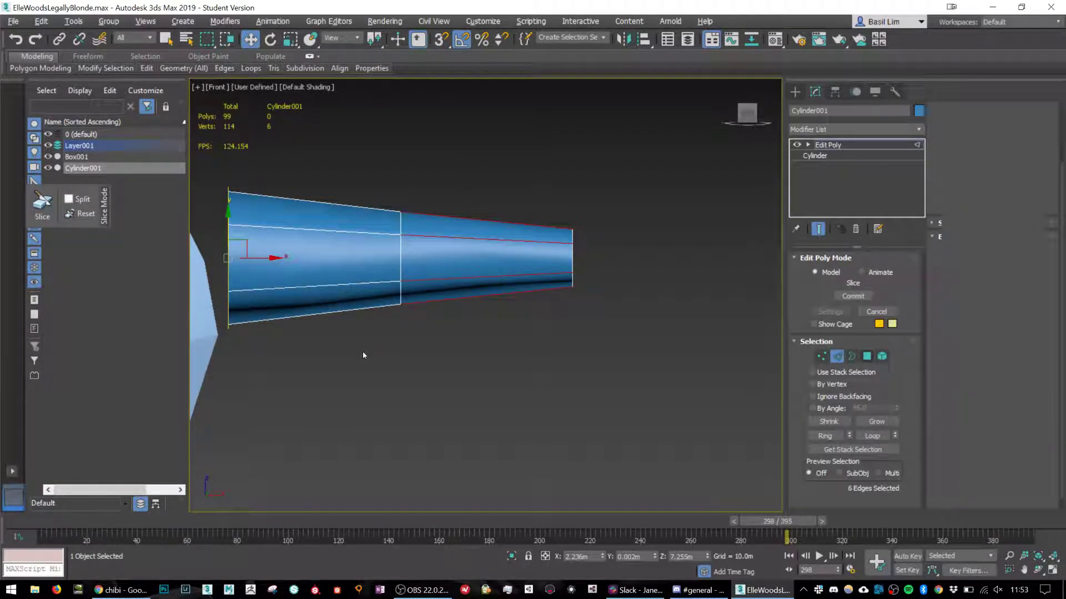
Slice all the arm cylinder's polygons with a slice plane just on the body side of the middle edge loop.
key("4")
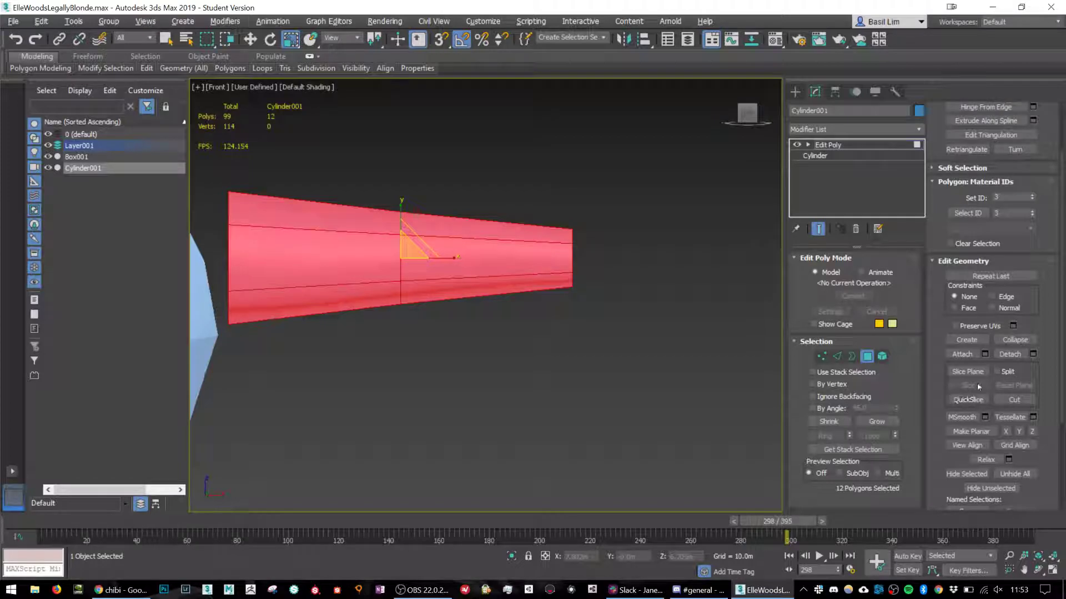
left_click(967, 372)
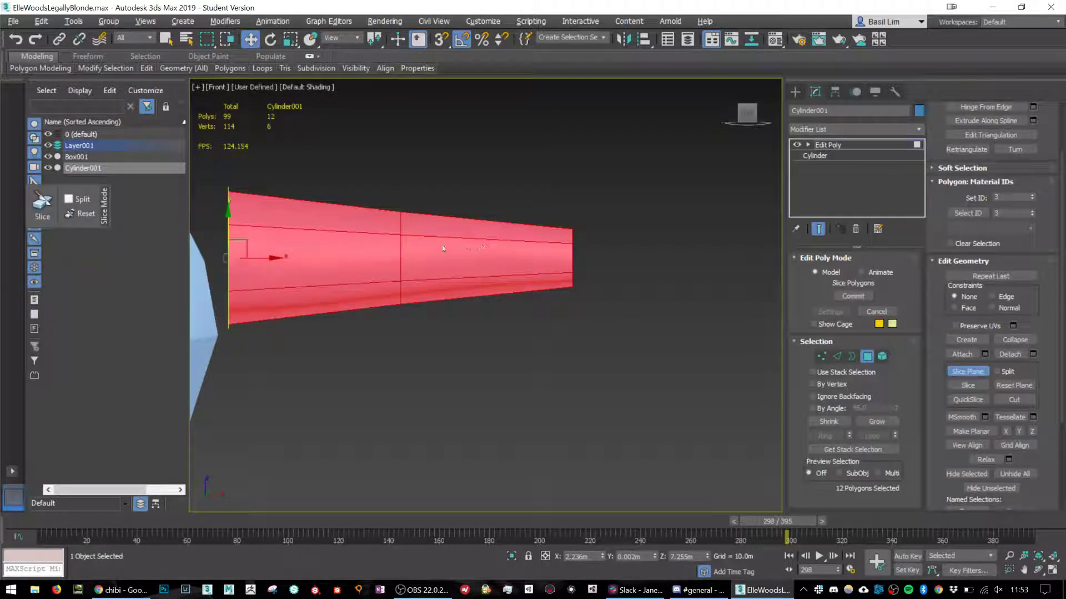
left_click_drag(275, 258, 400, 262)
middle_click_drag(400, 263, 390, 267, "alt")
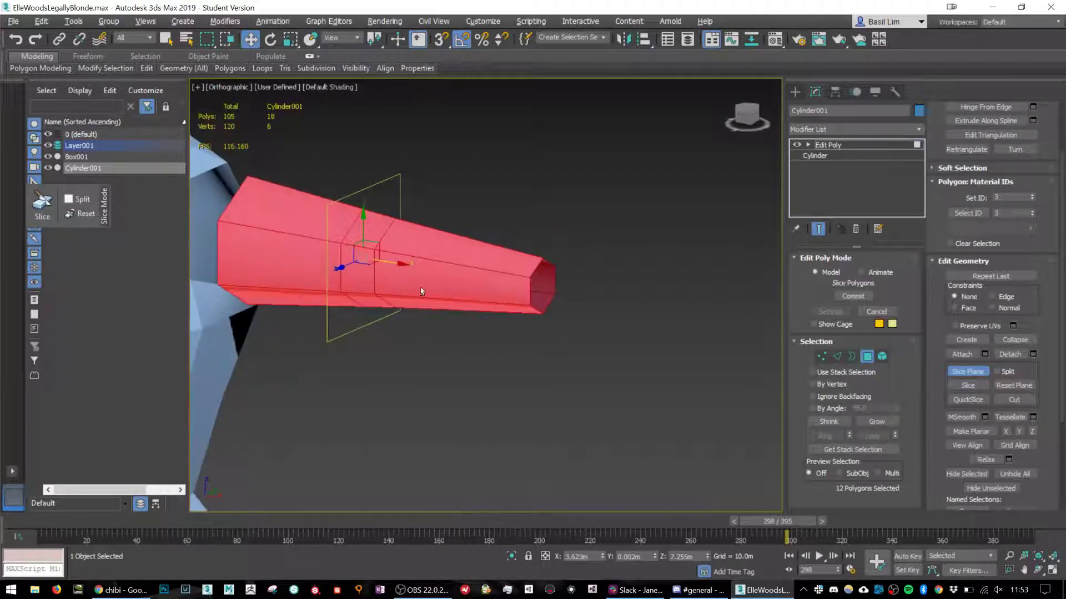
left_click_drag(387, 261, 389, 262)
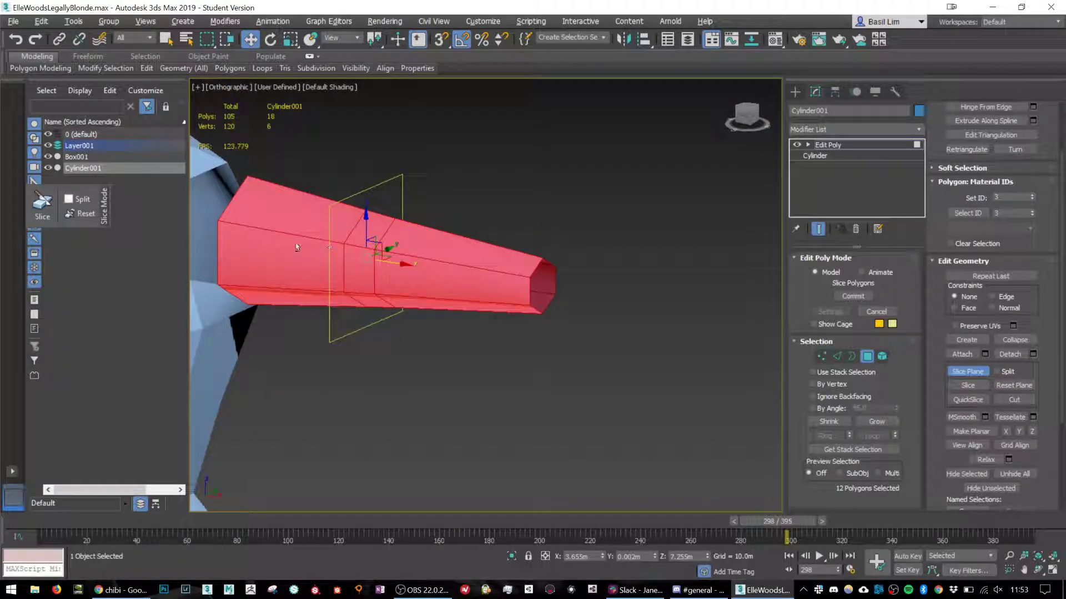
middle_click_drag(218, 229, 329, 257, "alt")
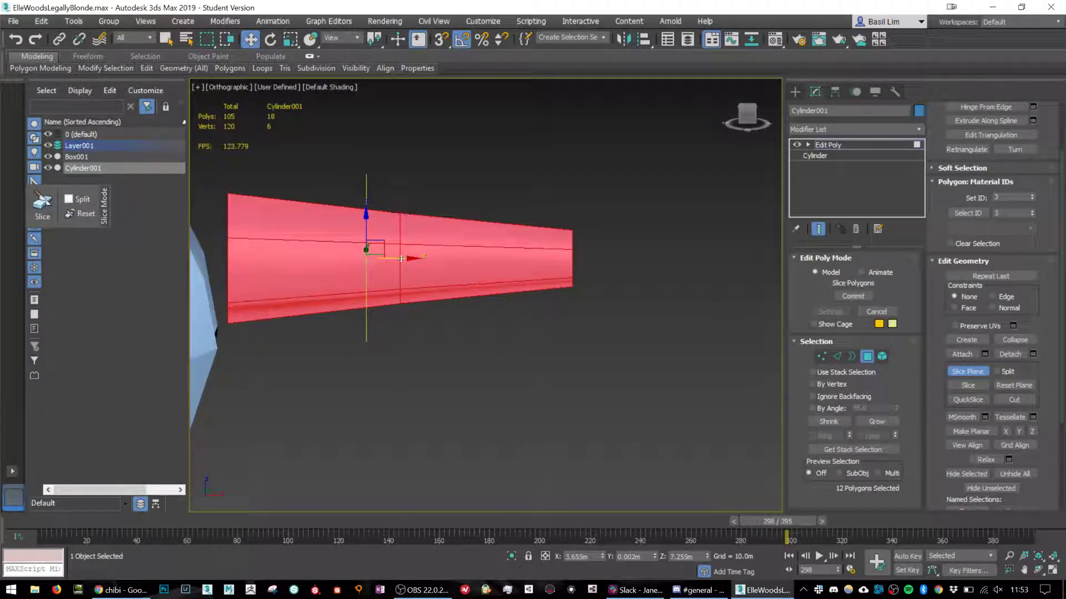
middle_click_drag(401, 259, 416, 262, "alt")
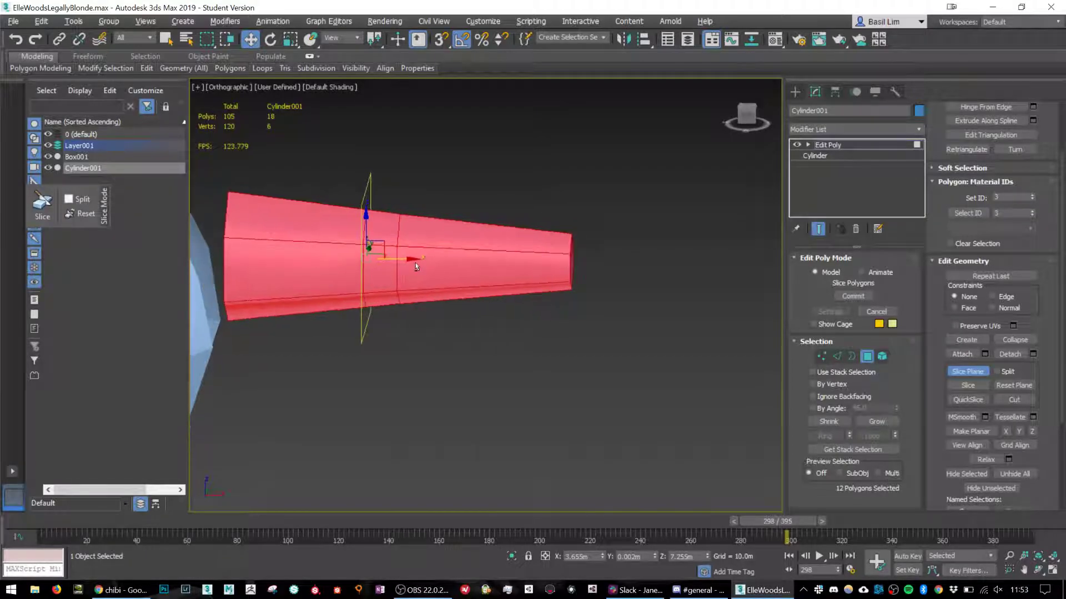
left_click(967, 385)
Slice a matching loop on the outer side of the arm's middle loop, finish slicing and display edged faces.
left_click_drag(405, 259, 469, 259)
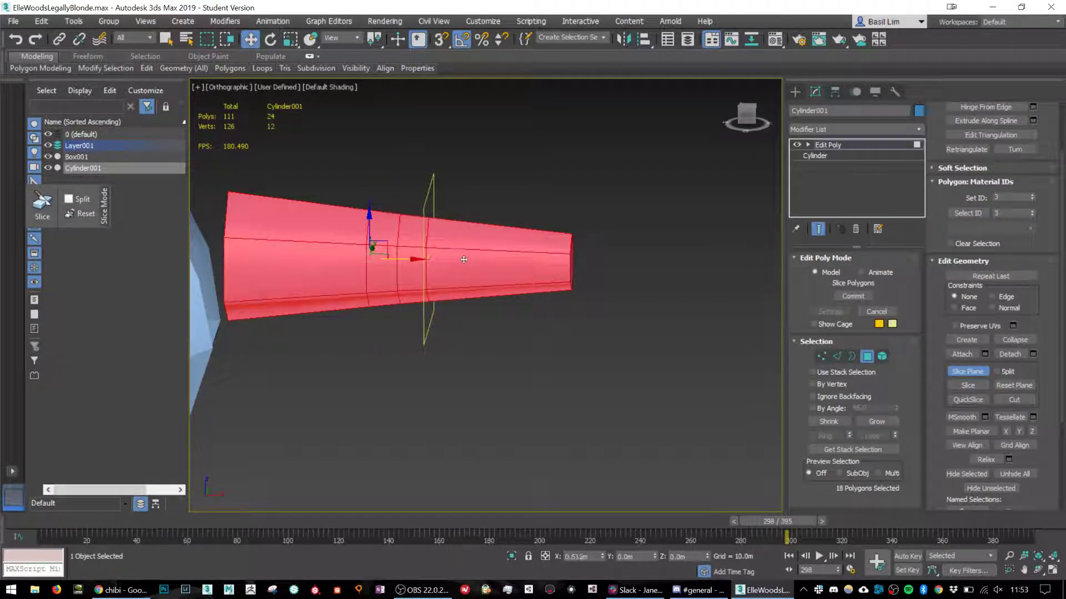
left_click(975, 374)
middle_click_drag(574, 145, 521, 192, "alt")
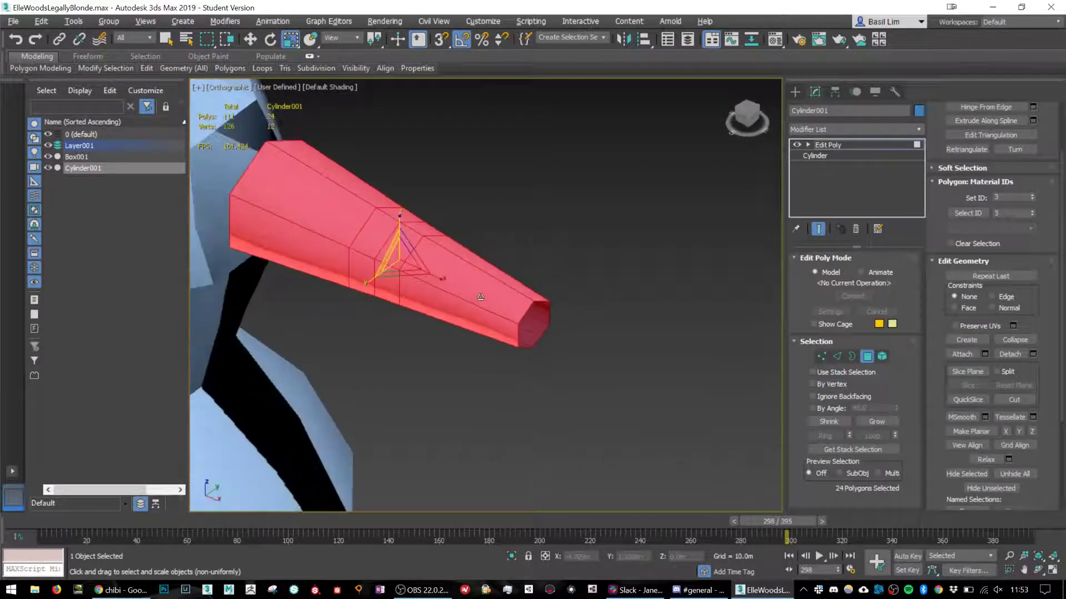
key("4")
left_click(520, 192)
left_click(385, 248)
key("4")
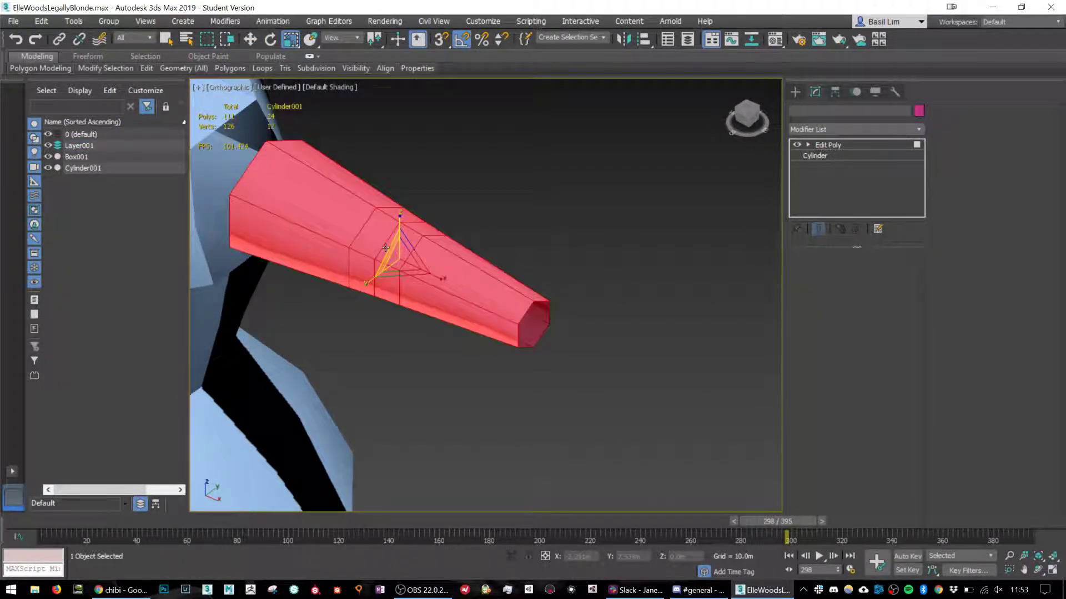
middle_click_drag(398, 256, 430, 251, "alt")
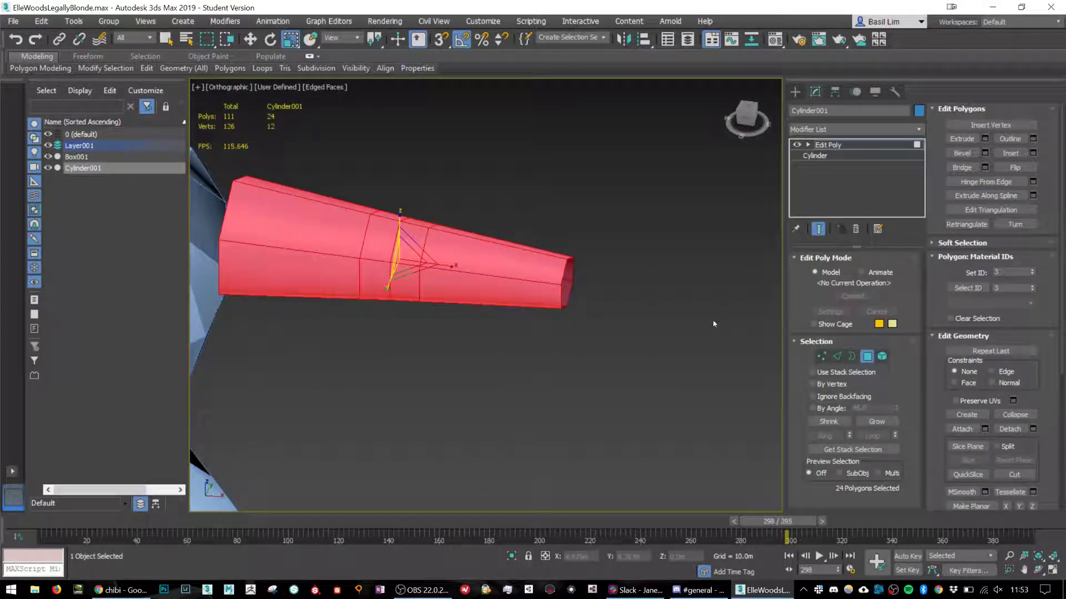
Connect the middle loop's upper vertex diagonally to the upper front vertices of the two neighbouring elbow loops.
left_click(821, 356)
mouse_move(388, 244)
middle_mouse_down("alt")
mouse_move(360, 231)
mouse_move(383, 228)
middle_mouse_up("alt")
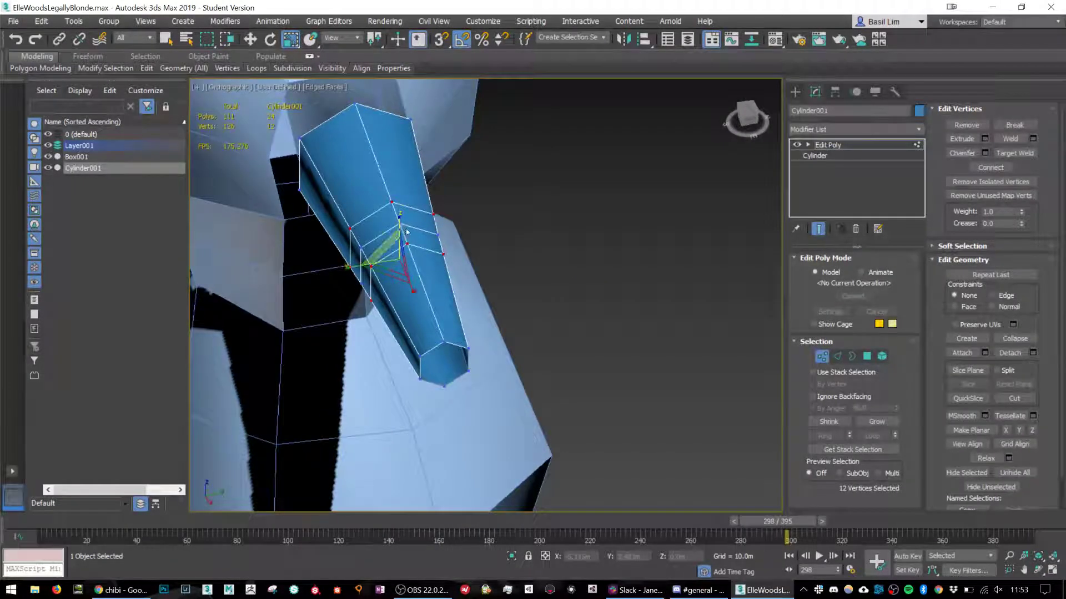
left_click(399, 224)
left_click(372, 266, "ctrl")
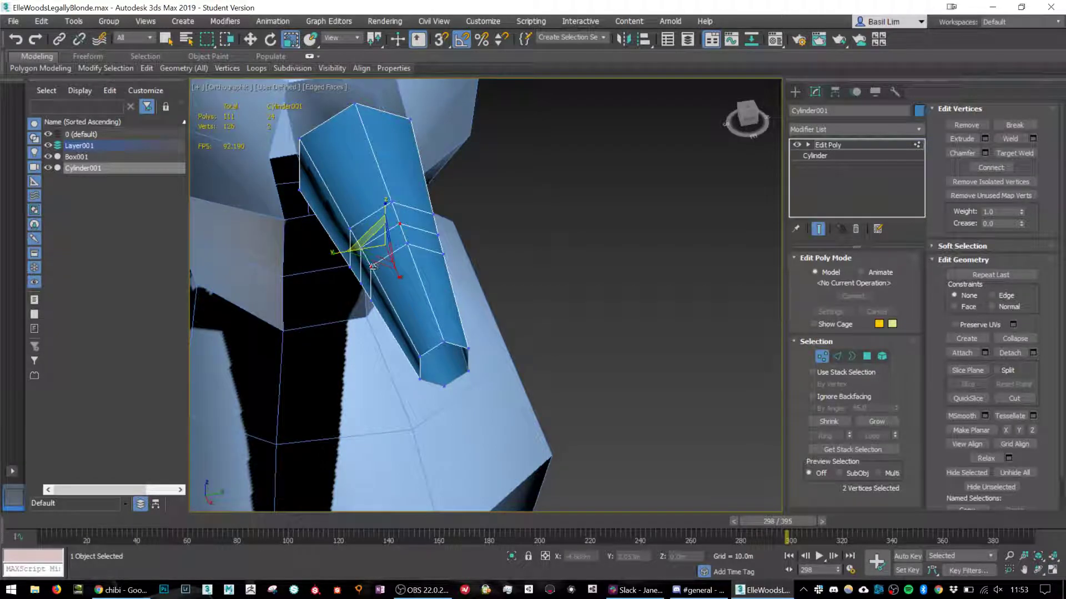
middle_click_drag(372, 267, 425, 266, "alt")
left_click(334, 256, "ctrl")
right_click(334, 256)
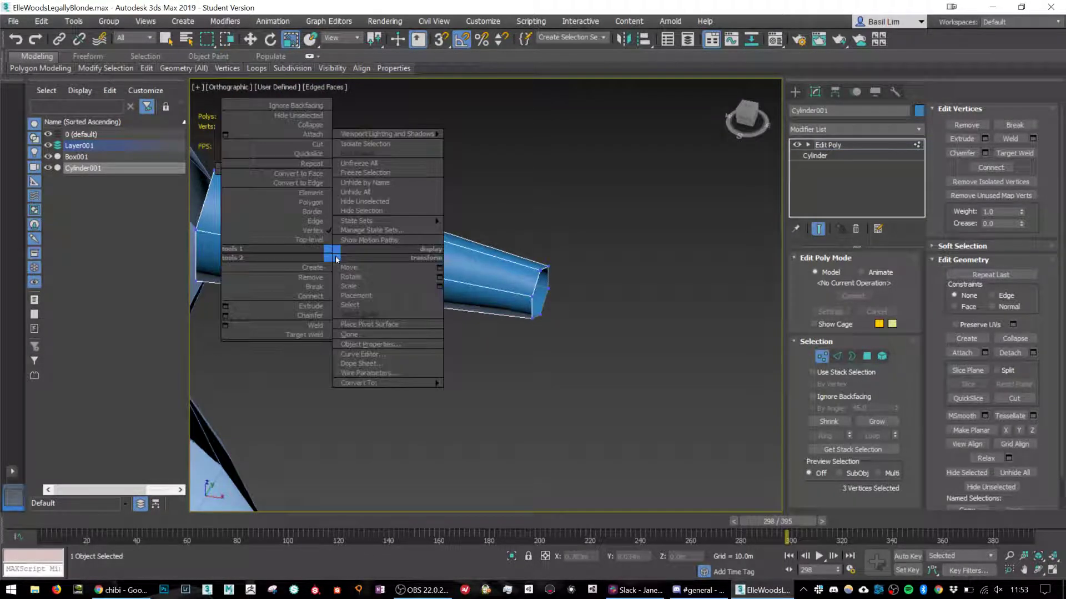
left_click(289, 295)
Connect the middle loop's lower vertex diagonally to the lower front vertices of the two neighbouring elbow loops.
middle_click_drag(390, 234, 361, 278, "alt")
left_click(330, 285)
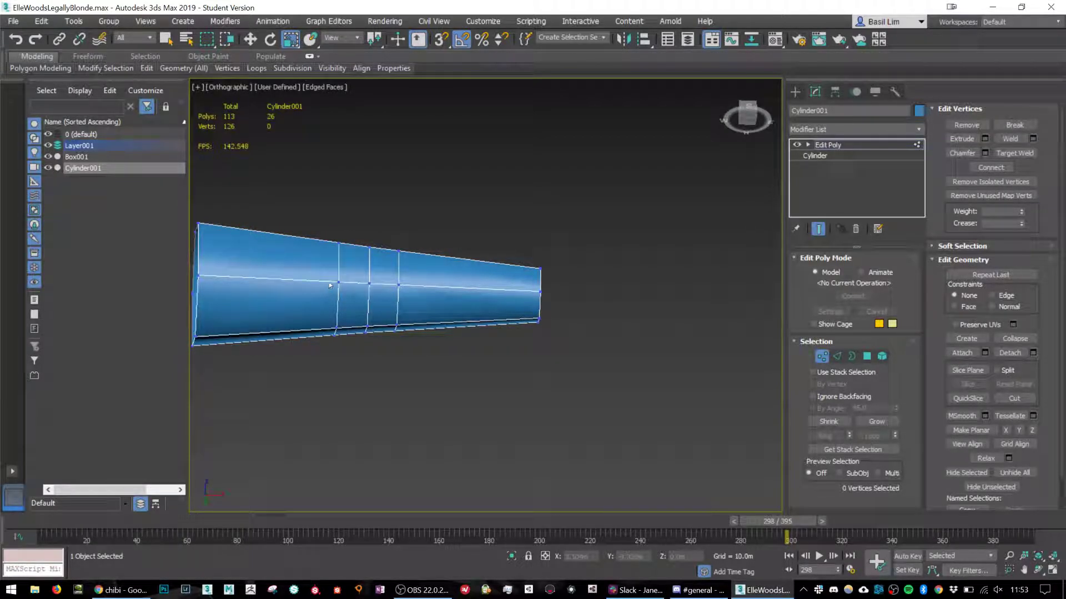
left_click(339, 282)
left_click(367, 327, "ctrl")
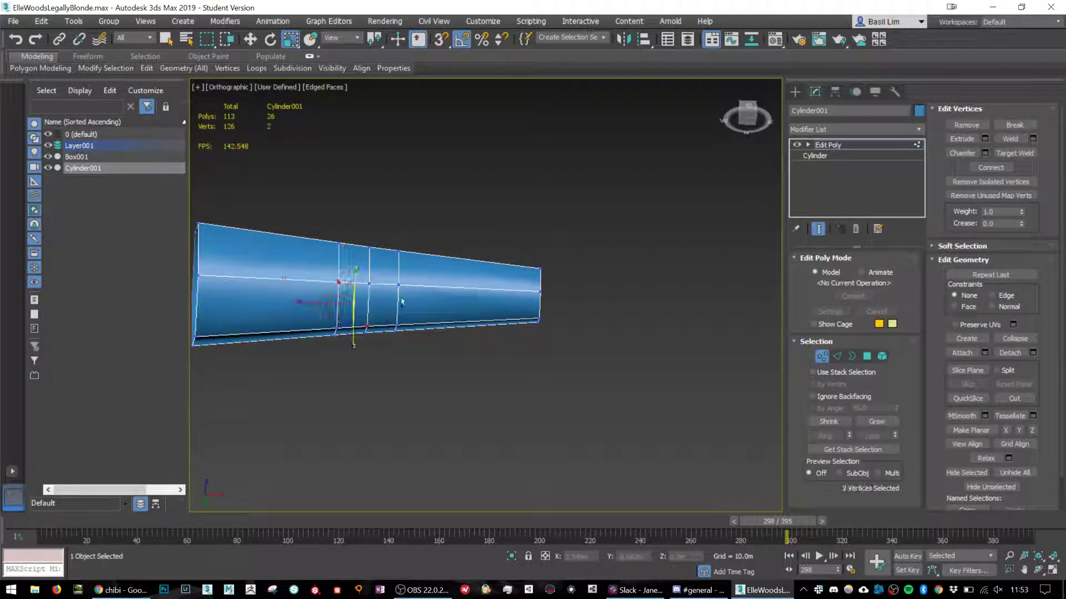
left_click(398, 284, "ctrl")
right_click(397, 281)
left_click(384, 323)
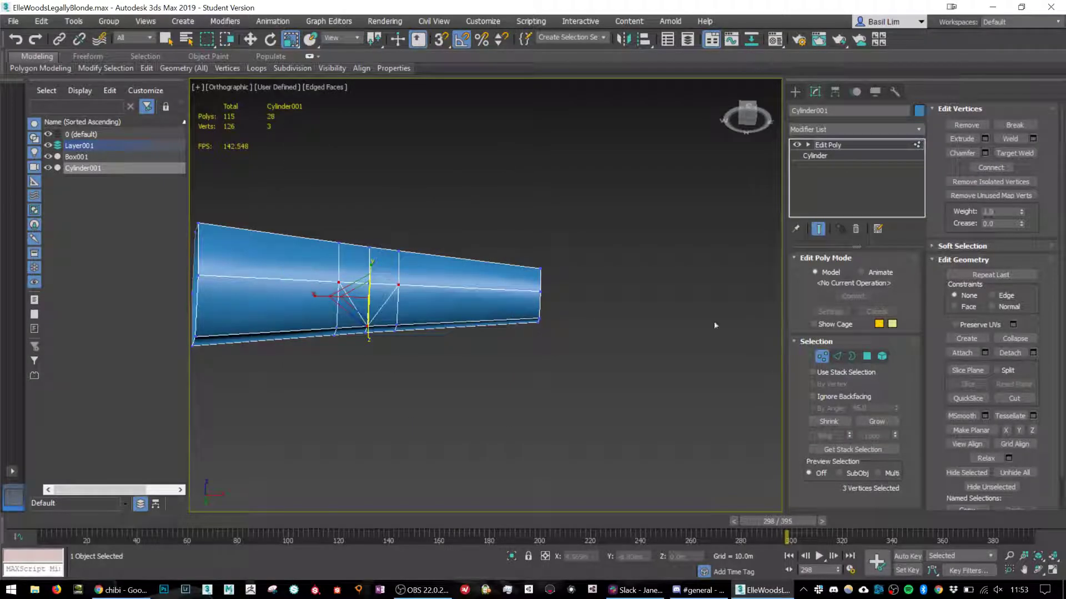
Remove the three middle-loop edges across the front of the elbow, between the diagonal connections.
left_click(837, 356)
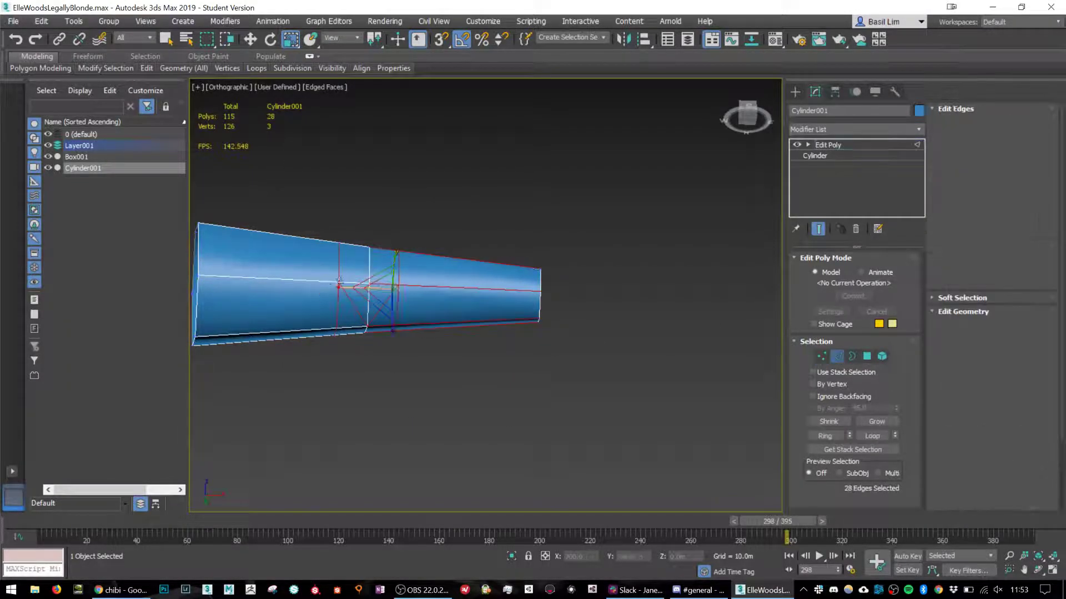
left_click(367, 305)
left_click(368, 261, "ctrl")
middle_click_drag(429, 216, 416, 288, "alt")
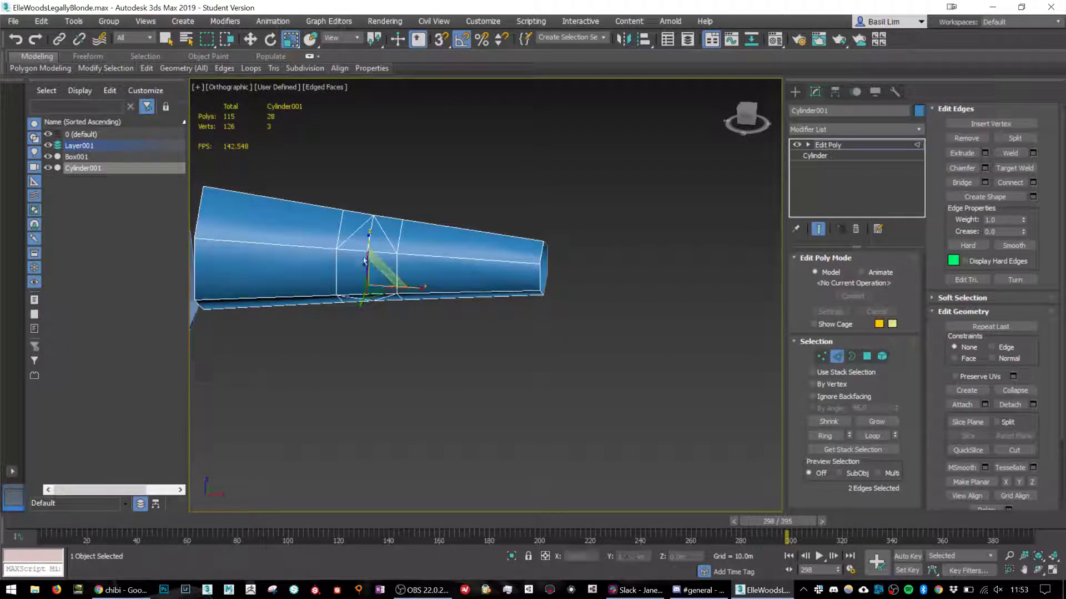
left_click(371, 232, "ctrl")
key("BackSpace")
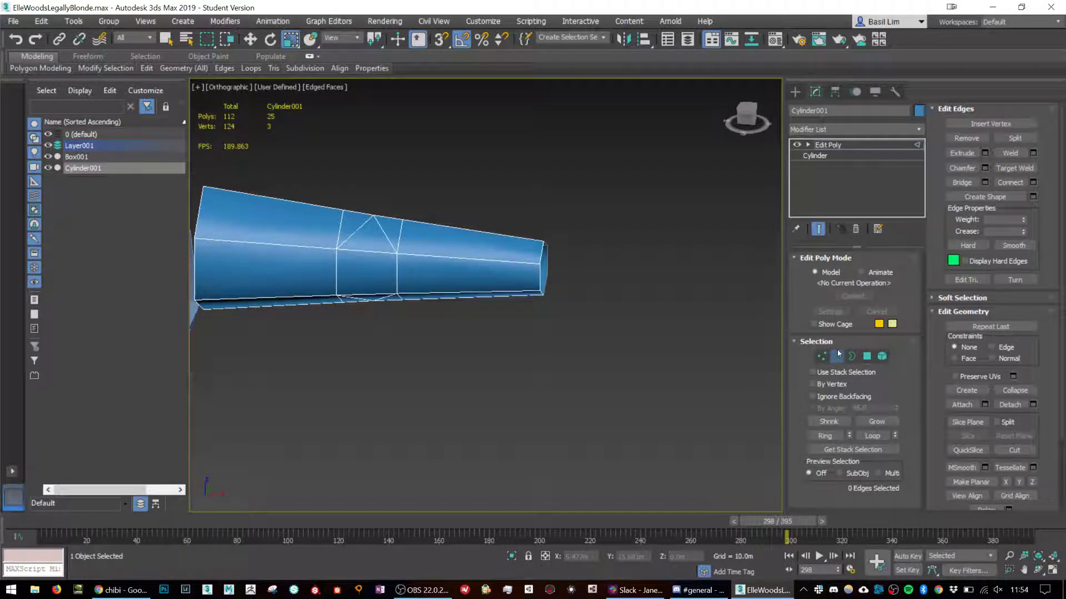
Select the four vertices on the front of the elbow and scale them closer together along the arm's length.
middle_click_drag(540, 263, 556, 338, "alt")
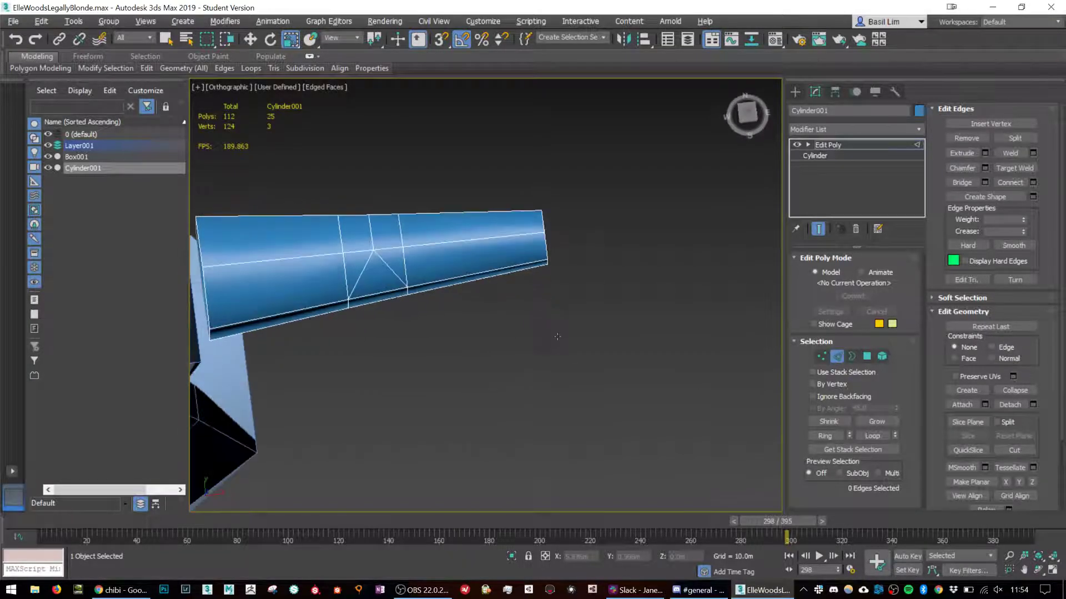
middle_click_drag(466, 338, 568, 369)
scroll(538, 353, "up", 4)
left_click(822, 356)
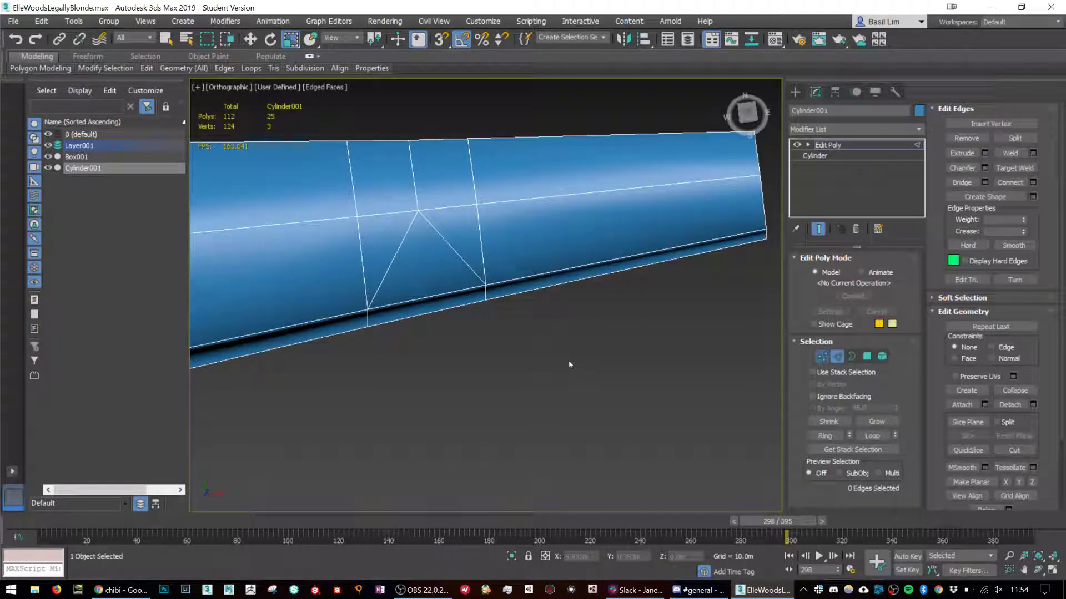
left_click(485, 284)
middle_click_drag(422, 292, 380, 288, "alt")
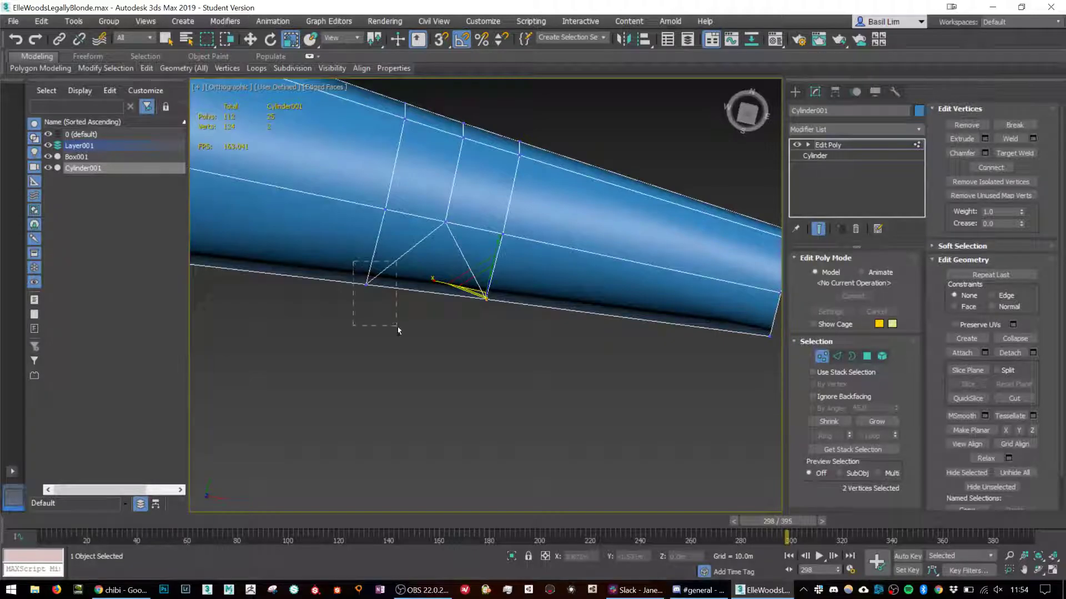
left_click_drag(398, 327, 398, 327, "ctrl")
middle_click_drag(422, 325, 429, 302, "alt")
left_click_drag(475, 294, 444, 323)
key("e")
key("q")
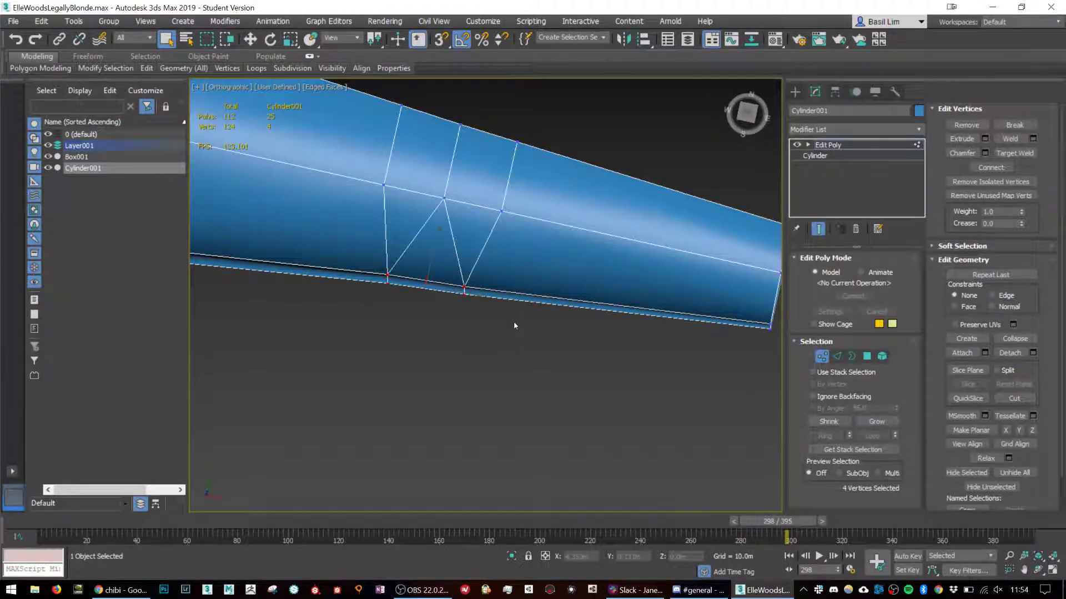
scroll(514, 326, "down", 3)
middle_click_drag(514, 326, 438, 261, "alt")
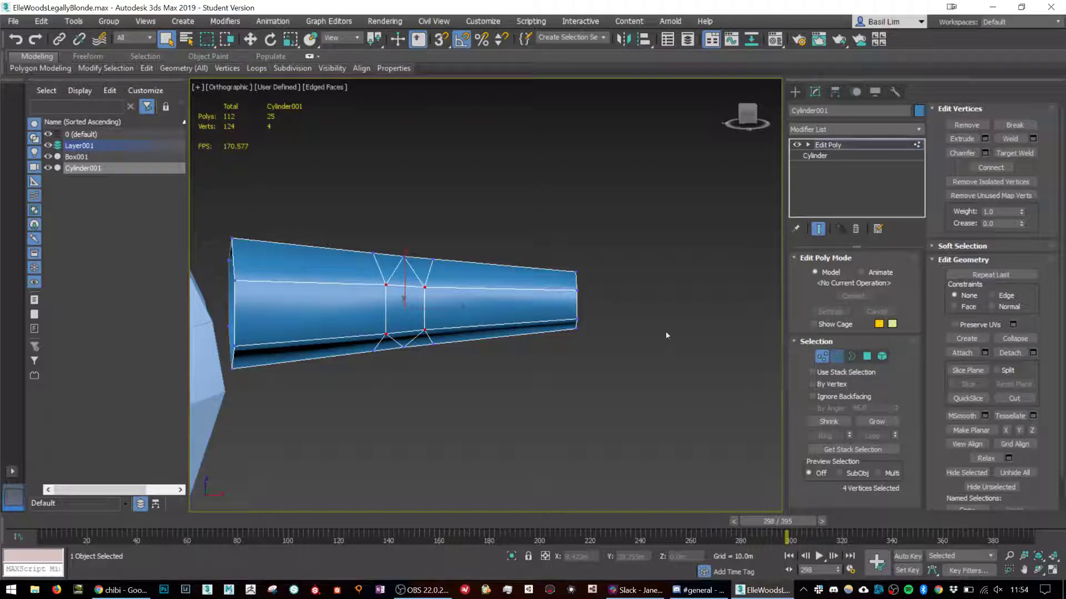
Try connecting the forearm's six lengthwise edges with a new edge loop, and undo it.
key("2")
left_click_drag(514, 238, 520, 418)
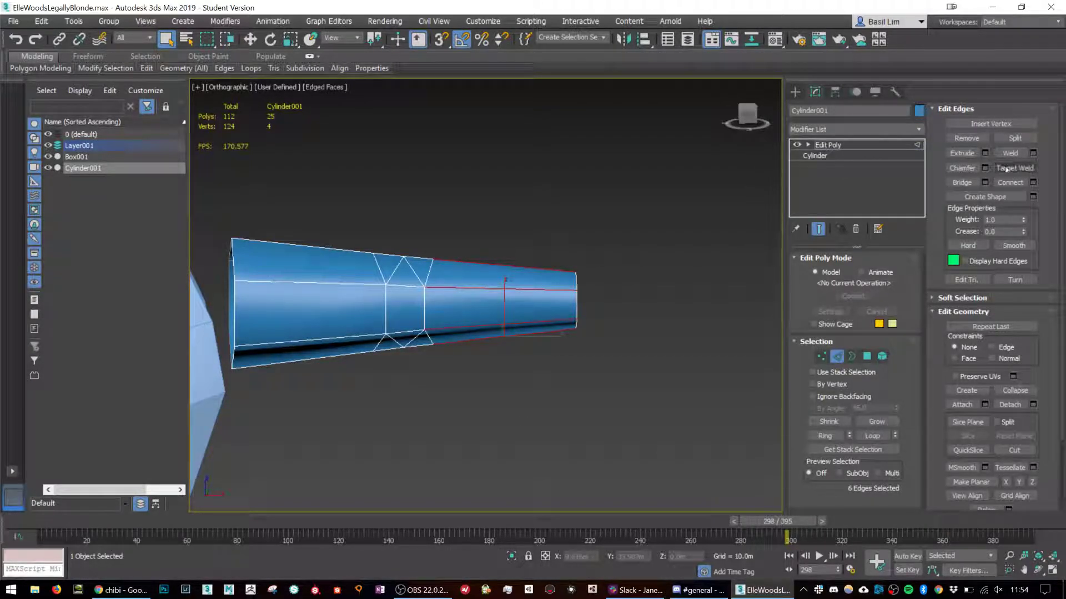
left_click(1009, 182)
middle_click_drag(488, 400, 516, 405, "alt")
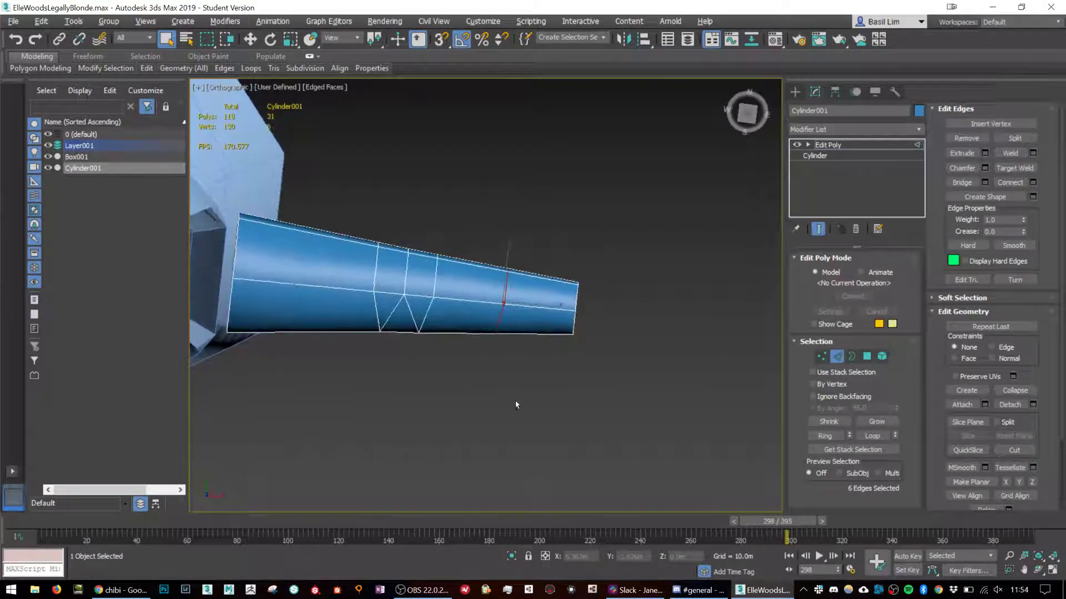
key("ctrl+z")
Slice a new edge loop around the forearm a short distance beyond the elbow's outer loop.
mouse_move(528, 272)
middle_mouse_down("alt")
mouse_move(556, 269)
mouse_move(534, 270)
middle_mouse_up("alt")
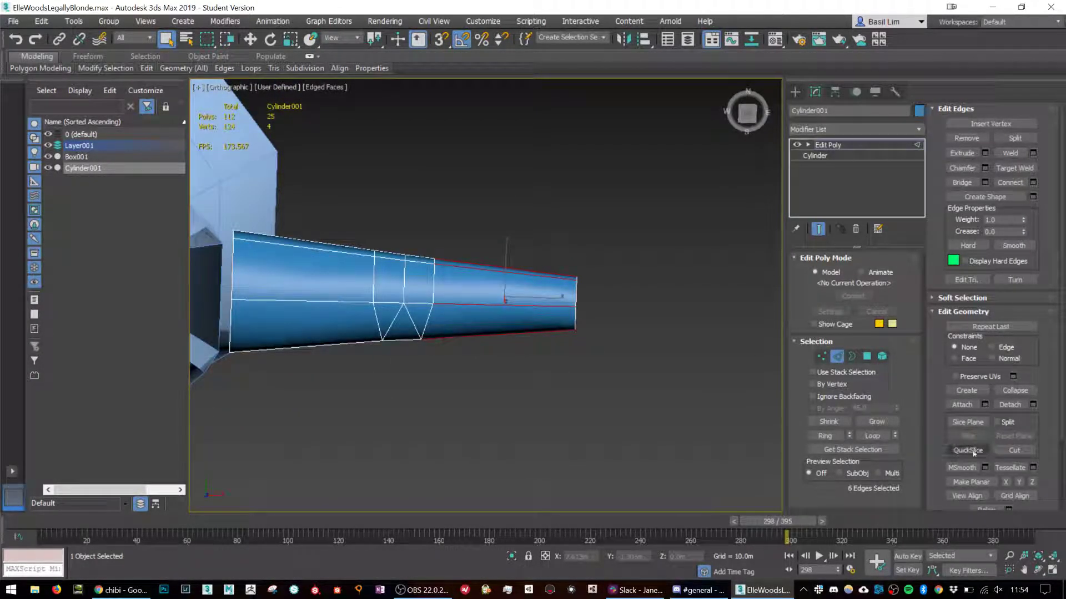
left_click(968, 422)
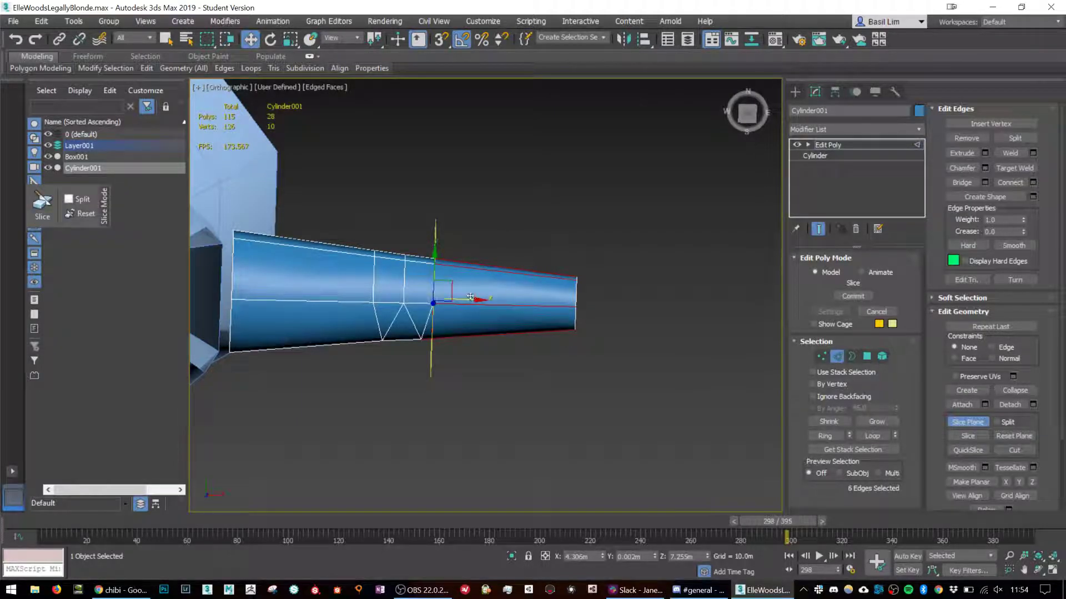
left_click_drag(470, 297, 505, 300)
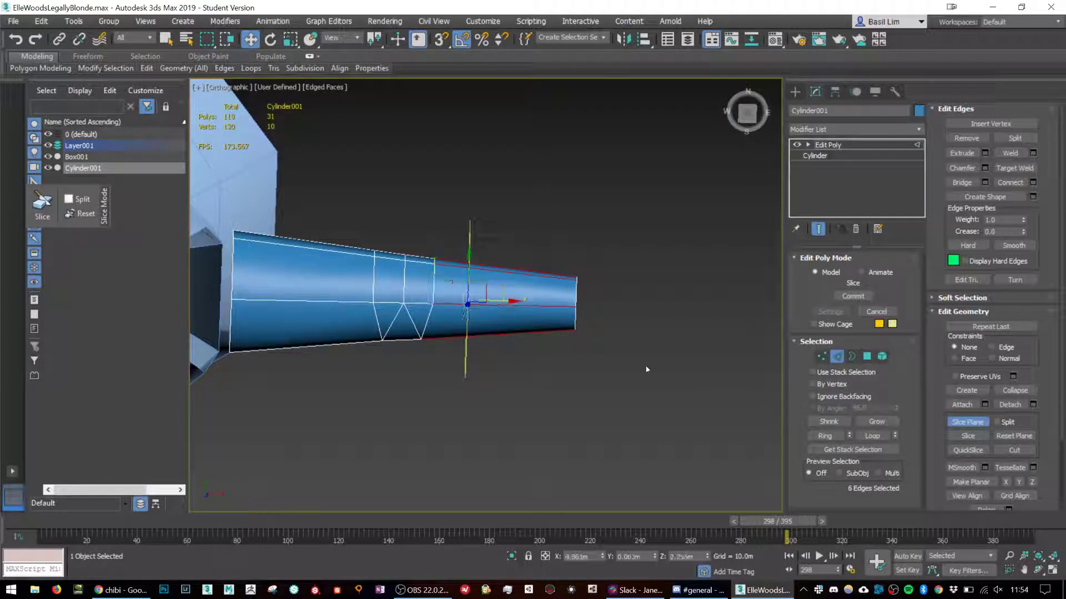
left_click(985, 438)
left_click(977, 423)
key("r")
middle_click_drag(547, 315, 565, 246, "alt")
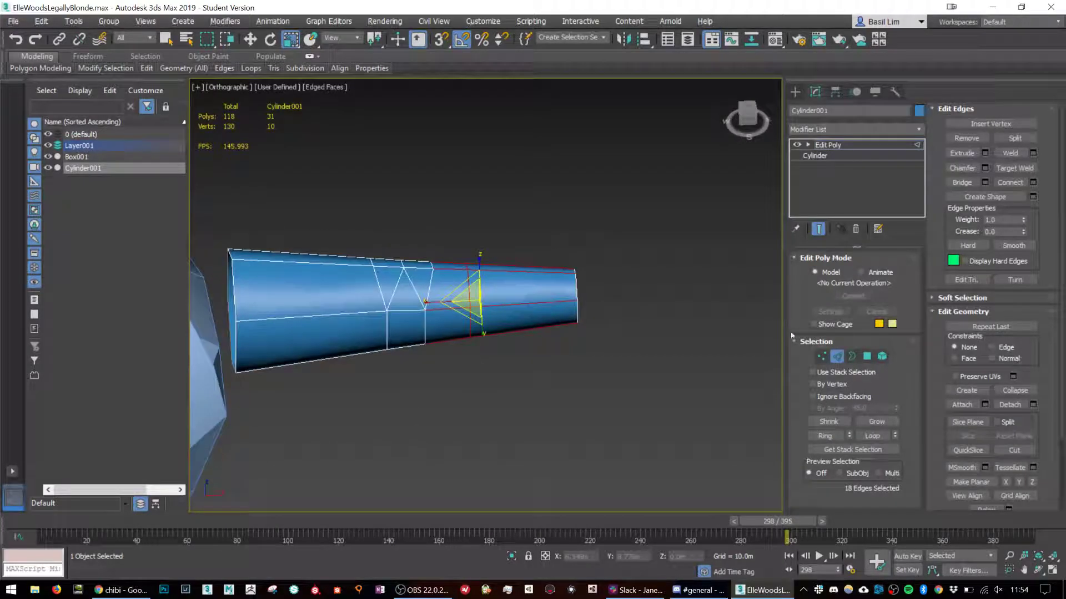
Select the six vertices of the forearm's new loop beyond the elbow and scale them up to bulge the forearm.
key("1")
mouse_move(473, 221)
middle_mouse_down("alt")
mouse_move(499, 235)
mouse_move(468, 233)
middle_mouse_up("alt")
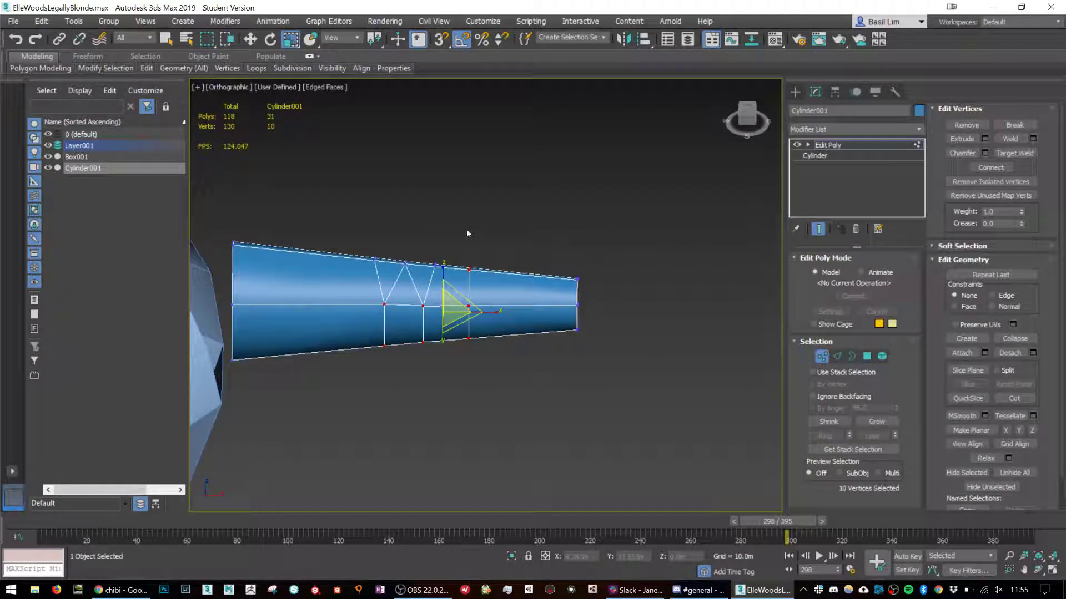
left_click_drag(448, 267, 484, 382)
middle_click_drag(471, 281, 586, 358, "alt")
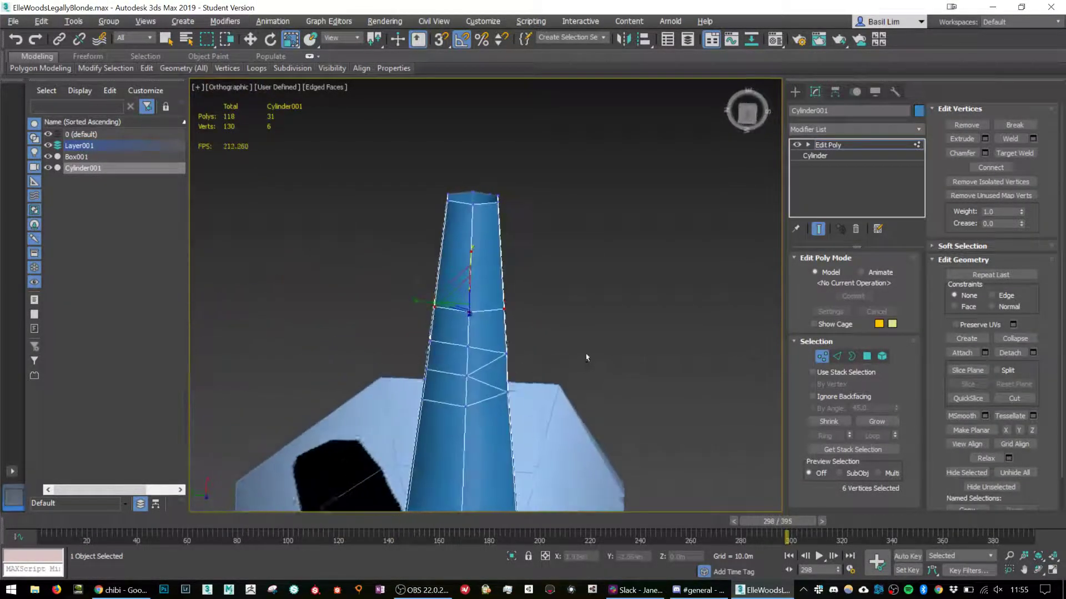
middle_click_drag(454, 296, 455, 317, "alt")
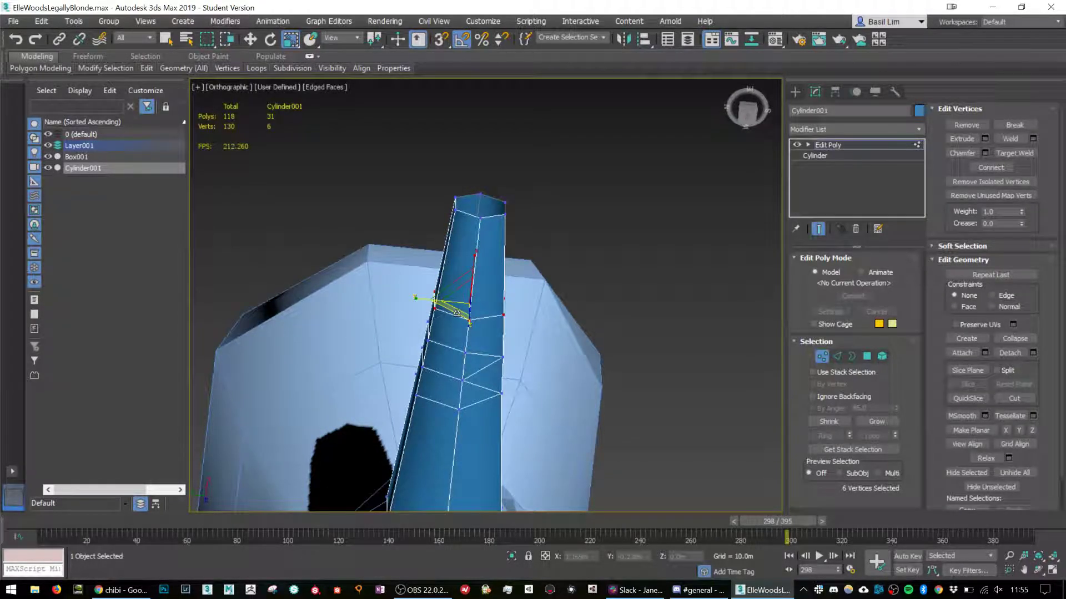
left_click_drag(456, 313, 455, 319)
middle_click_drag(455, 319, 557, 340, "alt")
left_click(422, 396)
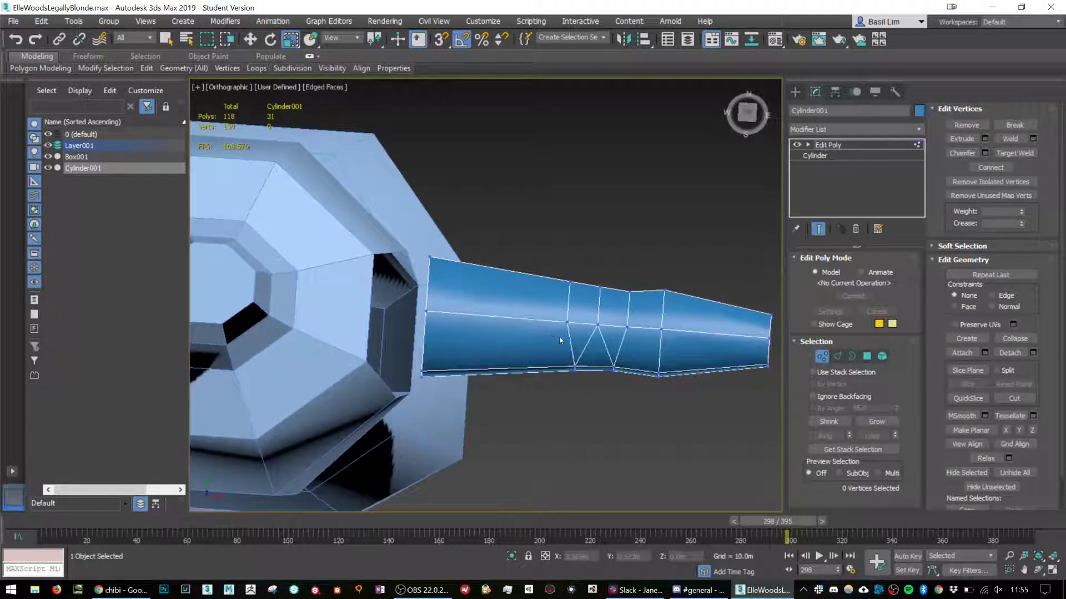
Select the upper arm's six lengthwise edges and slice a new edge loop about midway between the shoulder opening and elbow.
left_click(836, 357)
left_click_drag(492, 240, 516, 411)
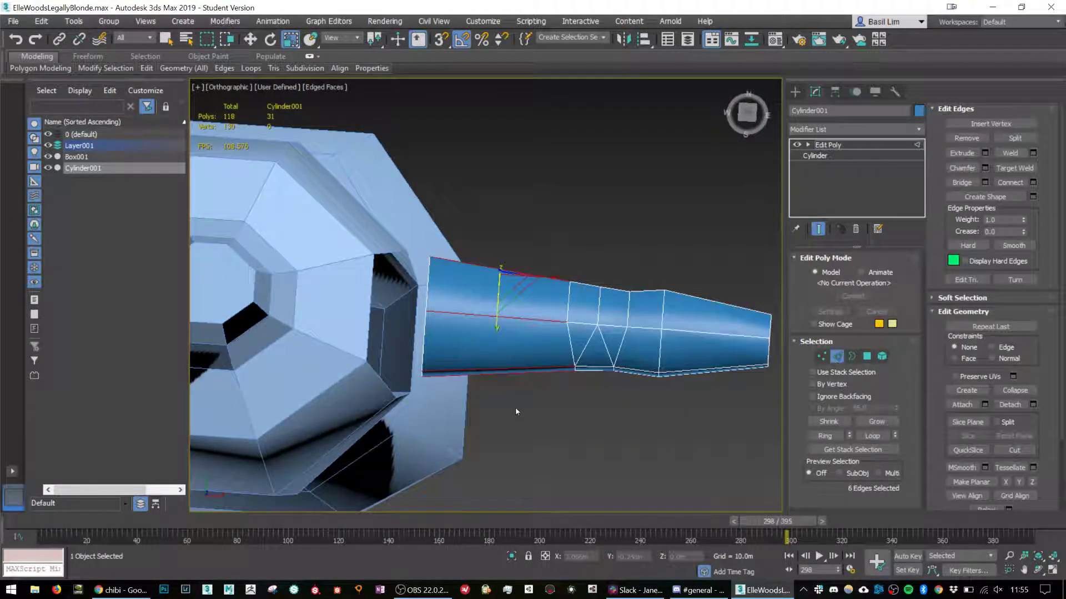
left_click(967, 422)
left_click_drag(694, 337, 531, 326)
left_click(974, 436)
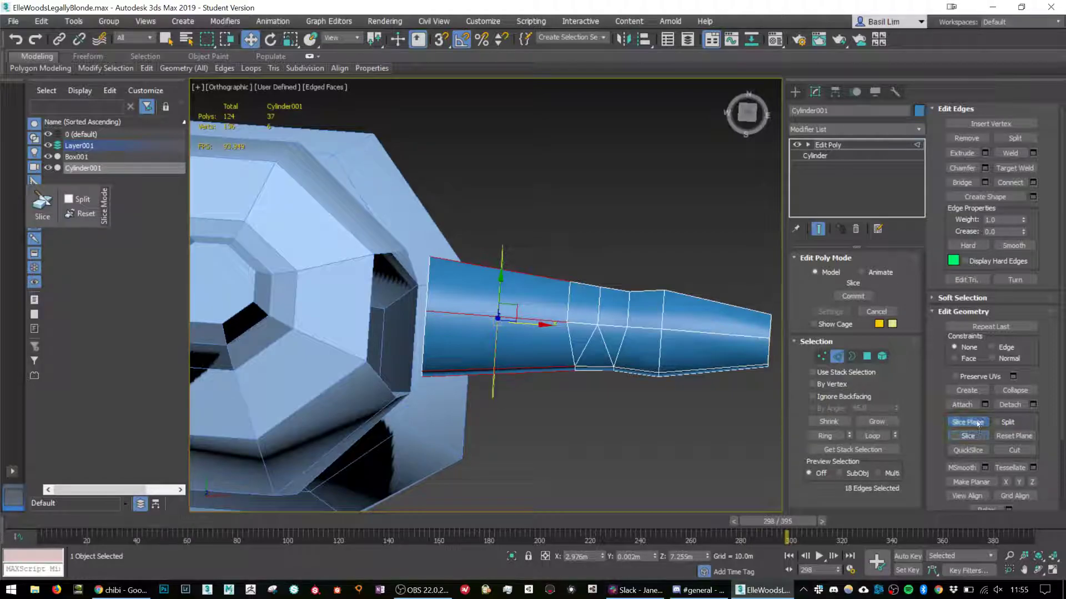
Select the six vertices of the upper arm's middle loop and scale them outward to give the upper arm more volume.
key("r")
middle_click_drag(557, 351, 480, 324, "alt")
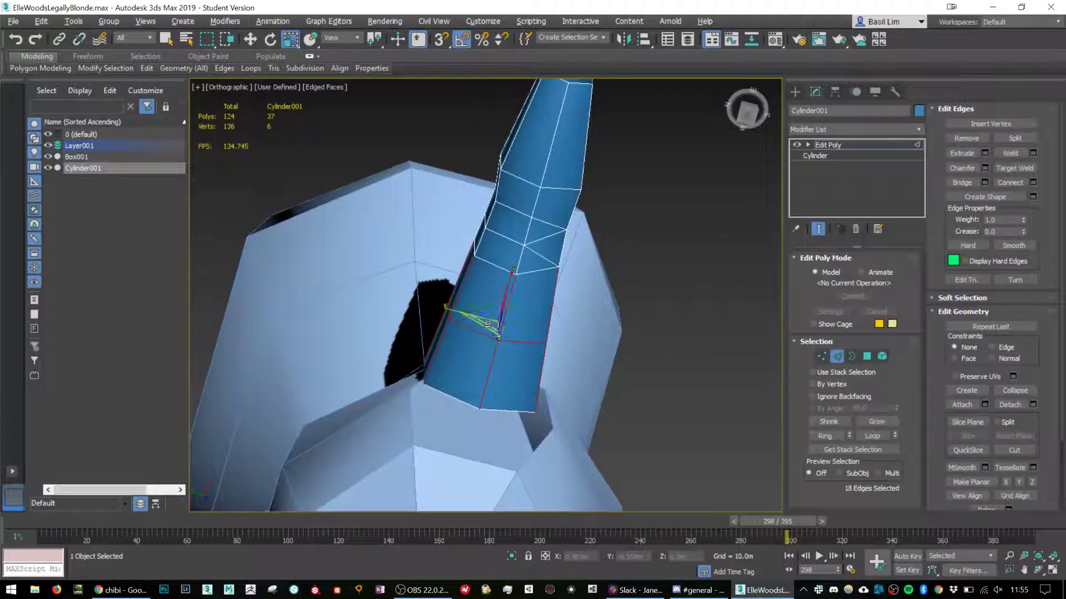
left_click_drag(481, 324, 479, 328)
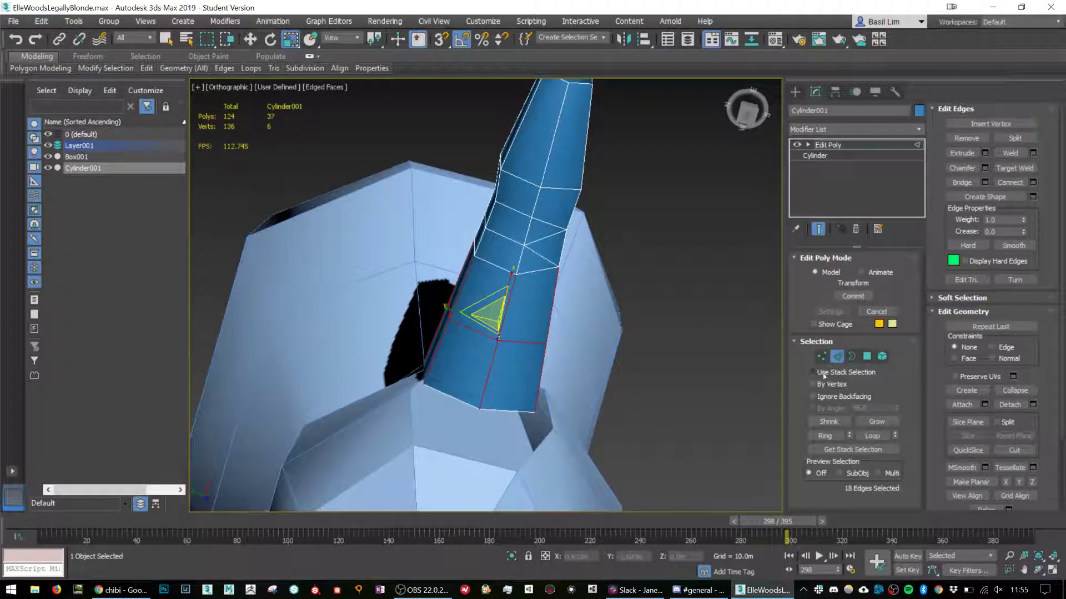
key("1")
middle_click_drag(517, 369, 505, 338, "alt")
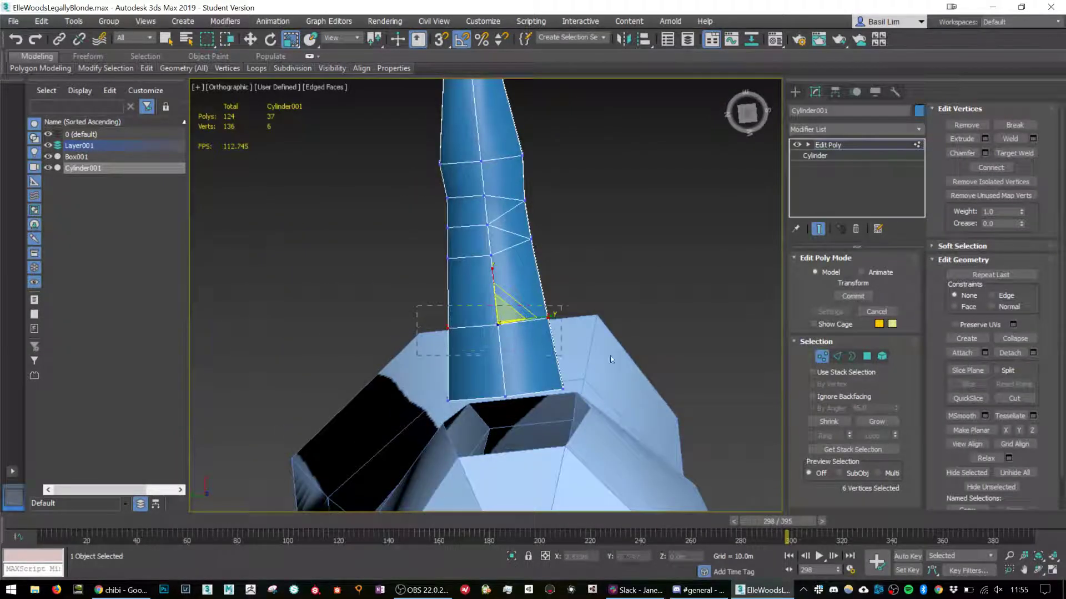
middle_click_drag(610, 360, 367, 247, "alt")
left_click_drag(490, 333, 493, 331)
middle_click_drag(493, 330, 474, 274, "alt")
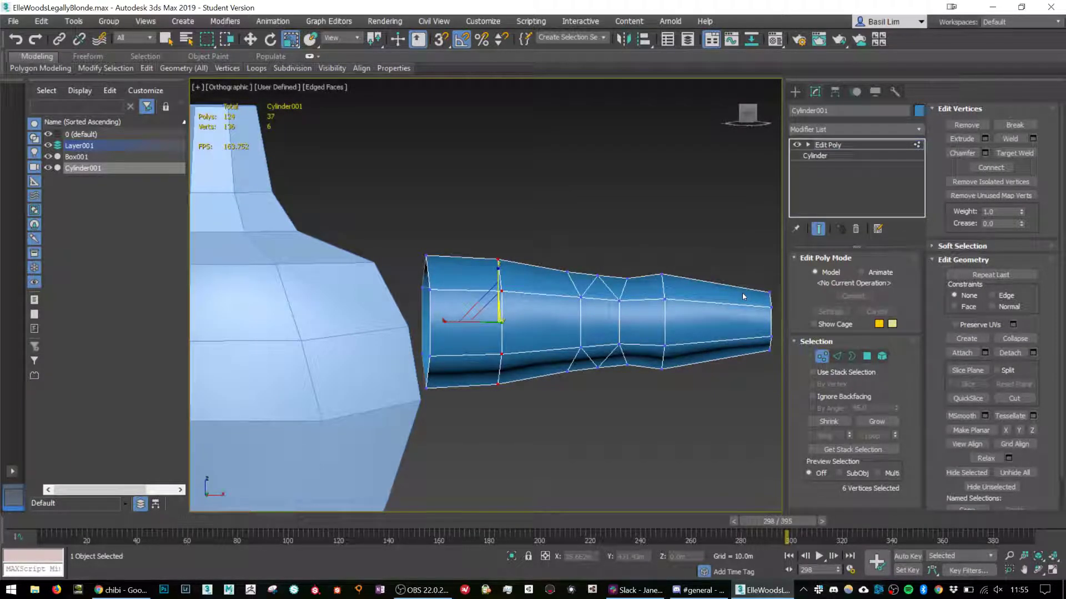
Select the vertices from the outer elbow area to the wrist and scale them down to slim the forearm.
middle_click_drag(744, 296, 653, 332, "alt")
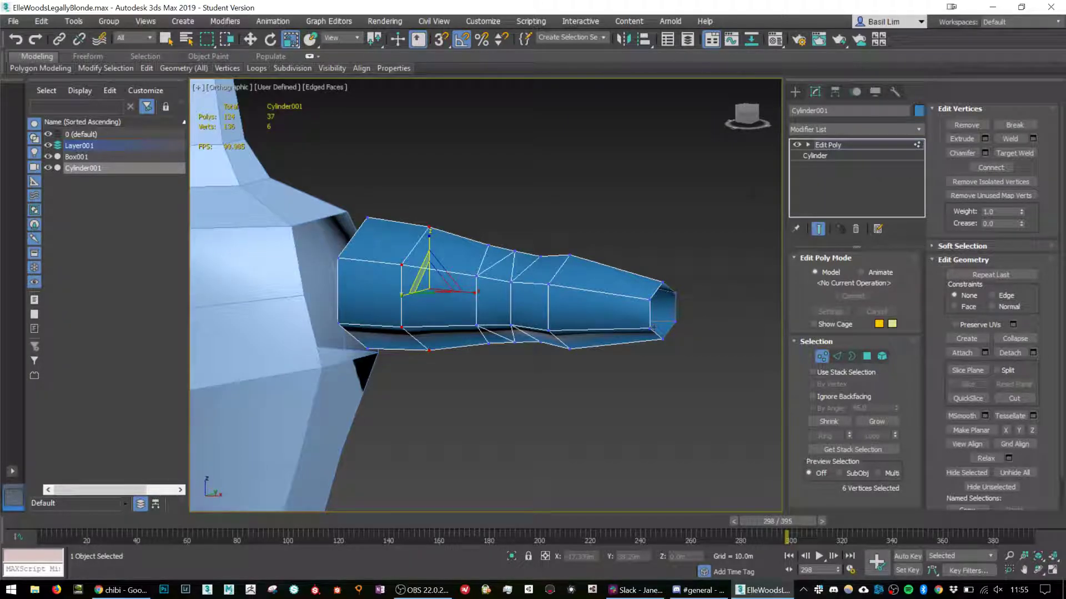
middle_click_drag(654, 332, 659, 328, "alt")
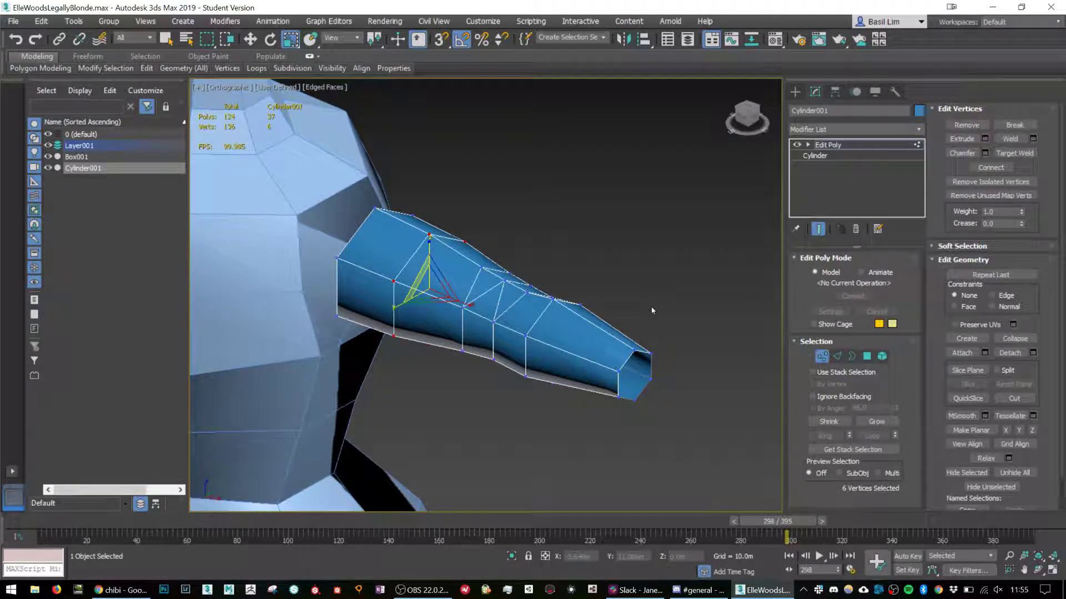
middle_click_drag(665, 338, 550, 239, "alt")
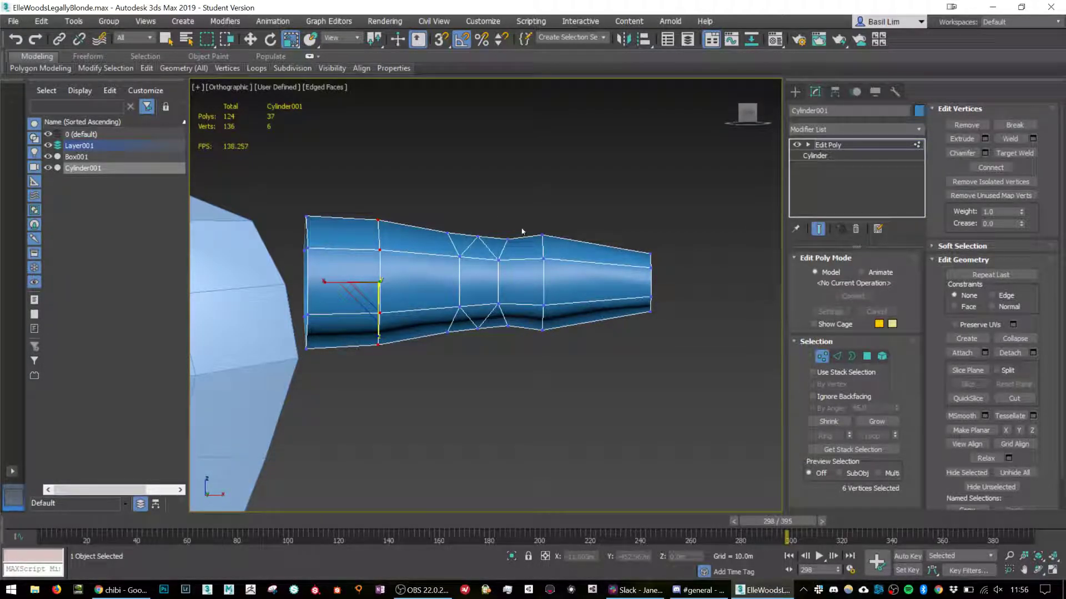
left_click_drag(764, 442, 763, 439)
middle_click_drag(547, 311, 700, 318, "alt")
left_click_drag(694, 228, 519, 341)
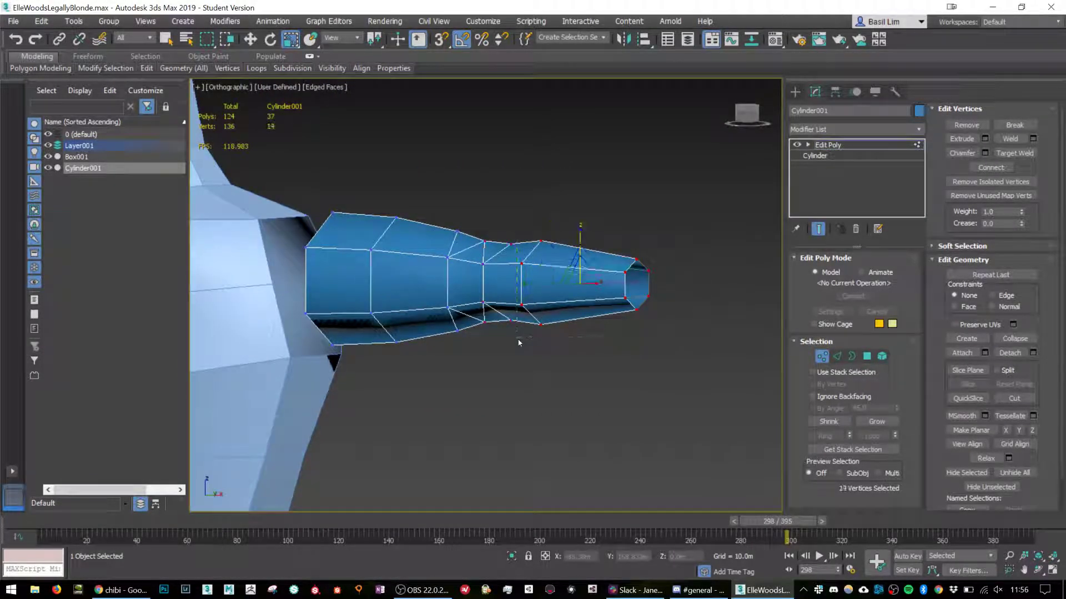
middle_click_drag(518, 341, 511, 243, "alt")
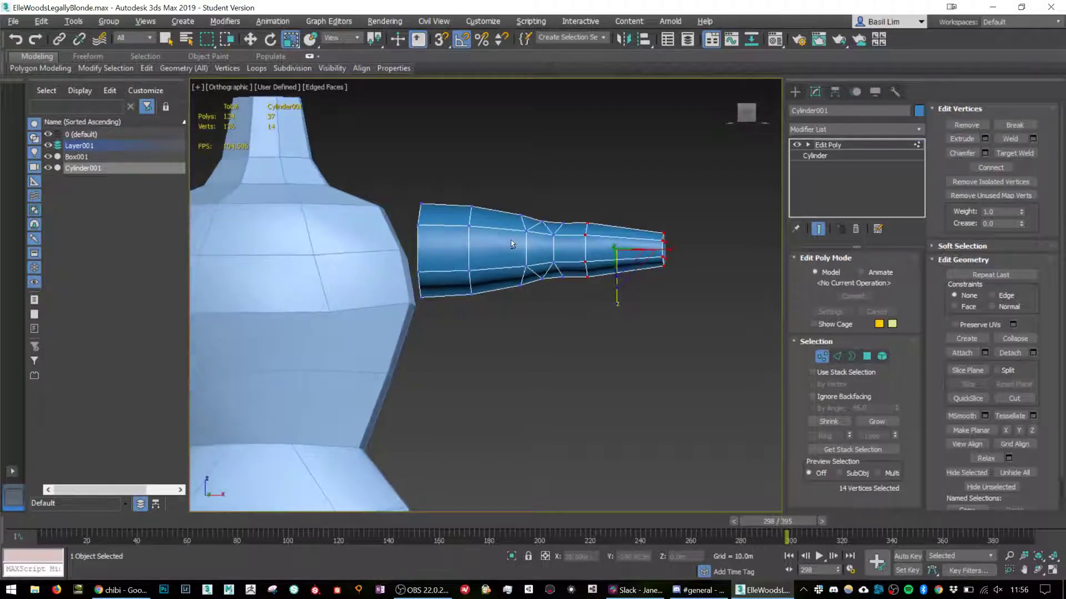
Scale the upper arm's two loops nearest the shoulder down vertically, and the shoulder opening's vertices alone to about 87%.
left_click_drag(514, 365, 514, 365)
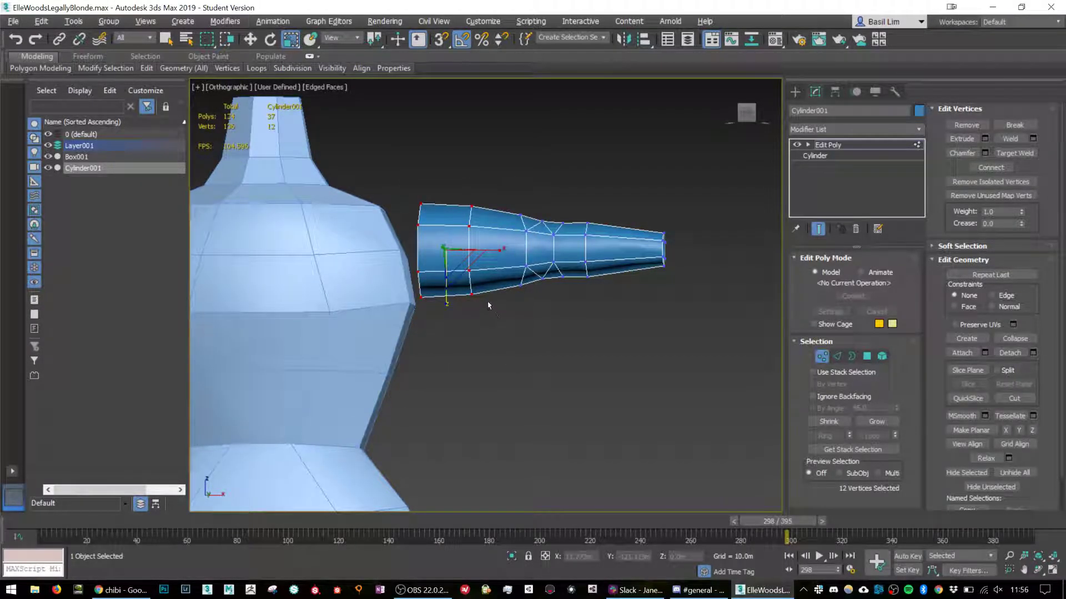
left_click_drag(446, 303, 447, 299)
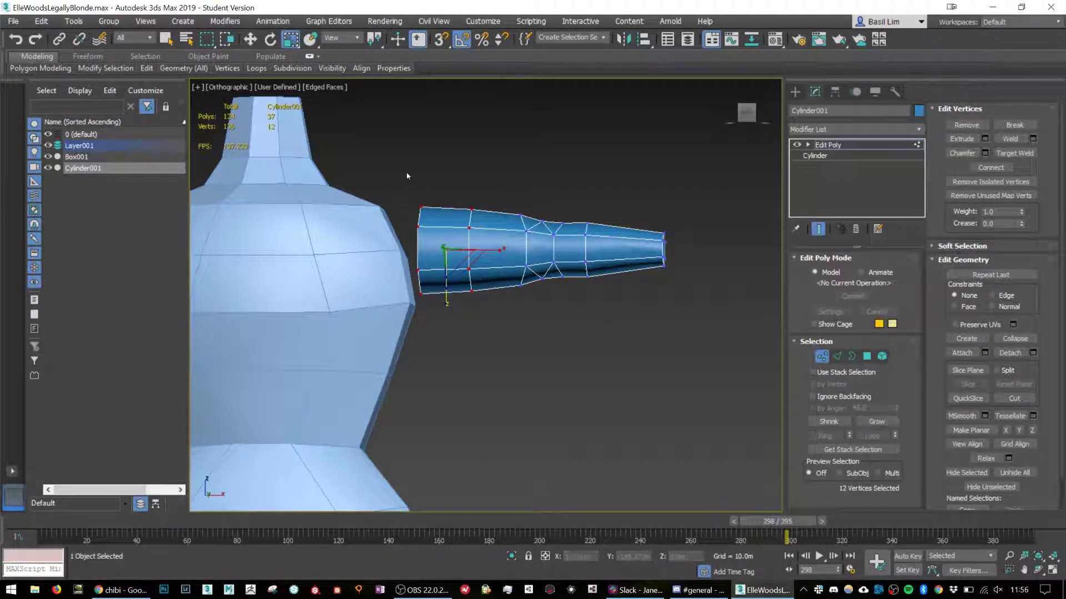
left_click_drag(406, 177, 442, 367)
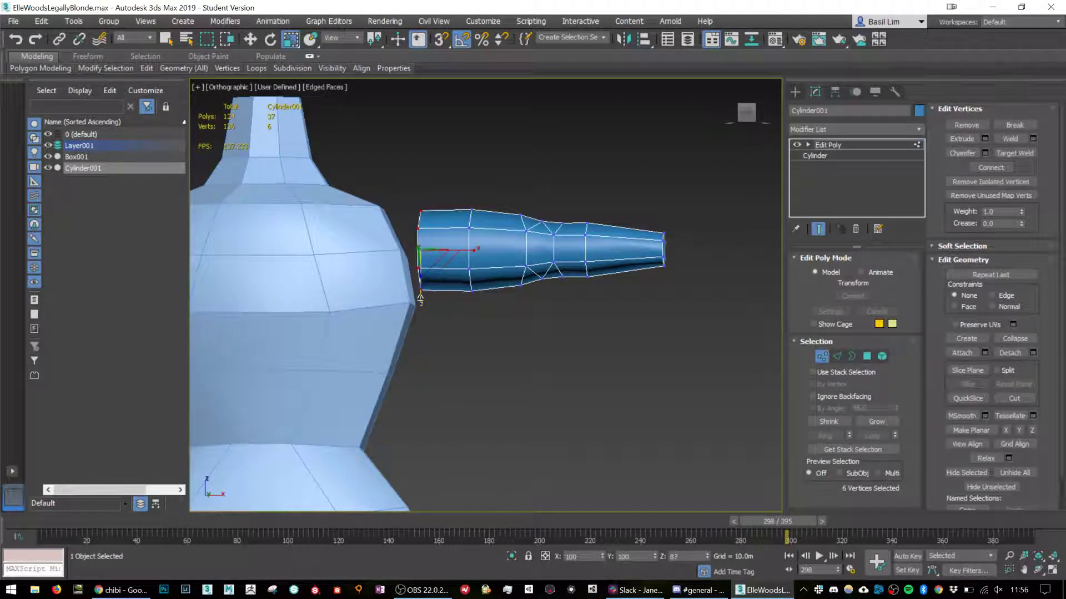
middle_click_drag(456, 311, 625, 289, "alt")
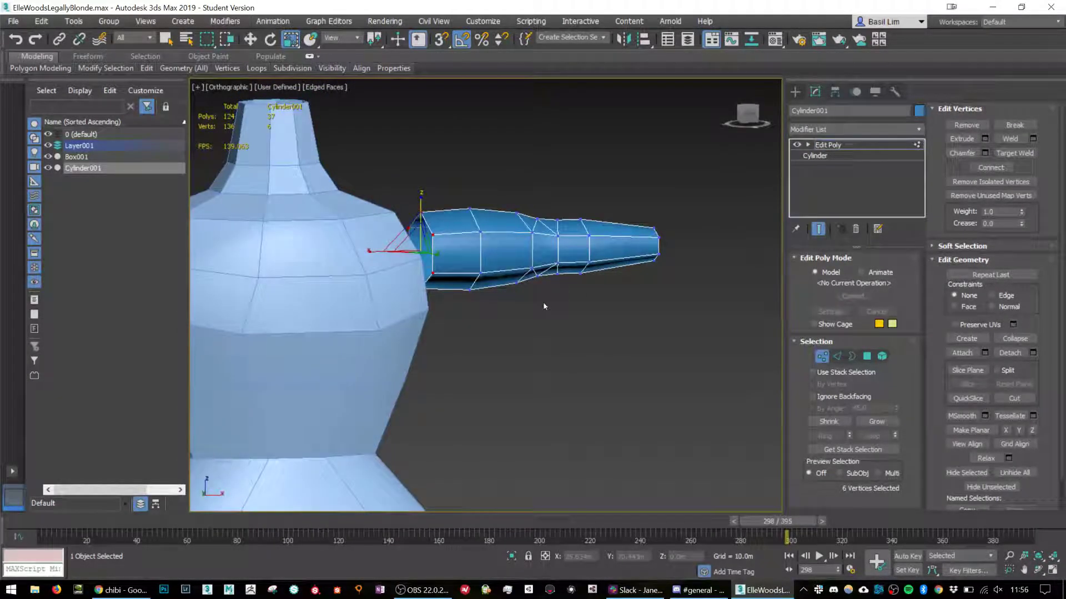
scroll(543, 306, "down", 2)
scroll(492, 297, "up", 2)
middle_click_drag(535, 307, 499, 288, "alt")
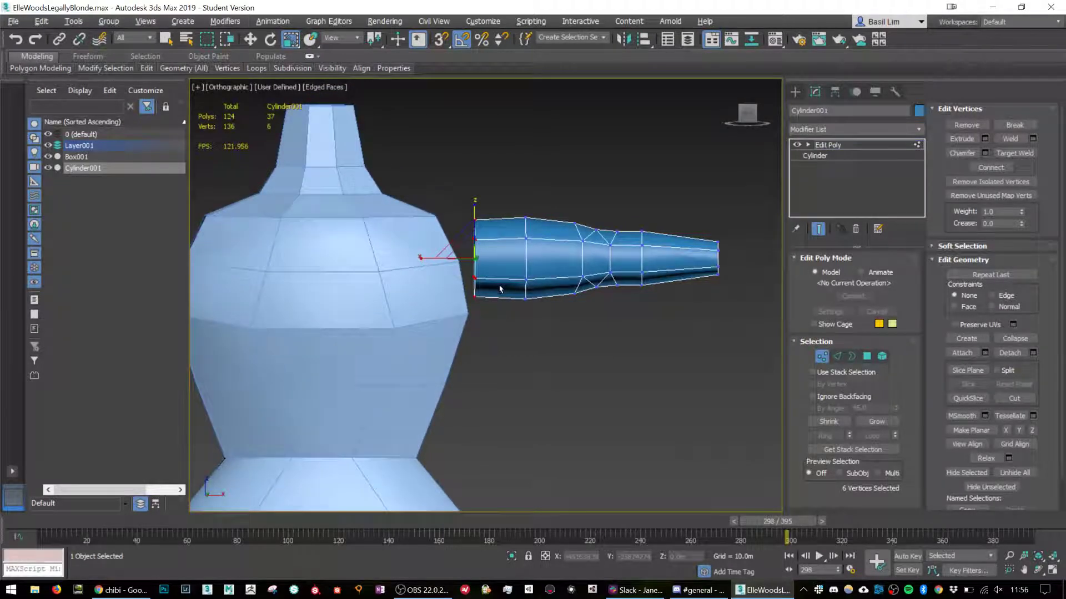
Select the open wrist border, extrude it outward into a short flared hand base, and flatten its end slightly vertically.
left_click(833, 356)
key("z")
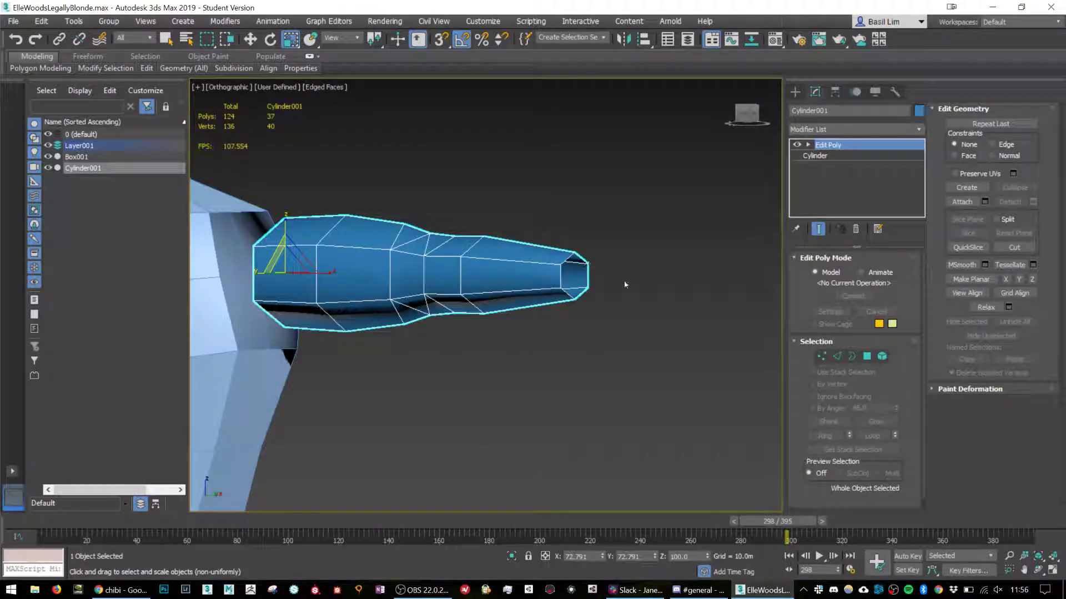
left_click(852, 356)
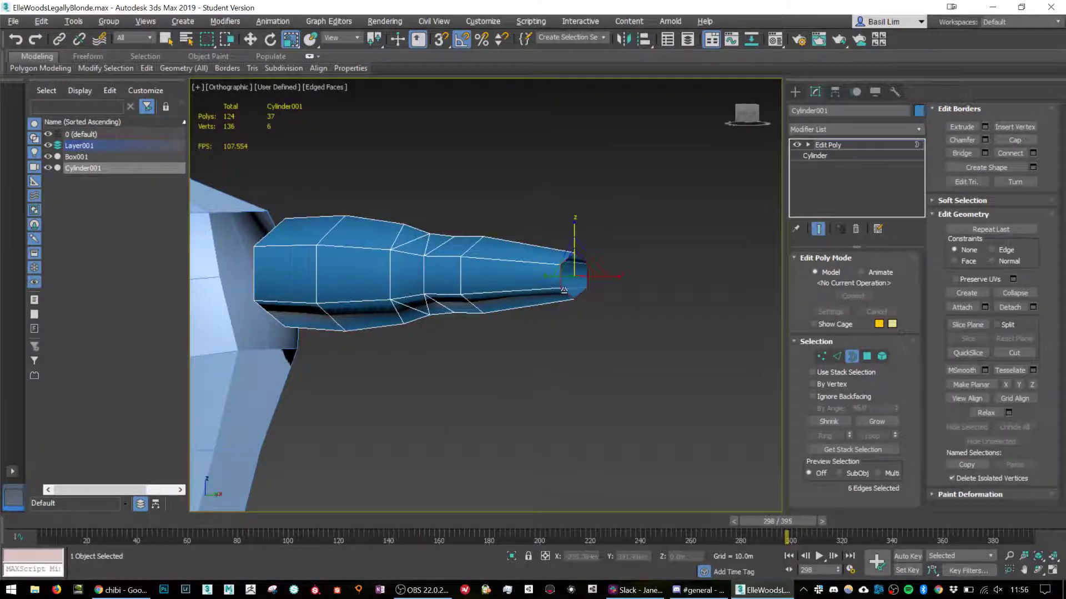
middle_click_drag(587, 226, 582, 308, "alt")
left_click_drag(578, 281, 637, 297, "shift")
key("w")
middle_click_drag(632, 294, 589, 272, "alt")
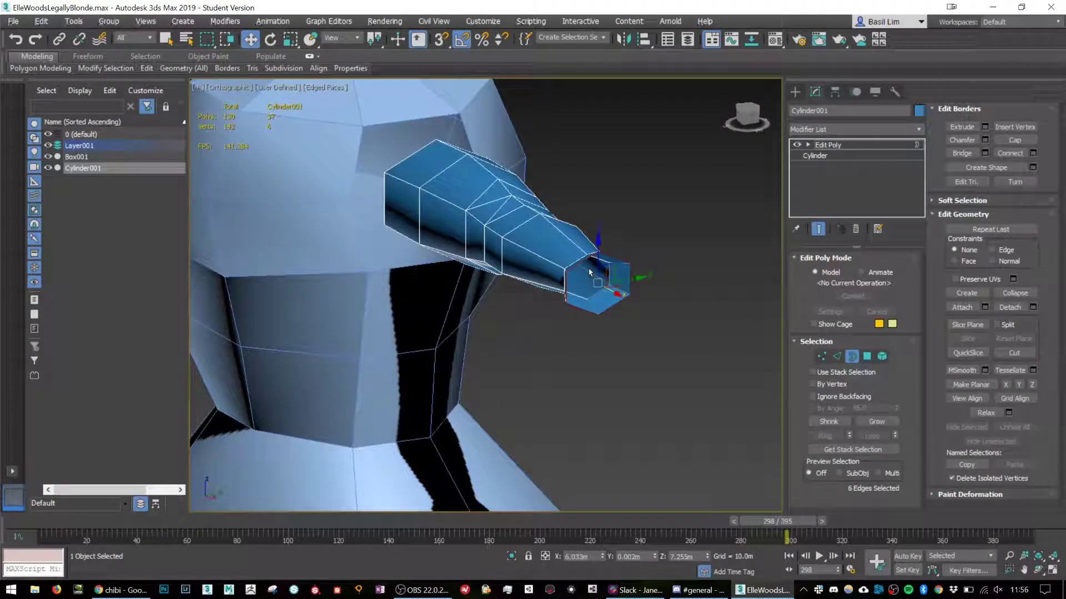
key("r")
left_click_drag(601, 246, 600, 253)
key("w")
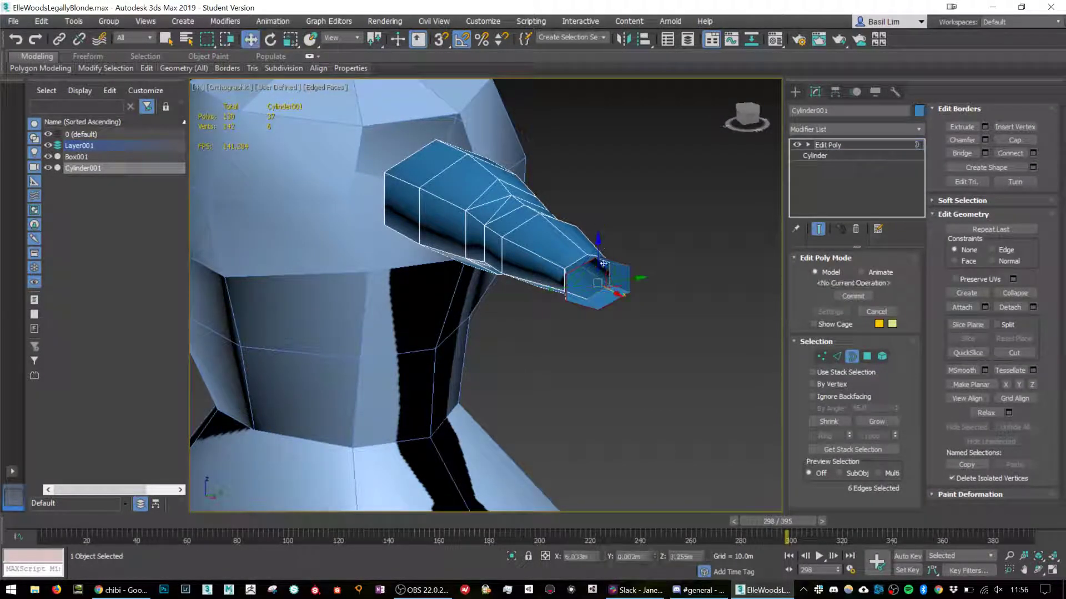
Extend the hand's open border outward by another segment and scale its end to about 79% vertically and narrower across.
middle_click_drag(599, 316, 627, 345, "alt")
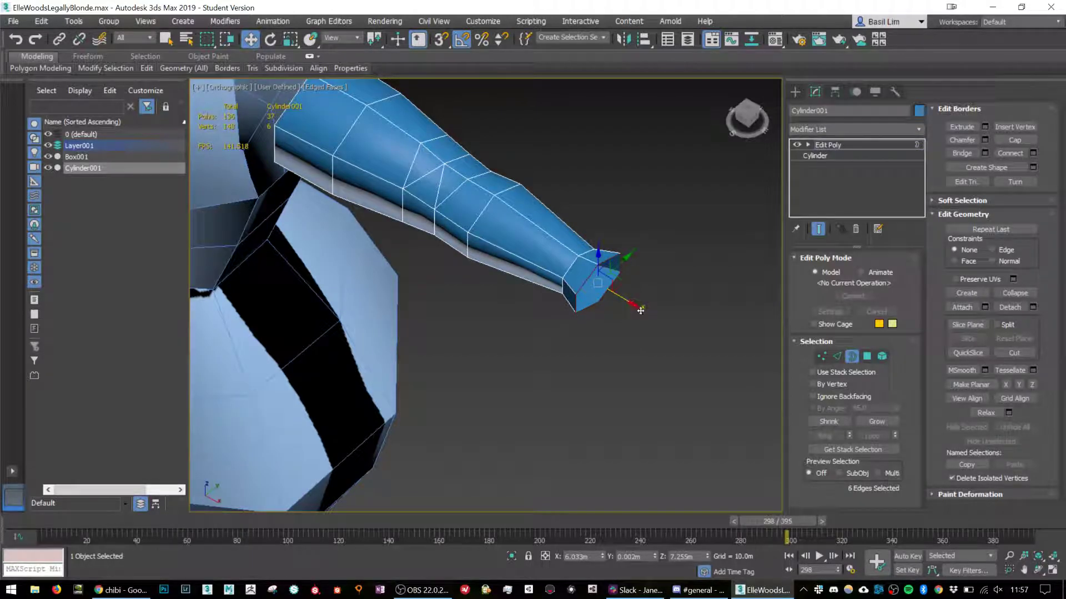
left_click_drag(640, 311, 673, 335, "shift")
key("r")
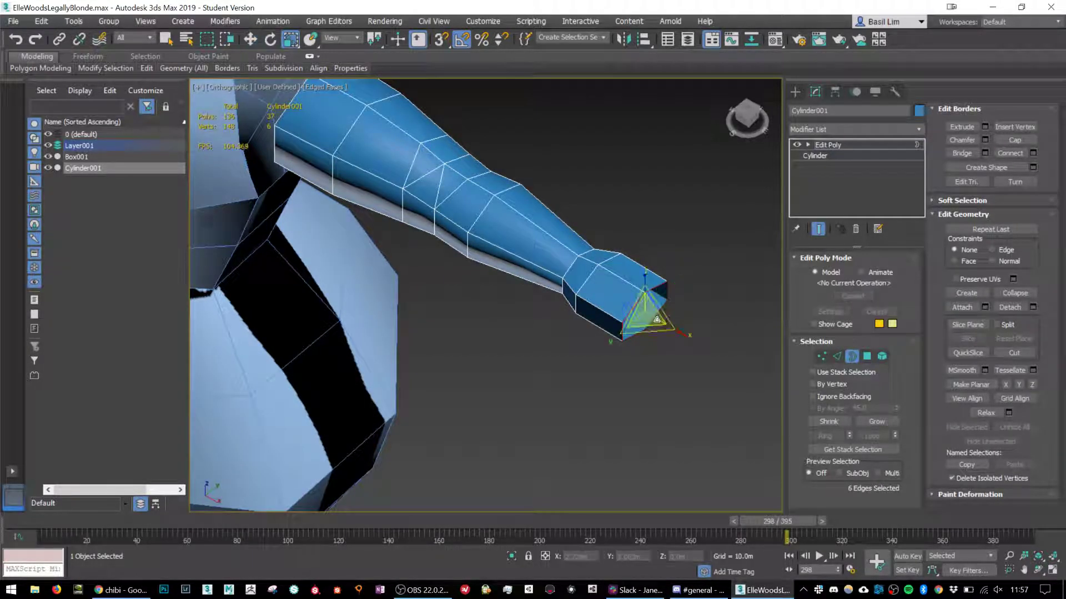
middle_click_drag(674, 334, 655, 272, "alt")
left_click_drag(647, 264, 649, 277)
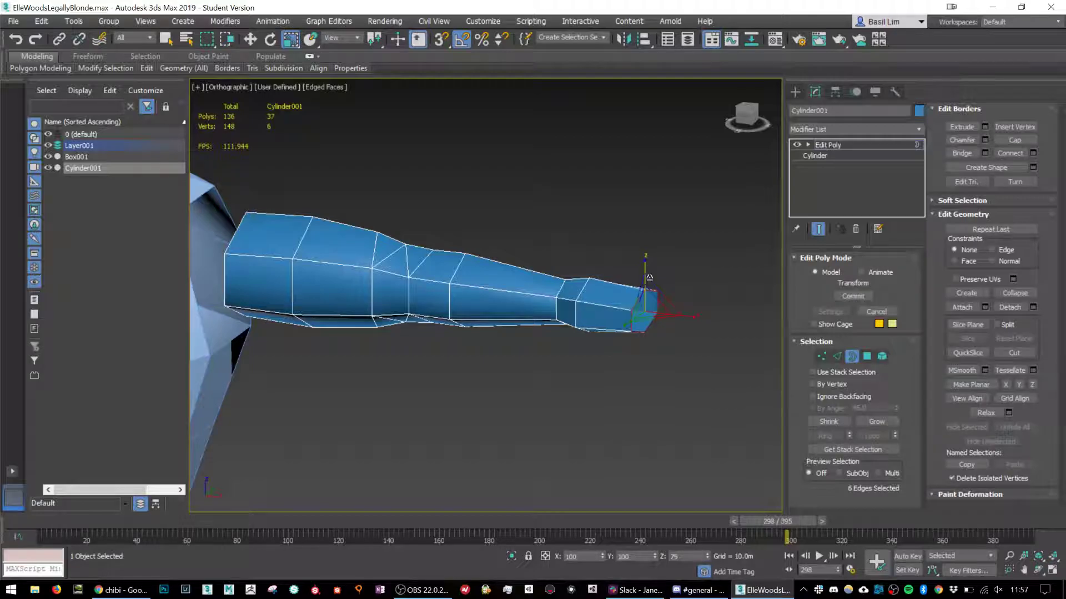
middle_click_drag(652, 285, 598, 329, "alt")
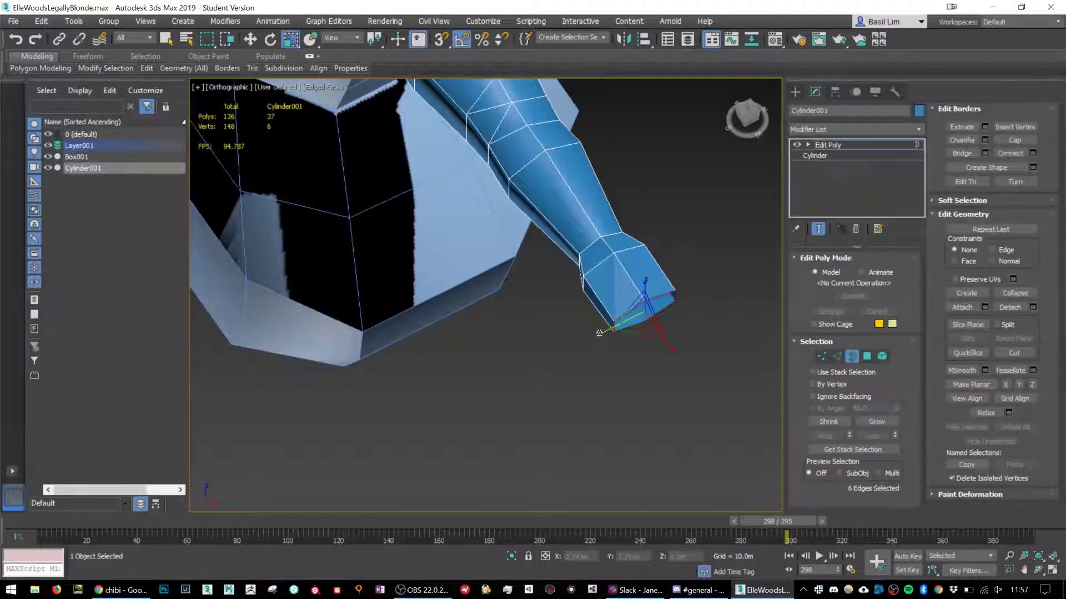
left_click_drag(599, 332, 611, 326)
middle_click_drag(616, 326, 659, 306, "alt")
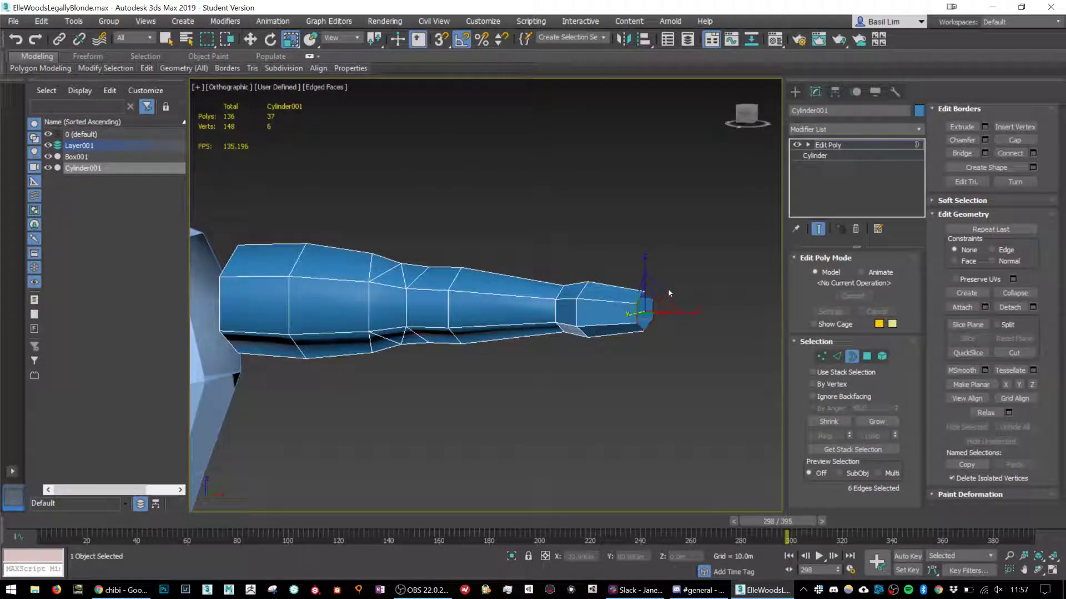
Extend the hand's open border by one more short segment and scale the end smaller to form a tapered tip.
key("w")
left_click_drag(678, 316, 668, 359, "shift")
key("r")
middle_click_drag(668, 359, 589, 324, "alt")
scroll(654, 299, "up", 3)
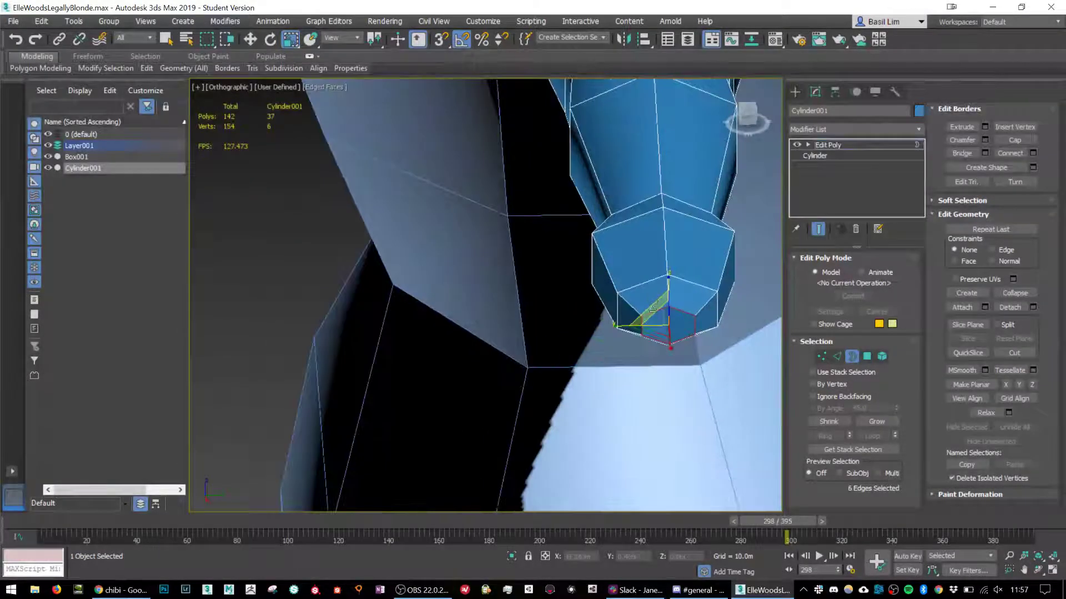
Cap the open border at the hand's tip and connect the cap's upper and lower middle vertices with an edge.
left_click(1015, 140)
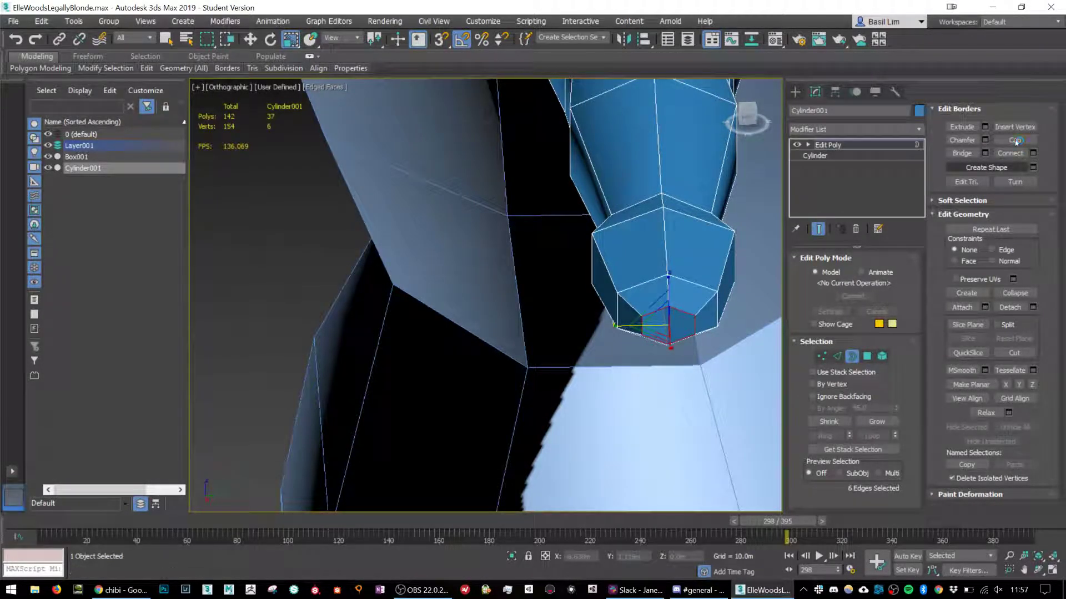
scroll(742, 343, "up", 1)
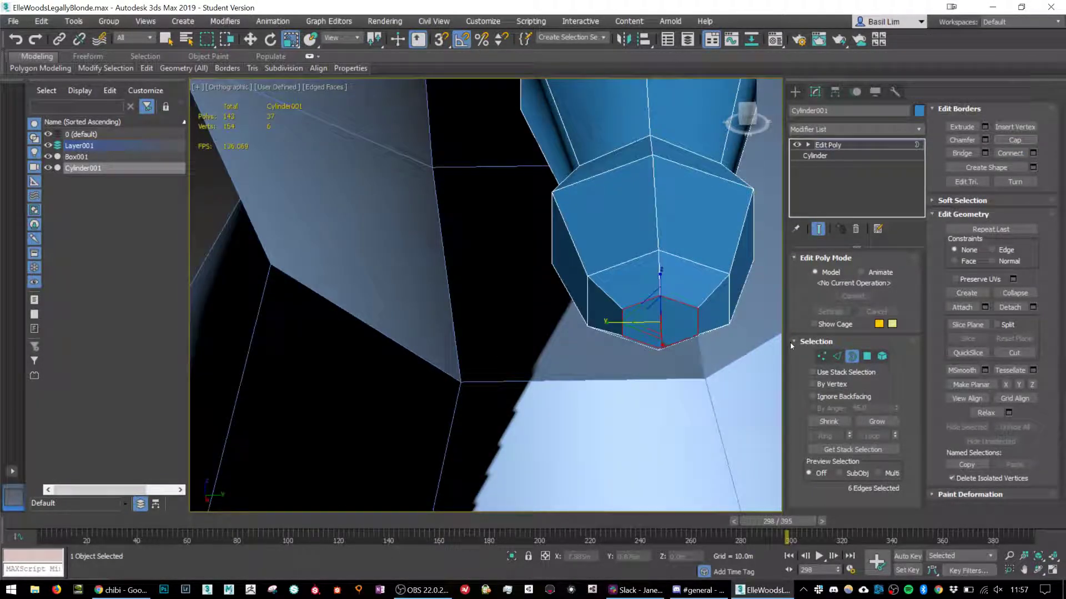
left_click(822, 356)
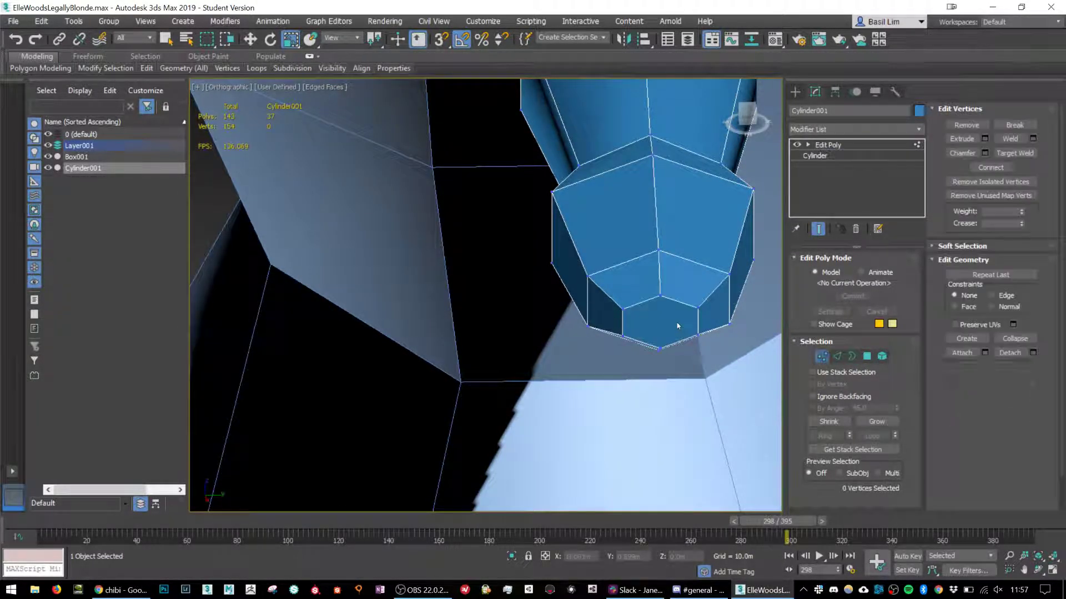
left_click(659, 295)
left_click(659, 349, "ctrl")
right_click(656, 344)
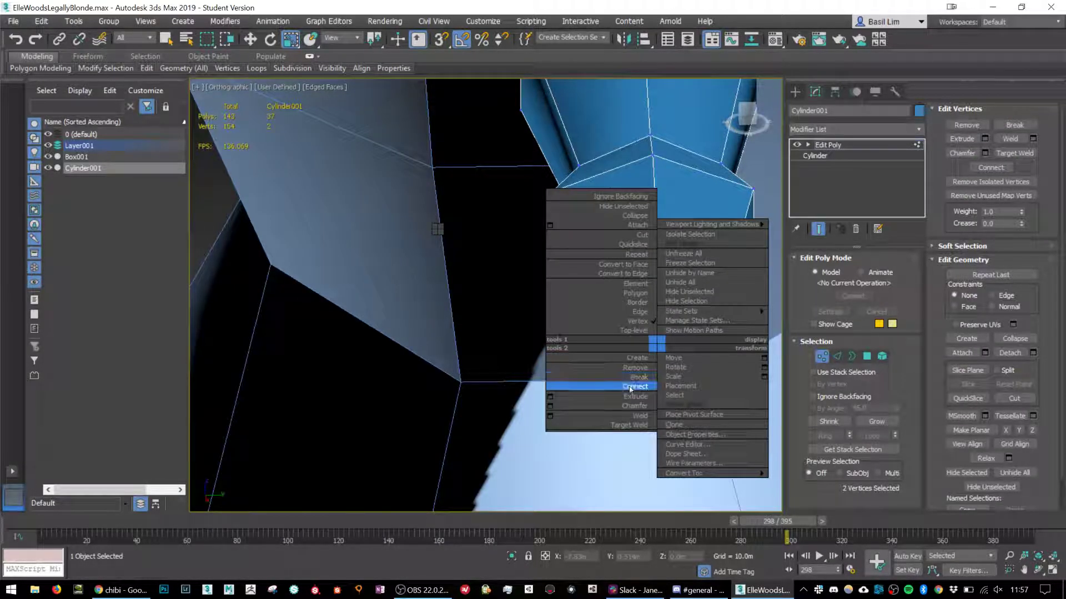
left_click(635, 387)
scroll(636, 383, "down", 4)
middle_click_drag(635, 383, 593, 340, "alt")
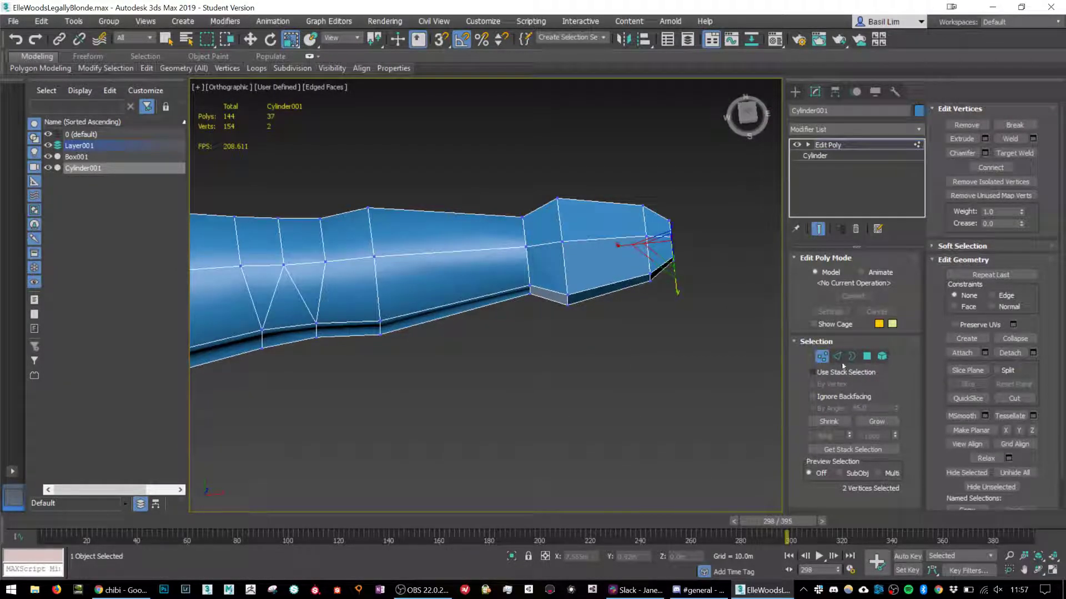
Select the ring of lengthwise edges around the middle of the hand and connect them with a new edge loop.
left_click_drag(562, 284, 566, 283)
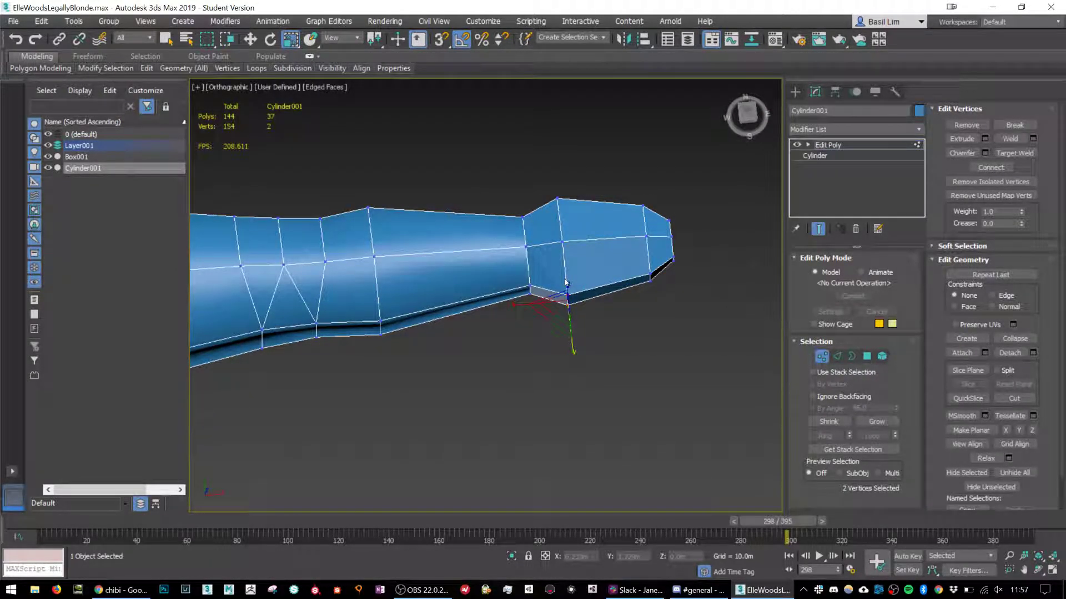
left_click(837, 358)
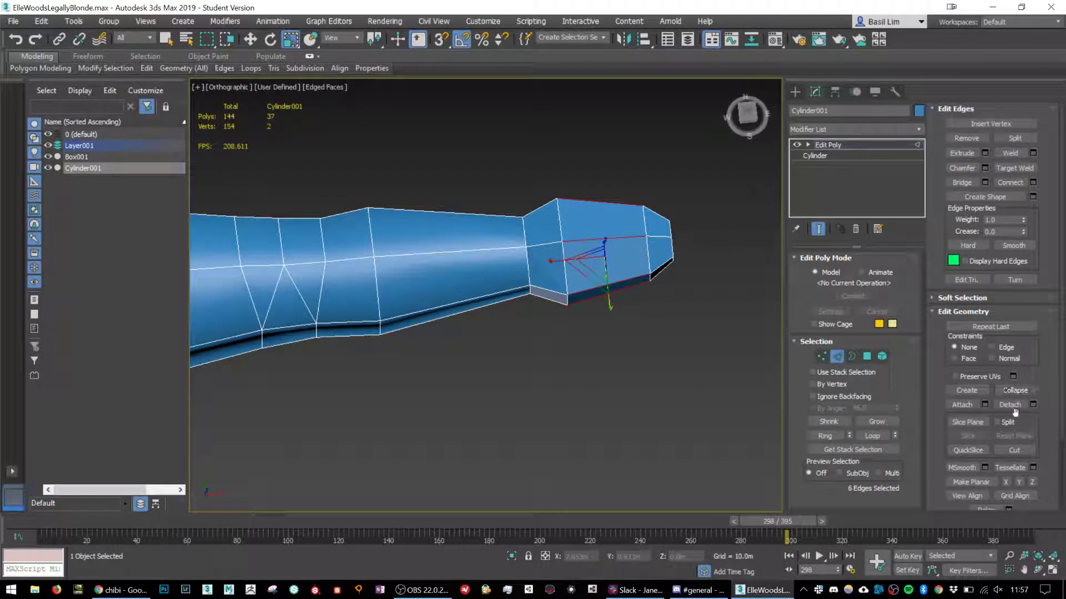
left_click(1009, 183)
scroll(671, 305, "up", 2)
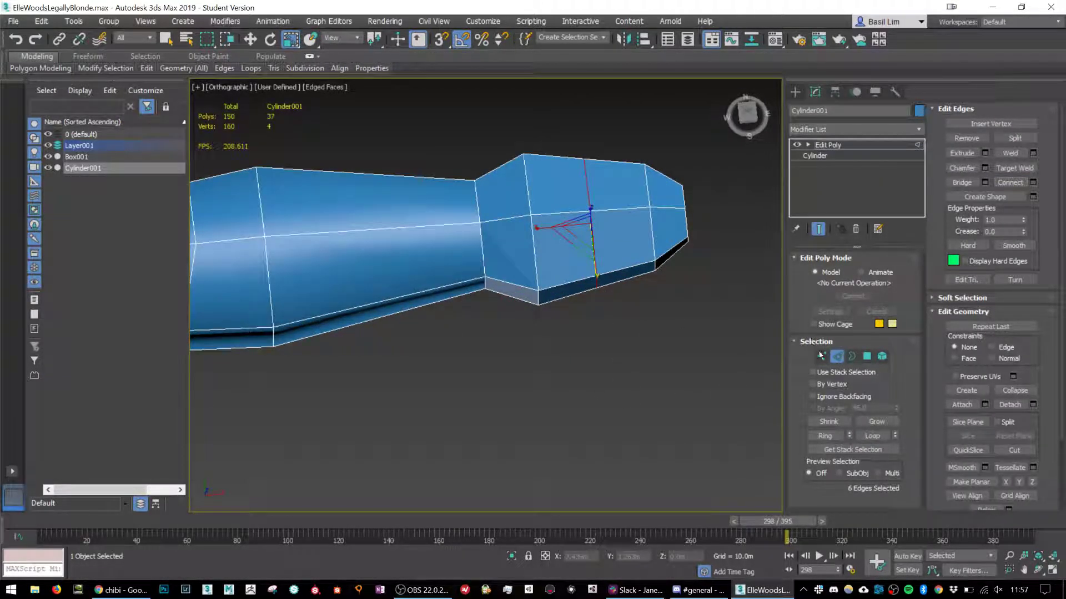
Shift the new loop's side vertices so the hand bulges outward on one side and narrows slightly on the other.
key("1")
middle_click_drag(475, 244, 553, 281, "alt")
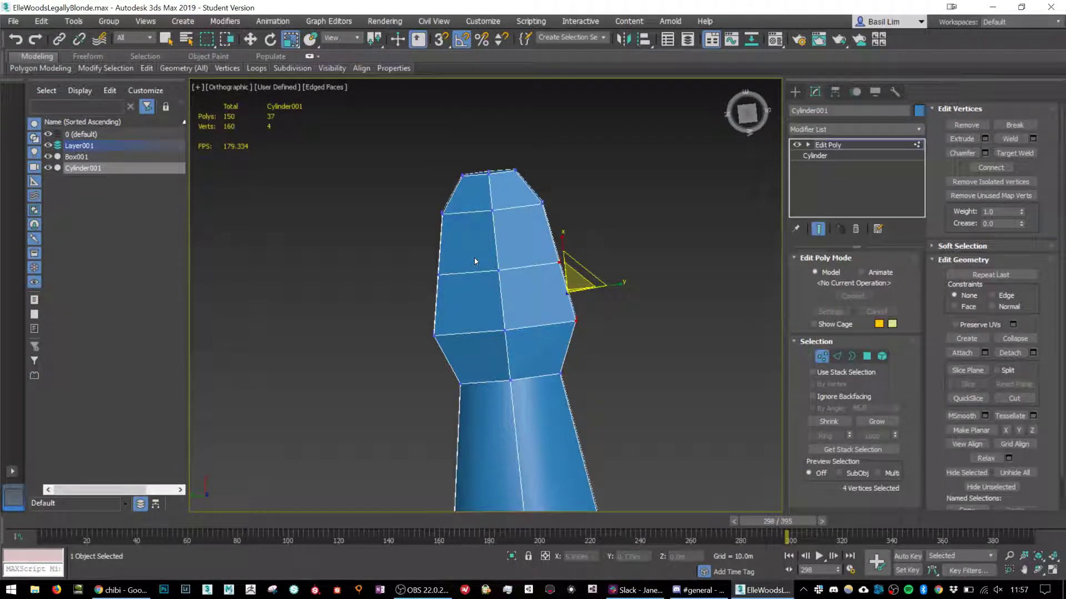
left_click_drag(443, 267, 408, 252)
key("w")
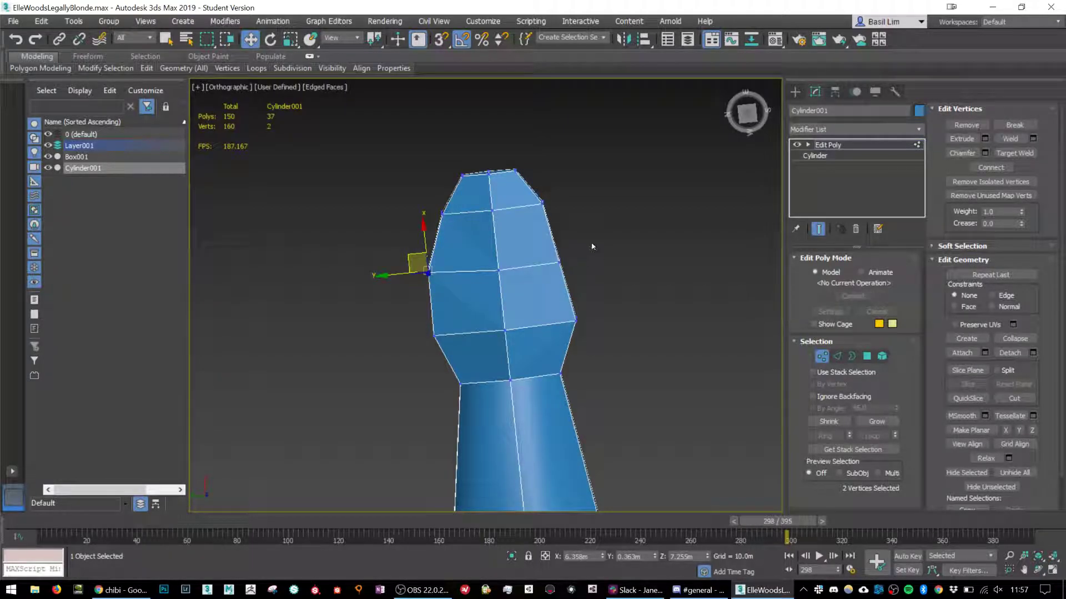
left_click_drag(592, 242, 536, 246)
Reposition the corner vertex pairs at the hand's tip to round off the fingertip outline.
left_click_drag(541, 192, 541, 191)
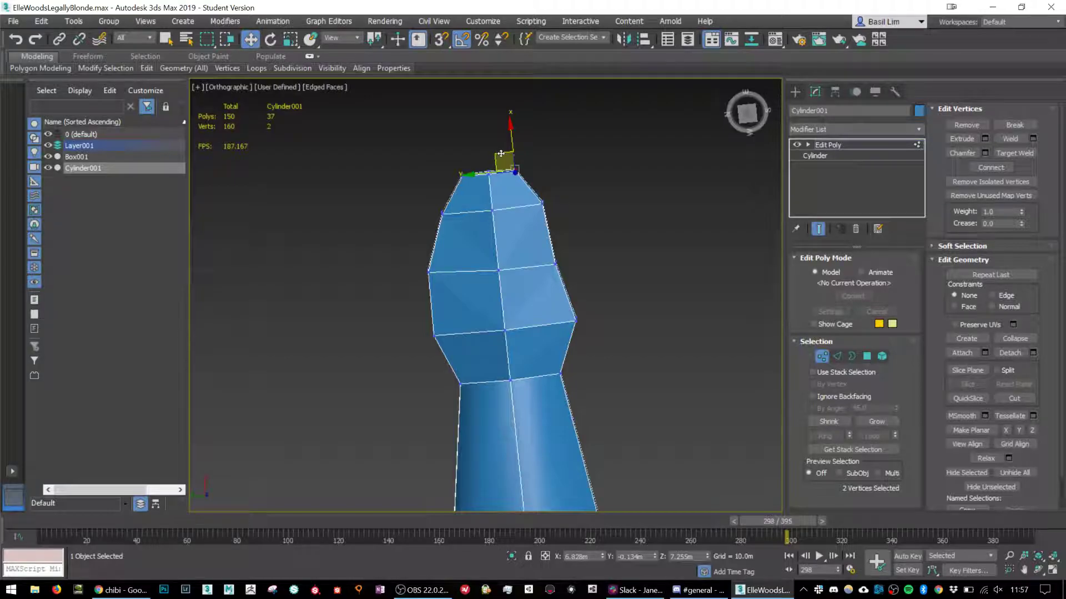
left_click_drag(501, 153, 439, 168)
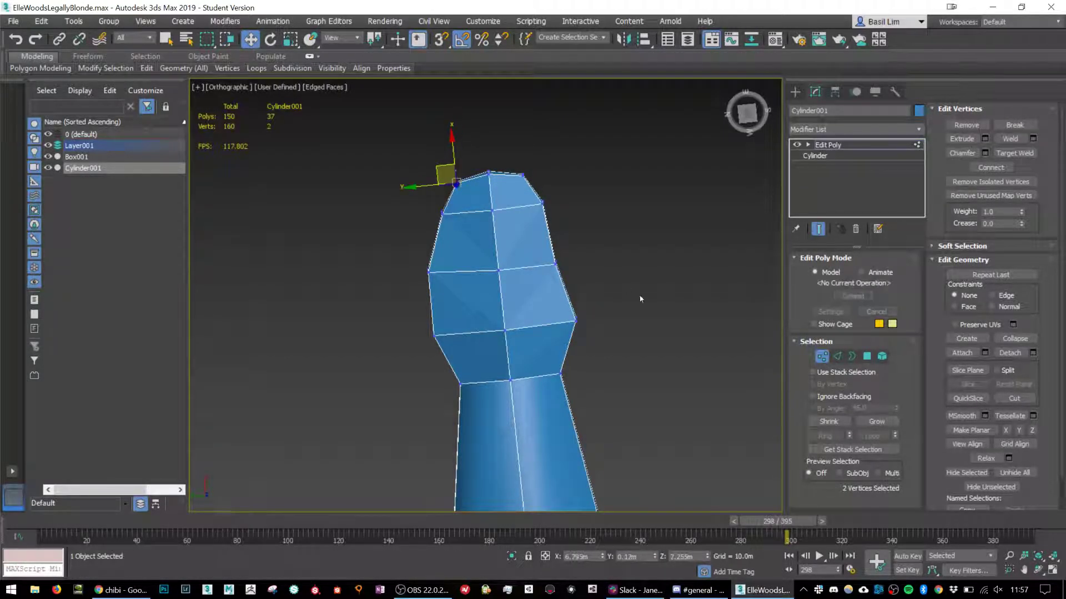
middle_click_drag(639, 298, 672, 330, "alt")
left_click(674, 332)
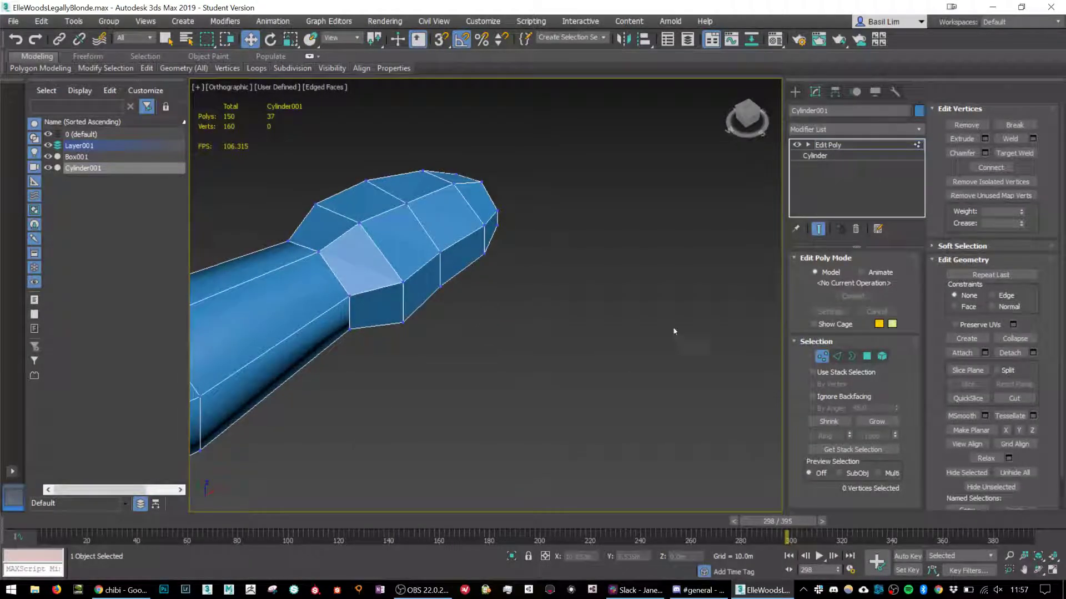
Delete the side polygon of the hand just beyond the wrist flare and extrude its open border outward as a thumb.
left_click(866, 357)
left_click(420, 292)
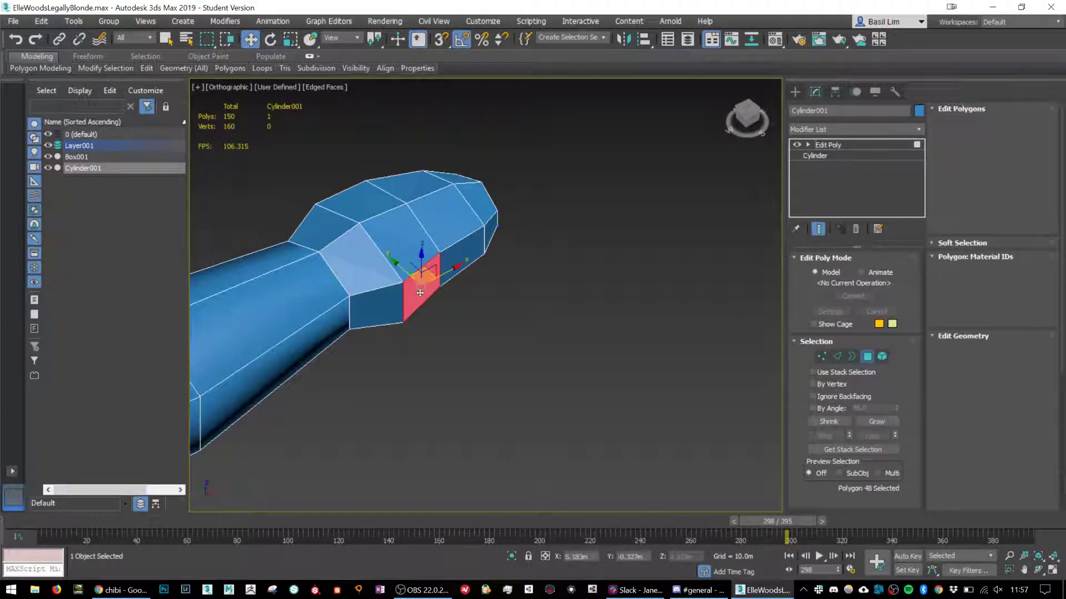
key("Delete")
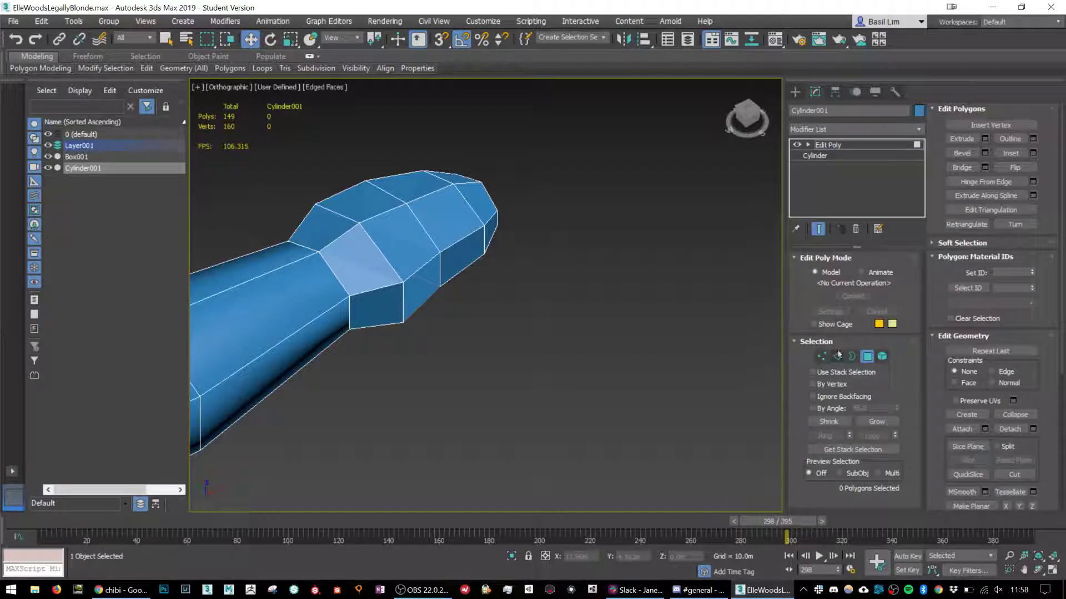
key("3")
left_click(420, 268)
middle_click_drag(421, 268, 446, 331, "alt")
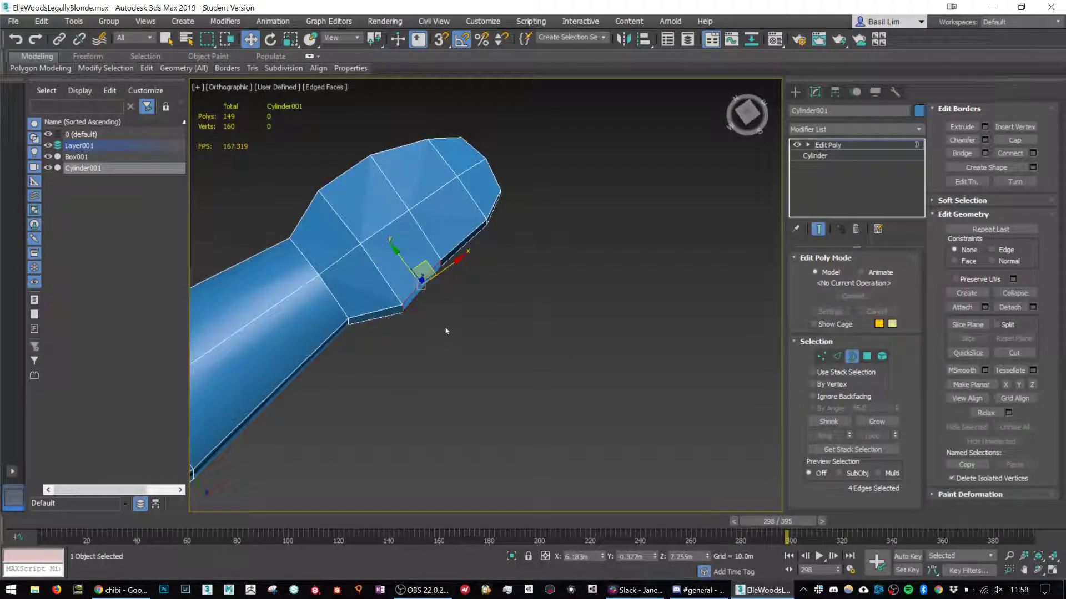
left_click_drag(425, 270, 469, 283, "shift")
Scale the thumb's open end to about 63% in X, flatten it slightly, and rotate it to angle the tip.
key("r")
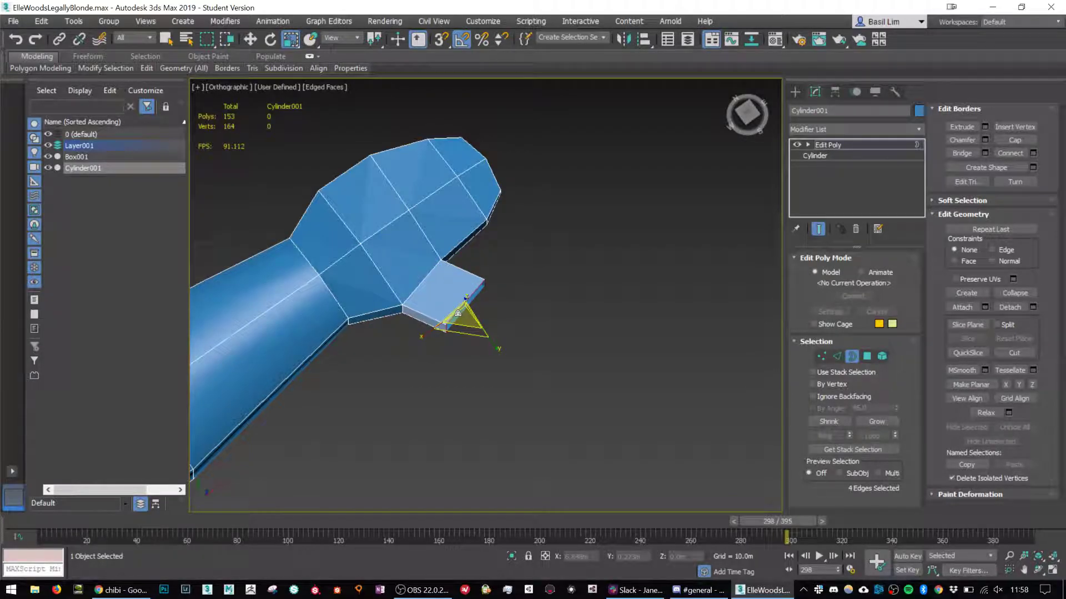
middle_click_drag(458, 314, 383, 236, "alt")
left_click_drag(474, 292, 463, 318)
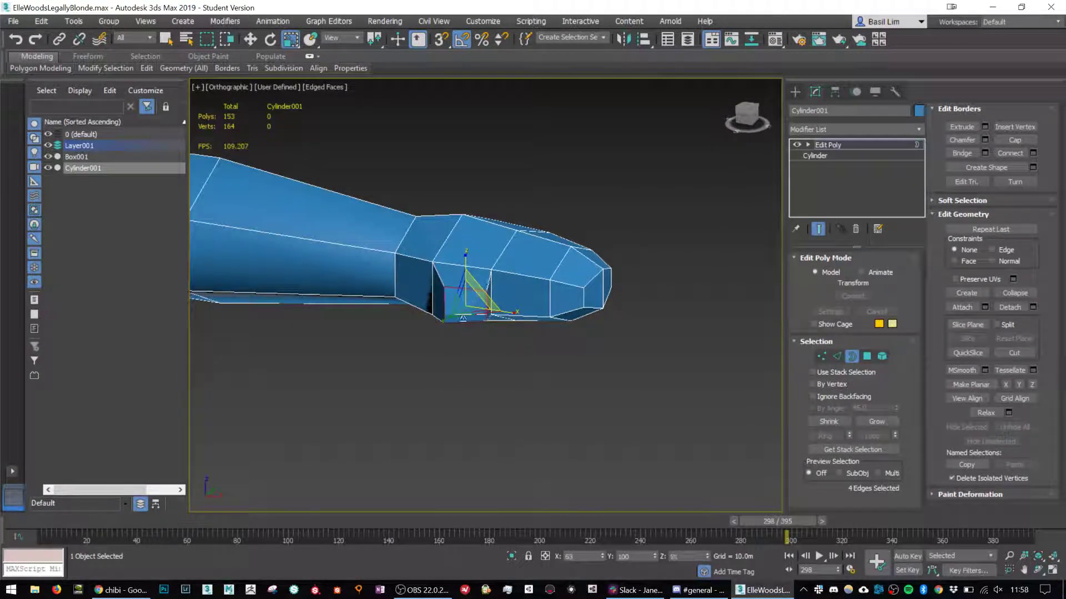
middle_click_drag(452, 338, 513, 385, "alt")
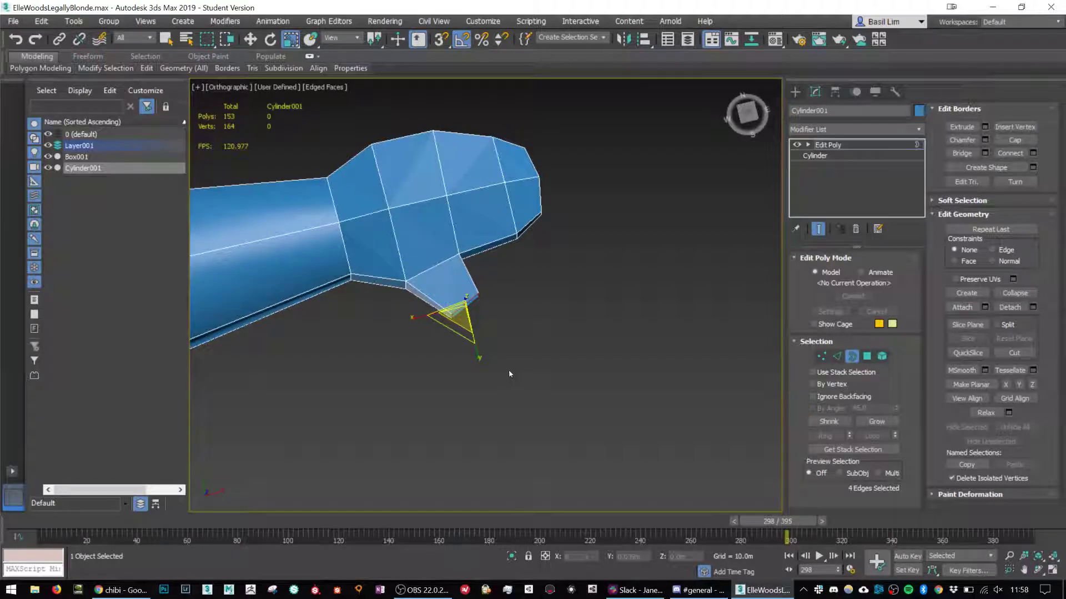
key("e")
left_click_drag(506, 325, 490, 339)
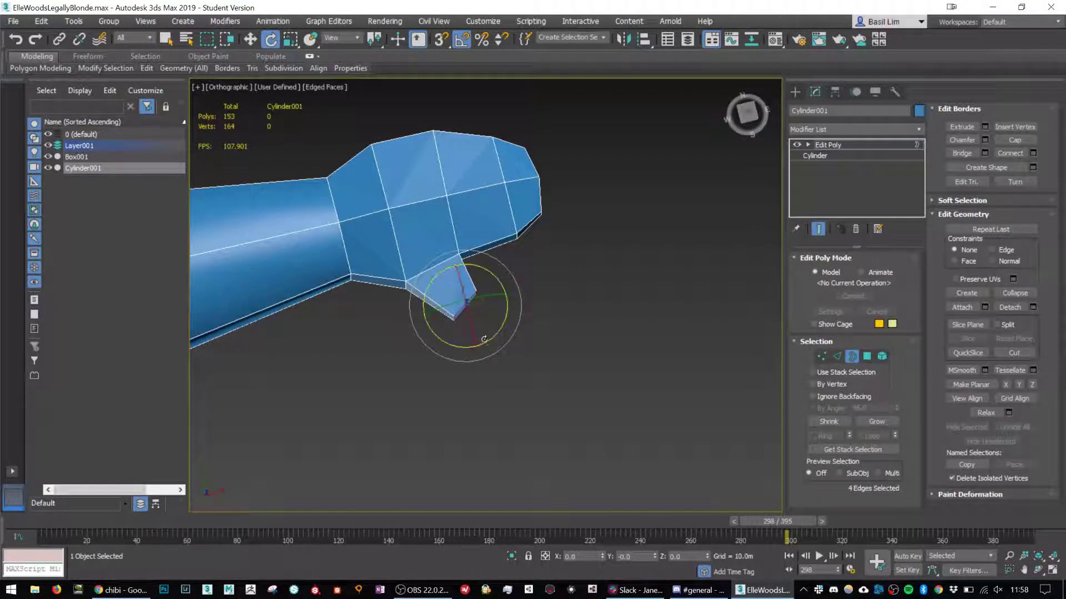
Cap the open border at the thumb's tip and finish border editing.
middle_click_drag(485, 341, 498, 305, "alt")
scroll(474, 311, "up", 2)
scroll(481, 298, "down", 2)
left_click(852, 356)
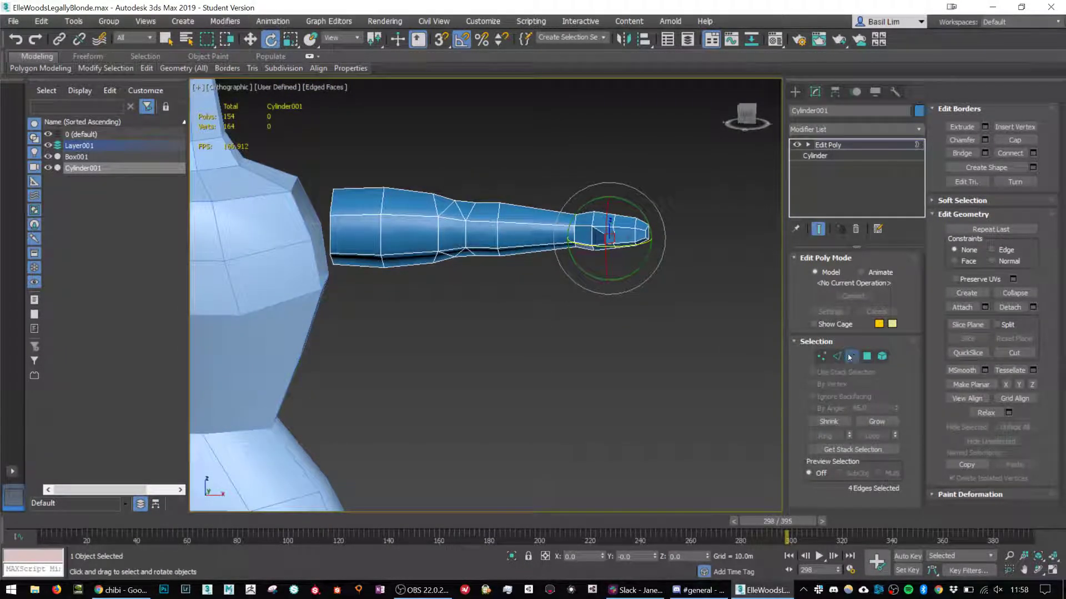
Select the body object Box001 and attach the arm to it.
left_click(404, 309)
left_click(252, 251)
left_click(251, 251)
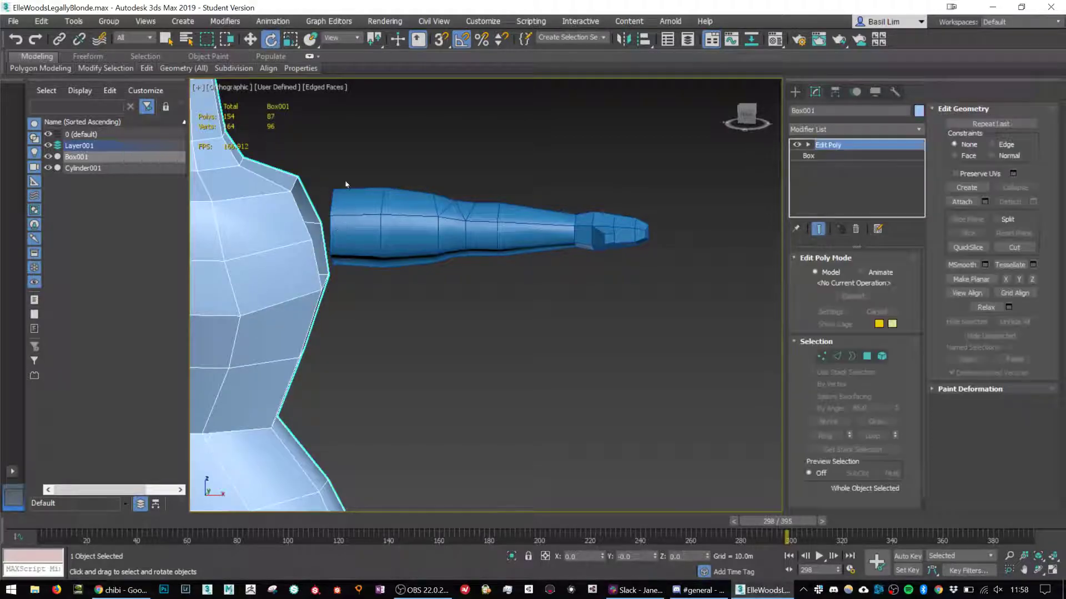
right_click(307, 249)
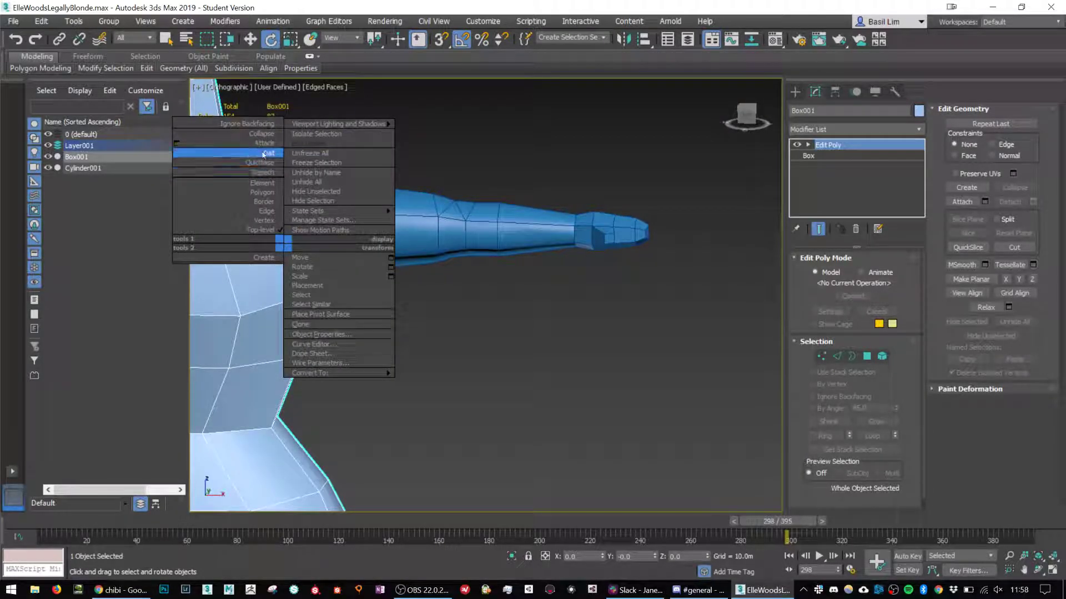
left_click(222, 151)
left_click(441, 221)
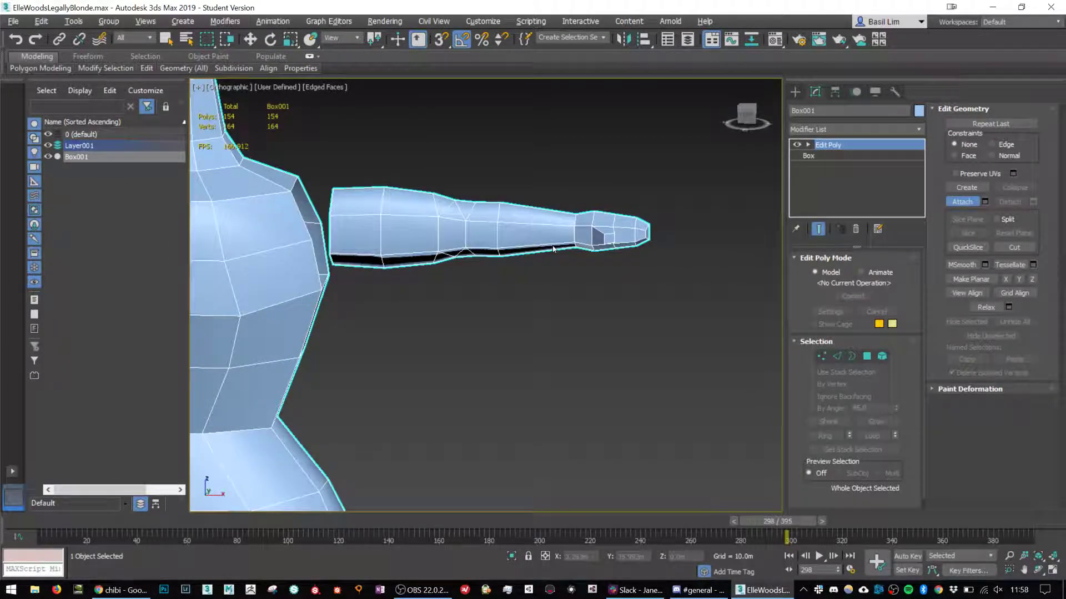
Select the whole arm as an element and rotate it 45 degrees about the Y axis so the hand points diagonally down.
left_click(882, 356)
key("e")
left_click(459, 234)
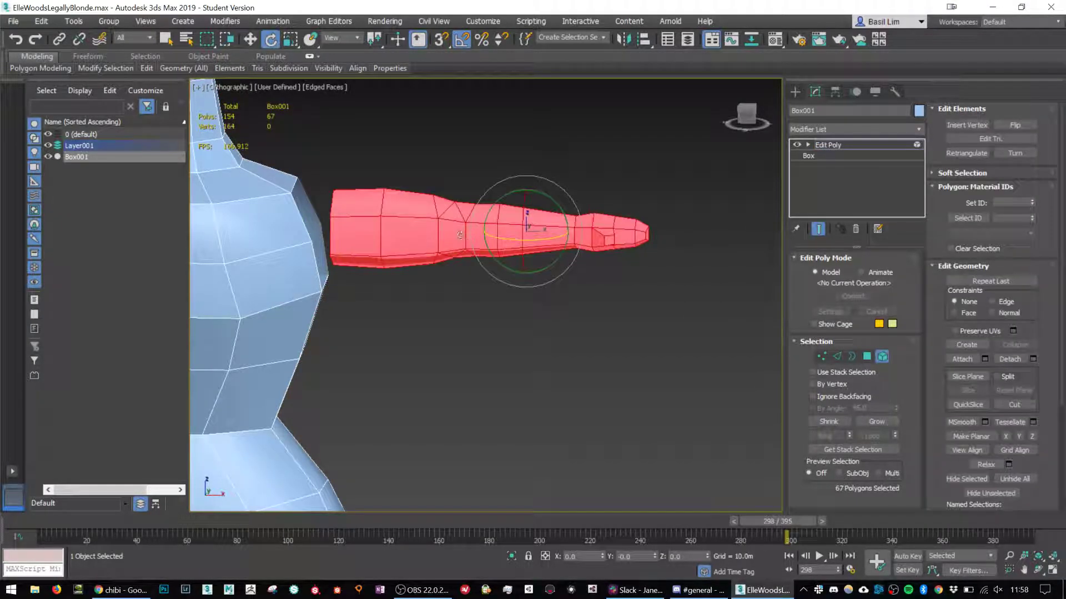
key("w")
middle_click_drag(534, 240, 572, 266, "alt")
key("e")
left_click_drag(585, 238, 560, 222)
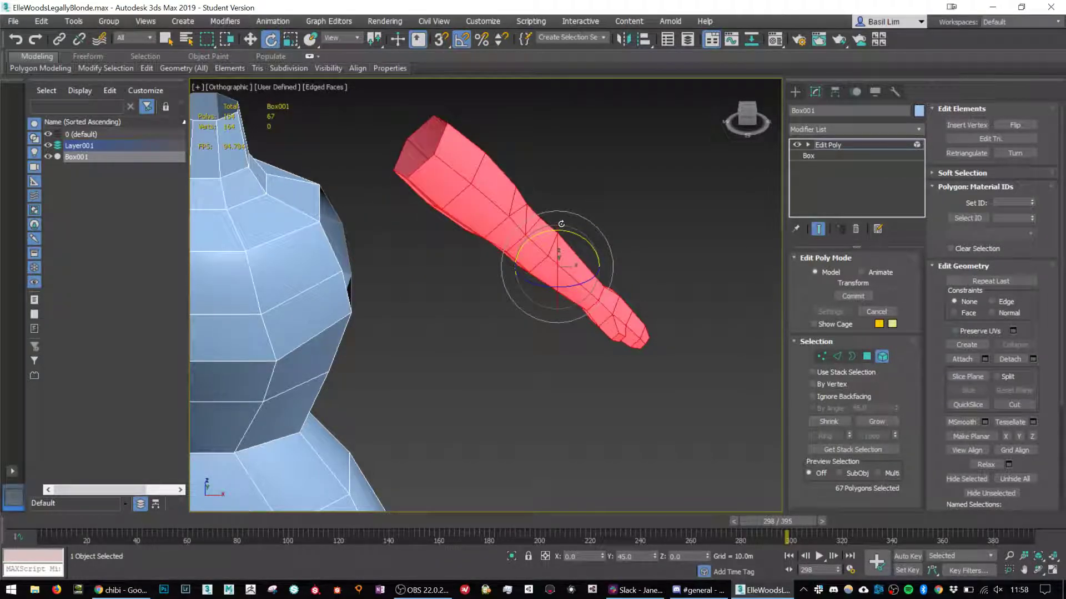
Move the arm element down and inward so its open upper end sits beside the torso's shoulder opening.
key("w")
middle_click_drag(580, 295, 578, 245, "alt")
left_click_drag(569, 249, 537, 405)
scroll(538, 405, "down", 4)
middle_click_drag(537, 405, 570, 368)
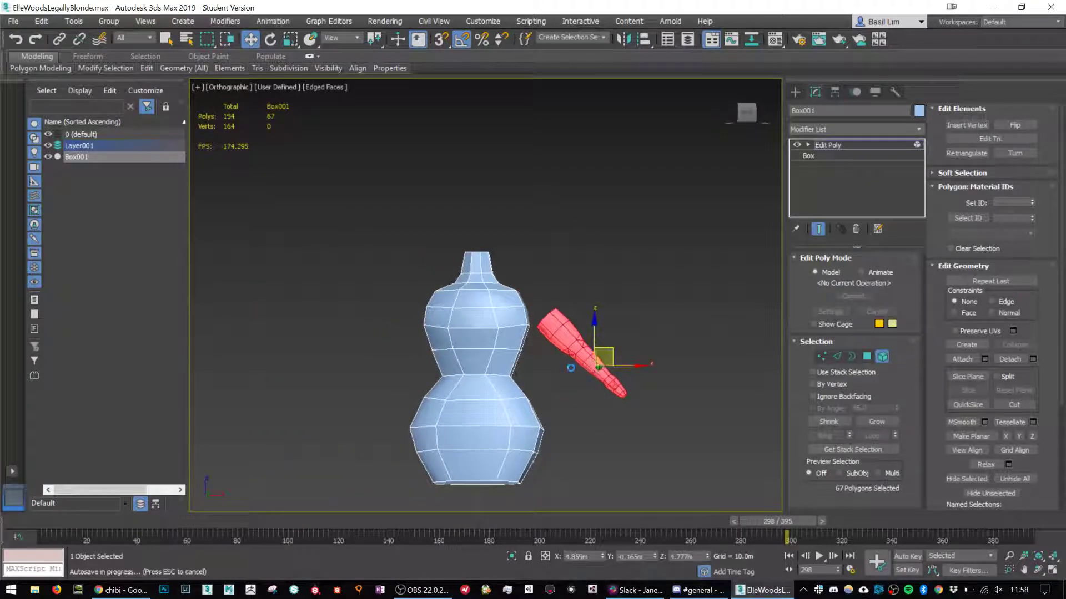
scroll(605, 355, "up", 2)
left_click_drag(603, 355, 594, 354)
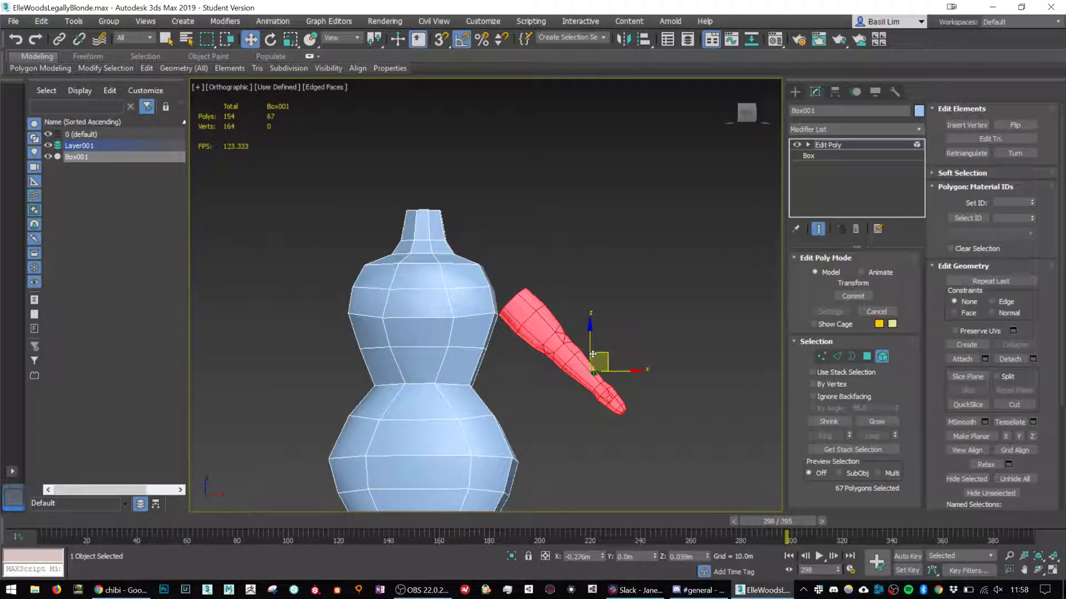
left_click_drag(592, 354, 593, 354)
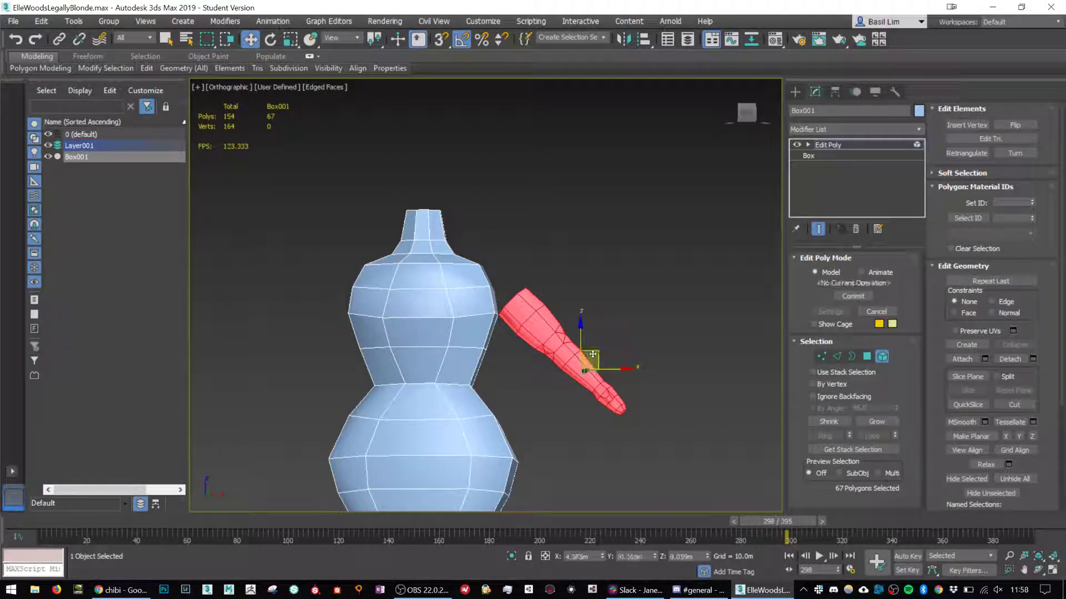
scroll(578, 351, "up", 2)
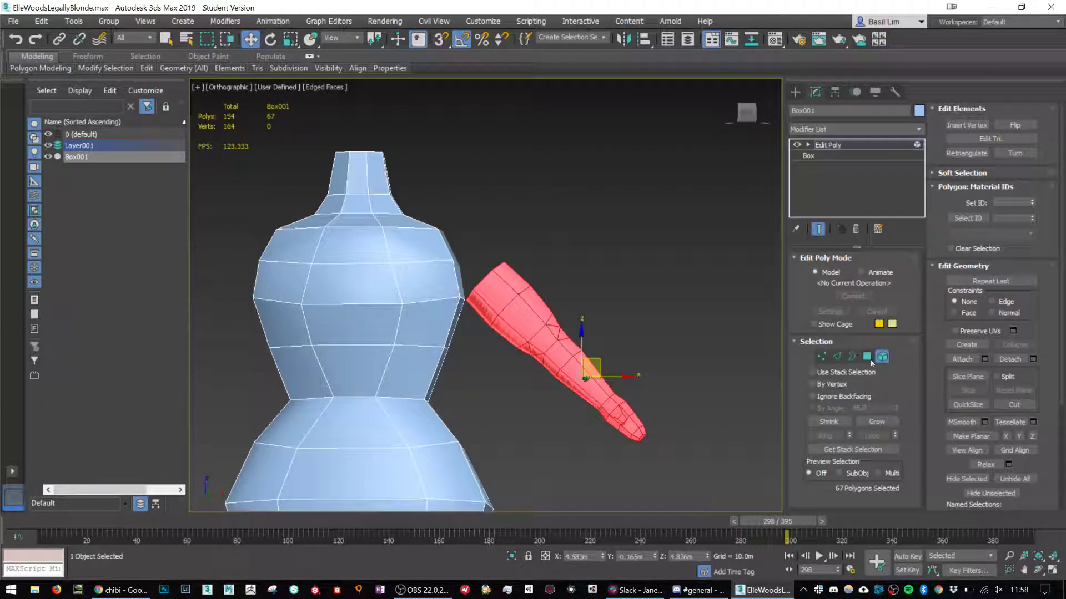
Bridge the torso's shoulder opening to the arm's open upper border.
left_click(852, 357)
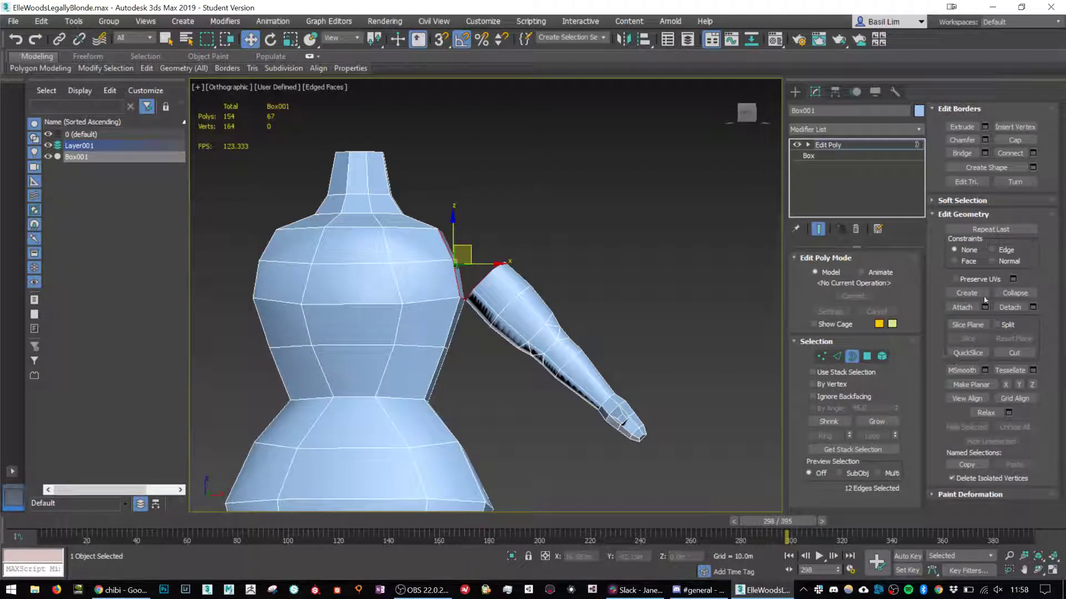
left_click(962, 153)
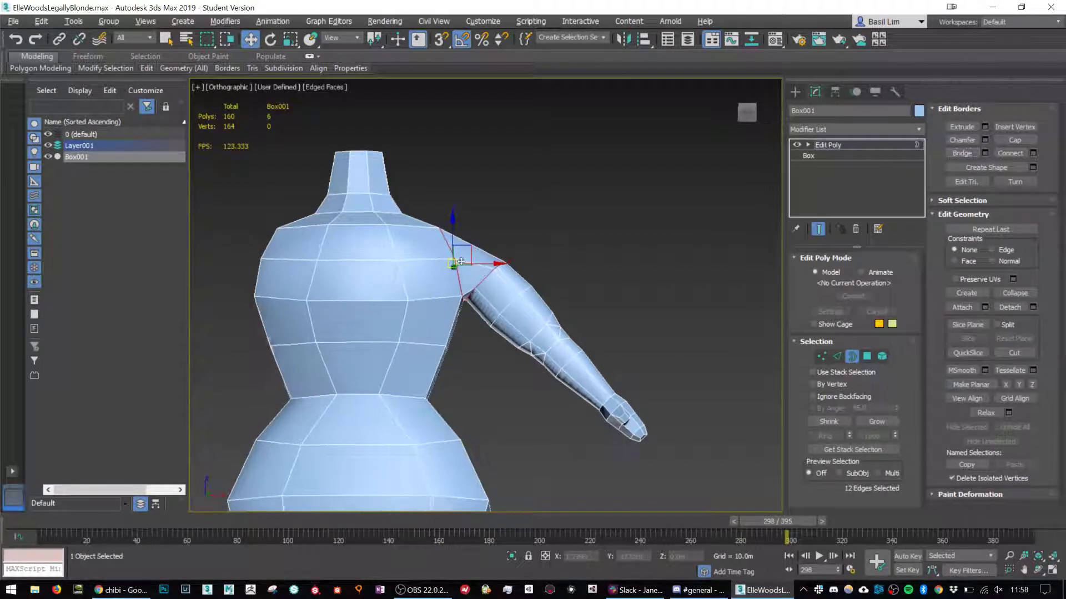
middle_click_drag(447, 280, 484, 261, "alt")
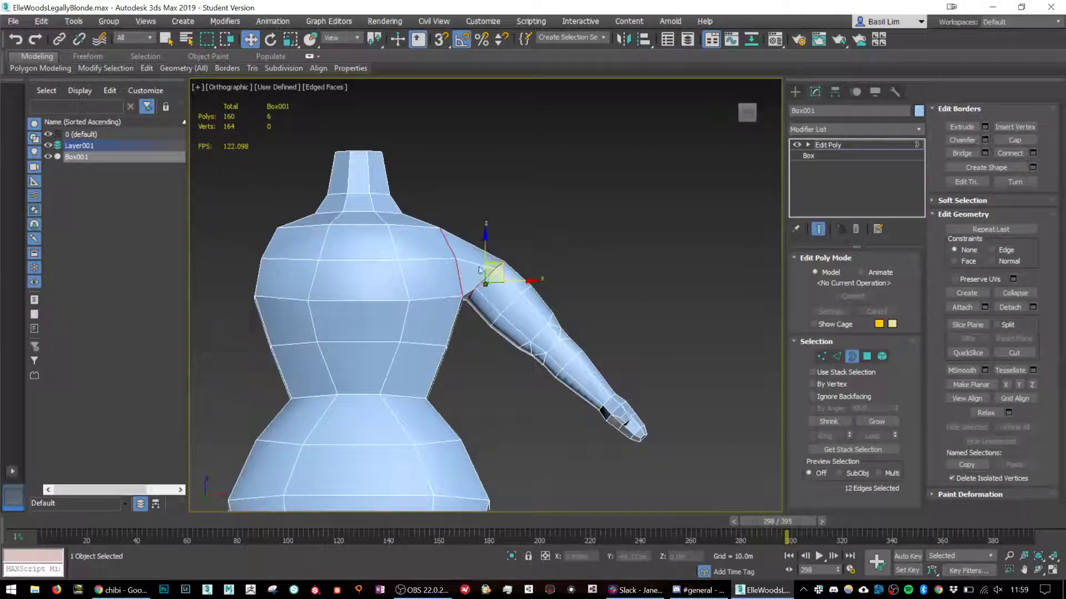
Select the ring of six bridging edges at the shoulder and connect them with a new edge loop.
scroll(484, 262, "up", 3)
left_click(837, 357)
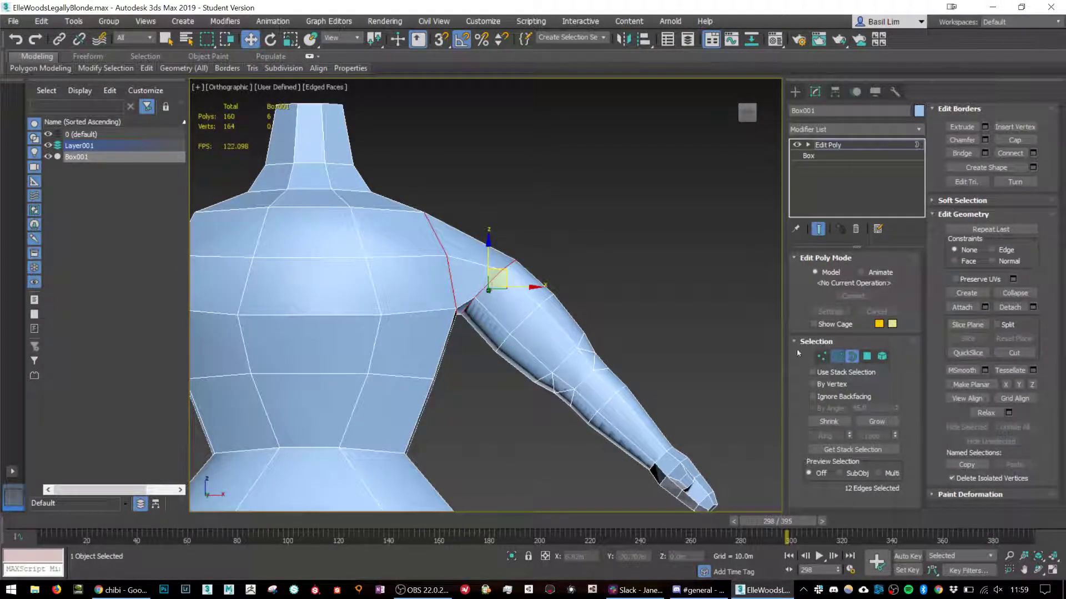
left_click(466, 262)
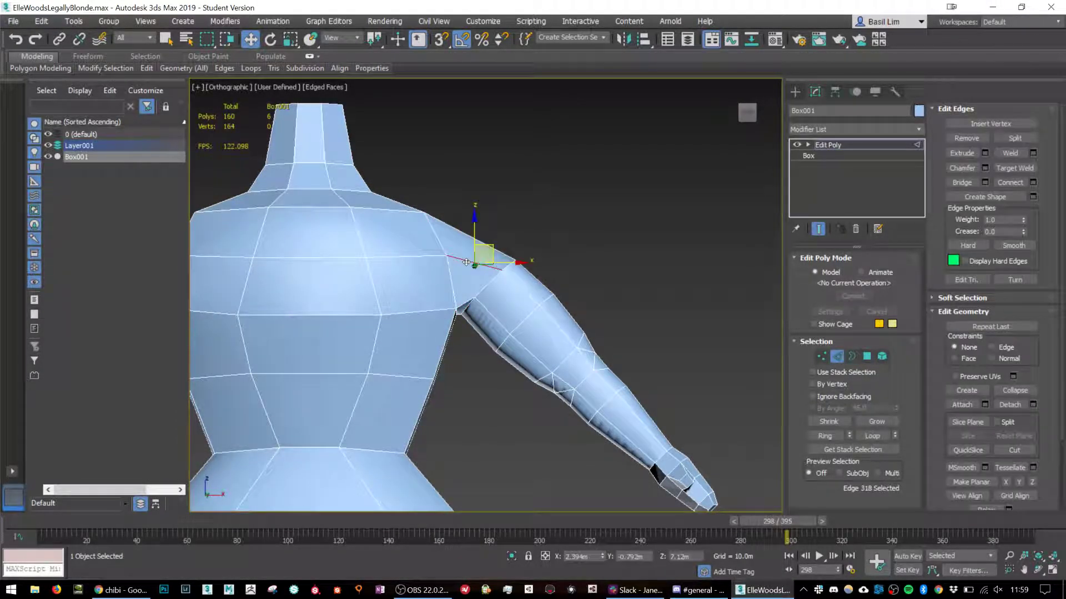
left_click(466, 304, "shift")
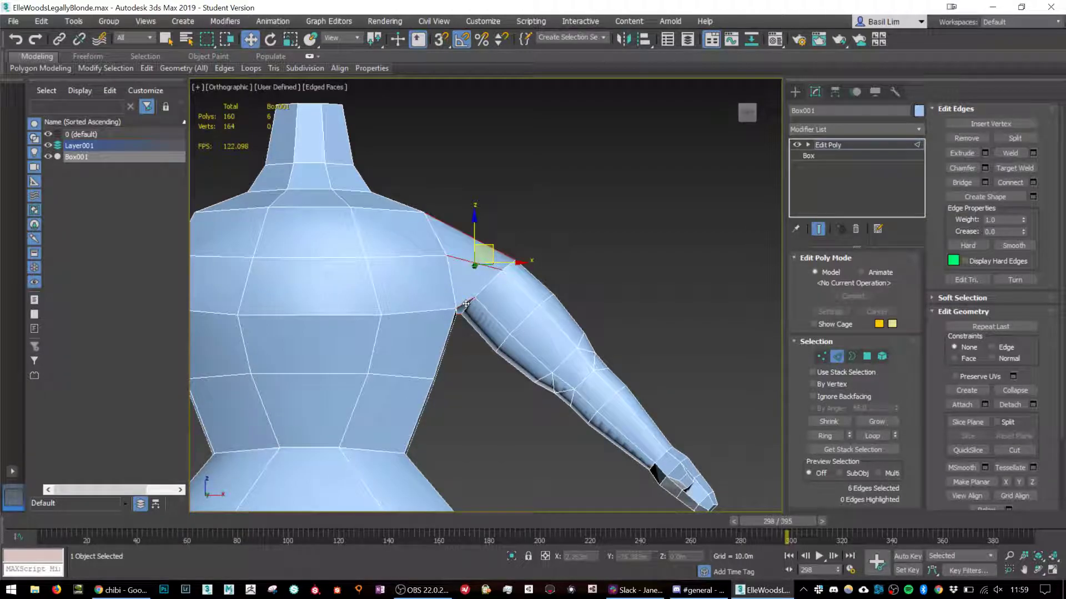
left_click(1010, 183)
Raise the two top vertices of the new shoulder loop to give the shoulder a fuller, rounder outline.
left_click(747, 113)
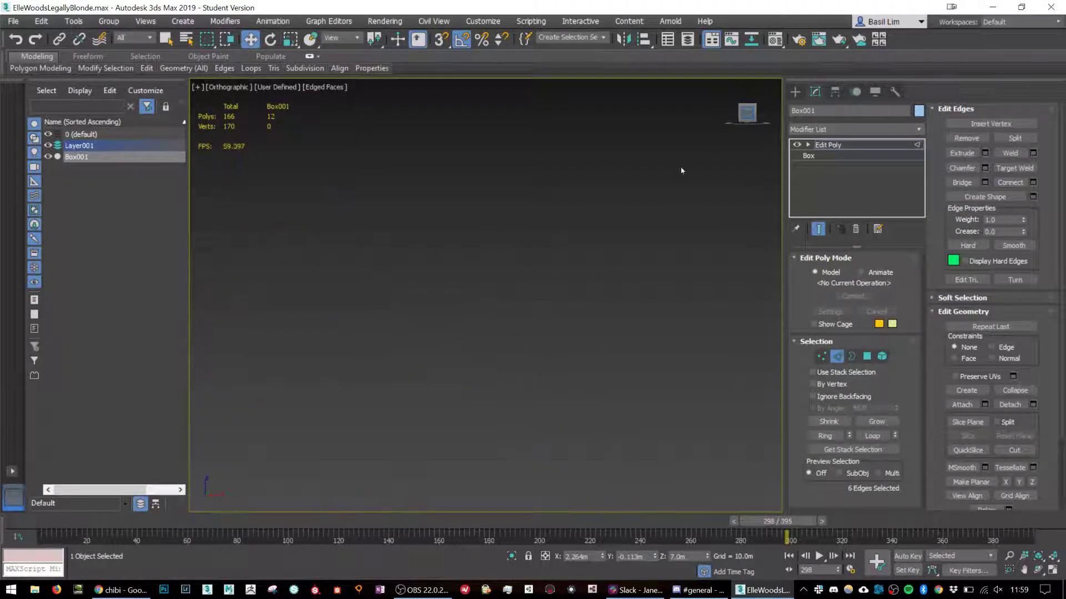
key("z")
scroll(464, 269, "up", 8)
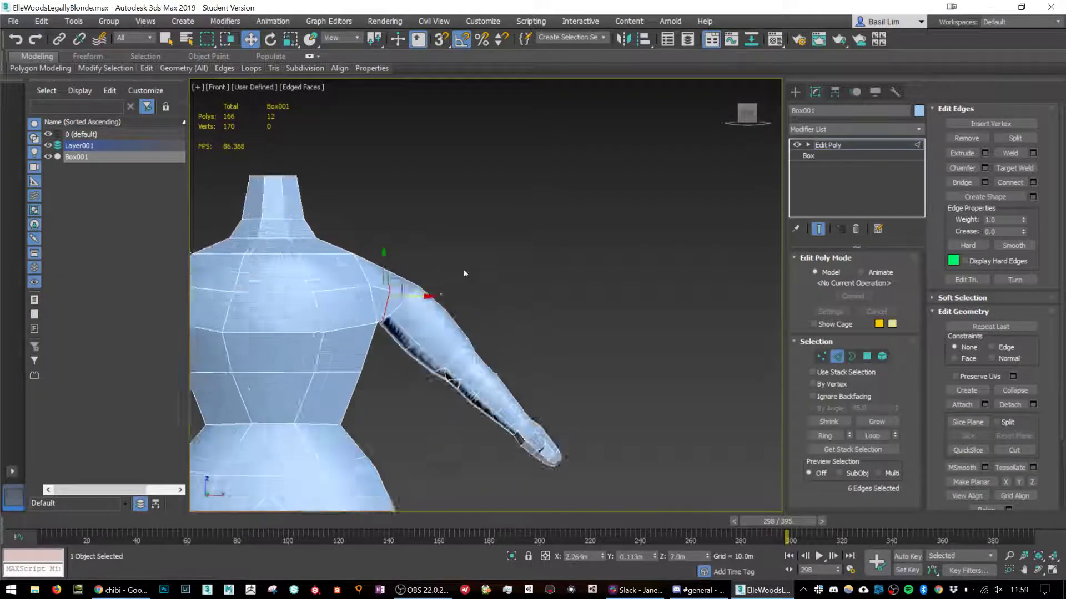
left_click(822, 357)
mouse_move(409, 148)
left_mouse_down()
mouse_move(487, 238)
mouse_move(469, 165)
left_mouse_up()
scroll(471, 190, "down", 6)
middle_click_drag(471, 189, 491, 198, "alt")
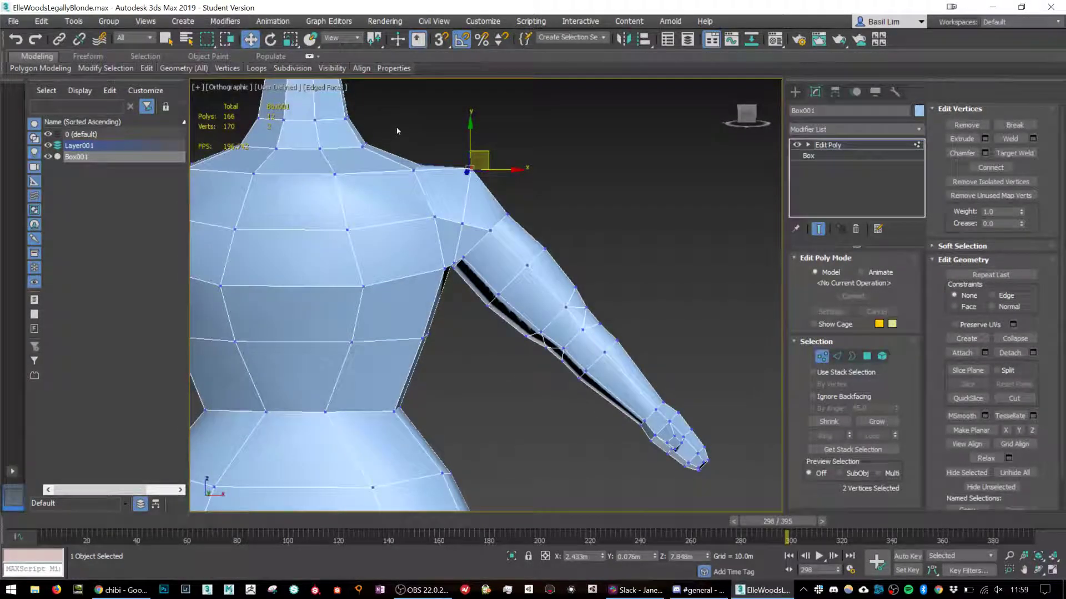
Select the two top vertices of the shoulder loop and scale them apart along the front-to-back direction to widen the shoulder.
left_click_drag(397, 131, 425, 191)
middle_click_drag(437, 169, 442, 162, "alt")
left_click_drag(433, 150, 437, 138)
middle_click_drag(437, 139, 381, 164, "alt")
key("r")
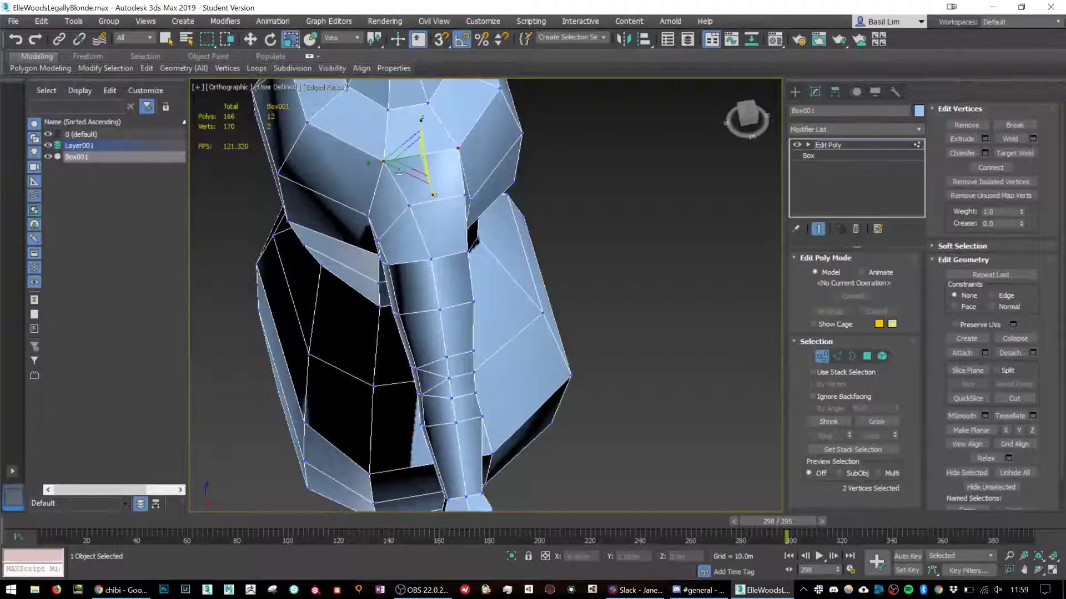
left_click_drag(374, 161, 352, 162)
Move the shoulder loop's front vertex outward and forward and nudge its back vertex slightly inward.
left_click(408, 206)
key("w")
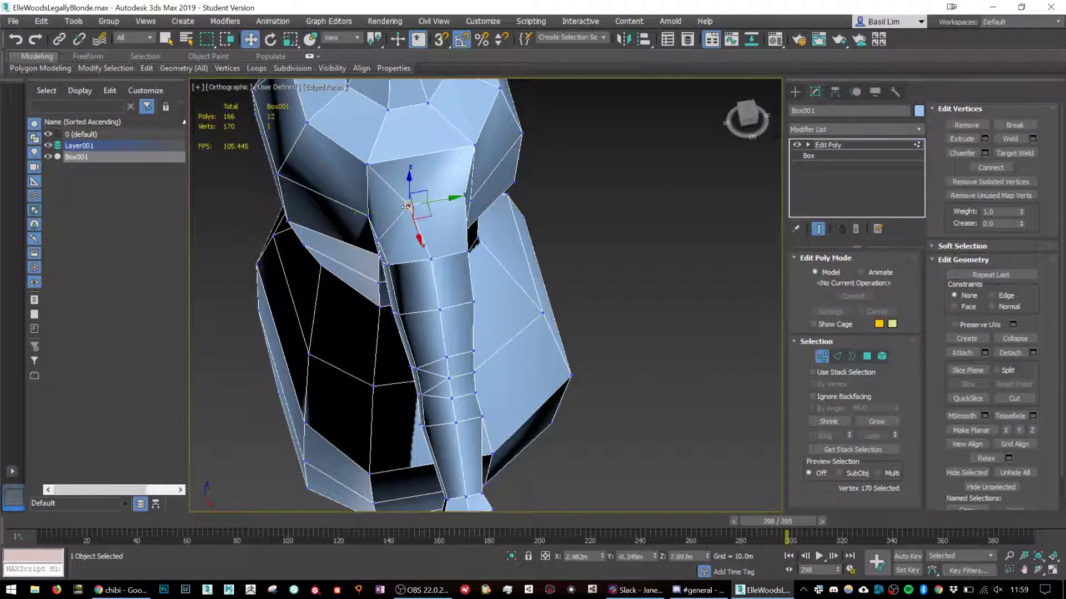
left_click_drag(429, 216, 411, 222)
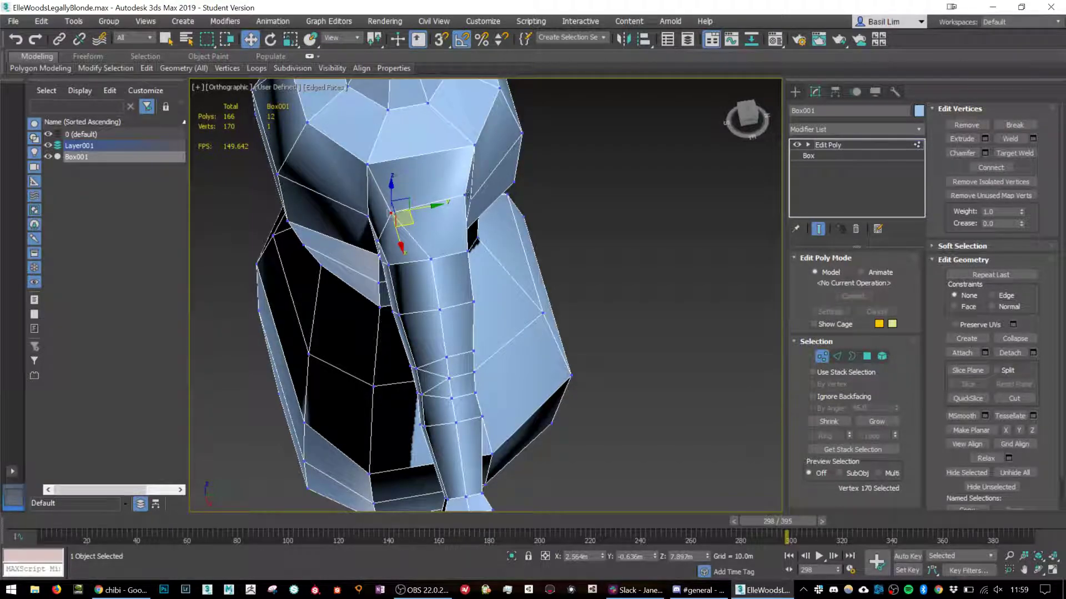
left_click(467, 195)
middle_click_drag(467, 195, 521, 147, "alt")
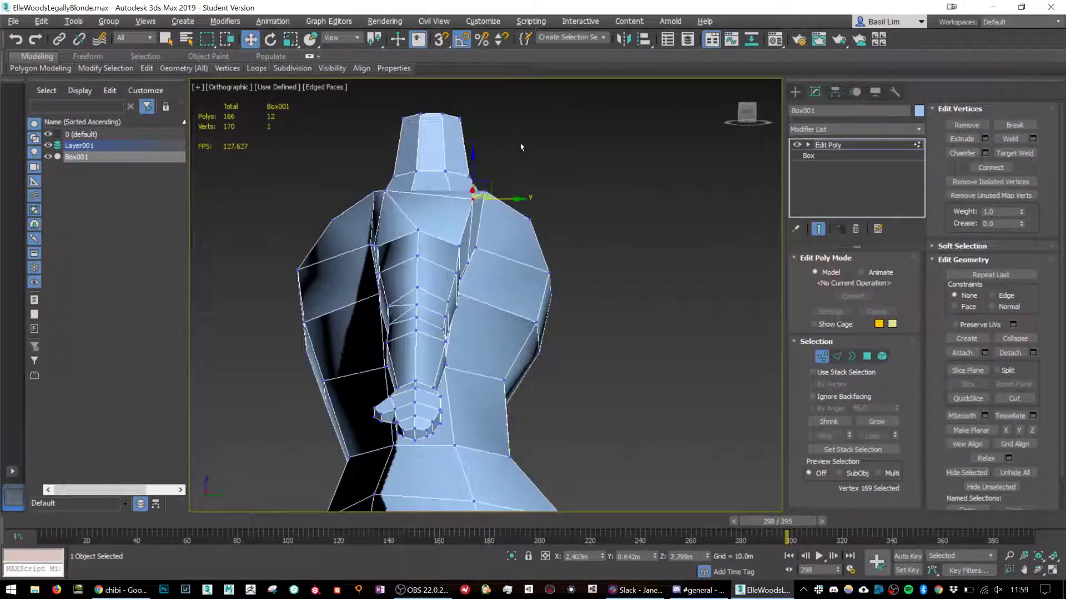
left_click_drag(491, 182, 486, 191)
Lower the back vertex where the shoulder meets the torso and shift the matching front vertex inward.
middle_click_drag(502, 189, 499, 196, "alt")
left_click(486, 189)
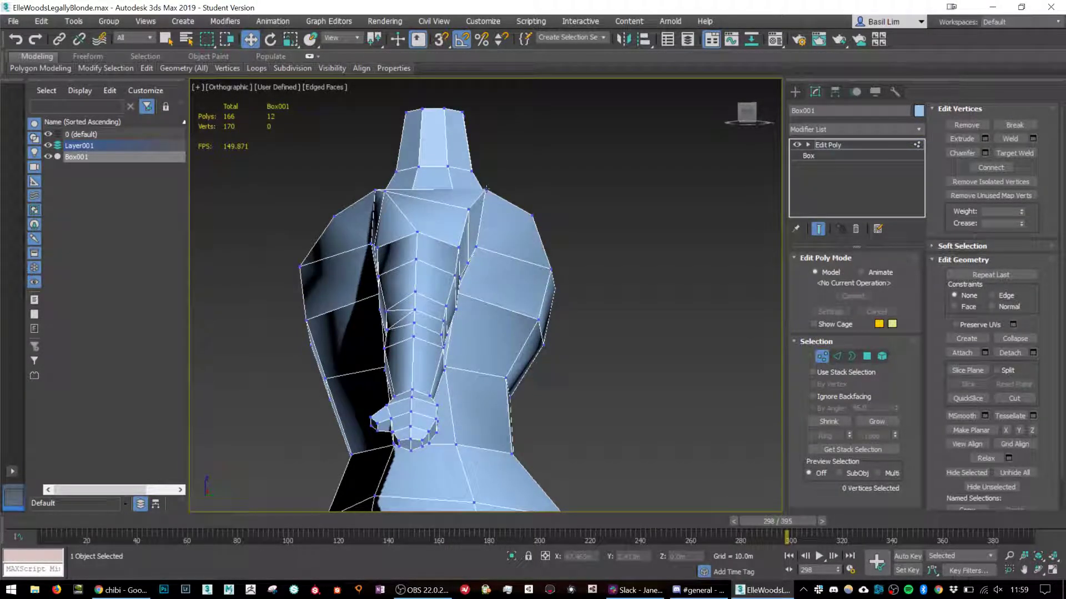
left_click(486, 189)
left_click_drag(507, 171, 508, 185)
middle_click_drag(433, 157, 446, 178, "alt")
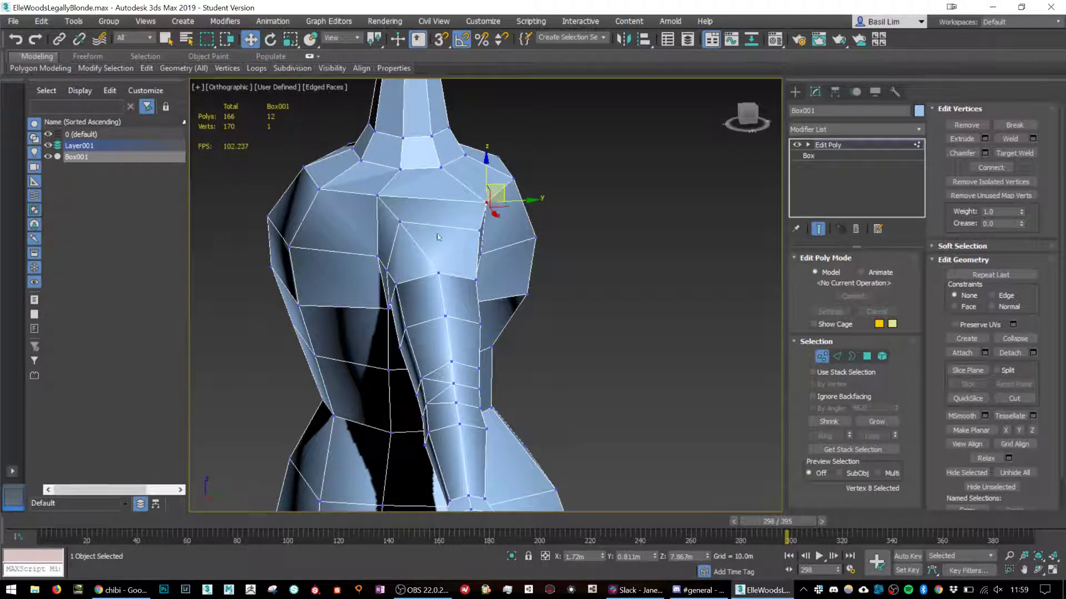
left_click(378, 196)
middle_click_drag(378, 196, 448, 191, "alt")
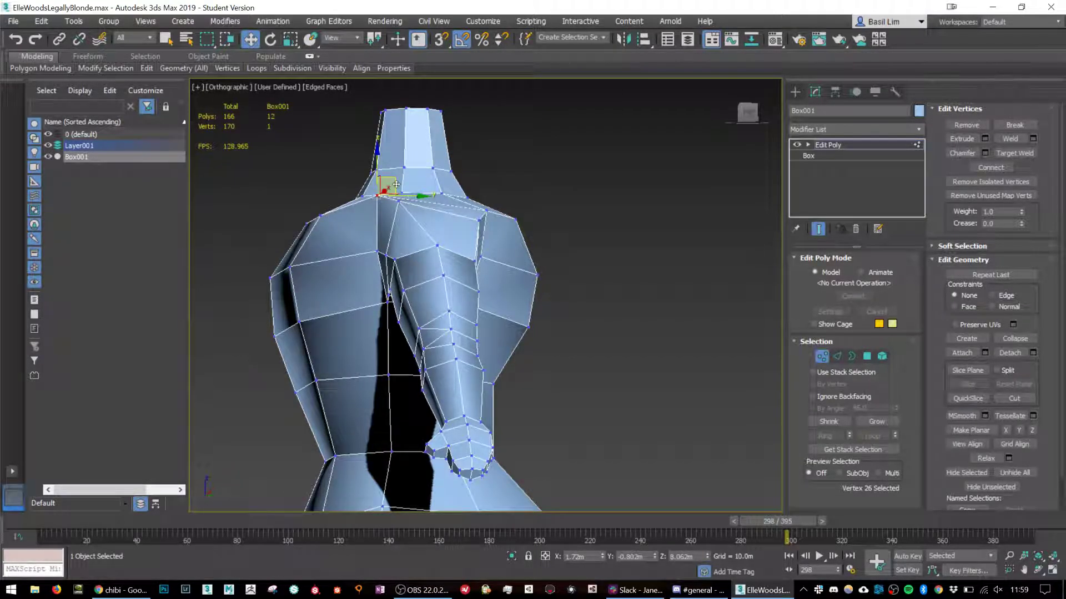
left_click_drag(396, 184, 425, 183)
left_click(398, 203)
middle_click_drag(444, 167, 447, 226, "alt")
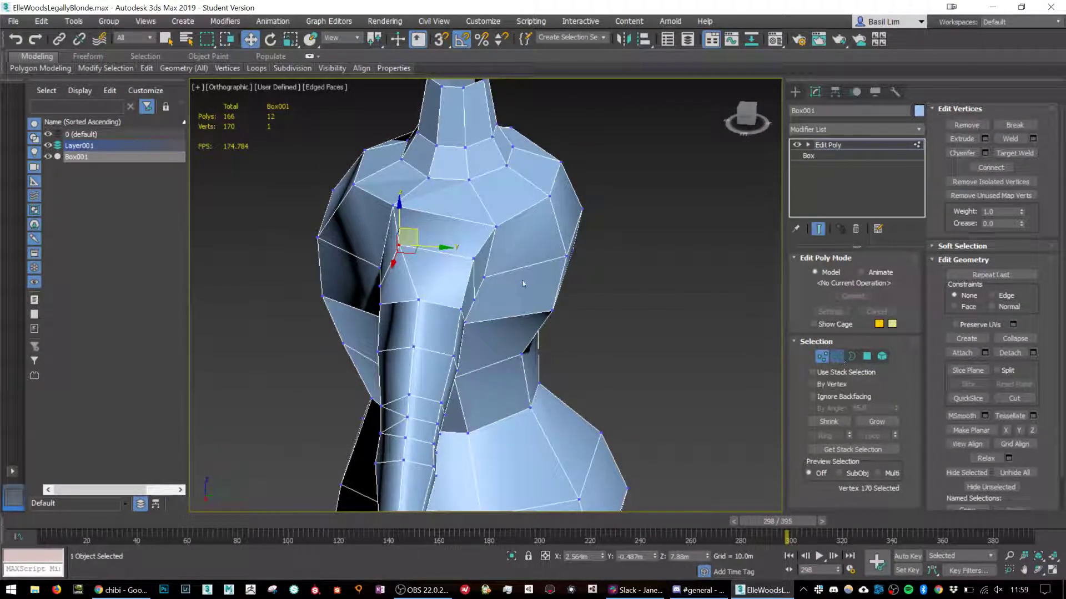
Select the stacked crosswise edges from the top of the shoulder up the neck and connect them with a new lengthwise edge line.
key("2")
left_click(444, 253)
left_click(452, 218, "shift")
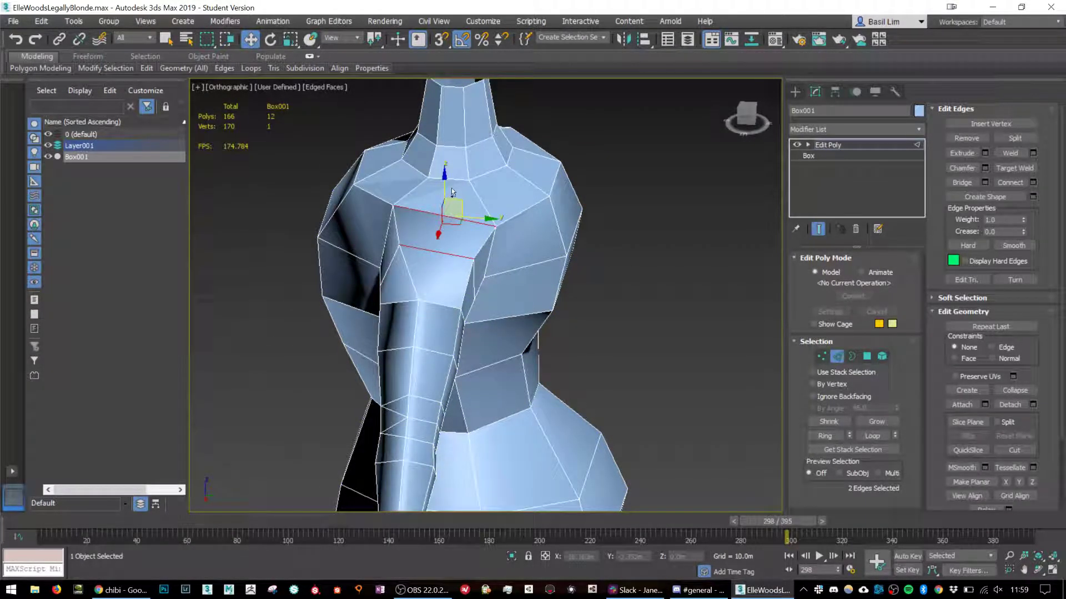
left_click(452, 148, "ctrl")
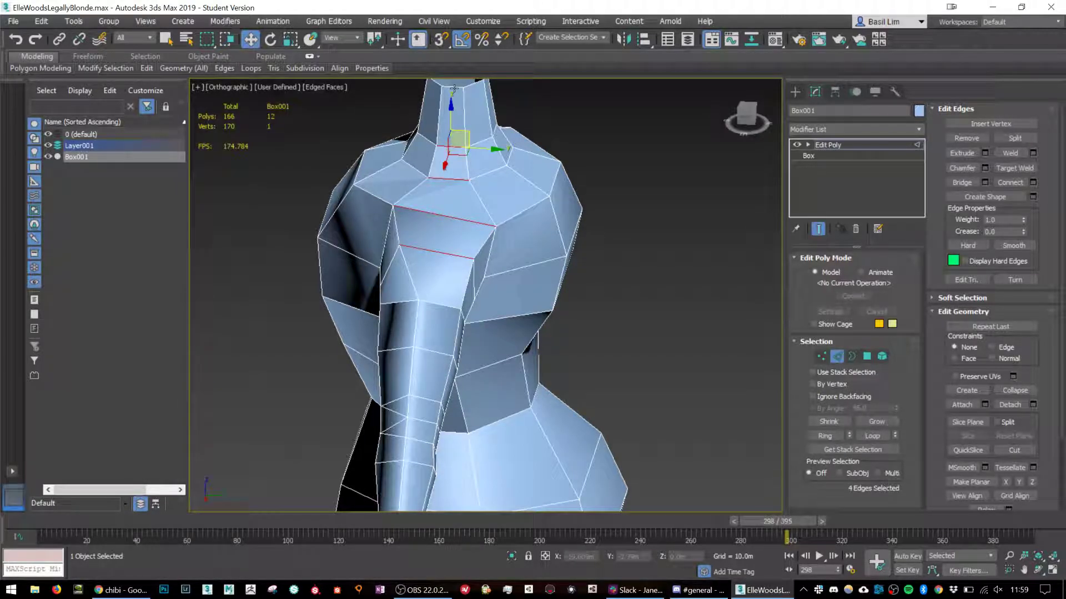
left_click(1010, 182)
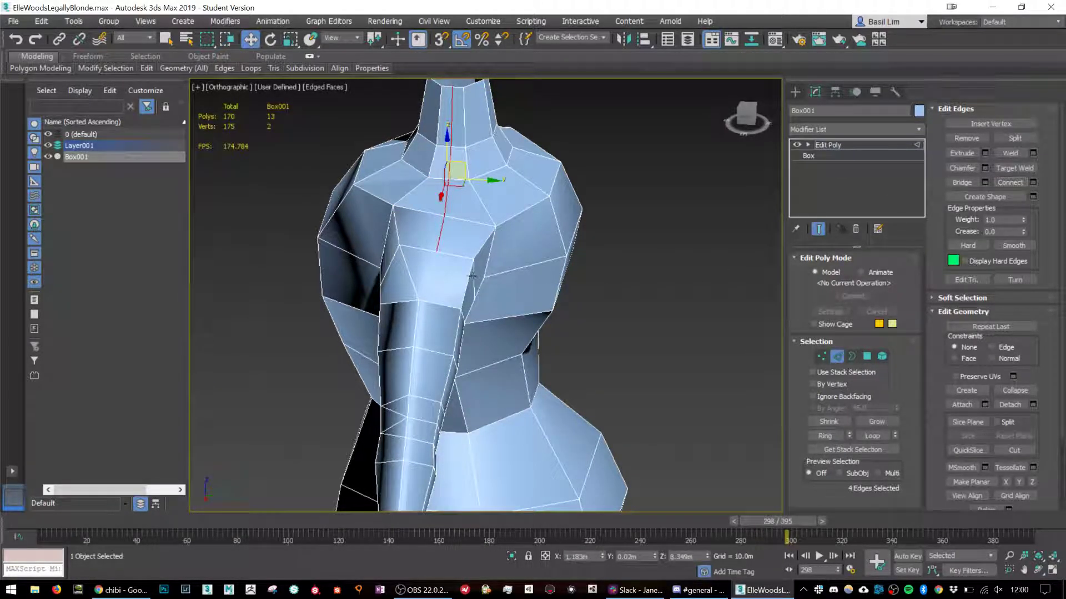
Connect the new line's end vertex on the shoulder loop to the top middle vertex of the upper arm.
left_click(821, 357)
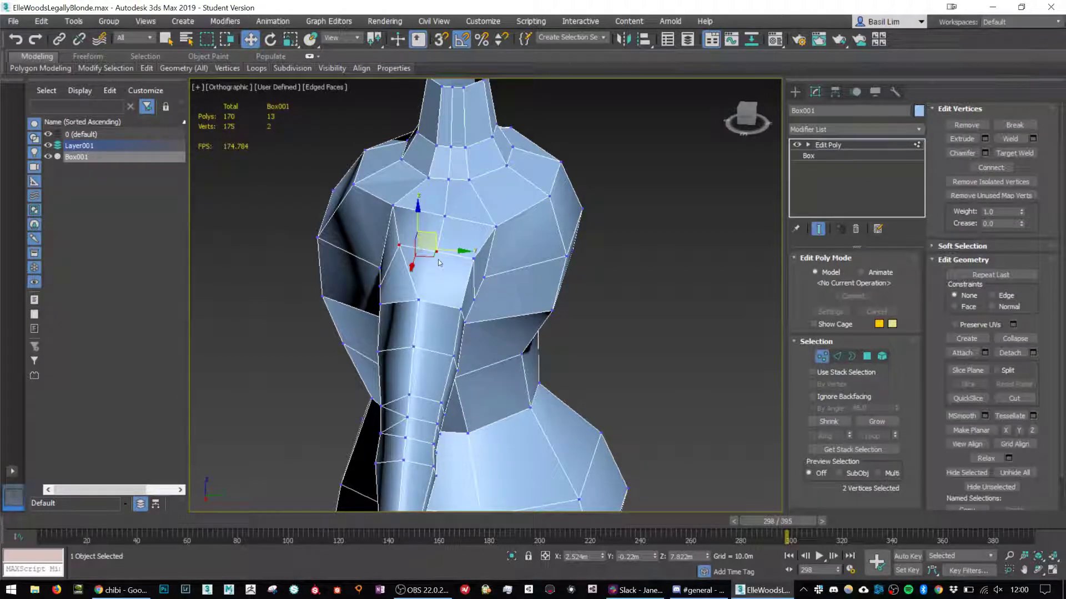
left_click(438, 252)
left_click(418, 299, "ctrl")
right_click(412, 295)
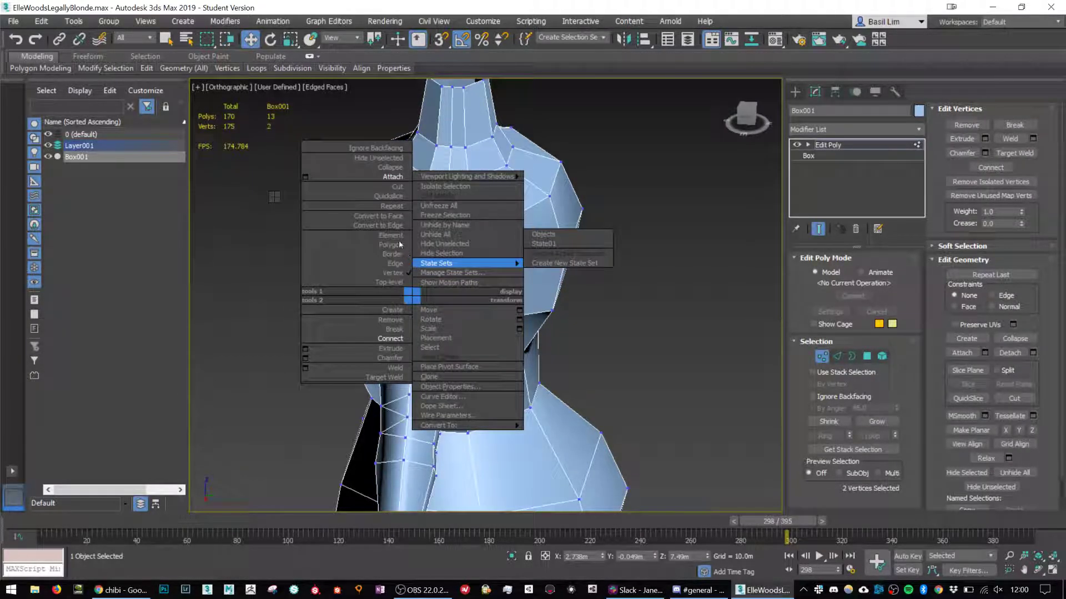
left_click(390, 338)
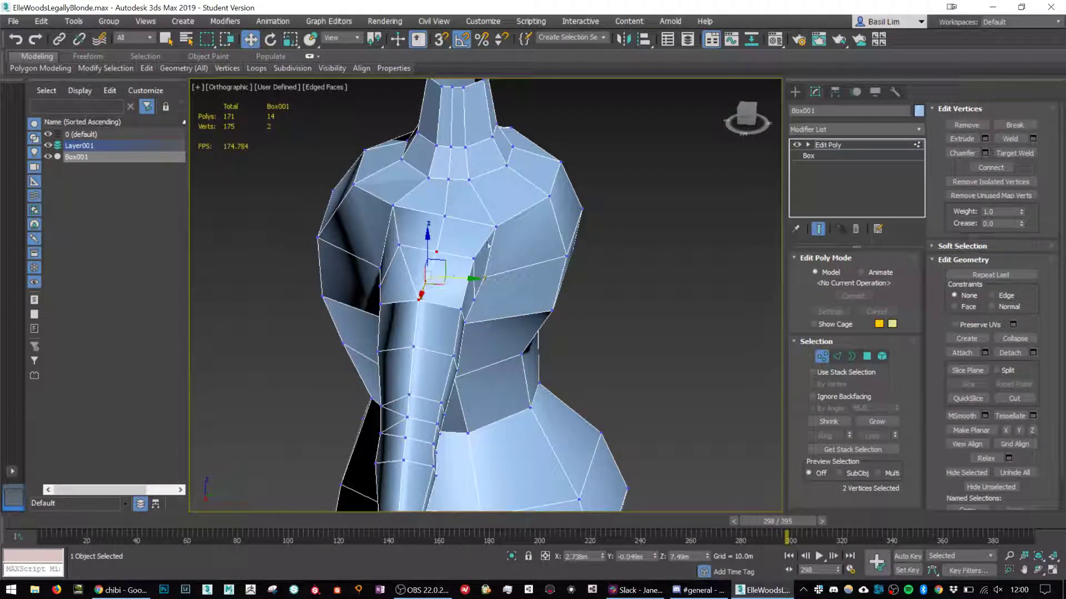
Raise the middle vertex on top of the shoulder loop, and lower the middle vertex at the torso's shoulder seam slightly inward.
left_click(437, 251)
middle_click_drag(437, 258, 442, 219, "alt")
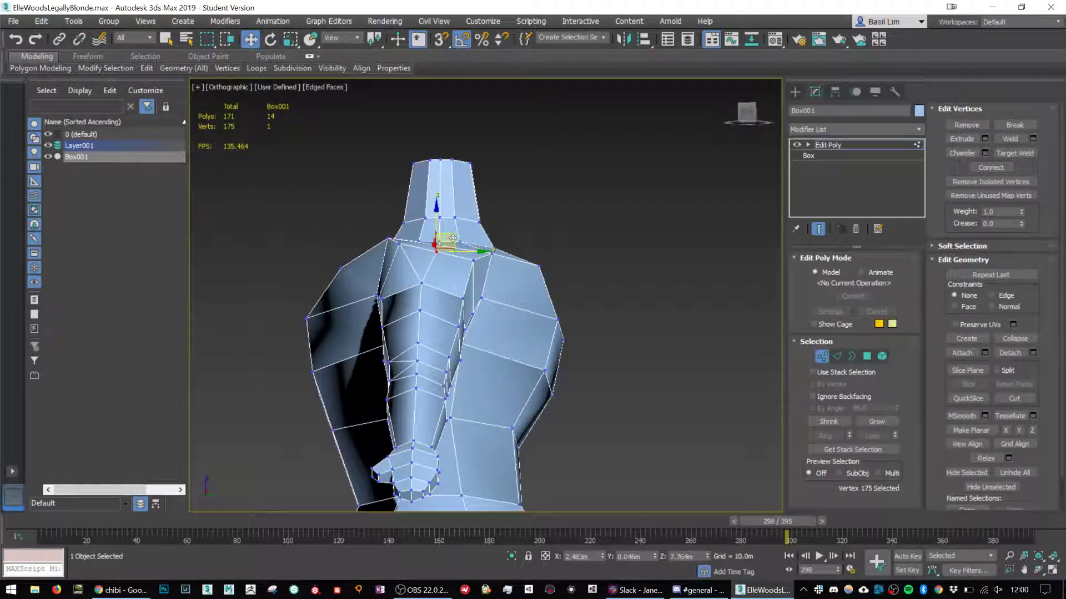
left_click_drag(452, 238, 459, 220)
mouse_move(480, 206)
middle_mouse_down("alt")
mouse_move(459, 230)
mouse_move(515, 186)
mouse_move(478, 195)
mouse_move(486, 197)
middle_mouse_up("alt")
left_click(462, 212)
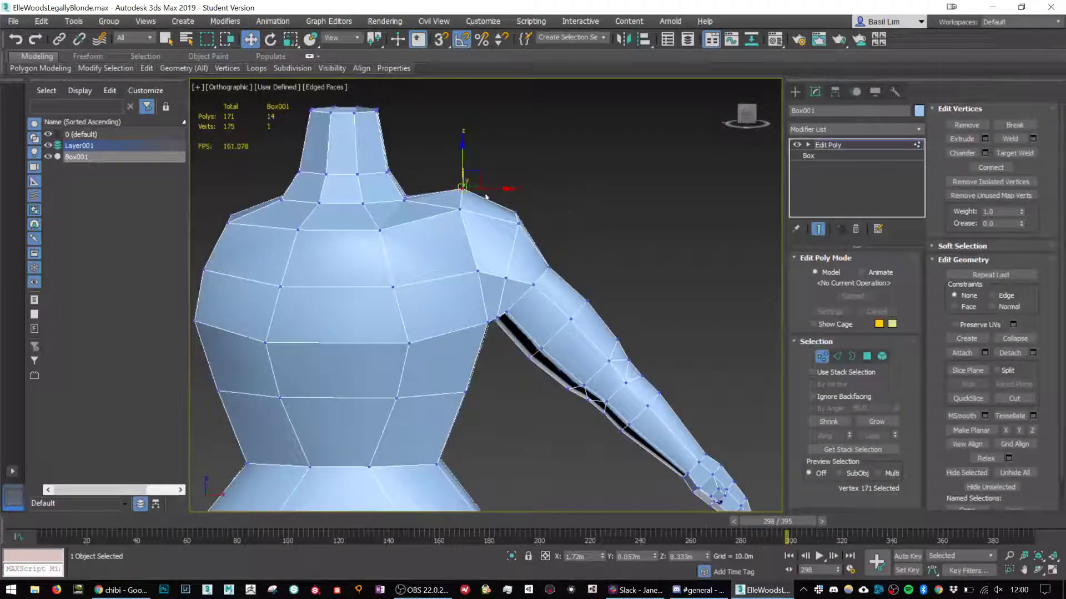
left_click_drag(486, 180, 474, 188)
Switch to the web browser, search images for "ellen woods legally blonde" as reference, and return to 3ds Max.
key("alt+Tab")
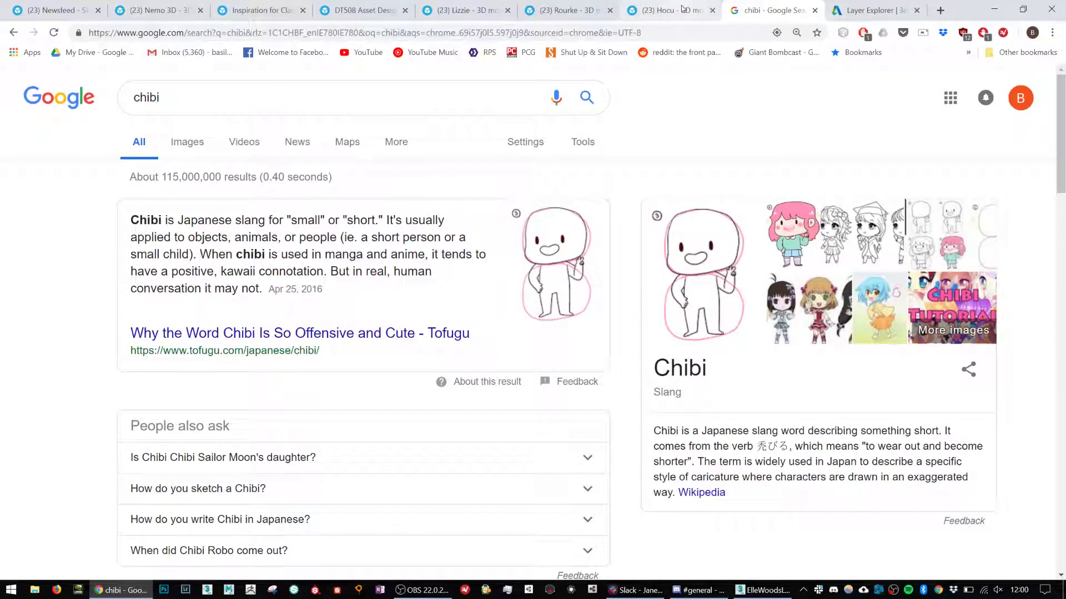
left_click(644, 33)
type("ell")
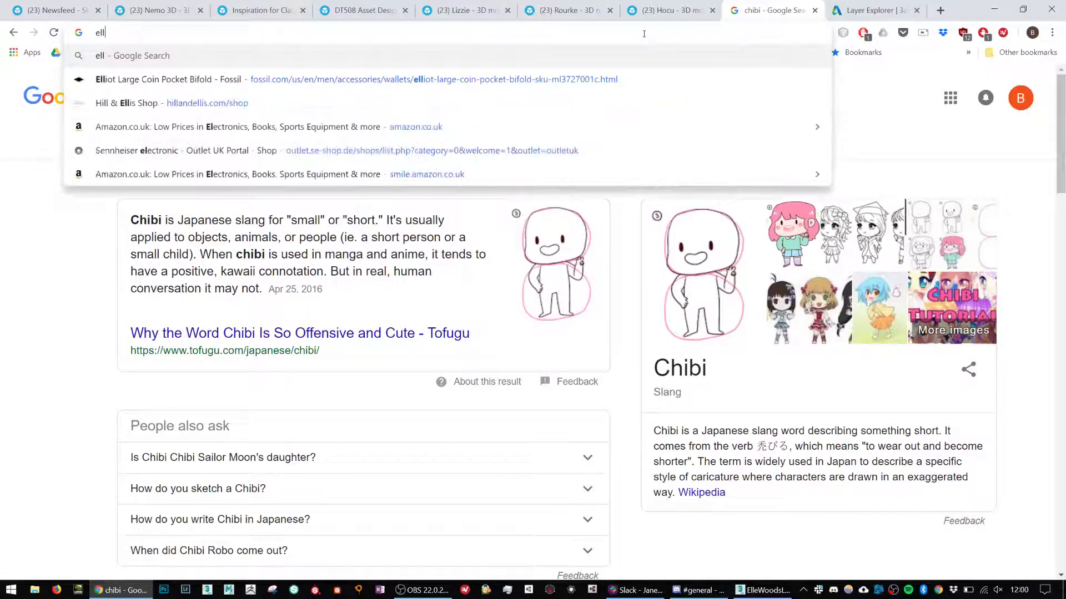
type("en woods legally blonde")
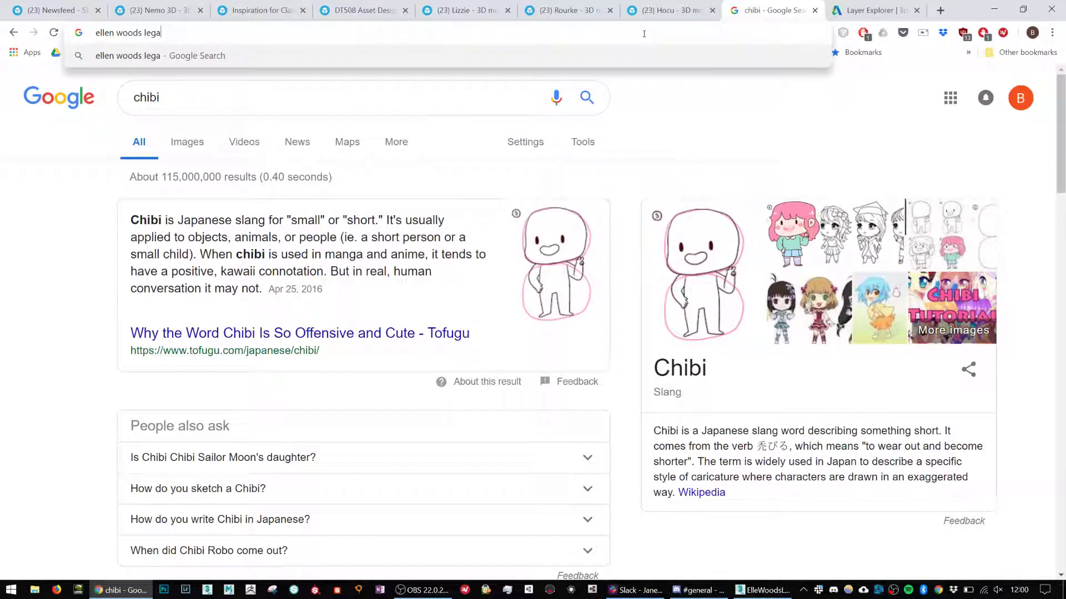
key("Return")
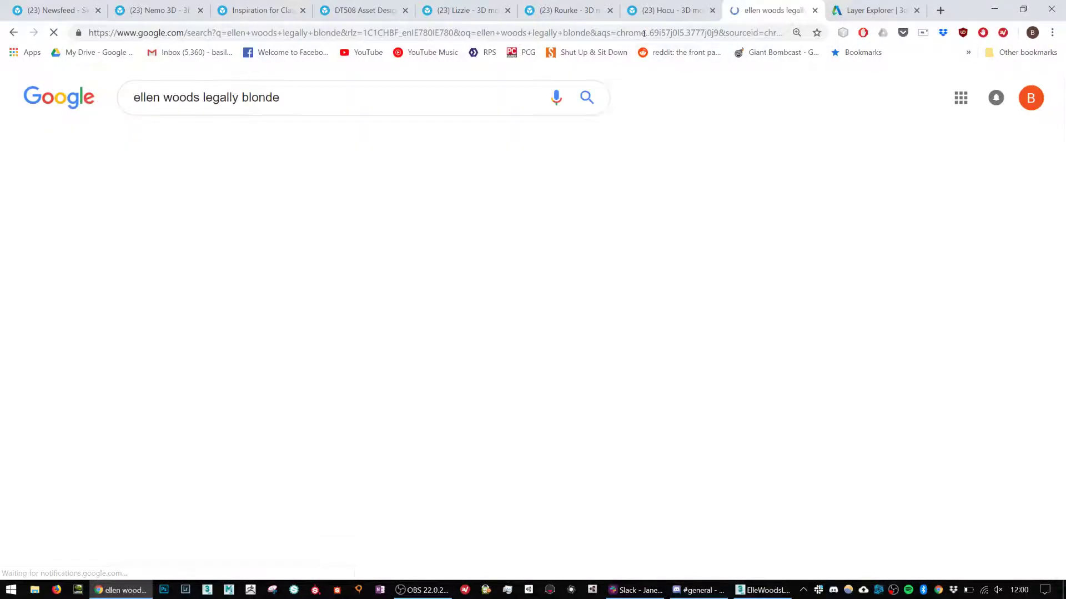
left_click(178, 144)
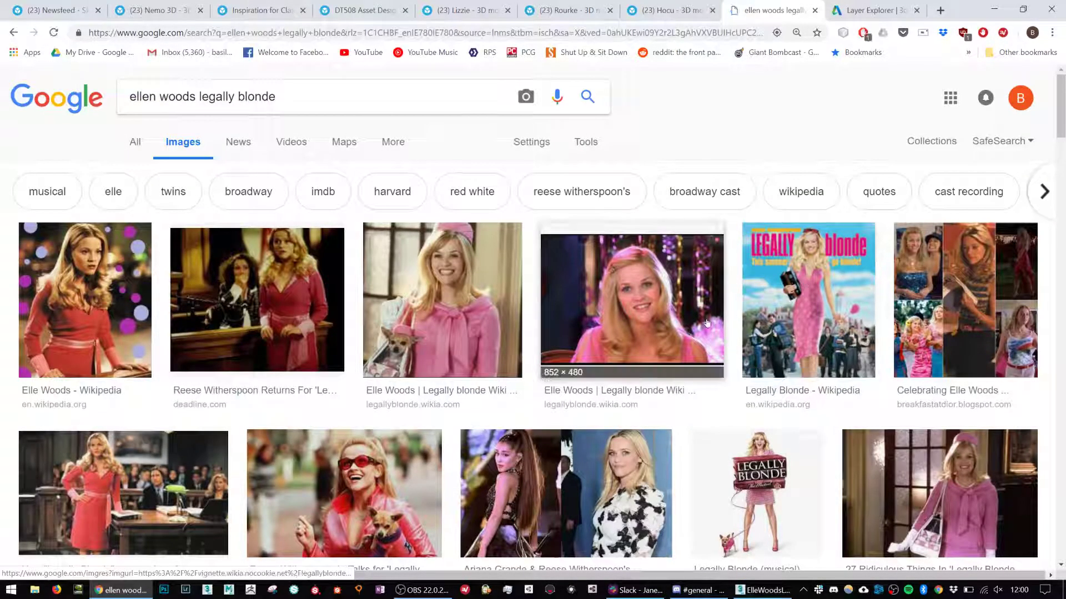
scroll(561, 337, "down", 1)
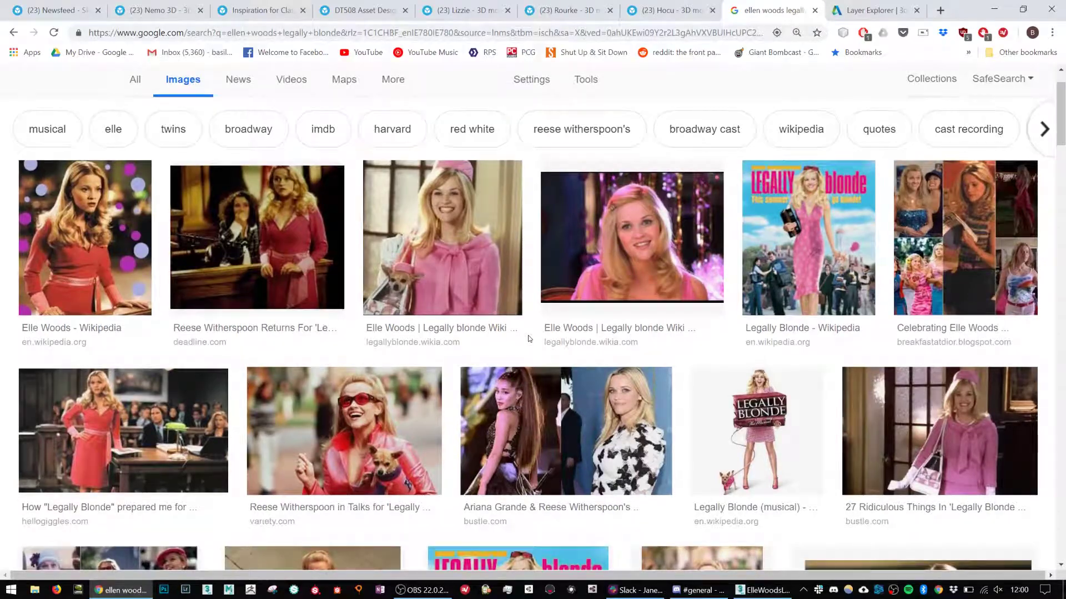
key("alt+Tab")
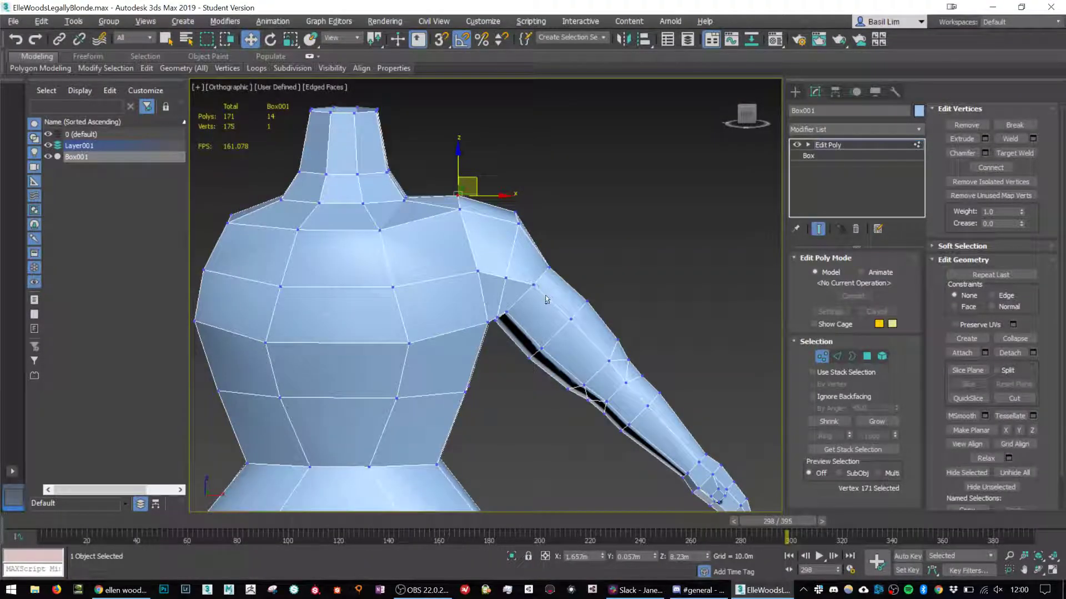
Examine the proportions of the torso, hips and attached arm in the whole model.
scroll(528, 309, "down", 5)
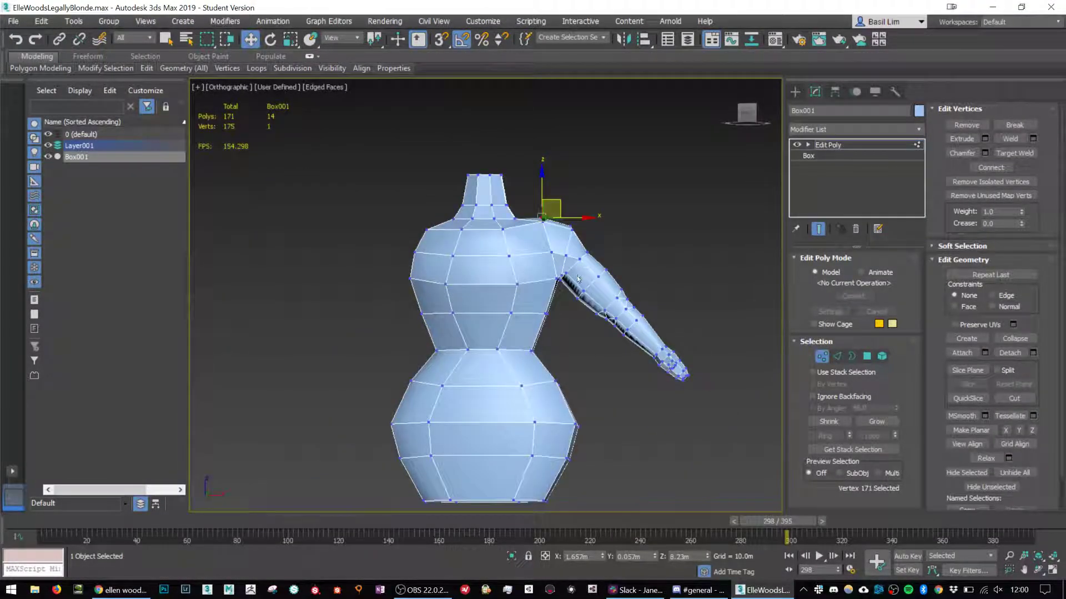
middle_click_drag(595, 241, 600, 245, "alt")
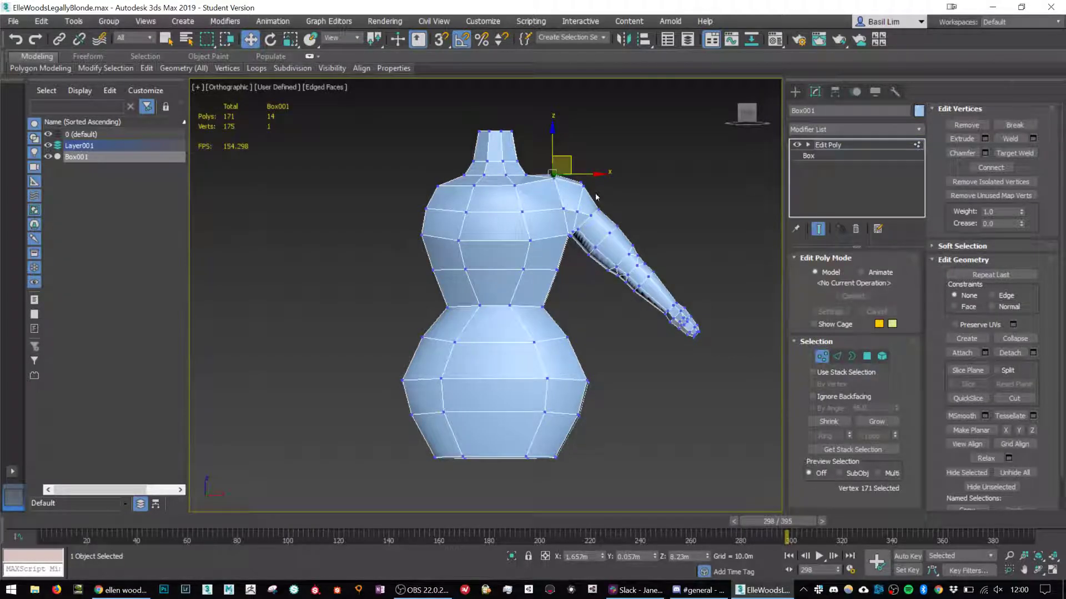
middle_click_drag(657, 211, 631, 241, "alt")
scroll(548, 220, "up", 4)
scroll(667, 252, "down", 4)
scroll(632, 242, "down", 4)
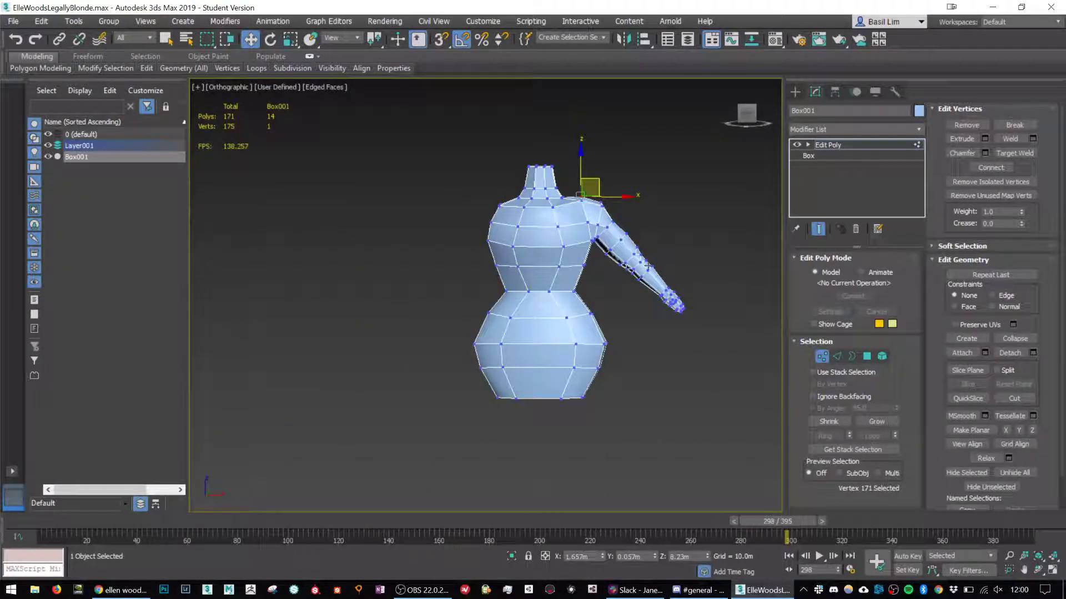
scroll(648, 266, "up", 2)
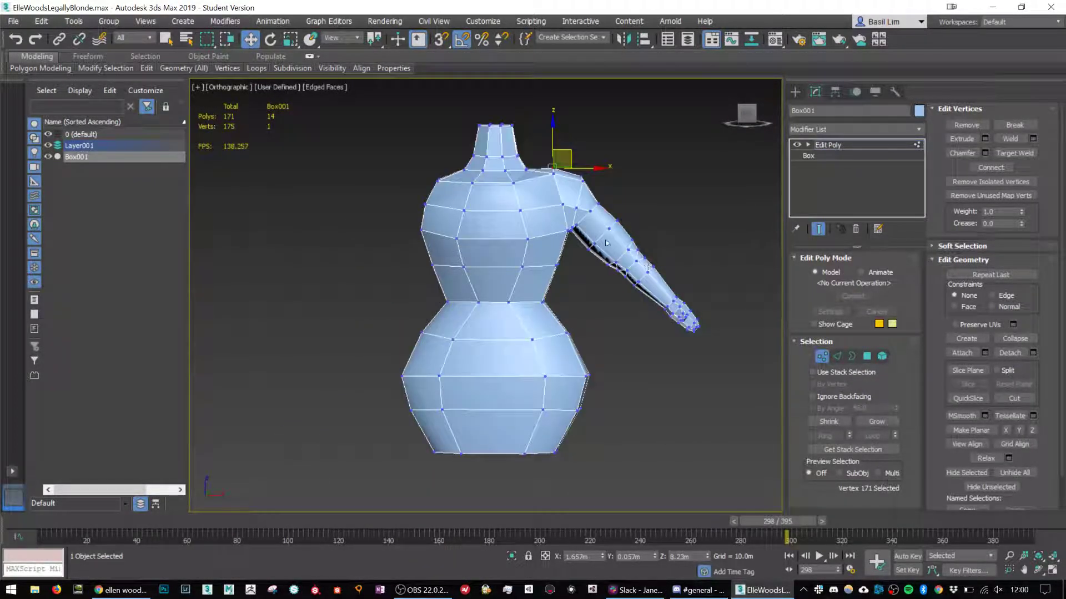
middle_click_drag(607, 243, 606, 258)
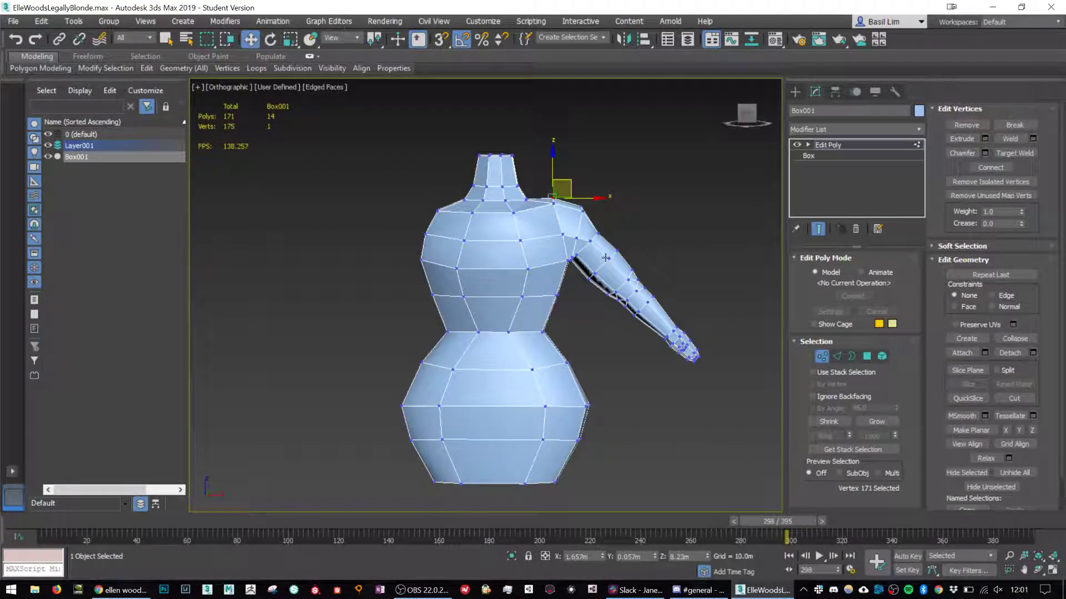
Select all 37 polygons of the upper arm and forearm, leaving out the shoulder and hand.
left_click(822, 356)
middle_click_drag(672, 327, 647, 240)
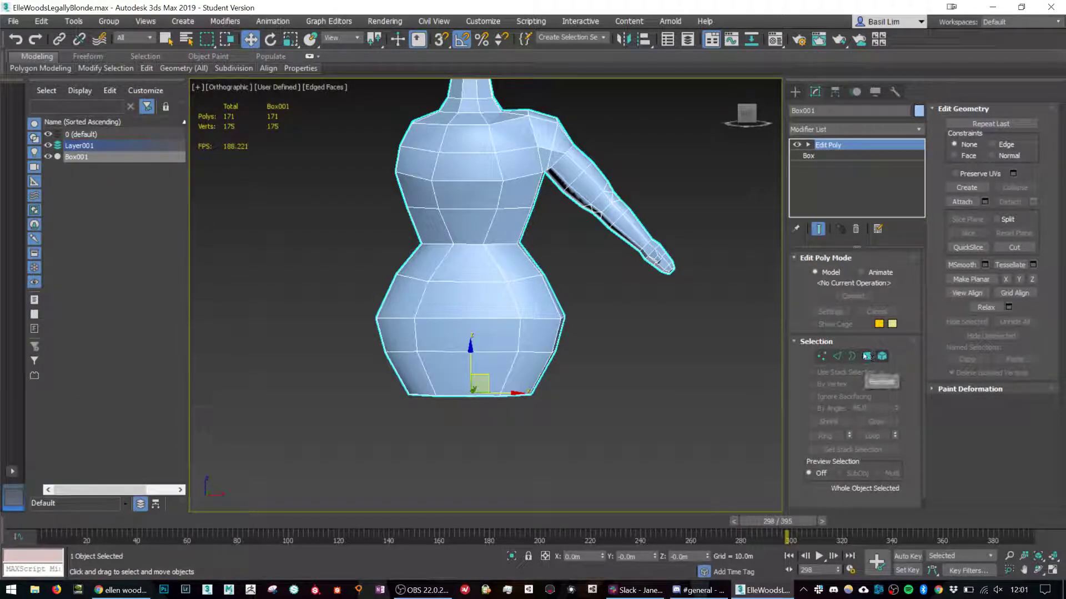
key("4")
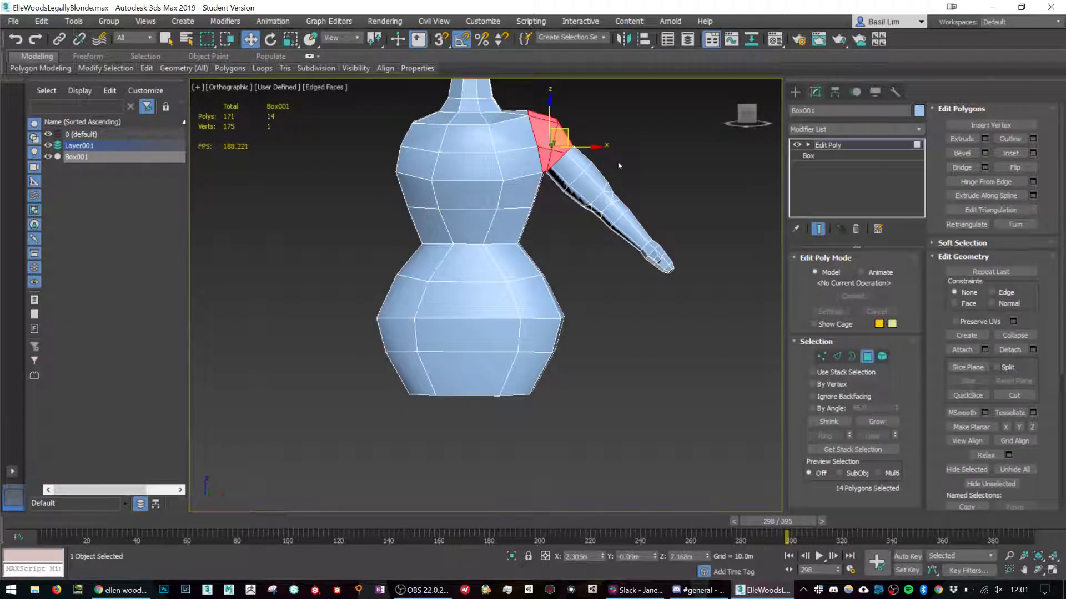
left_click_drag(619, 167, 556, 215)
left_click_drag(666, 186, 593, 232, "ctrl")
middle_click_drag(688, 255, 625, 250, "alt")
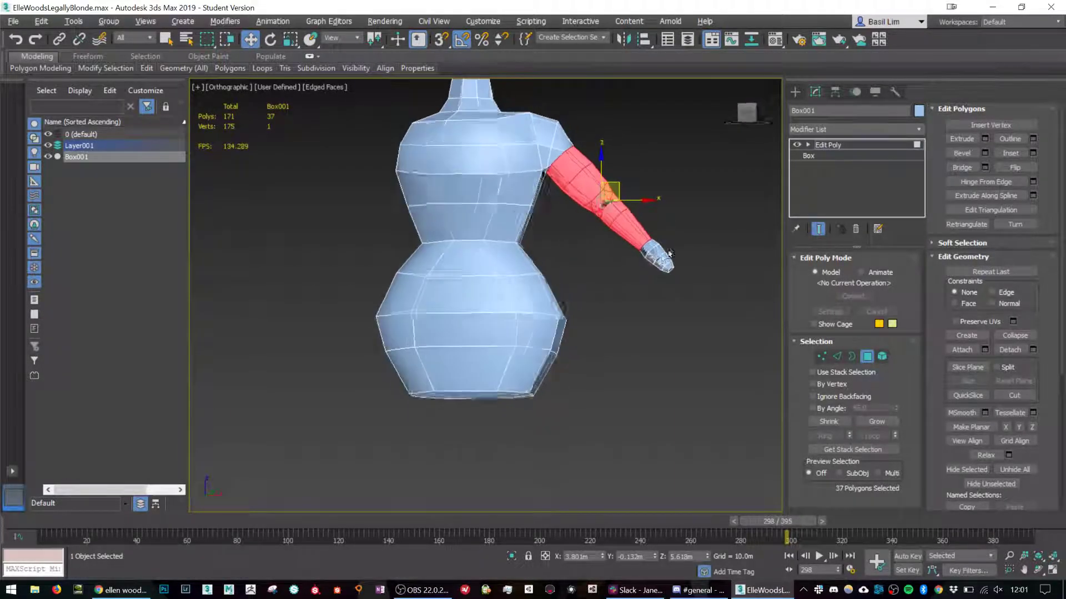
Copy the selected arm polygons to a spot below the hips and rotate the copy upright.
middle_click_drag(615, 321, 615, 266)
mouse_move(630, 139)
left_mouse_down("shift")
mouse_move(545, 377)
mouse_move(574, 410)
left_mouse_up("shift")
left_click(582, 308)
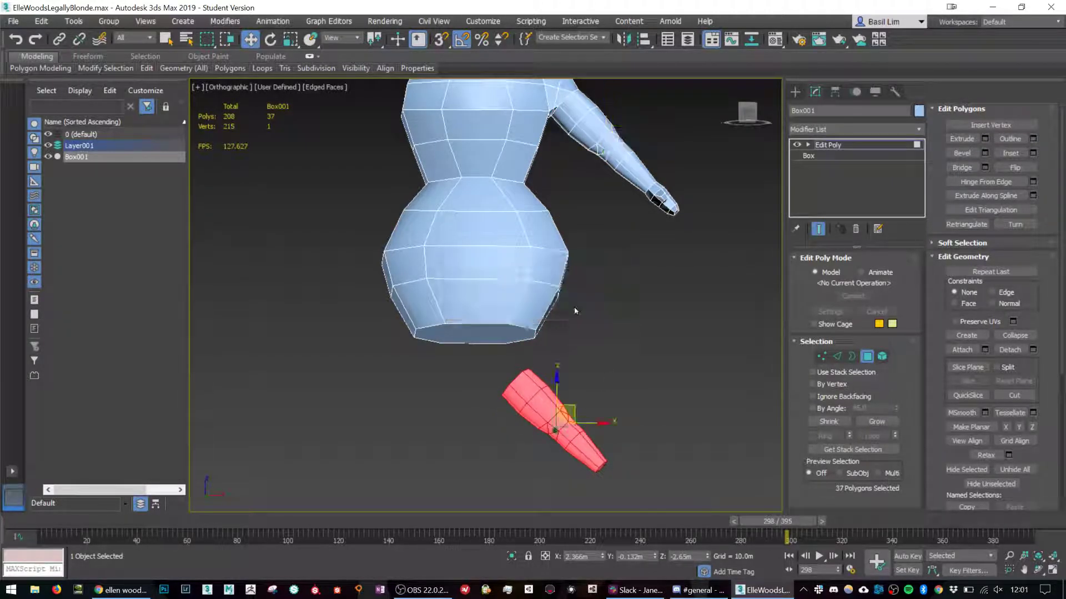
key("e")
left_click_drag(577, 388, 603, 397)
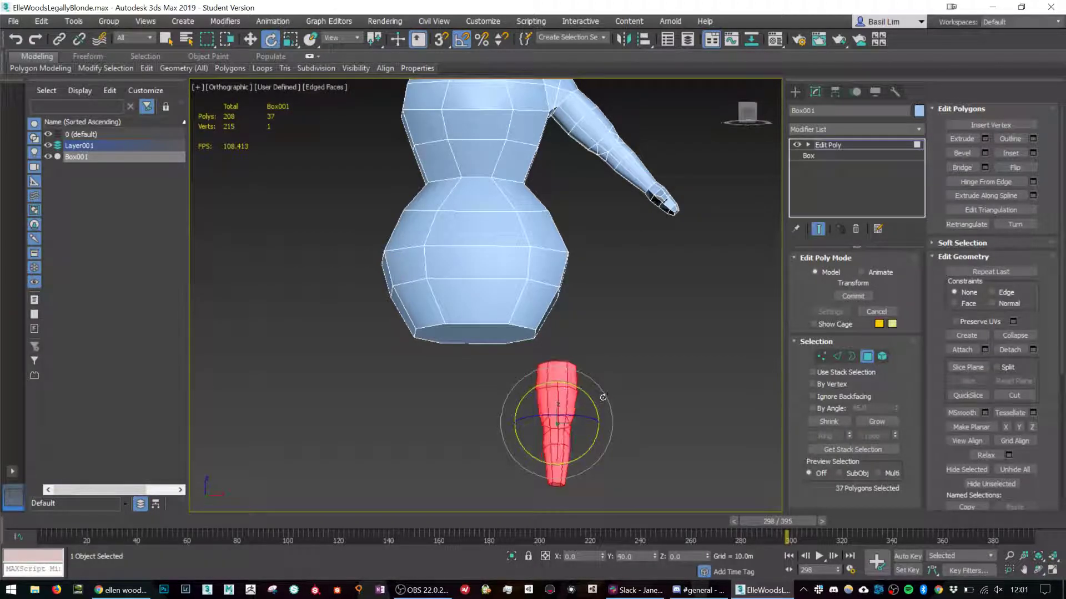
Enlarge the copied arm piece and position it directly beneath one side of the hips as a leg.
key("w")
scroll(591, 407, "down", 4)
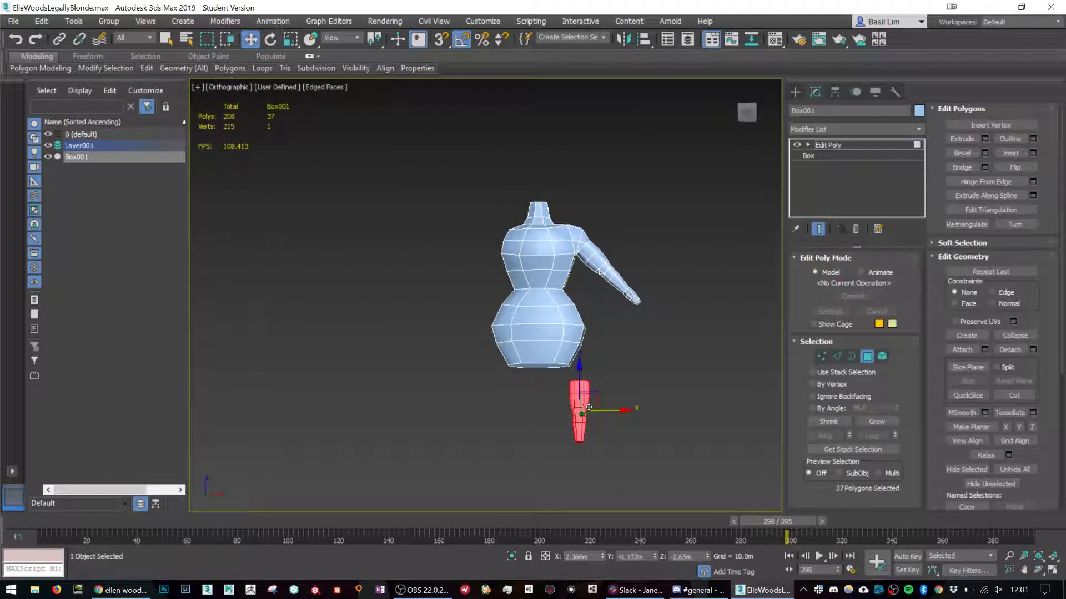
key("r")
middle_click_drag(585, 401, 584, 410, "alt")
left_click_drag(584, 407, 609, 362)
key("w")
middle_click_drag(614, 402, 611, 392, "alt")
left_click_drag(597, 391, 558, 422)
scroll(555, 388, "up", 5)
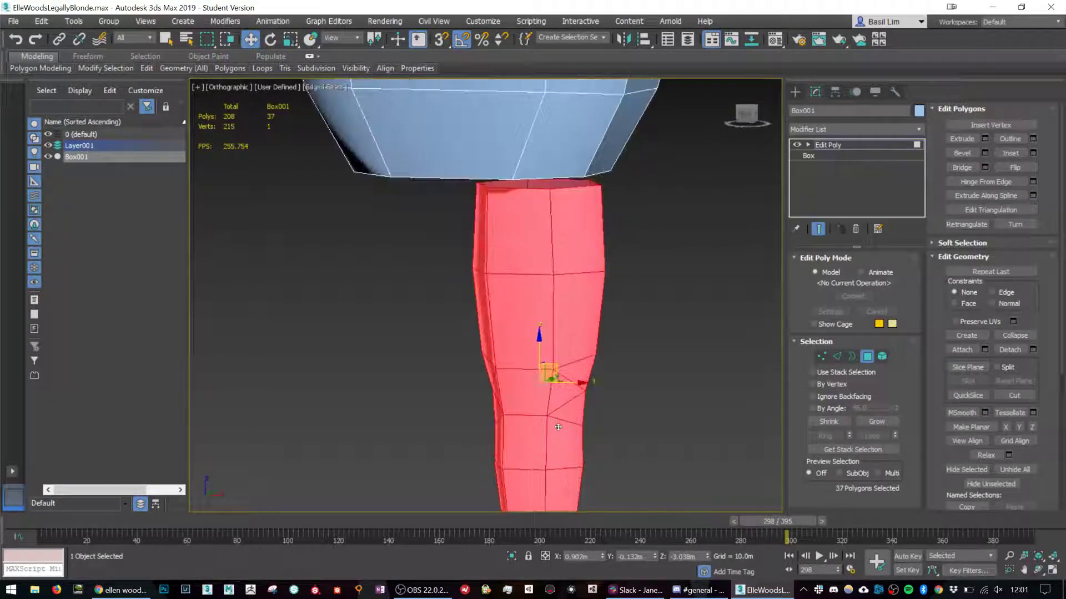
Compare the arm's elbow polygons and edges with the matching knee area on the leg copy.
scroll(553, 380, "down", 2)
middle_click_drag(574, 388, 588, 398, "alt")
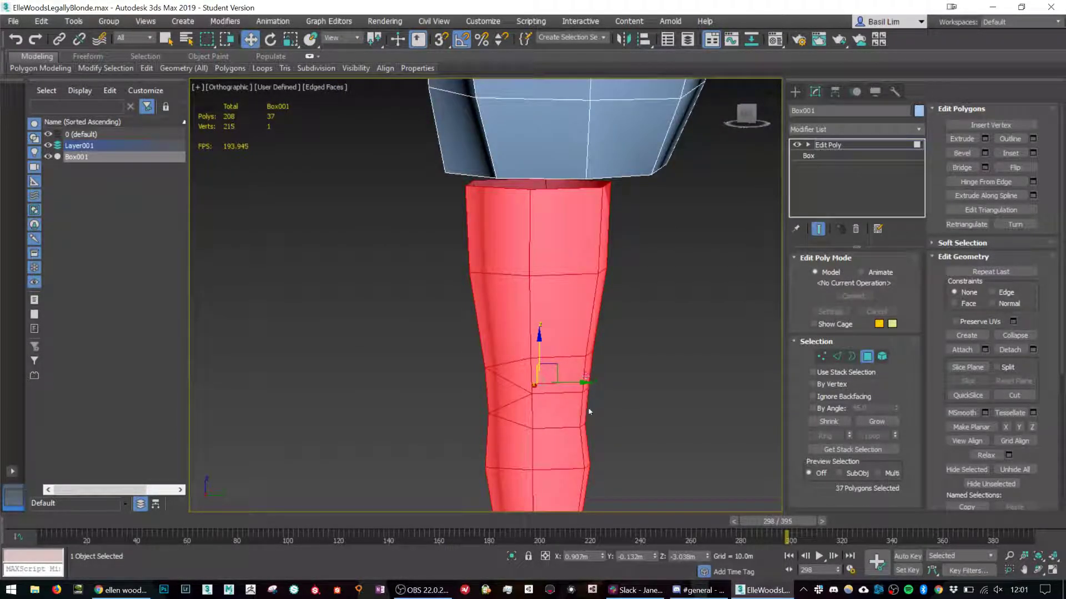
scroll(590, 412, "down", 6)
scroll(522, 222, "up", 2)
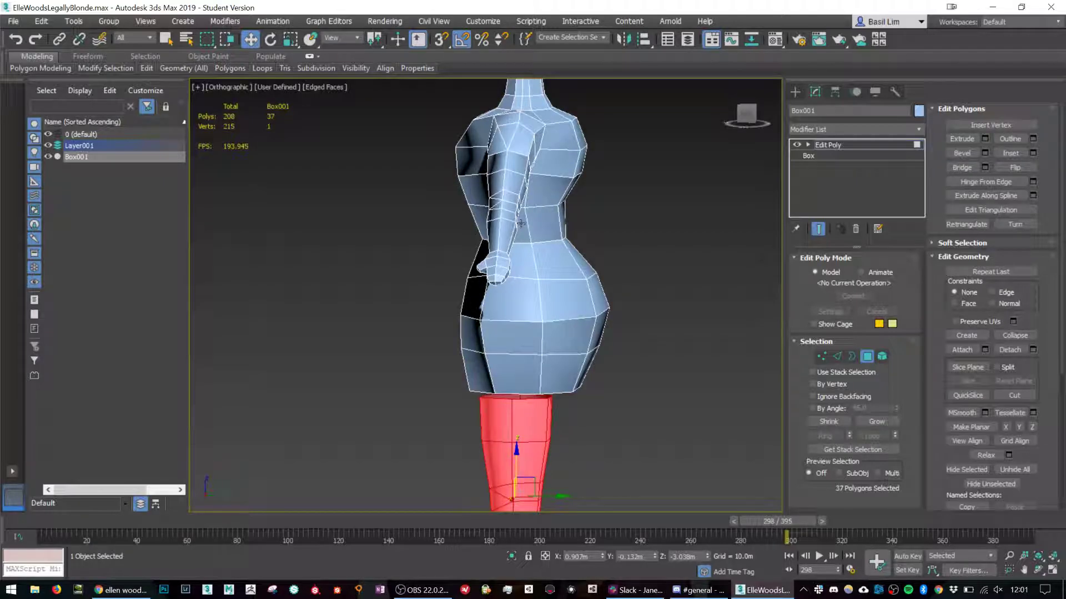
left_click(504, 196)
middle_click_drag(504, 197, 511, 206, "alt")
scroll(587, 199, "up", 5)
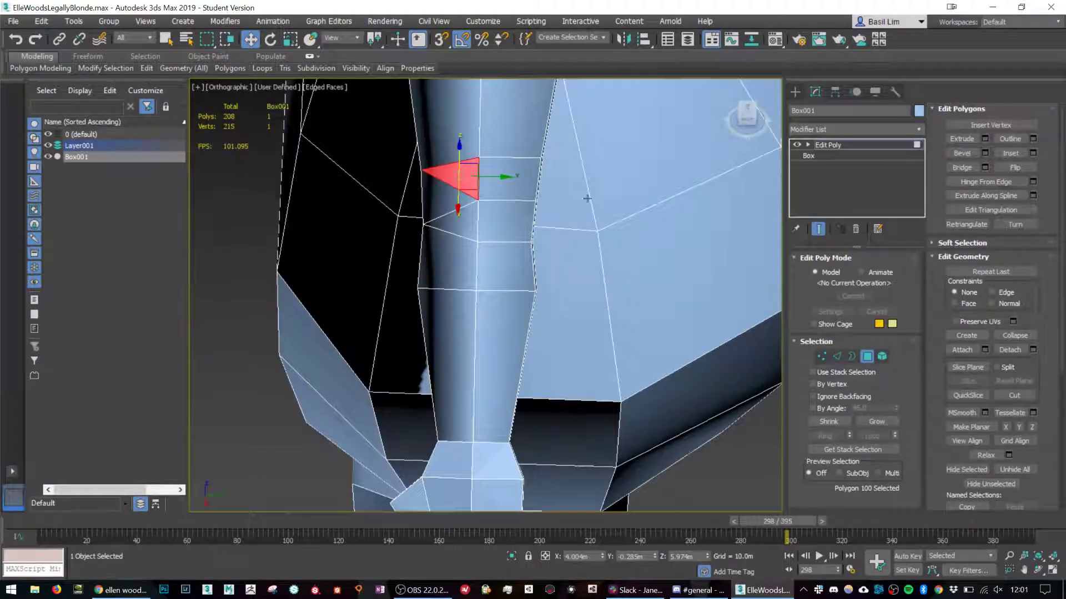
left_click(837, 356)
middle_click_drag(565, 224, 574, 257, "alt")
left_click(430, 193)
scroll(477, 237, "down", 3)
middle_click_drag(491, 494, 505, 247)
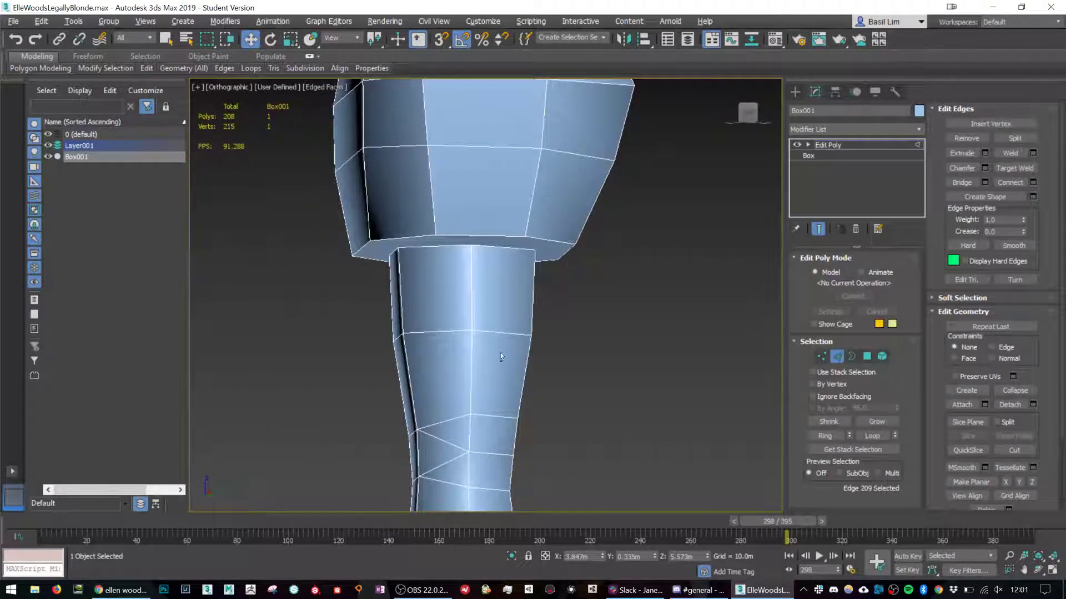
Pull the horizontal edges at the front of the knee outward along Y to form a kneecap bulge.
middle_click_drag(504, 412, 489, 344)
left_click_drag(538, 378, 502, 405)
middle_click_drag(547, 405, 514, 386, "alt")
left_click(527, 384)
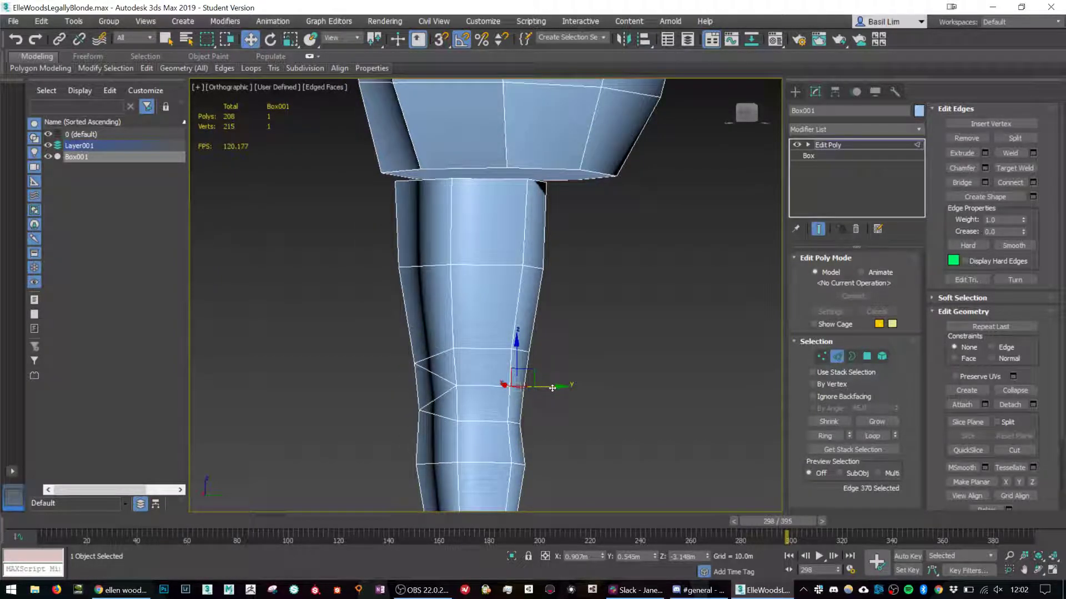
left_click_drag(555, 387, 551, 424)
left_click(514, 423)
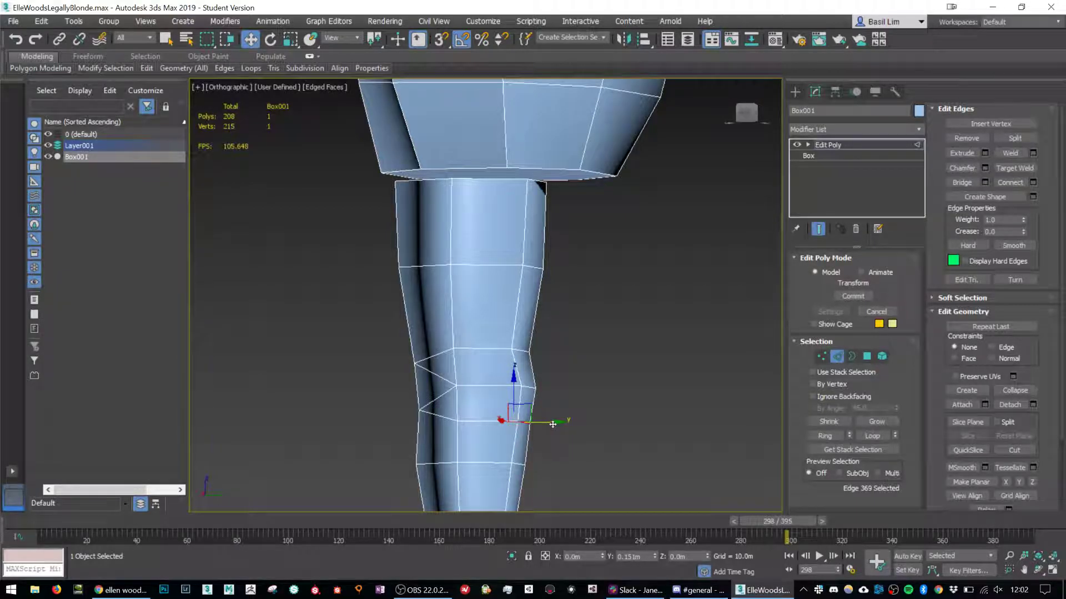
left_click(522, 350)
left_click_drag(559, 351, 567, 352)
Move the four vertices at the back of the knee inward and scale them closer together vertically.
scroll(572, 375, "down", 4)
scroll(515, 392, "up", 5)
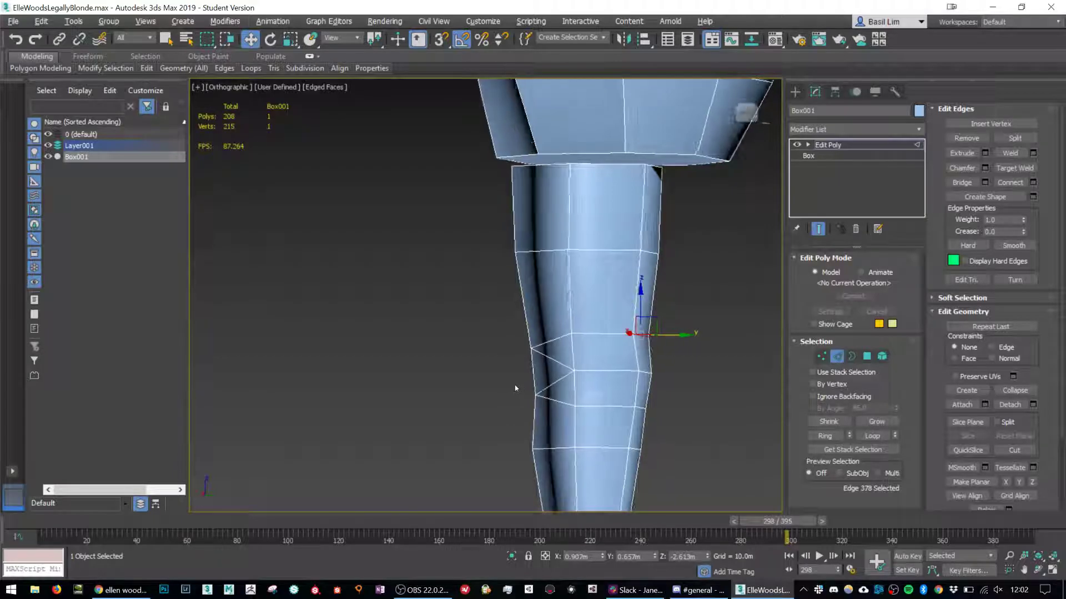
key("1")
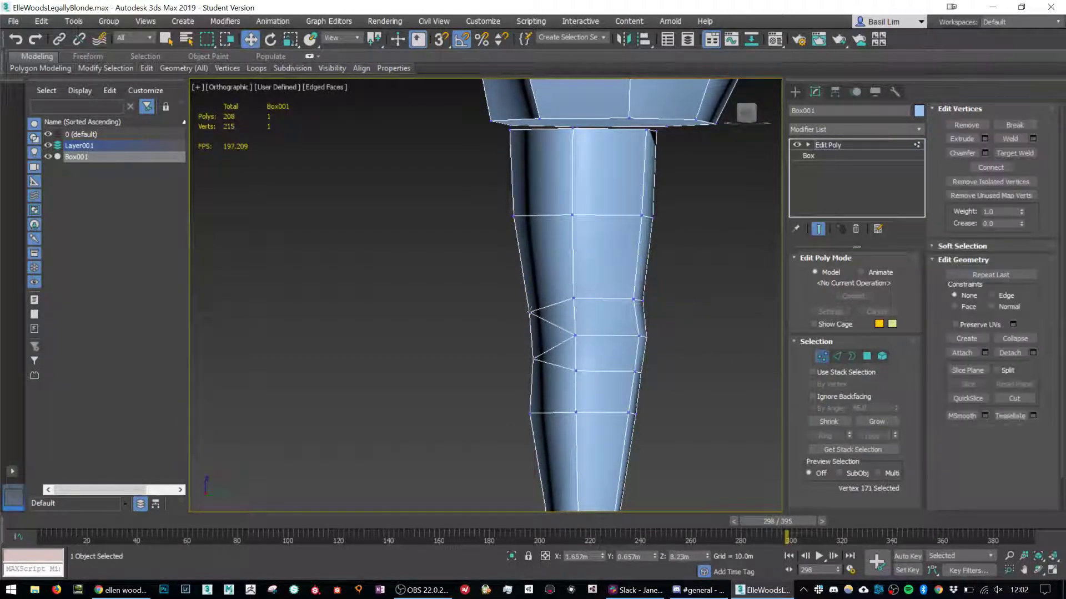
left_click_drag(573, 339, 580, 338)
key("r")
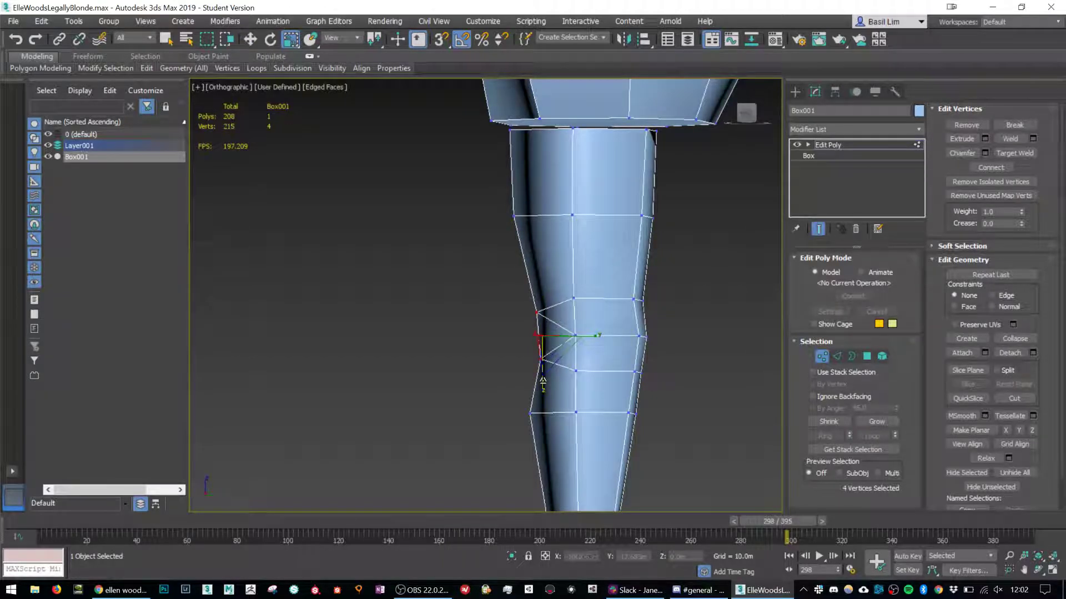
left_click_drag(542, 381, 542, 361)
Select the whole leg element and rotate it about its vertical axis.
scroll(595, 367, "down", 5)
middle_click_drag(630, 377, 636, 378, "alt")
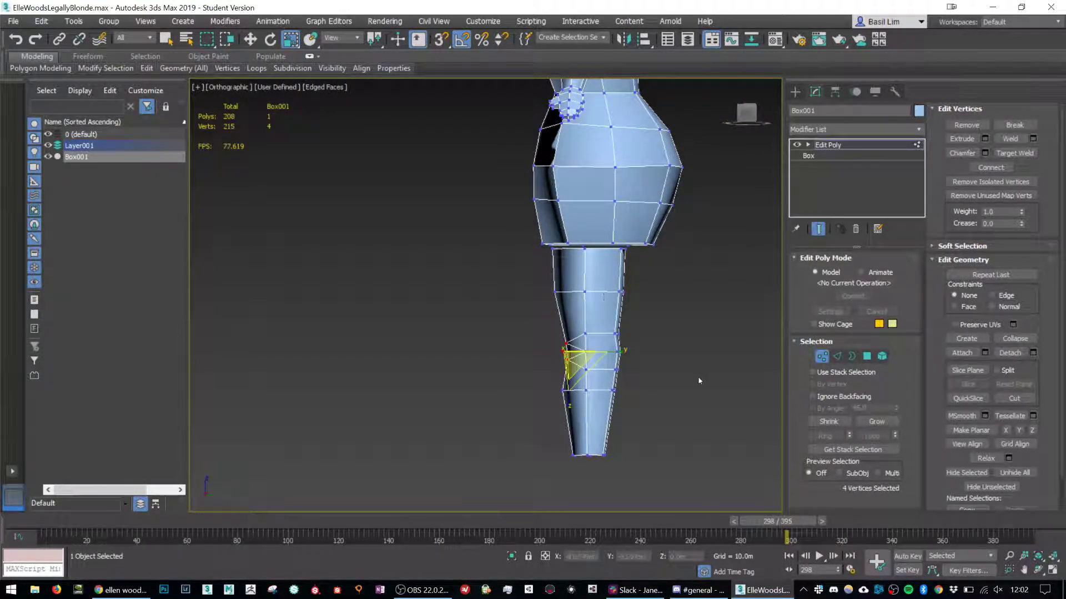
scroll(634, 340, "up", 2)
scroll(658, 319, "down", 2)
left_click(822, 357)
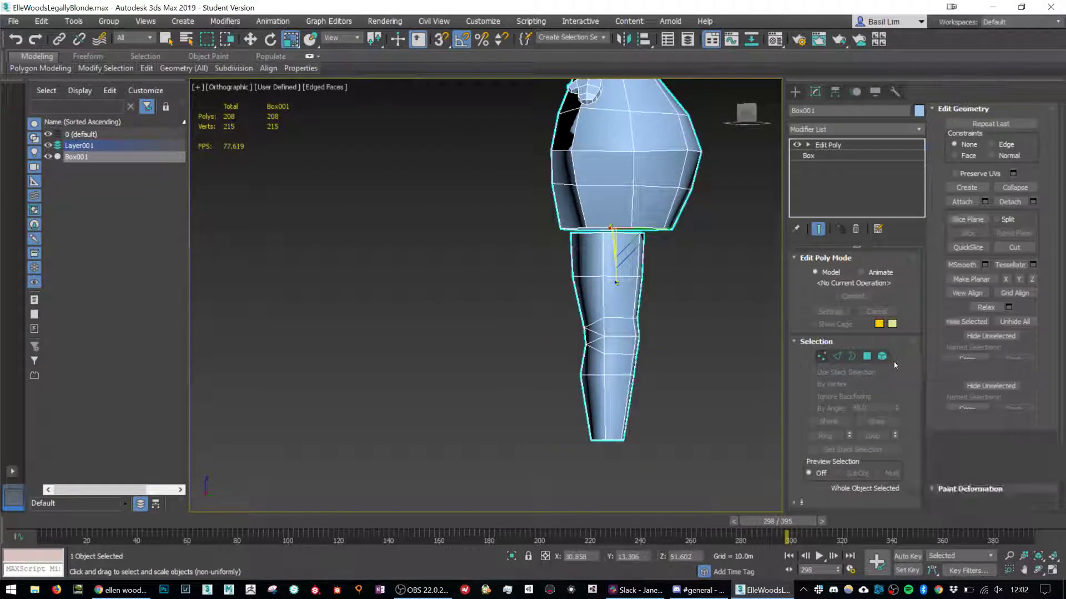
left_click(882, 356)
left_click(612, 336)
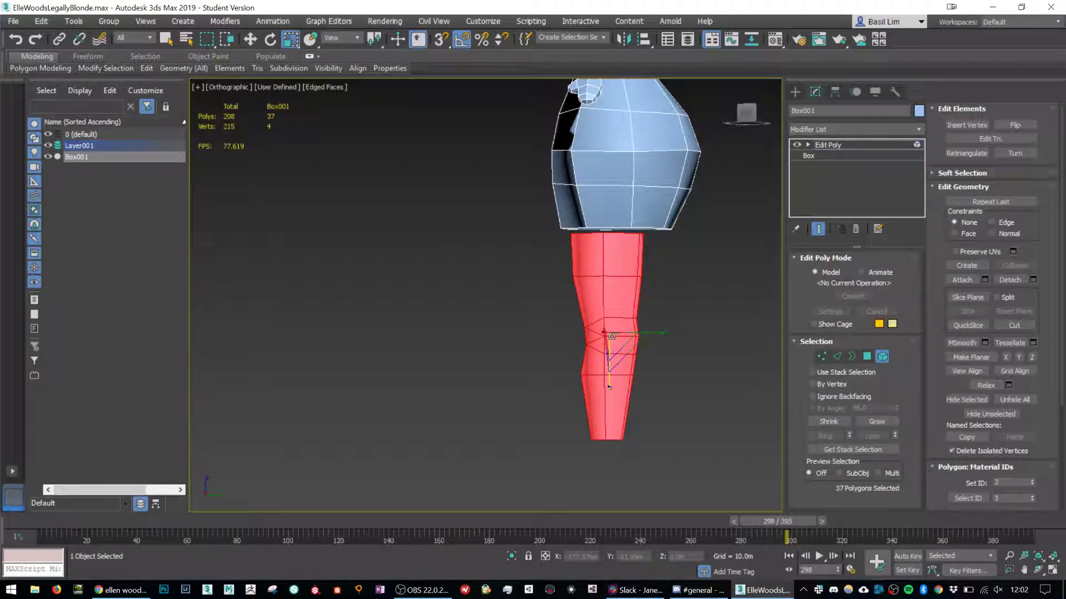
key("e")
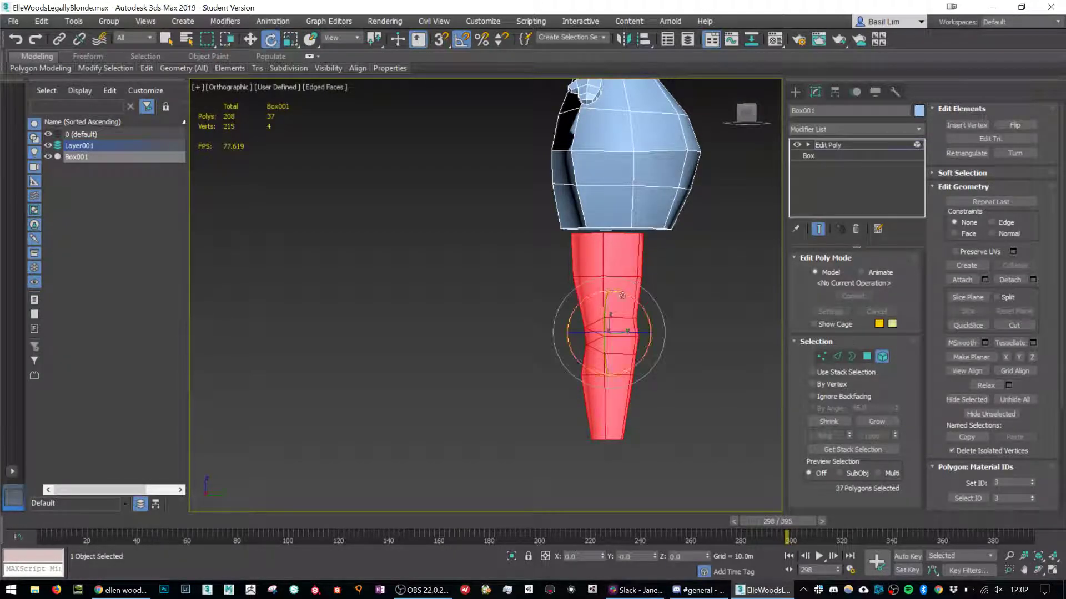
left_click_drag(622, 333, 673, 336)
Apply an FFD 4x4x4 modifier to the selected leg element and activate its control points.
middle_click_drag(674, 295, 703, 295, "alt")
scroll(703, 294, "down", 4)
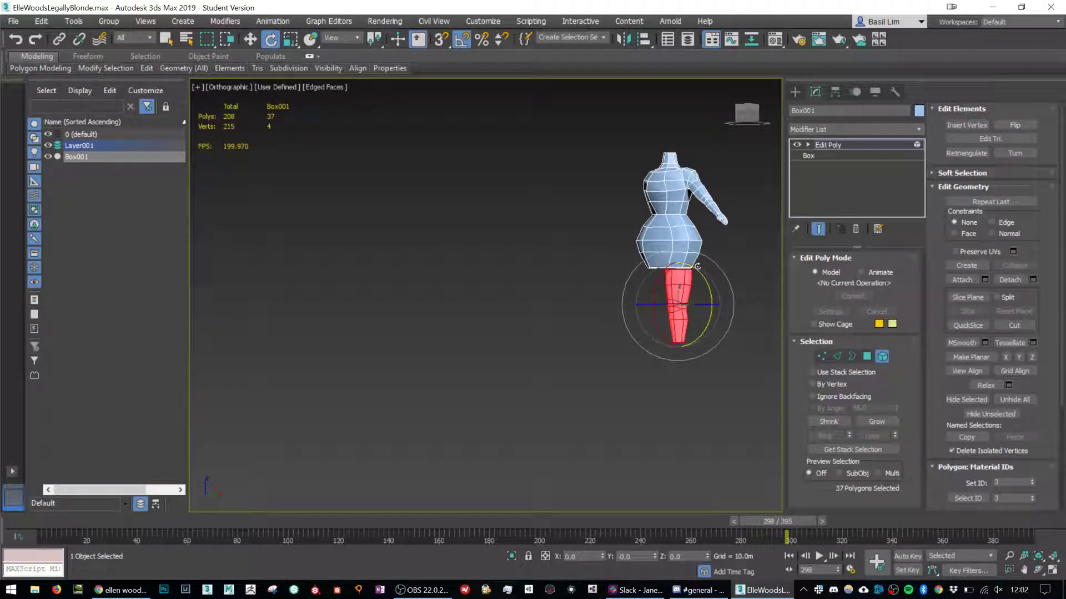
scroll(696, 264, "up", 5)
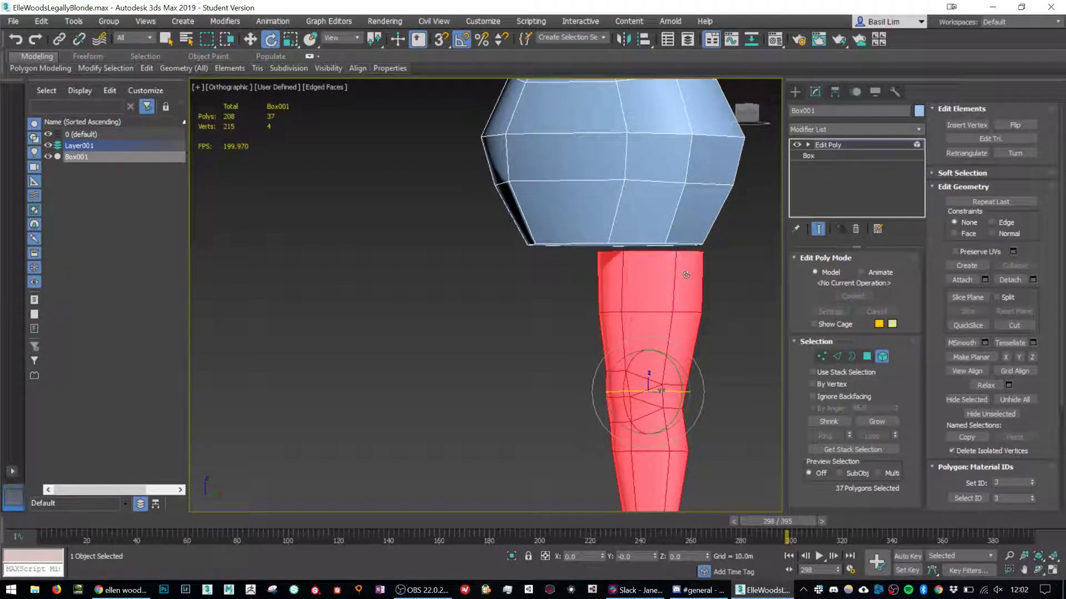
scroll(659, 290, "up", 5)
scroll(649, 295, "down", 7)
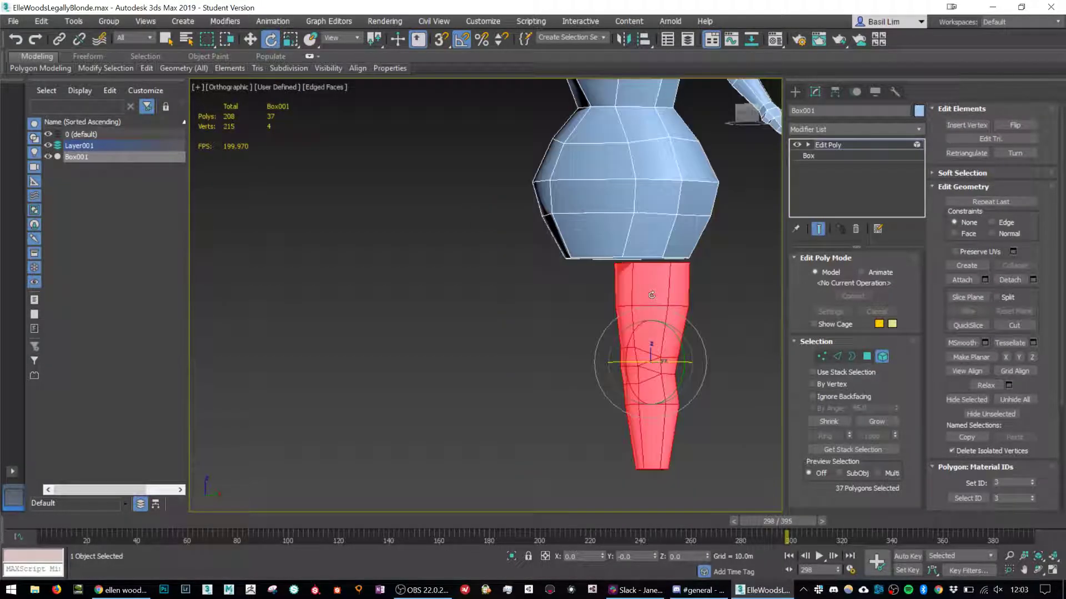
scroll(677, 369, "up", 1)
middle_click_drag(678, 369, 695, 383, "alt")
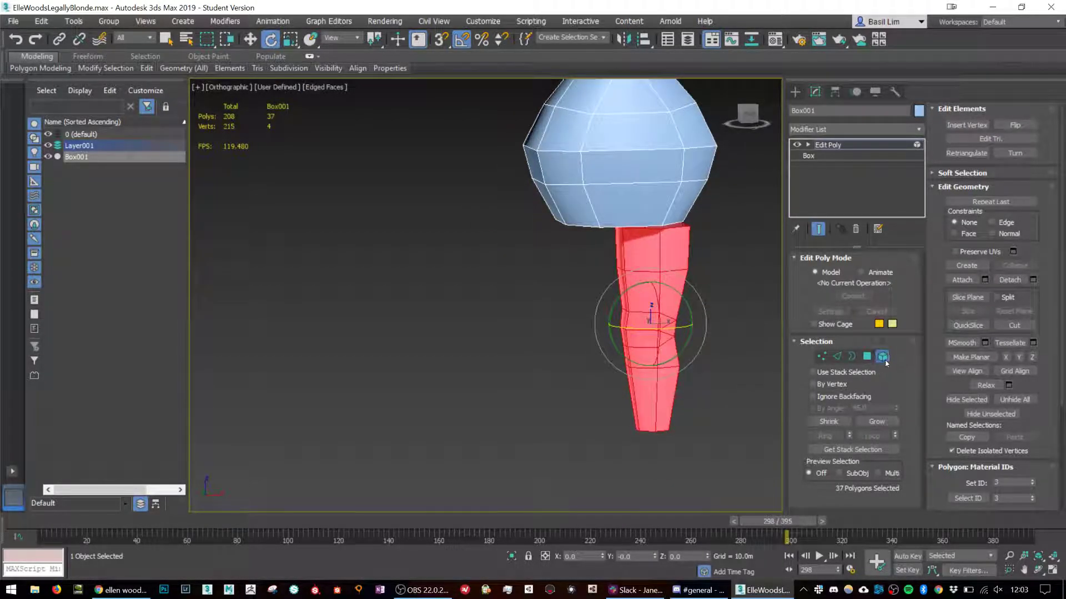
left_click(917, 129)
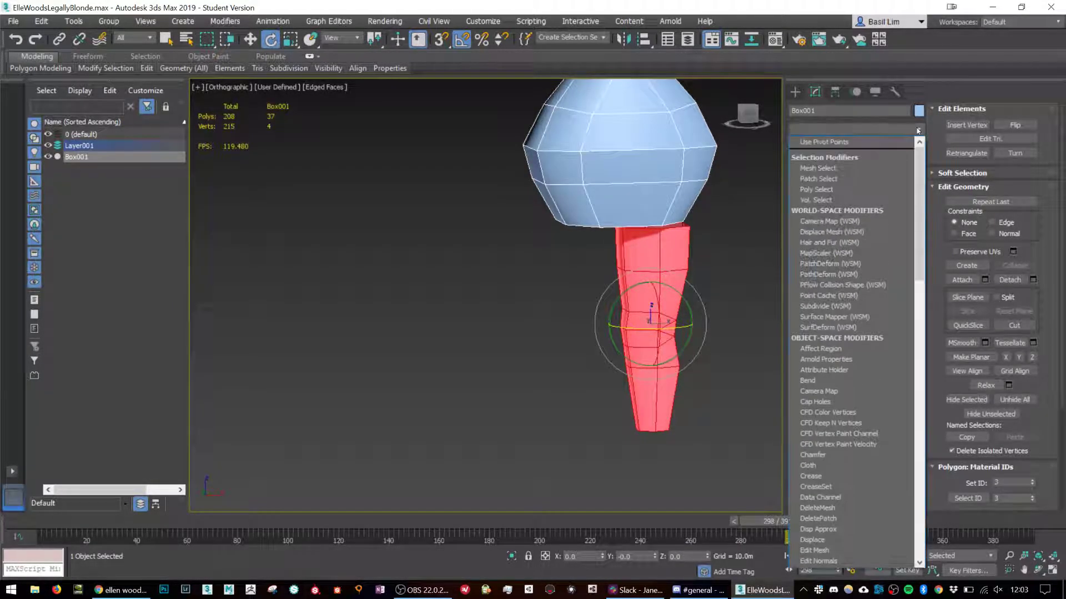
key("f")
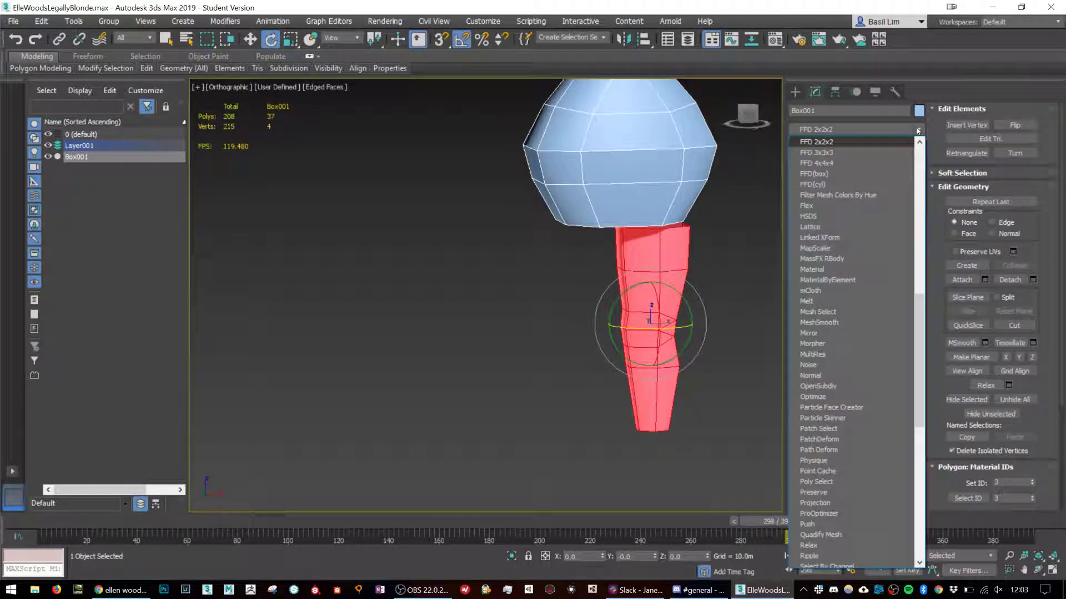
left_click(861, 161)
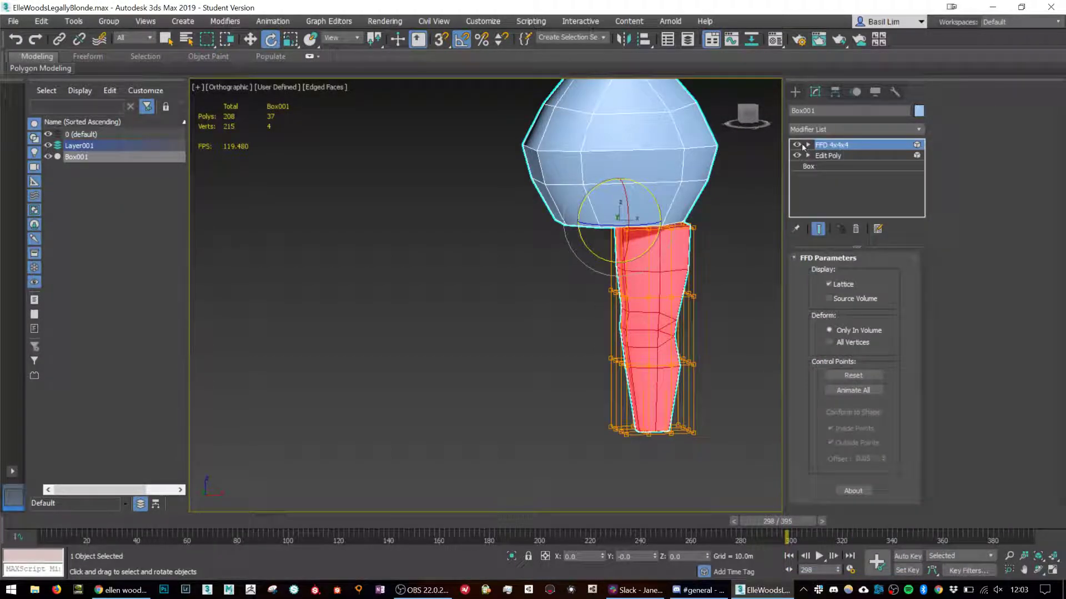
left_click(808, 145)
left_click(826, 159)
Scale the top row of lattice control points outward horizontally to widen the upper thigh.
key("f")
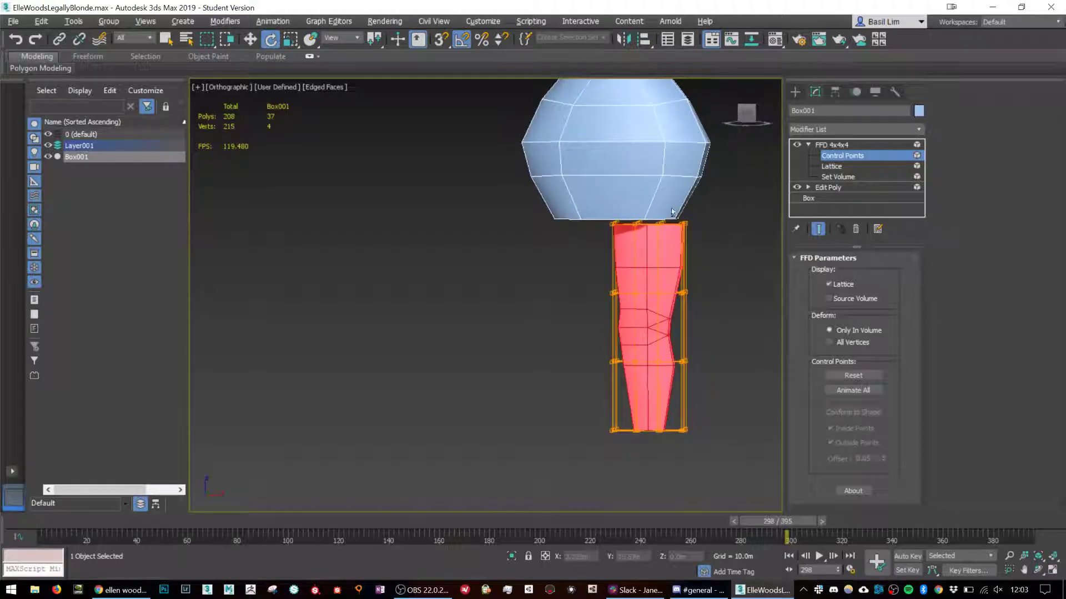
left_click_drag(564, 188, 778, 272)
middle_click_drag(719, 253, 690, 273, "alt")
key("r")
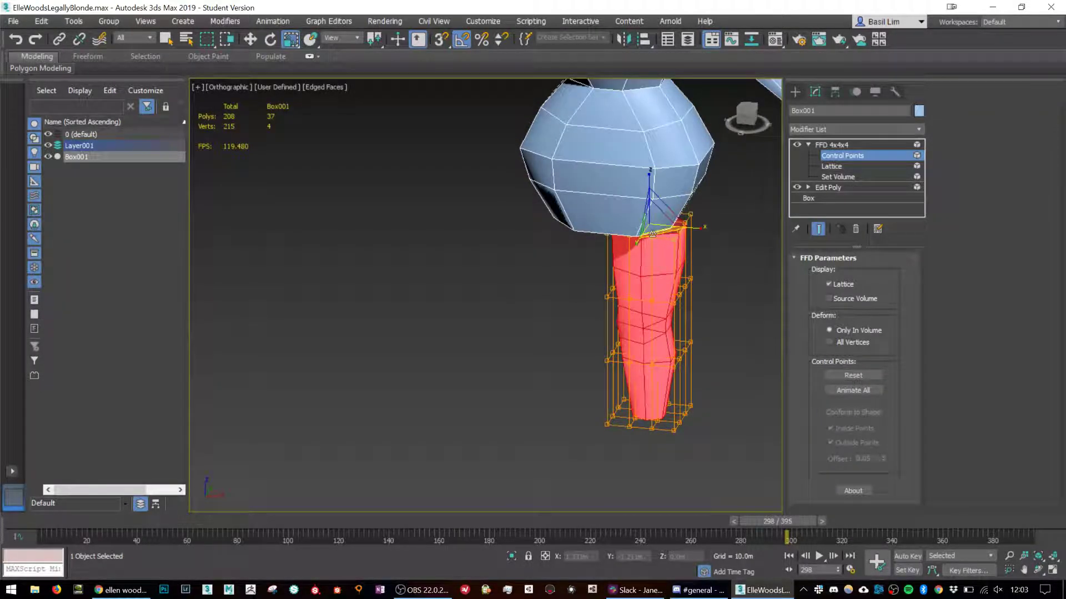
middle_click_drag(656, 383, 681, 343, "alt")
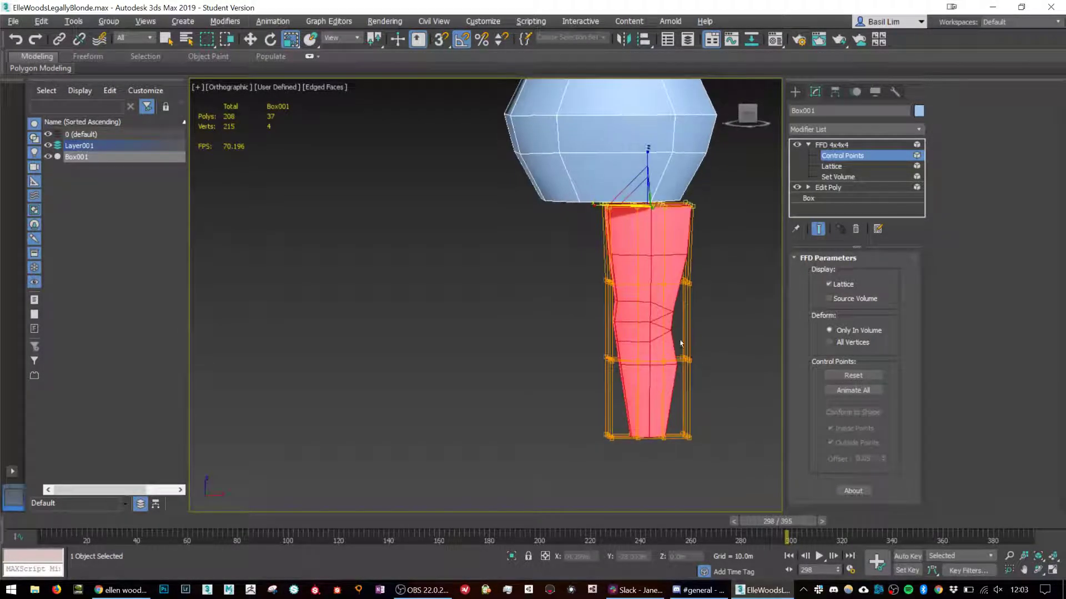
Scale the second lattice row from the top inward horizontally to slim the leg above the knee.
left_click_drag(567, 312, 735, 380)
middle_click_drag(634, 320, 694, 308, "alt")
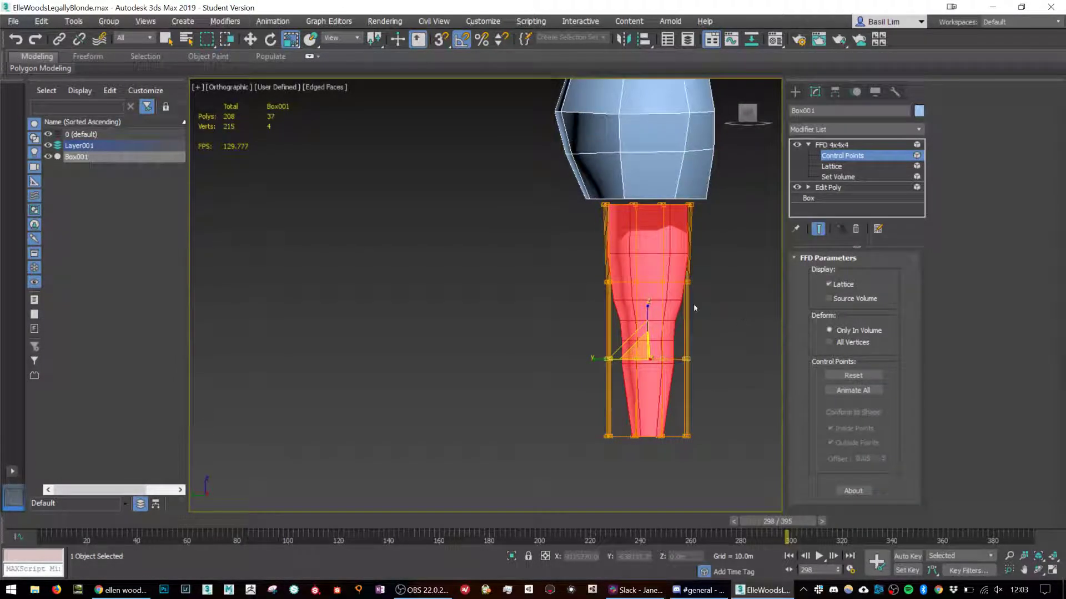
left_click_drag(717, 325, 720, 325)
middle_click_drag(719, 325, 777, 353, "alt")
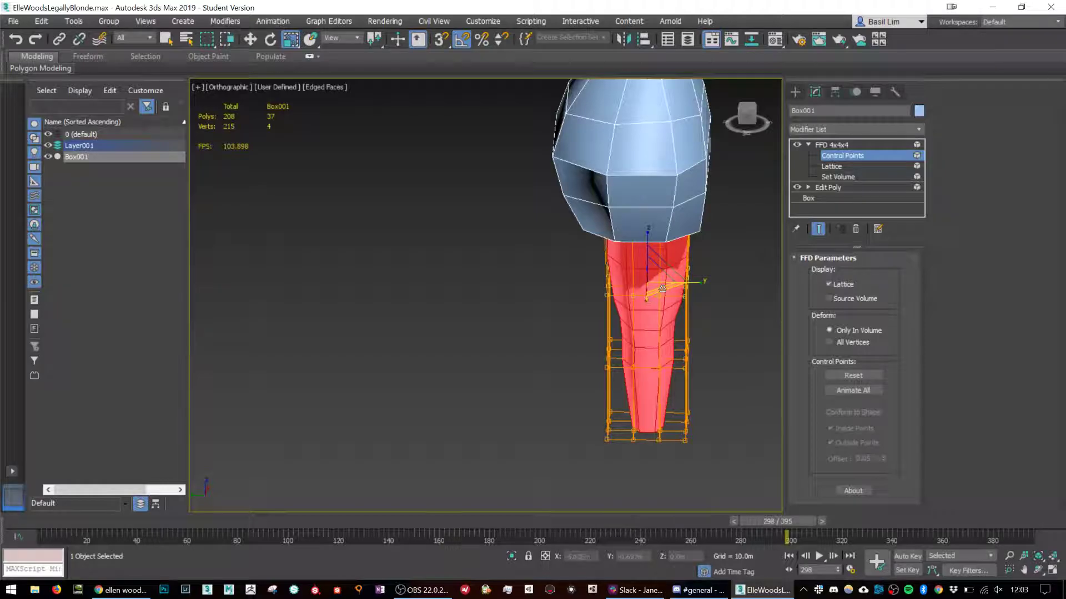
left_click_drag(663, 286, 658, 284)
Scale the bottom lattice row and the row above it slightly inward horizontally to slim the calf and ankle.
middle_click_drag(661, 310, 594, 388, "alt")
left_click_drag(585, 398, 730, 476)
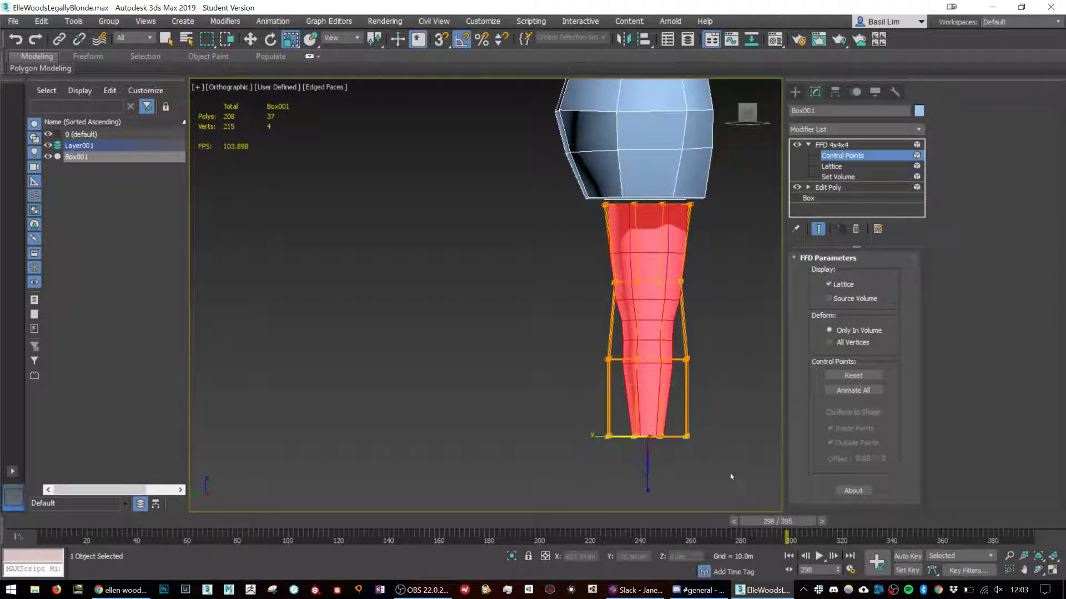
middle_click_drag(730, 476, 628, 452, "alt")
left_click_drag(657, 447, 656, 458)
middle_click_drag(656, 458, 676, 376, "alt")
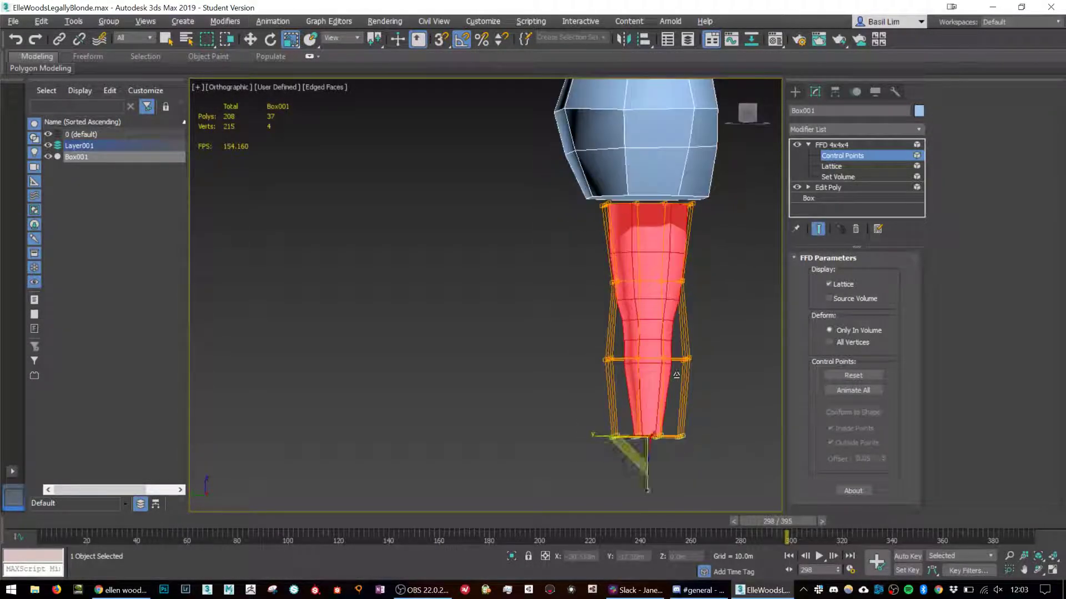
left_click_drag(546, 329, 717, 398)
middle_click_drag(707, 346, 665, 377, "alt")
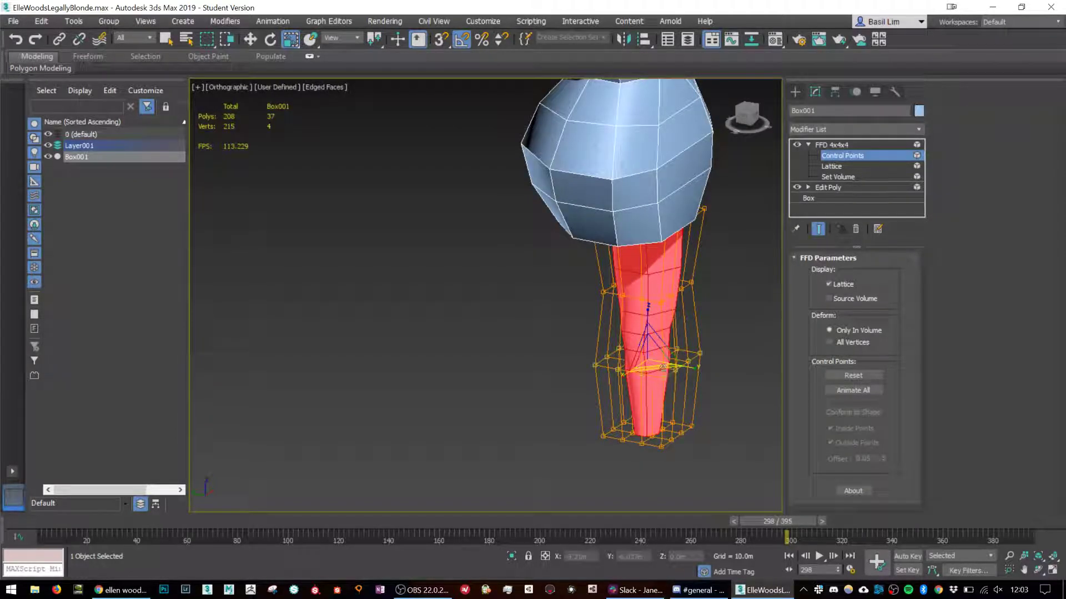
left_click_drag(661, 366, 666, 367)
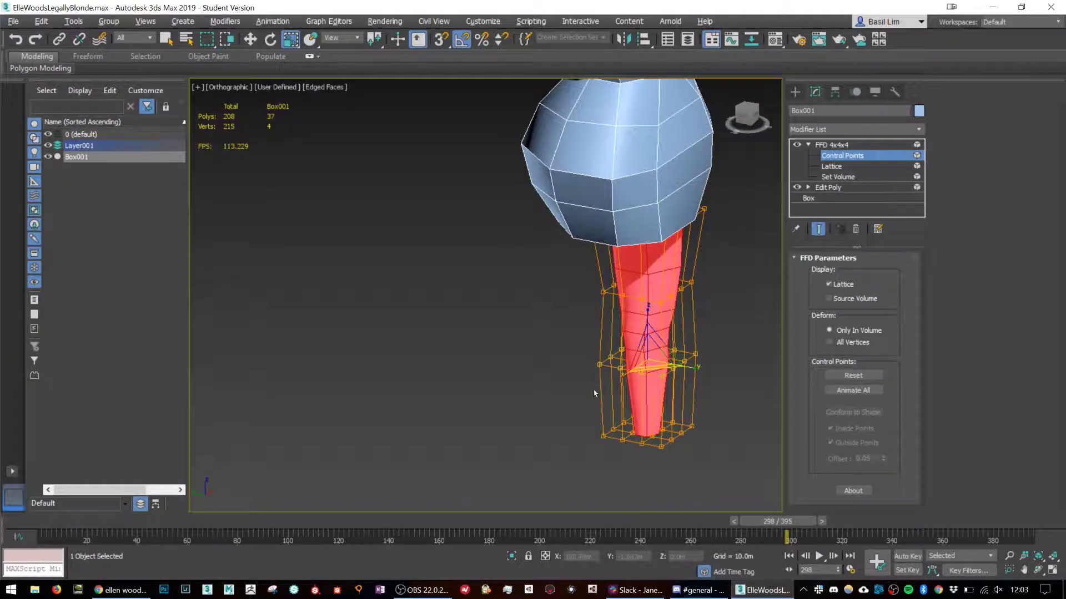
Leave the lattice control points and convert the whole model to an Editable Poly.
middle_click_drag(594, 392, 637, 358, "alt")
scroll(638, 358, "down", 5)
scroll(652, 331, "up", 4)
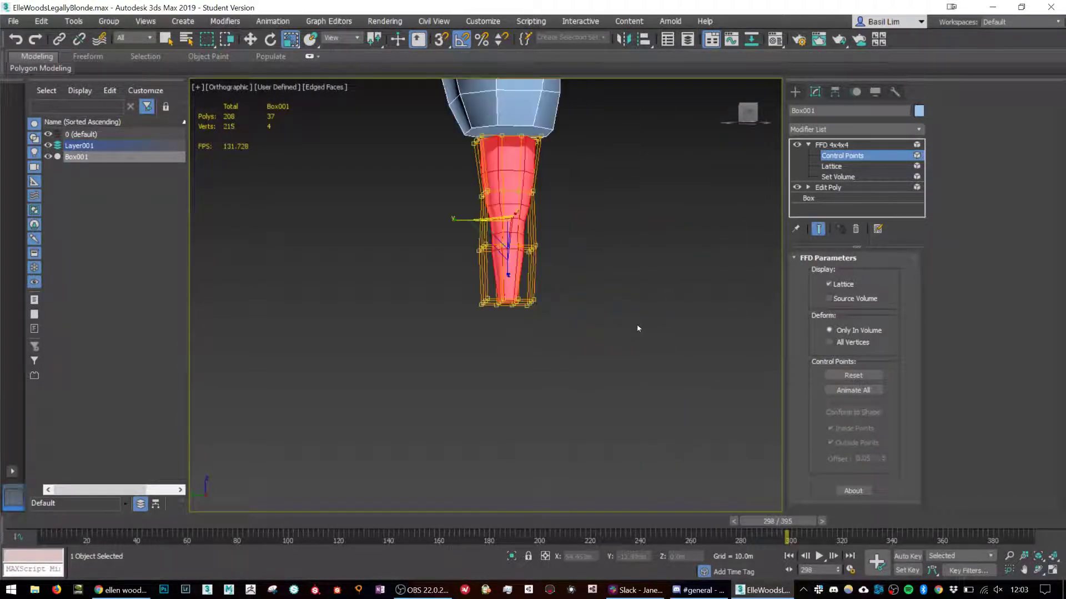
middle_click_drag(548, 300, 529, 273, "alt")
middle_click_drag(557, 344, 530, 352, "alt")
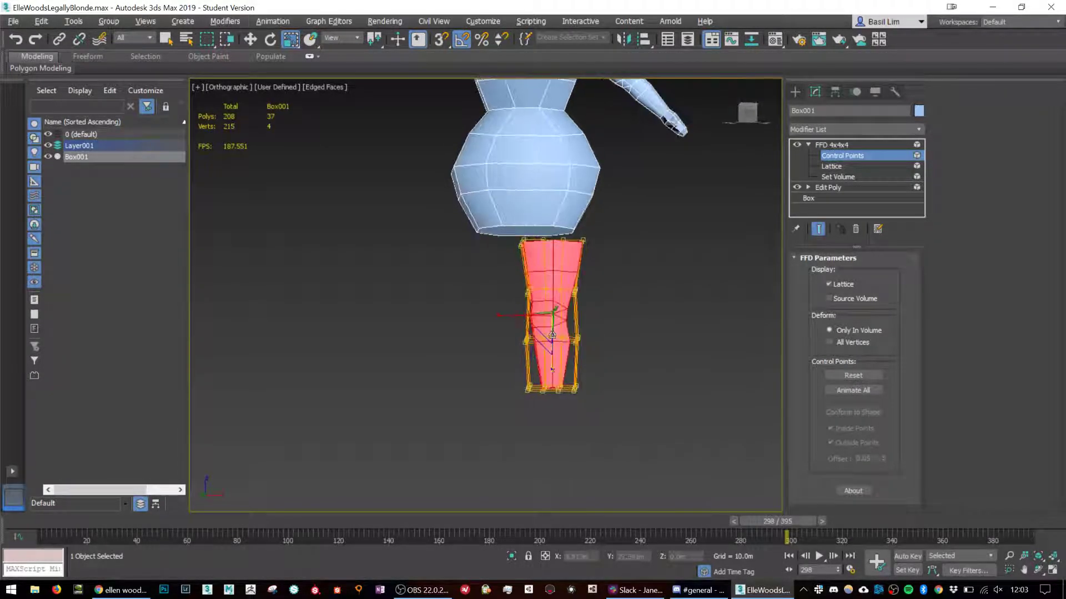
left_click(820, 145)
right_click(550, 271)
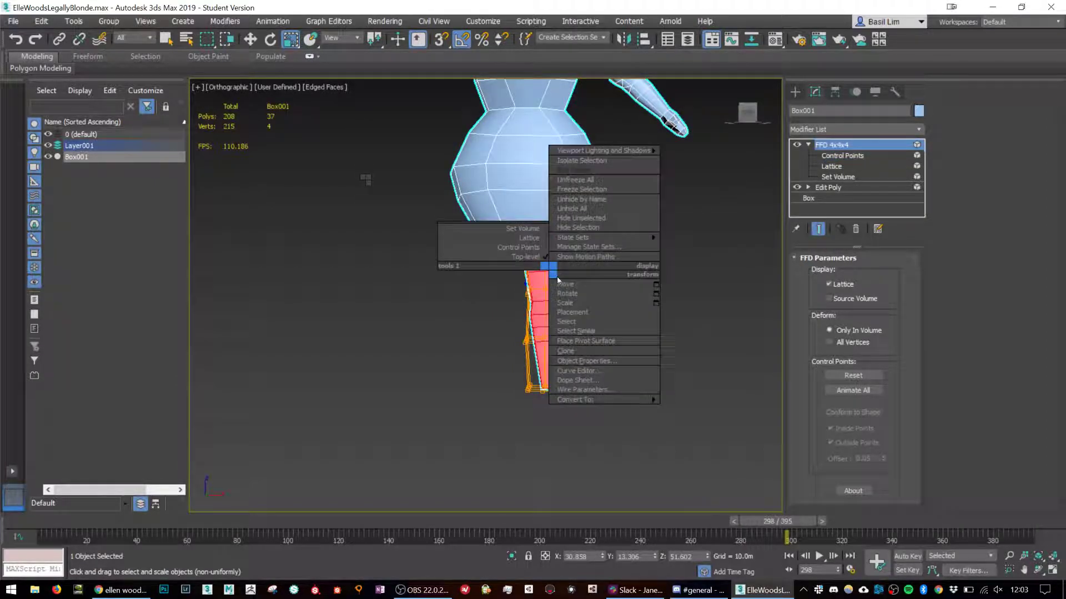
left_click(701, 414)
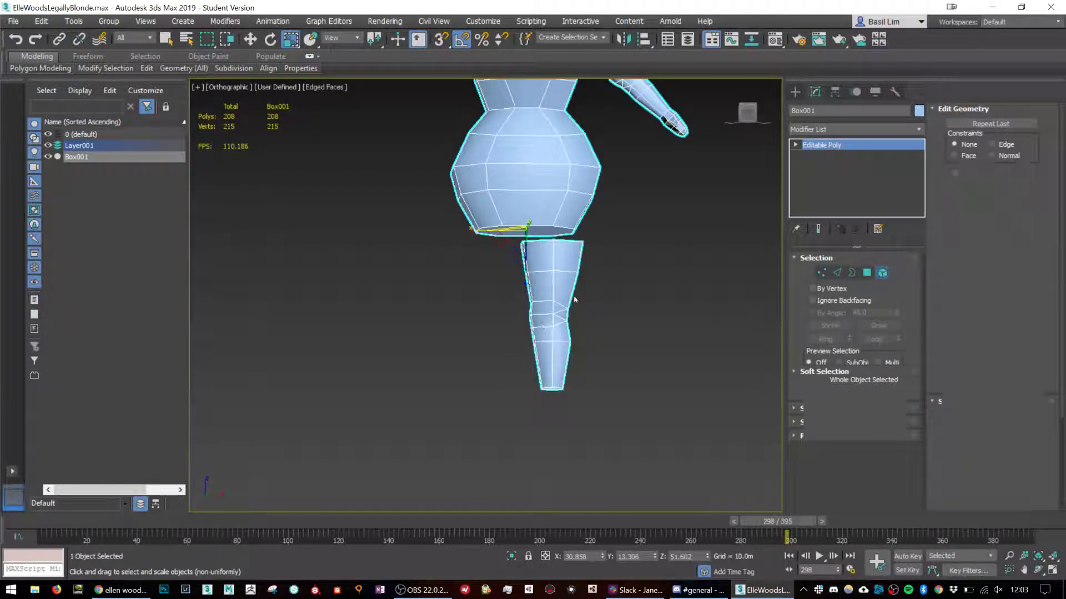
Select the separate leg element and rotate it about its vertical axis so a flat side faces the front.
key("5")
left_click(551, 271)
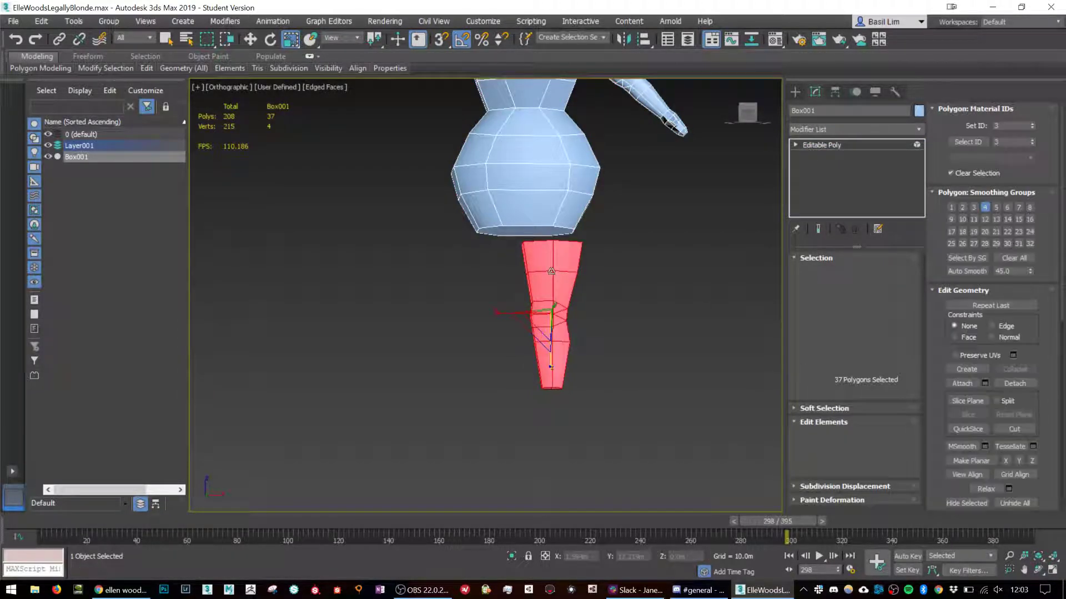
key("e")
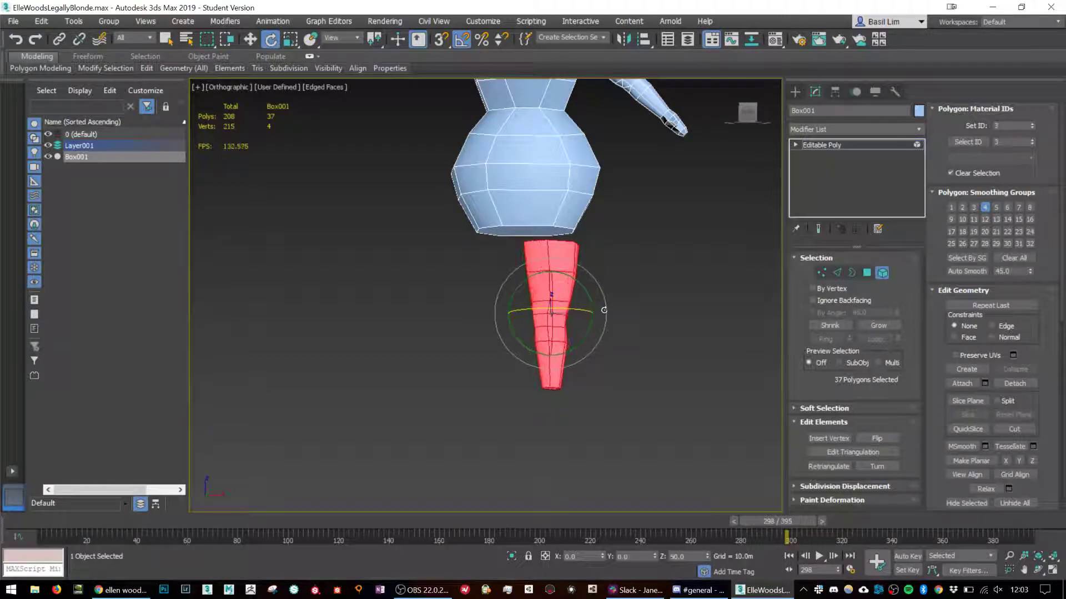
left_click_drag(604, 310, 627, 311)
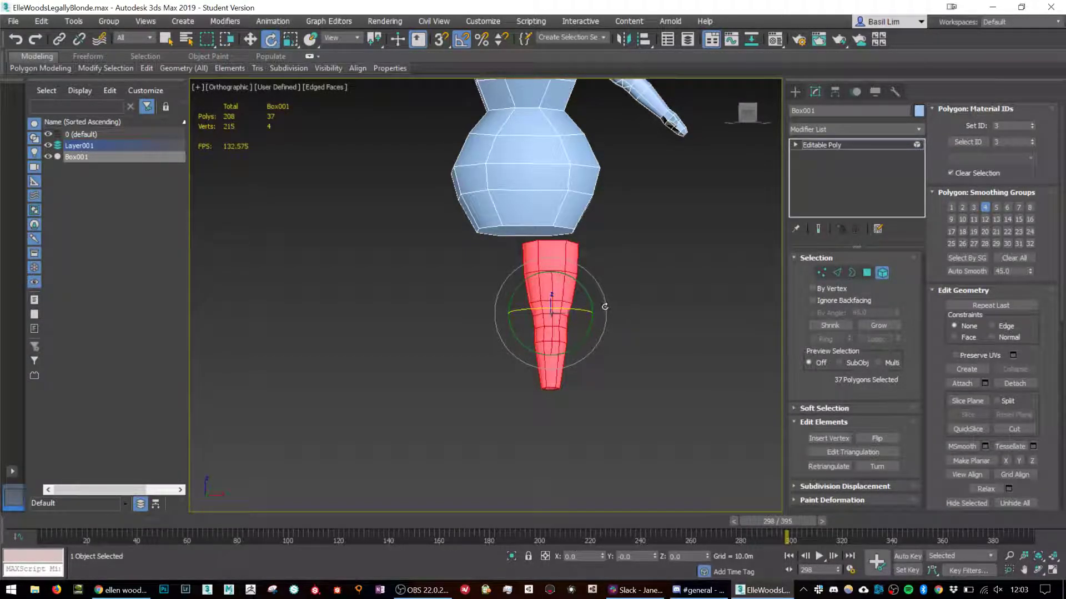
Move the leg element sideways and slightly below the hips, clear of the body, and return to the whole-object level.
scroll(606, 310, "down", 2)
key("w")
left_click_drag(585, 298, 586, 266)
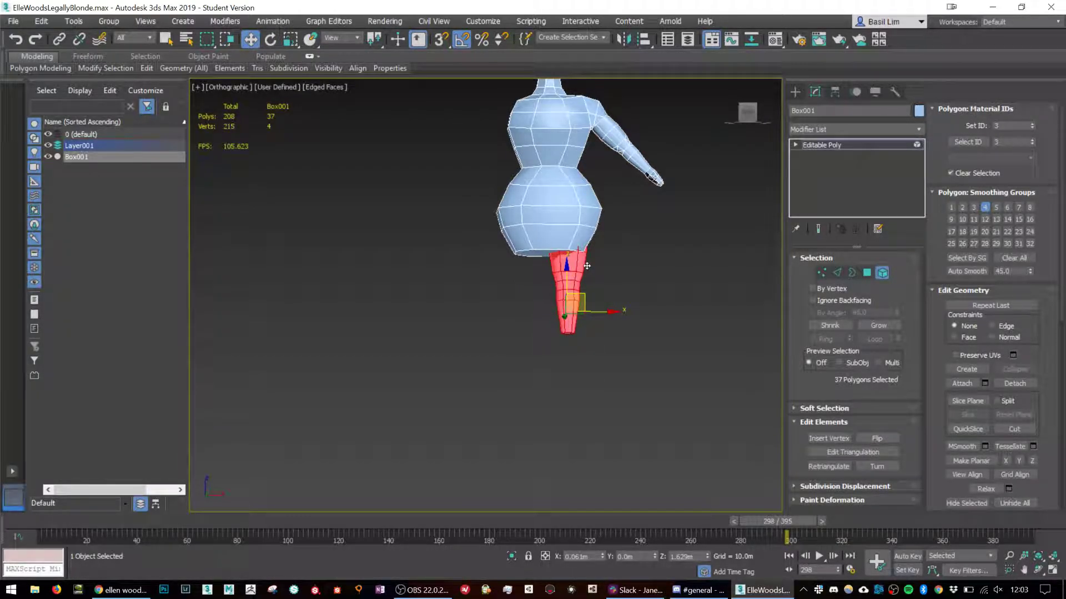
scroll(587, 266, "up", 3)
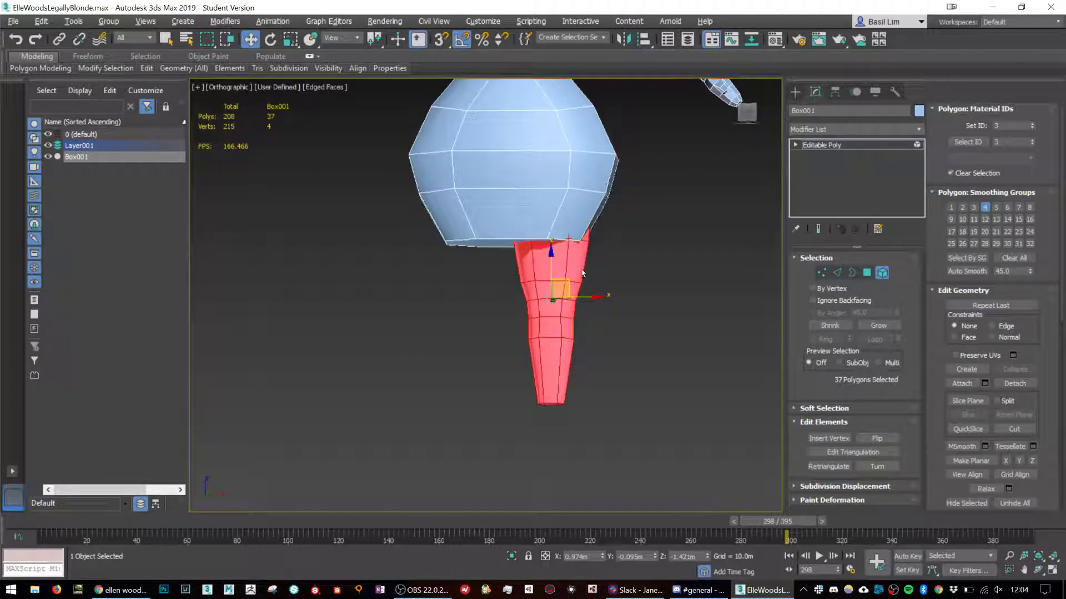
left_click_drag(569, 279, 649, 327)
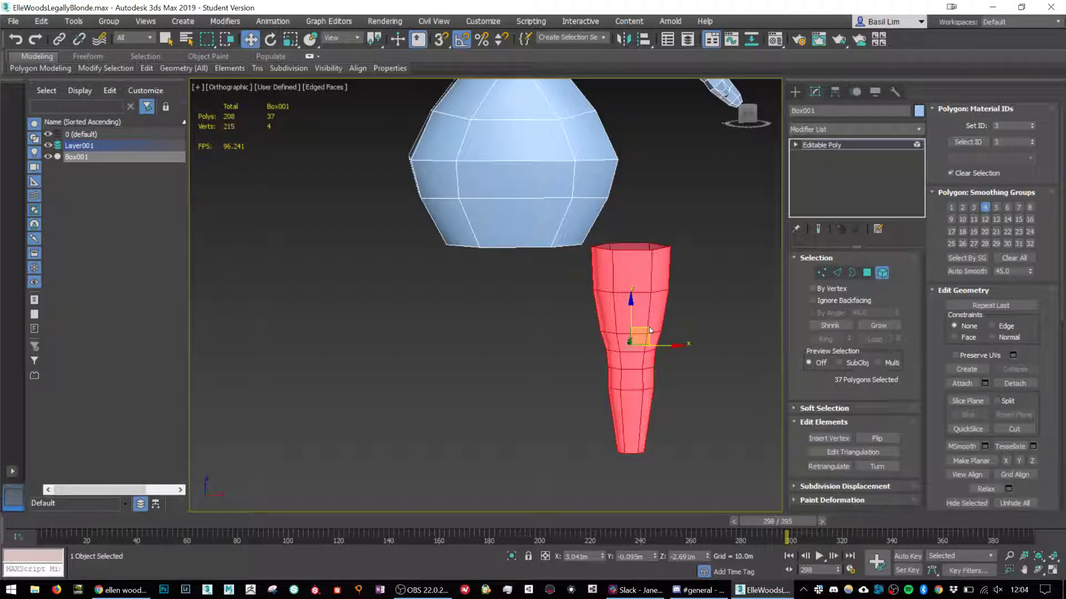
scroll(713, 206, "down", 5)
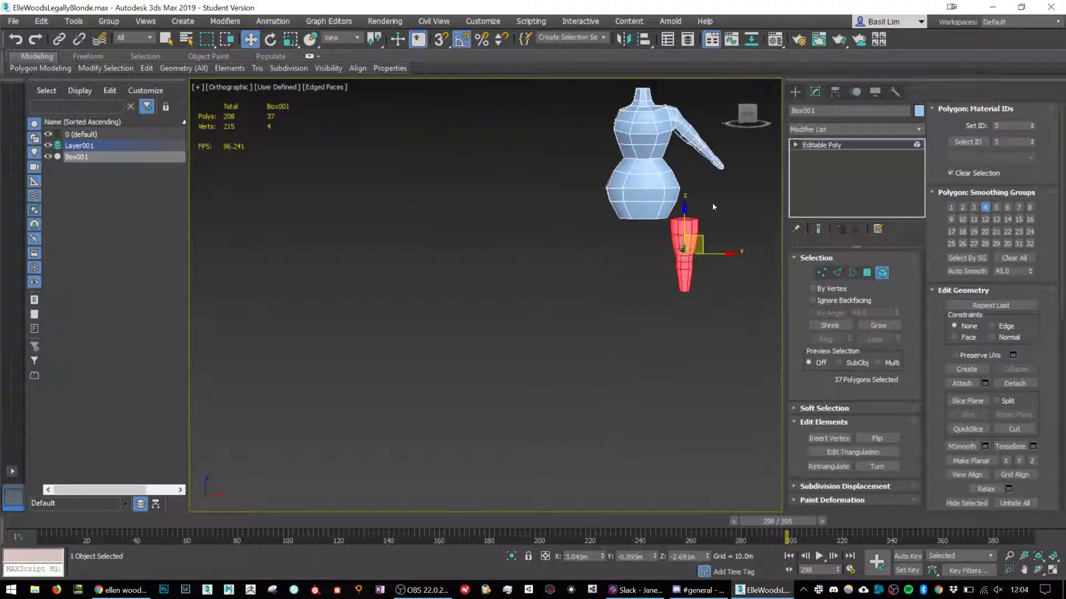
scroll(683, 210, "up", 4)
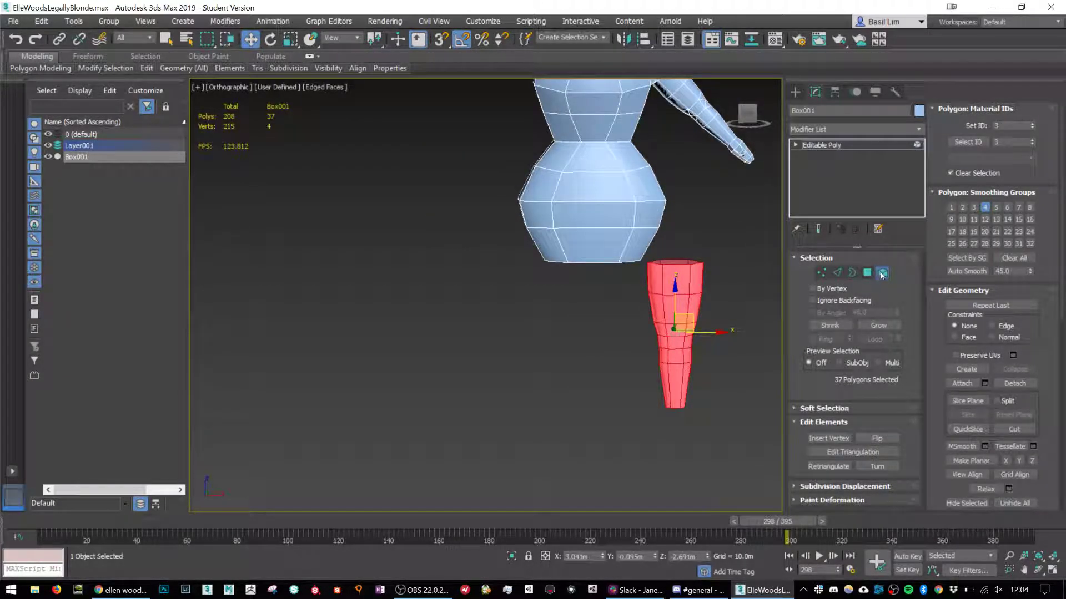
left_click(827, 145)
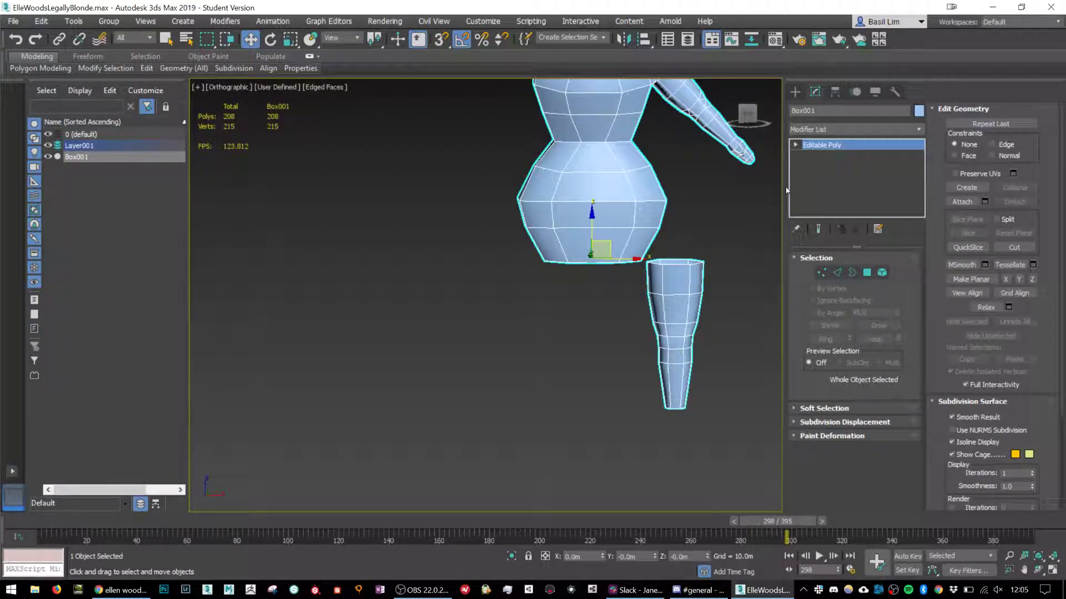
scroll(555, 244, "up", 5)
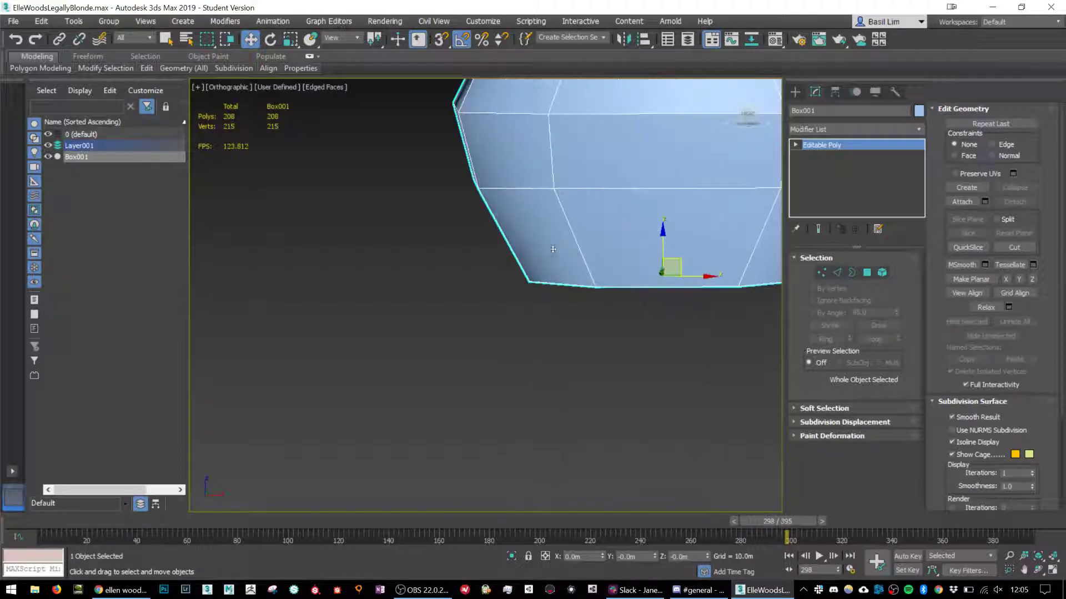
scroll(555, 244, "down", 4)
scroll(611, 266, "up", 1)
middle_click_drag(610, 266, 615, 309)
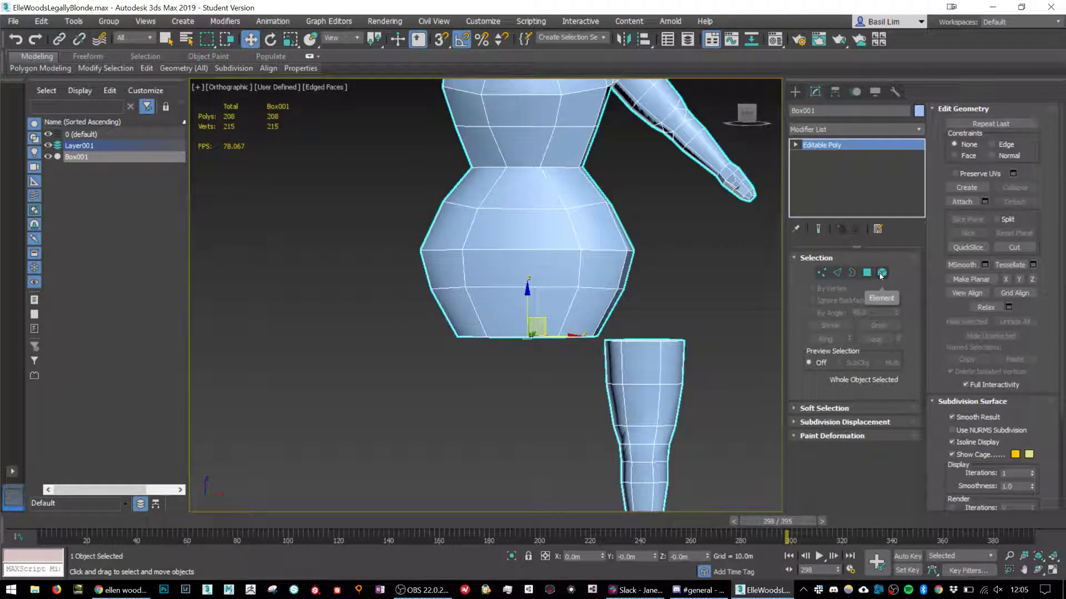
left_click(880, 273)
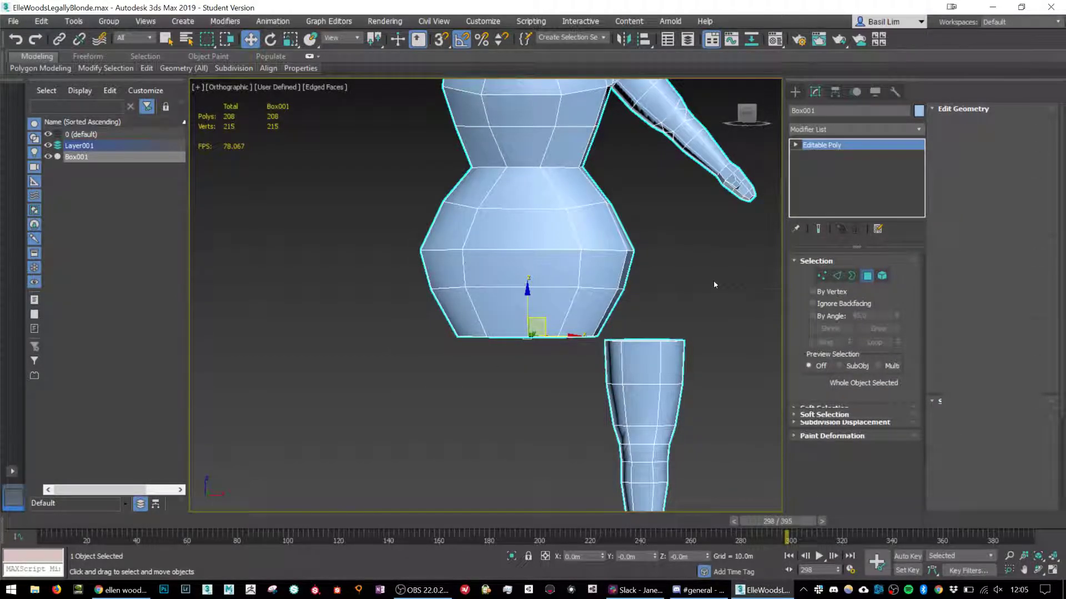
scroll(714, 281, "down", 3)
left_click(577, 272)
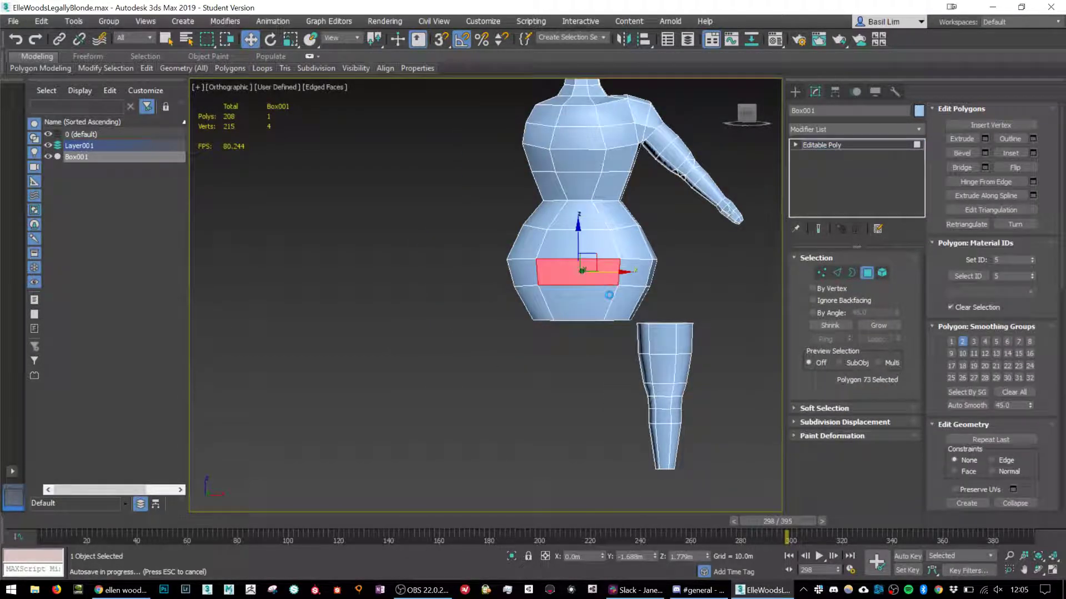
left_click(867, 272)
Make one copy of the whole model beside the original as a hidden backup and reselect the original.
scroll(642, 316, "down", 2)
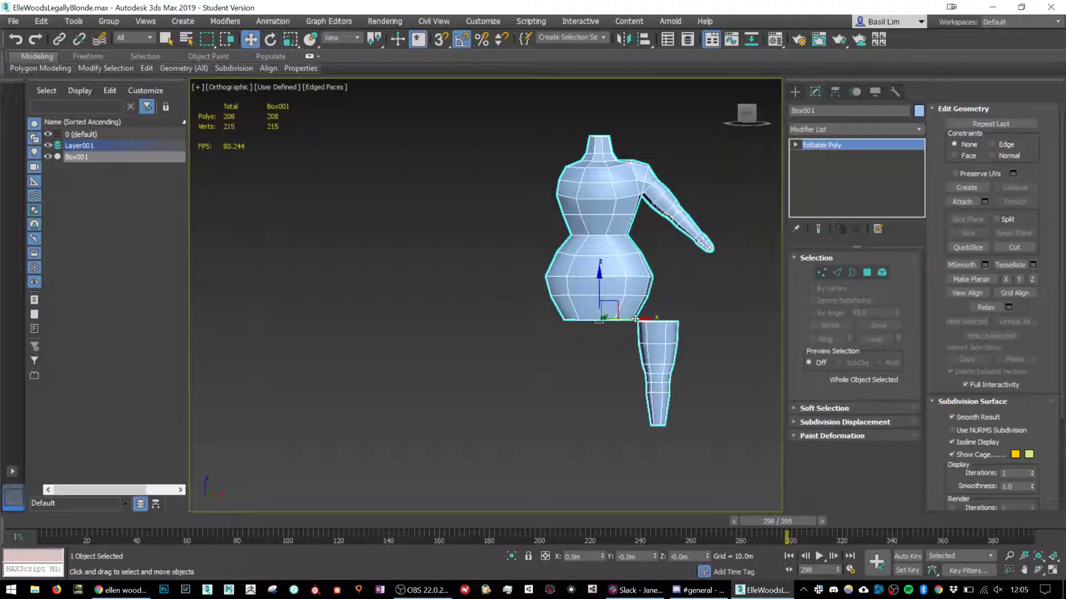
left_click_drag(617, 309, 272, 302, "shift")
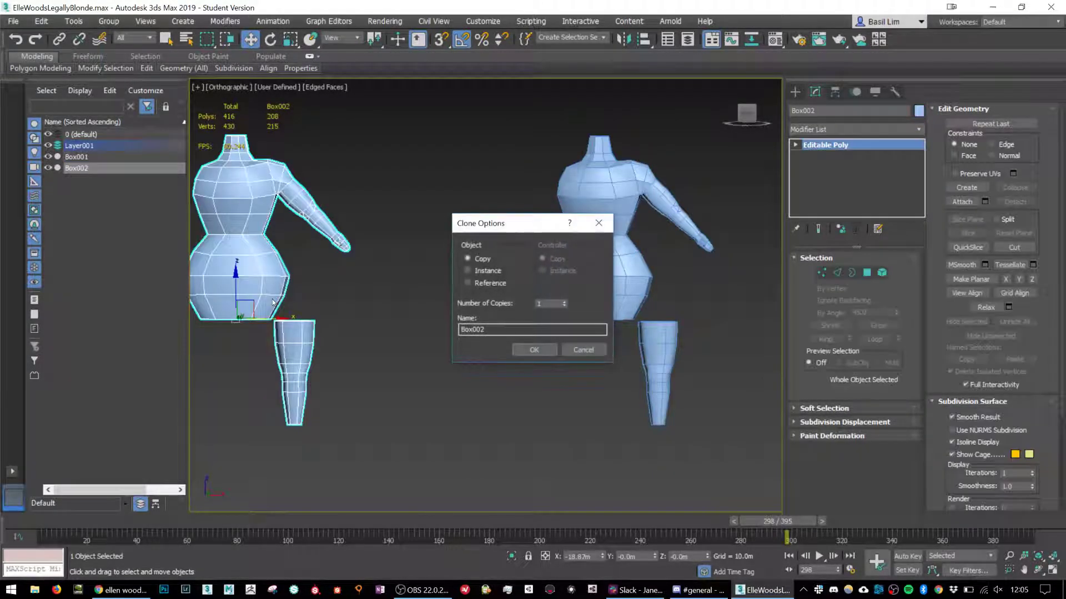
left_click(534, 350)
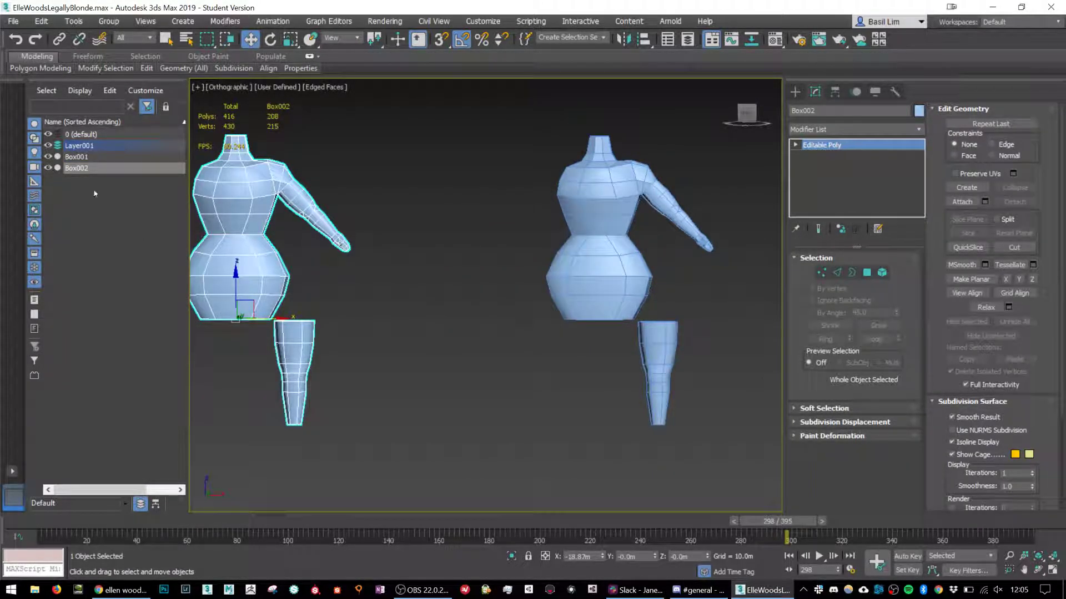
left_click(48, 167)
left_click(584, 267)
scroll(617, 267, "up", 2)
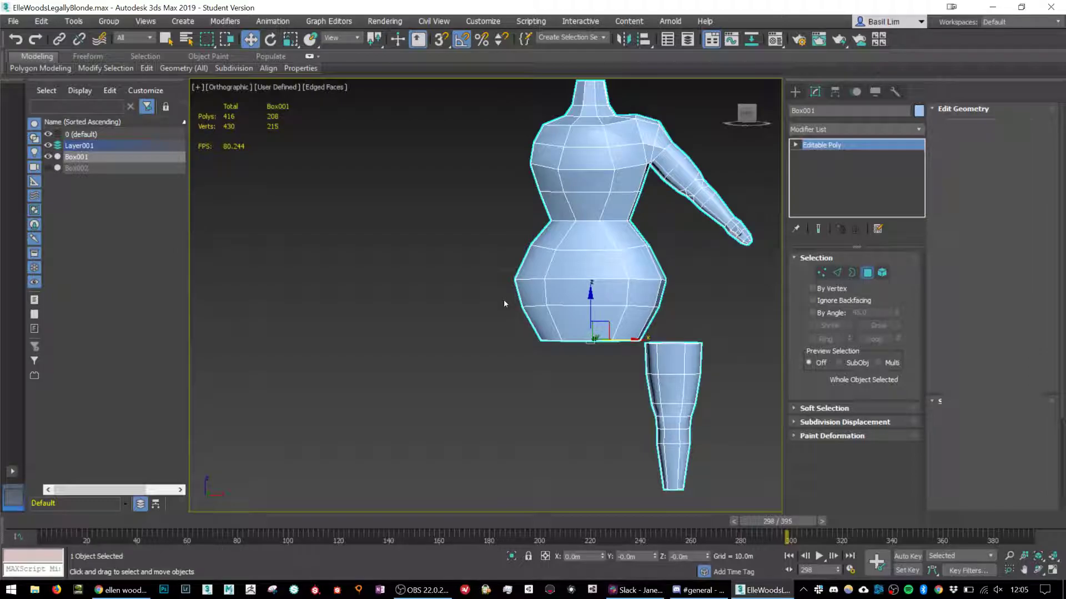
key("4")
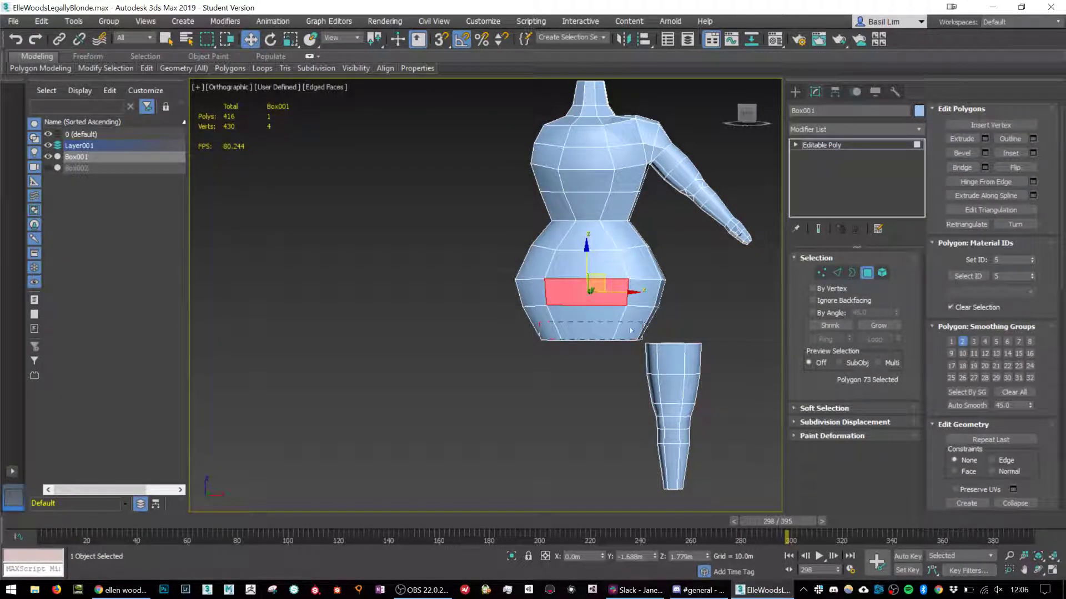
left_click_drag(540, 341, 581, 352)
scroll(611, 338, "up", 2)
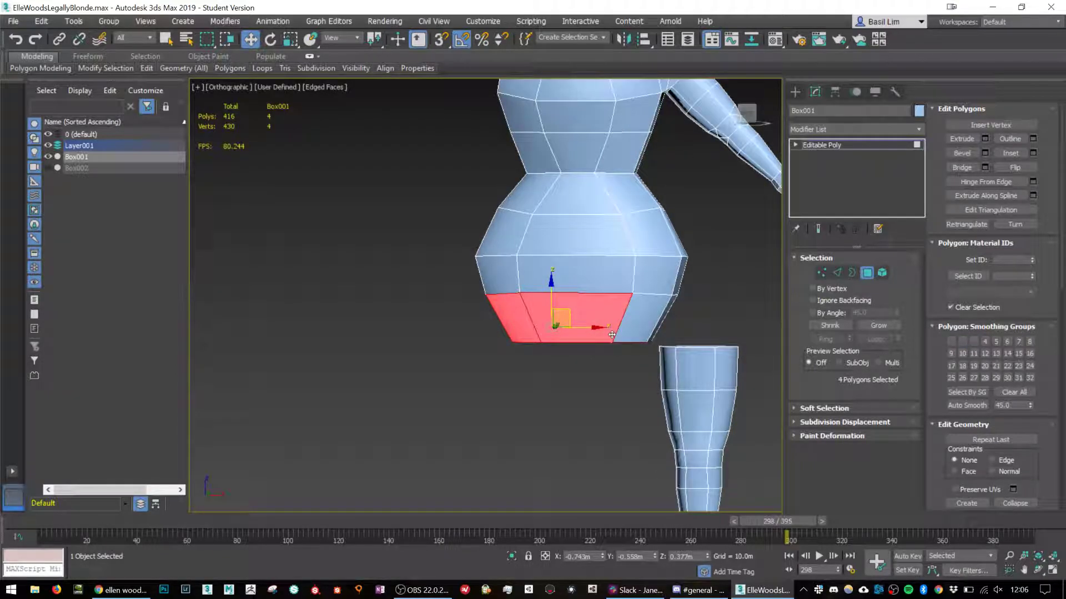
Move the arm-side vertices of the hips' widest row and the row below it inward to narrow the lower hips.
left_click(823, 273)
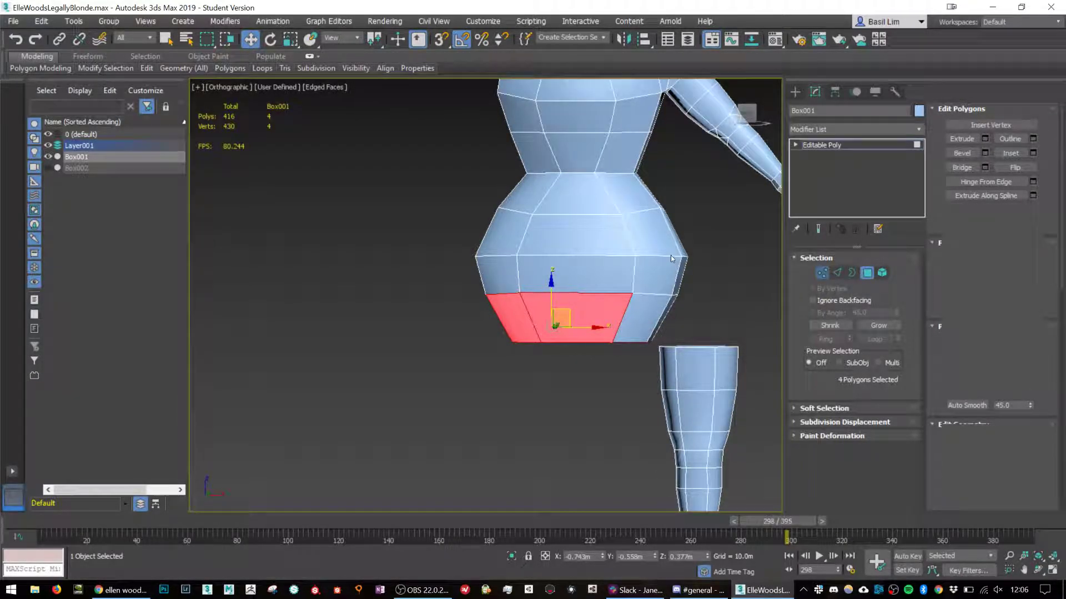
scroll(705, 243, "up", 2)
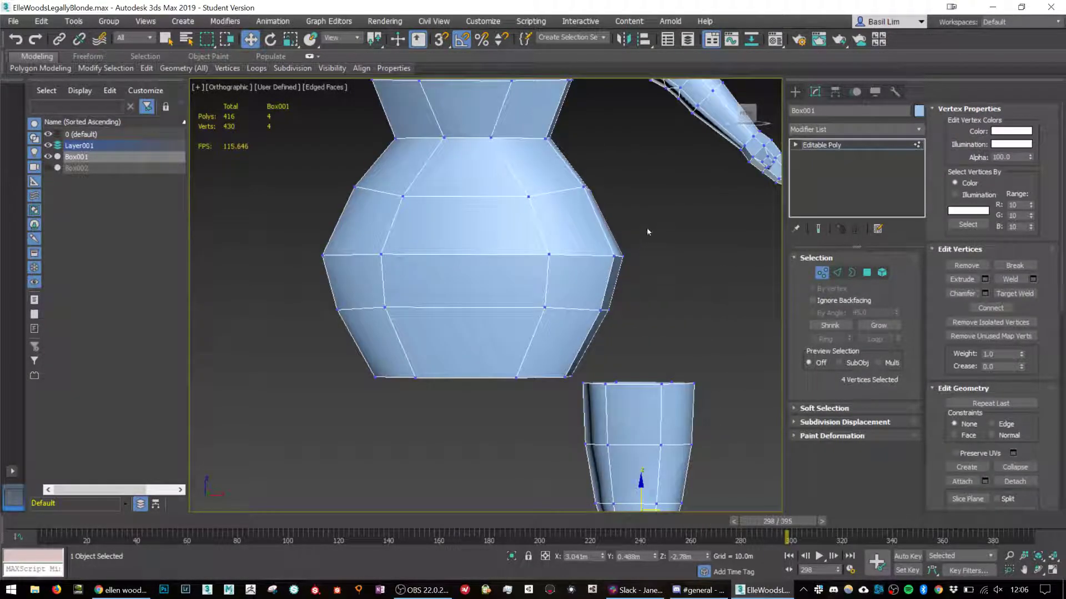
left_click(619, 255)
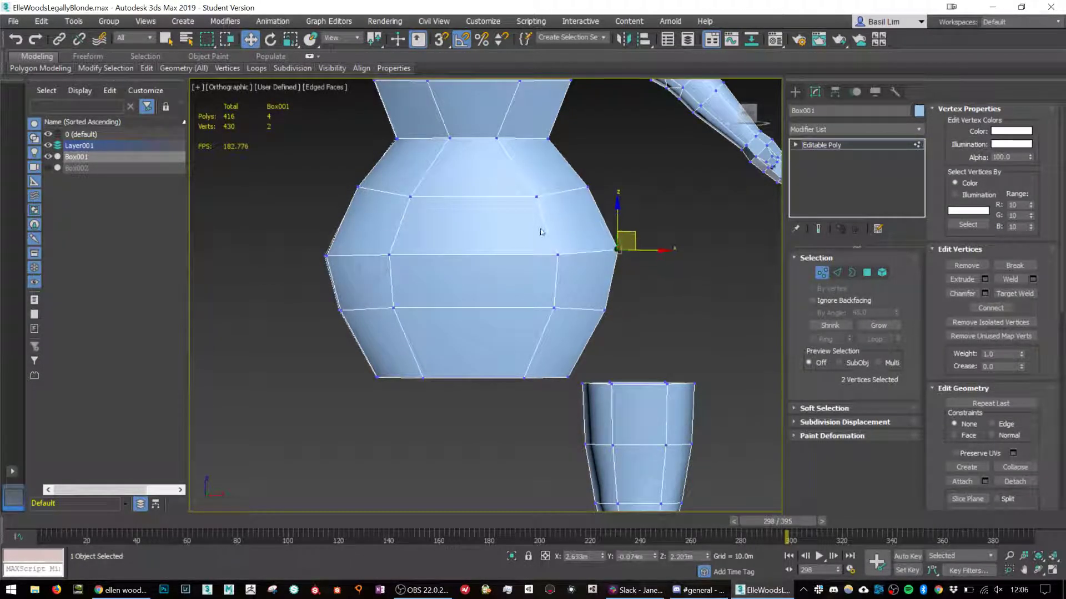
left_click_drag(638, 239, 580, 240)
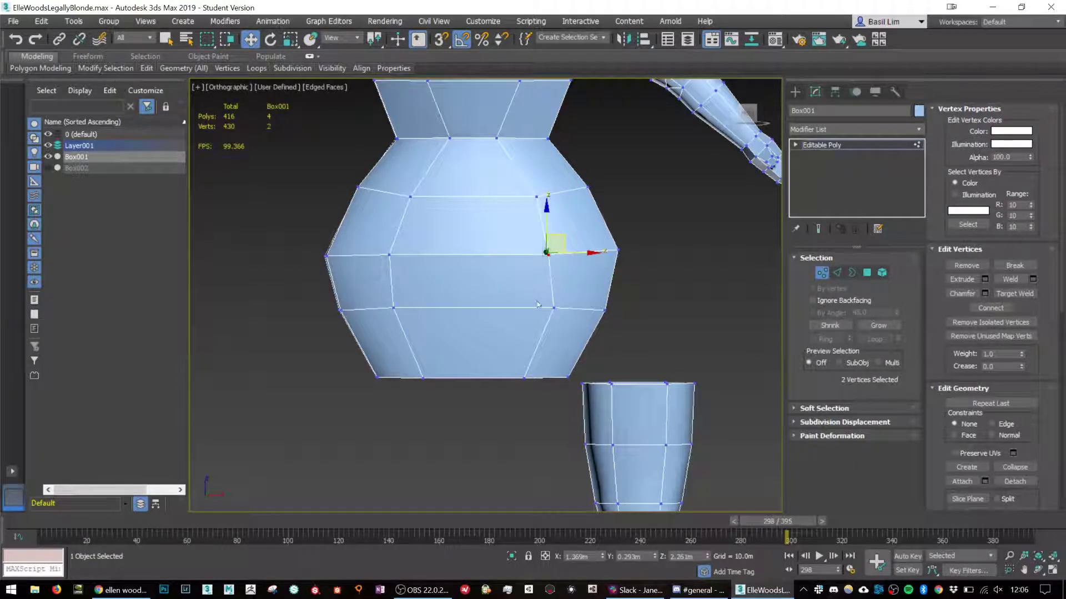
left_click(553, 307)
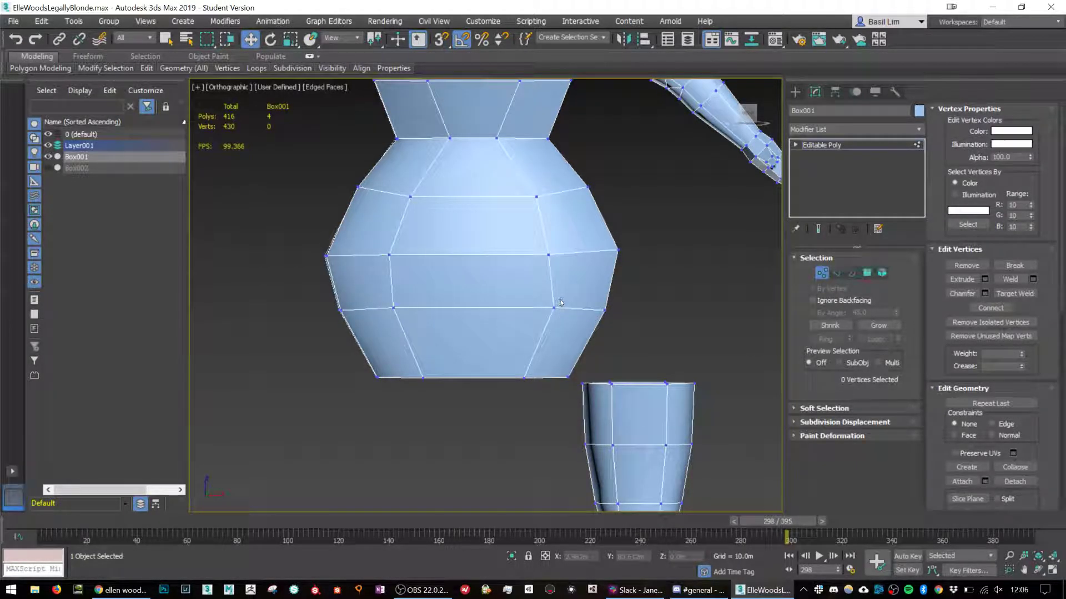
mouse_move(572, 298)
left_mouse_down()
mouse_move(581, 298)
mouse_move(544, 299)
mouse_move(624, 299)
mouse_move(571, 309)
left_mouse_up()
left_click_drag(636, 225, 604, 280)
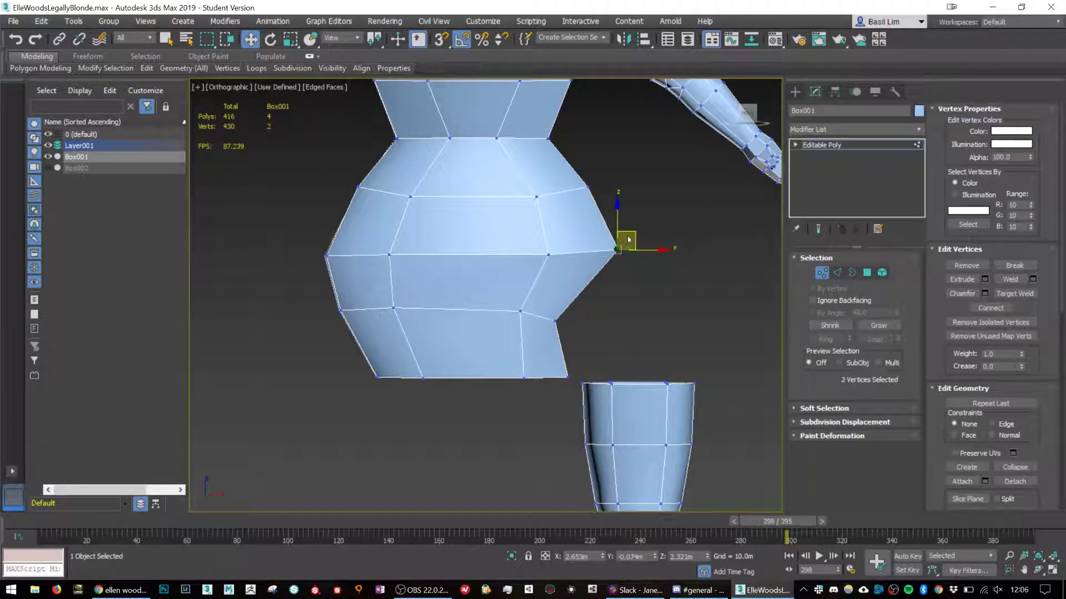
left_click_drag(631, 233, 597, 241)
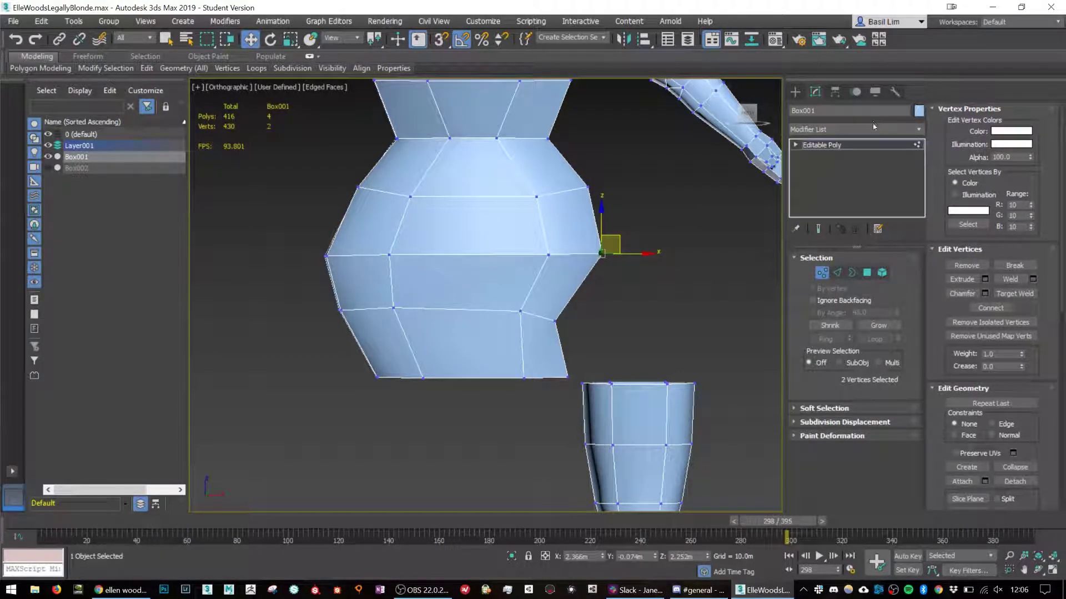
left_click(821, 272)
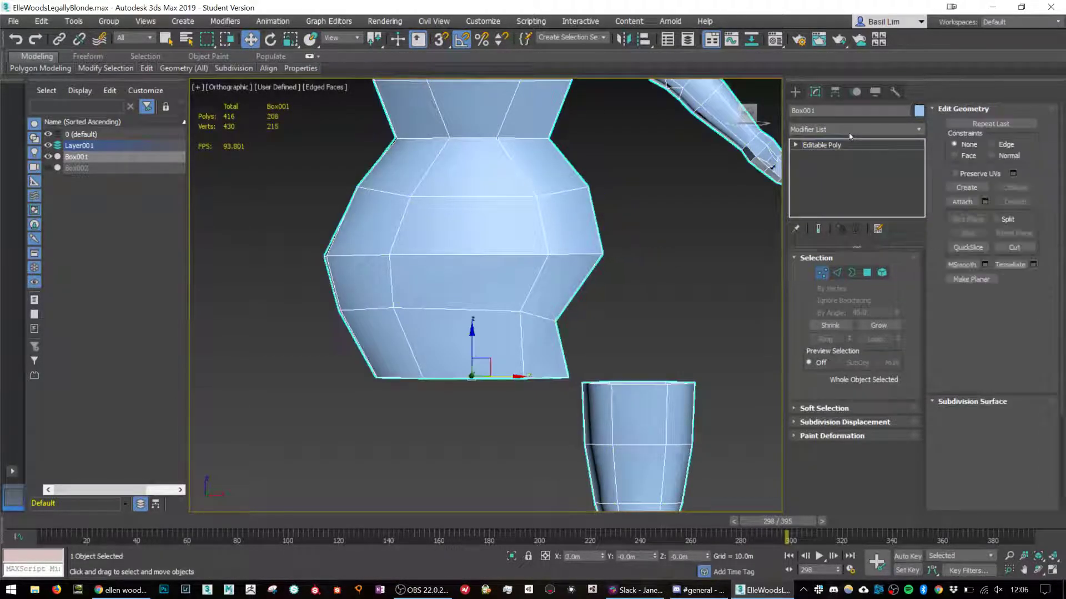
Add a Symmetry modifier to the body, mirroring it across the X axis.
left_click(854, 128)
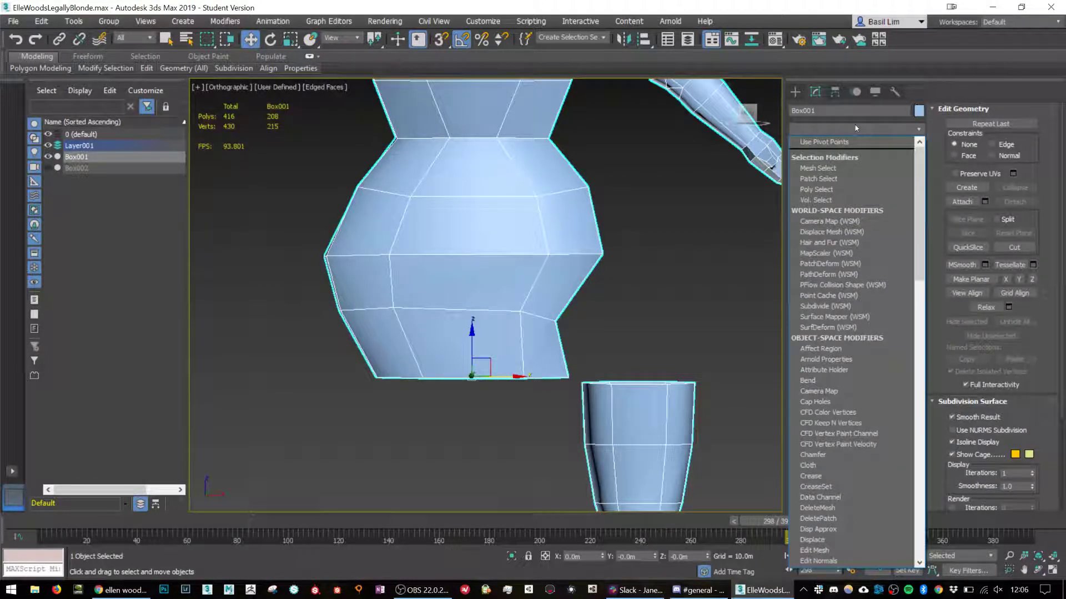
type("skew")
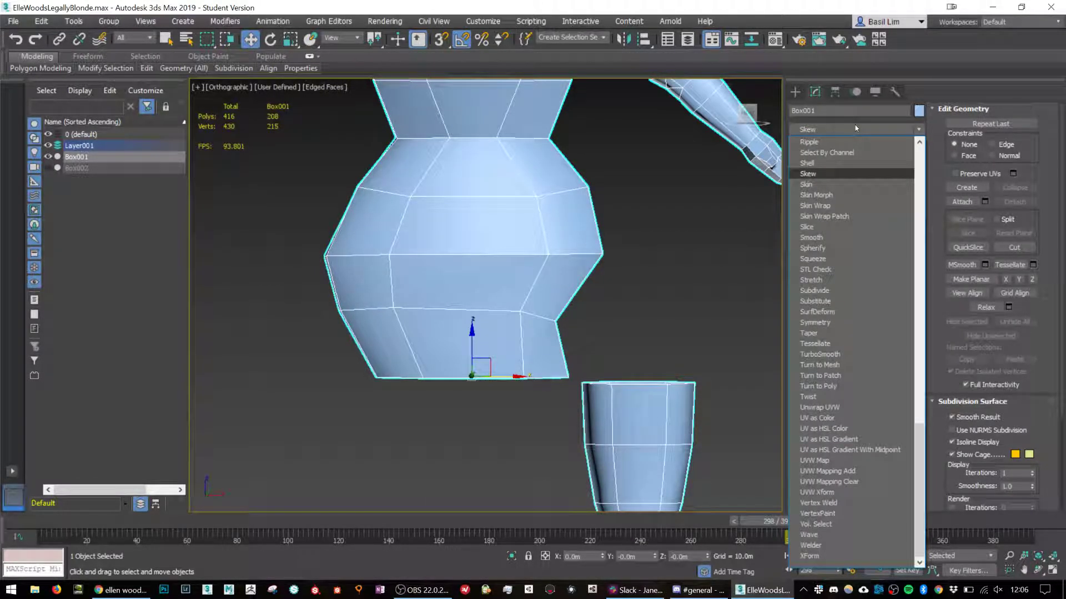
key("Return")
left_click(854, 128)
left_click(829, 322)
scroll(474, 302, "down", 3)
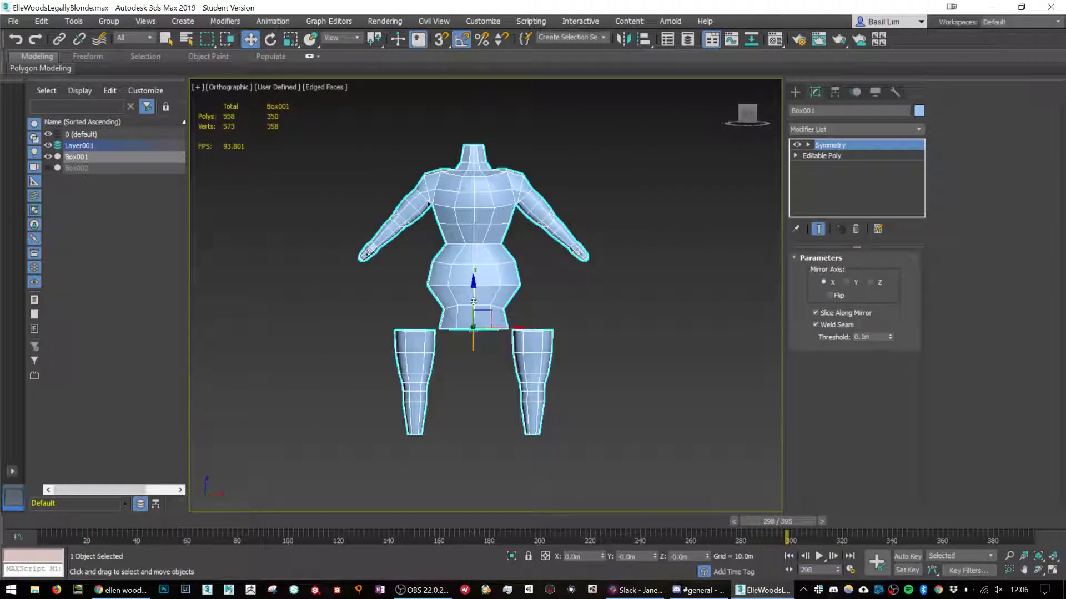
scroll(530, 299, "up", 2)
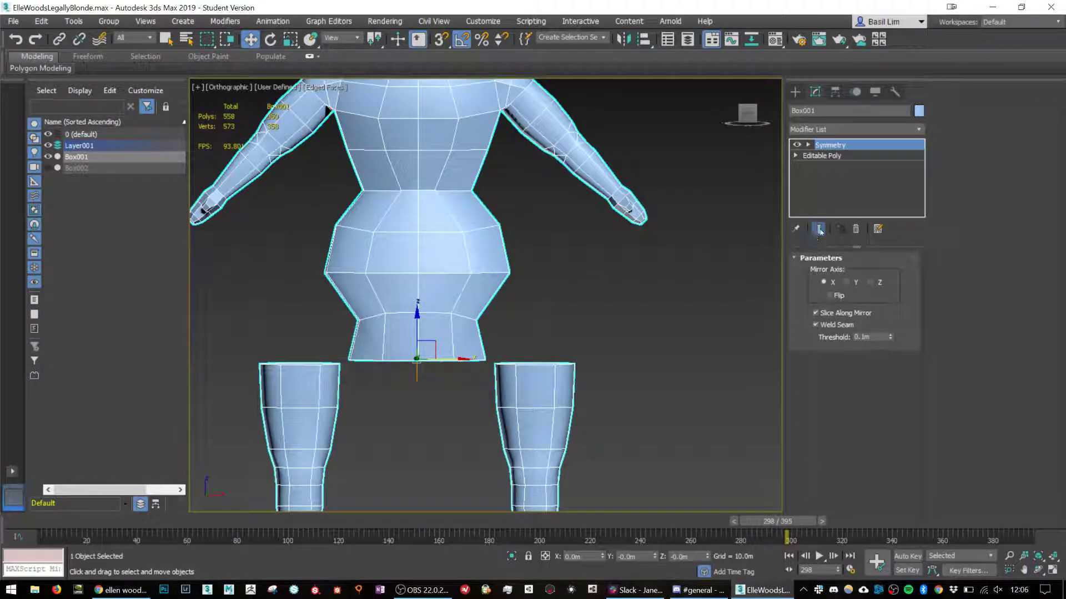
Return to the Editable Poly level beneath the Symmetry modifier with the mirrored end result shown.
left_click(821, 156)
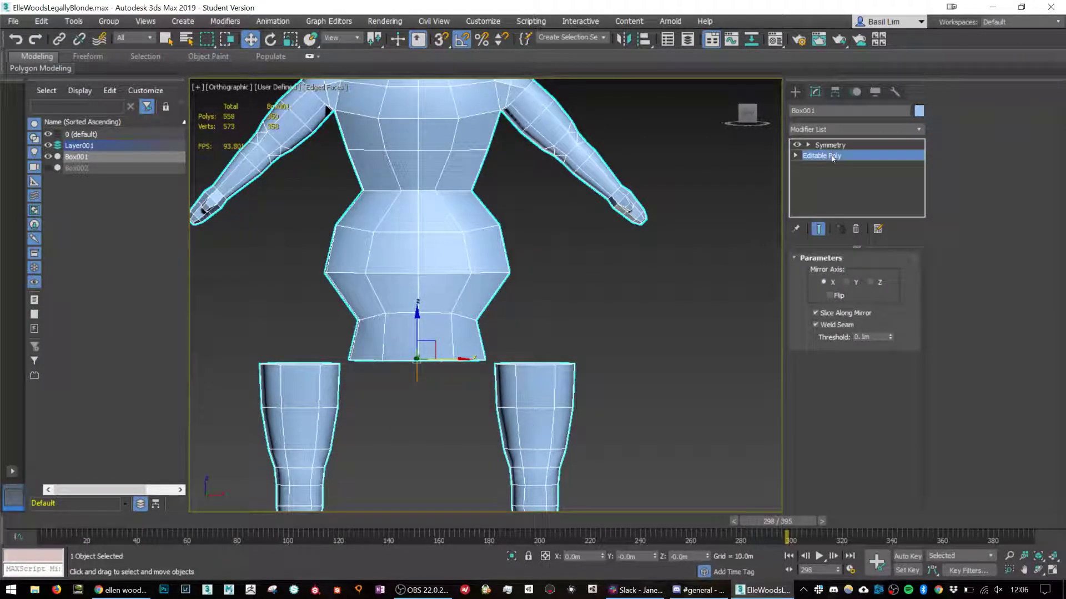
left_click(818, 230)
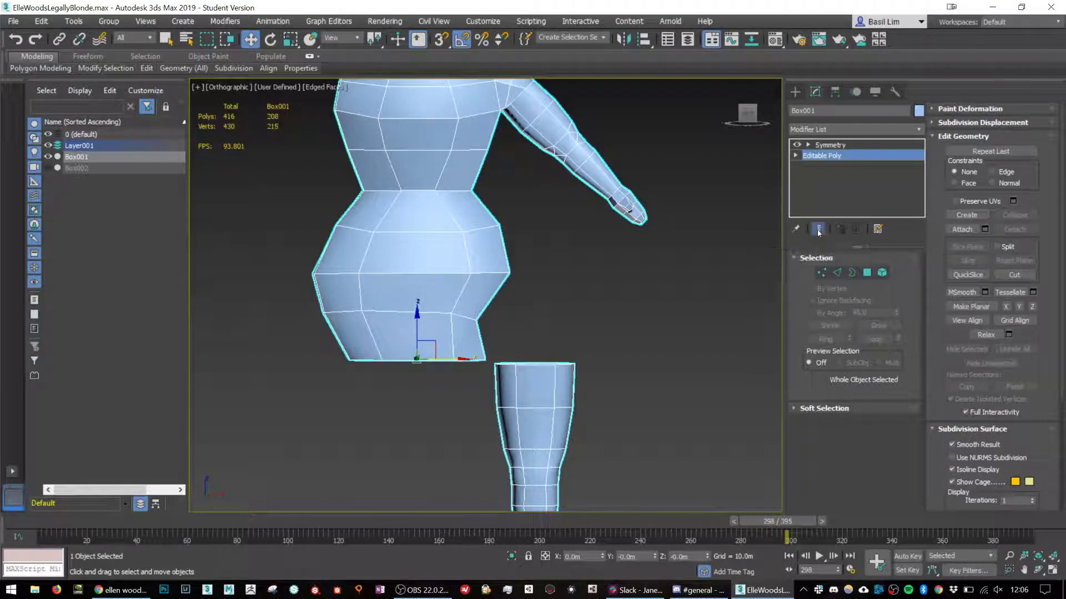
left_click(818, 230)
middle_click_drag(522, 367, 579, 248)
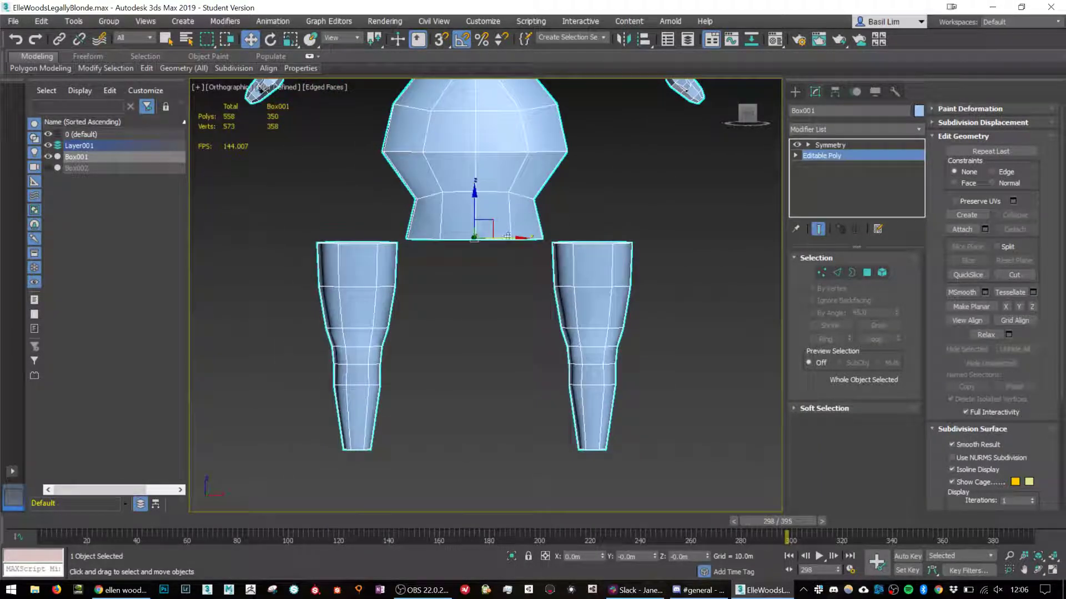
middle_click_drag(518, 219, 543, 261)
scroll(560, 357, "up", 3)
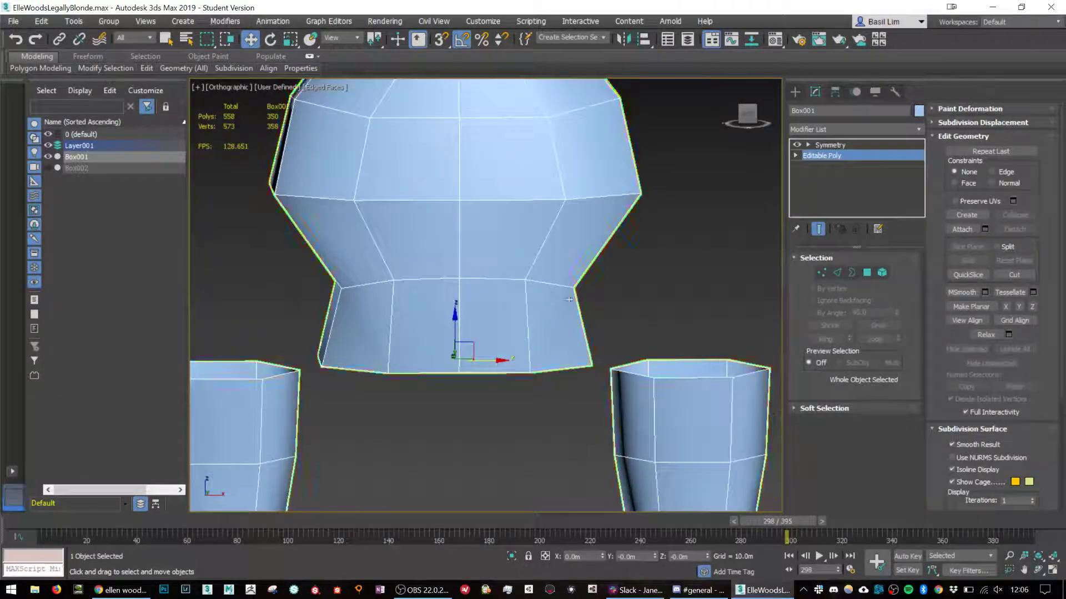
Move the visible-half vertices of the hips' bottom row inward toward the centre line to taper the lower hips.
left_click(821, 273)
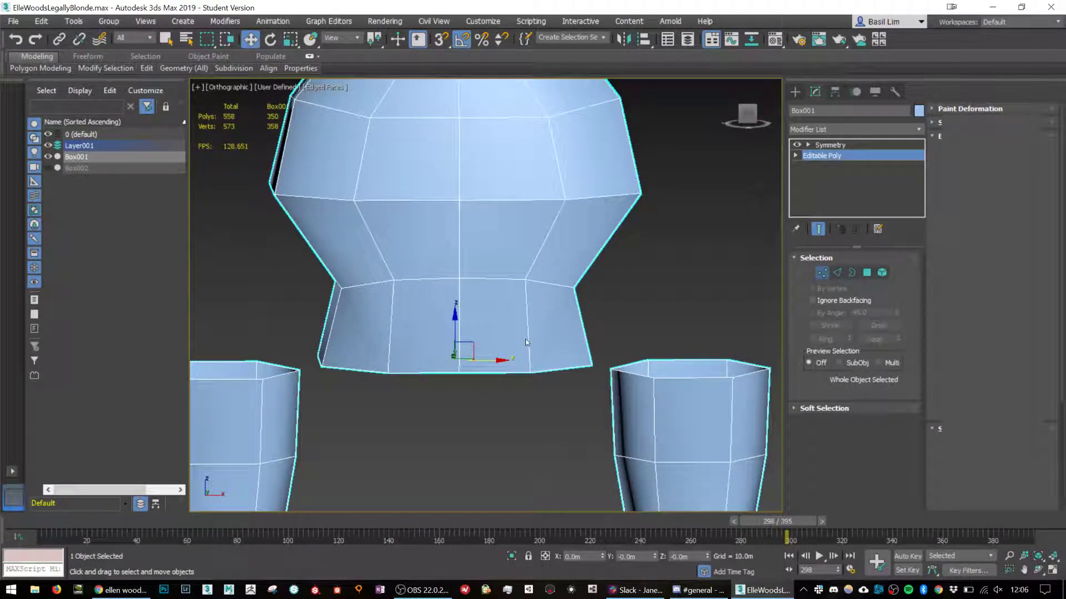
middle_click_drag(525, 339, 559, 333)
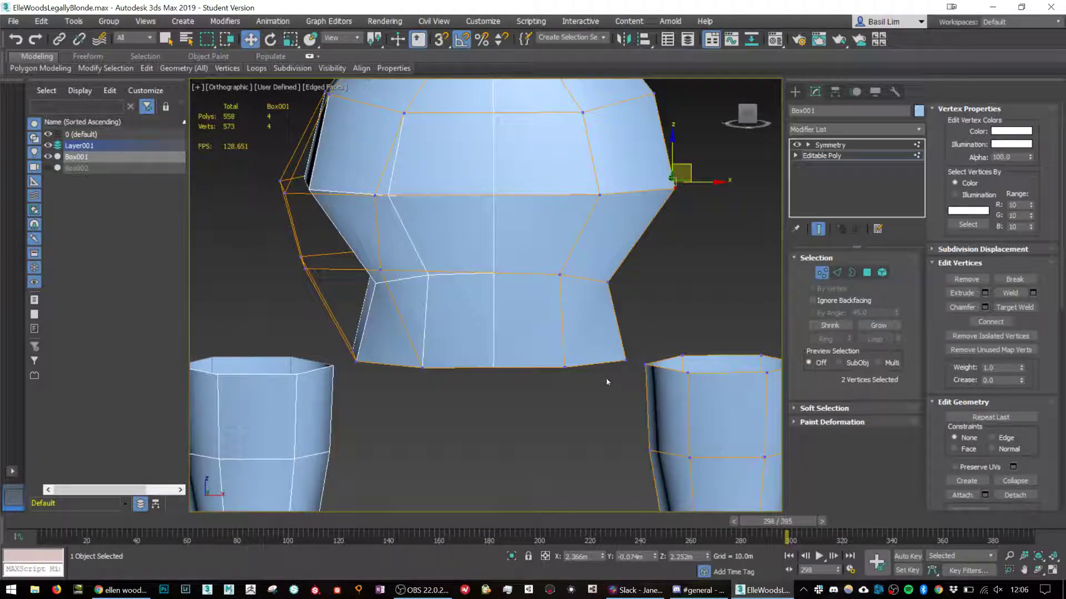
left_click_drag(538, 333, 589, 412)
middle_click_drag(590, 413, 594, 367, "alt")
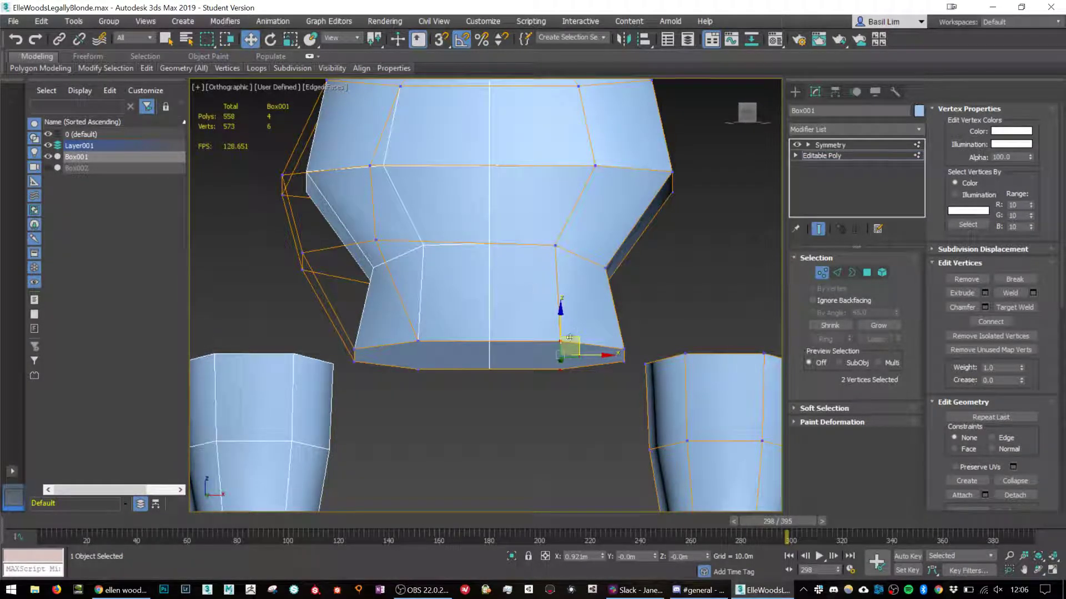
left_click_drag(569, 337, 519, 338)
left_click_drag(592, 314, 646, 398)
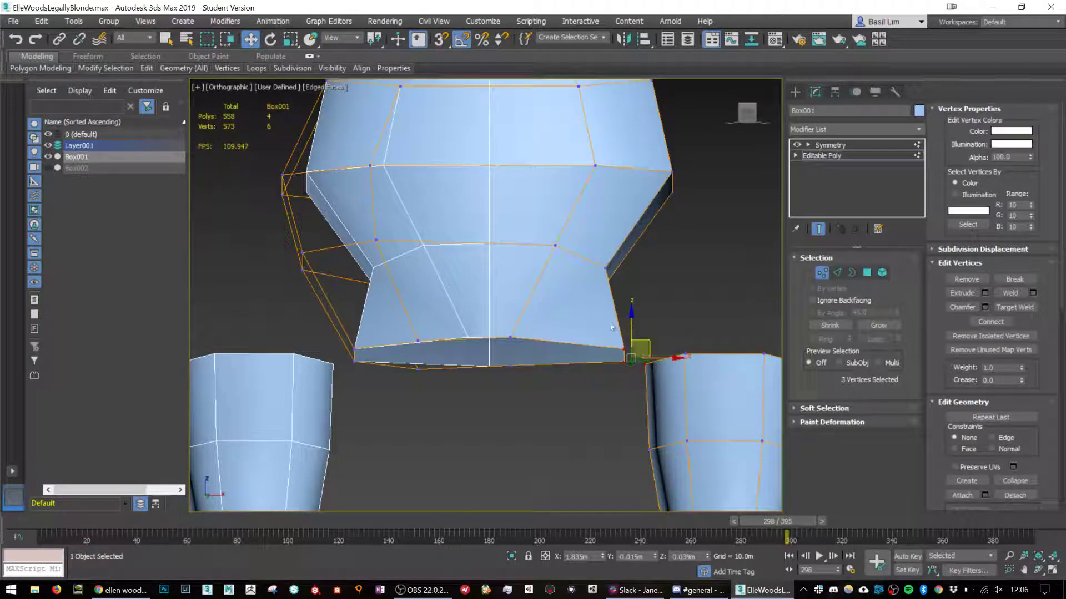
left_click_drag(612, 327, 631, 377)
left_click_drag(636, 333, 580, 315)
key("ctrl+z")
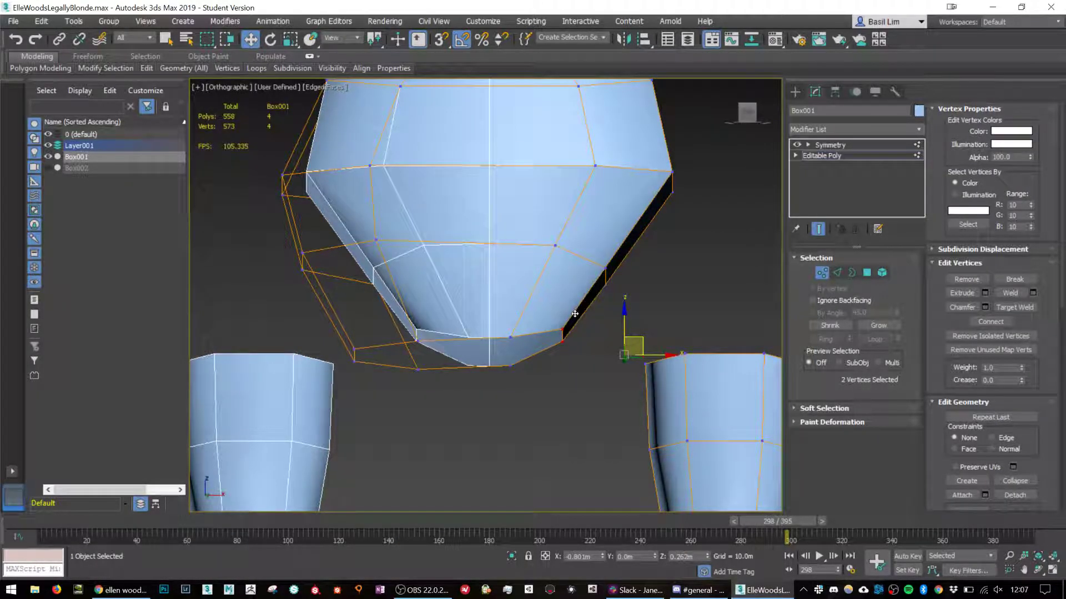
Adjust the front and back vertex pairs of the hips' bottom row in depth along the Y axis.
scroll(580, 316, "down", 5)
middle_click_drag(579, 333, 469, 333, "alt")
left_click_drag(489, 323, 543, 324)
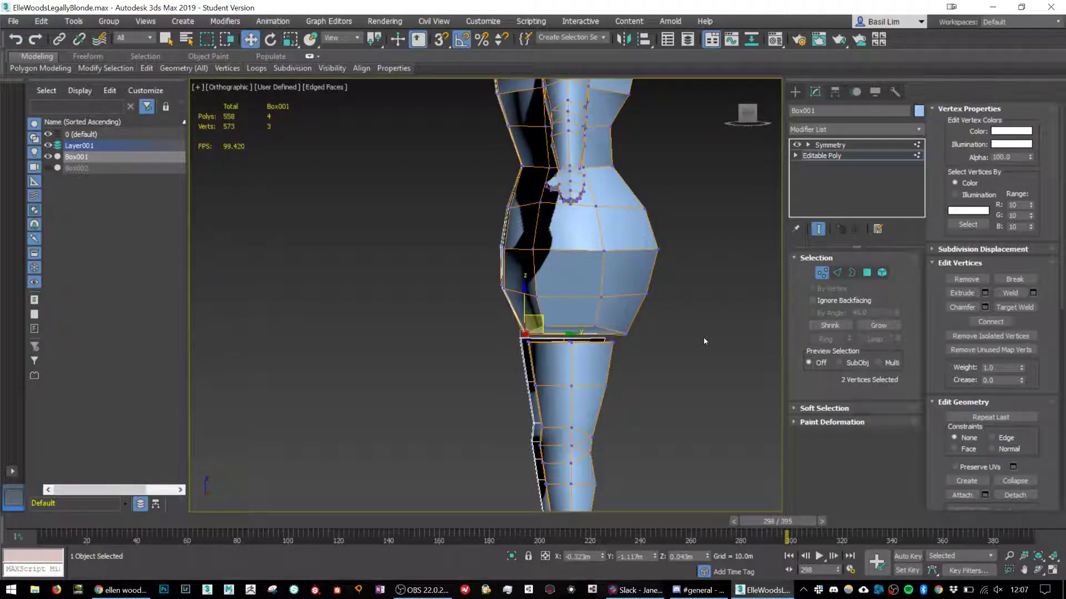
middle_click_drag(704, 338, 608, 323, "alt")
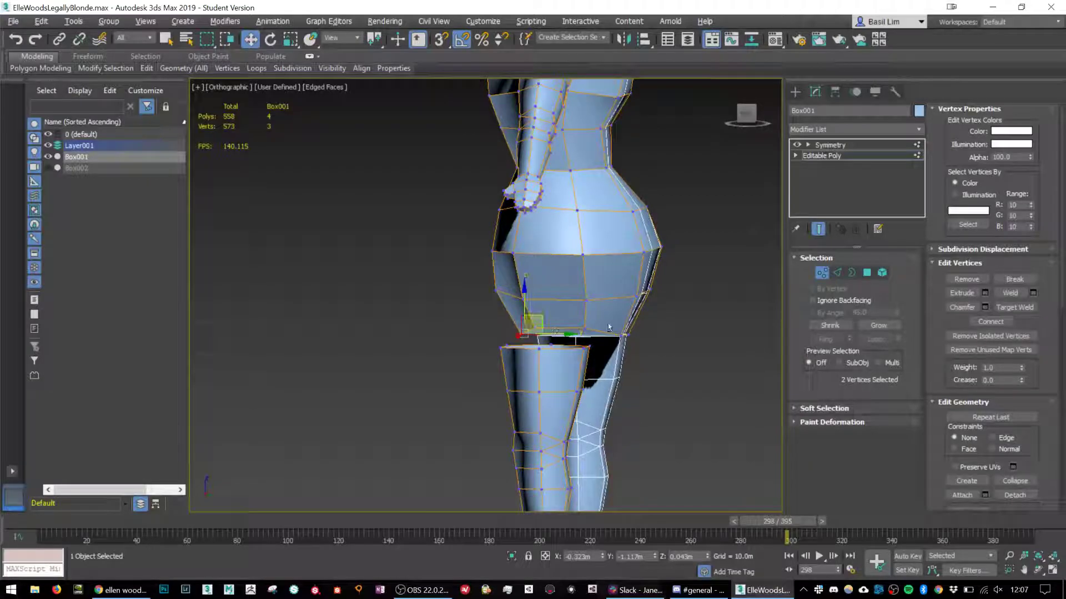
left_click_drag(613, 344, 613, 341)
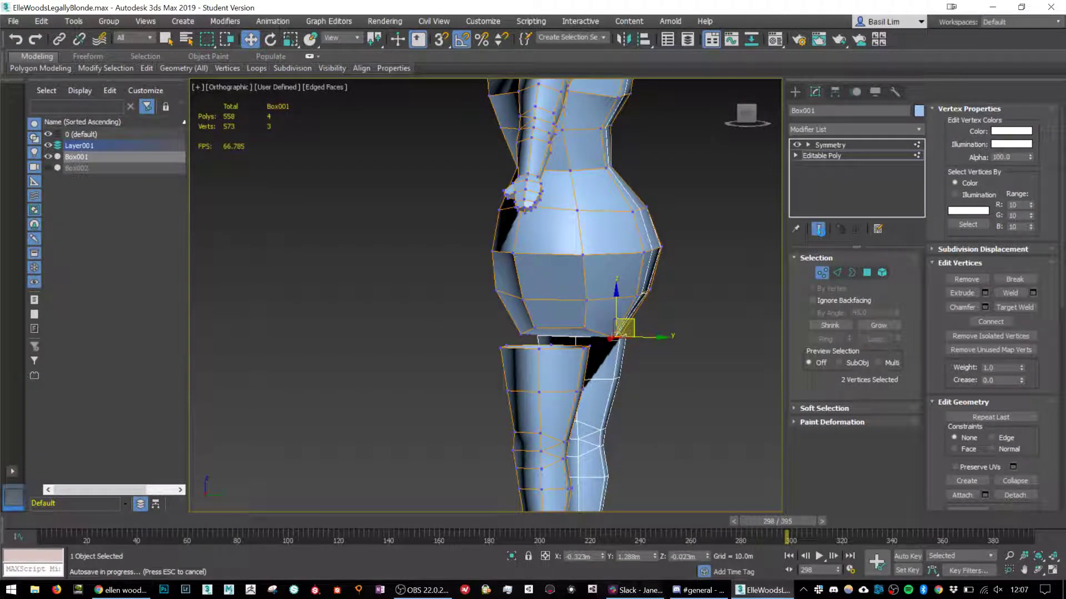
middle_click_drag(689, 288, 595, 306, "alt")
scroll(595, 309, "up", 4)
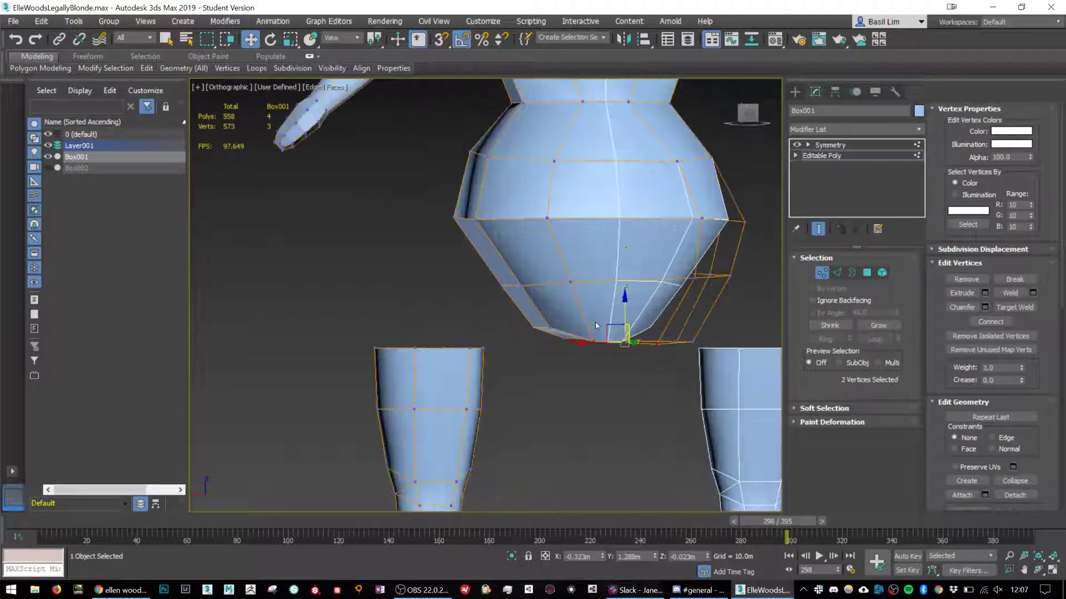
Spread two side vertices of the row above the hips' bottom row apart in depth along the Y axis.
left_click(585, 406)
middle_click_drag(585, 405, 584, 333, "alt")
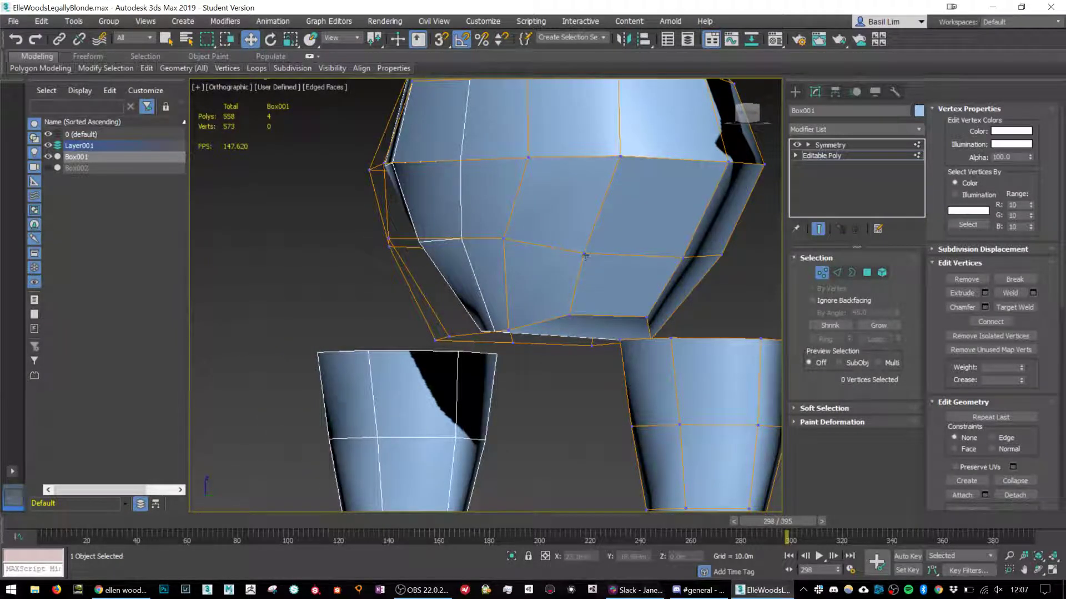
left_click(584, 256)
middle_click_drag(584, 256, 589, 254, "alt")
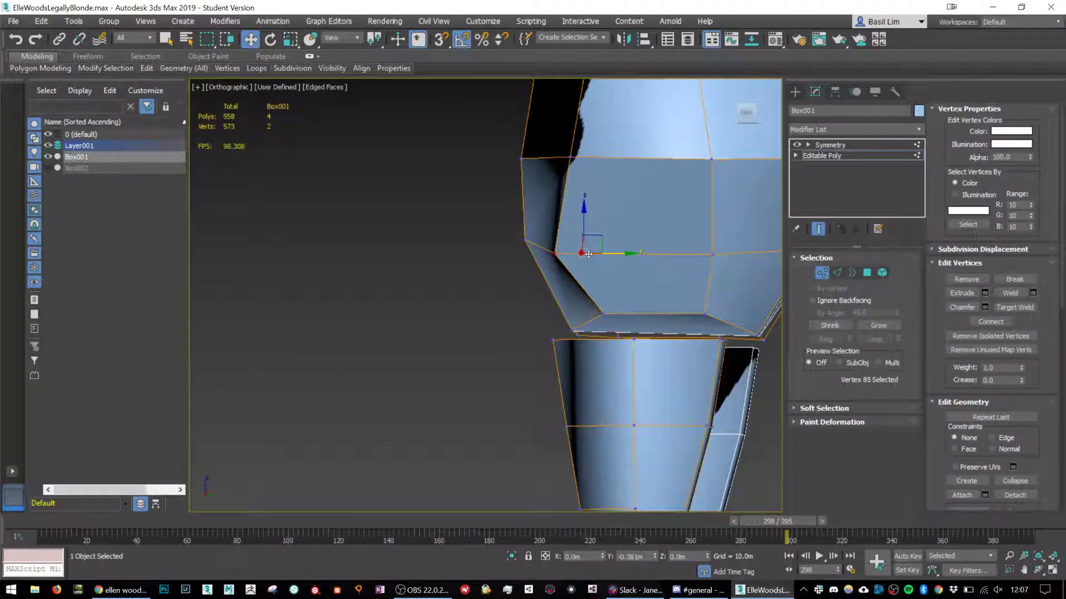
left_click(712, 254)
middle_click_drag(712, 255, 706, 268, "alt")
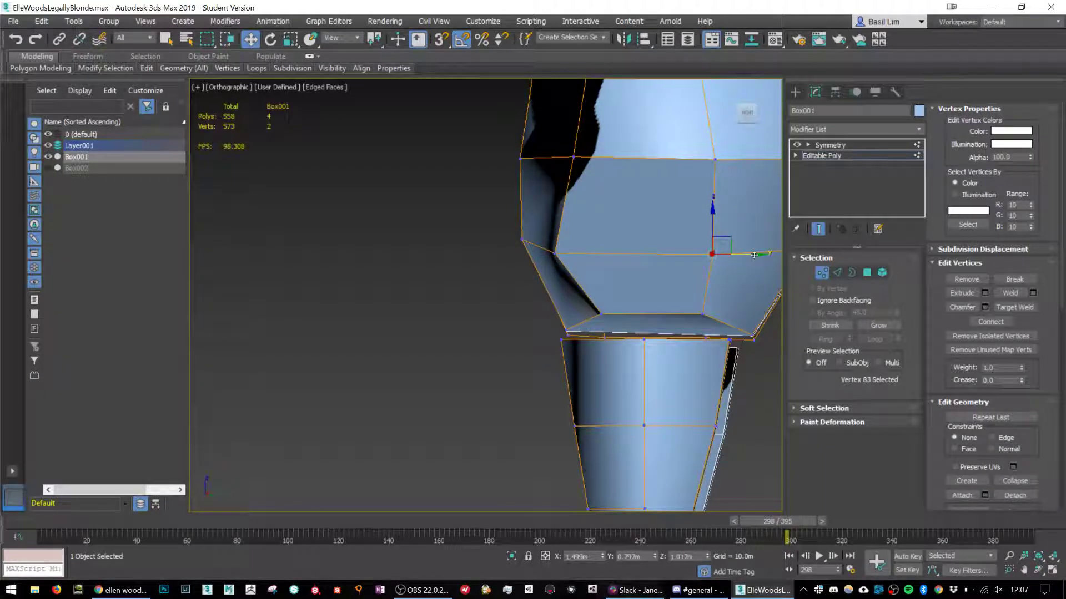
left_click_drag(754, 255, 795, 254)
Move the outermost side vertices of the hips' bottom row further inward.
middle_click_drag(651, 285, 580, 322, "alt")
left_click_drag(631, 351, 631, 351)
middle_click_drag(631, 350, 537, 316, "alt")
left_click_drag(610, 312, 620, 351)
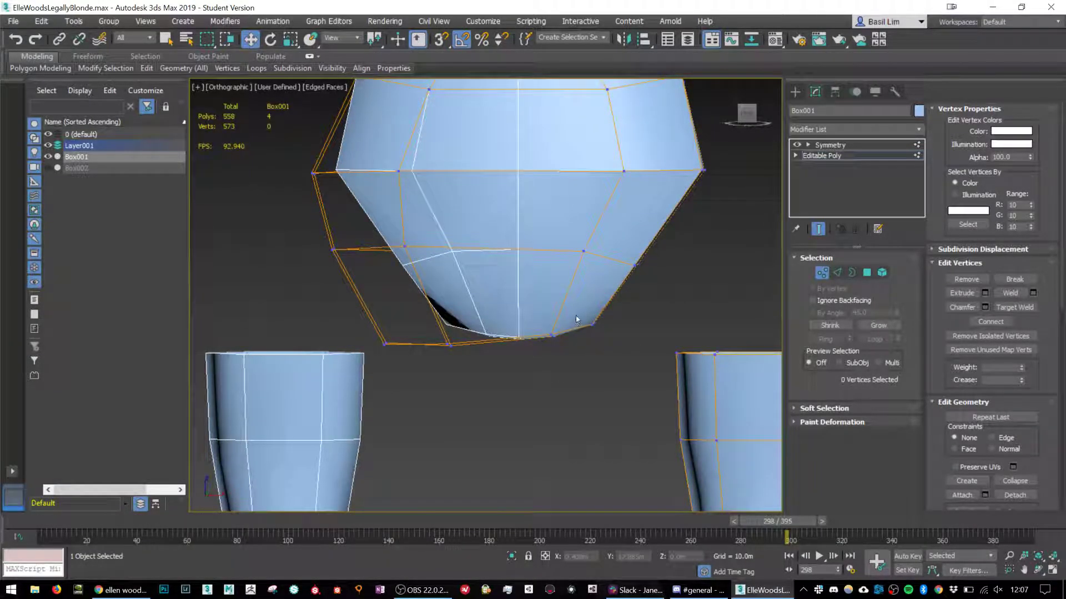
left_click_drag(576, 319, 641, 357)
Lower the outer side vertices of the hips' widest row and of the row below it, and save the scene.
left_click_drag(610, 312, 655, 264)
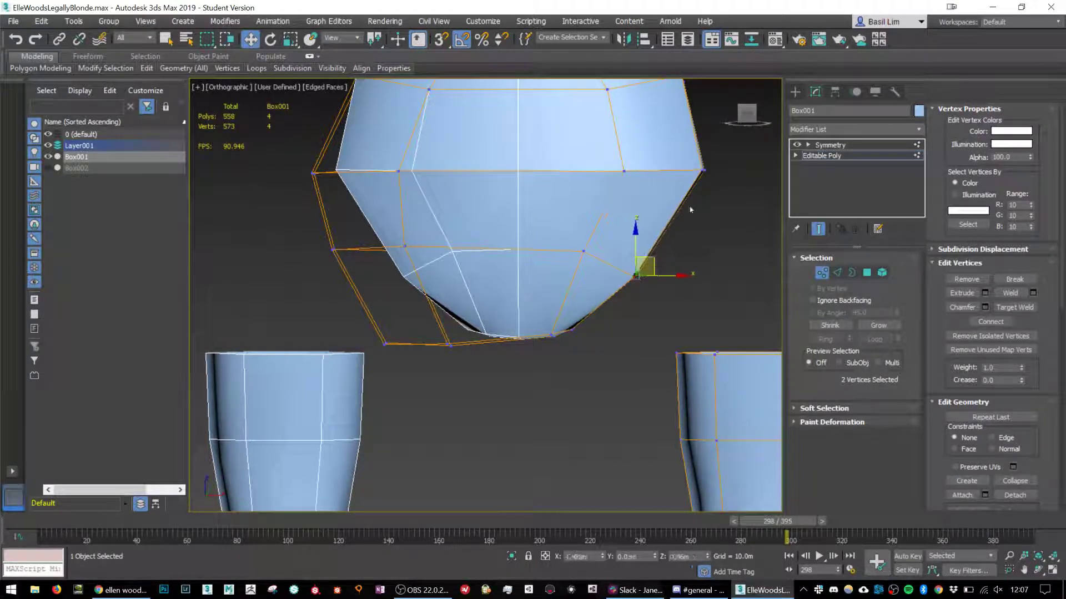
left_click_drag(670, 156, 731, 198)
left_click_drag(716, 153, 719, 179)
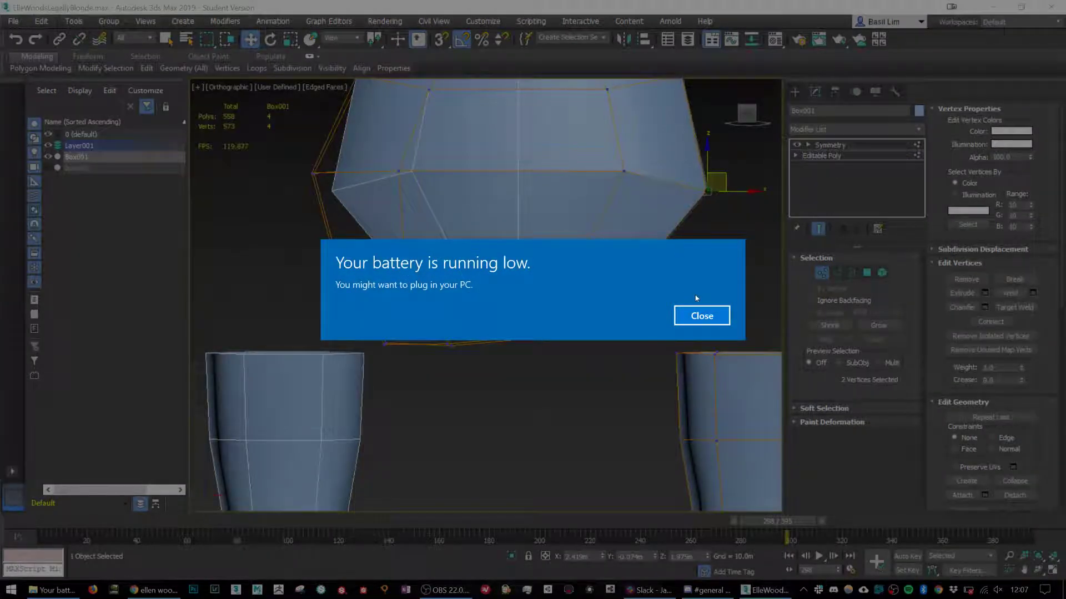
left_click(713, 315)
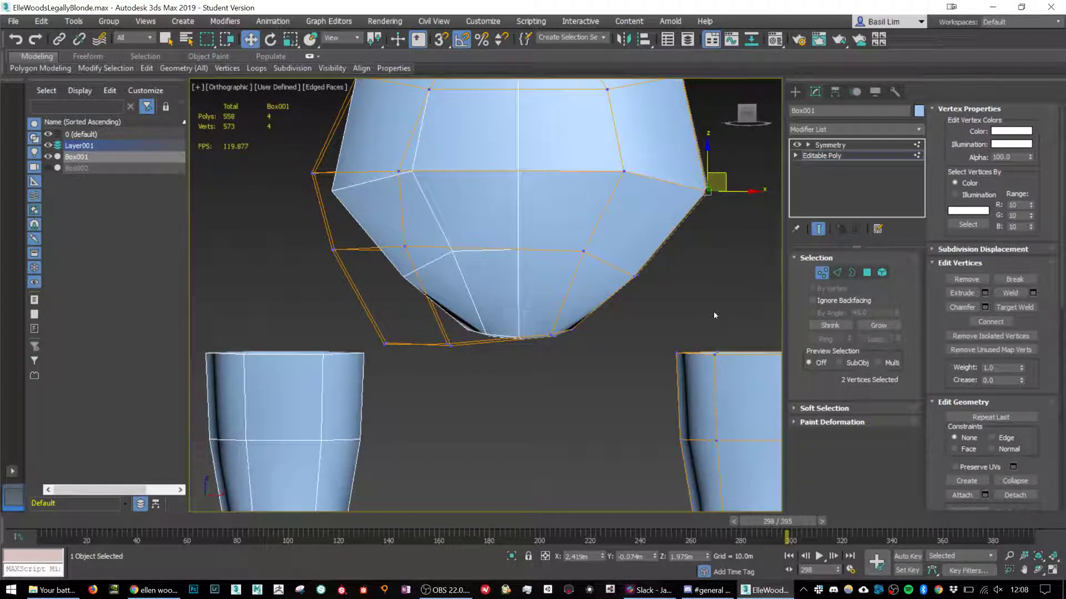
key("ctrl+s")
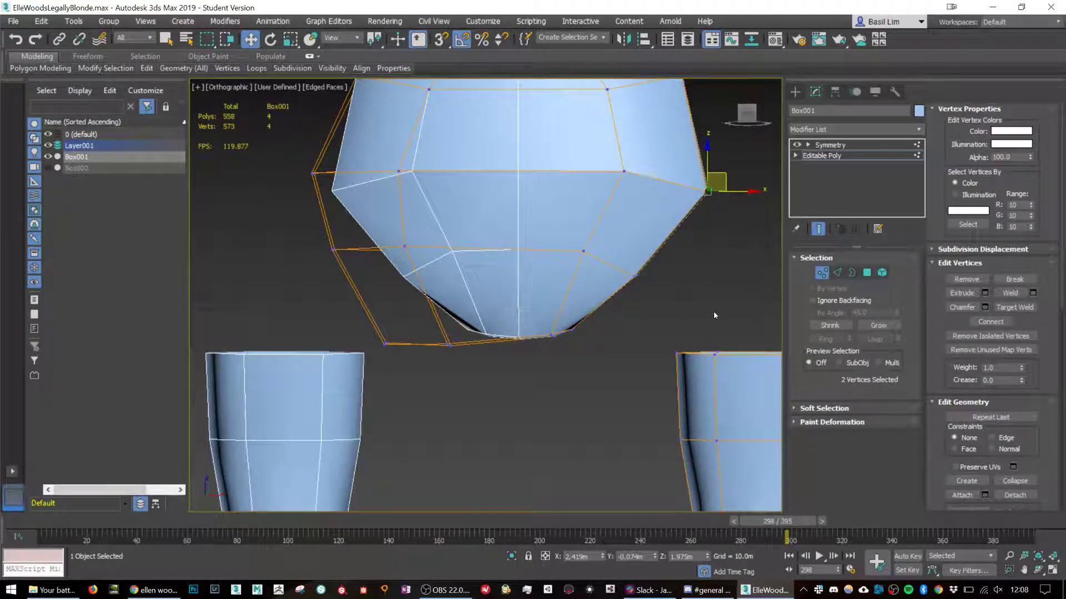
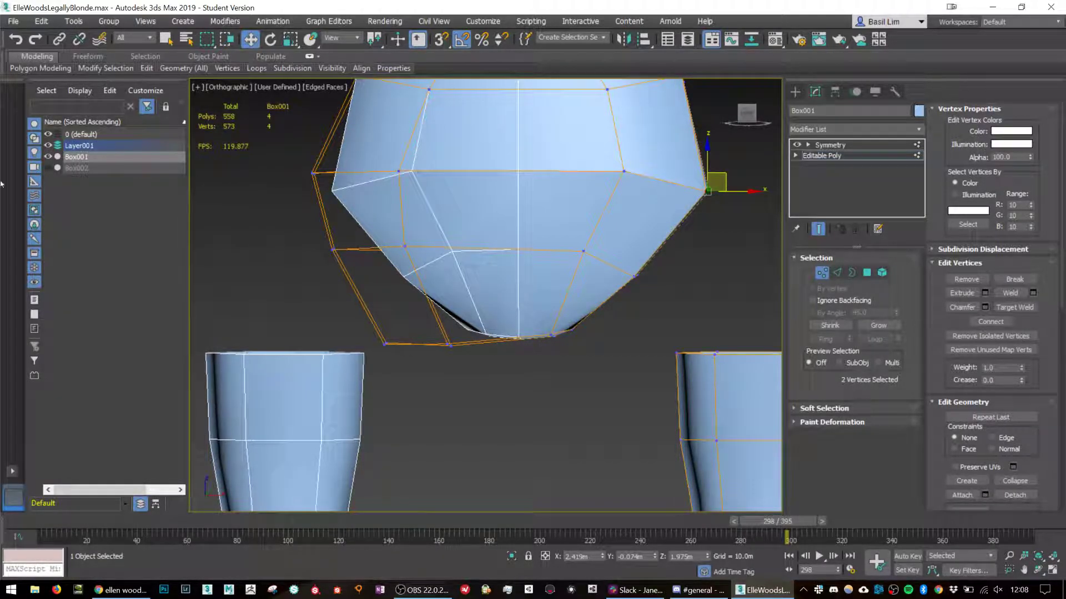
Select the leg element and move it inward and up under the hips, tilting it so its lower end leans inward.
left_click(714, 358)
scroll(672, 319, "down", 5)
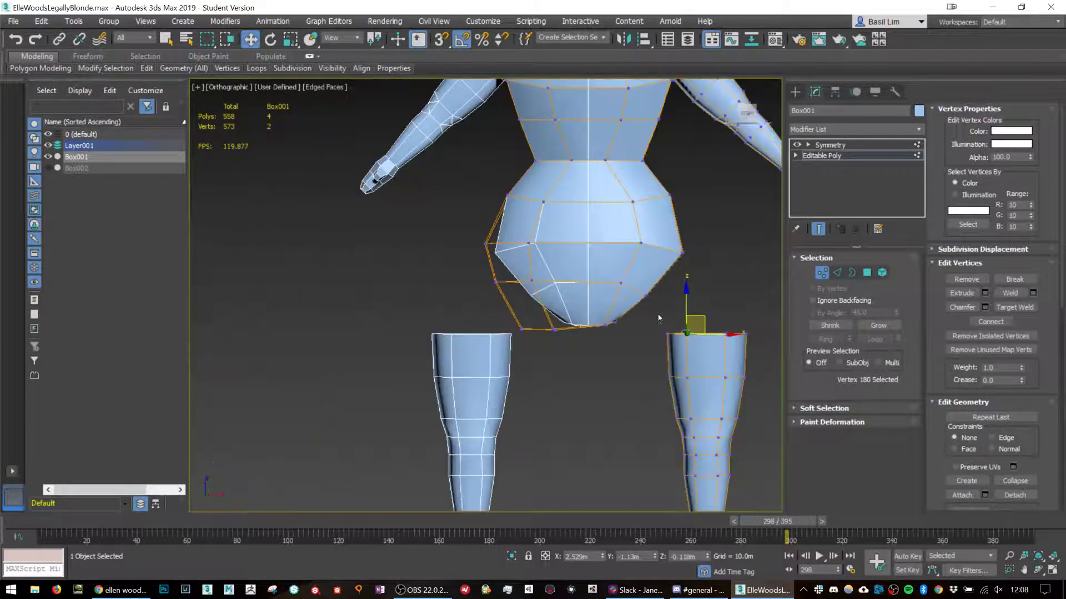
key("5")
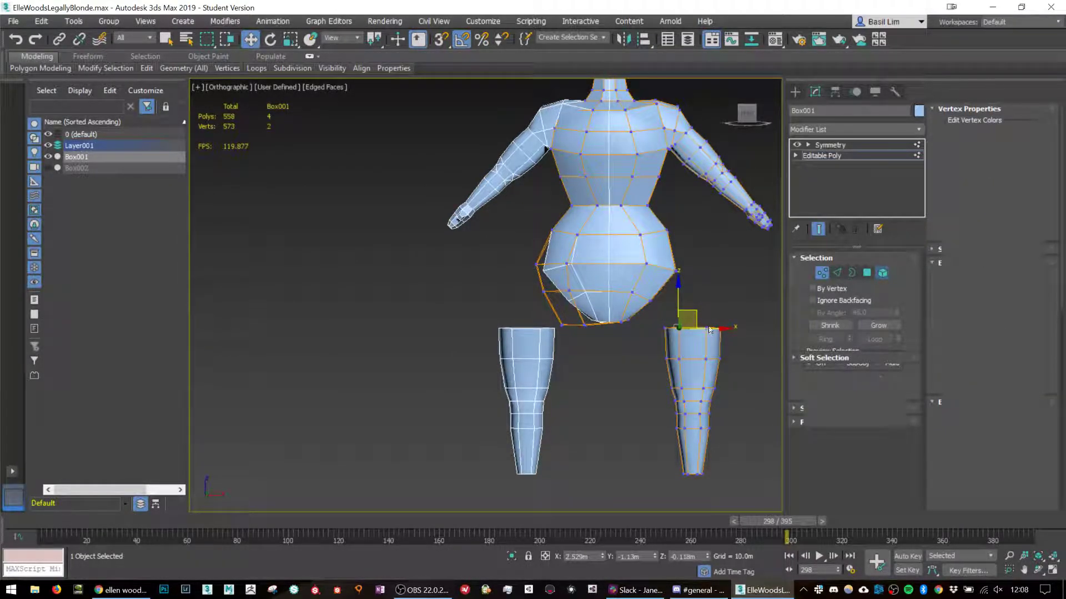
left_click(706, 348)
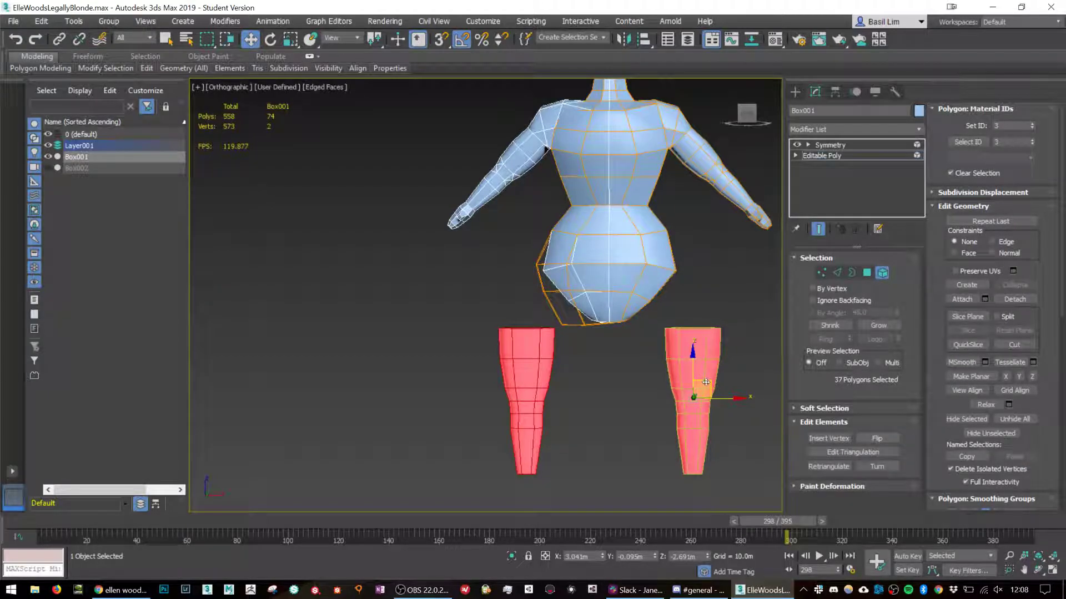
left_click_drag(706, 382, 665, 352)
key("e")
key("w")
key("e")
key("w")
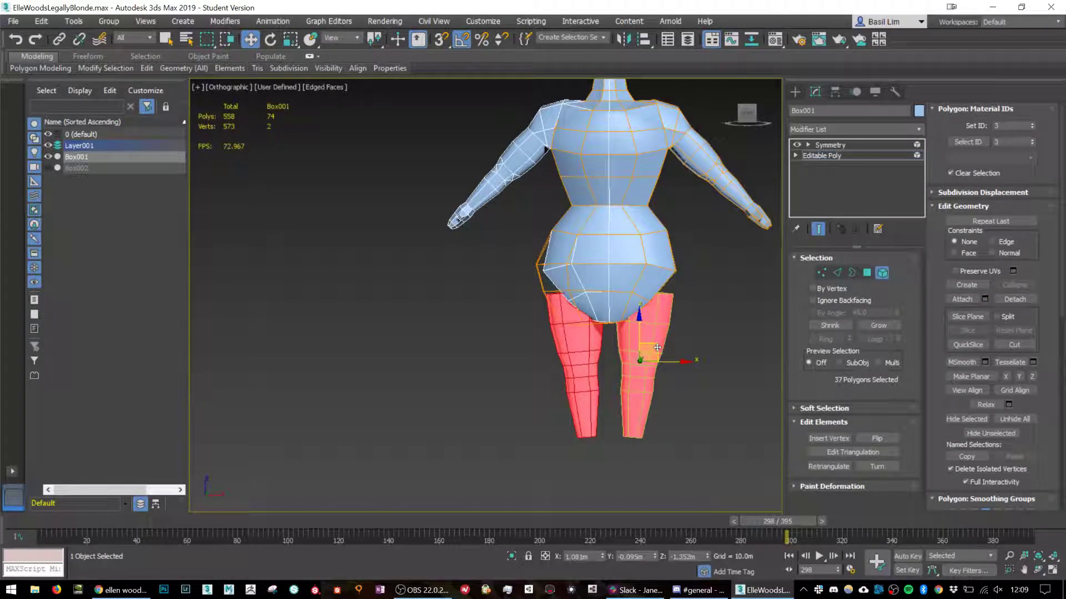
Detach the selected leg element from the body as the separate object Object001.
left_click(1014, 299)
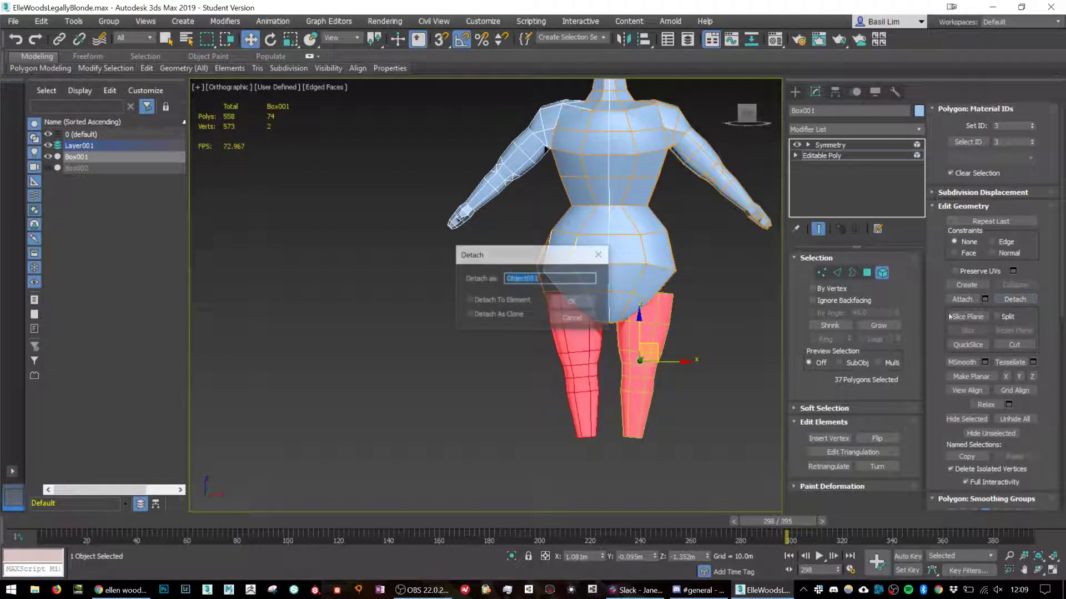
left_click(564, 304)
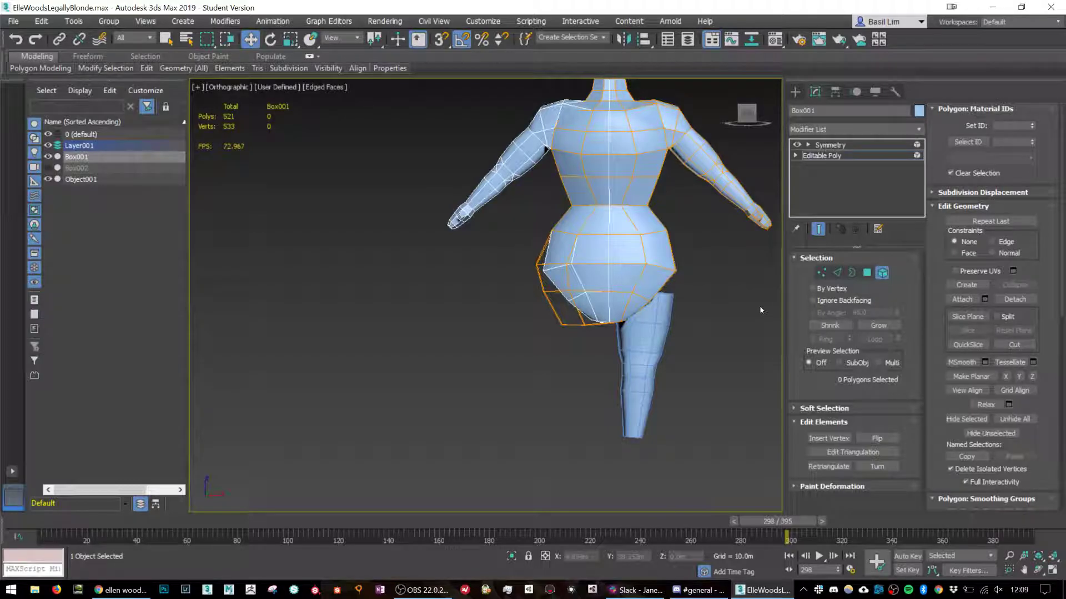
scroll(682, 279, "up", 2)
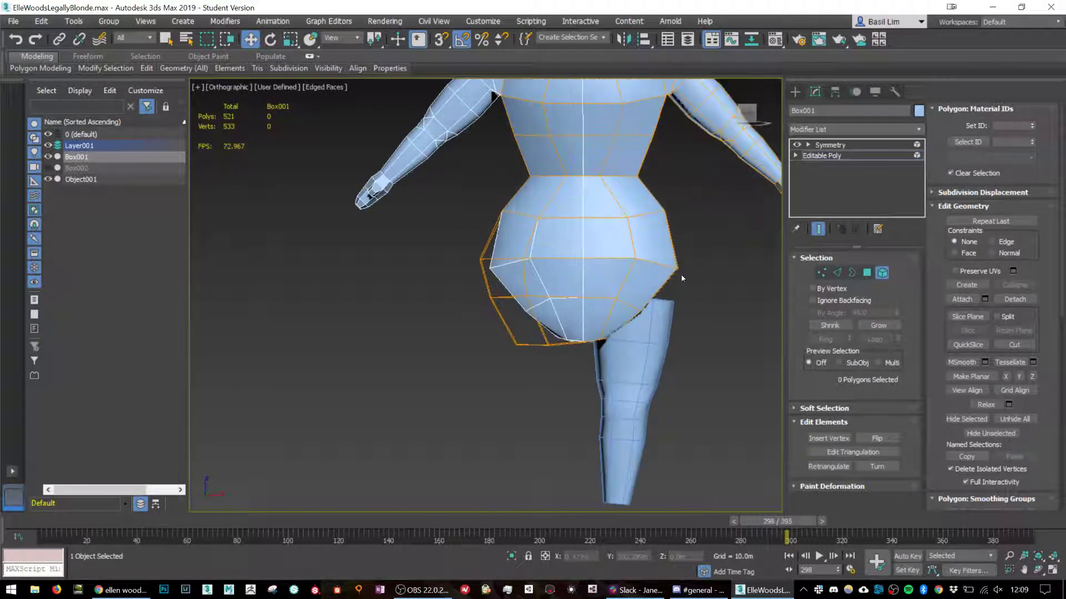
Lower the inner vertices of the hips' widest row and delete the bottom band of polygons on the mirrored source half.
left_click(821, 273)
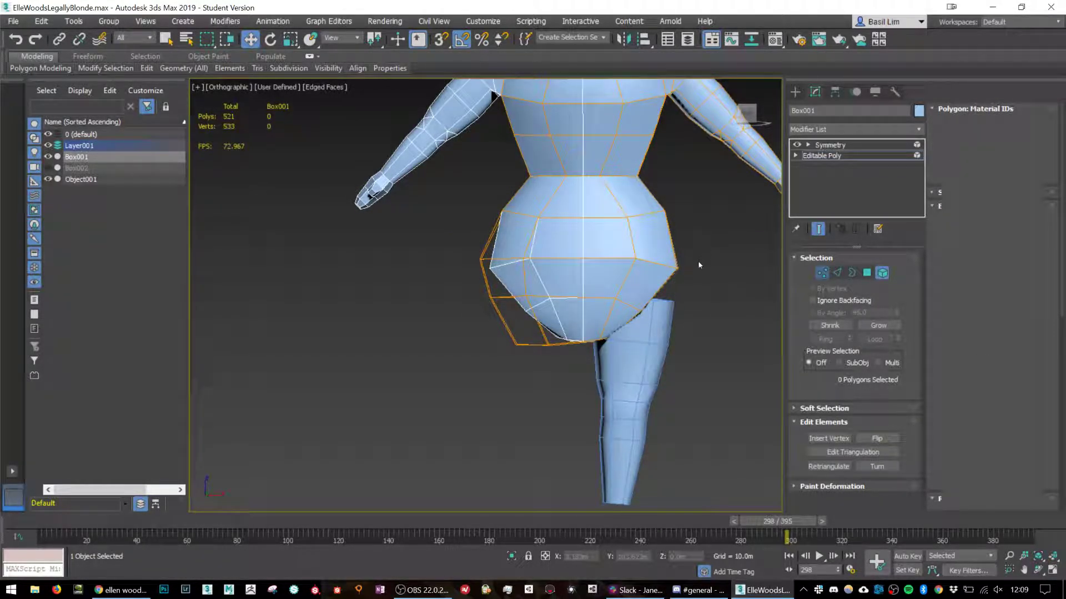
left_click_drag(614, 242, 691, 255)
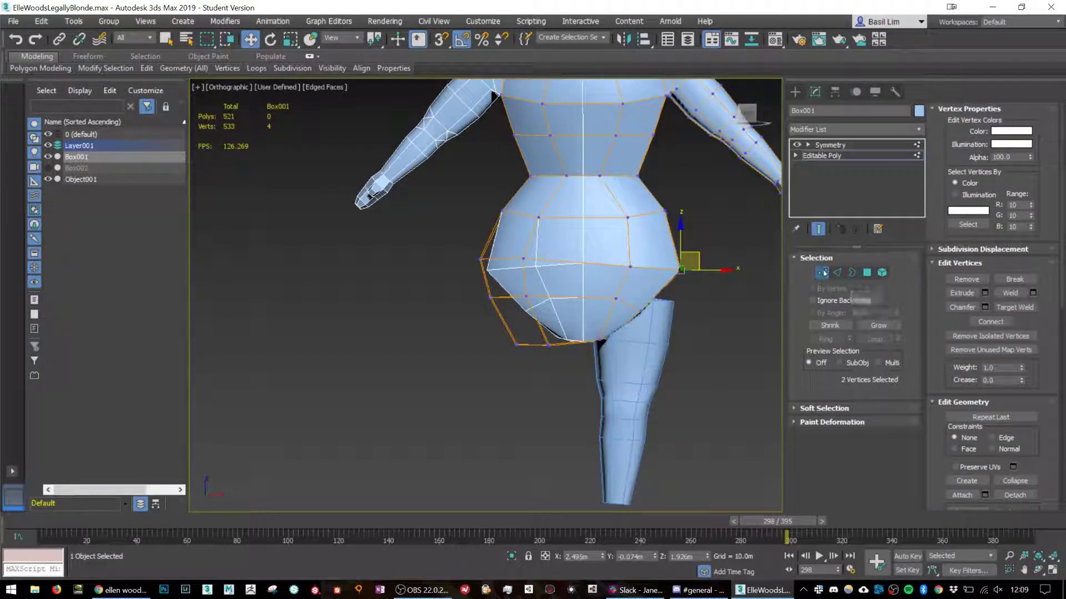
left_click(866, 272)
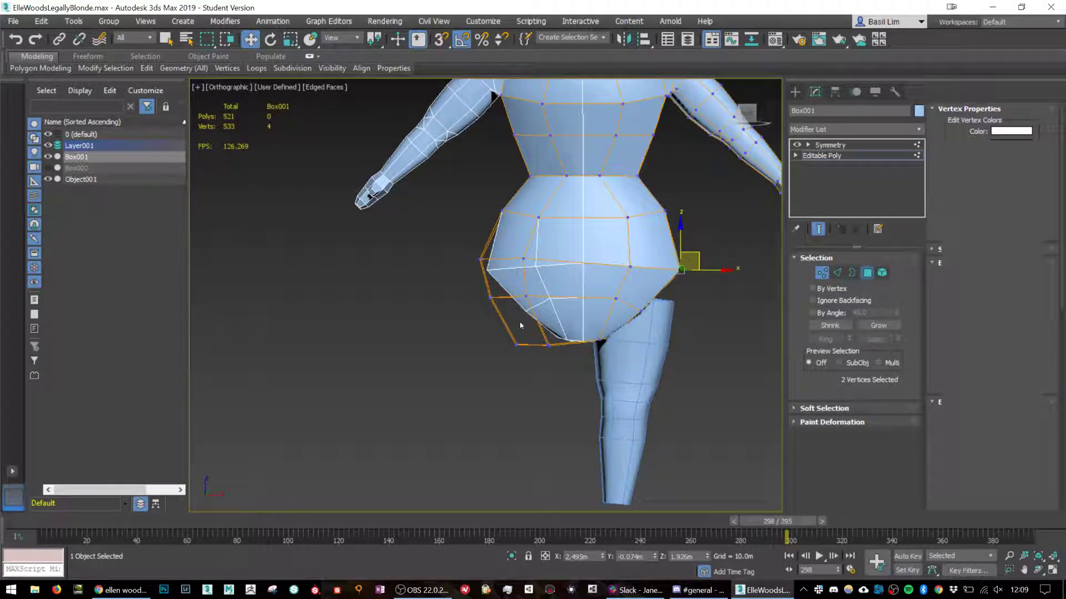
left_click_drag(611, 352, 553, 333)
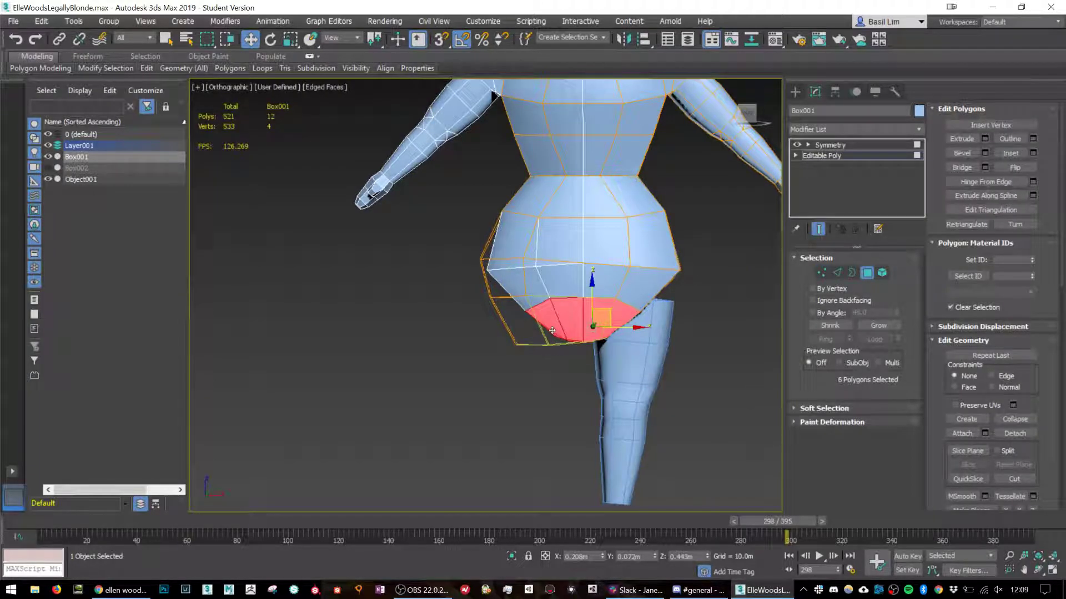
key("Delete")
scroll(684, 314, "up", 3)
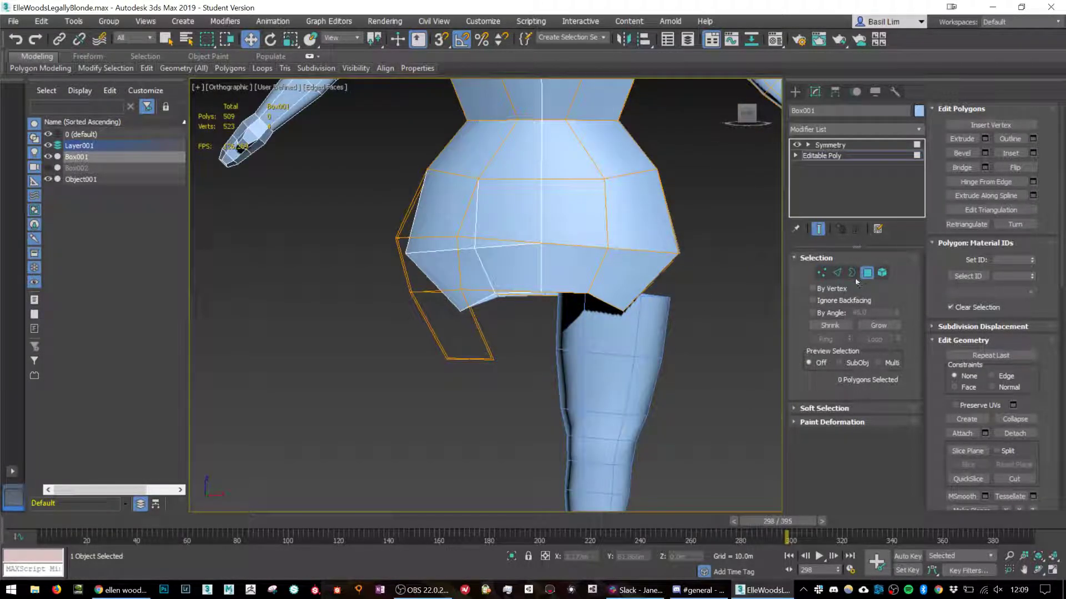
Move the vertices of the hips' new bottom edge outward and level them over the top of the leg.
left_click(822, 272)
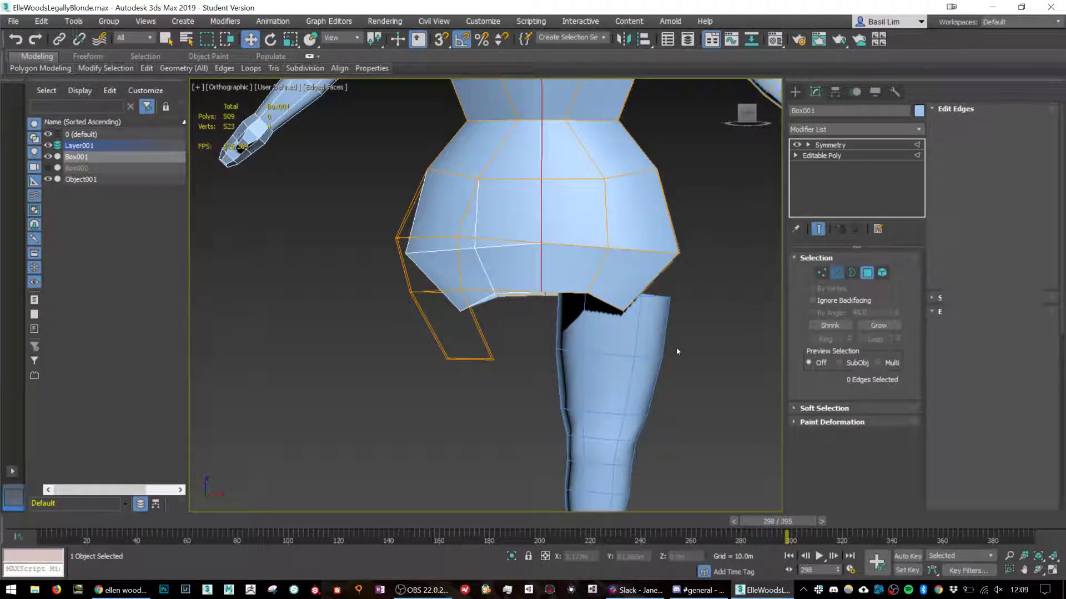
key("1")
left_click_drag(676, 351, 689, 278)
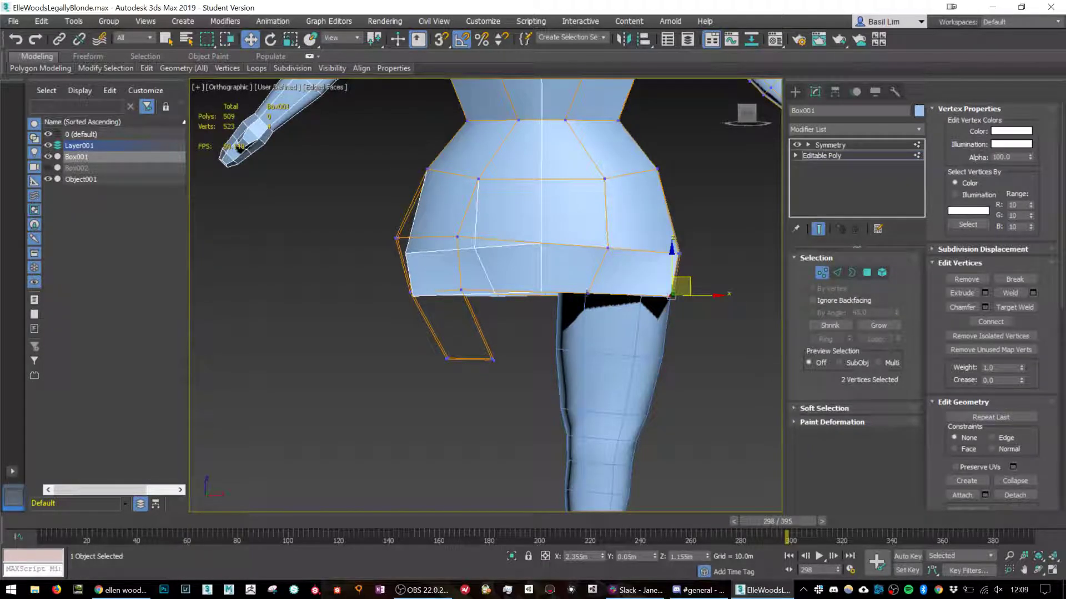
left_click_drag(573, 282, 656, 286)
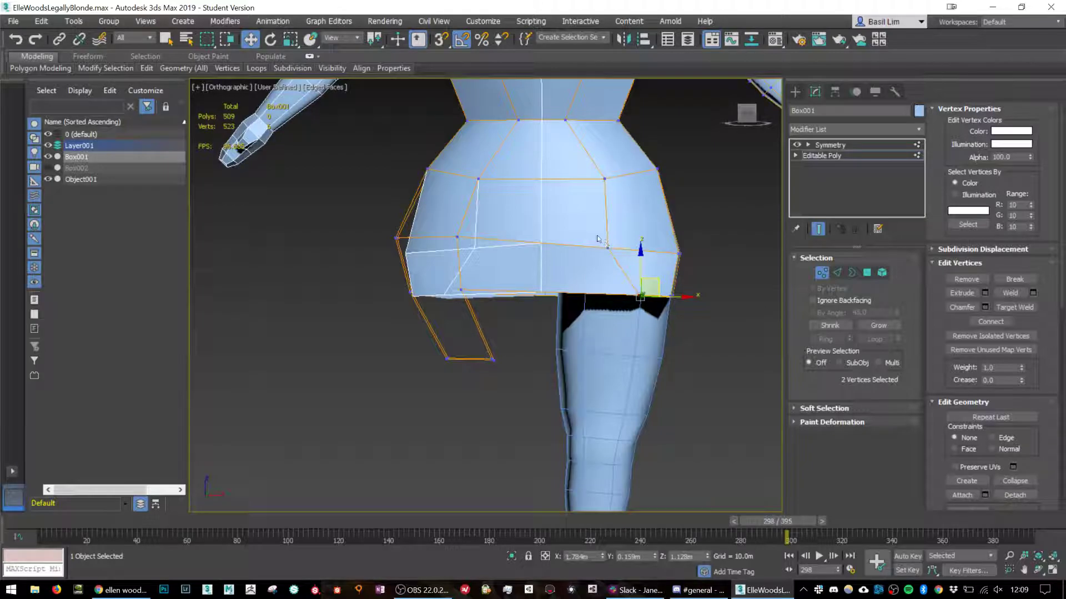
Move the inner vertices of the hips' widest row and the row above it outward, following the new bottom edge.
left_click(607, 247)
left_click_drag(629, 231, 659, 229)
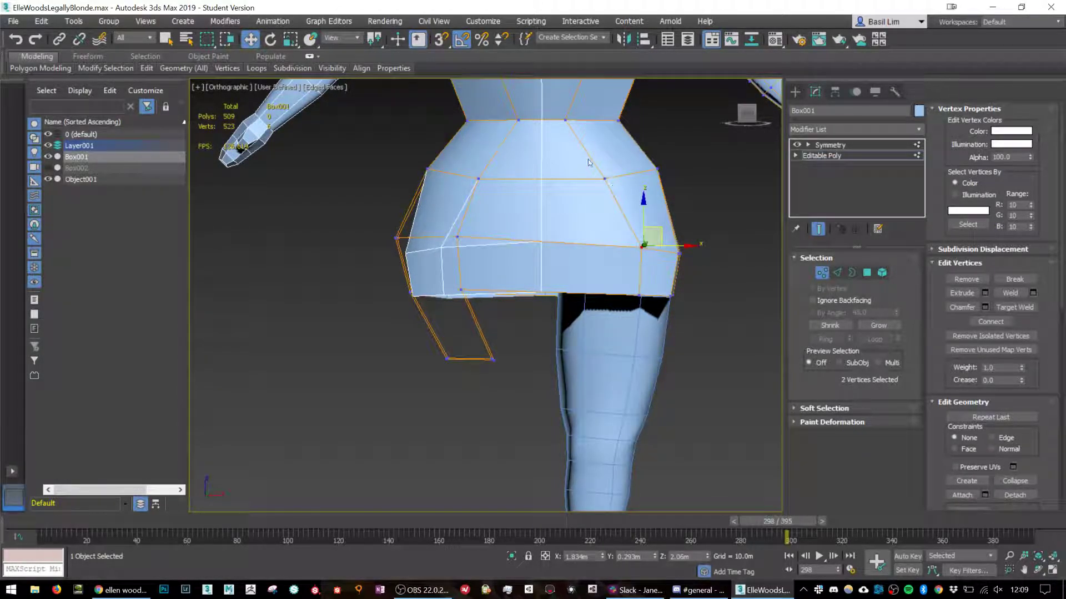
left_click_drag(588, 159, 639, 167)
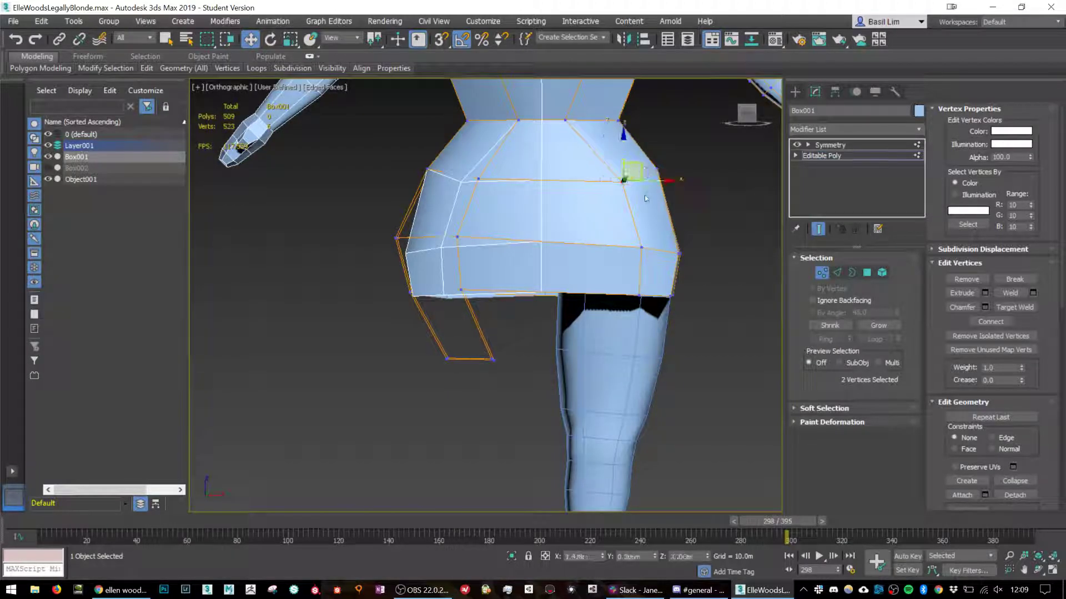
Move the front and rear side vertices of the hips' bottom edge inward over the leg, and shift the rear side vertex above slightly forward.
middle_click_drag(644, 195, 548, 268, "alt")
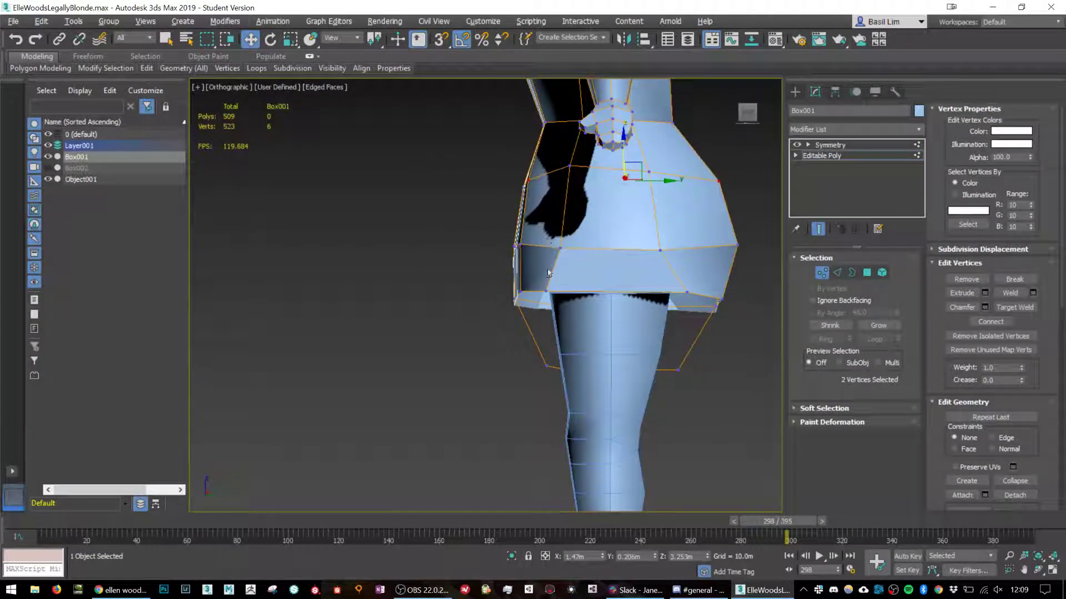
left_click(552, 293)
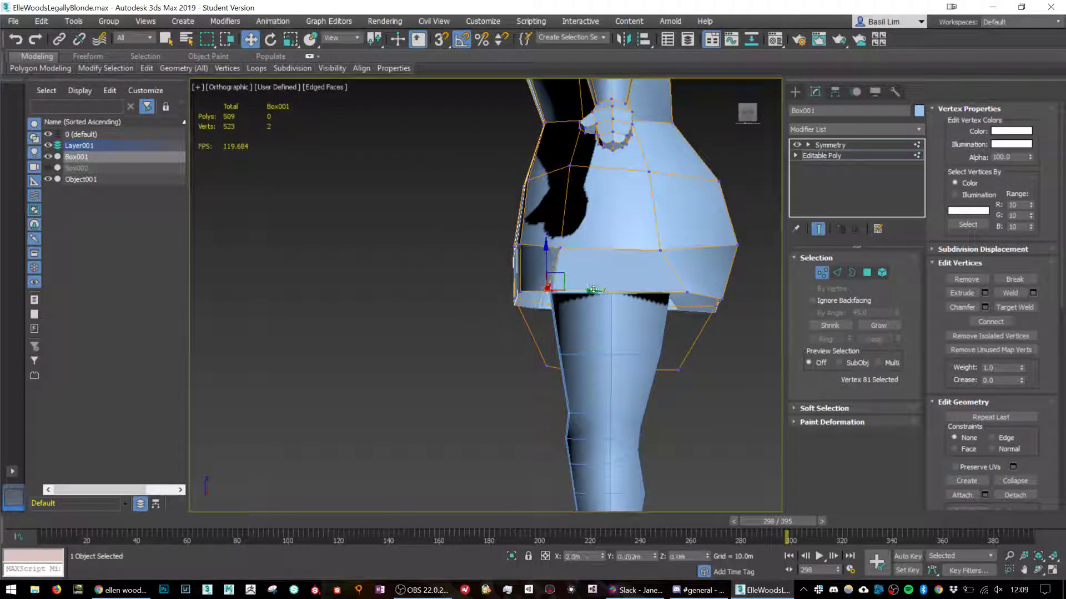
left_click(687, 292)
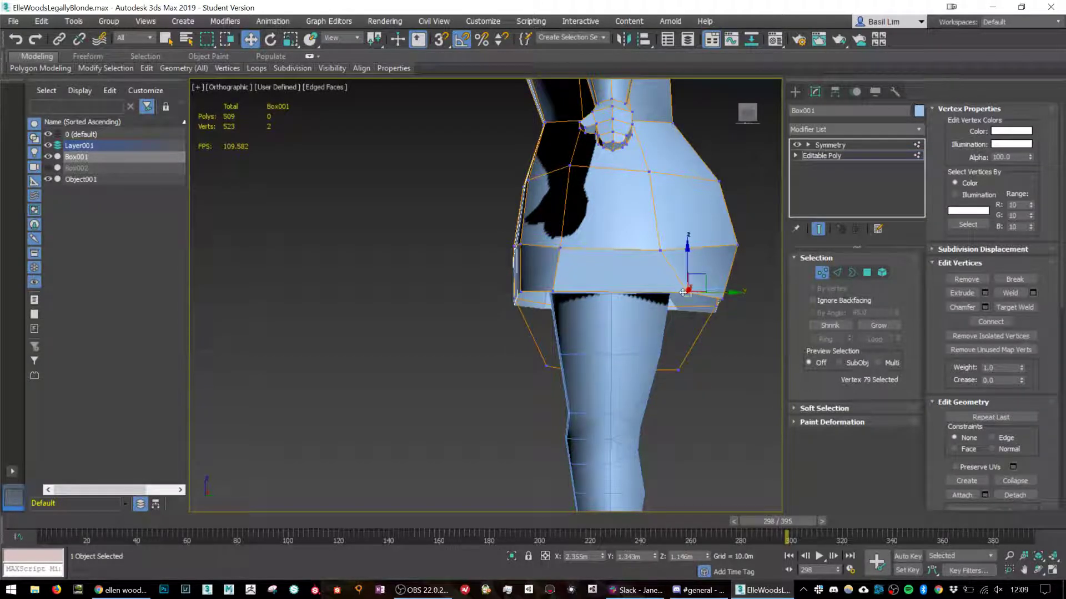
left_click_drag(714, 290, 676, 290)
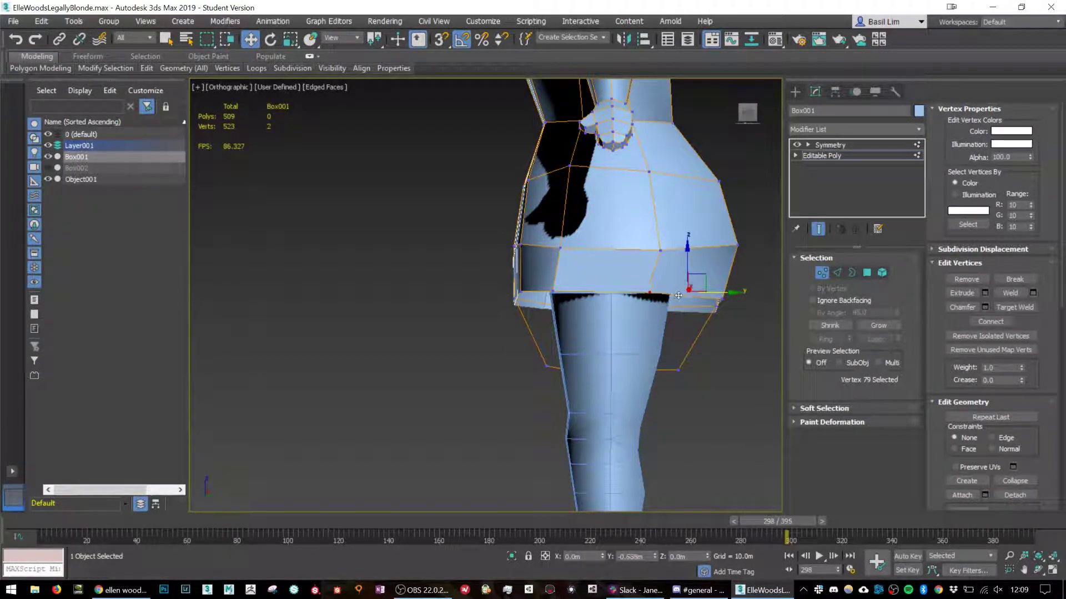
left_click(654, 250)
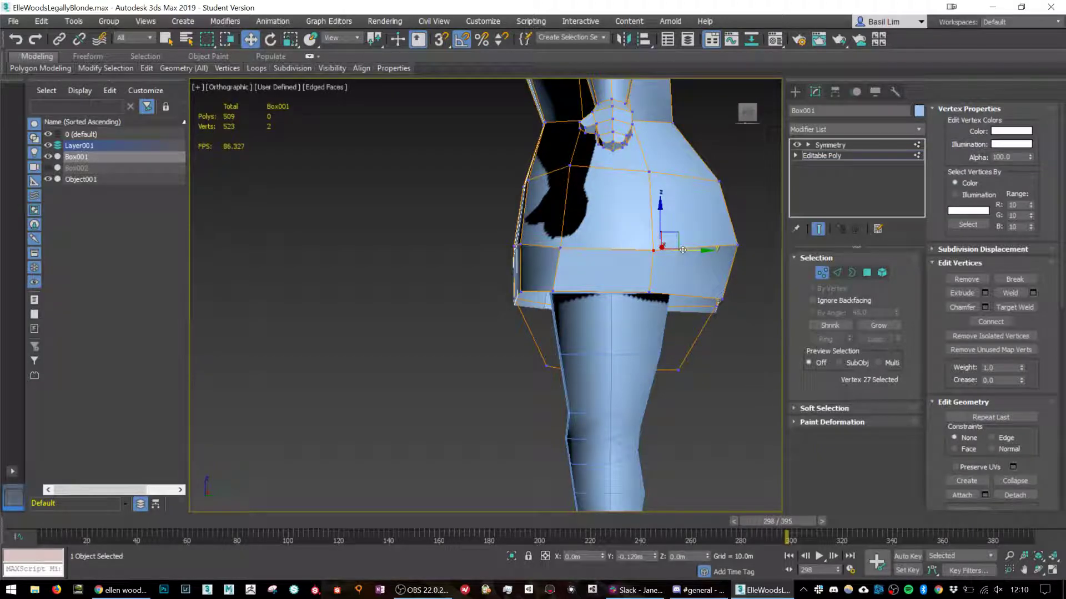
Move the rear vertices of the hips' widest row forward, along with the rear and rear side vertices of the row above.
middle_click_drag(685, 203, 637, 234)
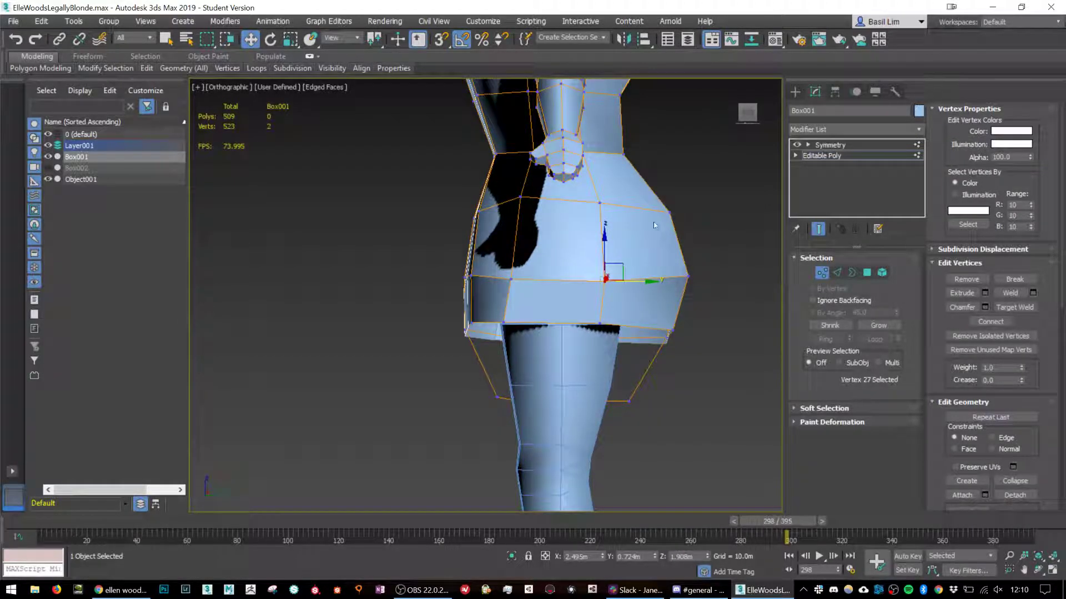
left_click_drag(640, 178, 718, 257)
left_click_drag(697, 218, 667, 219)
left_click_drag(559, 199, 621, 208)
left_click_drag(646, 244, 695, 281)
key("ctrl+z")
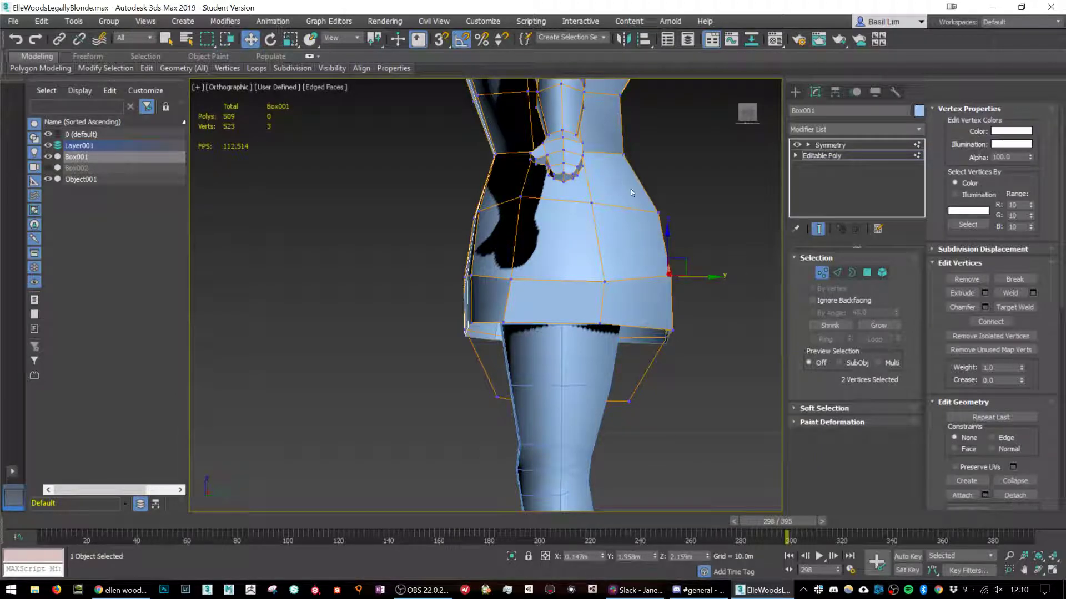
Move the rear vertices above the hips' widest row back outward and pull the bottom edge's rear vertices forward toward the leg.
left_click(657, 213)
left_click_drag(688, 220, 700, 219)
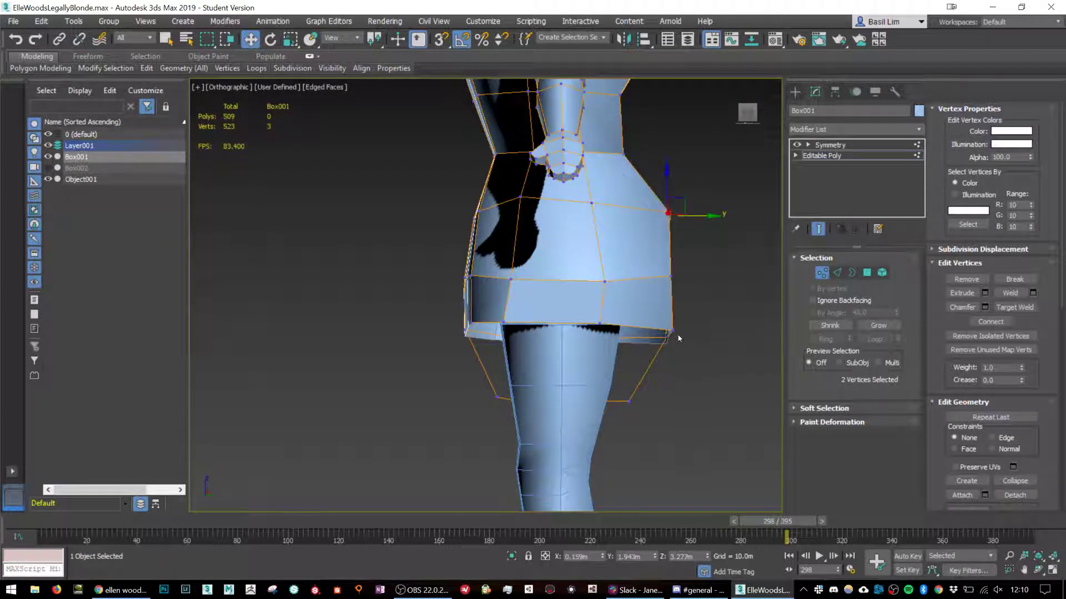
left_click(671, 333)
left_click_drag(706, 336, 674, 335)
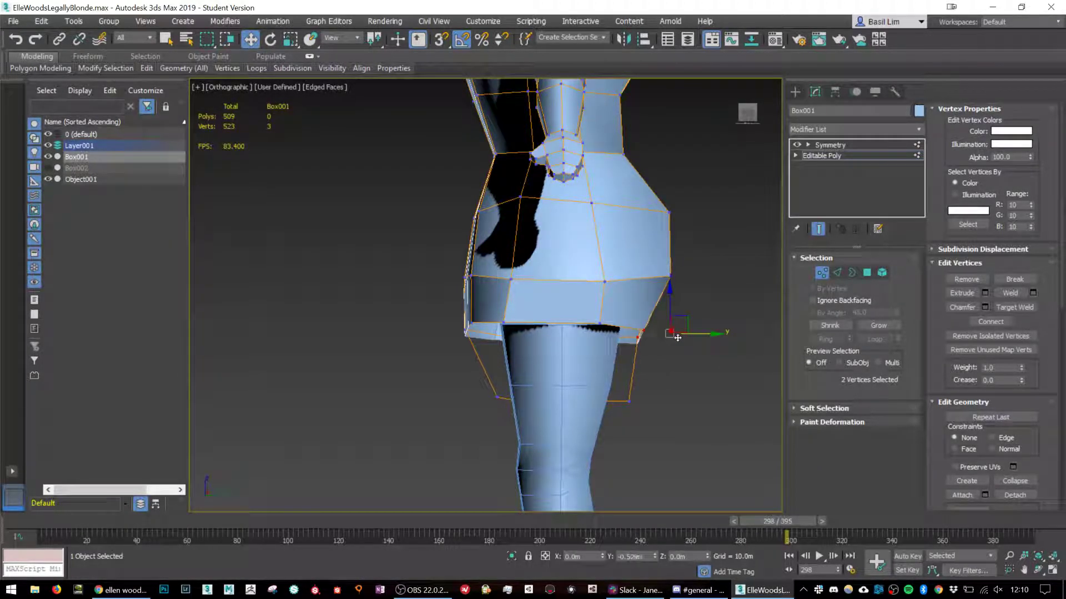
left_click_drag(702, 198, 658, 290)
Examine how the hips' bottom edge meets the top of the detached leg from the front, below and the side.
scroll(654, 303, "down", 3)
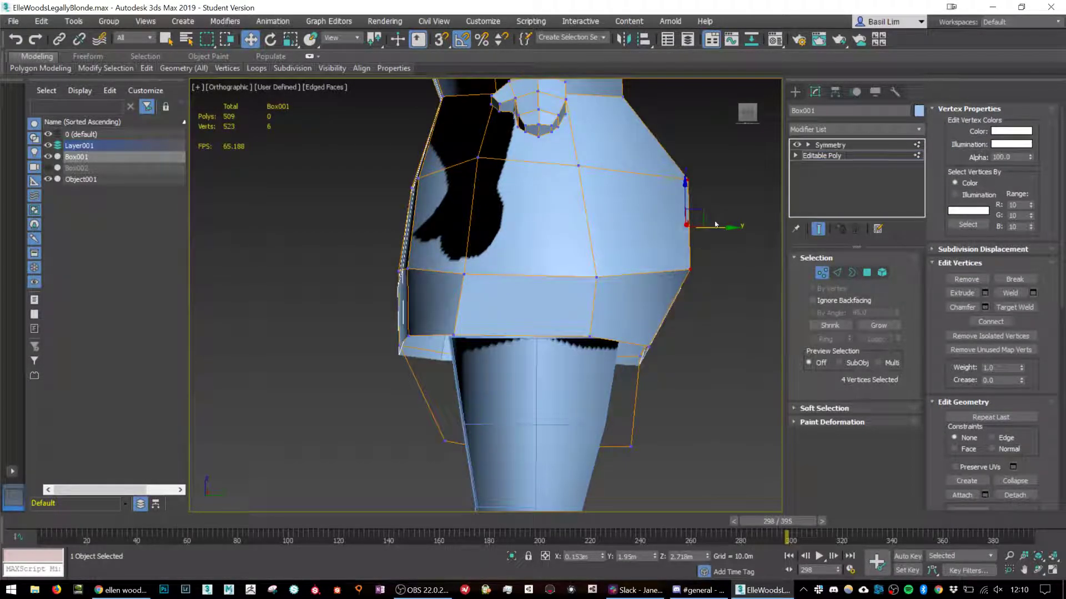
middle_click_drag(647, 328, 459, 316, "alt")
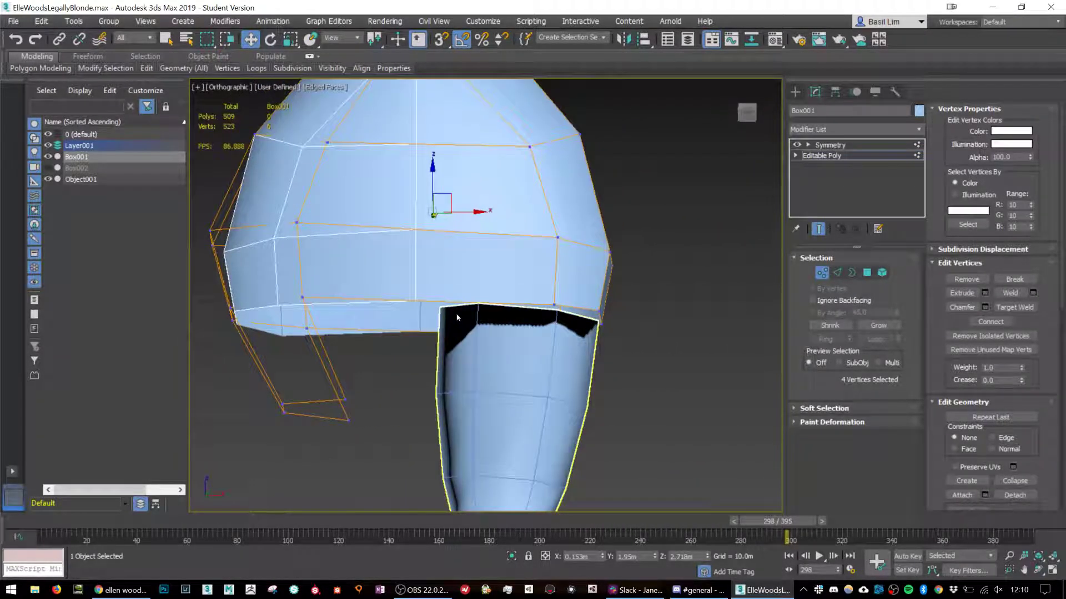
scroll(491, 308, "up", 2)
scroll(492, 308, "down", 4)
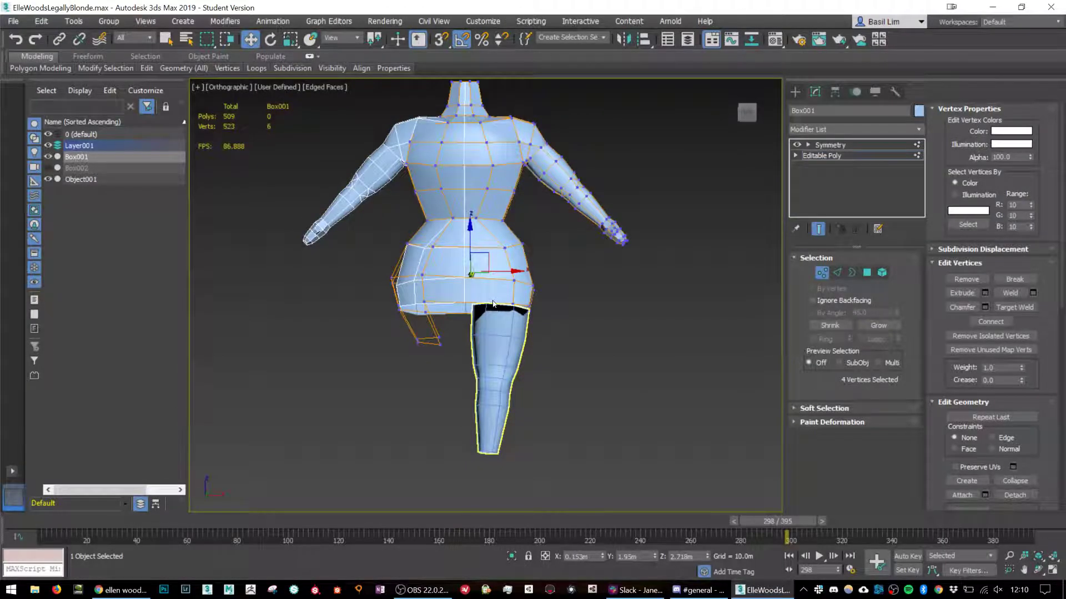
scroll(508, 304, "up", 3)
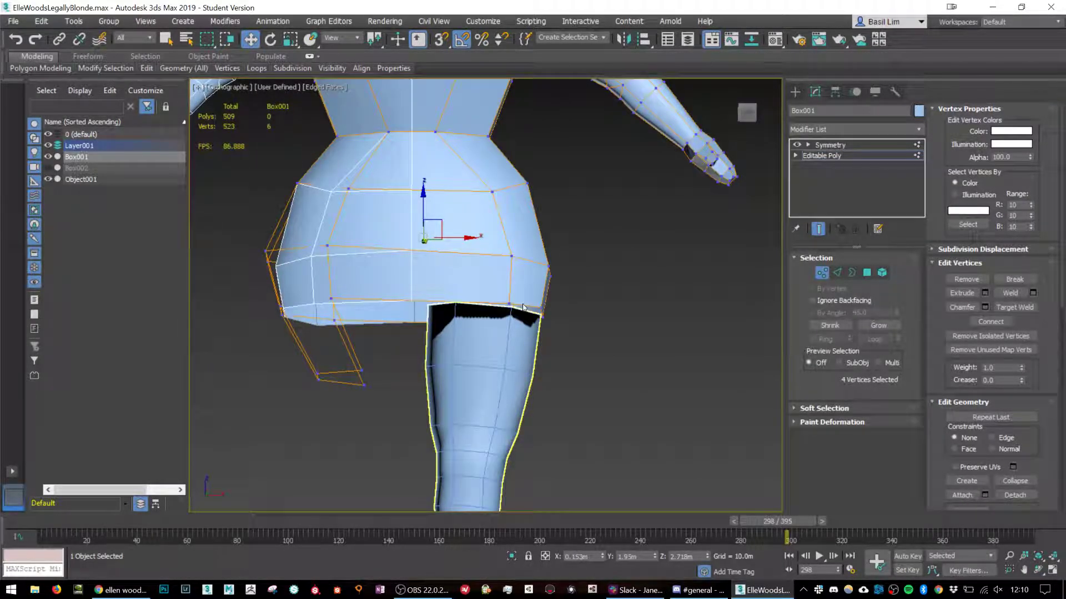
middle_click_drag(545, 314, 493, 294, "alt")
scroll(432, 265, "up", 3)
middle_click_drag(432, 265, 445, 245, "alt")
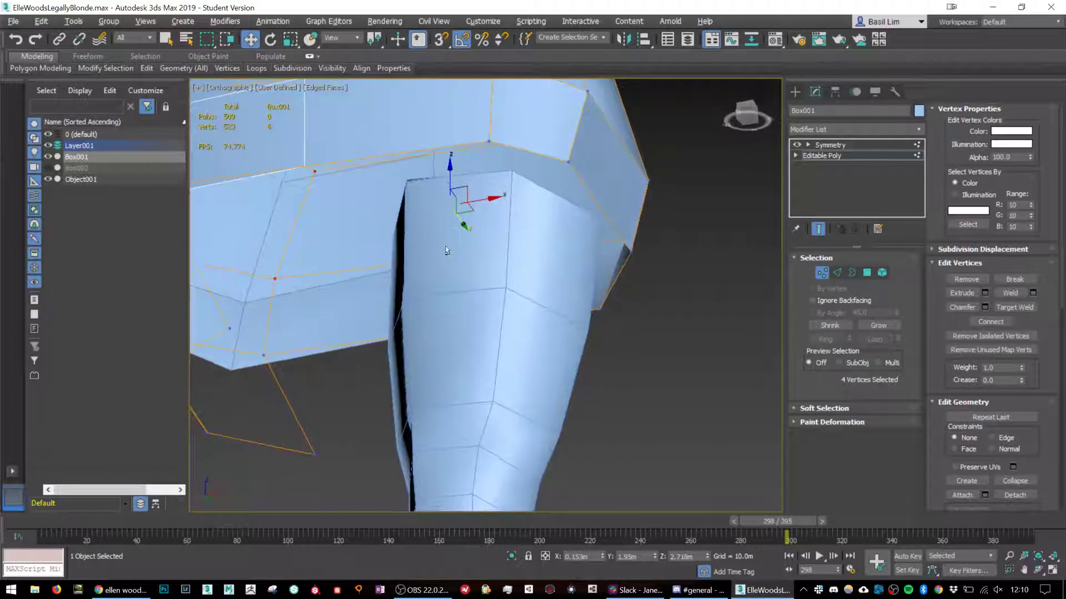
scroll(471, 217, "down", 3)
middle_click_drag(552, 243, 520, 283, "alt")
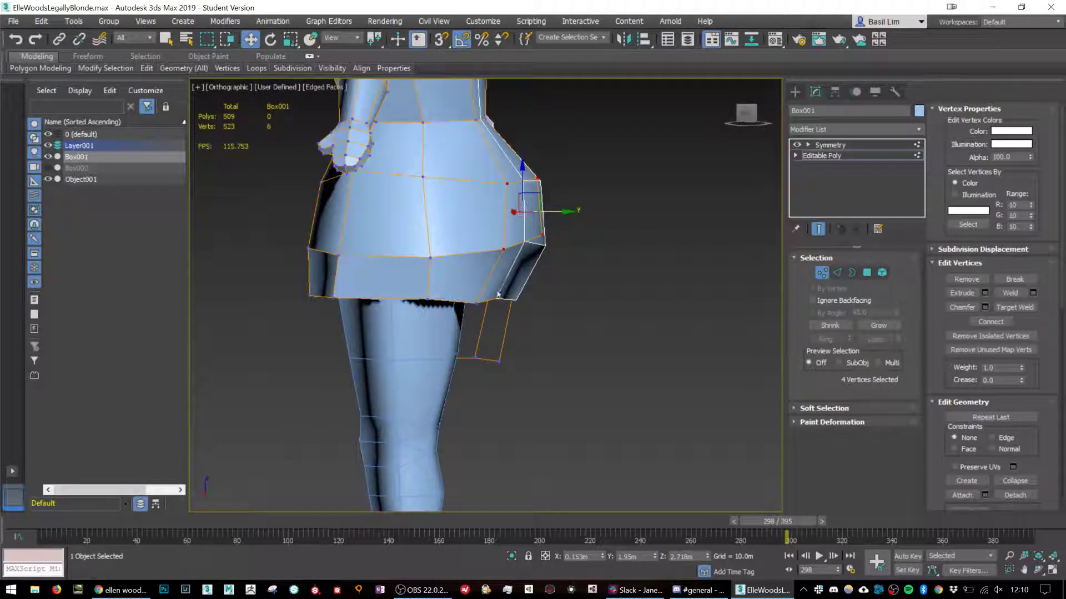
Move the rear side vertex of the hips' bottom edge slightly forward over the top of the leg.
scroll(469, 285, "up", 2)
left_click(420, 301)
middle_click_drag(420, 302, 444, 303, "alt")
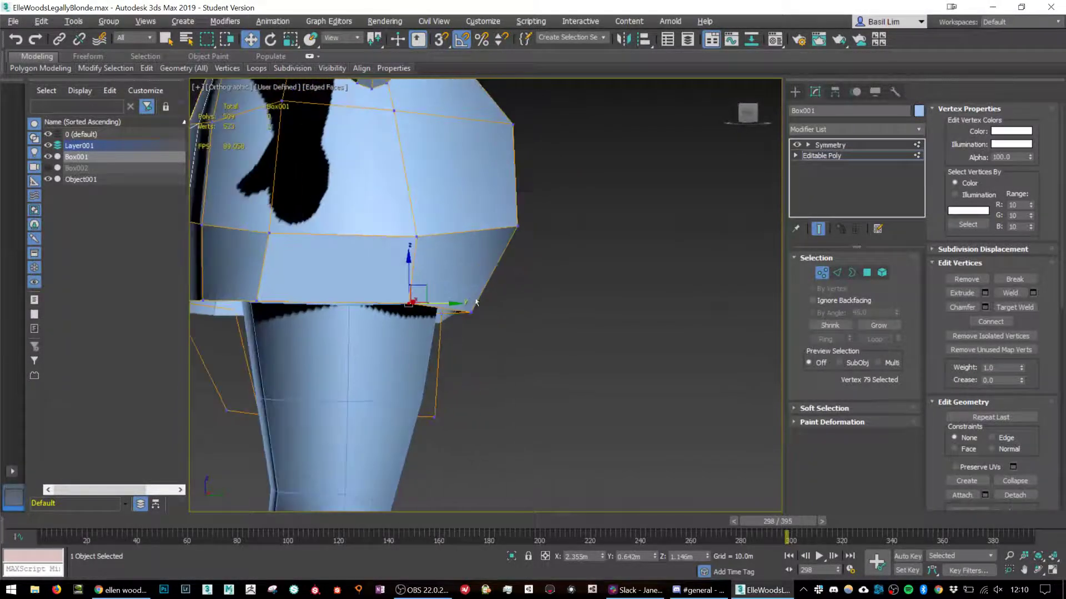
left_click_drag(445, 303, 435, 304)
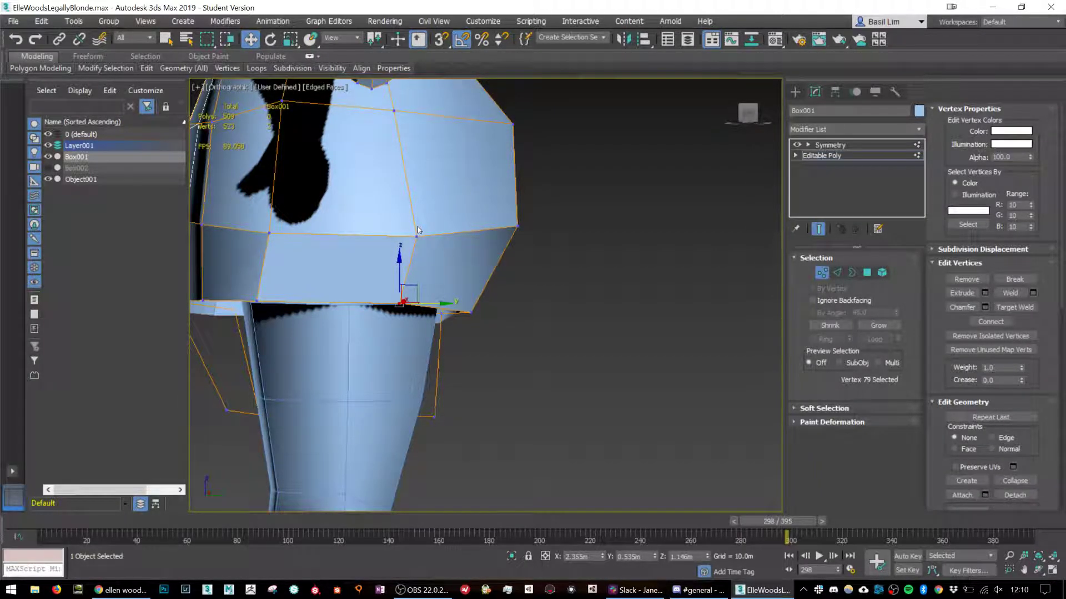
Inspect the hips' underside and the gap around the top of the leg, checking the rear vertex of the bottom edge.
middle_click_drag(560, 229, 512, 272, "alt")
left_click(490, 313)
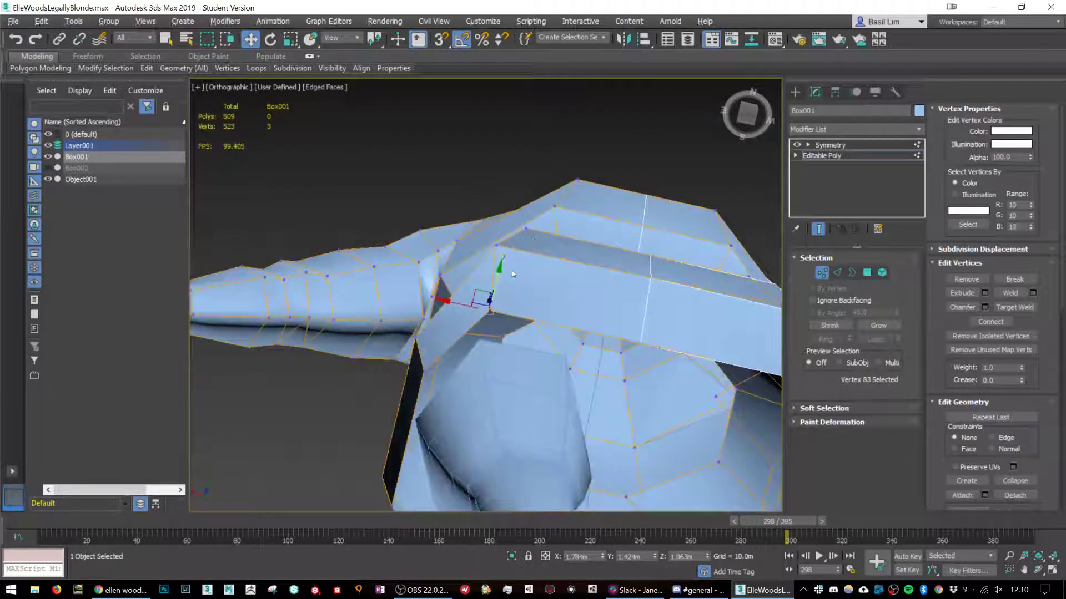
middle_click_drag(469, 309, 567, 387, "alt")
middle_click_drag(432, 352, 547, 347, "alt")
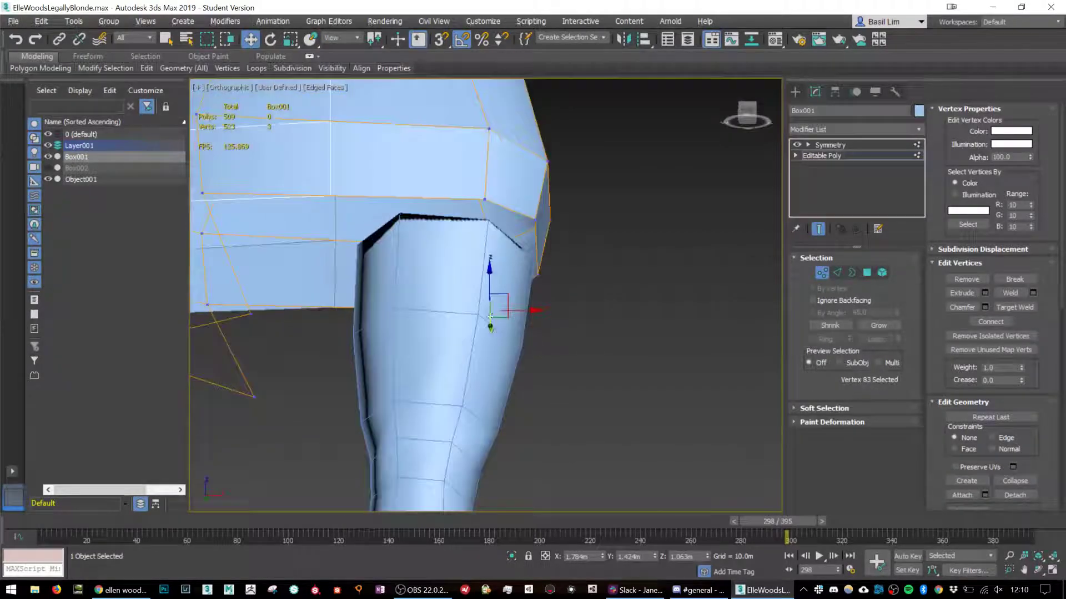
middle_click_drag(485, 281, 521, 367)
scroll(517, 375, "down", 5)
scroll(493, 351, "up", 5)
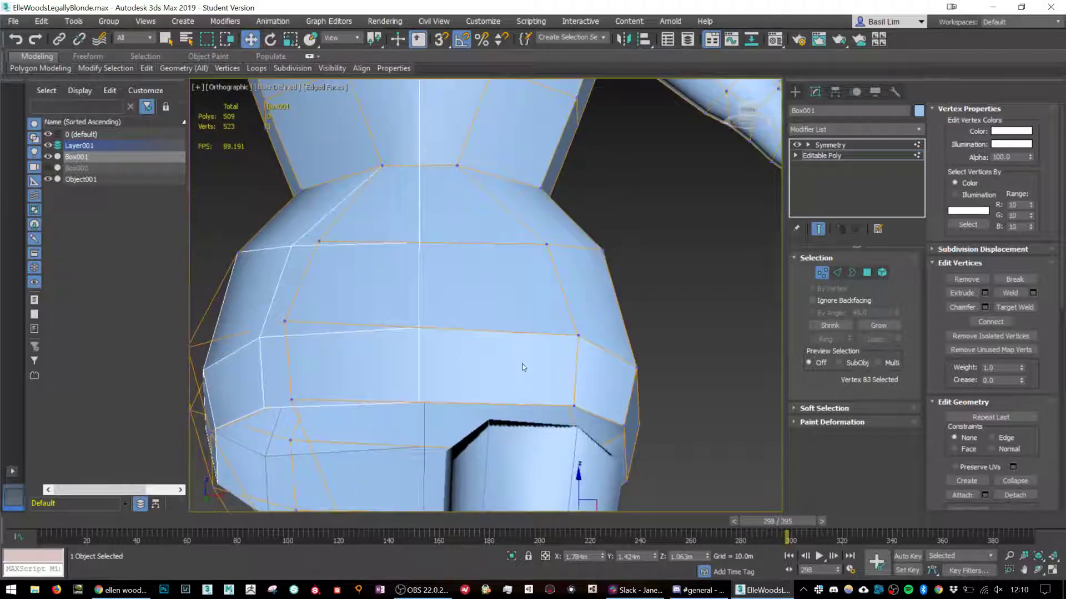
Delete the Symmetry modifier from Box001.
left_click(839, 272)
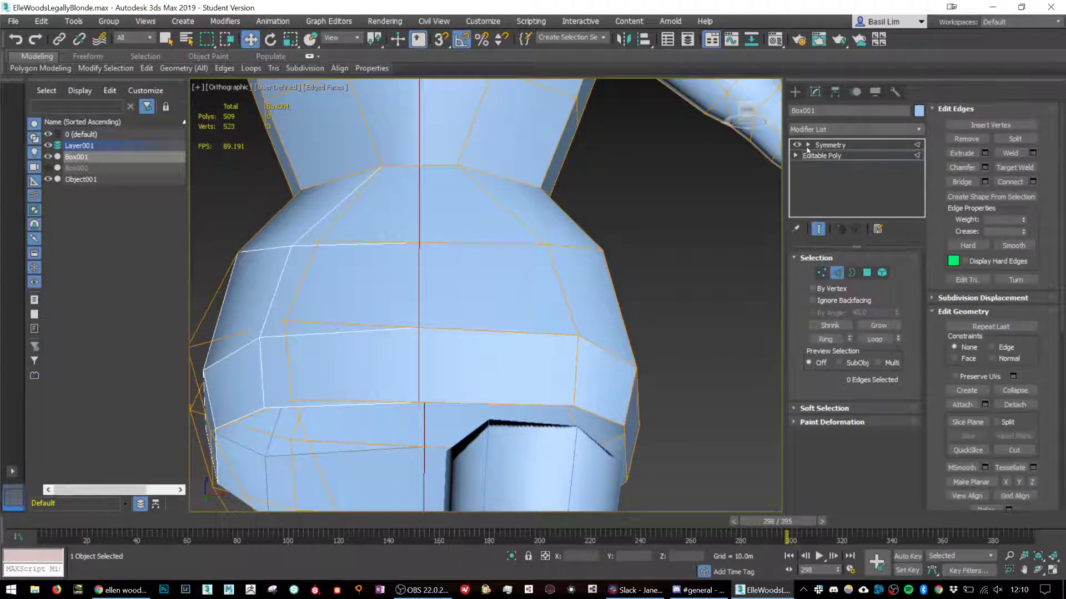
left_click(841, 145)
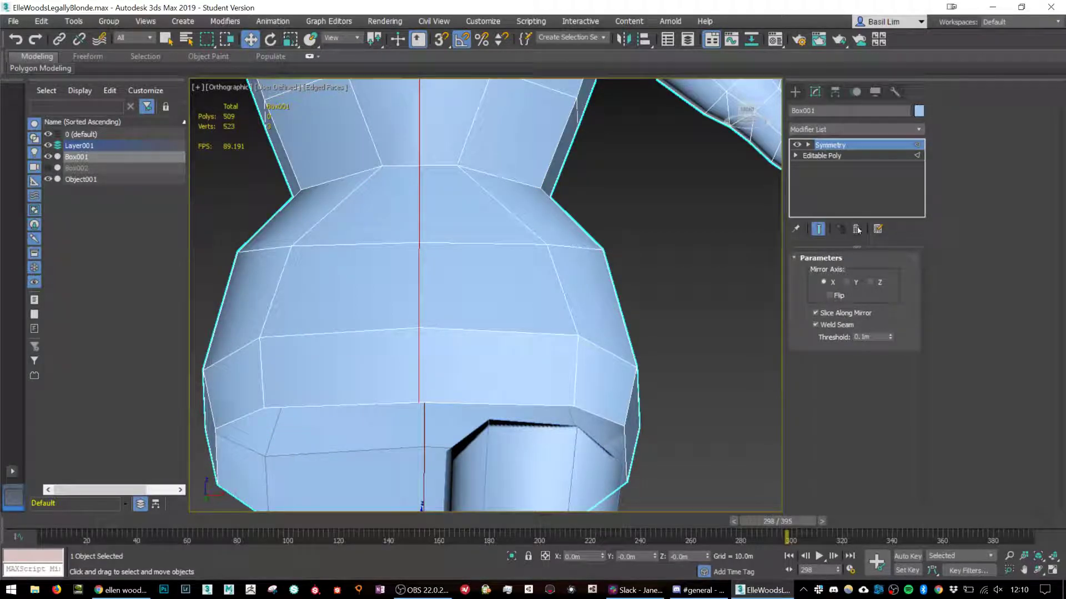
left_click(856, 229)
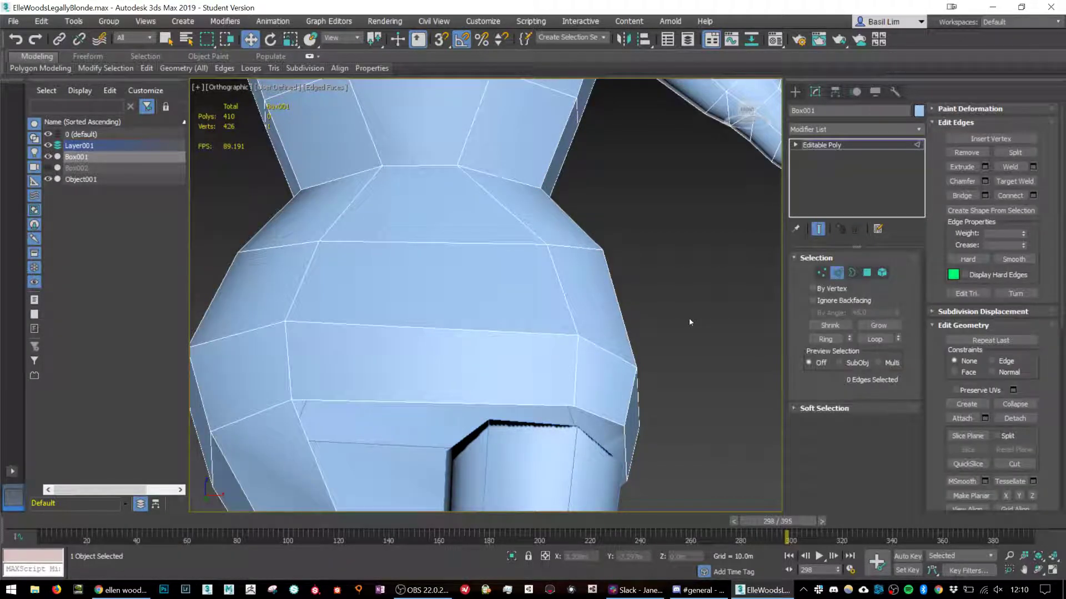
scroll(690, 322, "down", 5)
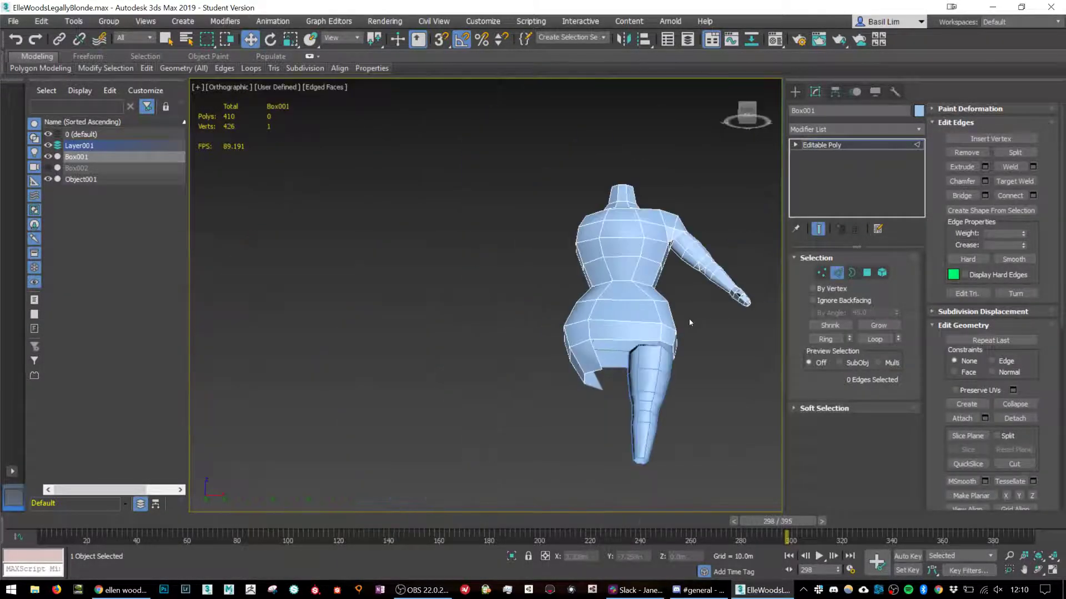
left_click(908, 127)
left_click(909, 136)
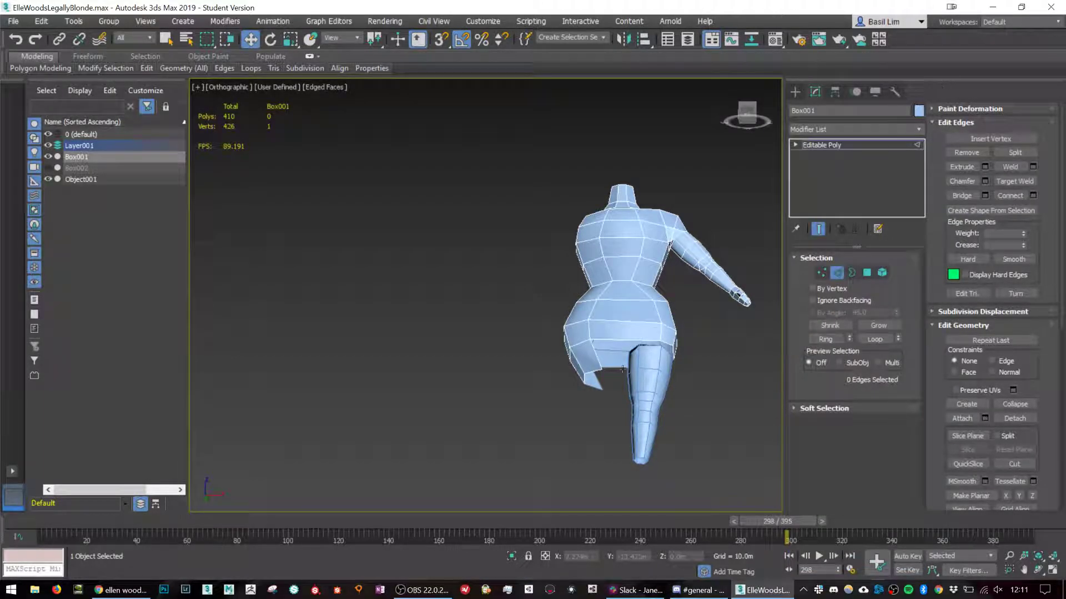
scroll(678, 316, "up", 5)
middle_click_drag(679, 315, 686, 281, "alt")
scroll(647, 279, "up", 3)
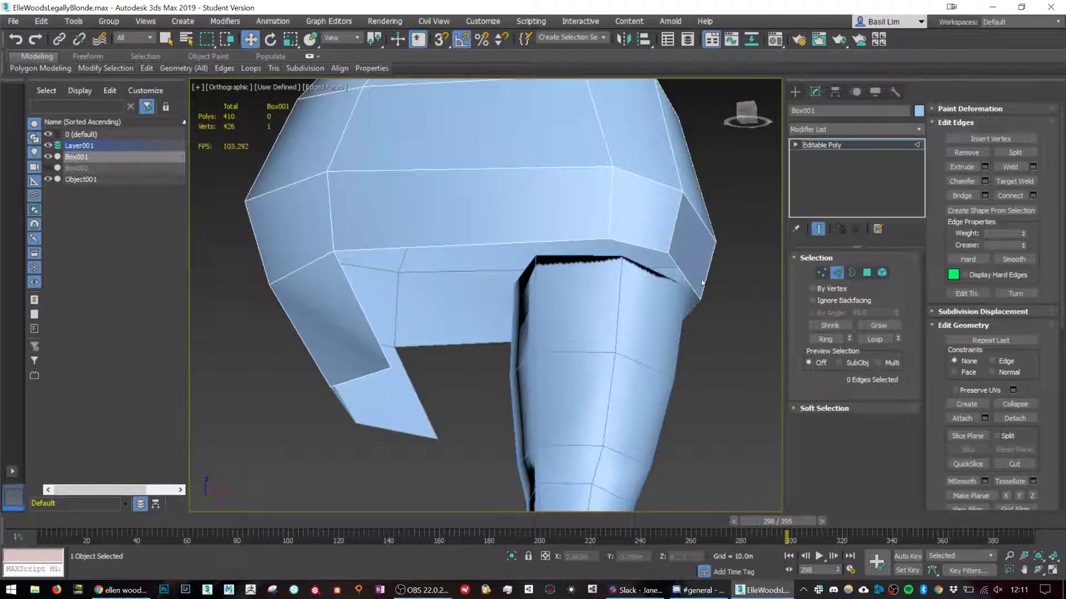
scroll(682, 278, "down", 6)
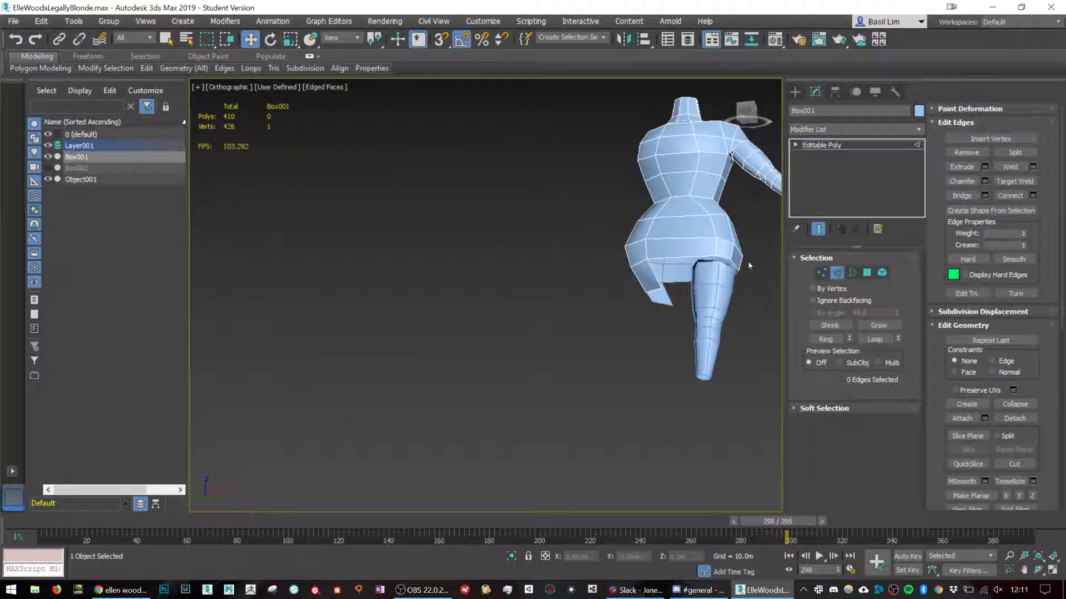
middle_click_drag(682, 278, 593, 259, "alt")
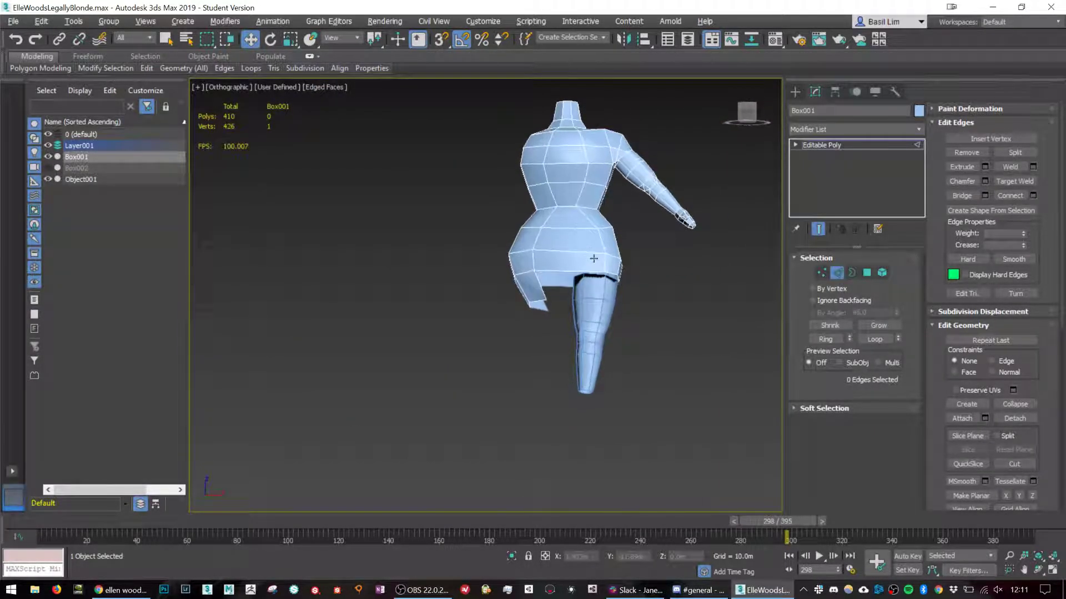
left_click(887, 130)
type("sk")
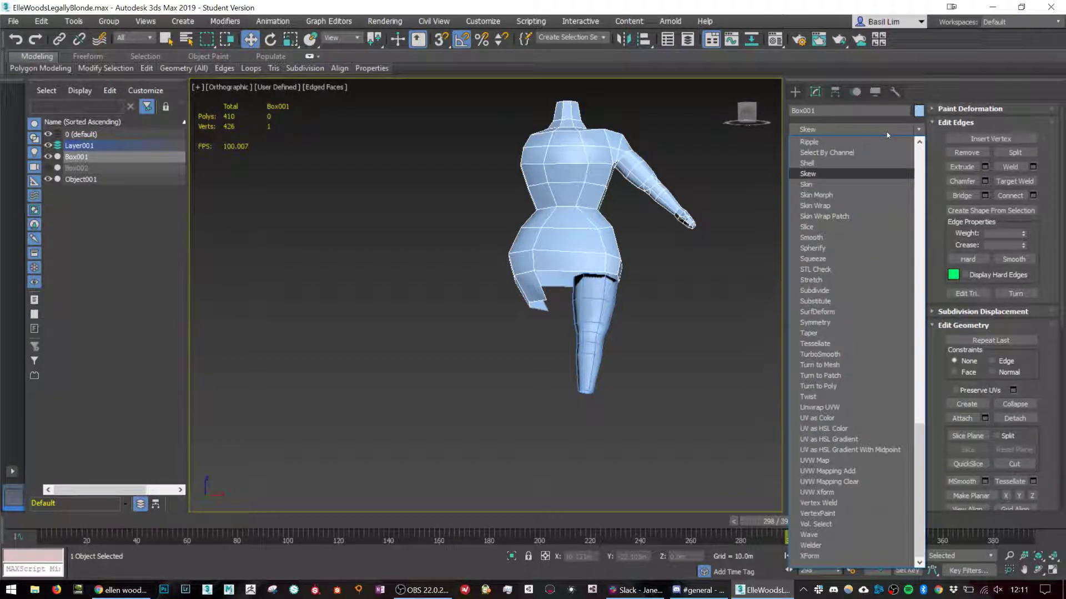
left_click(882, 132)
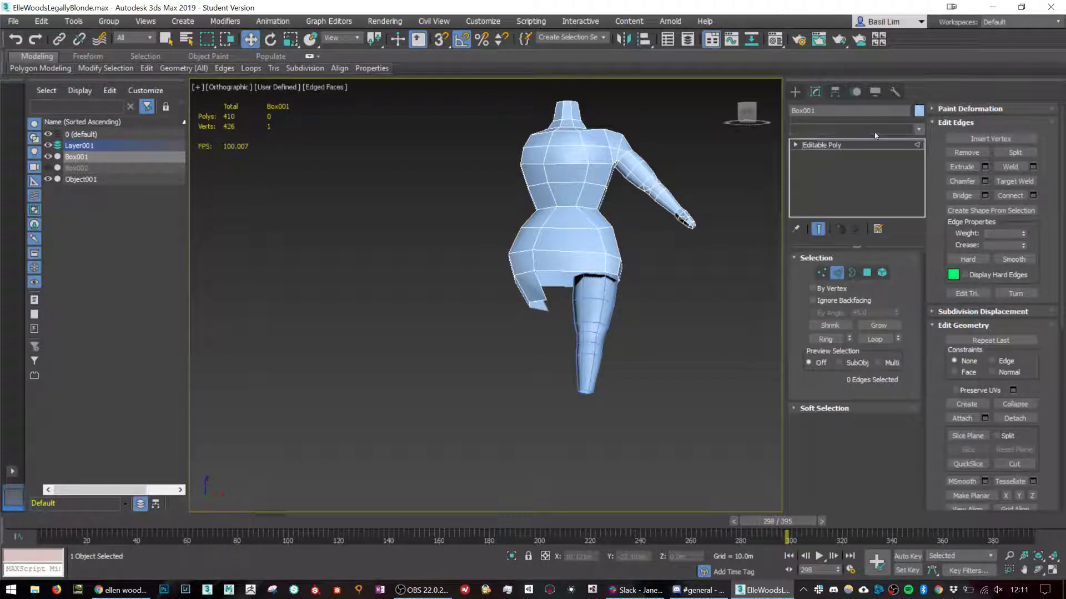
Apply a Symmetry modifier to Box001 to mirror the body across the X axis.
left_click(874, 132)
type("ssy")
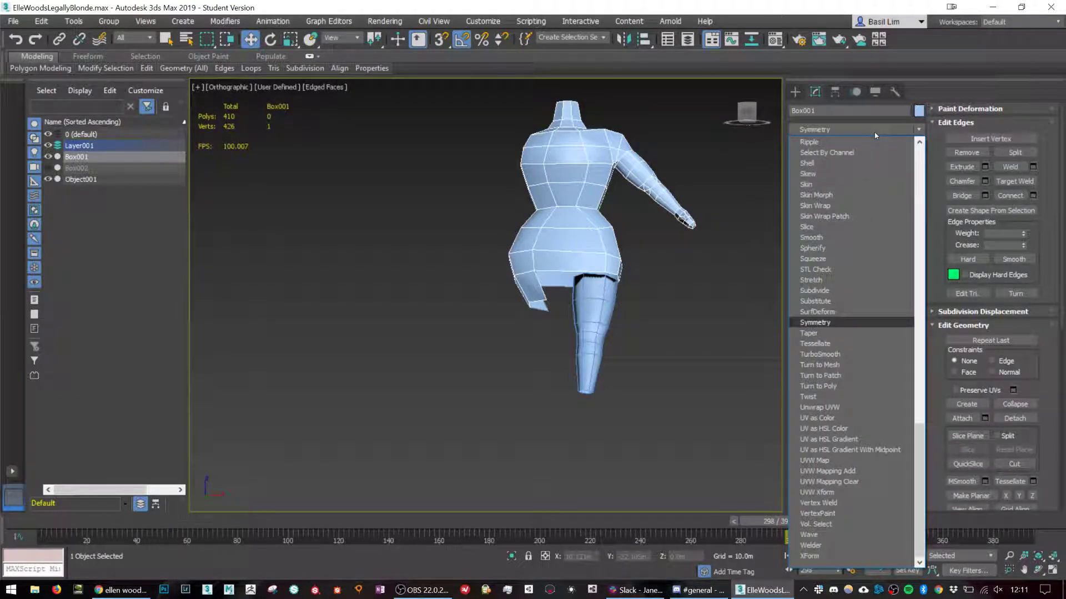
key("Return")
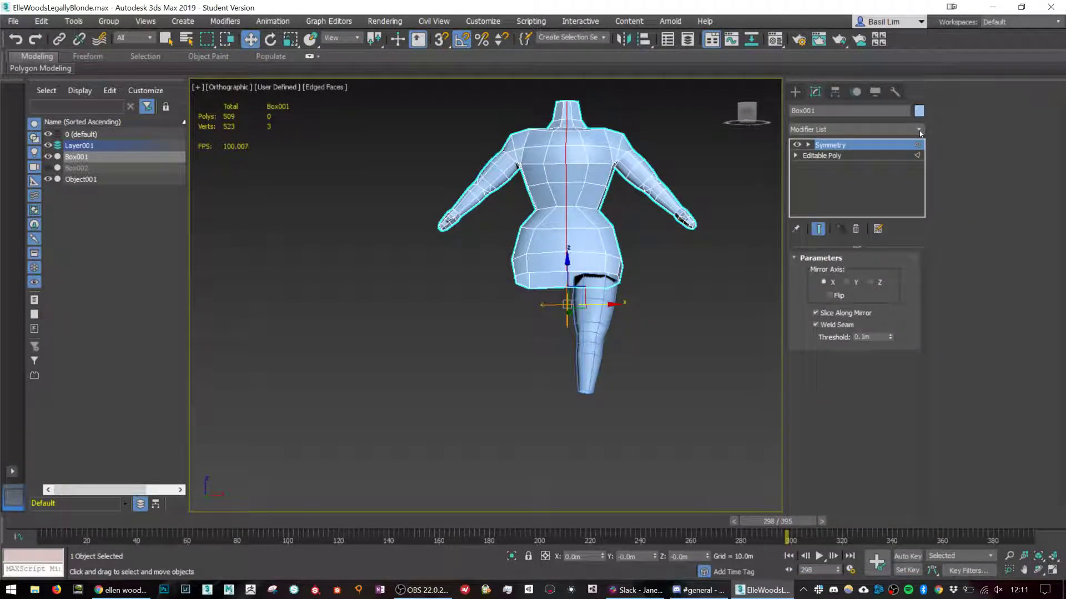
Convert the mirrored body Box001 to an Editable Poly, collapsing its Symmetry modifier.
right_click(567, 238)
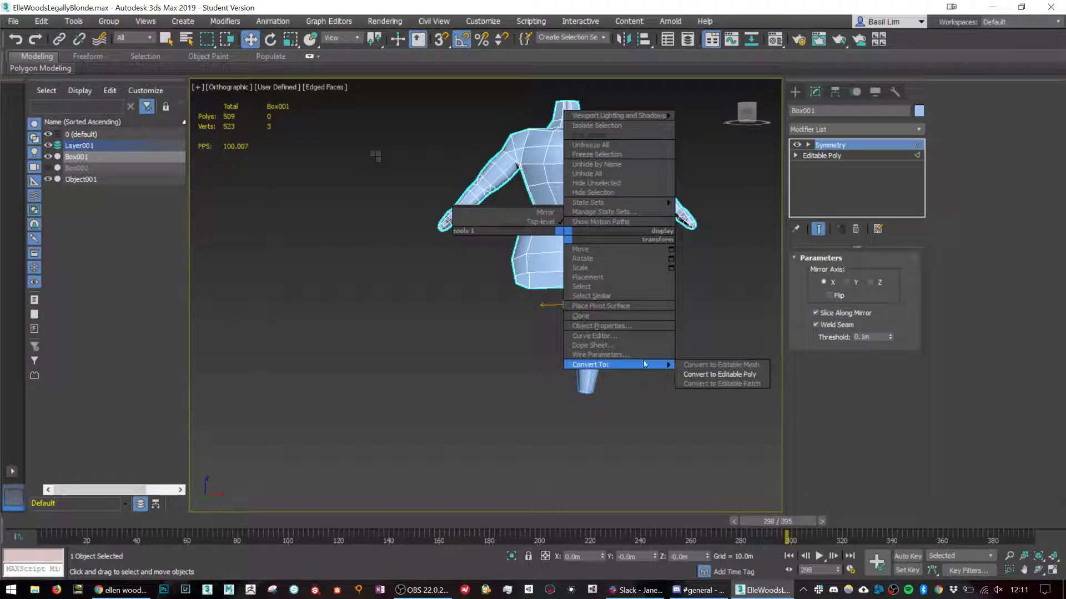
left_click(716, 368)
right_click(567, 238)
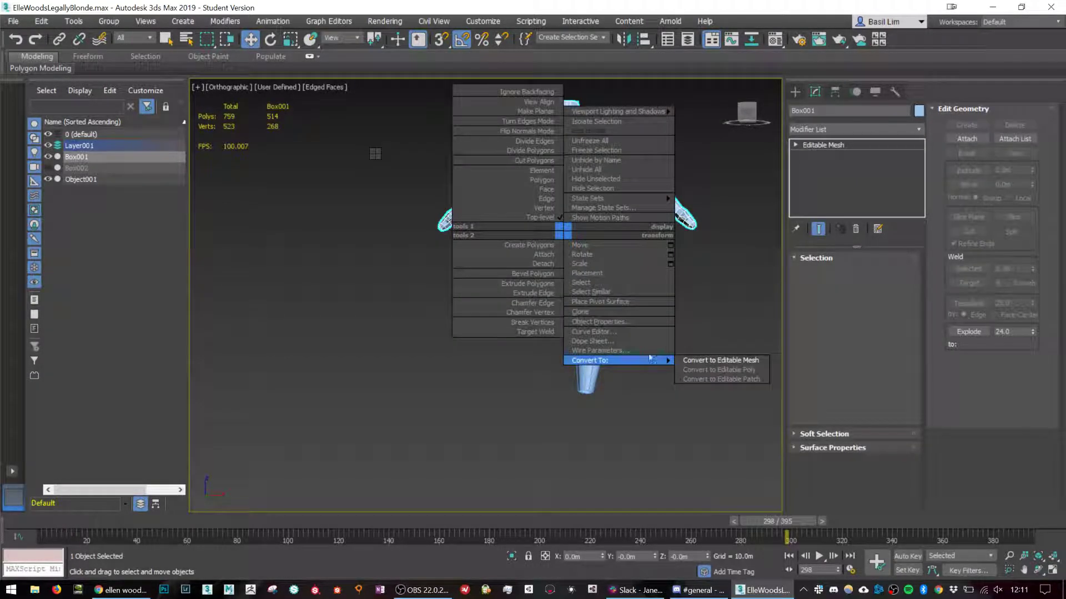
mouse_move(588, 360)
left_click(704, 367)
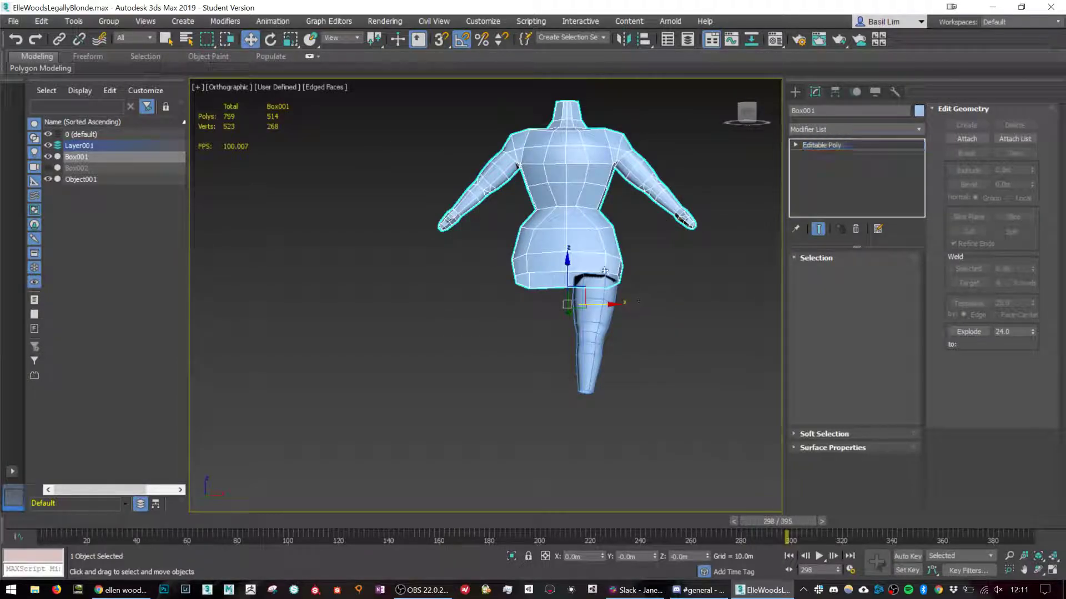
Examine the mirrored body in see-through and shaded display, checking the gap between the hips' lower edge and the leg.
scroll(606, 269, "up", 3)
scroll(606, 272, "down", 4)
key("alt+x")
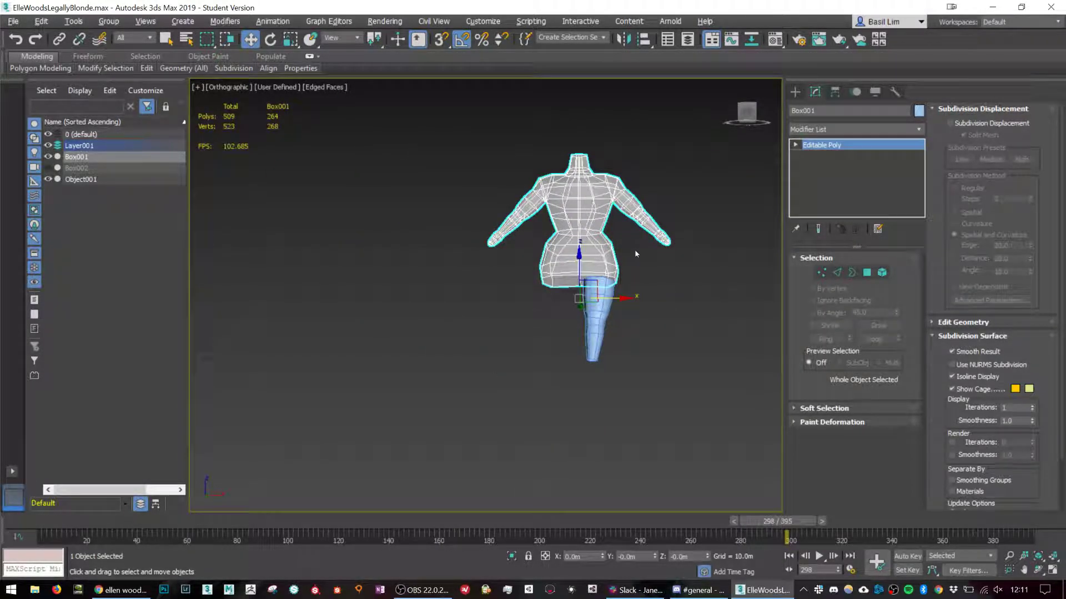
key("x")
key("Escape")
key("alt+x")
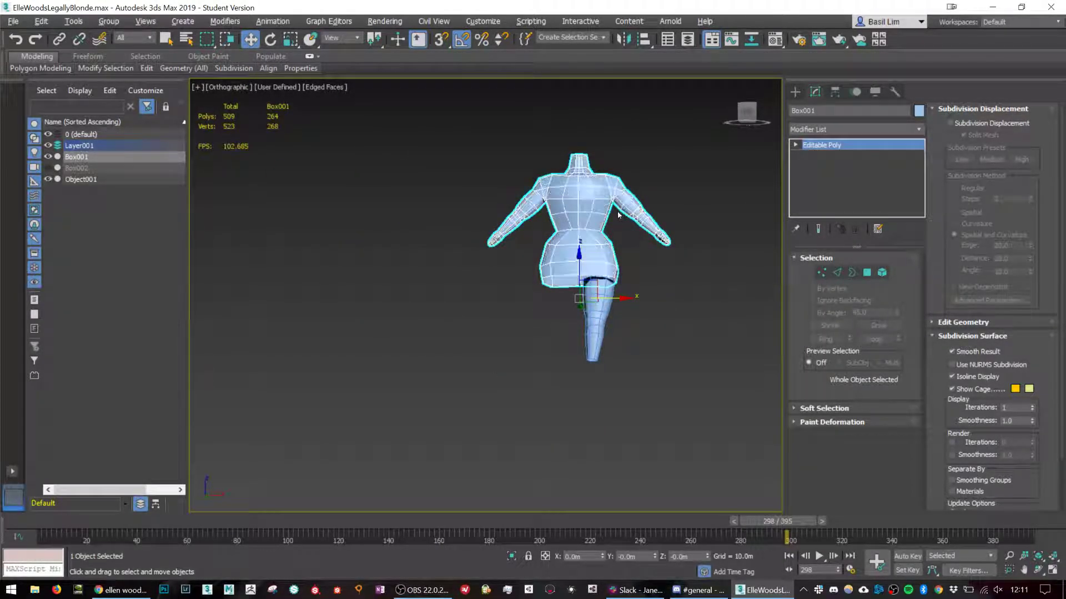
middle_click_drag(604, 217, 611, 237, "alt")
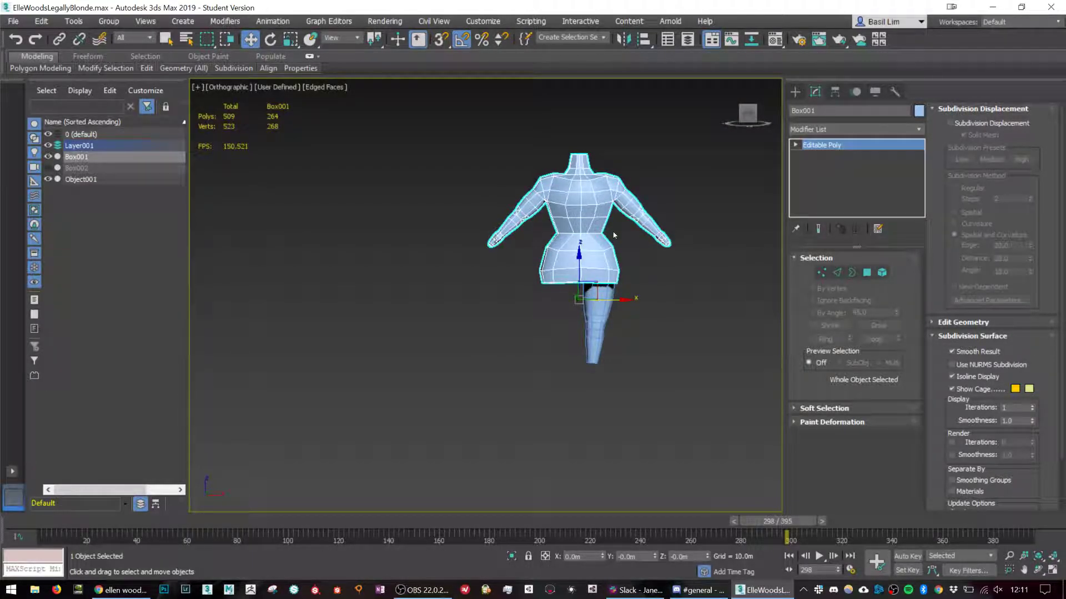
scroll(614, 234, "up", 8)
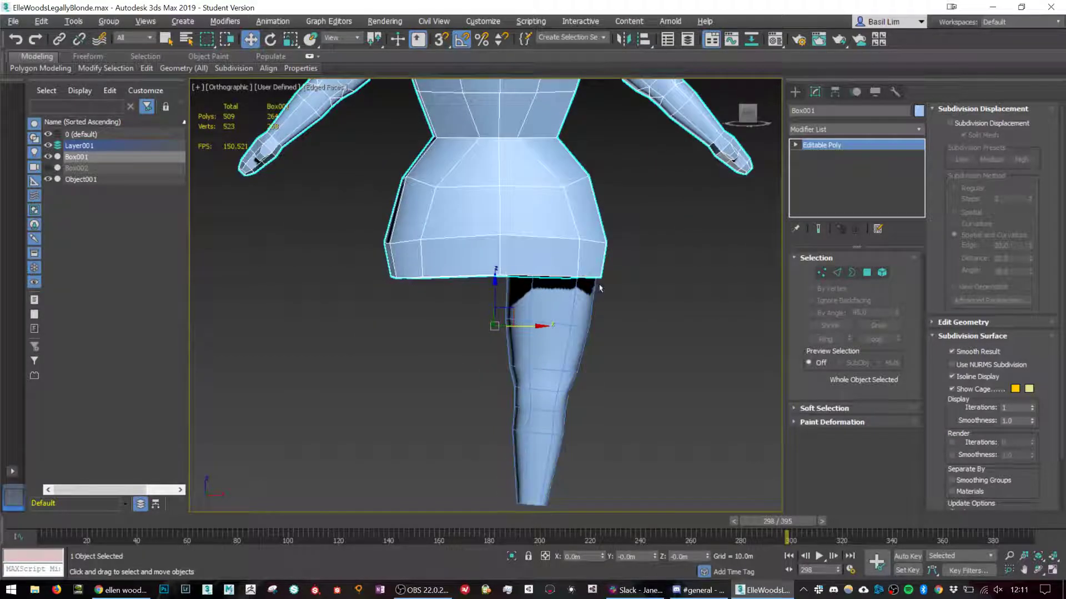
middle_click_drag(593, 277, 595, 273, "alt")
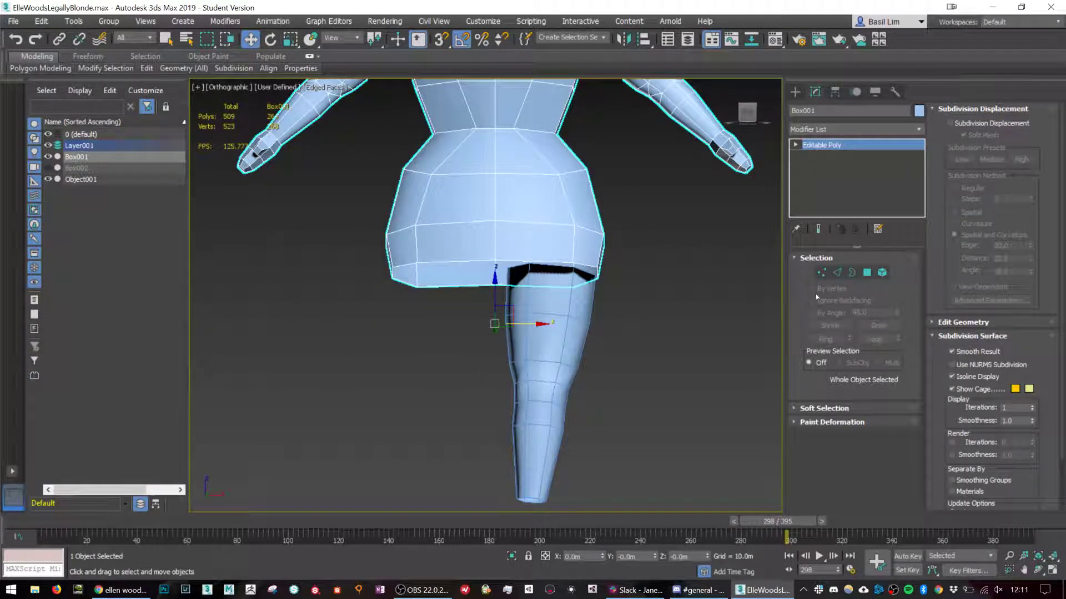
Raise the front vertices in the row above the hips' lower edge on the leg side, shifting the outer pair slightly outward.
left_click(821, 273)
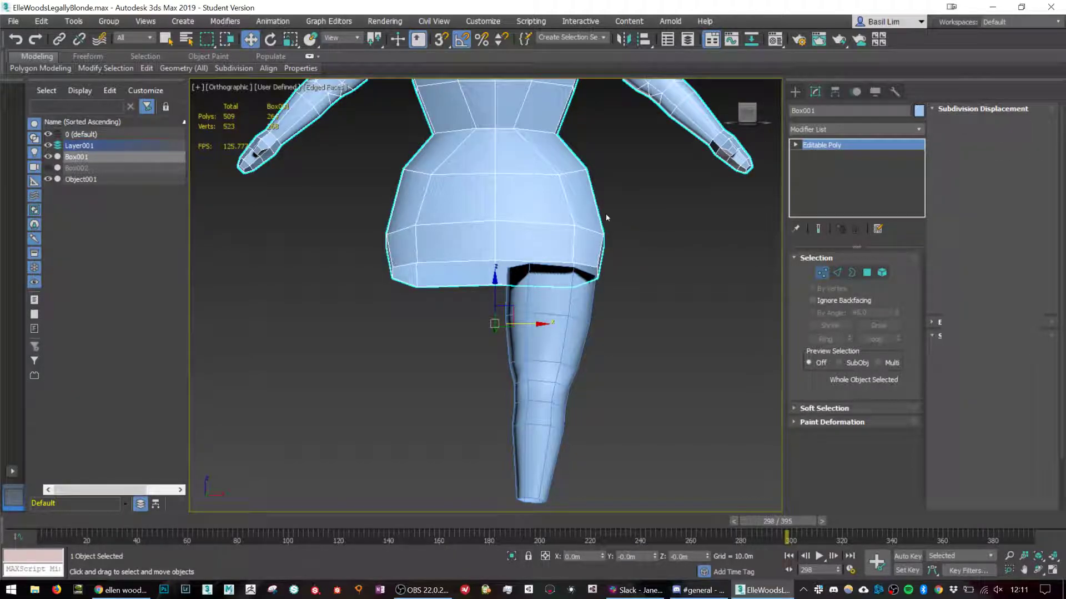
middle_click_drag(588, 234, 587, 244, "alt")
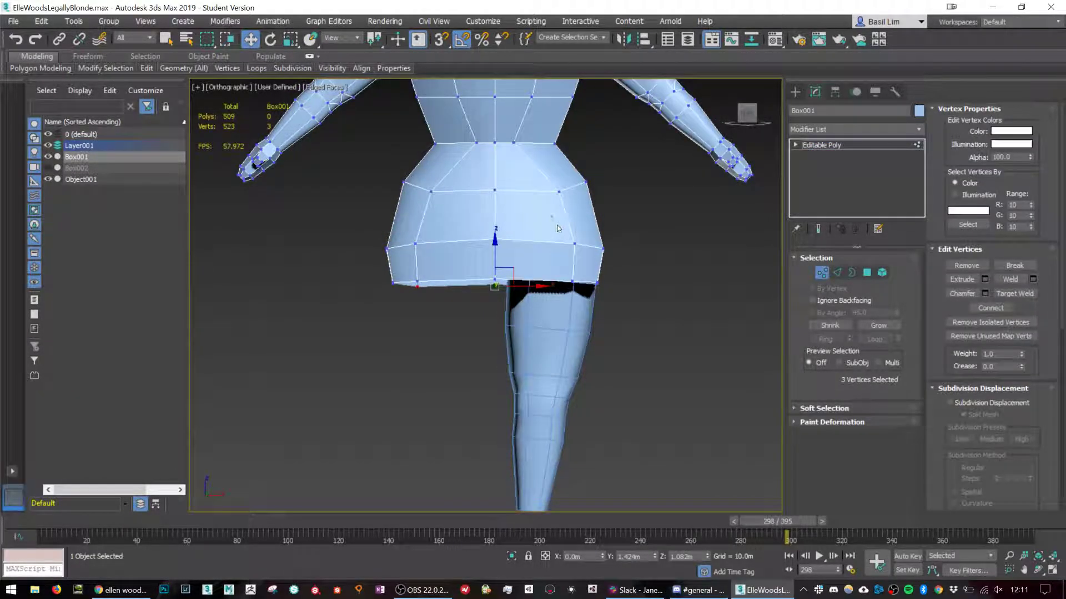
mouse_move(550, 217)
left_mouse_down()
mouse_move(589, 260)
mouse_move(587, 221)
left_mouse_up()
left_click_drag(588, 264, 586, 266)
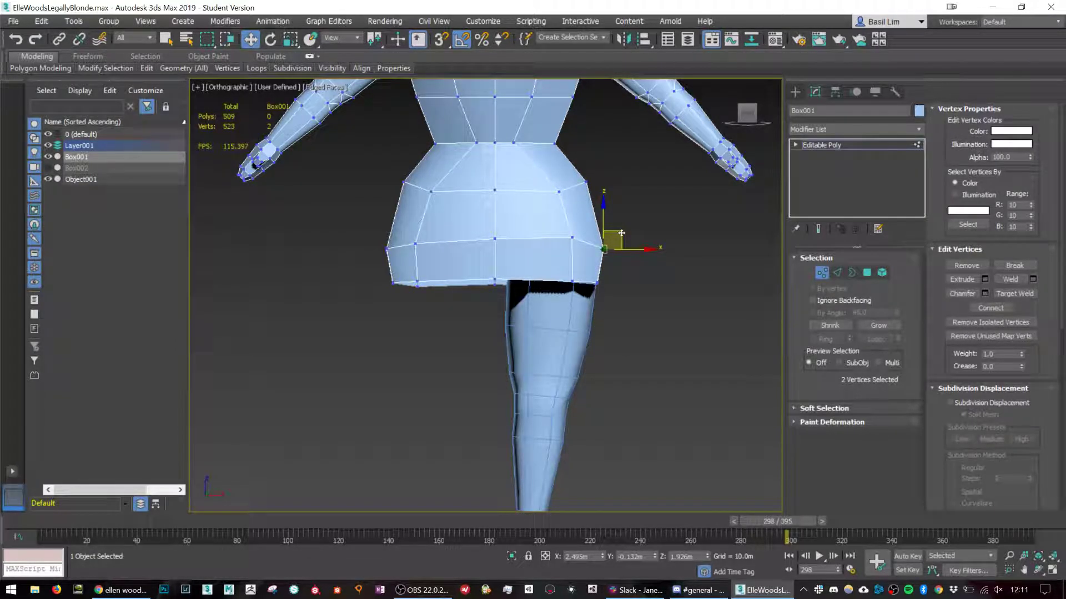
left_click_drag(624, 224, 626, 216)
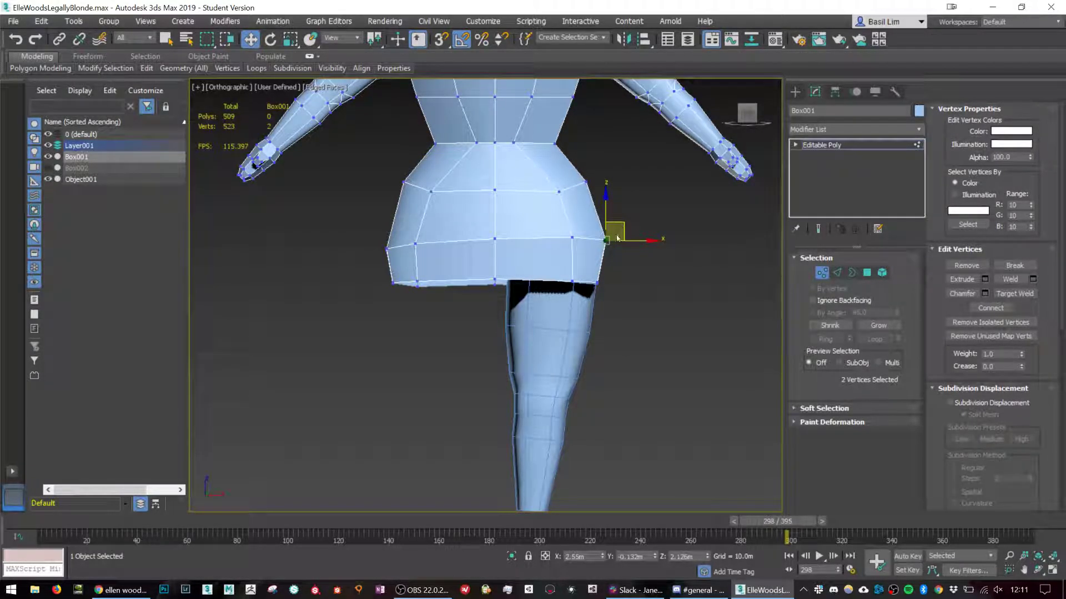
Connect the three stacked horizontal edges on the front of the hips above the leg to add vertical edges between them.
scroll(591, 293, "up", 3)
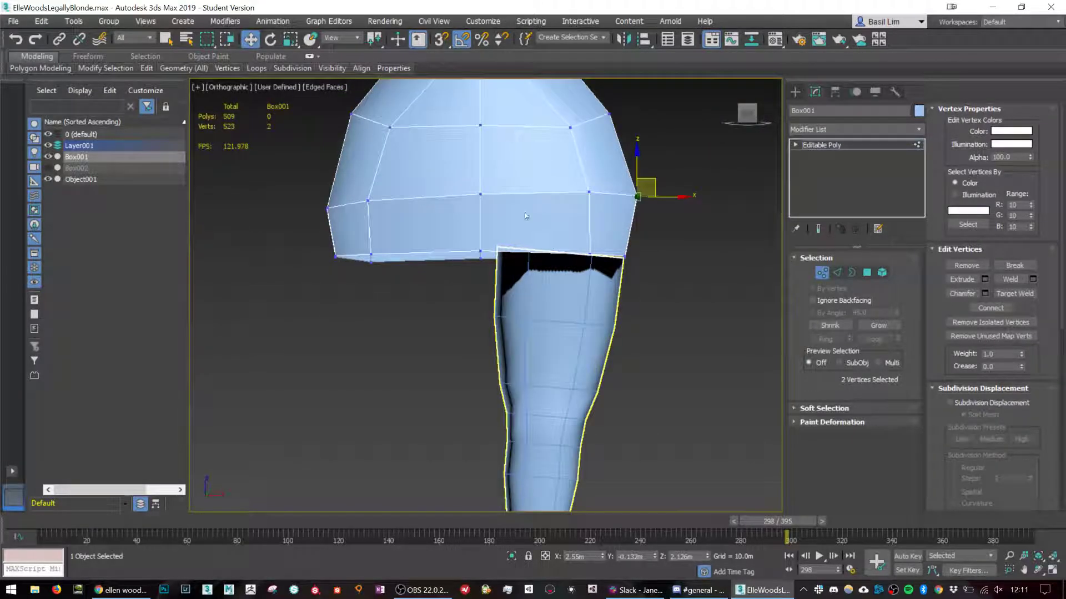
key("2")
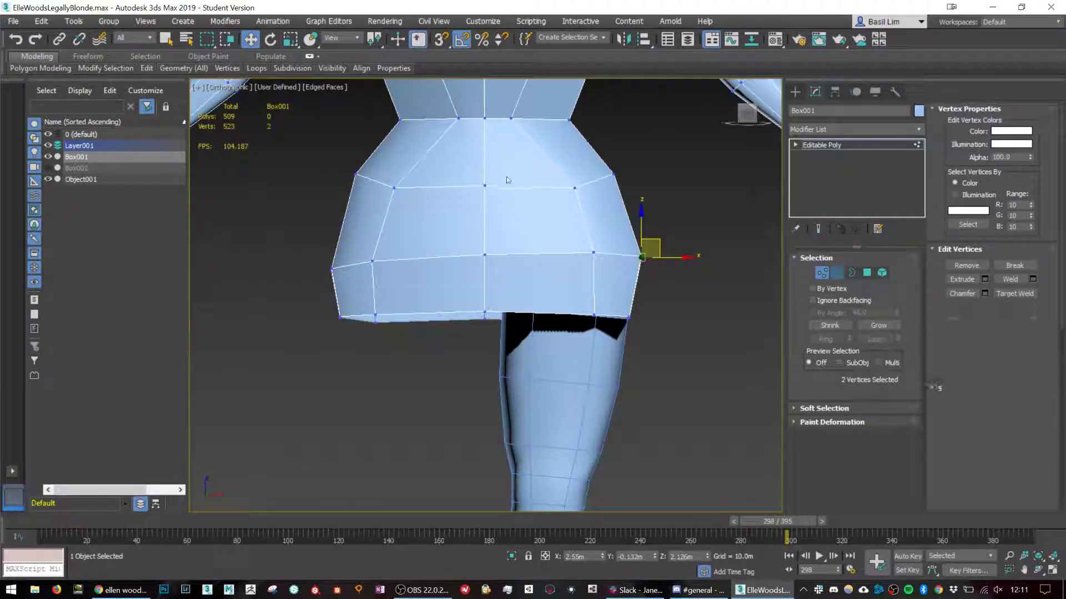
left_click(519, 186)
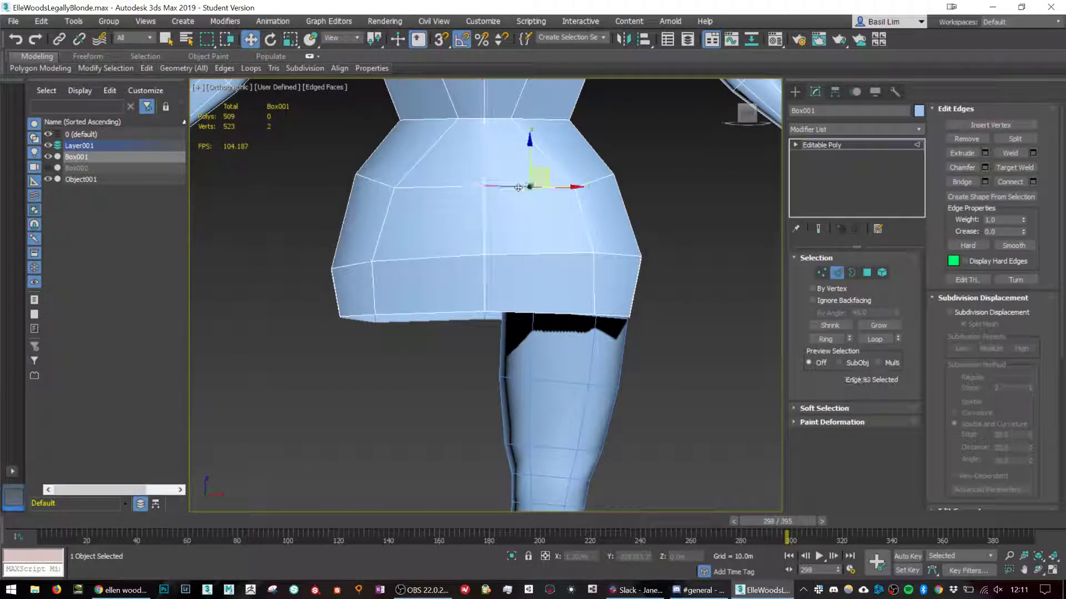
left_click(533, 253, "ctrl")
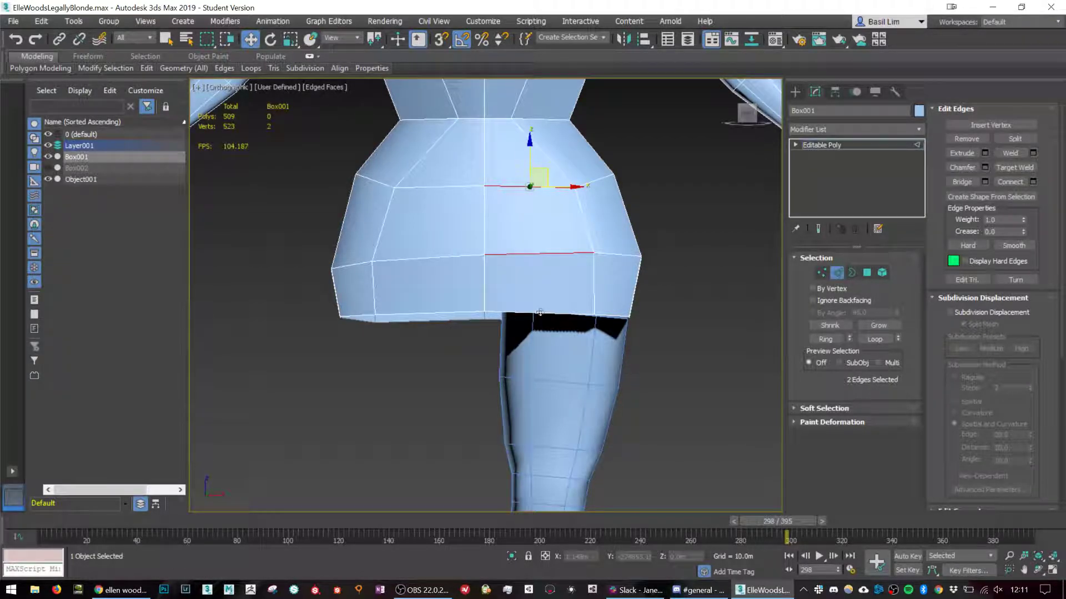
left_click(540, 313, "ctrl")
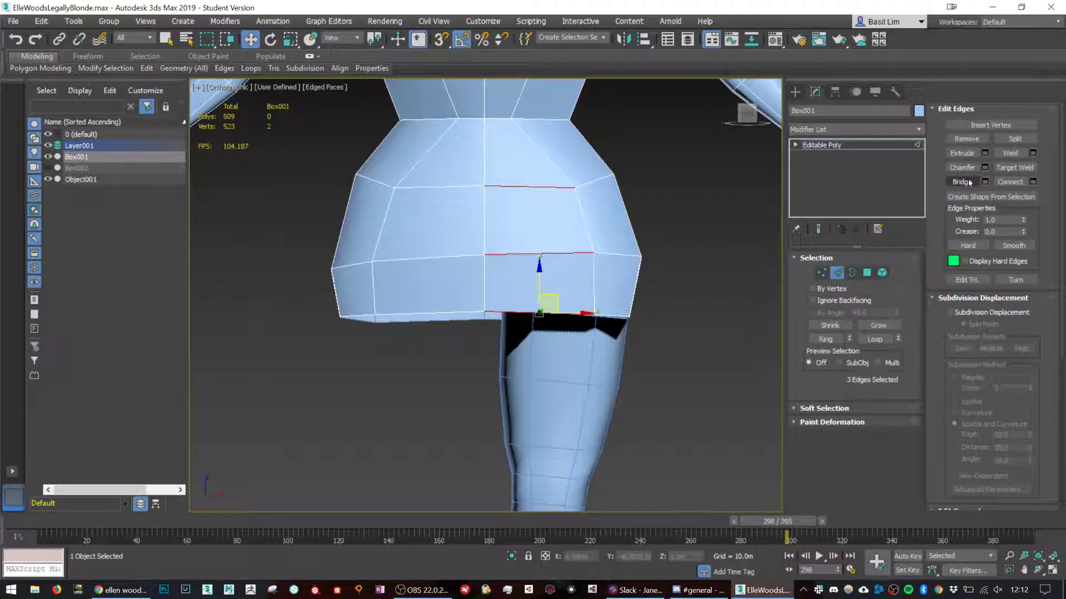
left_click(1012, 183)
middle_click_drag(629, 209, 644, 262)
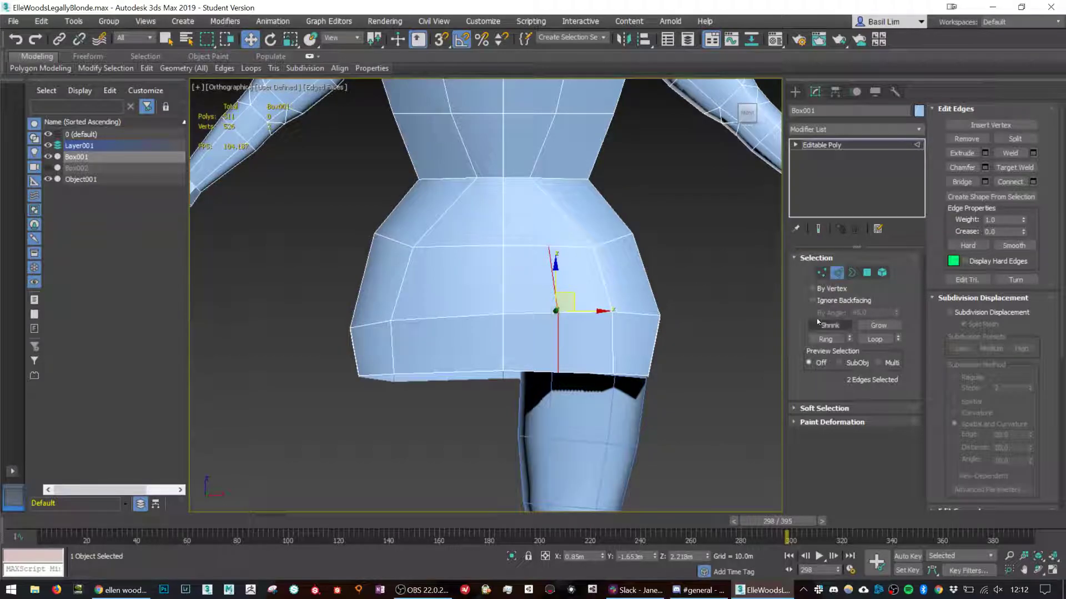
Connect the new front edge line's top vertex to the nearest waist vertex beside the centre line.
left_click(820, 272)
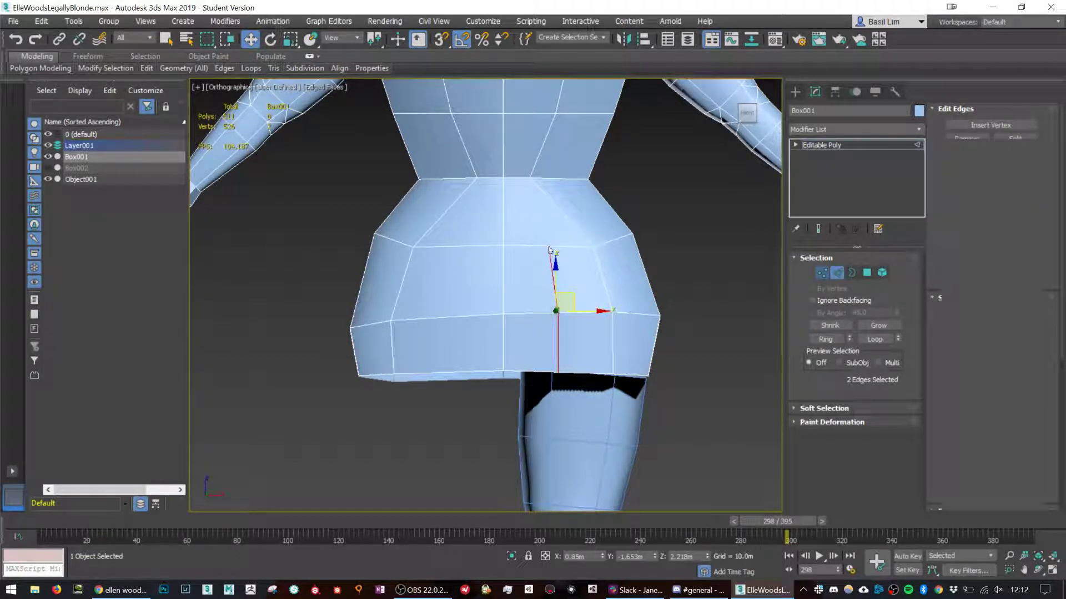
left_click(548, 246)
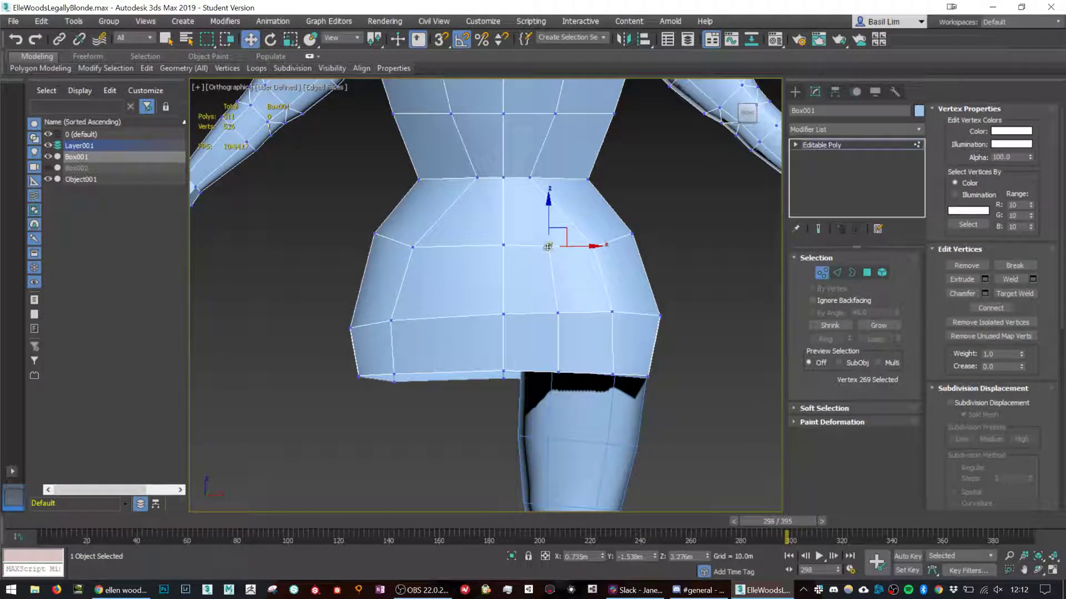
left_click(529, 178, "ctrl")
right_click(525, 173)
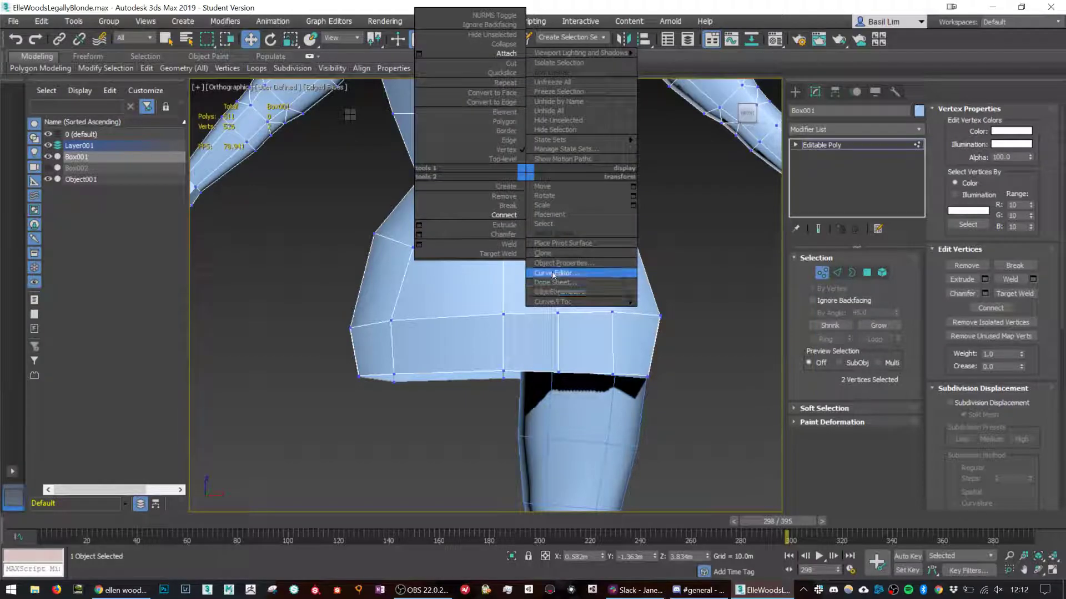
left_click(483, 216)
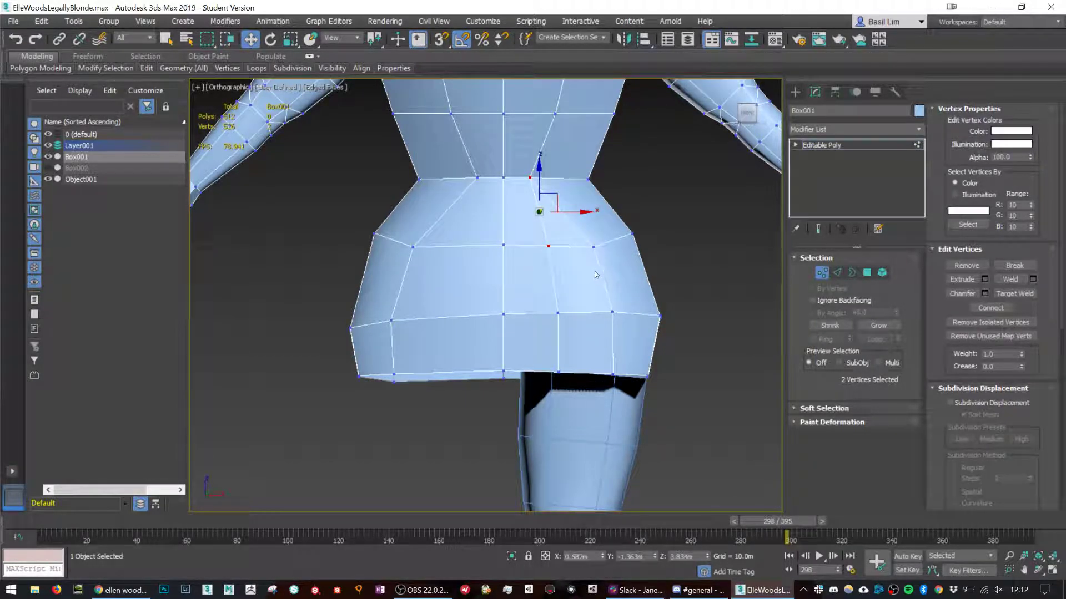
Connect the three stacked horizontal edges on the rear of the hips, between the centre line and the leg-side edge line.
middle_click_drag(642, 300, 533, 308, "alt")
middle_click_drag(755, 327, 514, 324)
left_click(833, 272)
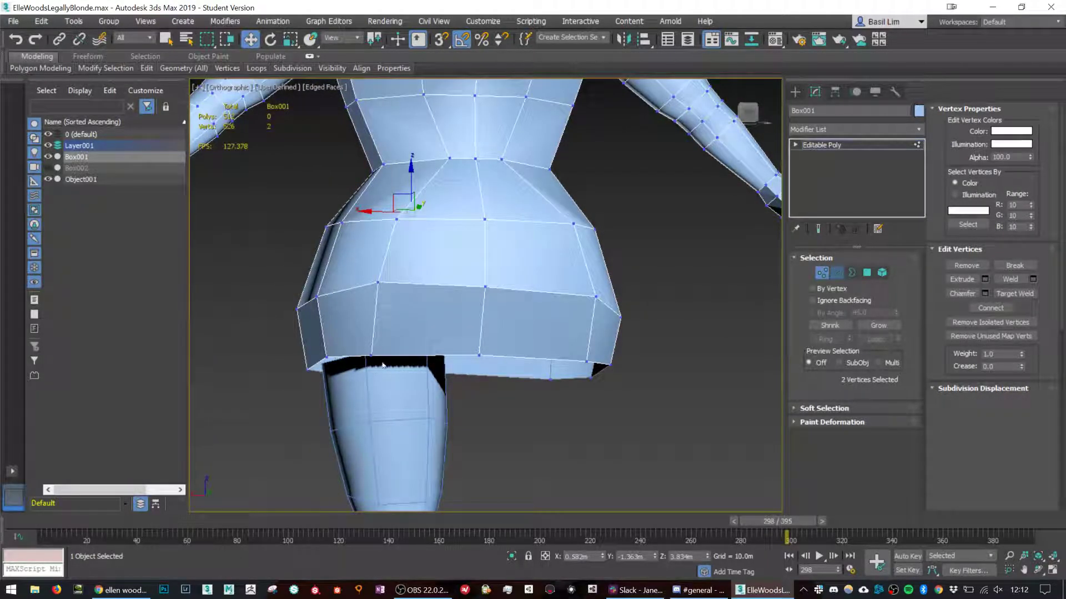
left_click(429, 354)
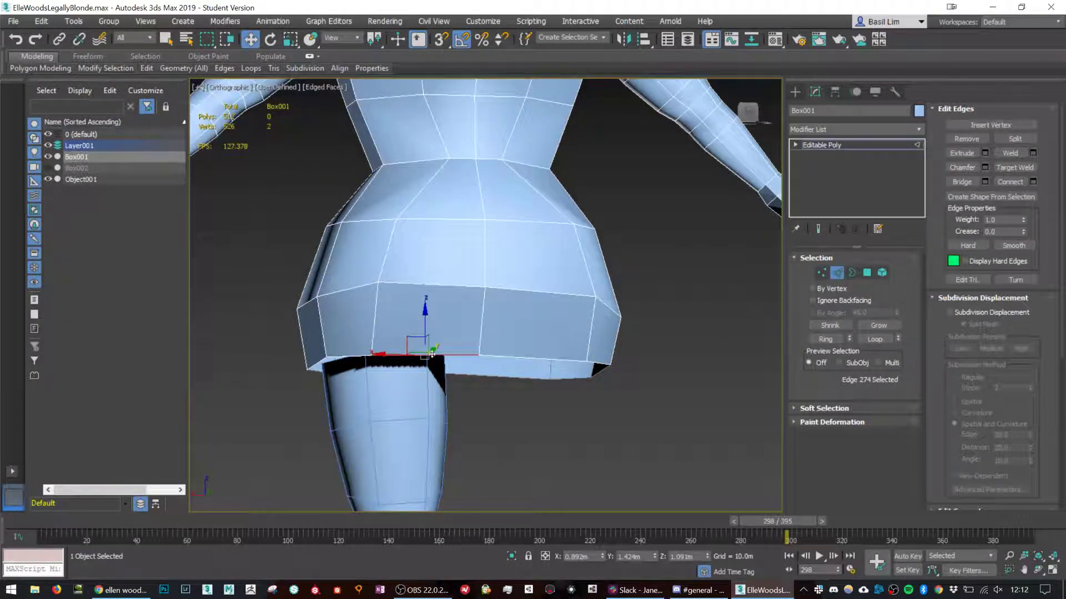
left_click(456, 286, "ctrl")
left_click(461, 219, "ctrl")
right_click(460, 214)
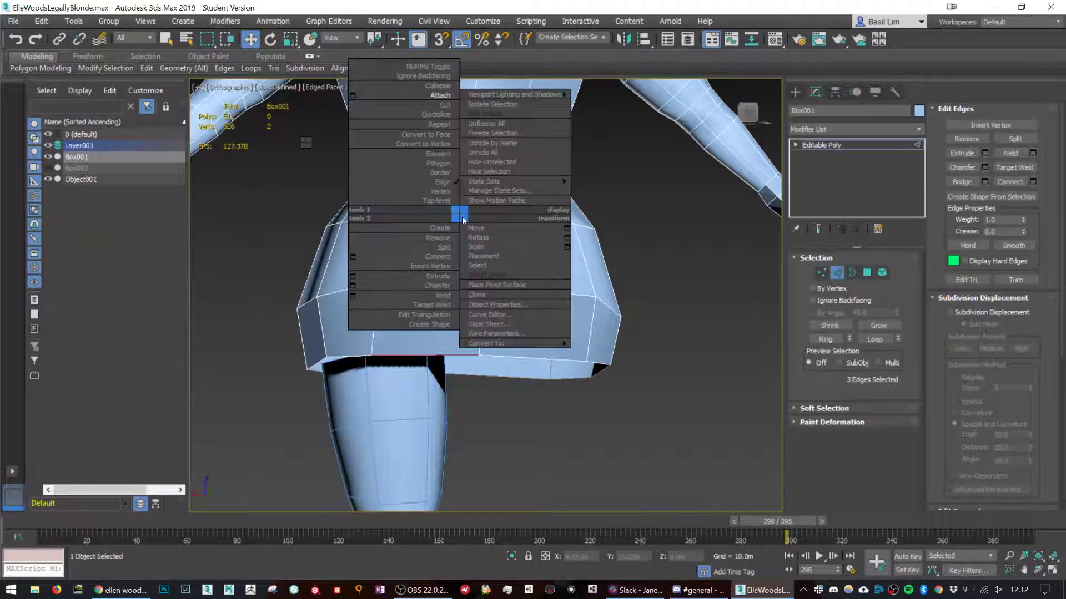
left_click(438, 257)
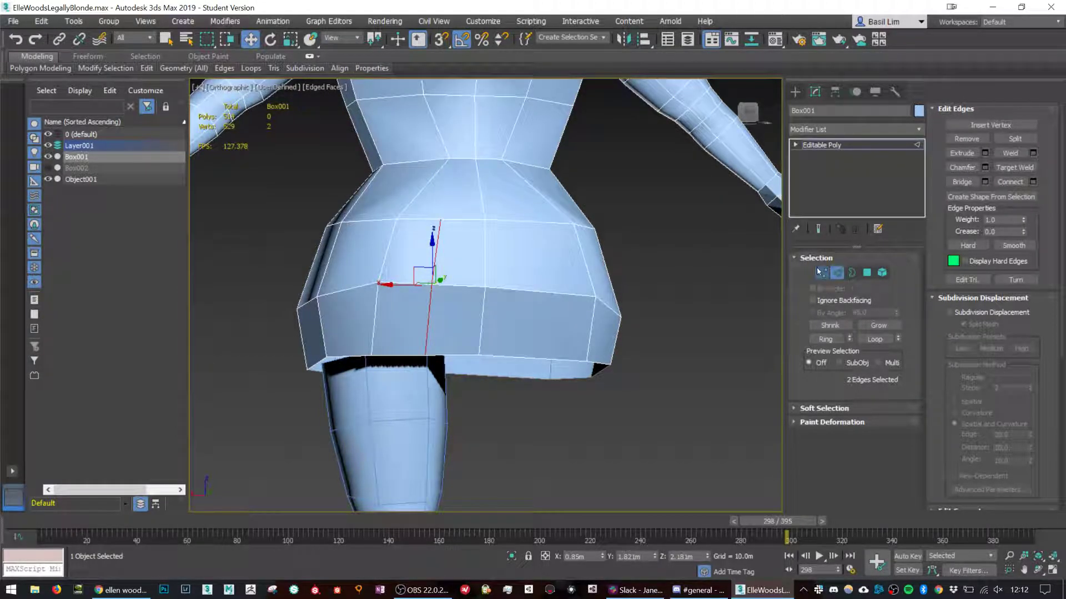
Connect the new rear edge line's top vertex to the centre vertex of the waist.
key("1")
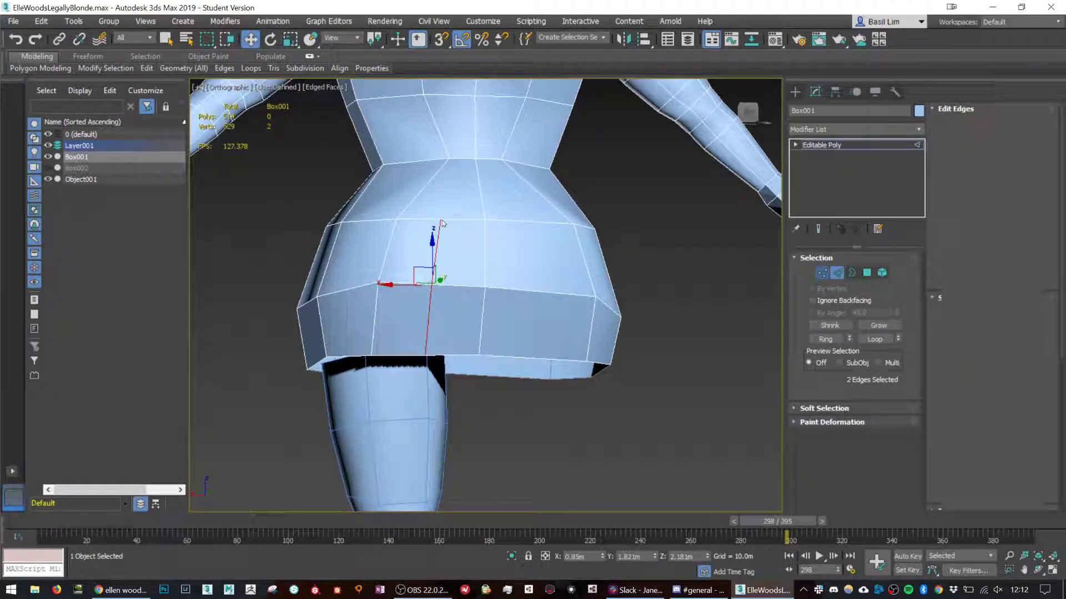
left_click(442, 218)
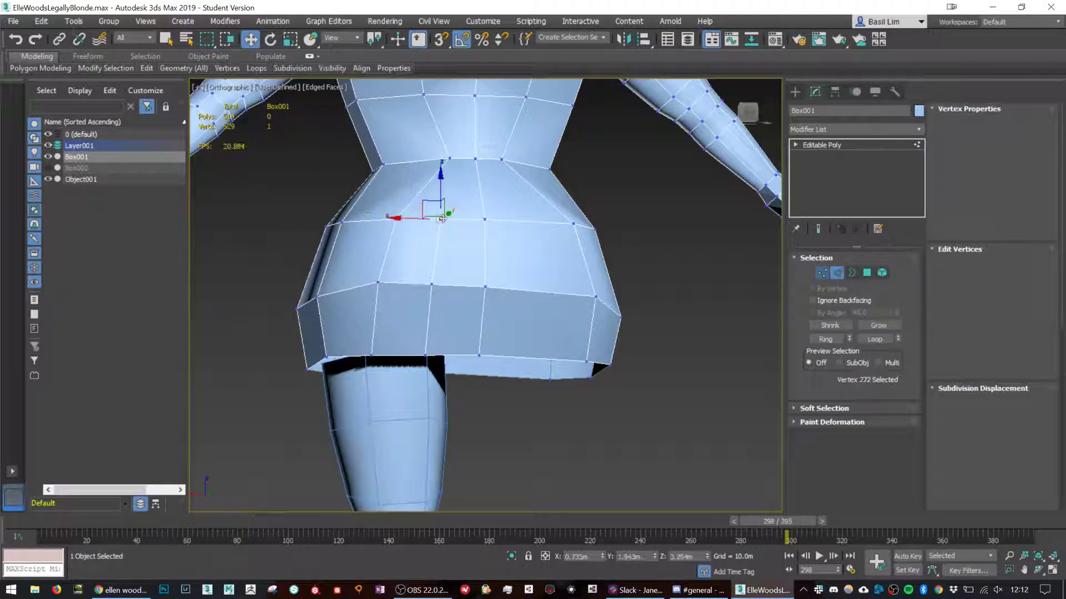
right_click(472, 155, "shift")
left_click(492, 198)
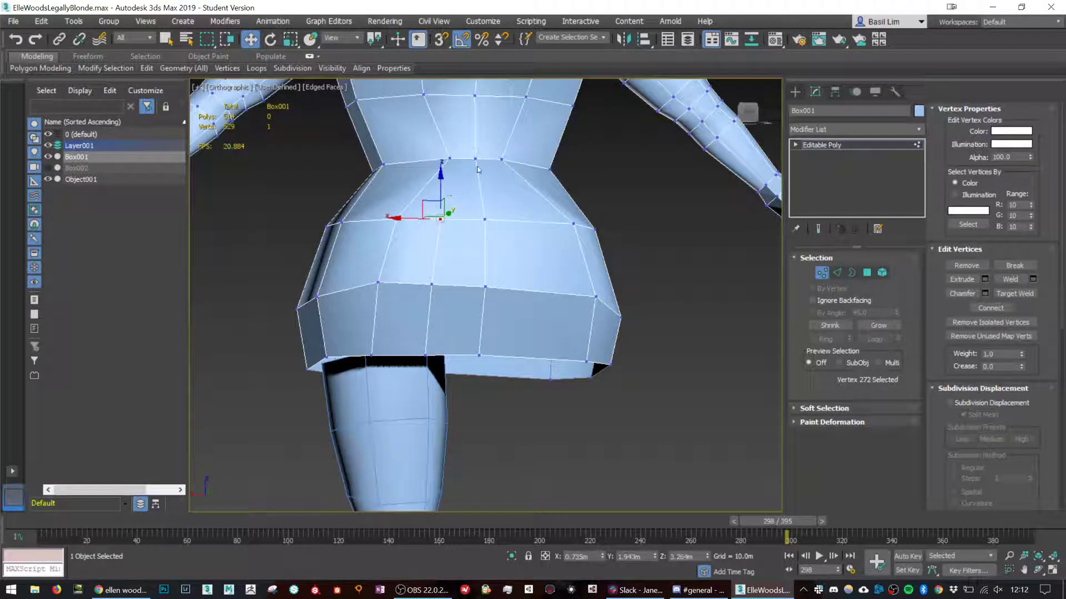
left_click(475, 159, "ctrl")
right_click(475, 166)
left_click(449, 207)
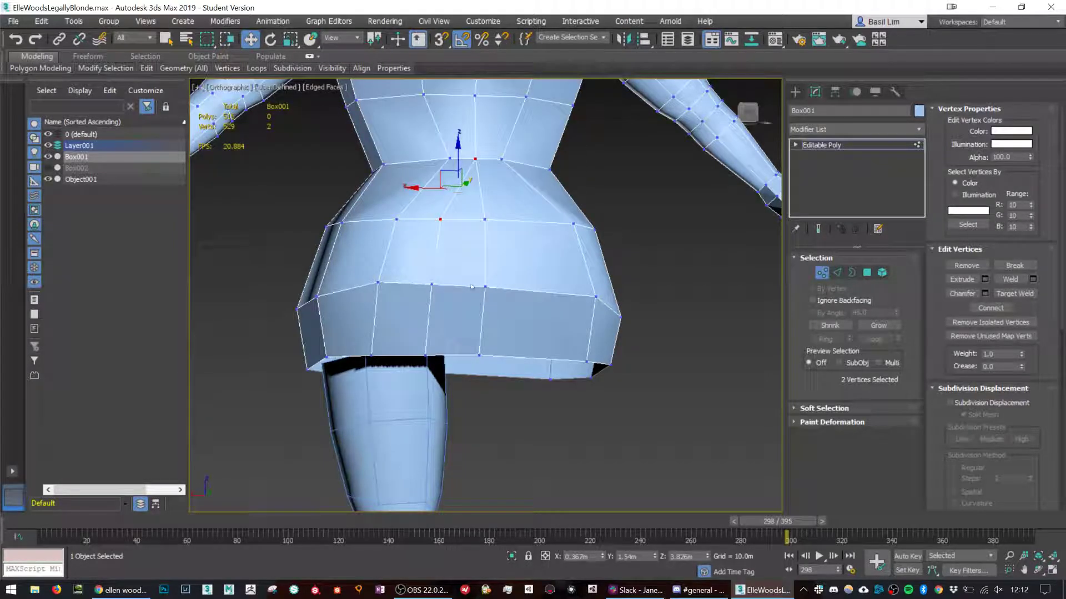
Move the two upper vertices of the new rear edge line backward along Y by about 0.15 m to round the buttock.
middle_click_drag(455, 328, 485, 219, "alt")
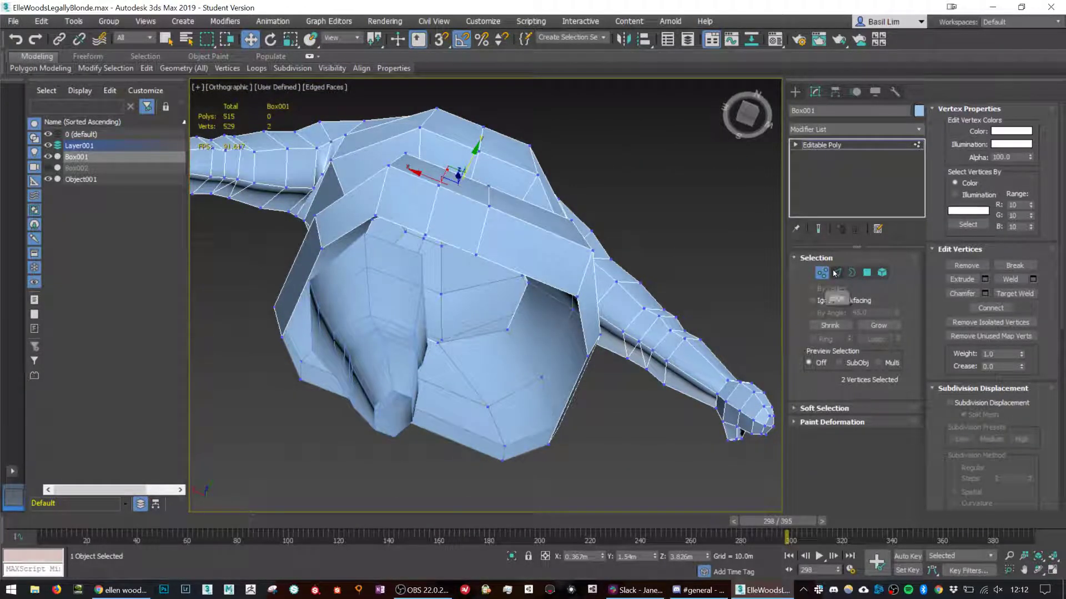
left_click(439, 185)
middle_click_drag(439, 185, 443, 165, "alt")
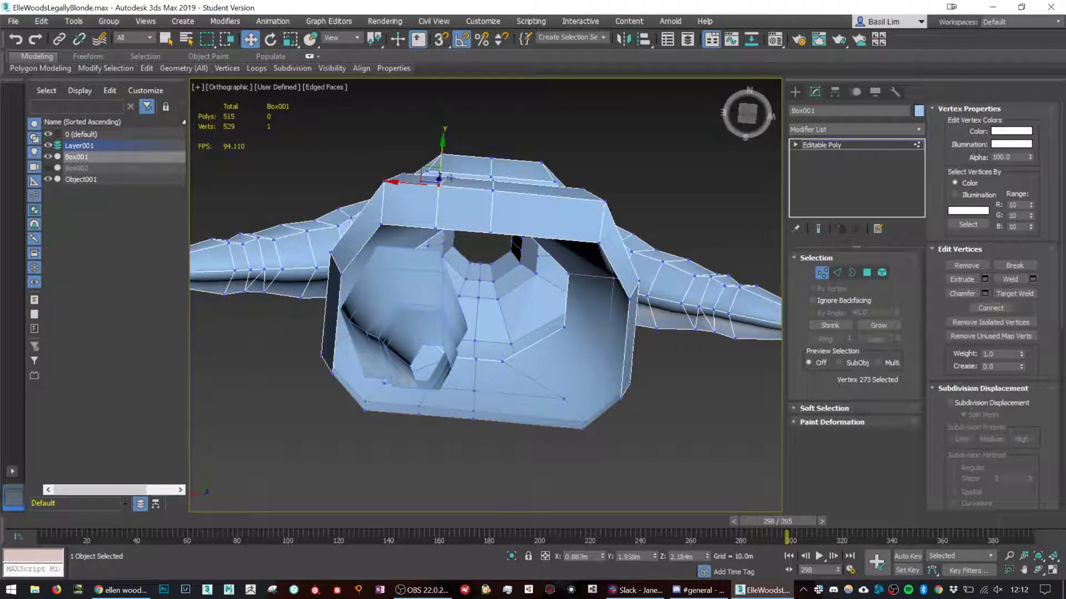
left_click(450, 177, "ctrl")
left_click_drag(444, 141, 444, 131)
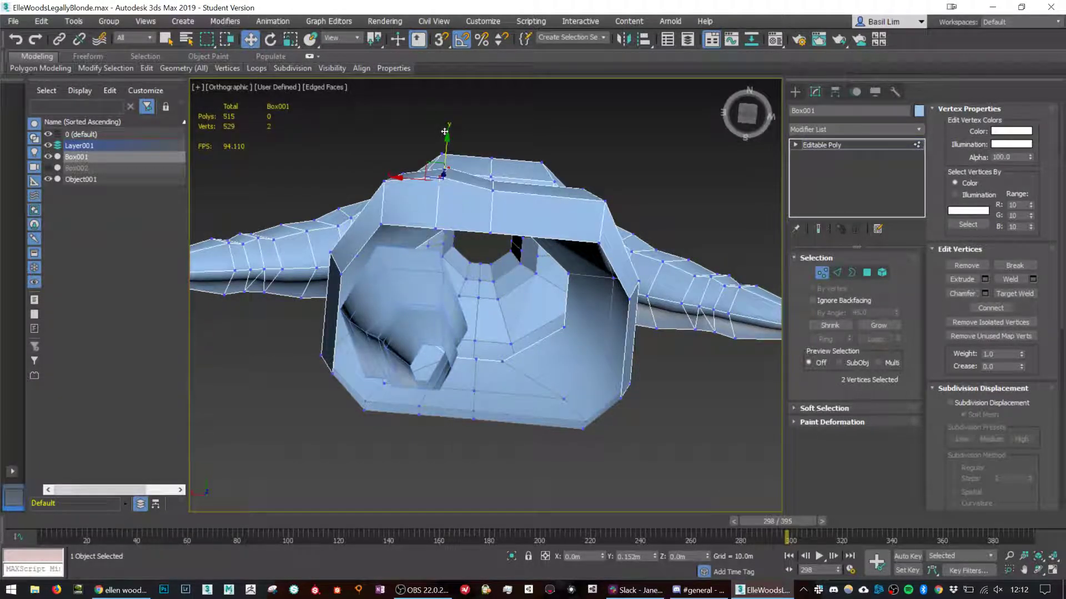
Reposition the two selected vertices on the lower hip edge to shape the opening above the leg.
middle_click_drag(452, 193, 481, 271, "alt")
left_click_drag(427, 190, 361, 181)
middle_click_drag(472, 250, 478, 172, "alt")
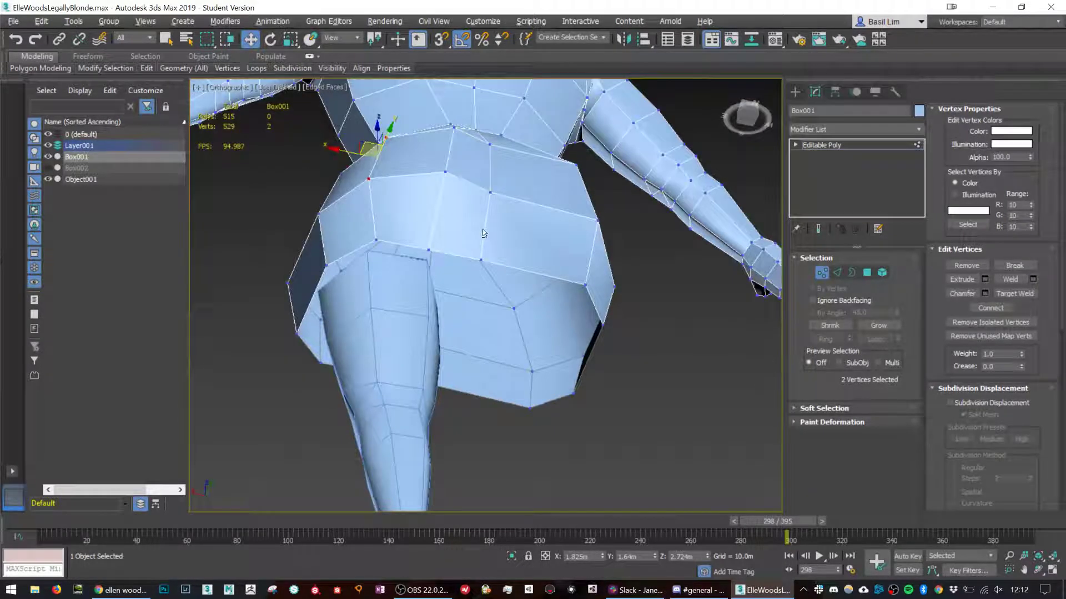
middle_click_drag(483, 230, 466, 209, "alt")
middle_click_drag(454, 144, 457, 139, "alt")
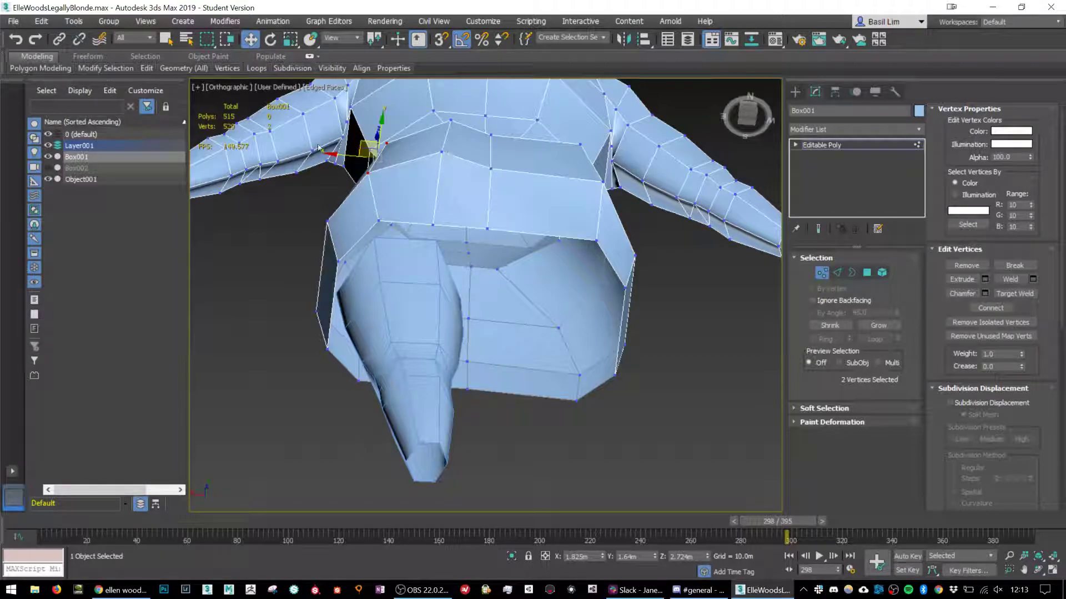
middle_click_drag(318, 147, 473, 210, "alt")
middle_click_drag(452, 150, 373, 247, "alt")
left_click_drag(370, 248, 367, 251)
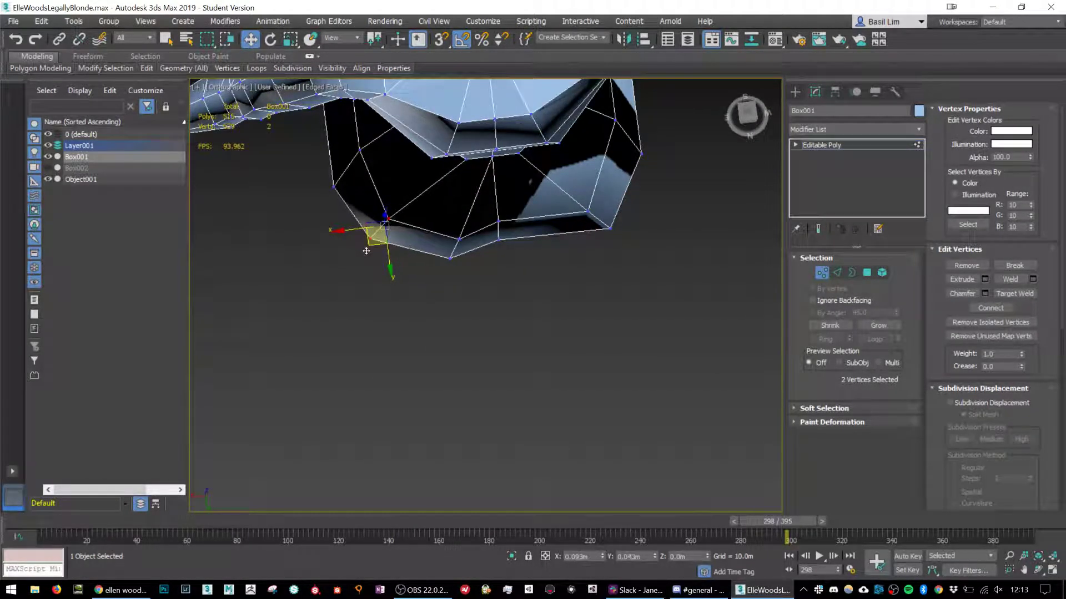
Move the two neighbouring vertices near the middle of the lower hip edge to smooth its contour.
left_click(449, 258)
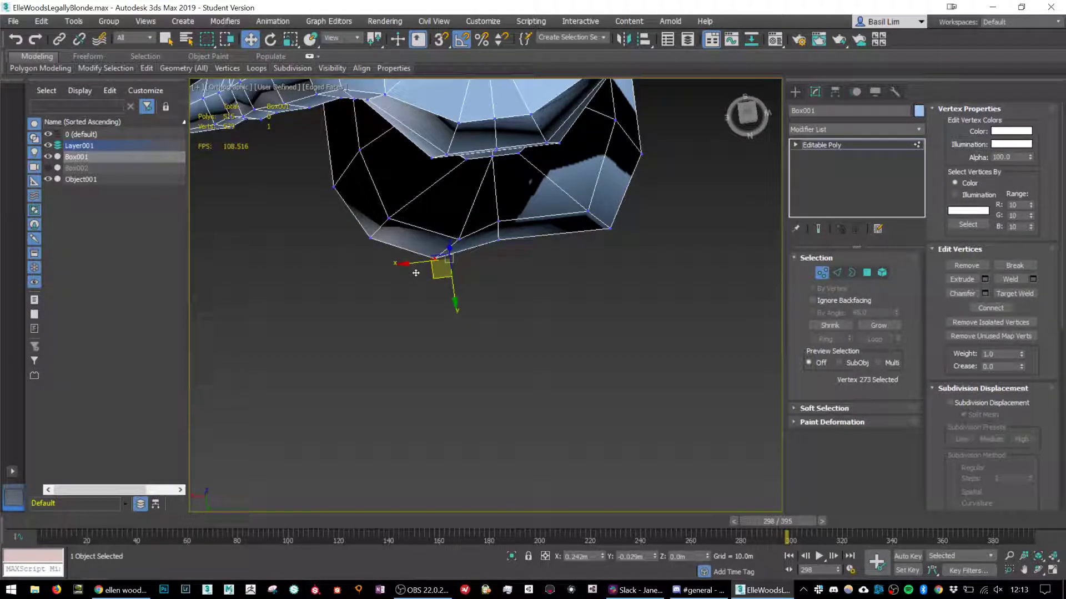
left_click(459, 240)
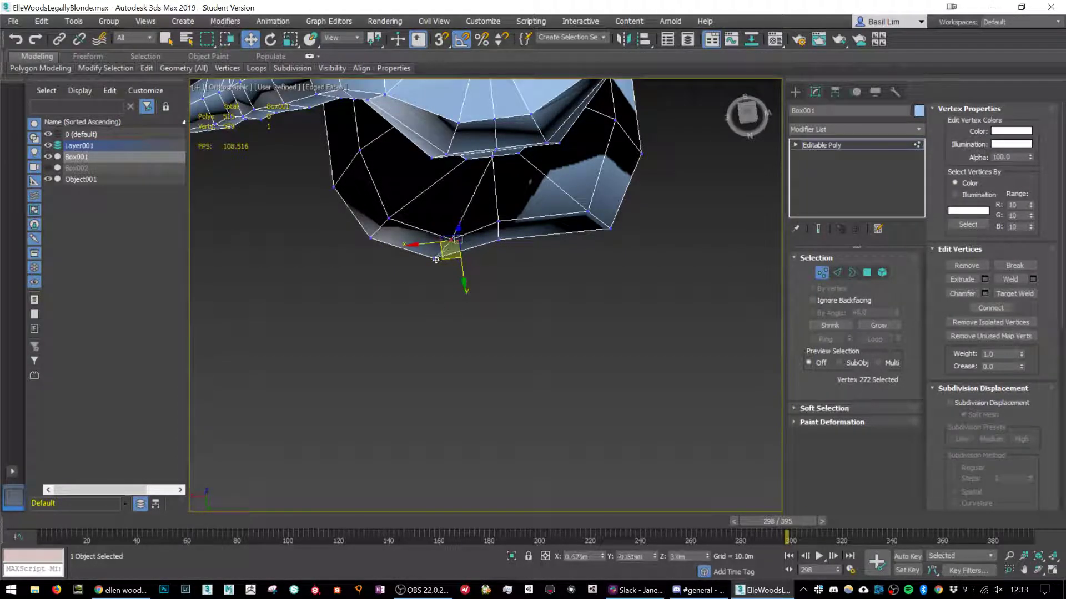
left_click_drag(435, 260, 425, 260)
middle_click_drag(425, 260, 456, 333, "alt")
middle_click_drag(455, 333, 368, 222)
left_click(380, 201)
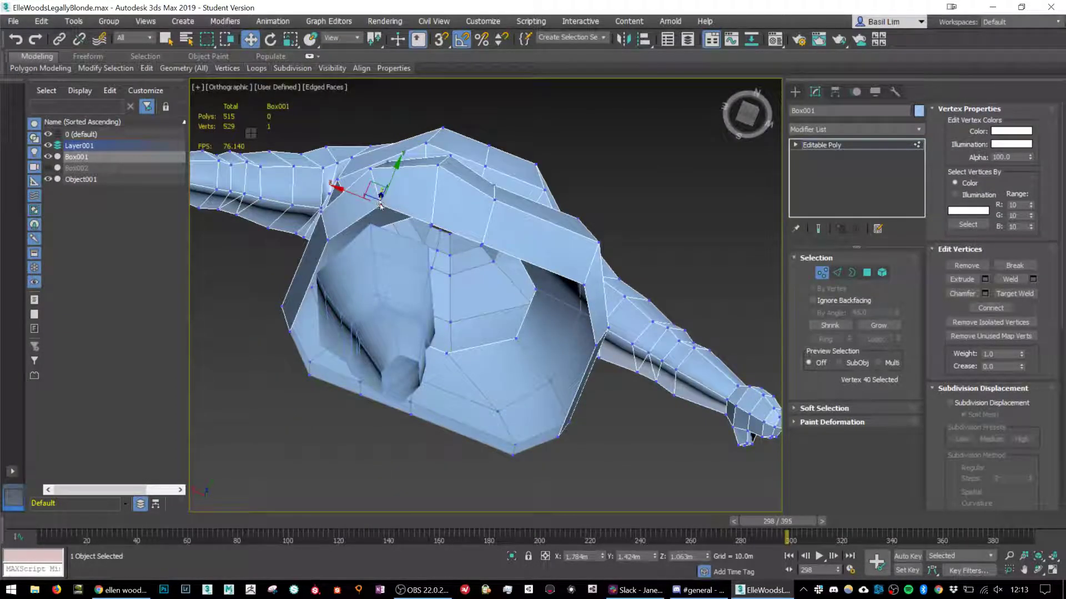
right_click(380, 205)
left_click(327, 85)
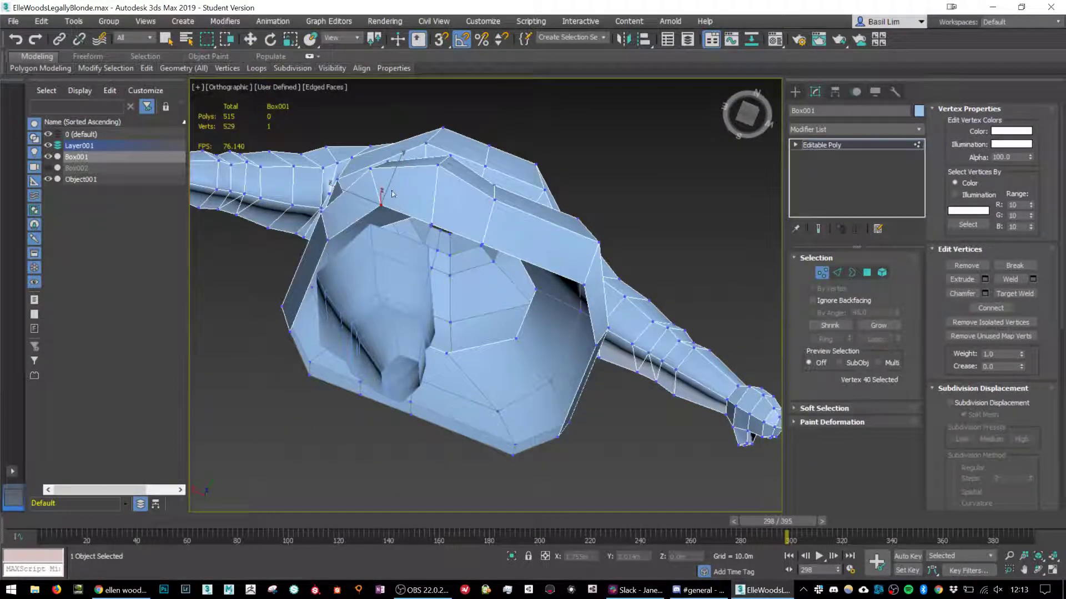
key("w")
right_click(380, 203)
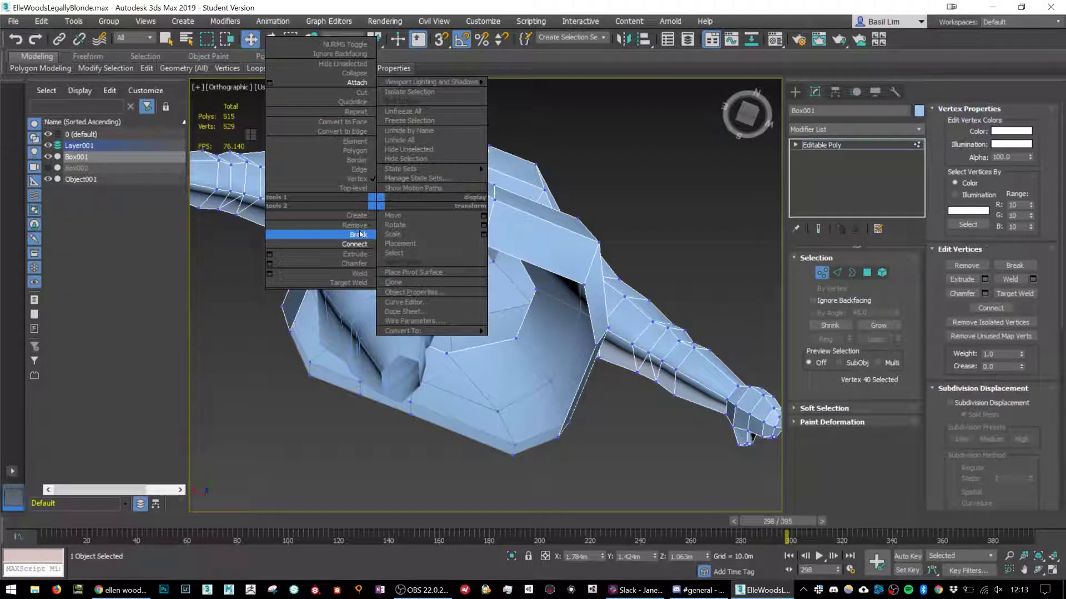
left_click(349, 282)
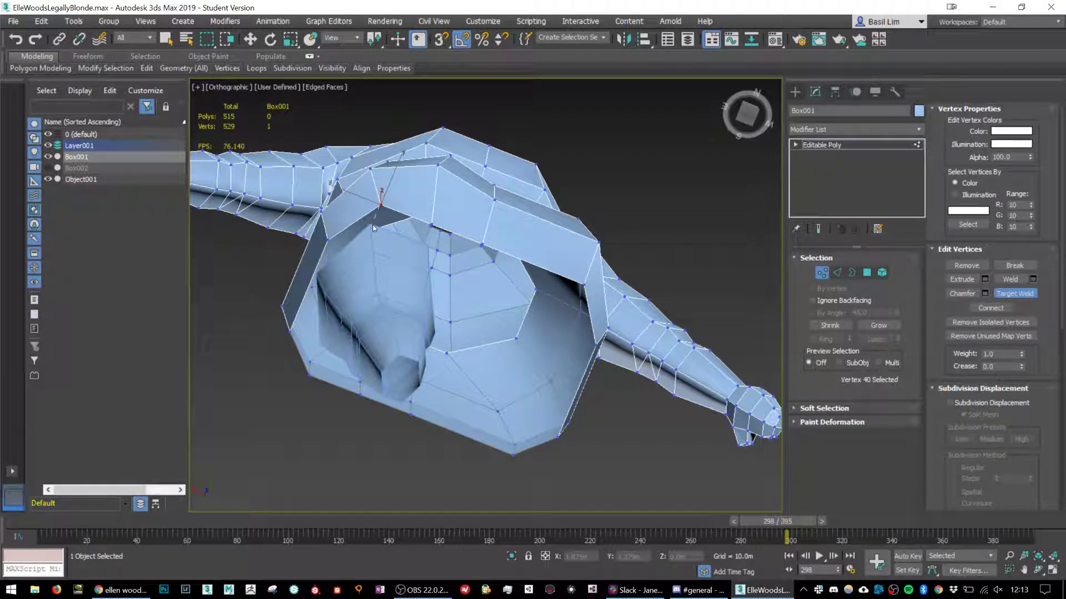
right_click(374, 227)
Attach the separate leg object, Object001, to the Box001 body mesh.
right_click(505, 201)
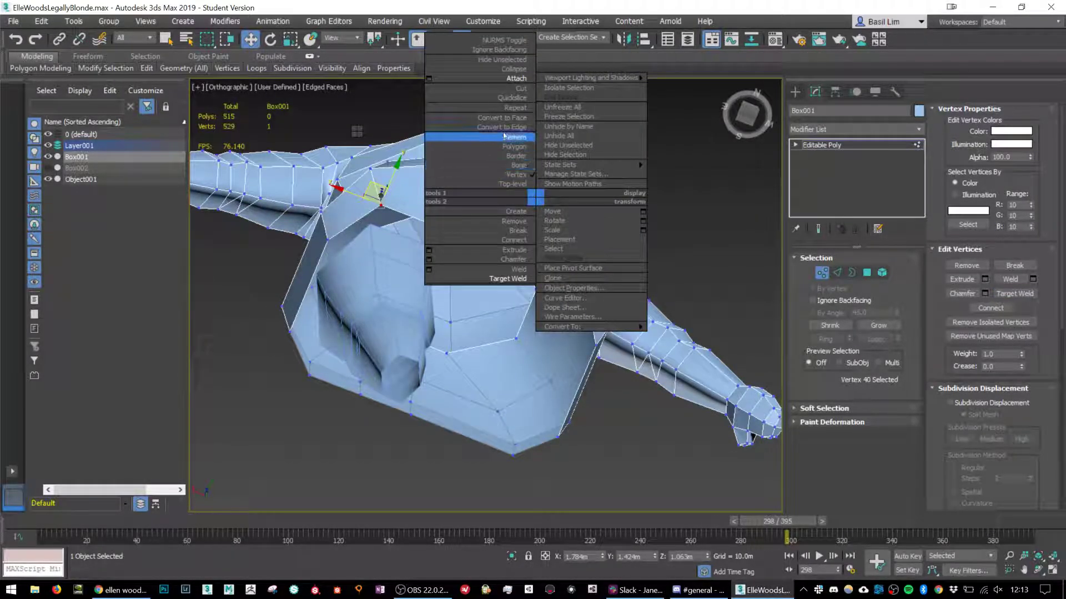
left_click(500, 107)
left_click(401, 268)
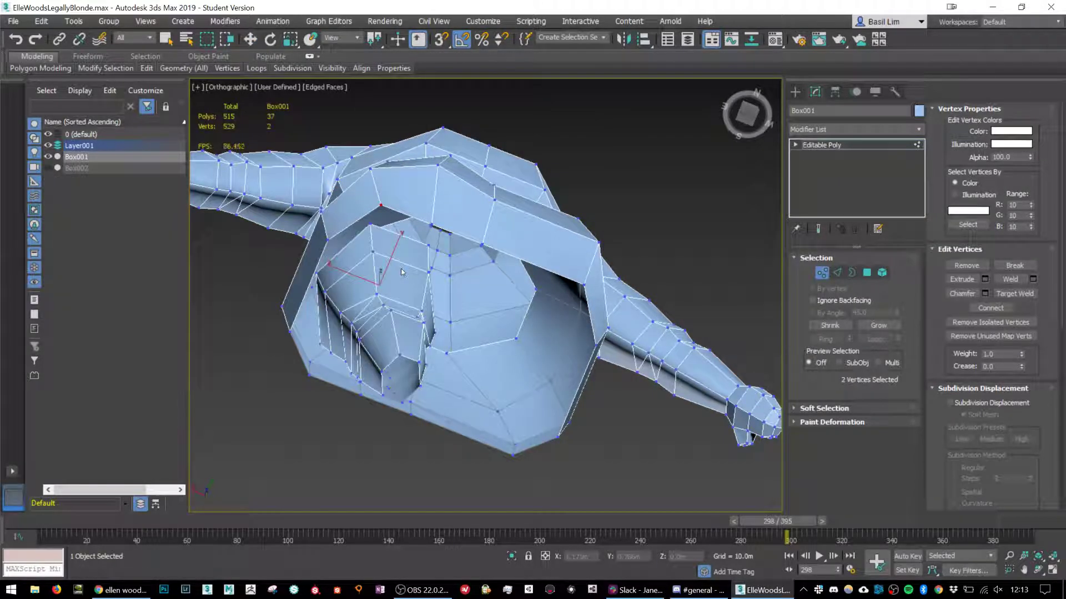
Target weld the lower hip edge vertices onto the matching vertices around the top of the attached leg.
key("w")
left_click(381, 205)
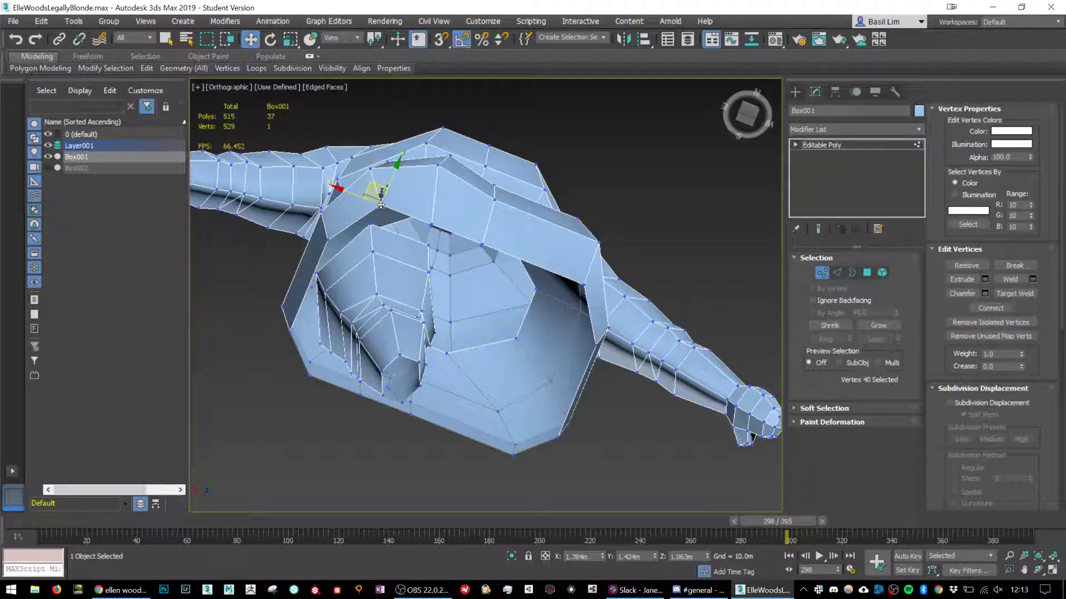
right_click(381, 205)
left_click(383, 274)
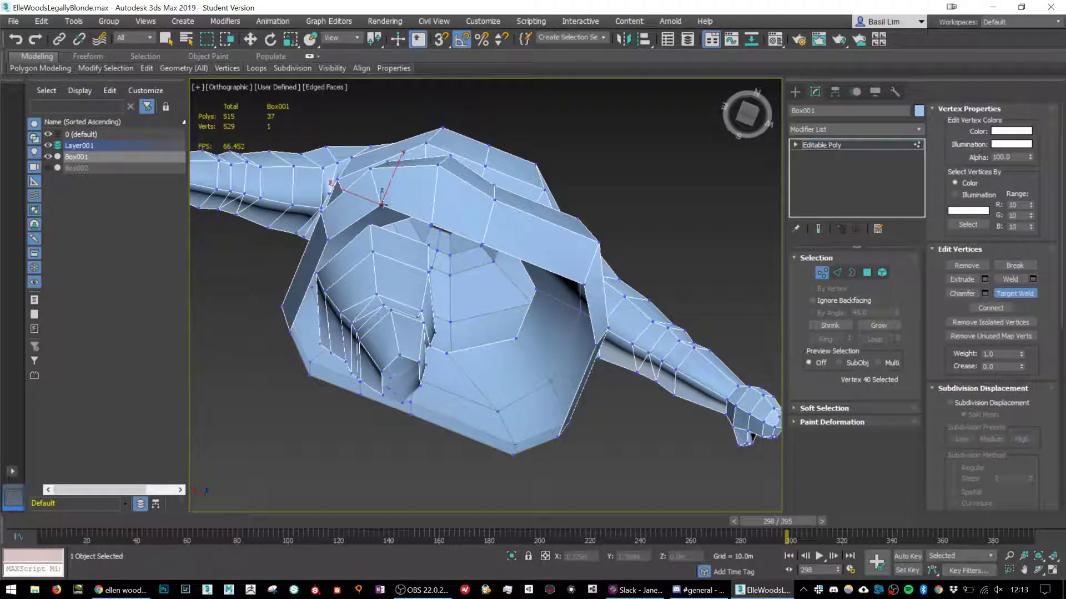
left_click(371, 225)
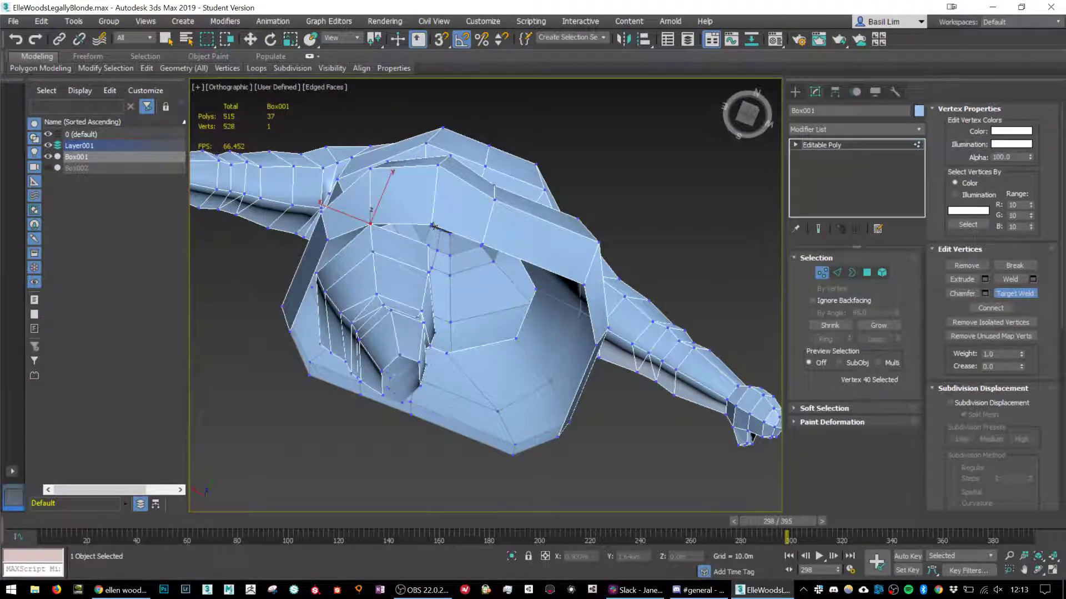
middle_click_drag(425, 246, 316, 209, "alt")
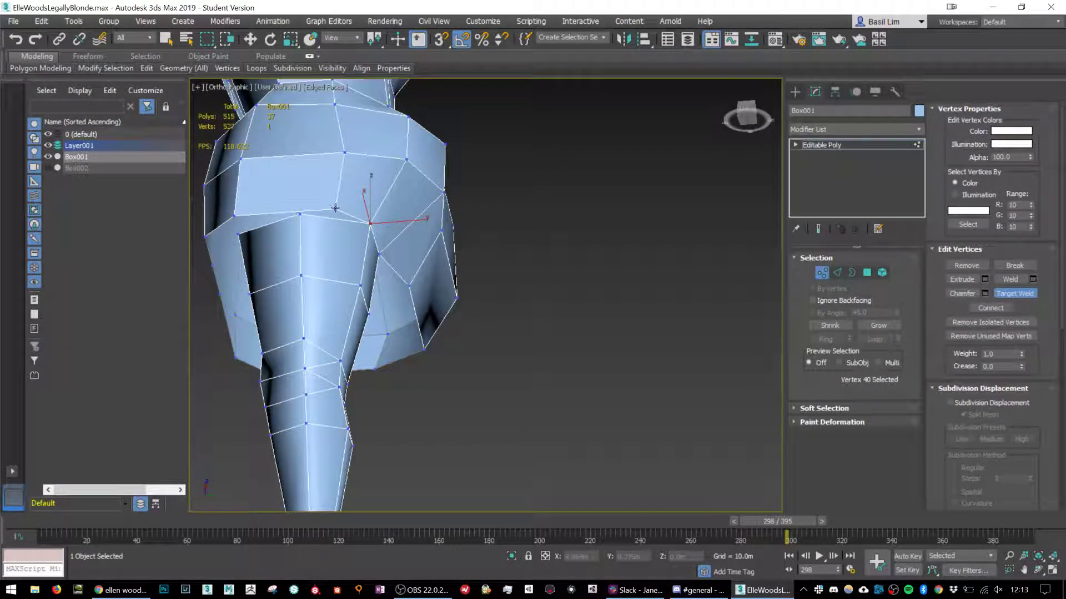
middle_click_drag(298, 216, 408, 324, "alt")
left_click(400, 219)
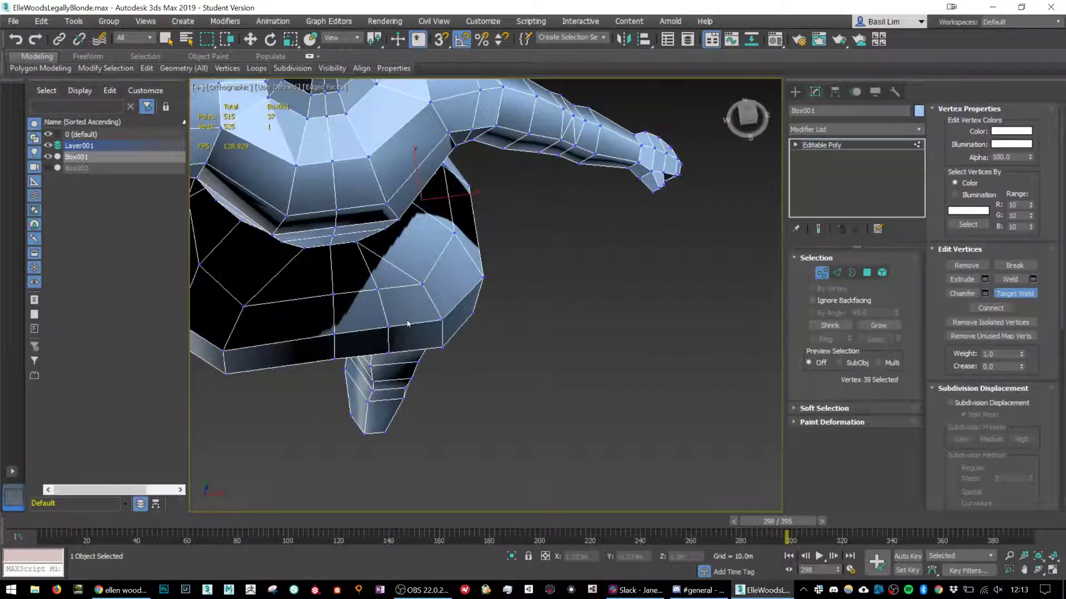
key("r")
left_click(821, 273)
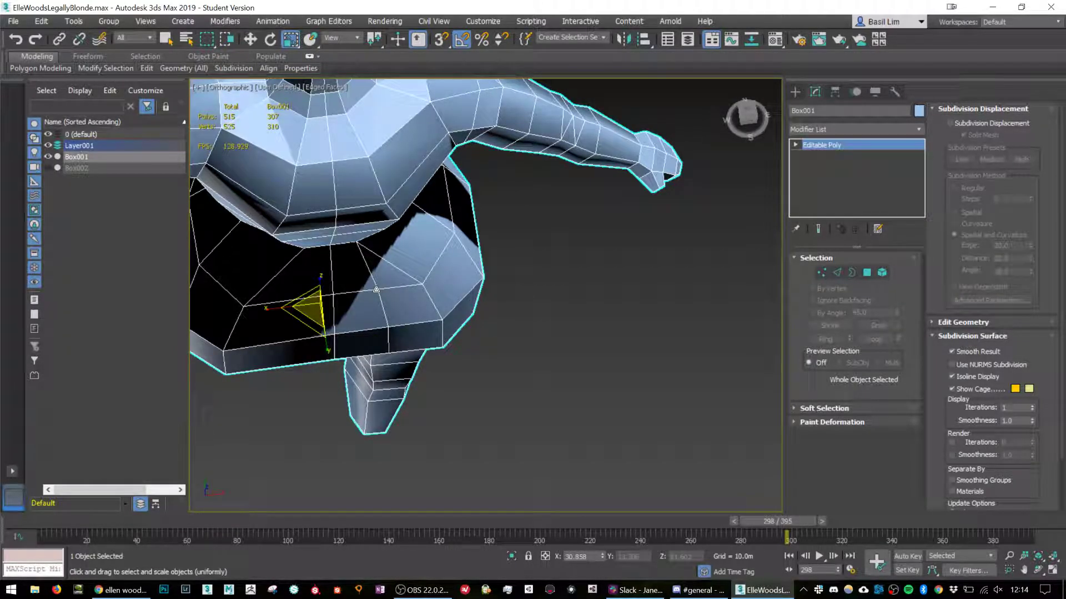
middle_click_drag(399, 301, 380, 276, "alt")
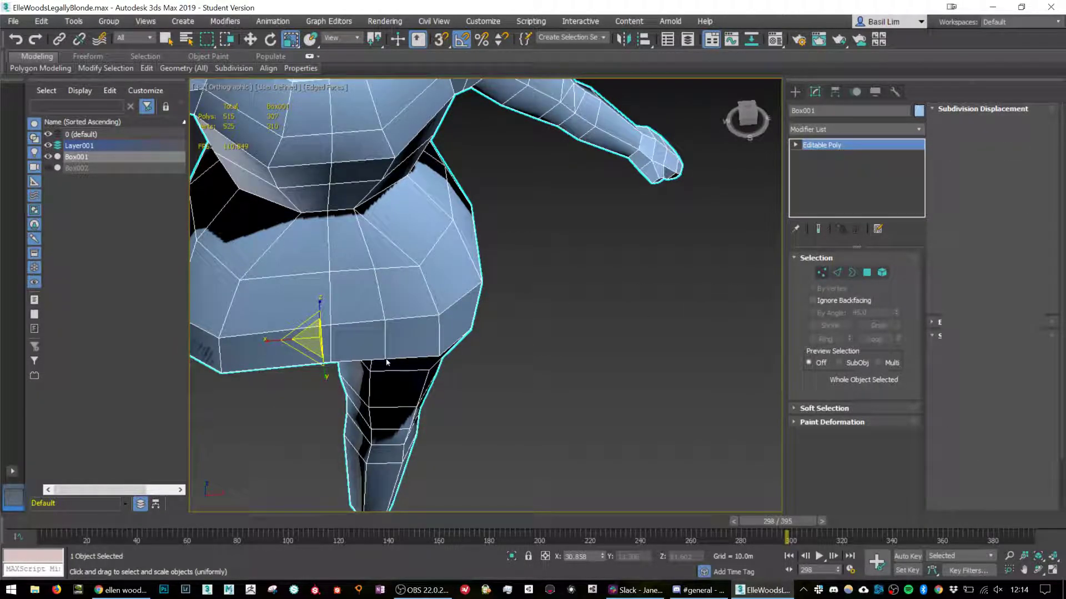
key("1")
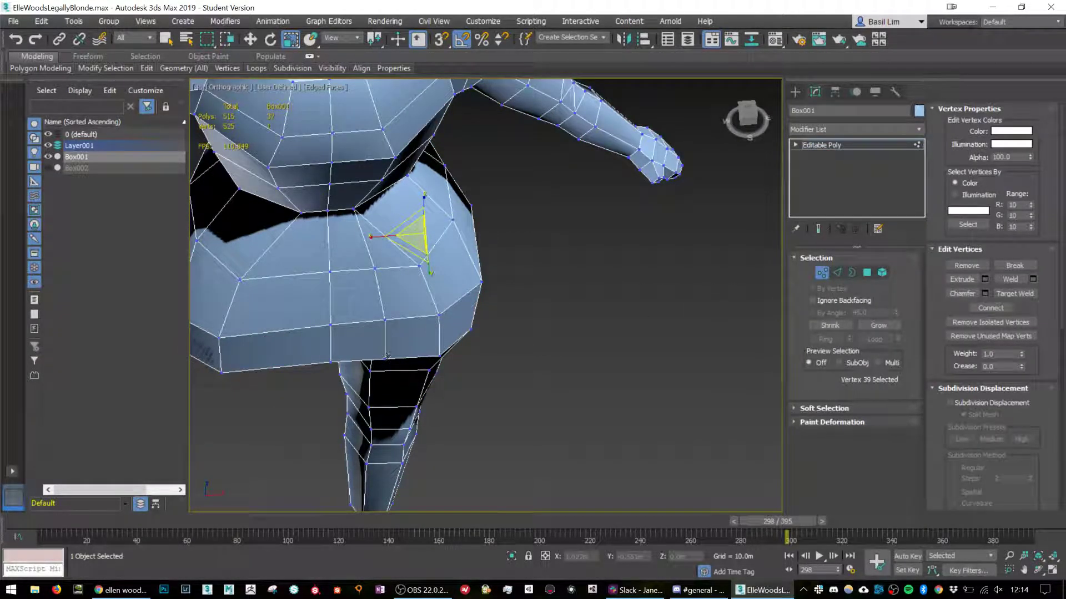
Delete the lower hip polygons on the side of the body that has no leg.
middle_click_drag(377, 348, 350, 313, "alt")
middle_click_drag(349, 313, 430, 292)
left_click(865, 274)
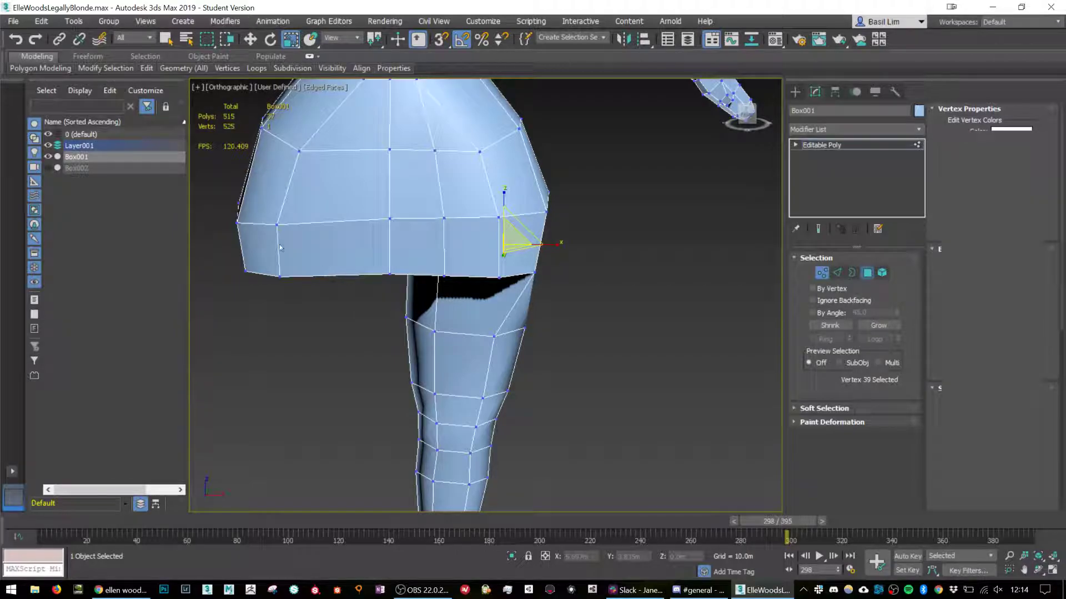
left_click_drag(340, 301, 236, 194)
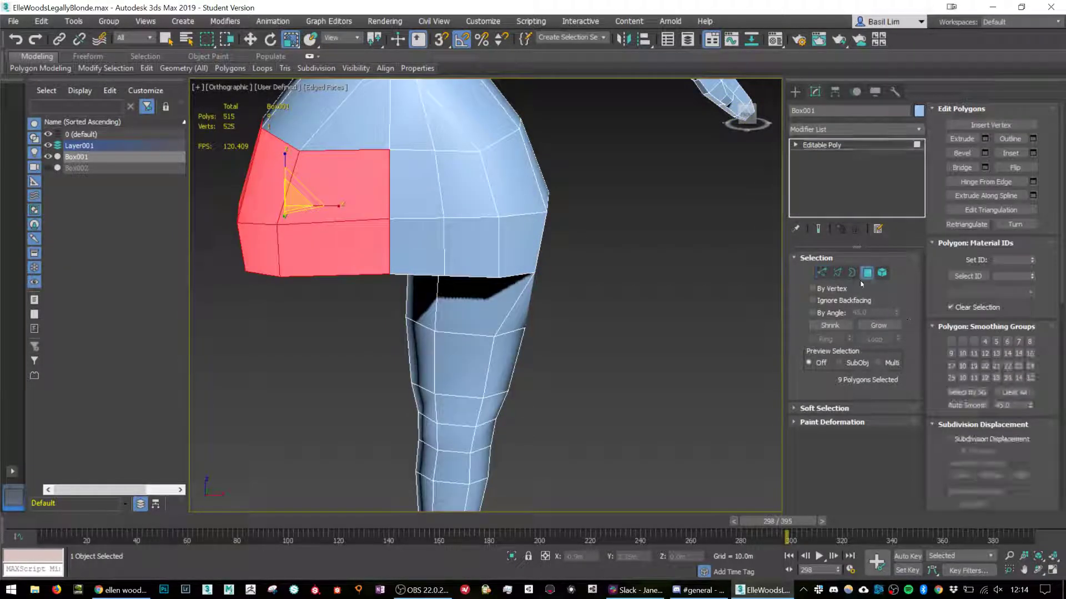
key("Delete")
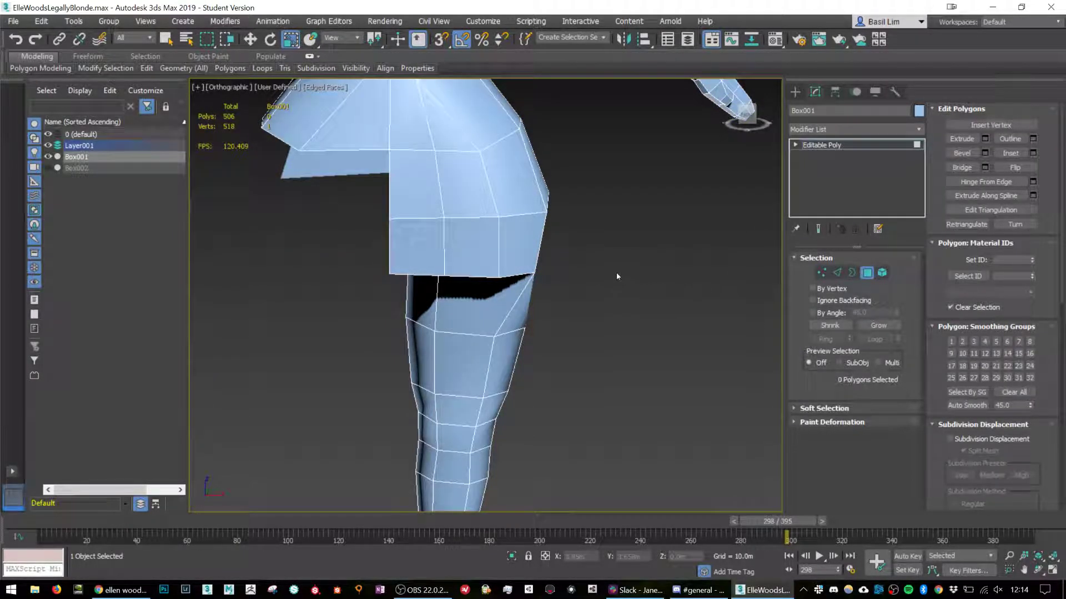
Target weld the two lower hip vertices beside the body's centre line onto the leg's inner top vertices.
scroll(411, 248, "up", 3)
middle_click_drag(428, 264, 501, 217, "alt")
left_click(822, 273)
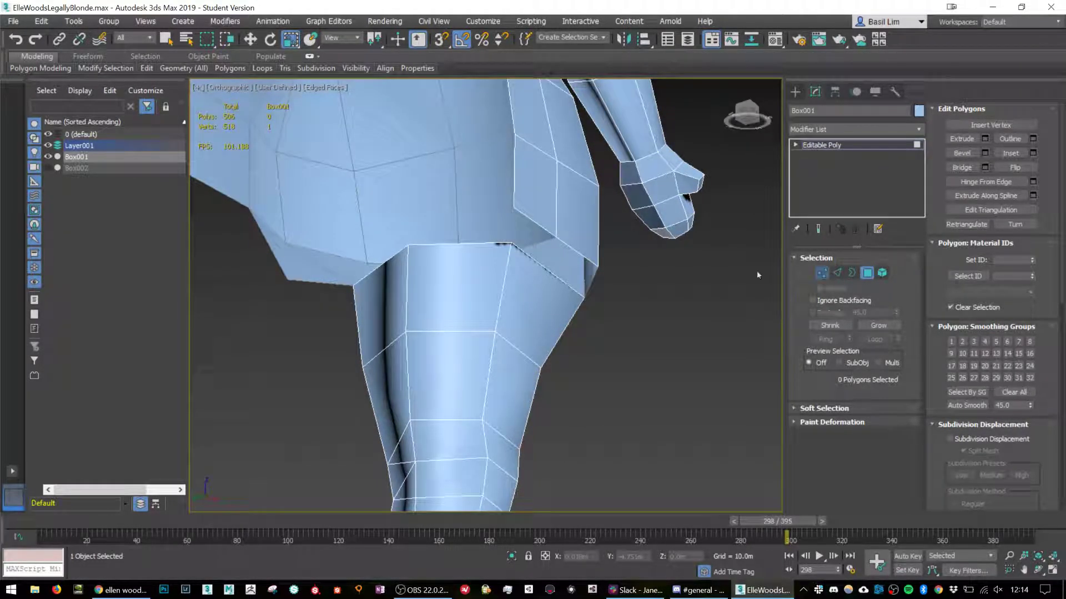
left_click(513, 209)
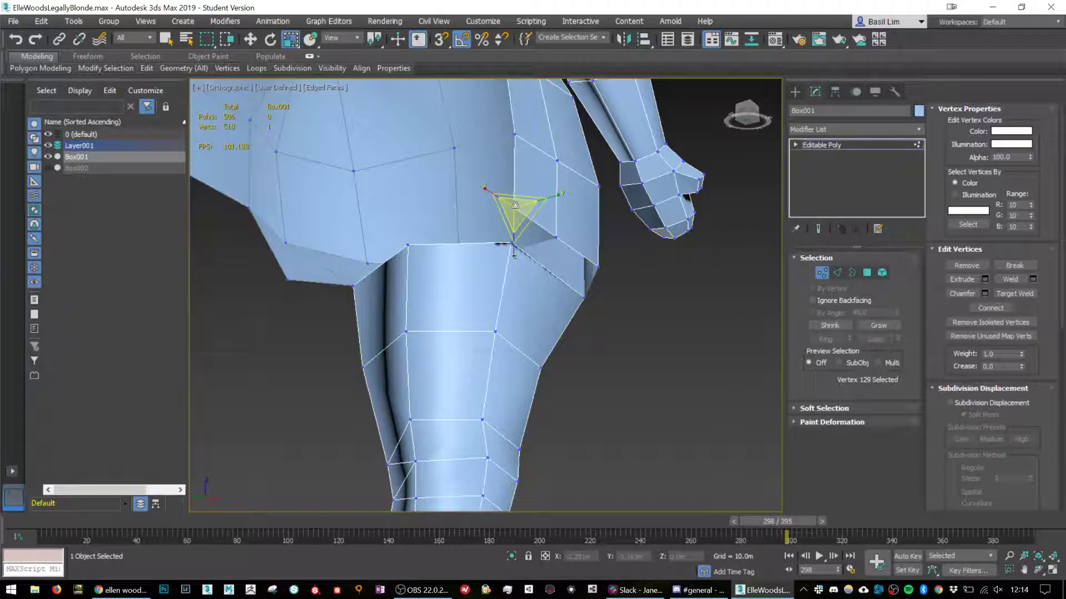
right_click(515, 205)
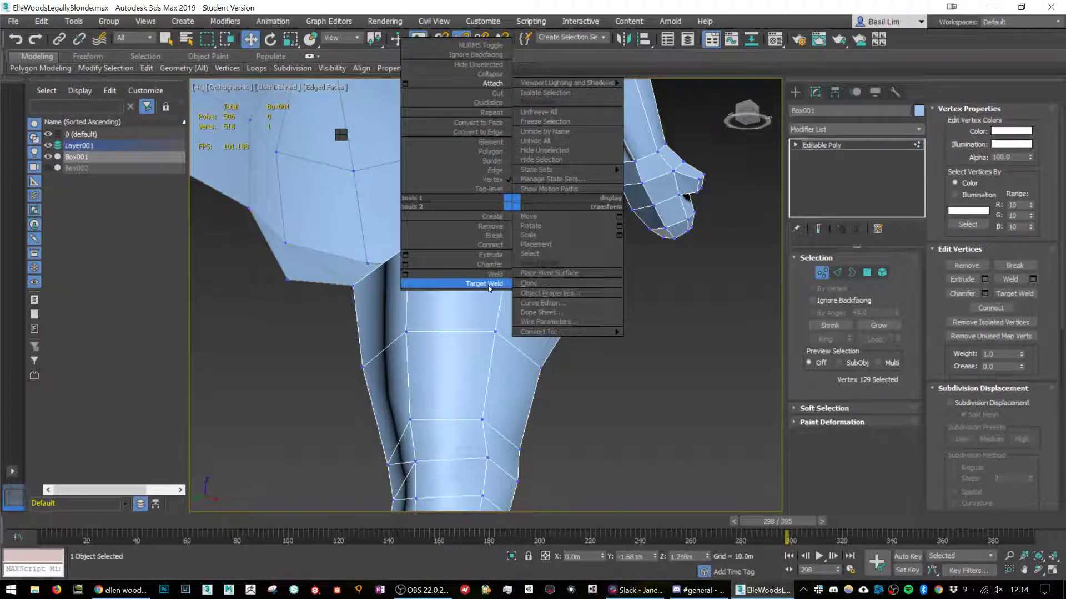
left_click(488, 285)
left_click(515, 206)
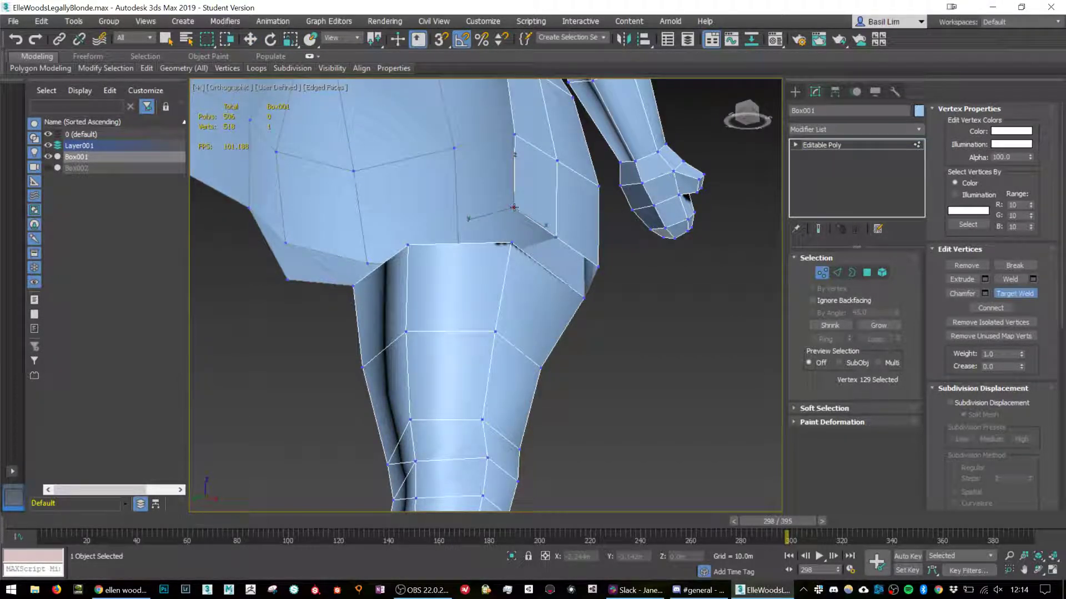
left_click(411, 244)
left_click(510, 243)
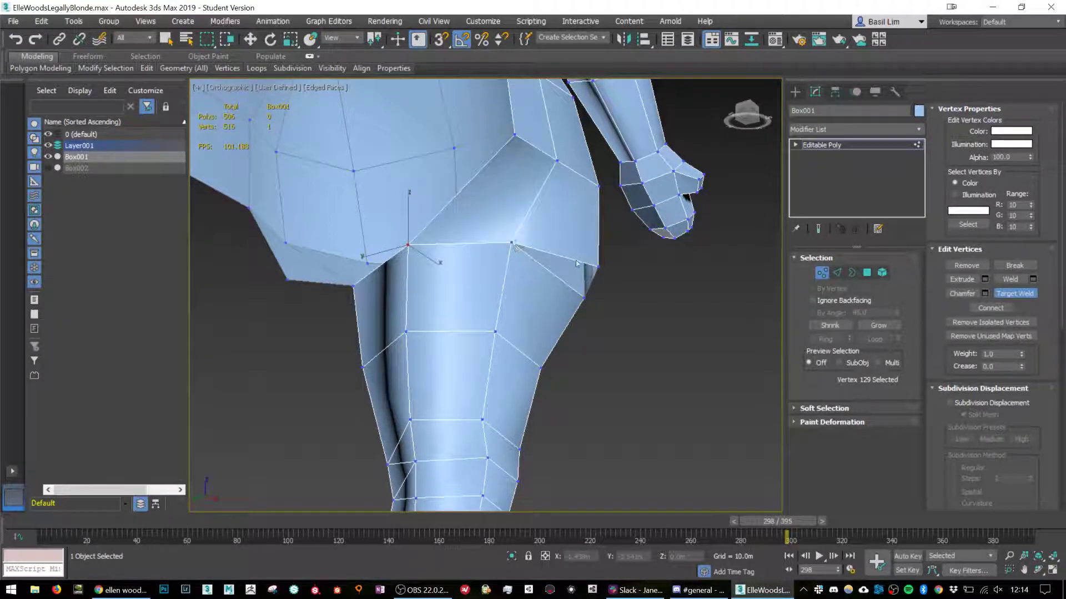
Connect the ring of leg edges below the remaining hip gap with a new lengthwise edge line and nudge it slightly.
middle_click_drag(519, 264, 565, 272, "alt")
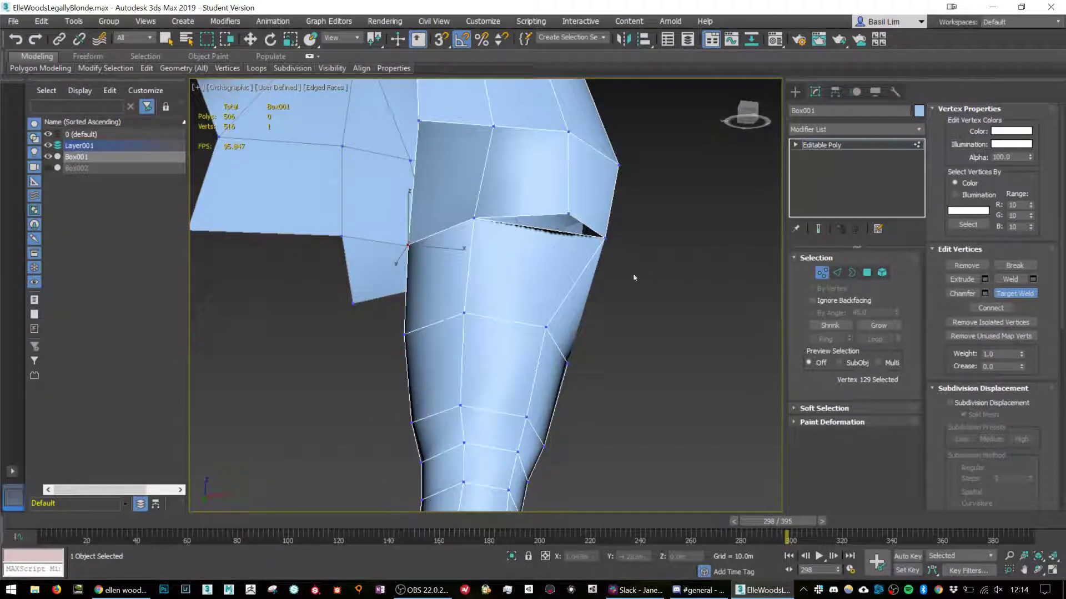
left_click(837, 274)
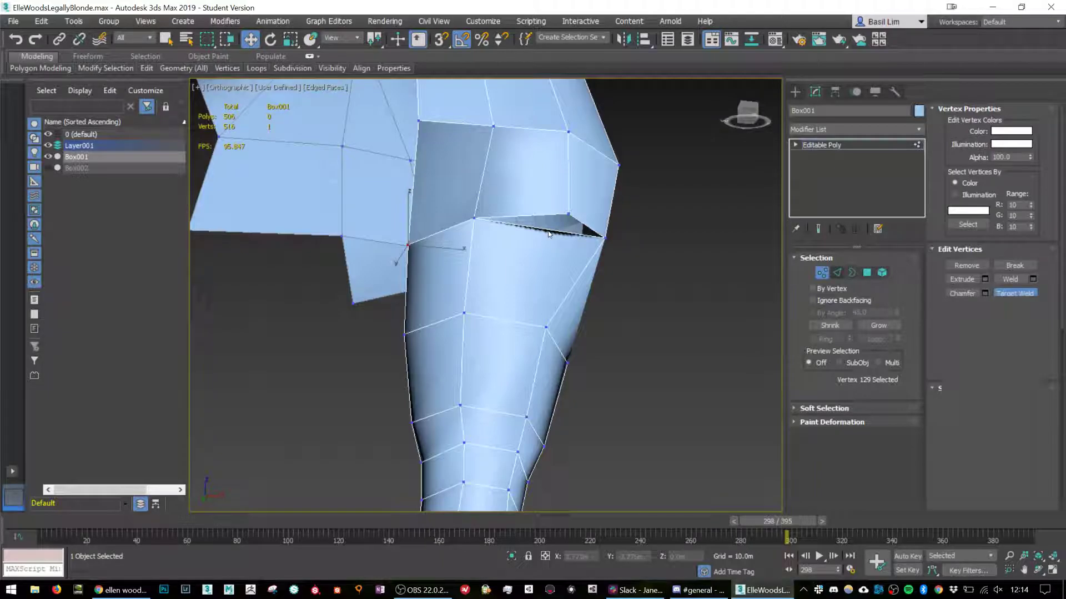
key("2")
left_click(549, 234)
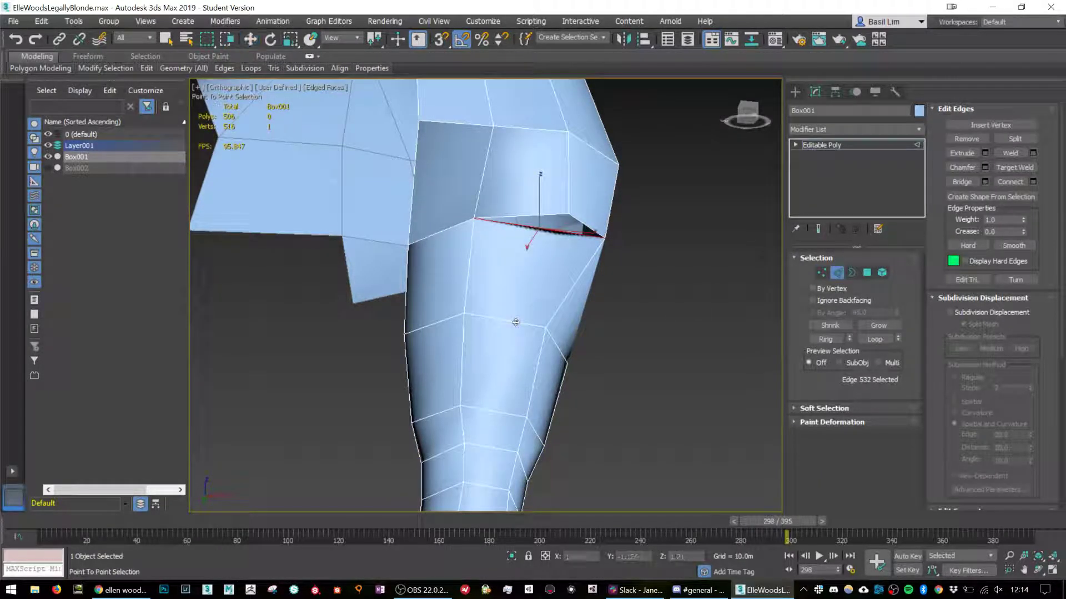
middle_click_drag(519, 324, 526, 287, "alt")
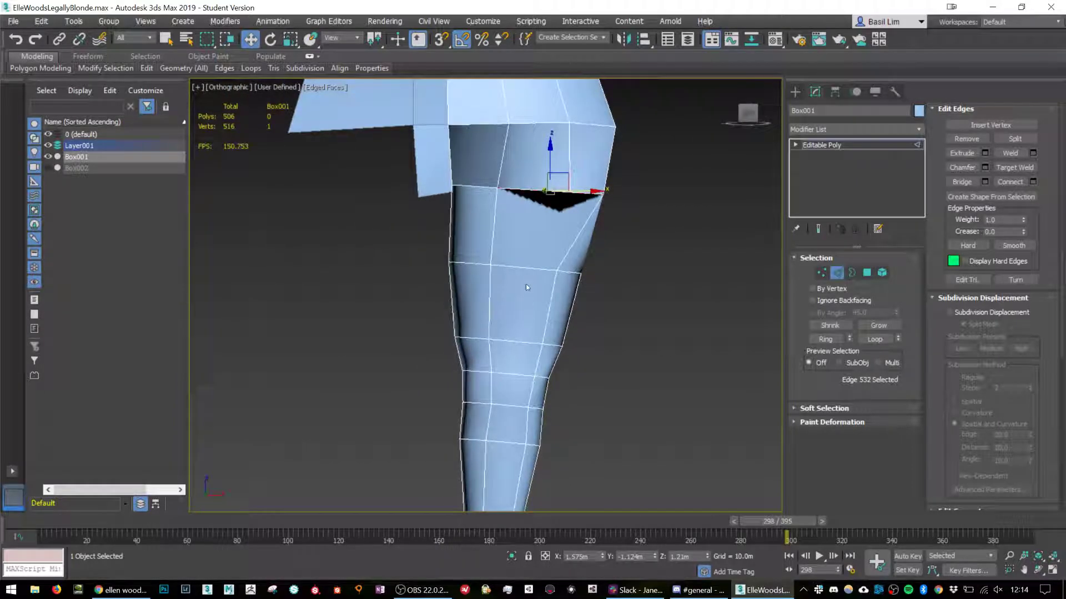
left_click(532, 269, "ctrl")
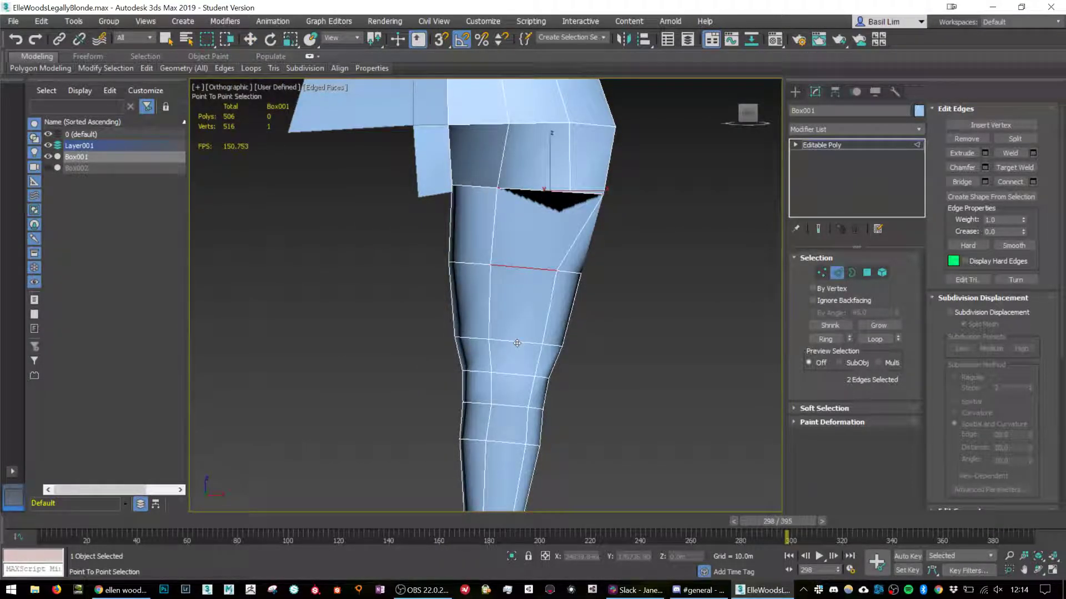
middle_click_drag(564, 358, 575, 240)
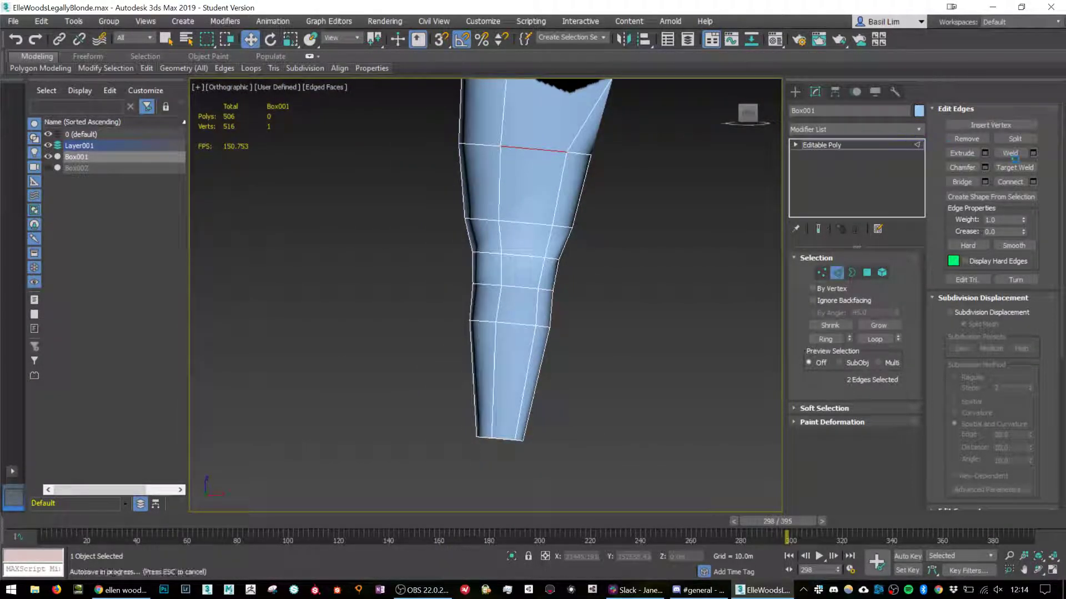
left_click(875, 339)
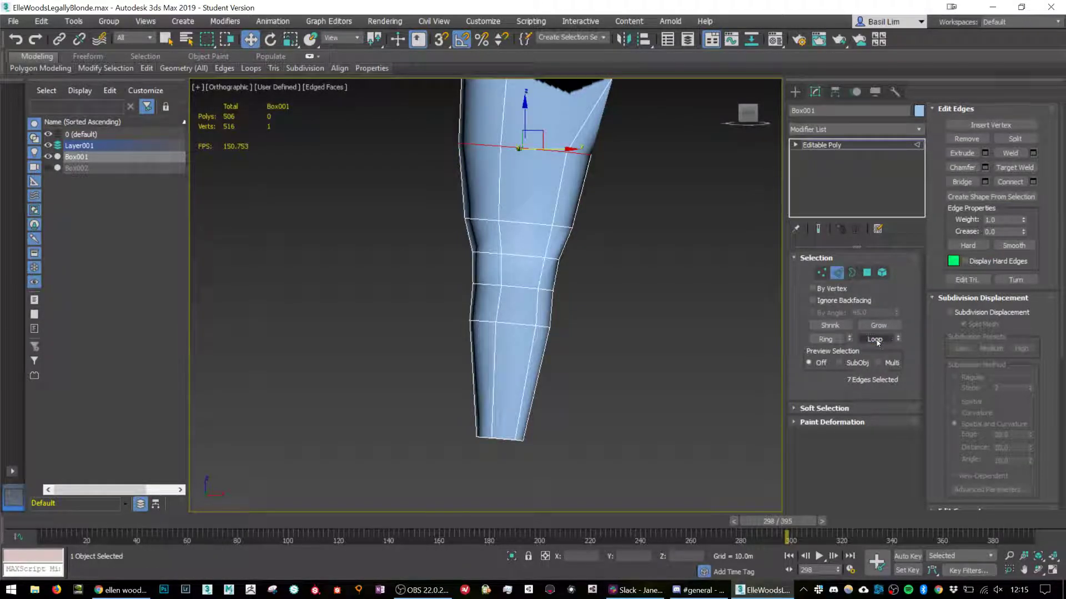
key("ctrl+z")
left_click(823, 338)
middle_click_drag(666, 261, 642, 216, "alt")
middle_click_drag(591, 160, 588, 194)
left_click(1010, 181)
left_click_drag(546, 313, 548, 318)
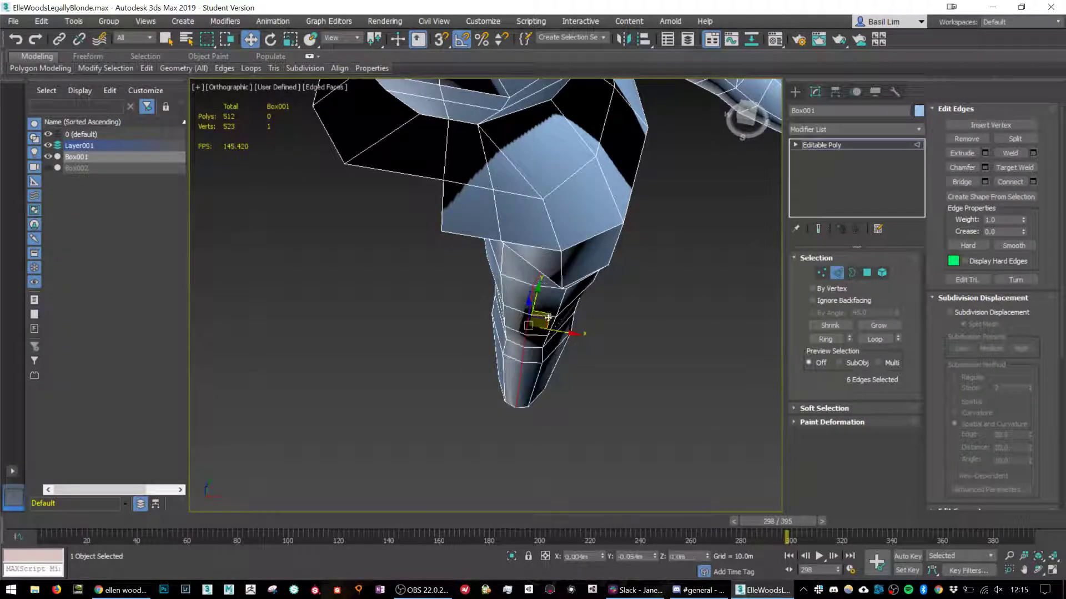
Target weld the hip vertex above the remaining gap onto the top vertex of the new lengthwise leg edge line.
middle_click_drag(544, 317, 581, 235, "alt")
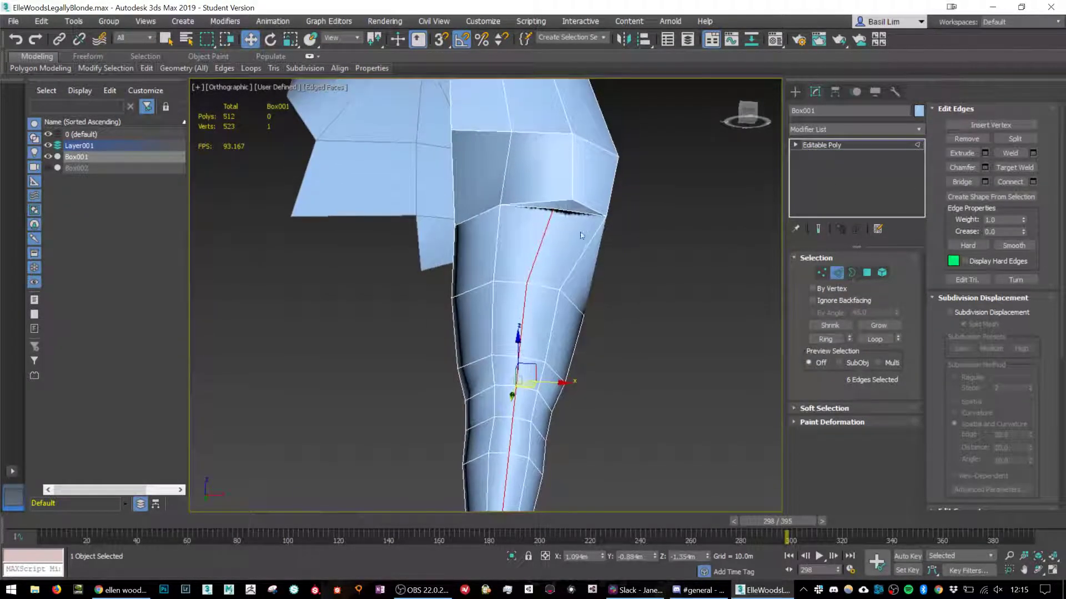
scroll(556, 211, "up", 3)
left_click(555, 212)
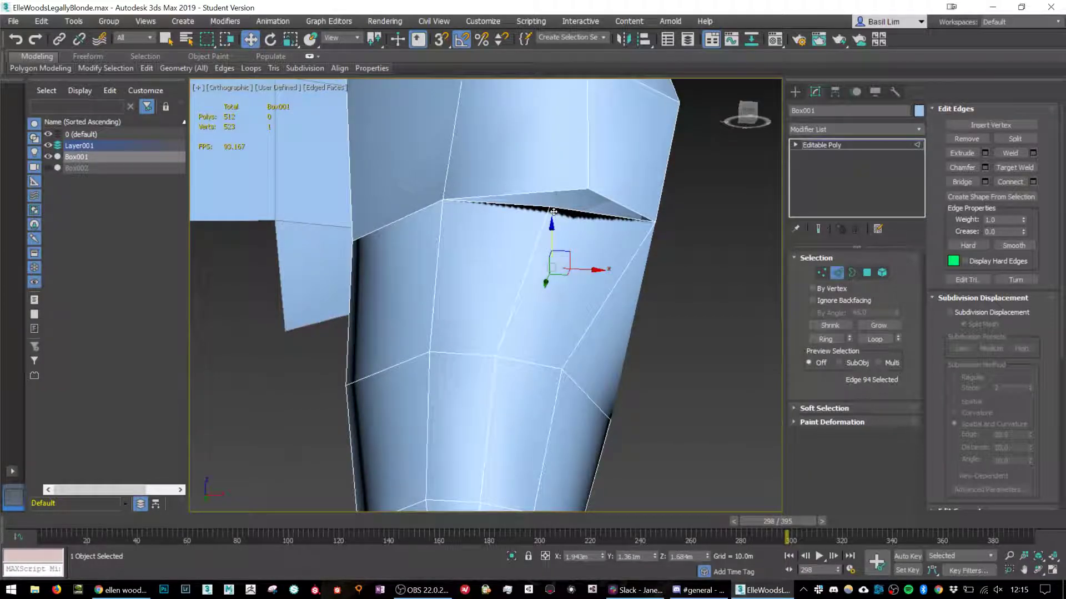
left_click(822, 272)
middle_click_drag(633, 217, 610, 194, "alt")
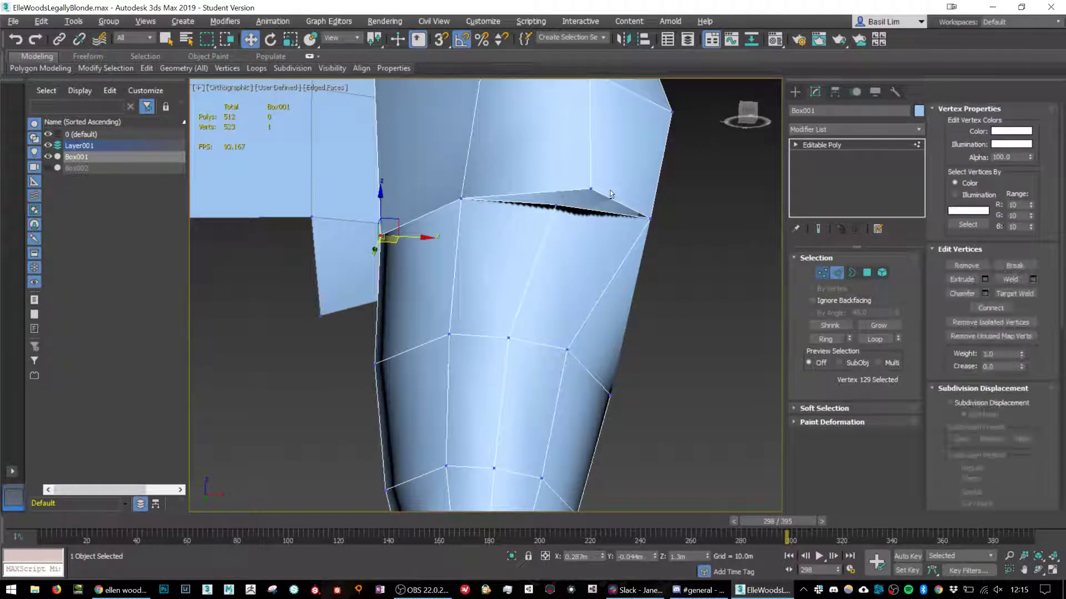
left_click(590, 189)
right_click(587, 185)
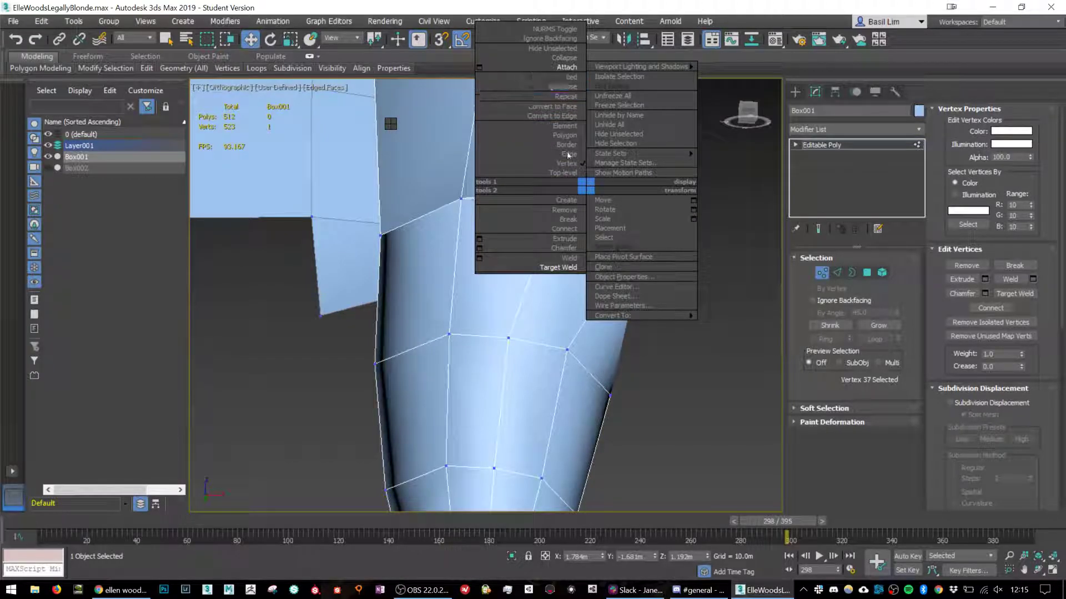
left_click(558, 267)
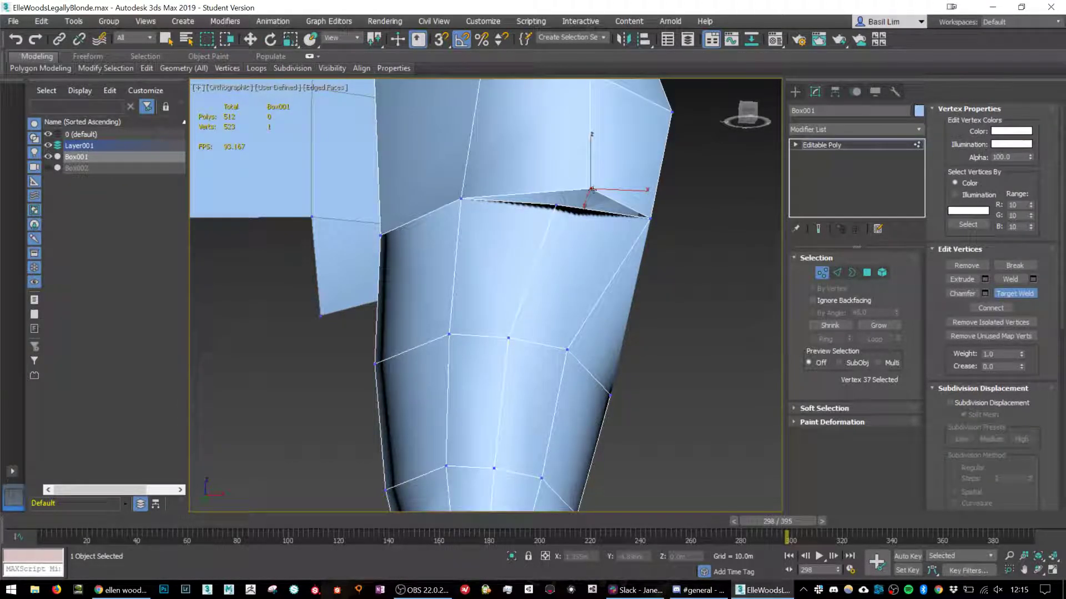
left_click(555, 207)
Move the newly welded vertex forward on the thigh and adjust the neighbouring vertex on the hip-to-leg seam.
middle_click_drag(555, 208, 524, 260, "alt")
key("w")
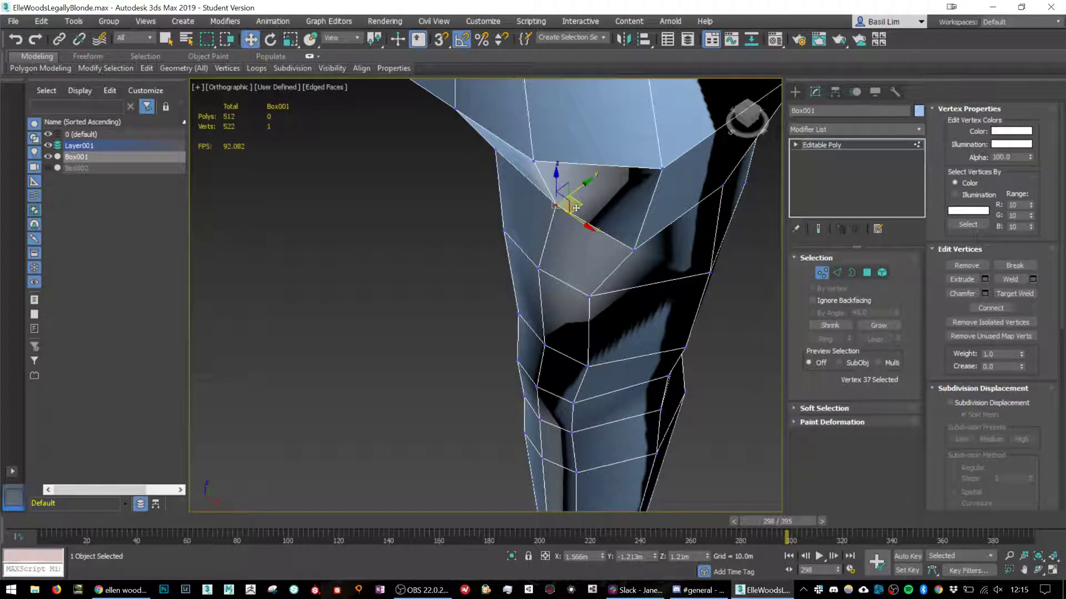
left_click_drag(575, 207, 527, 215)
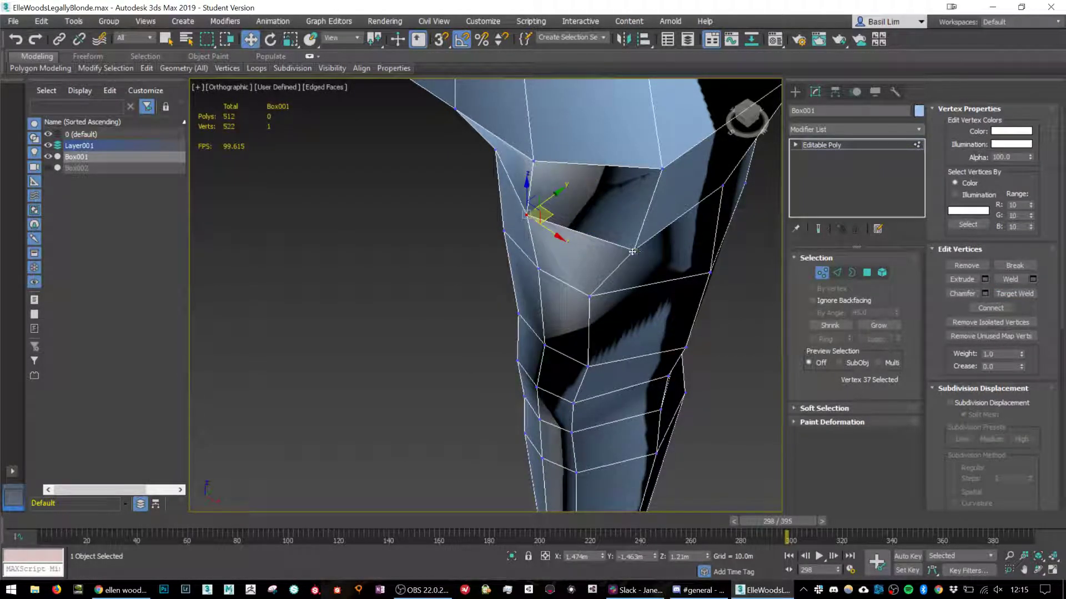
left_click(632, 251)
middle_click_drag(632, 252, 656, 258, "alt")
mouse_move(652, 259)
left_mouse_down()
mouse_move(642, 245)
mouse_move(643, 269)
left_mouse_up()
Reposition the other vertices along the hip-to-leg seam to smooth the upper thigh's outline.
left_click(617, 245)
middle_click_drag(623, 235, 610, 233, "alt")
left_click(607, 215)
left_click_drag(629, 225, 629, 254)
middle_click_drag(629, 254, 537, 283, "alt")
scroll(594, 209, "down", 3)
left_click_drag(607, 264, 621, 281)
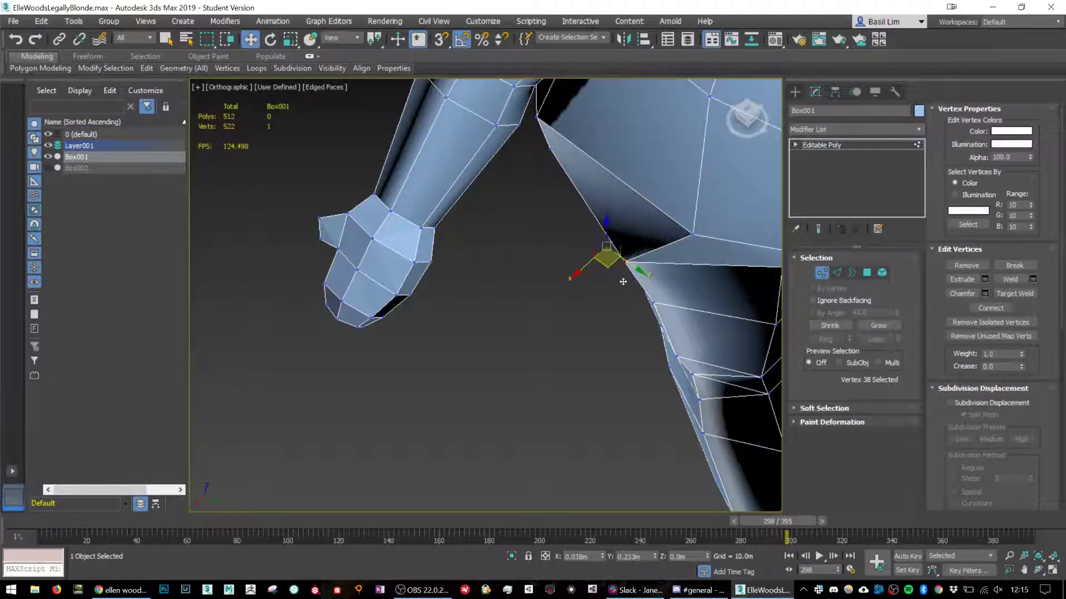
mouse_move(656, 285)
middle_mouse_down("alt")
mouse_move(671, 309)
mouse_move(705, 280)
mouse_move(654, 265)
mouse_move(646, 288)
middle_mouse_up("alt")
left_click(645, 260)
left_click_drag(639, 281, 642, 292)
Reposition the front outer vertex of the lower hip edge on the side that has the leg.
middle_click_drag(642, 291, 578, 233, "alt")
middle_click_drag(634, 278, 497, 278)
scroll(672, 297, "down", 4)
middle_click_drag(673, 297, 513, 279, "alt")
left_click(505, 278)
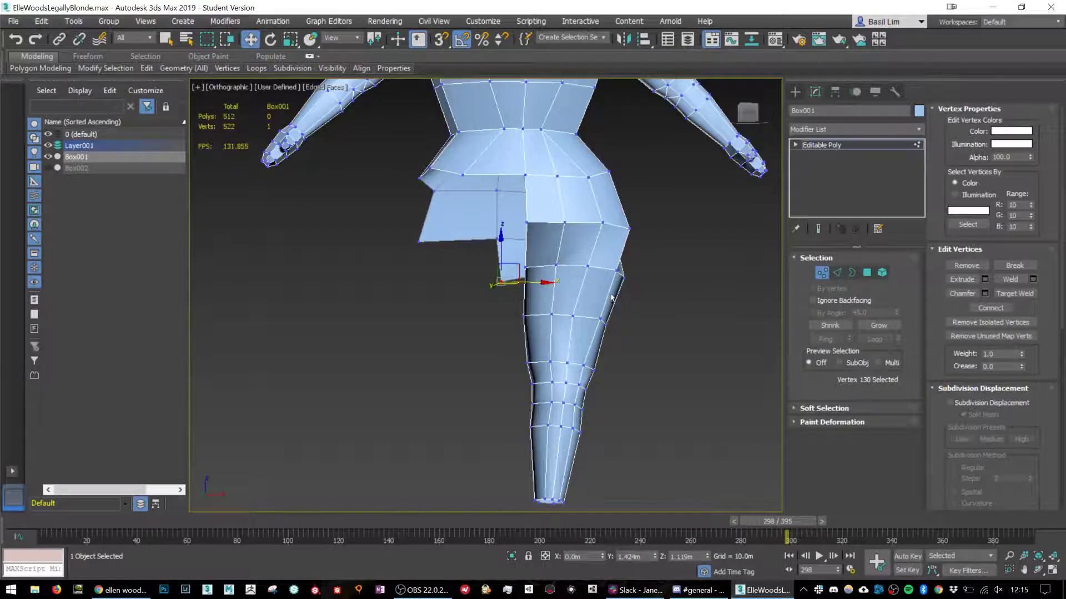
middle_click_drag(583, 321, 567, 301, "alt")
scroll(577, 261, "up", 3)
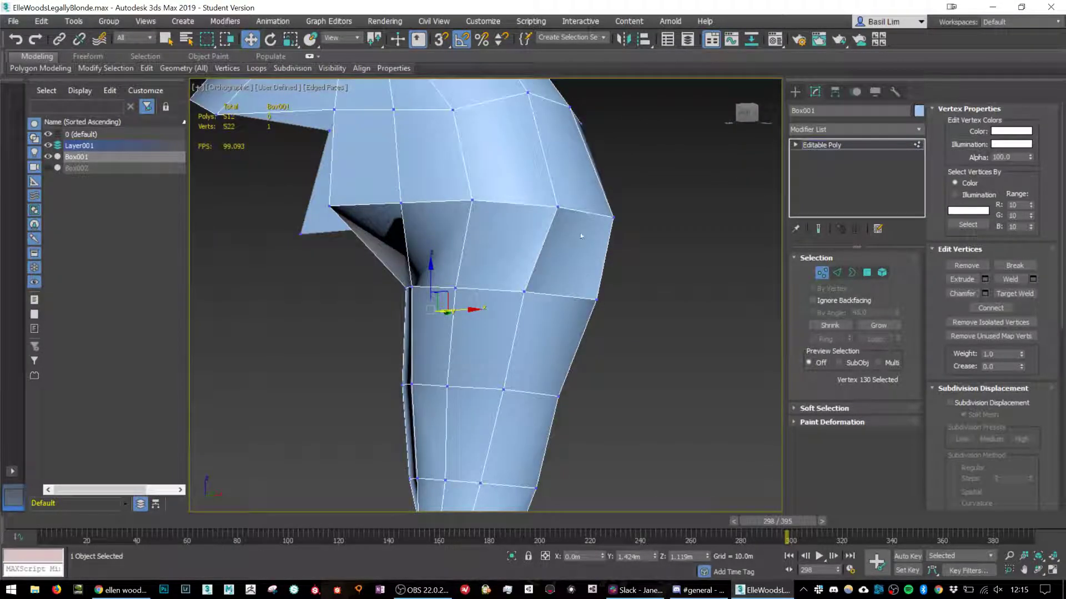
middle_click_drag(580, 233, 552, 393, "alt")
middle_click_drag(552, 393, 556, 254)
middle_click_drag(556, 254, 503, 353, "alt")
middle_click_drag(503, 353, 491, 324)
left_click(433, 345)
left_click_drag(455, 354, 431, 356)
Move the rear outer vertex of the lower hip edge inward and slightly downward.
middle_click_drag(528, 361, 558, 392, "alt")
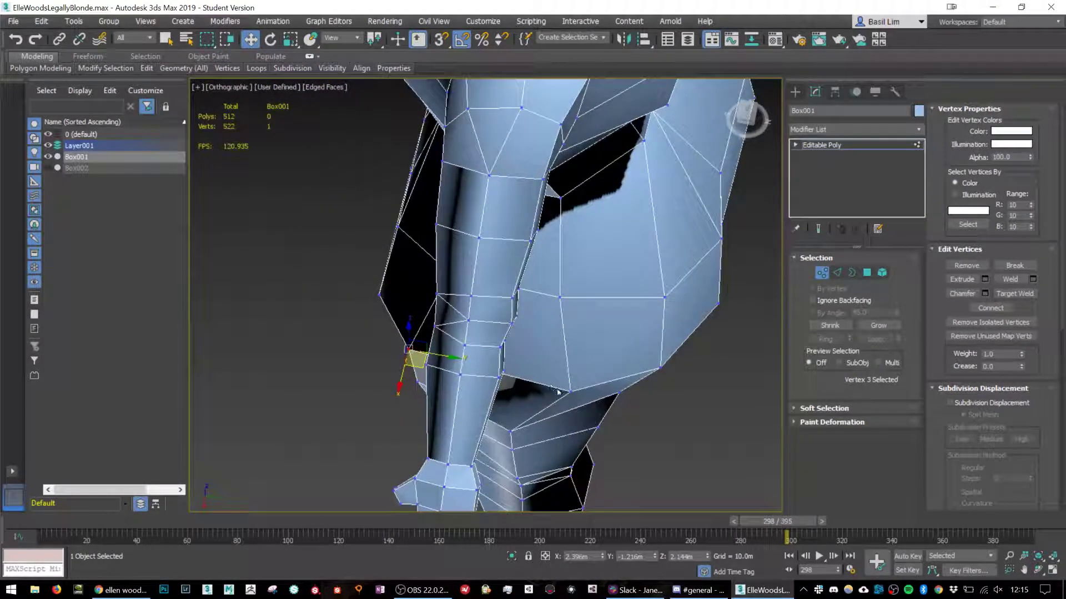
left_click(569, 393)
left_click_drag(582, 410, 526, 418)
middle_click_drag(526, 418, 662, 329, "alt")
left_click_drag(622, 301, 612, 284)
middle_click_drag(612, 284, 636, 286, "alt")
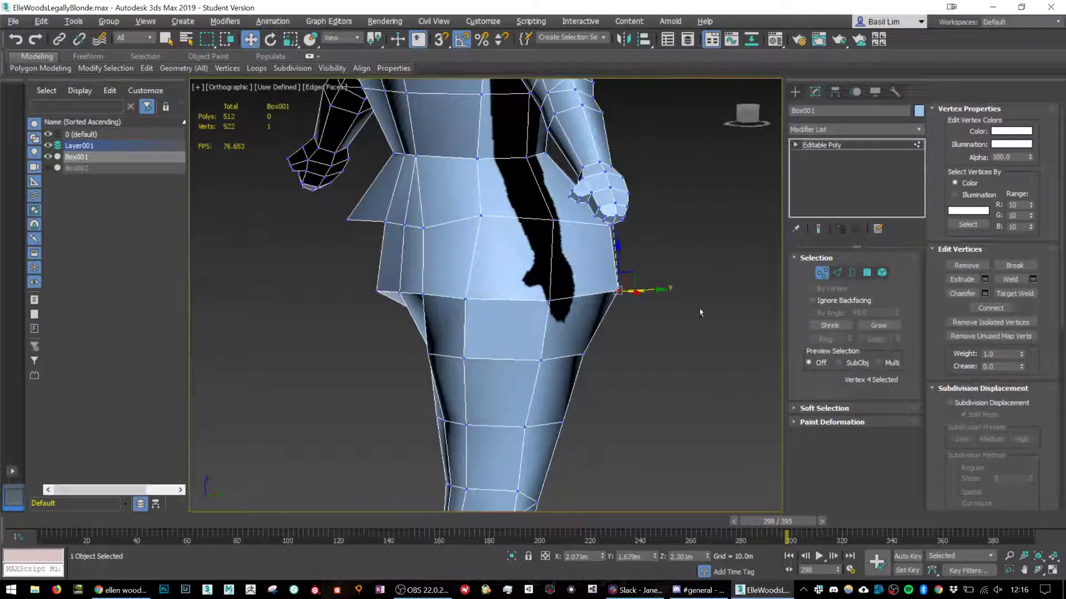
left_click_drag(636, 285, 630, 285)
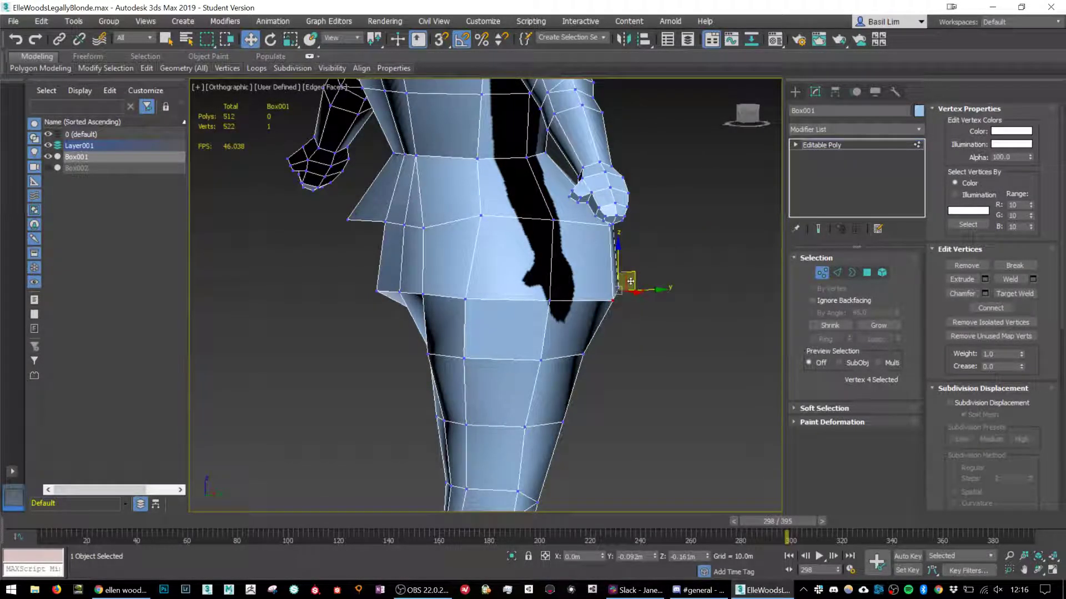
Lower the buttock vertex beside the centre line and raise the rear crotch vertex on the centre line.
middle_click_drag(630, 284, 694, 308, "alt")
left_click(682, 290)
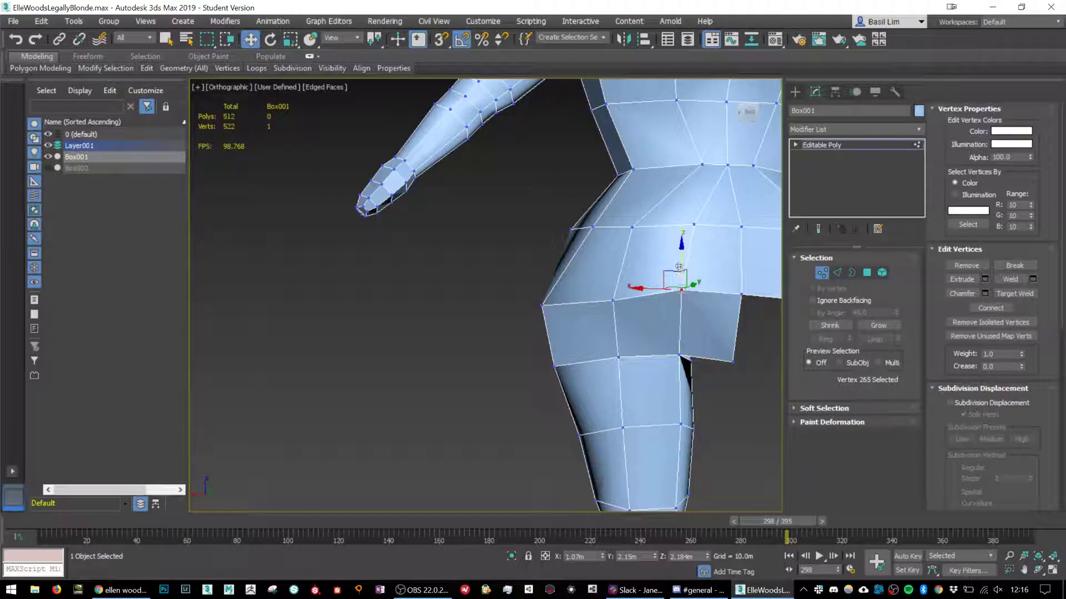
left_click_drag(681, 254, 682, 269)
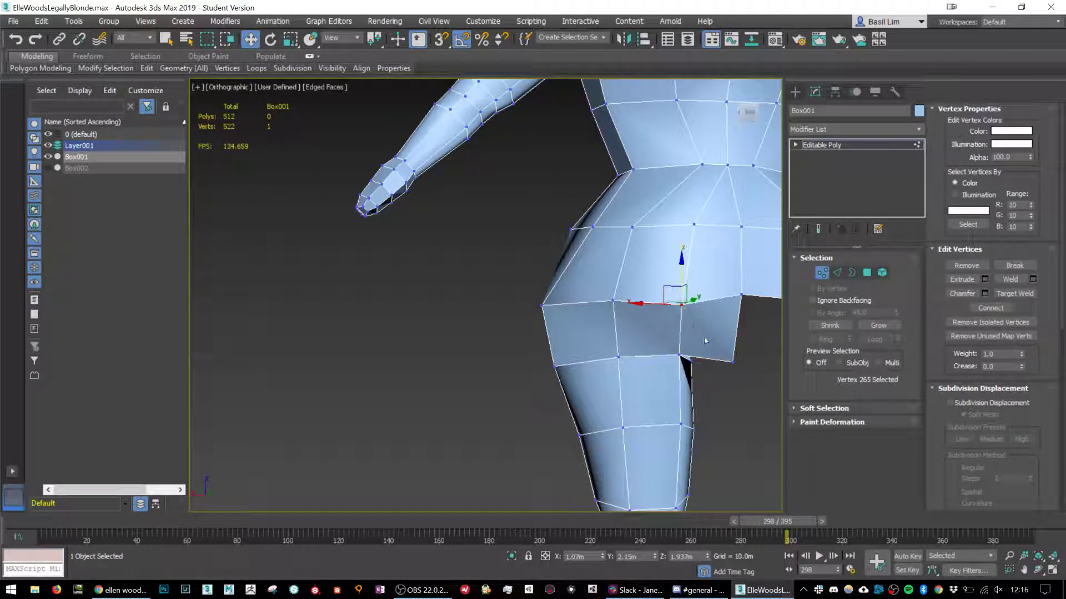
middle_click_drag(752, 367, 621, 329)
left_click(599, 322)
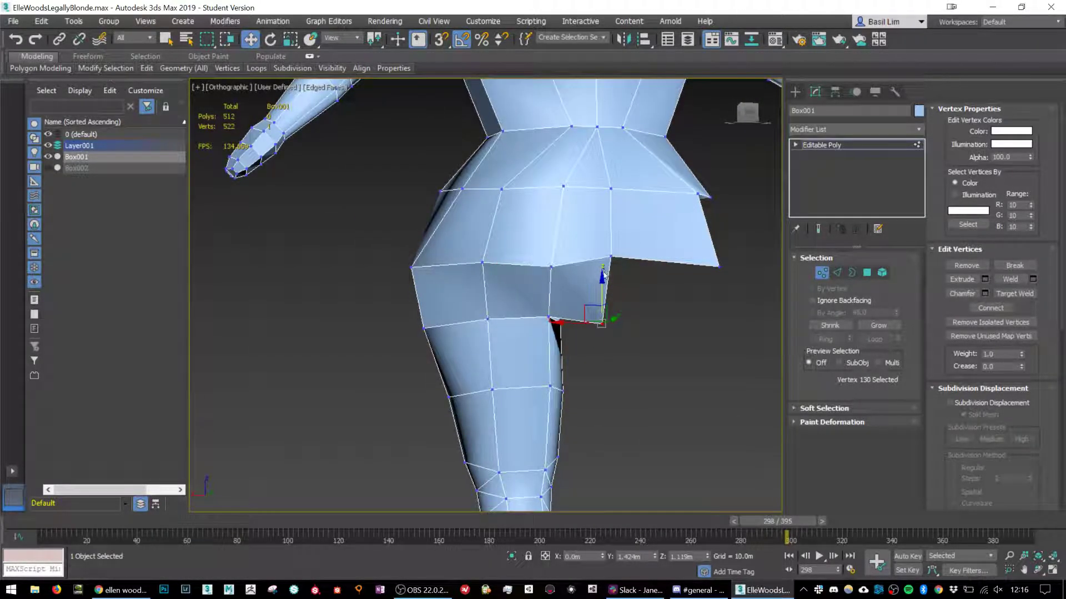
left_click_drag(603, 273, 604, 259)
Move the front lower vertex at the body's centre line backwards.
middle_click_drag(613, 282, 628, 331, "alt")
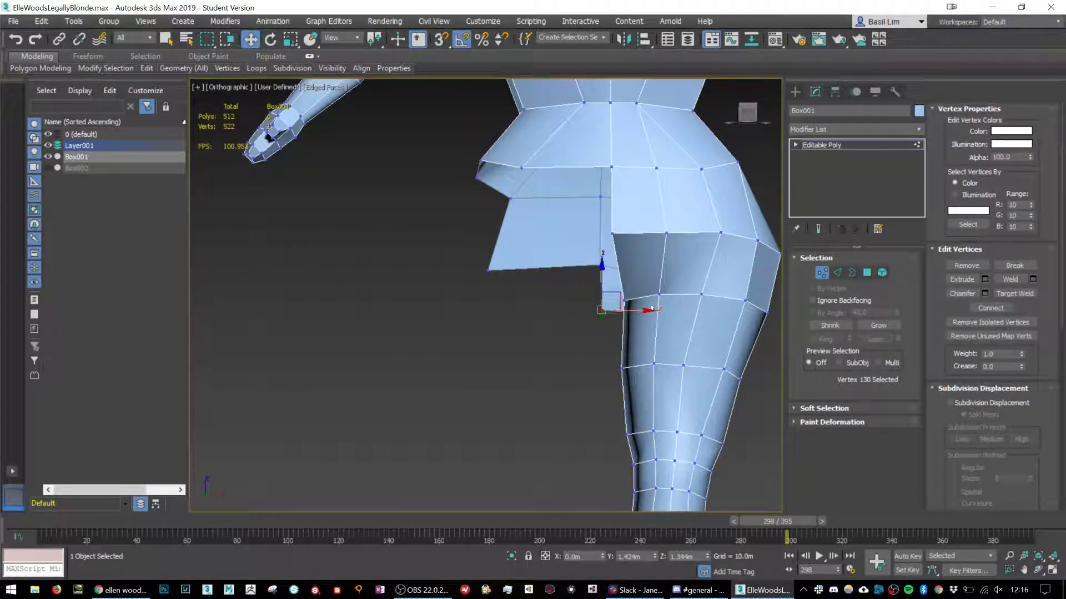
middle_click_drag(744, 281, 708, 260)
left_click(577, 212)
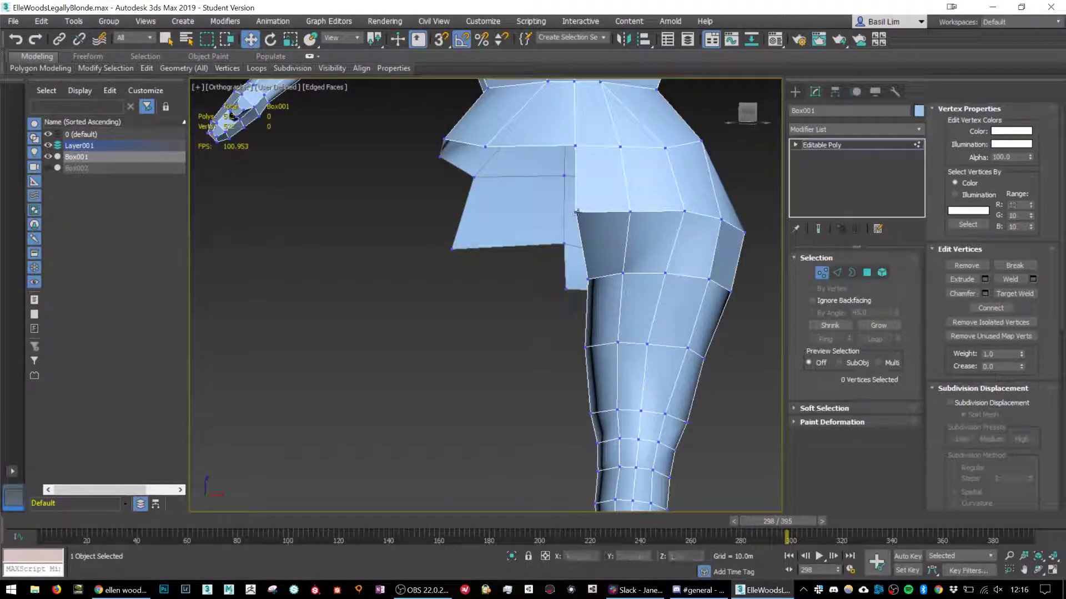
left_click(577, 212)
middle_click_drag(578, 212, 622, 127, "alt")
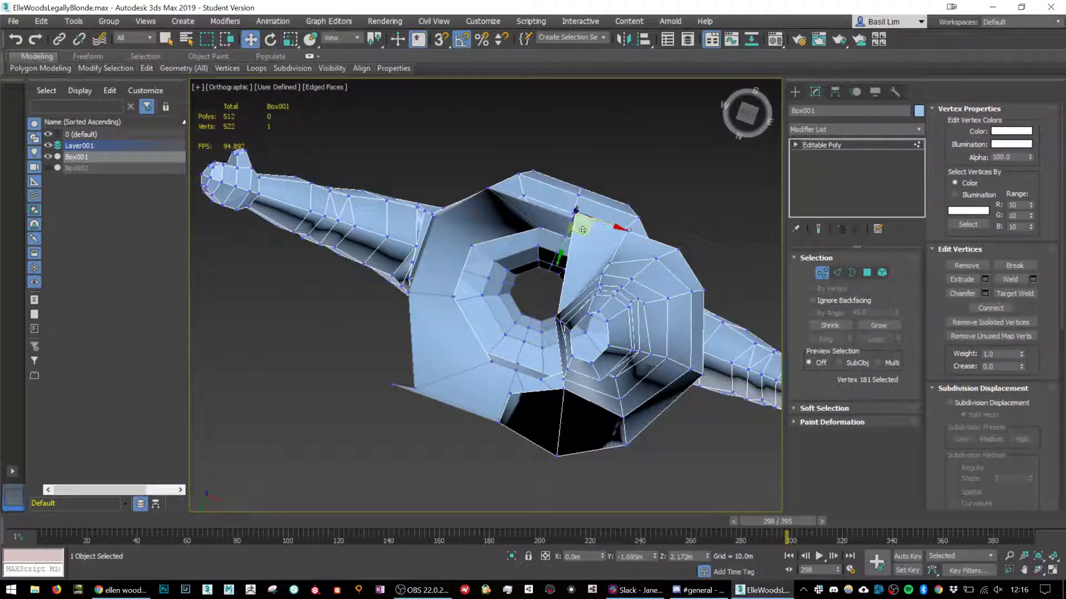
left_click_drag(582, 230, 583, 241)
Try moving the front centre-line vertex further back and slightly down towards the crotch.
middle_click_drag(583, 241, 661, 218, "alt")
left_click(615, 266)
left_click(622, 224)
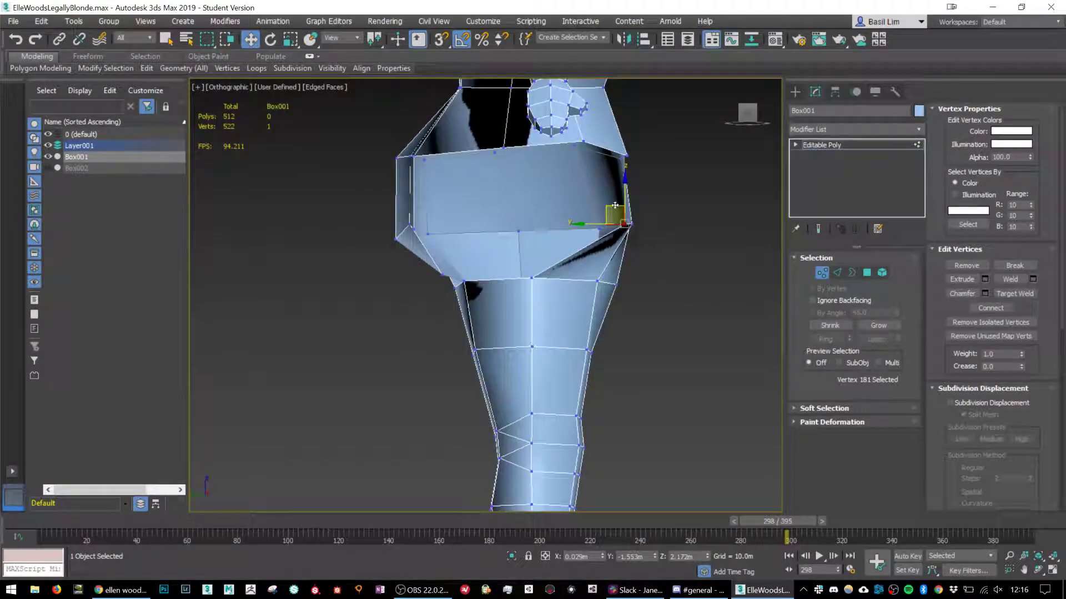
left_click_drag(614, 206, 573, 216)
middle_click_drag(572, 216, 498, 270, "alt")
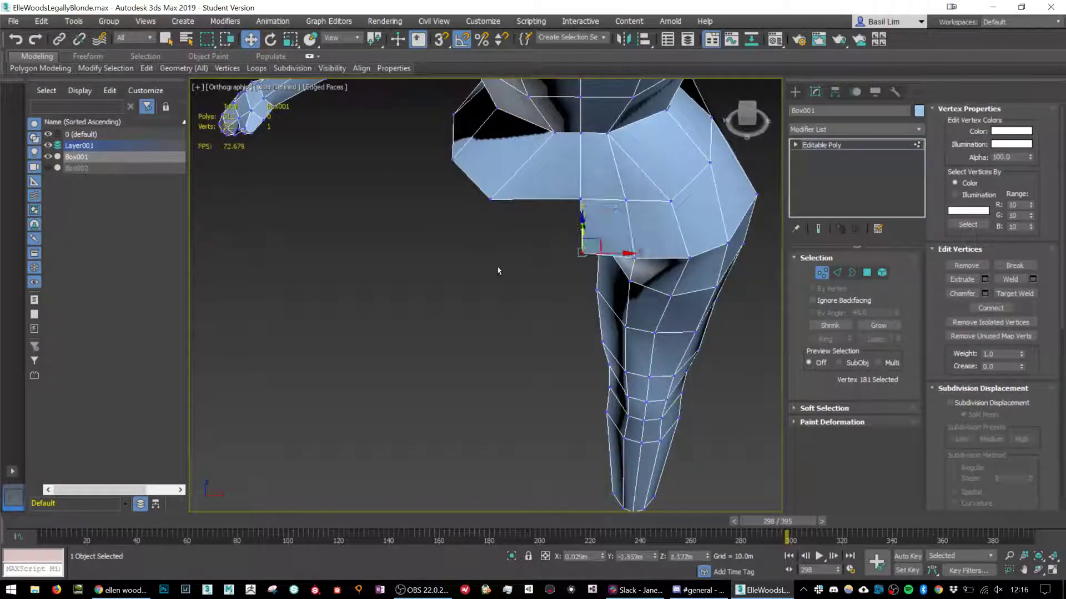
middle_click_drag(593, 244, 659, 177, "alt")
middle_click_drag(692, 277, 553, 264, "alt")
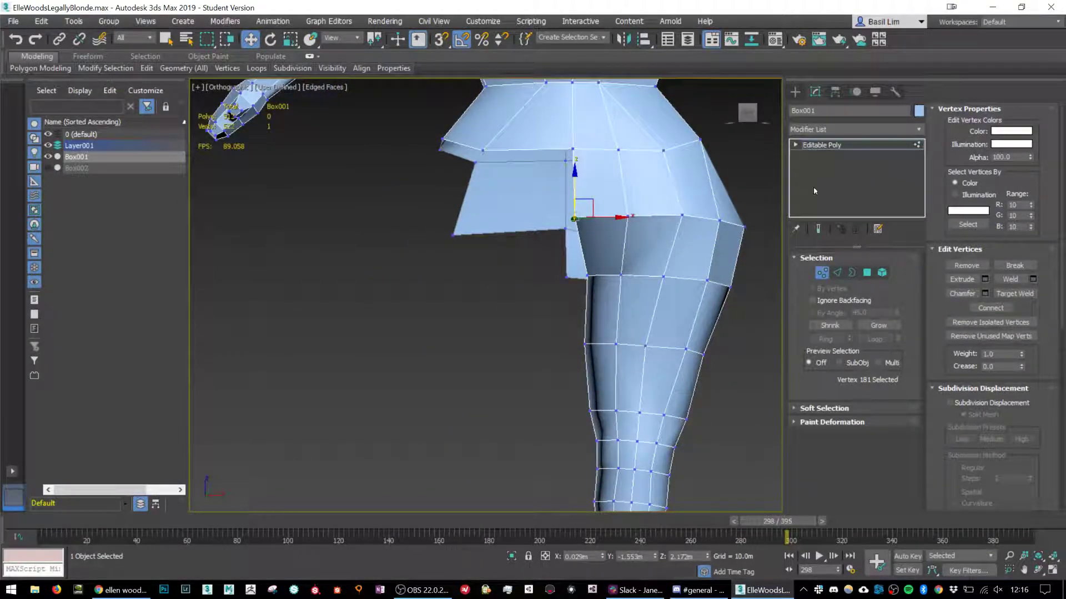
Leave vertex editing and add a Symmetry modifier to the whole body, mirrored on the X axis.
left_click(823, 273)
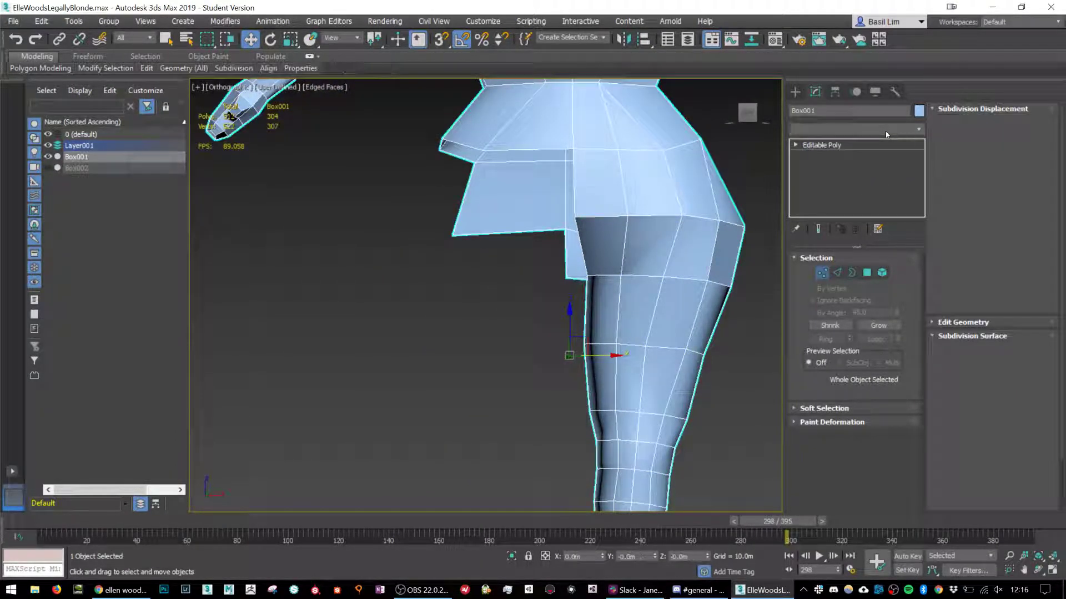
left_click(885, 131)
key("w")
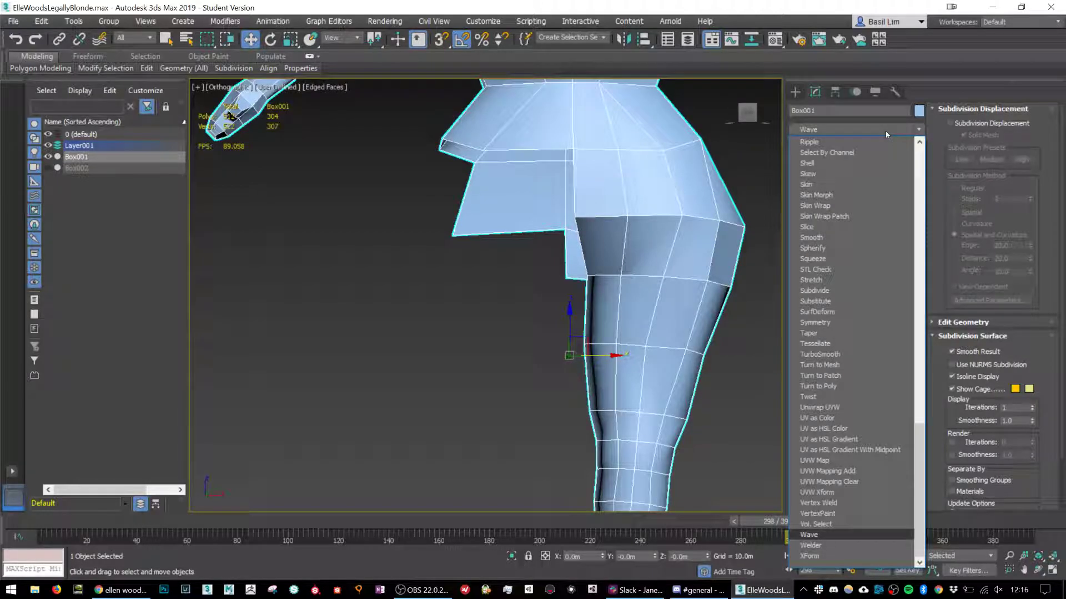
key("Escape")
left_click(885, 132)
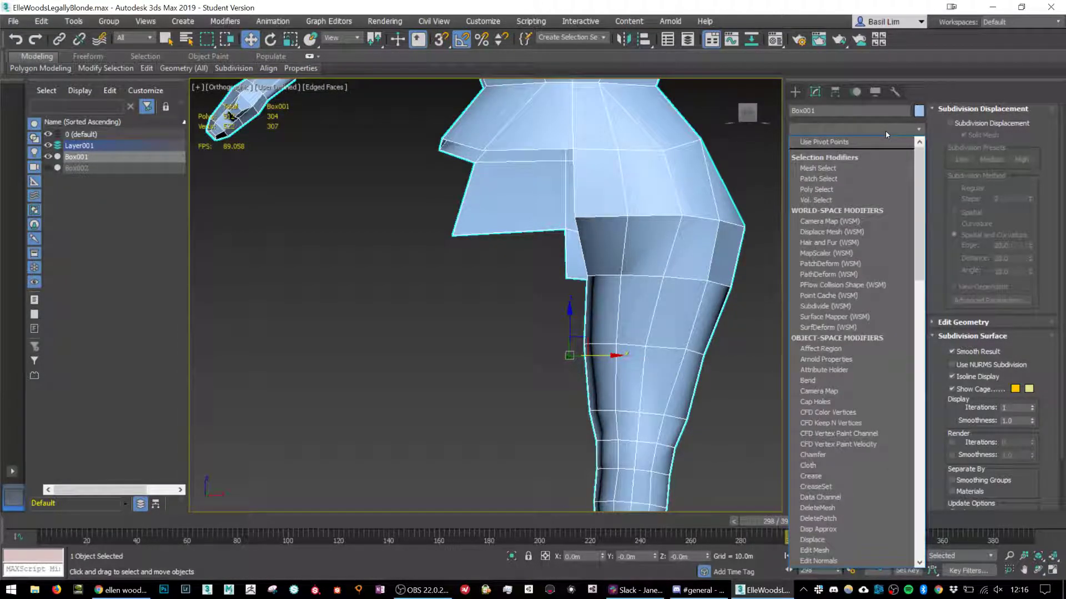
key("s")
key("Return")
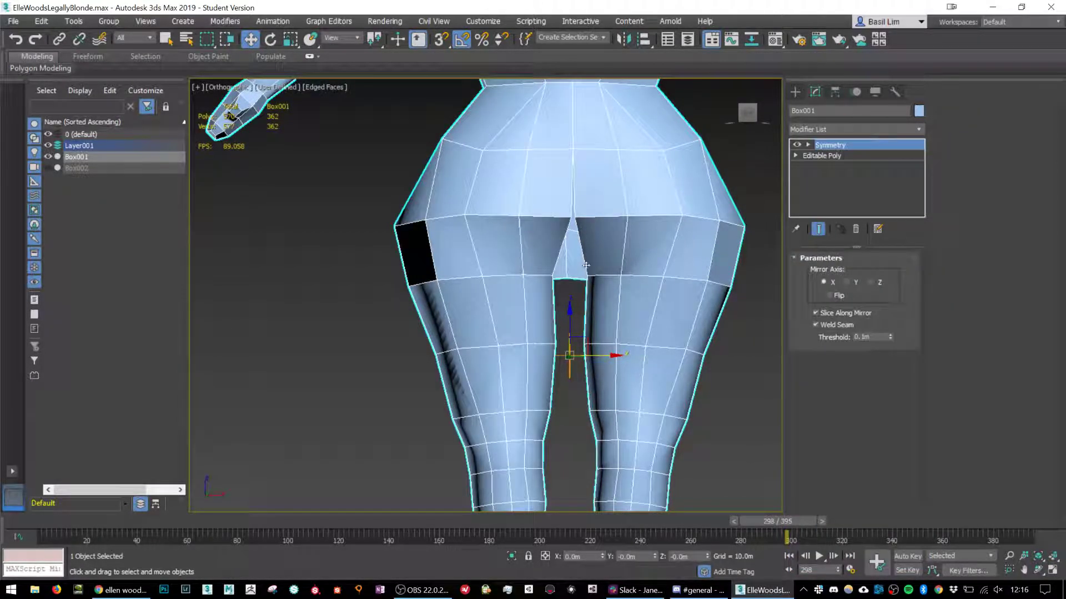
Examine the mirrored hips and legs from the front, side and rear for gaps and shape problems.
scroll(583, 269, "down", 5)
middle_click_drag(619, 272, 470, 293, "alt")
scroll(576, 269, "up", 5)
scroll(614, 266, "down", 5)
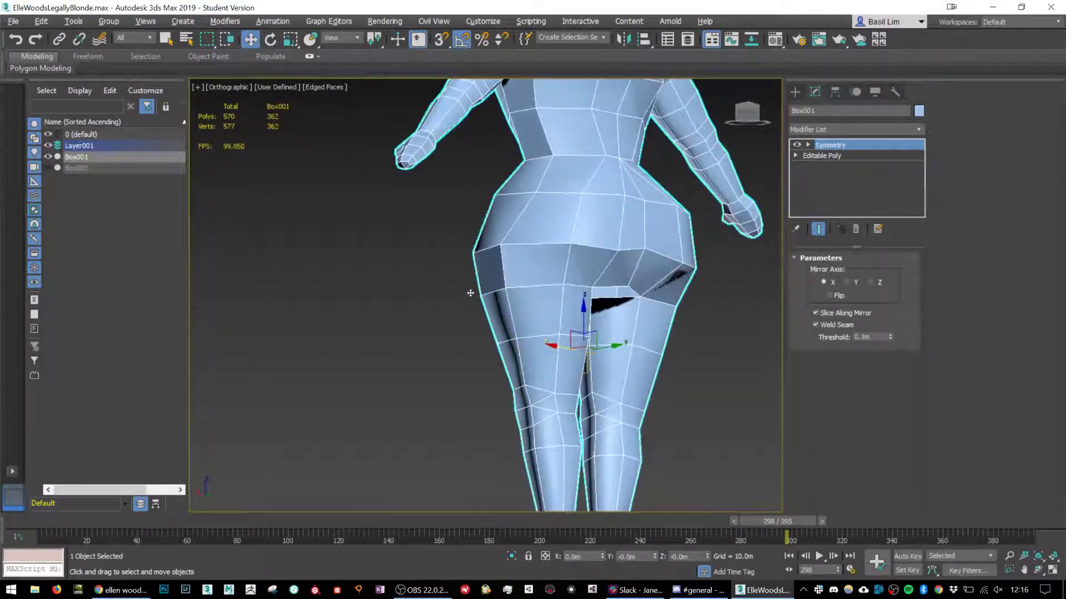
mouse_move(663, 283)
middle_mouse_down("alt")
mouse_move(582, 276)
mouse_move(651, 279)
middle_mouse_up("alt")
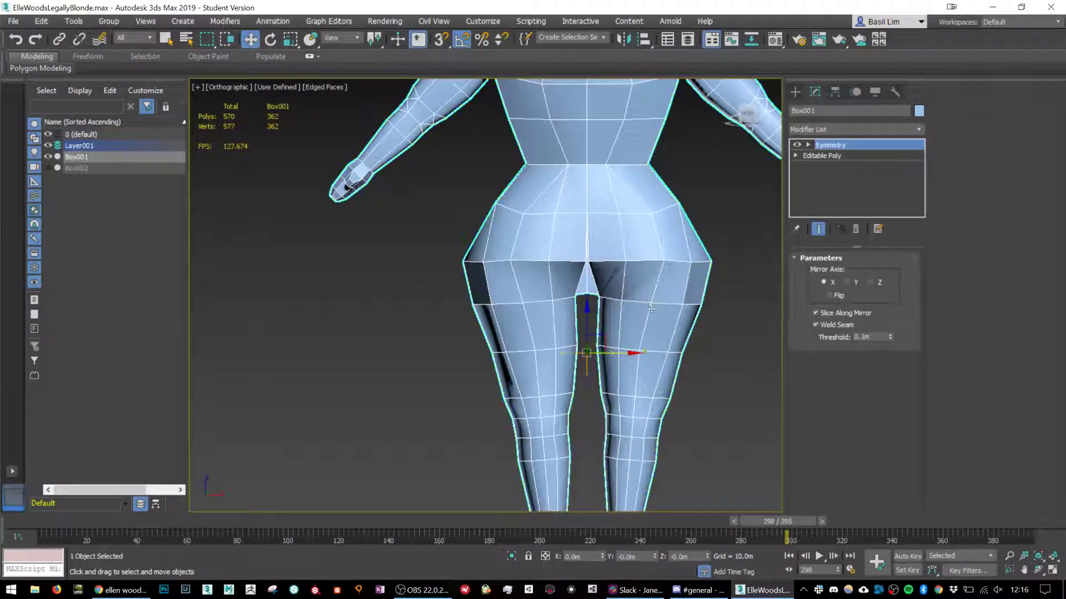
middle_click_drag(687, 347, 663, 294)
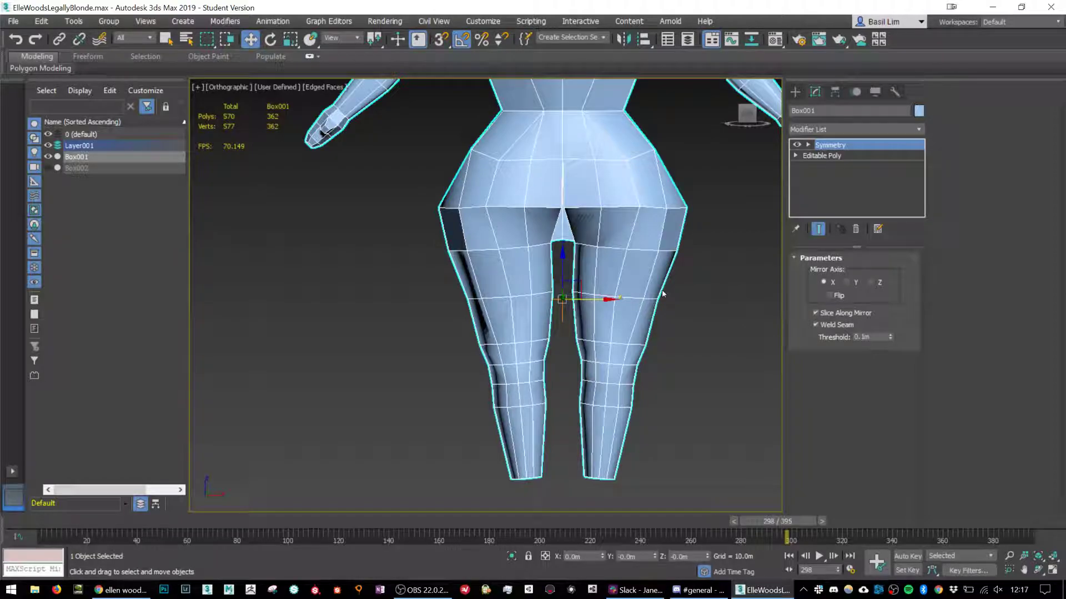
scroll(592, 223, "up", 5)
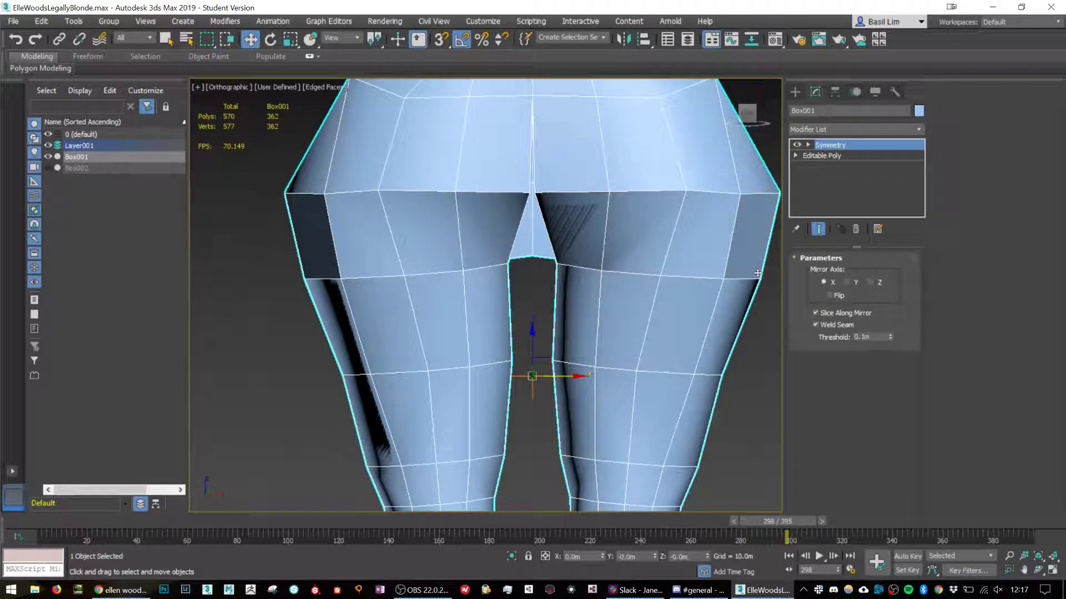
scroll(666, 272, "down", 10)
scroll(644, 272, "up", 6)
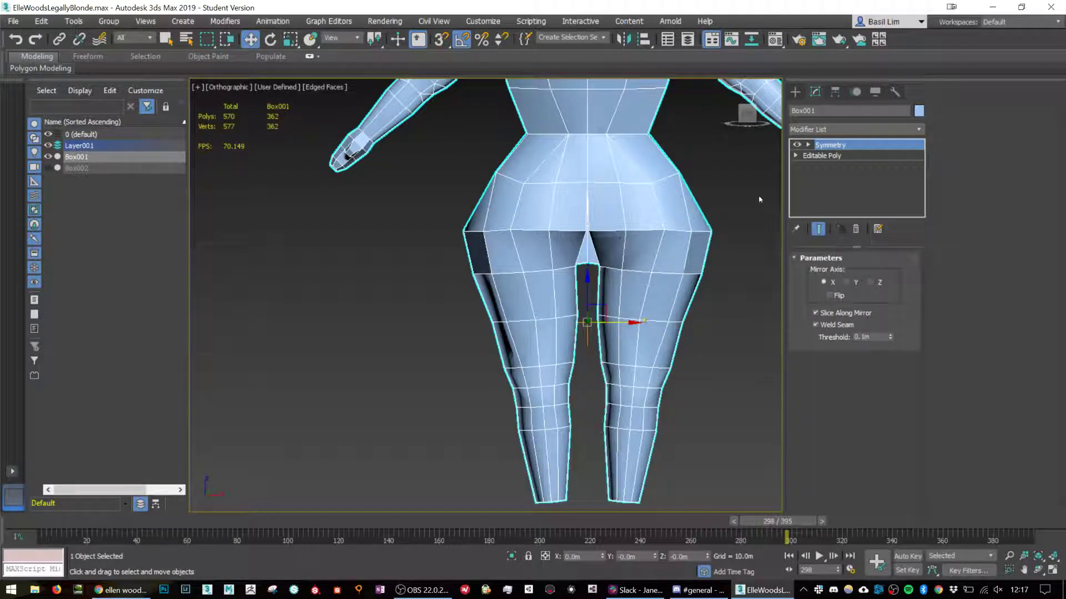
left_click(865, 131)
key("e")
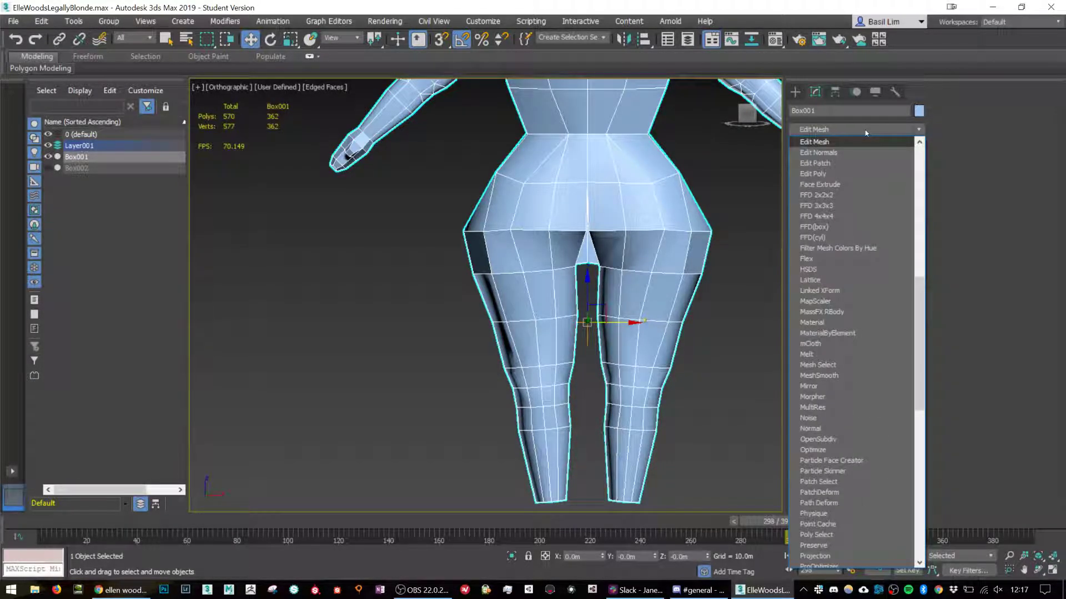
left_click(865, 134)
Return to vertex editing on the Editable Poly beneath the Symmetry modifier, keeping the mirrored result displayed.
left_click(842, 157)
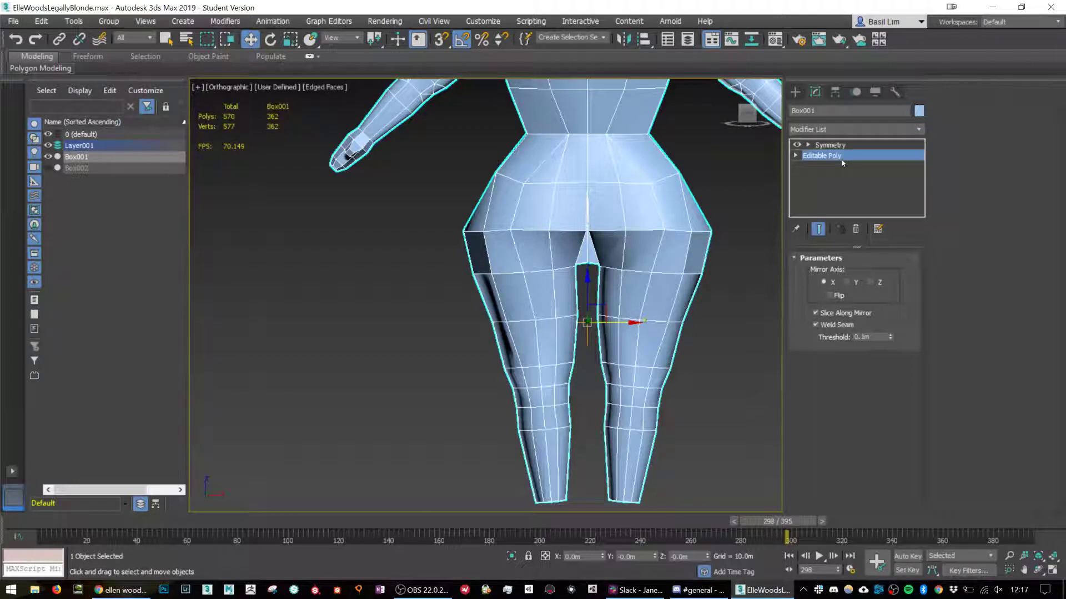
left_click(818, 231)
left_click(822, 272)
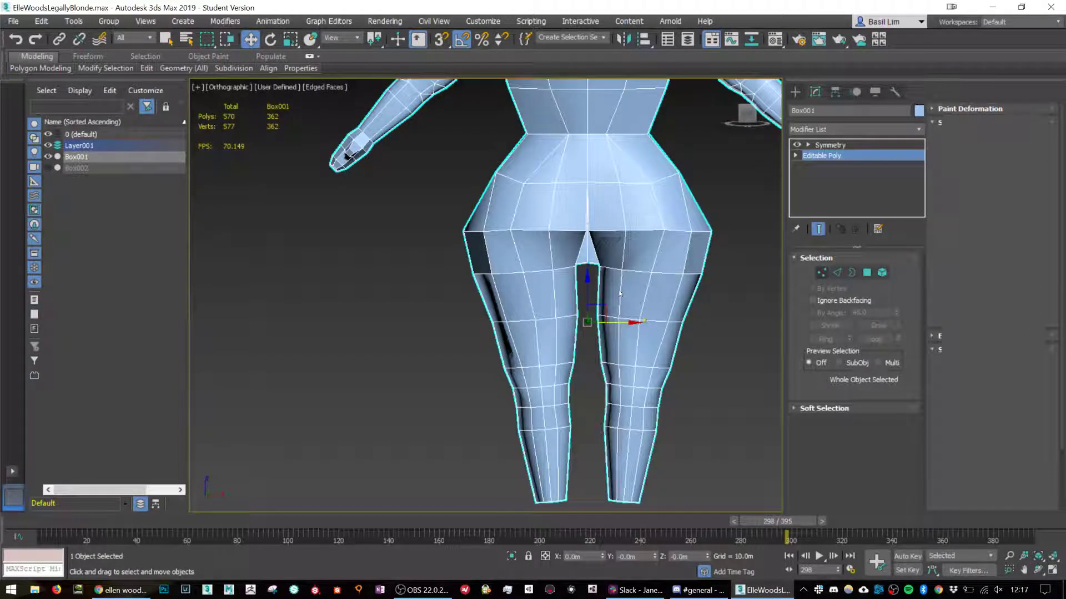
scroll(591, 279, "up", 2)
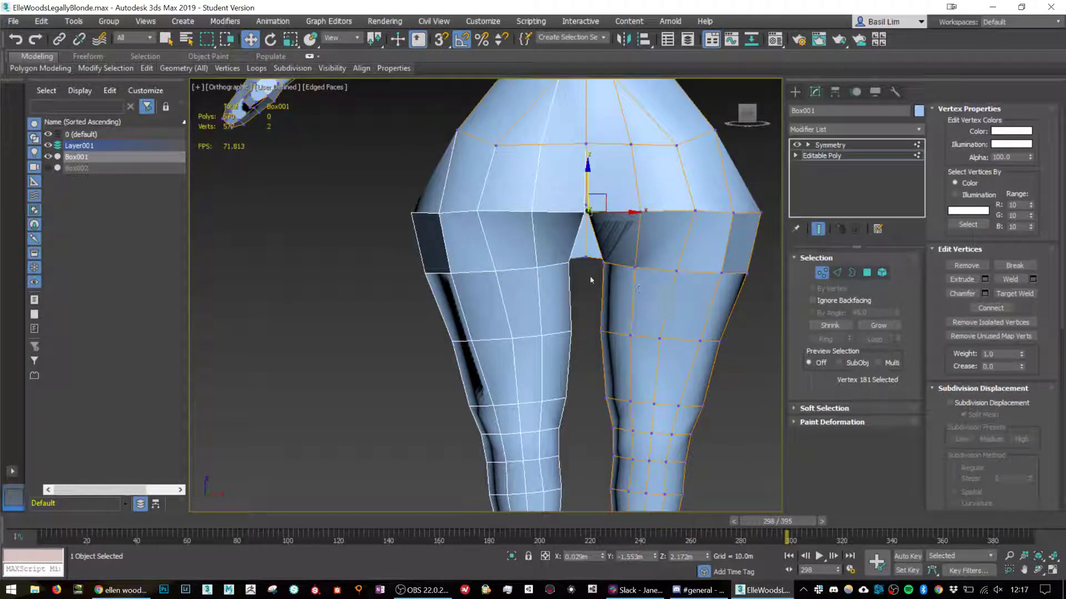
Lower the vertices along the top row of the thigh across to its outer side, and nudge the outer vertex of the row below.
left_click_drag(616, 249, 651, 288)
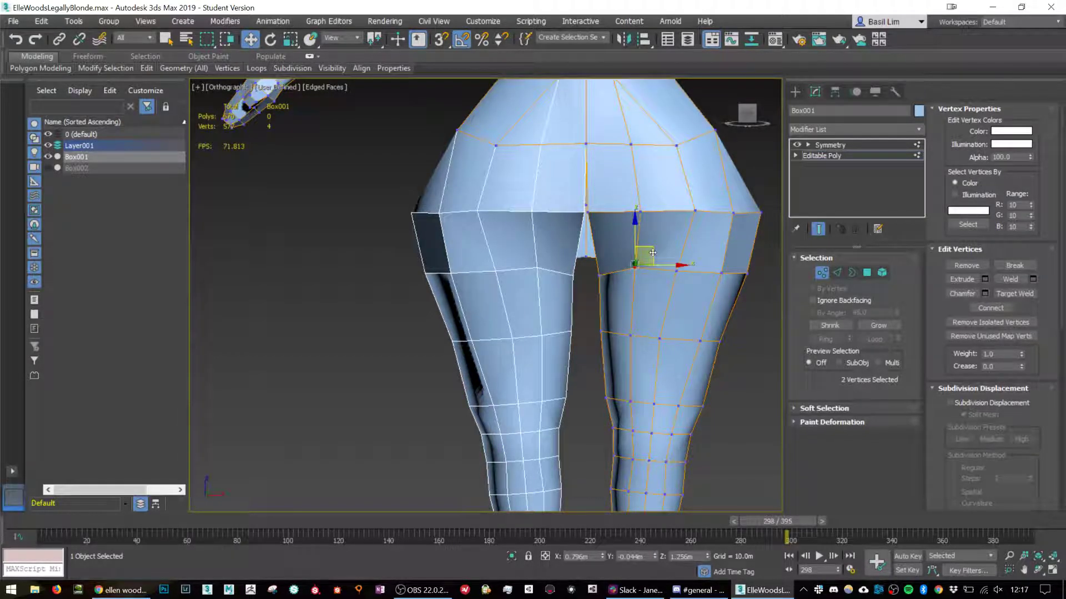
left_click_drag(653, 253, 729, 294)
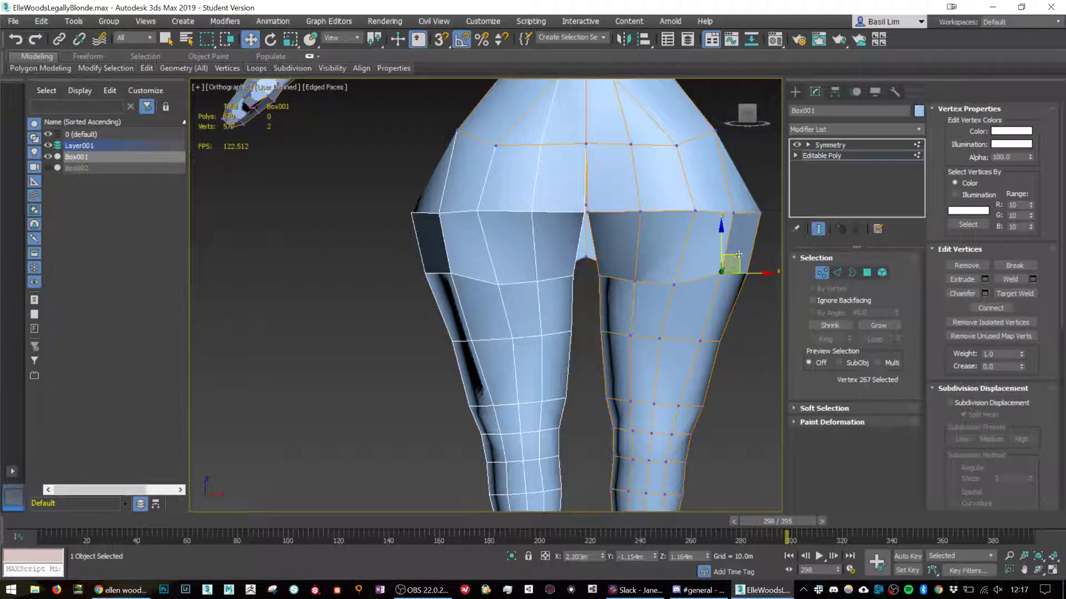
left_click_drag(739, 254, 738, 298)
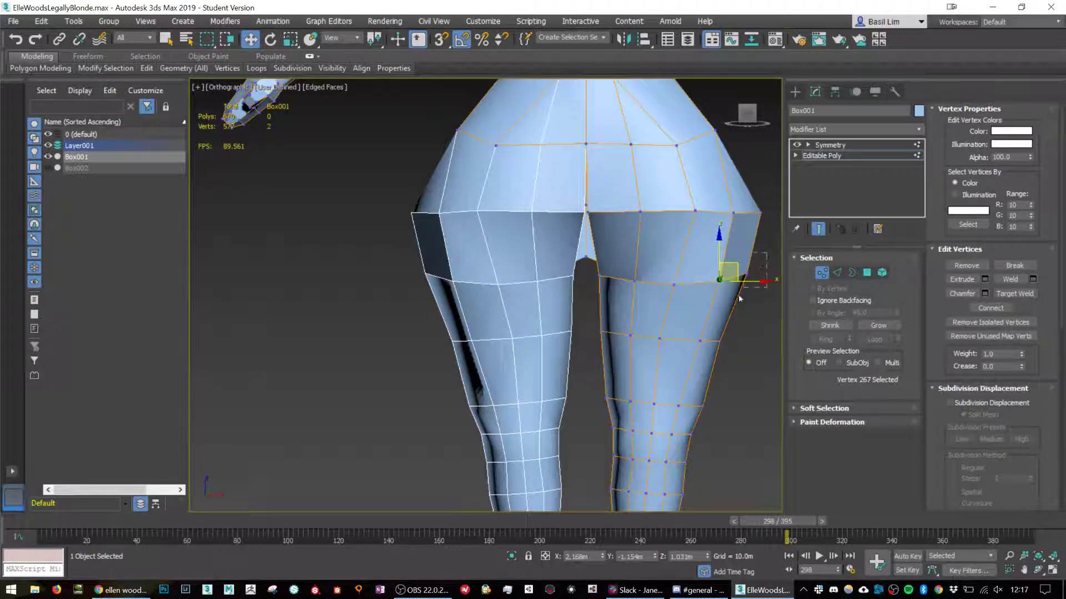
left_click(747, 271)
left_click_drag(762, 256, 761, 263)
left_click_drag(743, 326, 715, 367)
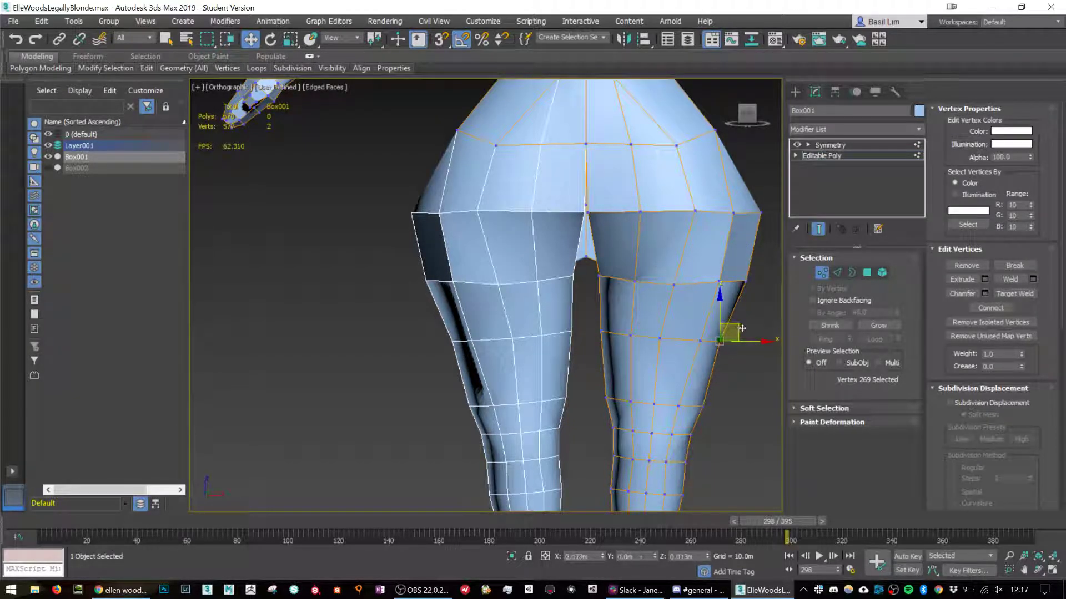
Move the vertices along the lower hip row slightly inward, working from the outermost hip vertex towards the centre line.
middle_click_drag(759, 191, 677, 190)
left_click(680, 212)
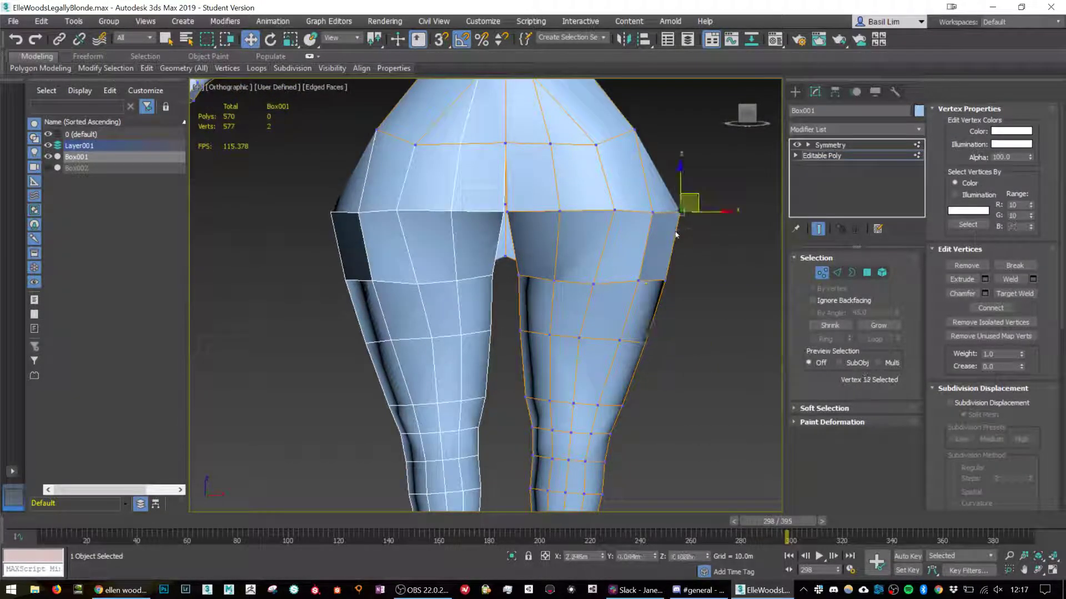
left_click_drag(695, 196, 665, 202)
left_click(653, 211)
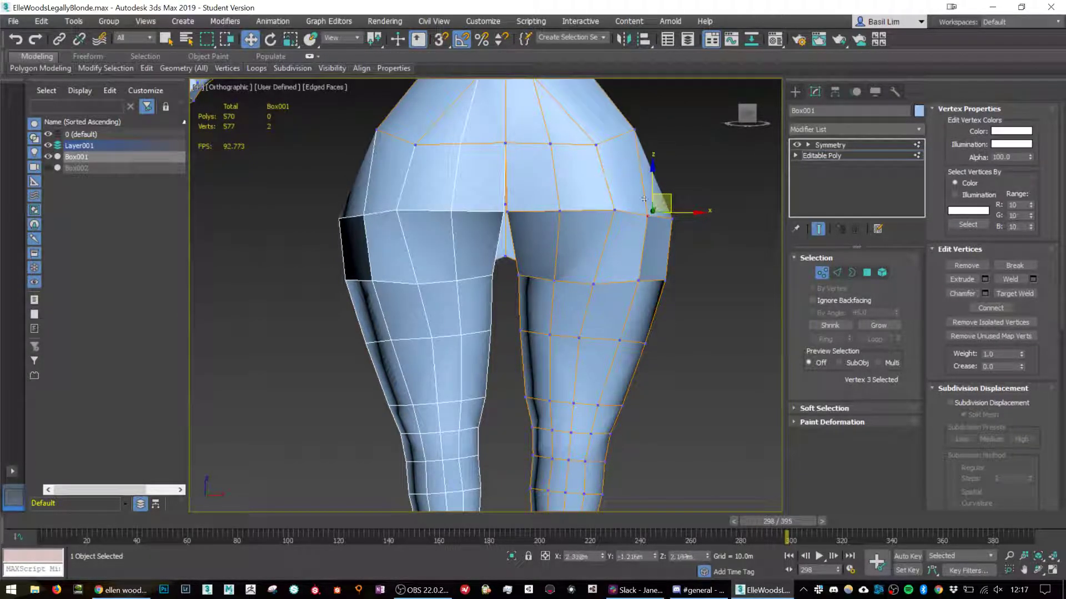
left_click_drag(561, 175, 581, 199)
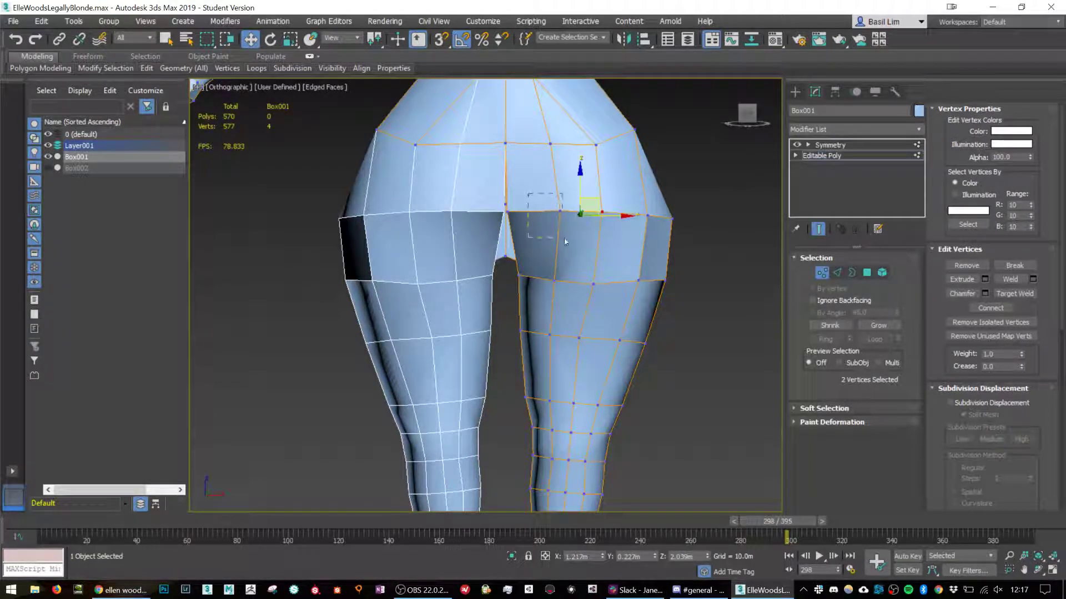
left_click_drag(565, 241, 564, 240)
left_click_drag(576, 205, 574, 204)
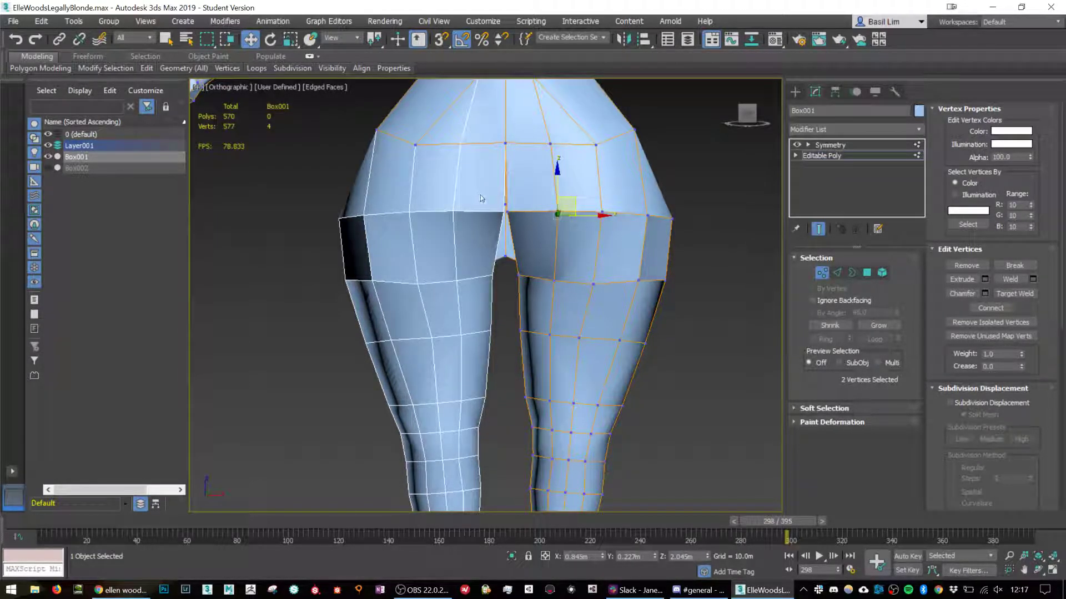
left_click_drag(515, 218, 531, 207)
Examine the hips and legs from the rear, side and above for the overall body shape.
middle_click_drag(656, 265, 553, 200, "alt")
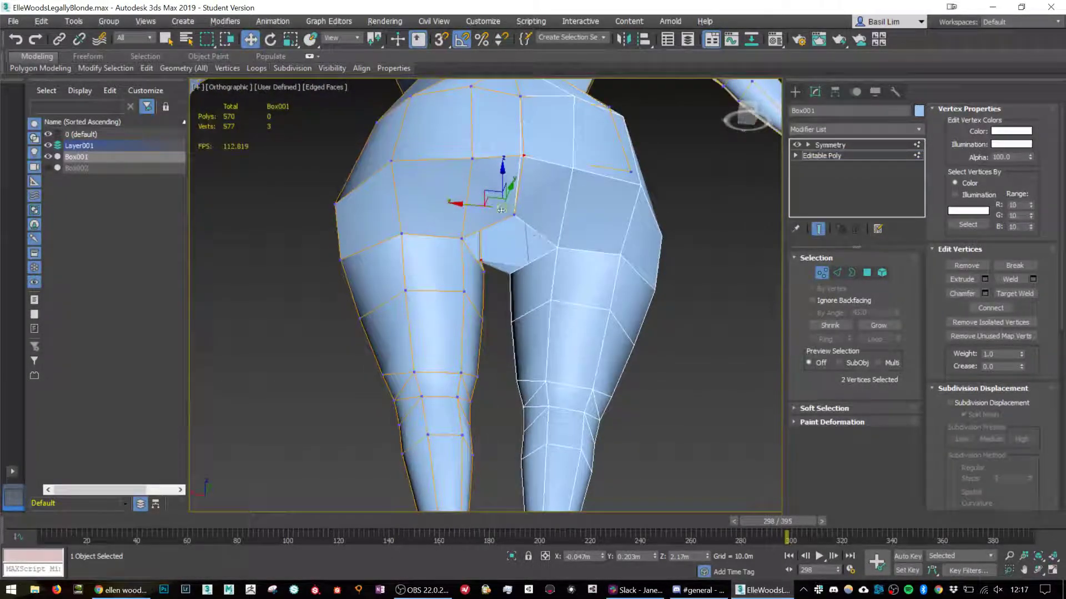
scroll(560, 173, "up", 3)
scroll(555, 152, "down", 4)
middle_click_drag(555, 156, 499, 251, "alt")
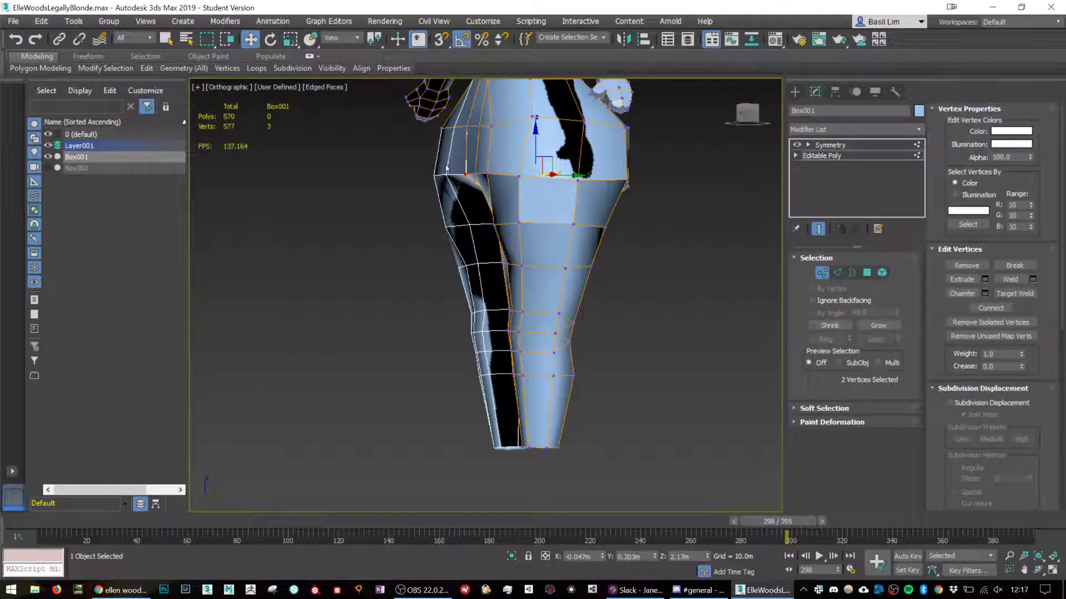
scroll(482, 185, "up", 1)
scroll(483, 186, "down", 3)
middle_click_drag(483, 186, 460, 186, "alt")
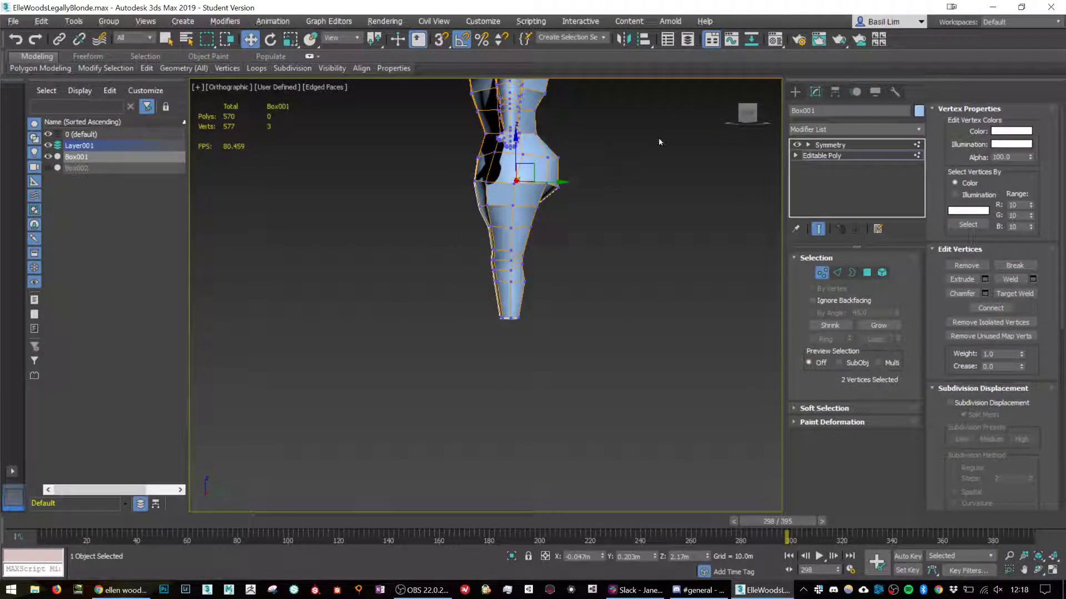
middle_click_drag(655, 167, 585, 255, "alt")
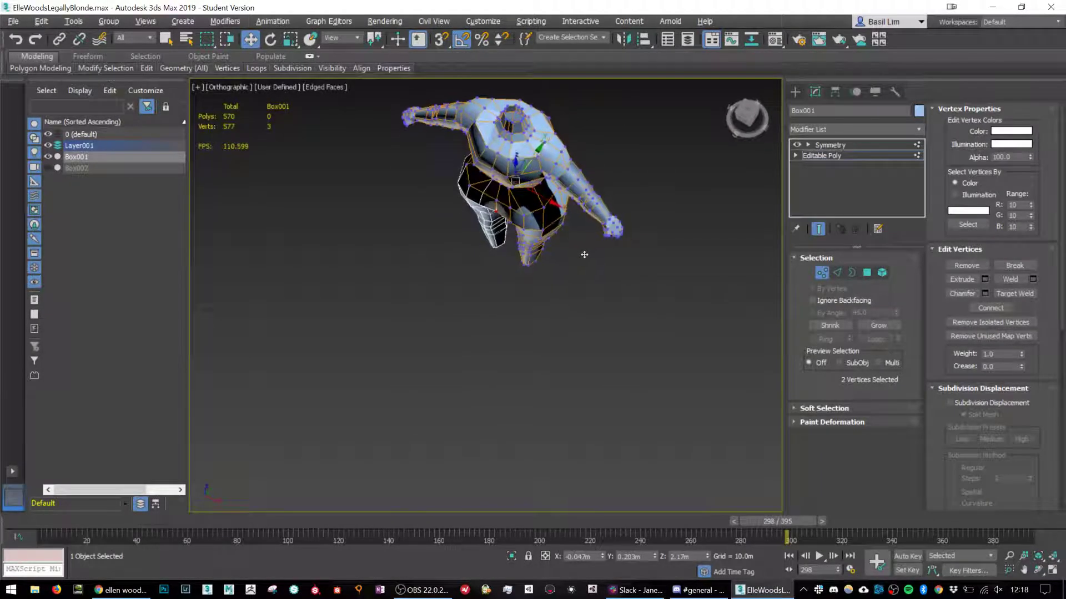
Adjust the vertices along the front of the lower hip row from above to round the hip outline.
scroll(532, 248, "up", 4)
middle_click_drag(511, 222, 535, 317)
left_click(534, 296)
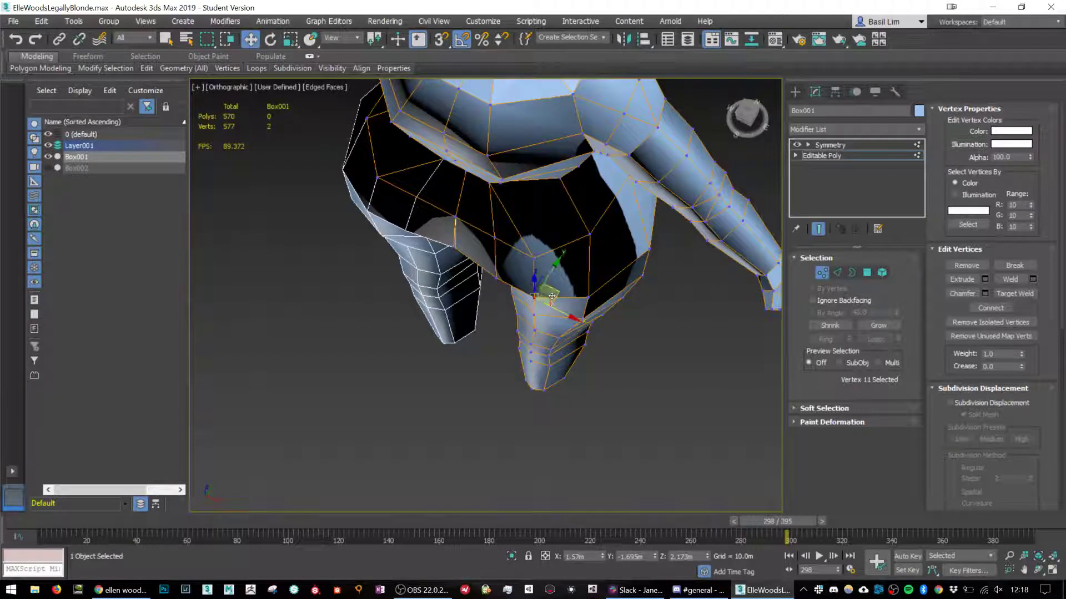
mouse_move(552, 296)
left_mouse_down()
mouse_move(558, 287)
mouse_move(467, 248)
left_mouse_up()
left_click(496, 277)
left_click(455, 245)
left_click(585, 294)
Move the outer hip corner vertex slightly outward and back, and adjust the neighbouring front hip vertex to smooth the curve.
middle_click_drag(586, 295, 598, 301, "alt")
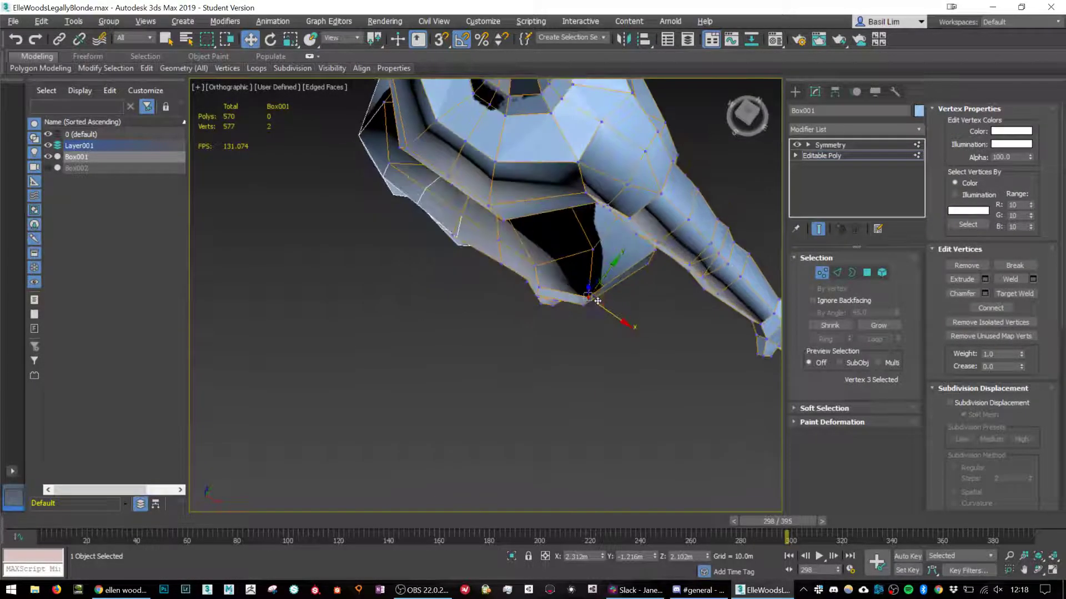
left_click_drag(609, 297, 618, 291)
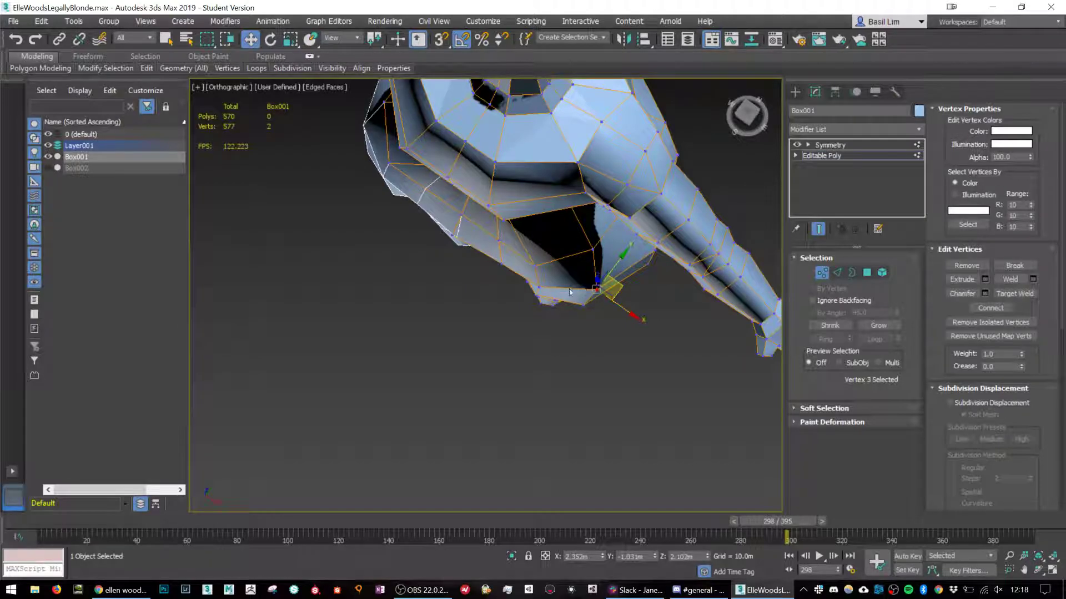
left_click(539, 287)
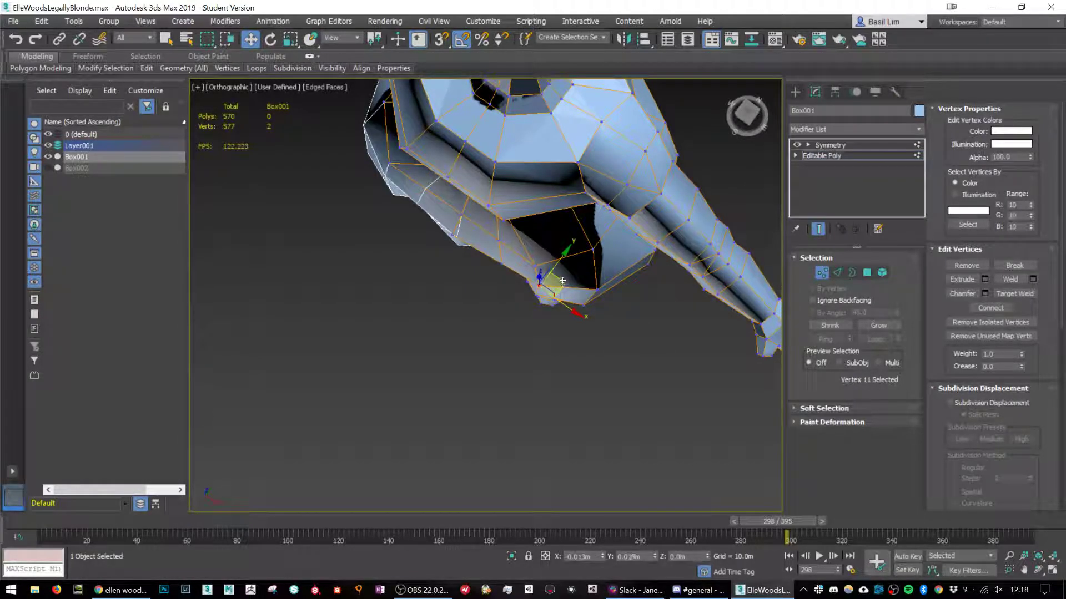
left_click(584, 295)
left_click_drag(606, 306, 610, 297)
middle_click_drag(562, 325, 617, 304, "alt")
left_click(539, 310)
Select the ring of vertical edges between the hip row and the thigh top, and connect them with a new edge loop.
scroll(614, 289, "down", 5)
scroll(545, 304, "up", 5)
scroll(630, 244, "up", 5)
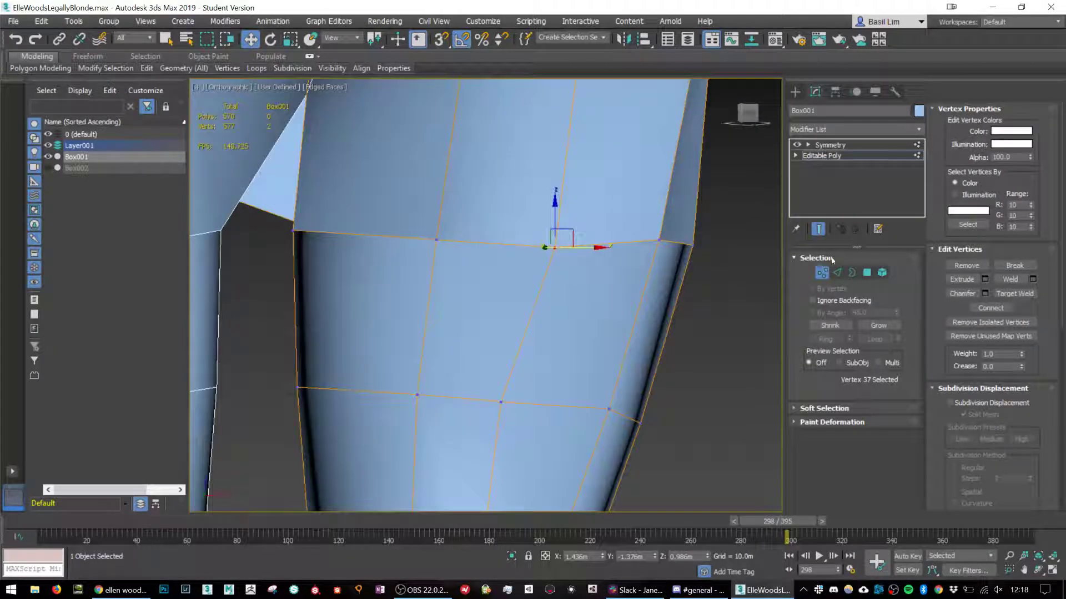
left_click(838, 272)
left_click(256, 169)
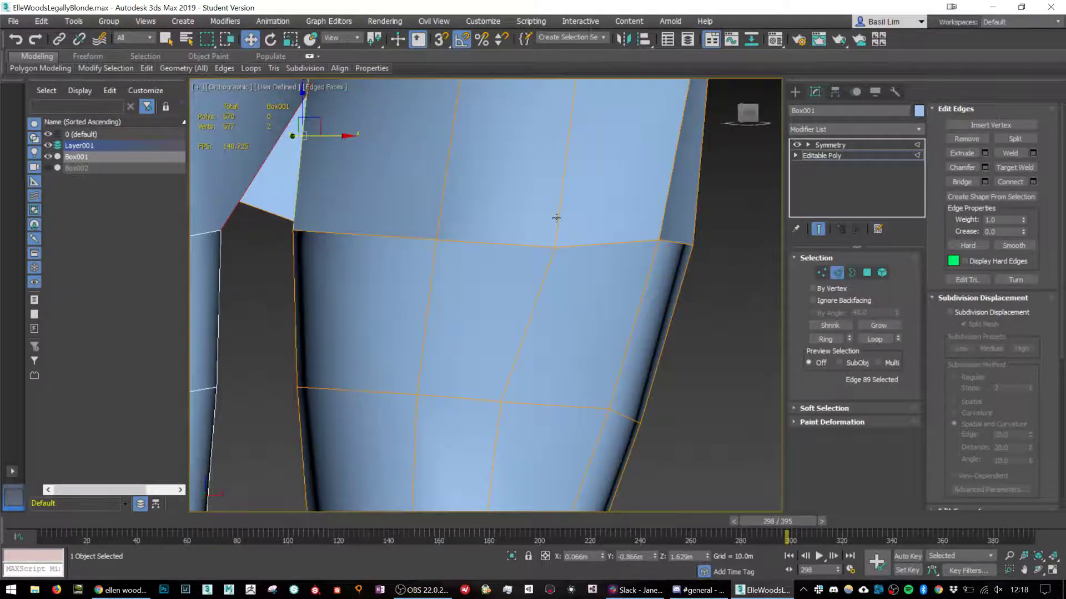
scroll(551, 215, "down", 3)
scroll(492, 199, "up", 2)
left_click(482, 194, "ctrl")
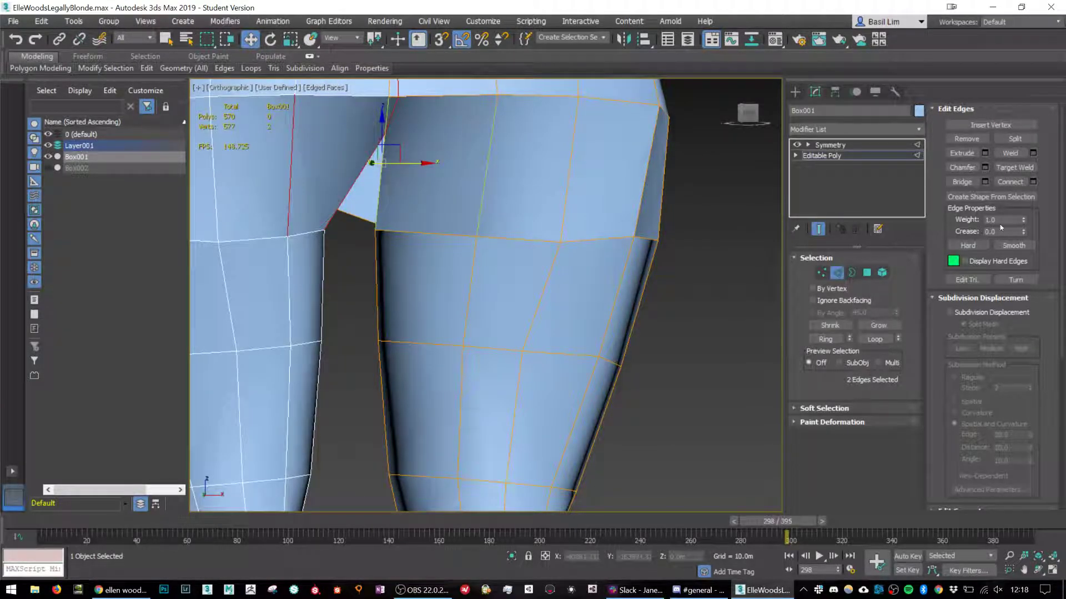
left_click(820, 339)
middle_click_drag(599, 204, 505, 195, "alt")
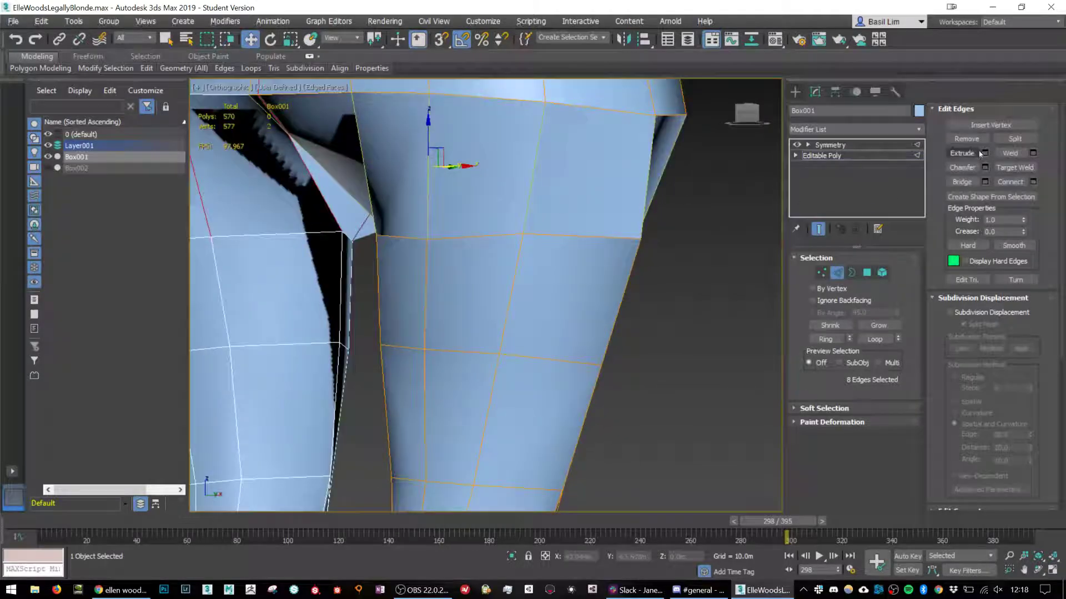
left_click(1011, 182)
Scale the new hip edge loop slightly outward to give the hips a rounder outline.
middle_click_drag(661, 205, 595, 237, "alt")
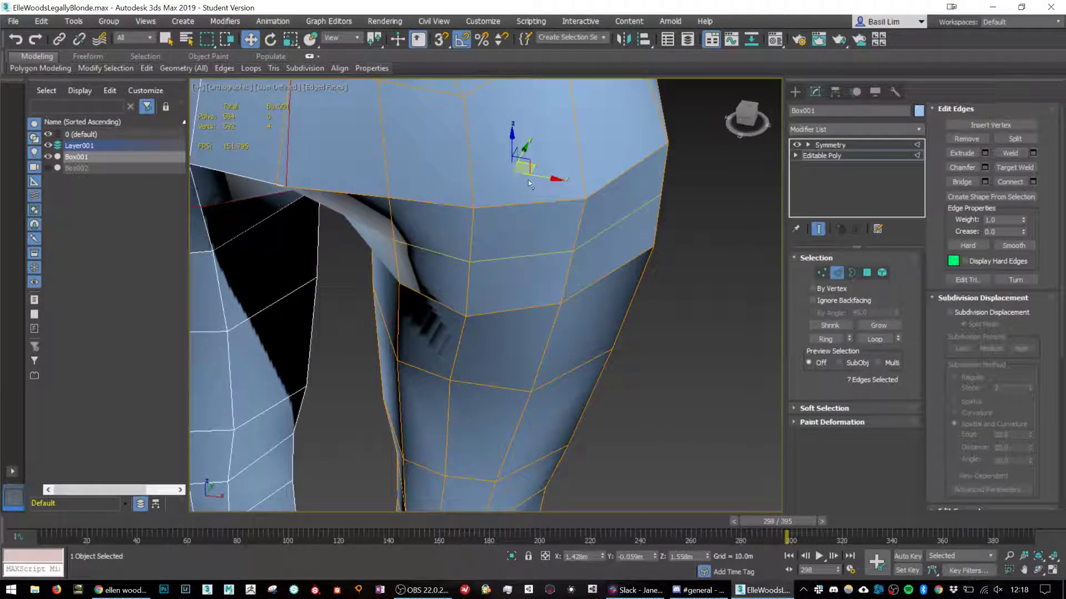
key("r")
left_click_drag(525, 187, 652, 243)
middle_click_drag(652, 243, 513, 221, "alt")
scroll(550, 200, "down", 5)
scroll(514, 221, "down", 3)
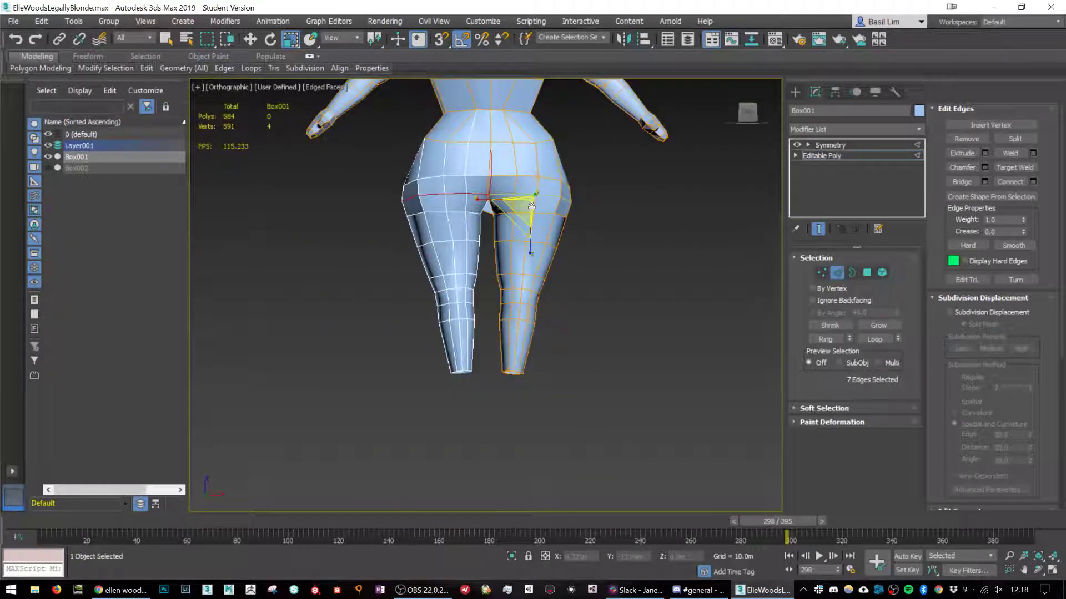
scroll(530, 215, "up", 5)
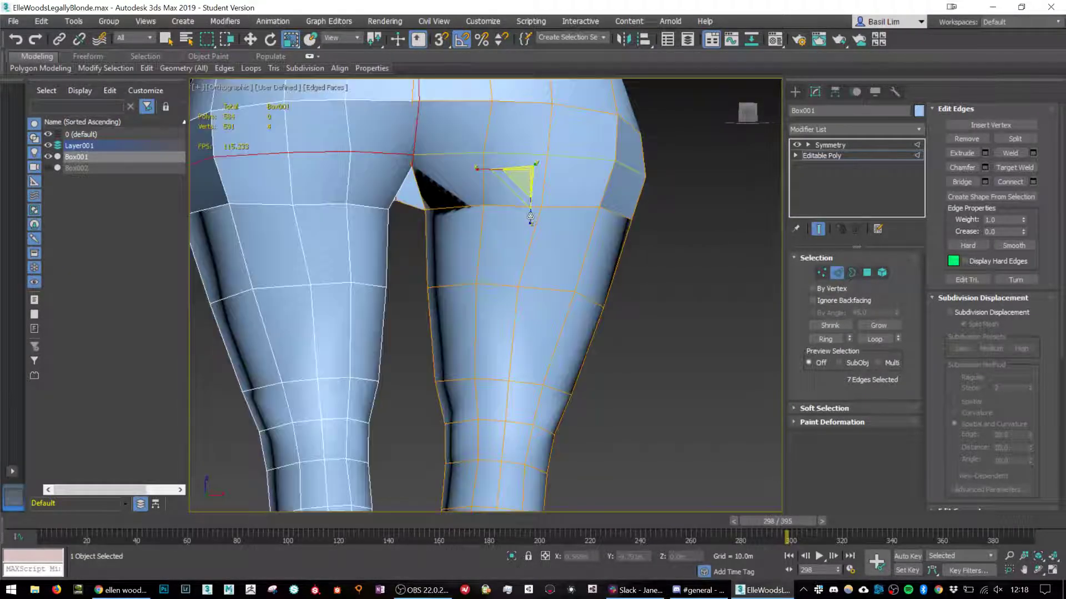
In the front view, return to vertex editing and lower the front and back vertices near the outer side of the thigh top.
left_click(754, 117)
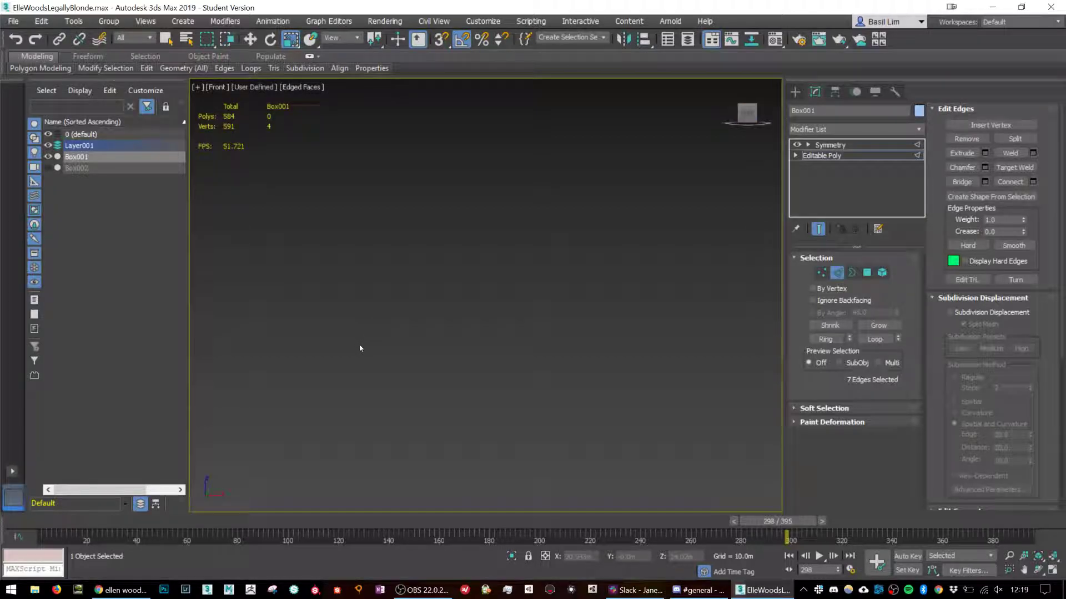
scroll(353, 340, "down", 5)
middle_click_drag(353, 472, 488, 245)
scroll(604, 290, "up", 5)
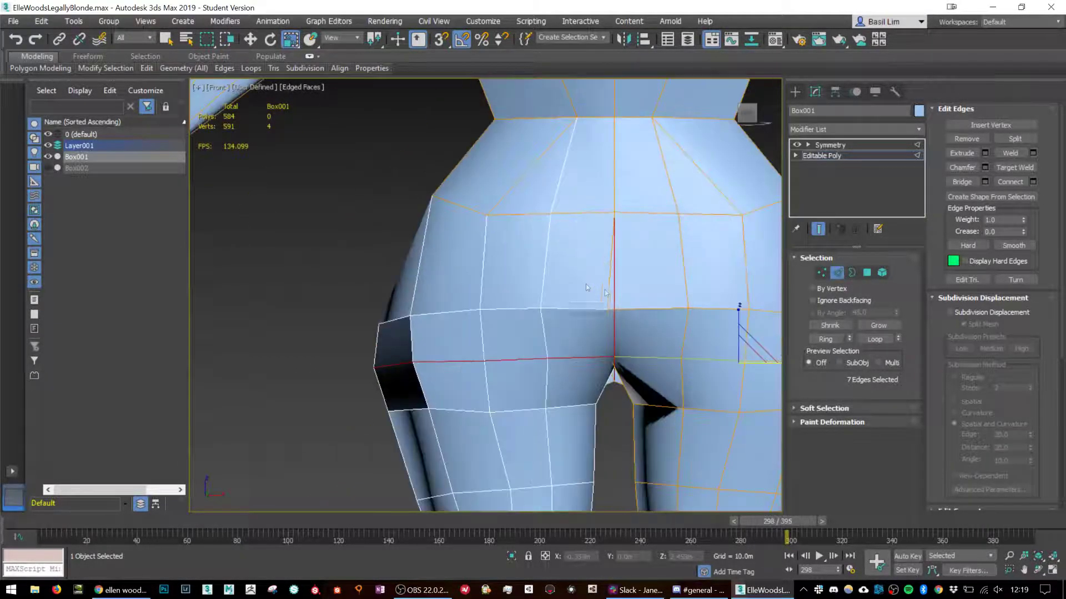
middle_click_drag(615, 310, 452, 194)
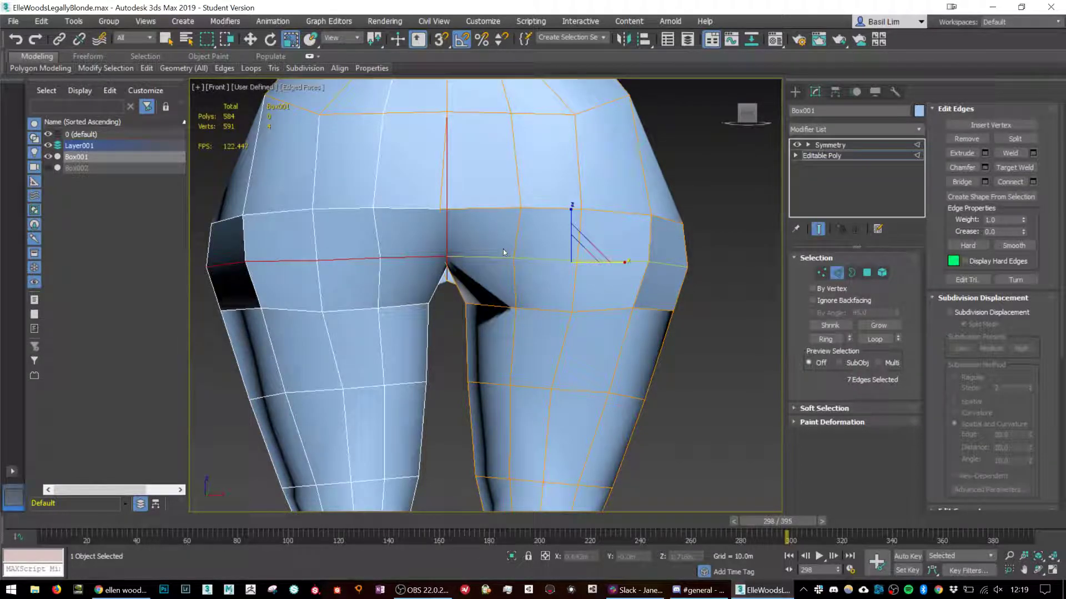
middle_click_drag(521, 302, 494, 244)
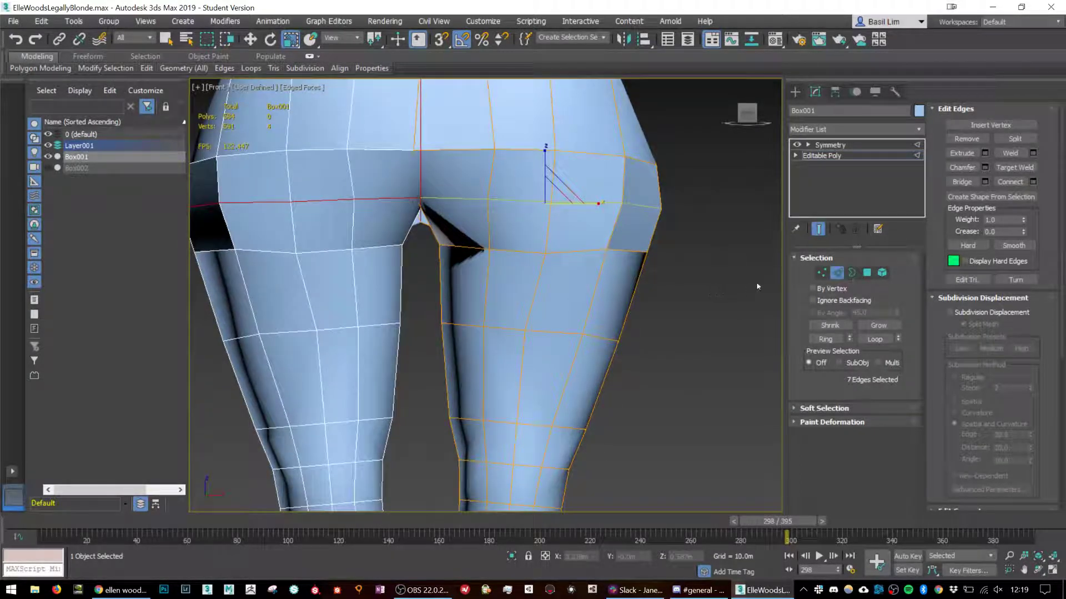
left_click(821, 272)
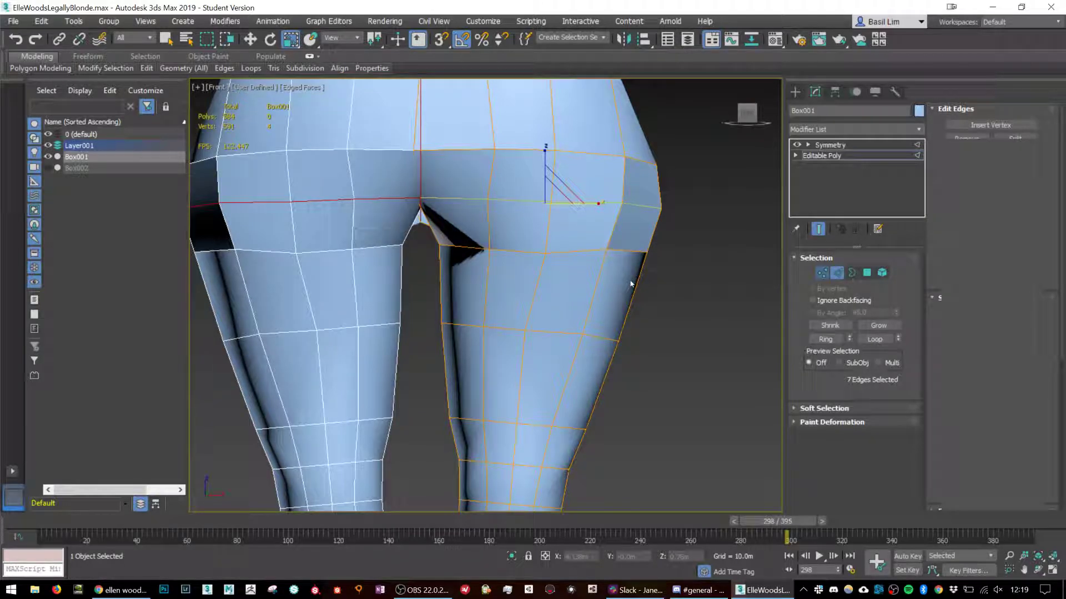
left_click(606, 250)
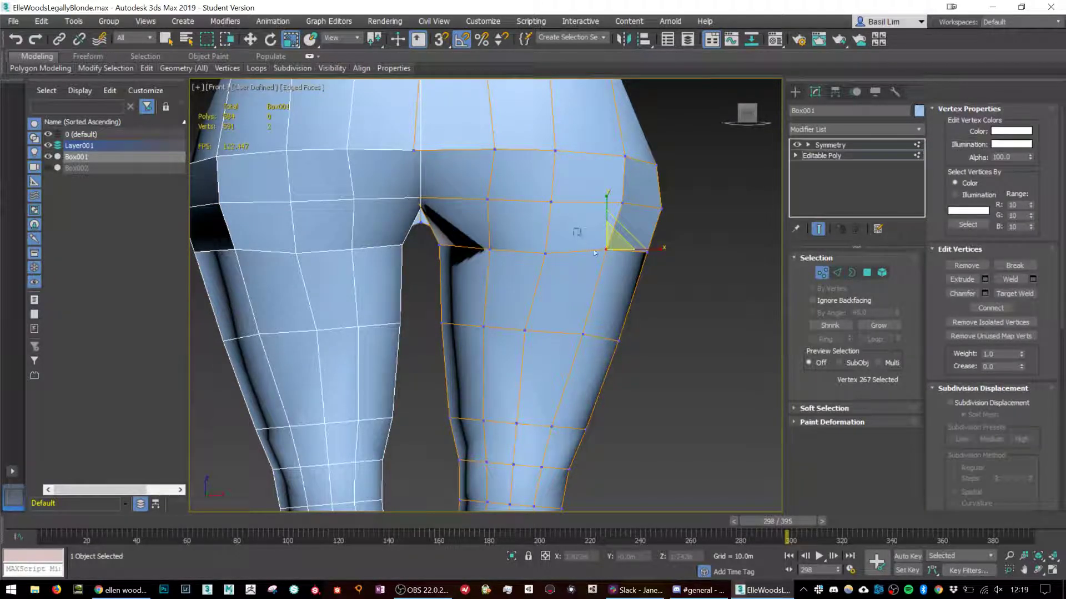
left_click_drag(577, 232, 627, 291)
key("w")
left_click_drag(610, 233, 606, 248)
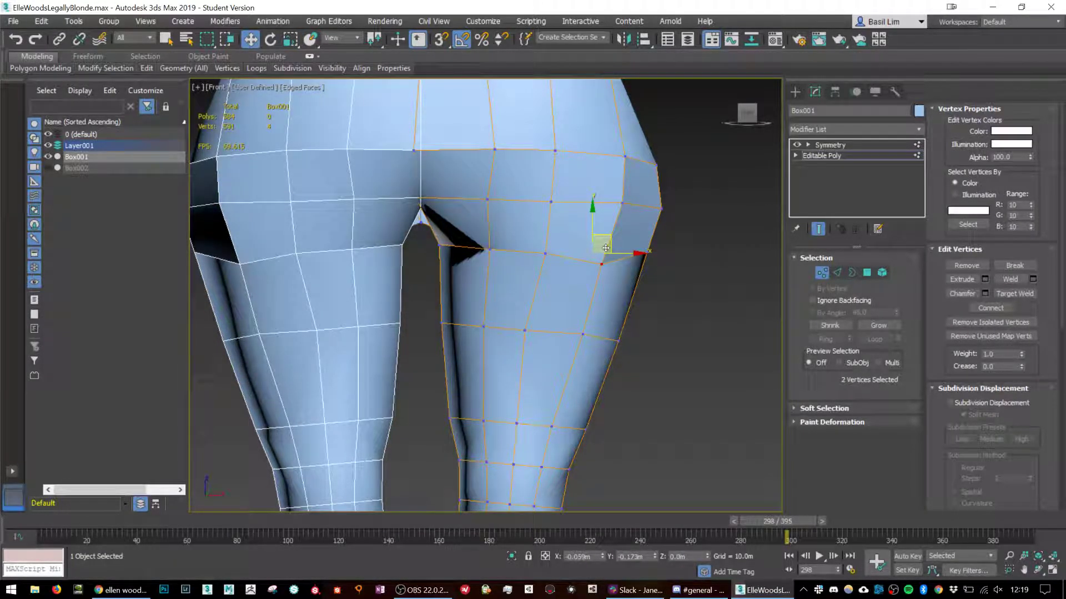
Lower the outermost thigh-top vertex, and shift the middle and inner vertices of the same row slightly down and inward.
left_click(646, 253)
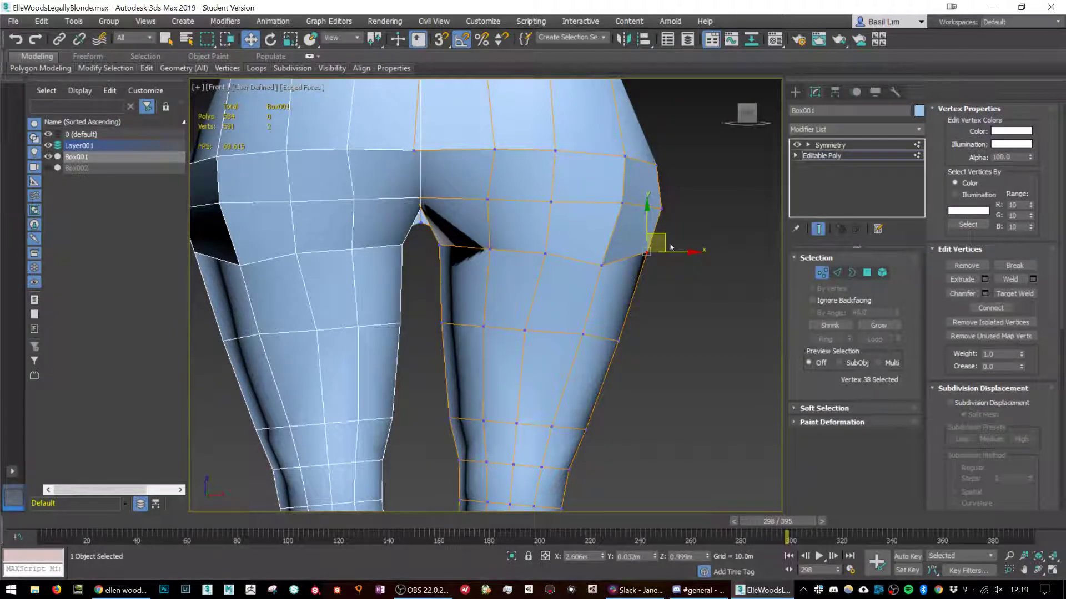
left_click(641, 245)
left_click(645, 253)
left_click_drag(658, 242, 660, 281)
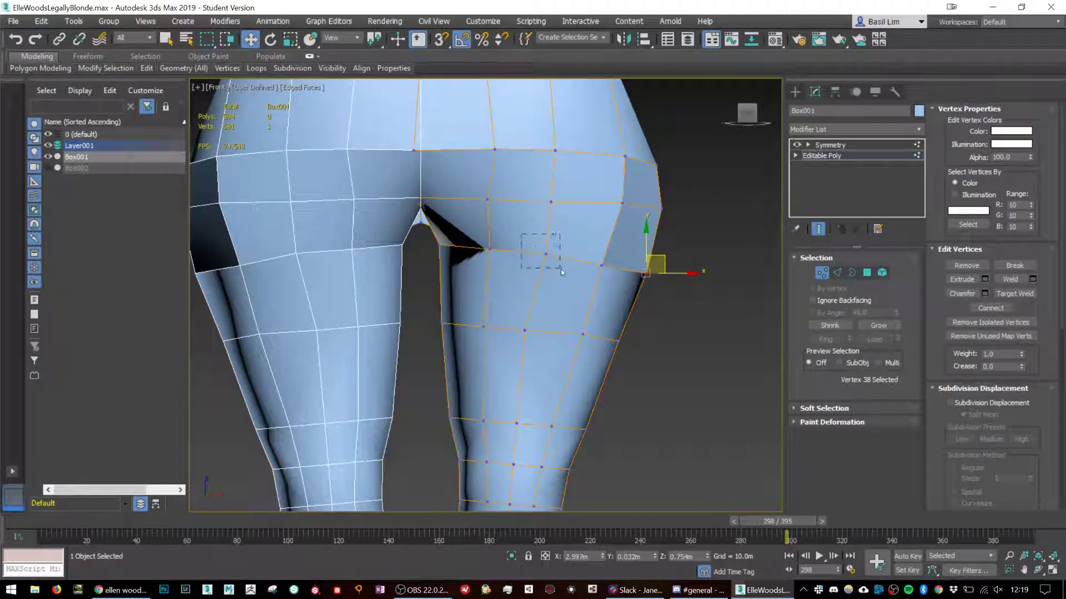
left_click_drag(561, 269, 555, 242)
left_click_drag(478, 238, 501, 235)
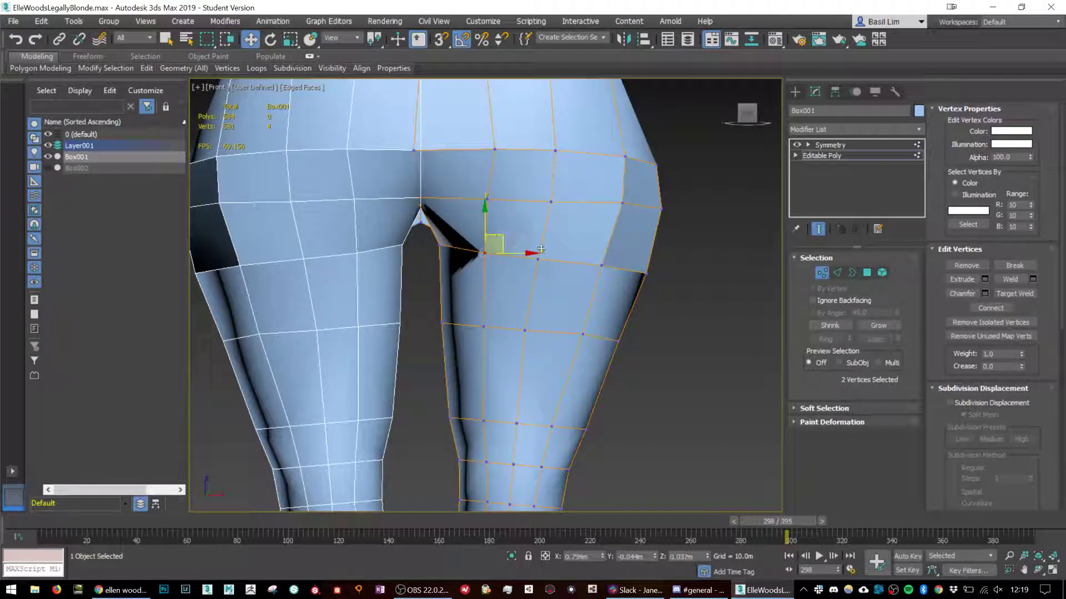
Select the middle vertex on the front of the upper thigh and check the crotch gap from the side and front.
middle_click_drag(500, 235, 501, 250, "alt")
scroll(487, 294, "down", 8)
scroll(517, 304, "up", 4)
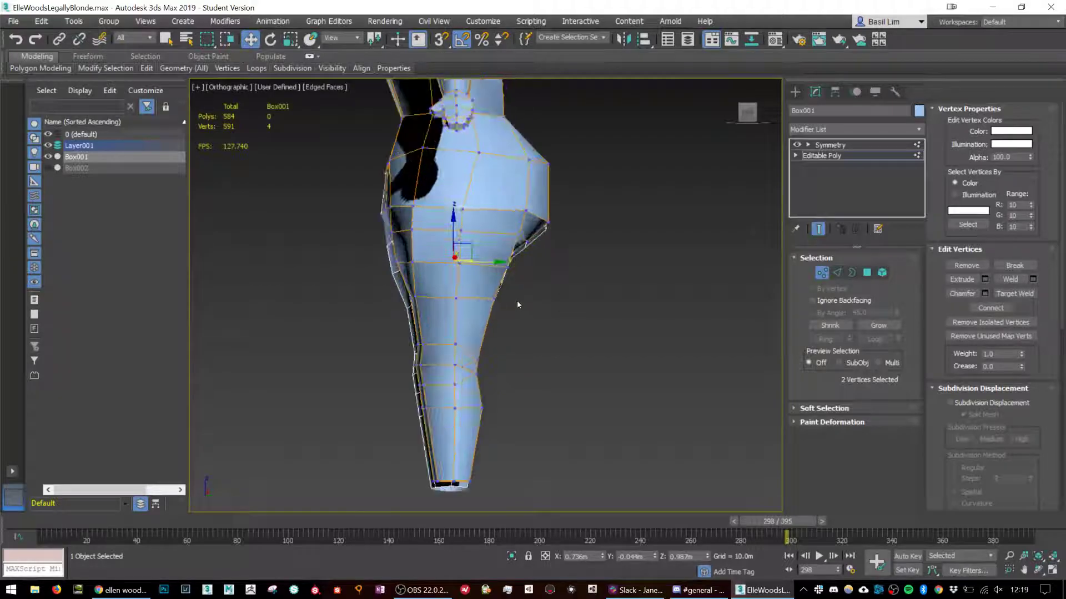
scroll(399, 295, "up", 6)
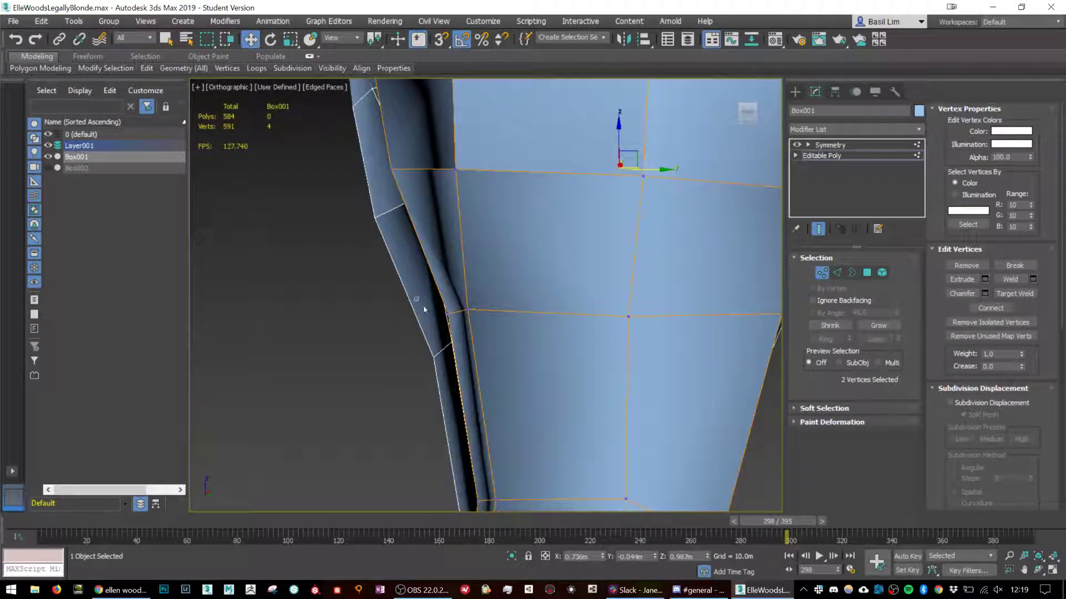
left_click_drag(451, 343, 487, 315)
scroll(467, 314, "down", 2)
scroll(472, 314, "down", 3)
middle_click_drag(487, 315, 547, 305, "alt")
scroll(461, 282, "up", 4)
middle_click_drag(476, 298, 453, 253, "alt")
scroll(490, 324, "up", 1)
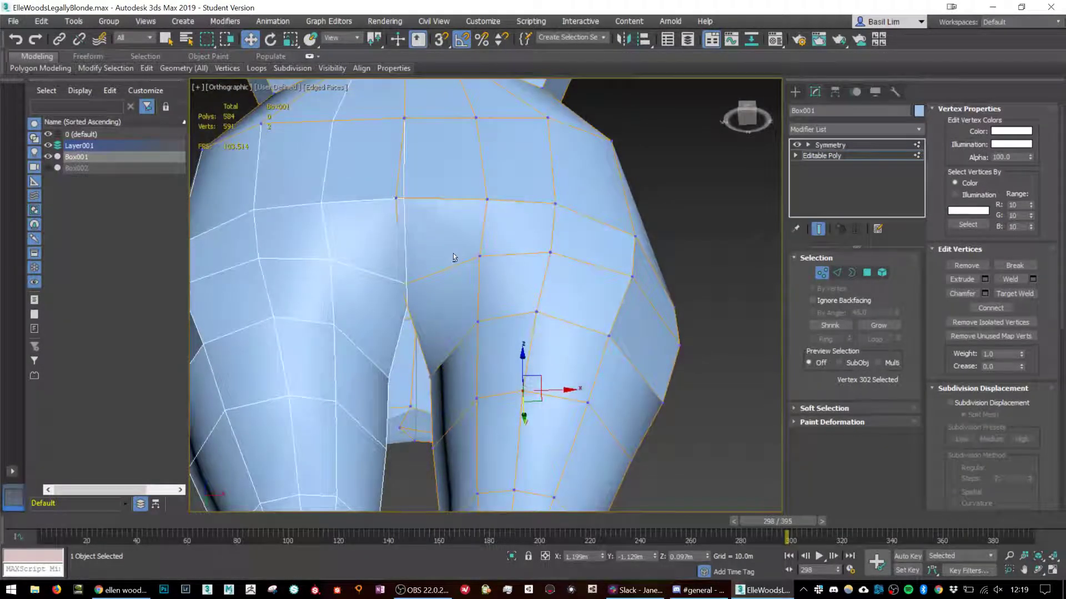
Collapse the Symmetry modifier by converting the whole body to an Editable Poly.
left_click(892, 131)
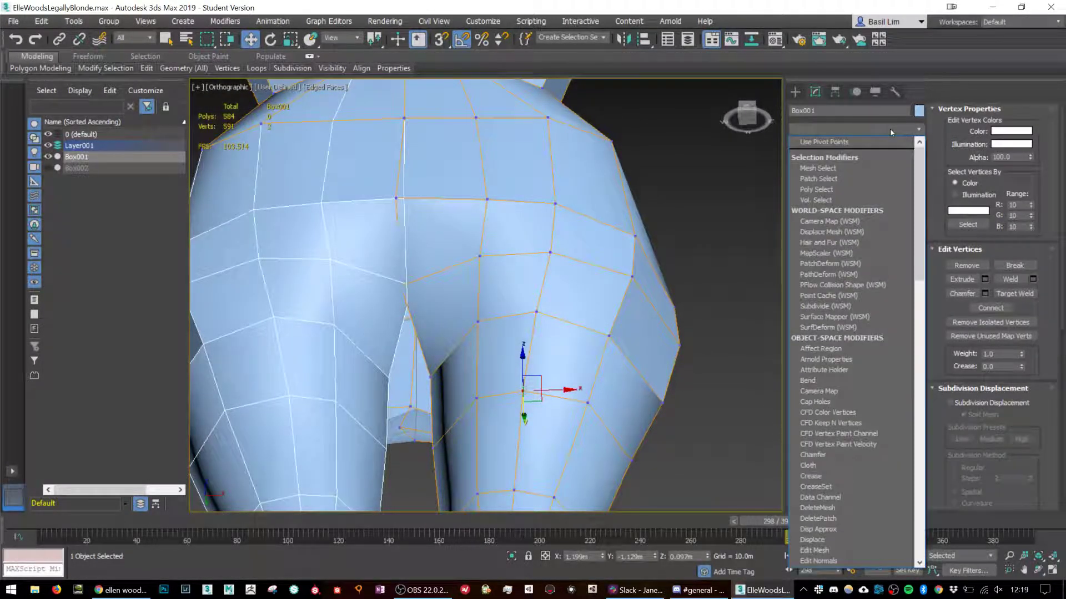
left_click(891, 128)
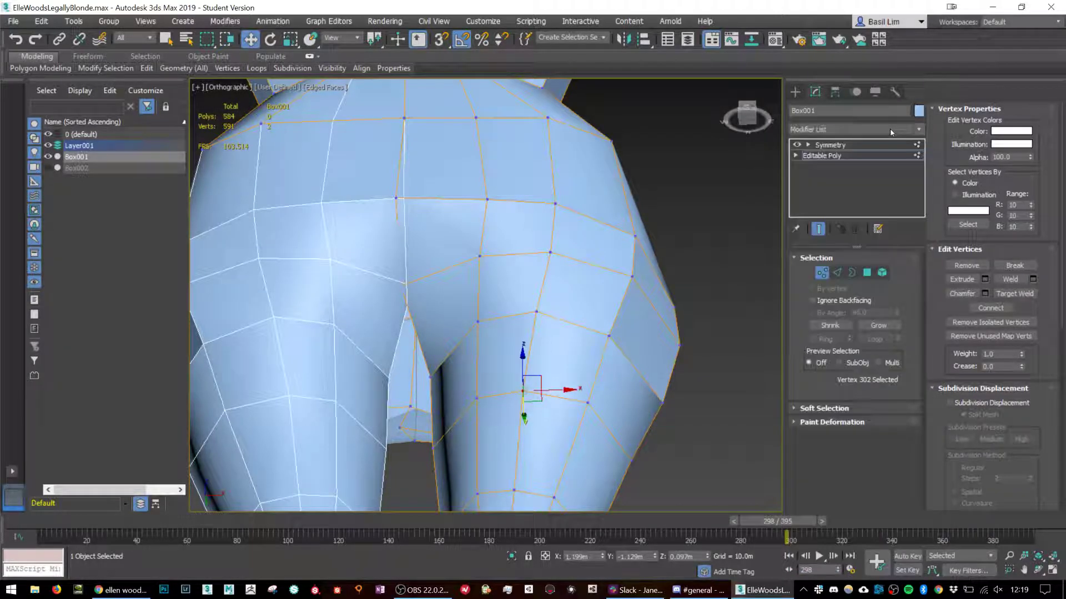
right_click(602, 188)
mouse_move(655, 318)
left_click(751, 327)
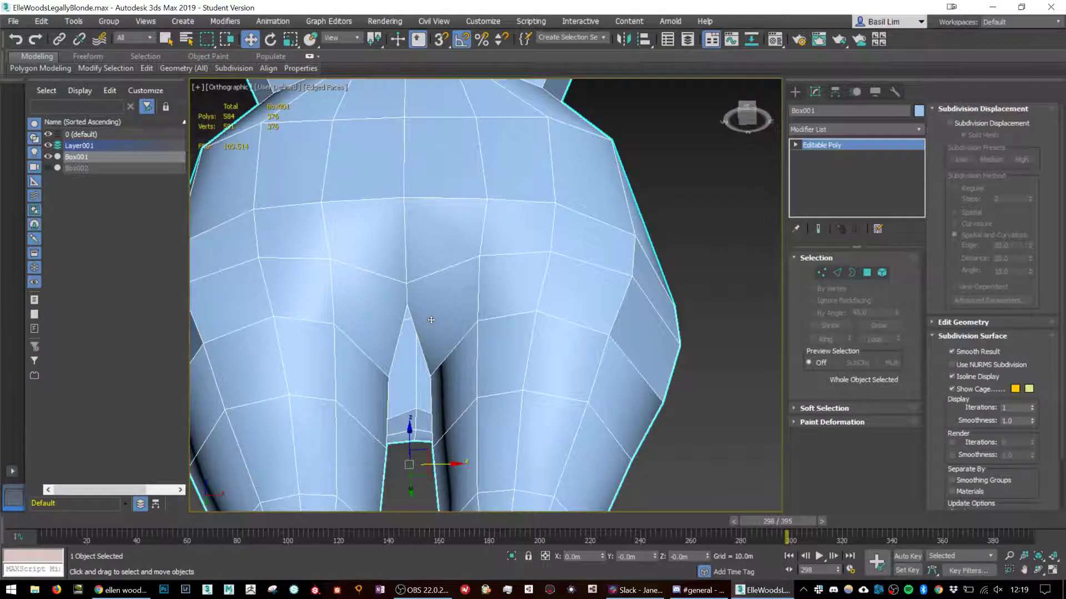
Select the open border between the legs at the crotch and cap it.
middle_click_drag(515, 223, 574, 126)
left_click(851, 273)
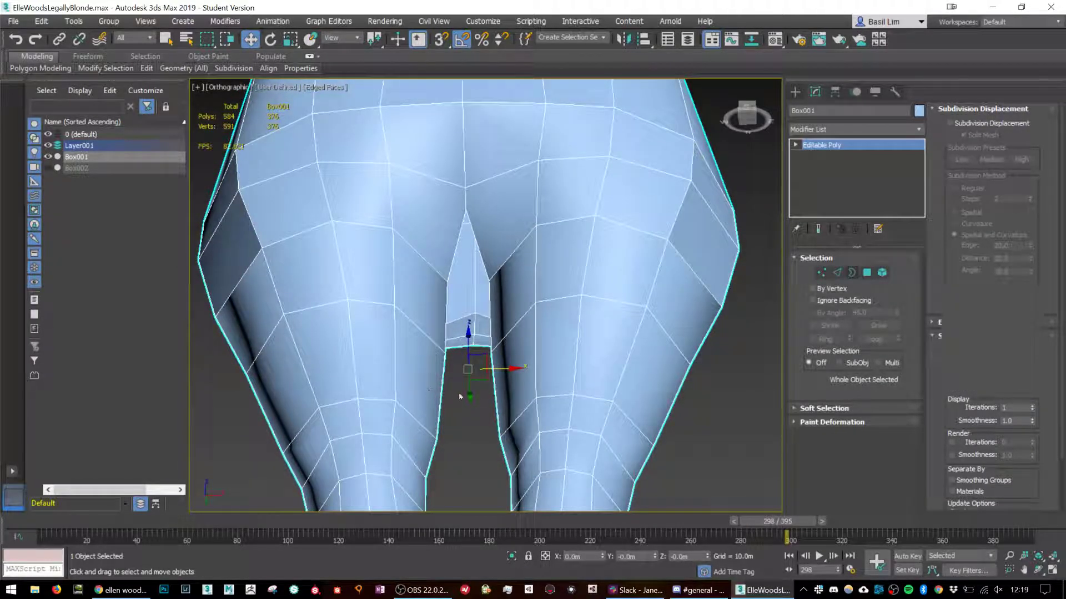
left_click(484, 266)
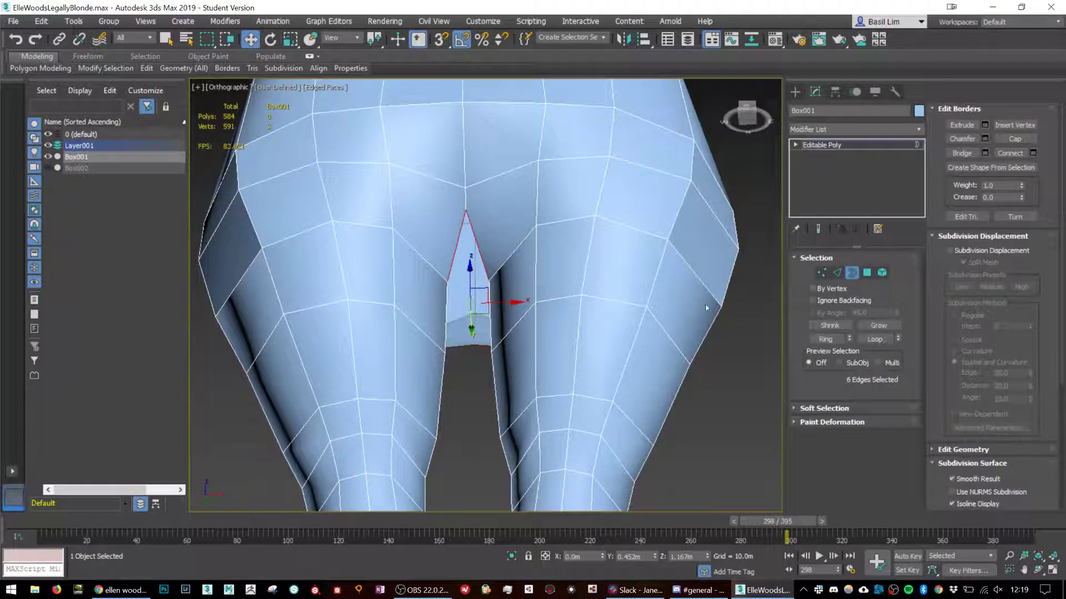
left_click(1023, 139)
scroll(528, 264, "up", 4)
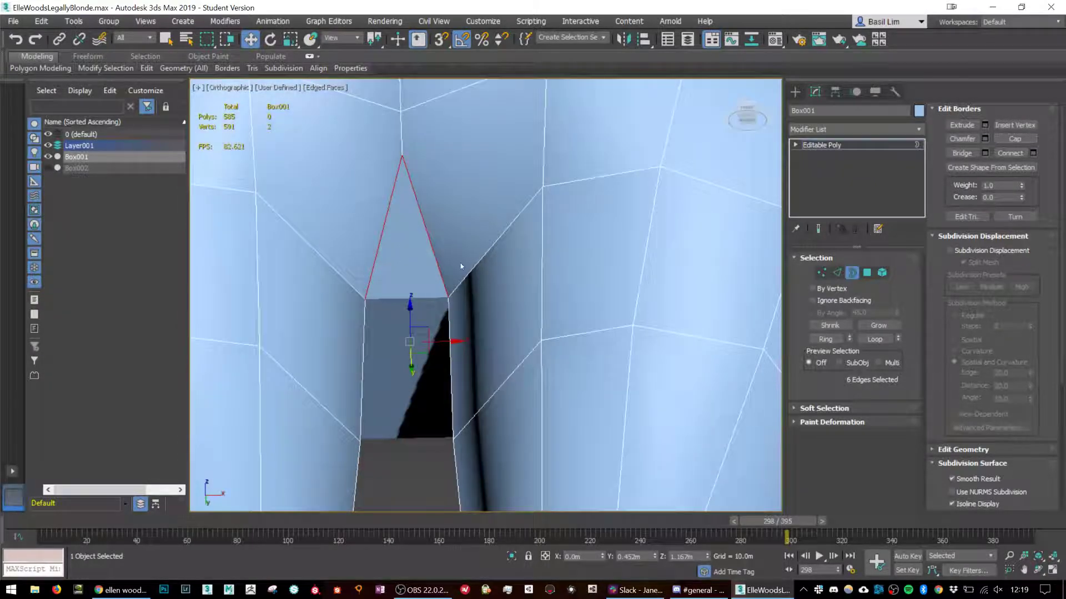
Connect the two opposite inner-thigh vertices at the front of the crotch cap with an edge.
left_click(823, 273)
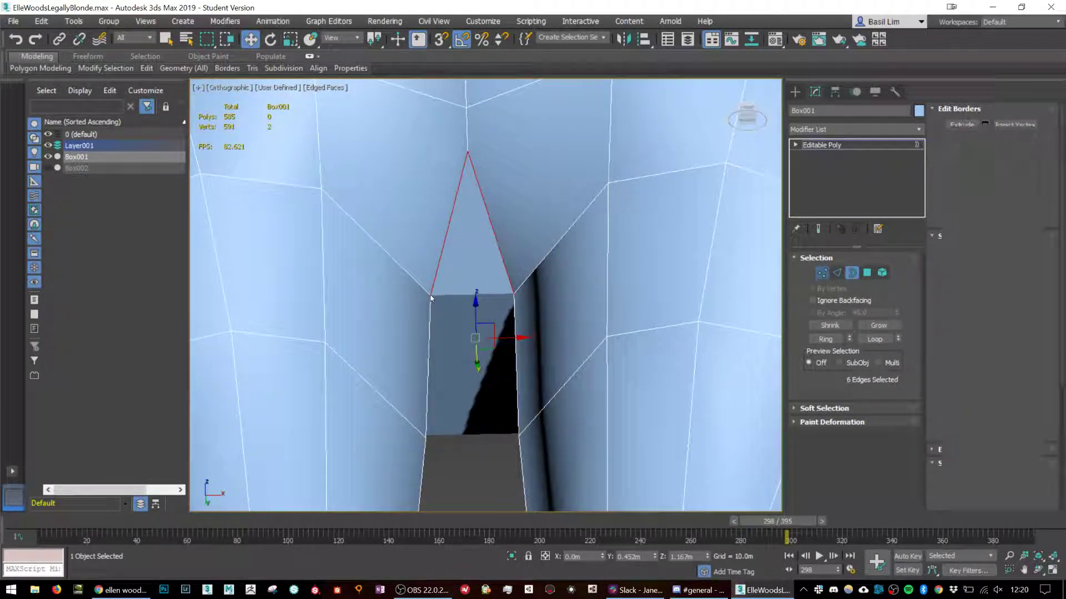
left_click(430, 295)
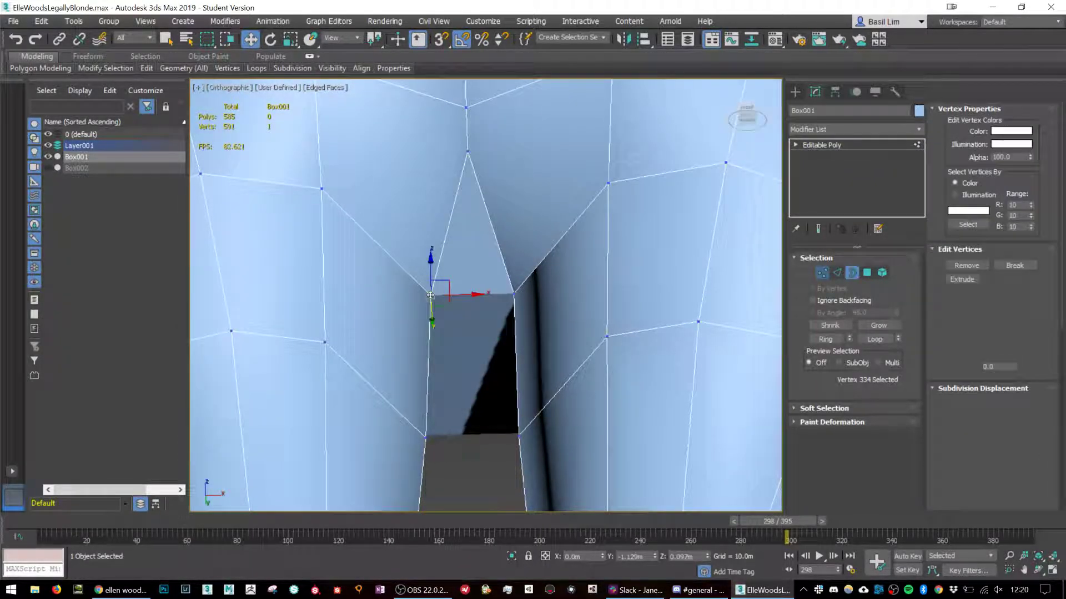
left_click(514, 293, "ctrl")
right_click(509, 290)
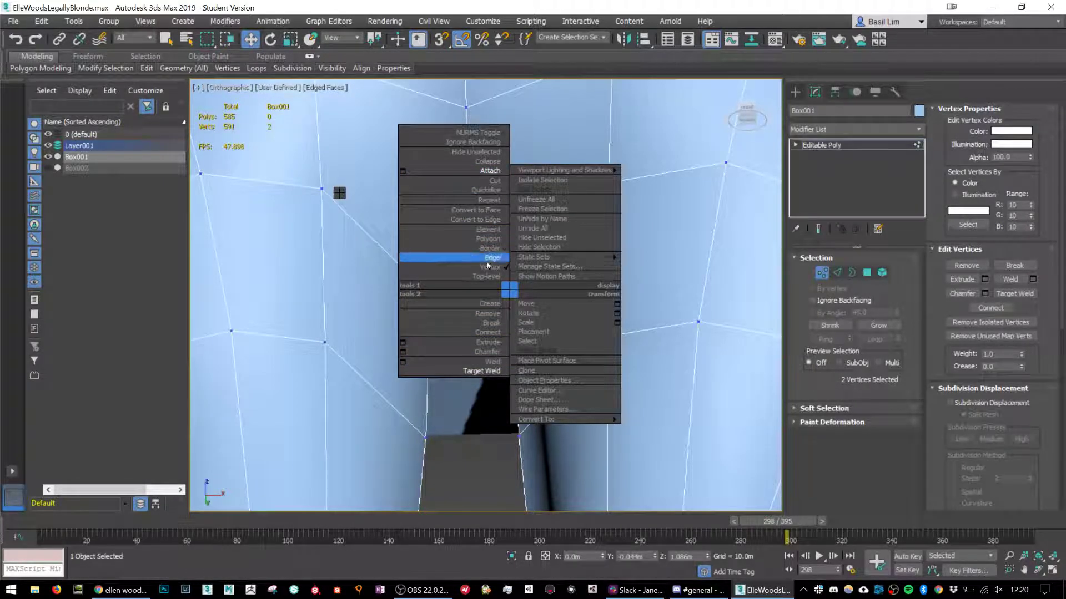
left_click(481, 332)
middle_click_drag(496, 383, 338, 374, "alt")
Connect the two opposite vertices at the back of the crotch cap with an edge.
left_click(311, 369)
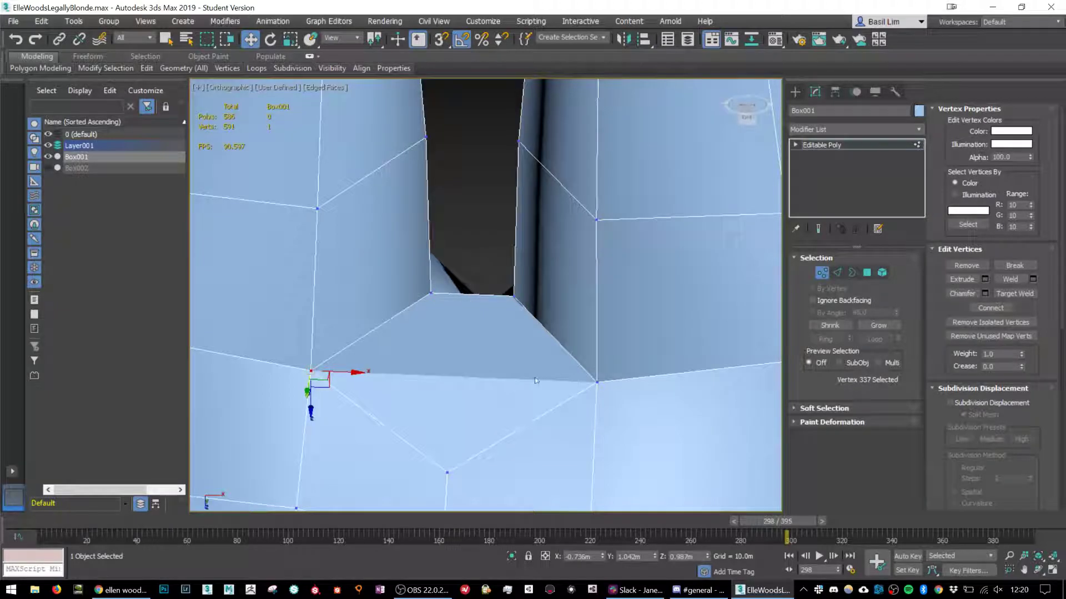
left_click(598, 382, "ctrl")
right_click(594, 382)
left_click(563, 420)
middle_click_drag(563, 420, 454, 339)
scroll(550, 258, "down", 3)
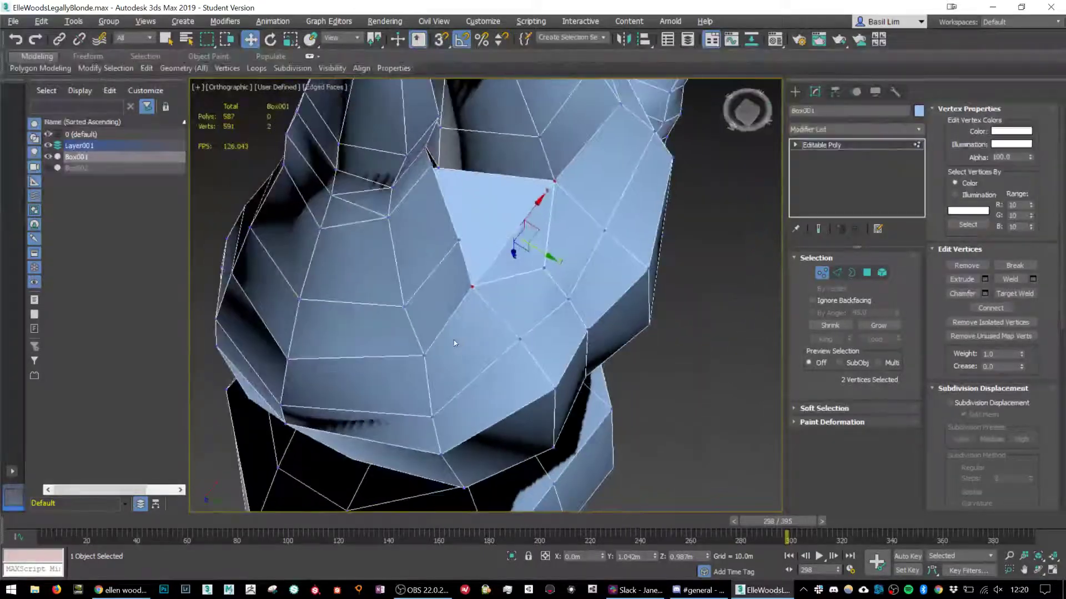
Undo the crotch cap and its two connecting edges, and restore them again.
left_click(541, 267)
middle_click_drag(495, 201, 573, 204, "alt")
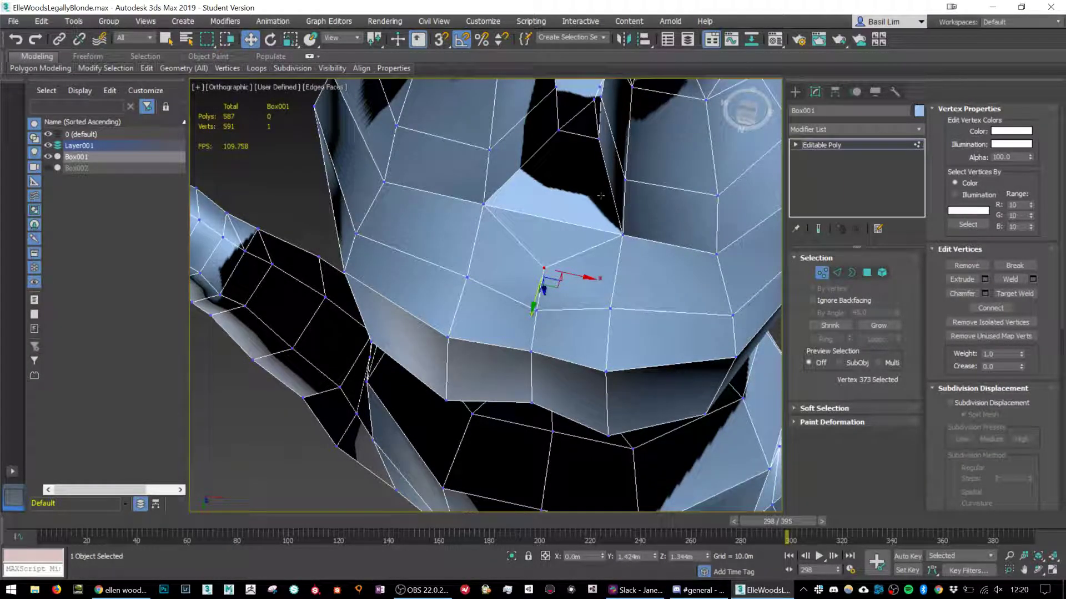
key("ctrl+z")
left_click(599, 198, "alt")
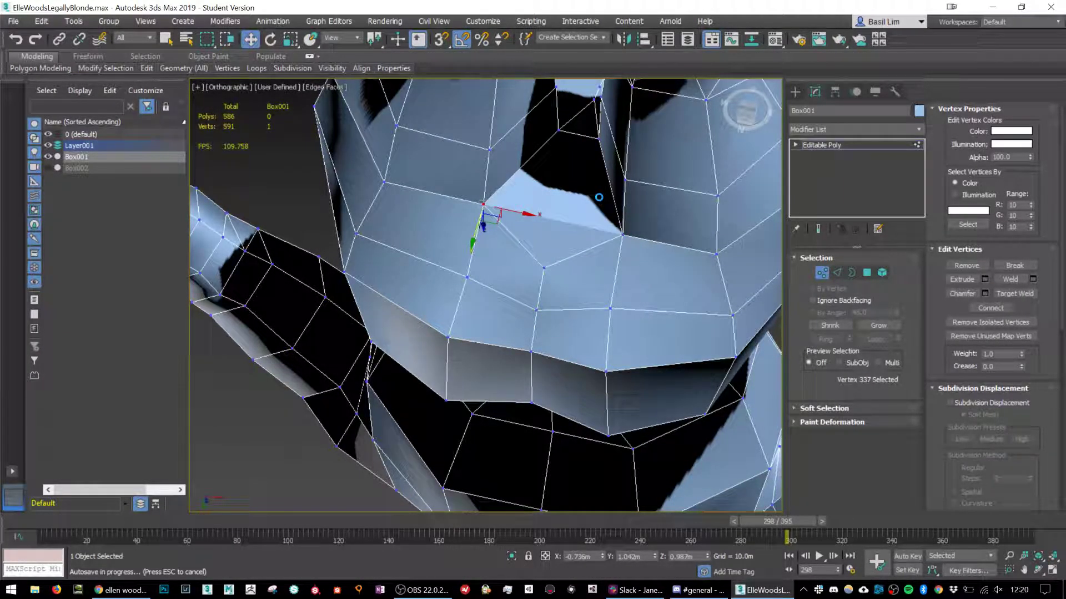
key("ctrl+z")
middle_click_drag(586, 202, 555, 247, "alt")
key("ctrl+z")
key("ctrl+z")
key("ctrl+z")
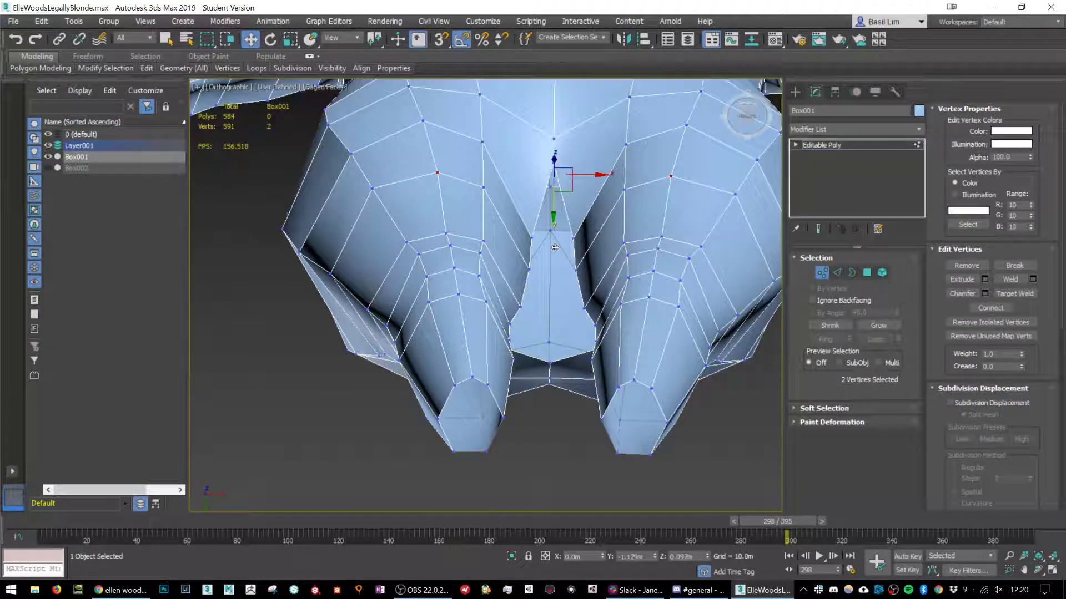
key("ctrl+z")
key("ctrl+z")
key("ctrl+z")
key("ctrl+z")
key("ctrl+z")
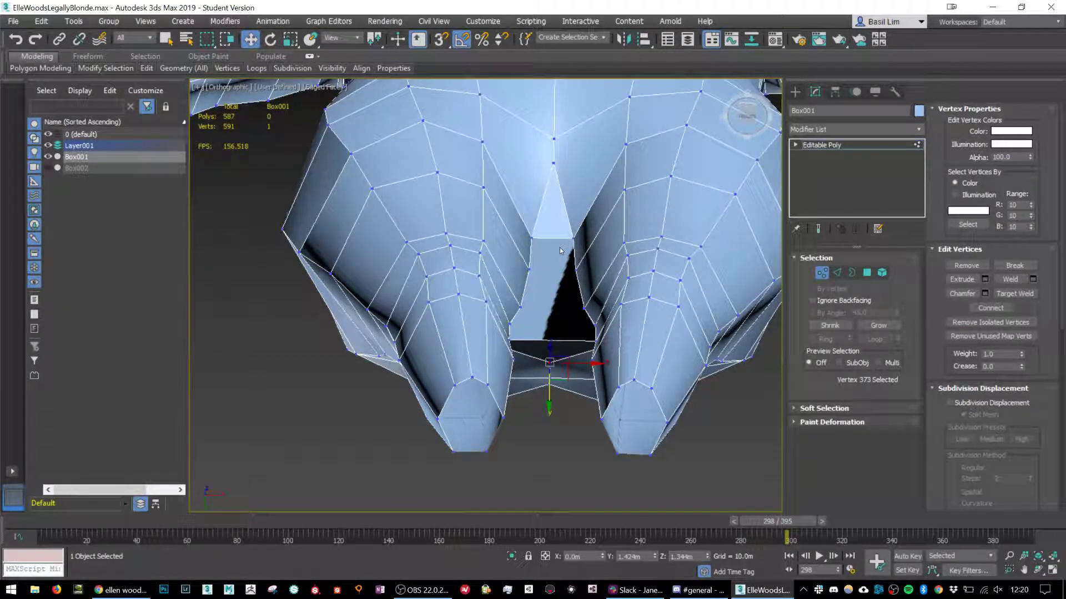
Connect the crotch cap's front and back cross edges with a centre edge running between the legs.
middle_click_drag(570, 347, 571, 307, "alt")
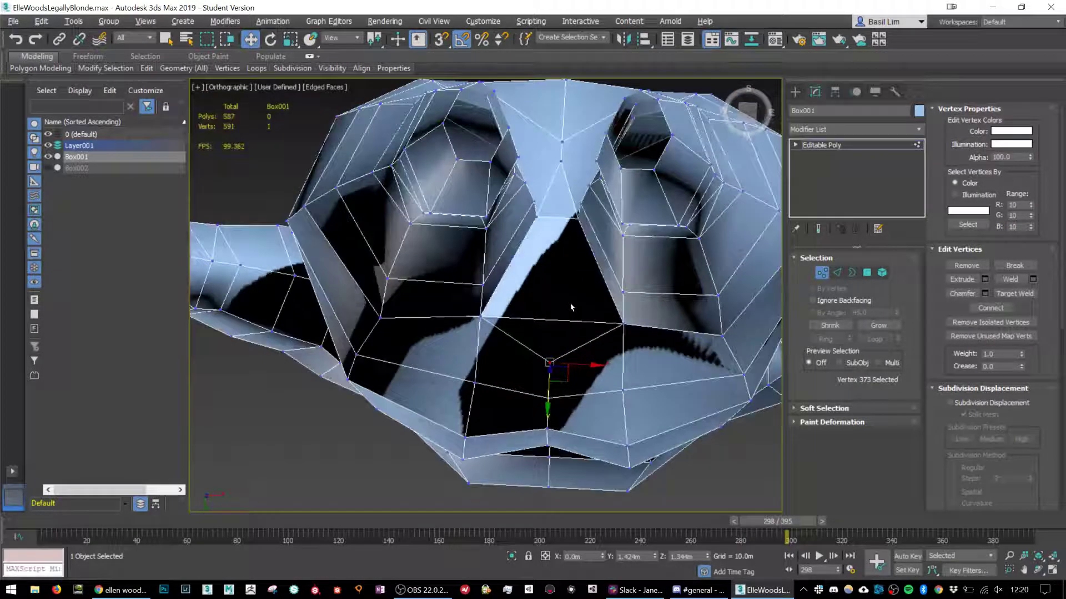
left_click(837, 273)
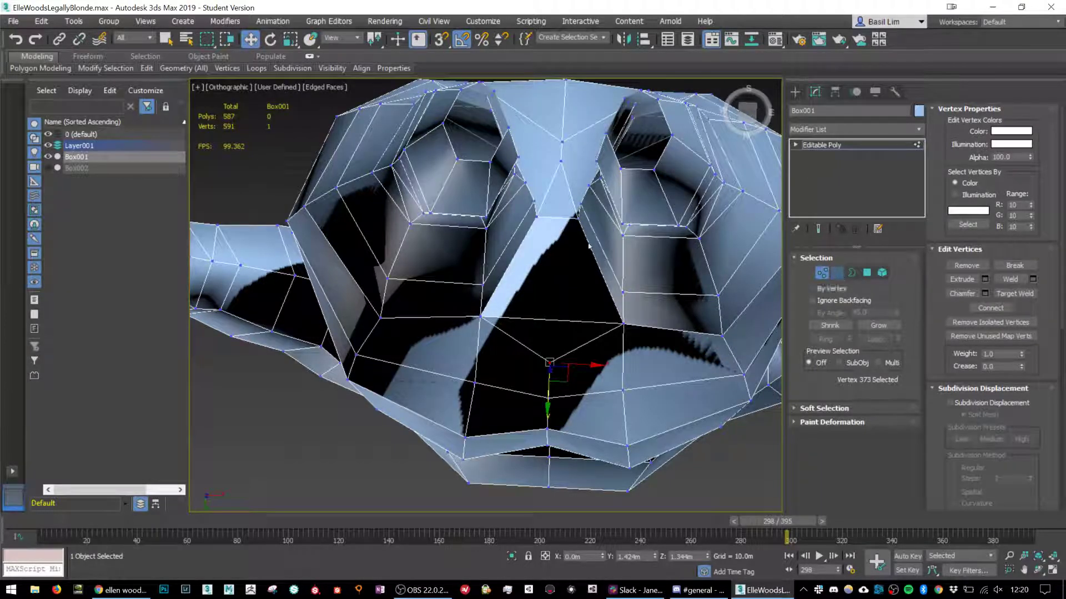
left_click(555, 219)
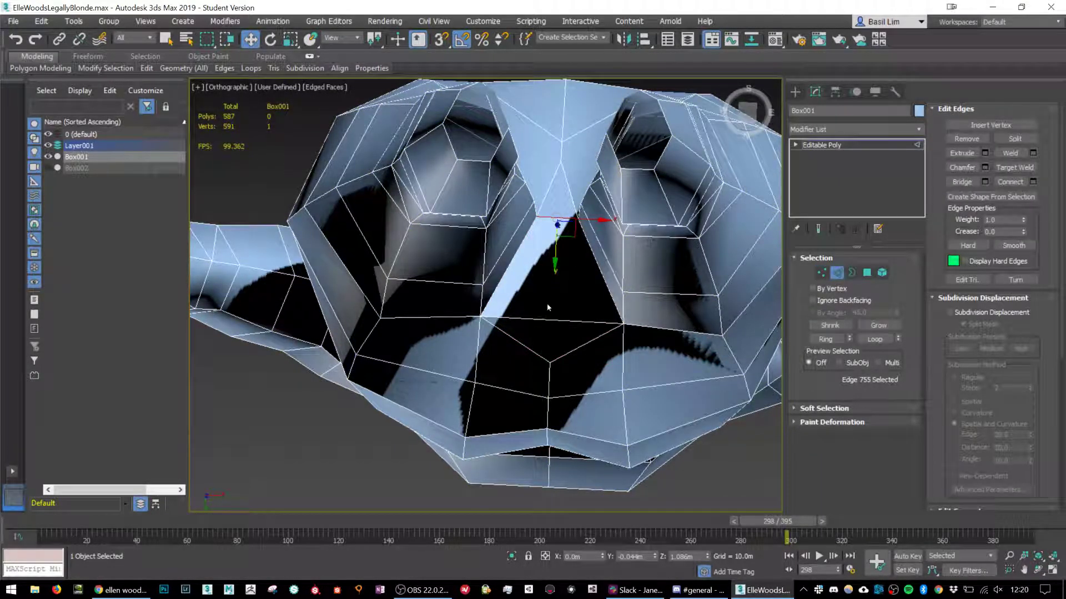
left_click(1003, 182)
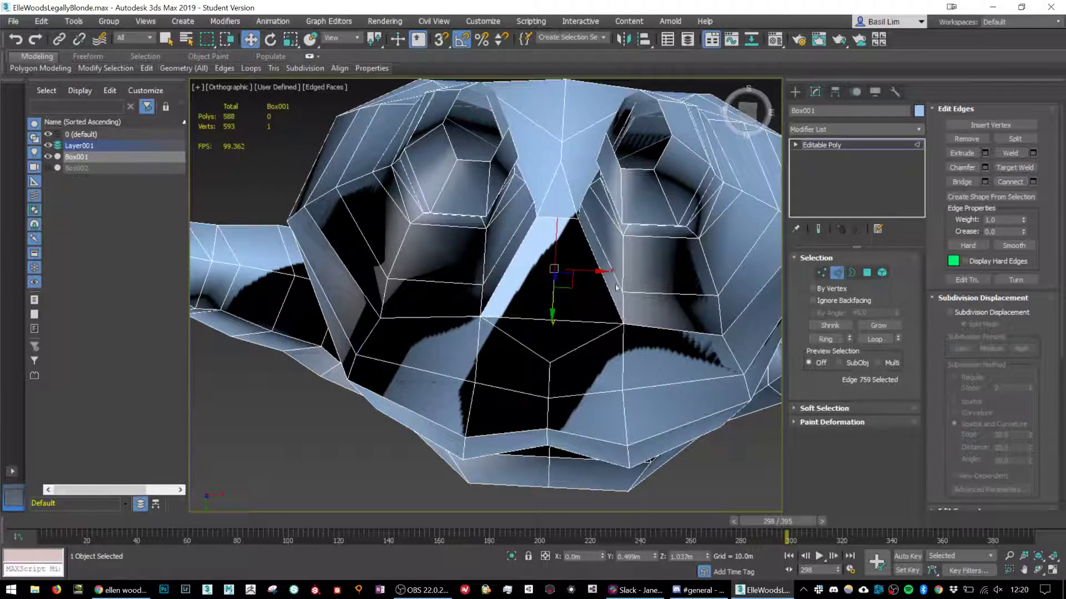
Connect the front and back ends of the cap's centre edge to the neighbouring centre-line vertices of the body.
left_click(822, 272)
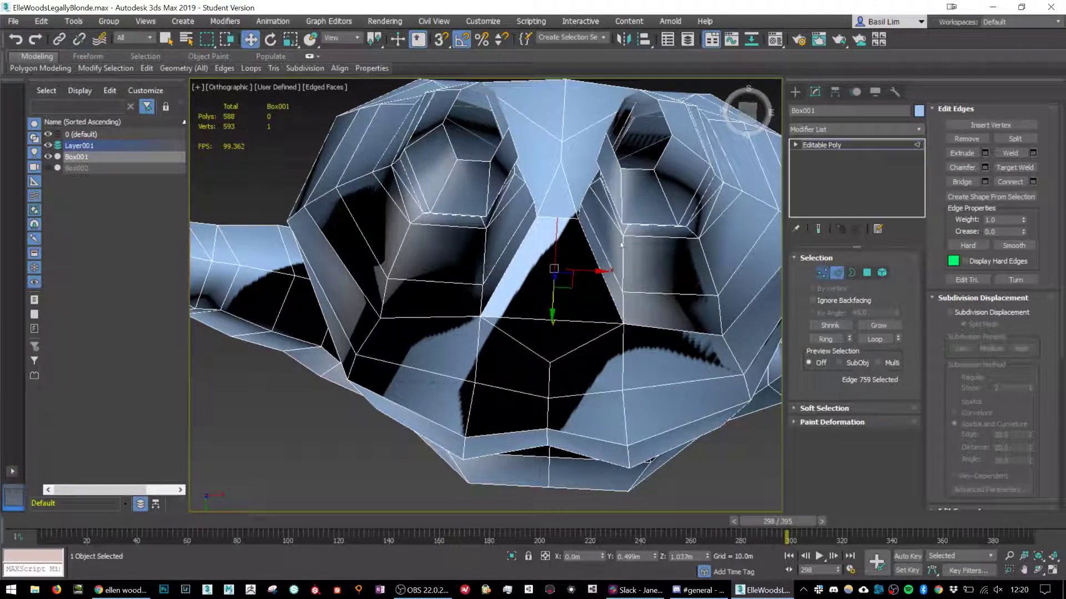
left_click(556, 218)
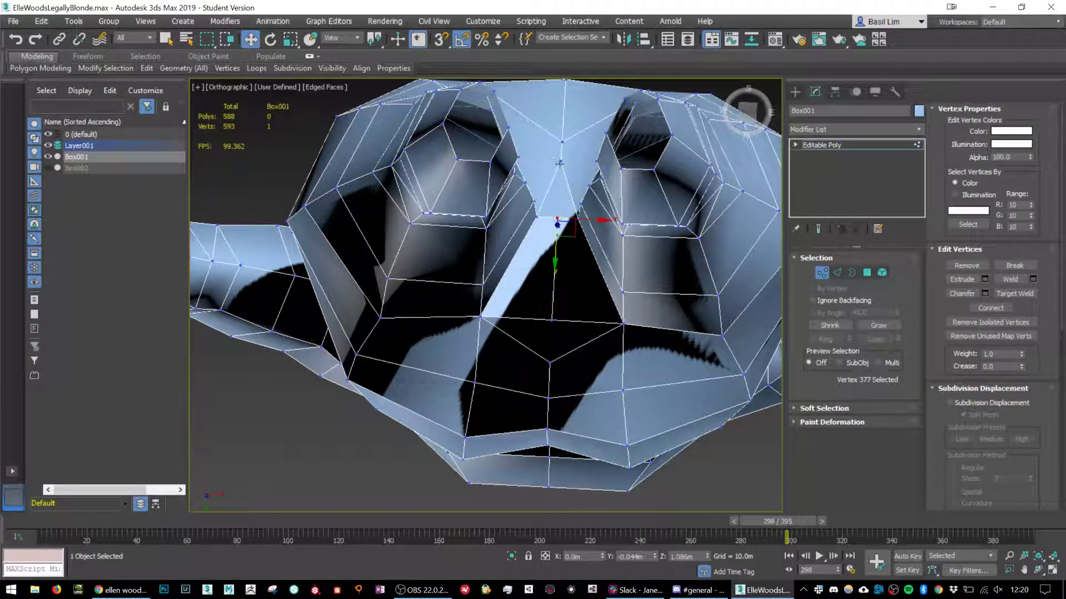
left_click(559, 162, "ctrl")
right_click(558, 164)
left_click(499, 208)
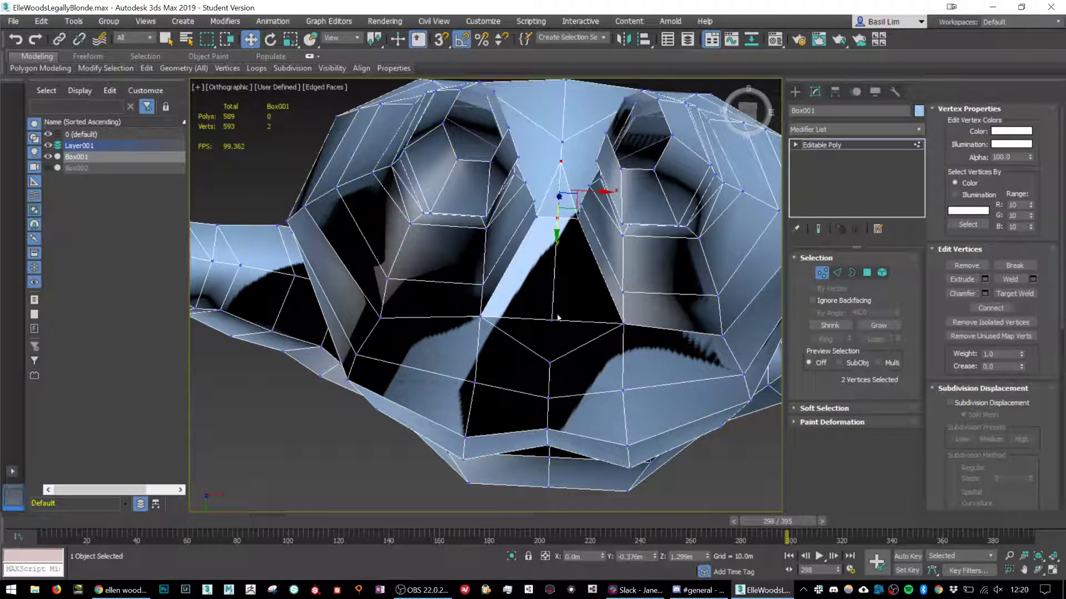
left_click(551, 320)
left_click(549, 363, "ctrl")
right_click(550, 334)
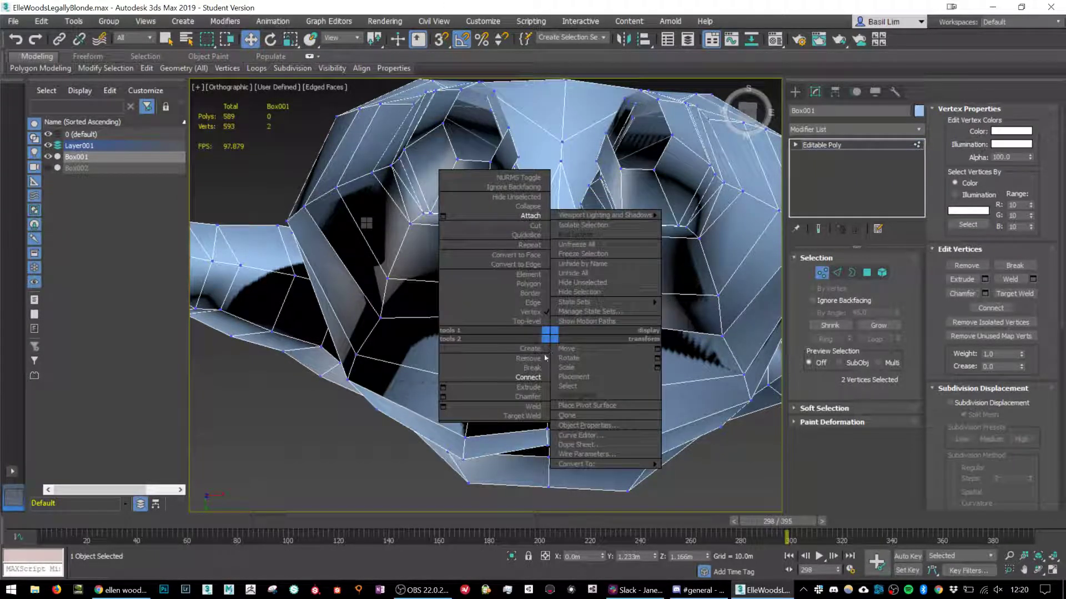
left_click(528, 376)
Raise the centre edge of the crotch cap to a height of about 1.18 m.
left_click(843, 272)
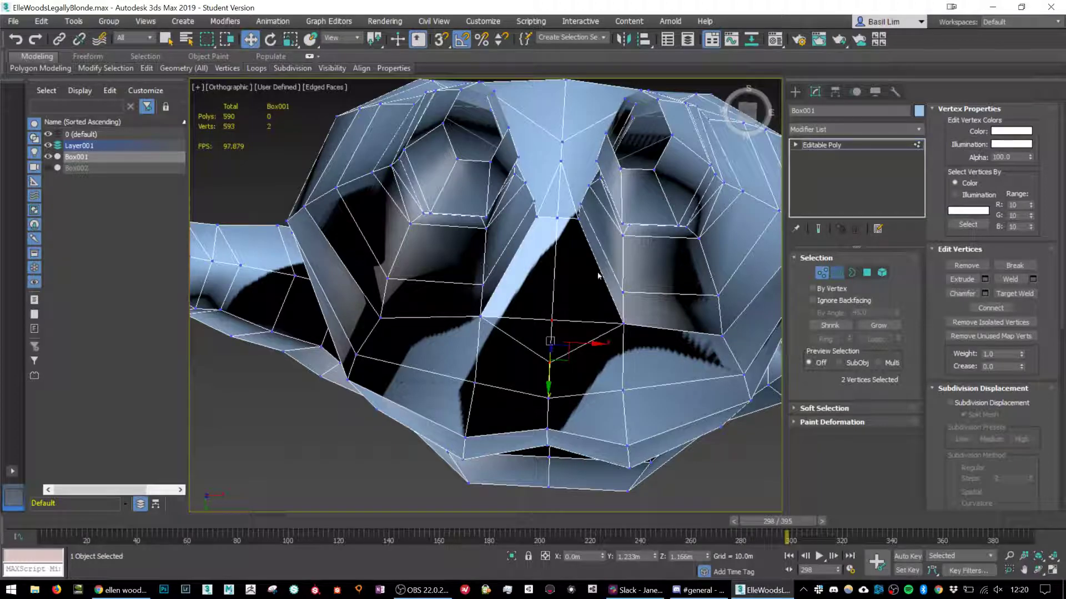
left_click(555, 268)
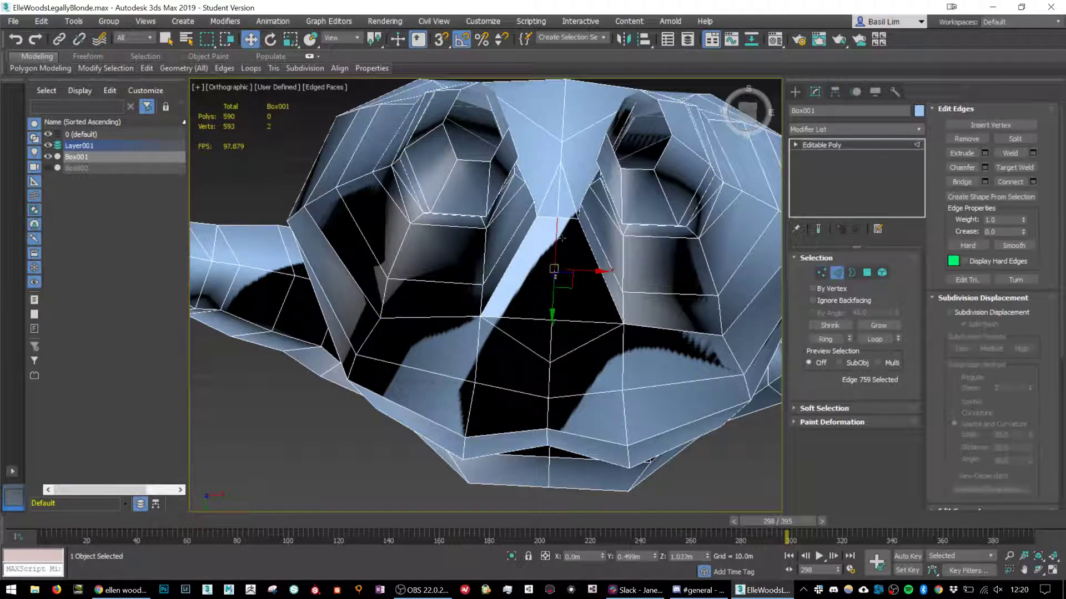
mouse_move(554, 269)
middle_mouse_down("alt")
mouse_move(545, 295)
mouse_move(568, 265)
middle_mouse_up("alt")
left_click_drag(555, 227, 558, 211)
middle_click_drag(557, 211, 625, 274, "alt")
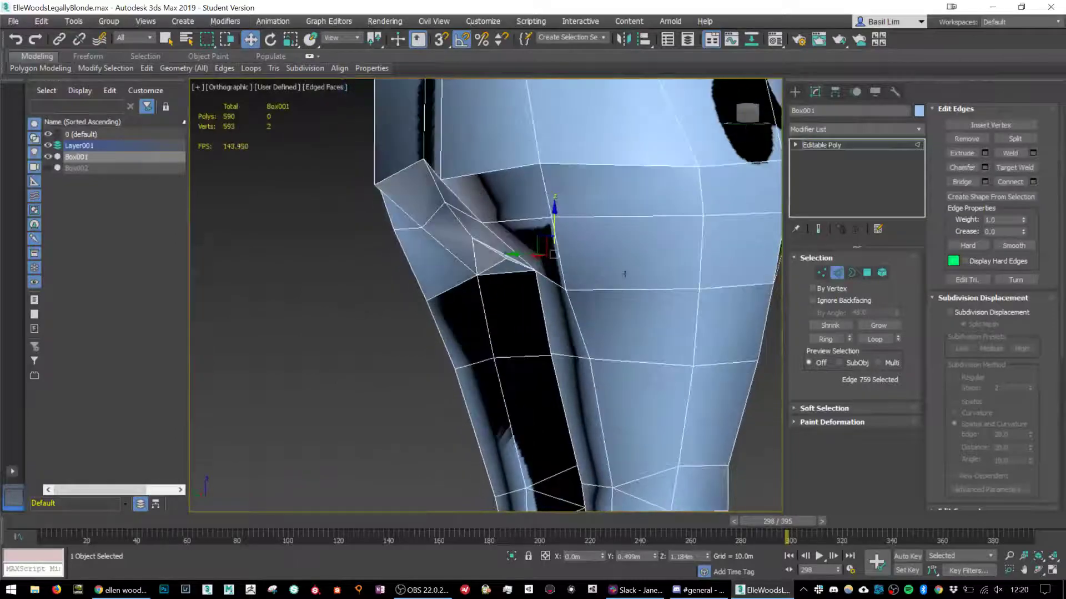
Select a matching left and right pair of vertices on the underside of the buttocks and shift them slightly downward.
left_click(822, 272)
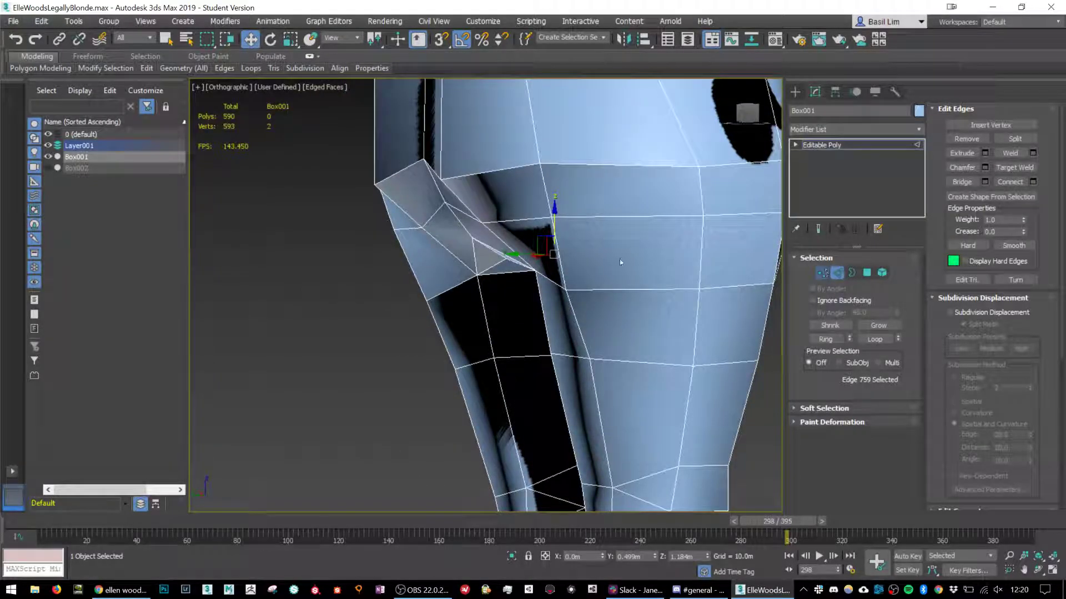
left_click(472, 240)
middle_click_drag(437, 180, 453, 221)
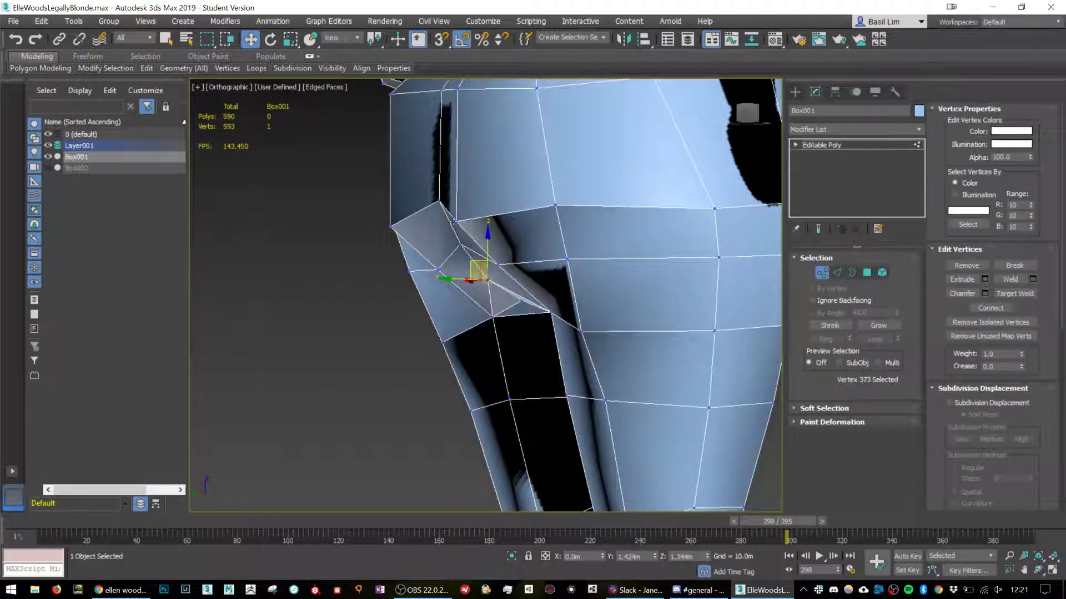
middle_click_drag(530, 232, 569, 281, "alt")
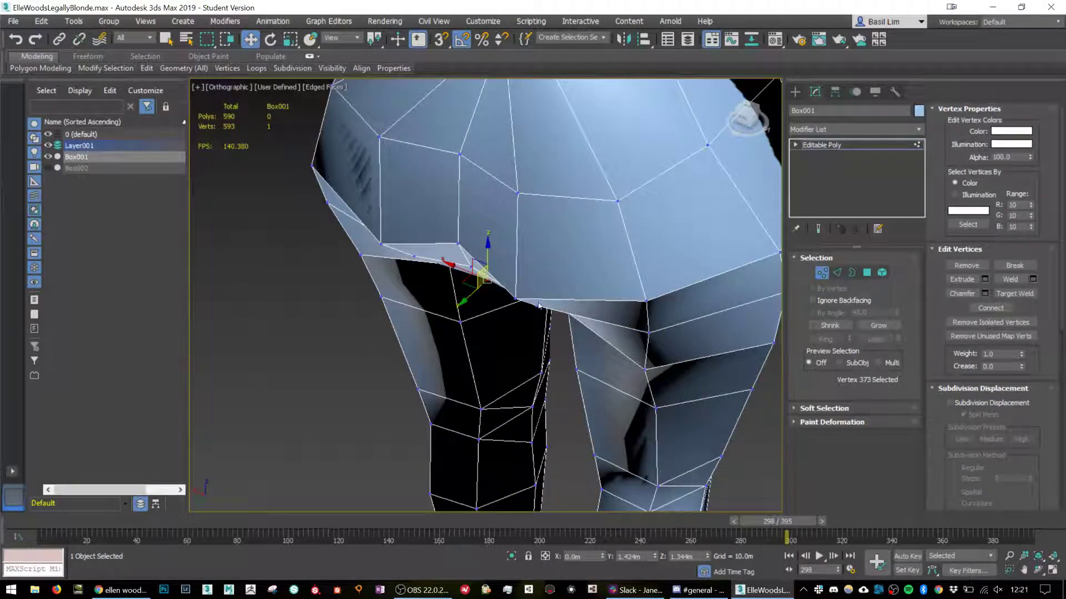
left_click(644, 300)
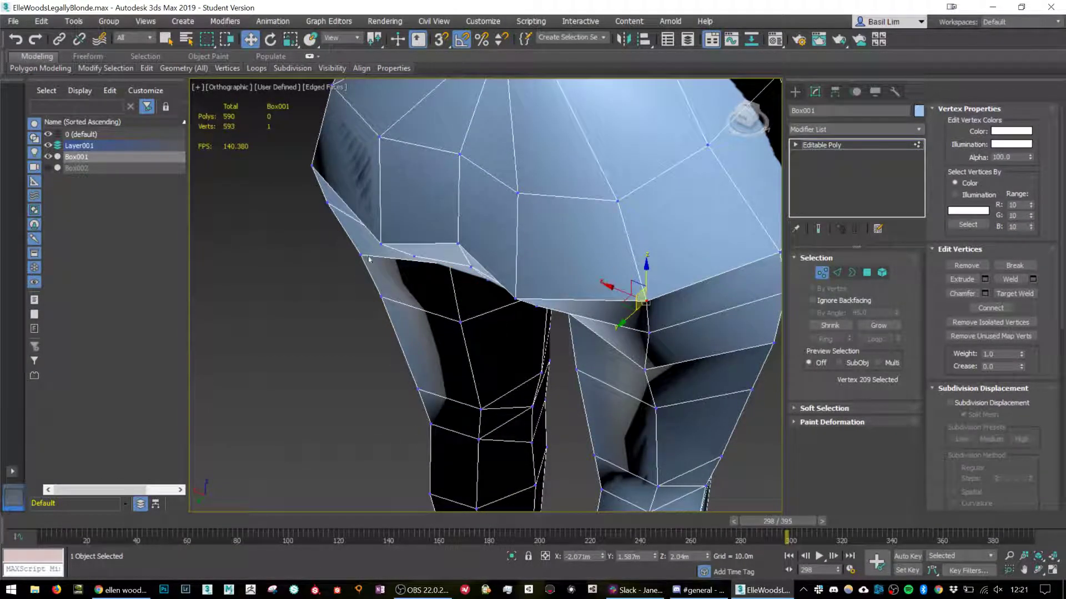
left_click(314, 165, "ctrl")
middle_click_drag(314, 166, 436, 294, "alt")
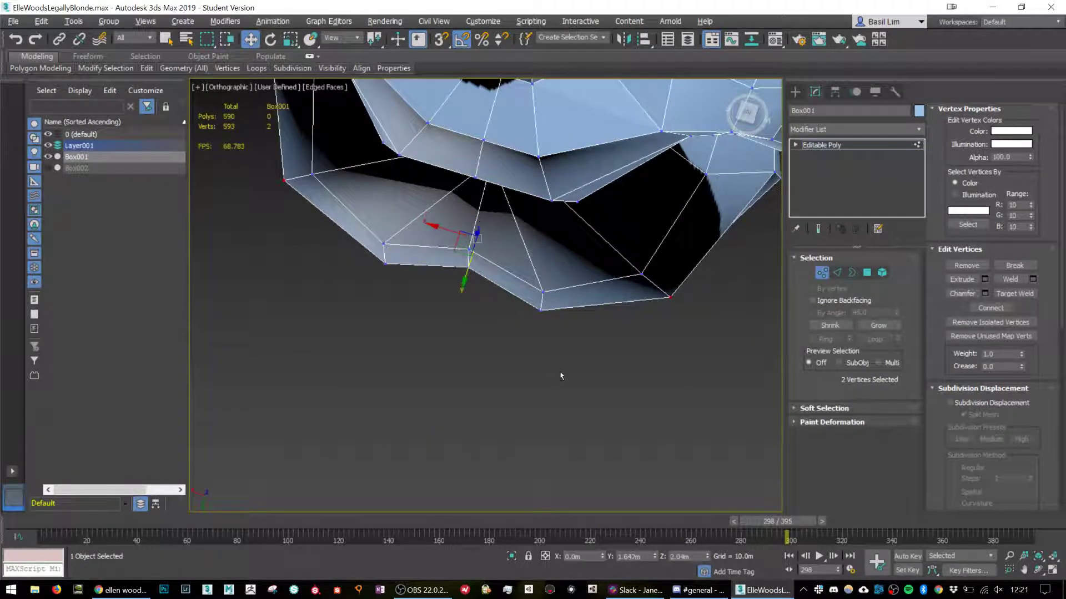
middle_click_drag(562, 375, 452, 288, "alt")
left_click(516, 289)
left_click(437, 300, "ctrl")
left_click_drag(459, 277, 446, 287)
Shift a matching left and right pair of vertices under the buttocks back and down, to about Y 1.48 m and Z 1.39 m.
left_click(550, 270)
middle_click_drag(551, 269, 418, 300, "alt")
left_click(434, 360, "ctrl")
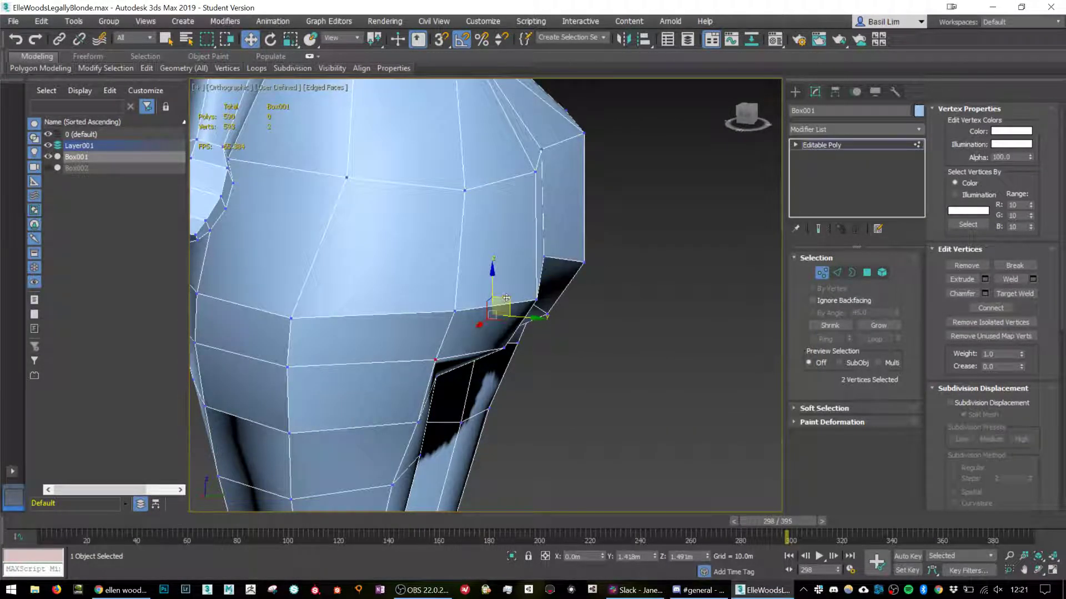
left_click_drag(506, 298, 521, 317)
scroll(524, 322, "down", 3)
middle_click_drag(524, 322, 639, 350, "alt")
scroll(448, 317, "up", 3)
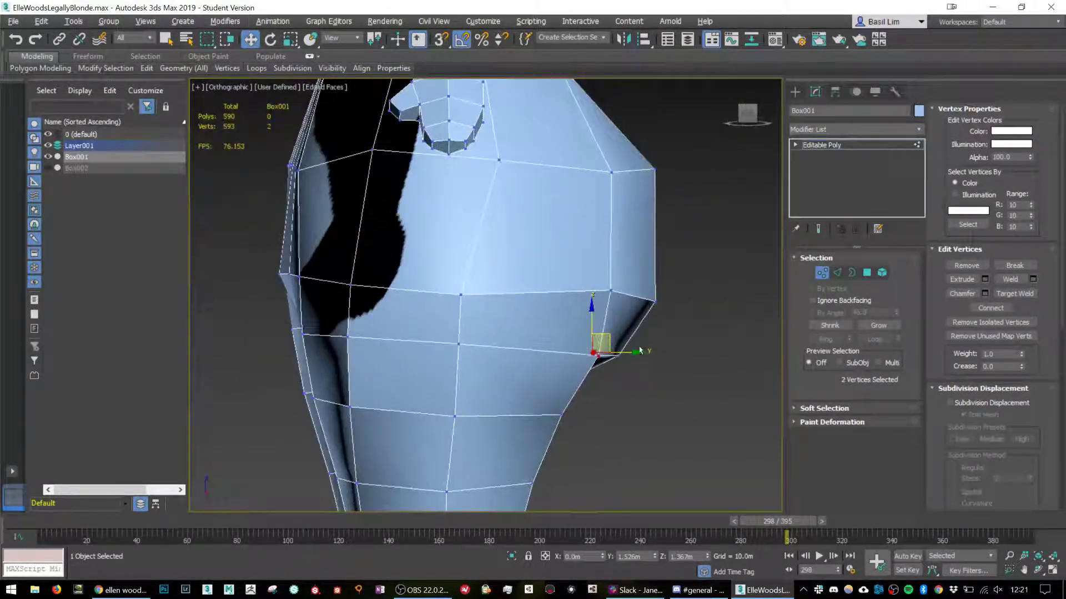
scroll(638, 331, "down", 5)
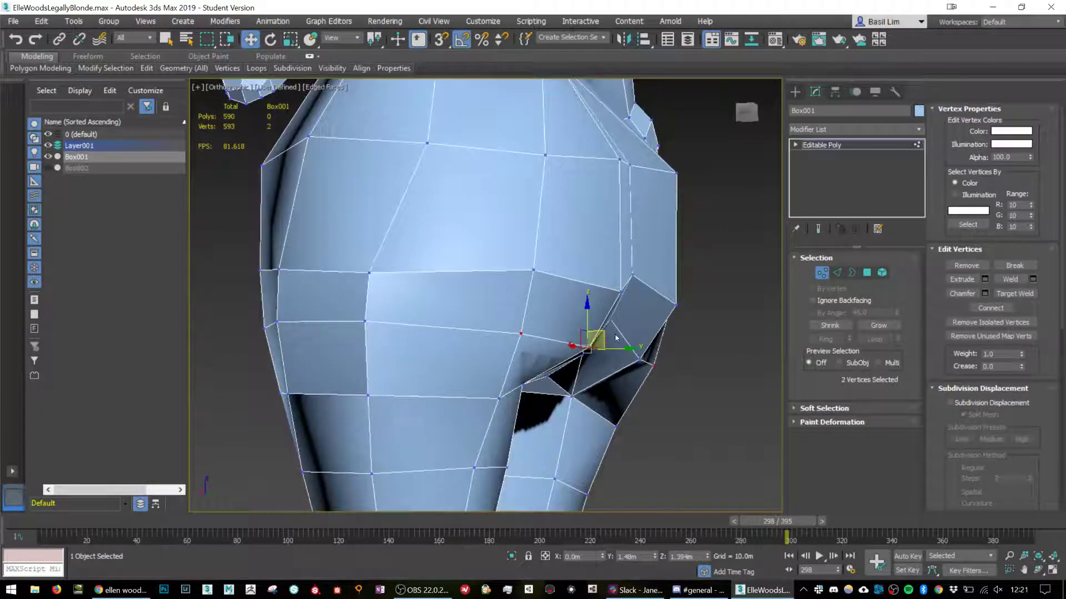
middle_click_drag(662, 328, 642, 264, "alt")
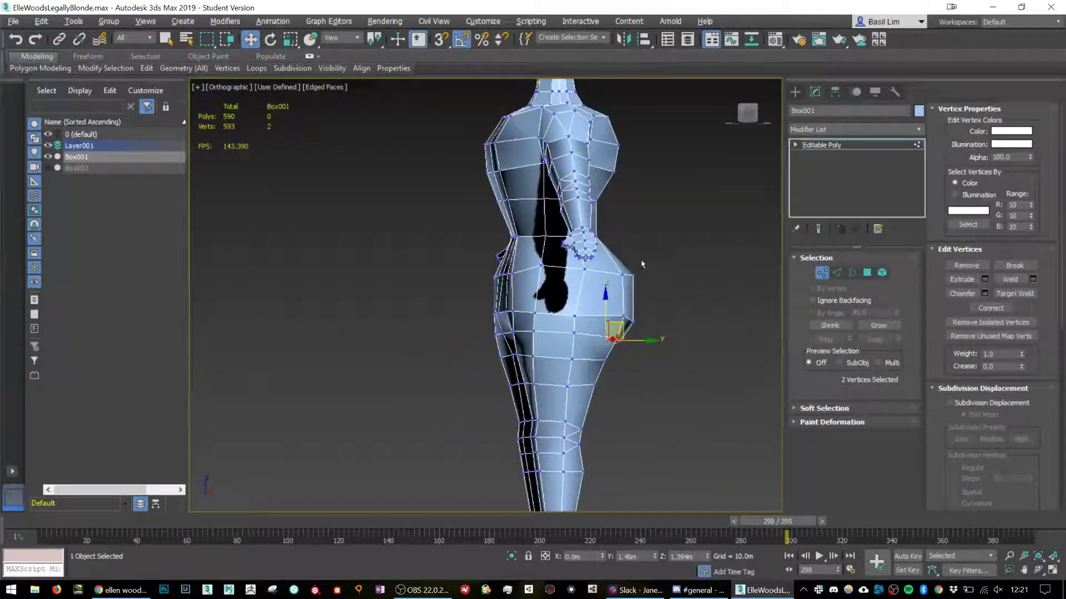
In the right side view, select the rearmost buttock vertices and shift them slightly back and up.
left_click_drag(616, 321, 616, 322)
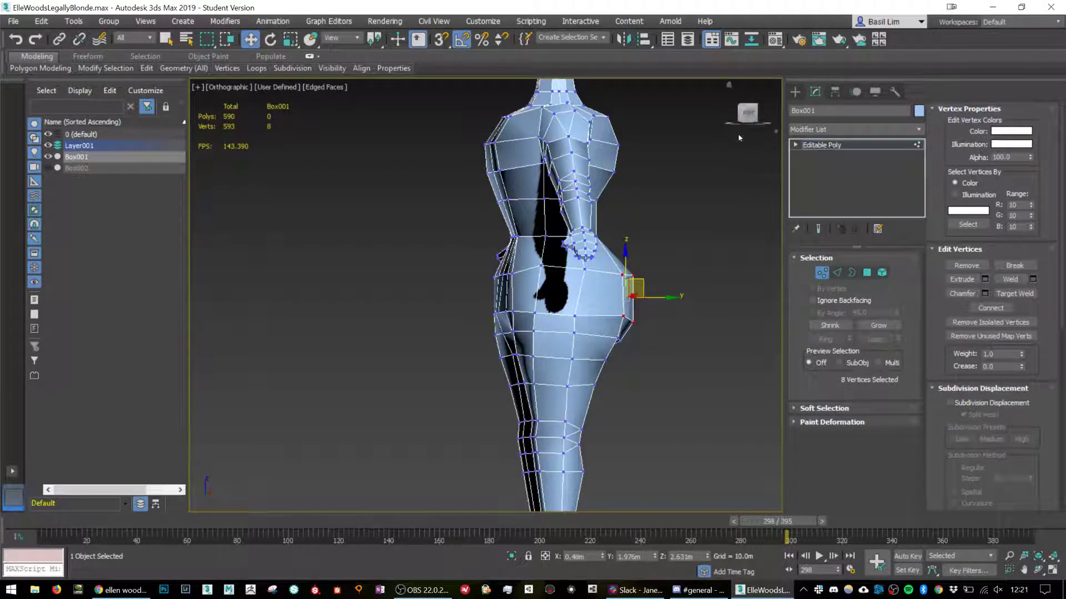
left_click(748, 114)
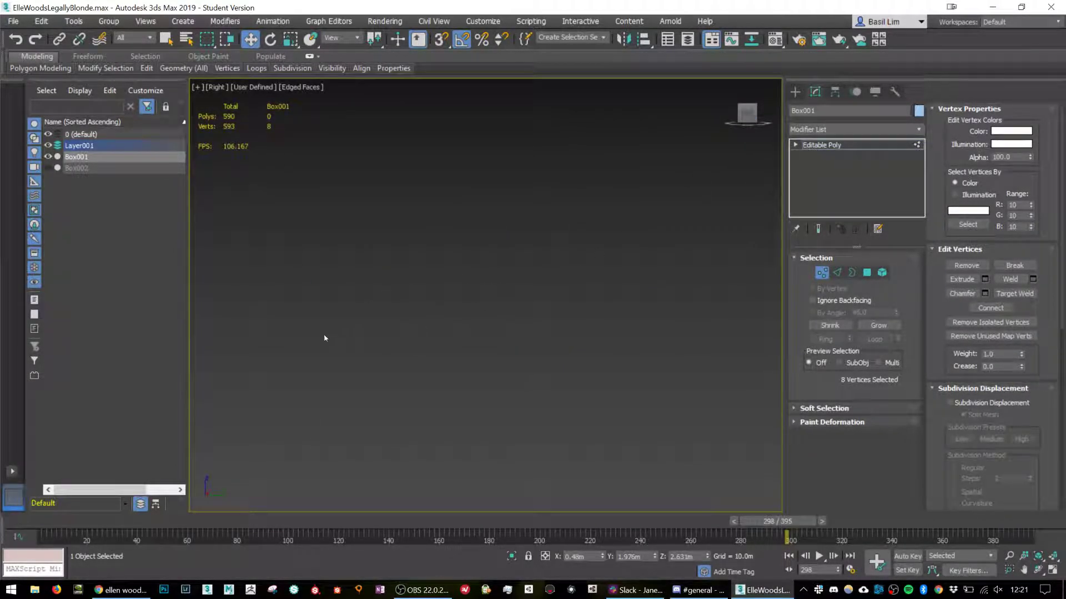
middle_click_drag(324, 338, 652, 300)
middle_click_drag(333, 328, 697, 242)
scroll(327, 330, "up", 8)
middle_click_drag(583, 357, 405, 357)
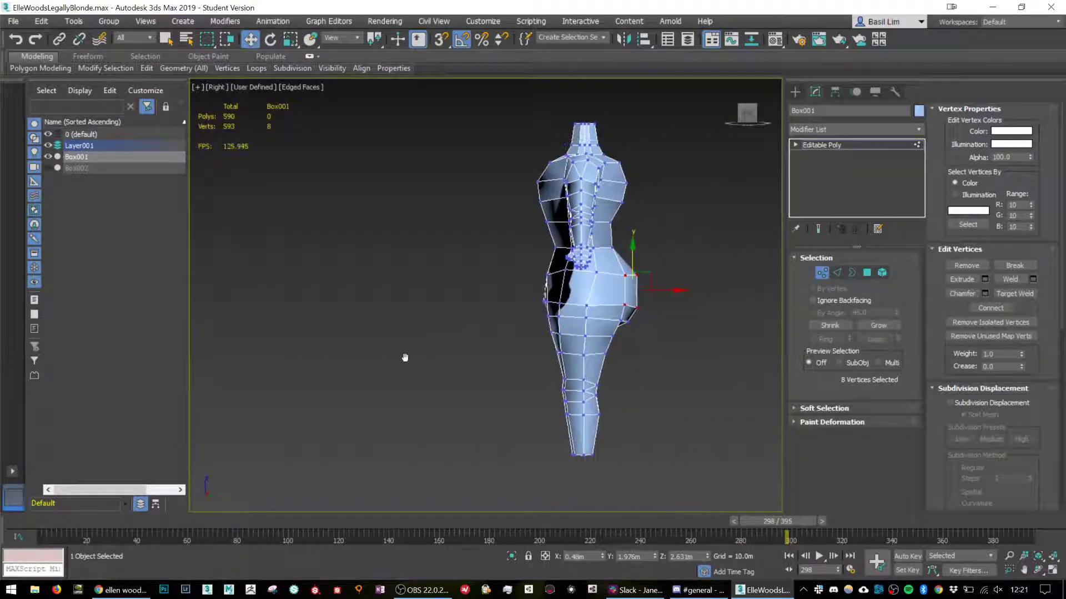
left_click_drag(686, 261, 612, 315)
scroll(616, 303, "up", 4)
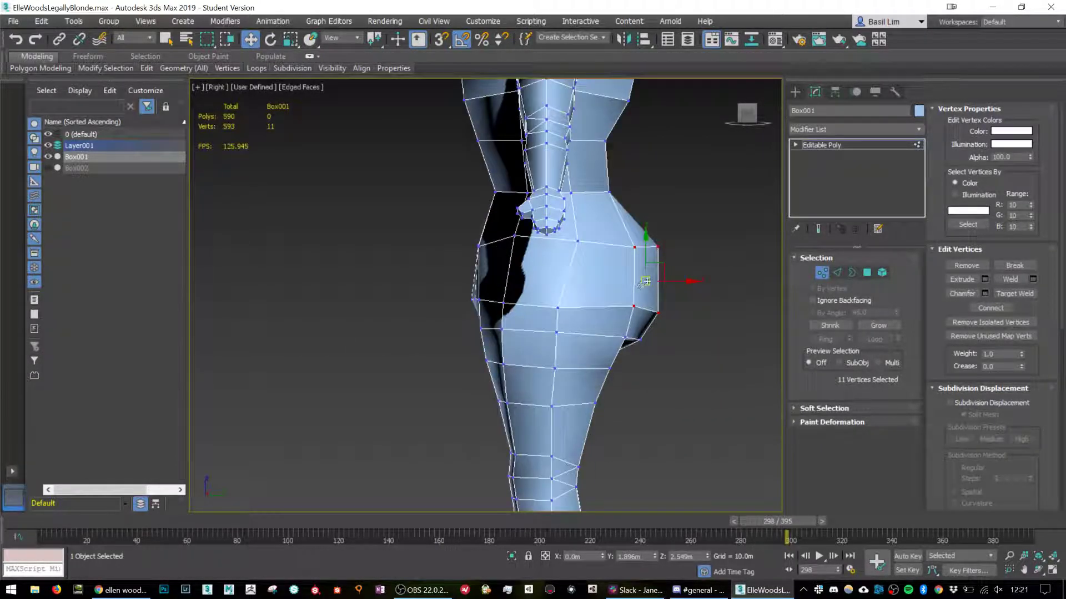
left_click_drag(644, 279, 657, 270)
Select the vertices at the lower edge of the buttocks and shift them slightly forward.
left_click_drag(690, 221, 652, 224)
left_click_drag(631, 351, 592, 350)
left_click_drag(640, 322, 632, 320)
Connect the character's left mid-buttock vertex diagonally to the vertex at the top of the back of the thigh.
middle_click_drag(669, 367, 568, 341, "alt")
scroll(566, 341, "up", 2)
left_click(527, 373)
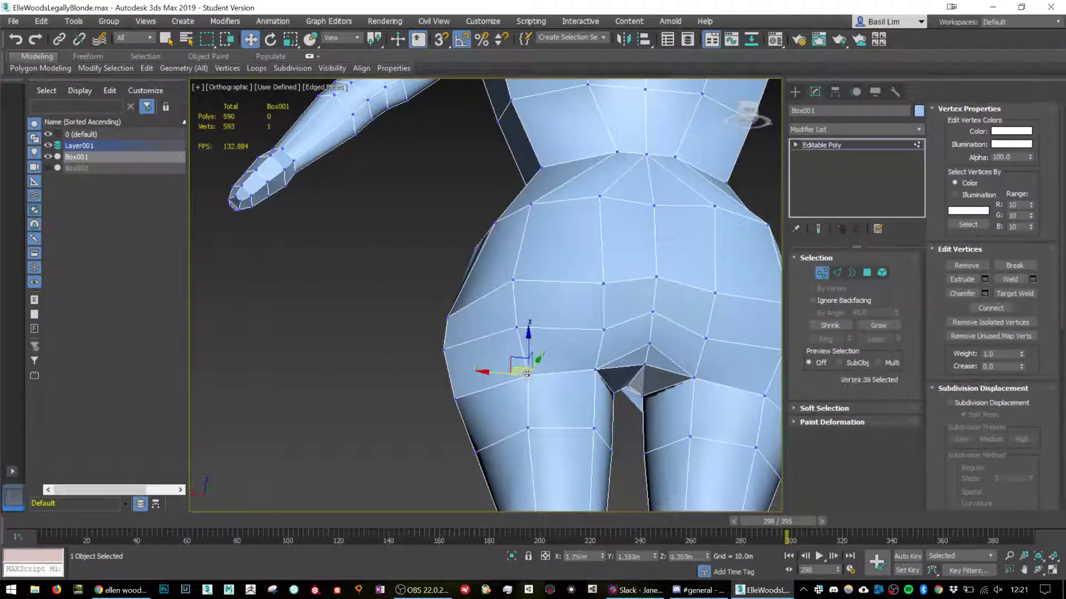
left_click(605, 327, "ctrl")
right_click(605, 327)
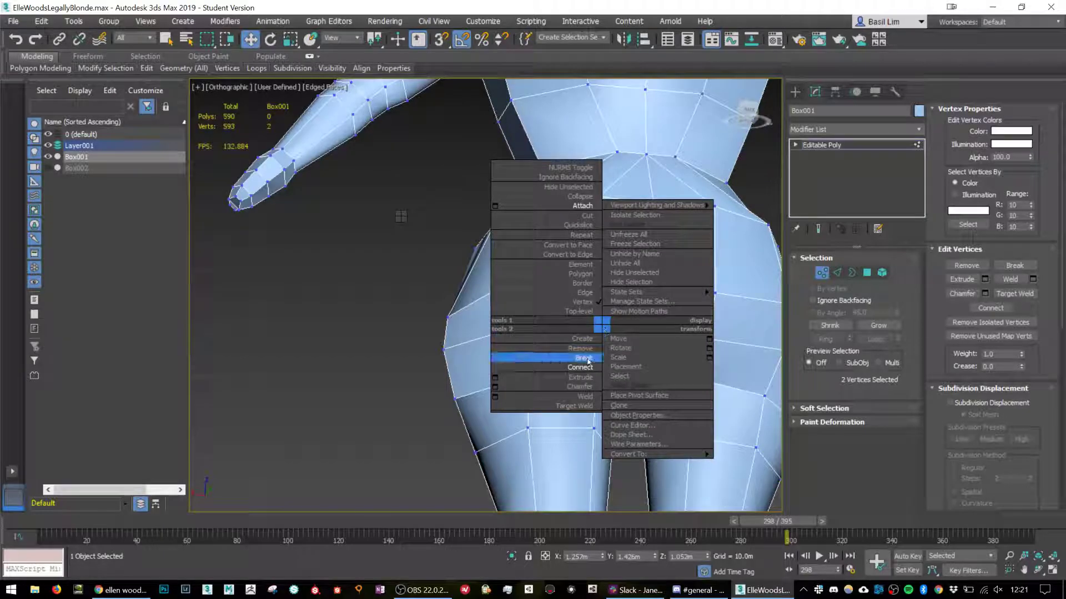
left_click(543, 364)
Add the matching diagonal edge on the character's right buttock, connecting its mid-buttock vertex to the top of the thigh, and deselect the vertices.
middle_click_drag(661, 355, 570, 328)
left_click(618, 315)
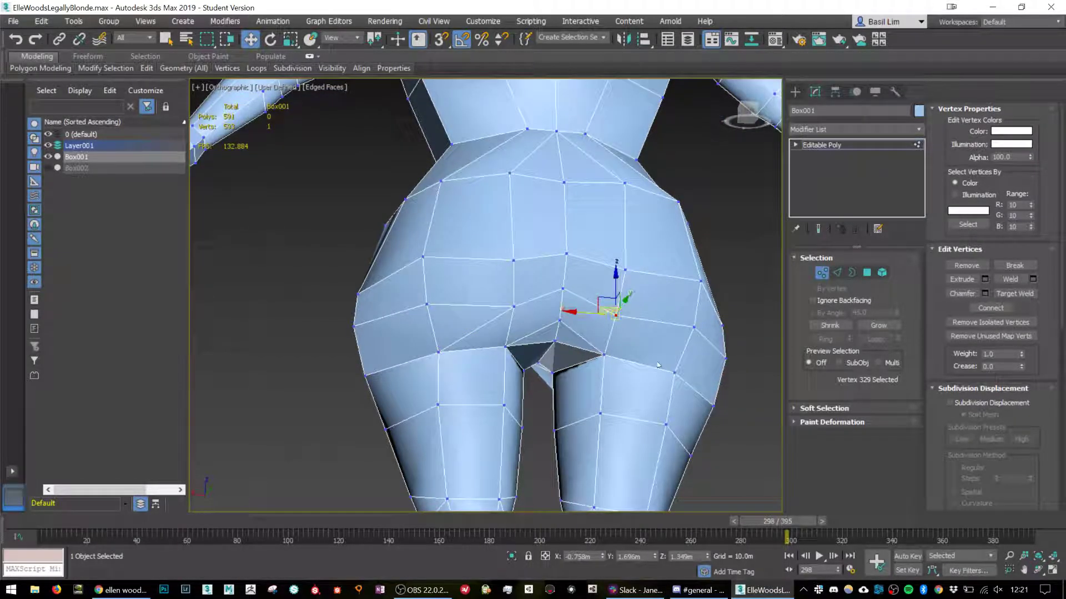
left_click(674, 375, "ctrl")
right_click(674, 376)
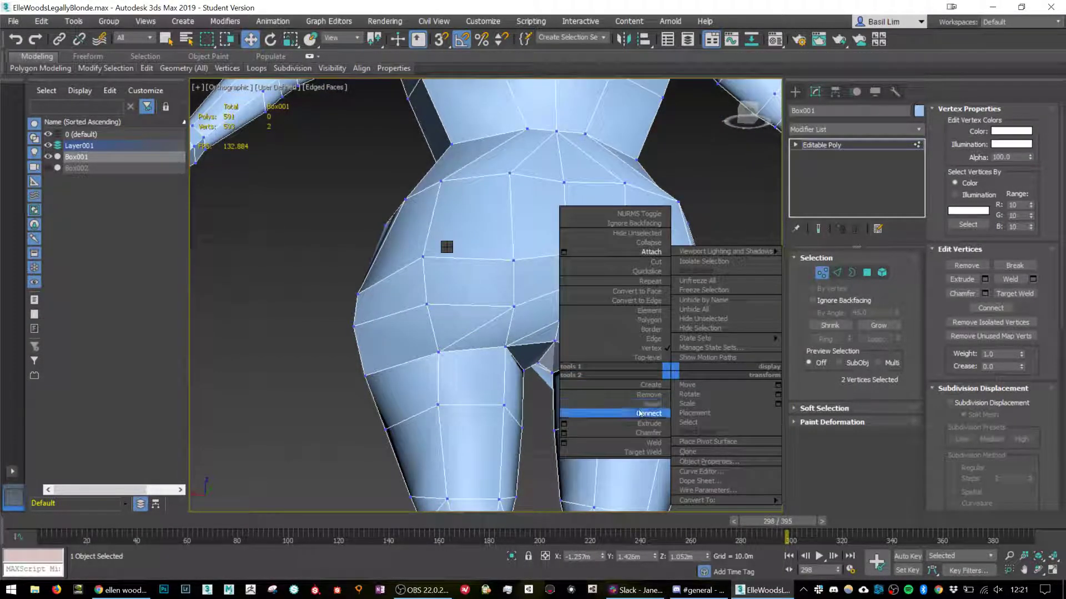
left_click(611, 413)
scroll(586, 390, "down", 5)
middle_click_drag(586, 389, 609, 320, "alt")
left_click(658, 373)
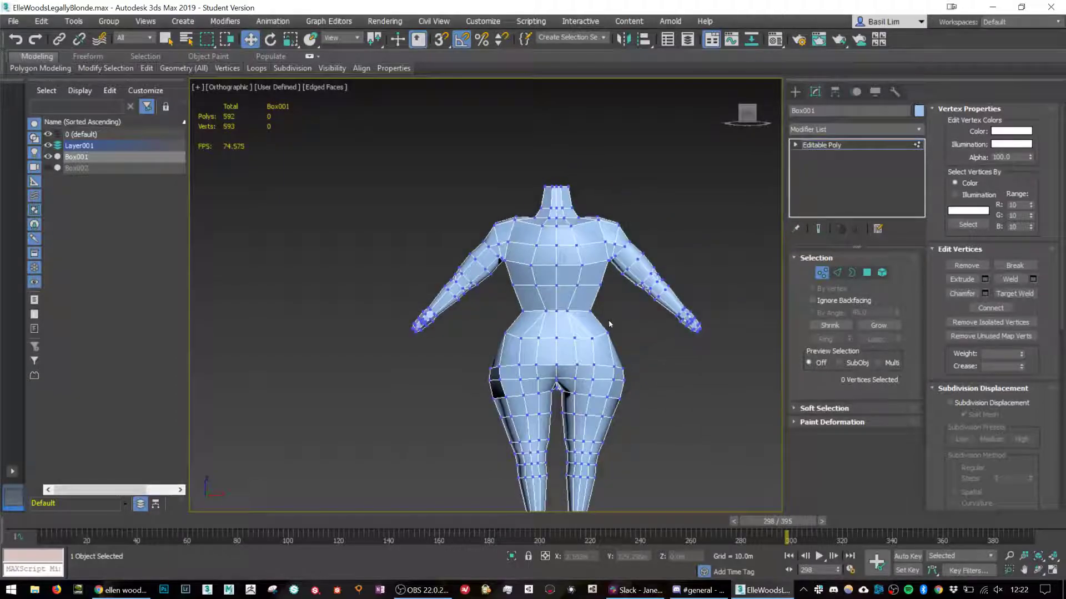
From the front, select the outer hip vertices on the character's left side and raise them to round the hip.
scroll(609, 320, "down", 4)
middle_click_drag(611, 356, 605, 371)
scroll(612, 356, "up", 5)
middle_click_drag(603, 321, 578, 317, "alt")
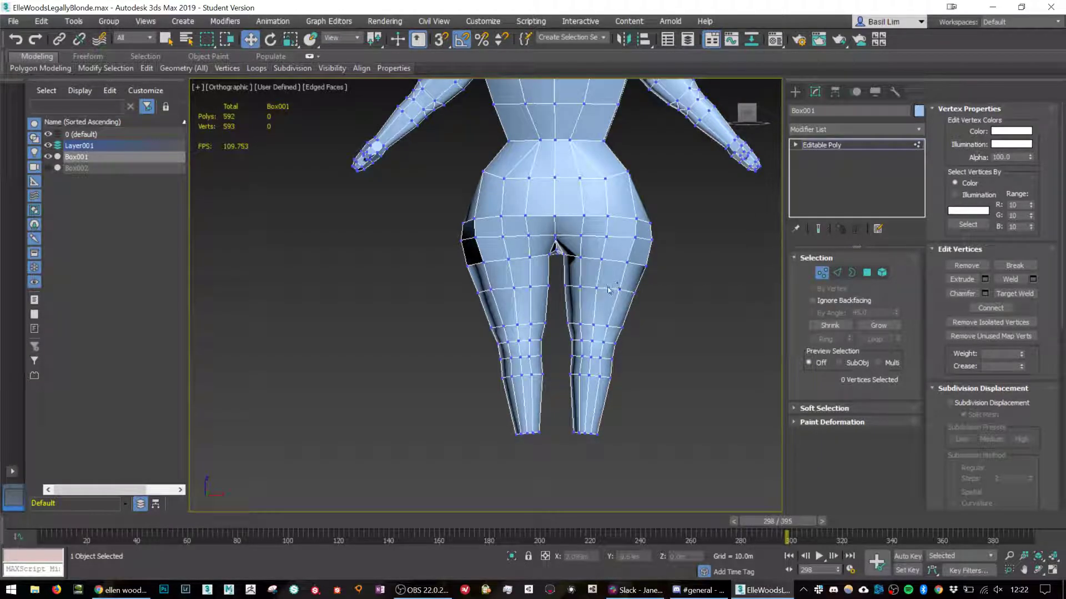
left_click_drag(631, 228, 629, 227)
left_click(663, 207)
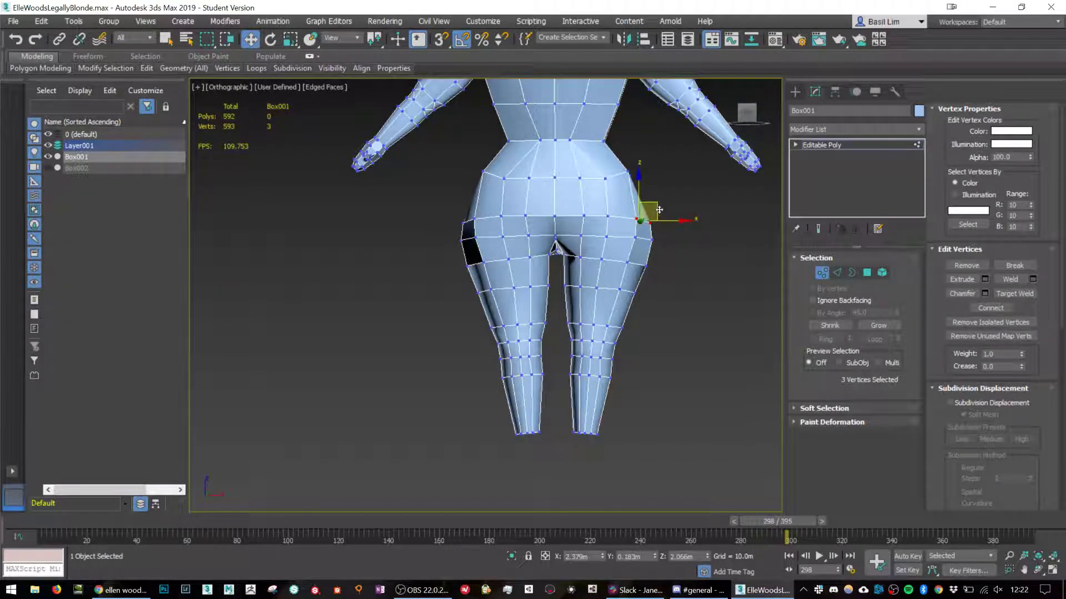
left_click(637, 221)
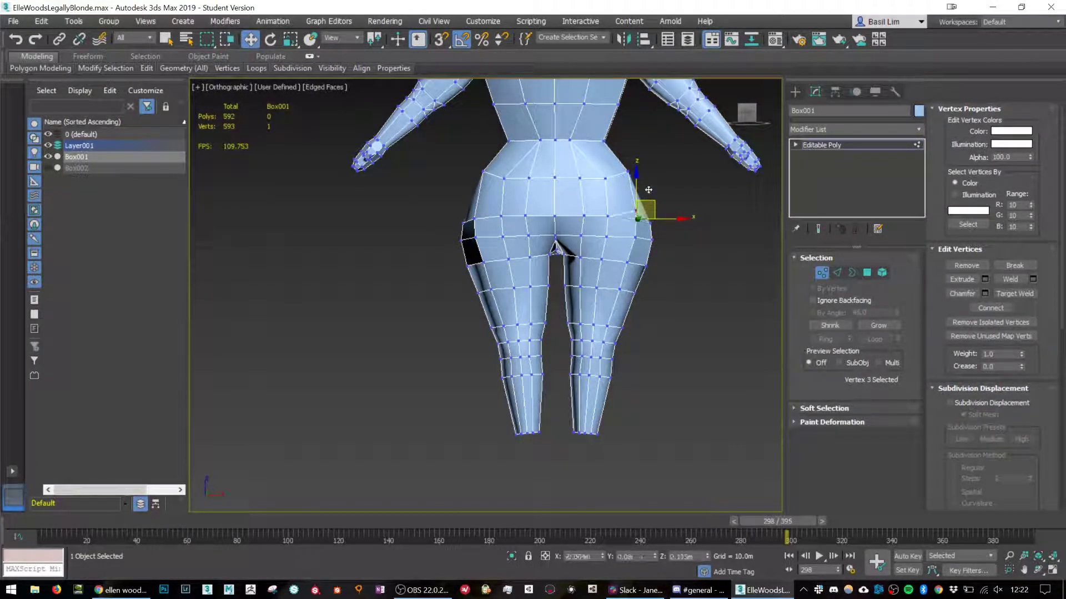
left_click_drag(648, 189, 626, 196)
left_click(652, 223)
Reposition individual vertices of the front hip row and the outer hip on the character's left side to even out the edge flow.
left_click(611, 217)
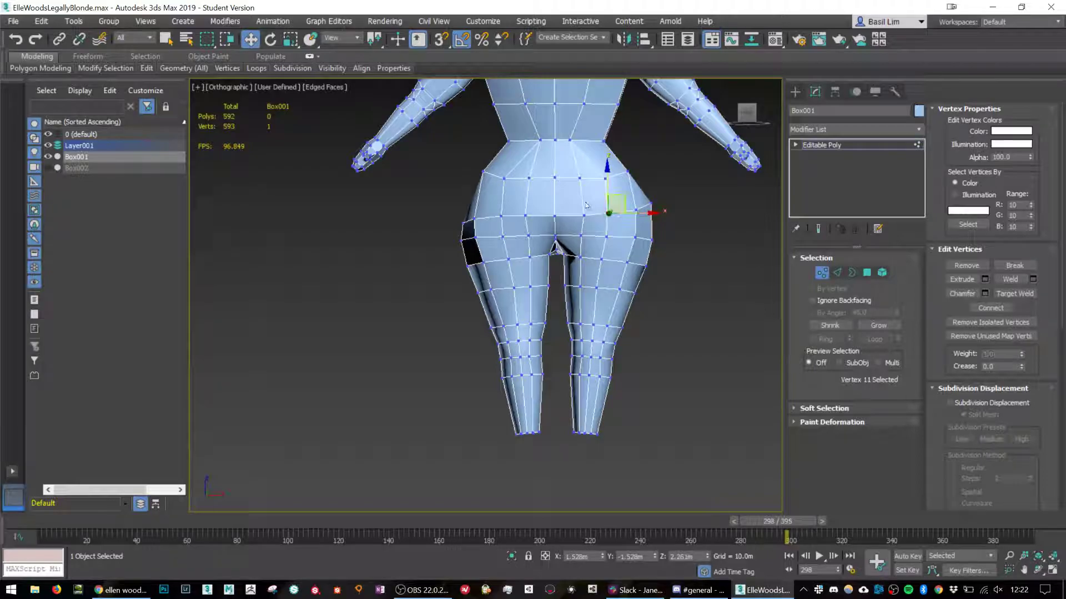
left_click(586, 216)
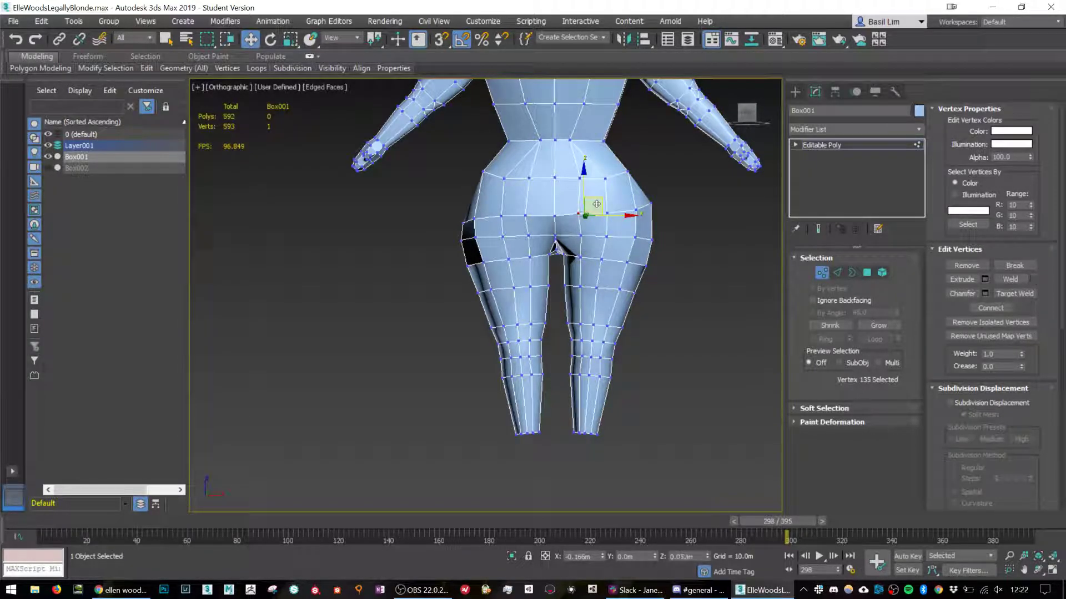
left_click_drag(596, 204, 598, 204)
middle_click_drag(626, 285, 614, 267)
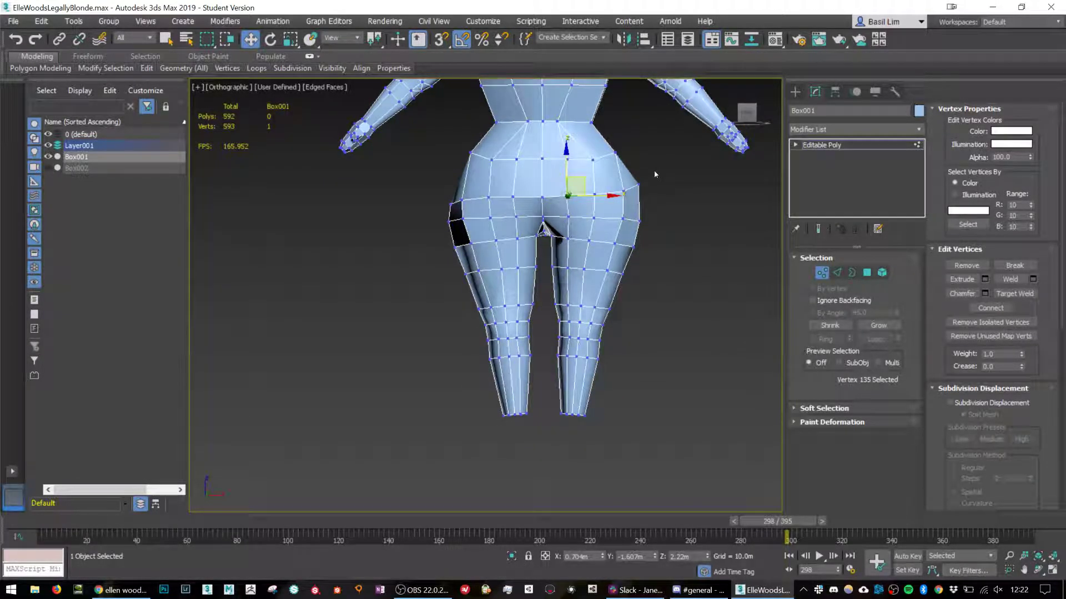
left_click_drag(609, 206, 636, 176)
left_click_drag(609, 227, 649, 223)
left_click(647, 285)
Select the open border at the bottom of the character's left leg and extrude it downward into a flared ankle ring.
middle_click_drag(609, 361, 615, 310)
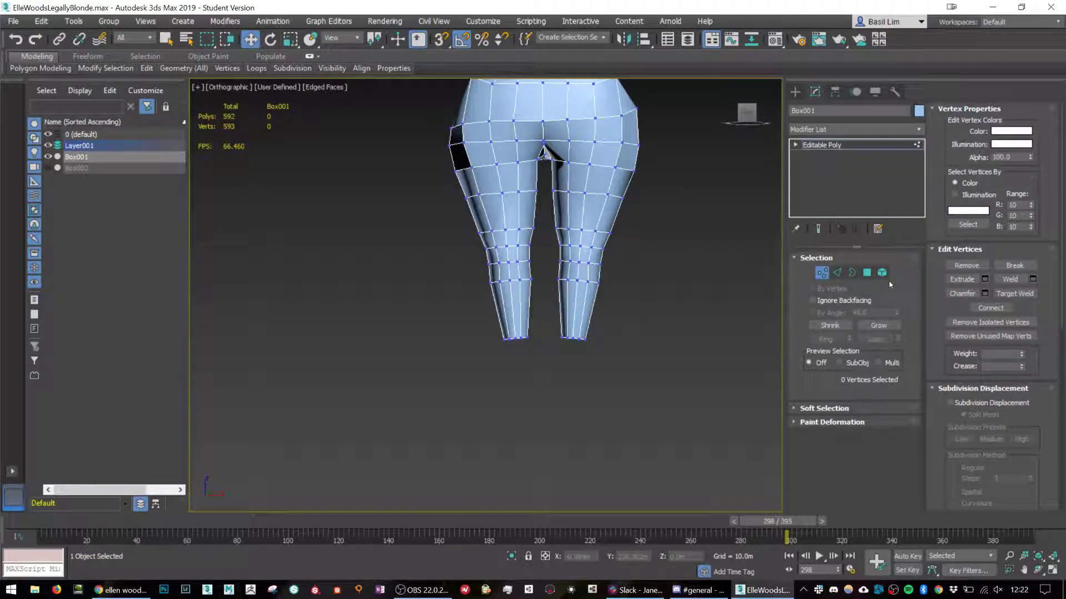
left_click(852, 272)
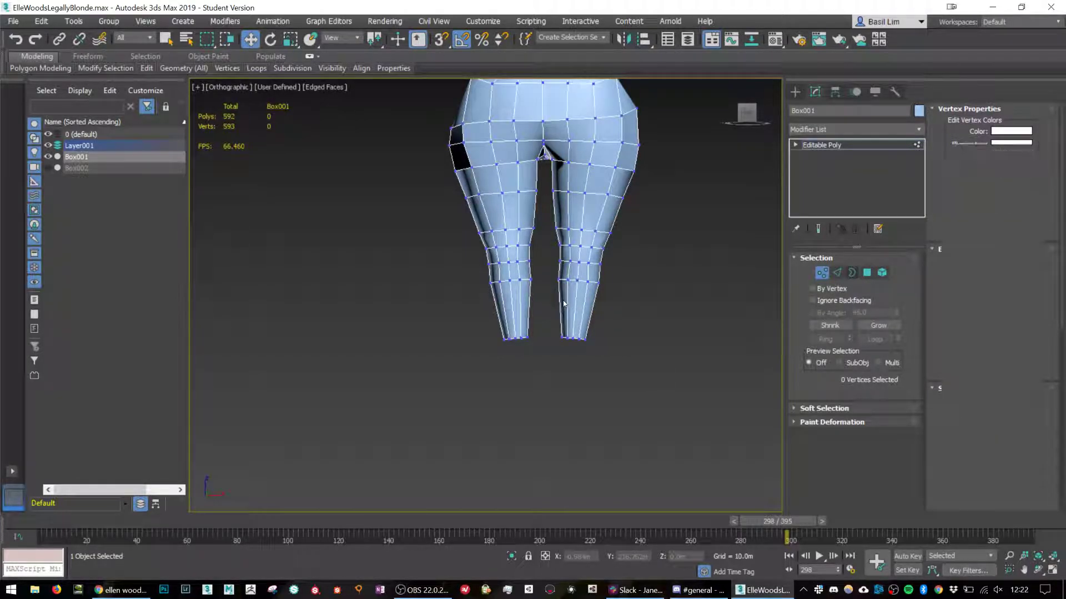
left_click(574, 338)
scroll(569, 339, "up", 4)
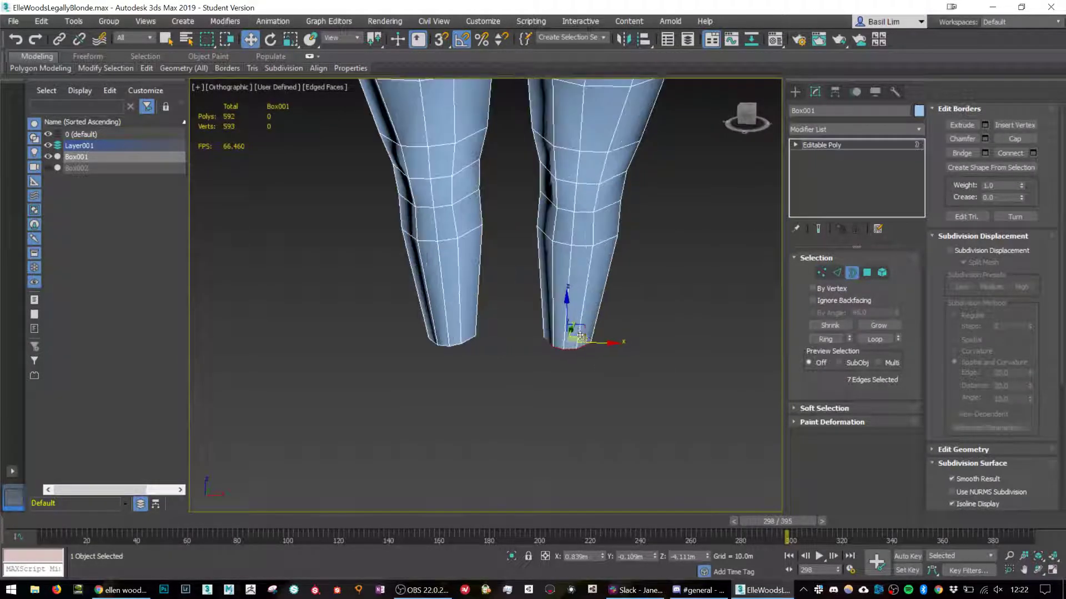
middle_click_drag(566, 337, 531, 331, "alt")
key("r")
mouse_move(568, 336)
left_mouse_down("shift")
mouse_move(569, 309)
mouse_move(568, 318)
left_mouse_up("shift")
key("w")
key("r")
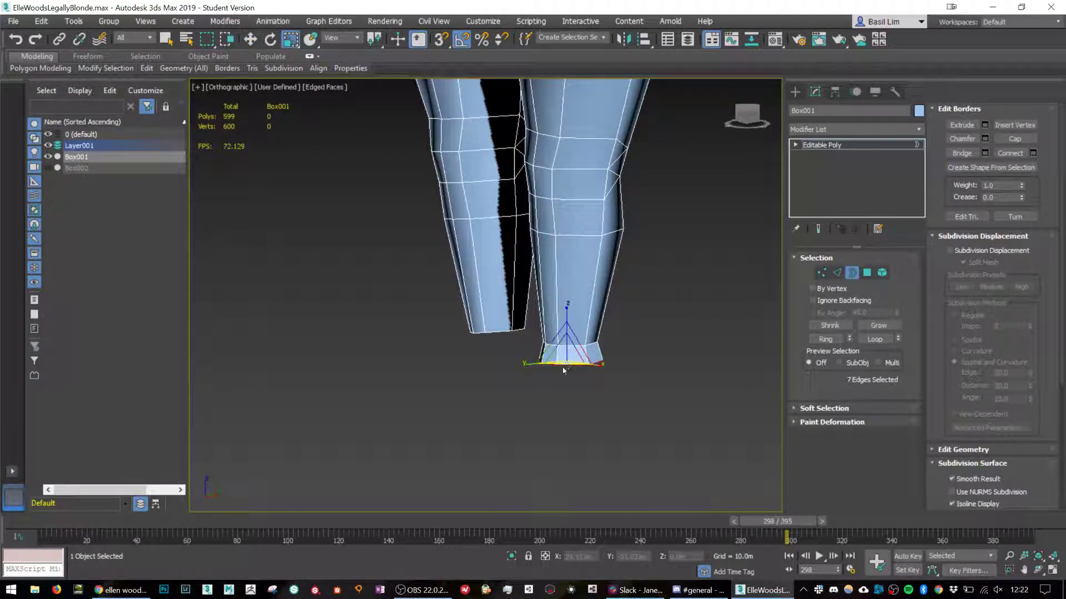
Stretch the ankle ring's open border lengthwise and move it forward to form the top of the foot.
left_click_drag(530, 364, 516, 377)
key("w")
left_click_drag(589, 356, 545, 353)
key("r")
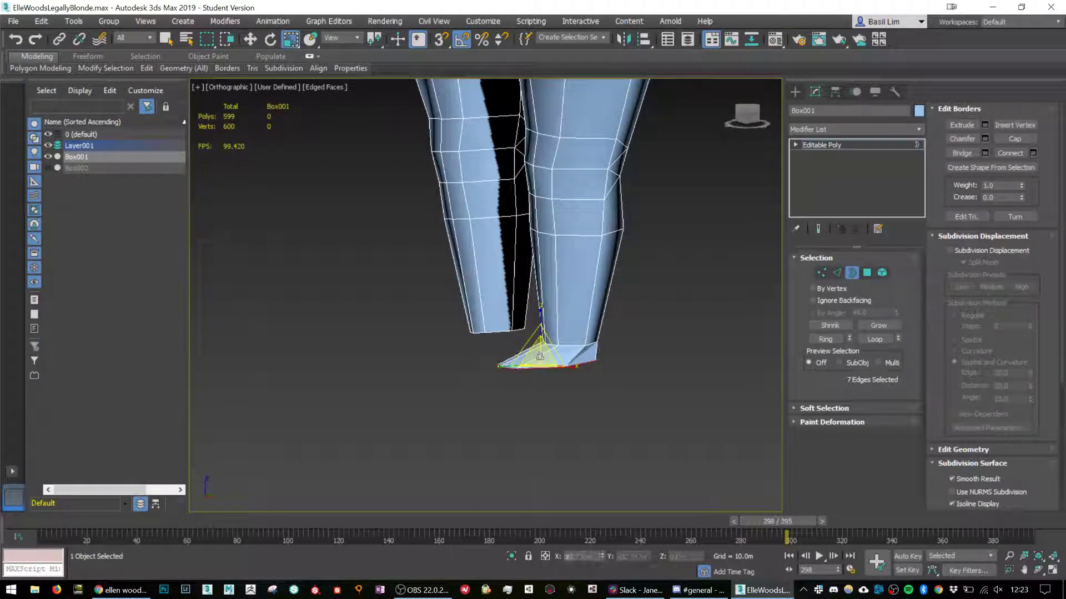
Extrude the foot's open border into another ring and tilt it so the heel sits higher than the toes.
key("w")
key("e")
key("r")
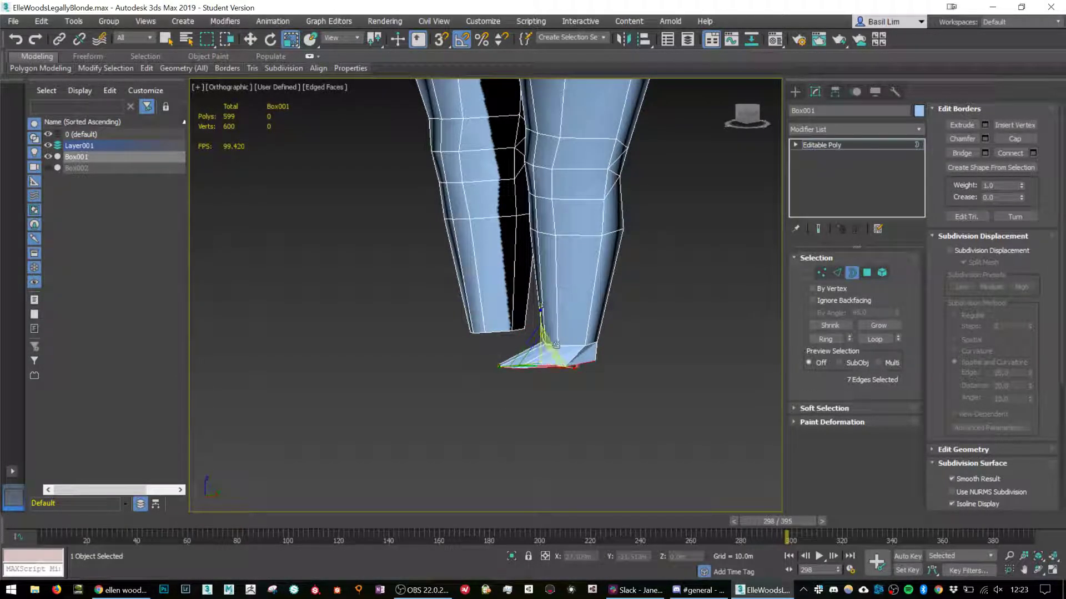
key("e")
key("w")
mouse_move(556, 341)
left_mouse_down()
mouse_move(569, 337)
mouse_move(531, 335)
mouse_move(563, 339)
mouse_move(557, 356)
mouse_move(562, 344)
left_mouse_up()
key("e")
key("w")
key("r")
key("w")
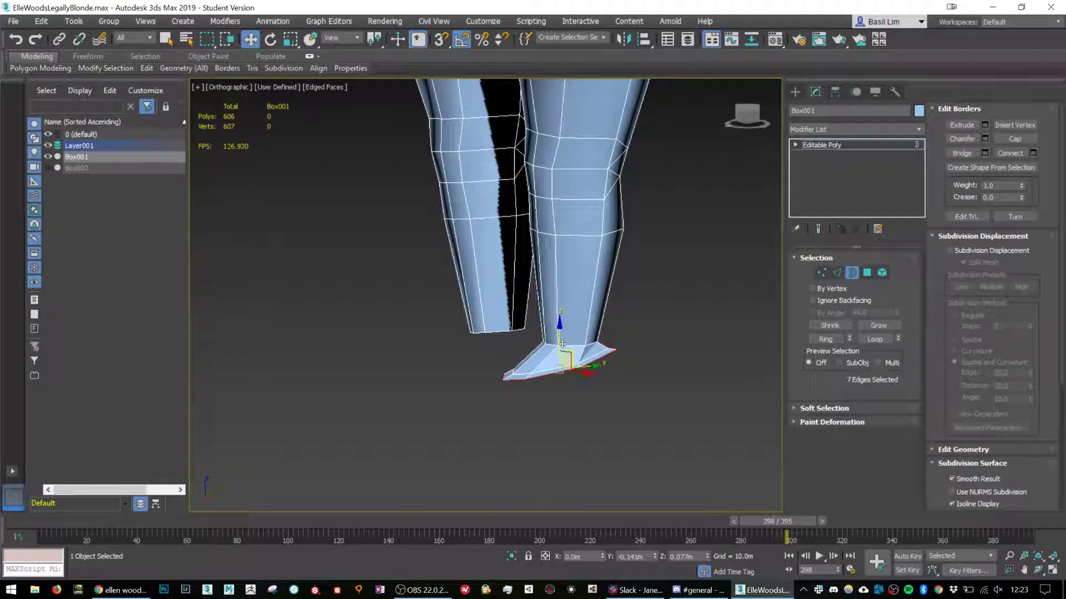
mouse_move(563, 344)
middle_mouse_down("alt")
mouse_move(611, 368)
mouse_move(496, 416)
mouse_move(500, 405)
mouse_move(459, 381)
mouse_move(516, 382)
mouse_move(564, 362)
middle_mouse_up("alt")
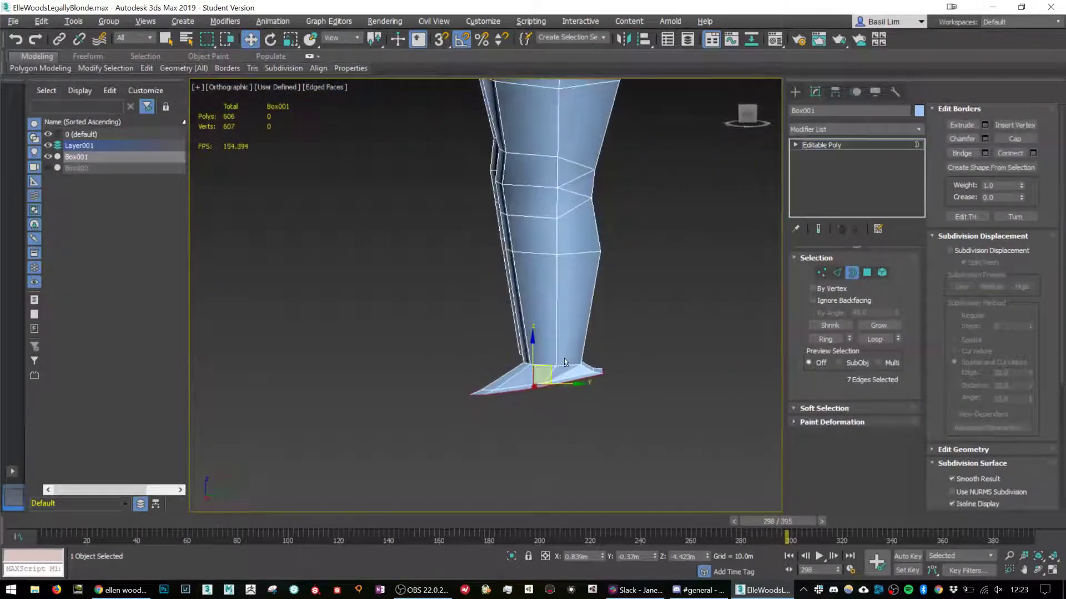
key("e")
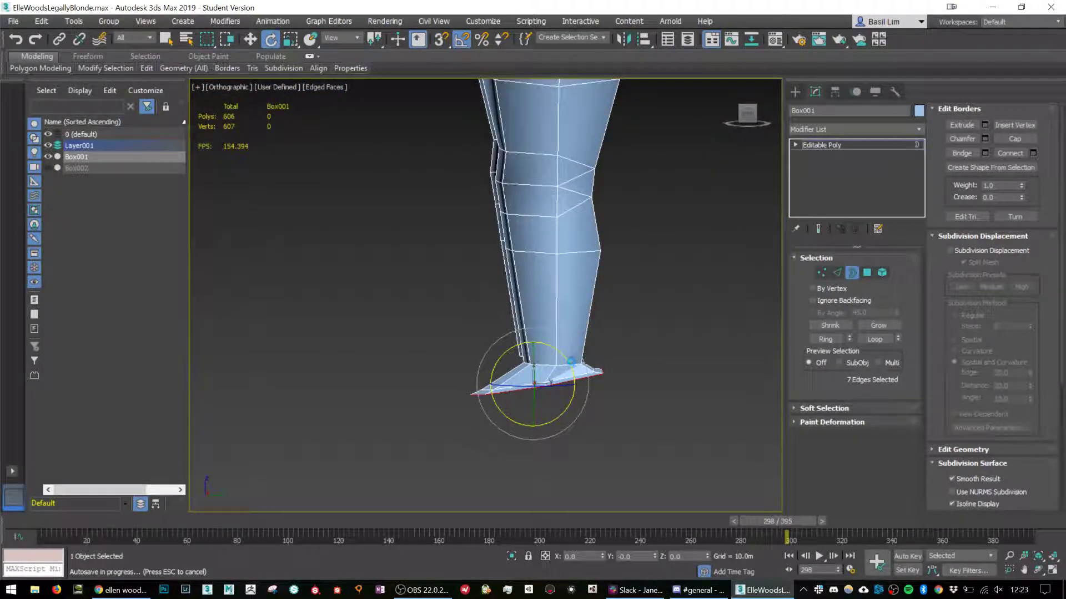
left_click_drag(570, 361, 571, 360)
key("w")
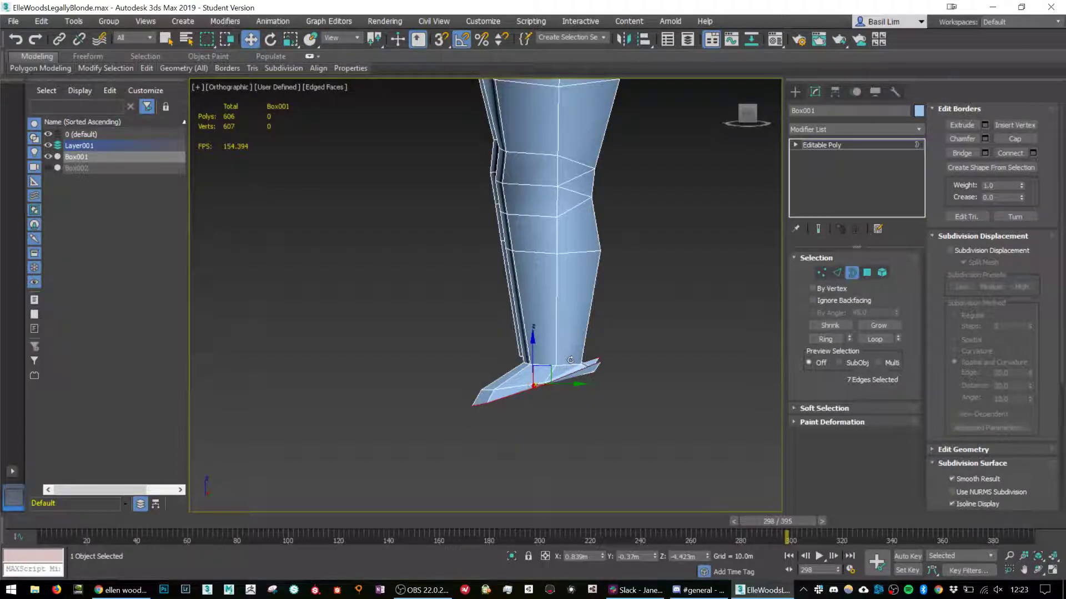
key("ctrl+z")
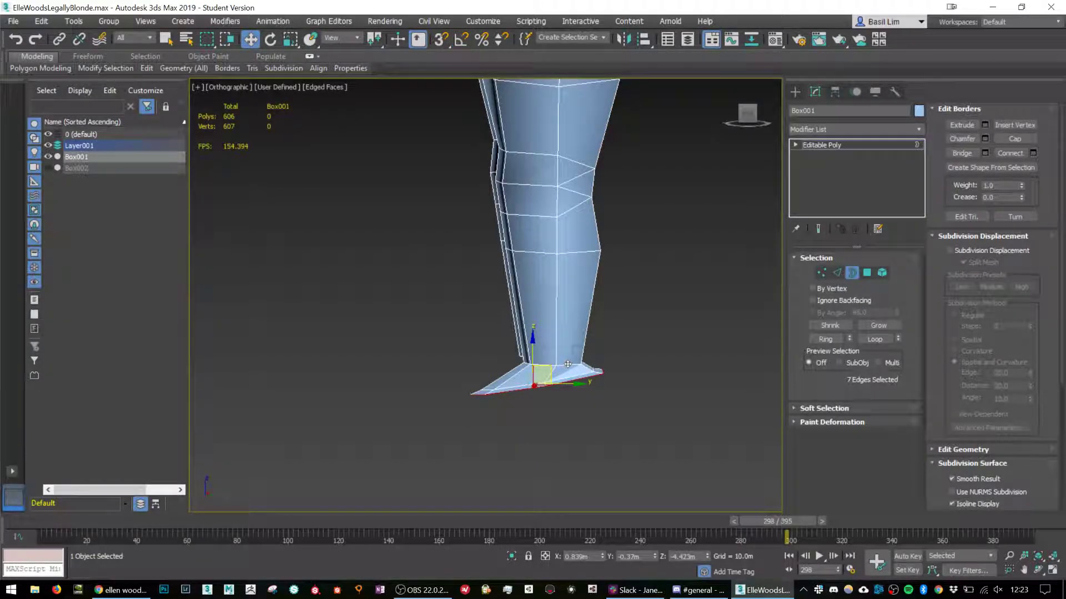
With angle snap off, tilt the foot's open border slightly and shift it about 0.07 m forward and 0.03 m down.
key("e")
key("w")
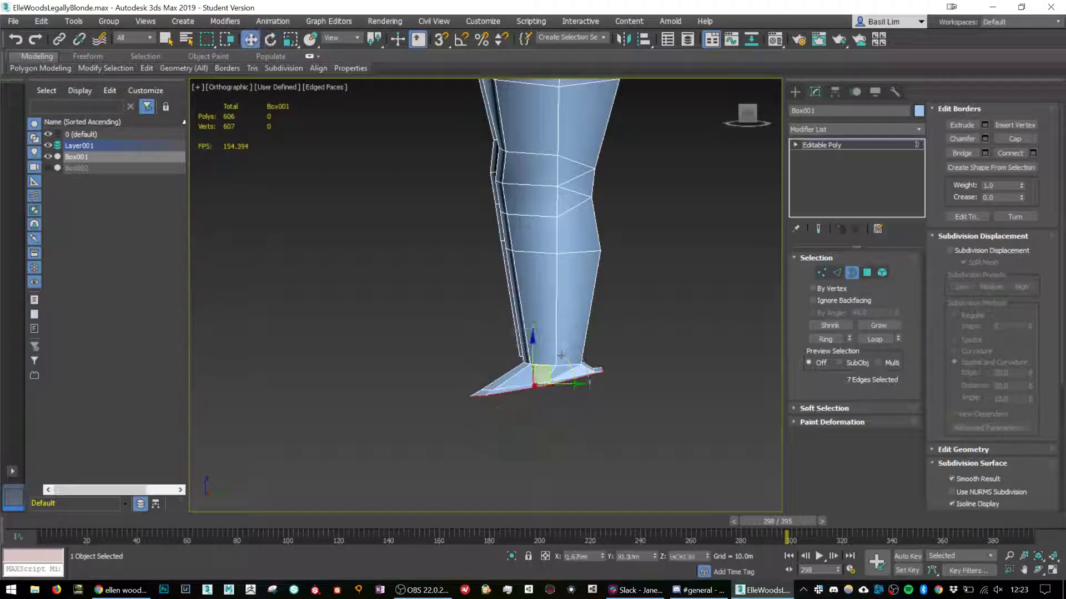
left_click_drag(550, 362, 545, 366)
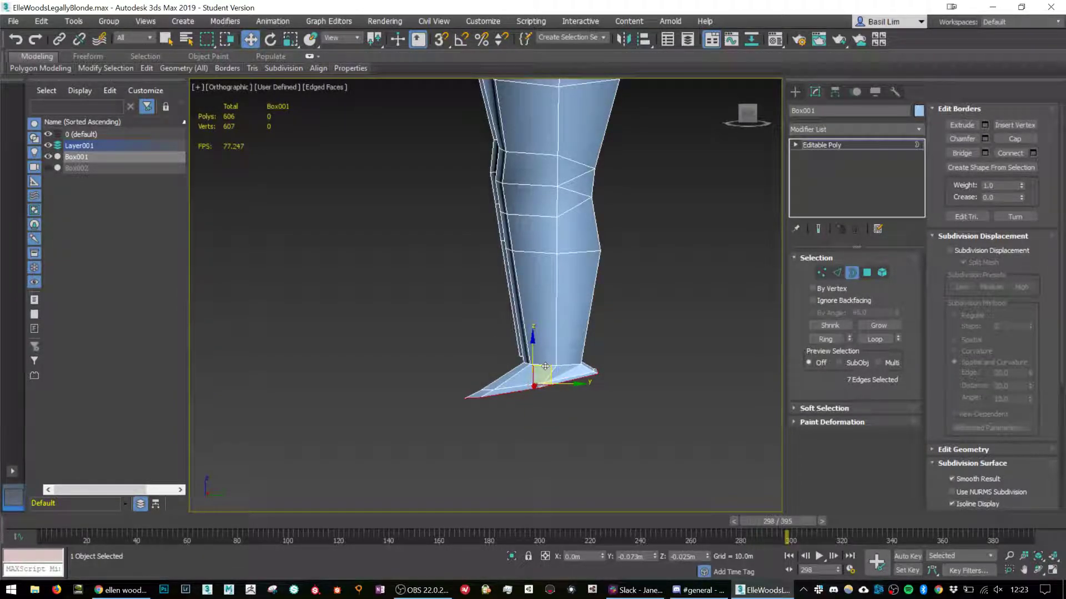
key("r")
middle_click_drag(530, 389, 492, 402, "alt")
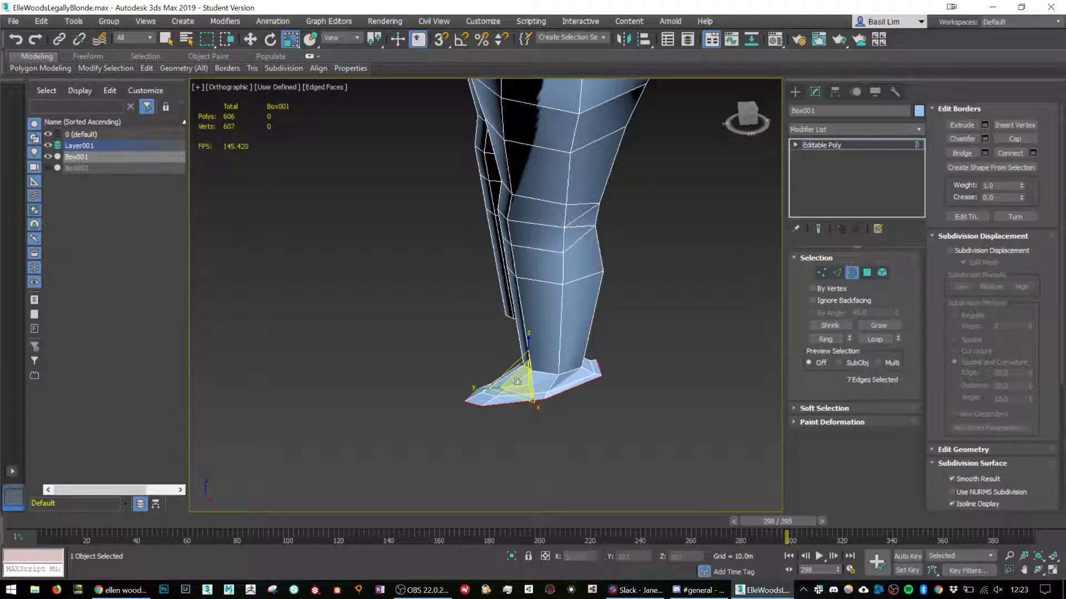
middle_click_drag(515, 382, 597, 379, "alt")
left_click_drag(529, 389, 541, 368)
key("ctrl+z")
middle_click_drag(595, 367, 541, 376, "alt")
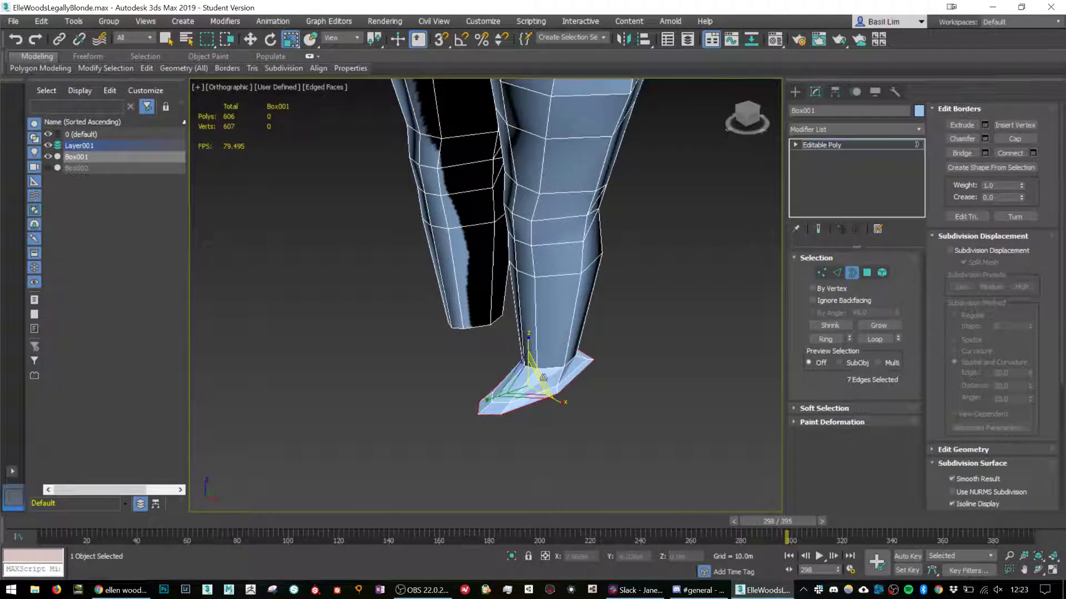
mouse_move(530, 430)
middle_mouse_down("alt")
mouse_move(538, 399)
mouse_move(561, 409)
mouse_move(544, 377)
middle_mouse_up("alt")
key("w")
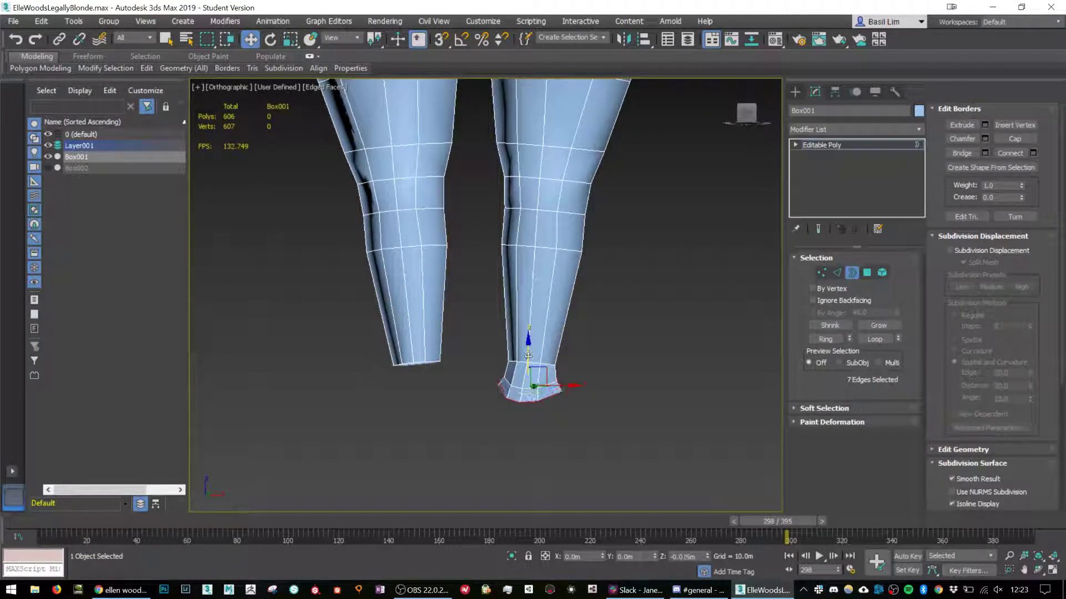
key("e")
key("r")
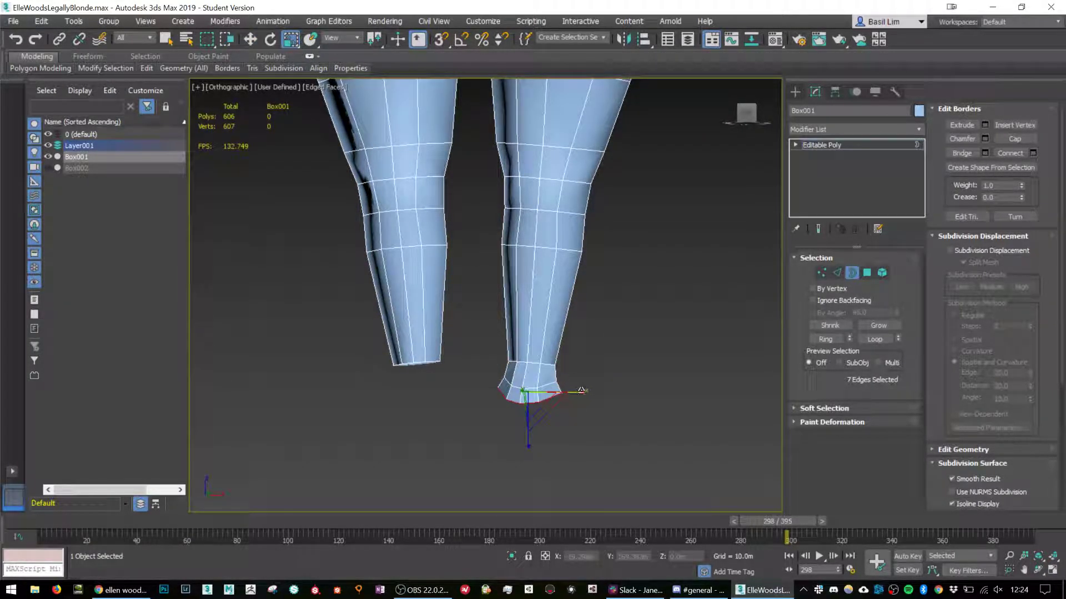
middle_click_drag(545, 374, 502, 387, "alt")
key("w")
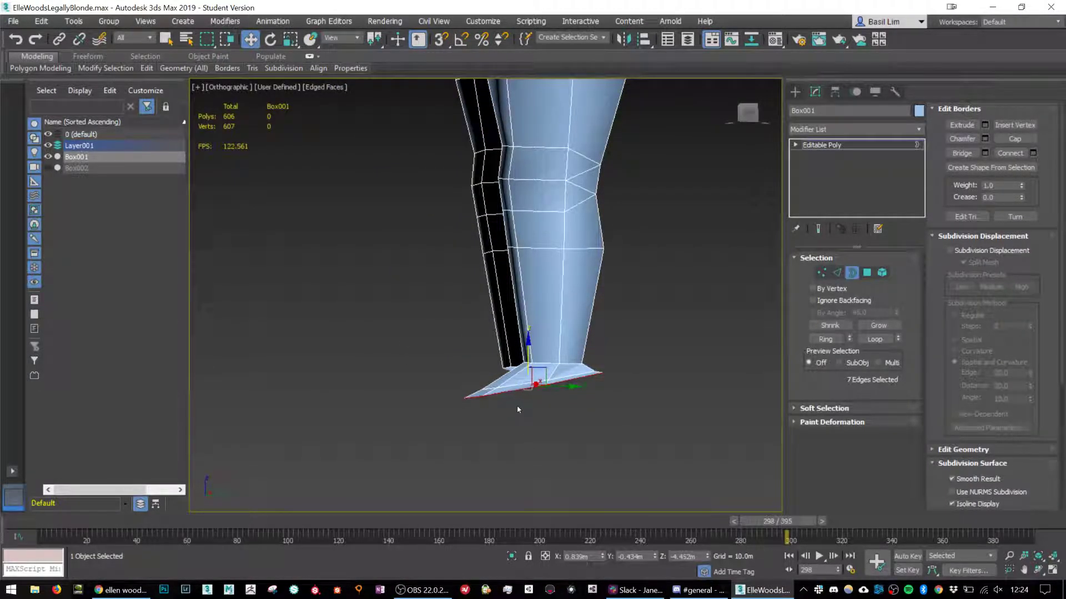
middle_click_drag(518, 409, 553, 405, "alt")
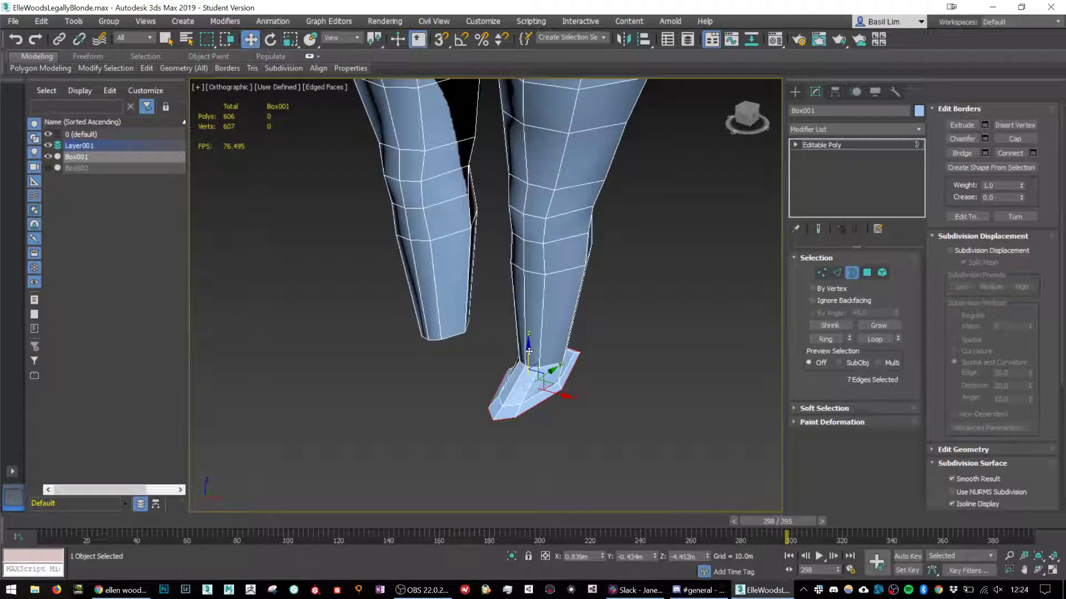
mouse_move(529, 351)
left_mouse_down("shift")
mouse_move(537, 377)
mouse_move(541, 366)
left_mouse_up("shift")
key("r")
middle_click_drag(588, 406, 551, 372, "alt")
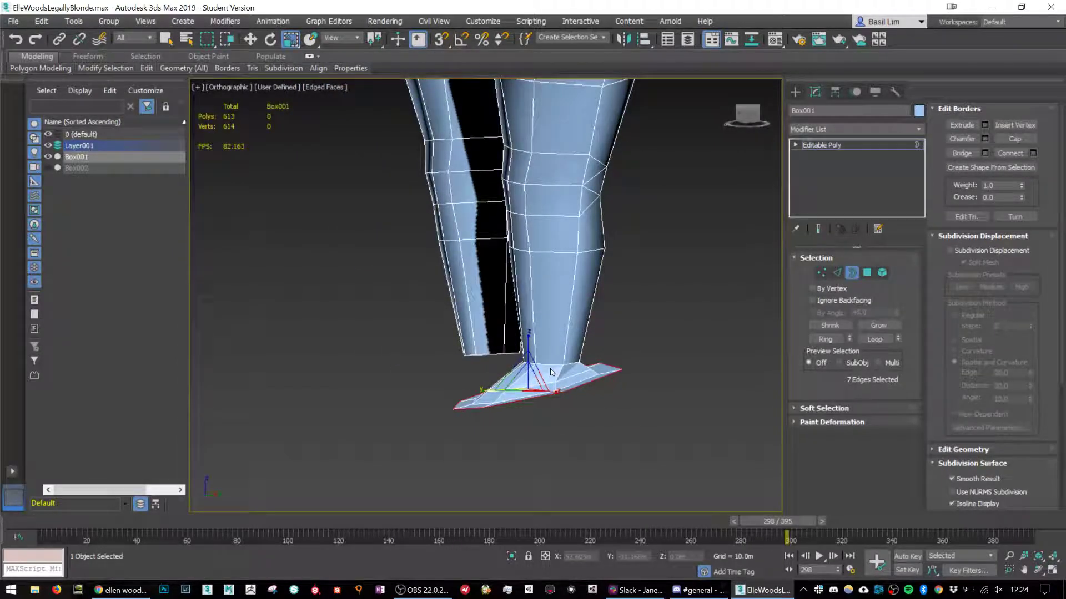
key("ctrl+z")
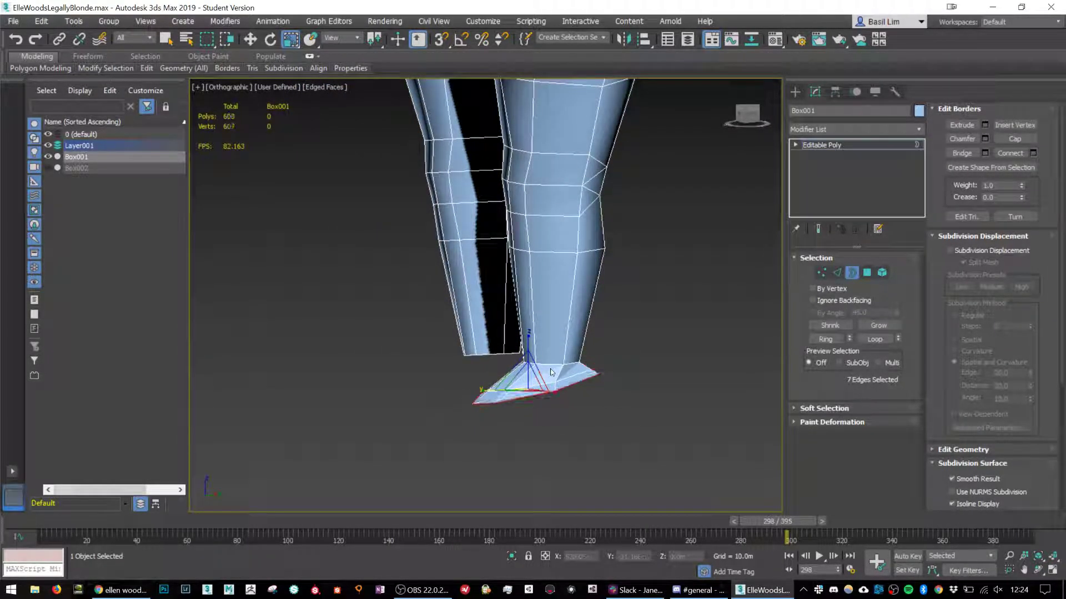
Rotate the foot's open border slightly so its slope from heel to toes becomes flatter.
middle_click_drag(551, 373, 583, 412, "alt")
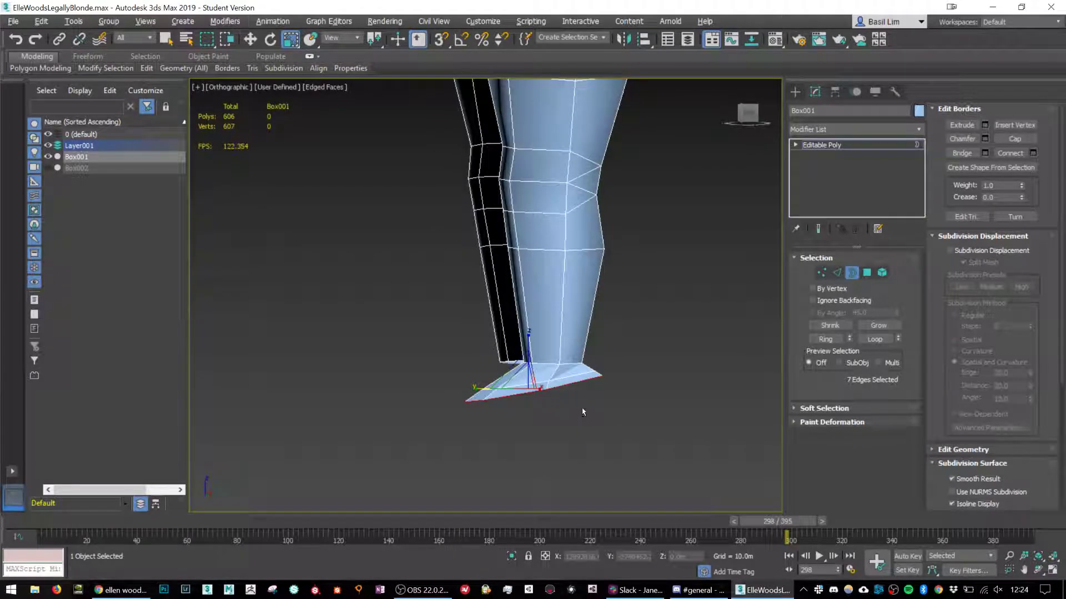
key("e")
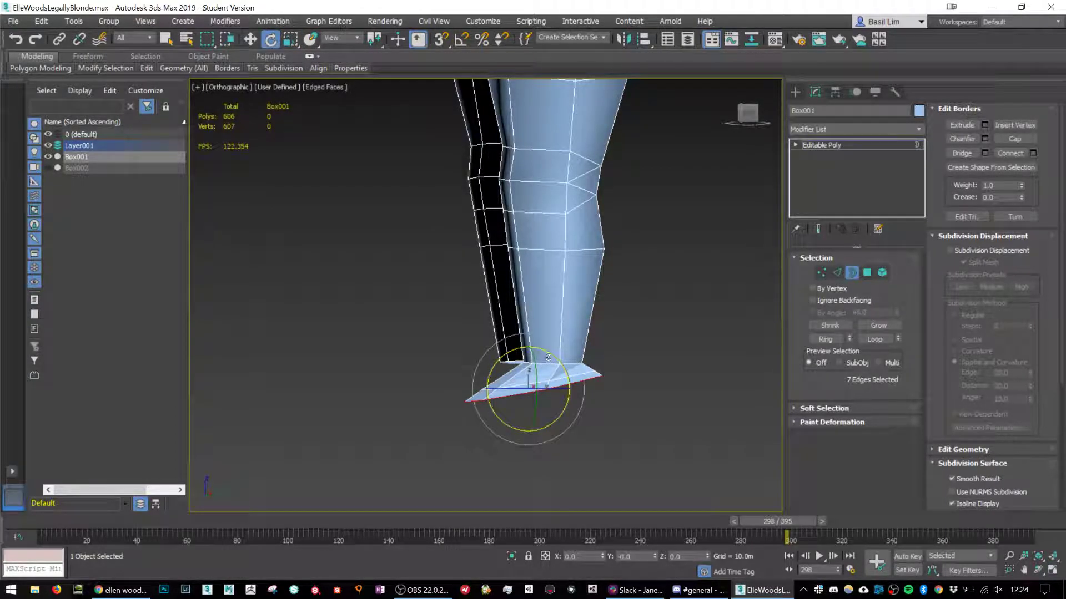
left_click_drag(551, 360, 555, 354)
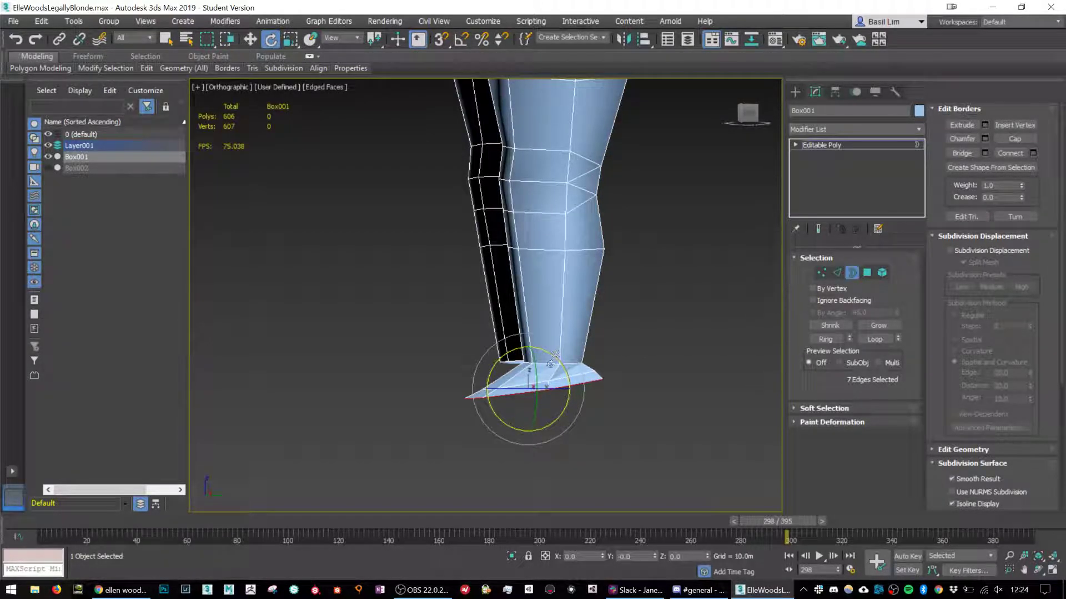
Extrude the foot's open border down about 0.2 m as a side wall and scale it up slightly.
key("r")
key("w")
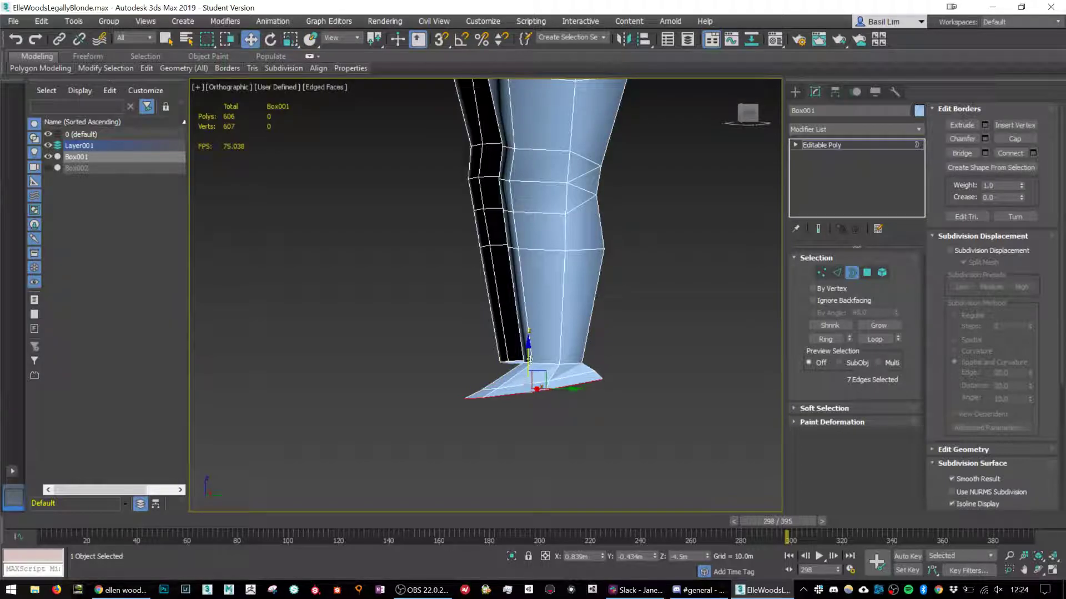
left_click_drag(538, 377, 543, 384, "shift")
key("r")
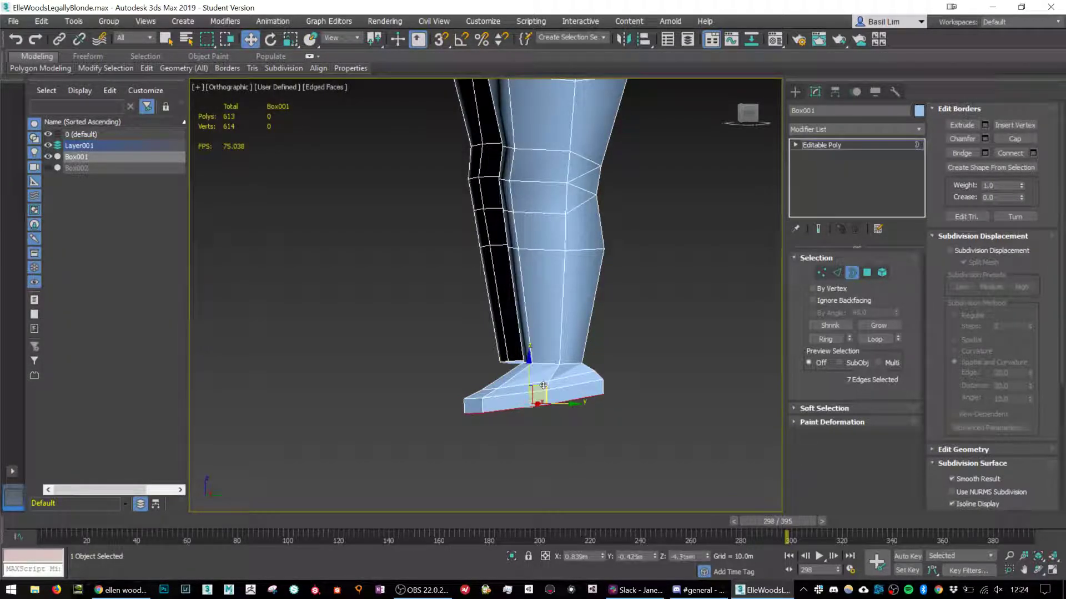
middle_click_drag(541, 389, 530, 355, "alt")
scroll(526, 384, "down", 5)
scroll(530, 395, "up", 5)
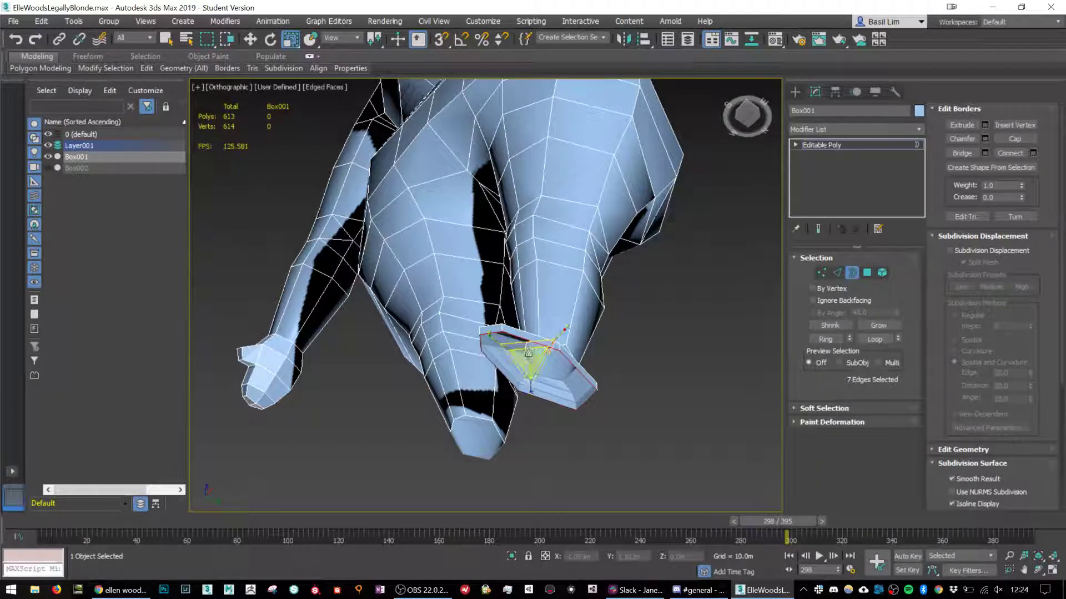
Extrude the foot's open border once more, about 0.25 m down and 0.05 m forward.
middle_click_drag(530, 355, 510, 432, "alt")
key("w")
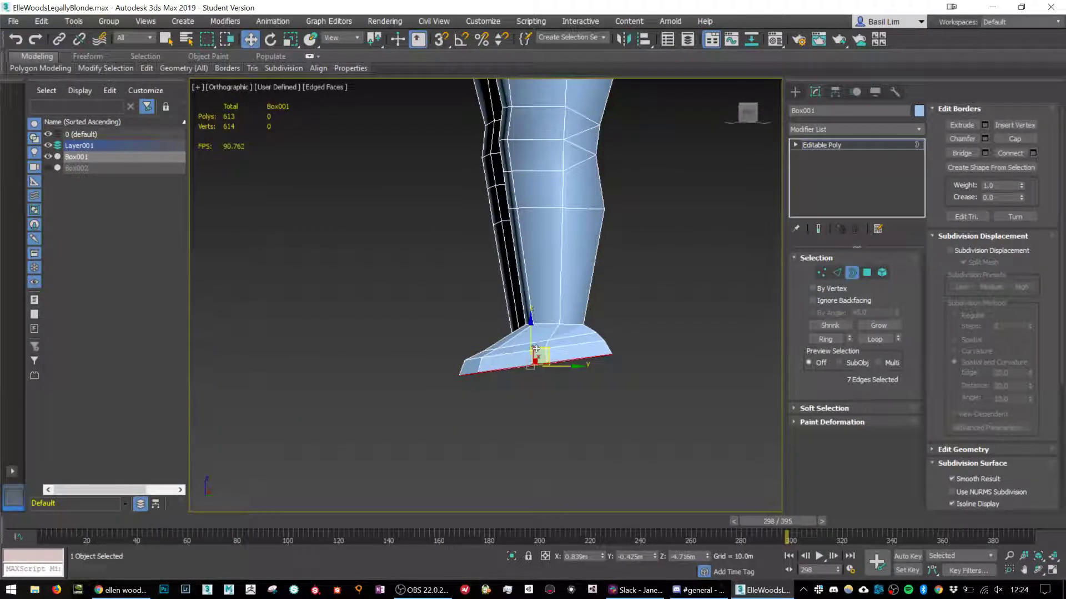
left_click_drag(538, 357, 535, 367, "shift")
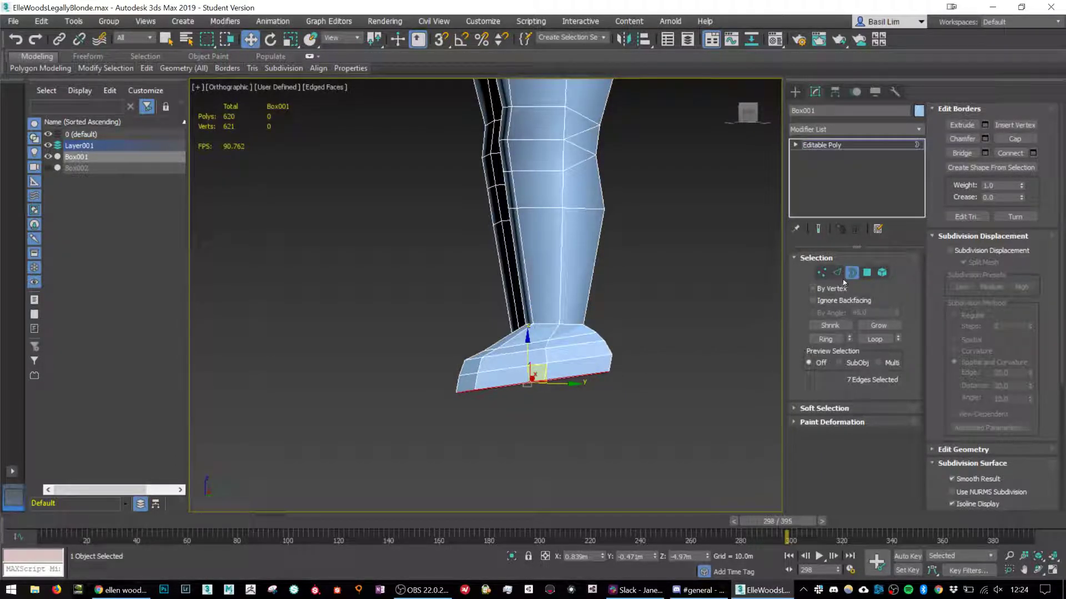
Lower the two middle vertices on the foot's bottom edge to about Z -5.07 m, level with the toes.
left_click(822, 273)
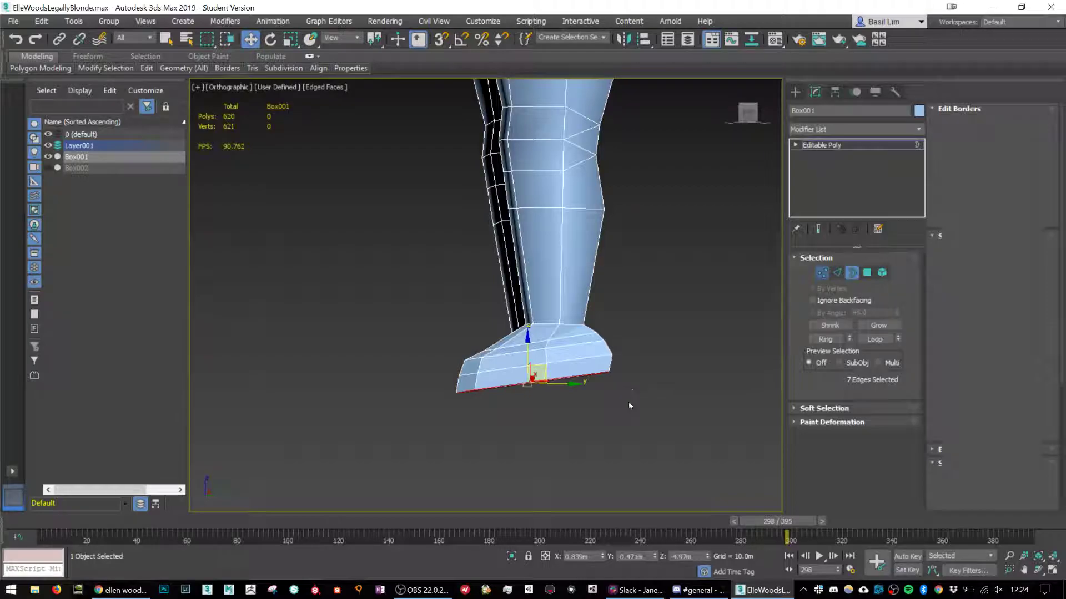
left_click_drag(594, 361, 623, 358)
left_click(546, 377)
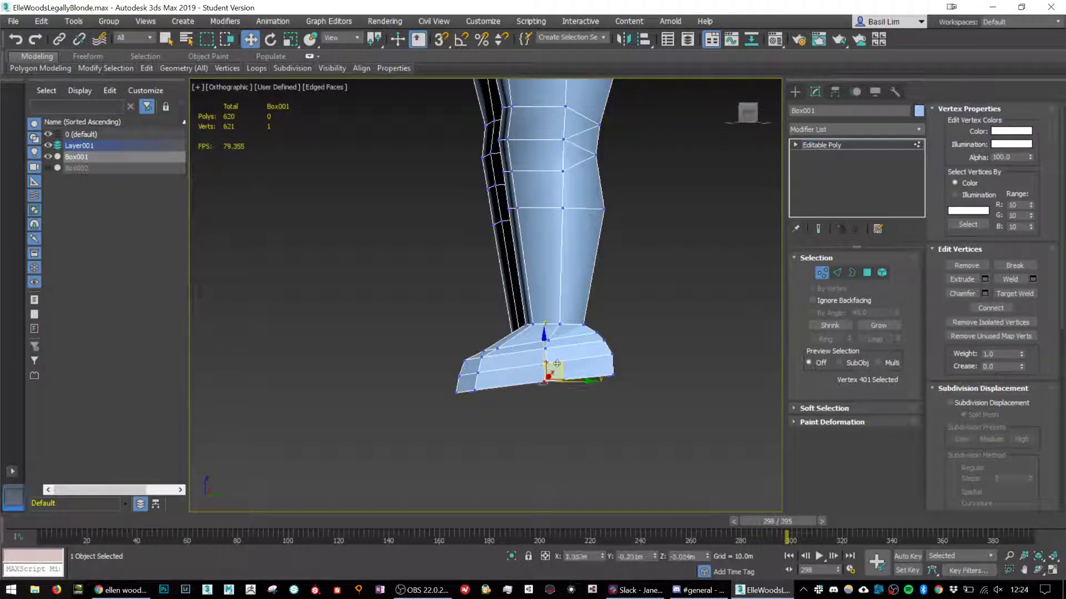
left_click_drag(562, 373, 559, 371)
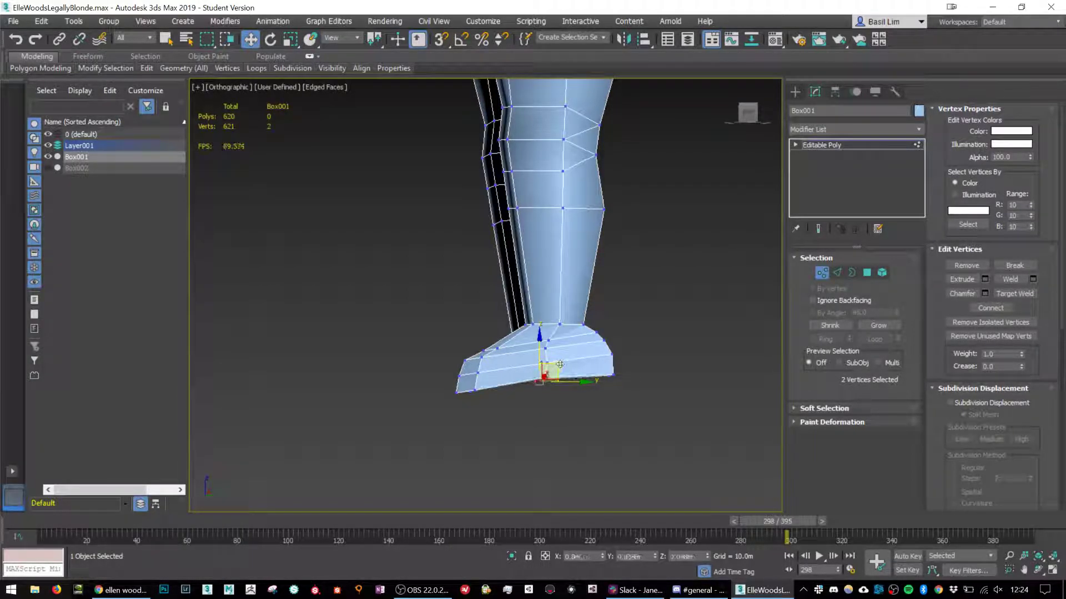
left_click(492, 412)
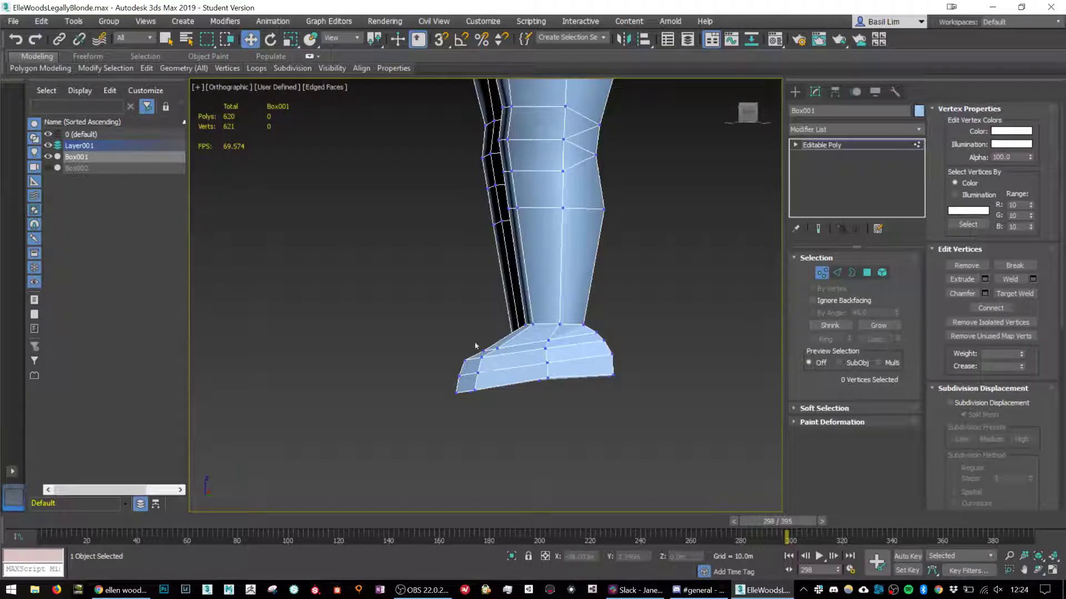
left_click_drag(560, 361, 564, 390)
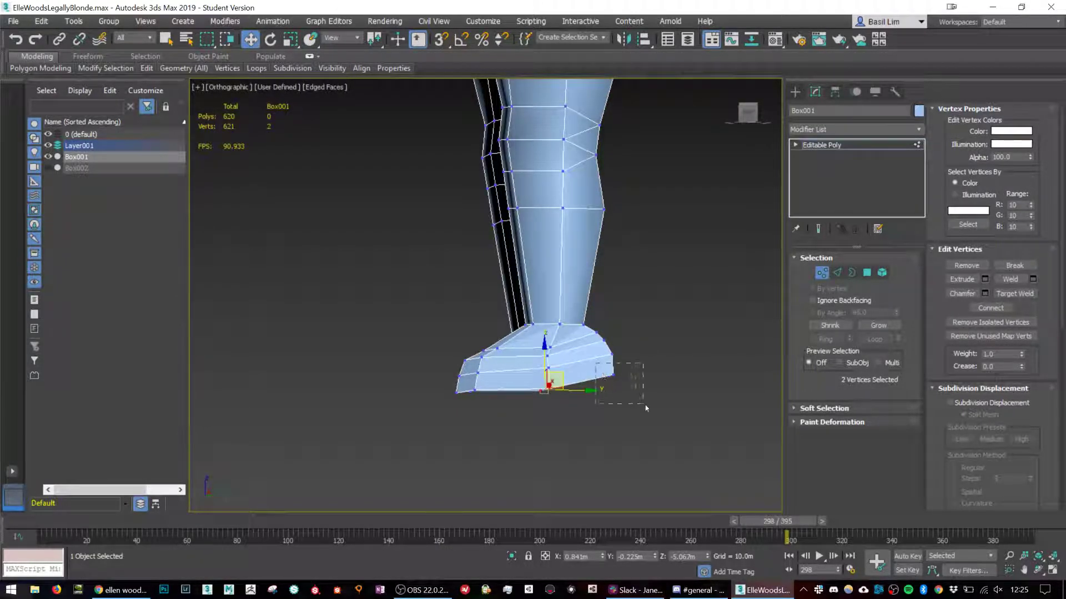
Pull the heel's bottom vertices forward, and reposition the toe and middle vertices of the bottom edge slightly lower.
left_click_drag(645, 408, 594, 349)
left_click(666, 326)
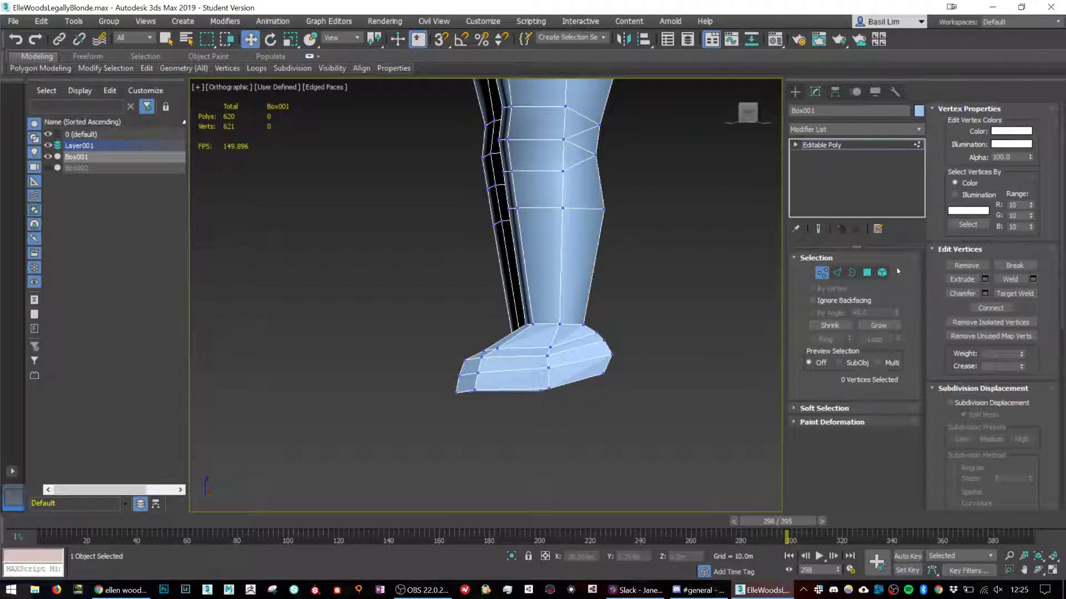
left_click_drag(485, 404, 555, 384)
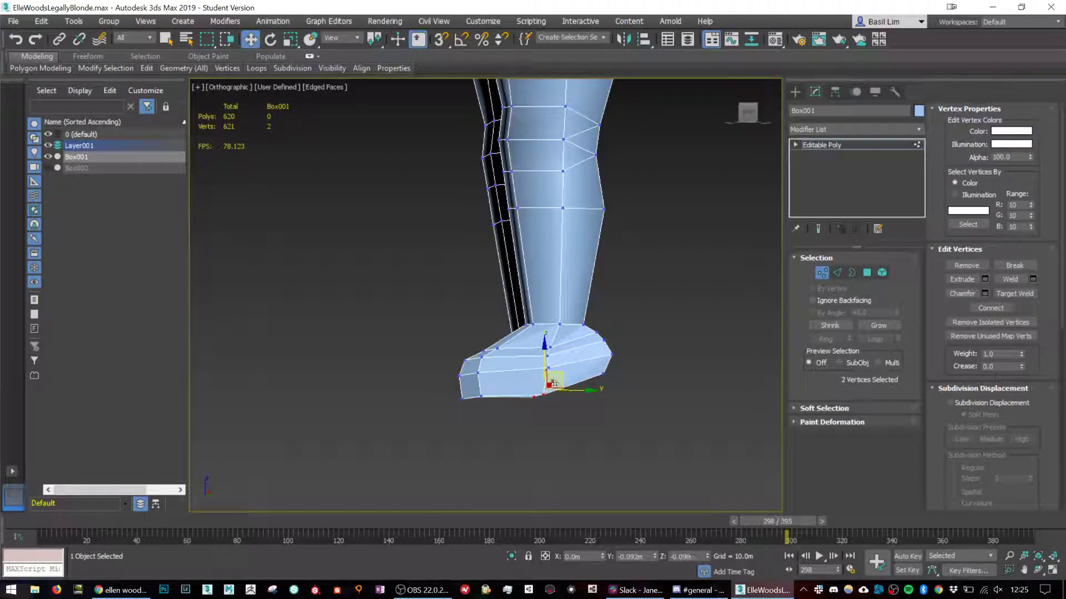
Select the open border on the underside of the foot and cap it to close the sole.
middle_click_drag(551, 387, 515, 334, "alt")
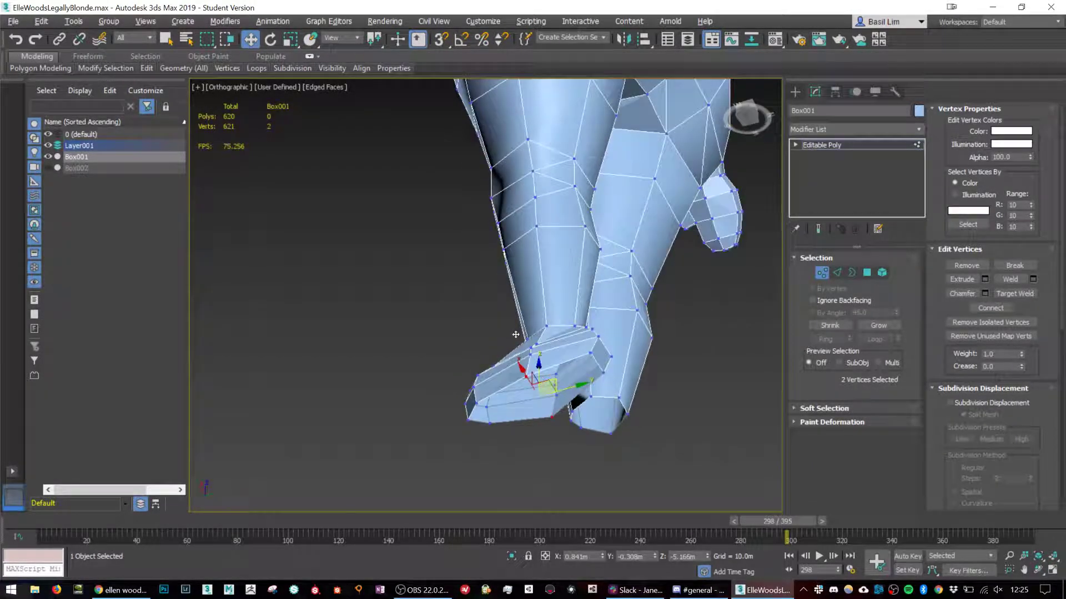
left_click(853, 273)
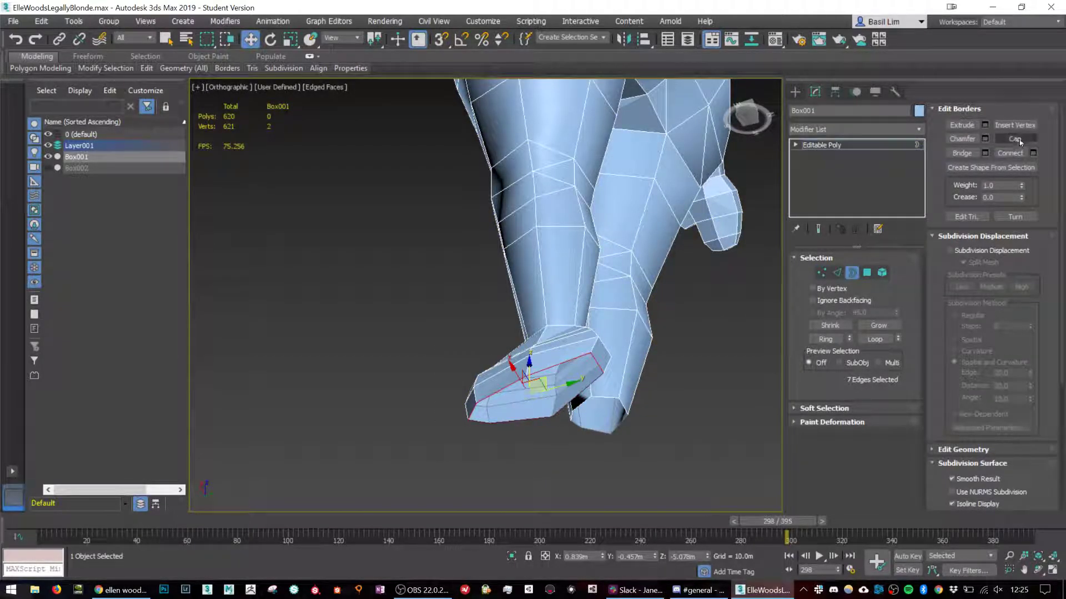
left_click(1015, 139)
Connect the two opposite middle vertices of the sole with an edge across the foot.
middle_click_drag(577, 339, 594, 309, "alt")
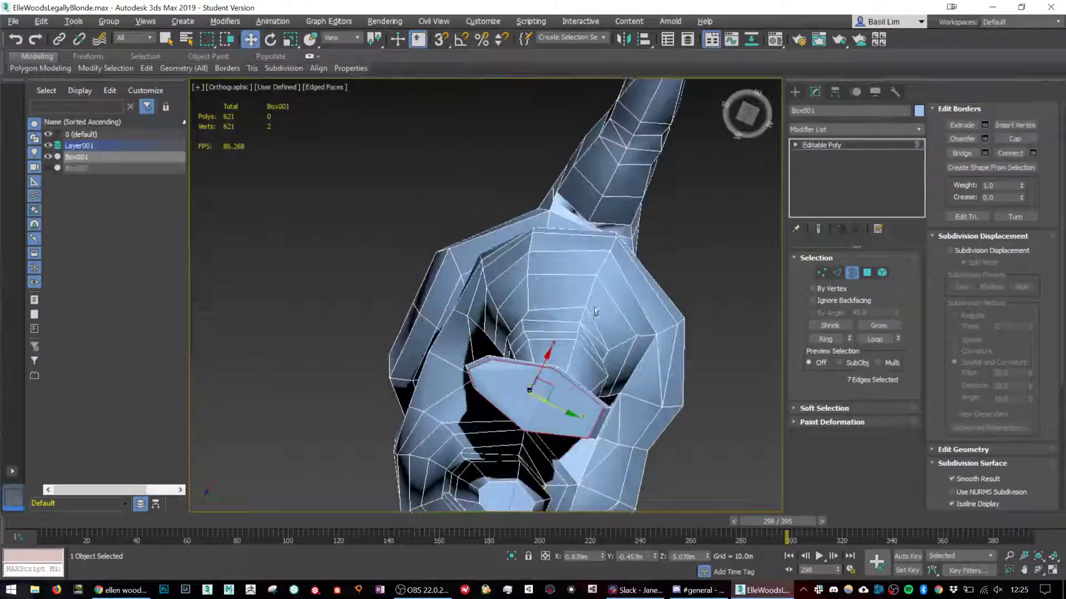
left_click(821, 273)
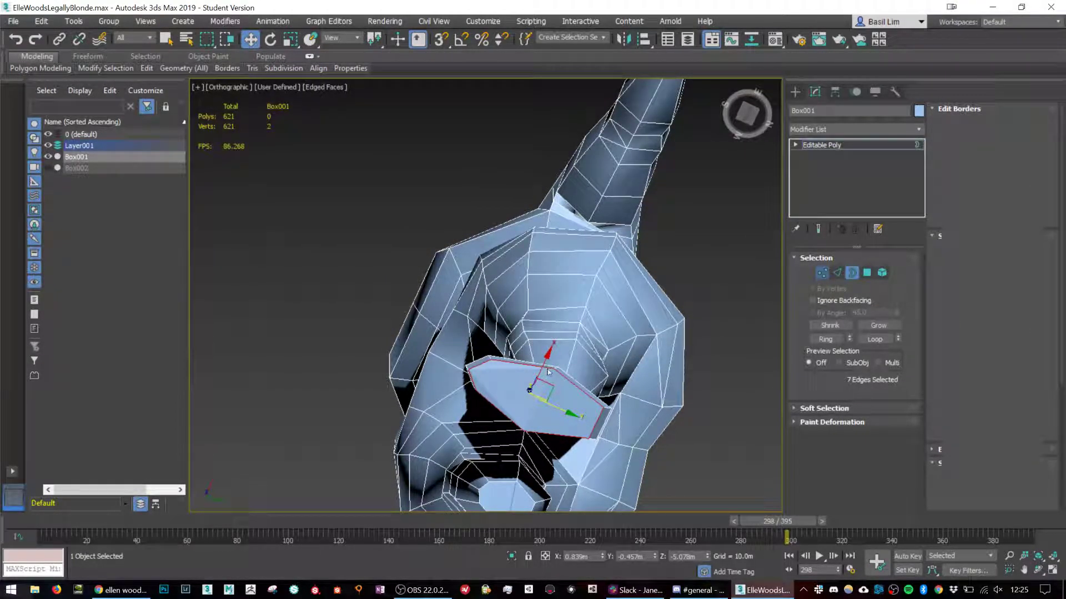
left_click(524, 432, "ctrl")
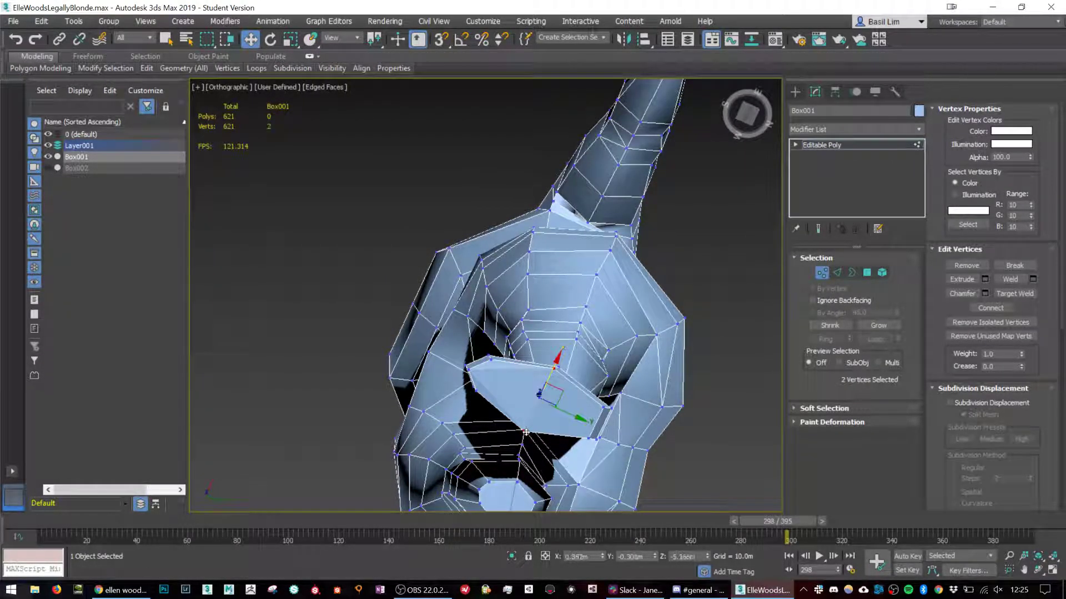
right_click(522, 433)
left_click(498, 471)
Select the front polygon of the foot's sole and convert the selection to its vertices.
left_click(476, 389)
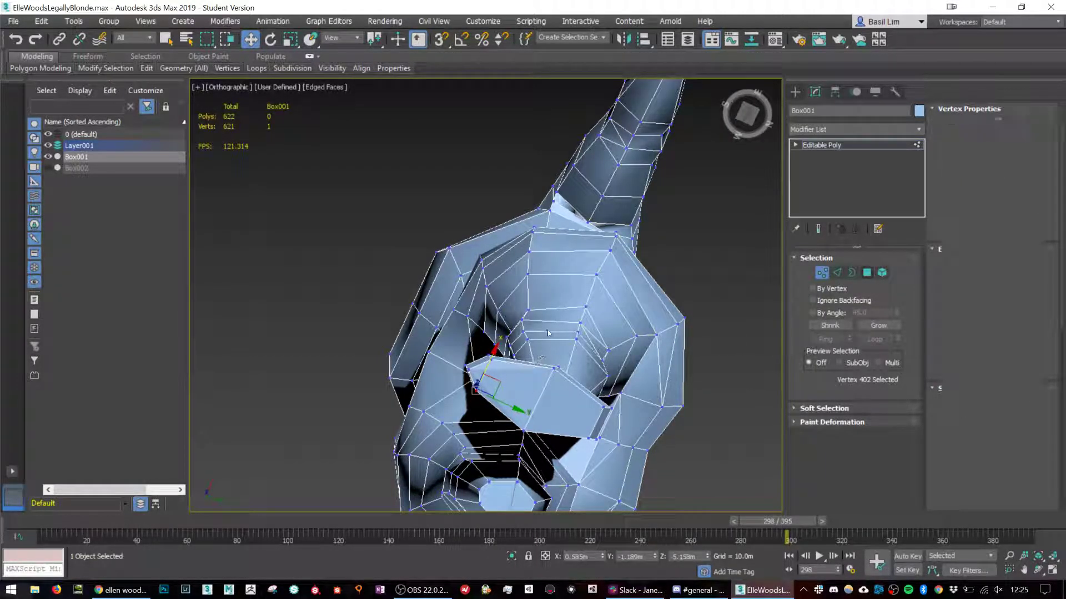
middle_click_drag(563, 332, 522, 449, "alt")
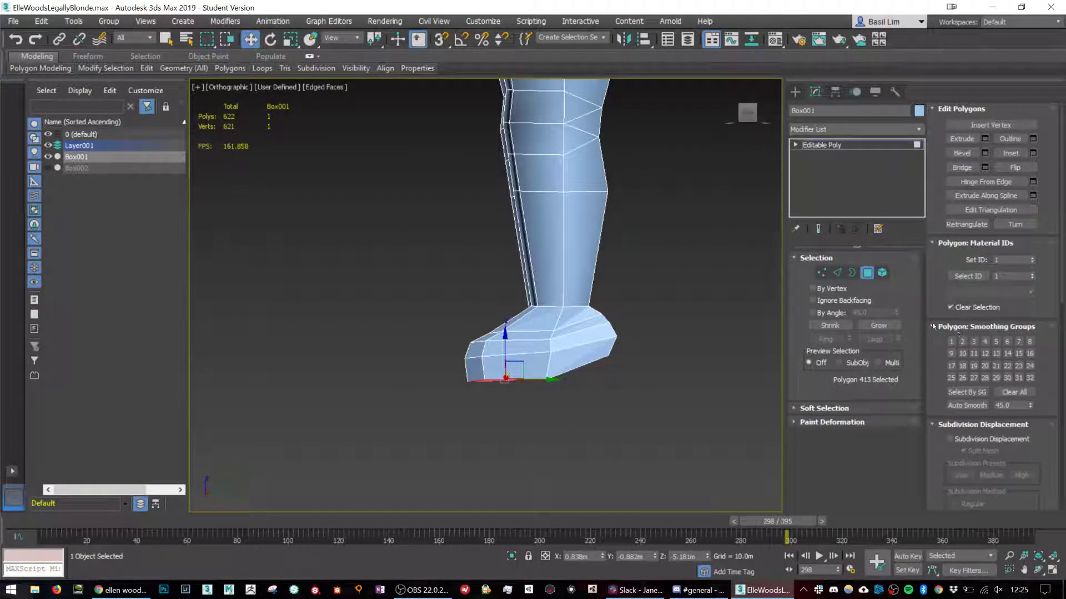
middle_click_drag(699, 311, 490, 371, "alt")
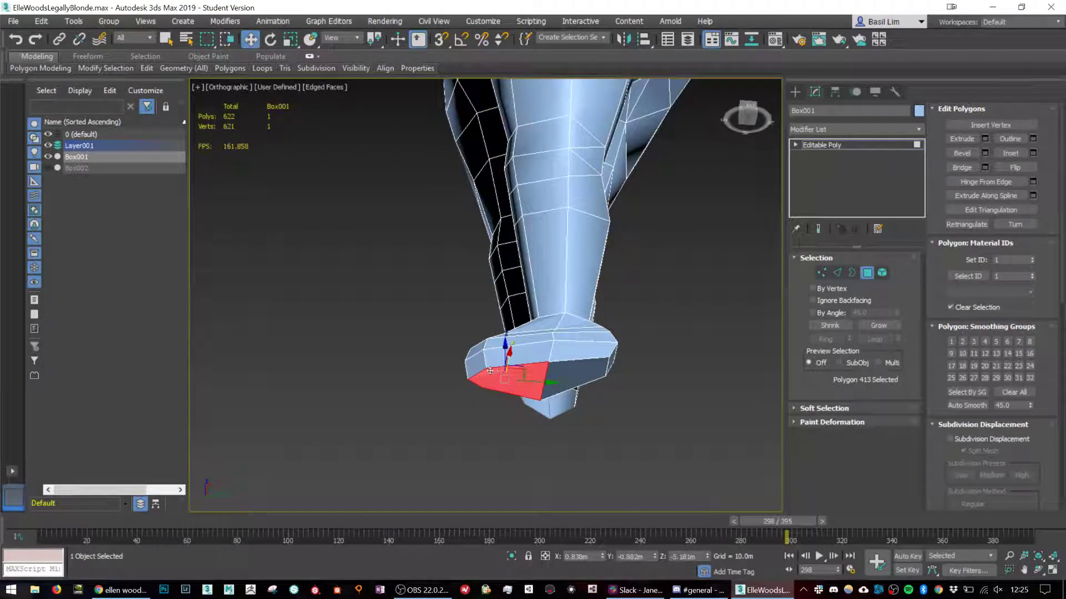
scroll(835, 292, "down", 4)
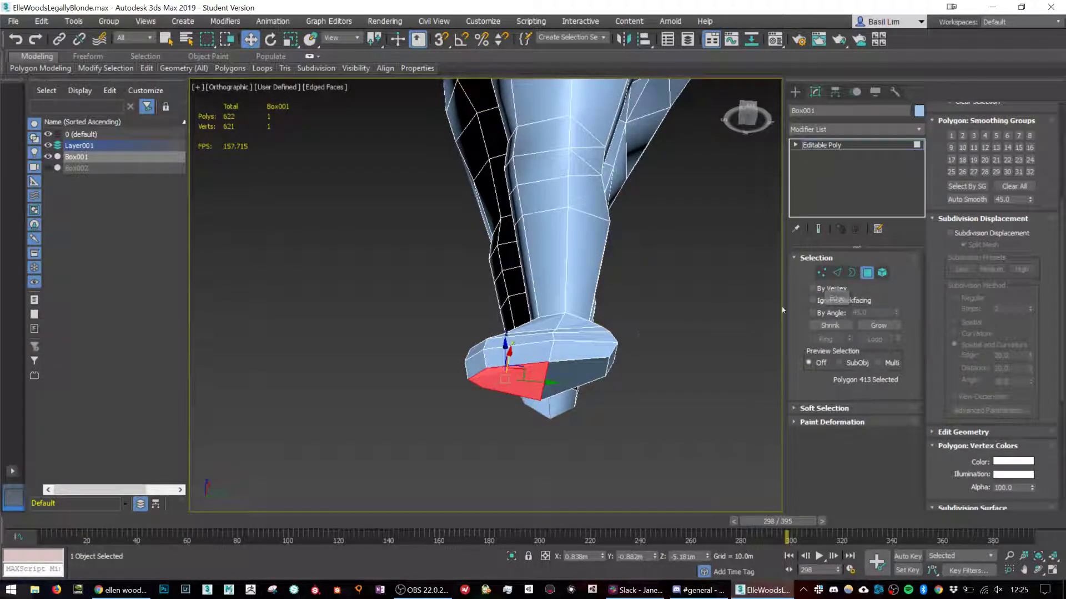
left_click(822, 273)
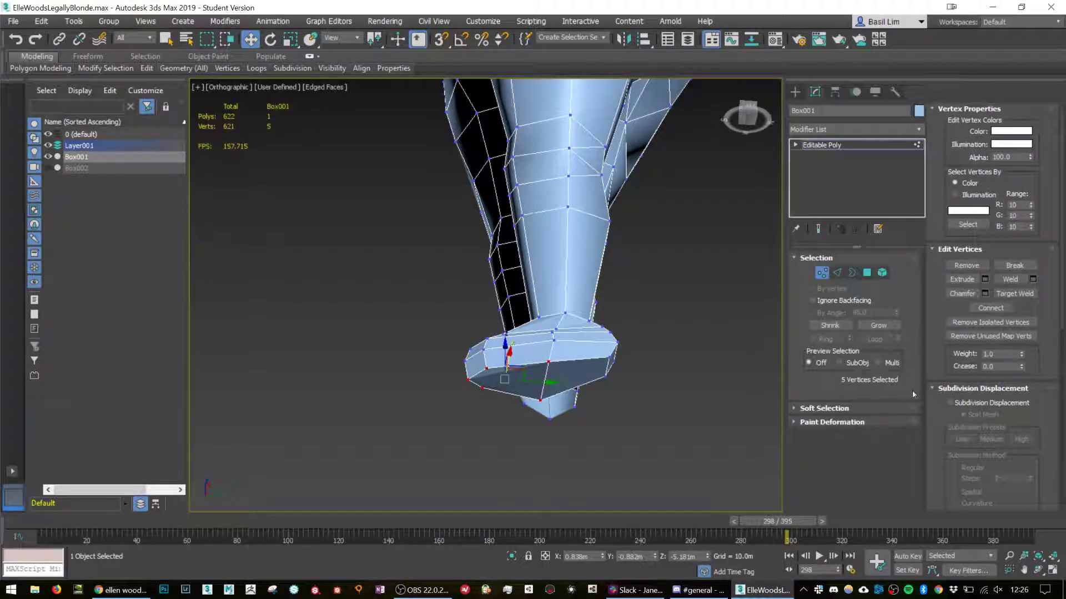
scroll(1024, 265, "down", 3)
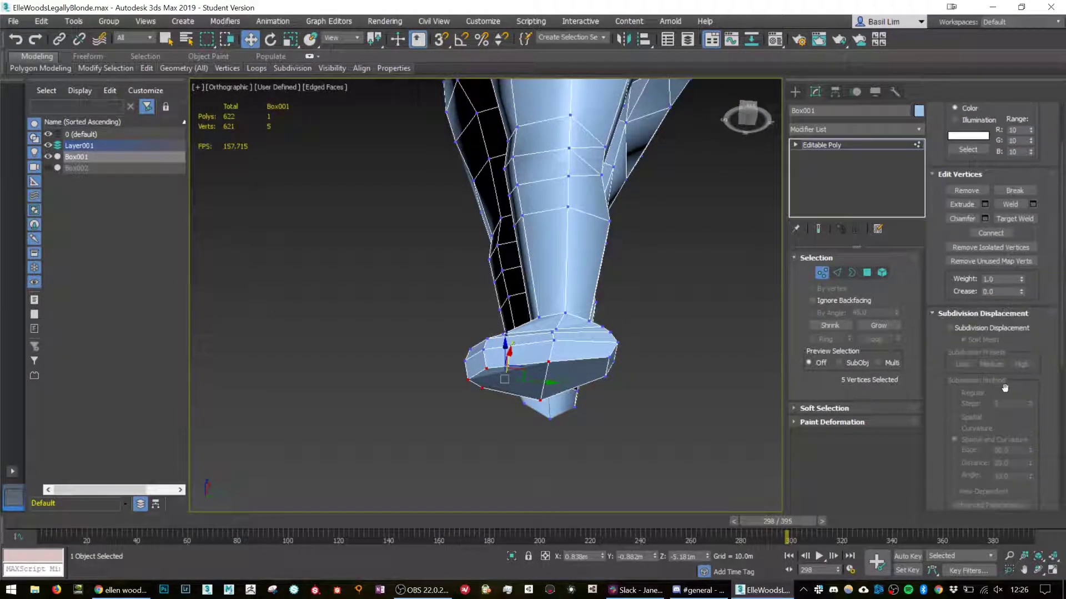
left_click(1024, 220)
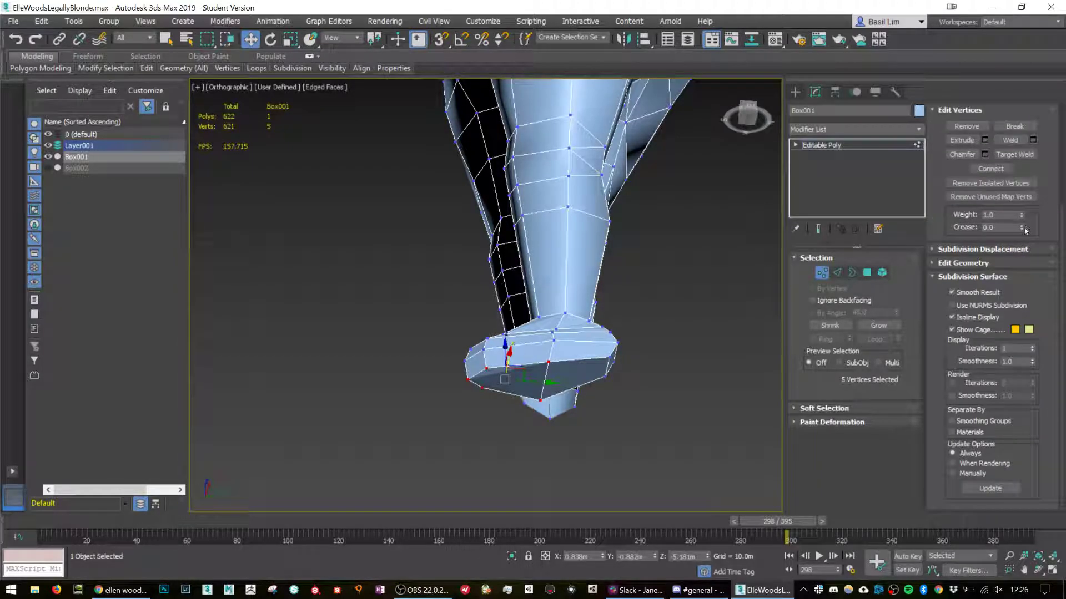
scroll(1030, 324, "up", 3)
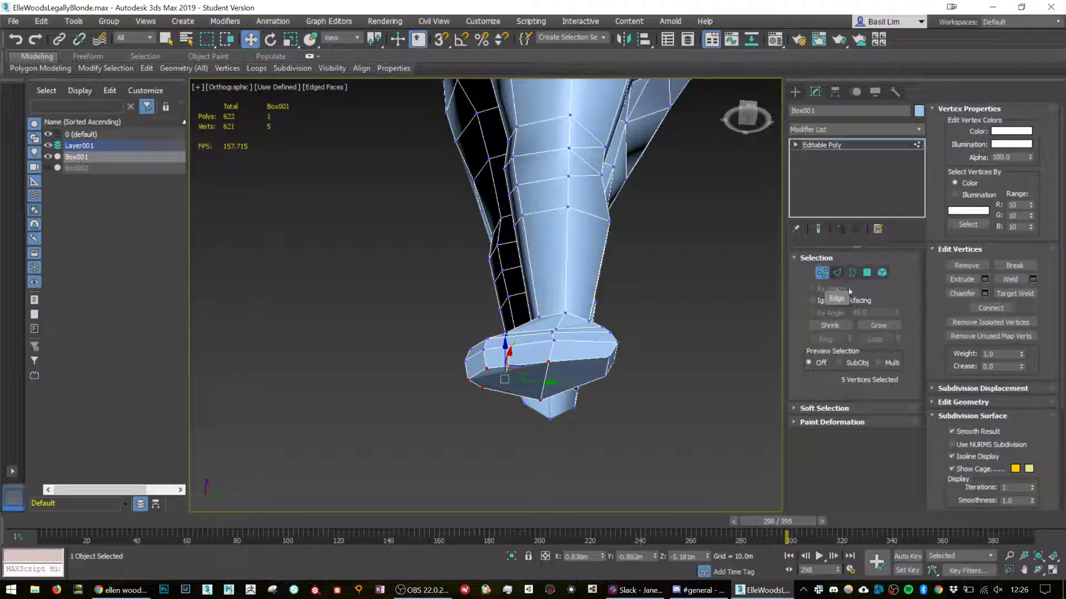
Try making the selected front sole vertices planar along the Z, Y and X axes, undoing each attempt.
left_click(982, 402)
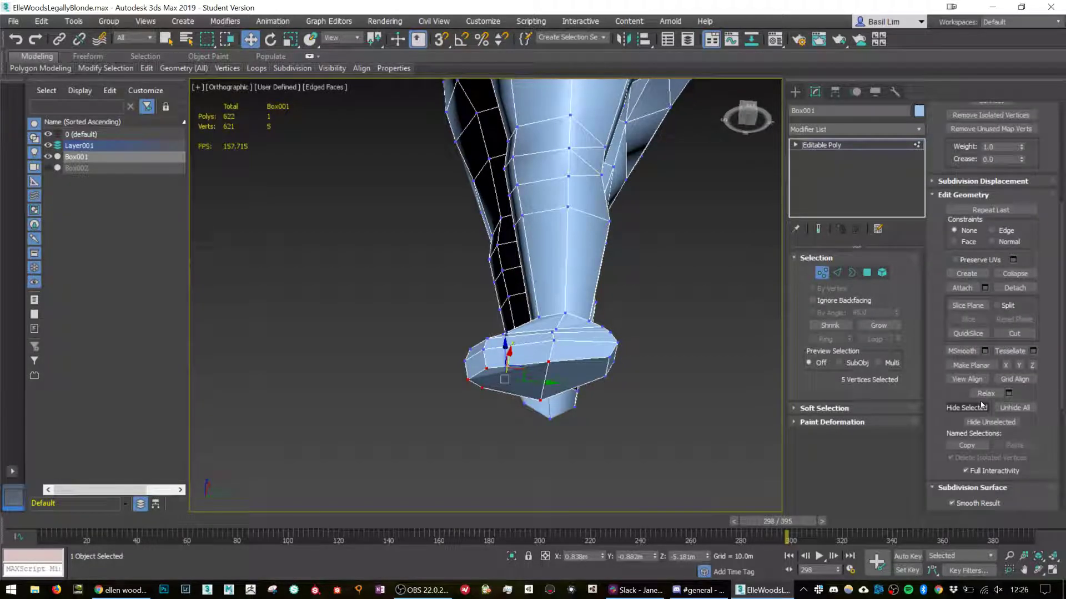
left_click(1031, 366)
key("ctrl+z")
left_click(1019, 367)
key("ctrl+z")
left_click(1005, 366)
key("ctrl+z")
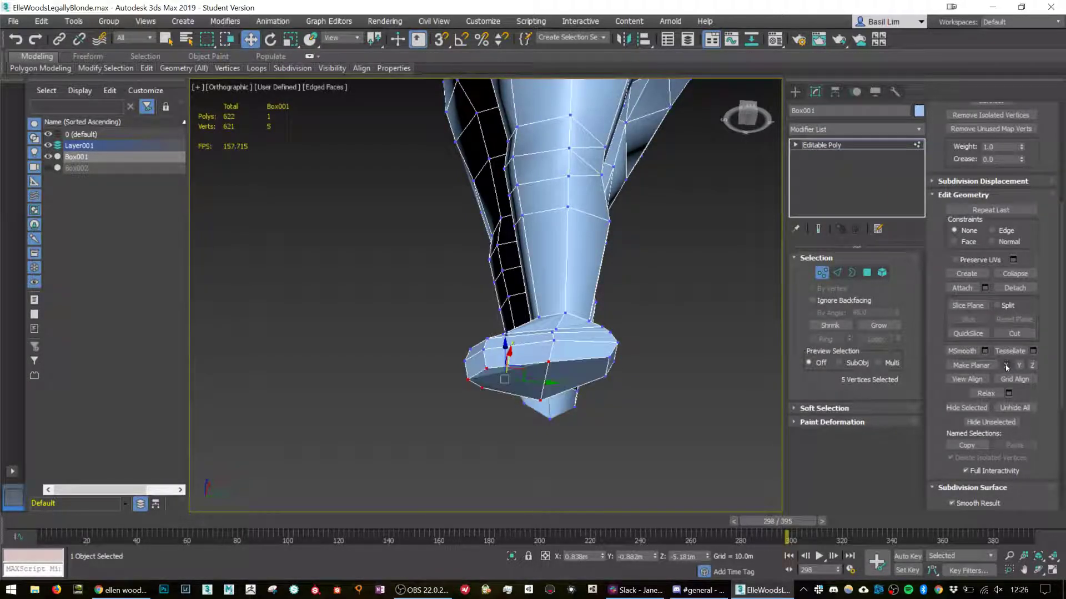
Make the five selected front sole vertices planar along the Z axis and scale them inward to narrow the sole.
left_click(1032, 365)
middle_click_drag(627, 340, 614, 414, "alt")
scroll(616, 380, "down", 4)
scroll(588, 397, "up", 6)
key("r")
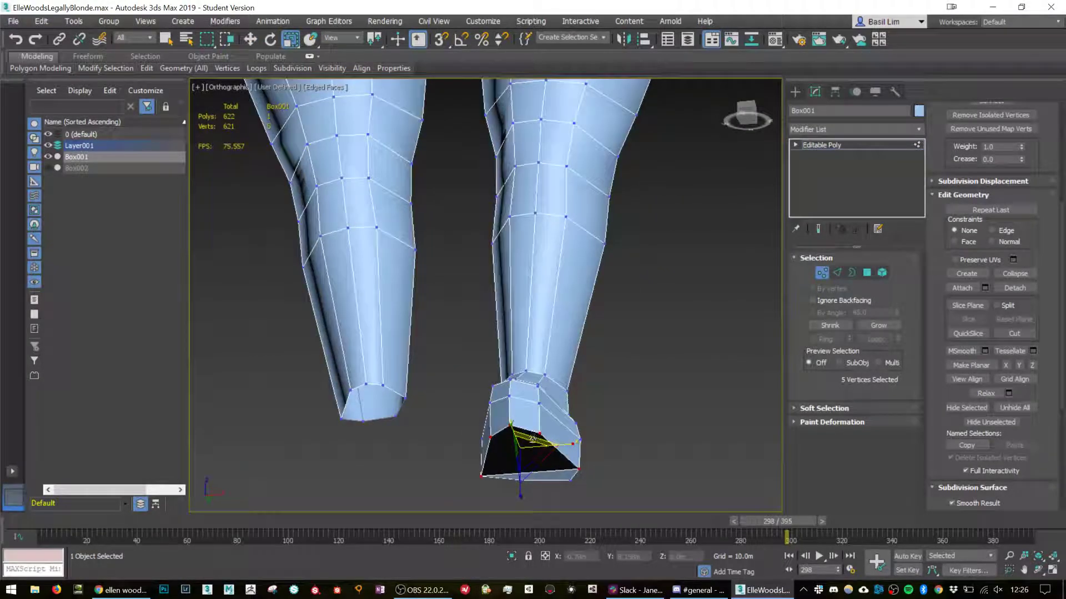
mouse_move(517, 434)
left_mouse_down()
mouse_move(525, 443)
mouse_move(511, 451)
left_mouse_up()
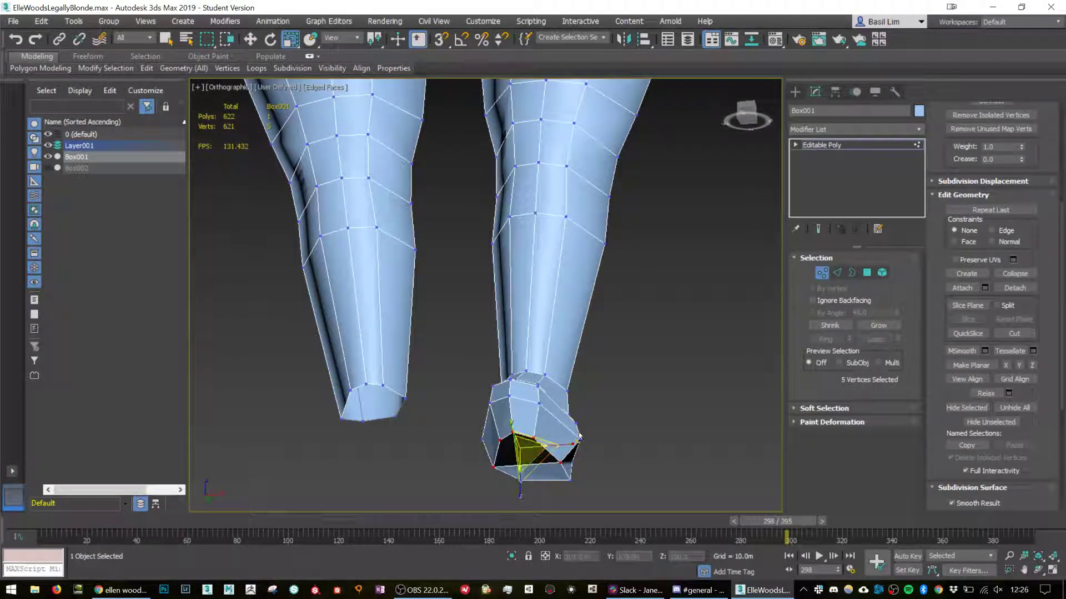
middle_click_drag(566, 461, 710, 339, "alt")
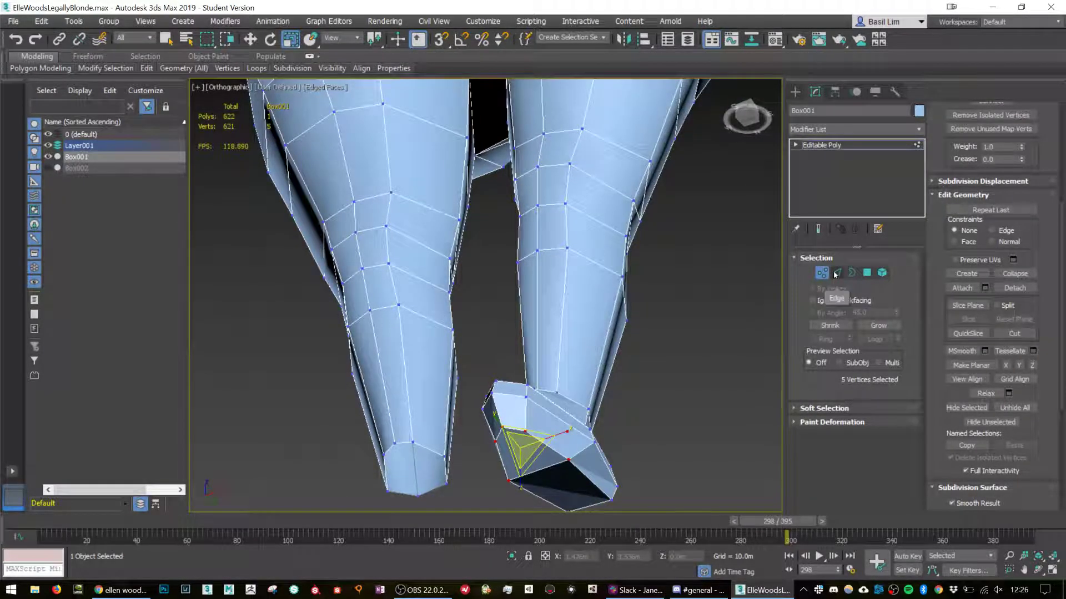
Select the two opposite vertices near the toe end of the sole and connect them with an edge.
left_click(525, 439)
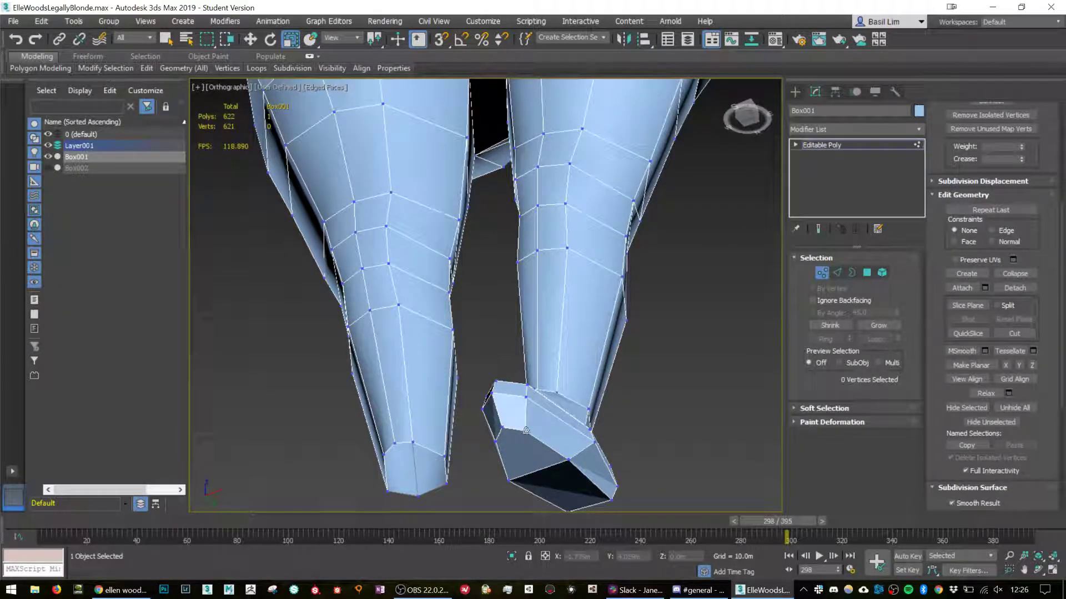
left_click(526, 430)
left_click(496, 442, "ctrl")
right_click(504, 429)
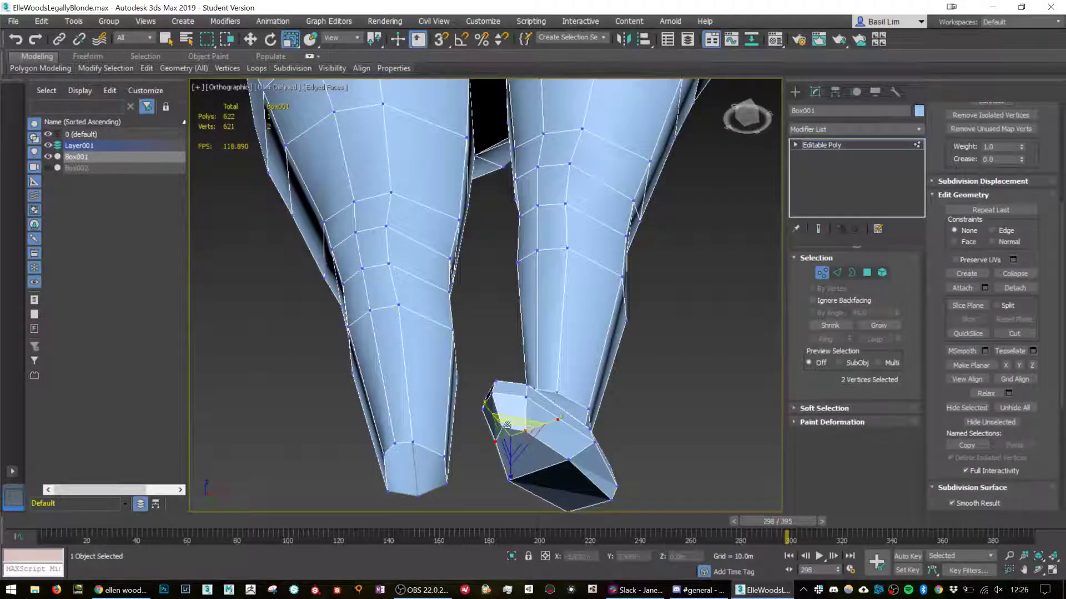
right_click(502, 428)
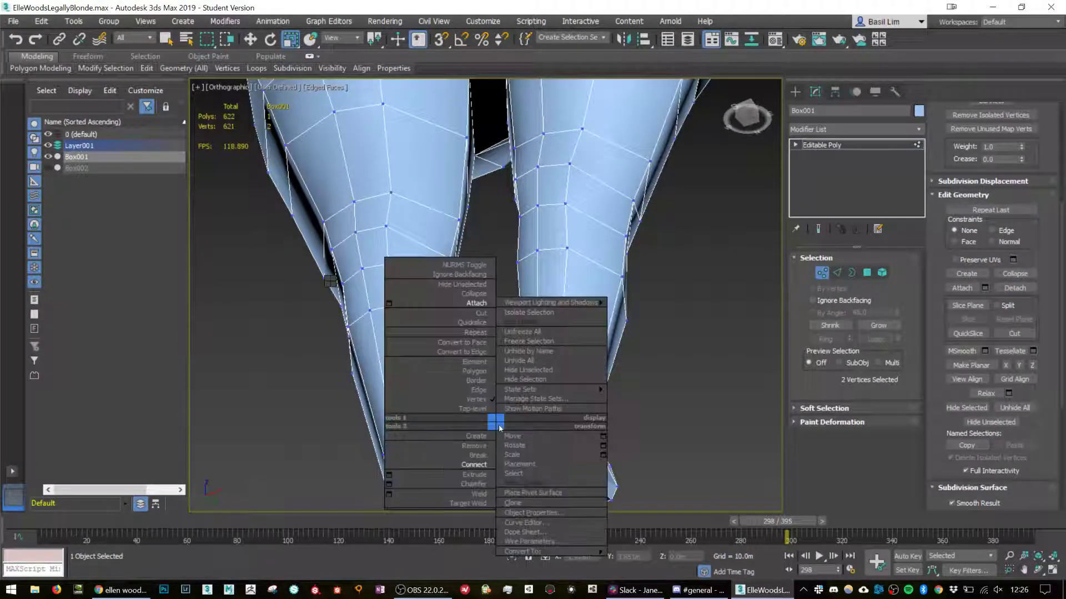
left_click(517, 457)
middle_click_drag(517, 457, 655, 400, "alt")
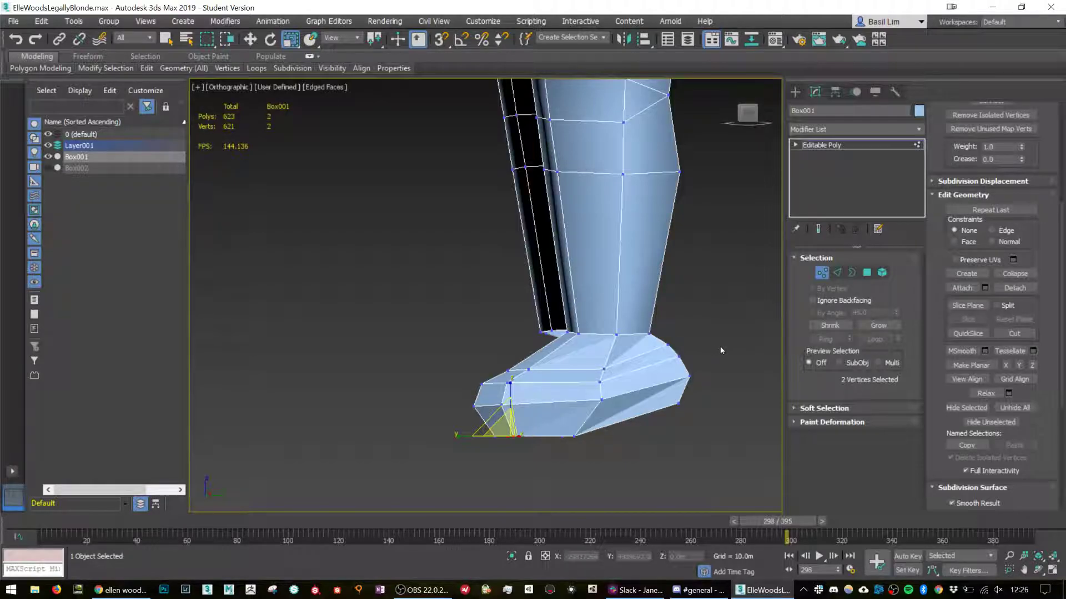
middle_click_drag(693, 347, 547, 377, "alt")
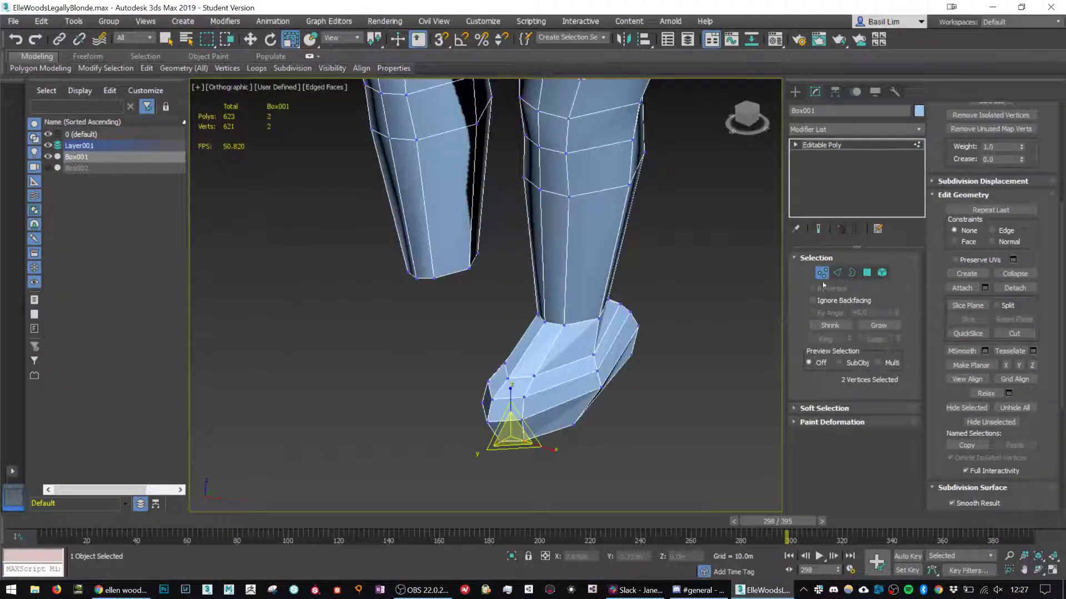
Select the full edge loop running around the upper part of the foot and remove it together with its vertices.
left_click(836, 272)
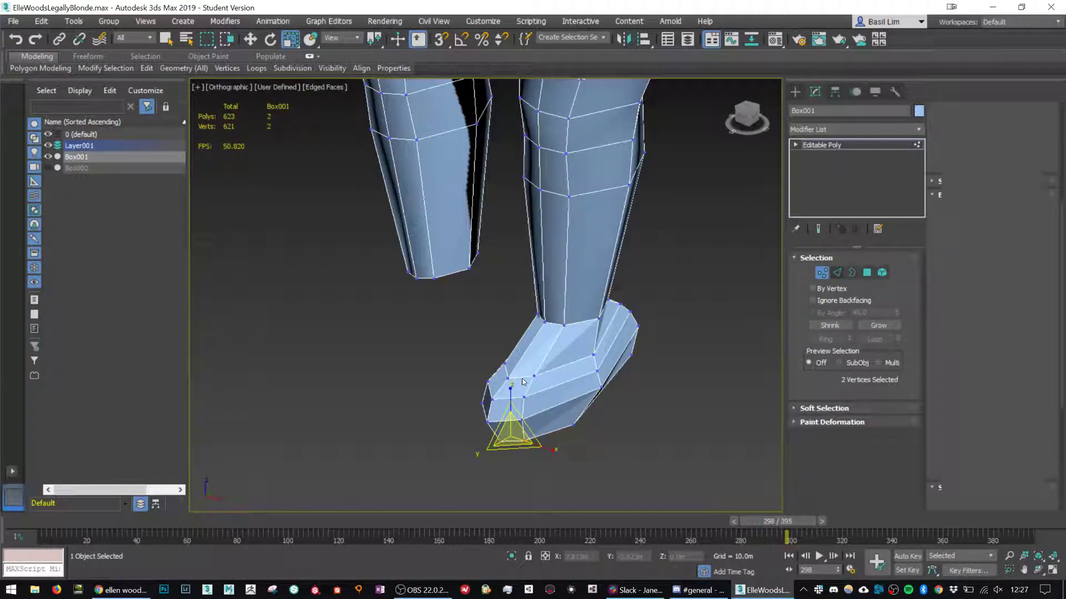
key("2")
left_click(523, 382)
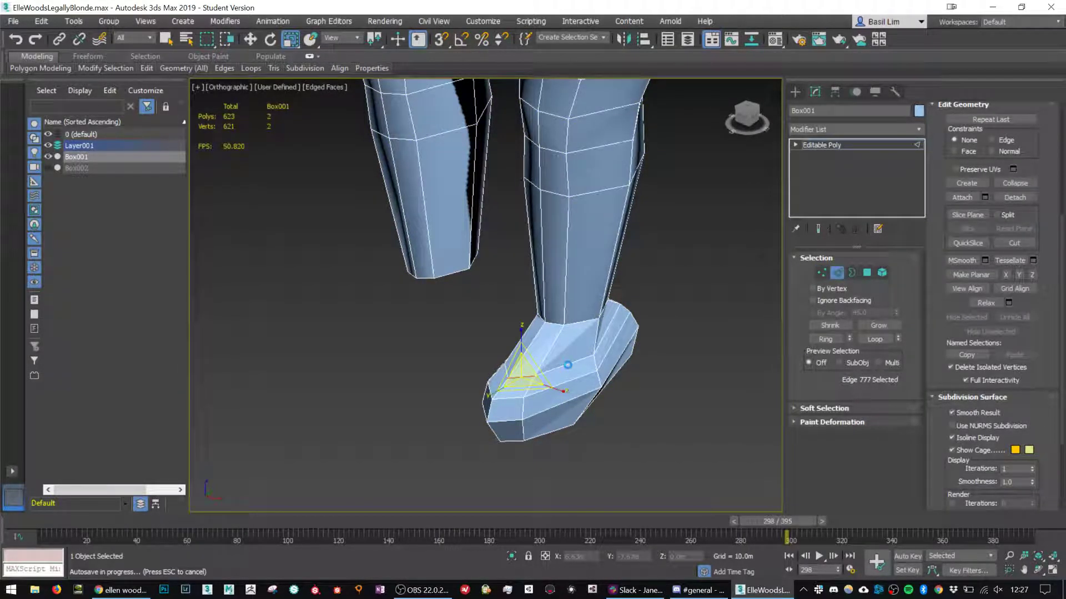
key("ctrl+shift+p")
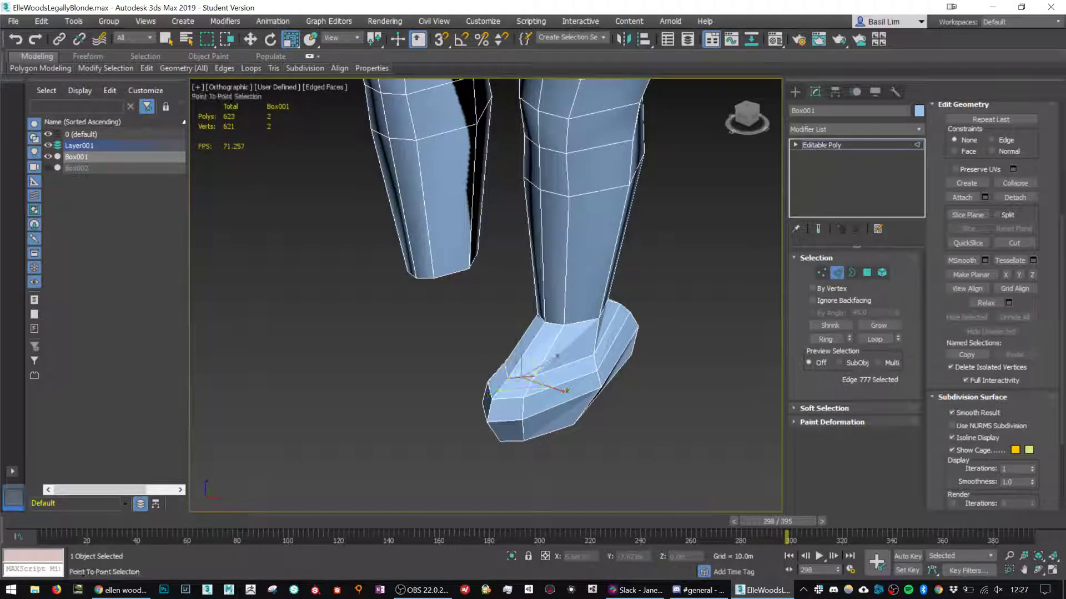
right_click(614, 346)
scroll(573, 370, "up", 5)
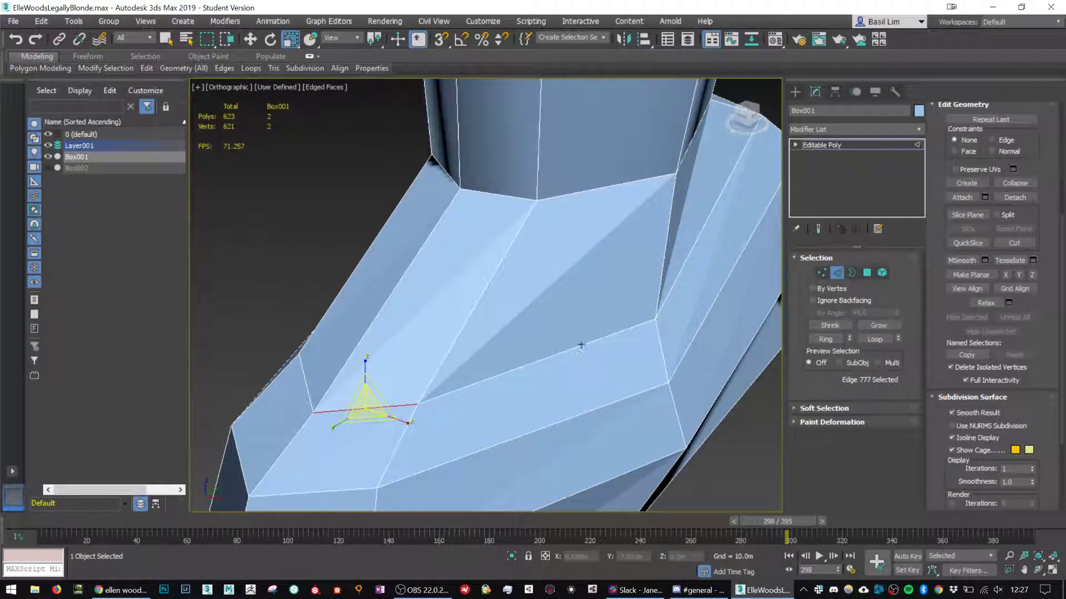
left_click(828, 339)
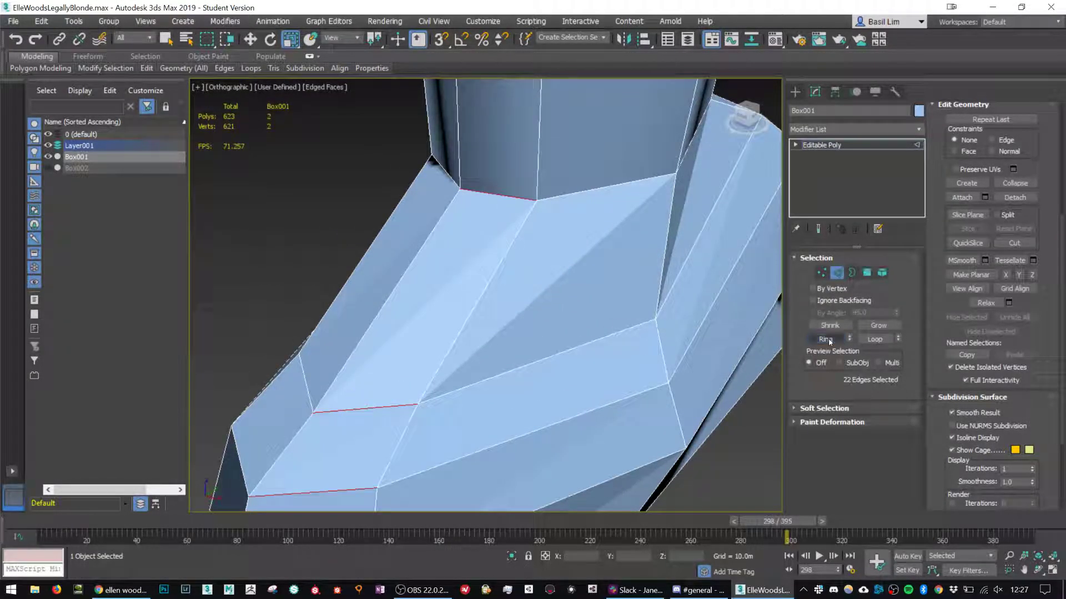
left_click(874, 339)
key("ctrl+BackSpace")
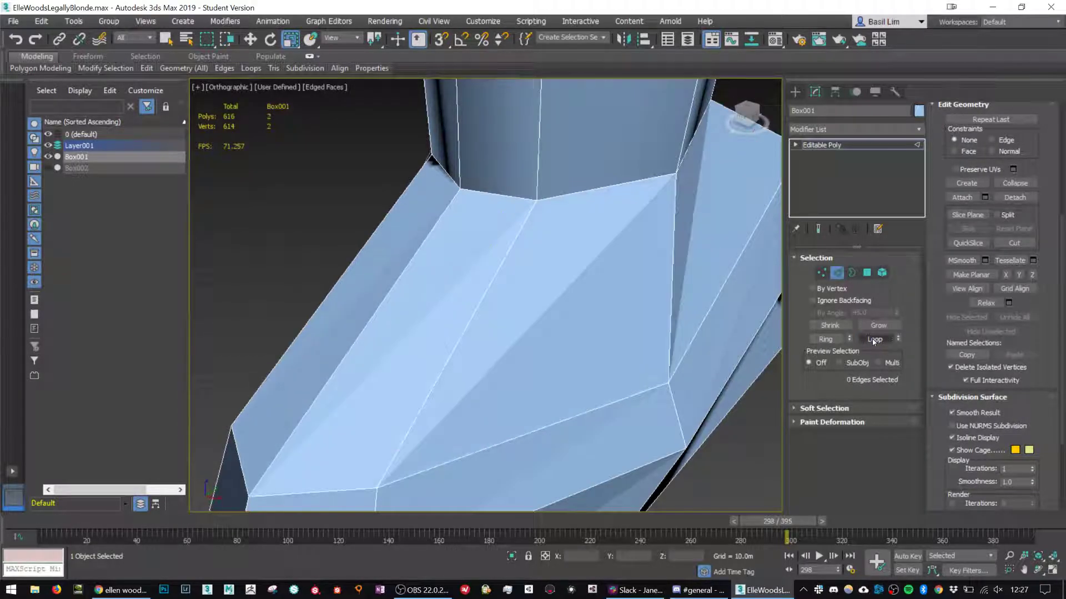
scroll(559, 401, "down", 6)
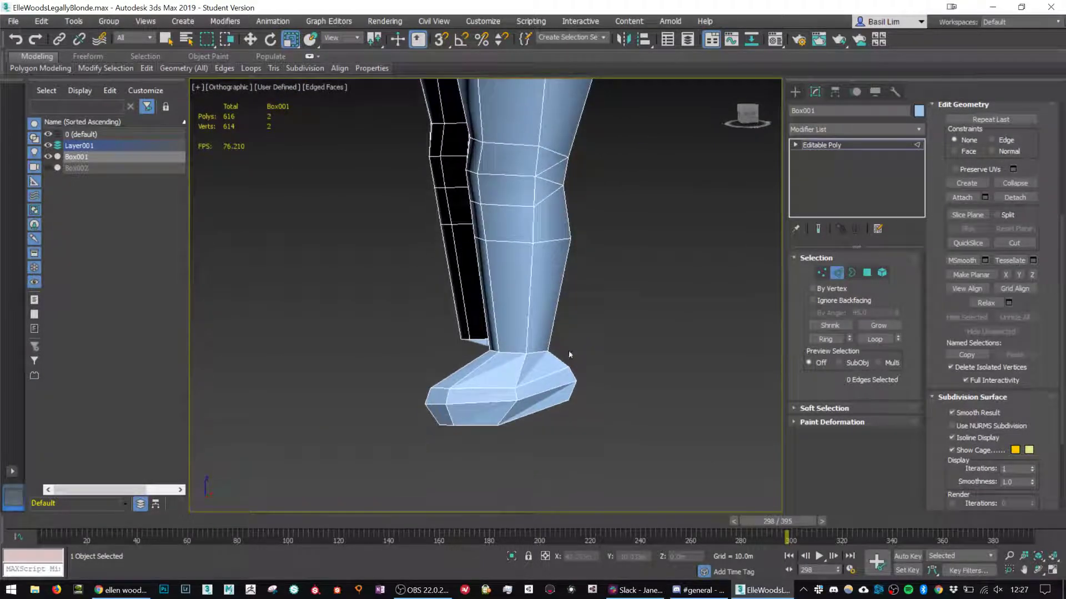
Select the two upper vertices at the back of the foot and move them up and forward toward the ankle.
key("1")
left_click_drag(531, 396, 558, 347)
key("w")
left_click(526, 402)
middle_click_drag(633, 373, 577, 361, "alt")
scroll(576, 361, "up", 3)
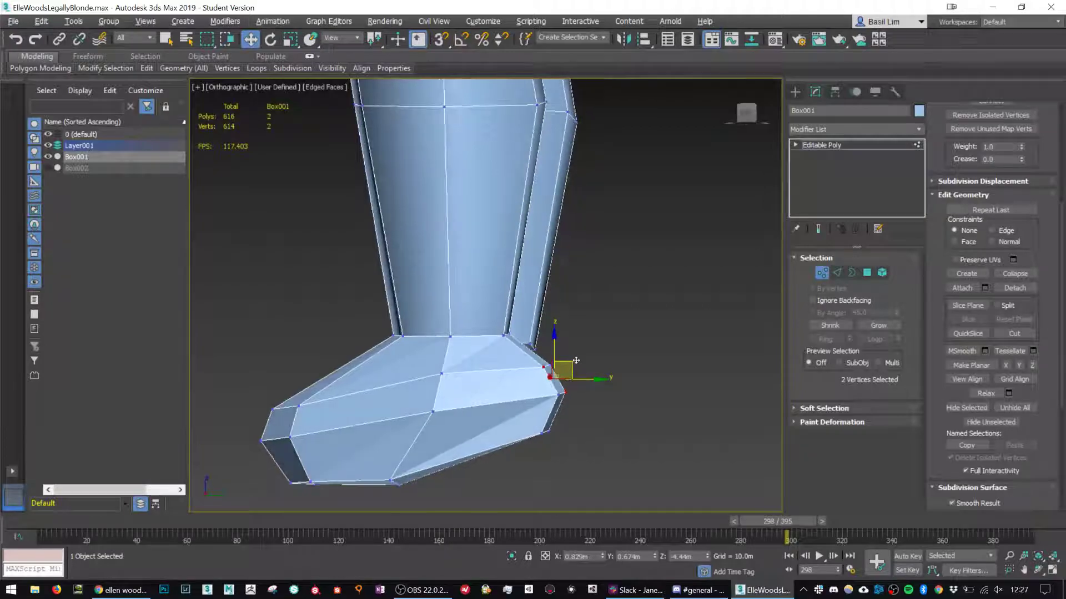
left_click_drag(576, 361, 528, 319)
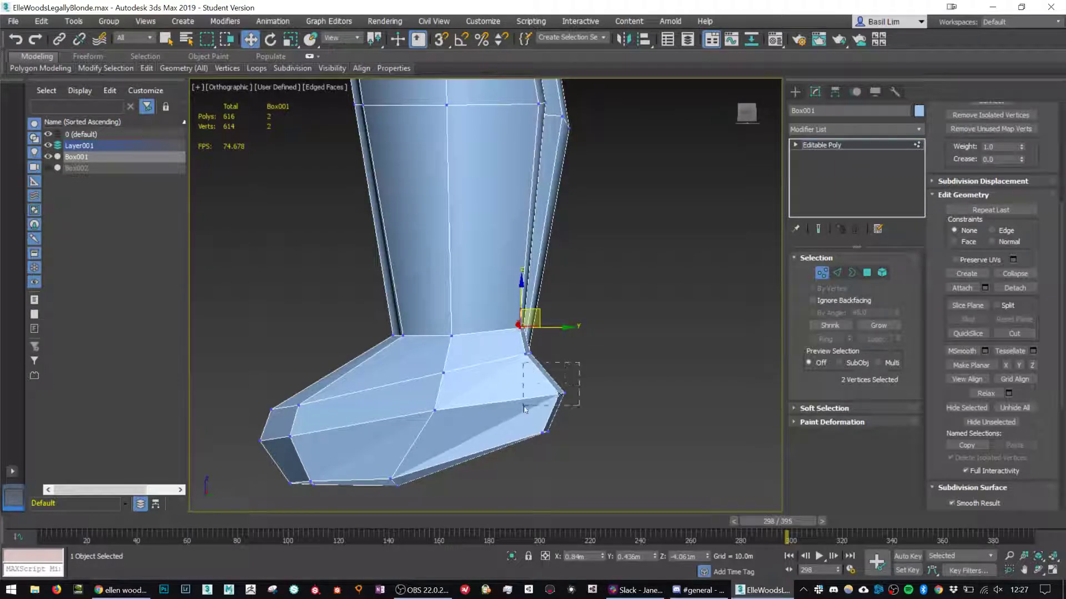
Move the middle heel vertices up and forward, and raise the heel's two bottom vertices.
left_click_drag(525, 410, 525, 409)
mouse_move(564, 365)
left_mouse_down()
mouse_move(555, 343)
mouse_move(544, 359)
left_mouse_up()
mouse_move(578, 341)
left_mouse_down()
mouse_move(517, 363)
mouse_move(558, 339)
left_mouse_up()
left_click(579, 414)
left_click_drag(578, 411, 558, 382)
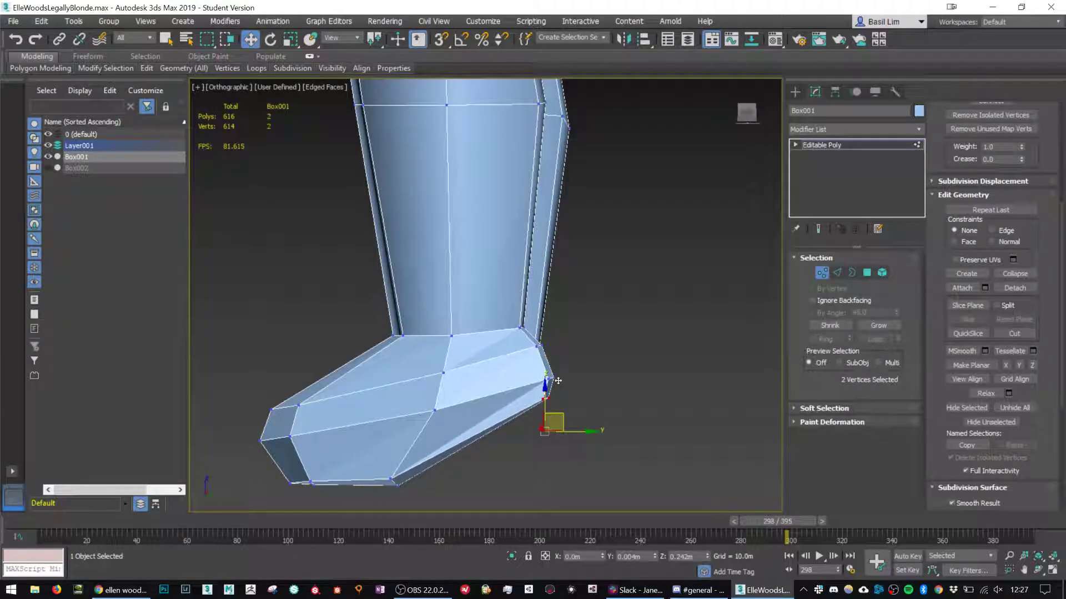
mouse_move(577, 406)
middle_mouse_down("alt")
mouse_move(594, 418)
mouse_move(595, 400)
middle_mouse_up("alt")
scroll(595, 399, "down", 10)
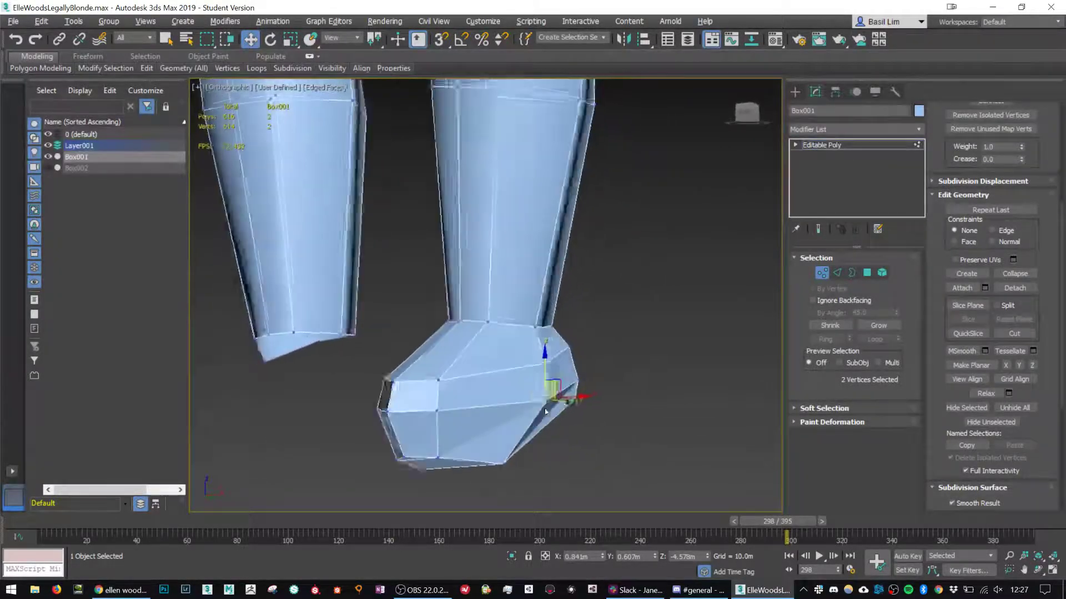
scroll(517, 437, "up", 10)
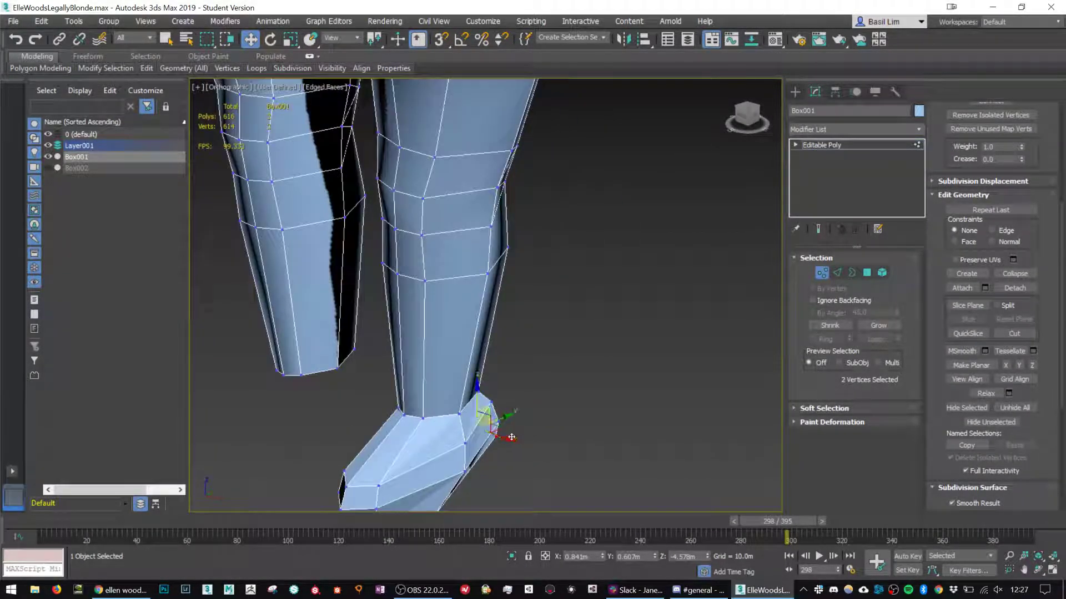
middle_click_drag(515, 437, 461, 375, "alt")
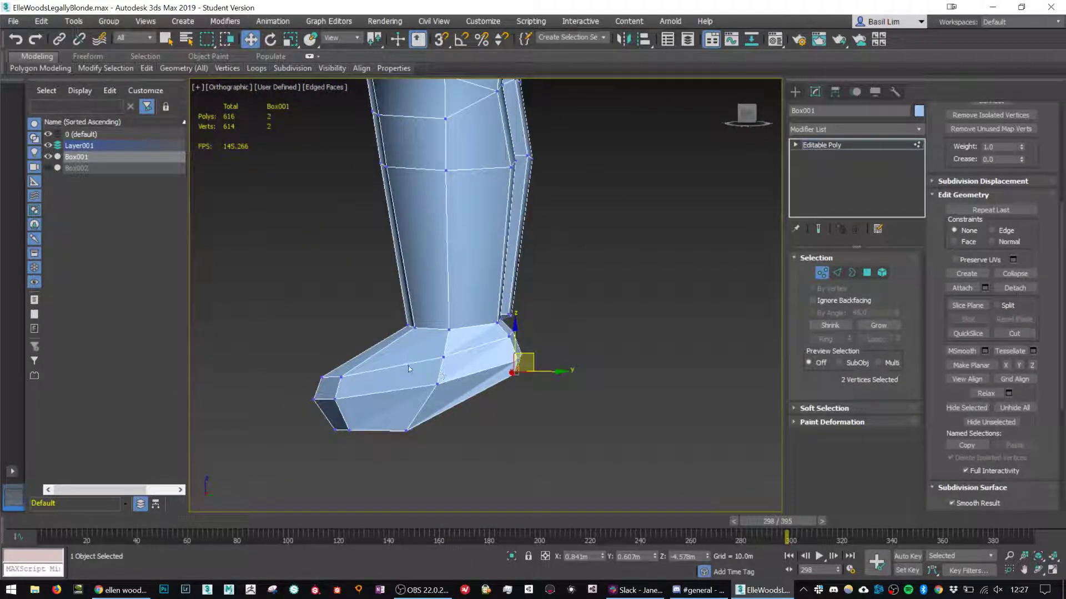
Select the rear polygon of the foot's sole and inset it slightly.
scroll(407, 365, "up", 3)
middle_click_drag(637, 394, 636, 340)
left_click(863, 273)
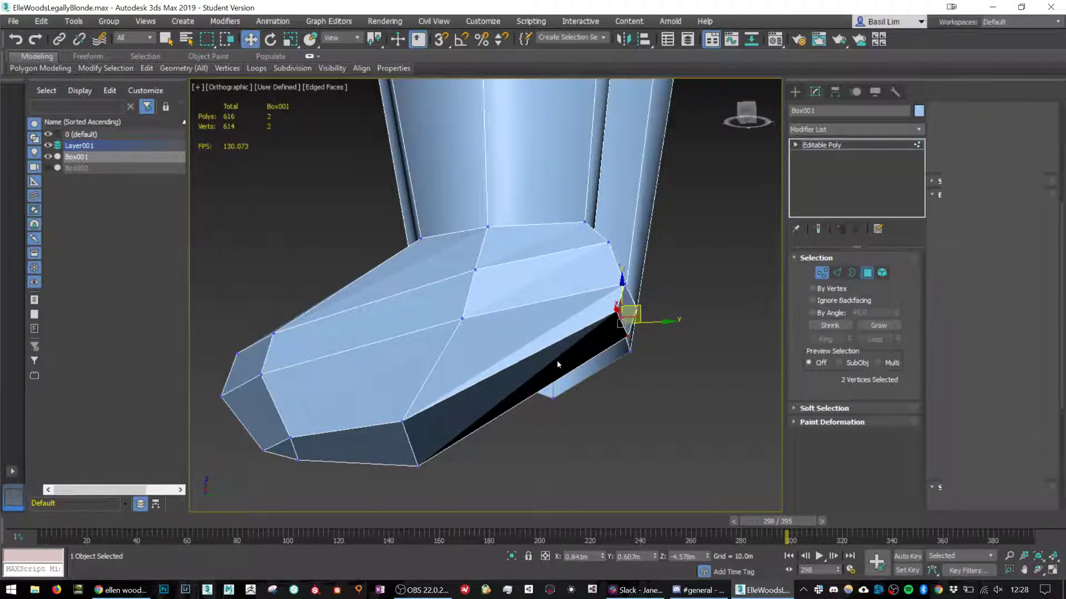
left_click(349, 444)
left_click(577, 355)
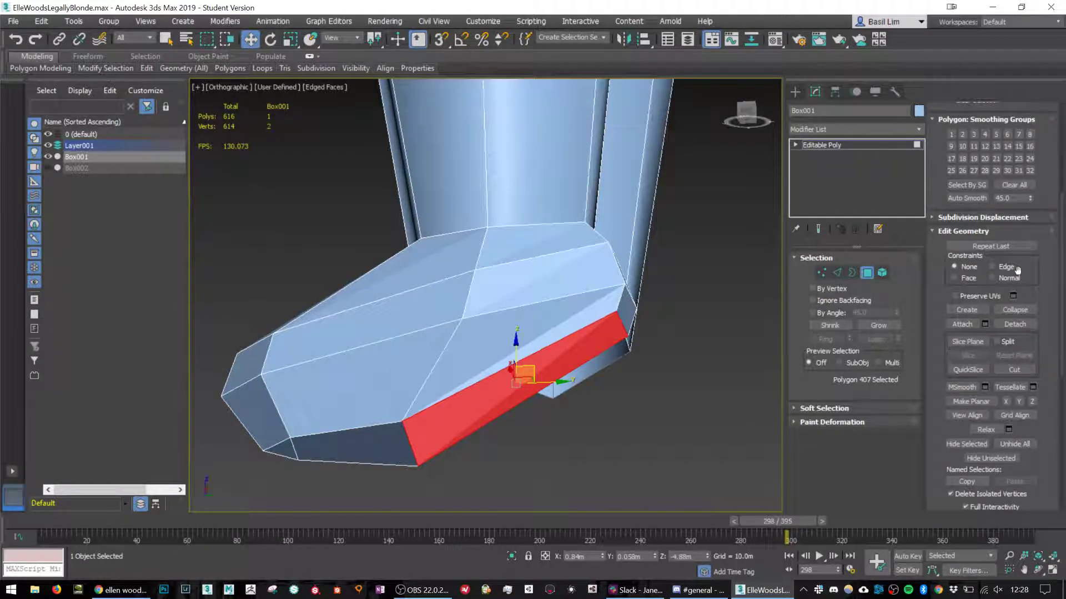
scroll(988, 252, "up", 2)
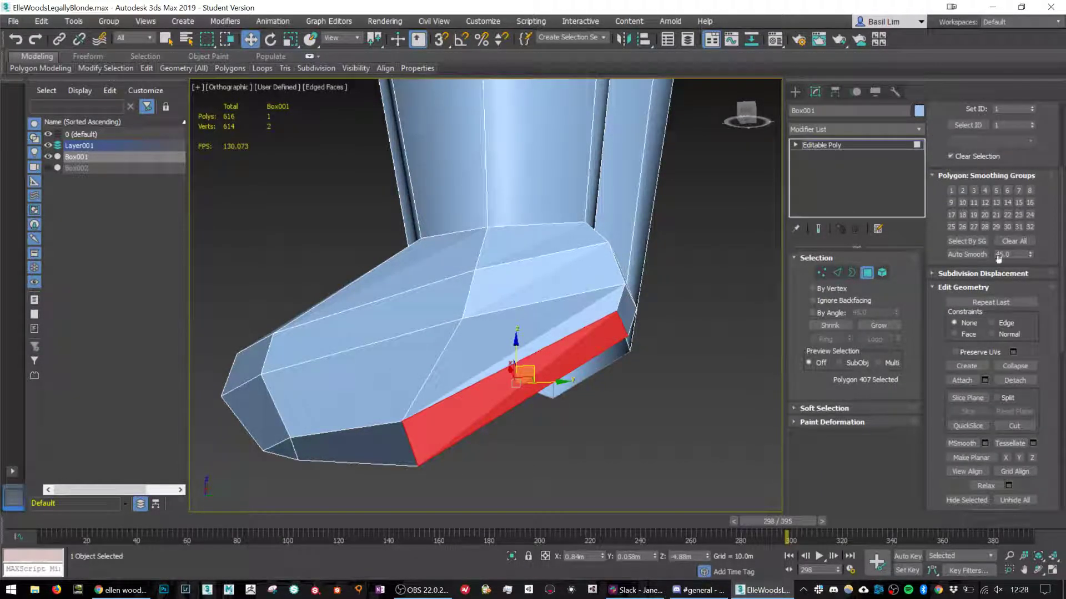
scroll(1026, 333, "down", 3)
scroll(1026, 341, "down", 10)
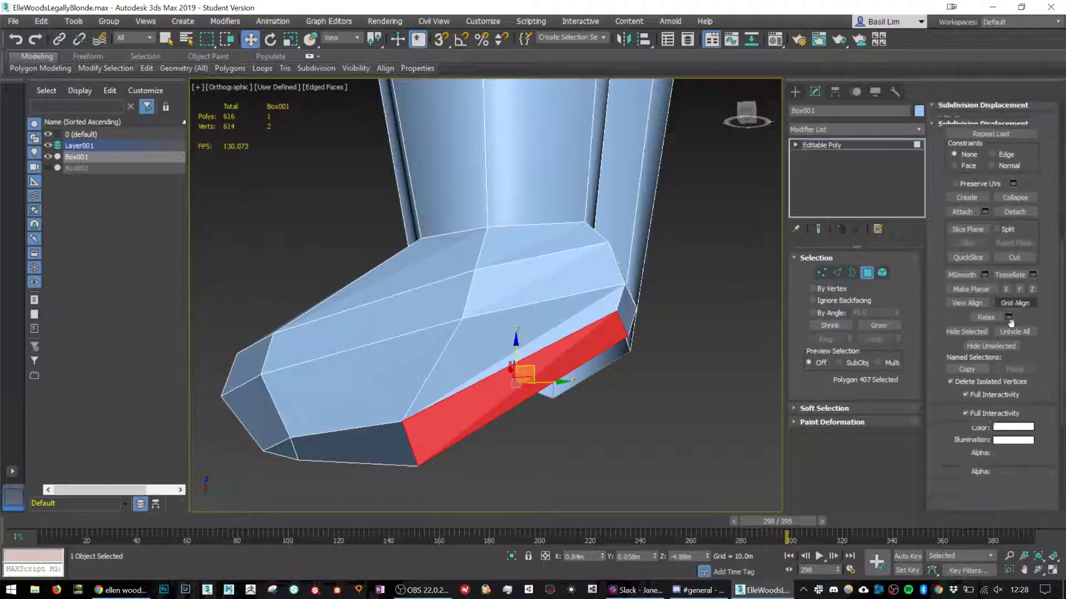
scroll(1013, 334, "up", 3)
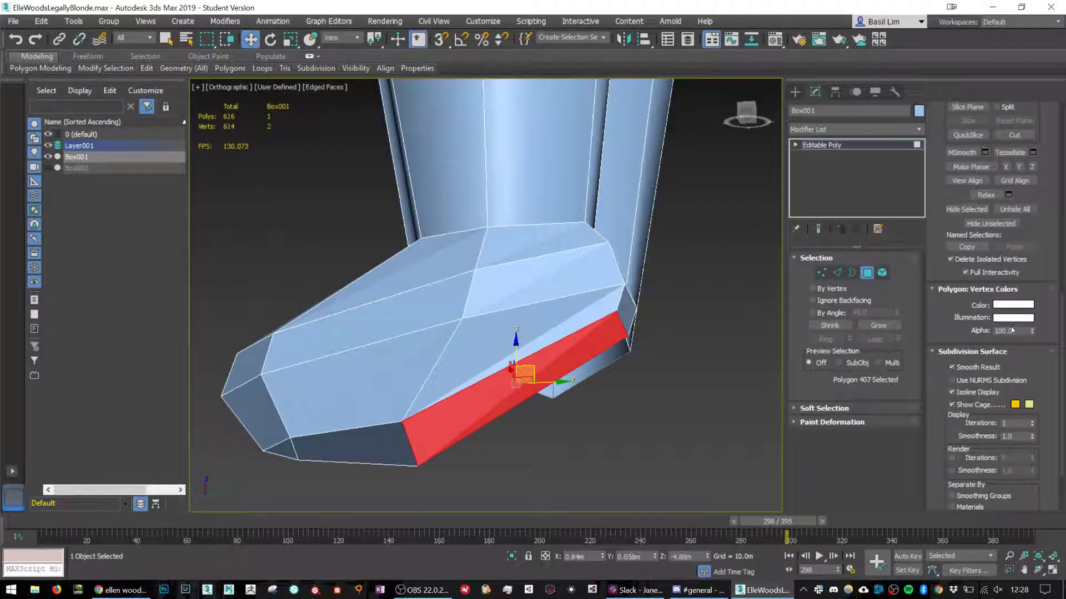
scroll(1036, 256, "up", 20)
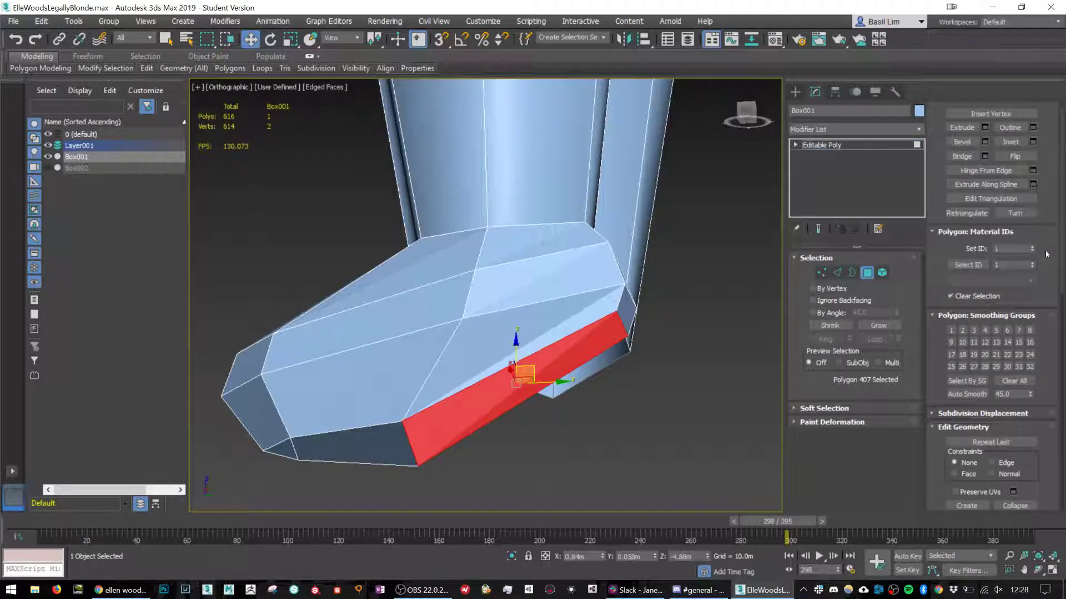
left_click(1012, 154)
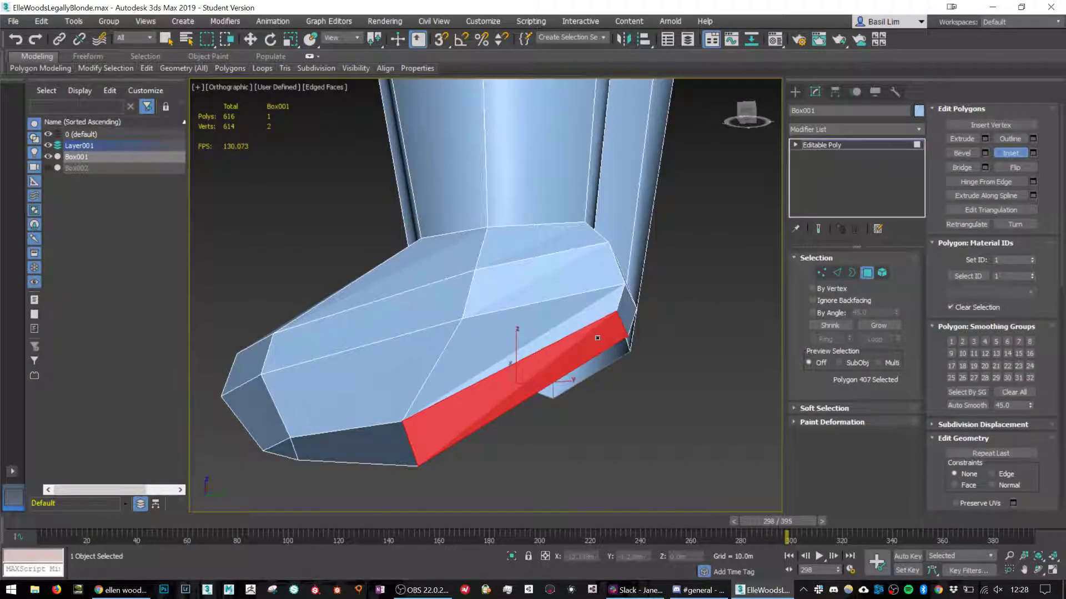
left_click_drag(597, 338, 516, 403)
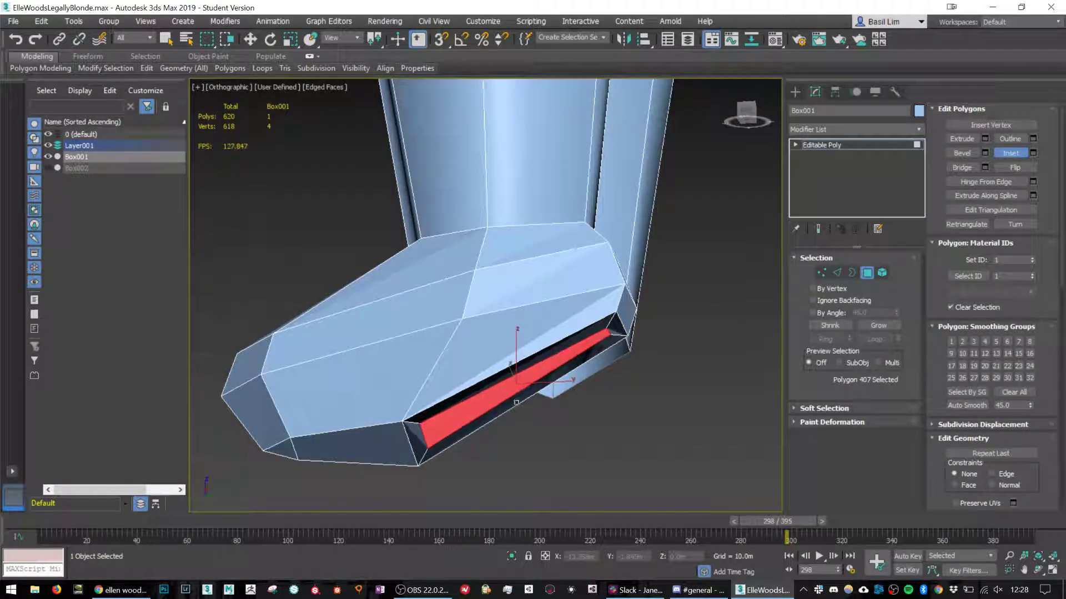
Move the inset polygon's front edge back toward the heel and lower its rear edge to build up the shoe's heel.
left_click(836, 272)
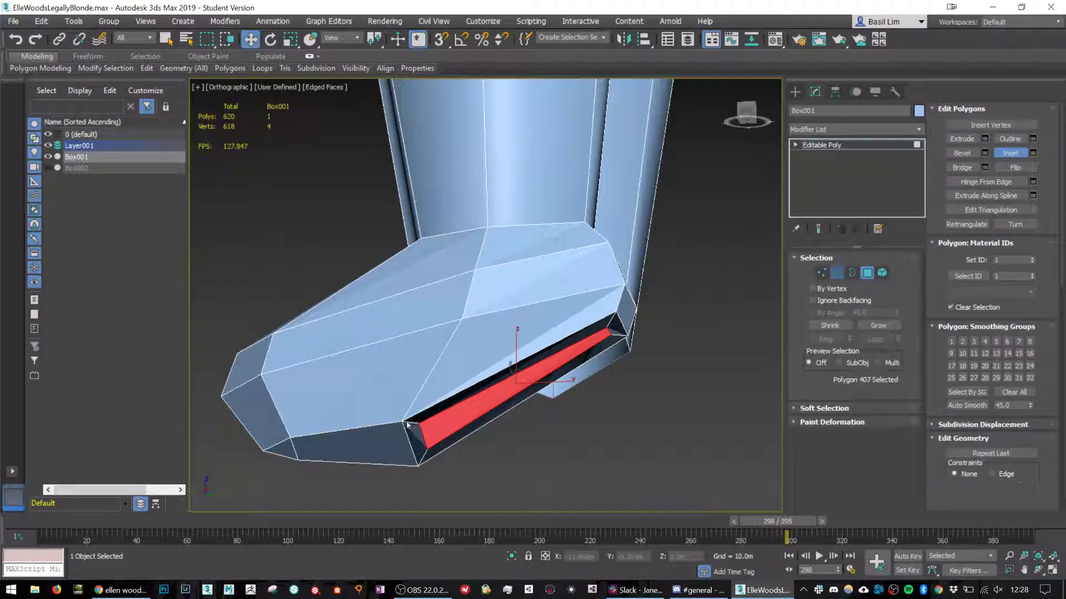
left_click(419, 436)
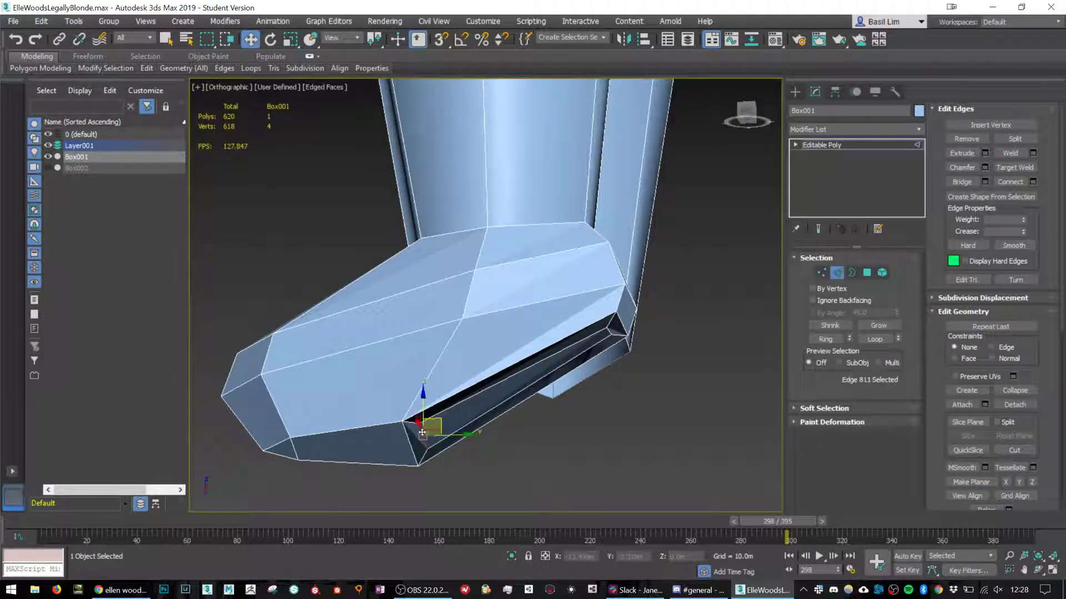
left_click_drag(577, 341, 575, 363)
left_click(608, 331)
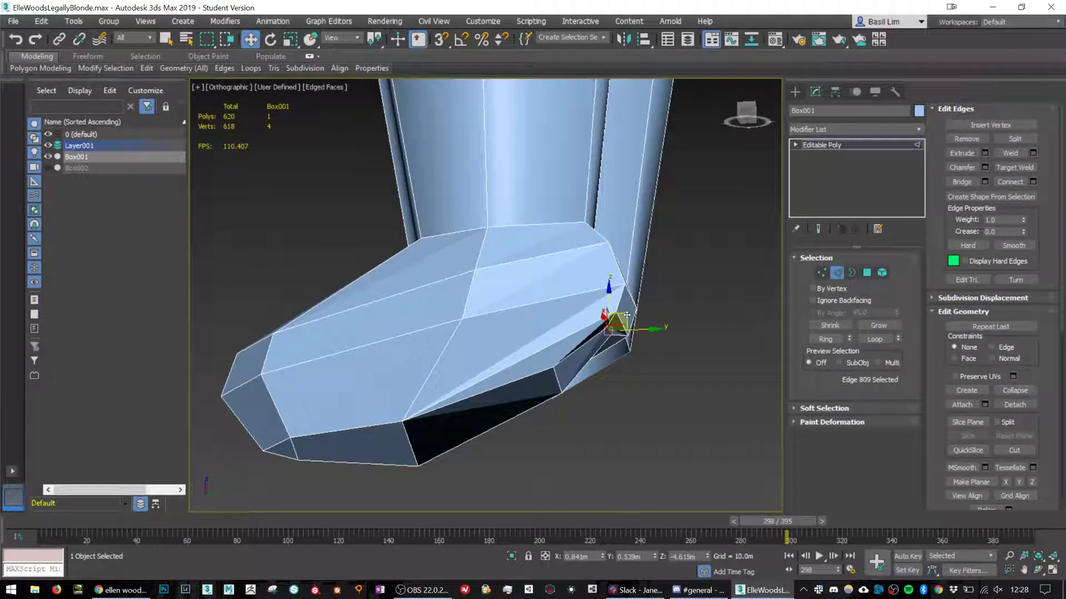
left_click_drag(627, 315, 643, 347)
middle_click_drag(644, 347, 753, 379, "alt")
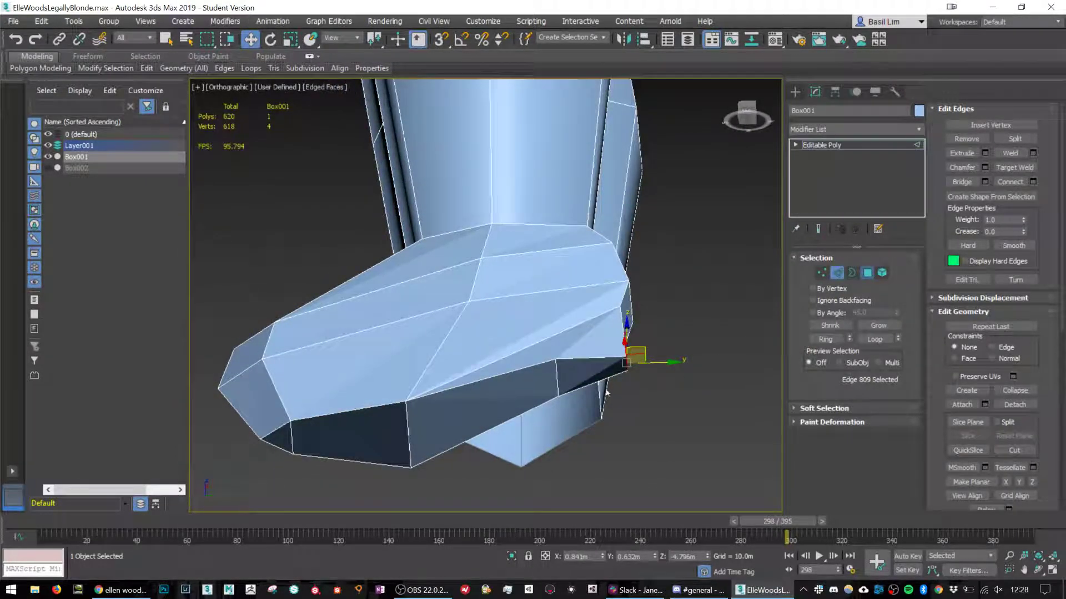
Select the polygon on the underside of the shoe's heel and make it planar along Z.
key("4")
left_click(581, 374)
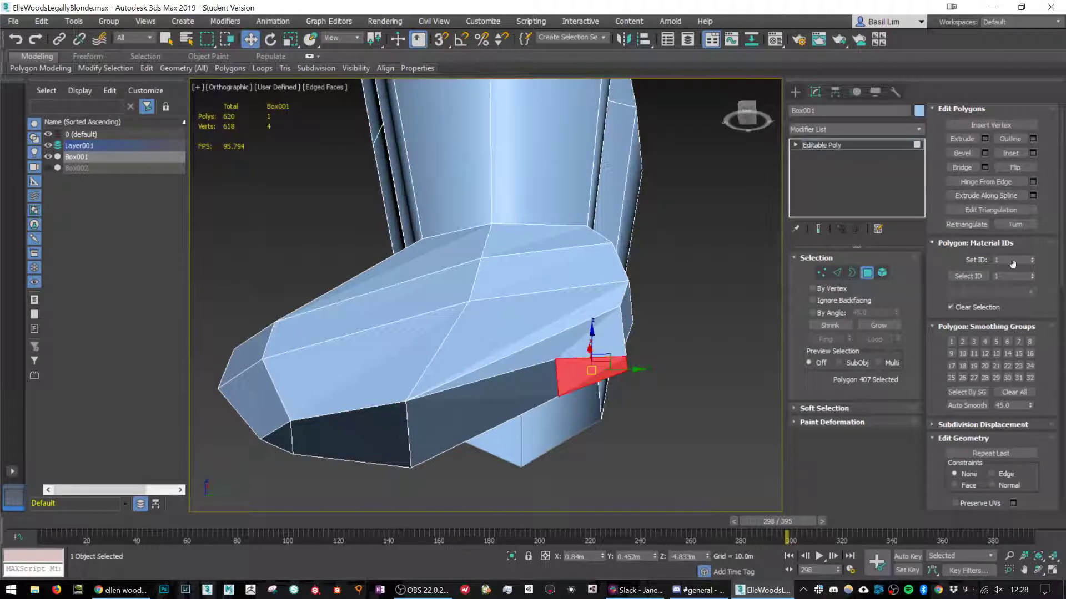
scroll(1033, 387, "down", 5)
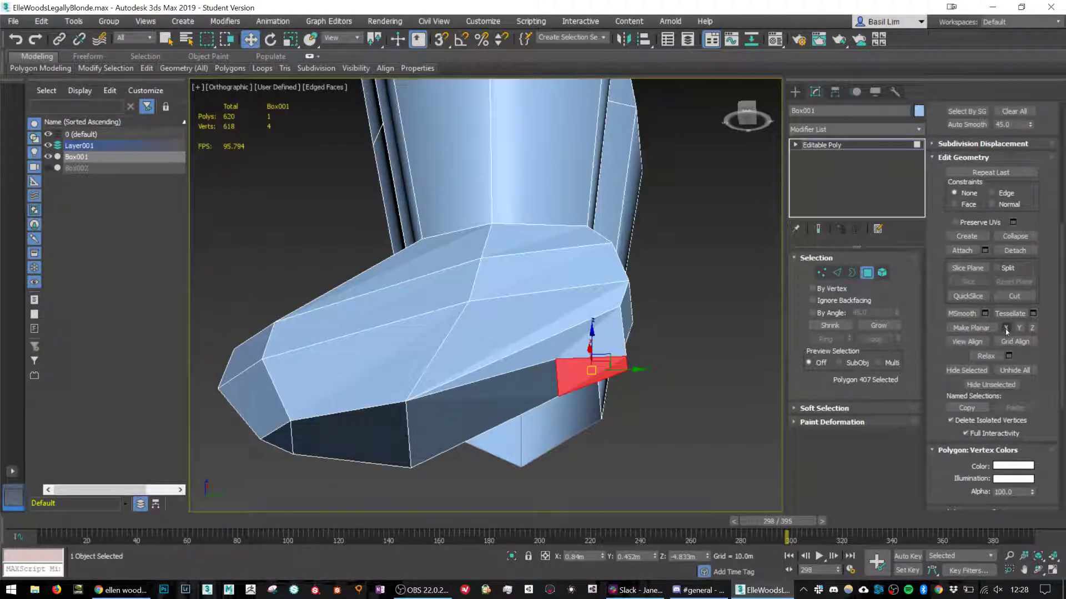
left_click(1032, 328)
Reselect only the polygon under the heel and extrude it downward to form the heel block.
middle_click_drag(662, 345, 661, 314, "alt")
left_click_drag(610, 300, 610, 299, "shift")
left_click(610, 299, "shift")
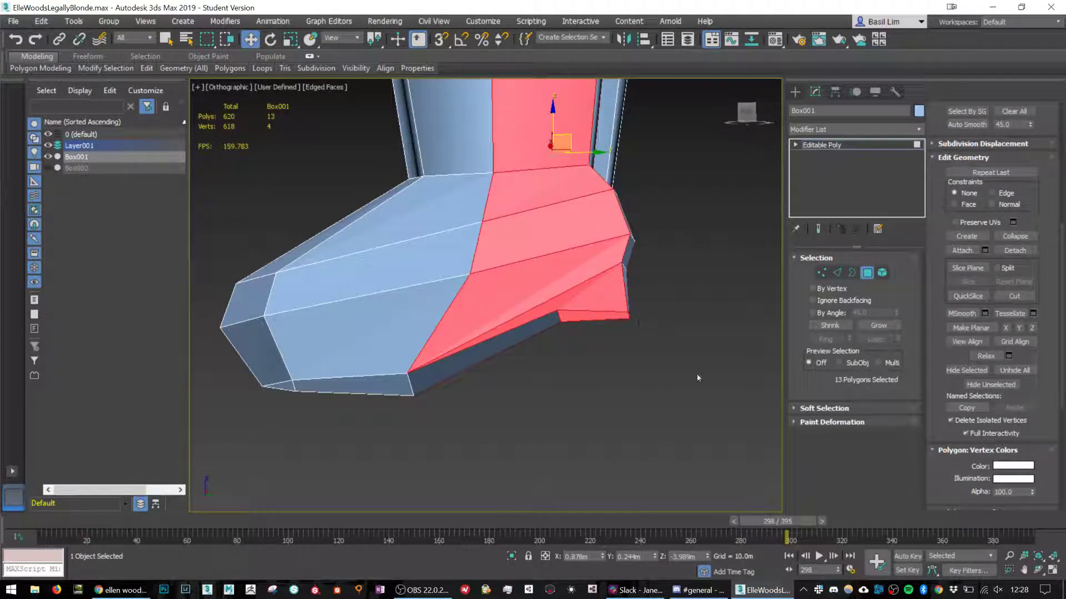
left_click(611, 316)
scroll(1009, 156, "up", 10)
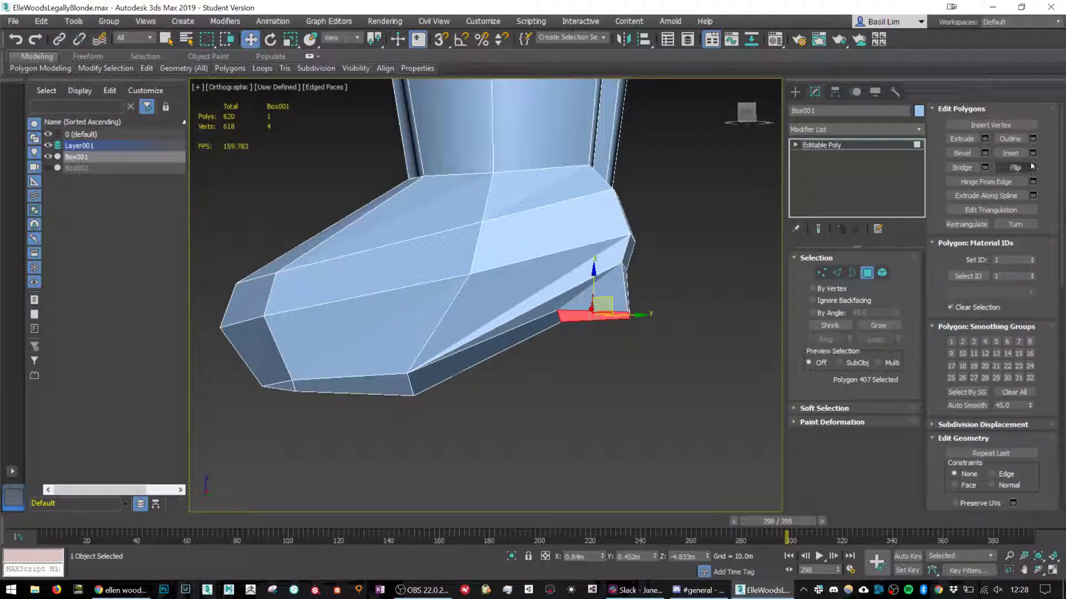
left_click(962, 138)
left_click_drag(594, 325, 625, 167)
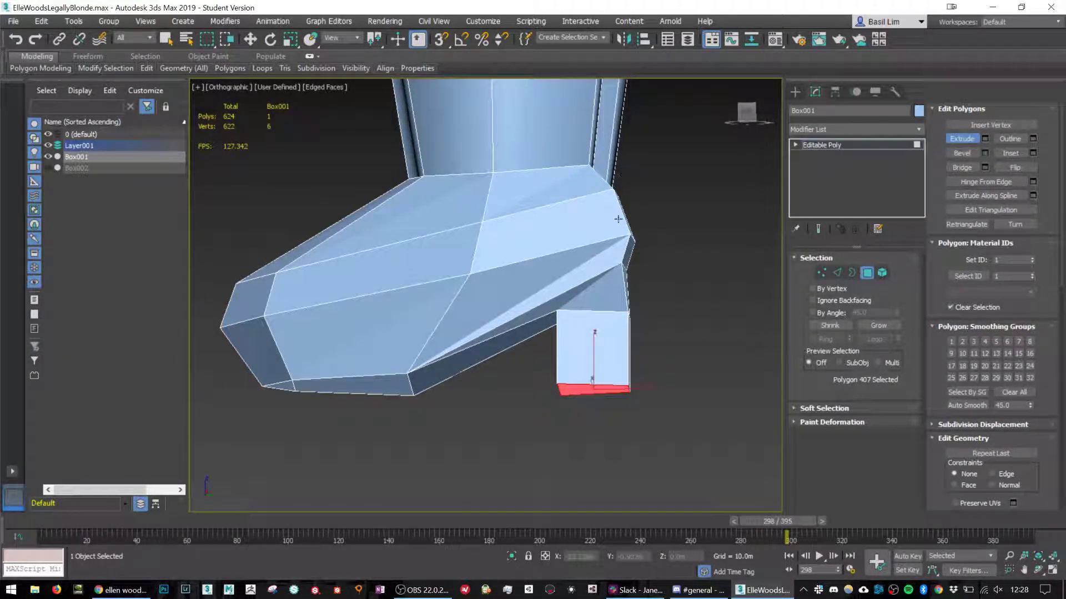
Scale the heel's bottom polygon down to about 50% and move it forward toward the toe.
key("r")
left_click_drag(594, 389, 599, 476)
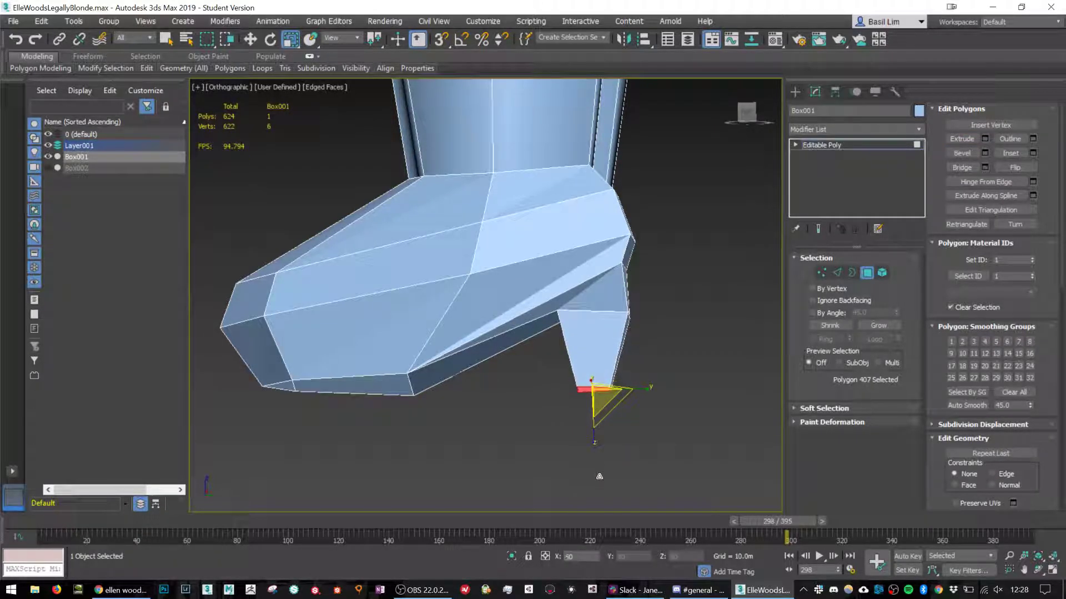
key("w")
middle_click_drag(604, 409, 608, 429, "alt")
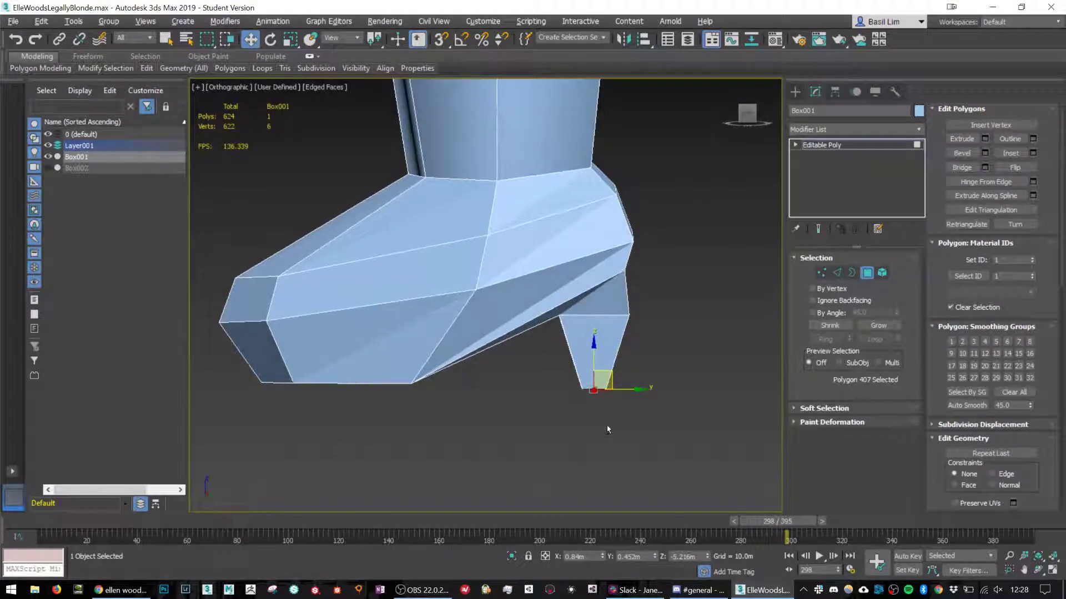
left_click_drag(638, 391, 584, 390)
middle_click_drag(623, 352, 531, 297, "alt")
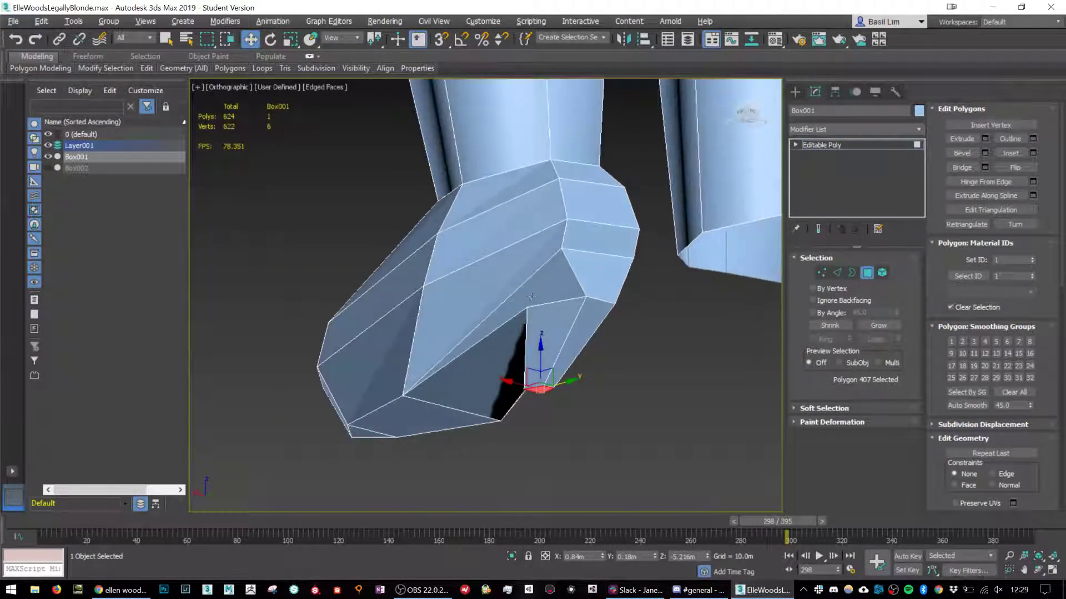
Remove the diagonal edges running across both sides of the foot beside the heel.
left_click(837, 272)
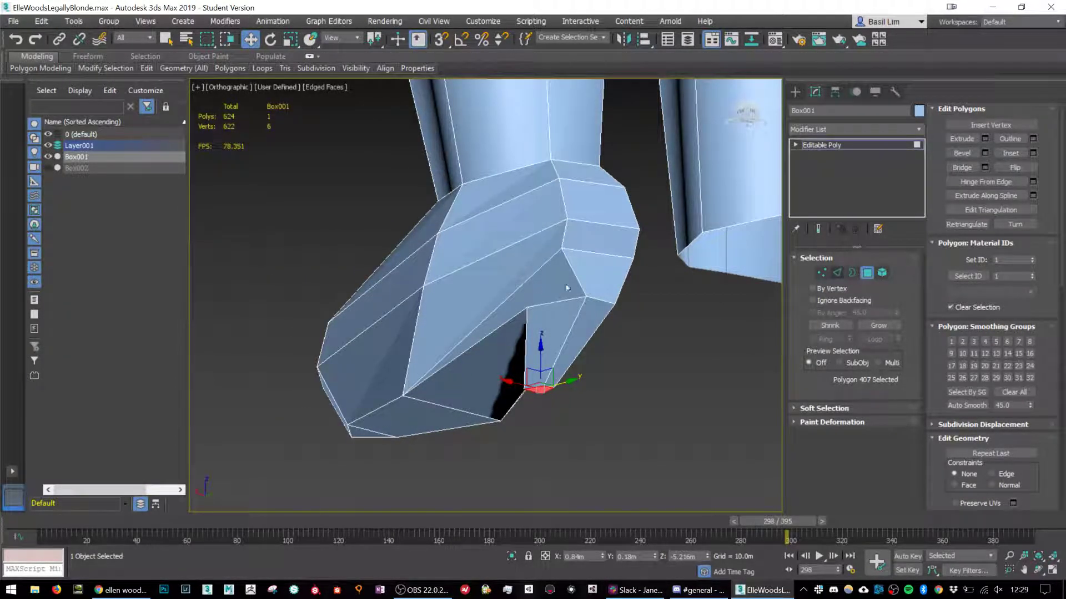
left_click(528, 279)
middle_click_drag(527, 279, 551, 270, "alt")
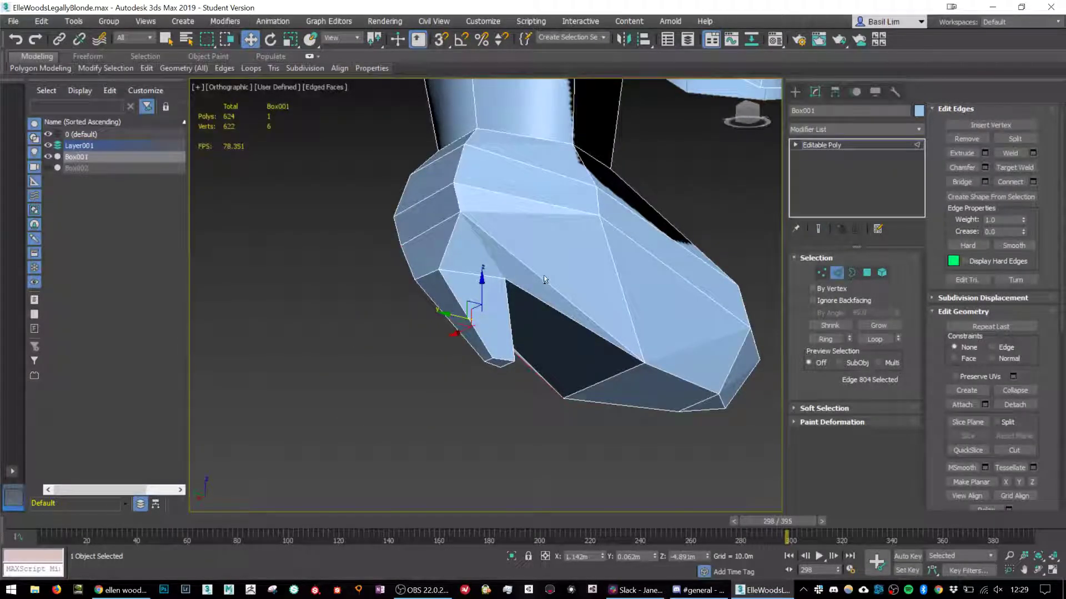
left_click(543, 279, "ctrl")
key("BackSpace")
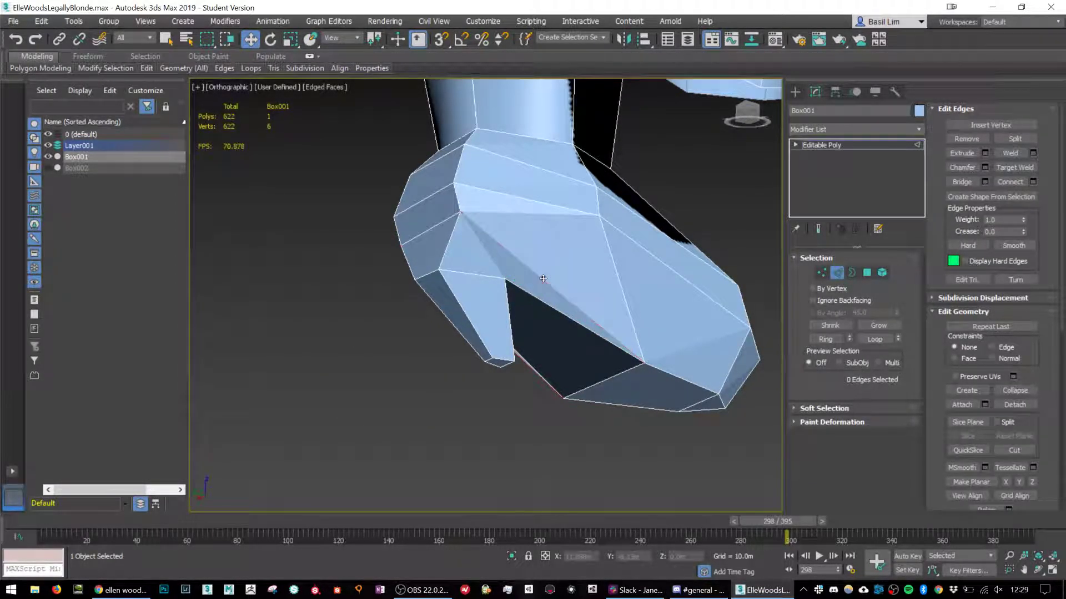
Connect each front vertex at the top of the heel block to the mid-side vertex of the foot on both sides.
left_click(823, 273)
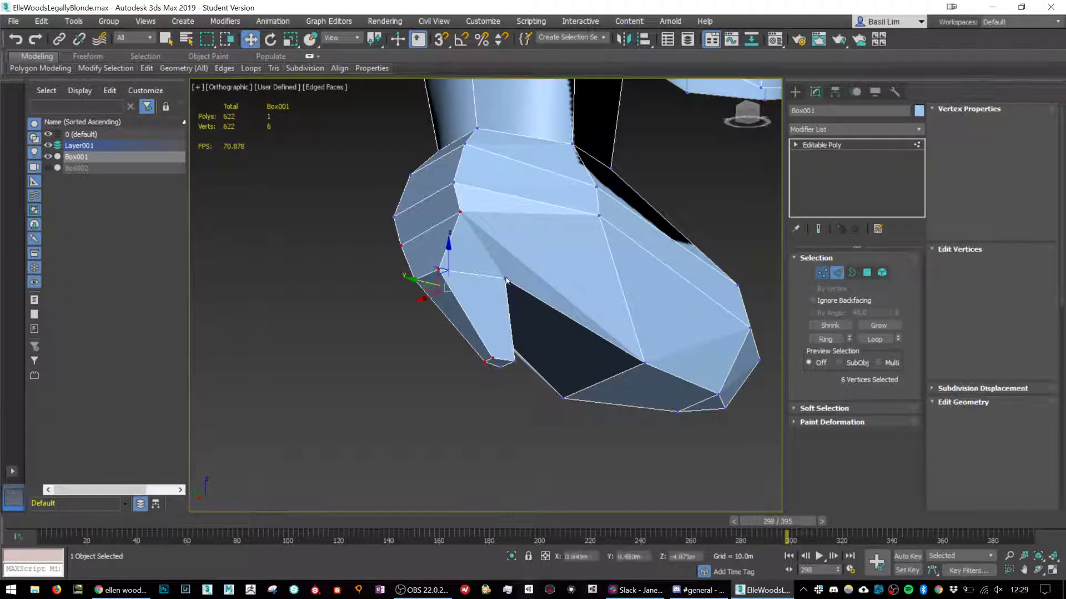
left_click(506, 279)
left_click(598, 216, "ctrl")
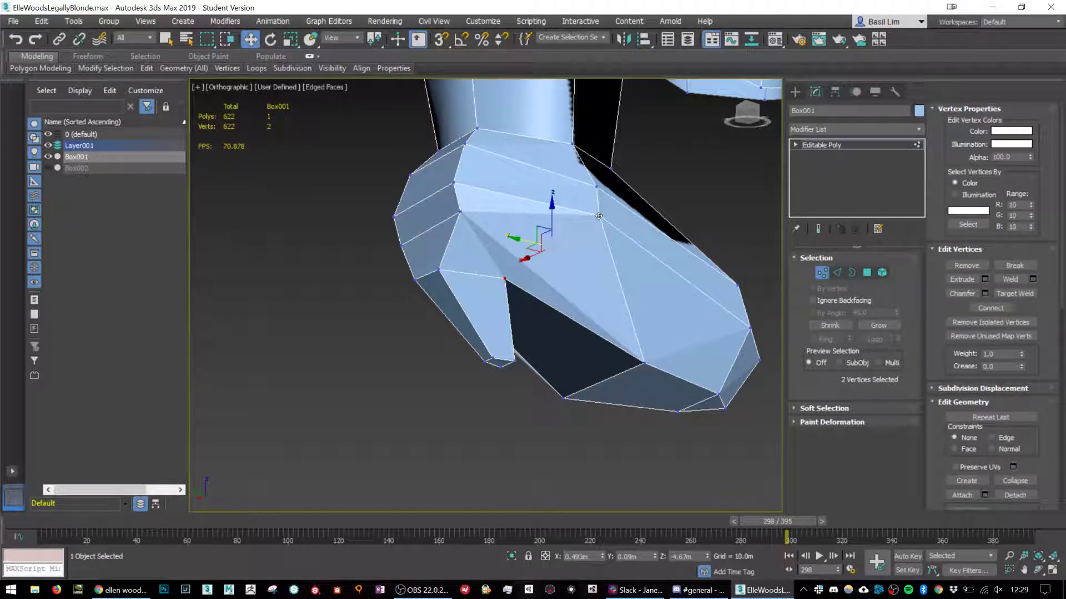
right_click(597, 217)
left_click(514, 252)
middle_click_drag(505, 233, 475, 265, "alt")
left_click(515, 263)
left_click(410, 233, "ctrl")
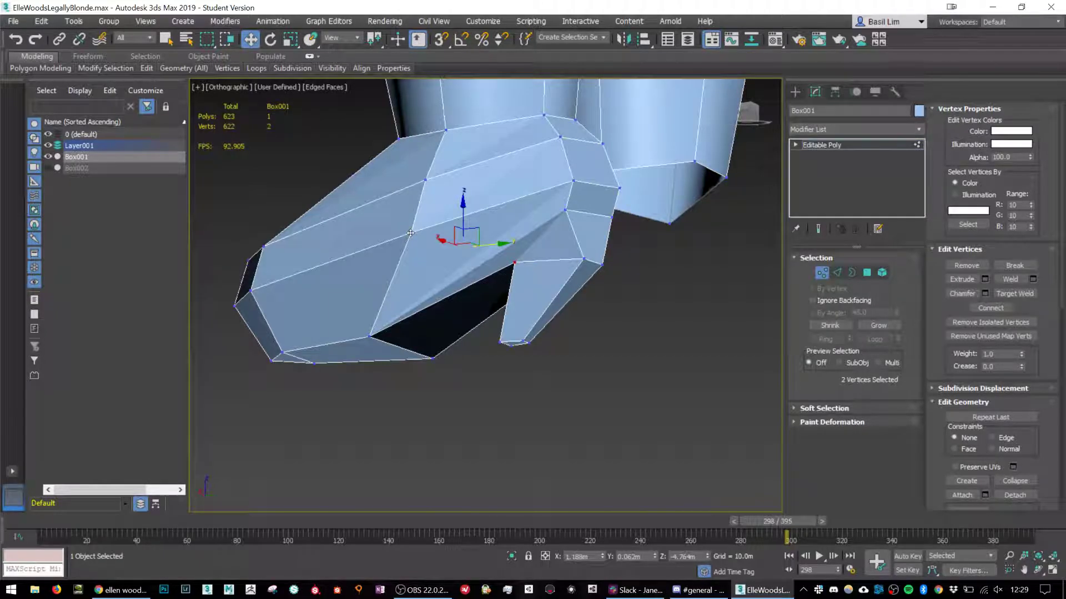
right_click(407, 236)
left_click(355, 275)
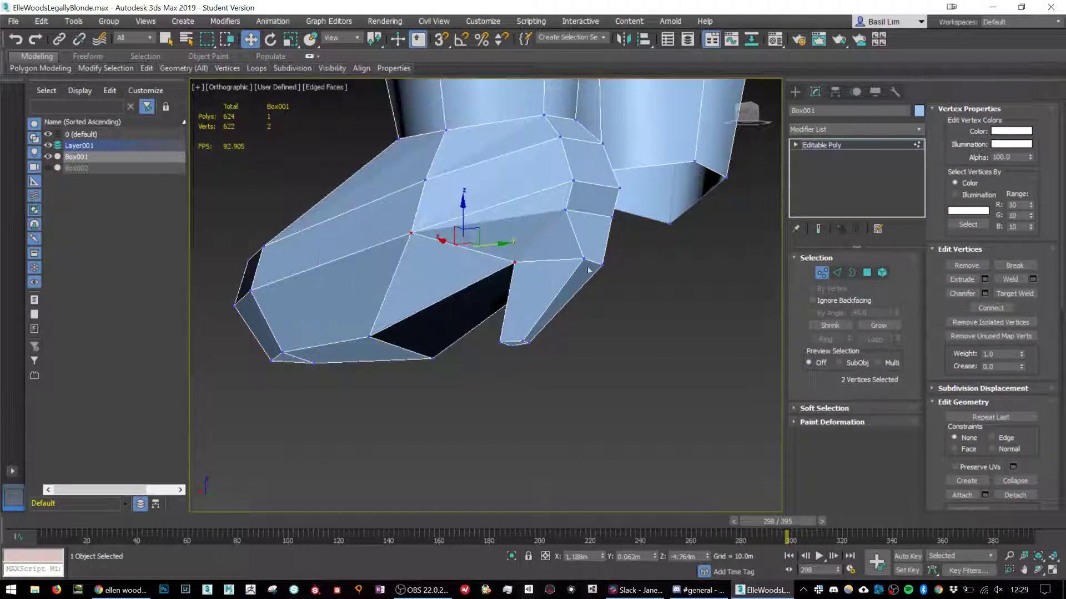
Connect each rear corner vertex above the heel to the mid-side vertex of the foot on both sides.
left_click(564, 209)
left_click(411, 233, "ctrl")
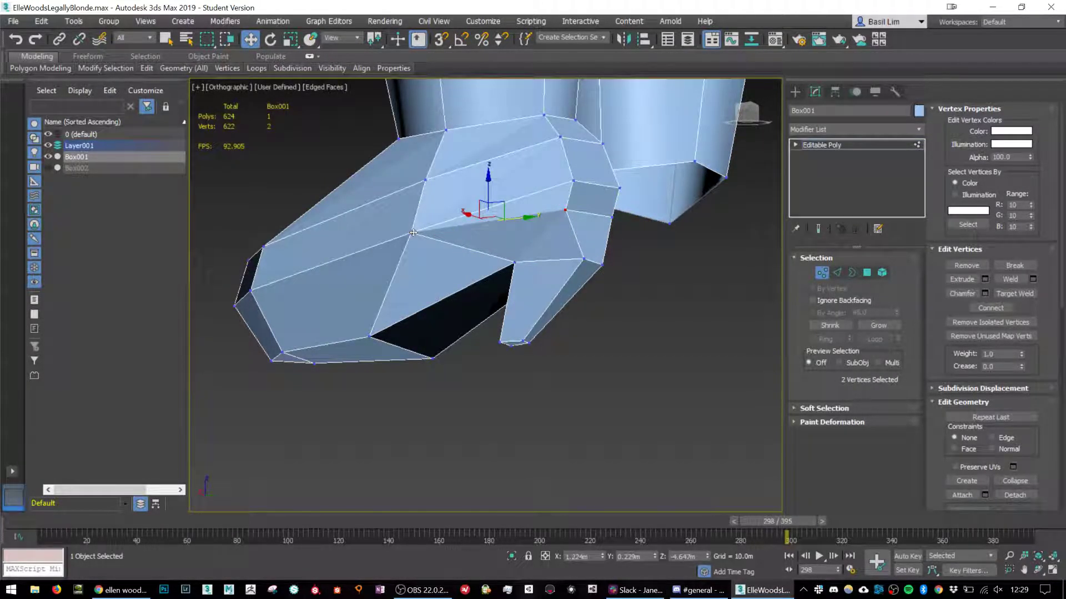
right_click(409, 234)
left_click(355, 274)
middle_click_drag(626, 269, 503, 263, "alt")
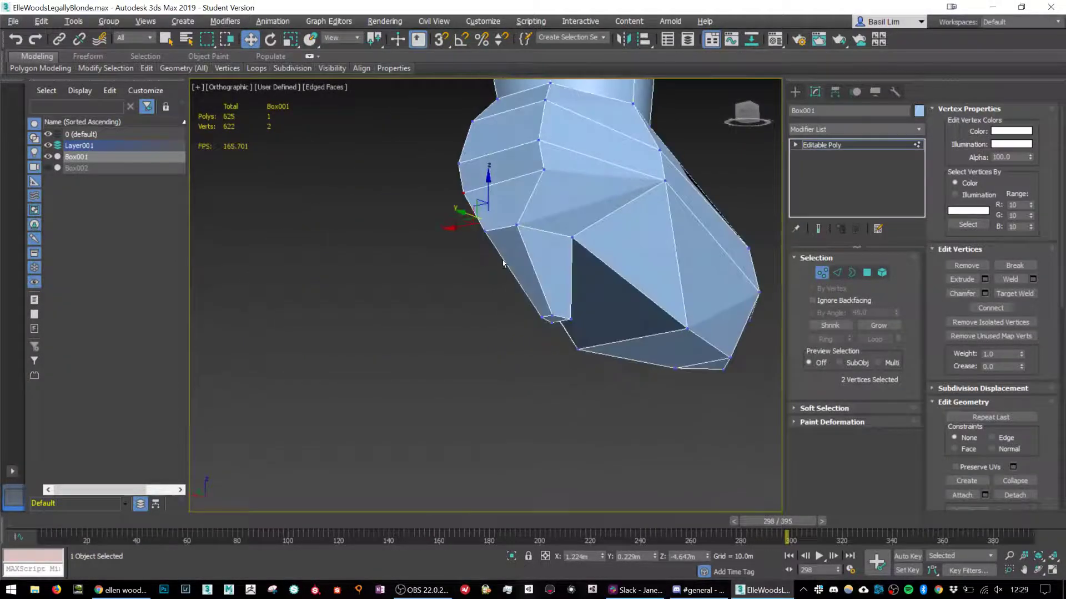
left_click(544, 169)
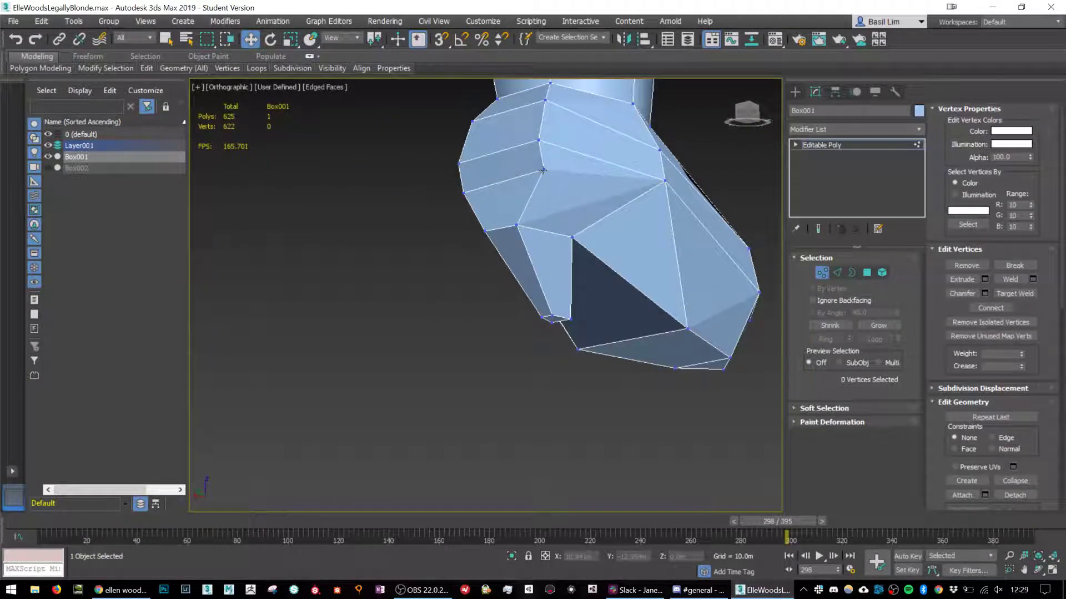
left_click(663, 178, "ctrl")
right_click(664, 179)
left_click(616, 207)
Pull the rear corner vertices at the back of the shoe inward and backward to round the heel's outline.
middle_click_drag(616, 207, 604, 299, "alt")
left_click(604, 300)
left_click(585, 234)
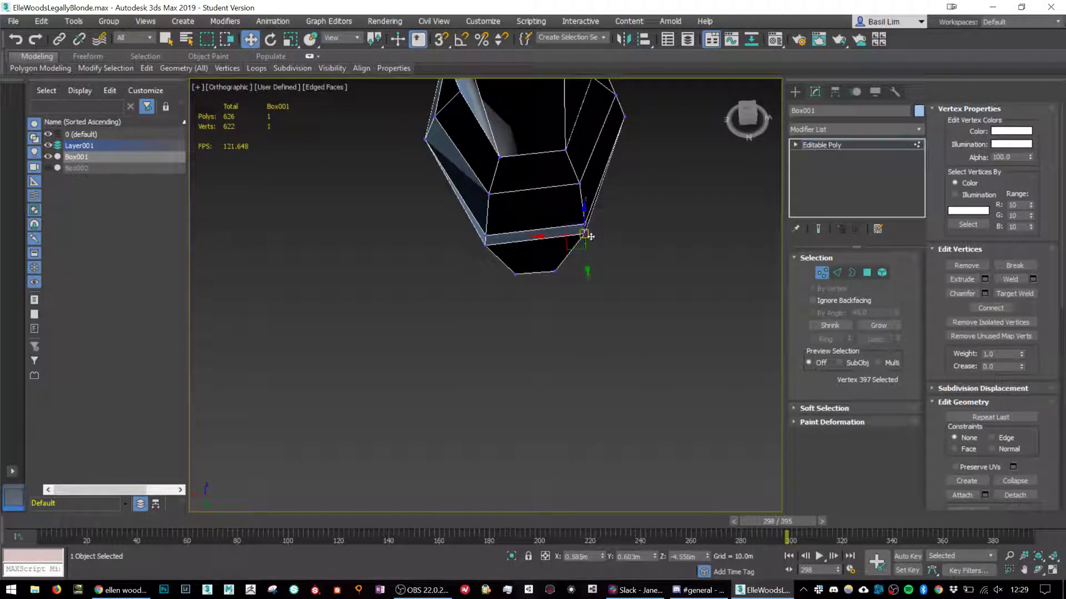
left_click_drag(569, 246, 509, 258)
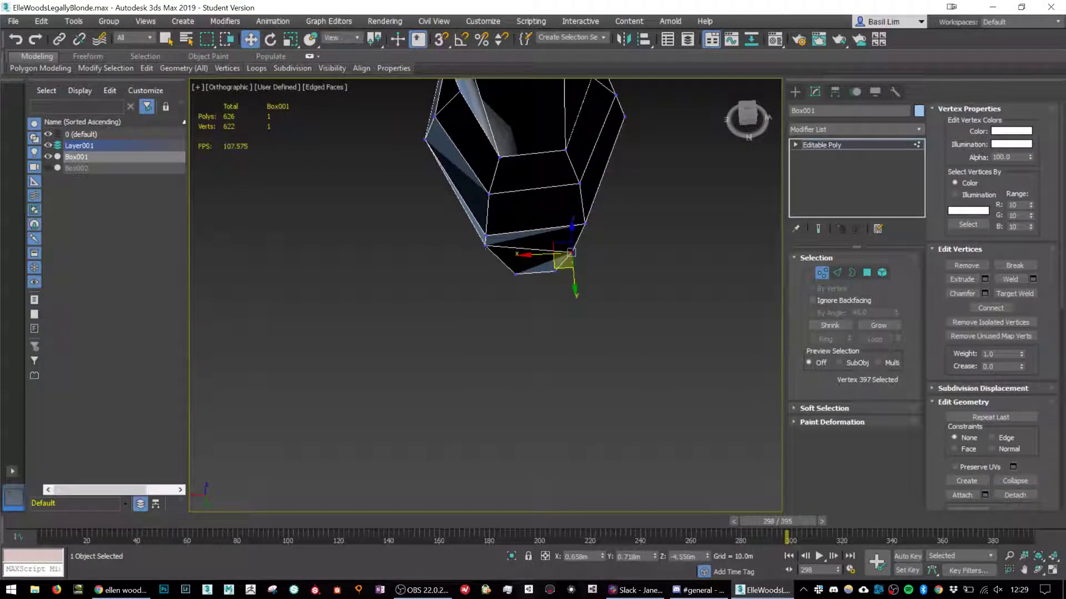
left_click(485, 245)
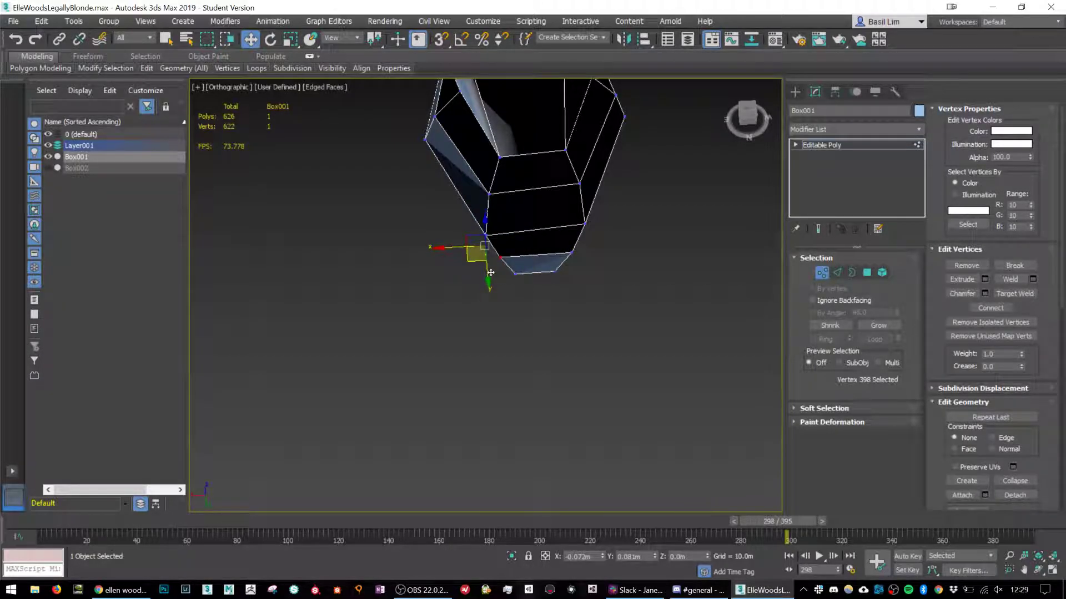
left_click(585, 225)
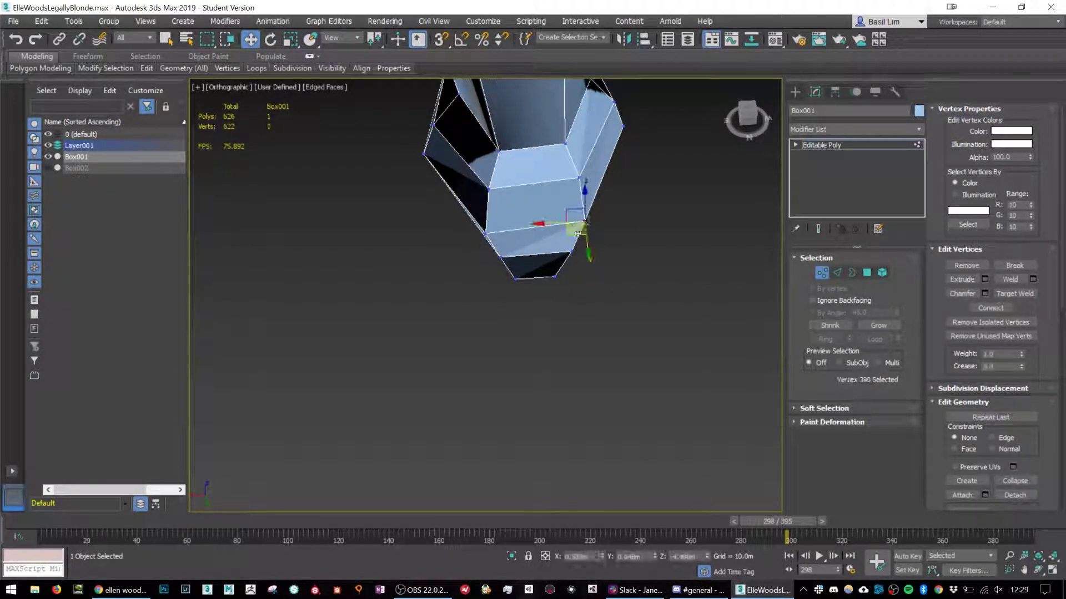
left_click_drag(571, 243, 564, 248)
Select the two front vertices at the top of the heel block and raise them slightly.
middle_click_drag(561, 236, 639, 178, "alt")
middle_click_drag(638, 178, 738, 164)
scroll(607, 234, "down", 4)
middle_click_drag(608, 236, 542, 250)
scroll(548, 249, "up", 2)
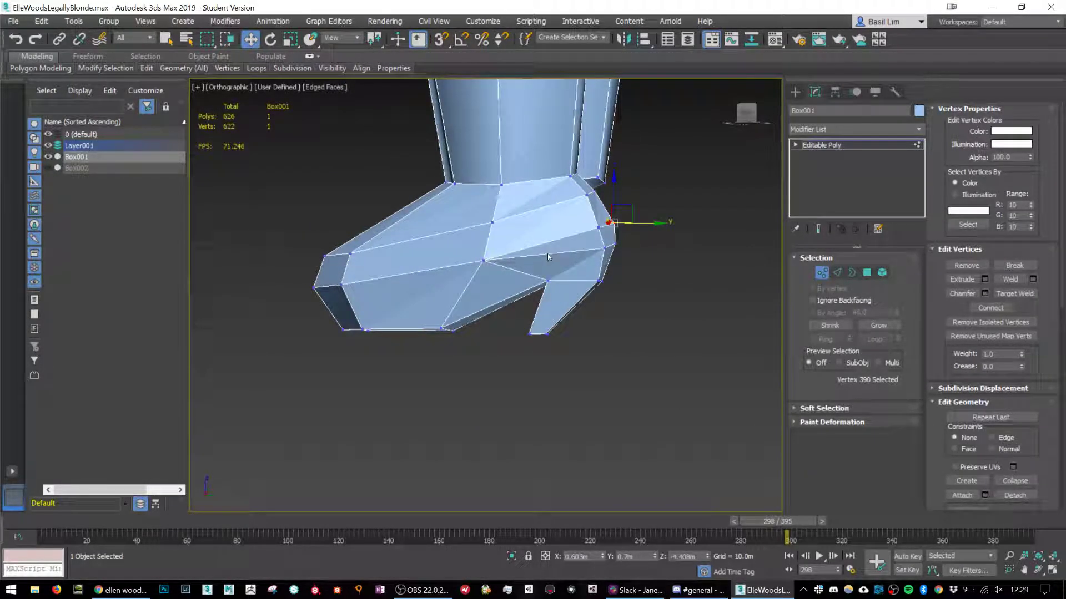
scroll(545, 255, "down", 5)
scroll(551, 266, "up", 8)
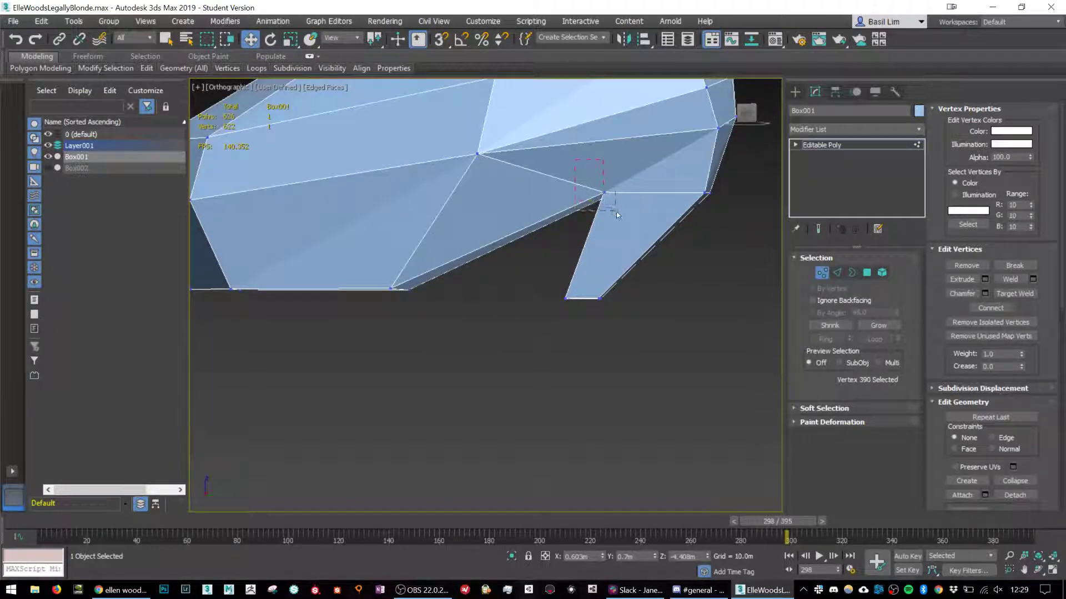
left_click_drag(616, 212, 606, 151)
Render the current view of the shoe and close the rendered frame.
scroll(591, 210, "down", 5)
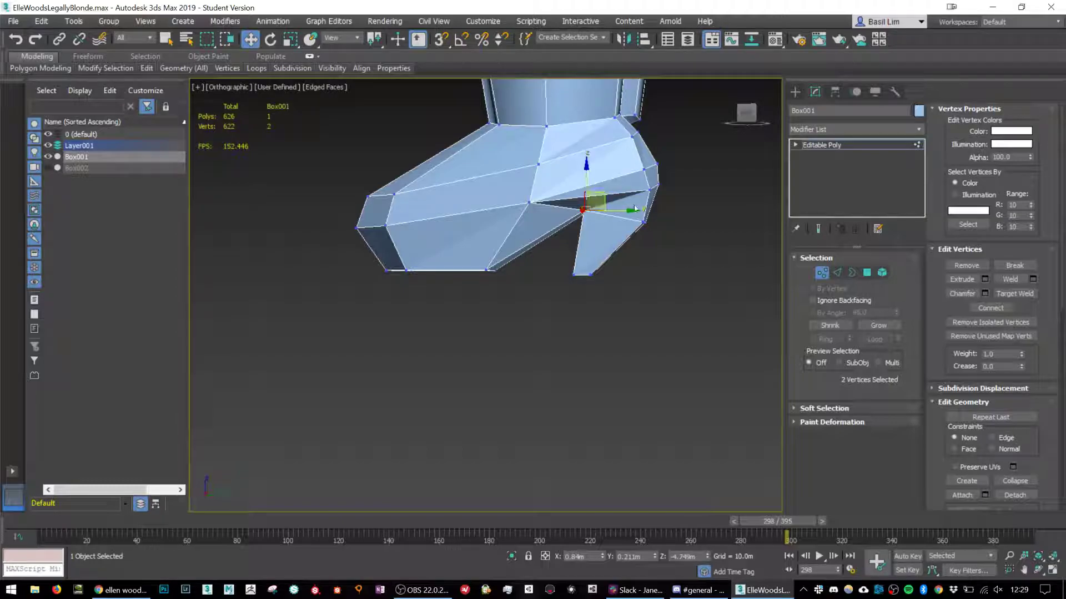
mouse_move(635, 208)
middle_mouse_down("alt")
mouse_move(617, 181)
mouse_move(642, 206)
middle_mouse_up("alt")
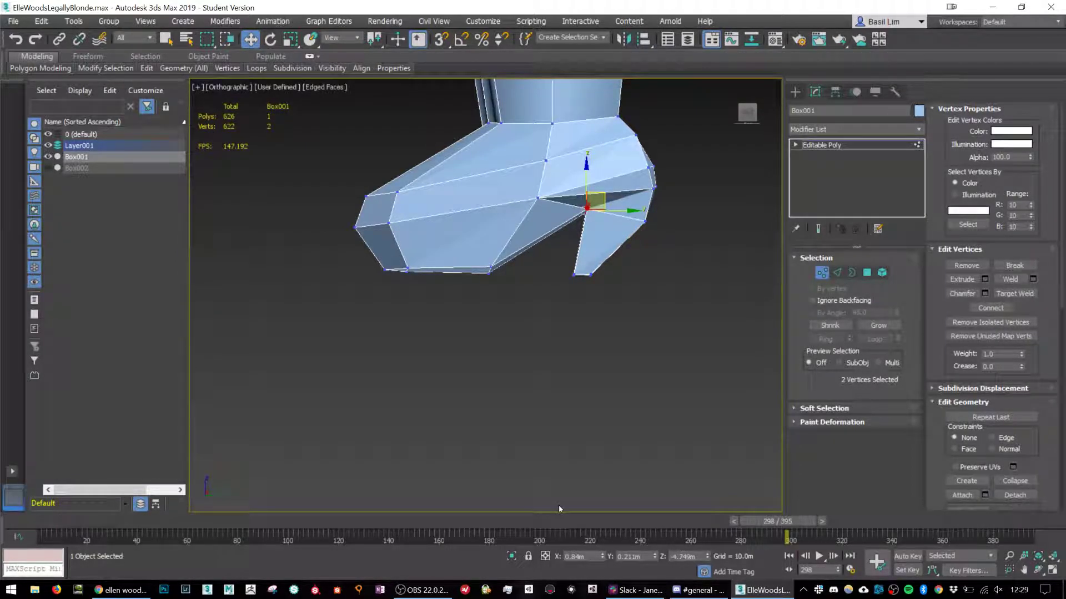
middle_click_drag(619, 173, 583, 215)
scroll(612, 201, "up", 2)
key("shift+q")
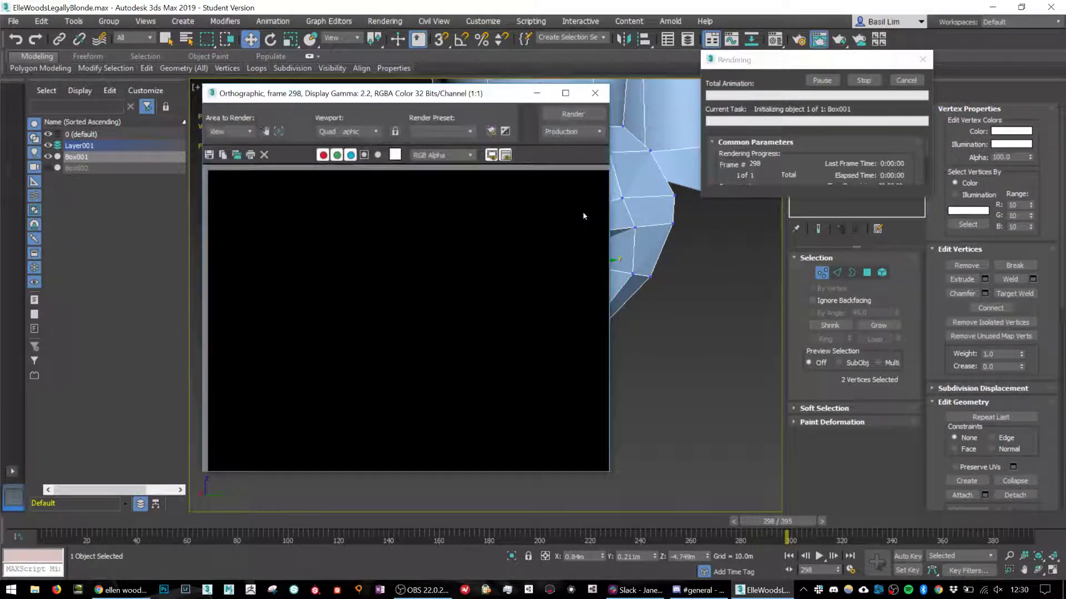
left_click(594, 92)
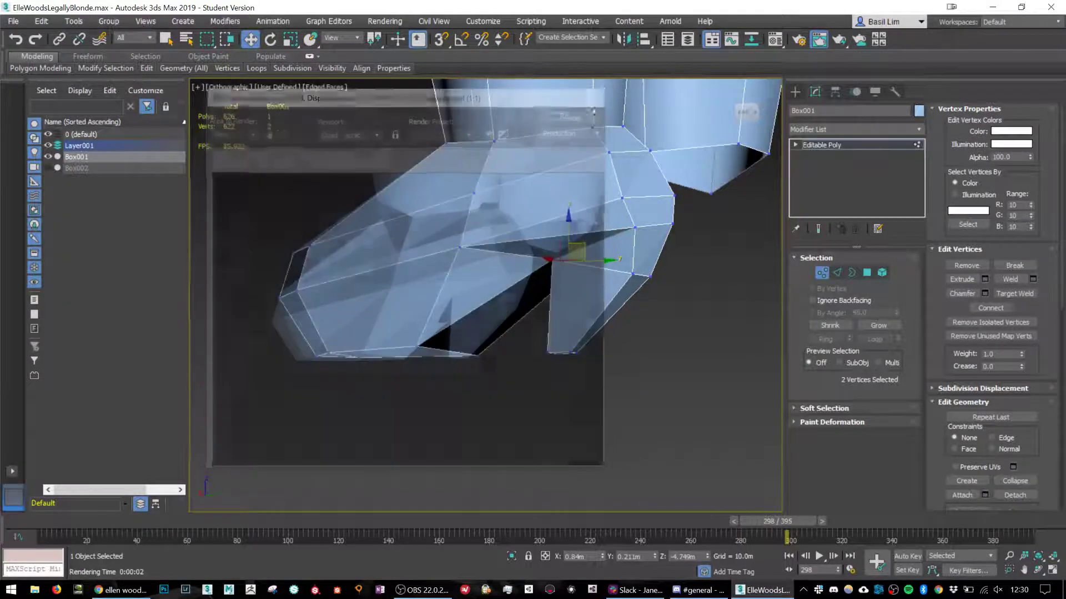
Select the ring of edges around the upper foot below the ankle and connect them with a new edge loop.
middle_click_drag(544, 252, 619, 304, "alt")
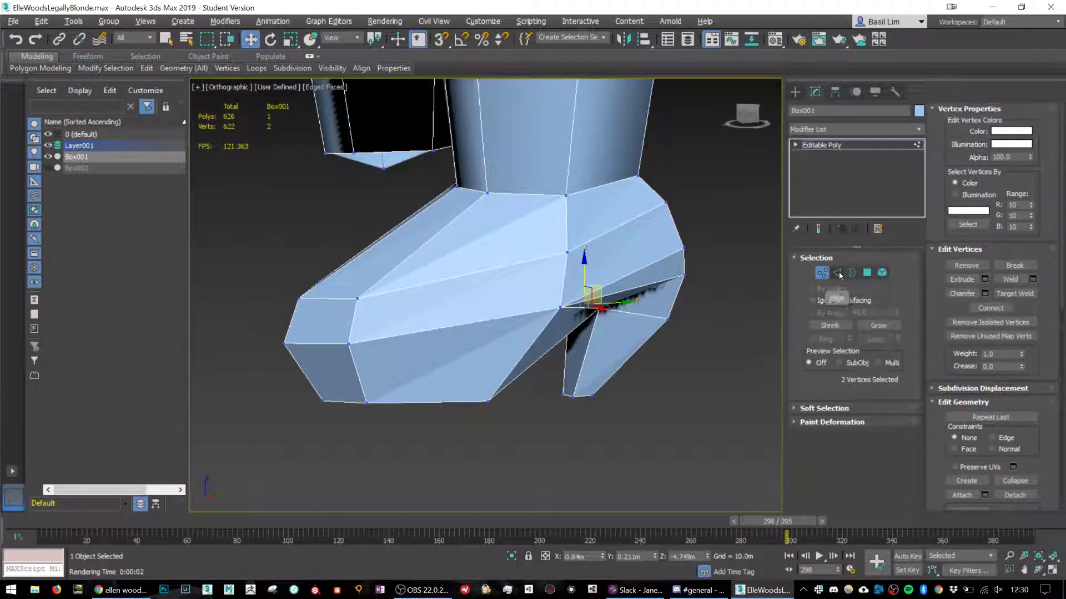
left_click(838, 271)
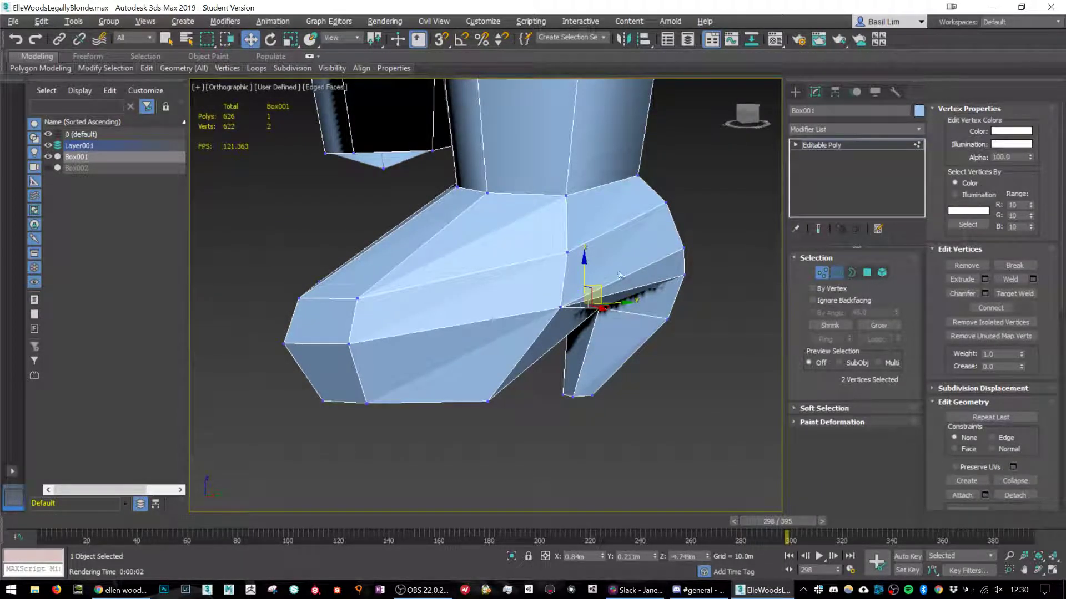
left_click(566, 226)
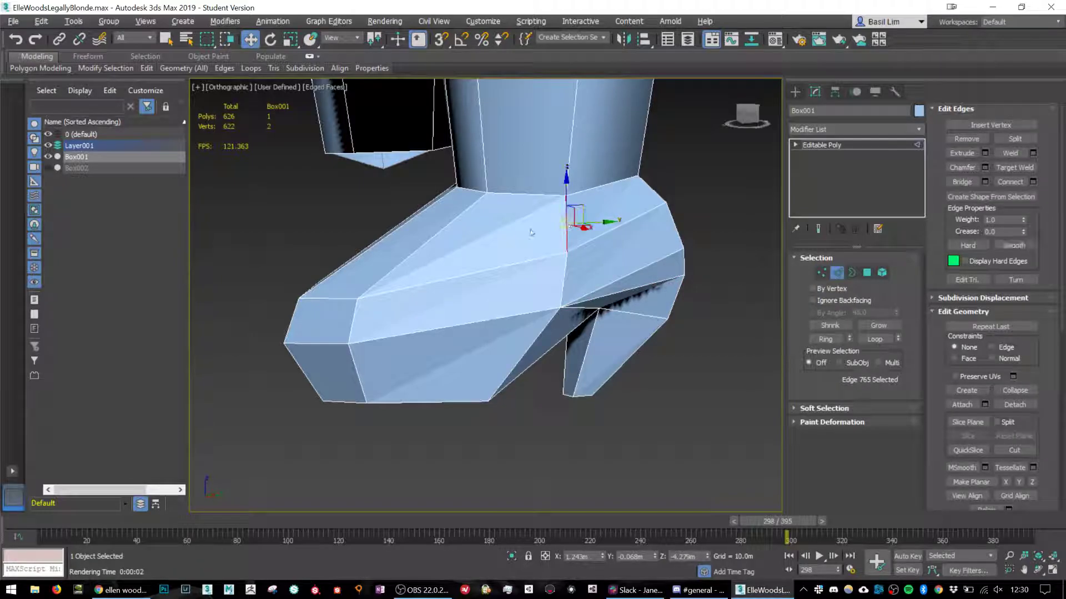
left_click(424, 242, "shift")
middle_click_drag(595, 252, 541, 249, "alt")
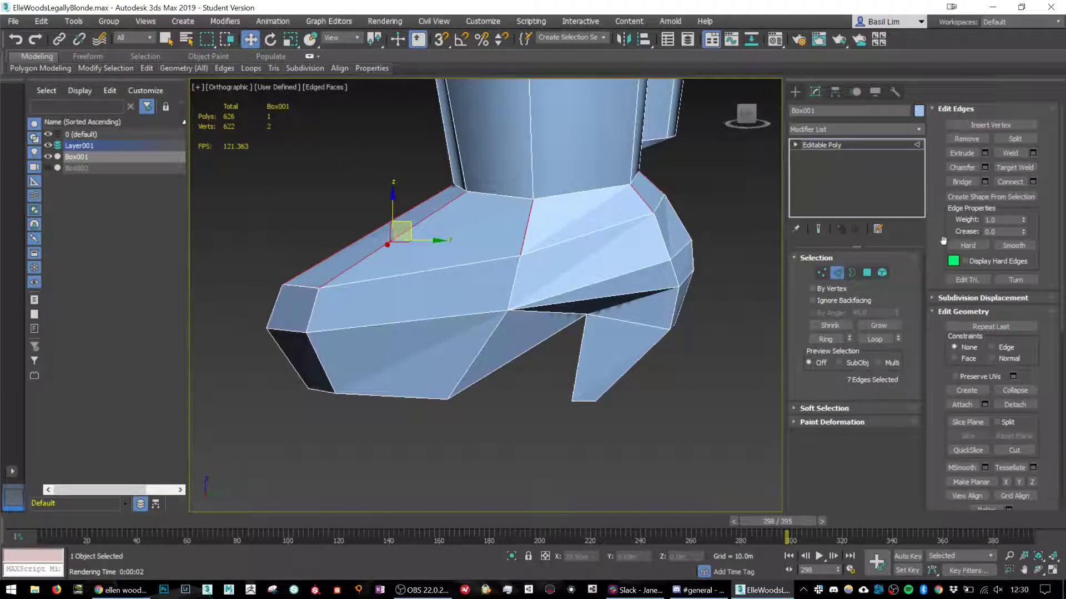
left_click(1010, 182)
middle_click_drag(521, 299, 547, 295, "alt")
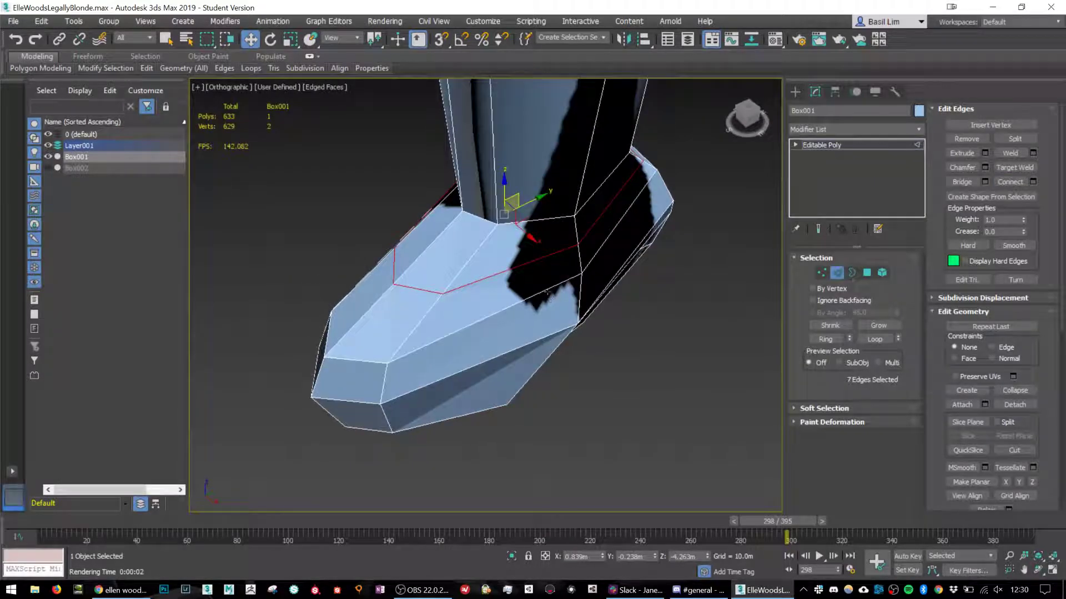
Lower the new edge loop around the upper foot slightly to shape the shoe's opening.
key("r")
key("w")
middle_click_drag(512, 233, 518, 200, "alt")
mouse_move(518, 200)
left_mouse_down()
mouse_move(545, 202)
mouse_move(523, 207)
left_mouse_up()
key("e")
key("w")
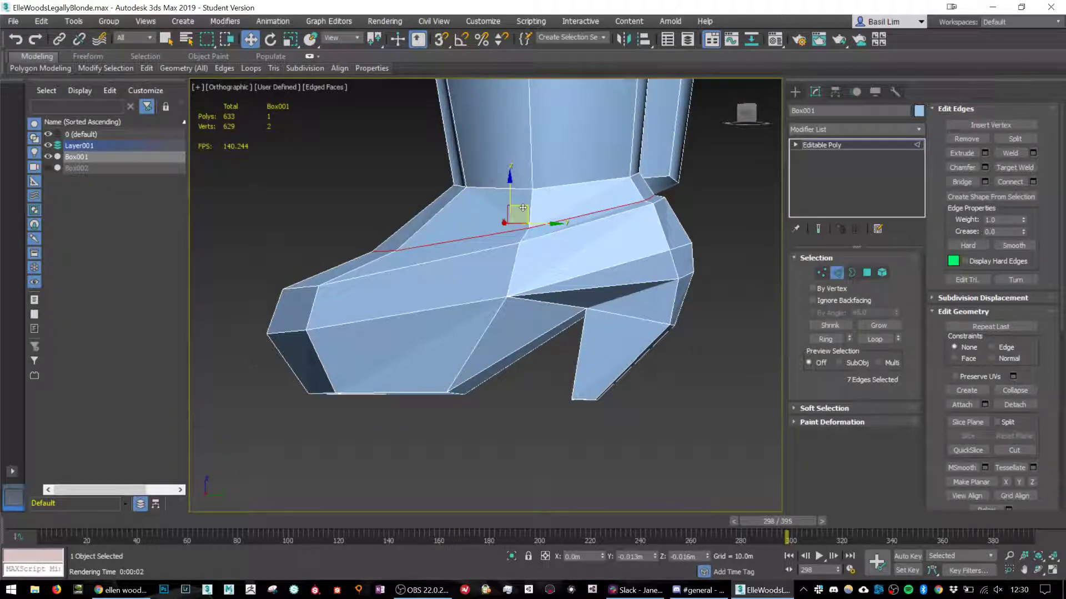
middle_click_drag(523, 207, 581, 294, "alt")
scroll(594, 283, "down", 4)
scroll(582, 294, "up", 5)
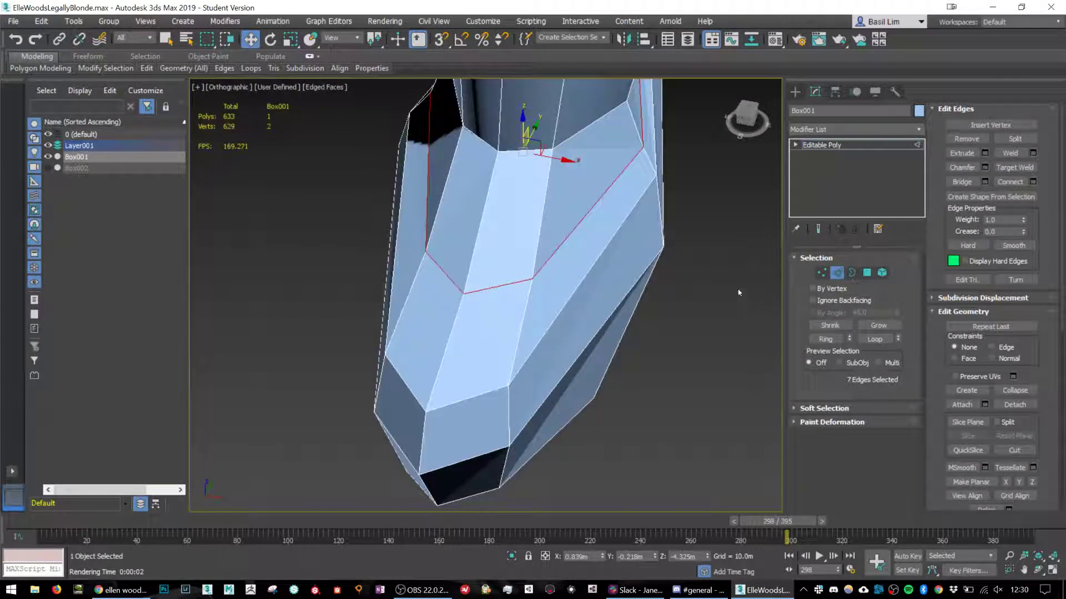
Reshape the shoe opening by moving its three front vertices one by one toward the toe.
left_click(739, 292)
left_click(822, 272)
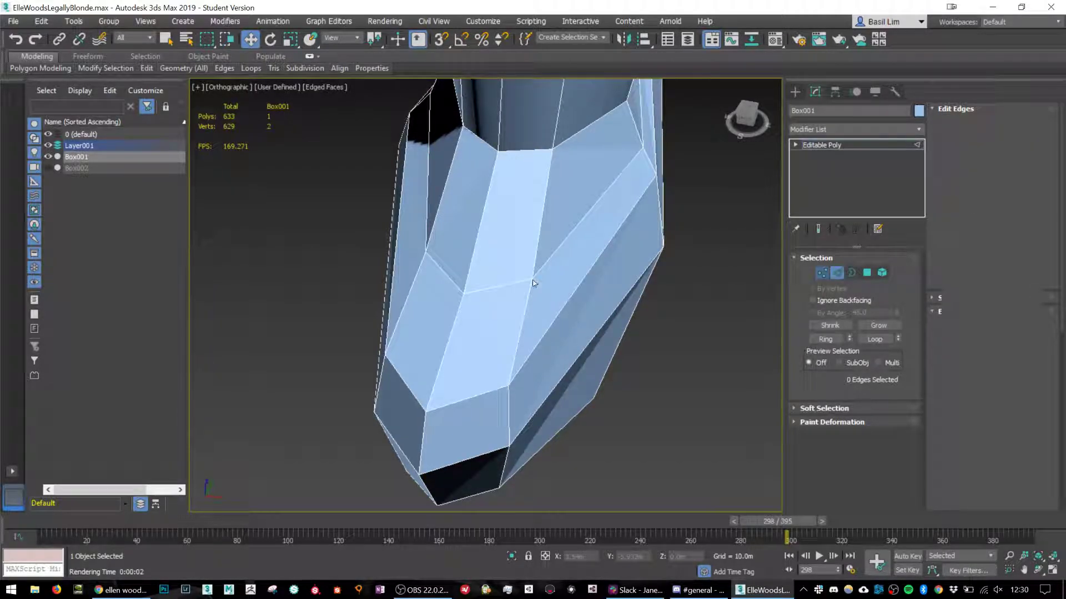
left_click(552, 148)
left_click(533, 280)
middle_click_drag(533, 279, 561, 274, "alt")
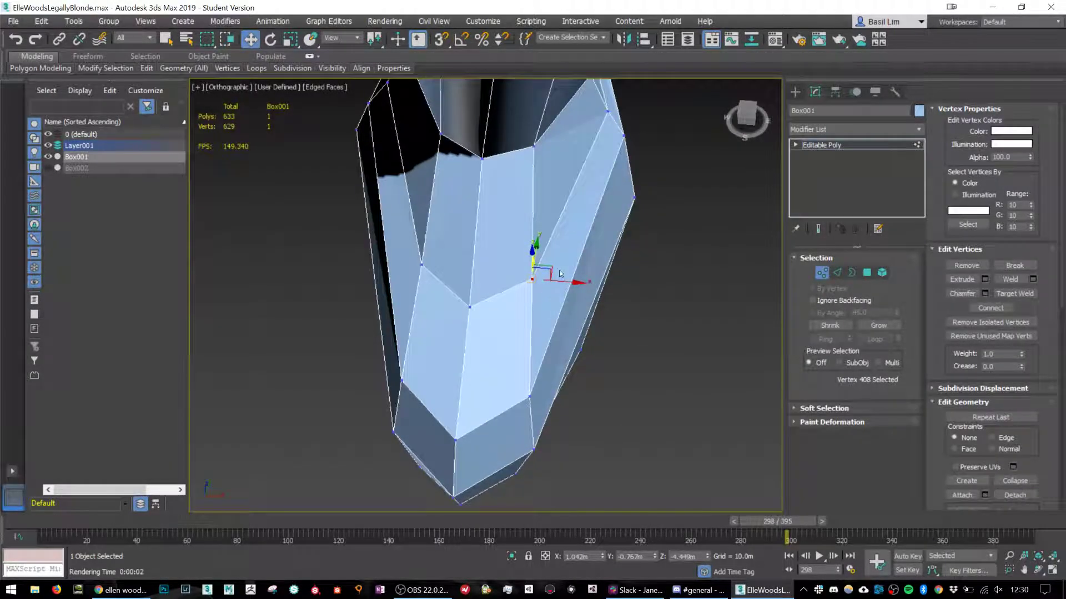
left_click_drag(552, 268, 563, 284)
left_click(470, 307)
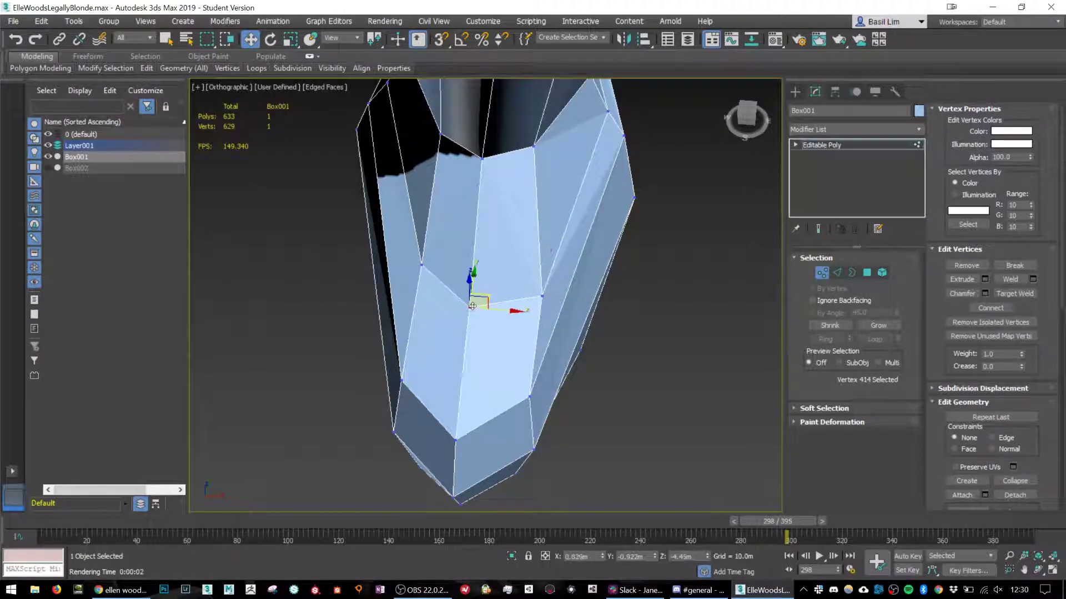
left_click_drag(481, 296, 481, 328)
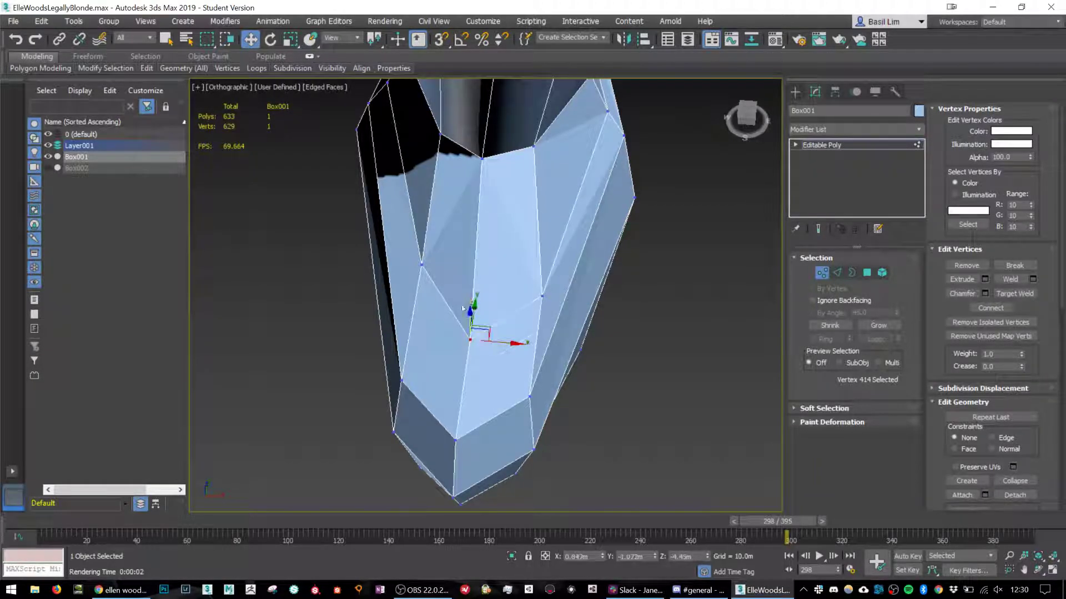
left_click(421, 265)
left_click_drag(438, 256, 438, 272)
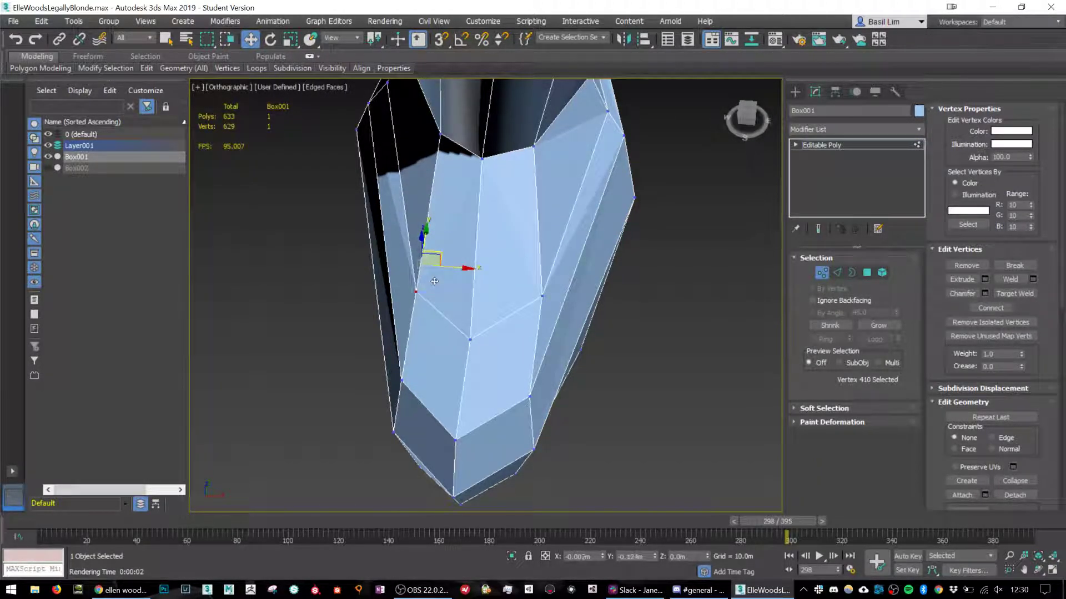
Mirror the finished foot onto the other leg with a Symmetry modifier across X and convert the body back to Editable Poly.
scroll(436, 265, "down", 5)
scroll(465, 266, "down", 3)
middle_click_drag(465, 265, 502, 222, "alt")
middle_click_drag(503, 223, 488, 302)
scroll(506, 304, "down", 5)
scroll(524, 237, "up", 5)
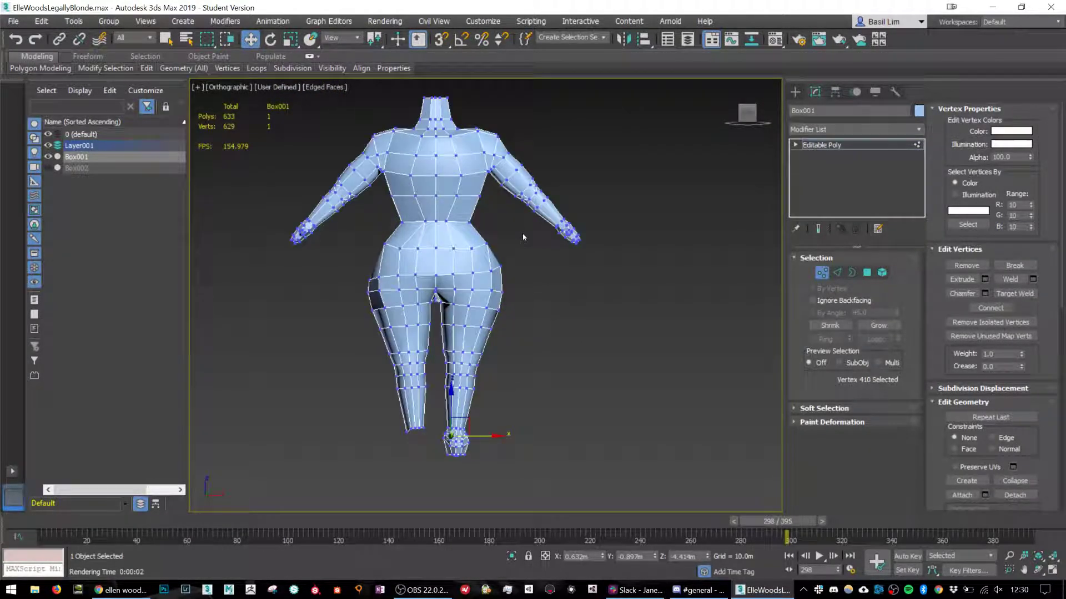
left_click(821, 277)
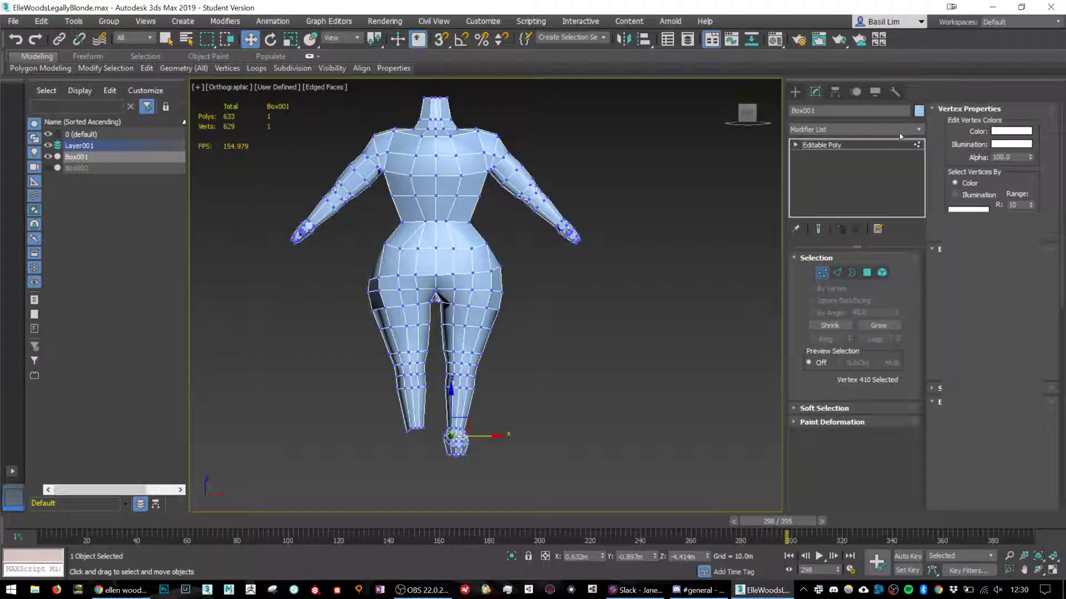
left_click(900, 129)
type("sy")
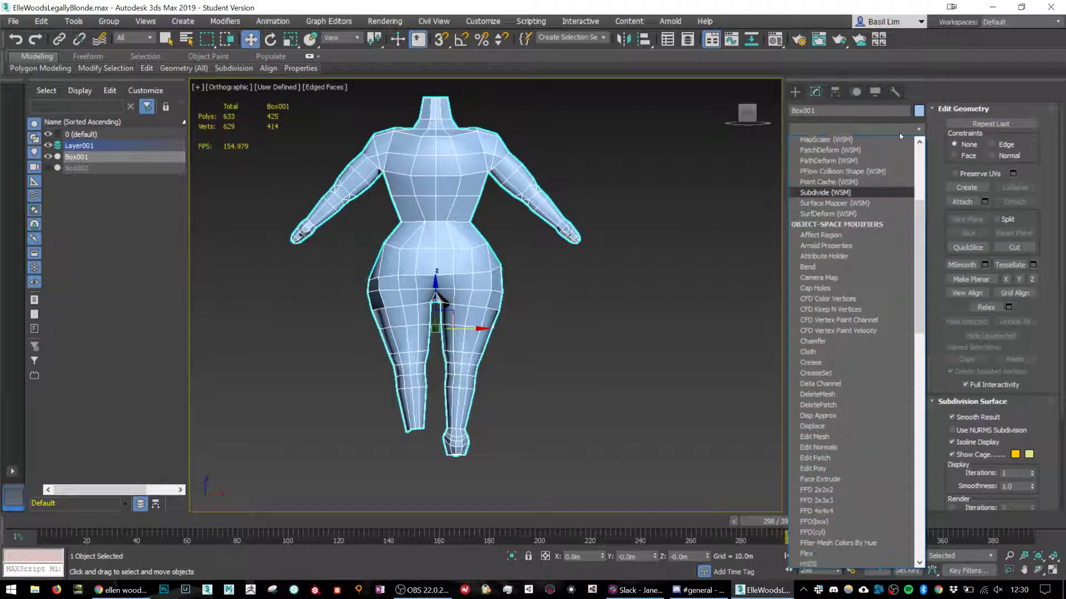
key("Return")
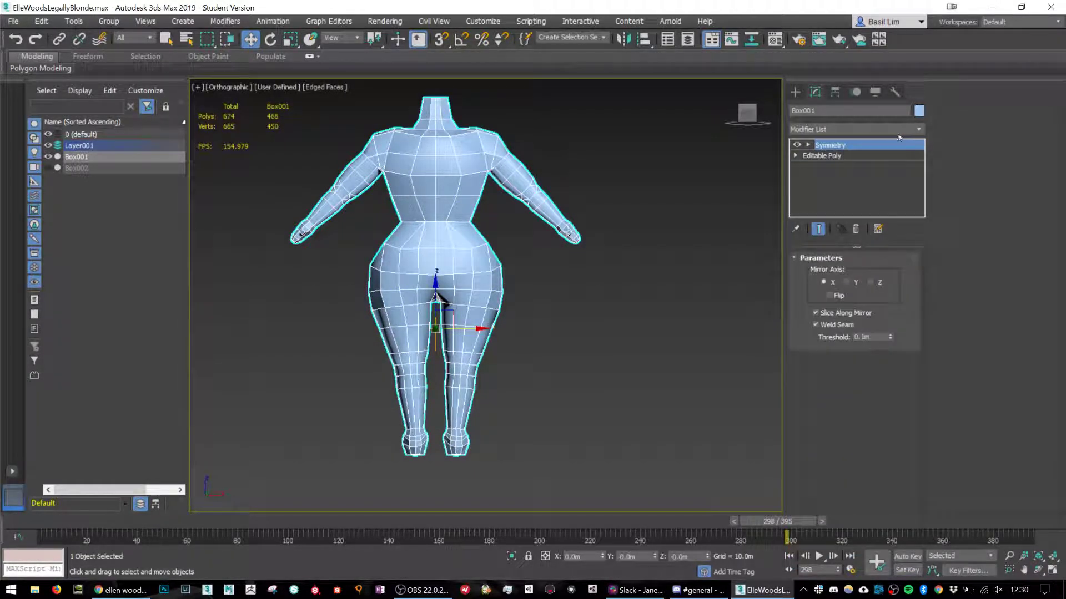
right_click(460, 240)
mouse_move(483, 364)
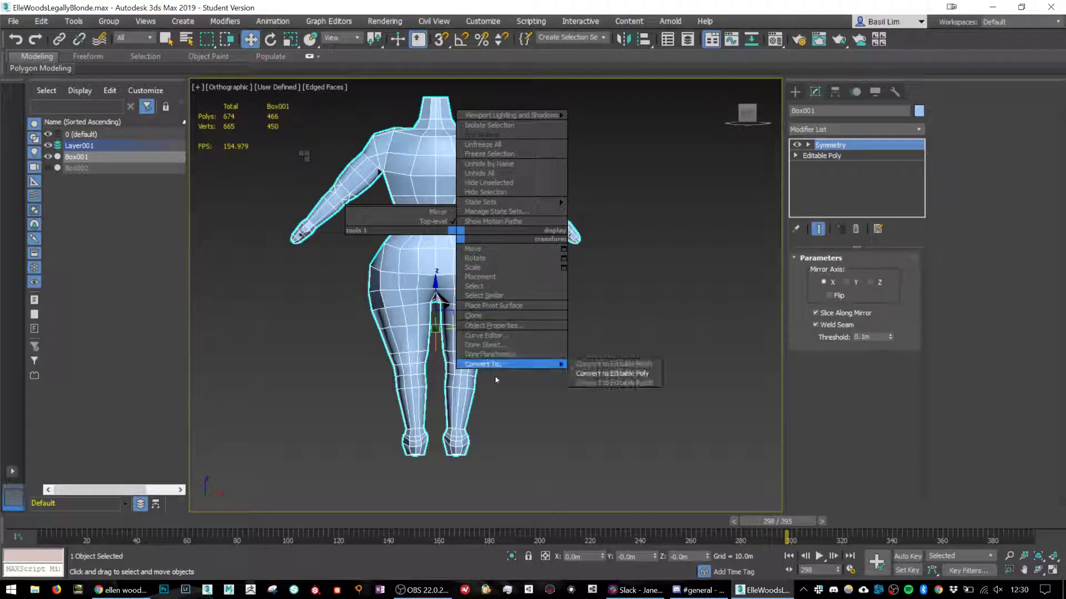
left_click(599, 371)
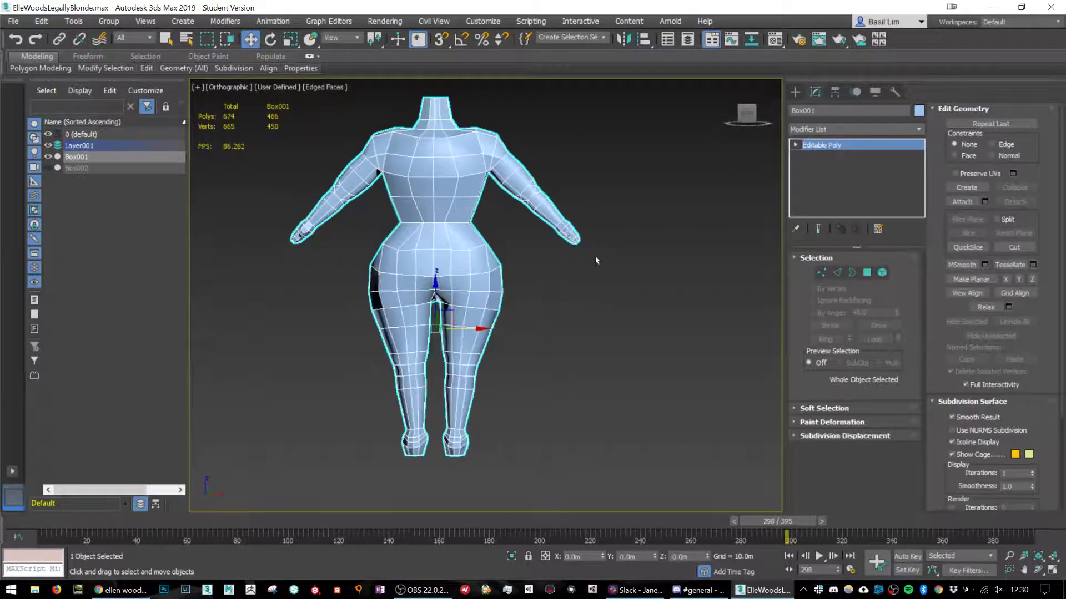
Slightly reposition the outer vertex where the ankle meets the top of the shoe on one leg.
scroll(544, 328, "up", 2)
middle_click_drag(515, 327, 620, 278)
scroll(522, 373, "up", 3)
left_click(822, 272)
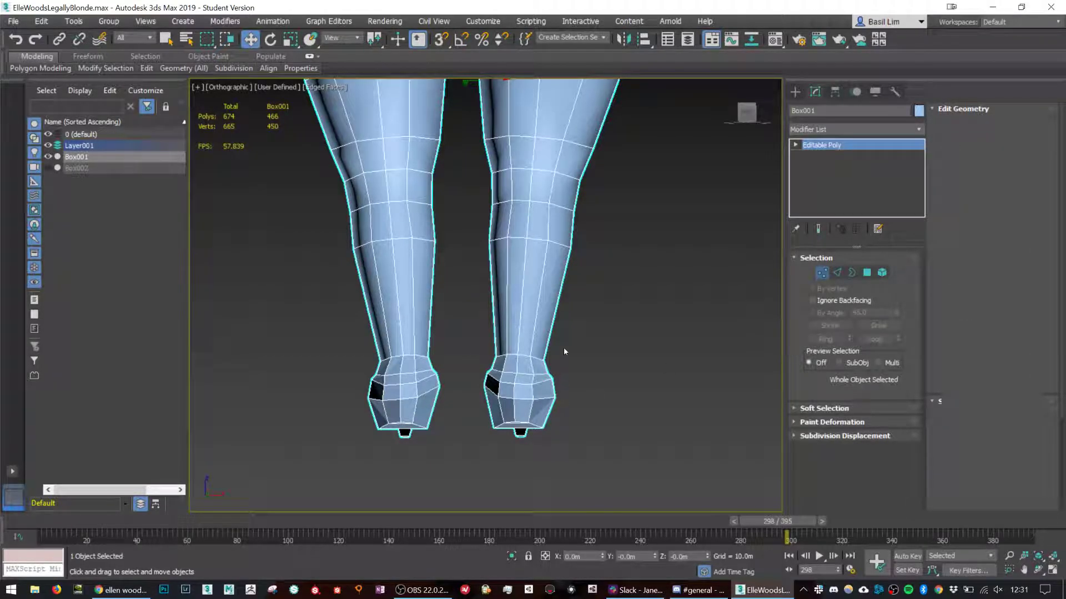
left_click(543, 360)
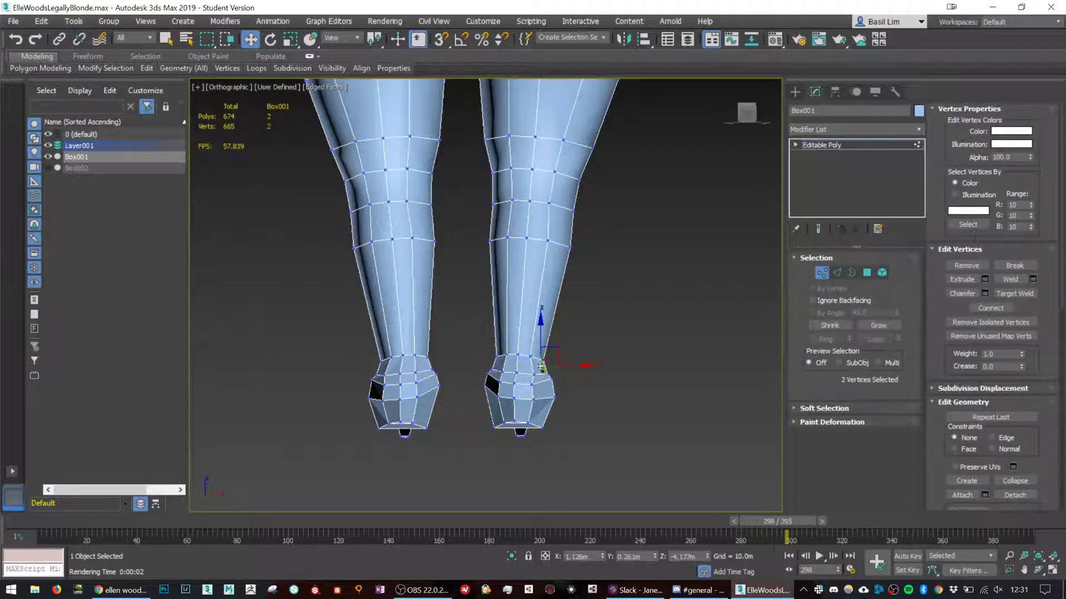
mouse_move(571, 347)
left_mouse_down()
mouse_move(539, 364)
mouse_move(558, 345)
mouse_move(564, 353)
left_mouse_up()
scroll(565, 360, "down", 5)
scroll(574, 365, "up", 3)
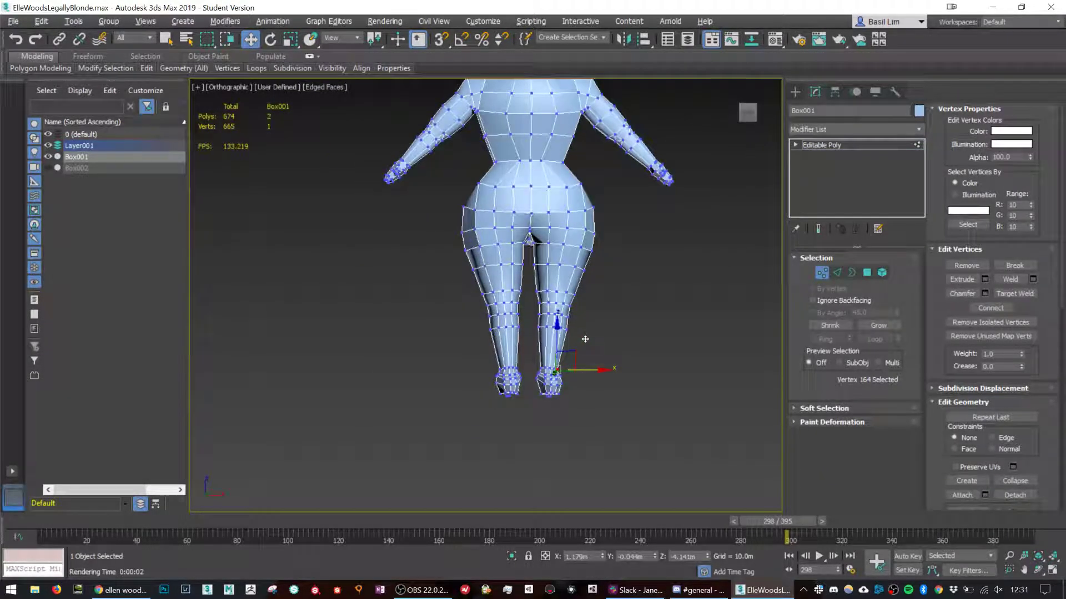
Select the vertex rings around both calves below the knees and move them down slightly.
scroll(566, 335, "up", 3)
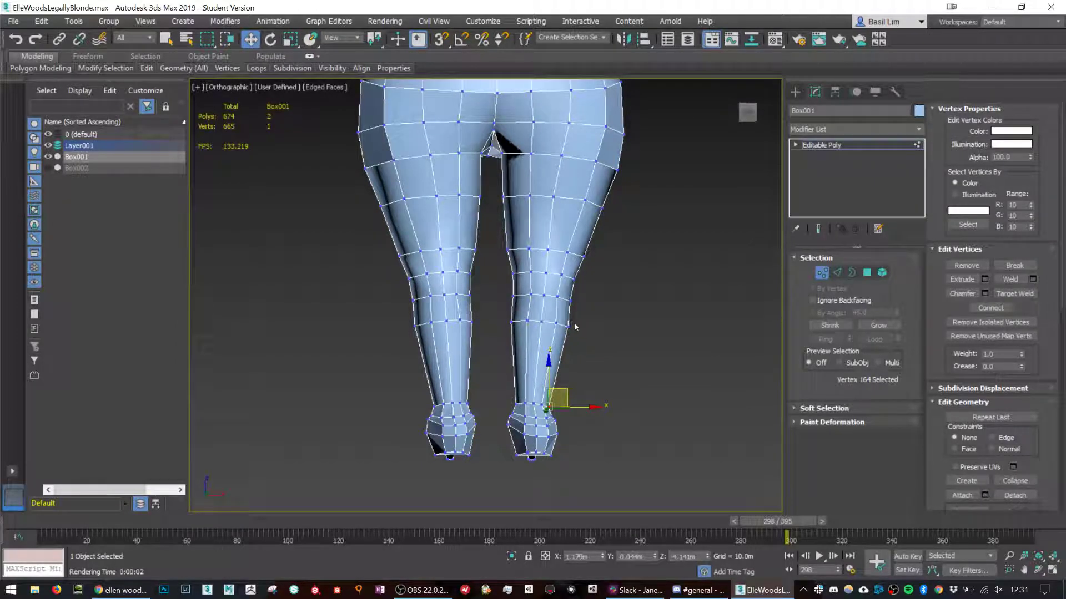
mouse_move(570, 275)
middle_mouse_down("alt")
mouse_move(454, 273)
mouse_move(583, 284)
mouse_move(500, 283)
mouse_move(574, 282)
middle_mouse_up("alt")
left_click_drag(506, 310, 599, 358)
left_click_drag(393, 305, 483, 348, "ctrl")
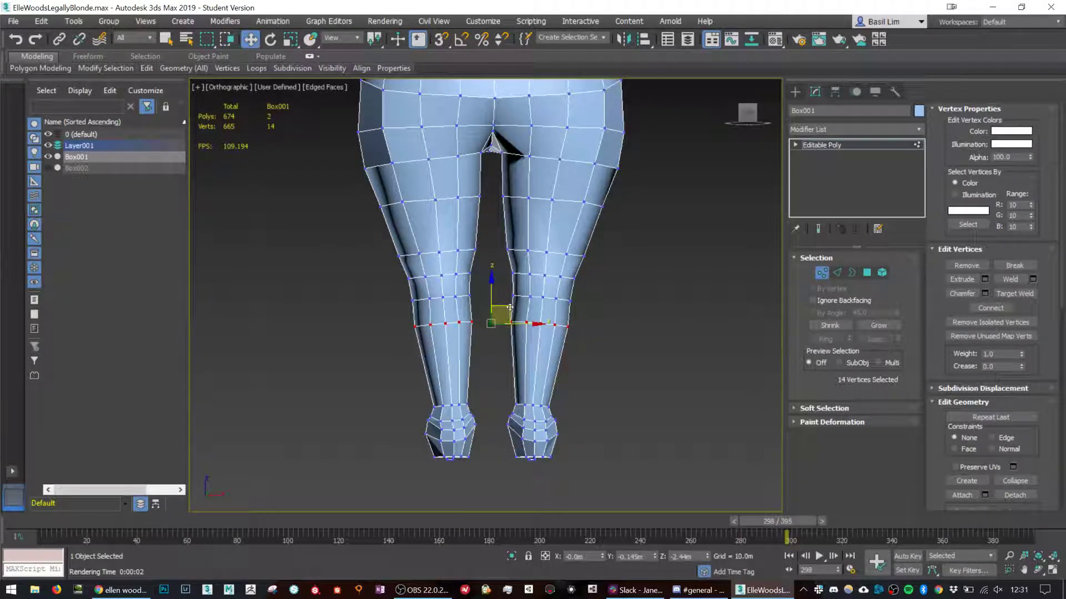
left_click_drag(492, 291, 493, 304)
left_click(631, 307)
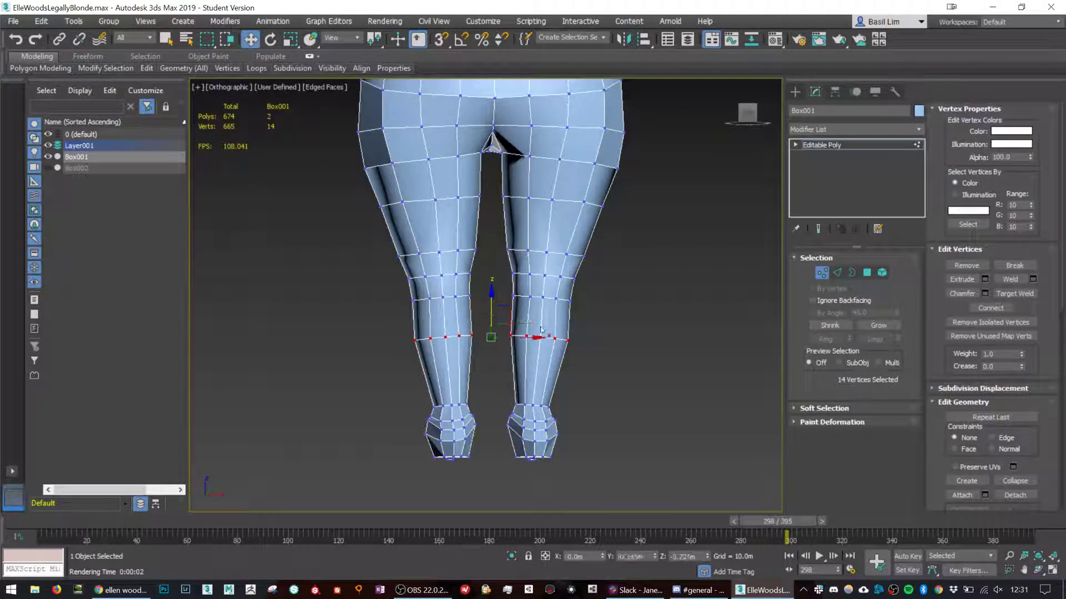
scroll(631, 307, "down", 5)
scroll(631, 307, "up", 3)
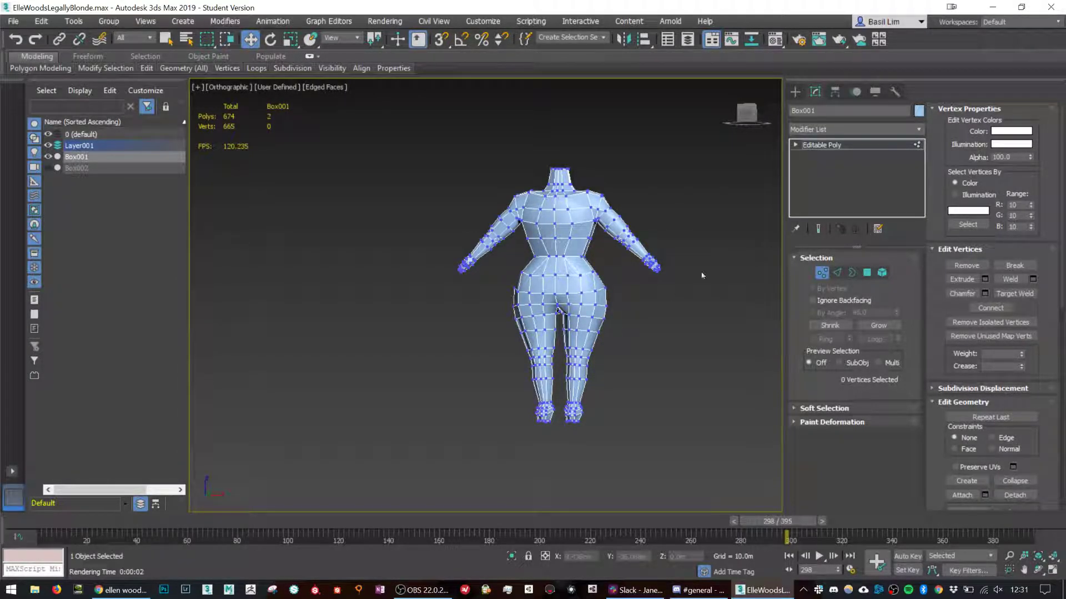
left_click(815, 272)
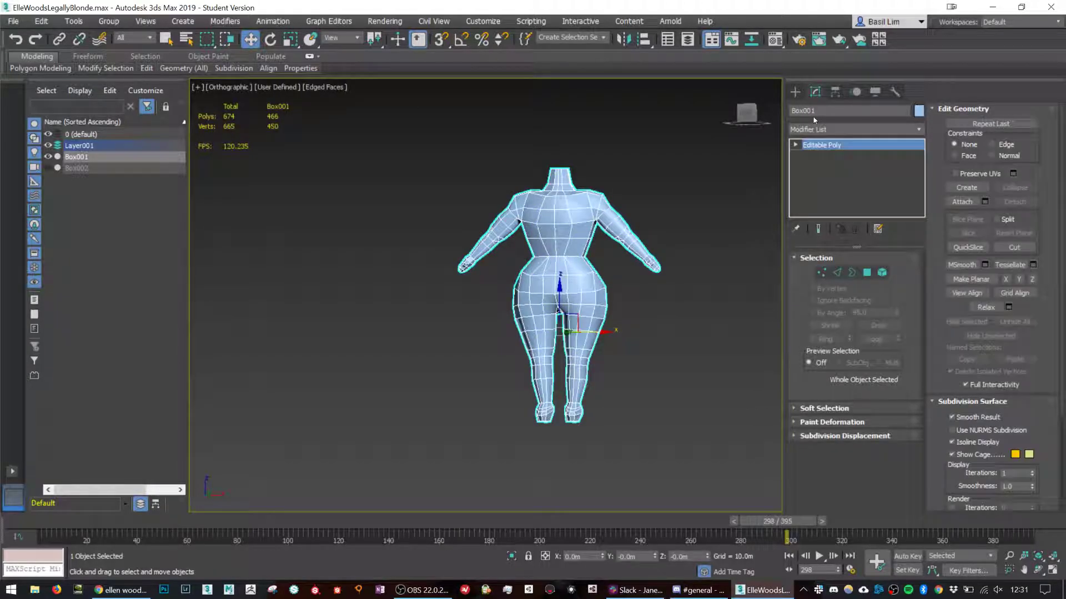
Create a box primitive beside the character, about 12.1 m long, 6.9 m wide and 8.2 m high.
left_click(795, 92)
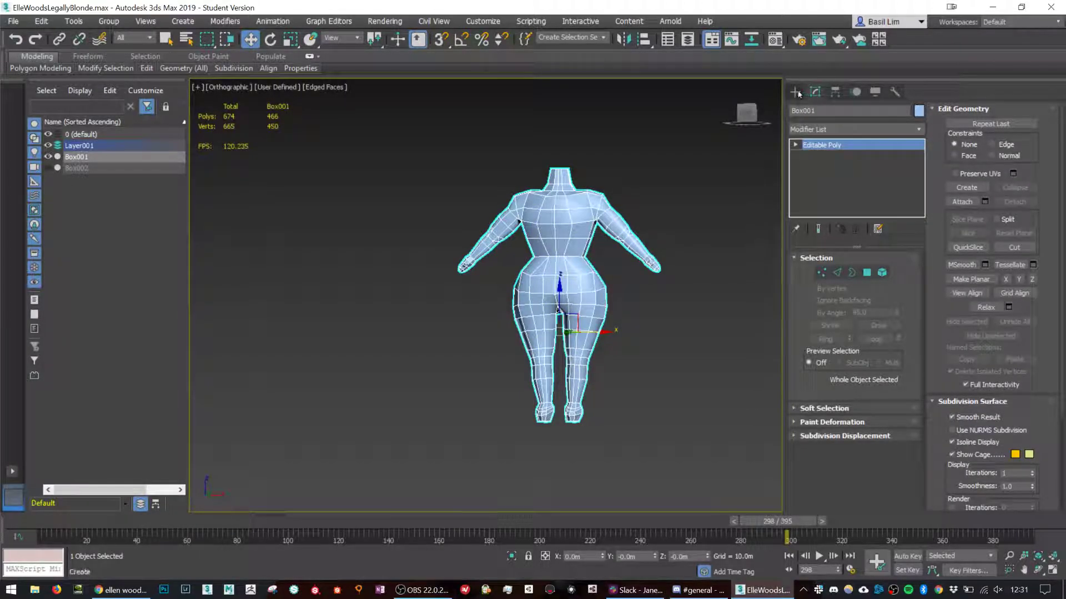
left_click(829, 166)
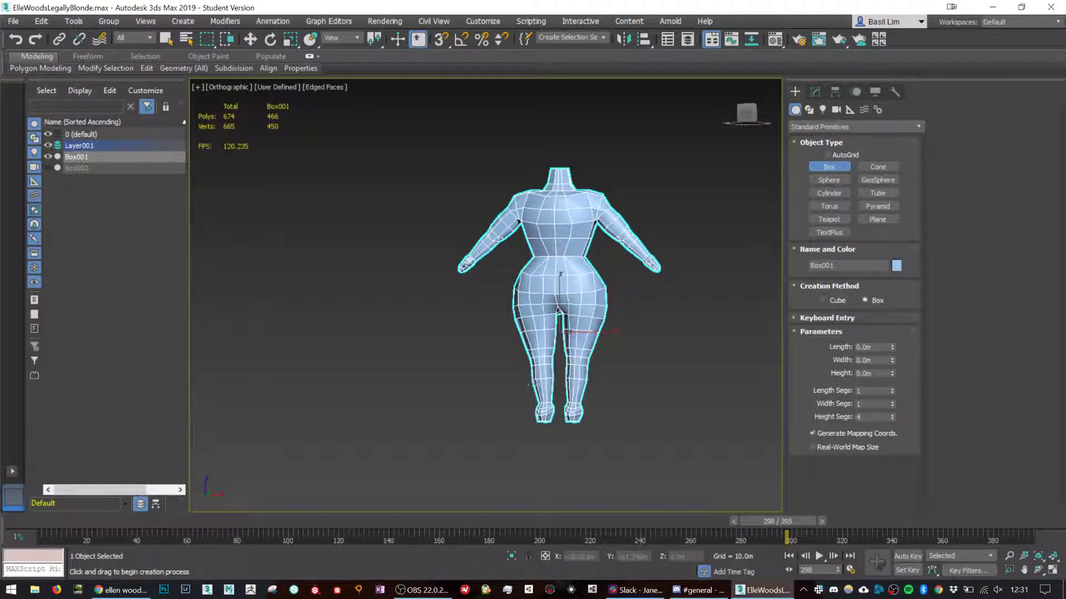
left_click(623, 379)
left_click_drag(626, 403, 731, 456)
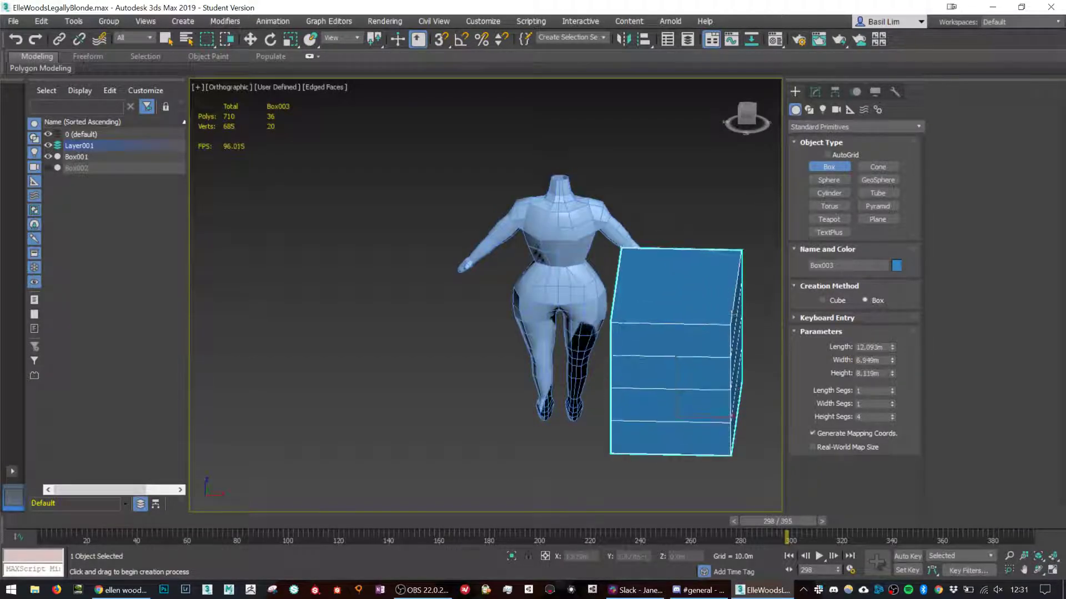
left_click(731, 324)
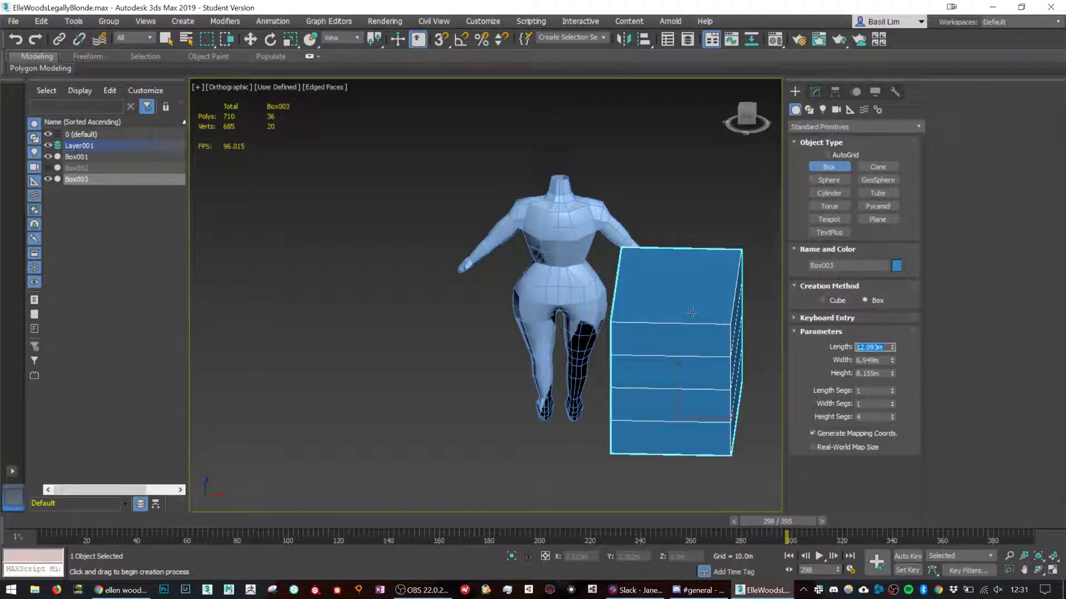
Set the new box's length, width and height to 6 m each.
type("6.0m")
key("Tab")
type("6")
key("Tab")
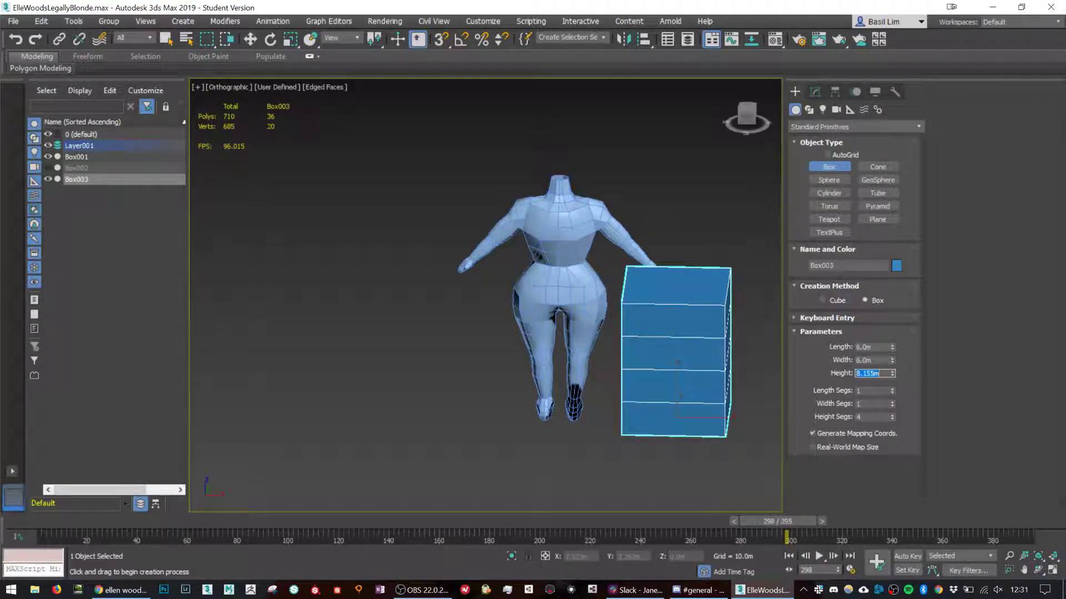
type("6")
key("Tab")
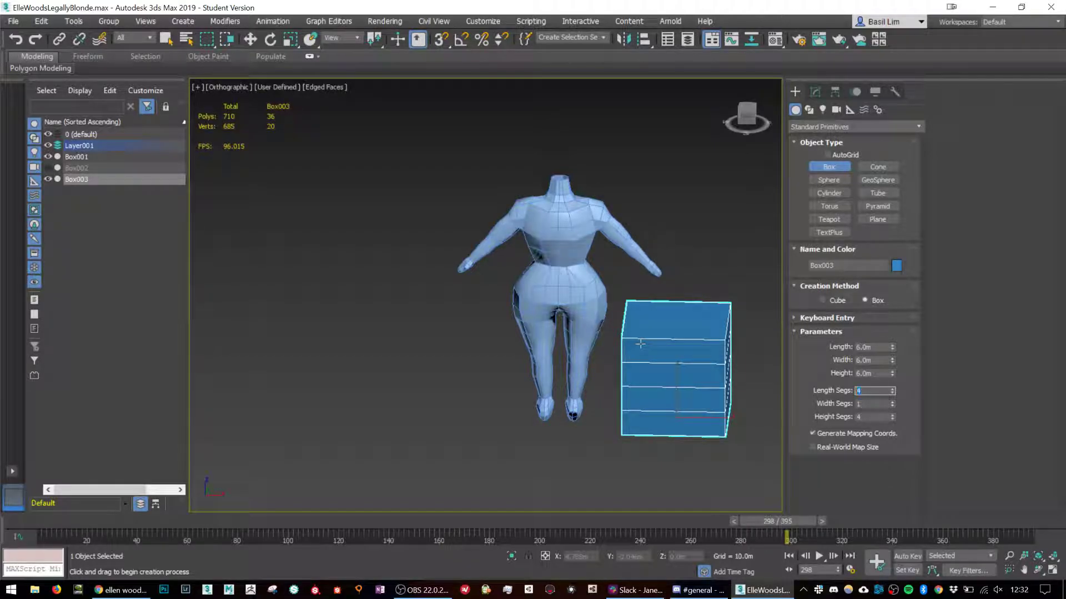
Divide the cube into 5 length, 5 width and 5 height segments.
key("Tab")
type("5")
key("Tab")
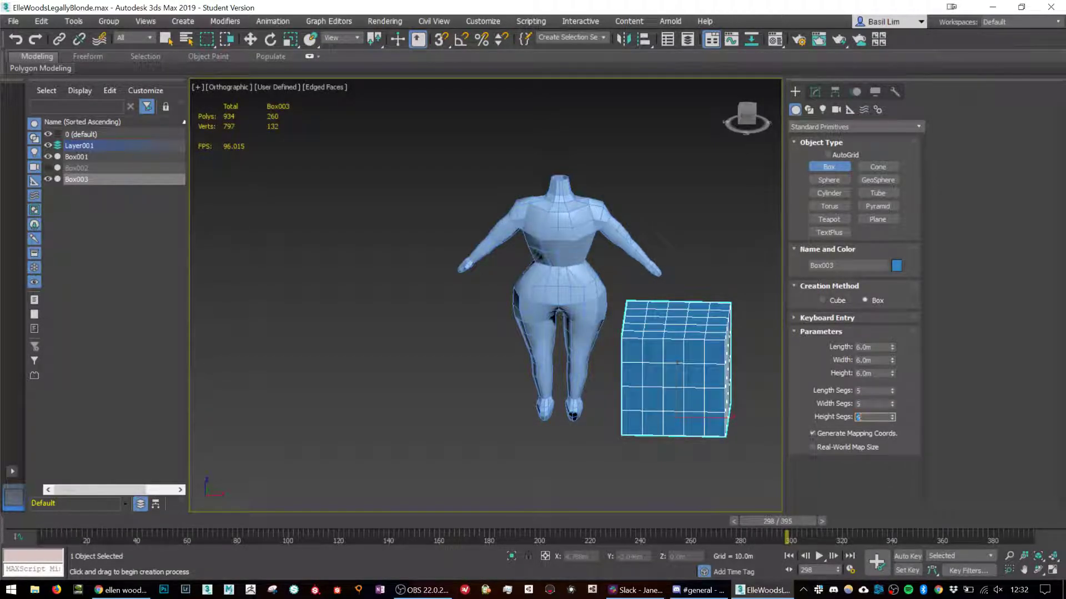
type("5")
key("Return")
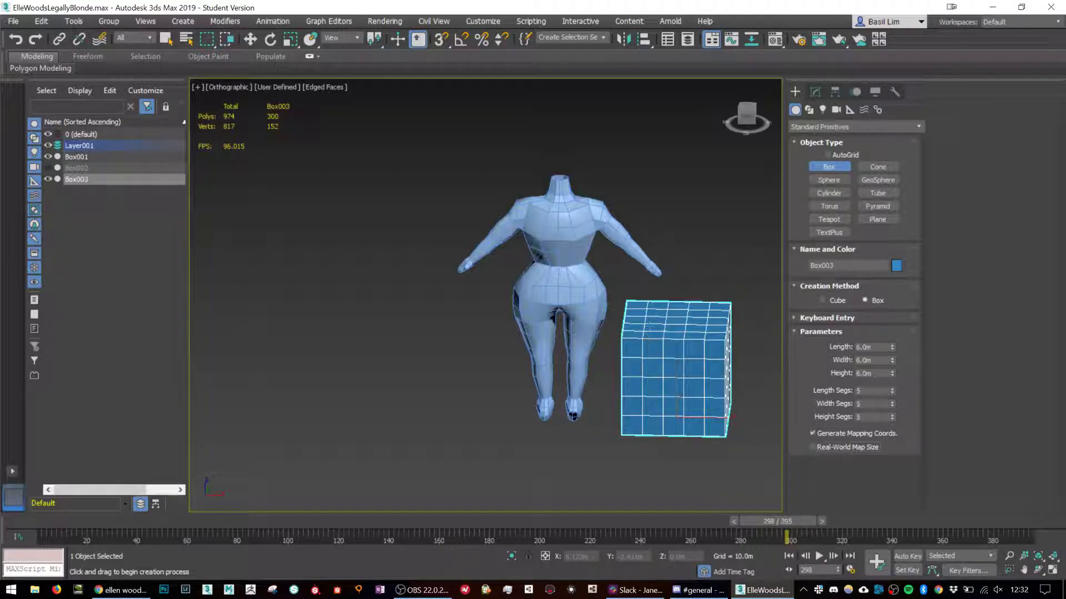
Activate the Move tool for the segmented cube and turn on 3D snapping.
middle_click_drag(662, 330, 699, 336, "alt")
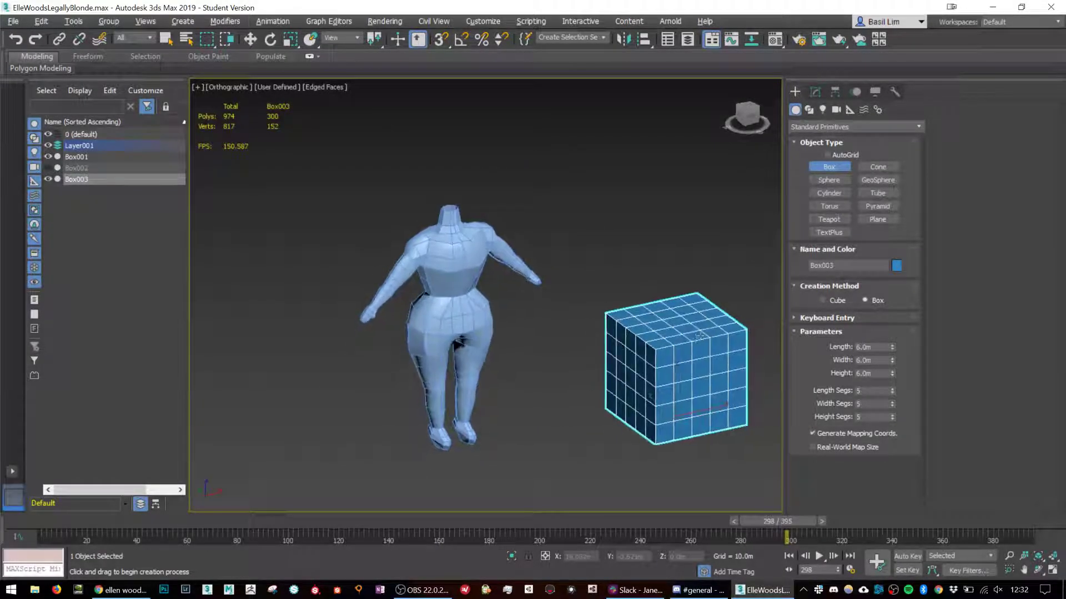
key("w")
key("s")
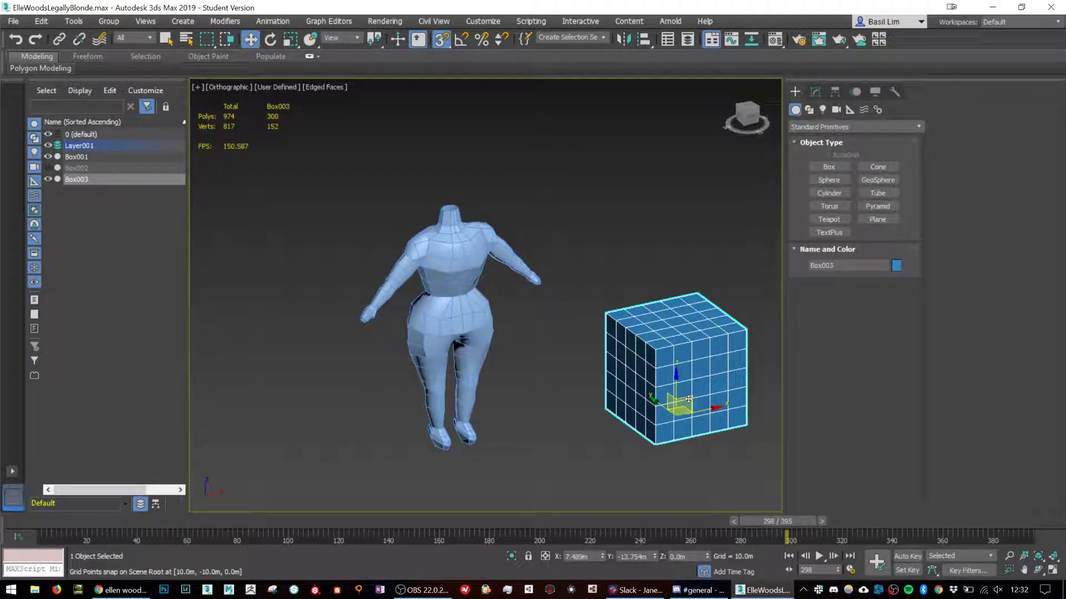
Move the box to the body's centre and, with snapping off, raise it until it sits on top of the neck.
middle_click_drag(679, 412, 681, 413, "alt")
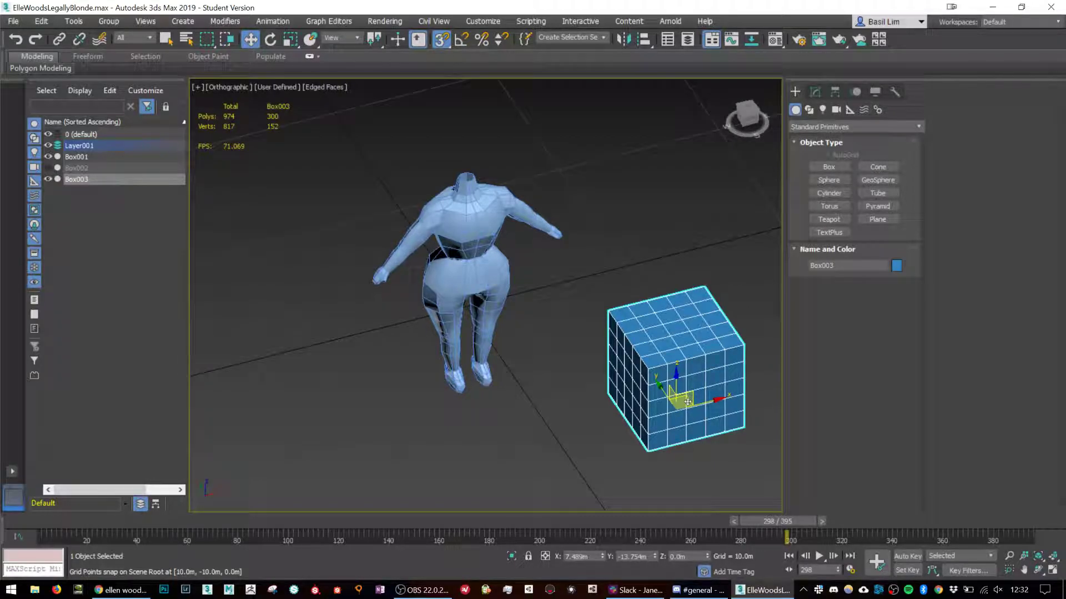
left_click_drag(687, 402, 491, 322)
middle_click_drag(490, 322, 496, 337, "alt")
left_click_drag(493, 336, 492, 145)
key("ctrl+z")
key("s")
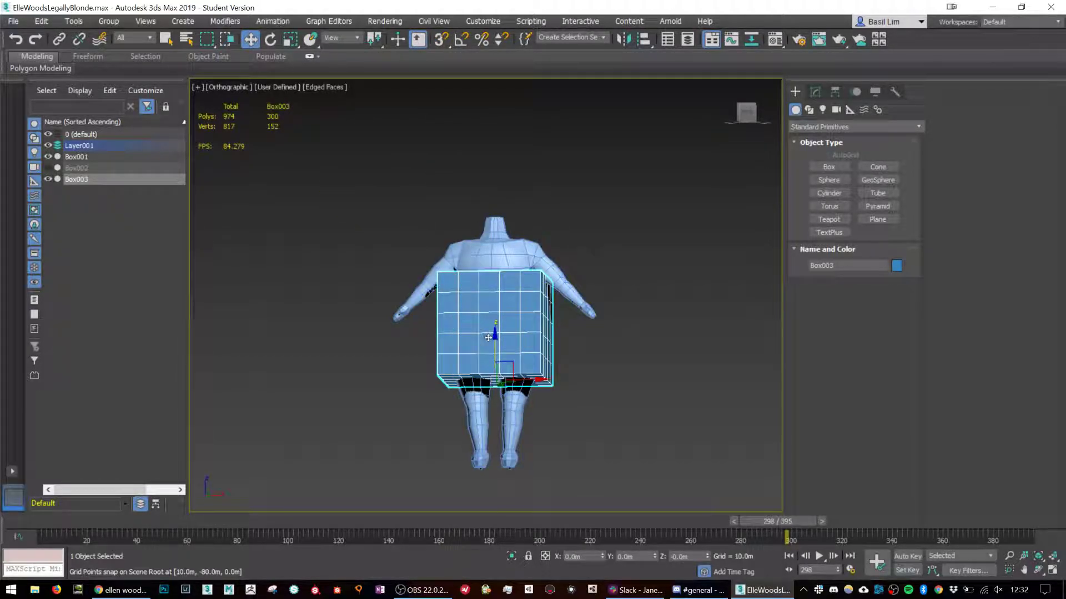
left_click_drag(494, 337, 501, 184)
scroll(507, 206, "down", 4)
Scale the box uniformly to about 110% so it matches a stylised head above the neck.
key("r")
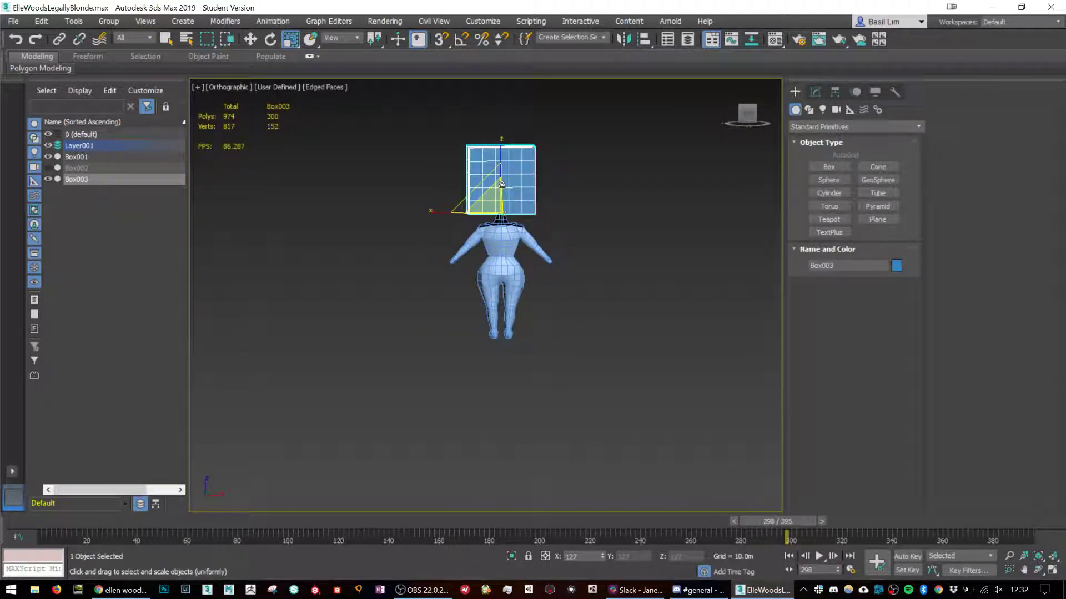
middle_click_drag(502, 185, 501, 216, "alt")
key("w")
key("r")
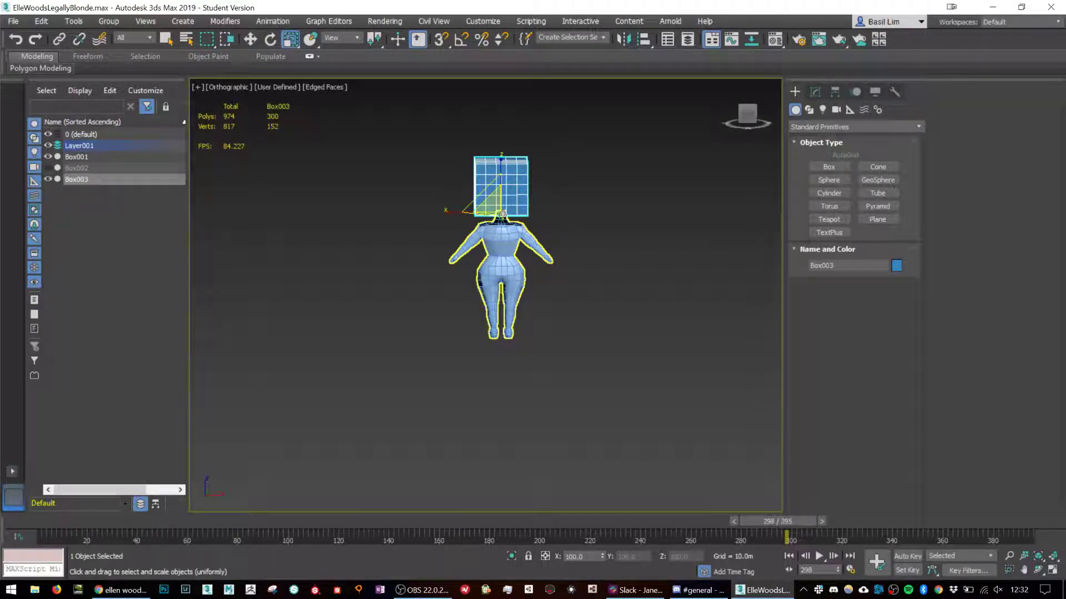
left_click_drag(502, 213, 504, 204)
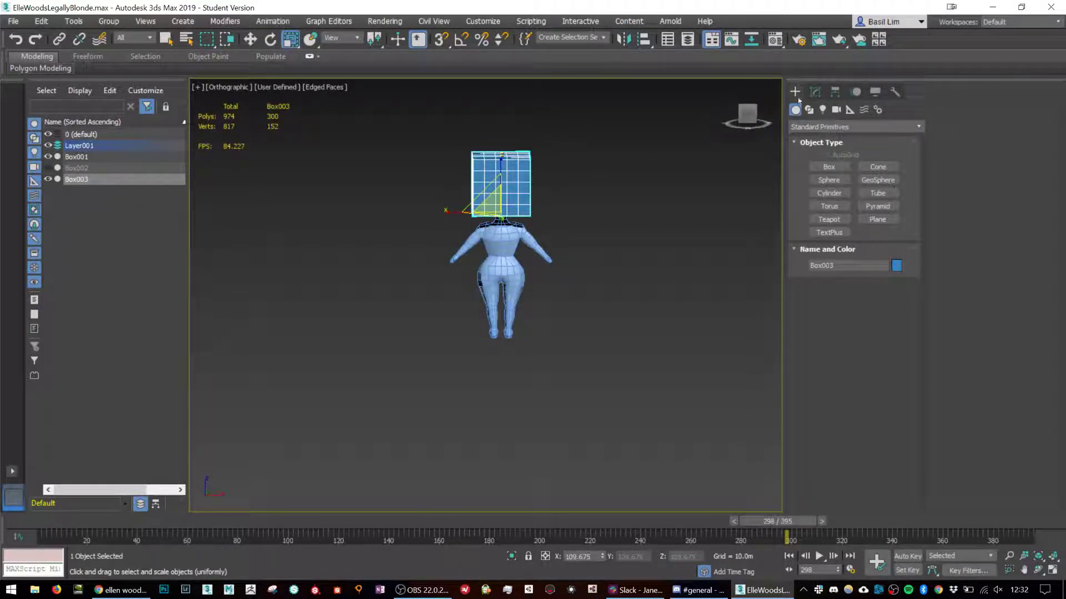
Apply a Spherify modifier to the head box.
left_click(815, 92)
left_click(893, 127)
scroll(894, 128, "down", 1)
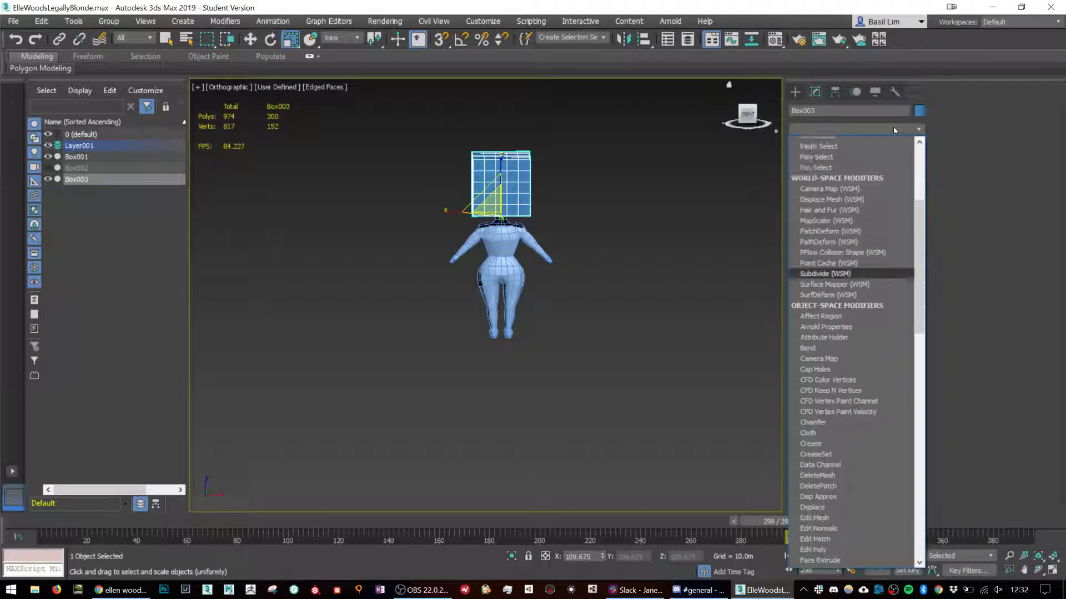
type("pherify")
key("Return")
scroll(423, 198, "up", 2)
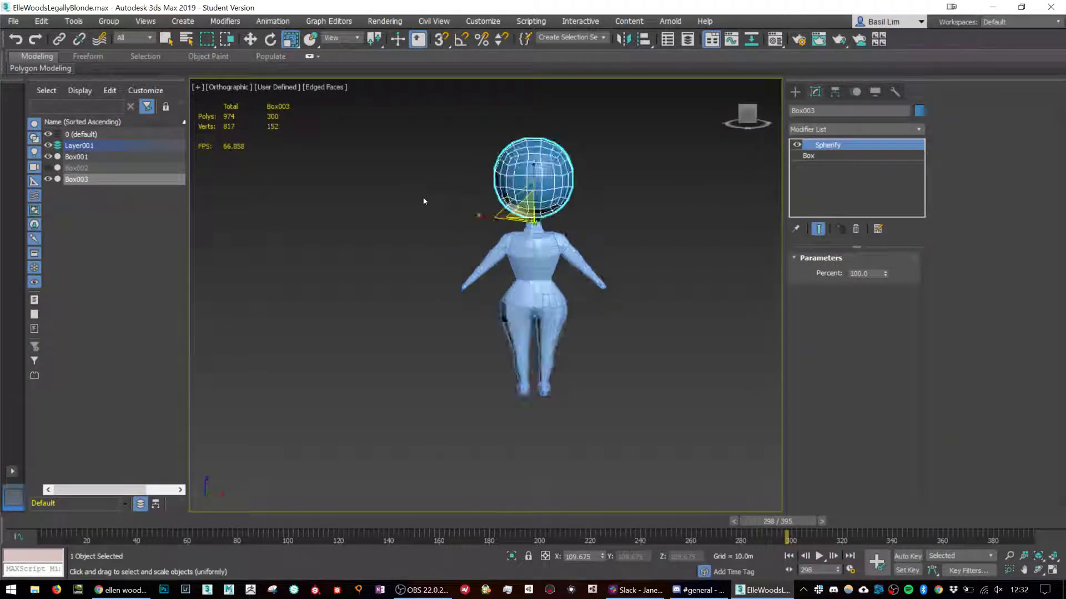
Enlarge the spherical head uniformly to about 133%.
scroll(428, 203, "up", 3)
middle_click_drag(433, 205, 488, 211, "alt")
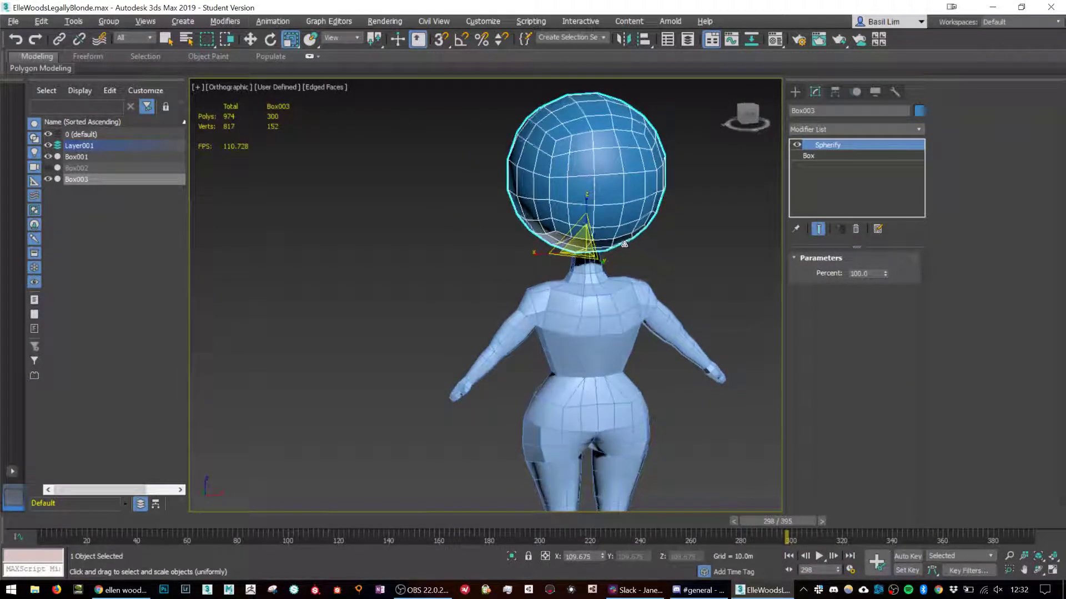
left_click_drag(585, 243, 591, 237)
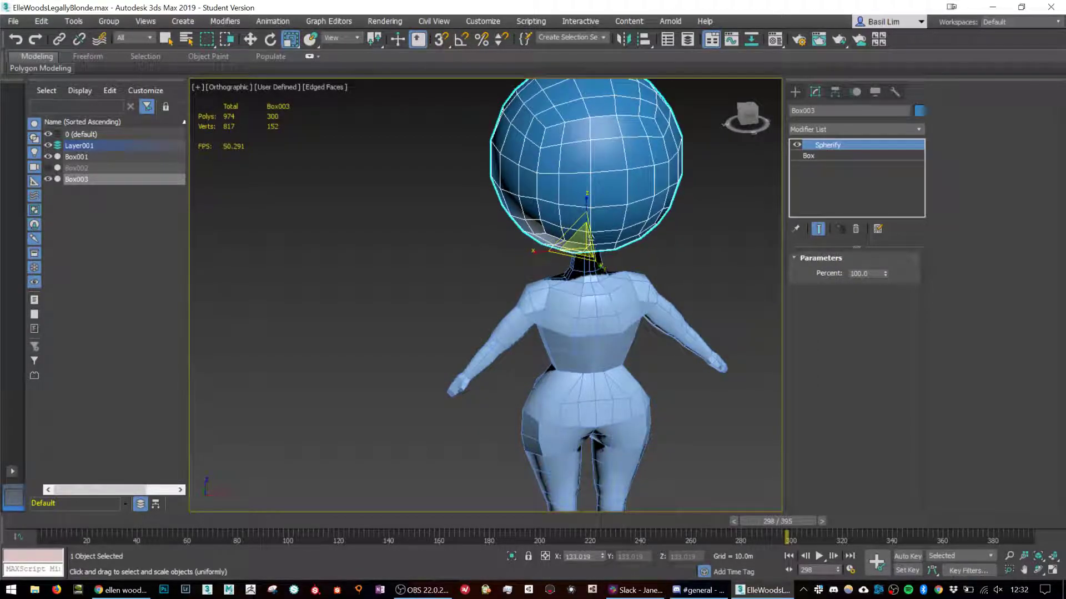
middle_click_drag(590, 237, 614, 231, "alt")
key("w")
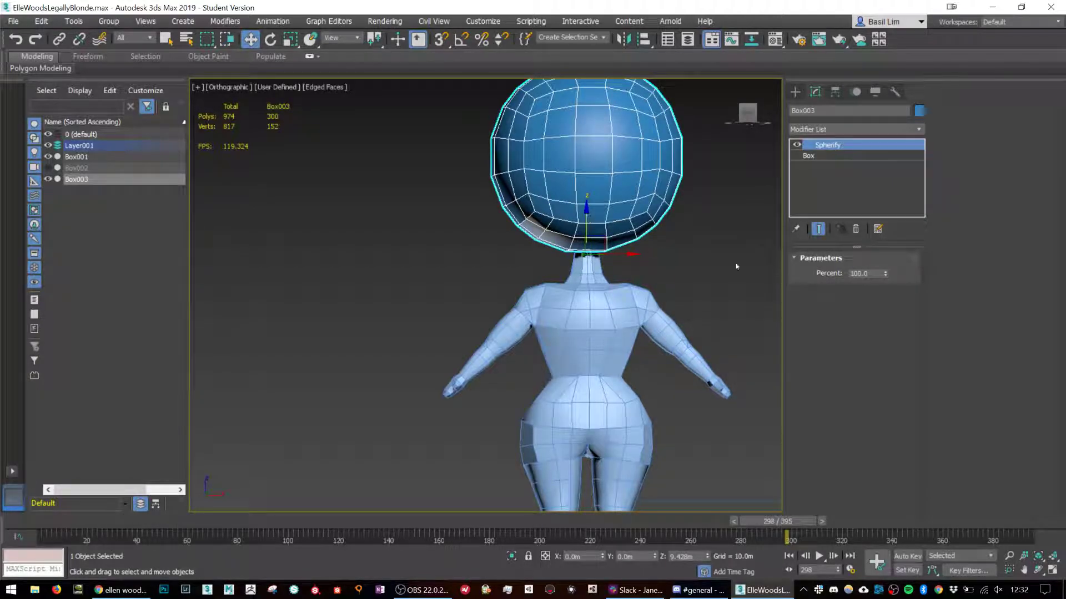
Add an FFD 4x4x4 modifier on top of the head's Spherify modifier.
left_click(834, 129)
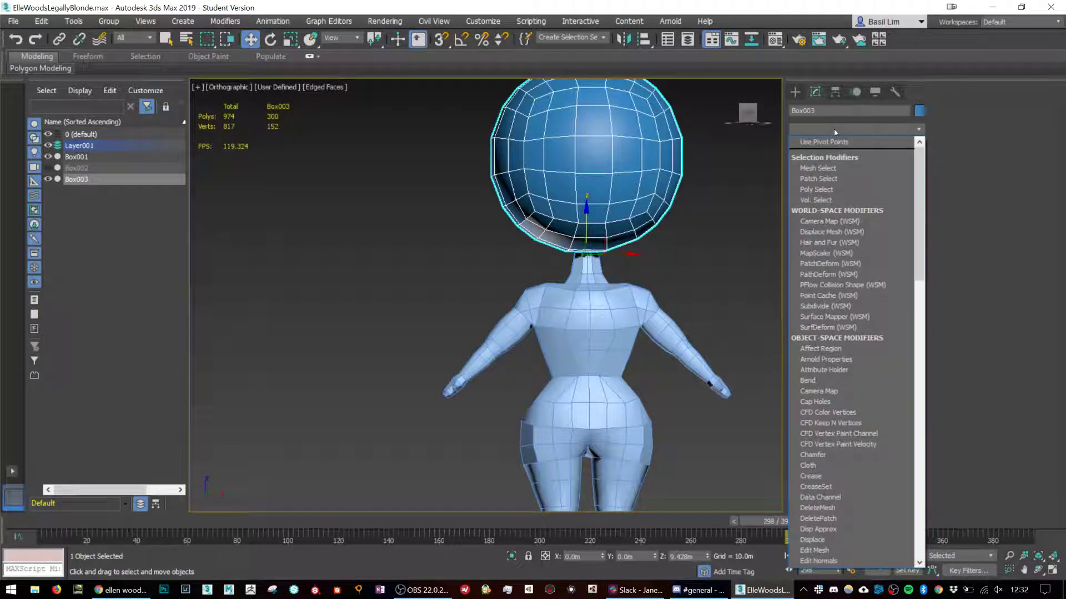
scroll(833, 132, "down", 1)
key("f")
key("f")
key("f")
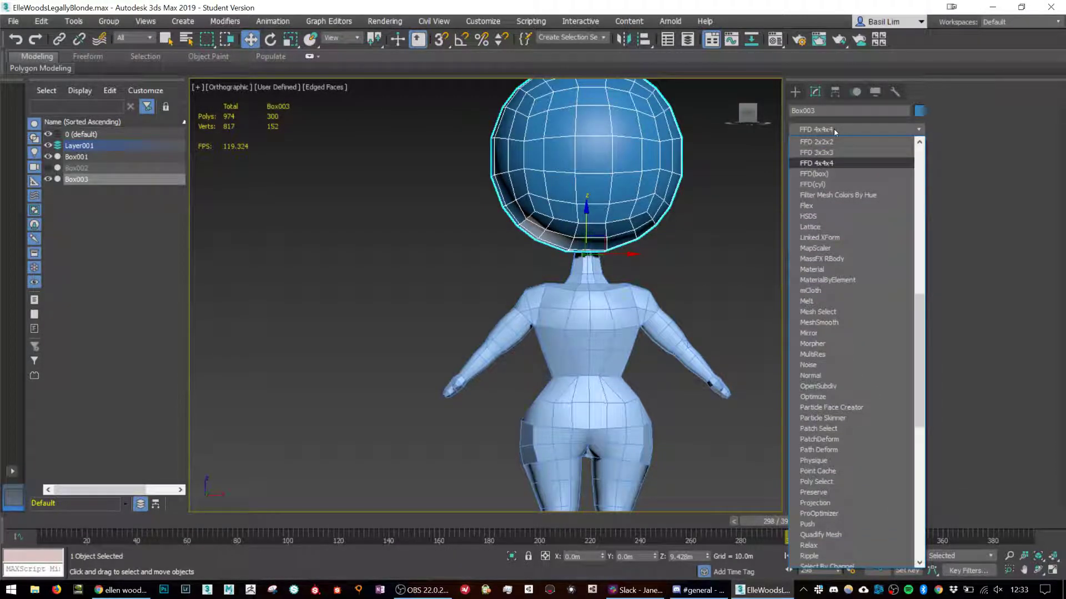
key("Return")
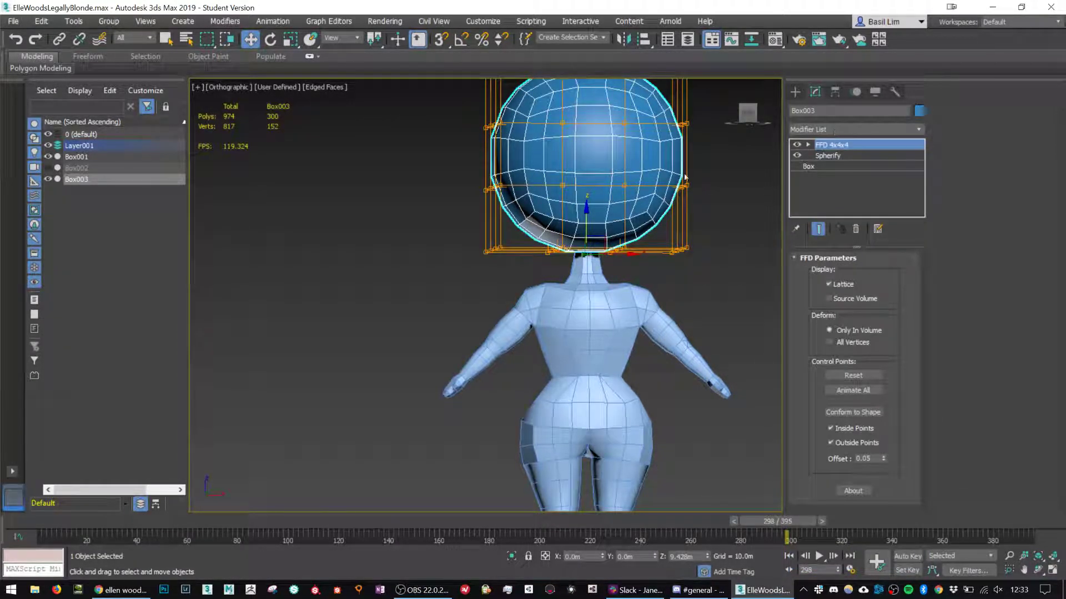
Activate the Control Points level of the FFD lattice and show the head in the Left view.
left_click(819, 168)
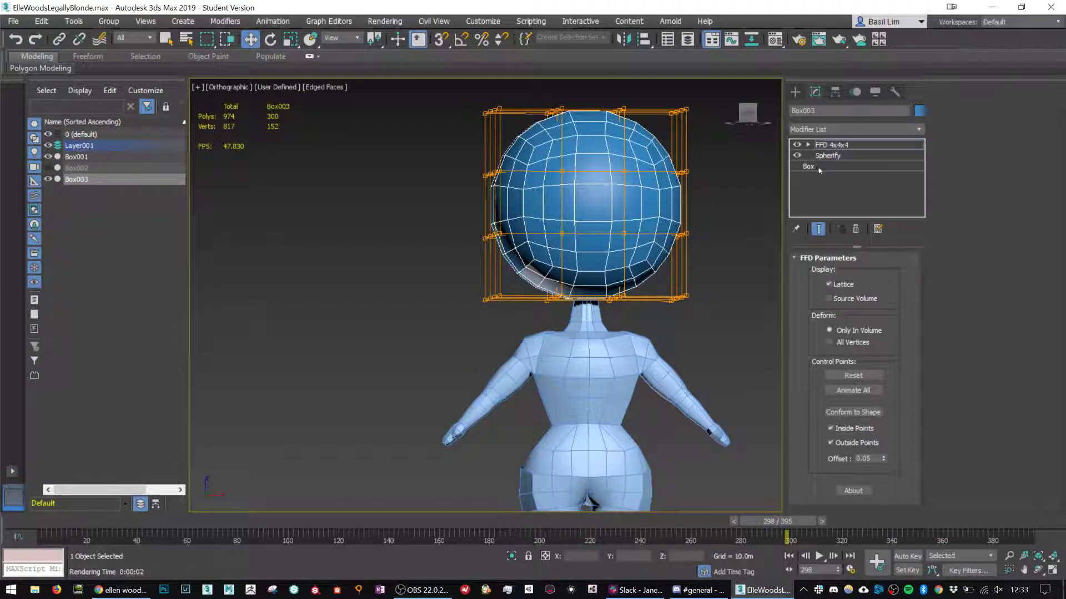
left_click(809, 145)
left_click(828, 157)
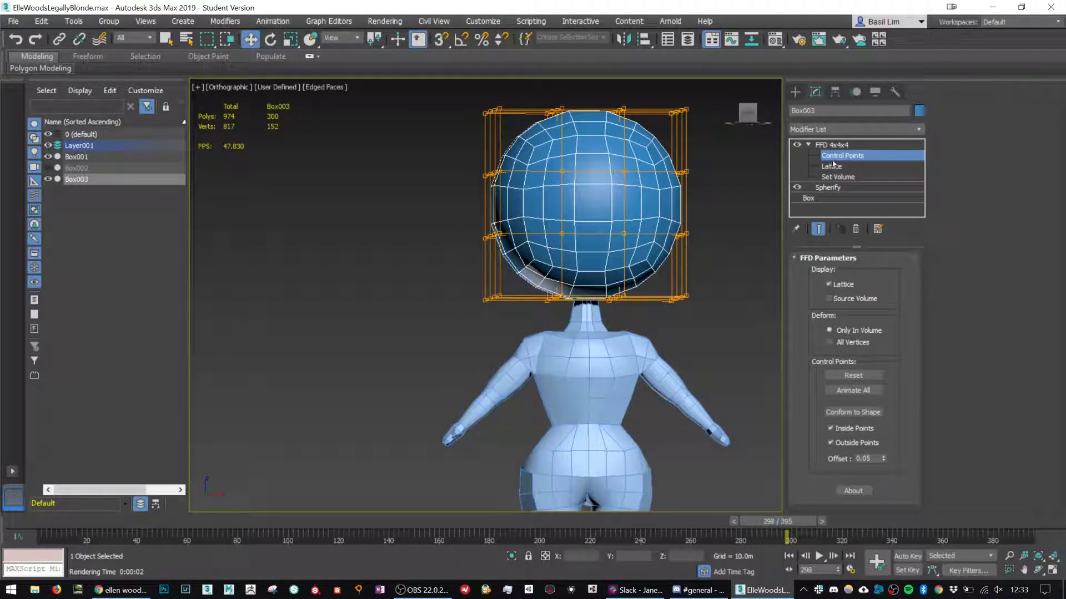
left_click(747, 113)
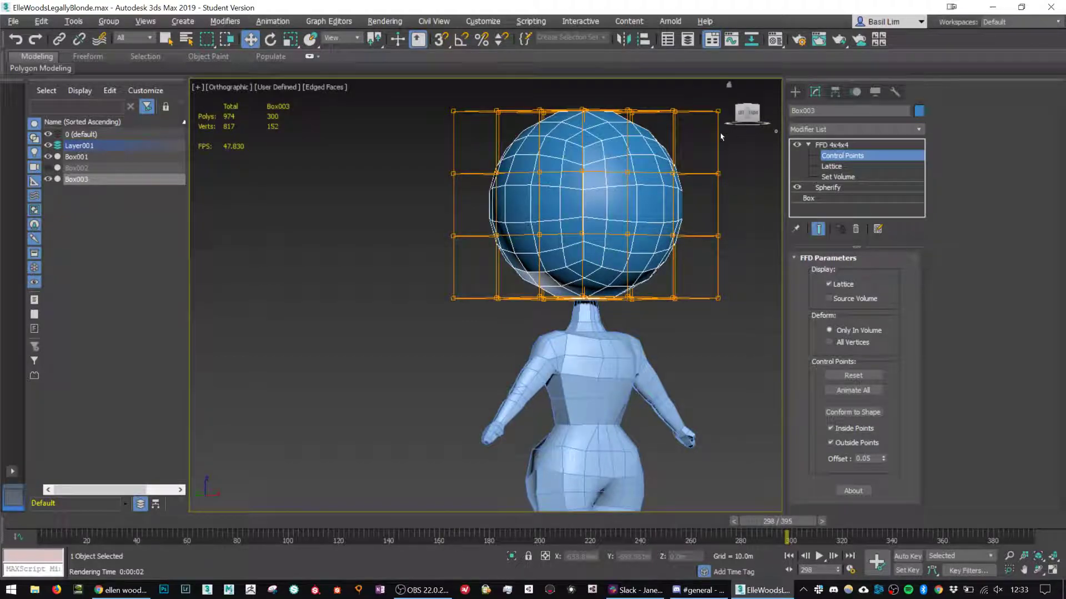
left_click(754, 123)
left_click(743, 115)
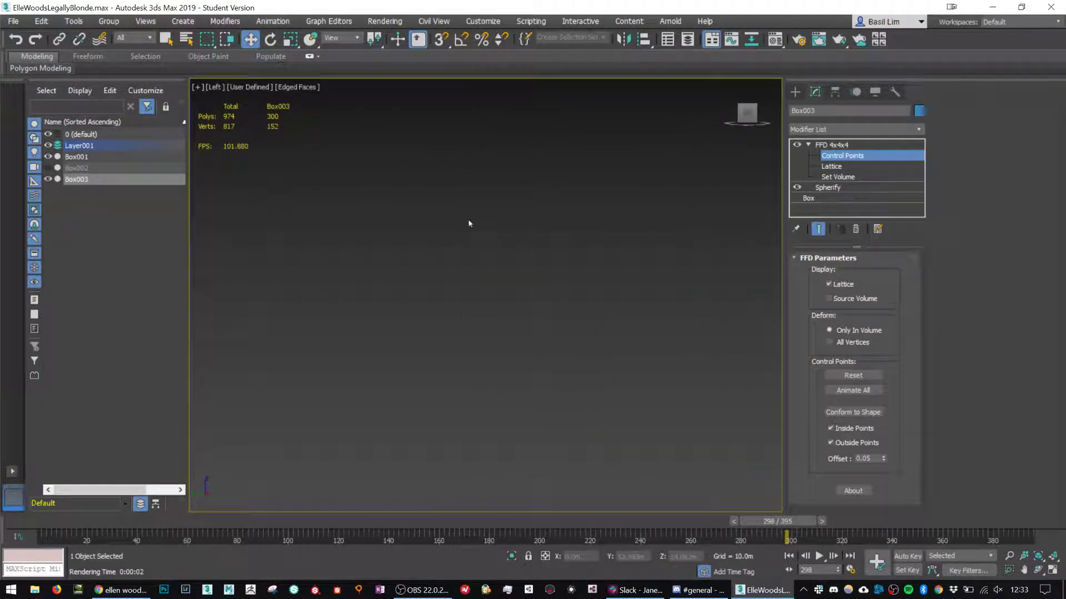
Switch to Chrome and examine the head wireframes of the Hocu and Rourke models on Sketchfab from the front and side.
key("alt+Tab")
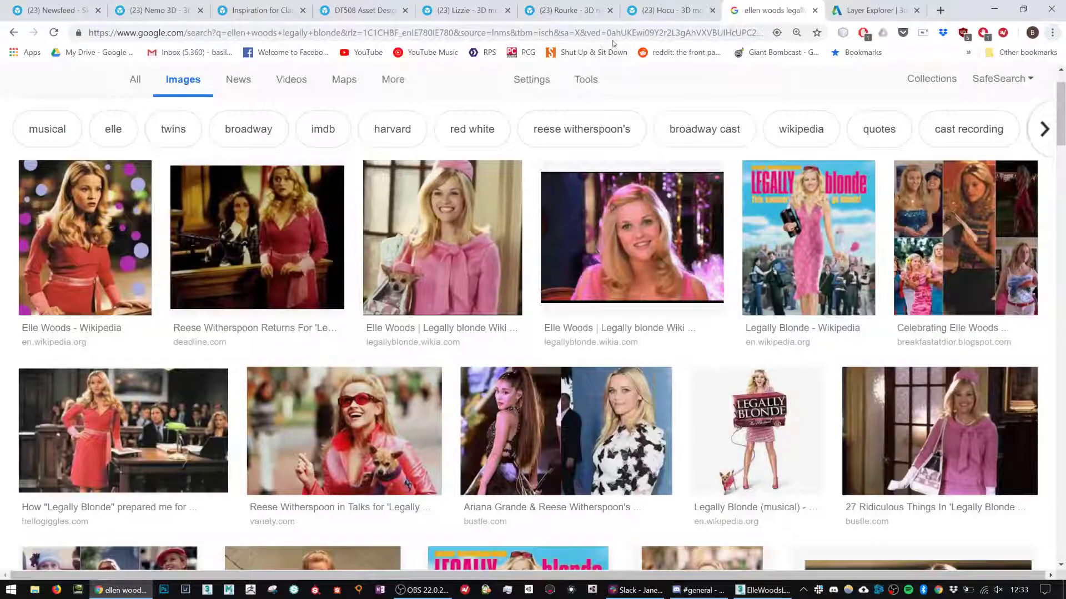
left_click(668, 10)
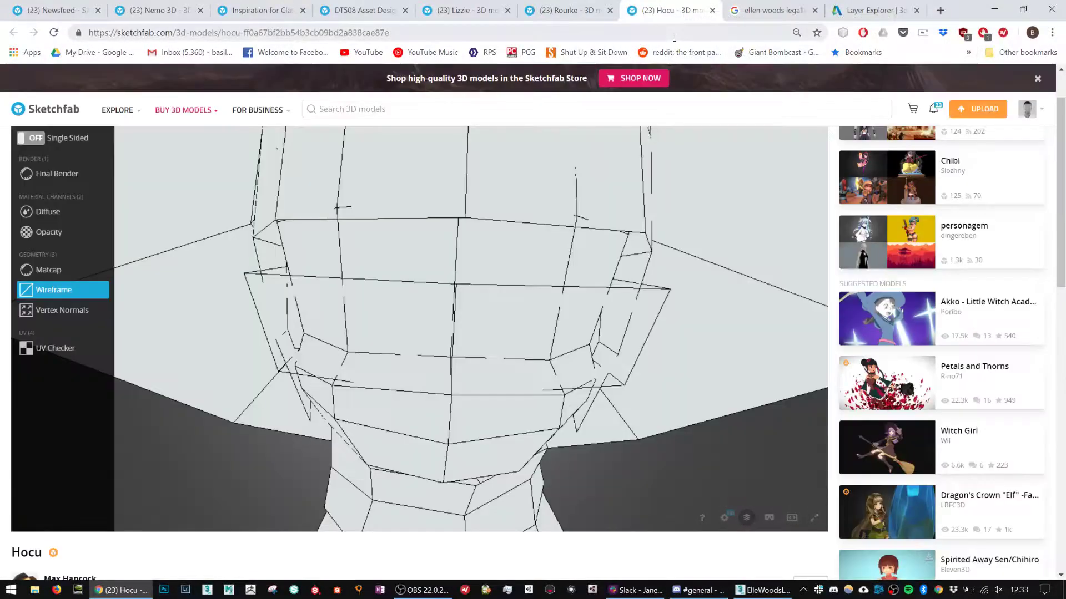
scroll(559, 237, "down", 5)
left_click_drag(580, 245, 624, 225)
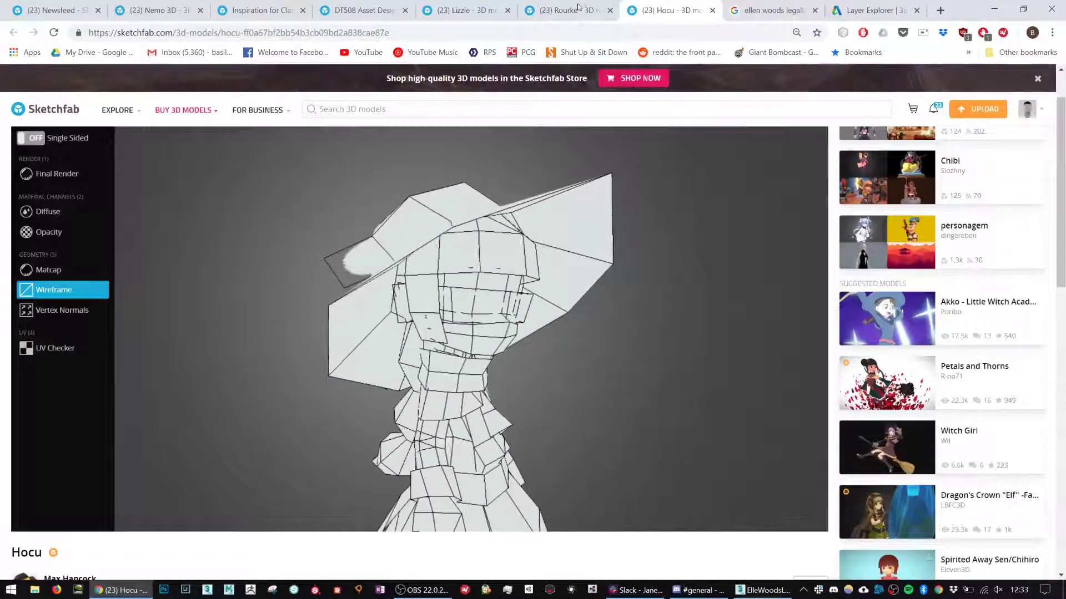
left_click(581, 9)
mouse_move(565, 166)
left_mouse_down()
mouse_move(490, 211)
mouse_move(473, 190)
left_mouse_up()
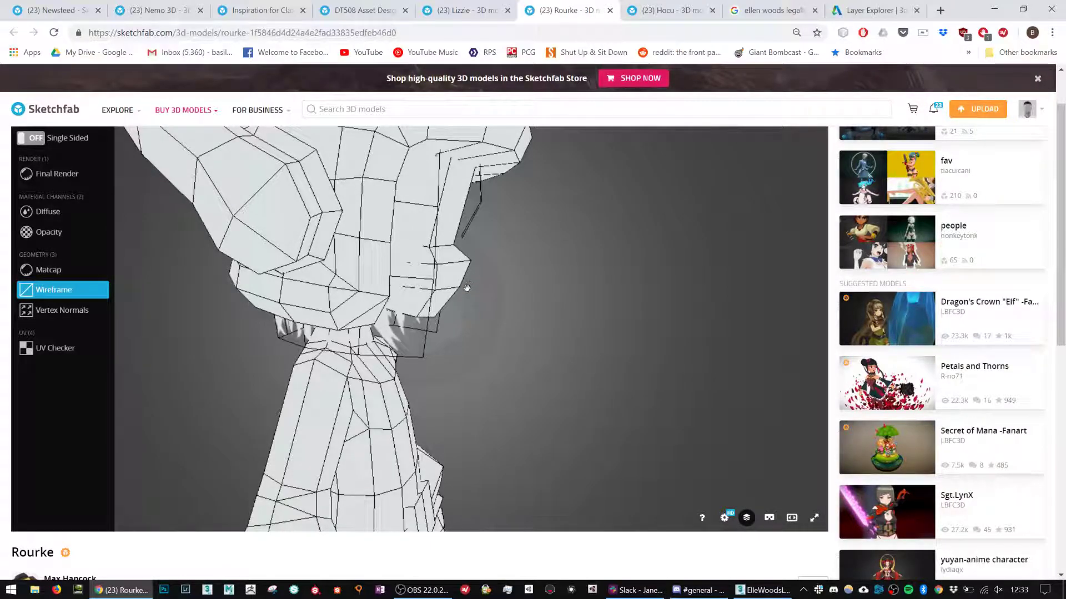
left_click_drag(590, 316, 488, 312)
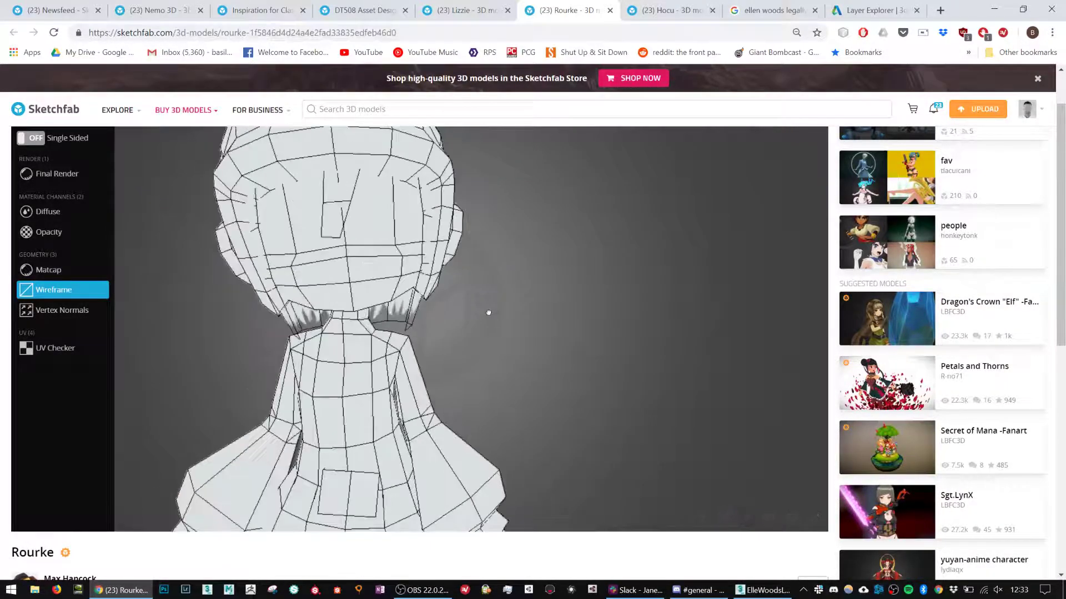
key("alt+Tab")
Push the upper-middle control points on the face side inward and pull the lower-middle ones slightly outward and up.
scroll(584, 212, "up", 10)
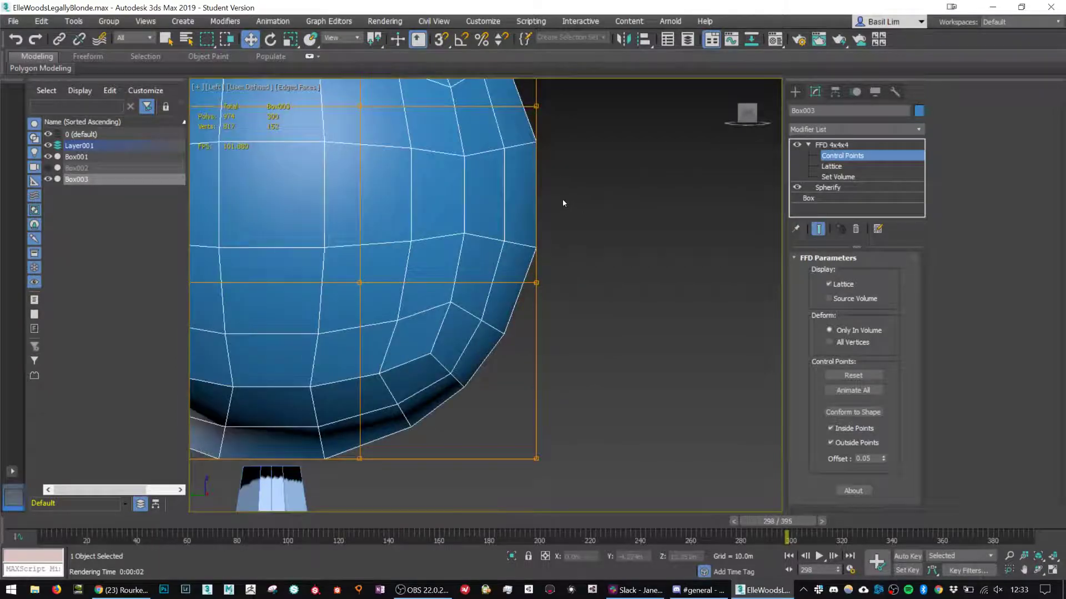
scroll(562, 202, "down", 4)
mouse_move(545, 158)
left_mouse_down()
mouse_move(561, 175)
mouse_move(550, 155)
left_mouse_up()
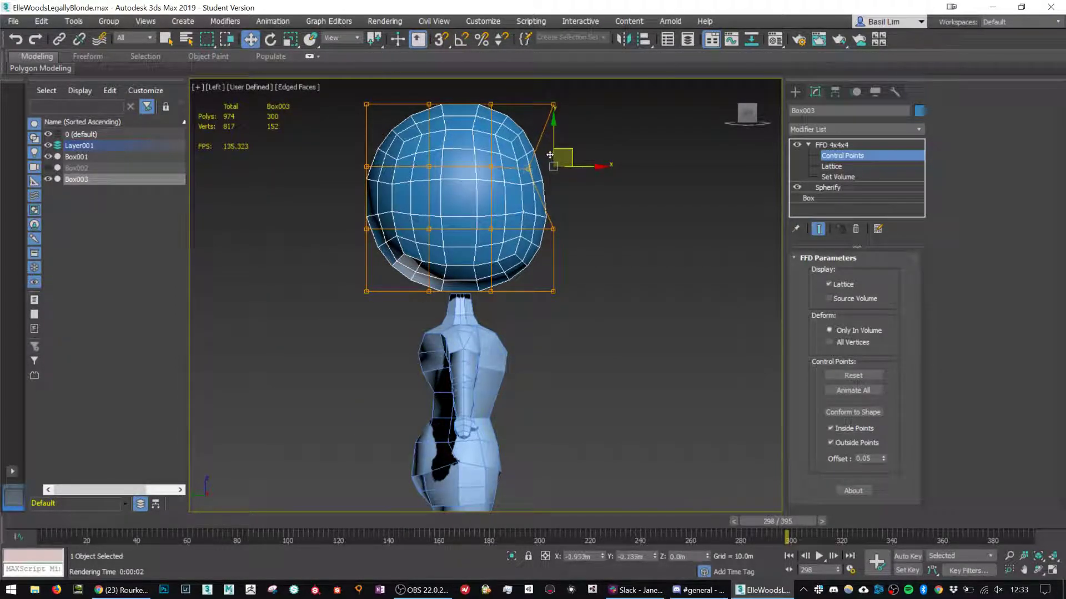
left_click(553, 229)
left_click_drag(572, 210, 584, 196)
Push the face's upper-middle control points and their inner neighbours further back and down, and raise the lower-middle face points.
left_click(528, 169)
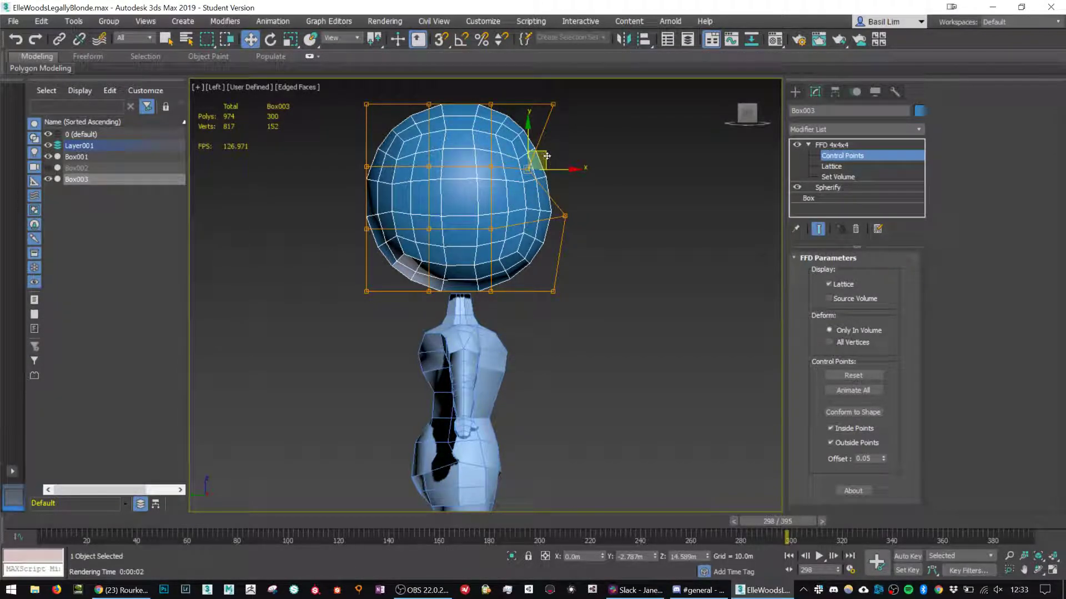
left_click_drag(545, 156, 526, 172)
left_click_drag(514, 173, 469, 195)
left_click(565, 216)
left_click_drag(586, 204, 592, 183)
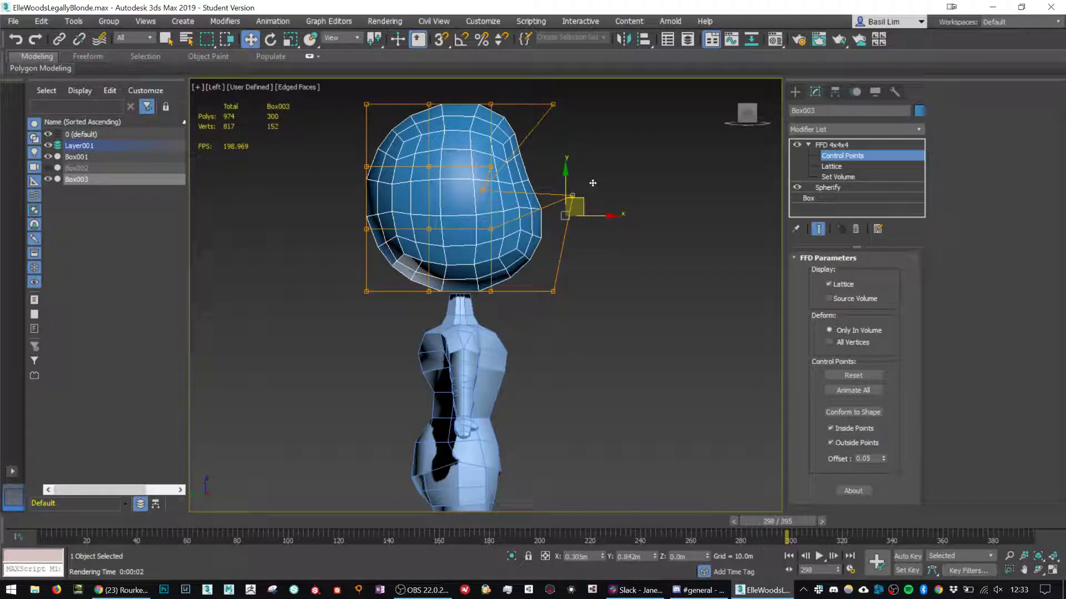
left_click(491, 166)
left_click_drag(506, 151, 438, 176)
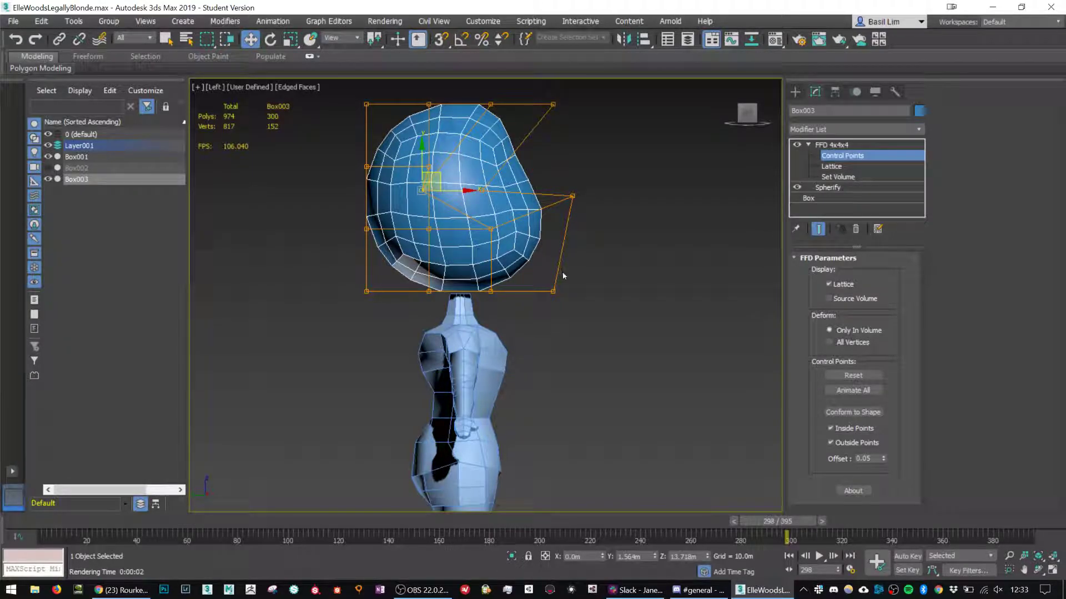
Shift the chin corner control points slightly forward and move the forehead corner points forward and down.
mouse_move(563, 276)
left_mouse_down()
mouse_move(543, 301)
mouse_move(576, 266)
left_mouse_up()
middle_click_drag(486, 93, 494, 120)
left_click_drag(494, 120, 506, 146)
left_click_drag(547, 115, 603, 153)
Round the back of the head by lowering its lower-middle and top corner control points and pulling the upper-middle ones outward.
left_click_drag(393, 299, 393, 299)
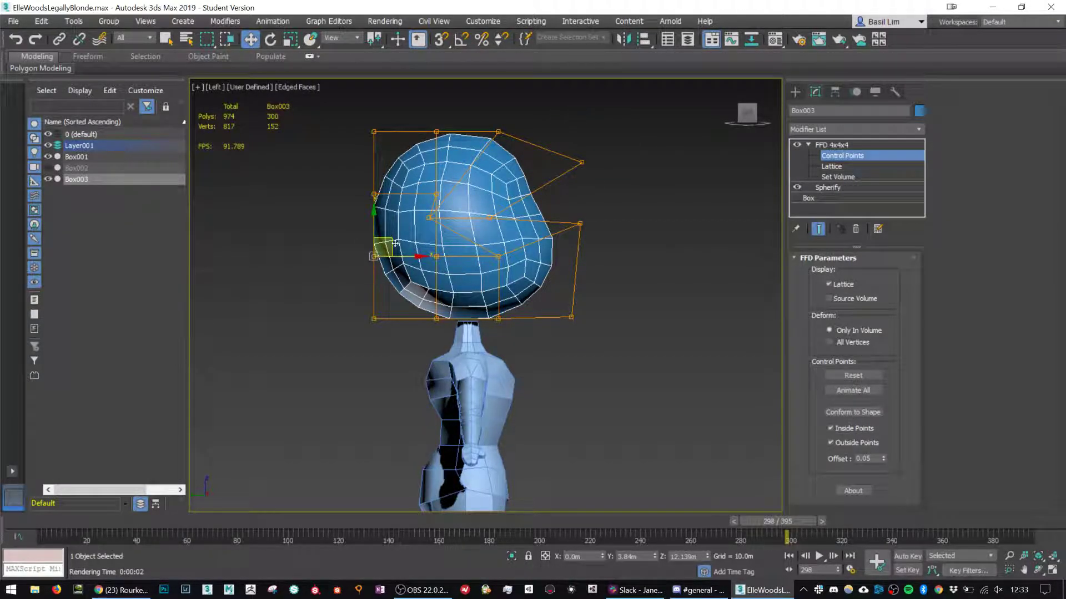
left_click_drag(387, 248, 387, 274)
left_click_drag(355, 195, 407, 194)
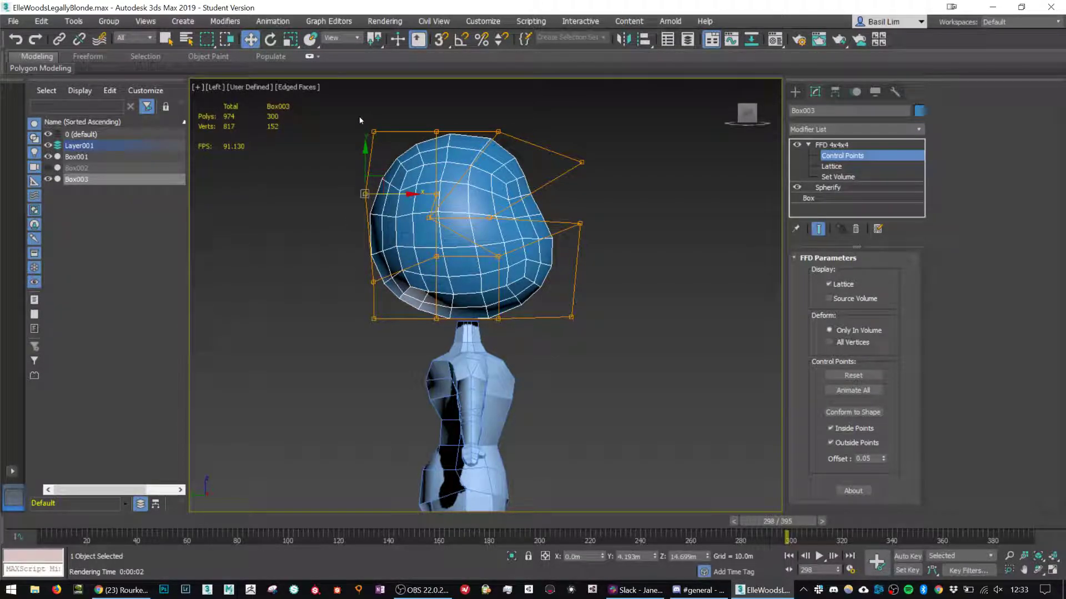
left_click_drag(359, 119, 396, 171)
left_click_drag(393, 125, 393, 137)
left_click(364, 194)
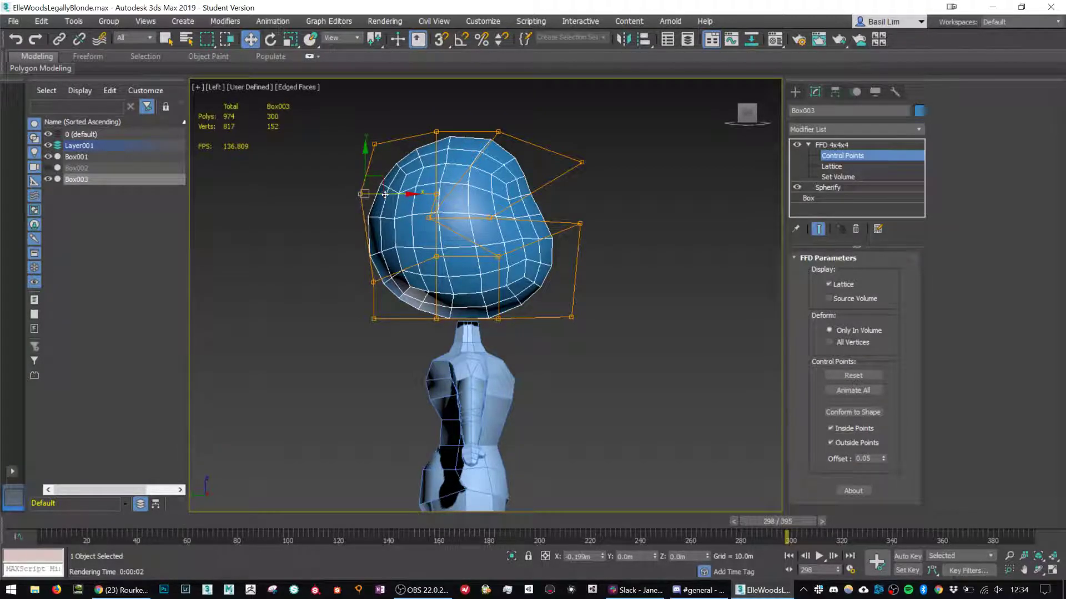
Show the head in the Front view and compare it with the Rourke wireframe in Chrome.
middle_click_drag(452, 257, 558, 257, "alt")
key("f")
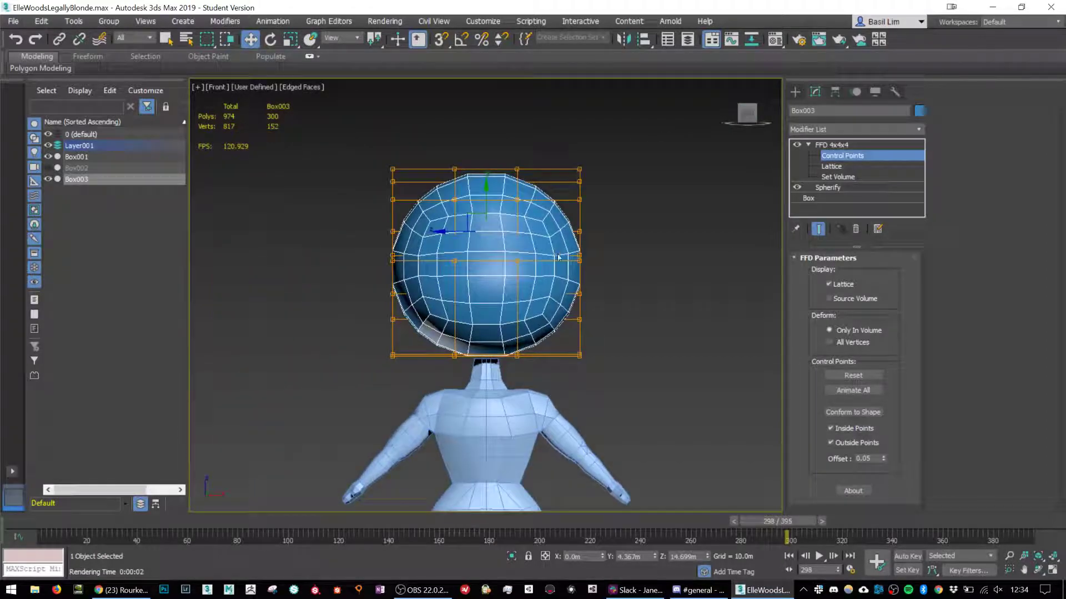
key("alt+Tab")
mouse_move(573, 243)
left_mouse_down()
mouse_move(464, 277)
mouse_move(478, 276)
left_mouse_up()
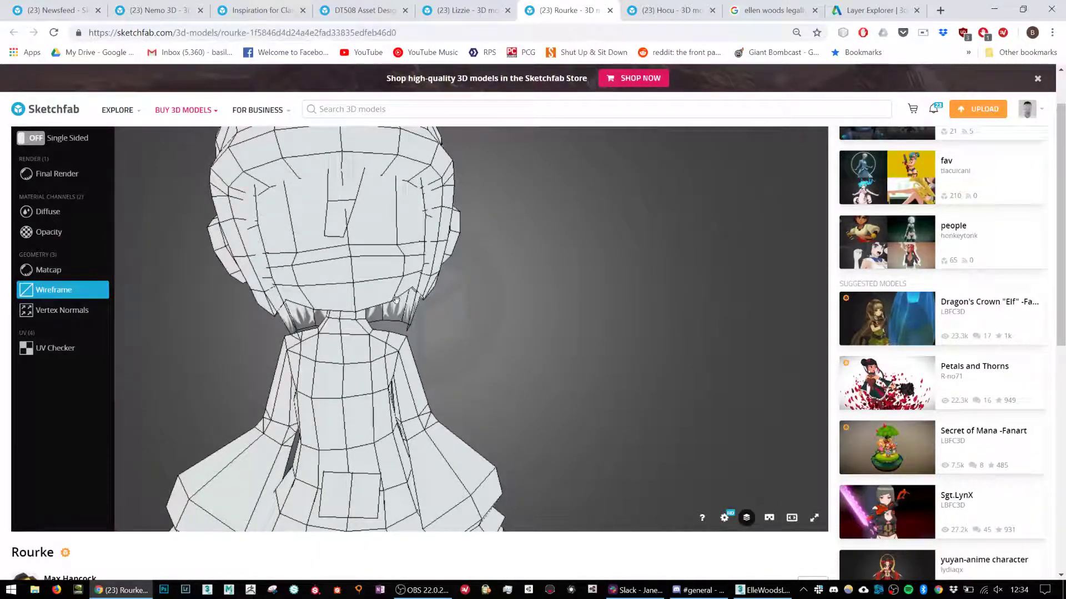
key("alt+Tab")
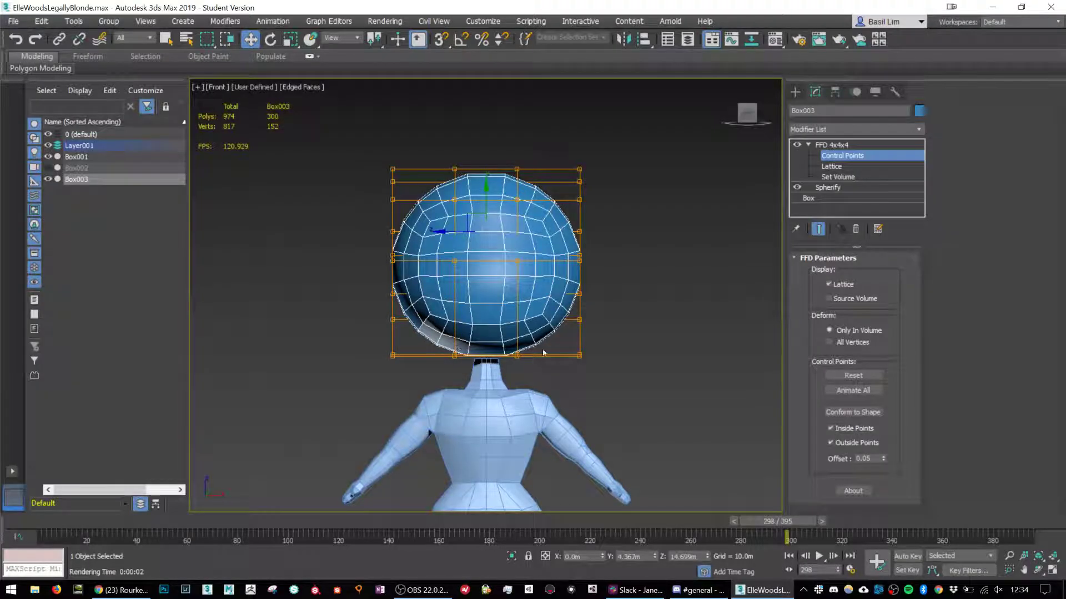
Lower the control points at the lattice's bottom corners slightly and scale them further apart horizontally.
left_click_drag(613, 380, 612, 379)
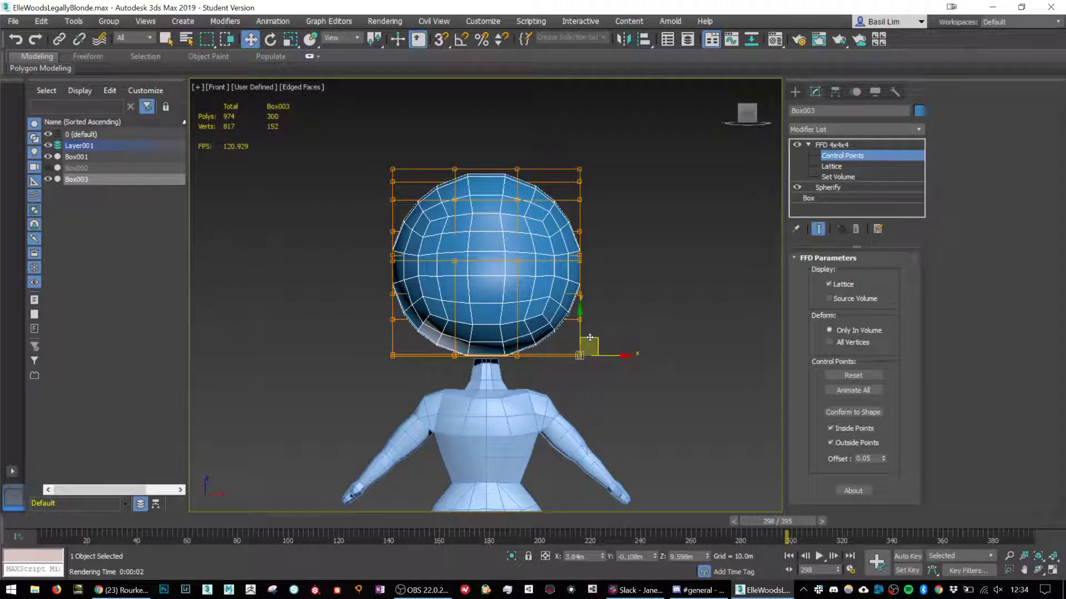
left_click_drag(363, 344, 419, 380, "ctrl")
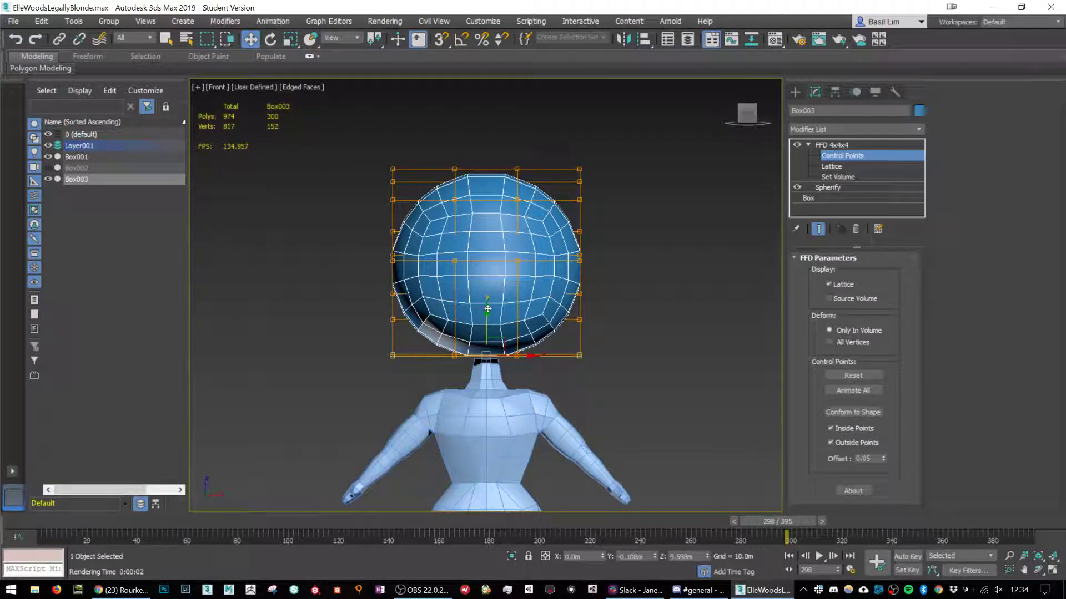
mouse_move(487, 308)
left_mouse_down()
mouse_move(488, 335)
mouse_move(487, 314)
left_mouse_up()
key("r")
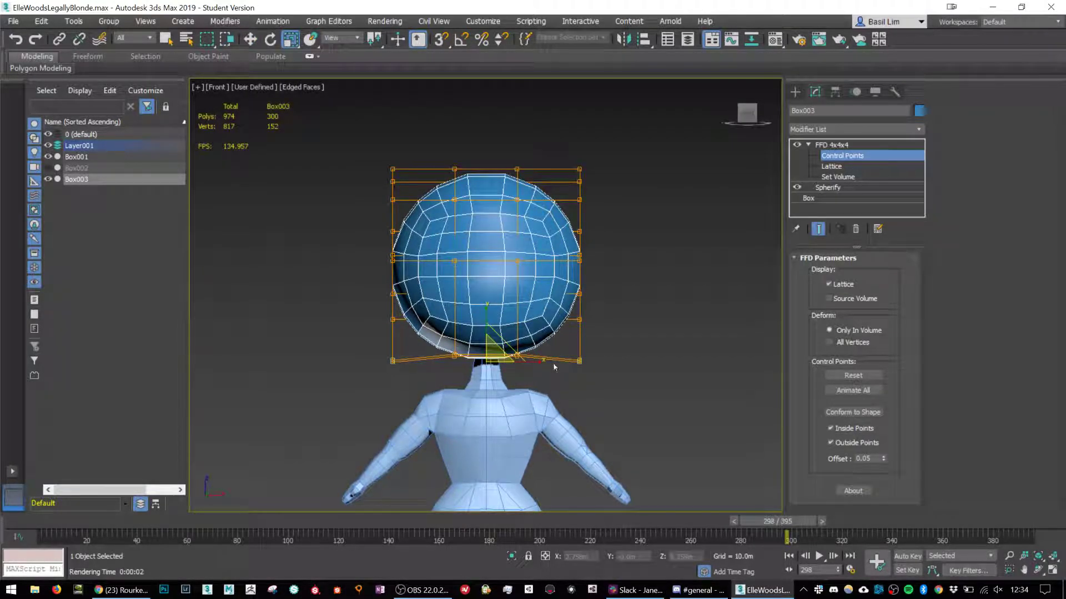
mouse_move(530, 360)
left_mouse_down()
mouse_move(549, 360)
mouse_move(537, 360)
left_mouse_up()
Narrow the middle of the head by scaling the mid-height side control points on both sides inward.
left_click_drag(562, 317, 560, 312)
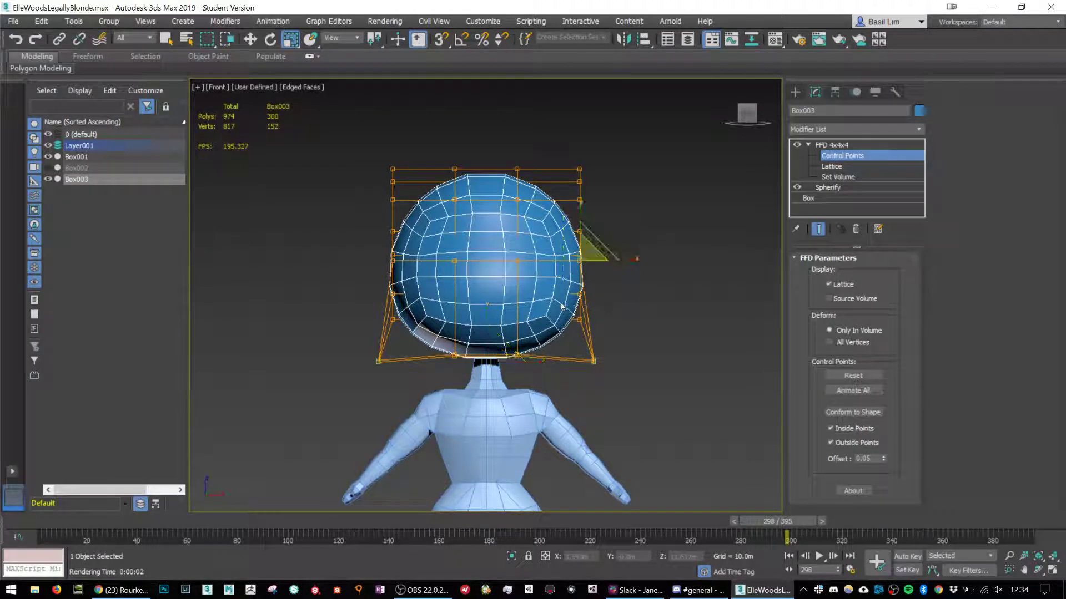
left_click_drag(365, 219, 412, 307, "ctrl")
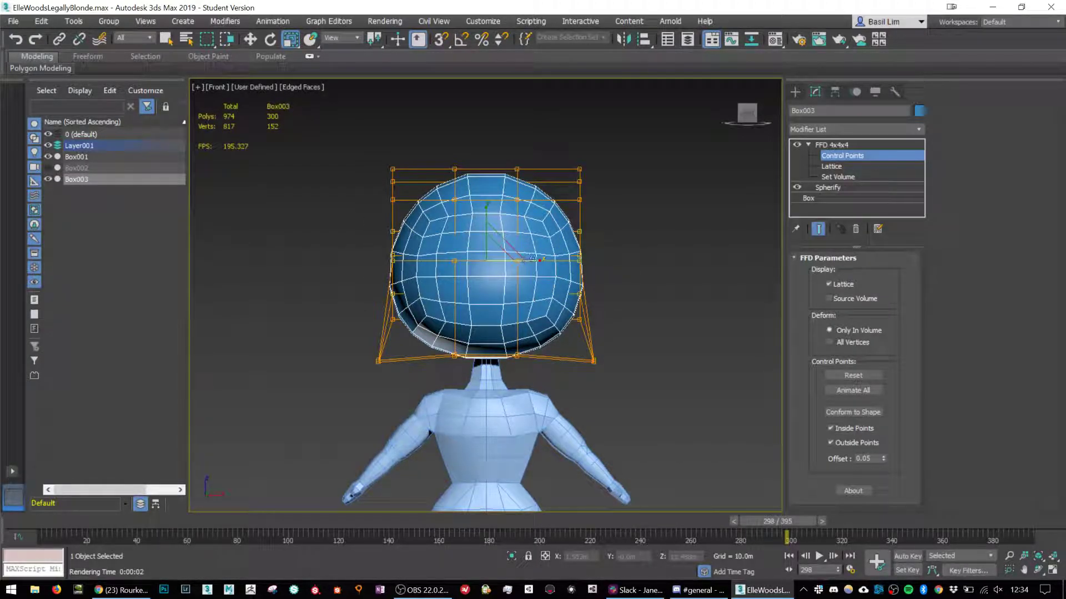
left_click_drag(519, 259, 521, 257)
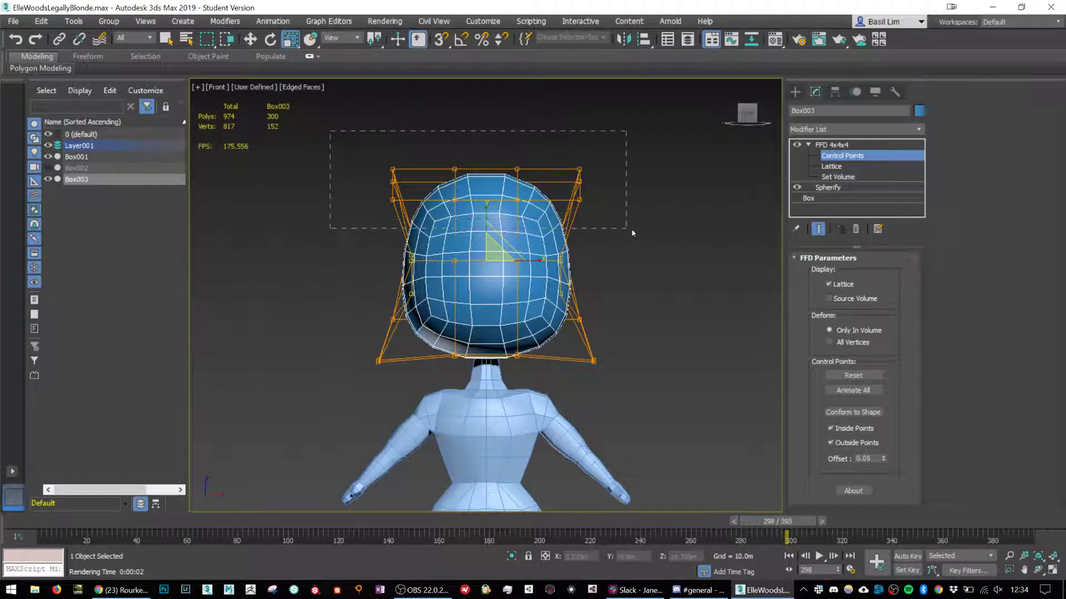
Scale the upper control points slightly narrower and move them down to flatten the crown.
left_click_drag(633, 233, 632, 233)
left_click_drag(538, 196, 537, 196)
key("w")
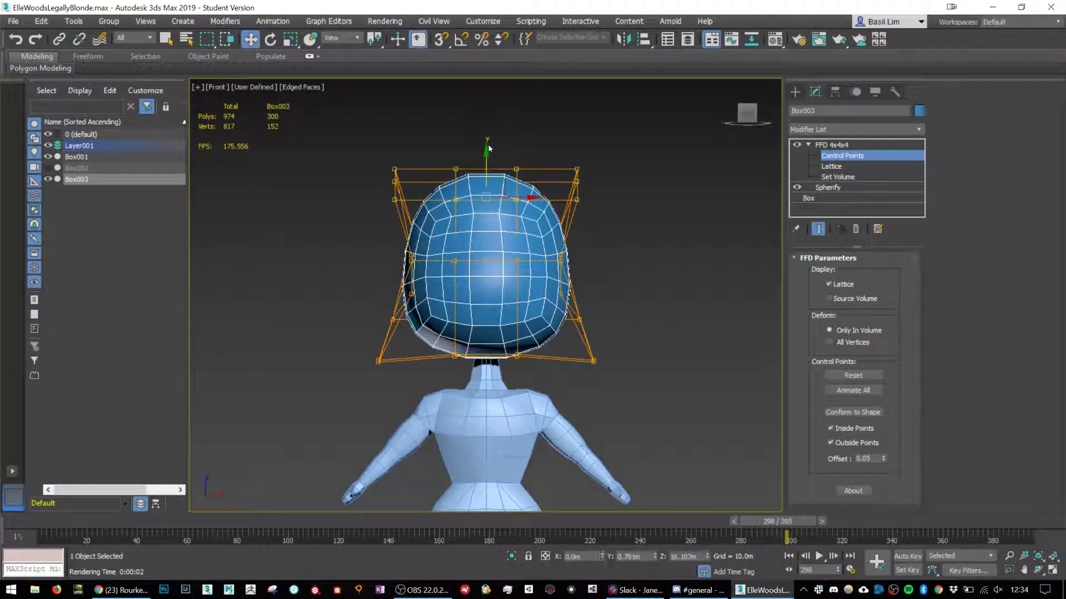
left_click_drag(485, 150, 486, 157)
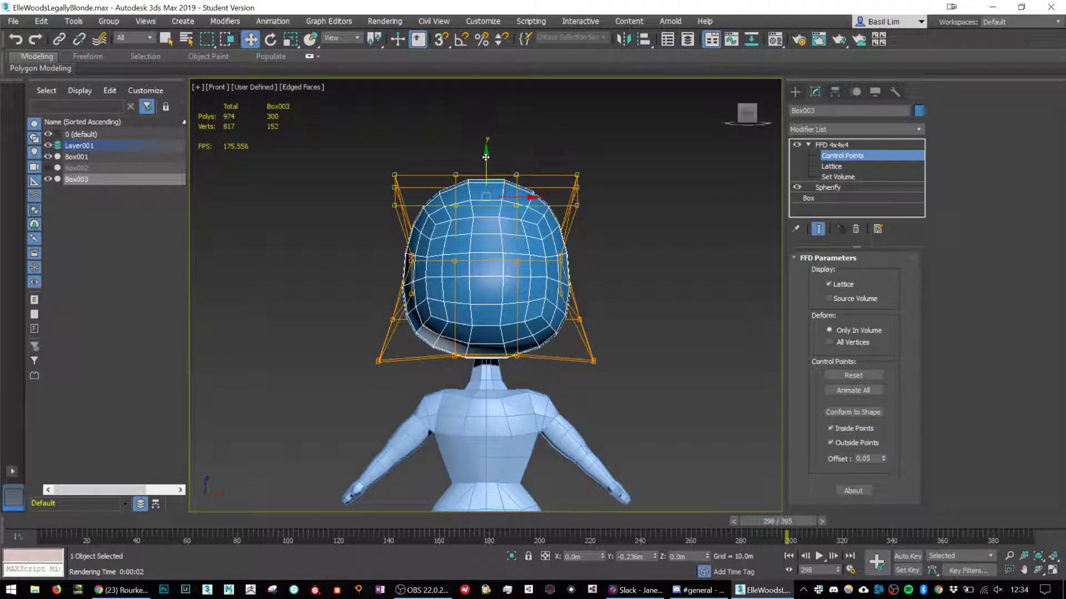
Set the base box's length, width and height segments to 4 and check the reshaped head.
left_click(827, 198)
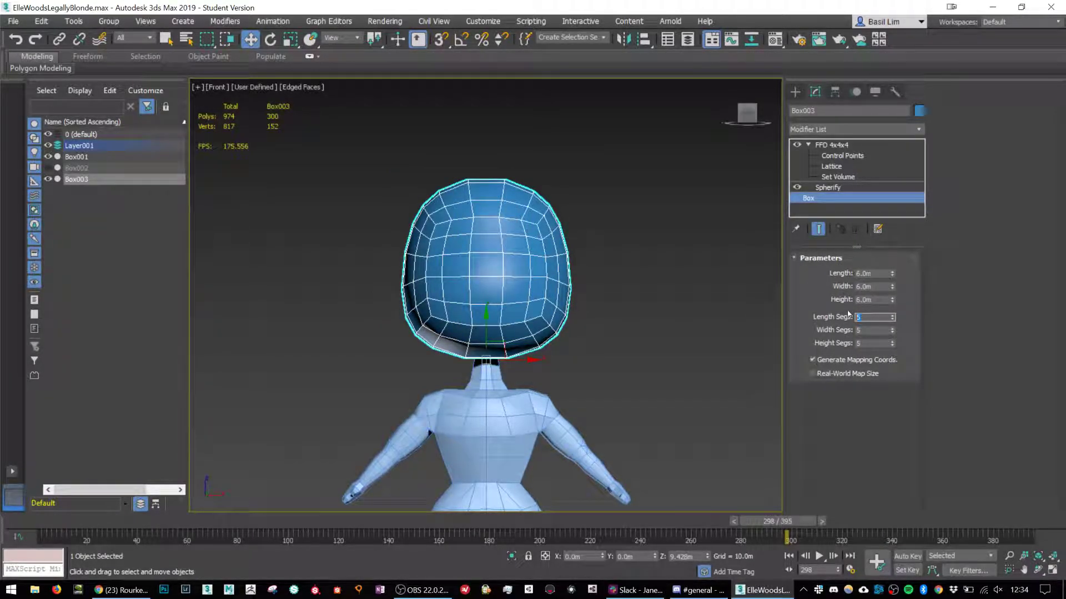
type("4")
key("Tab")
type("4")
key("Tab")
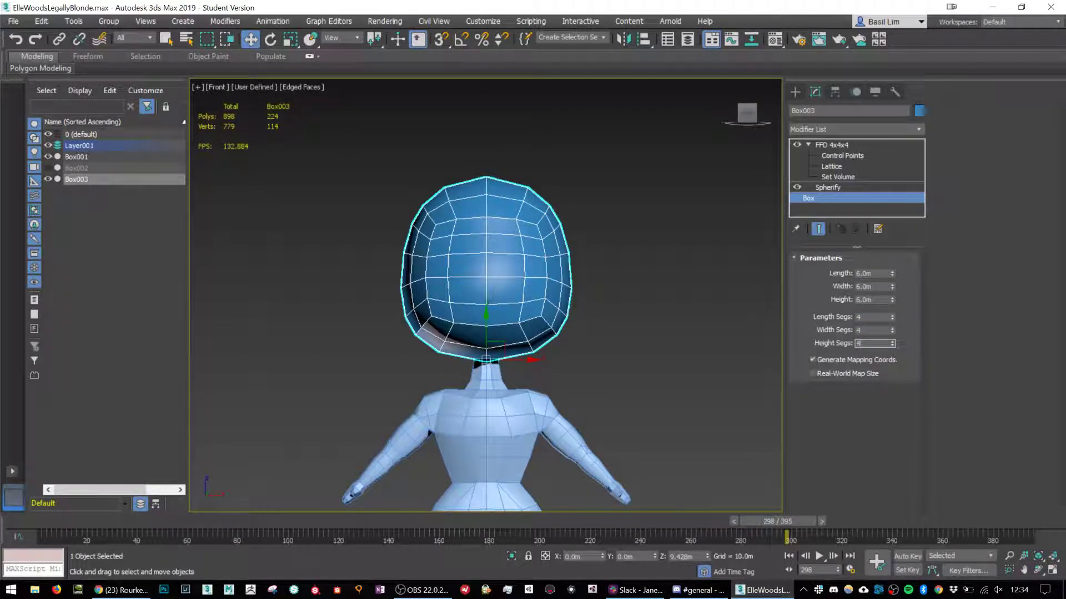
type("4")
key("Return")
middle_click_drag(508, 302, 561, 297, "alt")
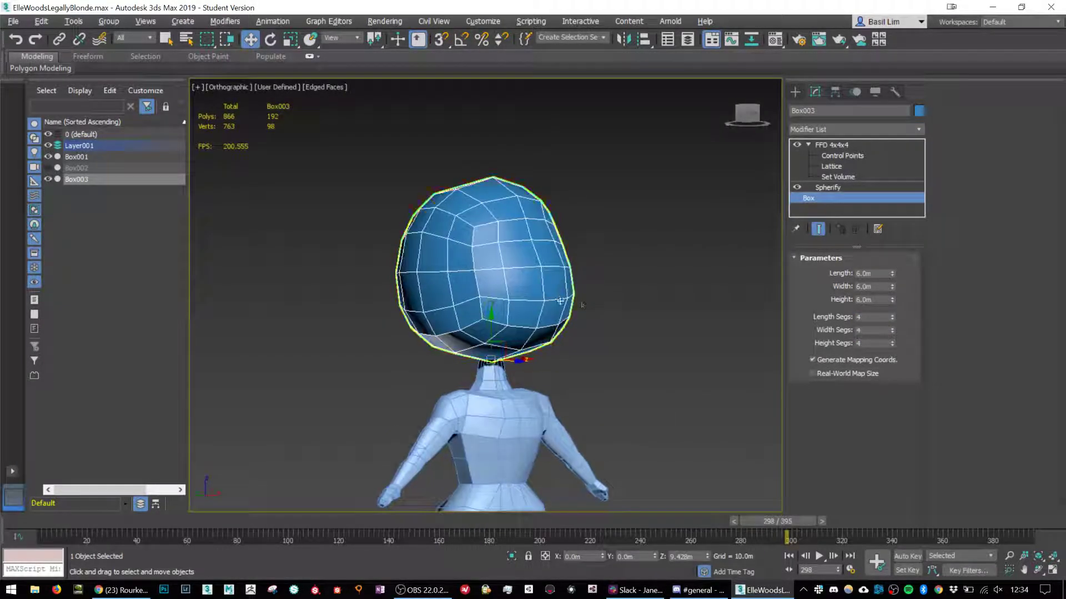
Select all control points of the FFD lattice and rescale the whole head uniformly.
left_click(833, 146)
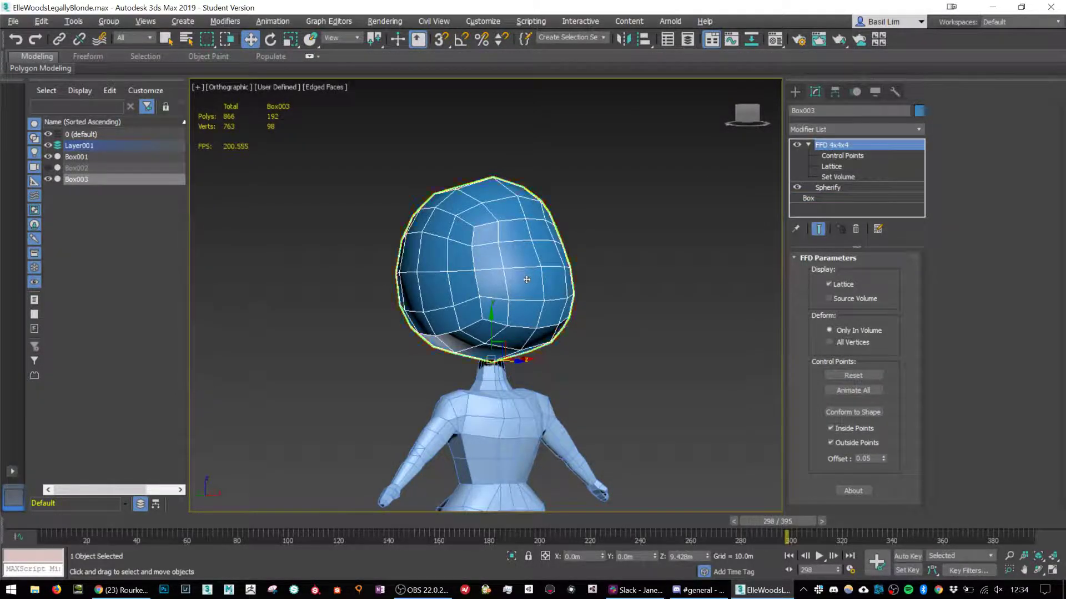
middle_click_drag(527, 275, 487, 274, "alt")
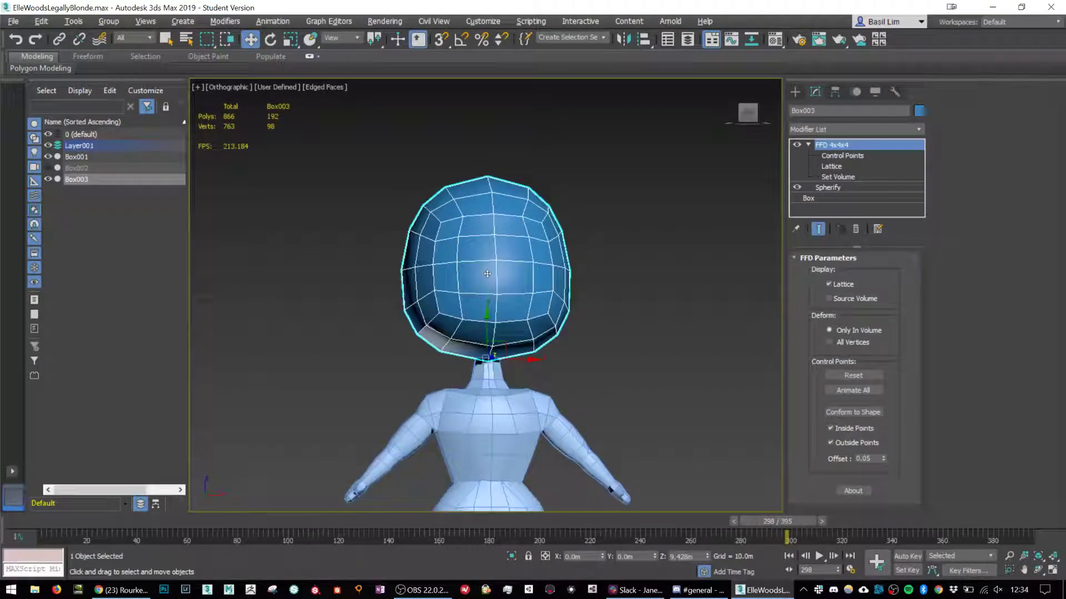
left_click(818, 157)
left_click_drag(317, 143, 714, 436)
scroll(658, 407, "down", 4)
middle_click_drag(640, 378, 602, 259)
key("r")
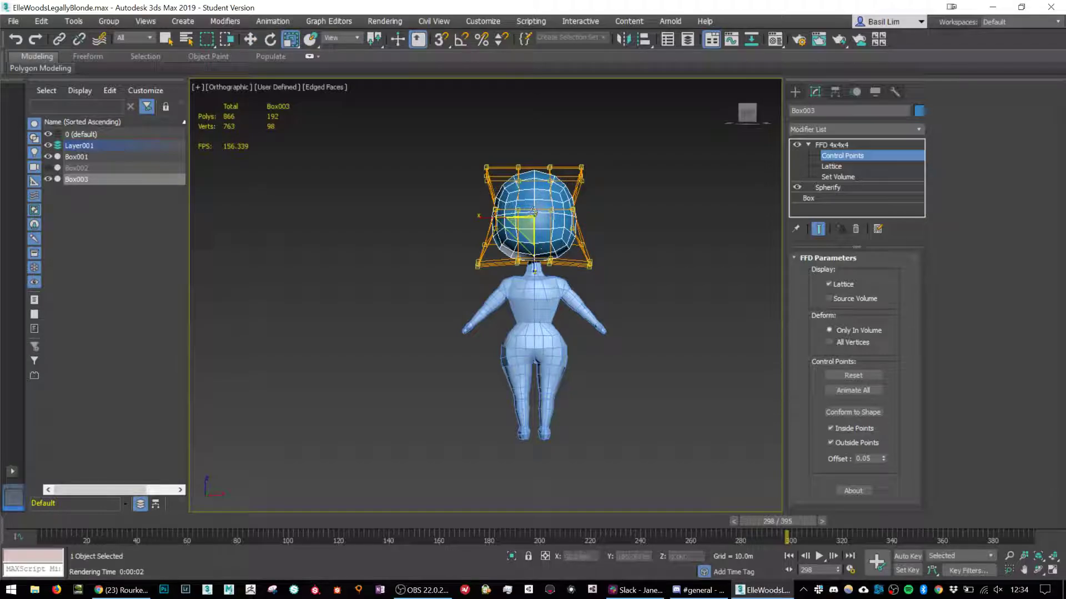
left_click_drag(525, 225, 535, 190)
Compare the head with the browser reference and lower the whole lattice towards the neck.
key("q")
key("w")
mouse_move(542, 261)
middle_mouse_down("alt")
mouse_move(599, 270)
mouse_move(531, 208)
middle_mouse_up("alt")
key("alt+Tab")
key("alt+Tab")
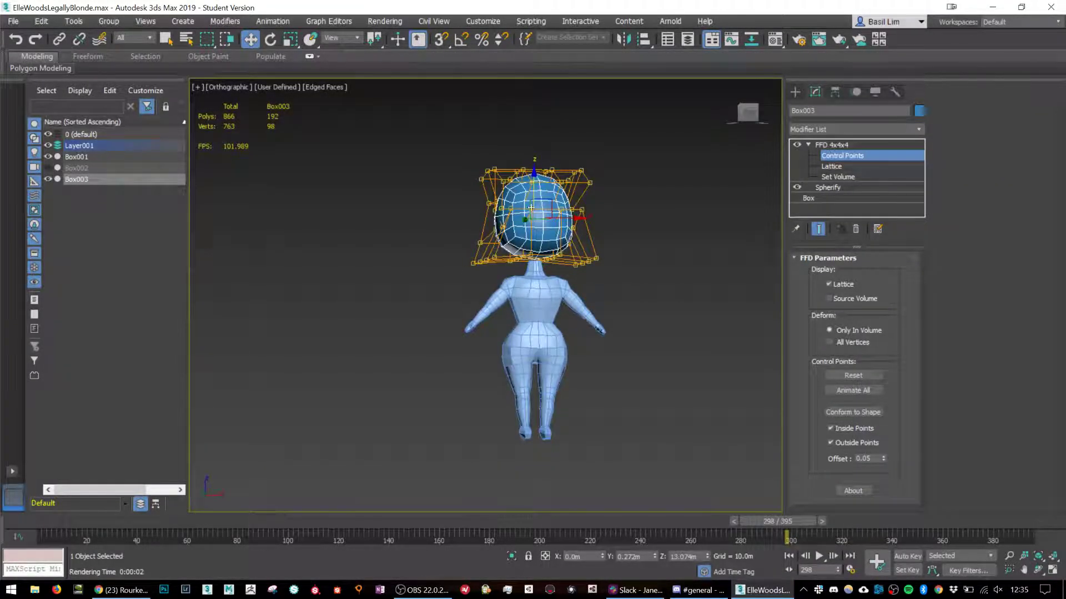
left_click_drag(535, 180, 535, 189)
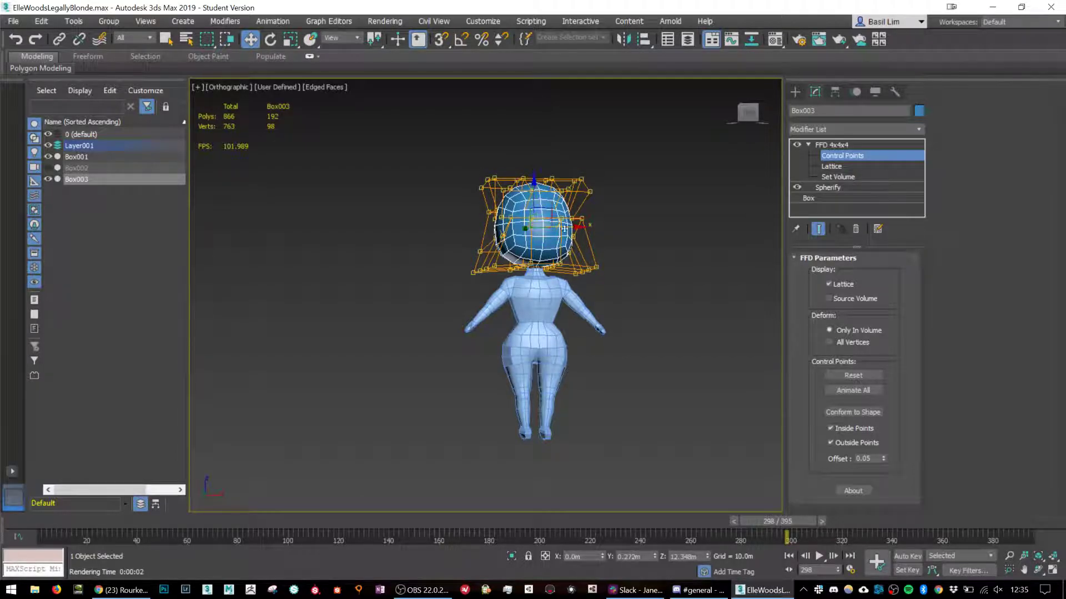
Scale the whole lattice up uniformly, raise the enlarged head on the neck and check it from several angles.
middle_click_drag(608, 296, 620, 296, "alt")
scroll(560, 240, "up", 2)
key("r")
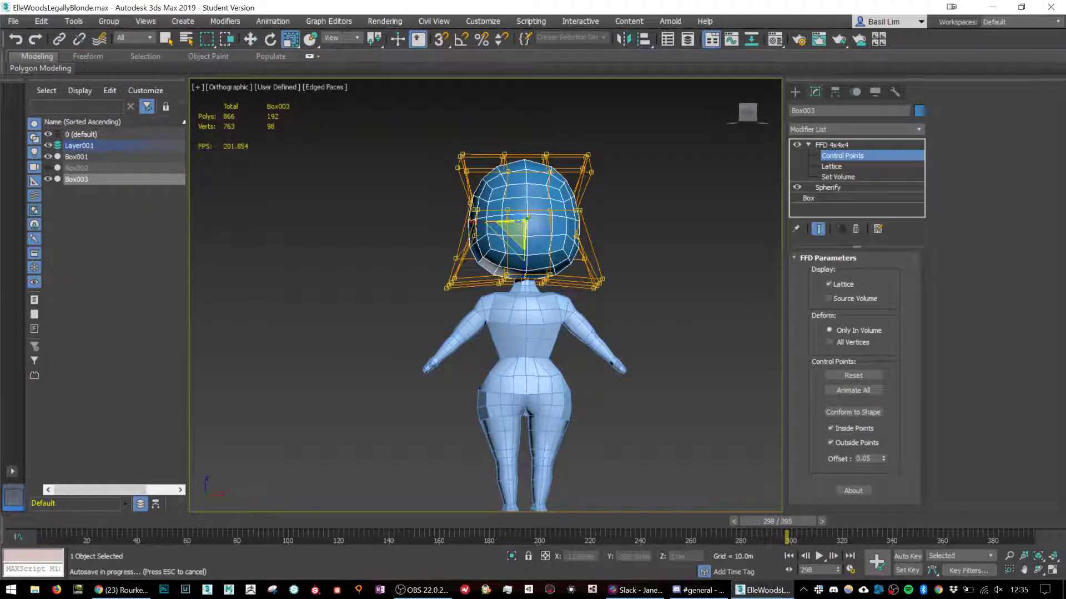
left_click_drag(527, 219, 523, 222)
key("w")
left_click_drag(525, 186, 526, 175)
middle_click_drag(555, 239, 637, 319, "alt")
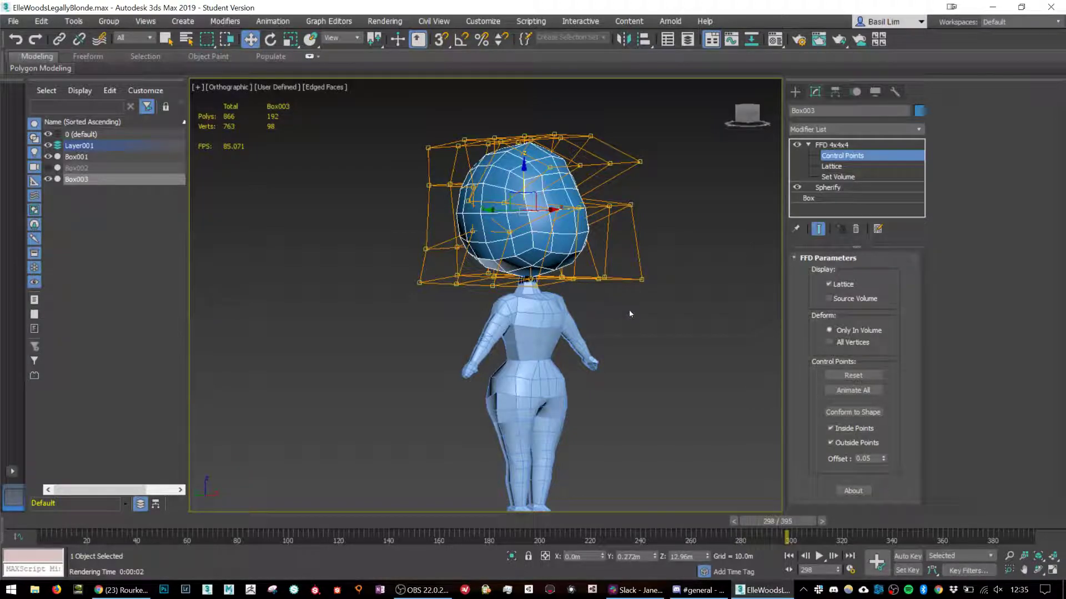
middle_click_drag(628, 310, 578, 310, "alt")
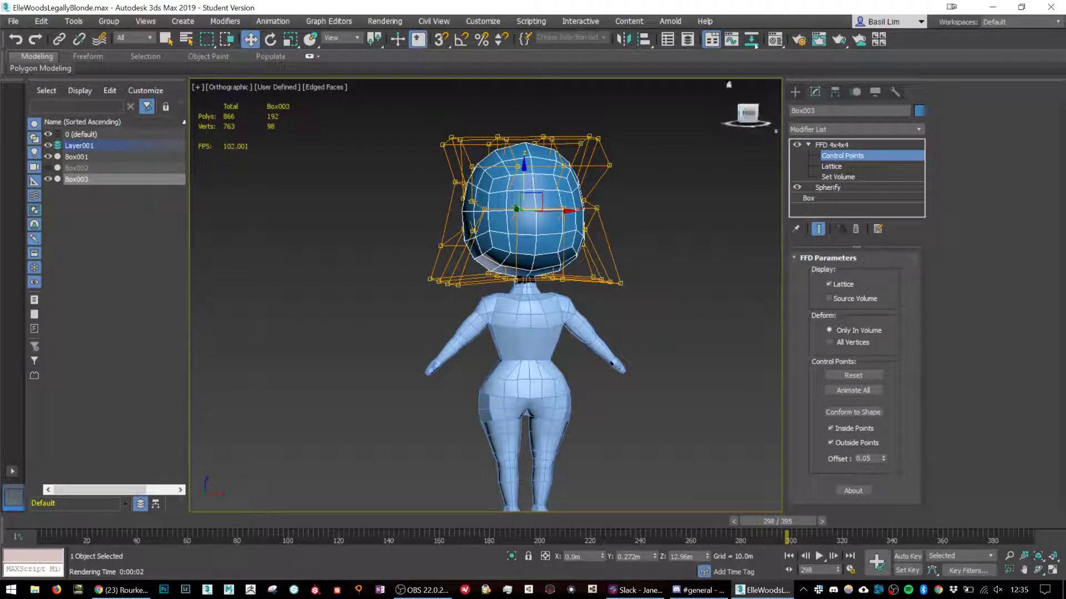
Switch to Chrome, search Google Images for "ariana grande" and look through the photos for face-shape reference.
key("alt+Tab")
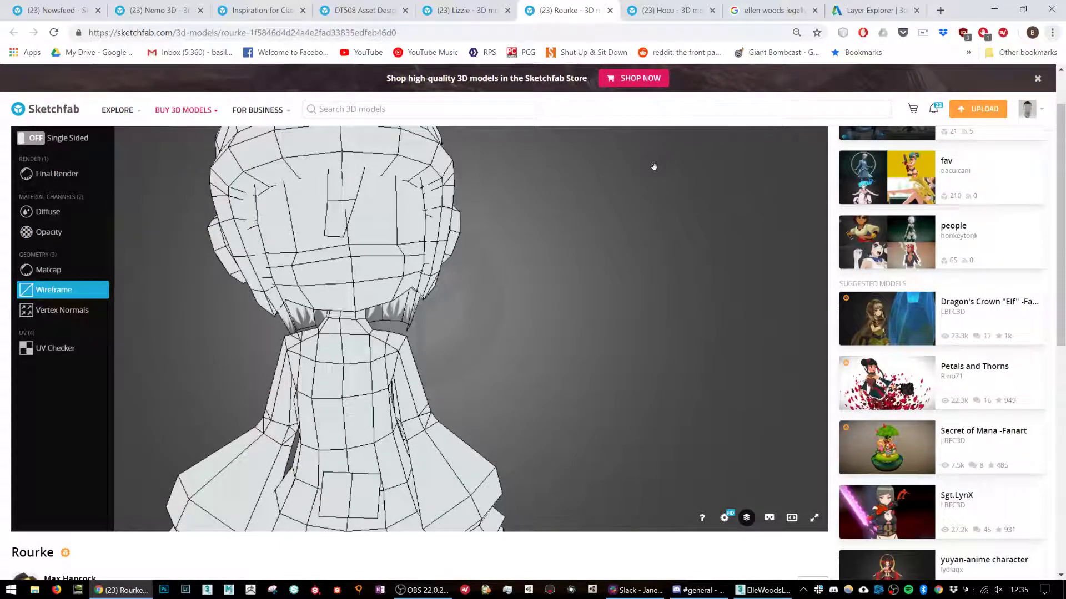
left_click(746, 9)
scroll(684, 153, "up", 2)
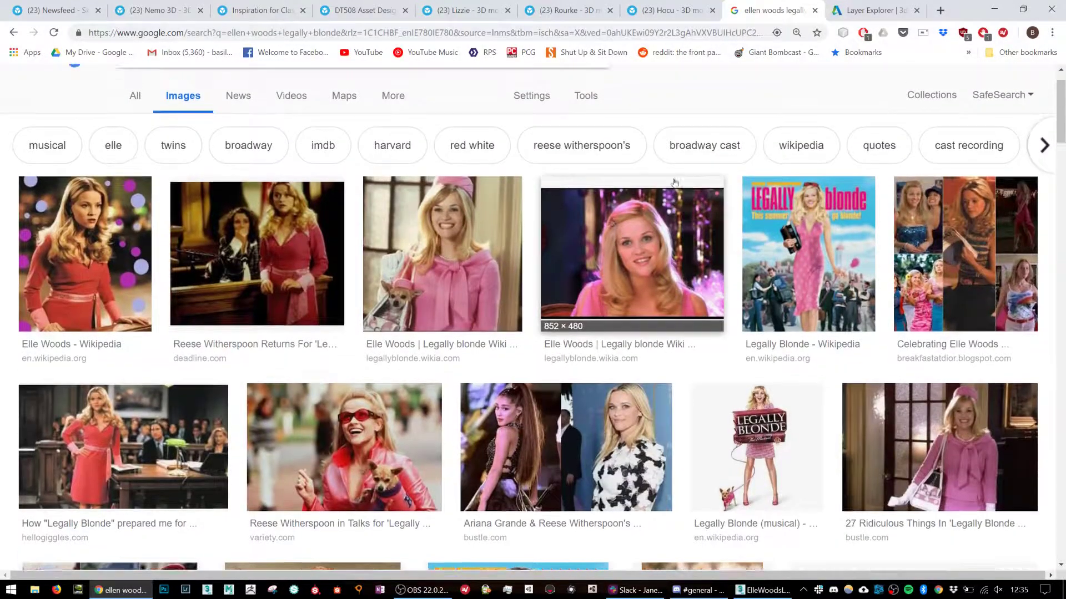
left_click_drag(388, 92, 1, 3)
type("ariana grande")
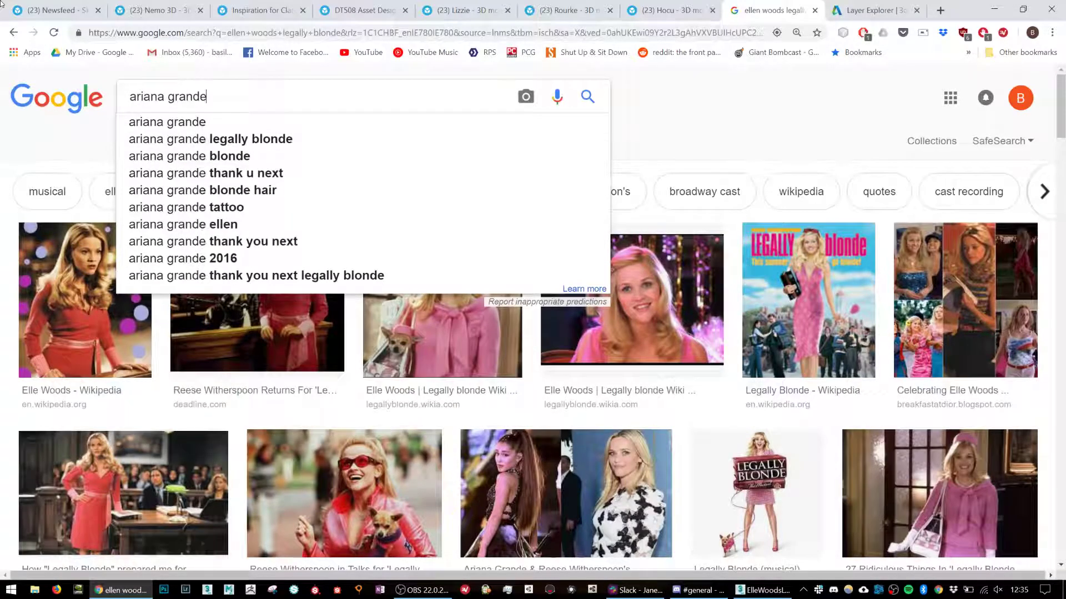
key("Return")
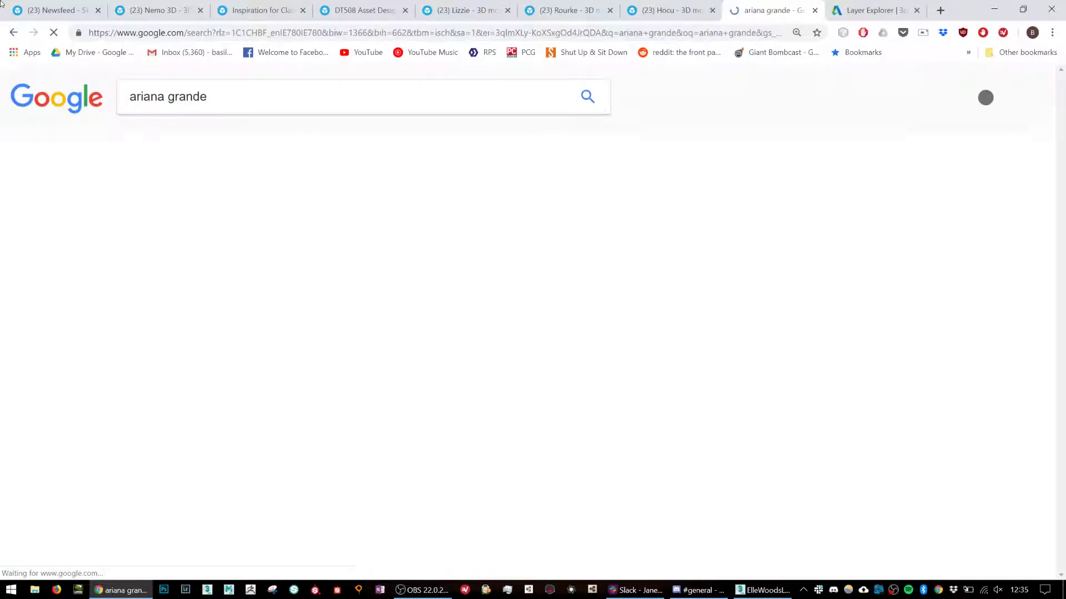
scroll(495, 325, "down", 5)
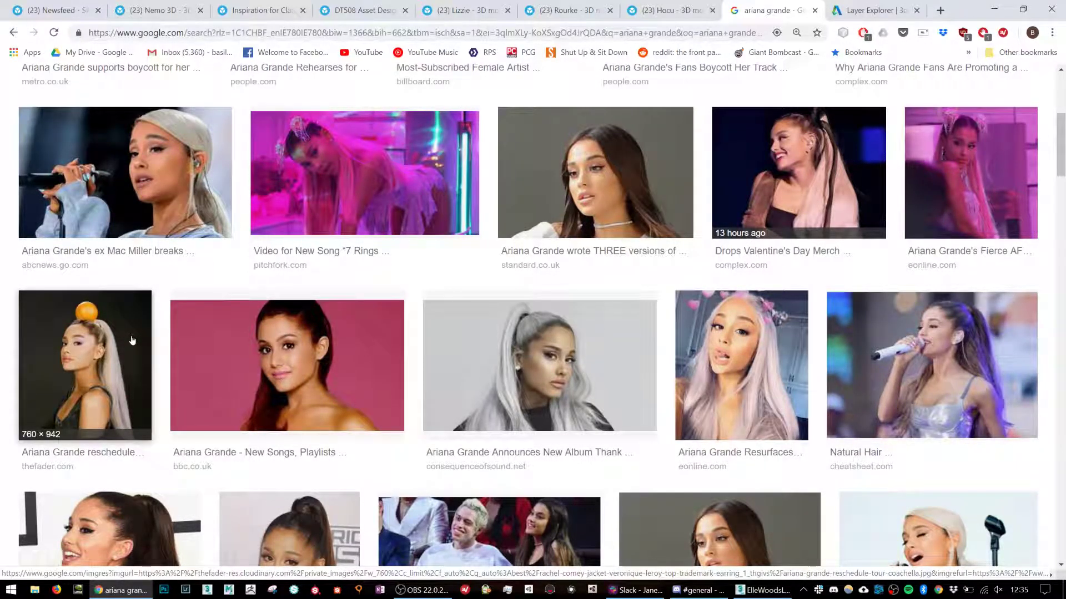
Return to 3ds Max and scale the two middle control points at the front of the chin closer together.
key("alt+Tab")
middle_click_drag(486, 259, 482, 301, "alt")
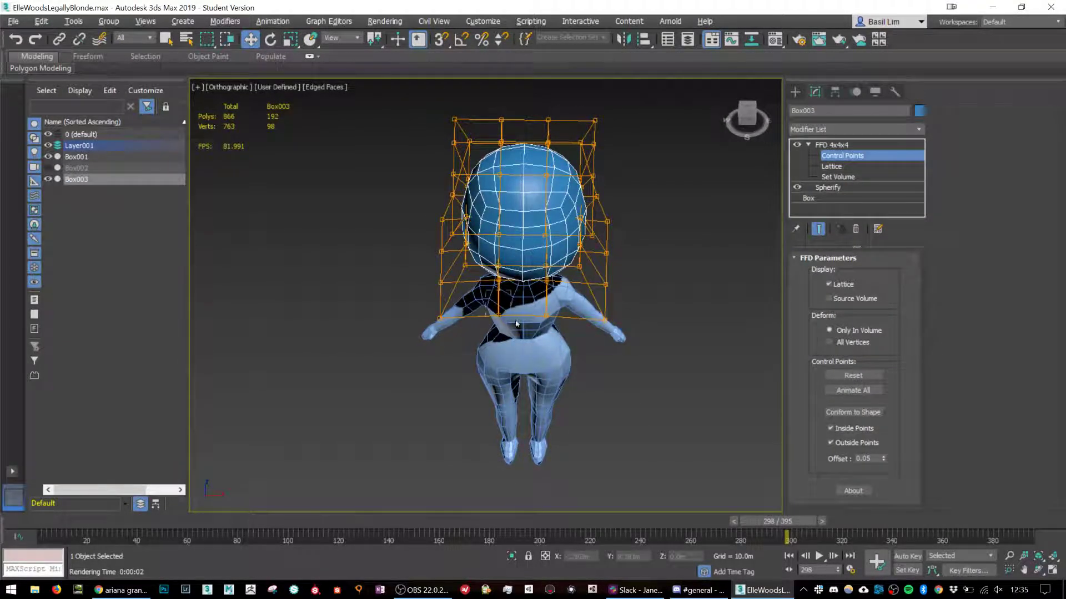
left_click_drag(482, 301, 563, 351)
middle_click_drag(563, 352, 563, 311, "alt")
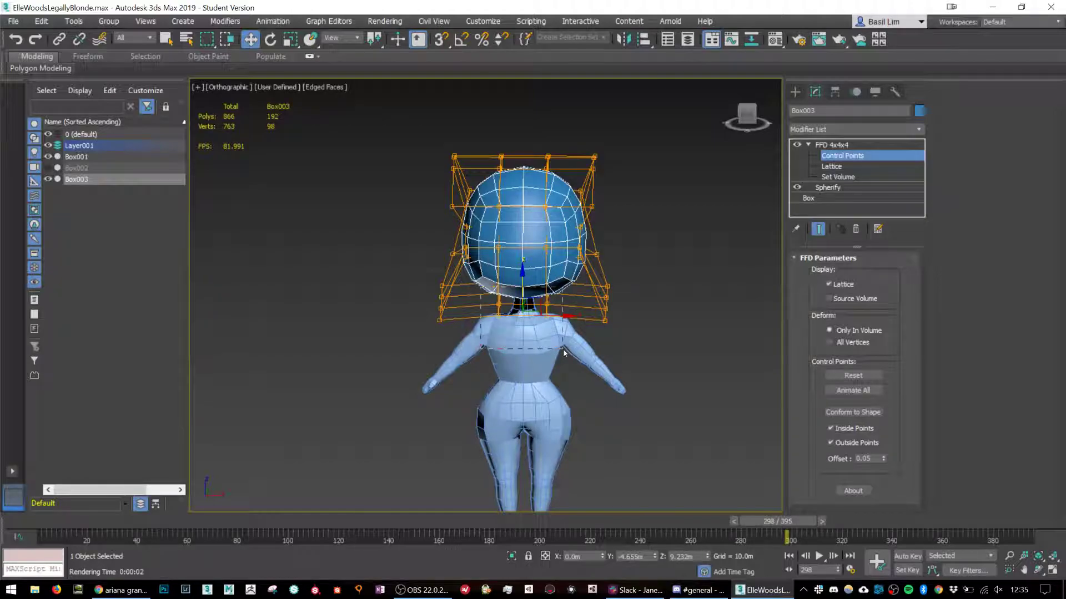
middle_click_drag(558, 344, 549, 324, "alt")
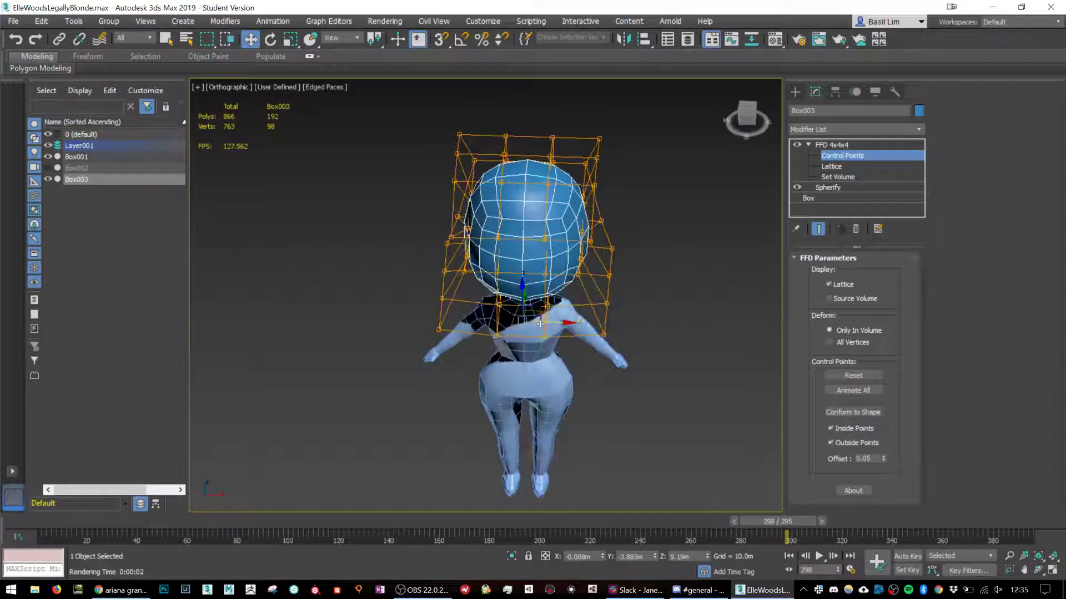
key("r")
left_click_drag(562, 323, 536, 322)
middle_click_drag(617, 343, 618, 301, "alt")
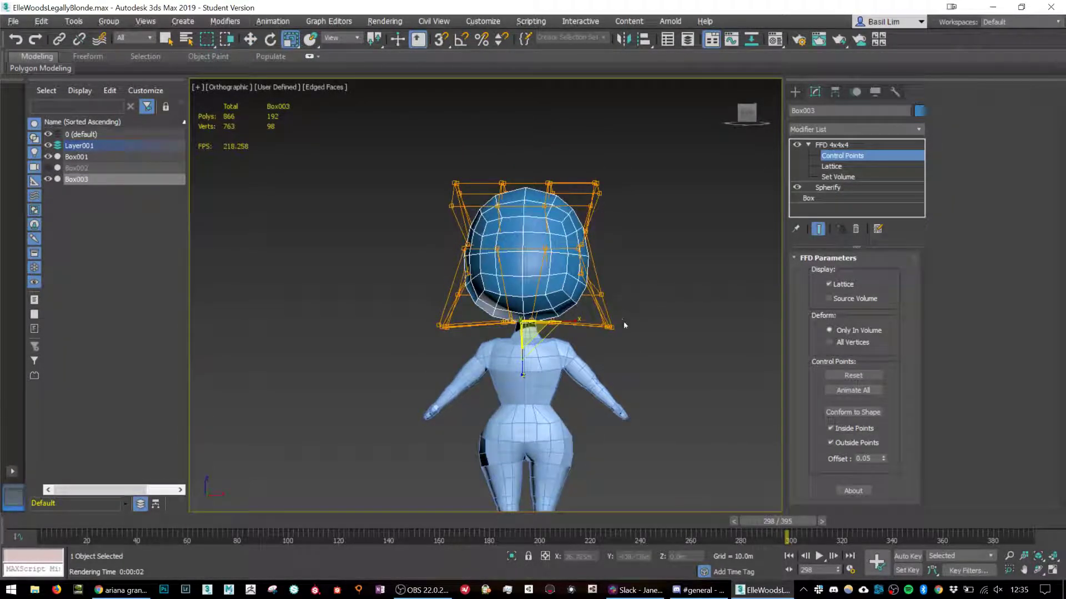
Narrow the jaw by scaling the bottom corner control points inward, ease them slightly back out, and inspect the profile.
left_click_drag(636, 318, 595, 348)
left_click_drag(483, 371, 484, 371, "ctrl")
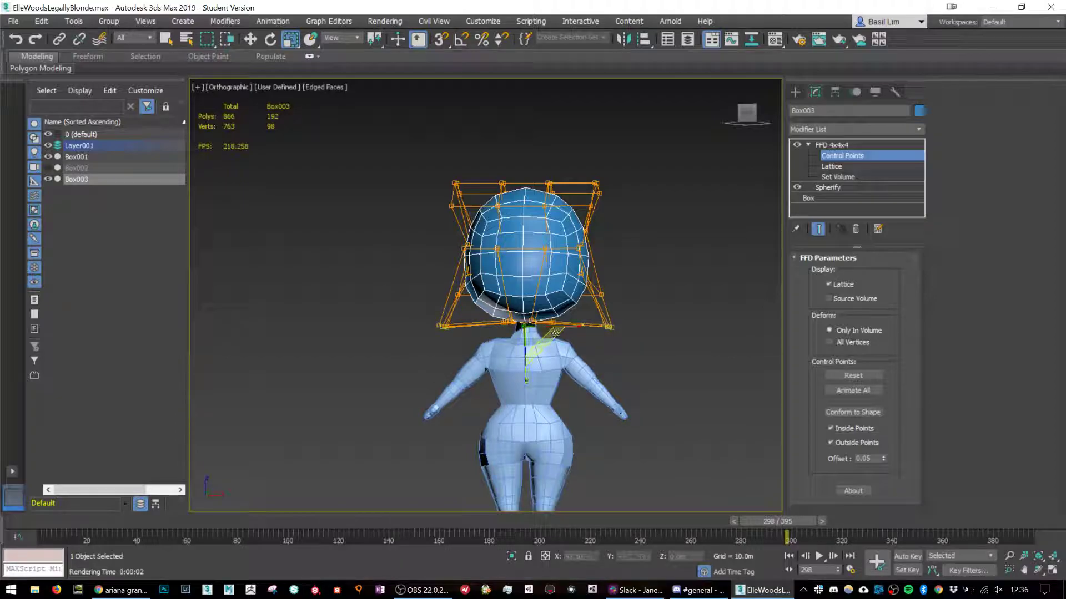
left_click_drag(571, 325, 550, 324)
middle_click_drag(545, 333, 509, 337, "alt")
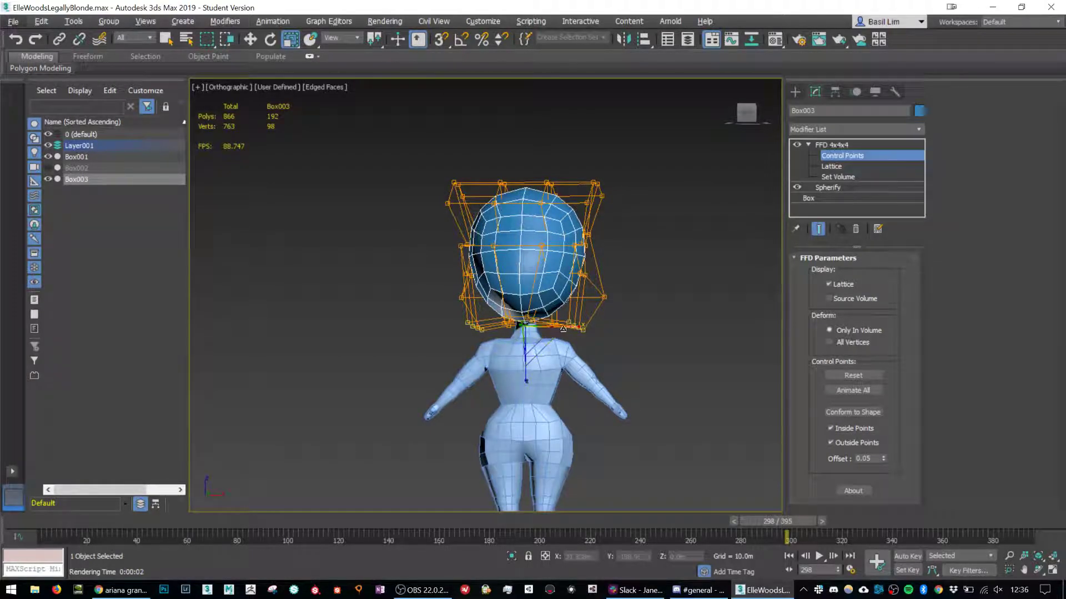
mouse_move(574, 328)
left_mouse_down()
mouse_move(600, 328)
mouse_move(577, 328)
left_mouse_up()
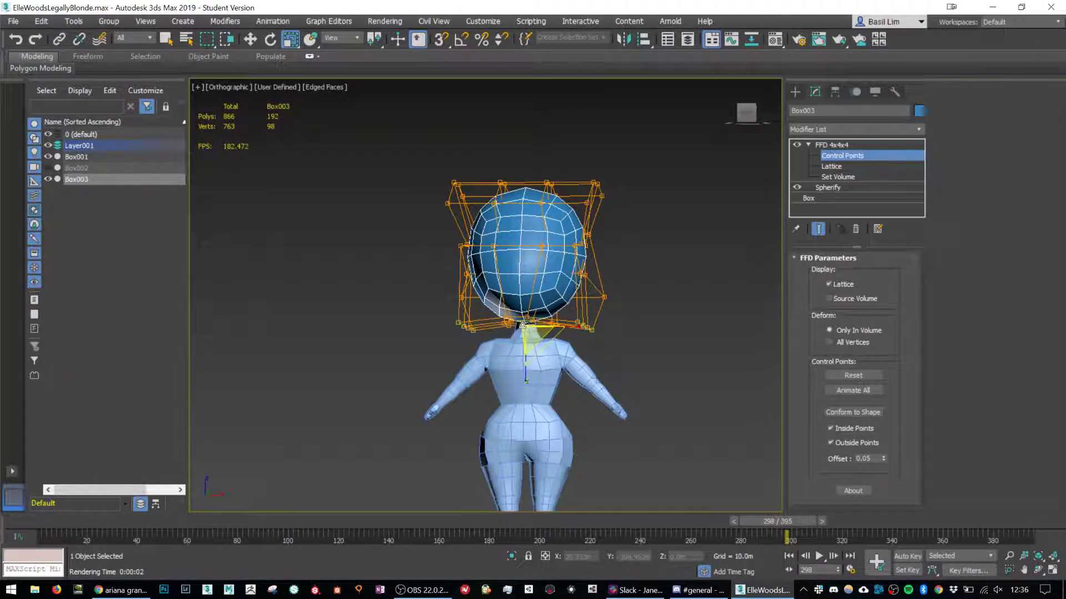
middle_click_drag(531, 333, 630, 333, "alt")
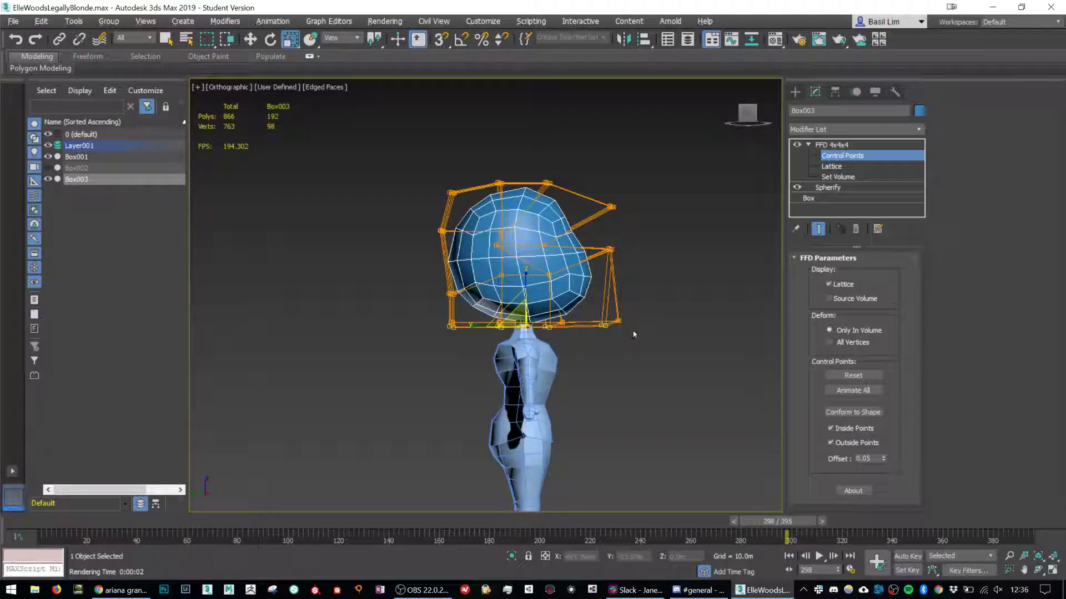
Push the lower-middle face and chin control points back in profile, comparing the head with the Ariana Grande photos in Chrome.
key("alt+Tab")
key("alt+Tab")
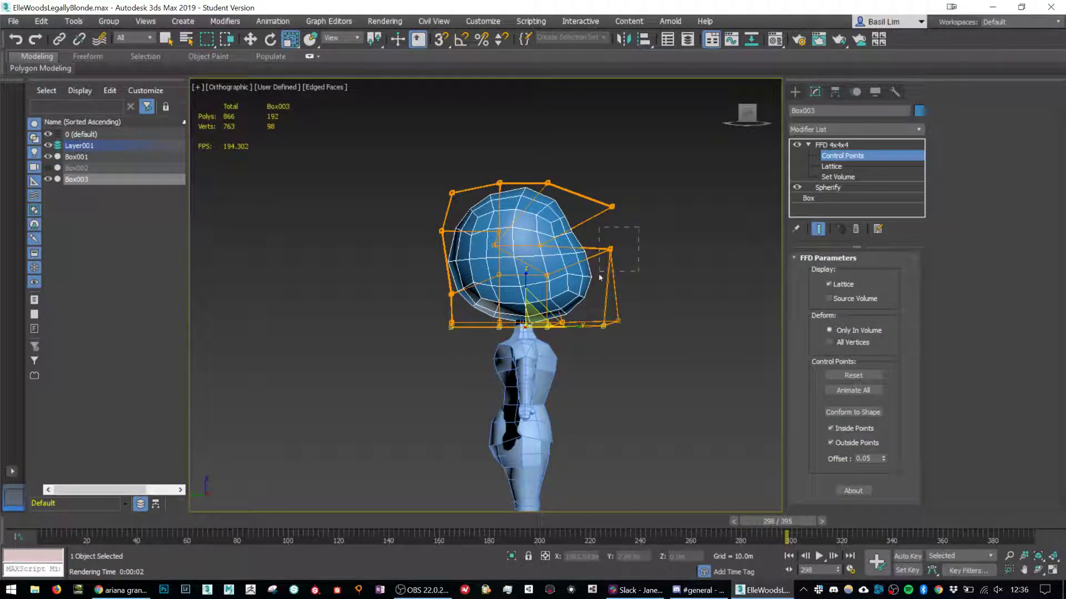
left_click_drag(598, 273, 586, 360)
key("w")
left_click_drag(595, 305, 556, 314)
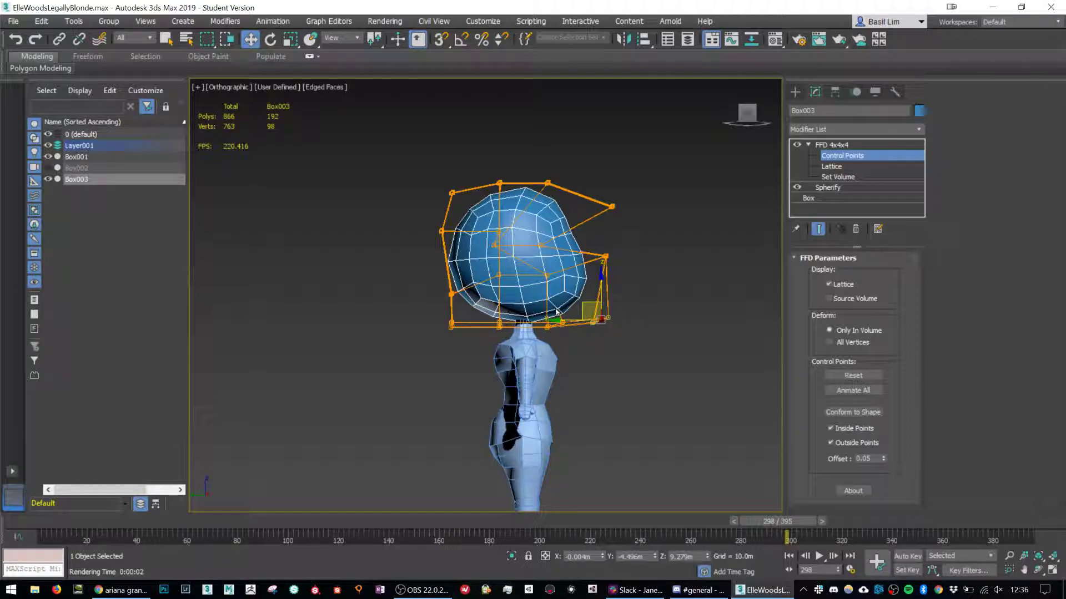
middle_click_drag(555, 314, 449, 320, "alt")
middle_click_drag(579, 314, 653, 302, "alt")
key("alt+Tab")
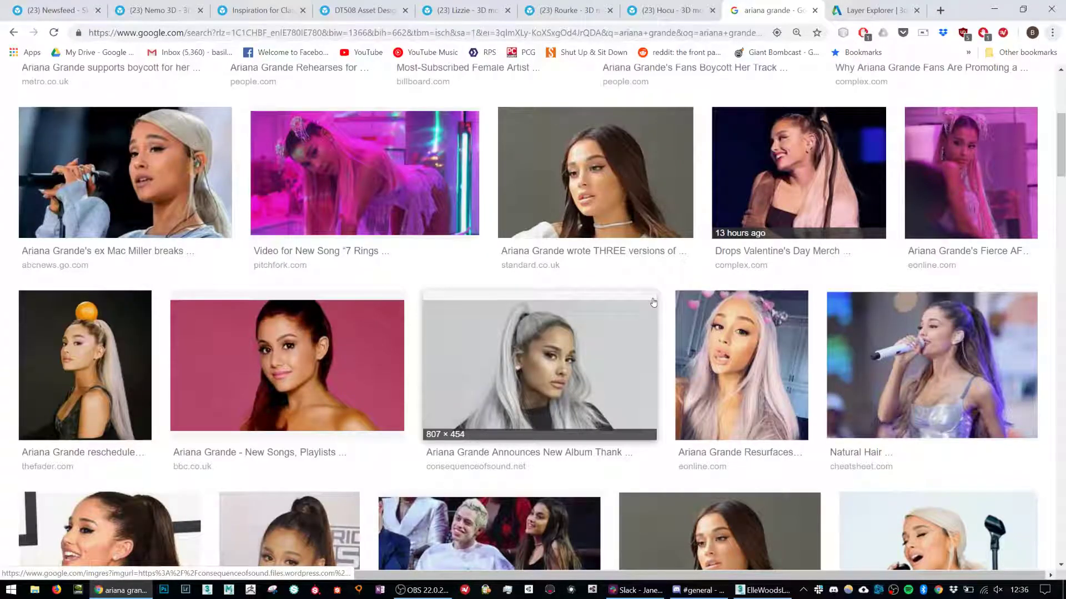
Compare the head from the front in 3ds Max with the Ariana Grande photos in Chrome, ending back in 3ds Max.
key("alt+Tab")
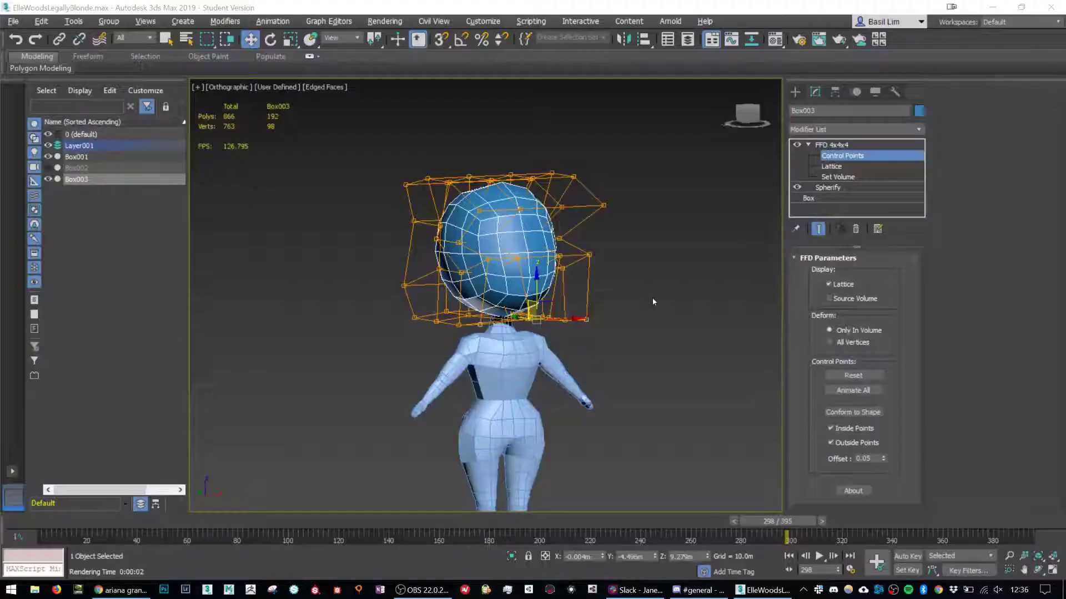
middle_click_drag(550, 267, 516, 265, "alt")
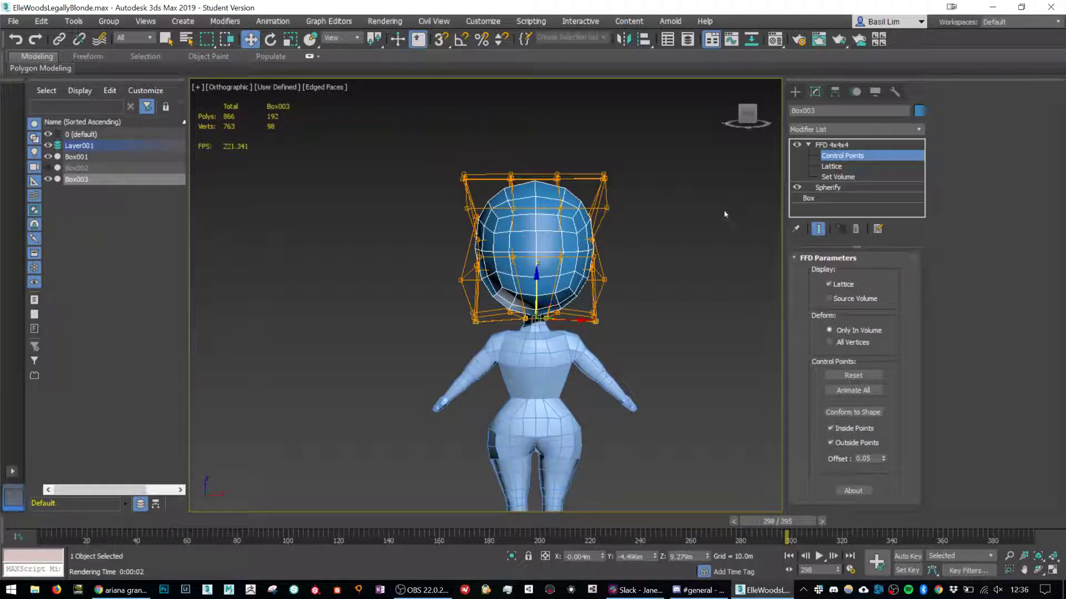
key("alt+Tab")
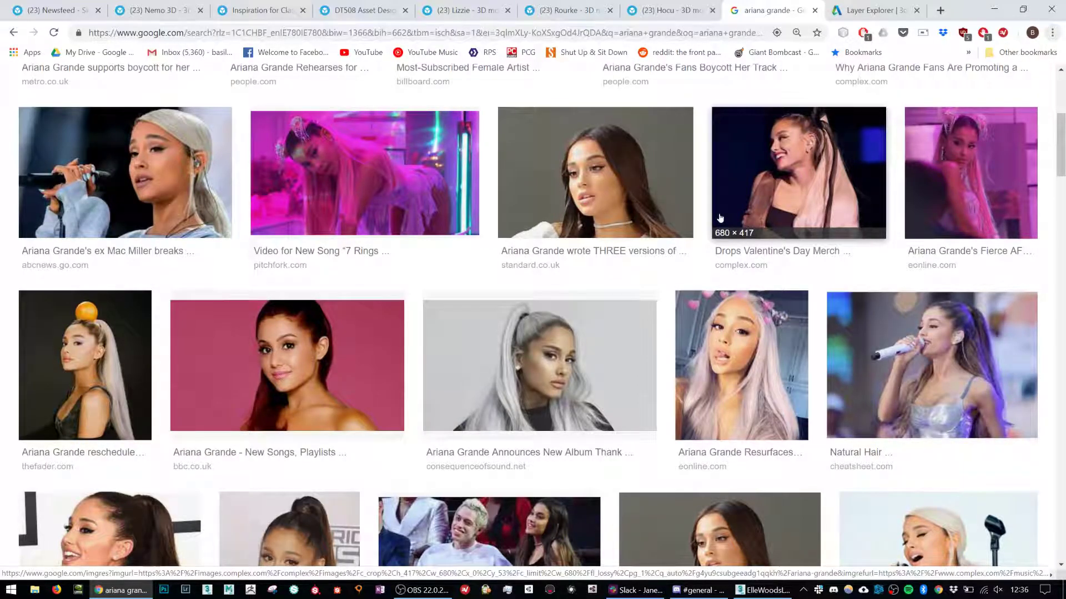
key("alt+Tab")
key("alt+Tab")
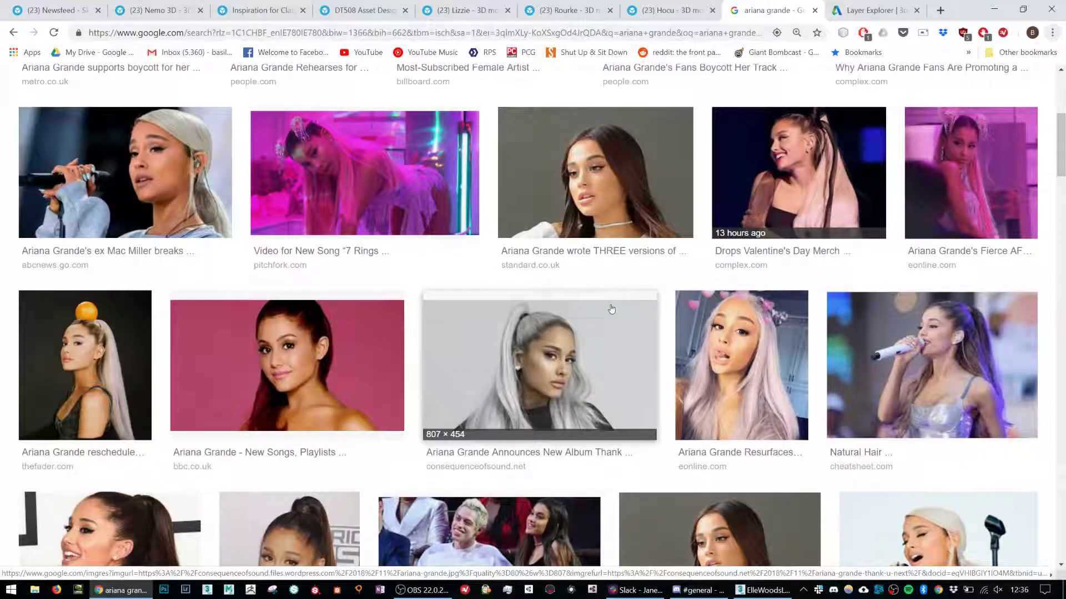
key("alt+Tab")
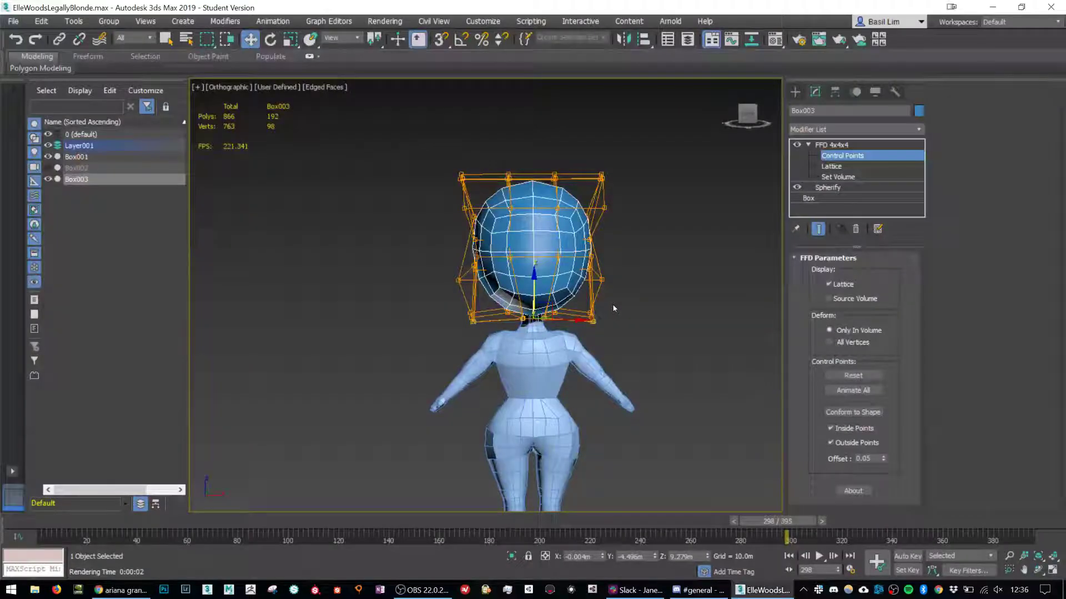
Create a small, short six-sided cylinder in the empty space beside the character.
left_click(795, 92)
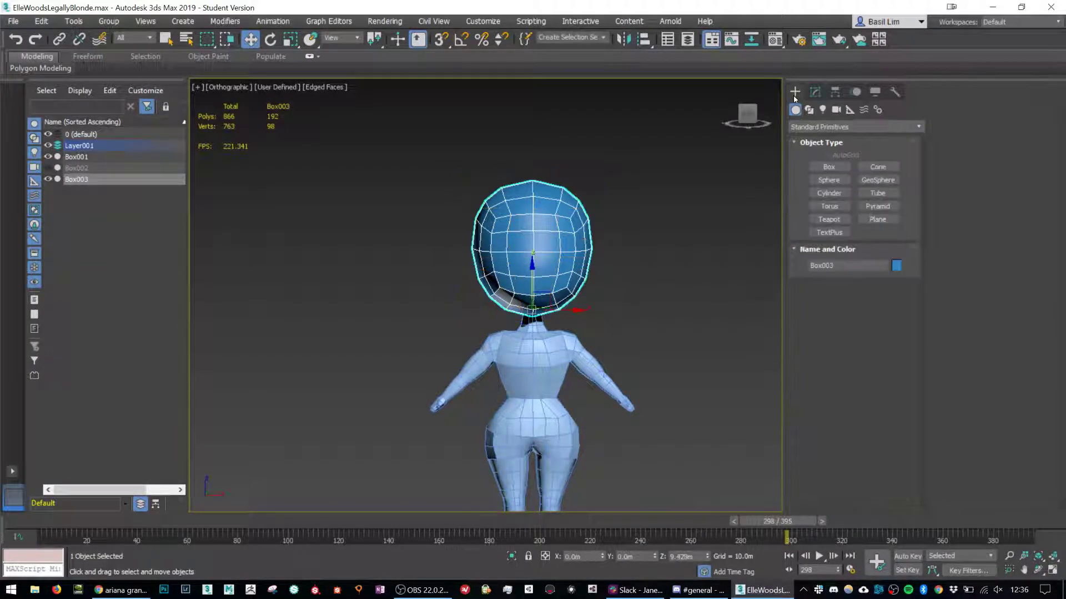
left_click(828, 193)
middle_click_drag(581, 405, 628, 309)
left_click_drag(628, 306, 641, 302)
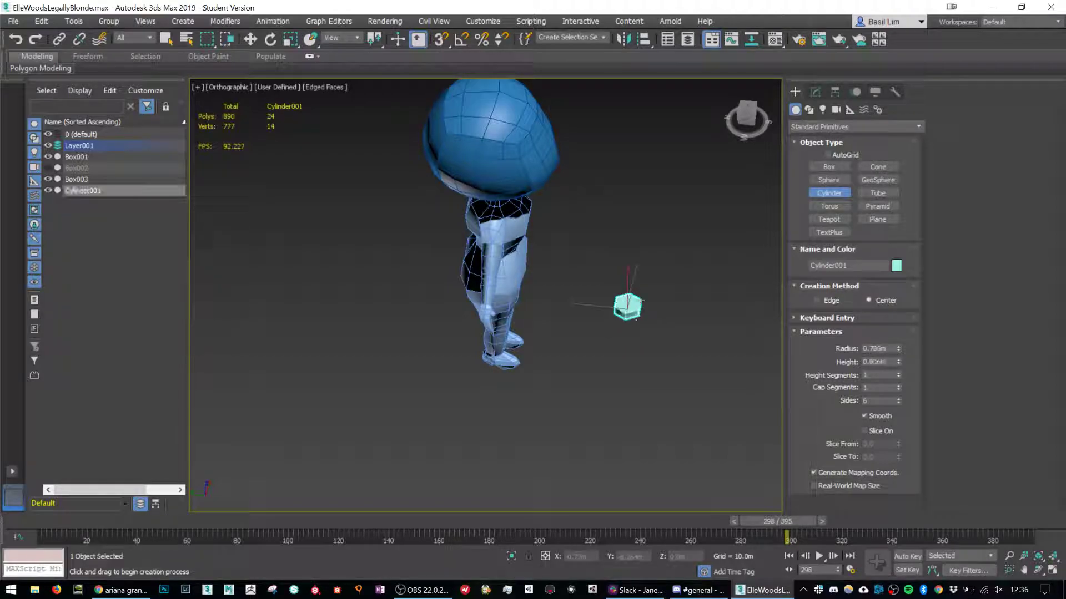
left_click(640, 289)
Move the small cylinder onto the upper back of the head and rotate it to tilt with the skull's surface.
middle_click_drag(651, 283, 640, 376)
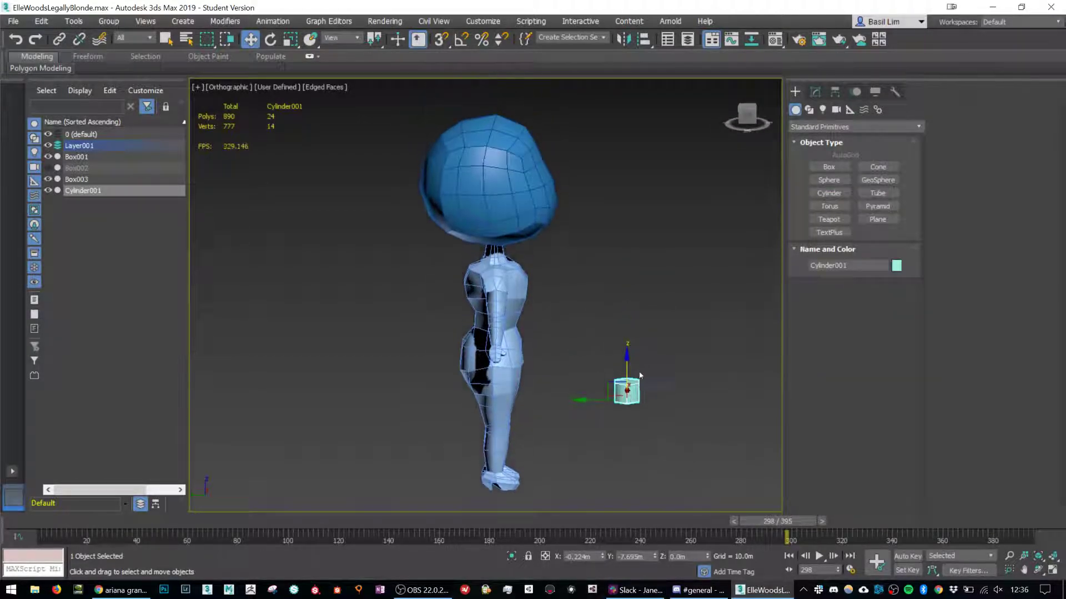
left_click_drag(615, 380, 435, 88)
key("e")
key("w")
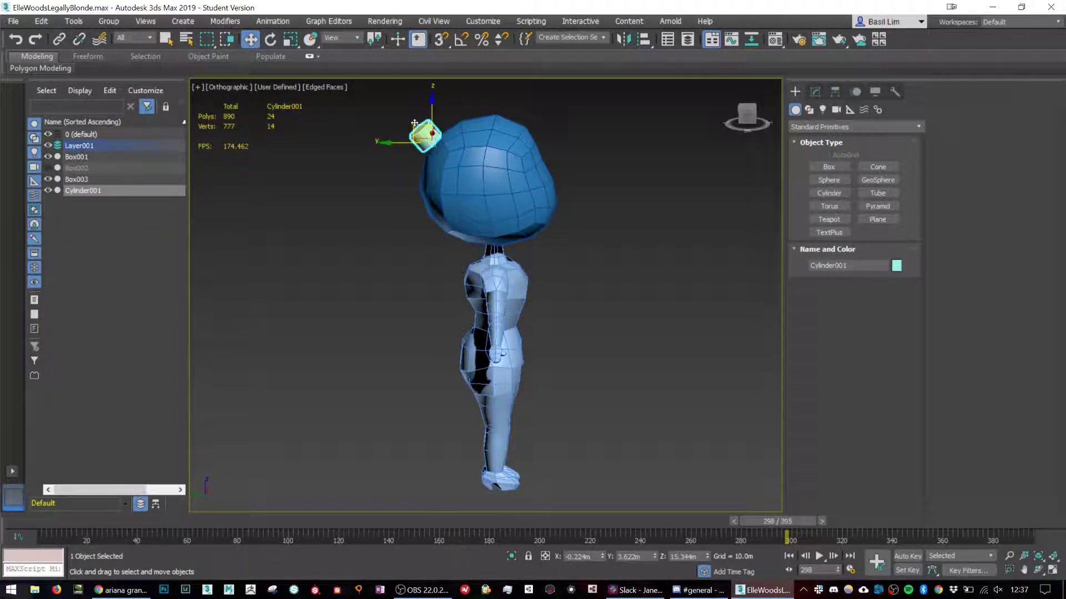
left_click_drag(415, 123, 500, 102)
key("e")
key("w")
Centre the small cylinder sideways on the head, checking it from above and in profile.
middle_click_drag(509, 105, 633, 172, "alt")
middle_click_drag(512, 155, 483, 258)
scroll(478, 202, "up", 2)
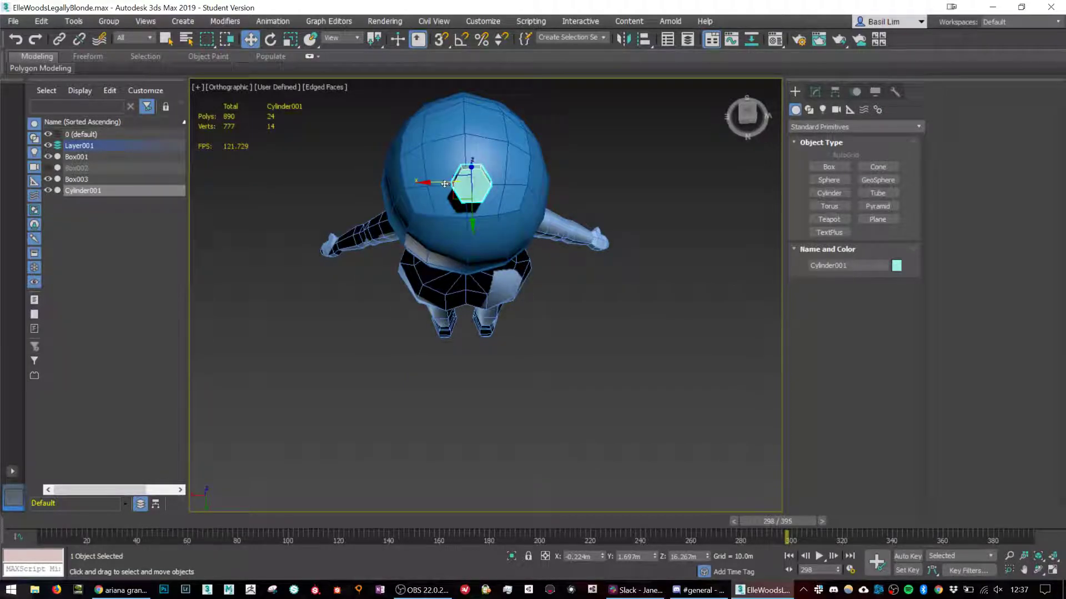
left_click_drag(445, 183, 438, 183)
middle_click_drag(503, 261, 475, 272, "alt")
scroll(475, 275, "down", 5)
middle_click_drag(538, 326, 563, 349, "alt")
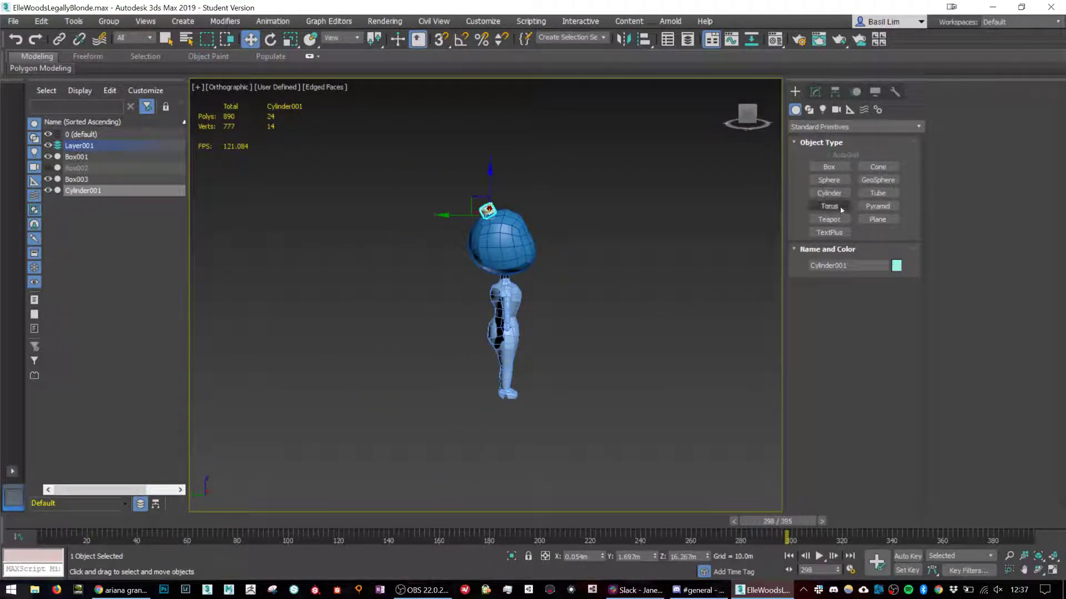
Create a tall cylinder about 11.45 m high with a 0.725 m radius beside the character and widen it to about 202%.
left_click(829, 192)
mouse_move(604, 398)
left_mouse_down()
mouse_move(633, 397)
mouse_move(609, 397)
left_mouse_up()
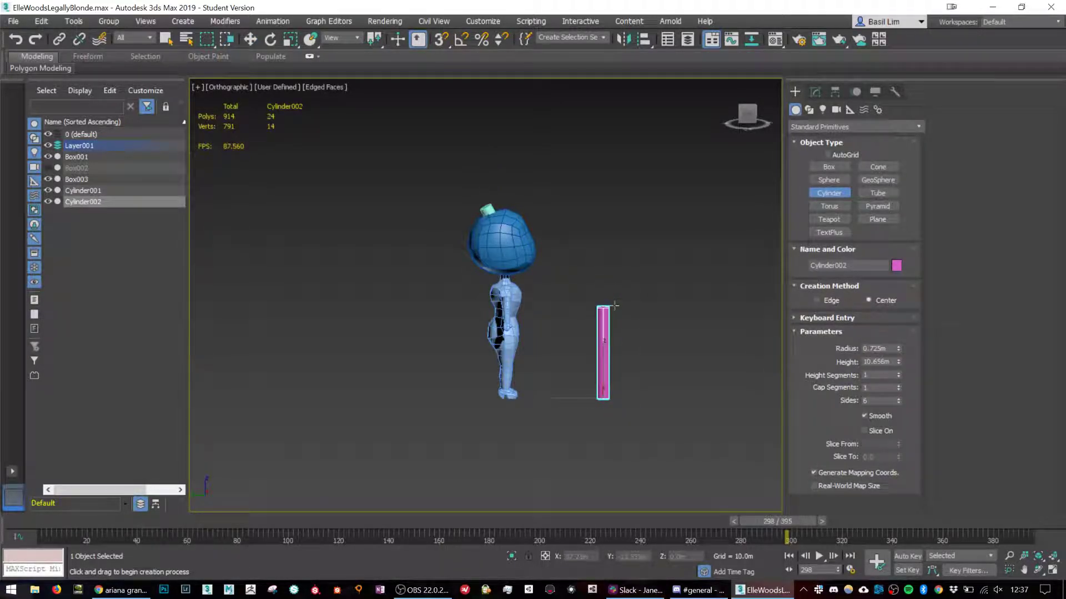
scroll(617, 309, "up", 4)
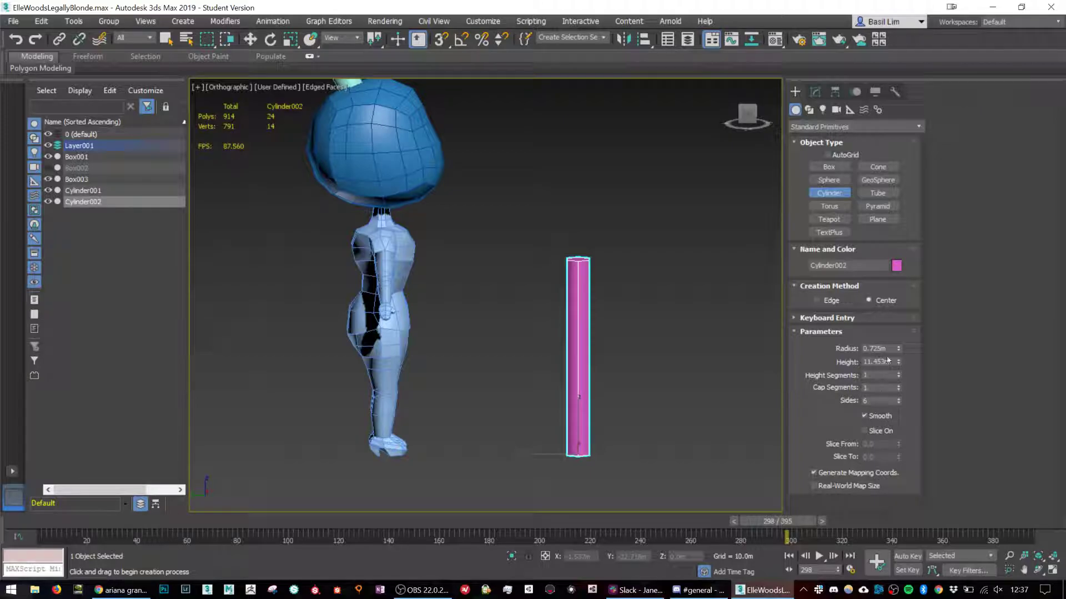
key("r")
left_click_drag(566, 460, 559, 475)
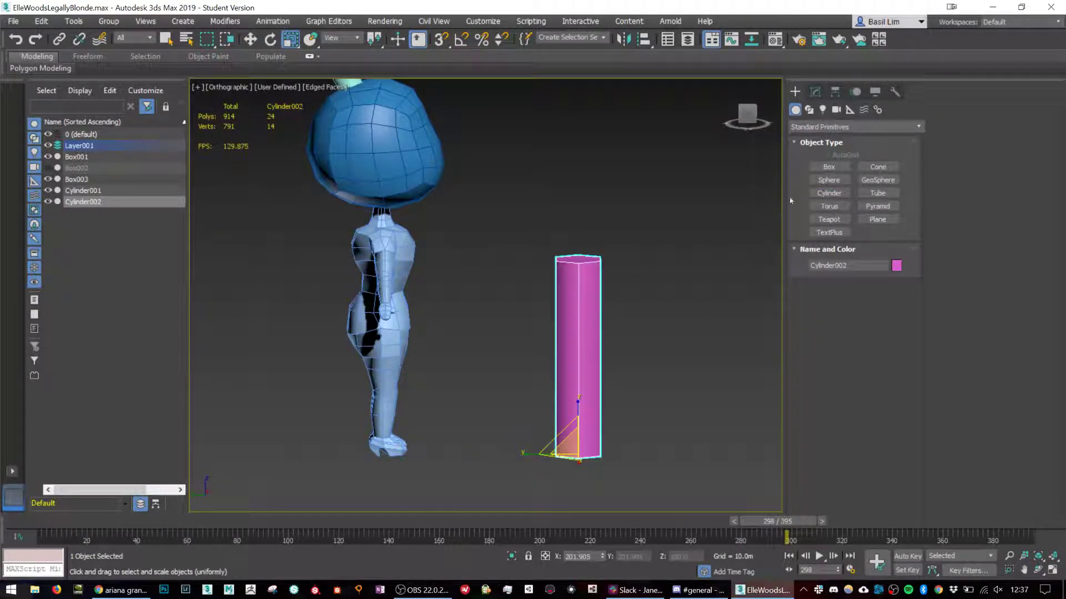
Set the tall cylinder to 7 sides and 4 height segments.
left_click(814, 92)
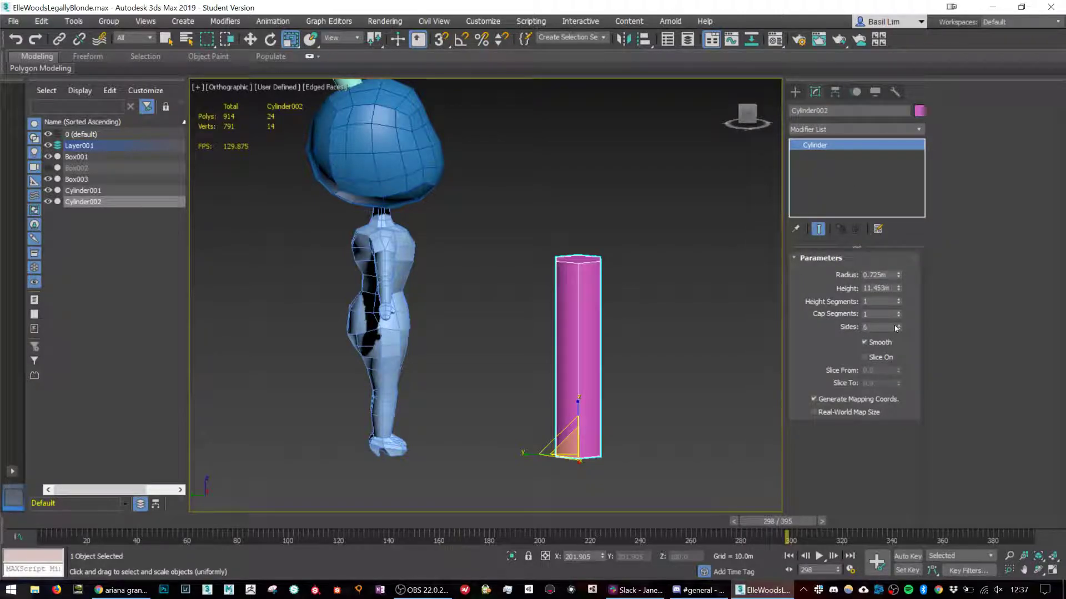
left_click(899, 325)
left_click(898, 329)
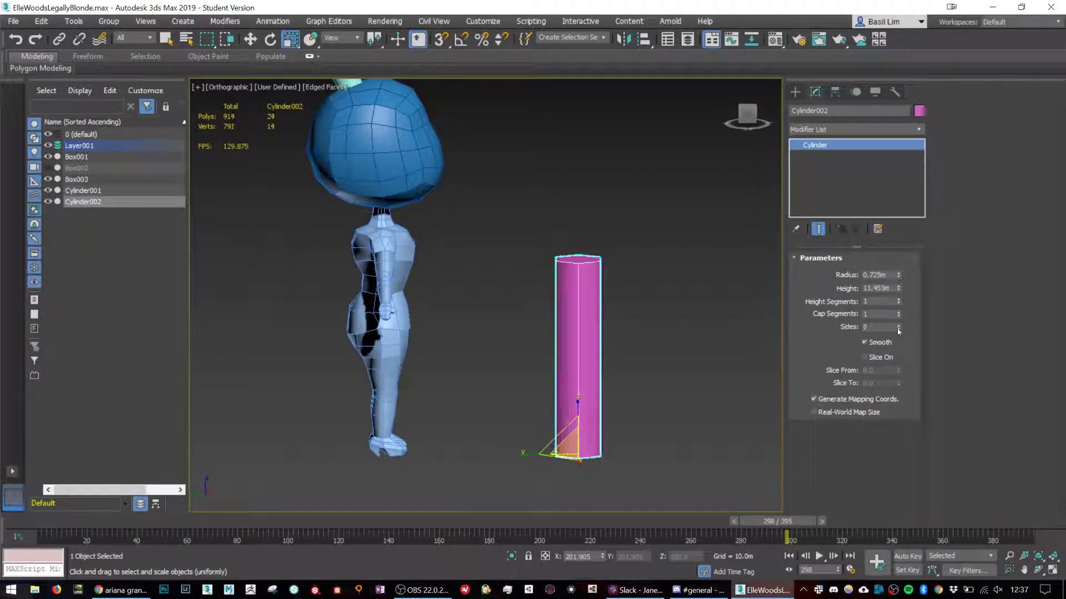
left_click(898, 325)
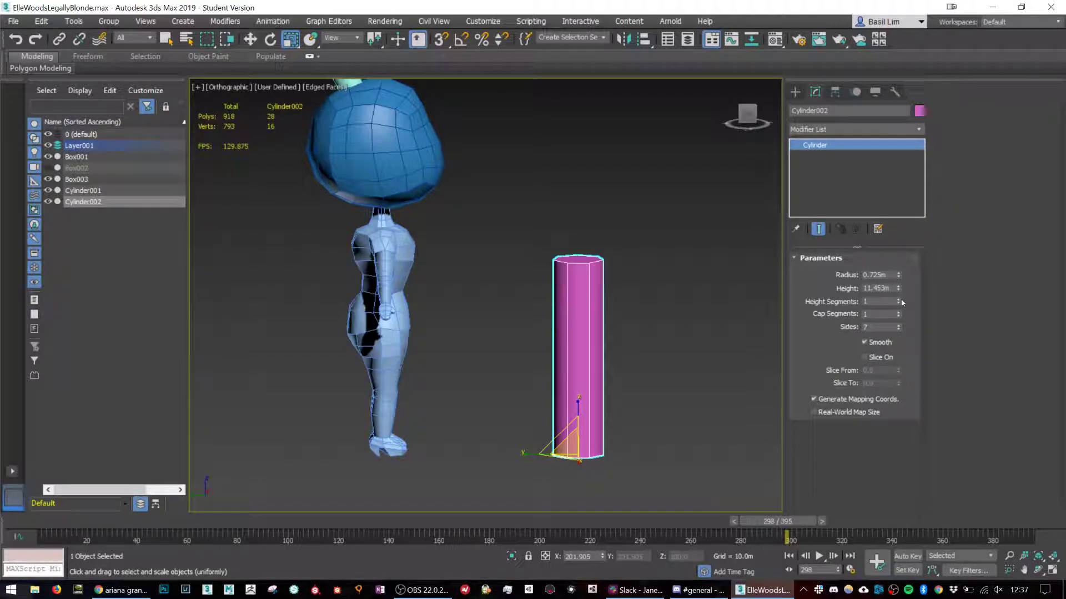
left_click(899, 300)
left_click(899, 301)
left_click(898, 303)
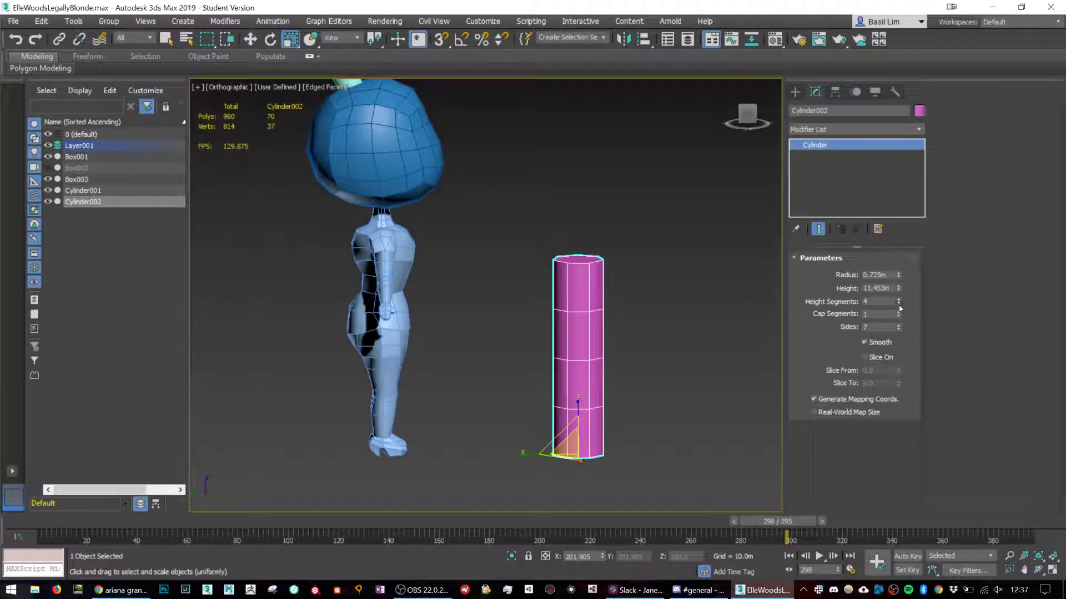
left_click(921, 129)
key("f")
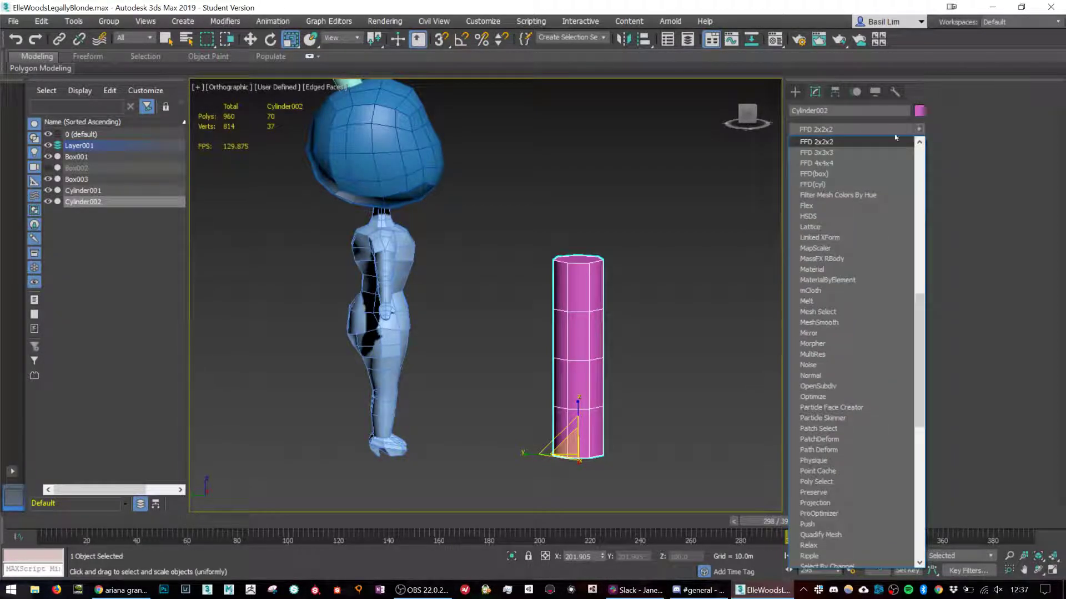
left_click(851, 142)
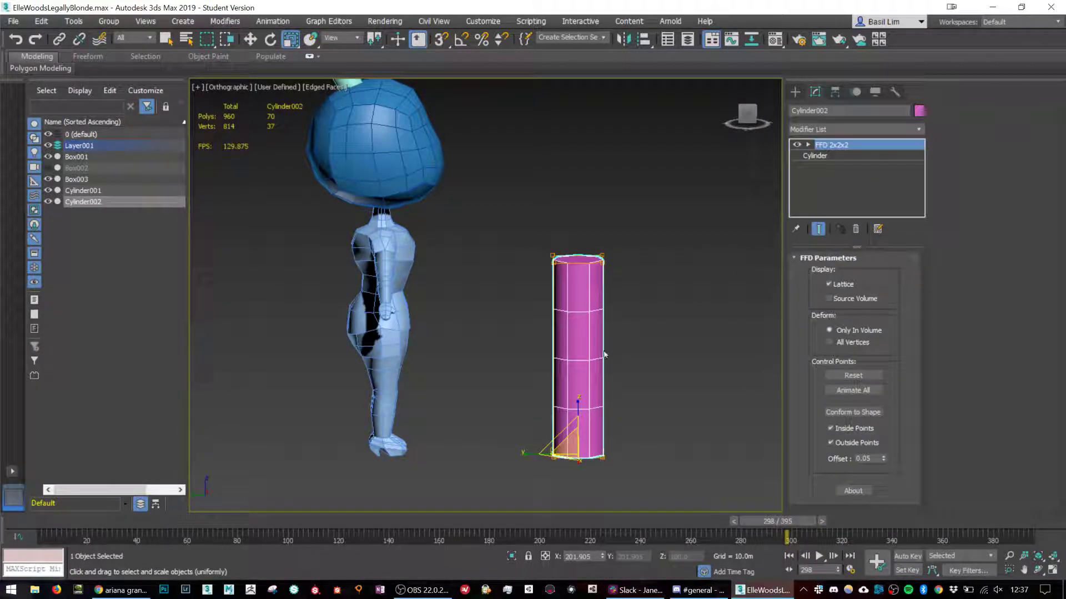
left_click(808, 144)
left_click(859, 156)
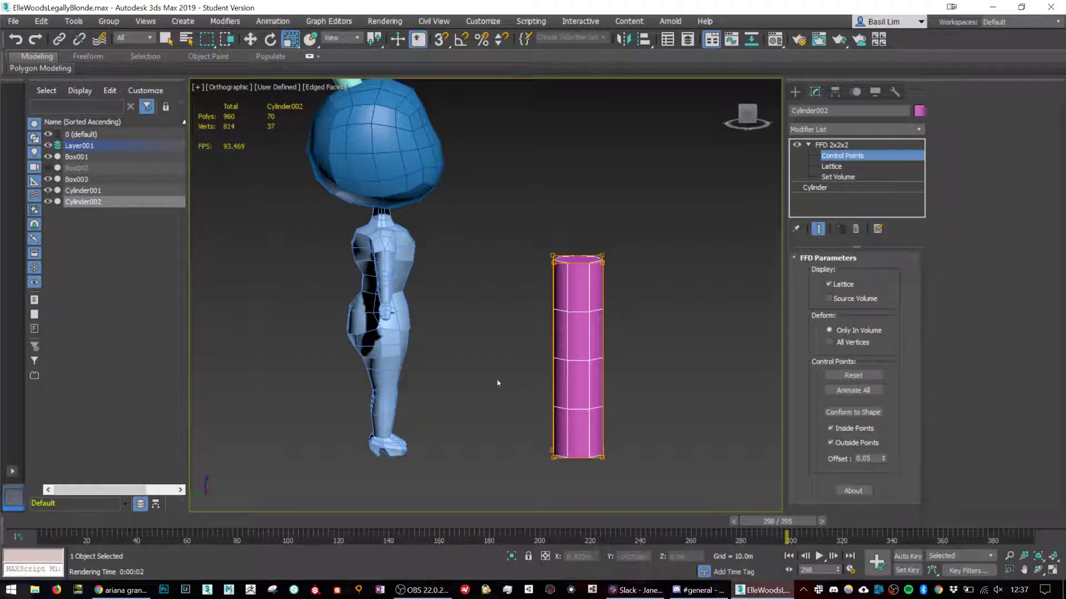
left_click(913, 130)
left_click(909, 129)
left_click(847, 144)
left_click(856, 229)
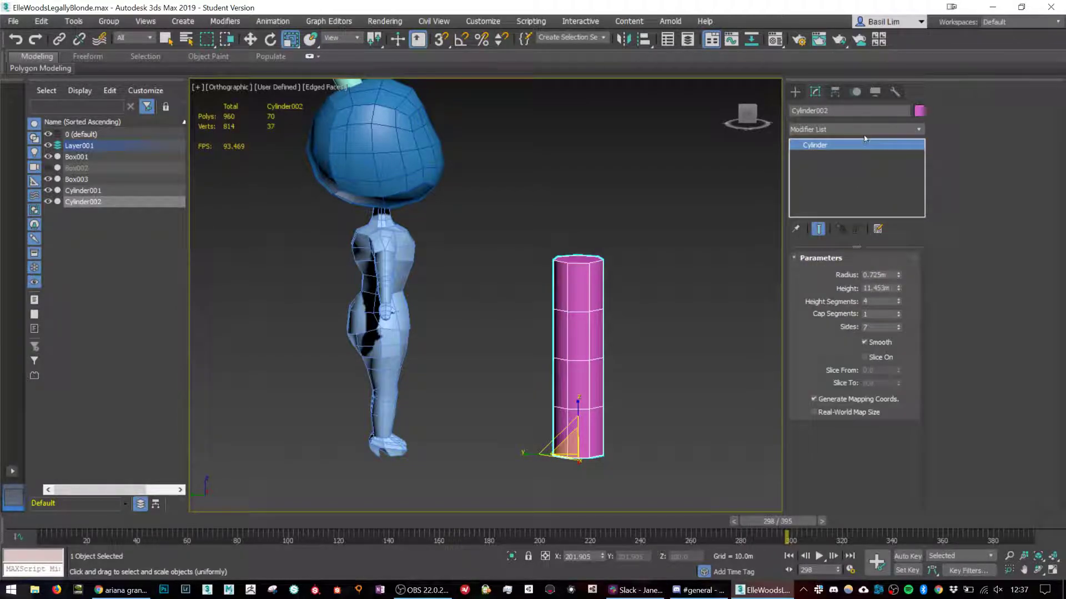
Add an FFD 3x3x3 modifier to the tall cylinder and enter control point editing.
left_click(864, 130)
scroll(864, 138, "down", 5)
left_click(833, 155)
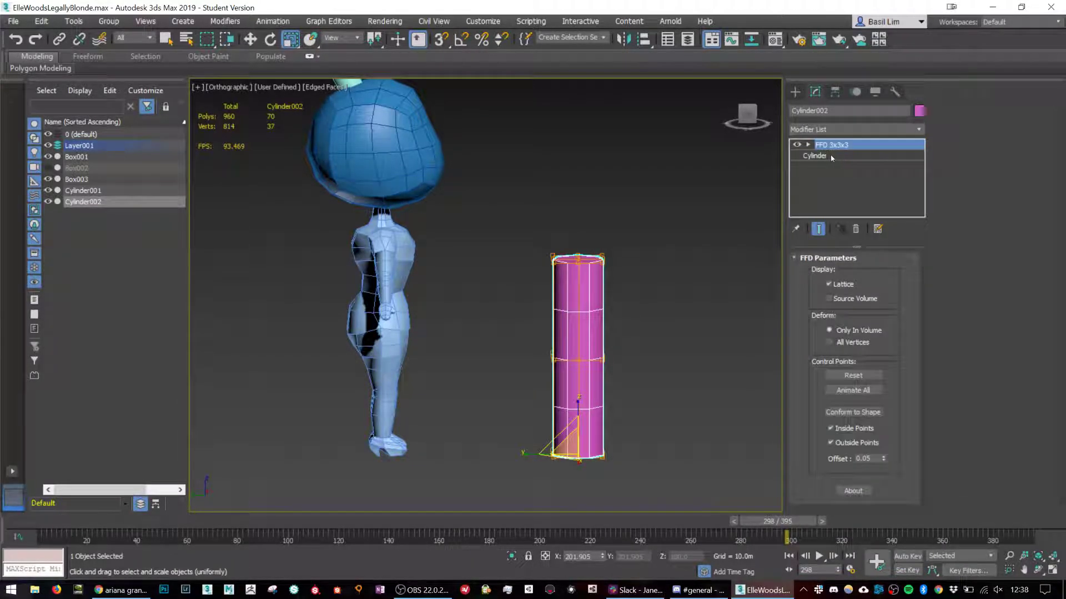
left_click(807, 145)
left_click(842, 156)
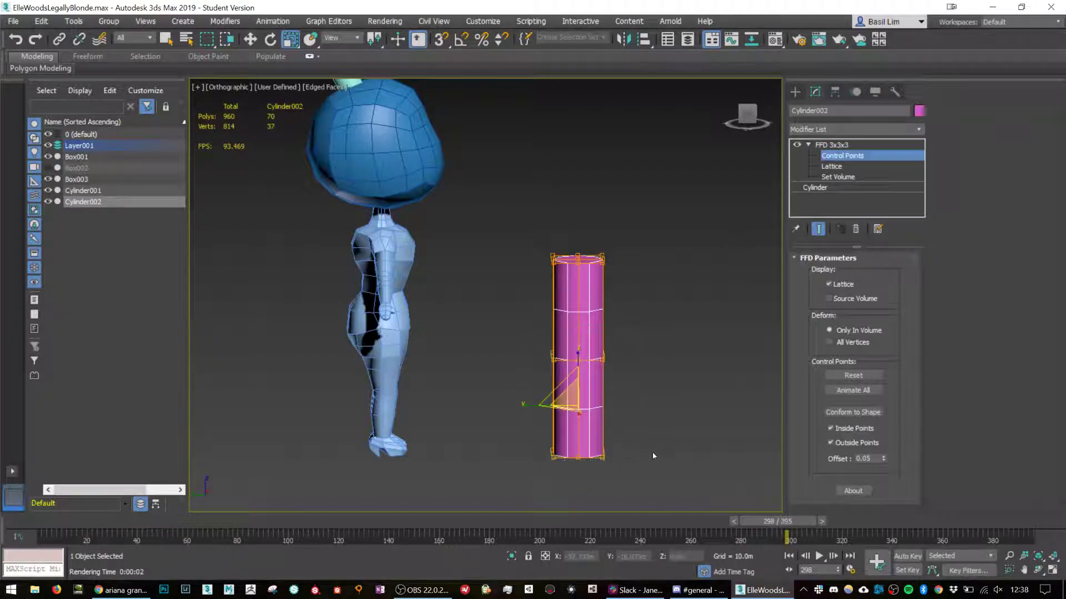
Taper the tall cylinder by scaling its lower lattice control points inward, narrowest at the bottom end.
middle_click_drag(654, 452, 592, 467, "alt")
left_click_drag(575, 399, 576, 412)
middle_click_drag(576, 412, 581, 379, "alt")
left_click_drag(577, 399, 579, 444)
key("ctrl+z")
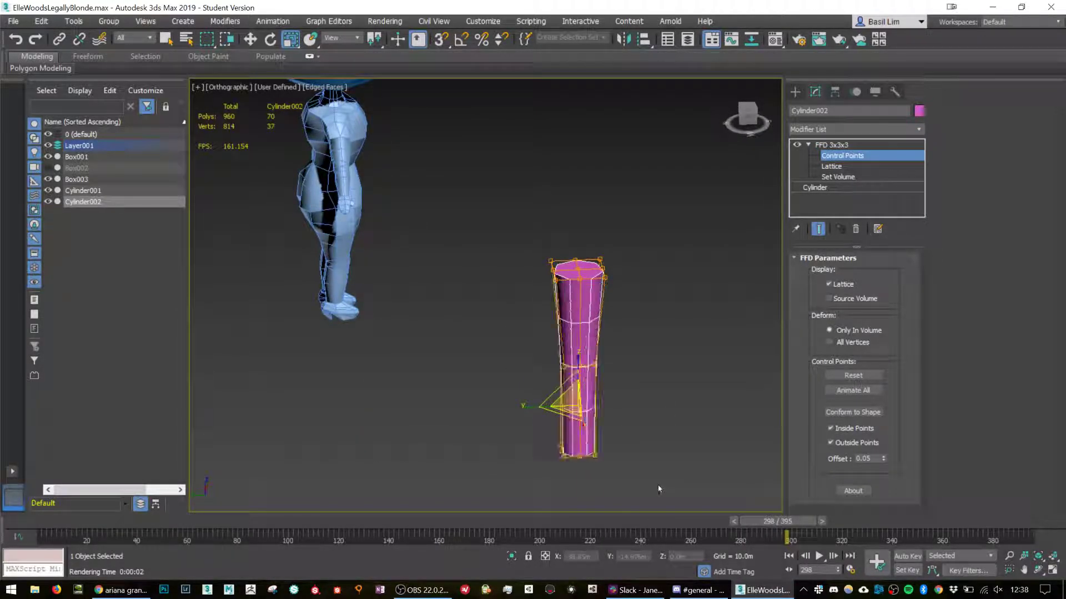
left_click_drag(536, 486, 536, 487)
left_click_drag(583, 419, 595, 427)
Rotate the top row of lattice control points so the tapered cylinder's upper end is slanted.
left_click_drag(485, 209, 647, 323)
middle_click_drag(647, 324, 637, 281, "alt")
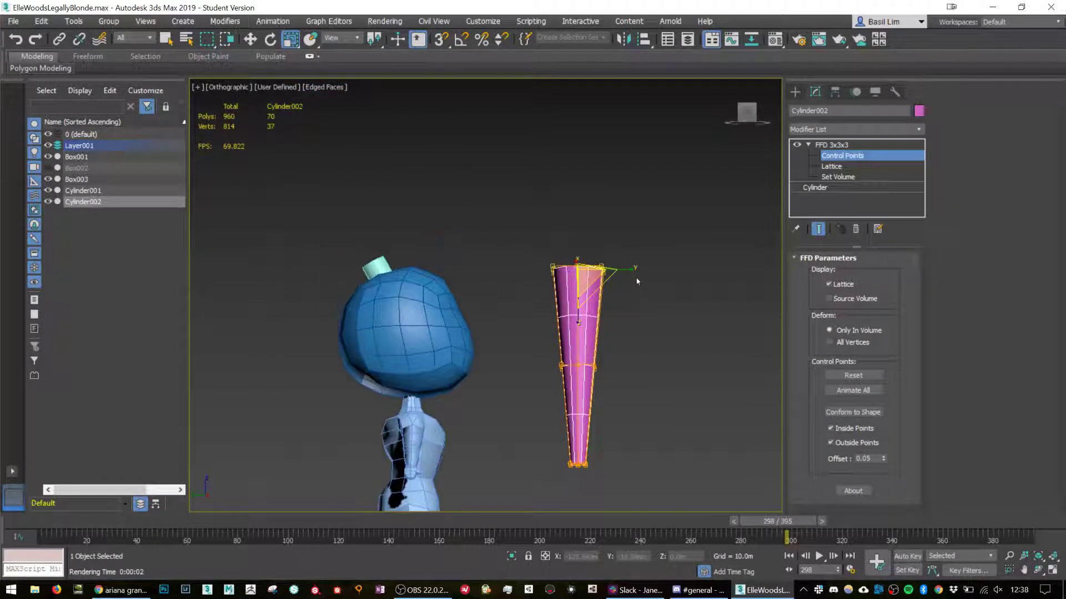
key("e")
left_click_drag(612, 250, 581, 263)
key("w")
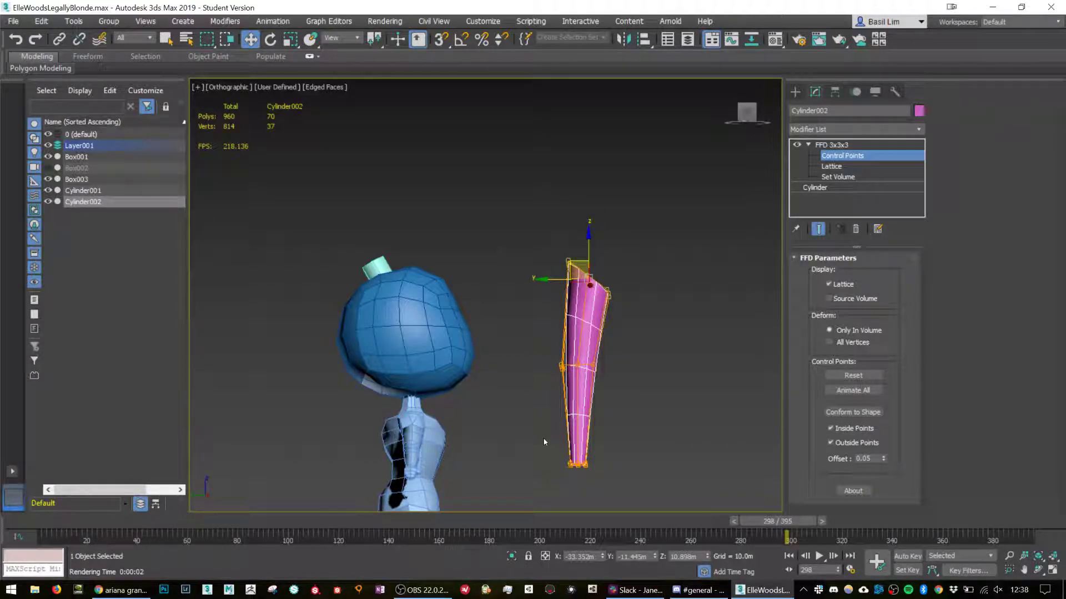
Convert the tapered cylinder to an Editable Poly.
right_click(578, 347)
mouse_move(666, 460)
left_click(721, 479)
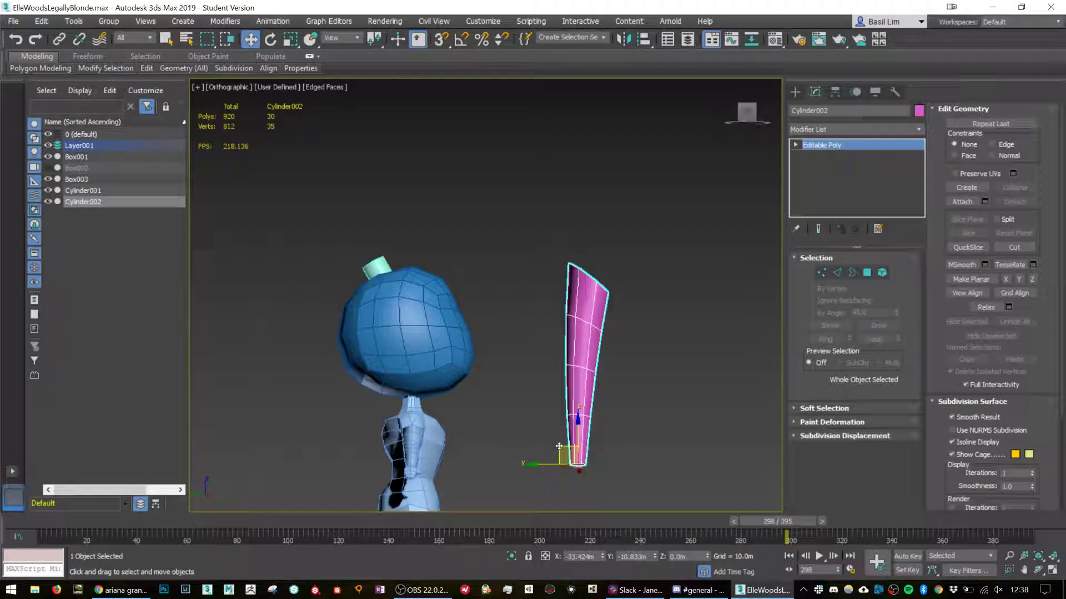
Move the tapered cylinder towards the character and, with grid snapping on, snap its base to the world origin.
left_click_drag(560, 449, 294, 425)
middle_click_drag(428, 444, 441, 384)
scroll(549, 322, "down", 2)
key("s")
scroll(550, 322, "down", 3)
middle_click_drag(552, 314, 507, 334)
left_click_drag(414, 333, 583, 283)
scroll(582, 283, "up", 5)
middle_click_drag(584, 281, 550, 333)
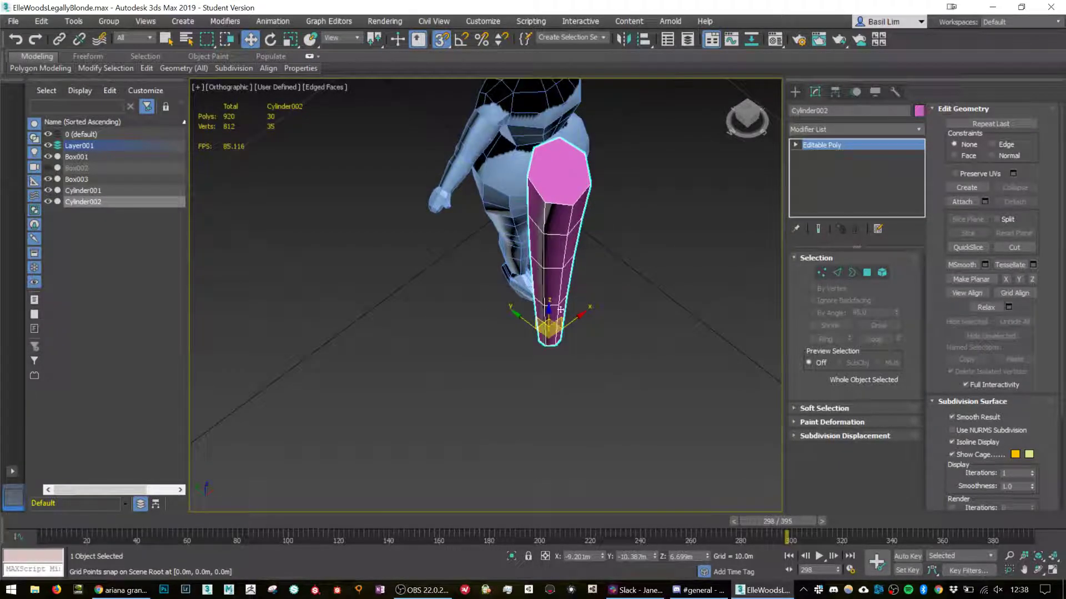
left_click_drag(544, 327, 525, 192)
scroll(461, 312, "down", 6)
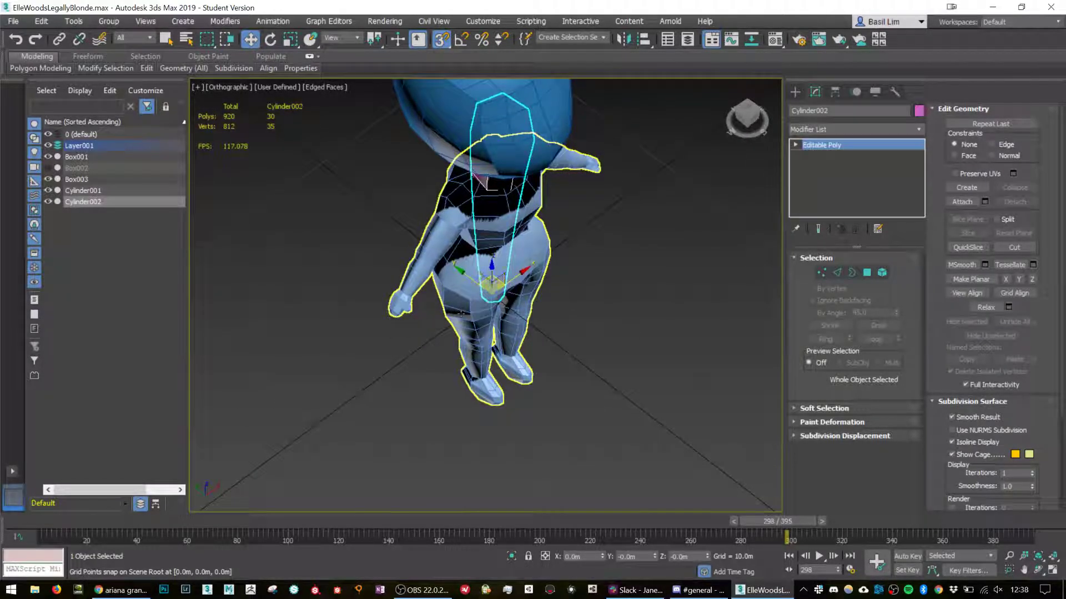
Raise the tapered cylinder behind the head with snapping off, scale it down slightly and bring it closer to the head.
middle_click_drag(460, 314, 542, 248, "alt")
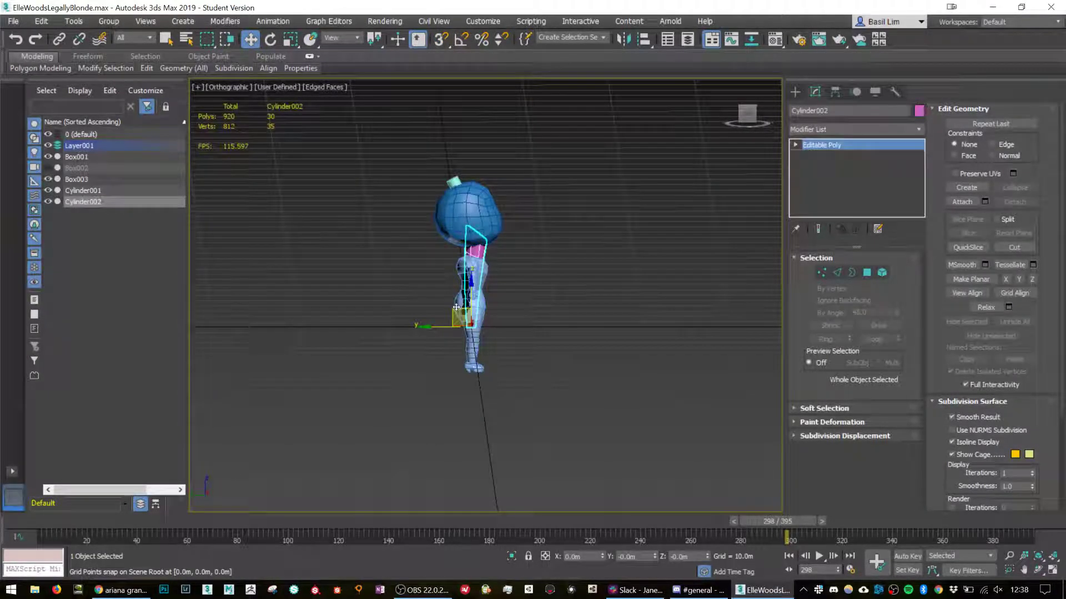
left_click_drag(452, 308, 398, 257)
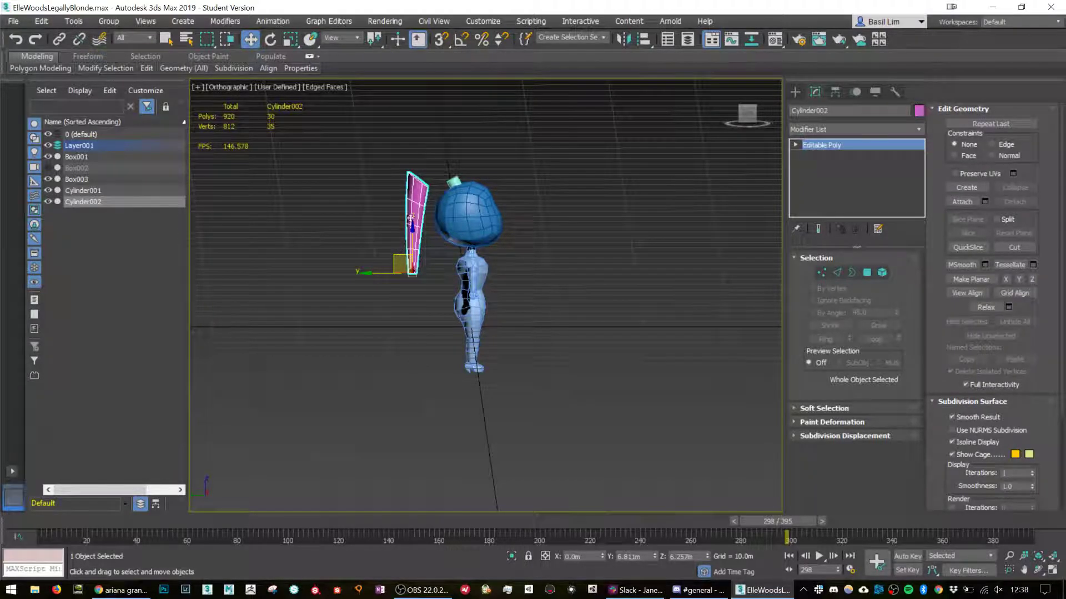
scroll(436, 183, "up", 3)
key("r")
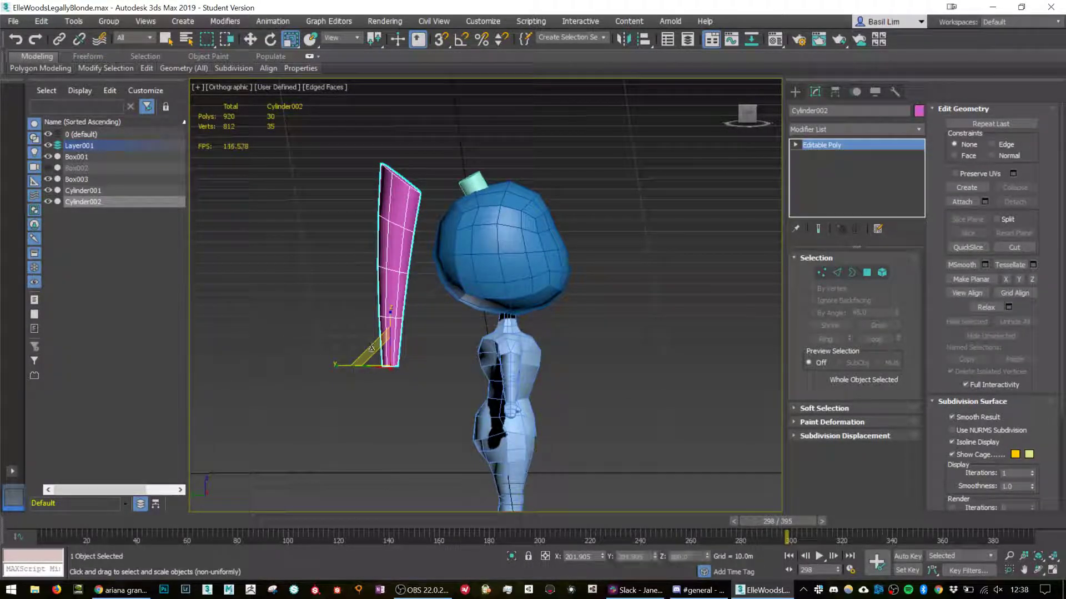
left_click_drag(383, 358, 397, 319)
key("w")
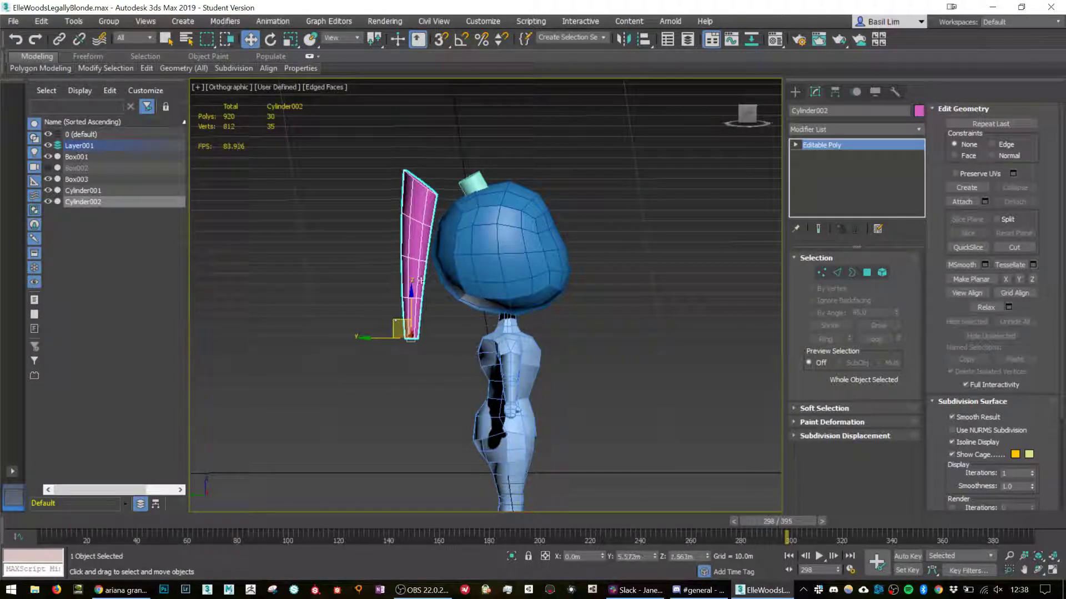
Delete the slanted cap polygon at the upper end of the tapered ponytail cylinder.
scroll(446, 263, "up", 5)
key("4")
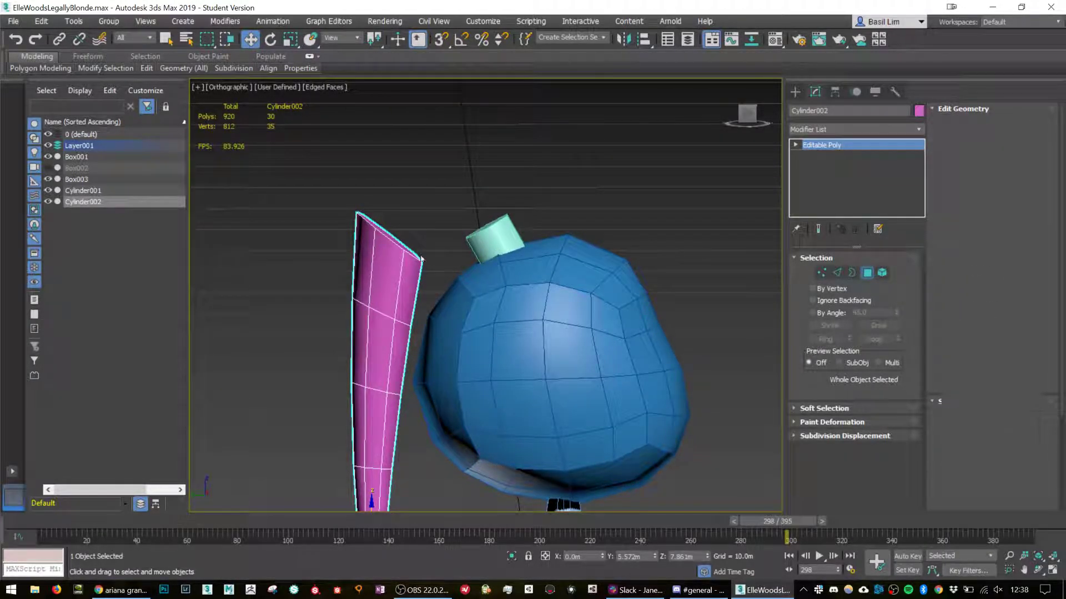
middle_click_drag(432, 248, 398, 245, "alt")
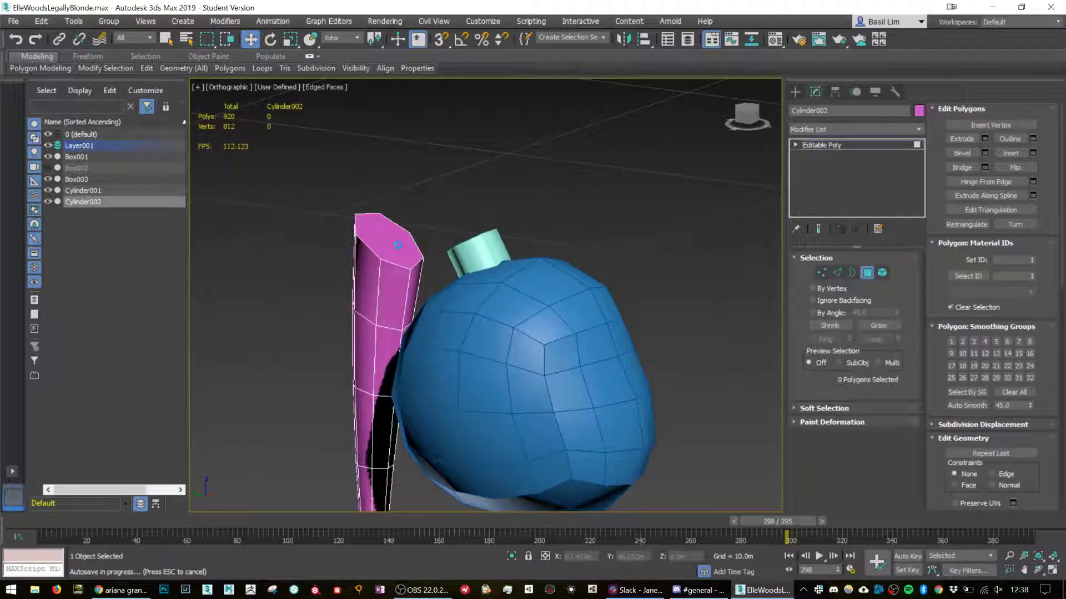
left_click(397, 245)
key("Delete")
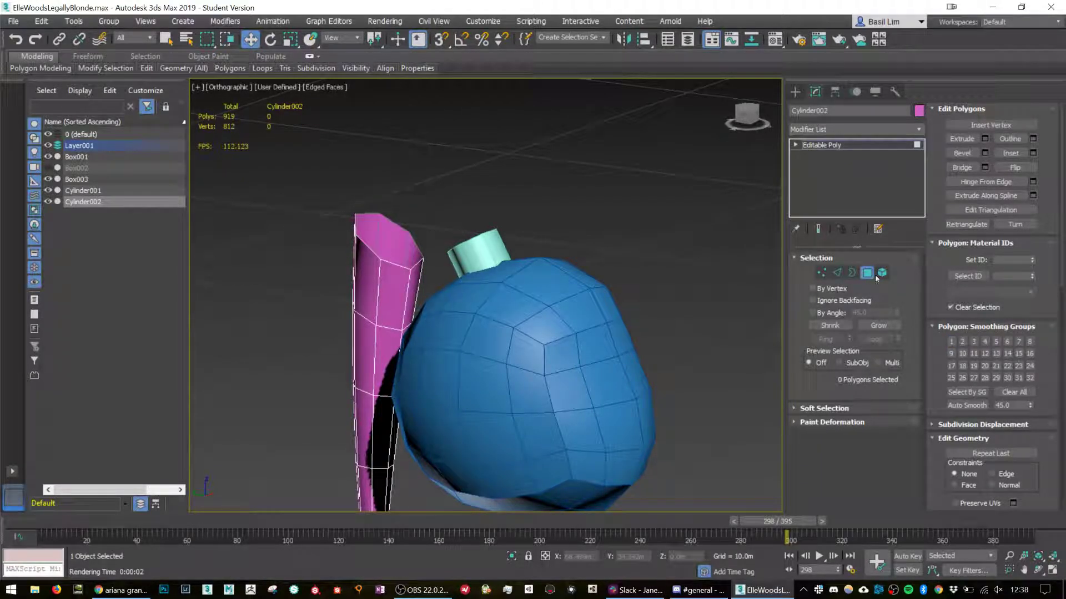
Delete the cap polygon at the narrow lower end of the ponytail cylinder.
middle_click_drag(637, 339, 581, 265, "alt")
scroll(581, 270, "down", 4)
middle_click_drag(577, 308, 569, 314, "alt")
scroll(517, 305, "up", 4)
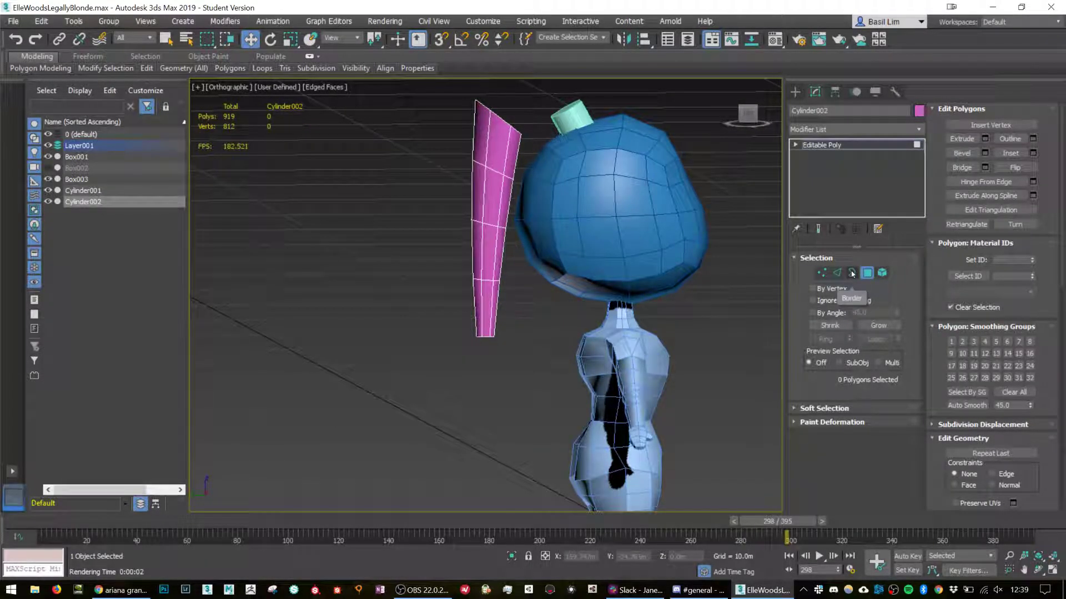
middle_click_drag(529, 357, 475, 336, "alt")
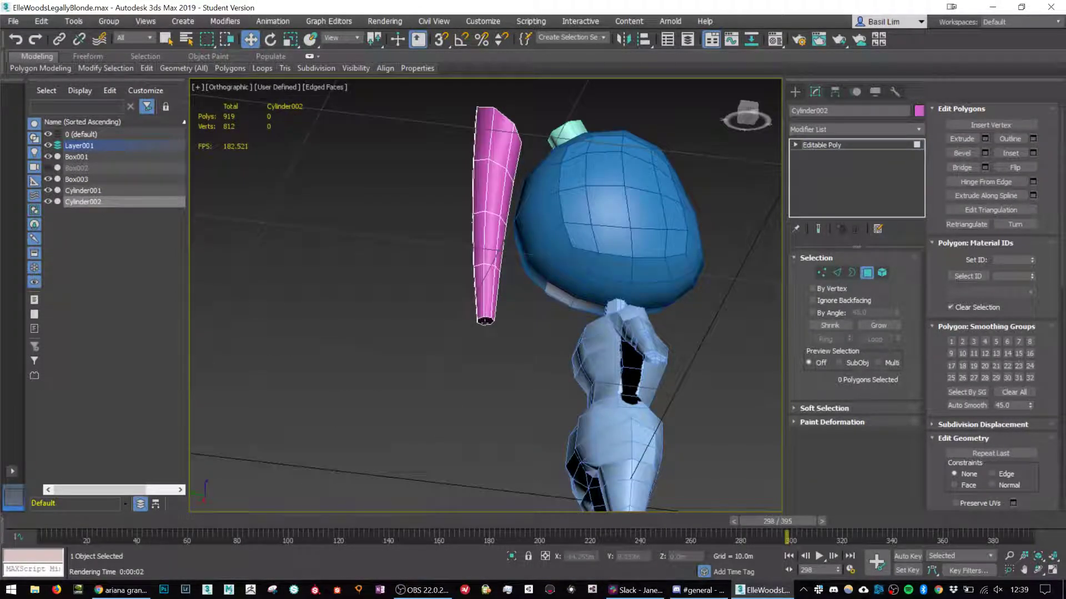
left_click(484, 321)
key("Delete")
Extrude the ponytail's open lower border downwards into a new segment and scale it narrower.
key("3")
left_click_drag(403, 383, 544, 304)
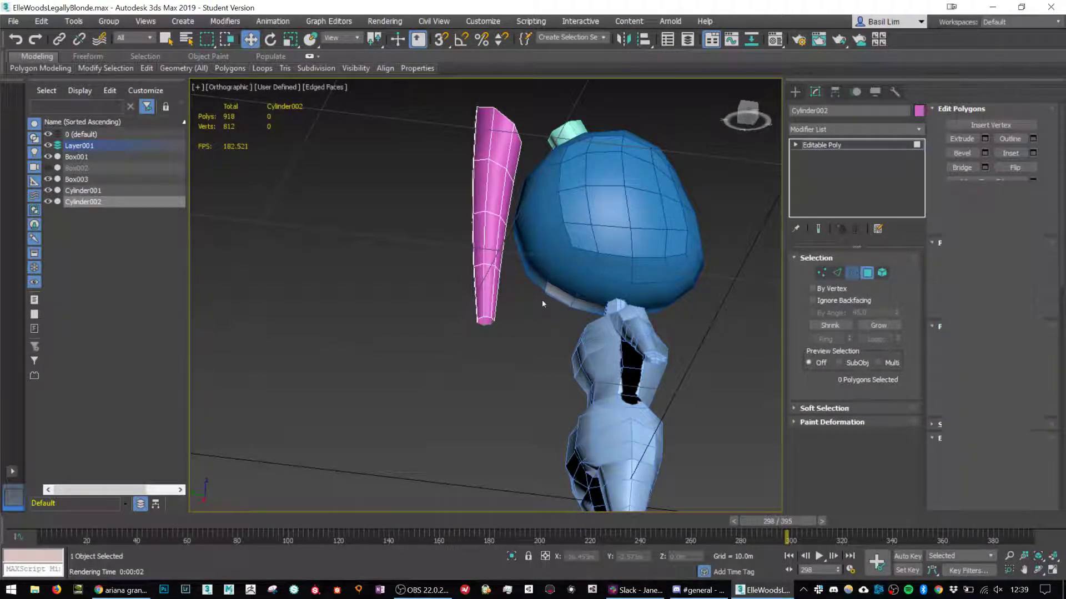
middle_click_drag(521, 325, 478, 361, "alt")
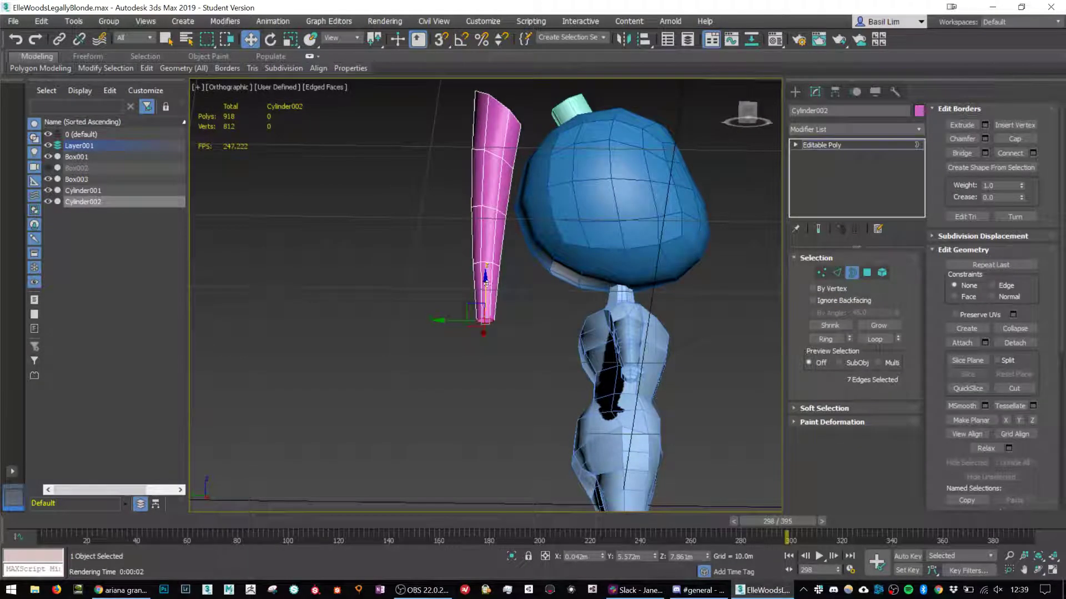
left_click_drag(485, 283, 486, 353, "shift")
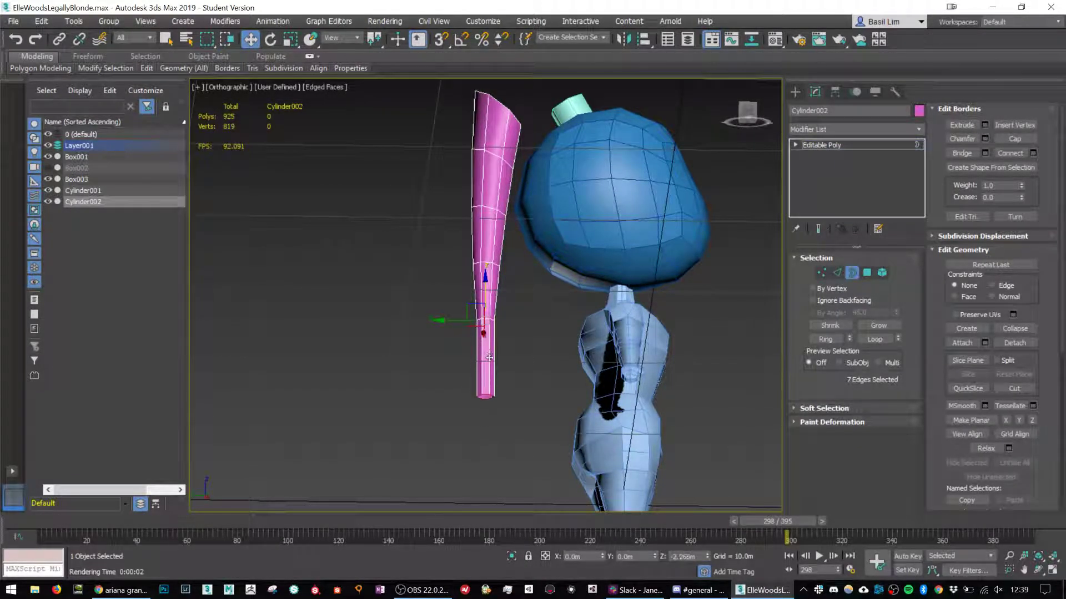
key("r")
left_click_drag(473, 393, 481, 436)
Extend the lower border by another segment down to about knee height and check the Ariana Grande photos in the browser for ponytail shape.
middle_click_drag(499, 430, 514, 317)
key("w")
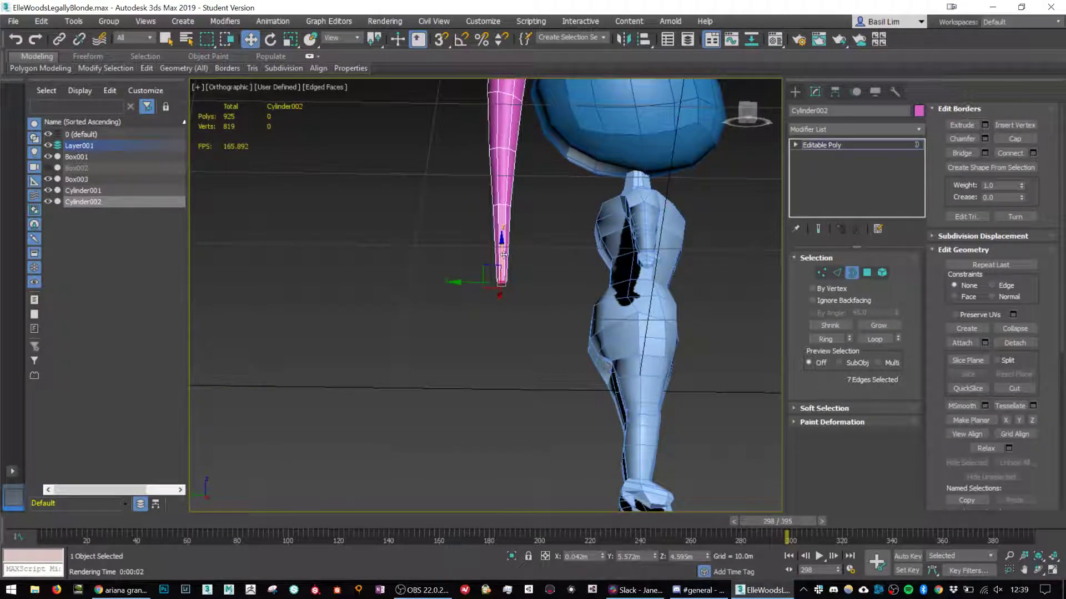
left_click_drag(503, 254, 498, 350, "shift")
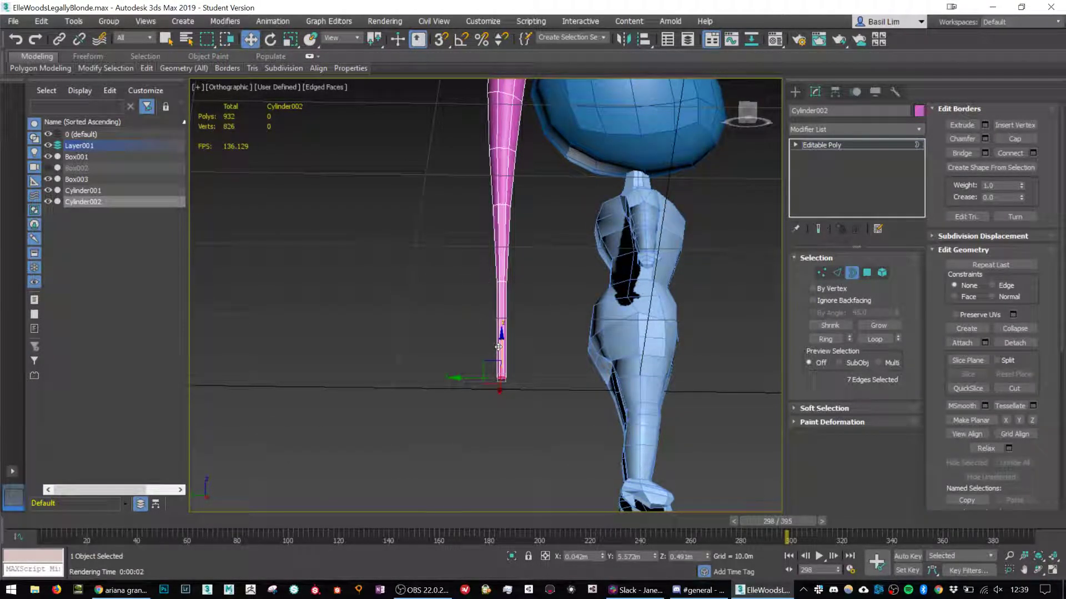
key("r")
key("alt+Tab")
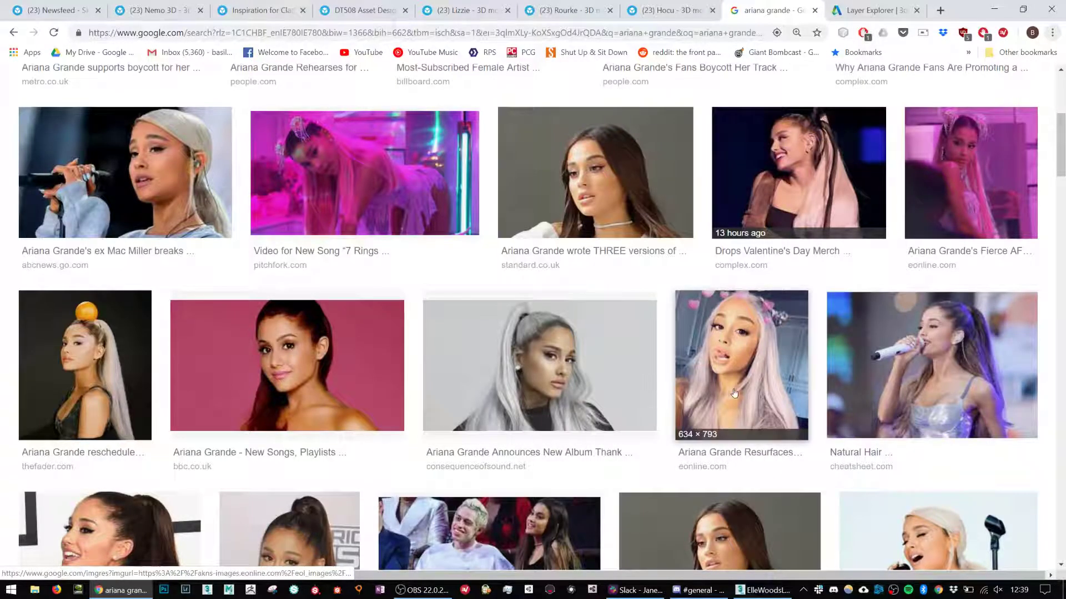
scroll(513, 367, "down", 5)
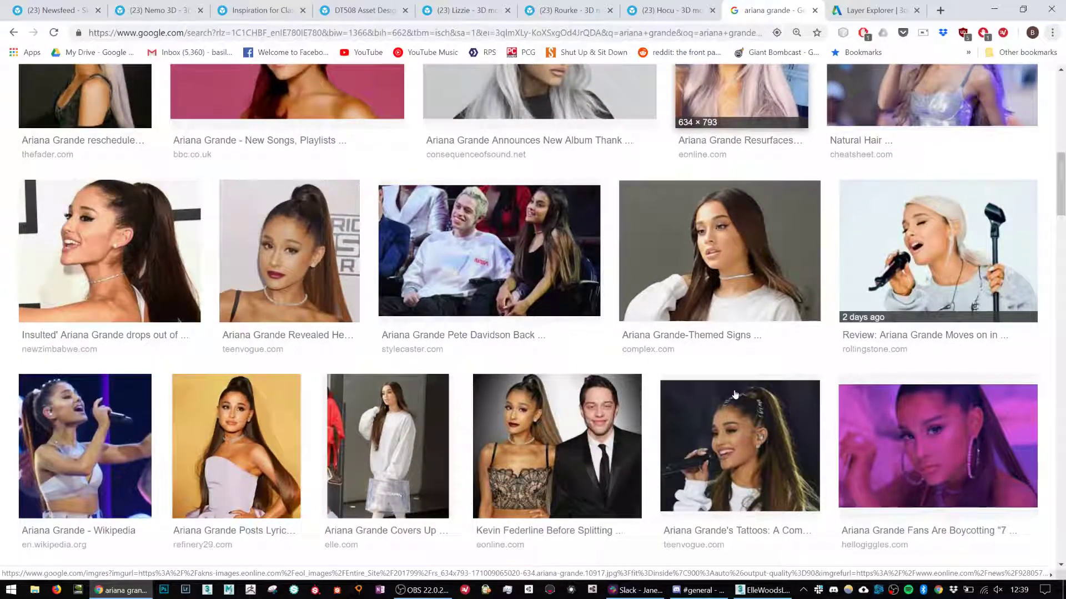
key("alt+Tab")
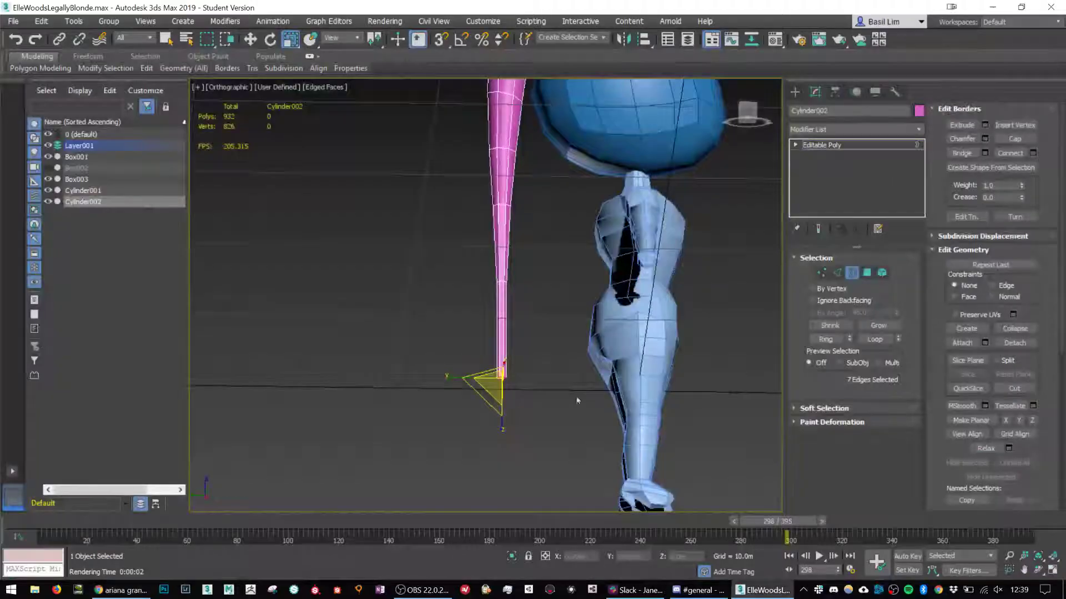
Scale the ponytail's lowest border down uniformly in its horizontal plane to form a narrow tip.
middle_click_drag(578, 402, 571, 367, "alt")
left_click_drag(496, 367, 495, 375)
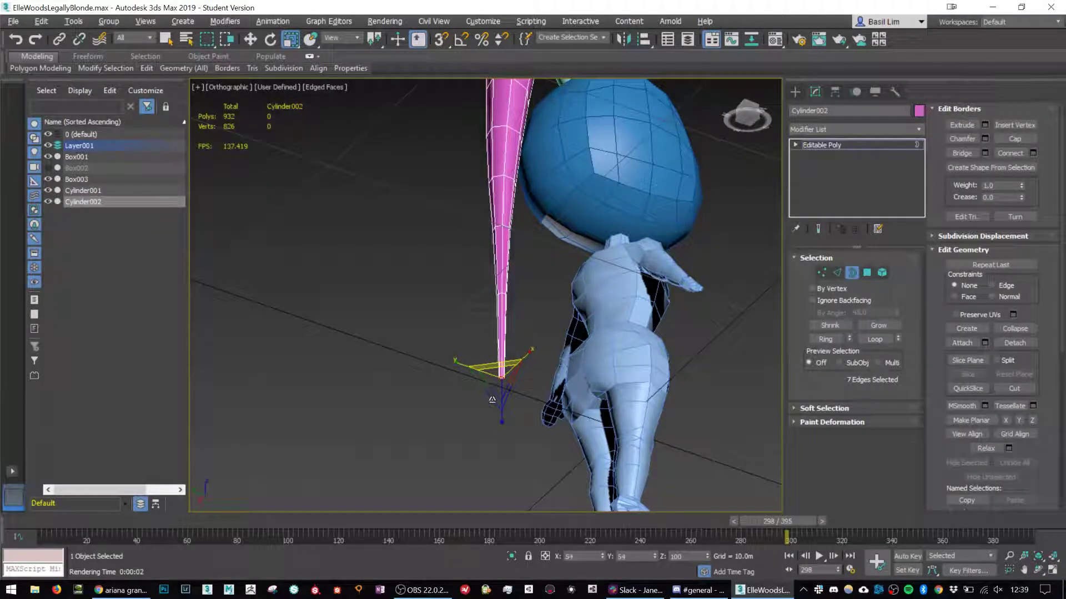
middle_click_drag(497, 377, 557, 298, "alt")
scroll(562, 312, "down", 4)
scroll(511, 295, "up", 5)
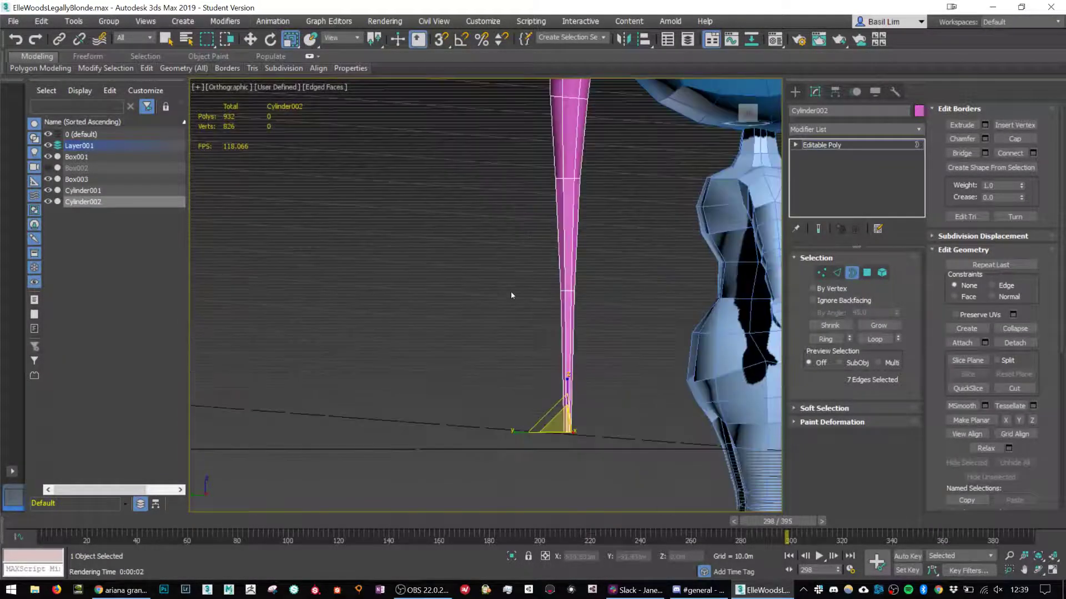
Select the vertex ring just above the ponytail's tip segment and scale it to even out the taper.
left_click(818, 272)
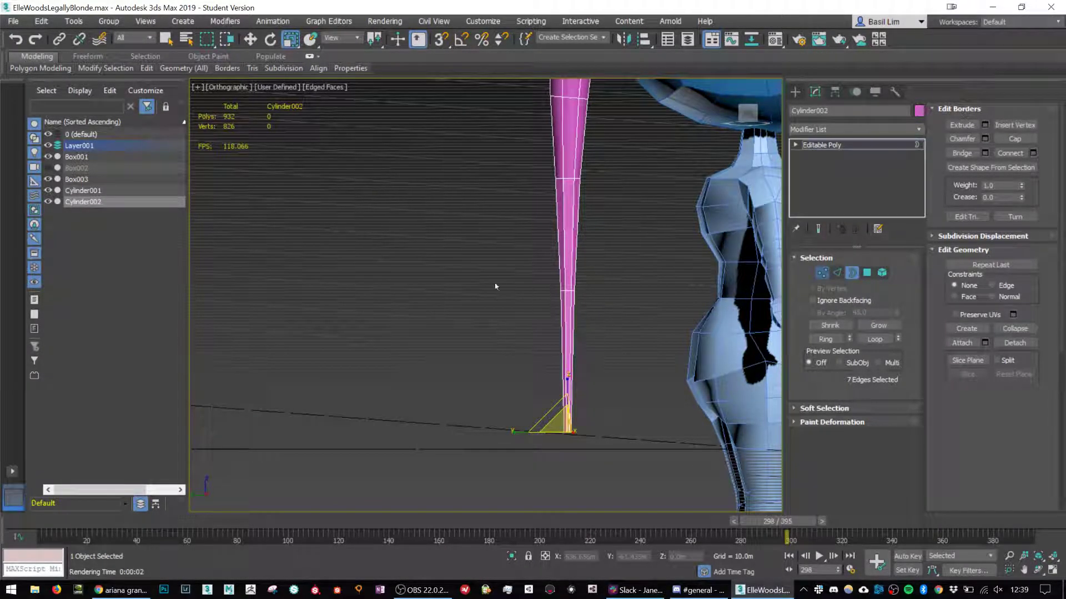
key("1")
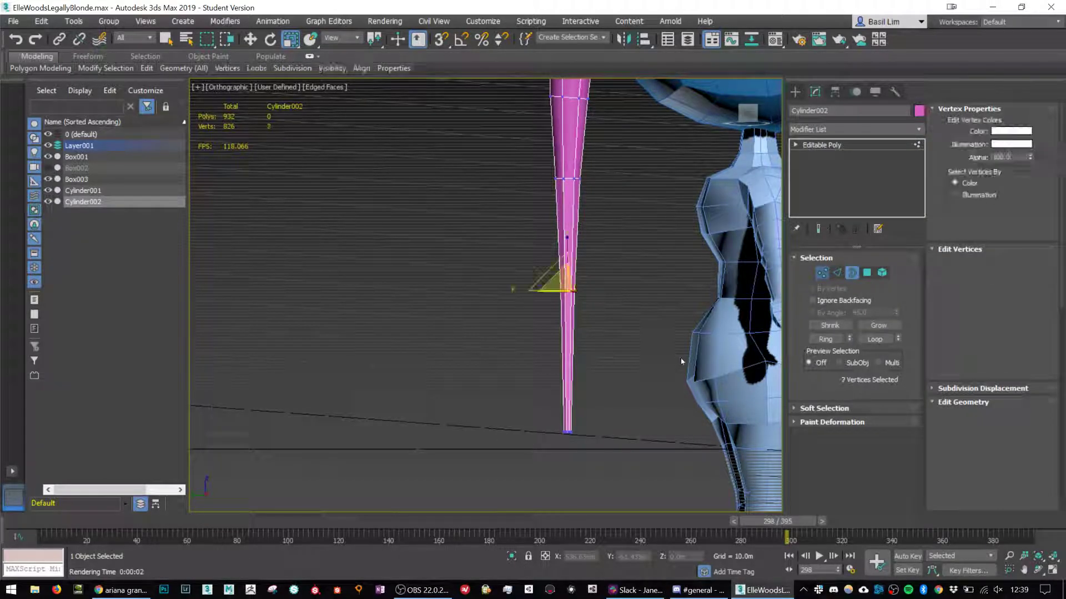
middle_click_drag(508, 276, 533, 288, "alt")
left_click_drag(570, 310, 563, 325)
middle_click_drag(563, 324, 560, 306, "alt")
Scale the next two vertex rings up the ponytail to smooth its taper towards the head.
left_click_drag(514, 205, 631, 183)
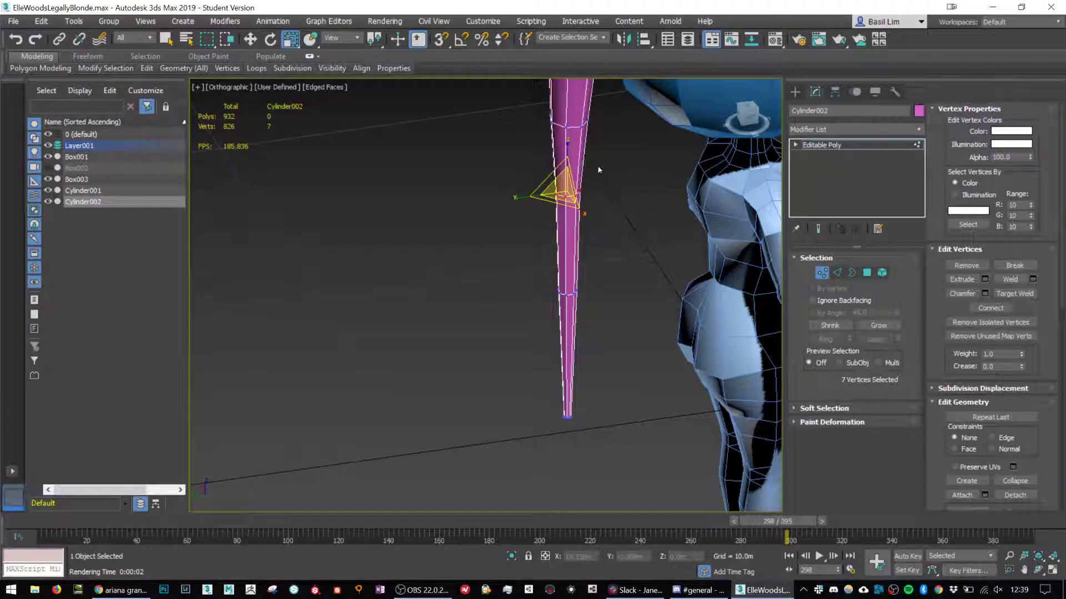
left_click_drag(559, 201, 560, 185)
middle_click_drag(561, 183, 530, 321)
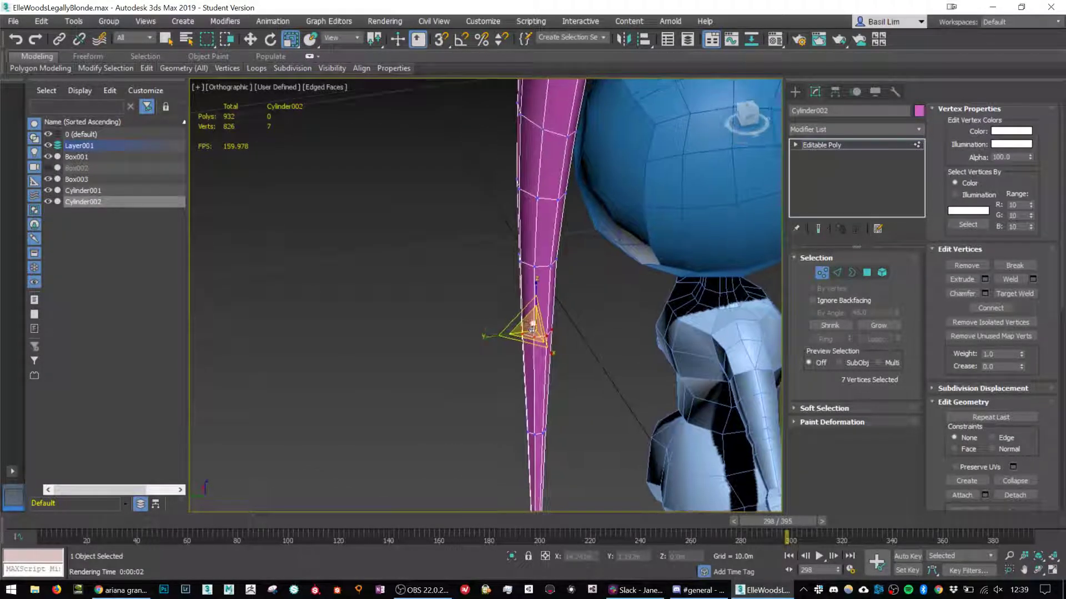
left_click_drag(474, 280, 648, 256)
left_click_drag(523, 267, 516, 271)
middle_click_drag(516, 272, 538, 374, "alt")
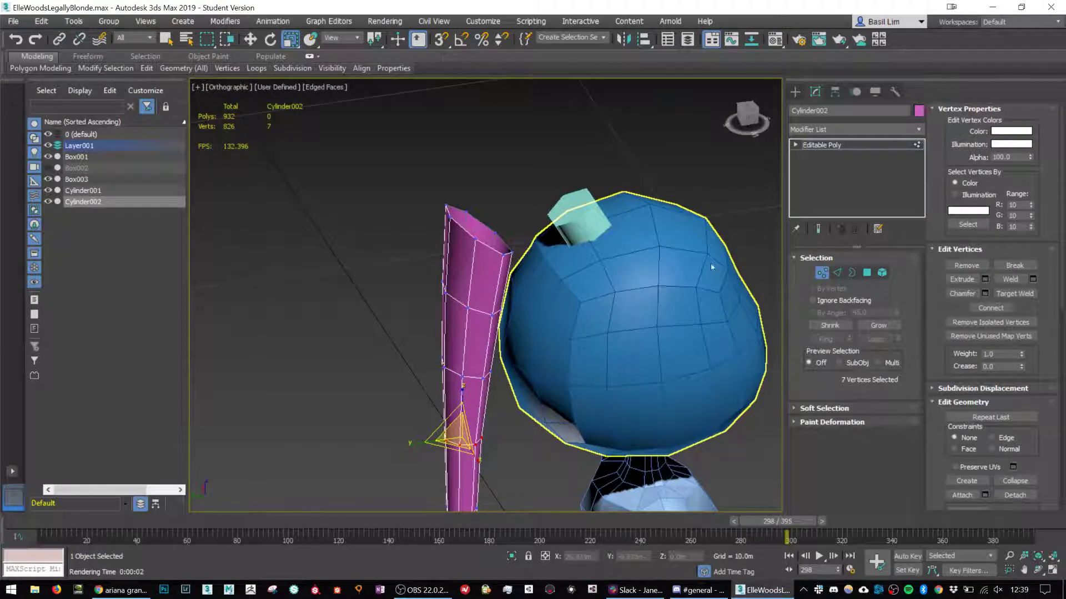
Extrude the ponytail's open upper border up towards the head and rotate it to begin the bend.
left_click(852, 272)
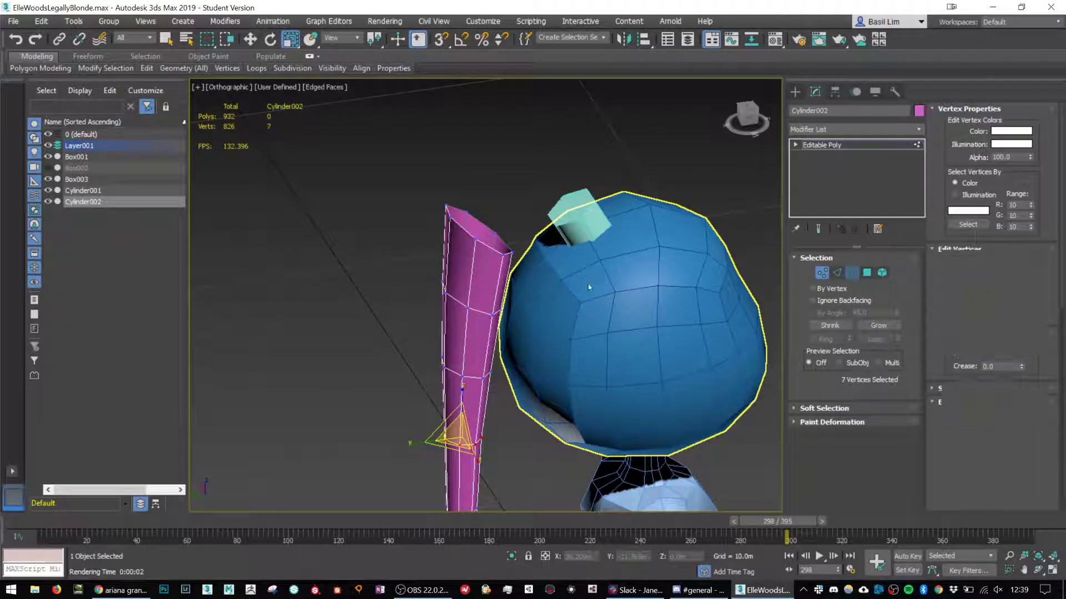
left_click_drag(510, 183, 447, 275)
middle_click_drag(447, 275, 483, 234, "alt")
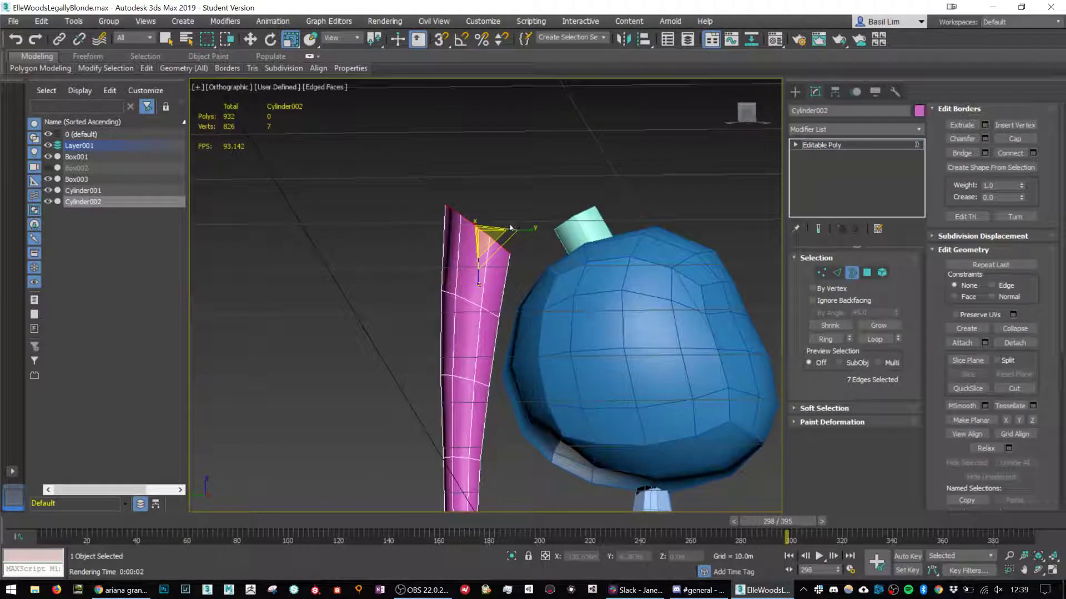
key("e")
key("w")
left_click_drag(468, 213, 540, 204, "shift")
key("e")
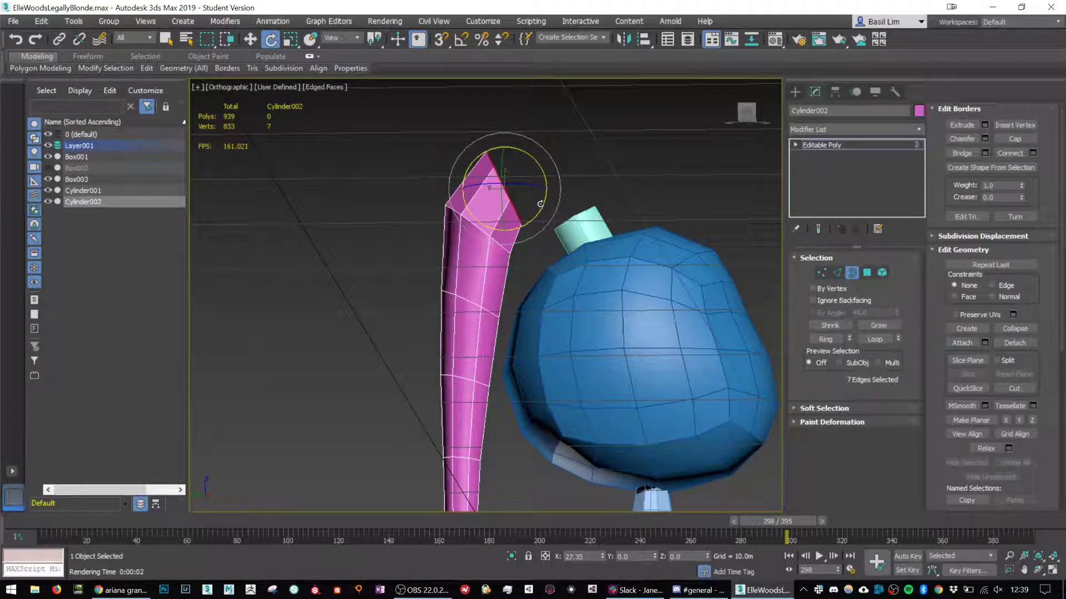
key("q")
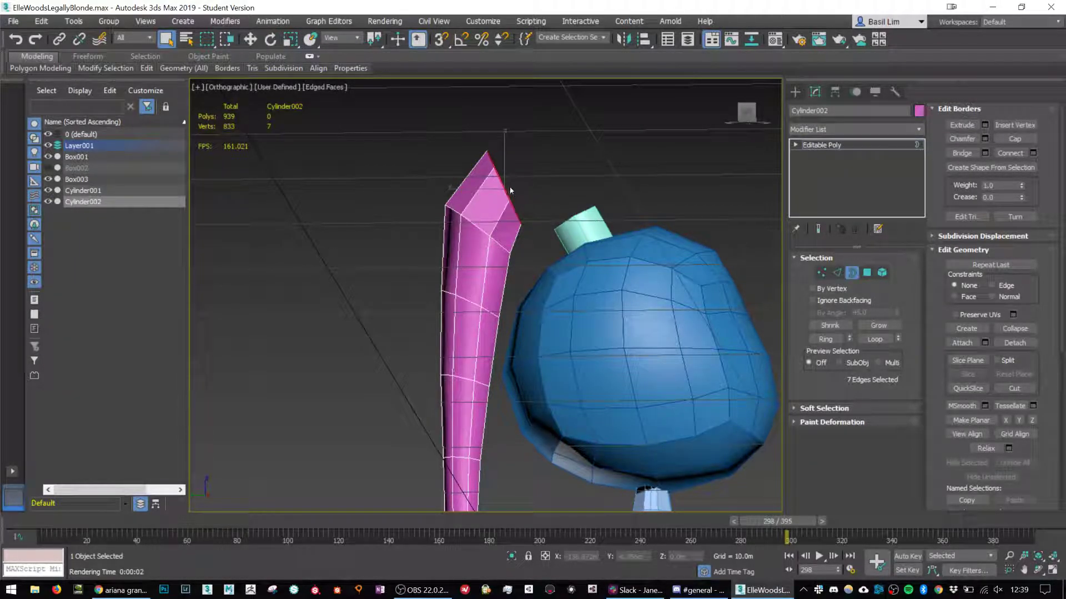
Extrude the upper border by a second segment towards the hair tie and rotate and move it until its opening is nearly upright.
key("w")
left_click_drag(488, 174, 579, 210, "shift")
key("r")
key("e")
key("w")
key("e")
key("w")
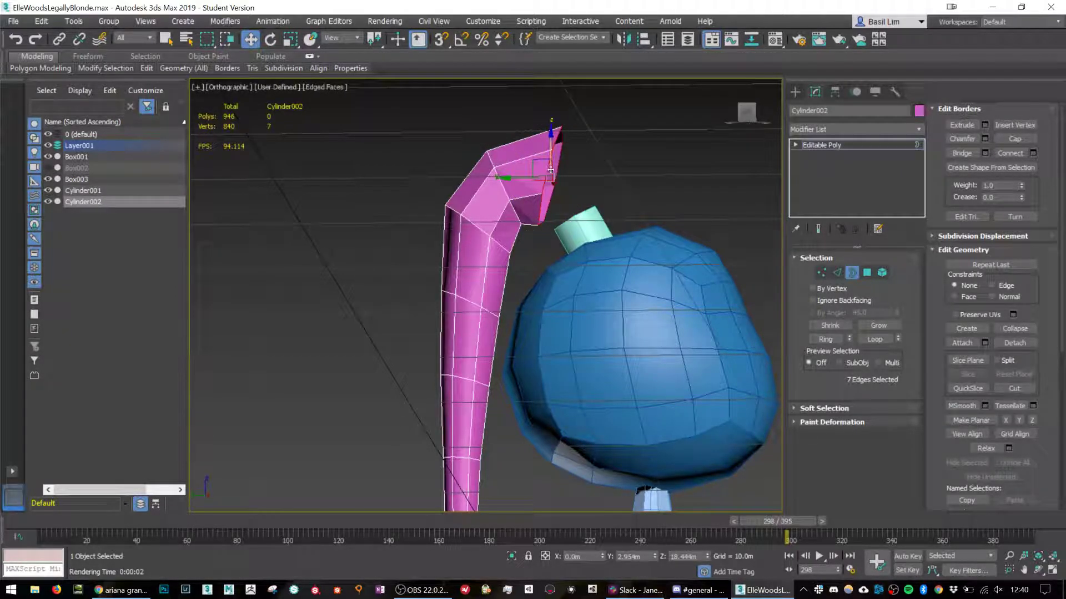
key("e")
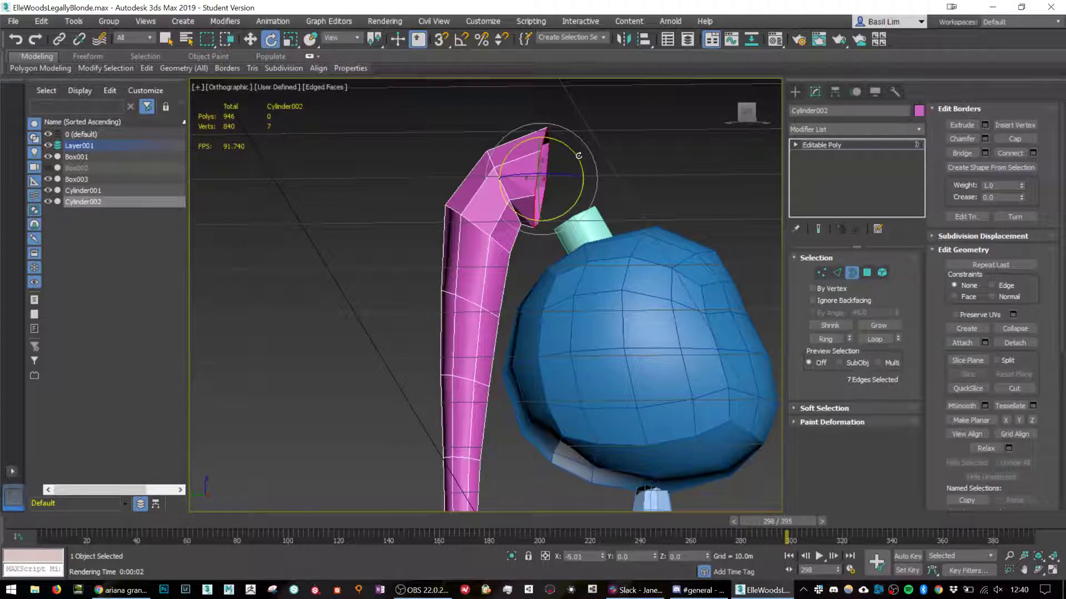
key("w")
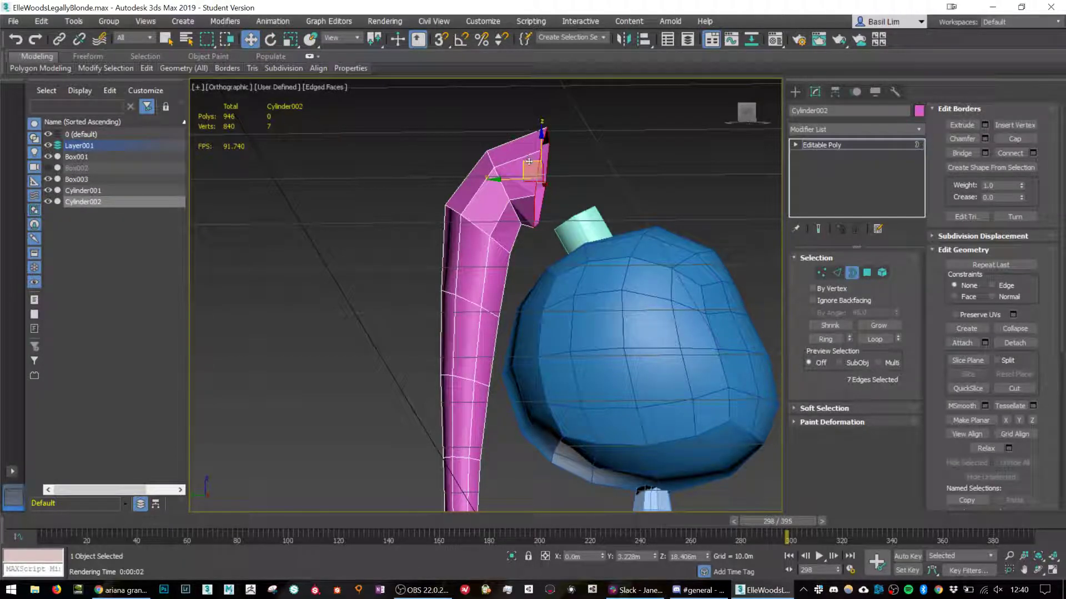
Extrude a third segment above the hair tie, scale its border down and rotate it to face the tie.
key("r")
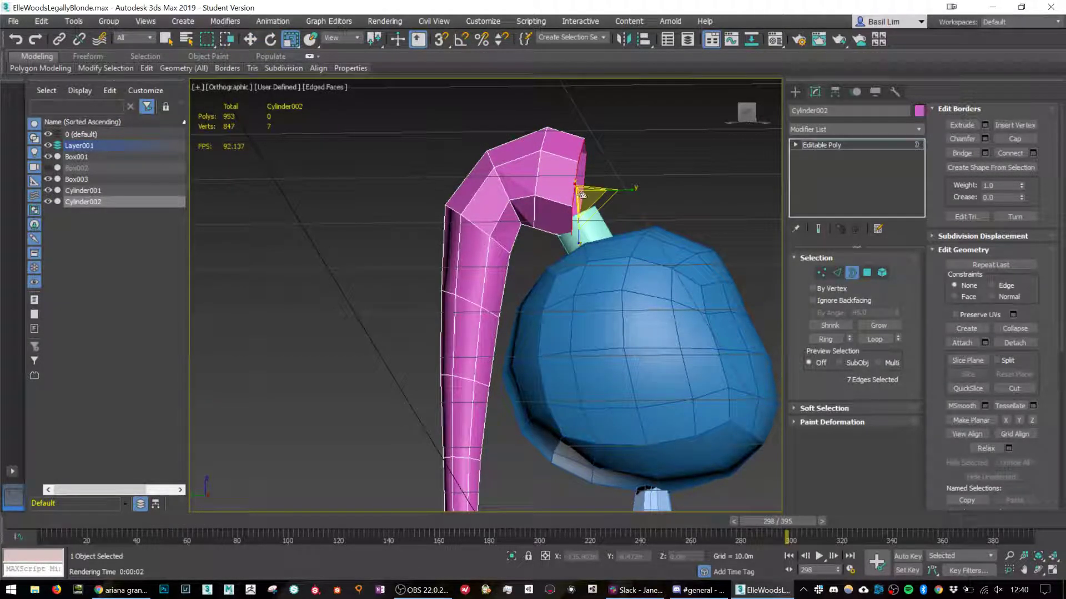
key("w")
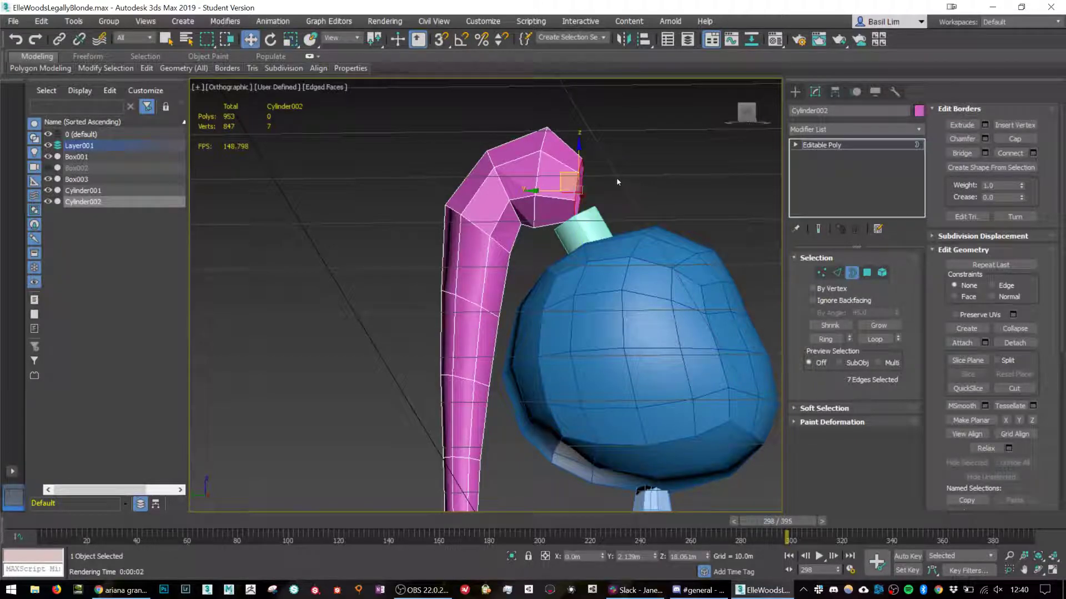
key("e")
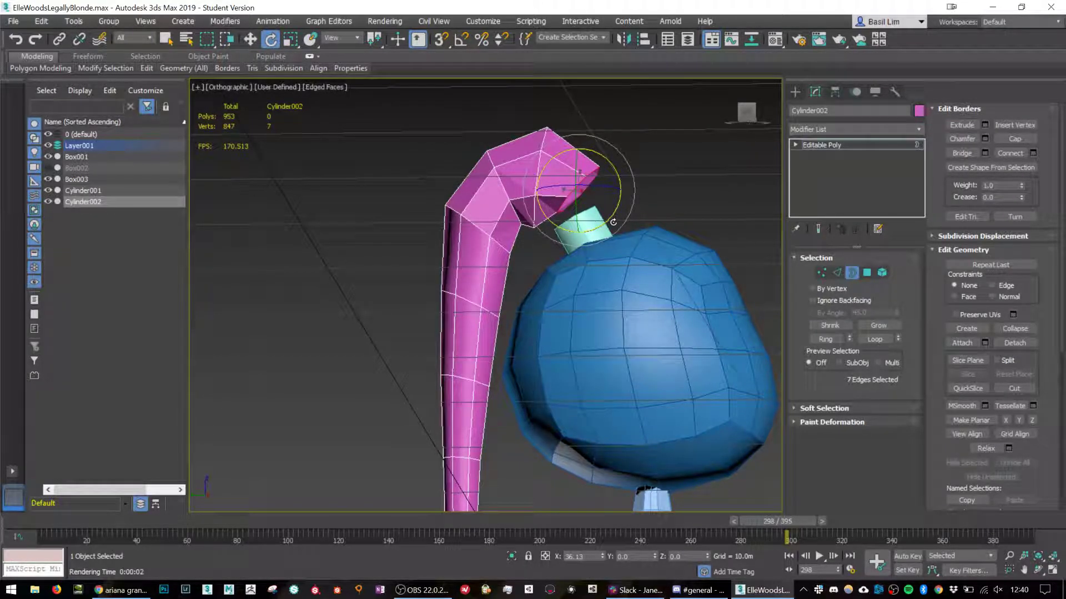
key("w")
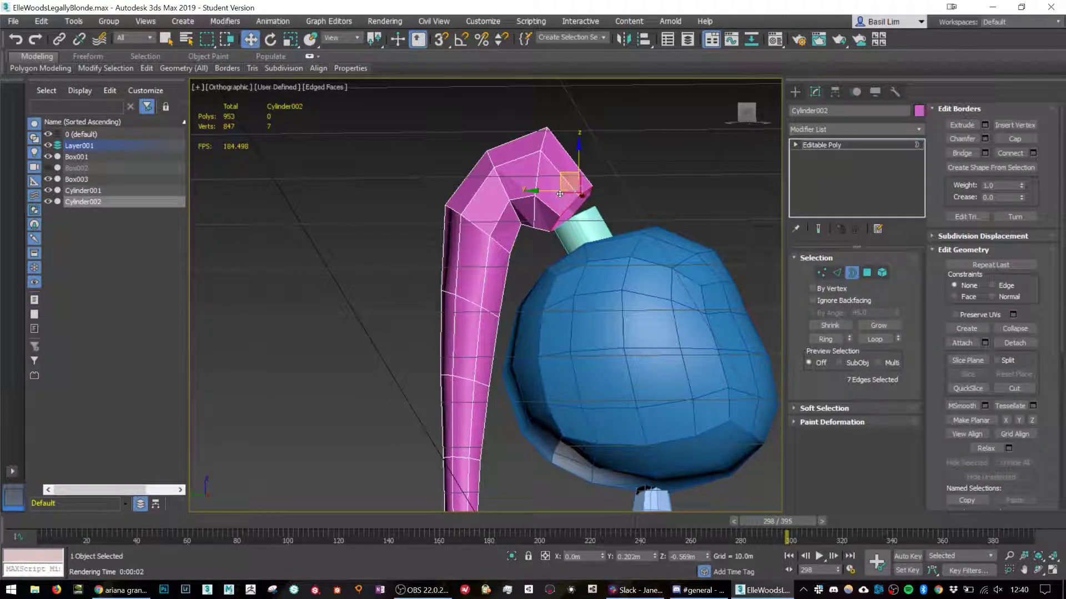
right_click(560, 192)
Extrude the border by a fourth segment down into the green hair tie and scale it down to fit the tie's width.
key("r")
left_click_drag(560, 194, 589, 227)
key("w")
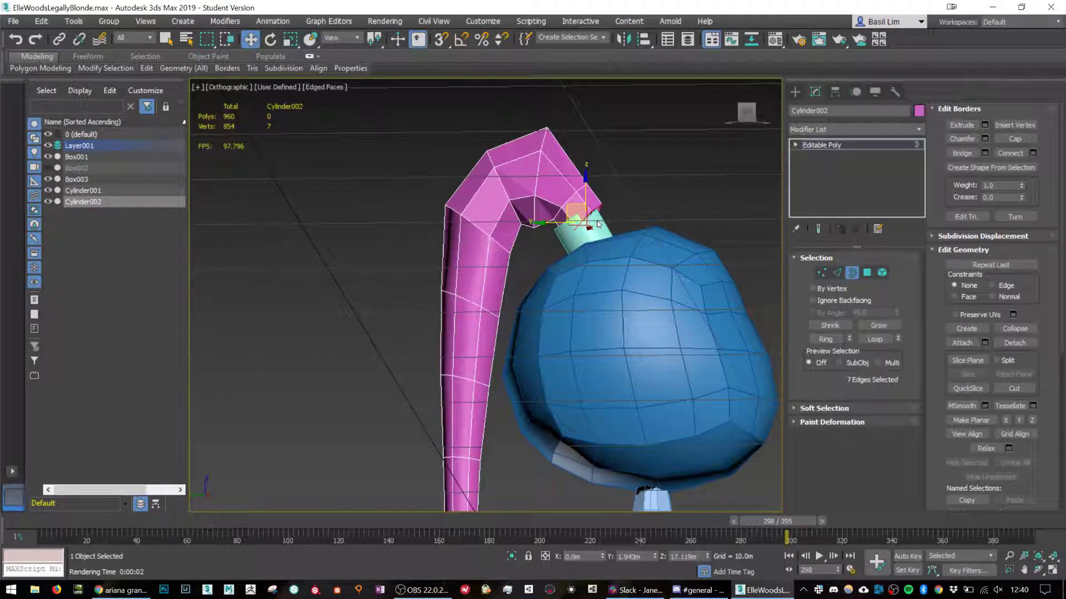
key("r")
key("w")
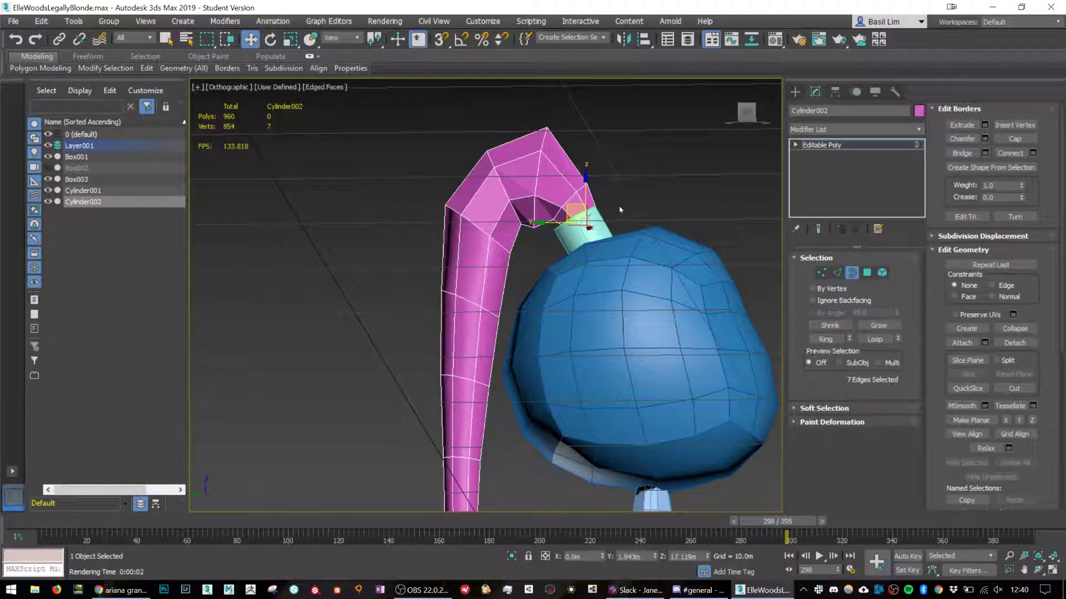
key("e")
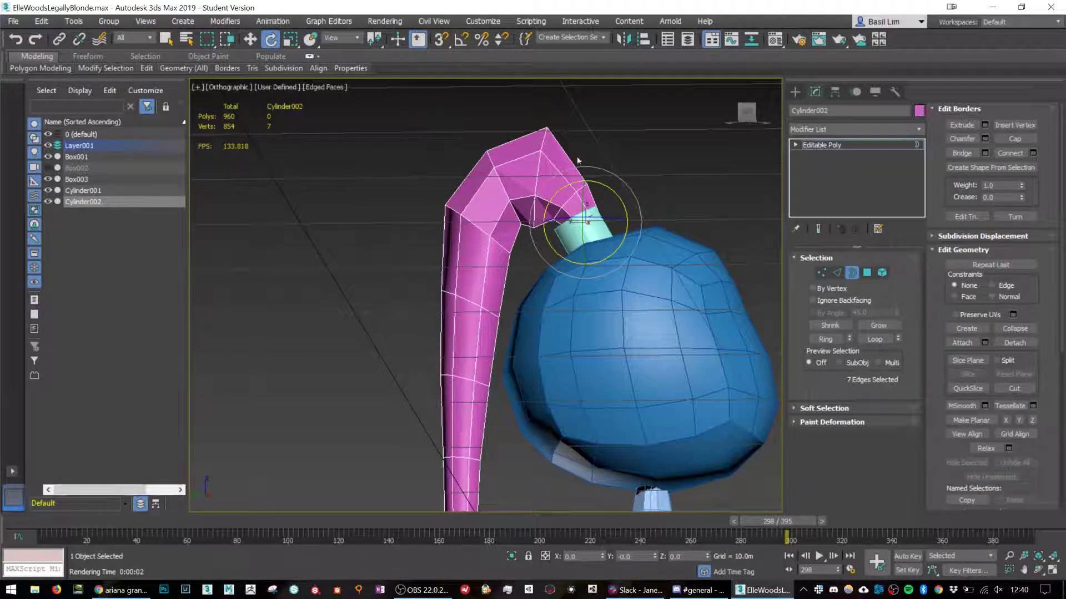
Move the vertices at the peak and outer side of the ponytail's upper bend downward to round off the curve.
left_click(825, 276)
scroll(555, 221, "up", 2)
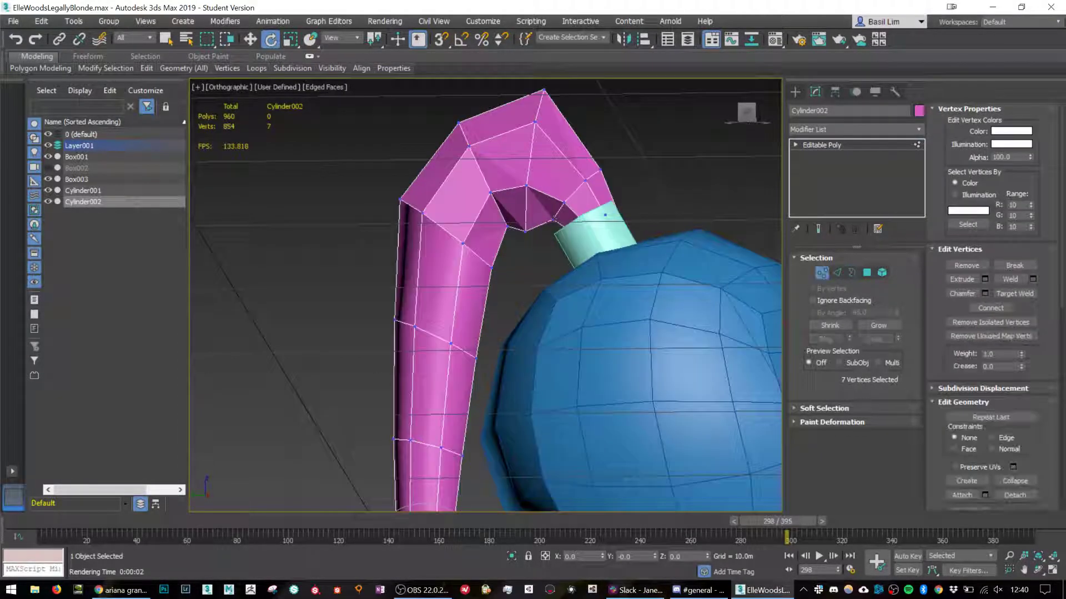
left_click_drag(548, 214, 522, 200)
key("w")
left_click_drag(516, 243, 500, 226)
middle_click_drag(504, 171, 524, 227)
left_click_drag(614, 222, 613, 222)
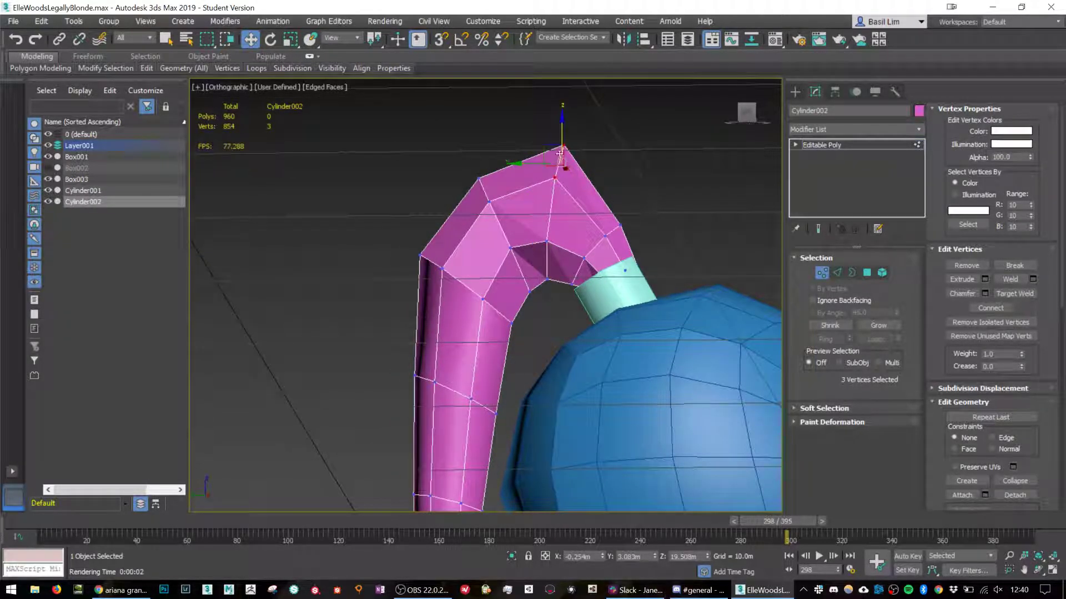
left_click_drag(552, 143, 539, 170)
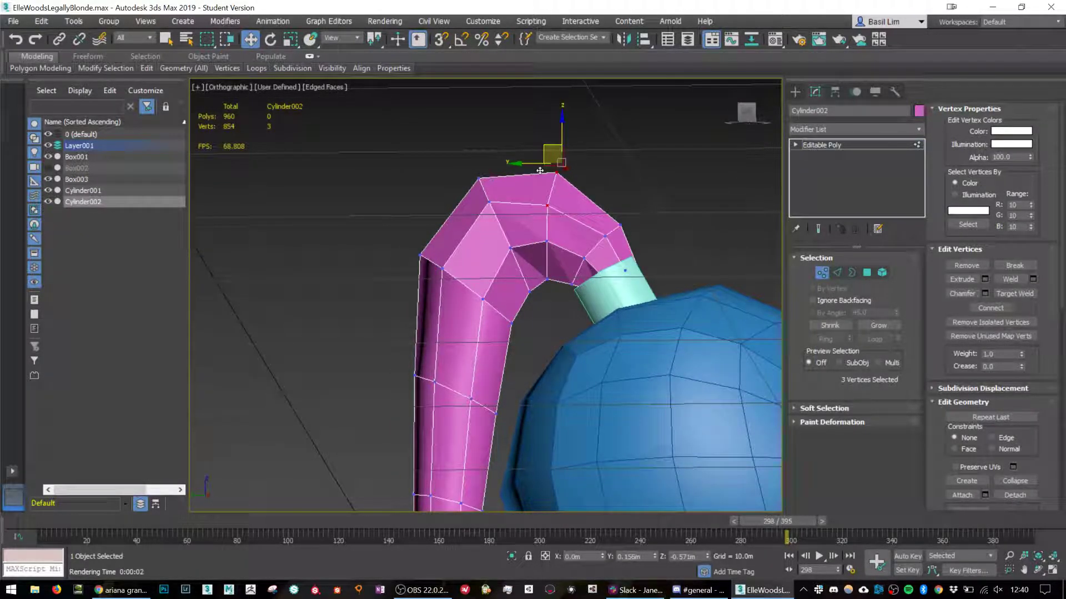
left_click_drag(452, 171, 520, 231)
left_click_drag(478, 187, 484, 200)
Cap the open border at the ponytail's lower tip.
scroll(503, 237, "down", 4)
middle_click_drag(525, 291, 546, 187)
mouse_move(617, 309)
middle_mouse_down("alt")
mouse_move(533, 311)
mouse_move(625, 319)
middle_mouse_up("alt")
middle_click_drag(613, 424, 596, 311)
middle_click_drag(527, 390, 557, 317)
left_click(852, 276)
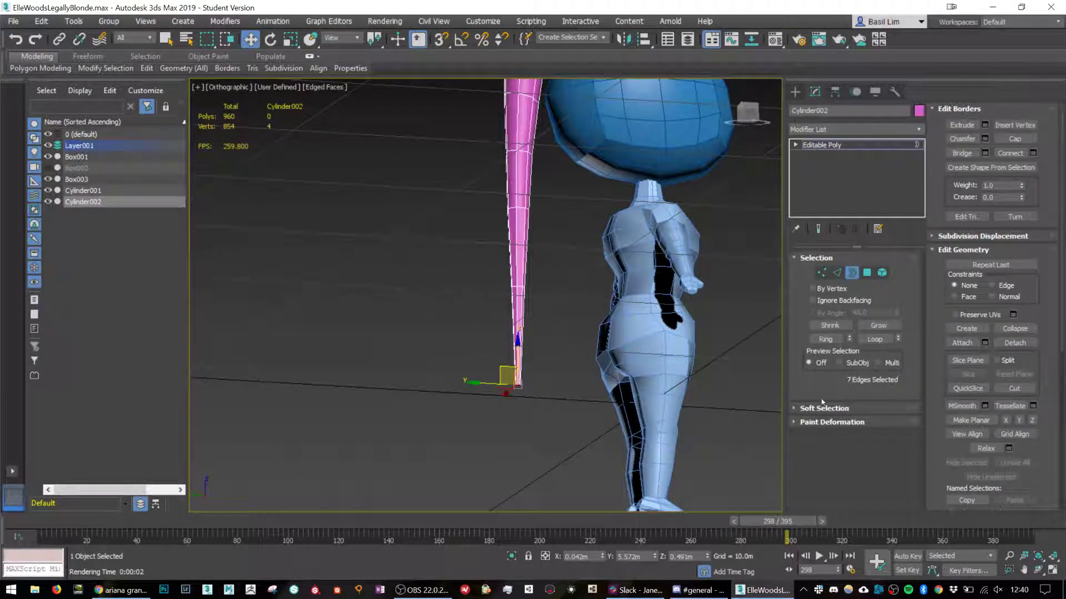
left_click(1014, 138)
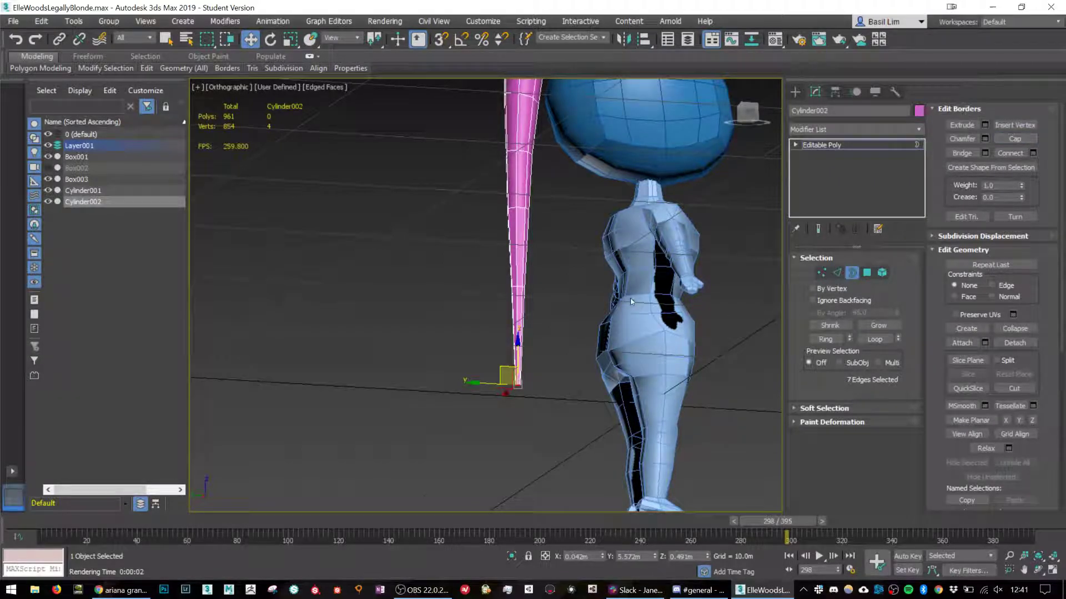
Examine the ponytail from several angles around the head and compare its shape with the Ariana Grande photos in the browser.
scroll(631, 302, "down", 2)
middle_click_drag(690, 262, 609, 328, "alt")
scroll(611, 328, "up", 2)
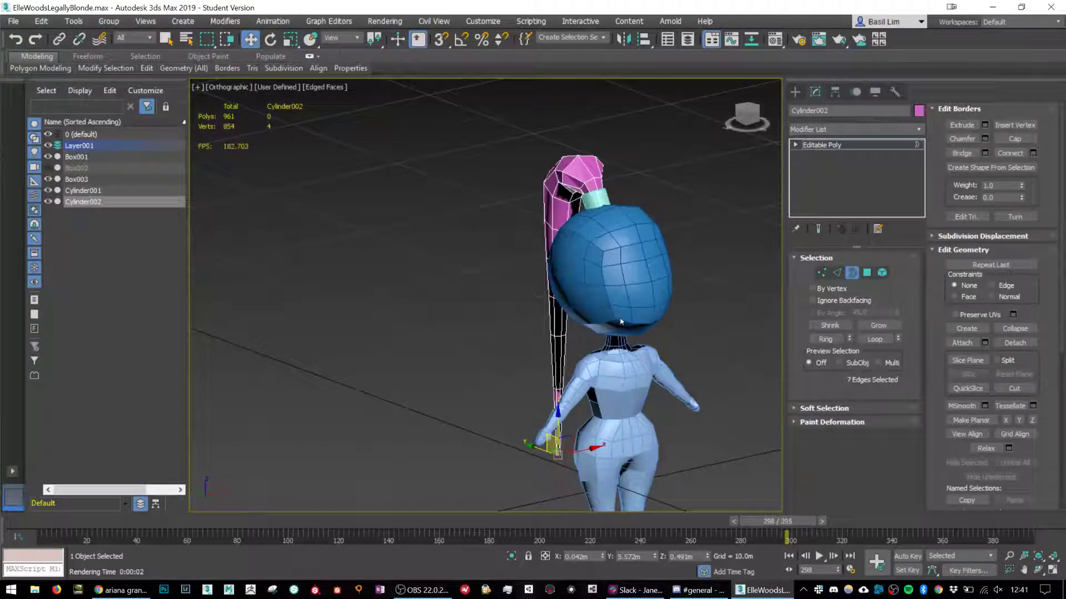
key("alt+Tab")
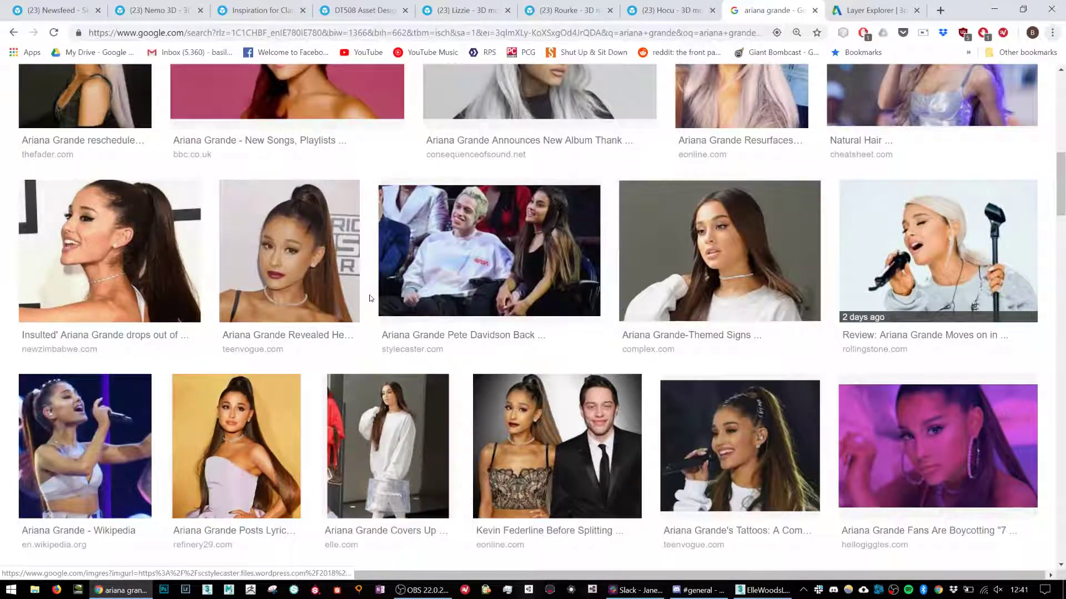
key("alt+Tab")
middle_click_drag(582, 298, 534, 240, "alt")
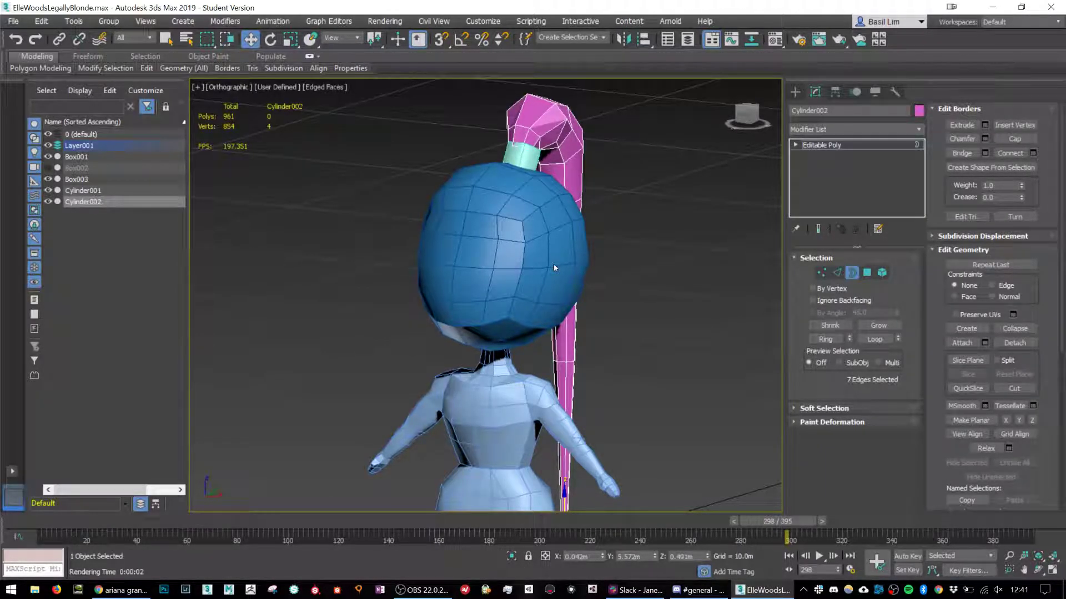
middle_click_drag(553, 263, 570, 288, "alt")
left_click(588, 273)
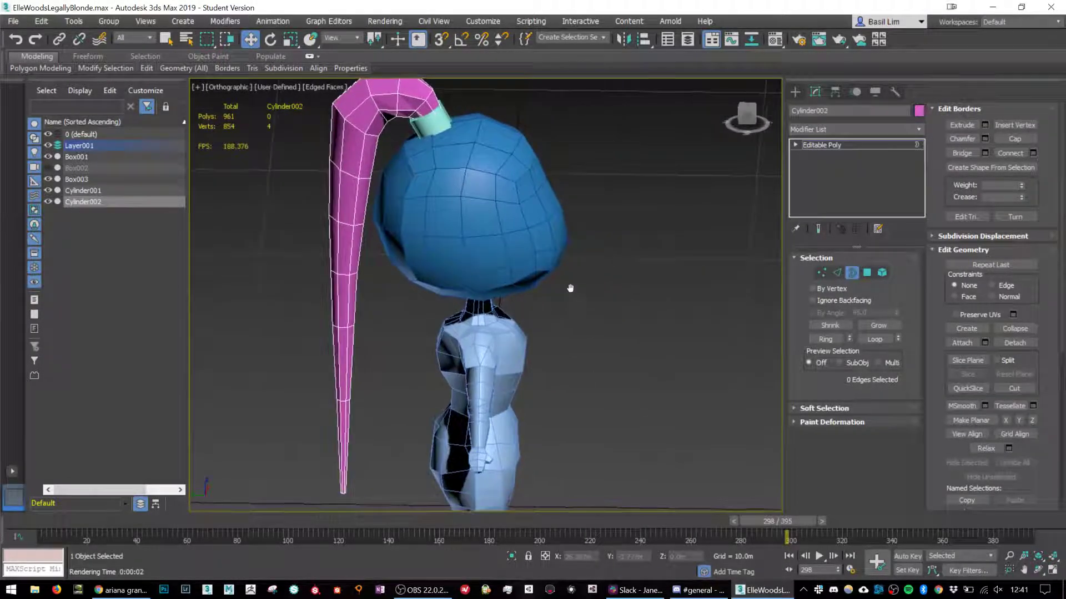
Create a box about 0.77 m long, 1.4 m wide and 1.54 m high beside the character, with 1 length, width and height segment.
left_click(802, 92)
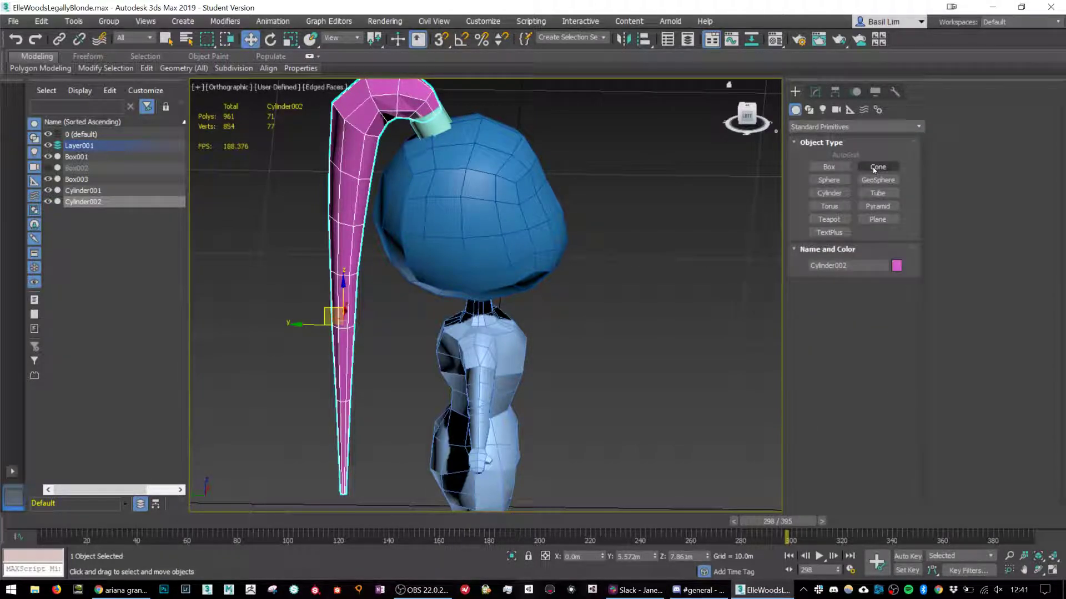
key("alt+Tab")
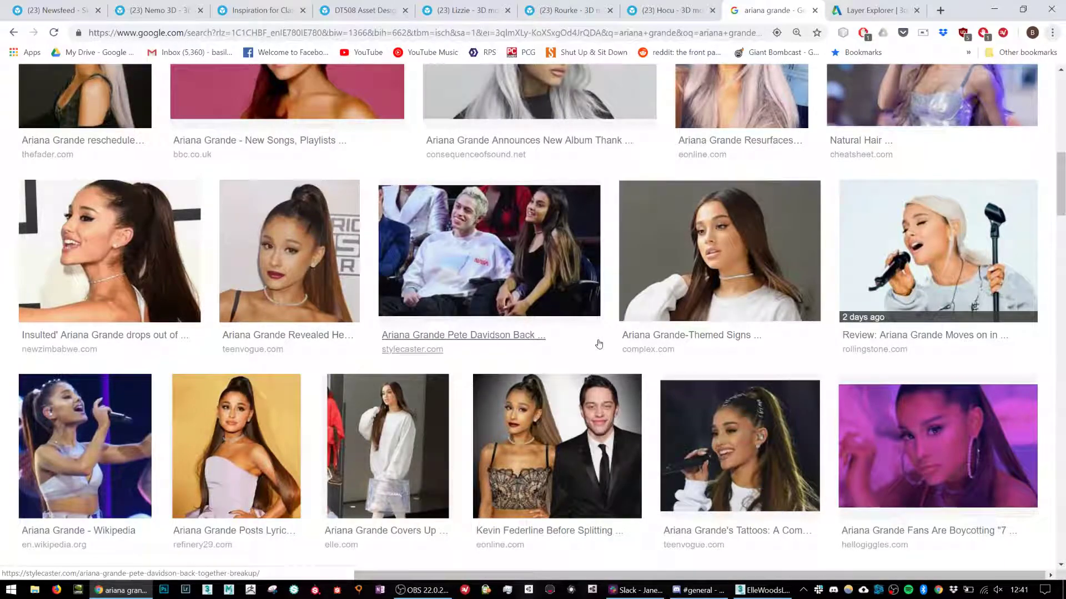
key("alt+Tab")
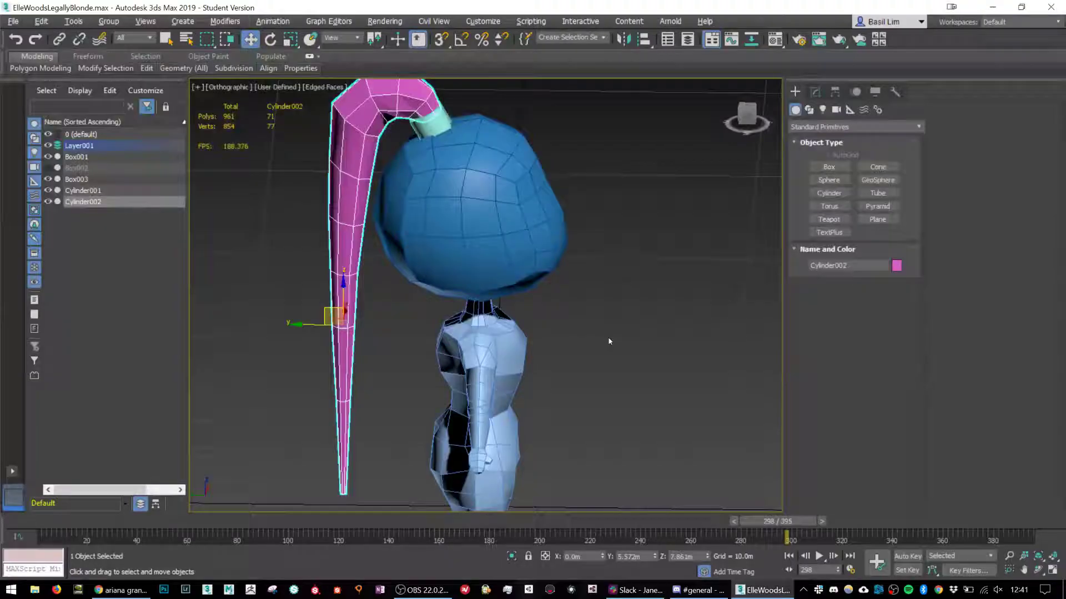
left_click(828, 167)
left_click_drag(638, 410, 658, 422)
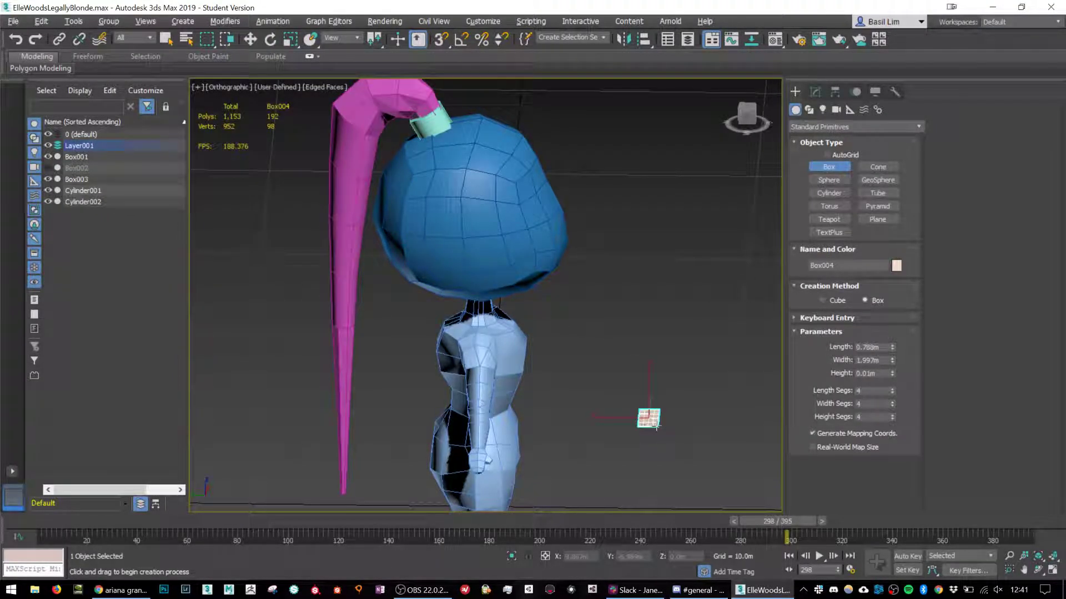
left_click(665, 383)
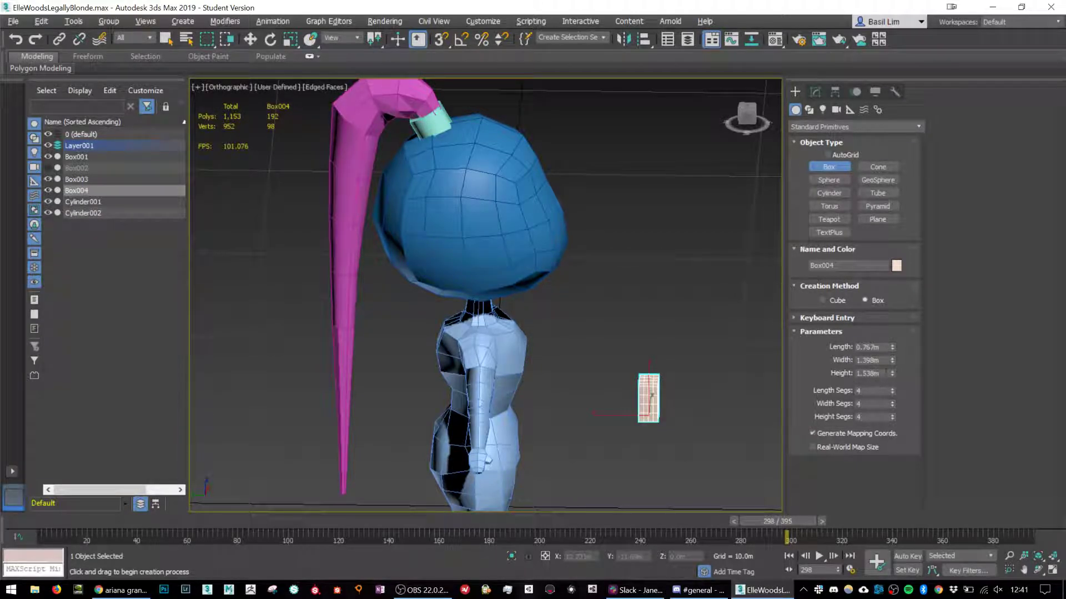
right_click(891, 390)
right_click(891, 403)
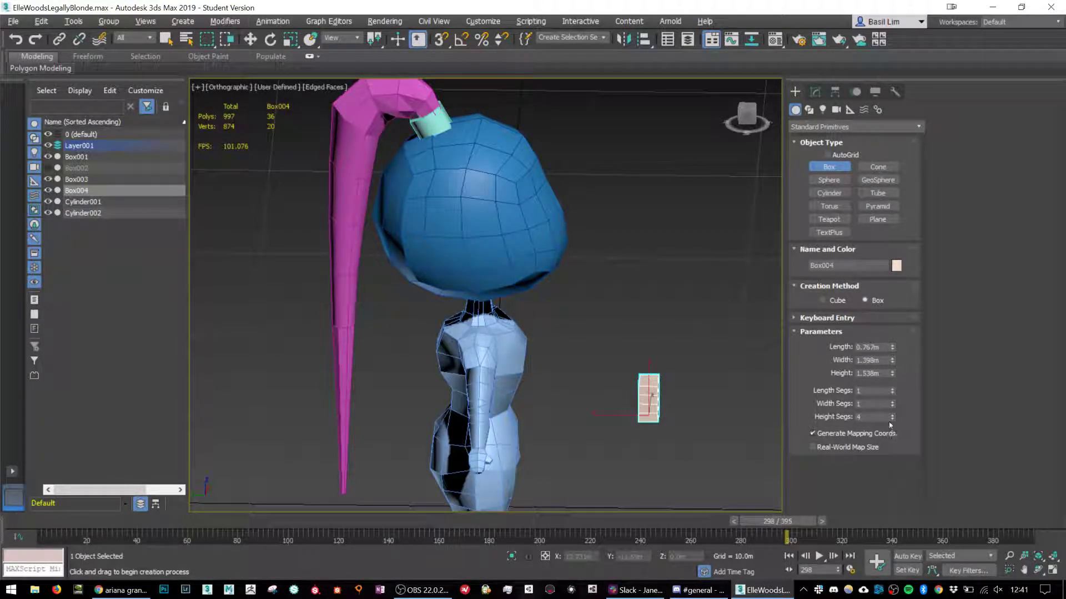
right_click(892, 417)
middle_click_drag(694, 421, 674, 421, "alt")
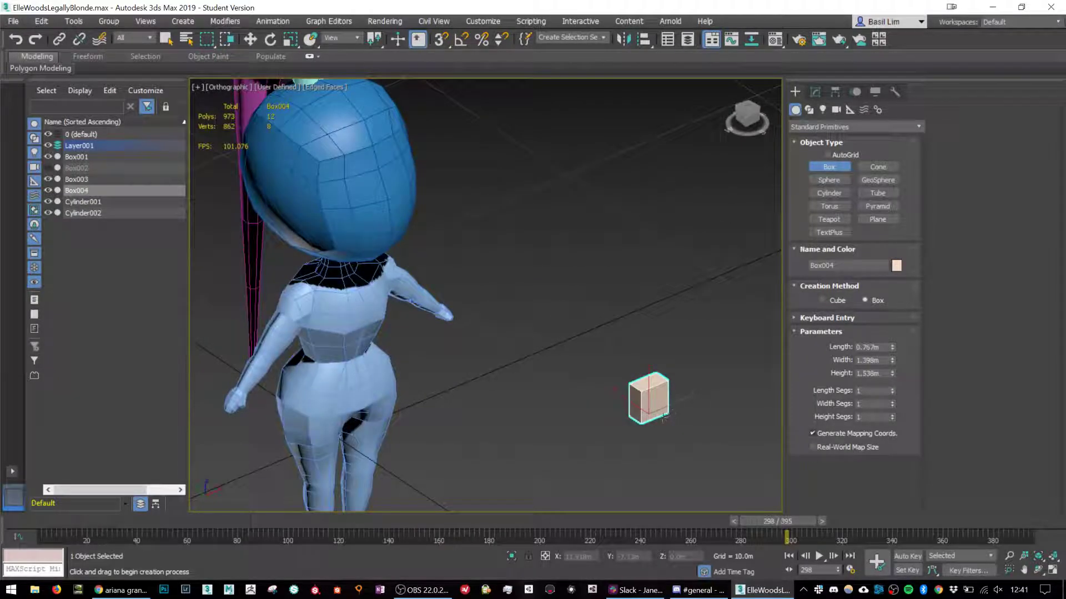
Scale the new box down along its width to make it narrower and convert it to an editable poly.
key("r")
left_click_drag(662, 418, 652, 424)
scroll(653, 386, "up", 3)
right_click(624, 426)
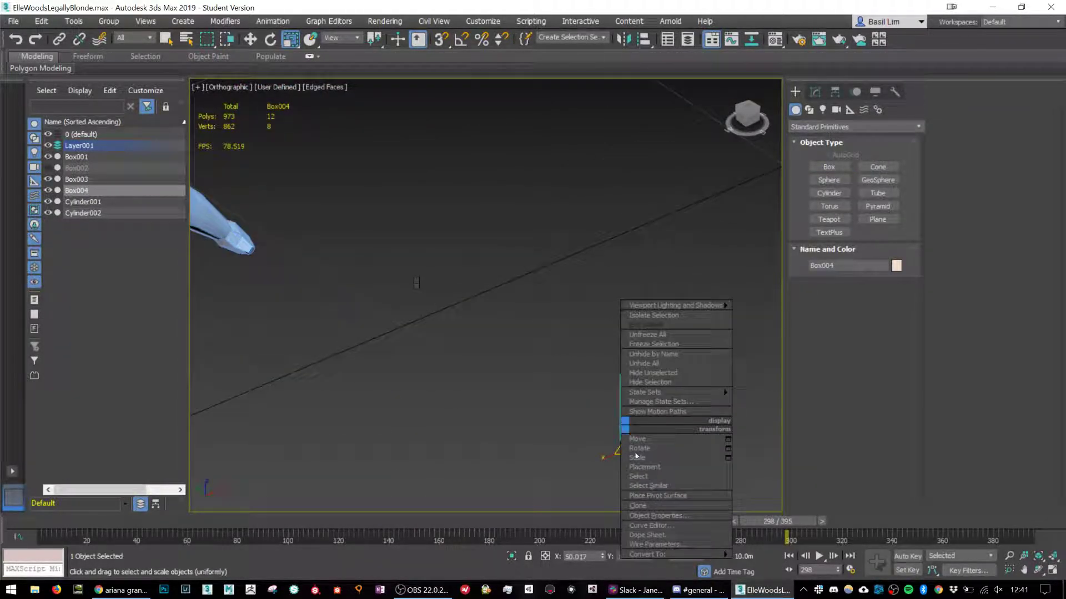
mouse_move(699, 554)
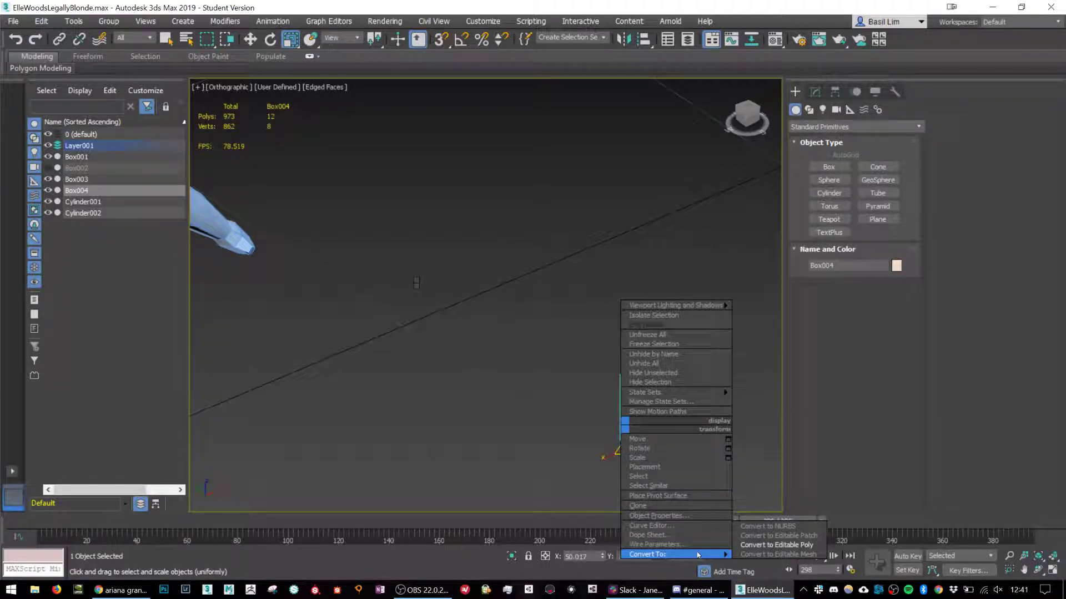
left_click(771, 545)
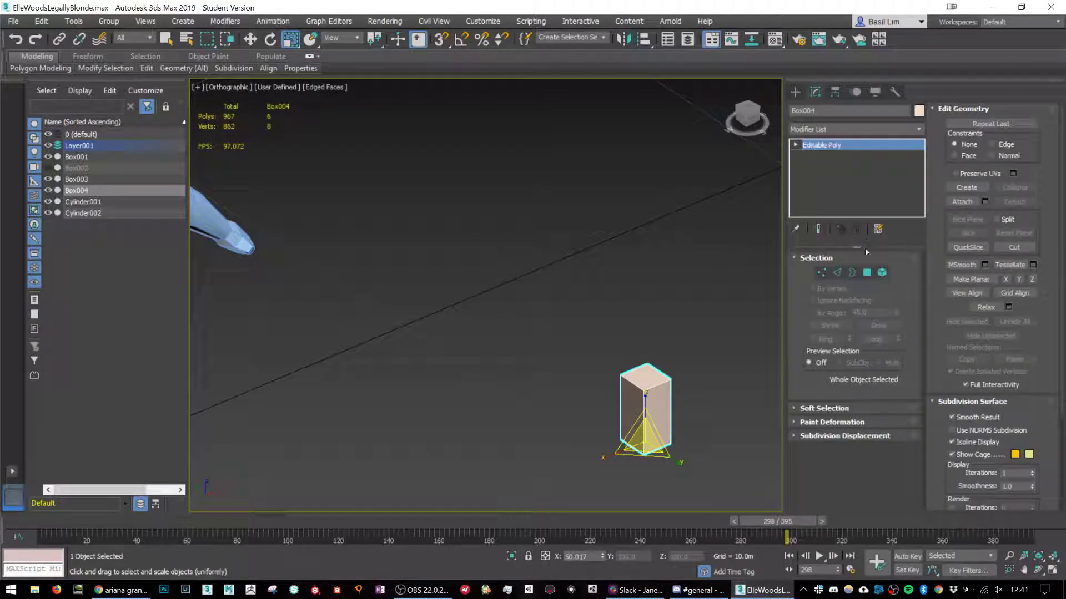
Scale one side polygon of the box narrower and shrink its upper polygon to about 66% to taper the block.
key("4")
left_click(659, 401)
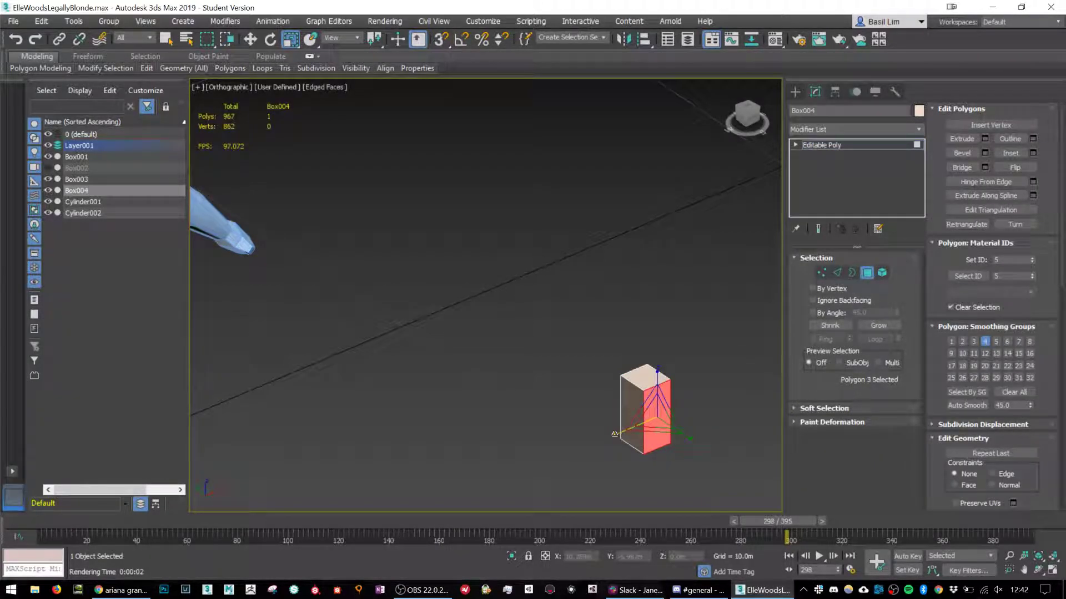
left_click(641, 375)
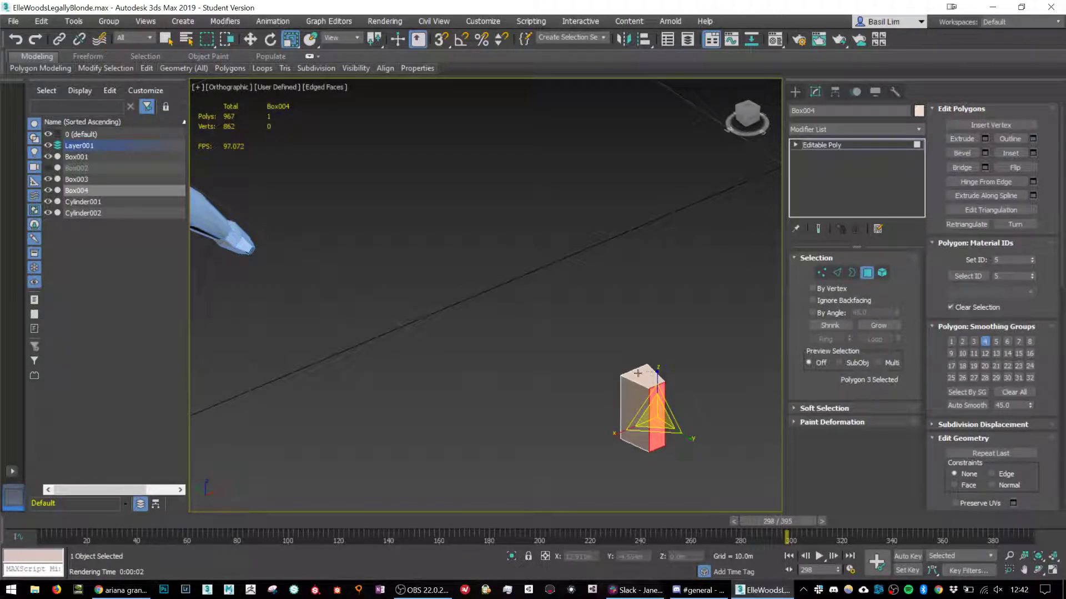
left_click_drag(641, 375, 645, 408)
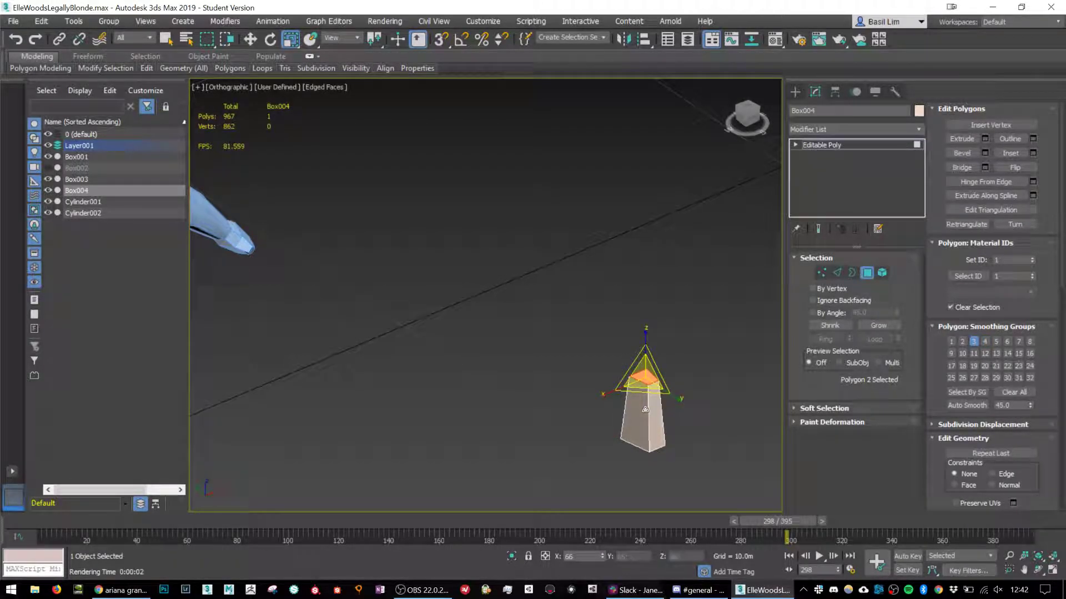
middle_click_drag(645, 410, 588, 401, "alt")
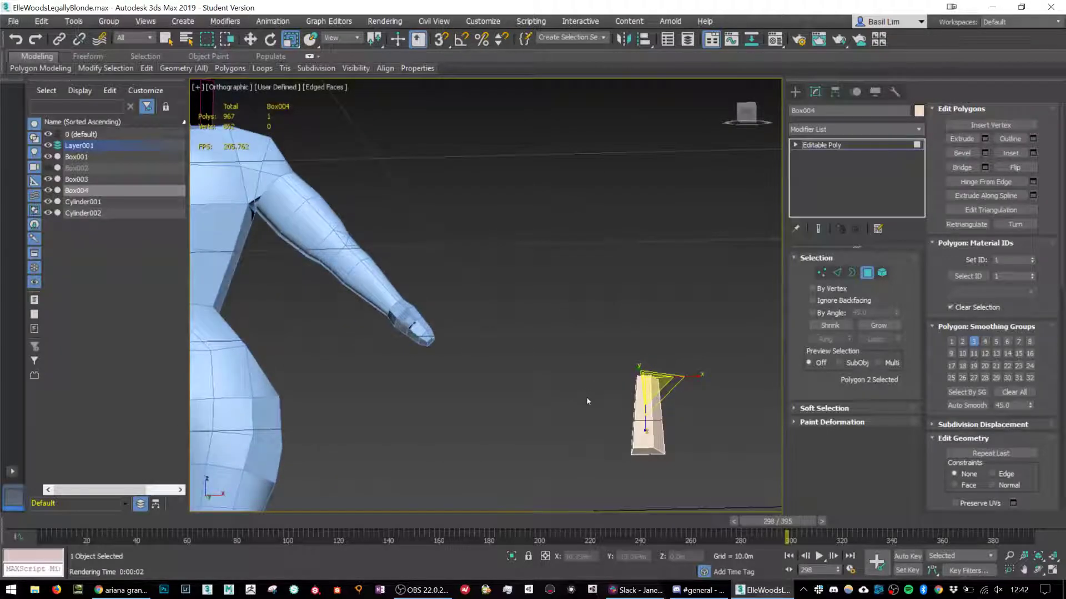
scroll(588, 401, "down", 3)
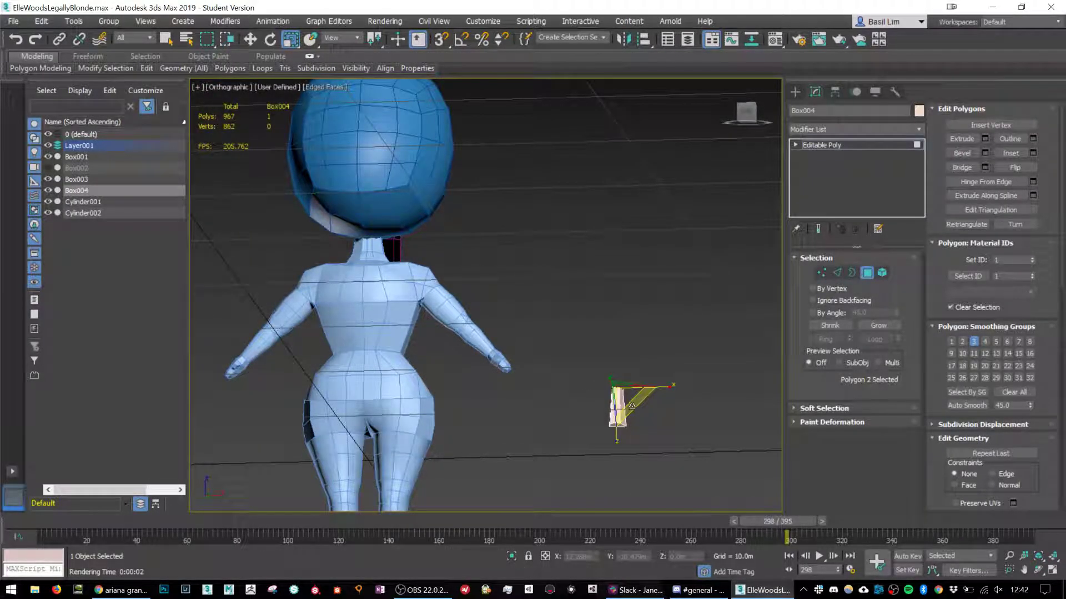
scroll(632, 406, "up", 3)
Move the two upper vertices on one side of the tapered box inward and slightly down to slant its top.
middle_click_drag(631, 412, 661, 324, "alt")
left_click(821, 272)
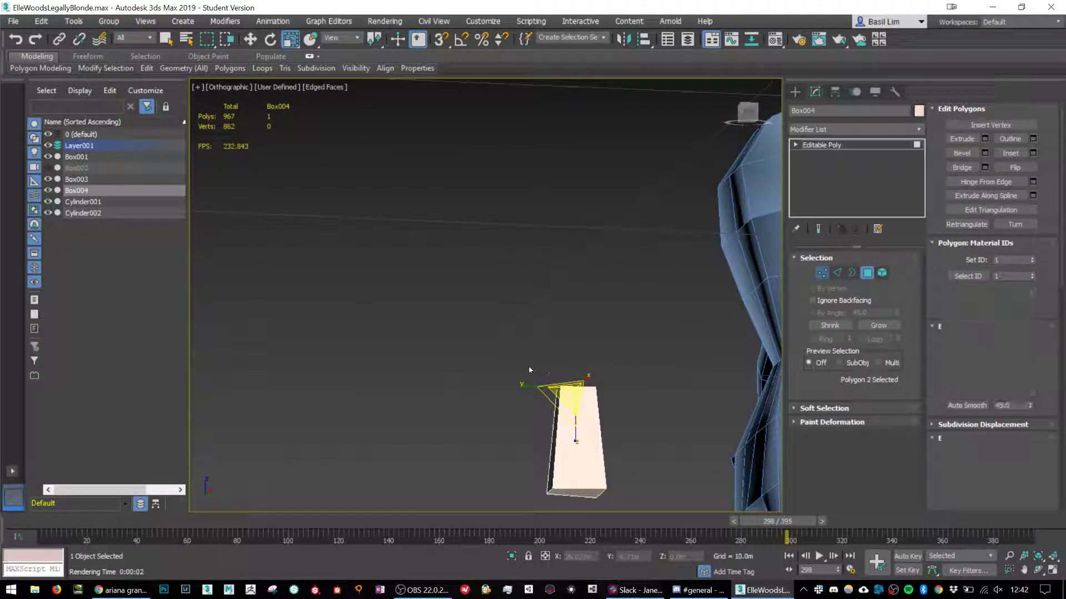
left_click_drag(570, 409, 594, 384)
key("w")
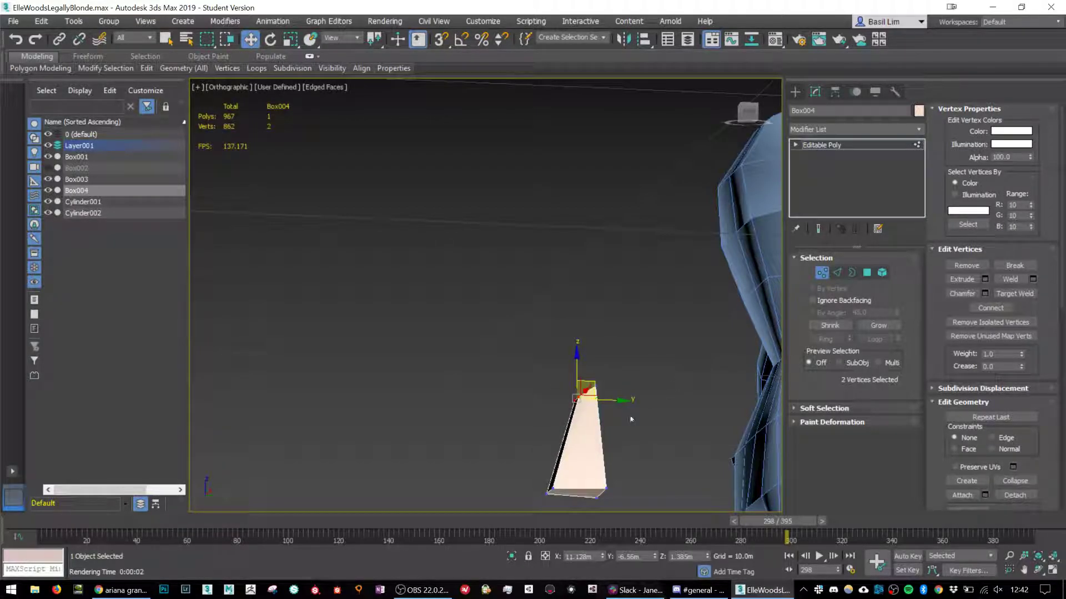
Connect the four upright edges of the tapered box with an edge loop and lower its vertices close to the base.
left_click(838, 274)
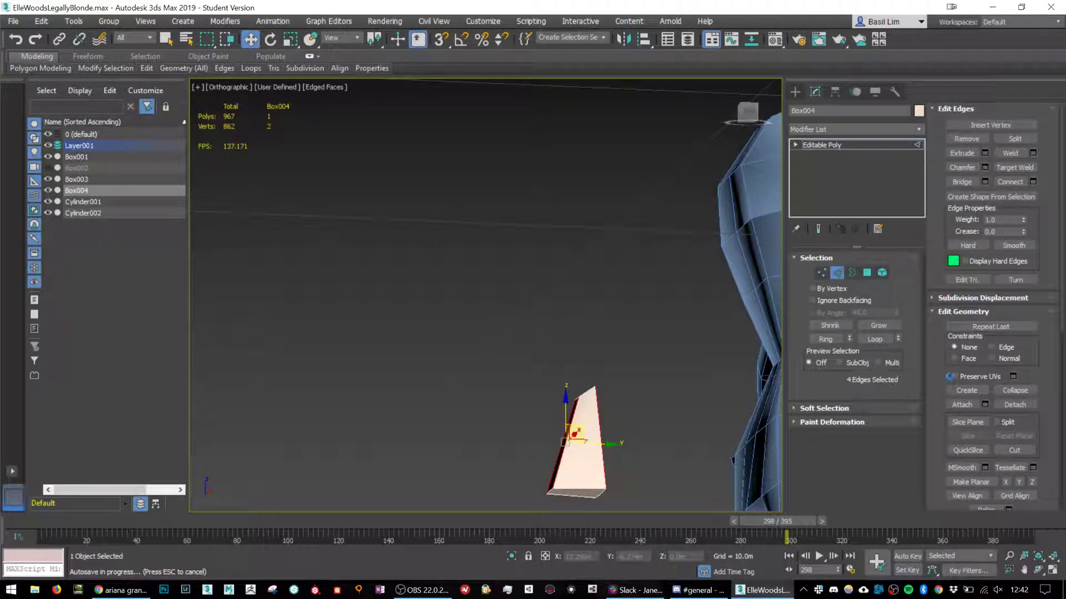
left_click(1011, 182)
middle_click_drag(642, 411, 610, 431, "alt")
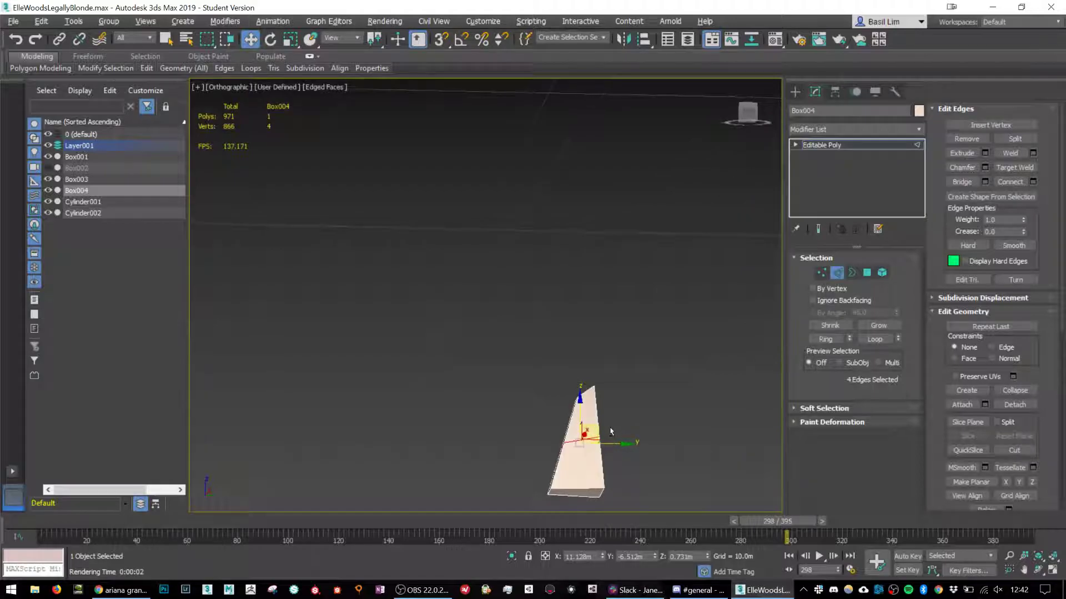
left_click(822, 273)
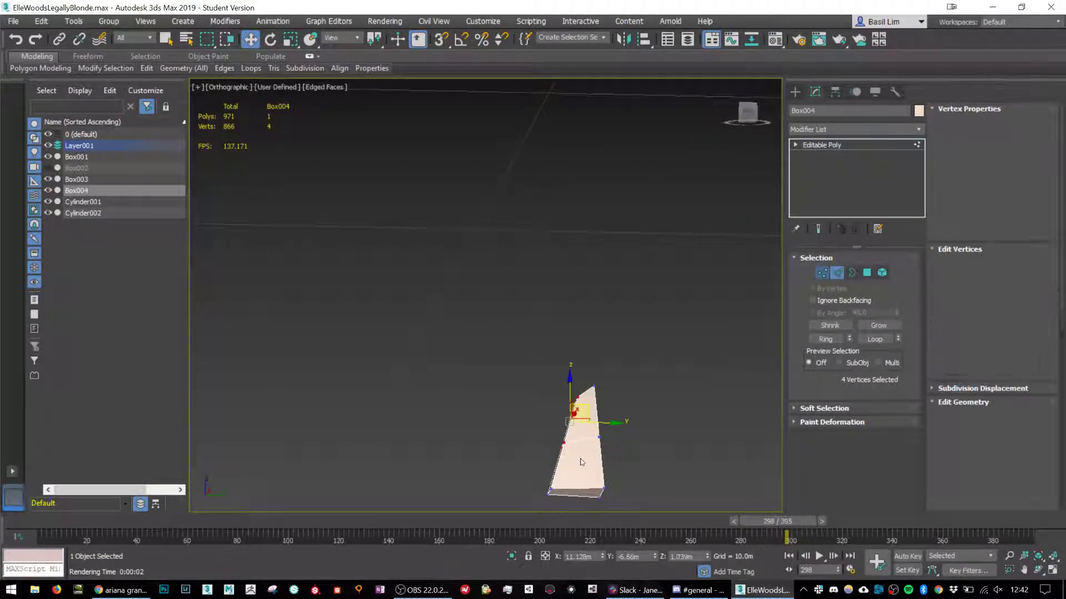
left_click_drag(579, 427, 619, 473)
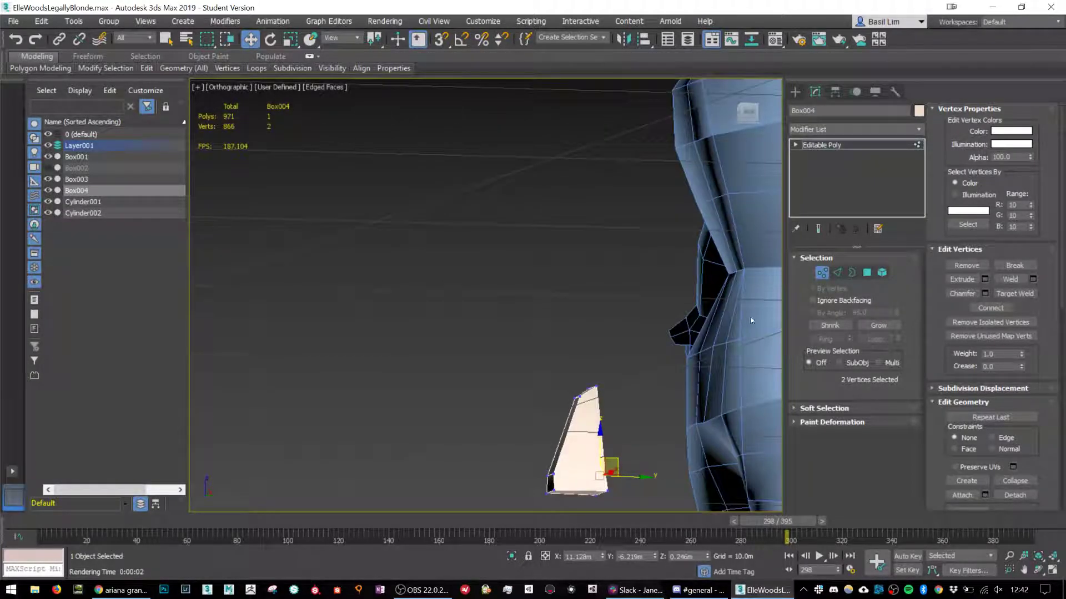
Connect the four long edges above the lower loop with a second edge loop and switch to vertex editing.
left_click(850, 274)
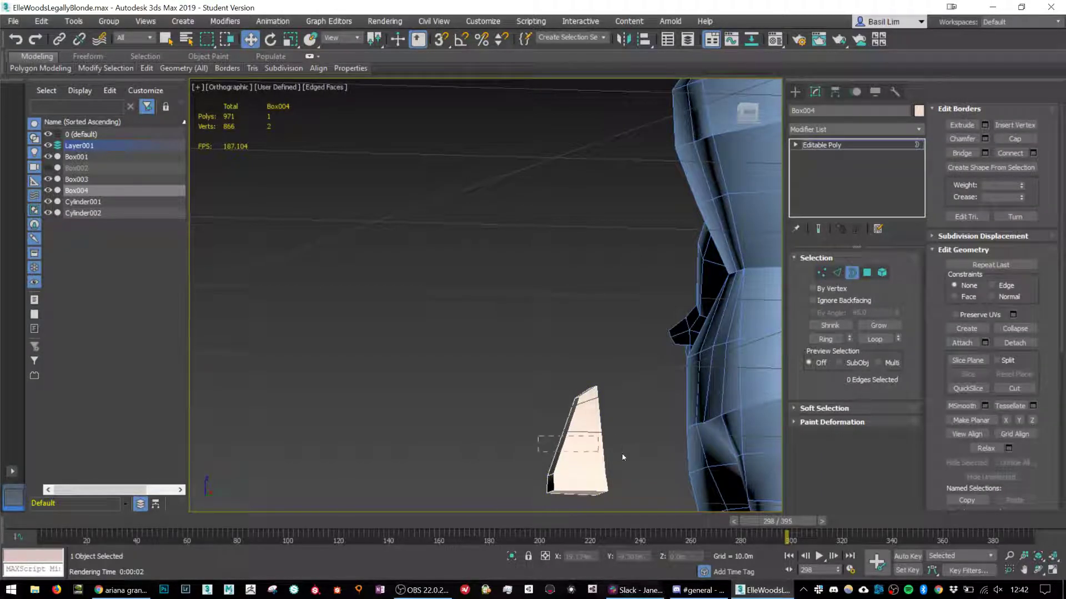
left_click(838, 272)
left_click_drag(538, 439, 651, 452)
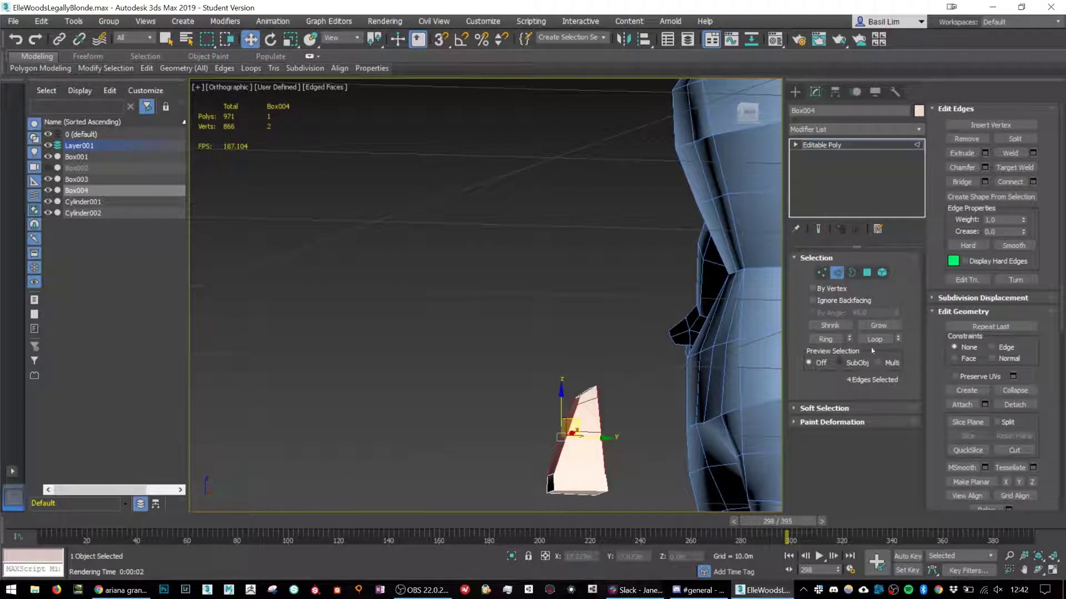
left_click(1010, 181)
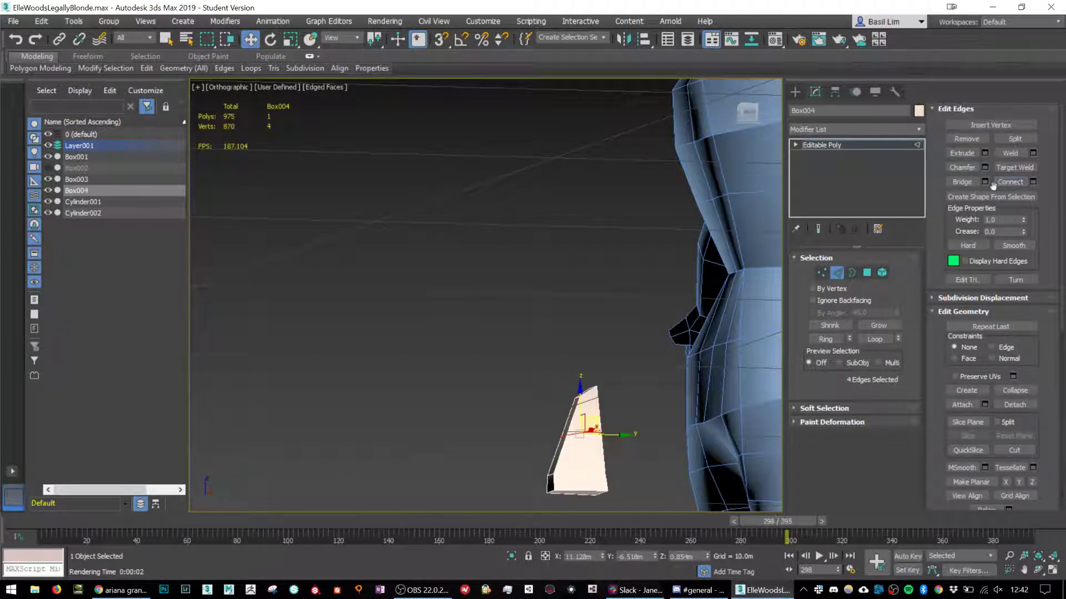
left_click(822, 273)
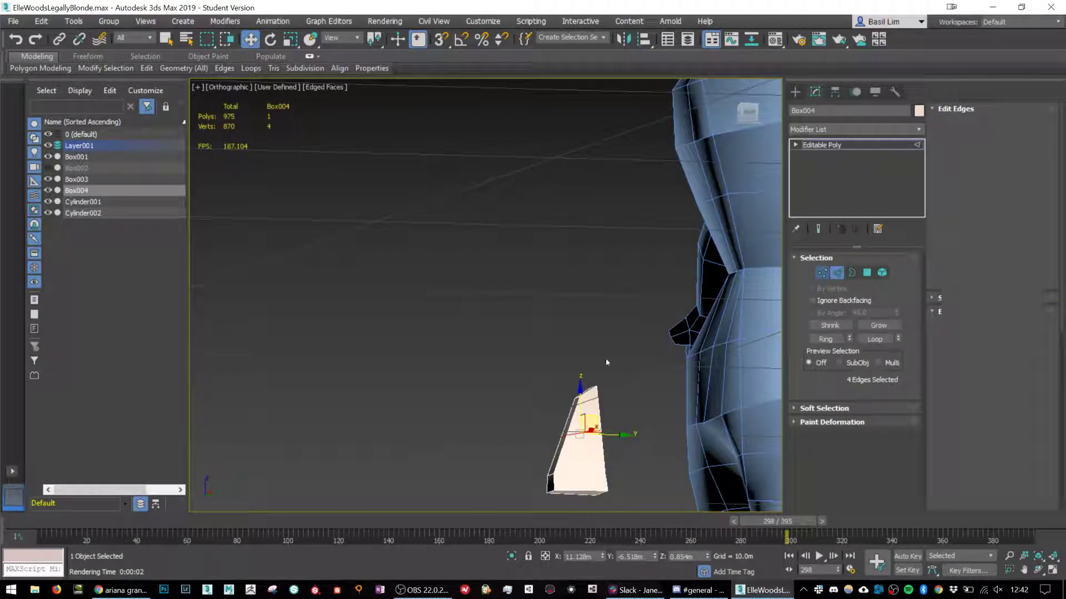
mouse_move(634, 408)
middle_mouse_down()
mouse_move(642, 426)
mouse_move(573, 281)
middle_mouse_up()
scroll(523, 286, "up", 3)
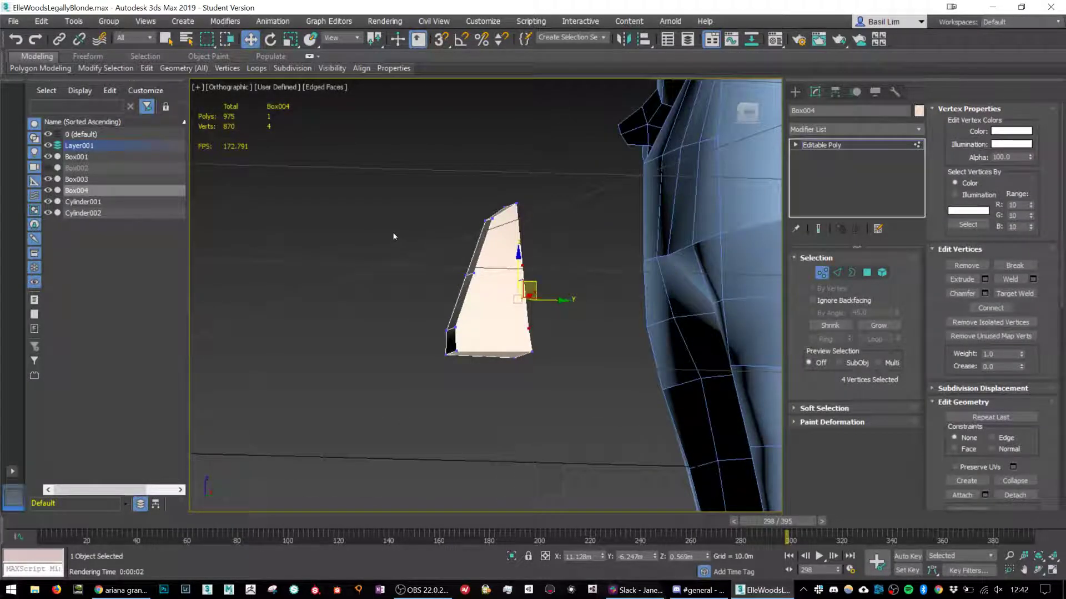
Lower the upper loop's vertices on both sides of the tapered box toward the lower loop to form a nose profile.
left_click_drag(481, 292, 516, 291)
key("alt+q")
key("ctrl+z")
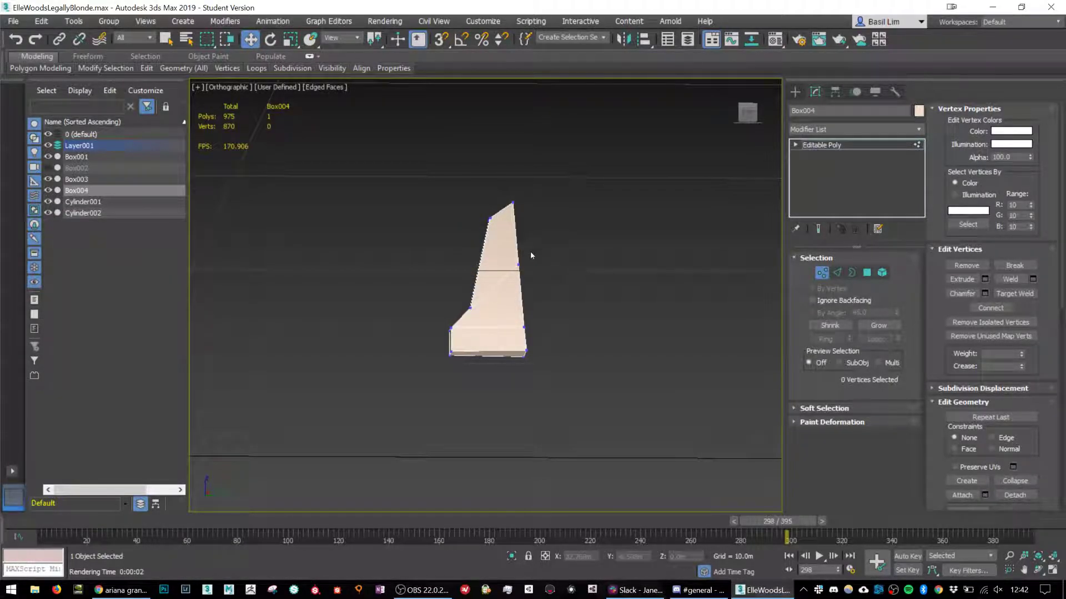
key("ctrl+y")
left_click_drag(535, 250, 538, 288)
scroll(537, 290, "down", 5)
middle_click_drag(537, 289, 594, 297, "alt")
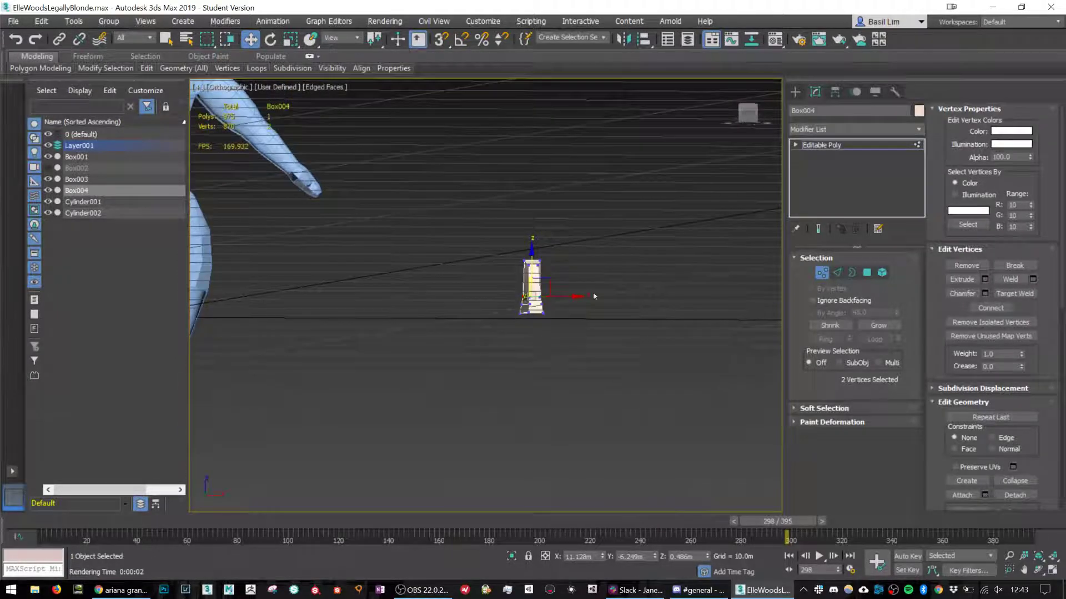
Scale the four uppermost vertices of the nose piece narrower across its width and leave vertex editing.
scroll(517, 259, "up", 4)
left_click_drag(526, 262, 528, 262)
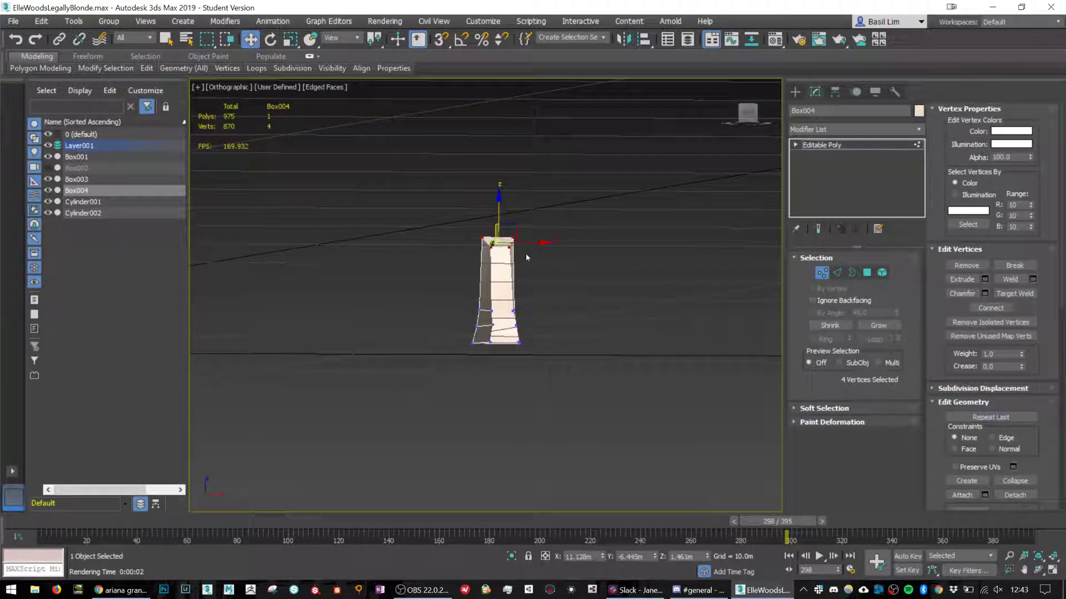
key("r")
left_click_drag(453, 241, 477, 242)
key("1")
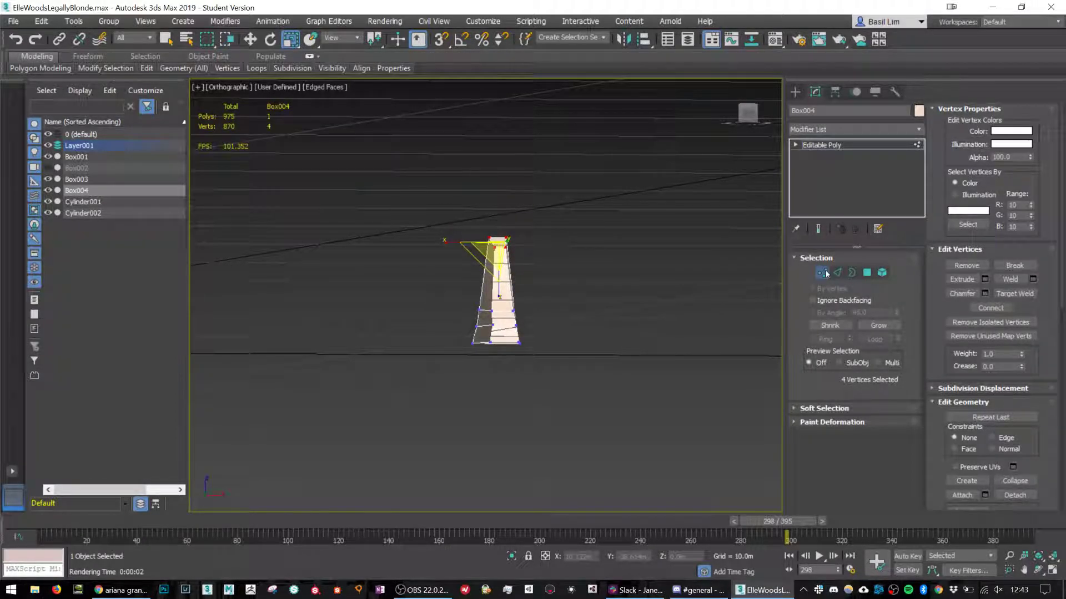
Move the whole nose piece over to the character and snap it to the grid origin at 0, 0, 0.
scroll(634, 308, "down", 5)
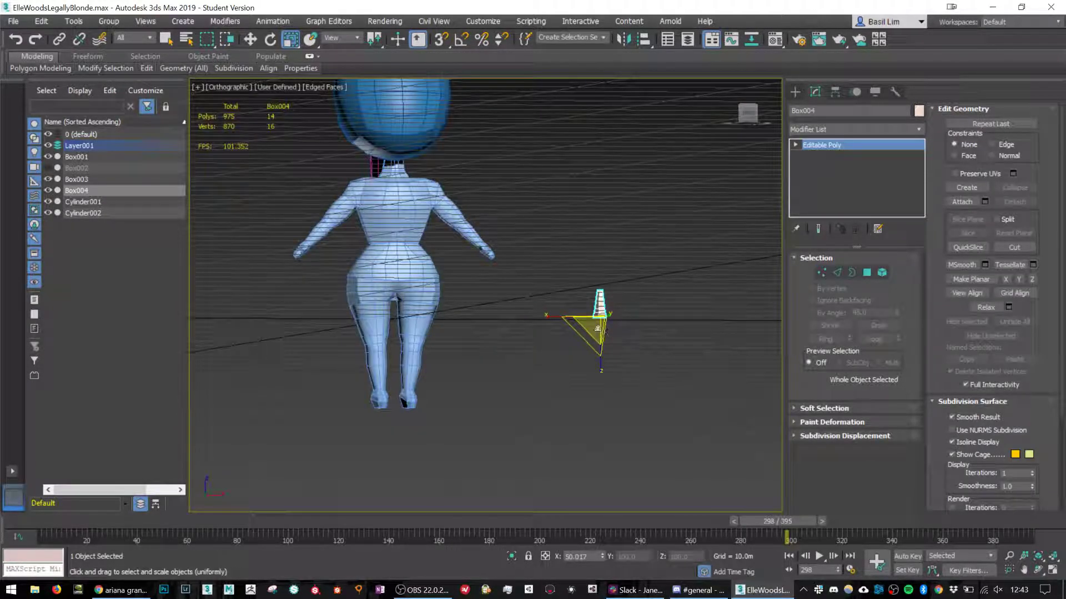
key("w")
left_click_drag(601, 305, 421, 255)
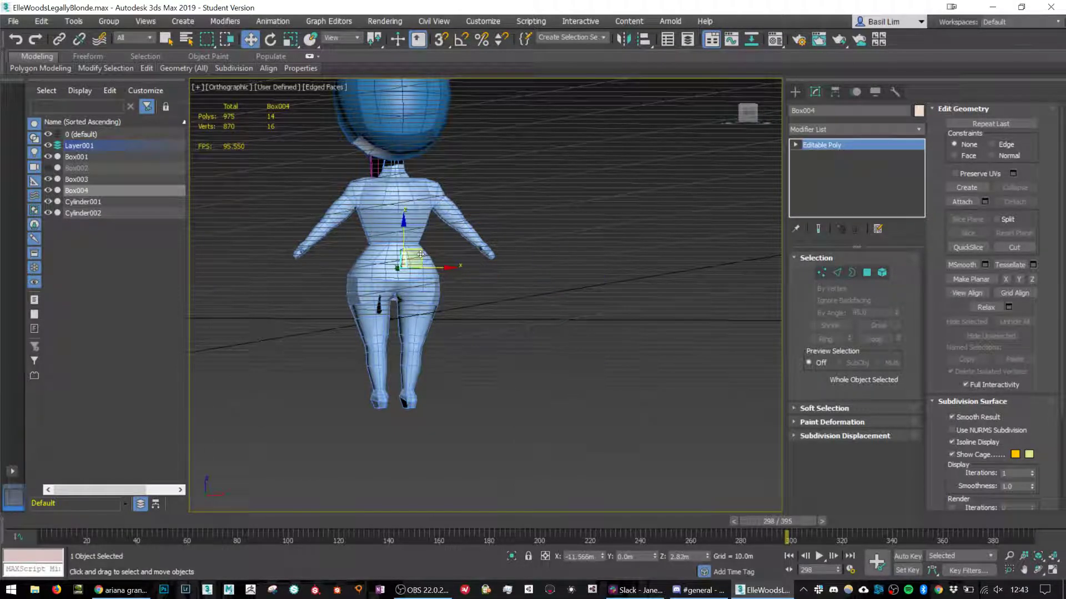
middle_click_drag(420, 254, 435, 325, "alt")
middle_click_drag(417, 278, 445, 376)
key("s")
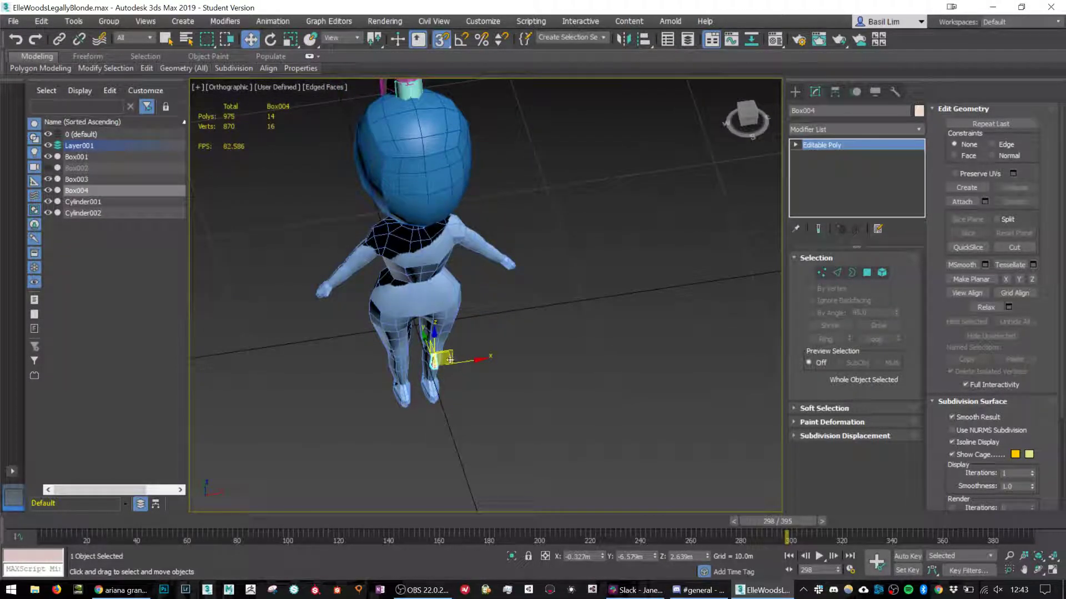
left_click_drag(450, 360, 420, 321)
key("s")
middle_click_drag(431, 333, 515, 309, "alt")
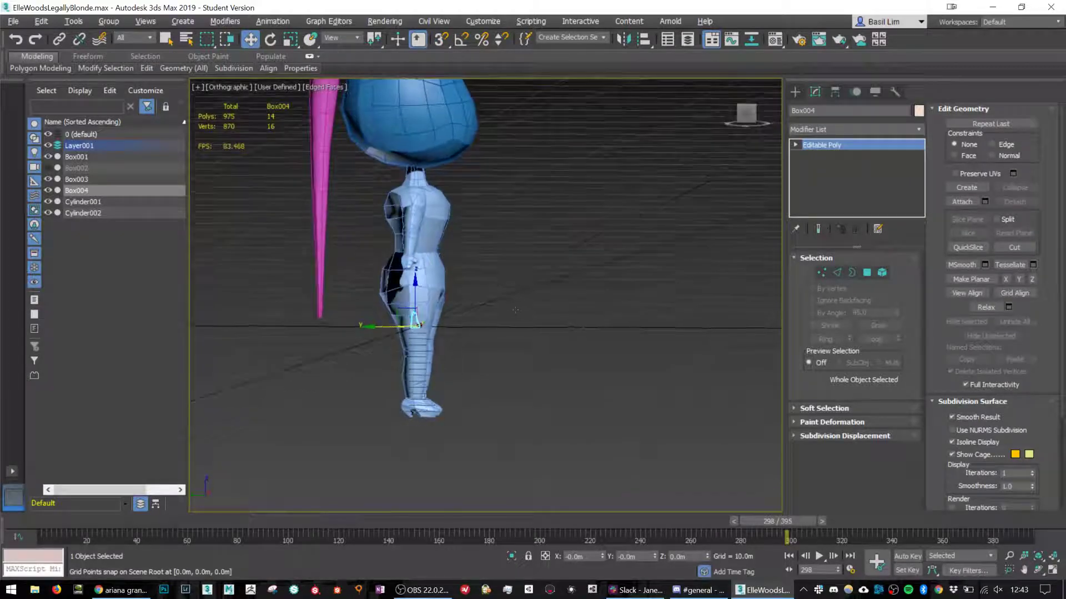
Raise the nose piece to the front of the face, at about Y -3.723 m and Z 12.348 m, and enlarge it uniformly.
left_click_drag(417, 321, 479, 109)
middle_click_drag(497, 175, 477, 306)
scroll(522, 267, "up", 4)
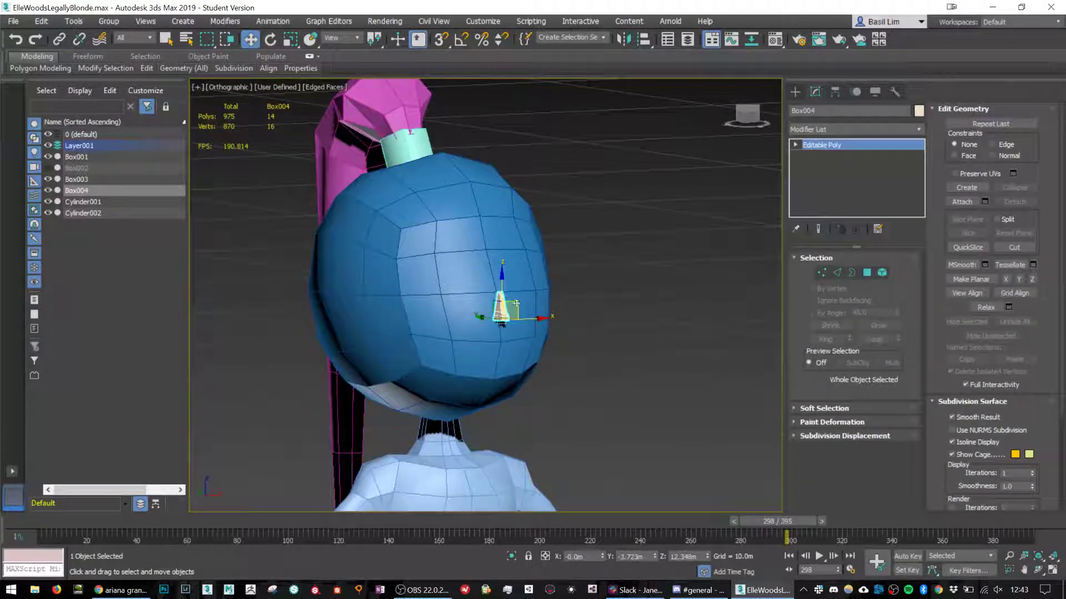
key("r")
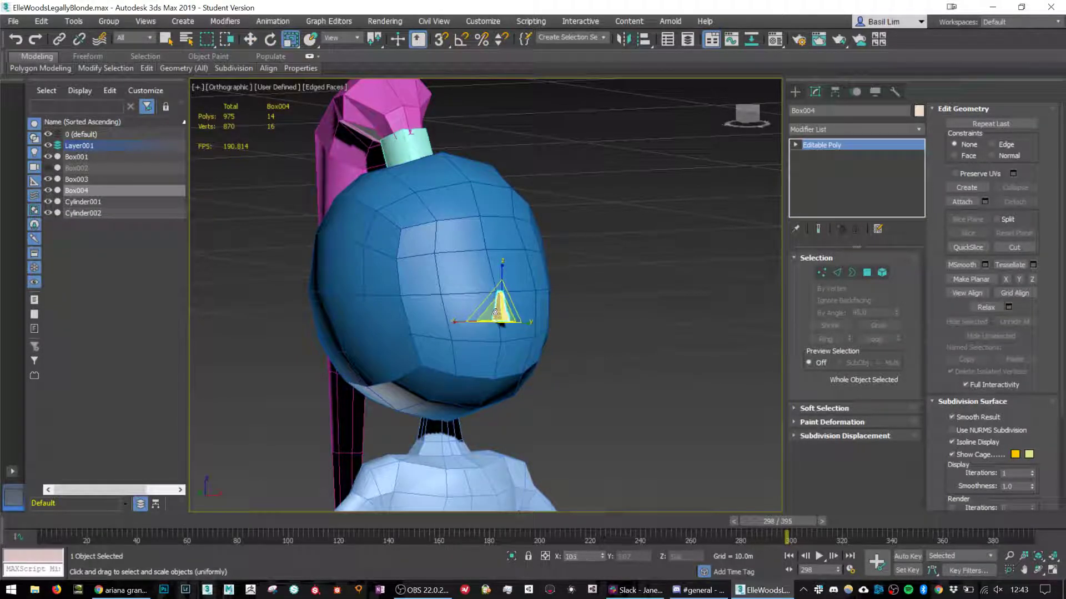
left_click_drag(495, 312, 522, 273)
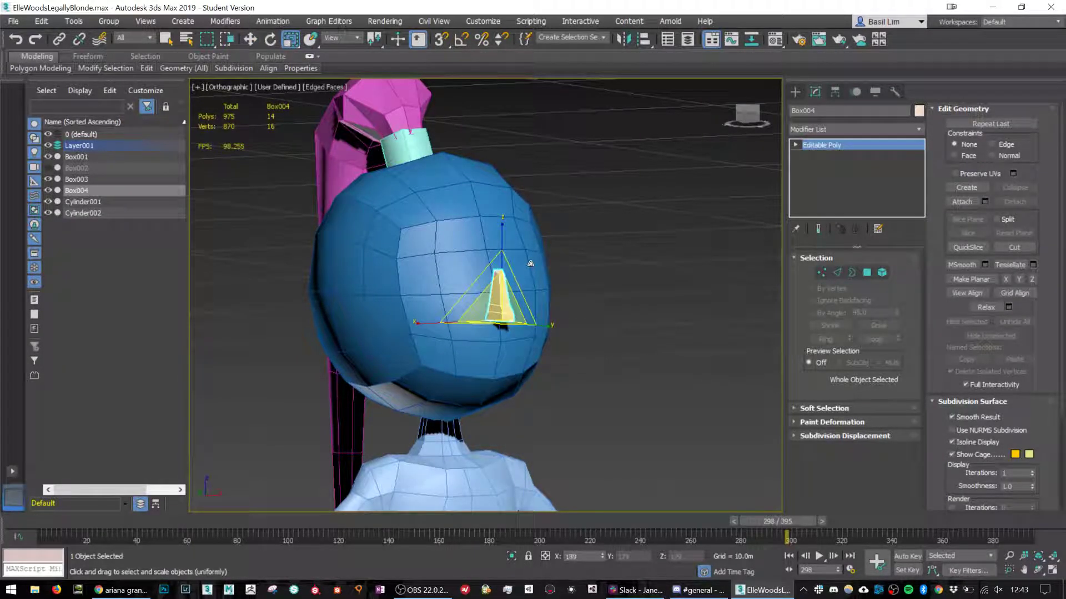
Tilt the nose piece about its X axis to follow the face's slope and move it up and slightly into the head.
key("w")
key("e")
middle_click_drag(488, 308, 532, 308, "alt")
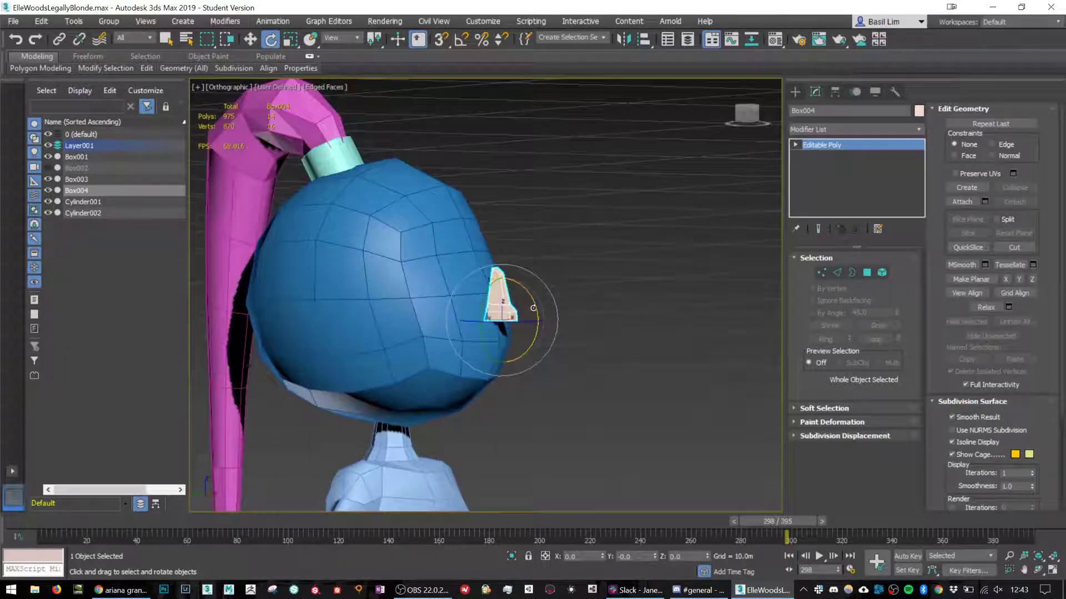
key("w")
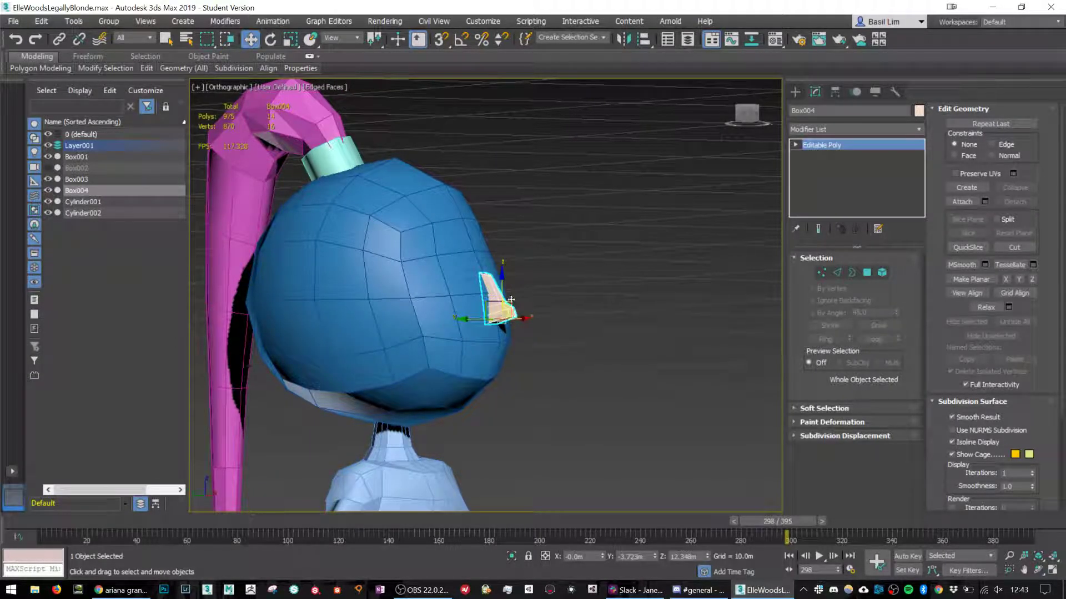
left_click_drag(492, 299, 489, 284)
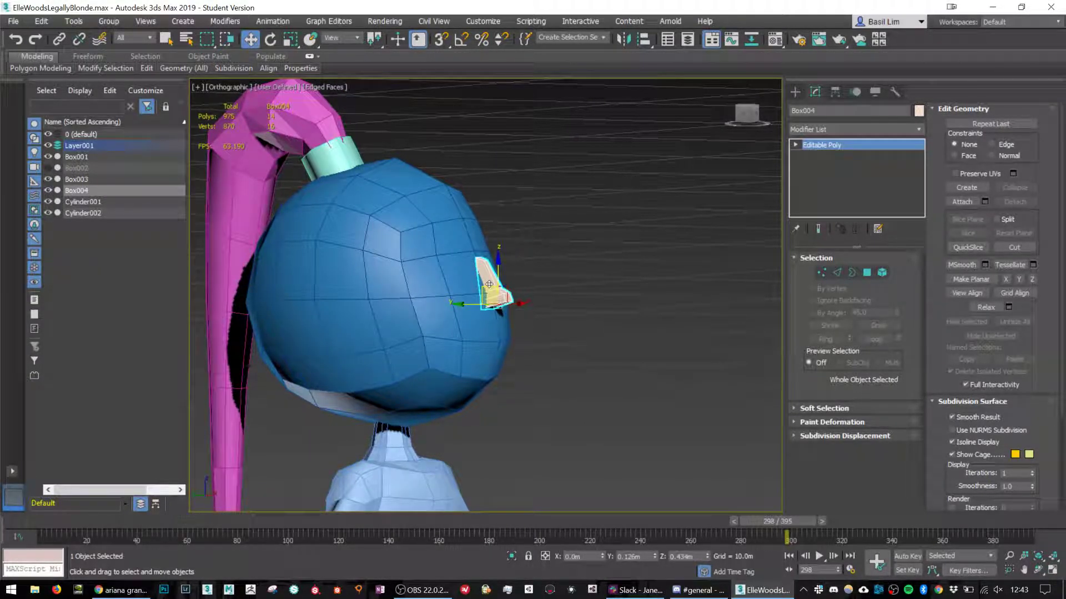
key("e")
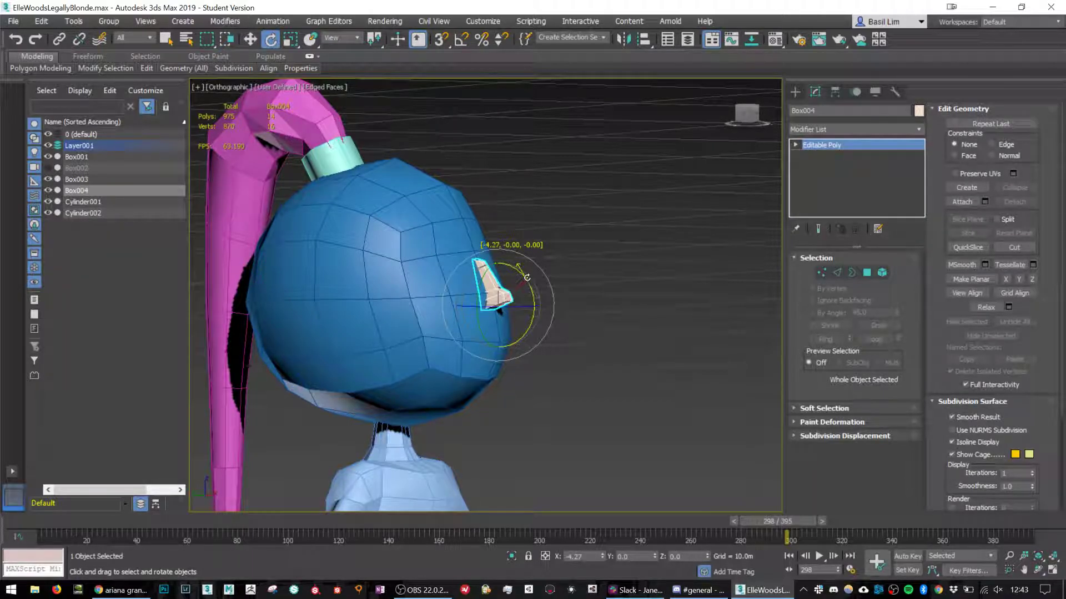
middle_click_drag(556, 313, 410, 312, "alt")
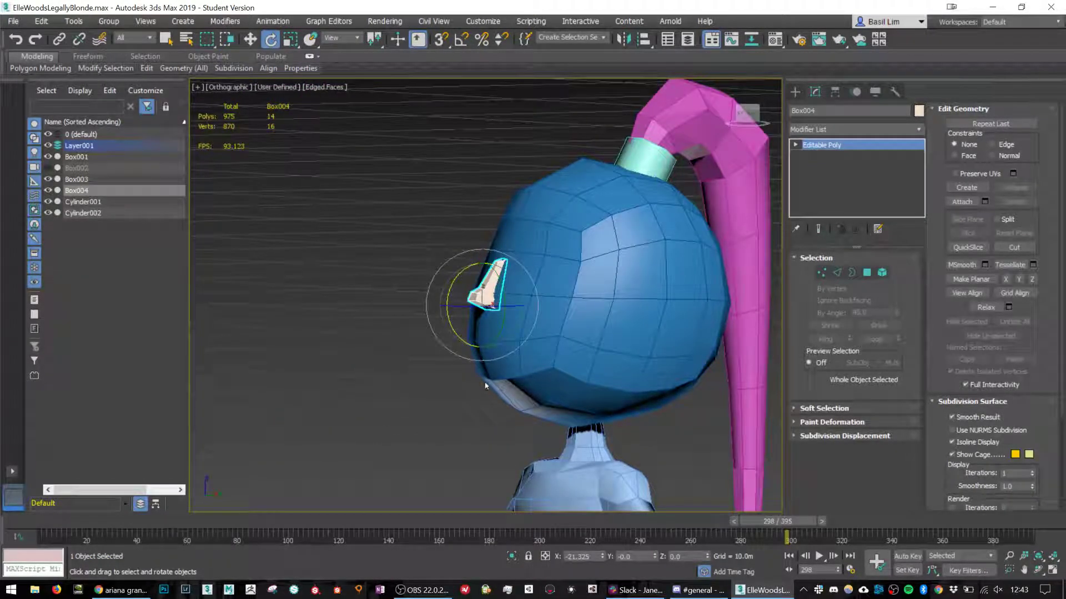
Check the Ariana Grande photos, widen the nose slightly and reposition it on the face at about Y -3.505 m, Z 12.8 m.
key("alt+Tab")
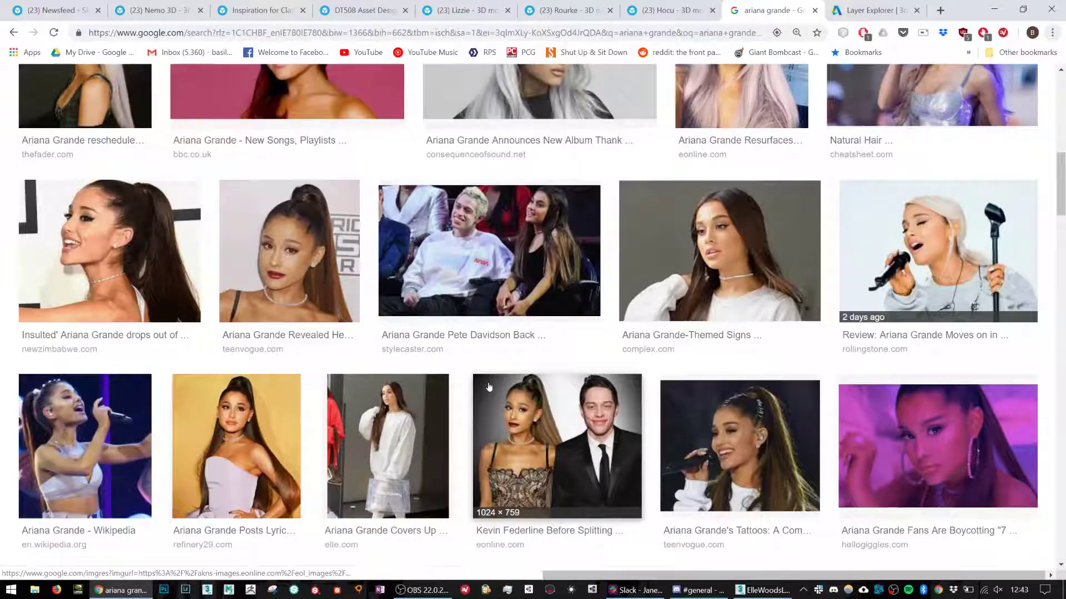
key("alt+Tab")
middle_click_drag(588, 362, 586, 361, "alt")
key("r")
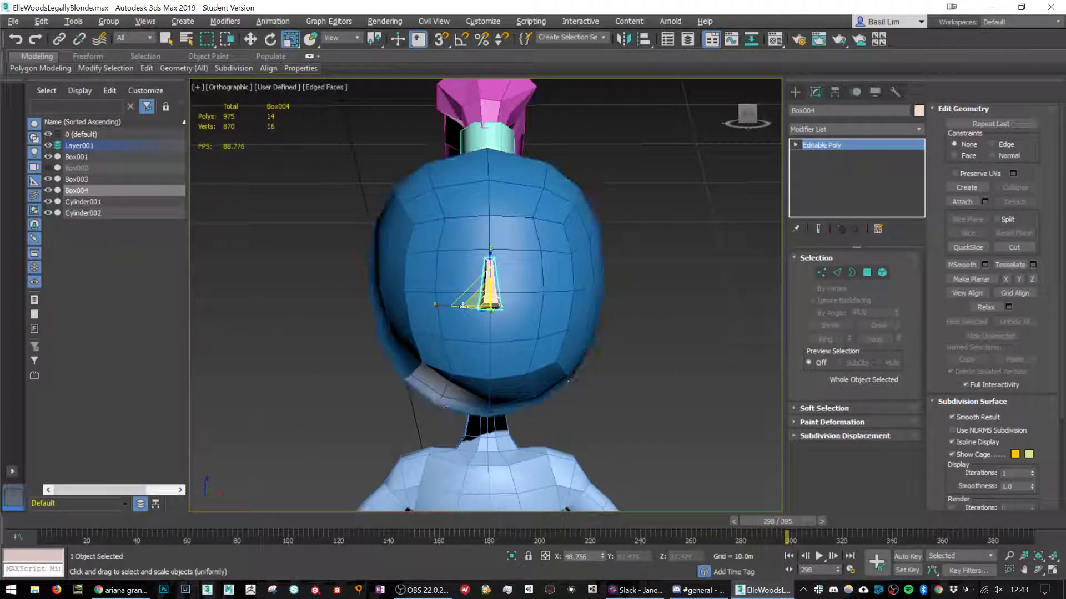
left_click_drag(445, 304, 436, 305)
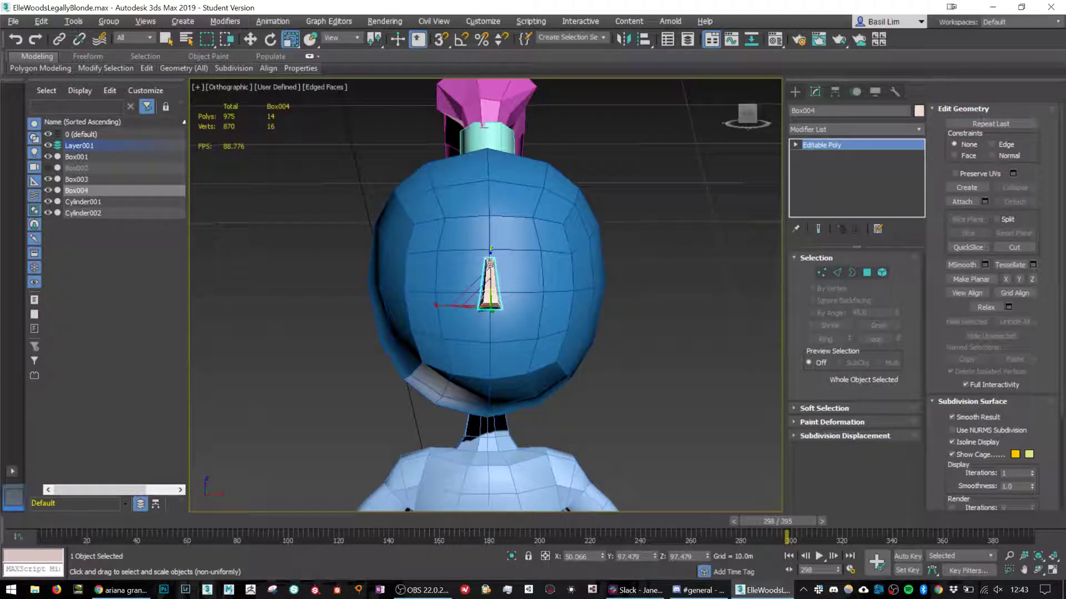
key("w")
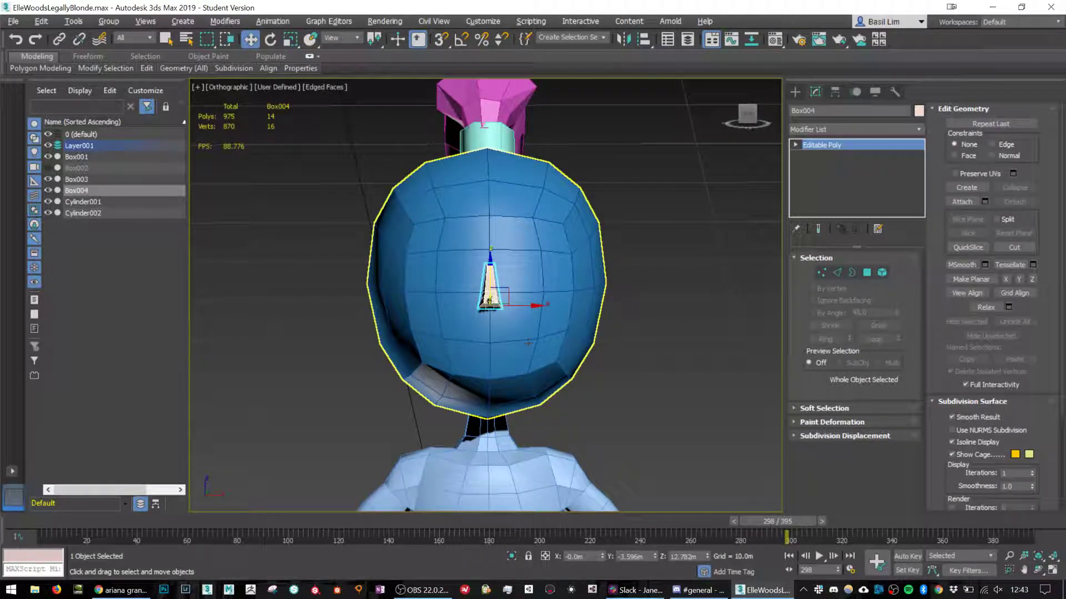
middle_click_drag(533, 333, 629, 339, "alt")
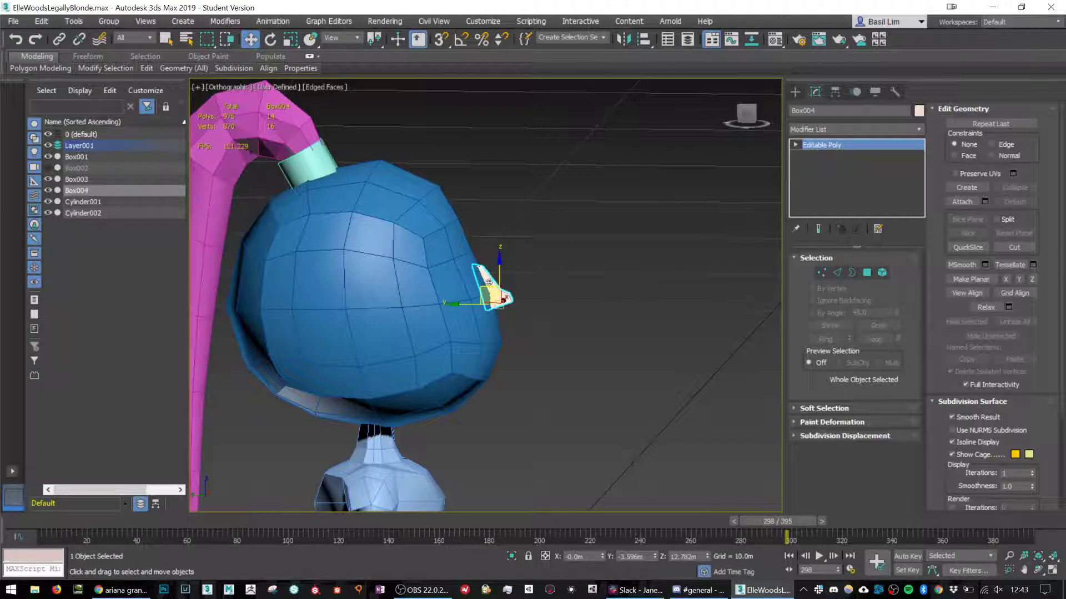
middle_click_drag(564, 337, 475, 322, "alt")
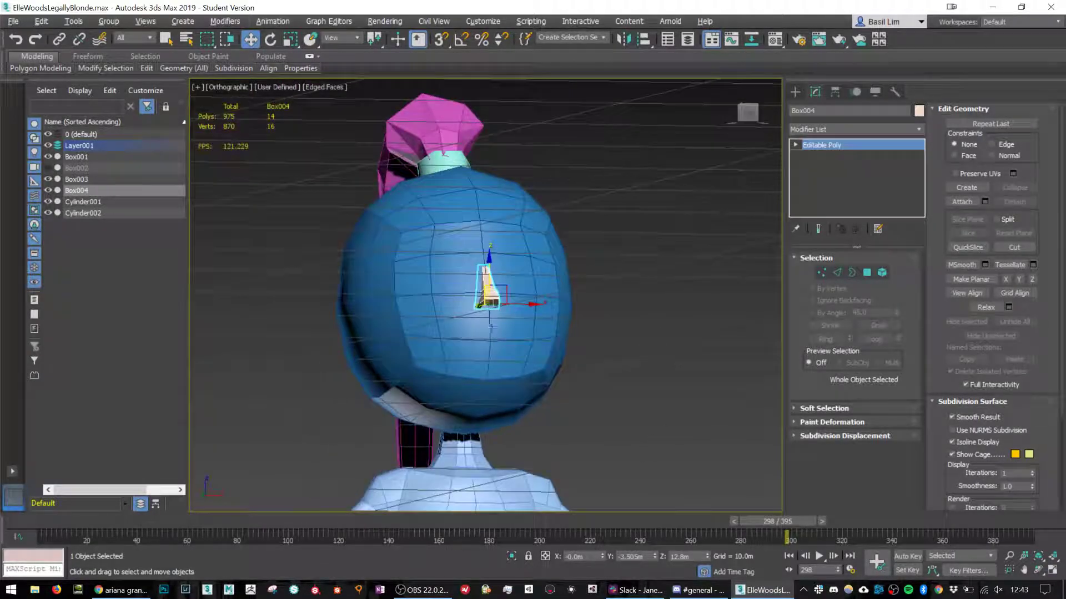
Hide the nose piece Box004 and recheck the Ariana Grande photos against the side of the head.
left_click(654, 311)
middle_click_drag(653, 311, 623, 327, "alt")
scroll(668, 360, "down", 4)
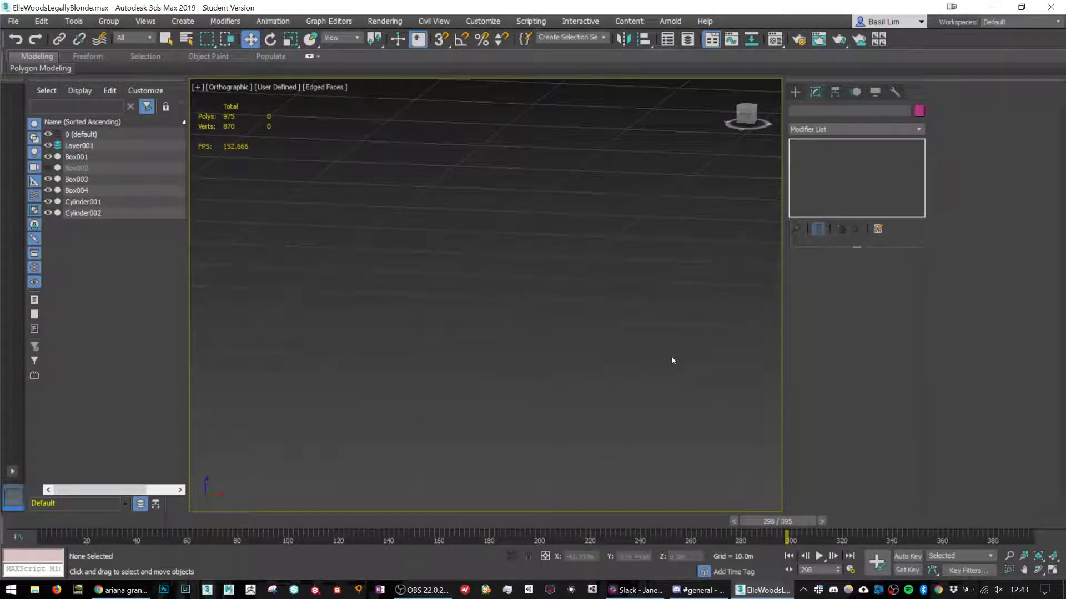
scroll(351, 285, "down", 5)
scroll(628, 244, "up", 12)
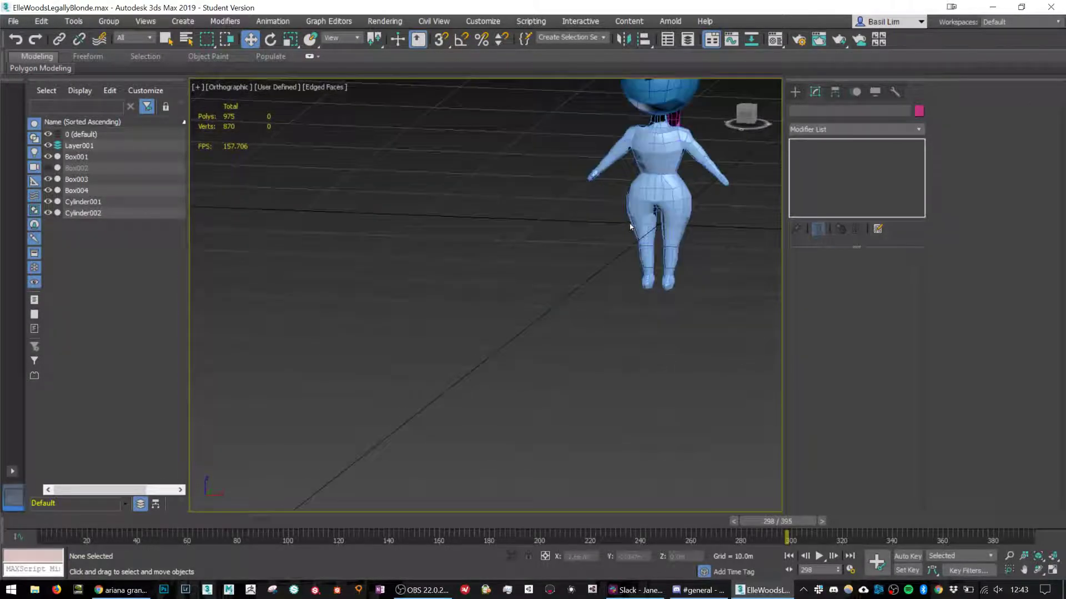
left_click(605, 290)
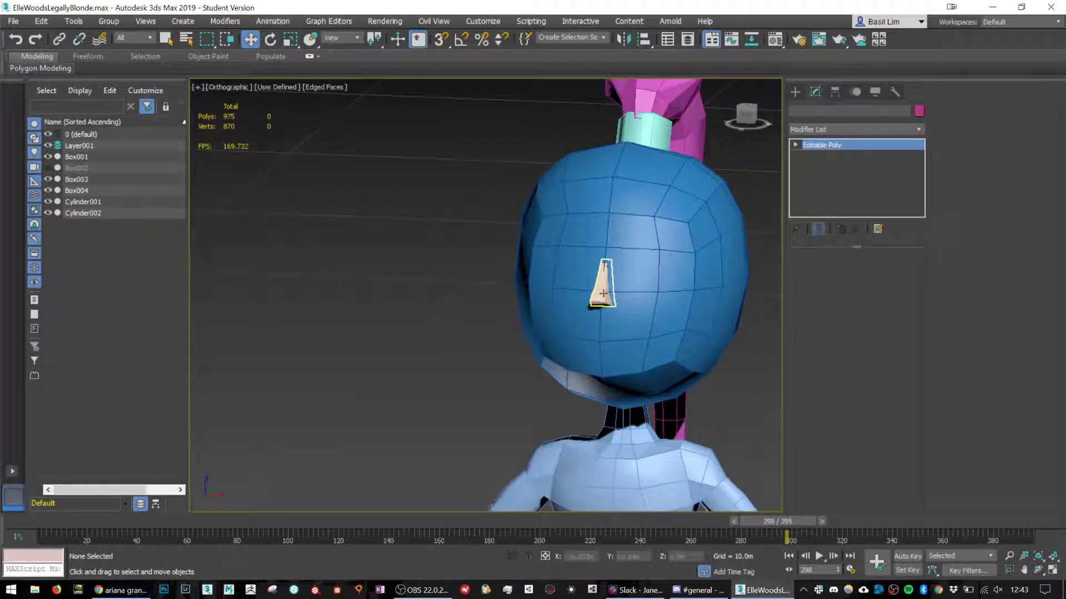
left_click(47, 192)
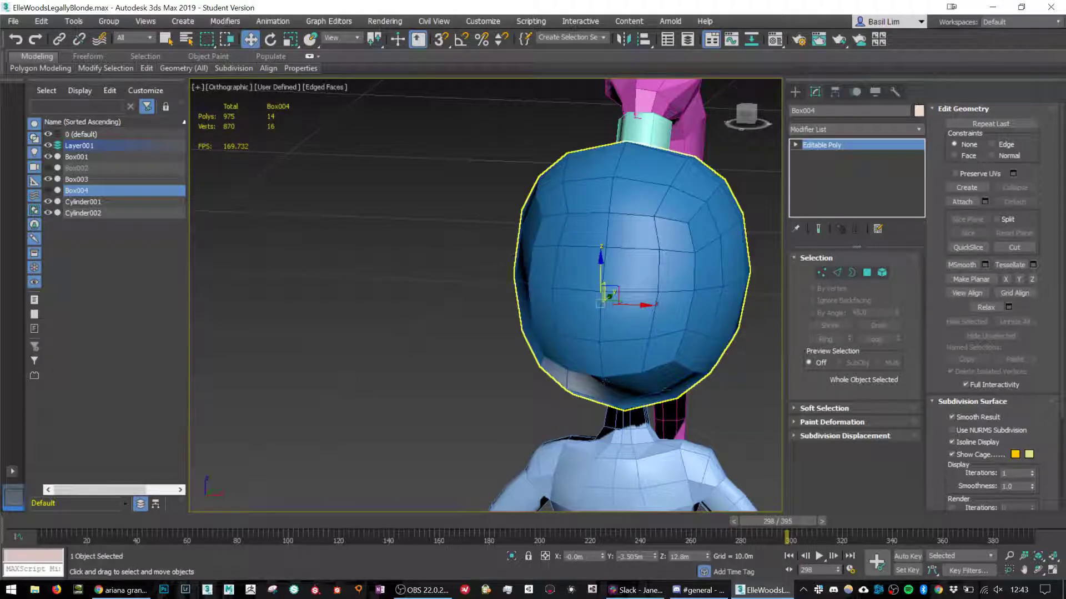
middle_click_drag(682, 389, 578, 364)
key("alt+Tab")
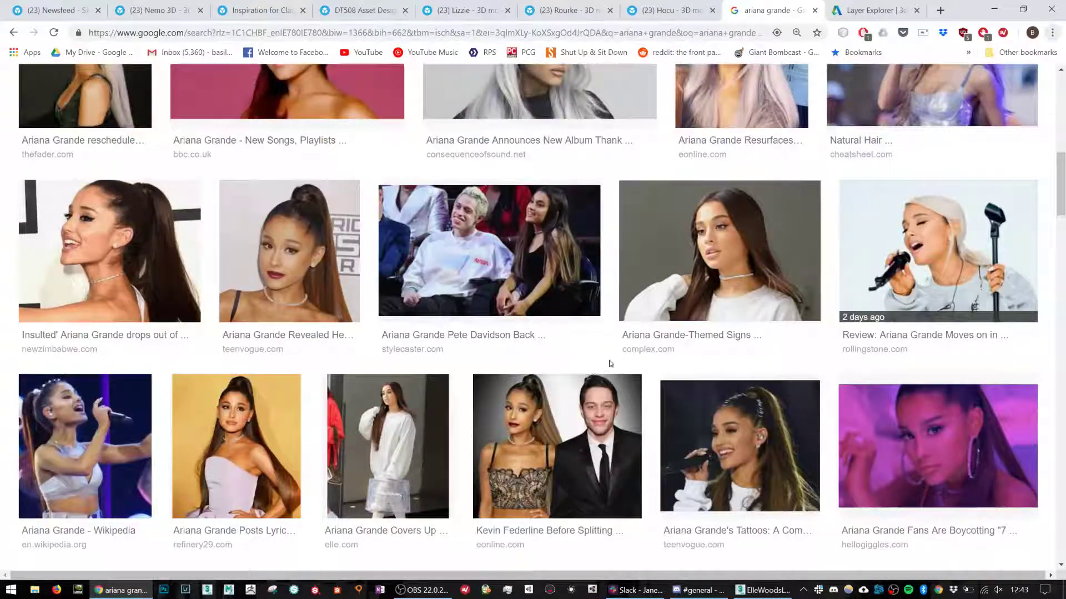
key("alt+Tab")
middle_click_drag(698, 309, 623, 309, "alt")
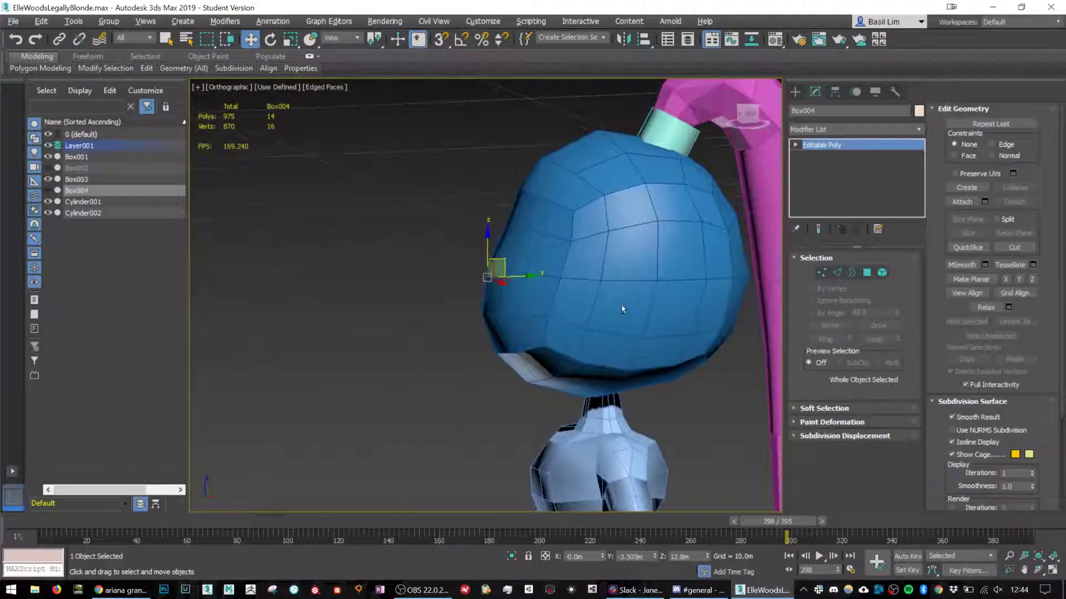
left_click(868, 273)
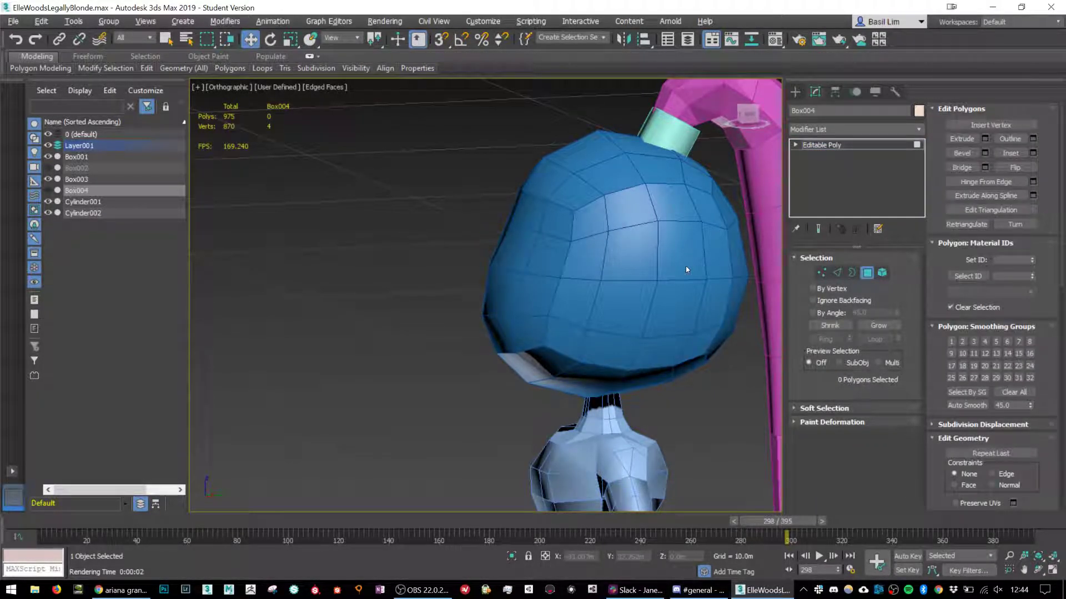
middle_click_drag(658, 271, 682, 272, "alt")
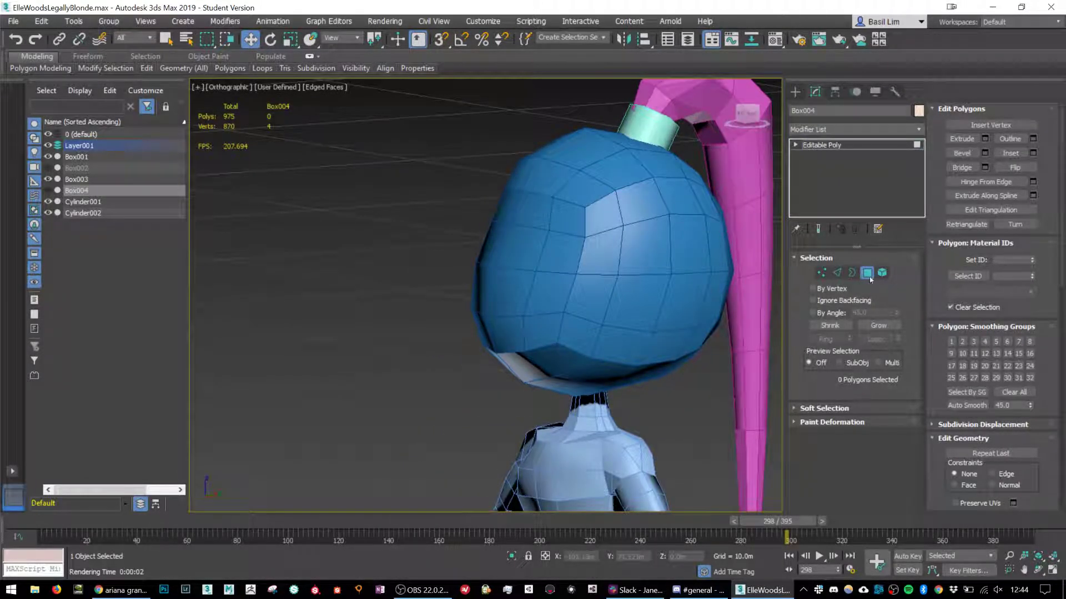
left_click(868, 272)
Add an Edit Poly modifier to the head, Box003, above its FFD 4x4x4 modifier.
left_click(671, 273)
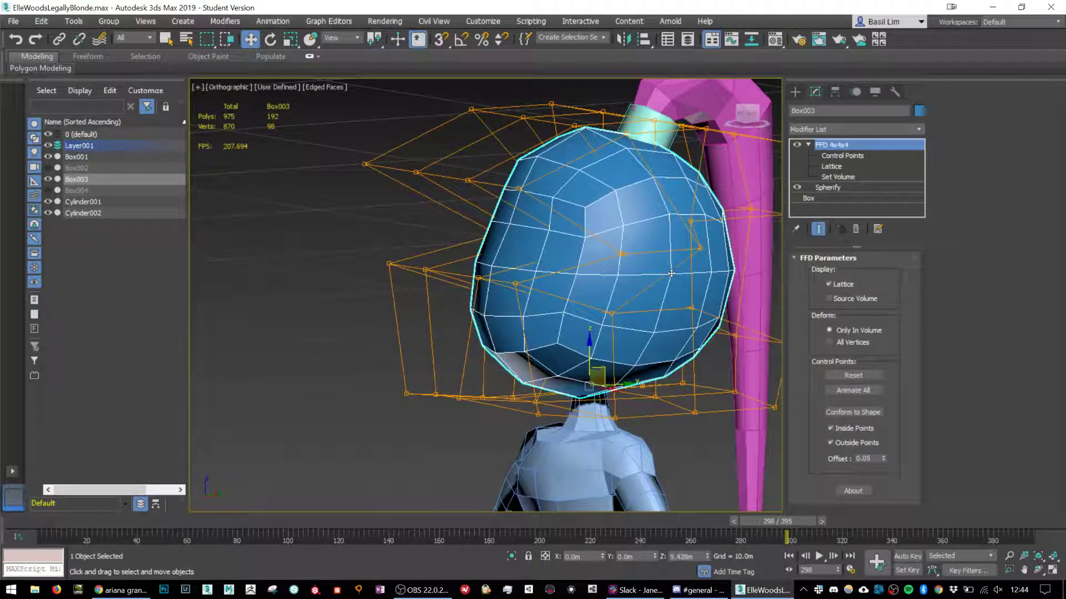
left_click(874, 128)
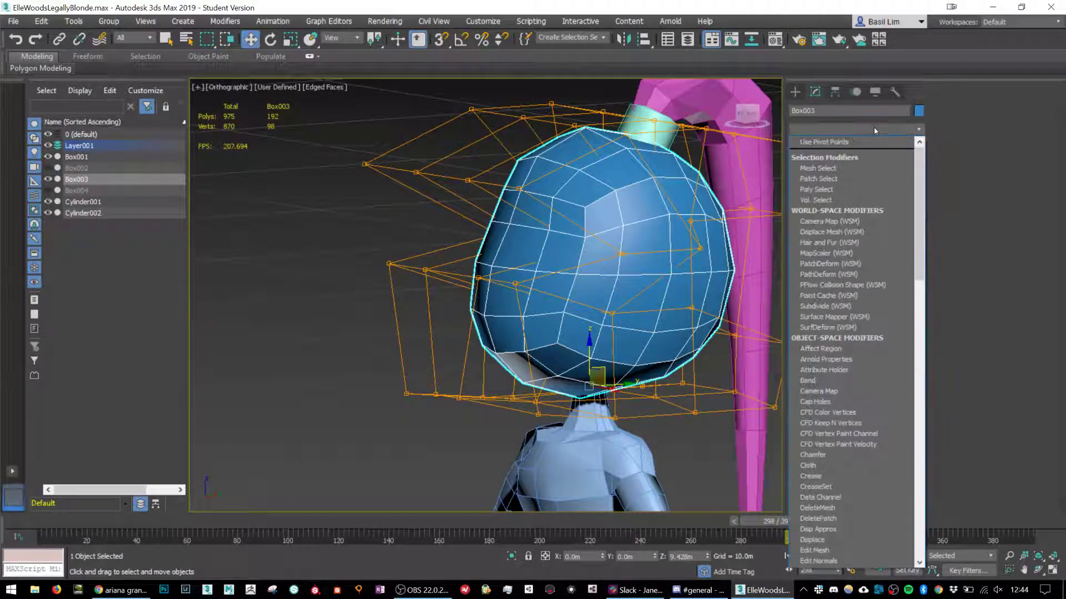
key("e")
left_click(838, 172)
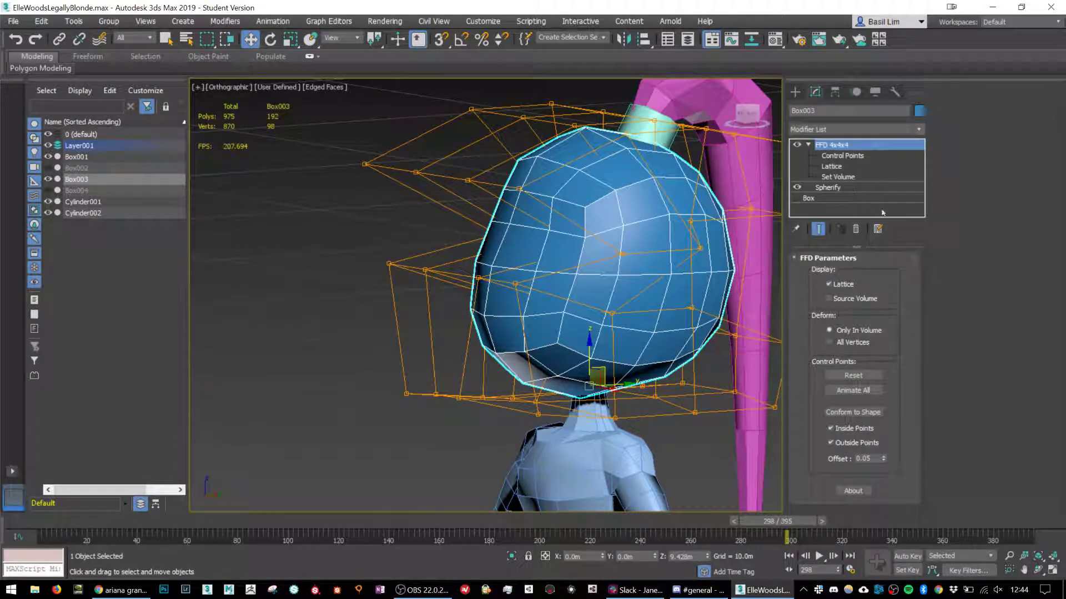
Select two vertically adjacent polygons on the side of the head and inset them.
left_click(864, 356)
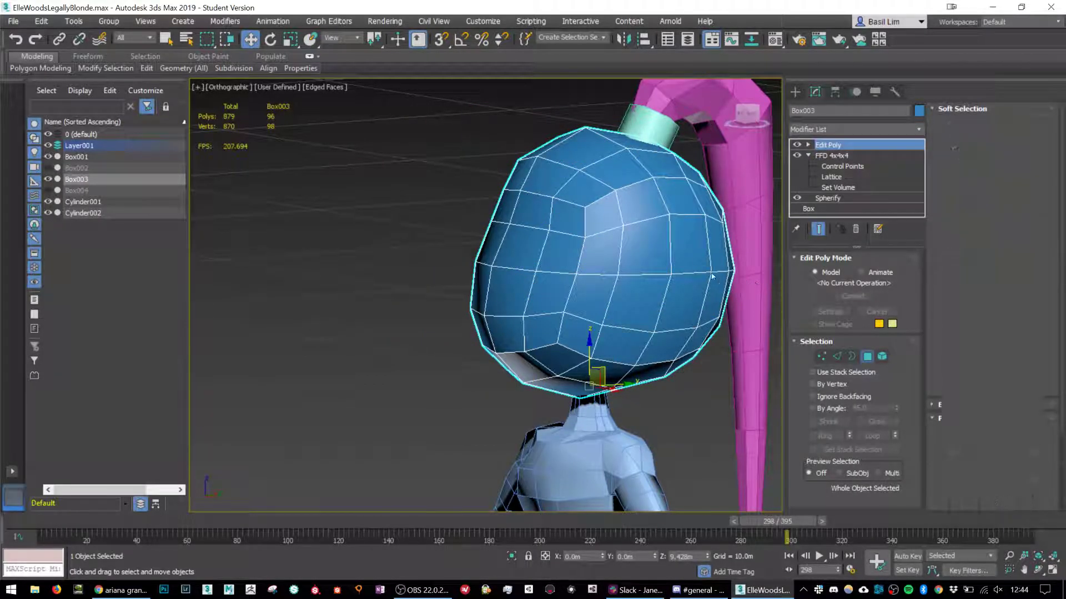
left_click(698, 266)
left_click(695, 290, "ctrl")
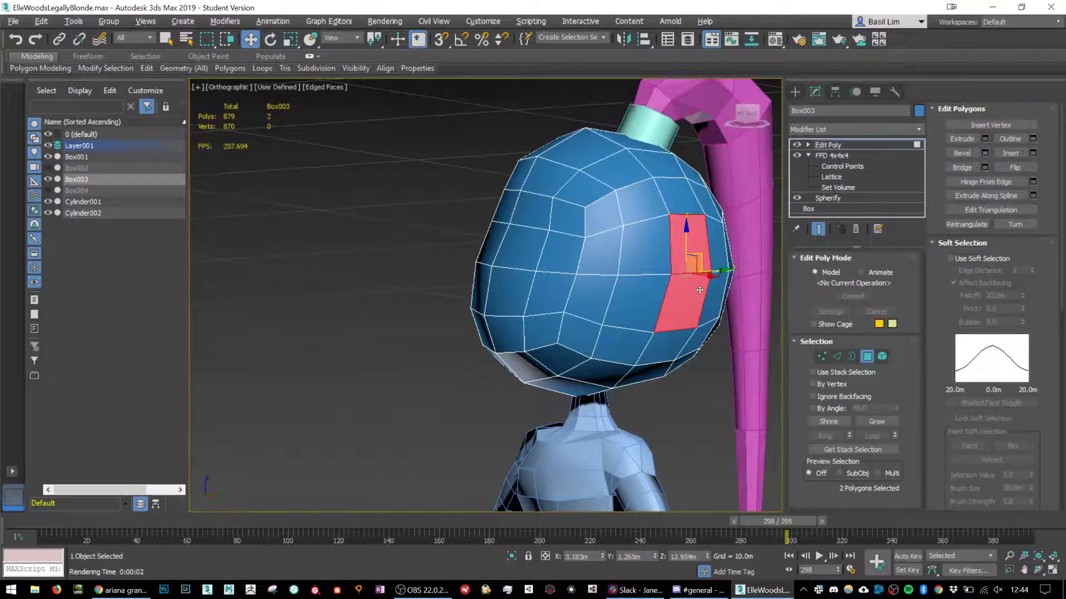
middle_click_drag(695, 290, 686, 290, "alt")
left_click(1010, 153)
left_click_drag(704, 244, 696, 255)
middle_click_drag(696, 254, 679, 324, "alt")
Extrude the two inset polygons outward from the side of the head to start an ear.
key("w")
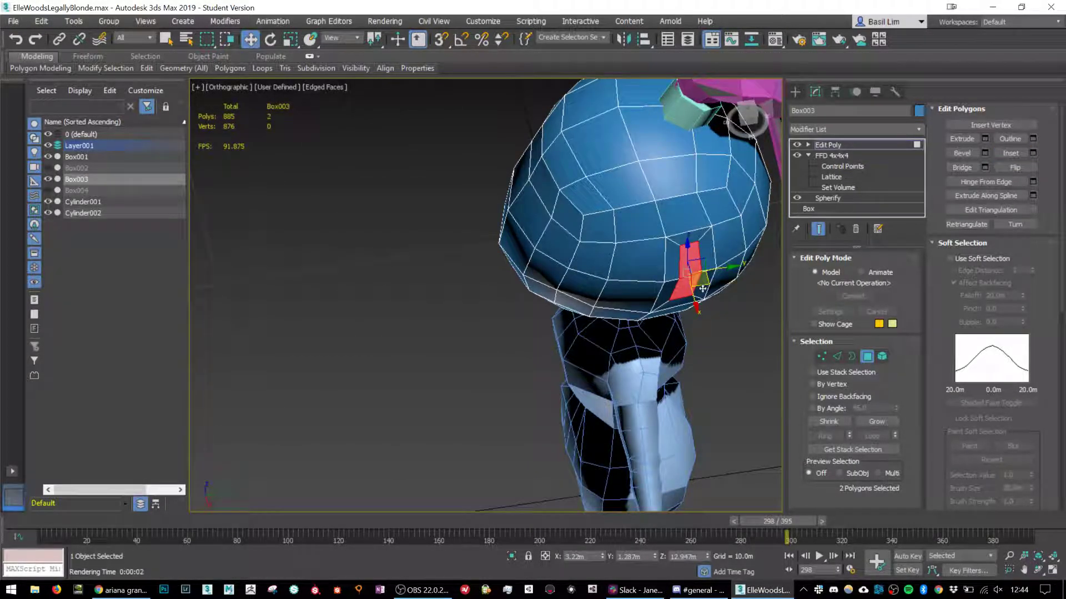
left_click_drag(702, 289, 686, 255)
left_click(961, 139)
right_click(686, 255)
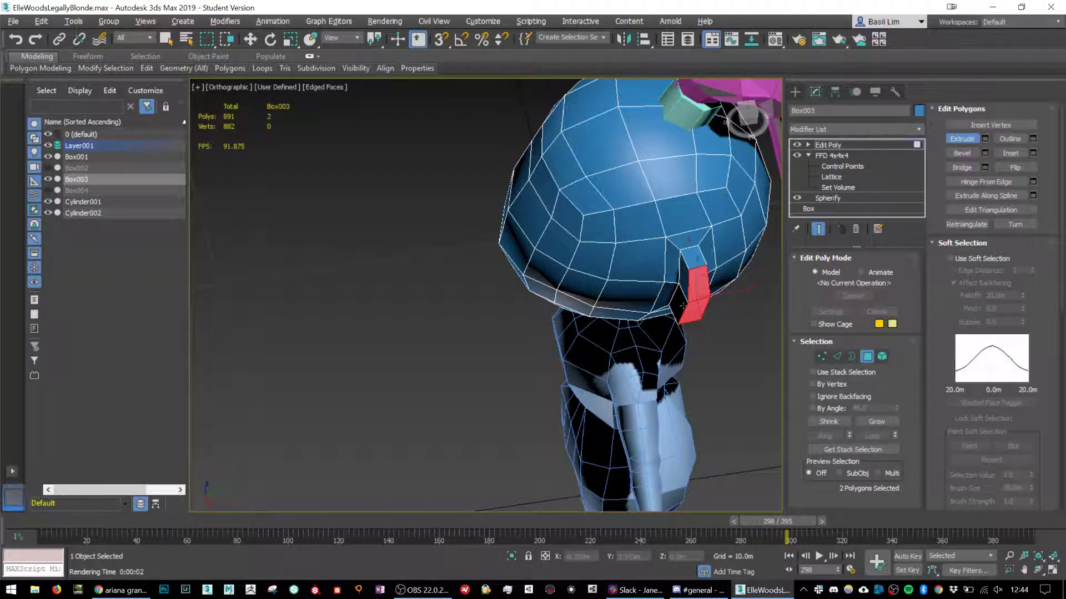
middle_click_drag(687, 255, 760, 242, "alt")
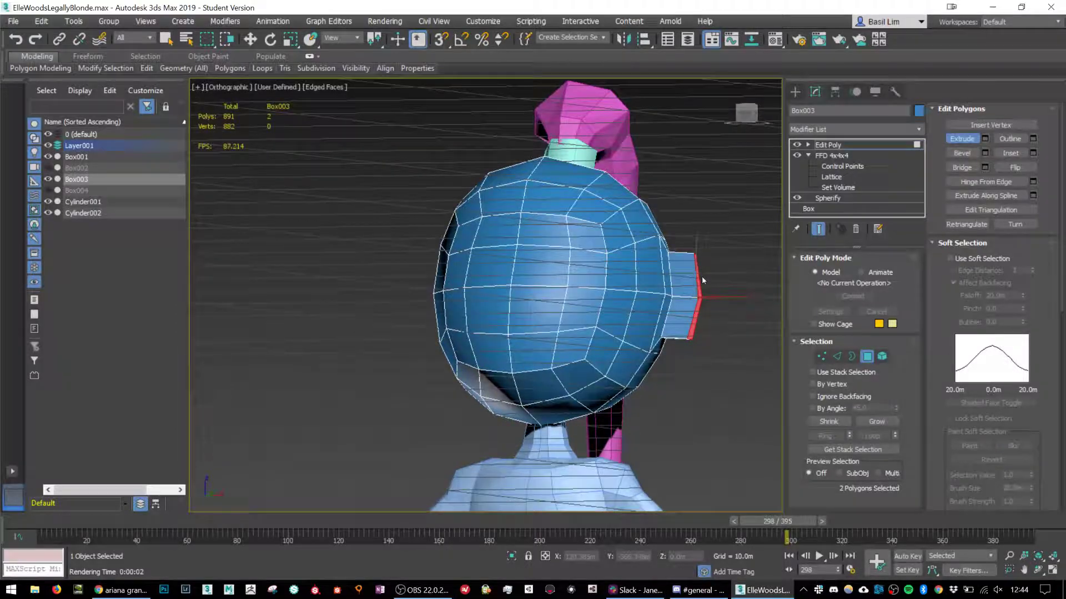
Scale down the ear's outer polygons and move them slightly in toward the head along X.
scroll(702, 280, "up", 4)
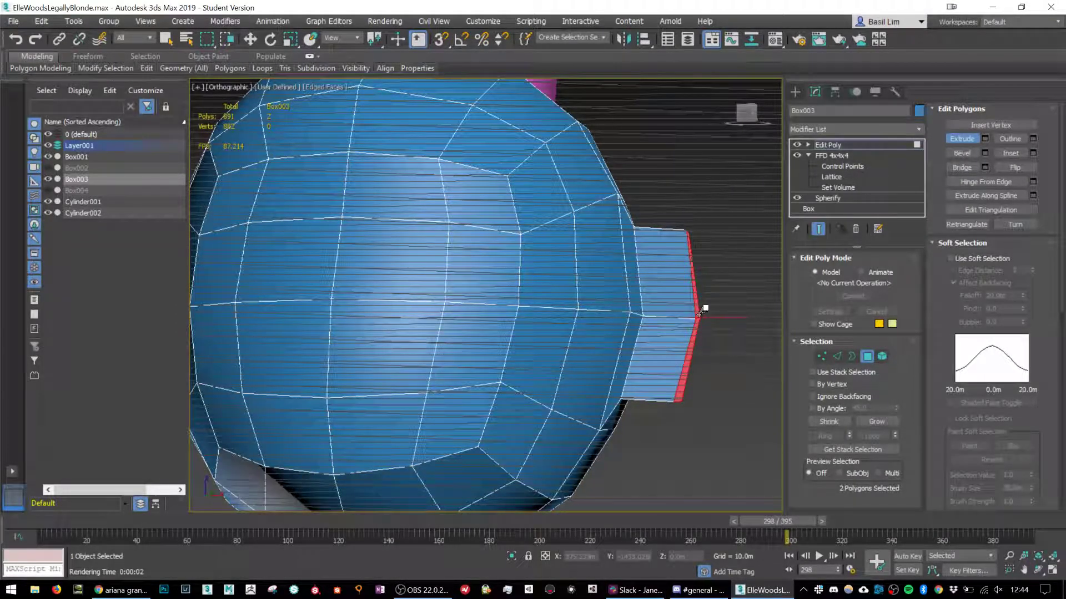
key("r")
left_click_drag(676, 364, 693, 354)
key("w")
left_click_drag(710, 306, 697, 305)
scroll(697, 306, "down", 4)
middle_click_drag(697, 306, 625, 377, "alt")
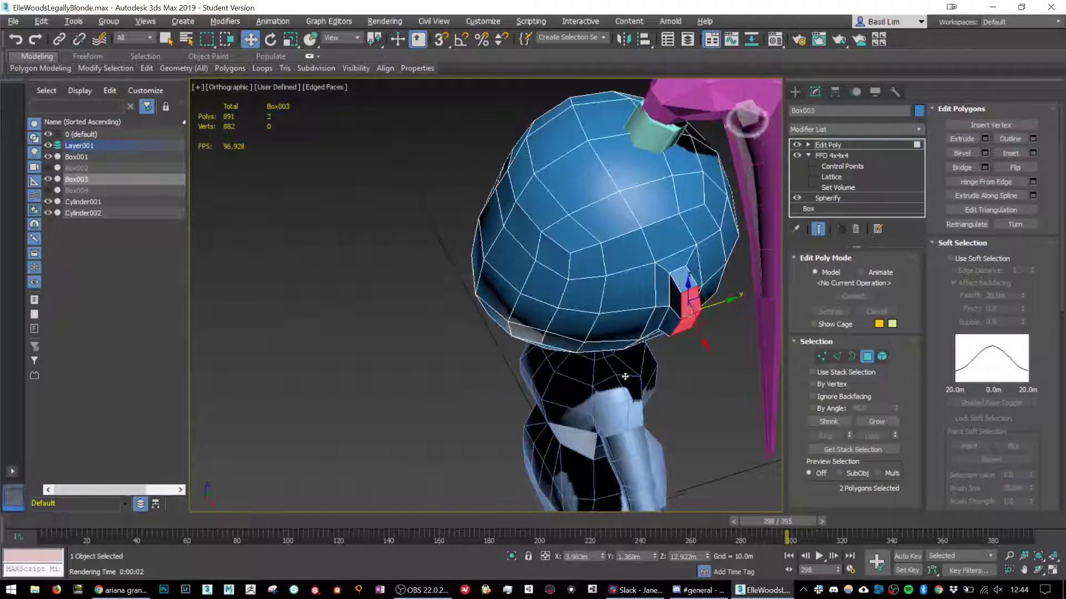
Narrow the ear's outer polygons along Y and reposition them at about X 3.84 m, Y 1.676 m.
scroll(696, 332, "up", 4)
left_click_drag(705, 305, 674, 292)
key("e")
key("r")
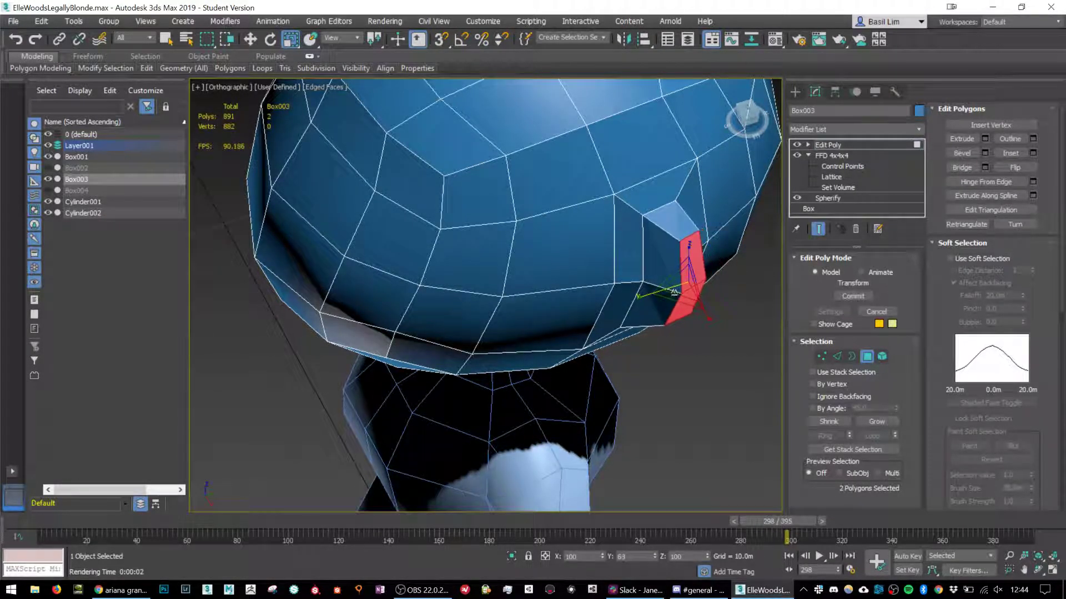
key("e")
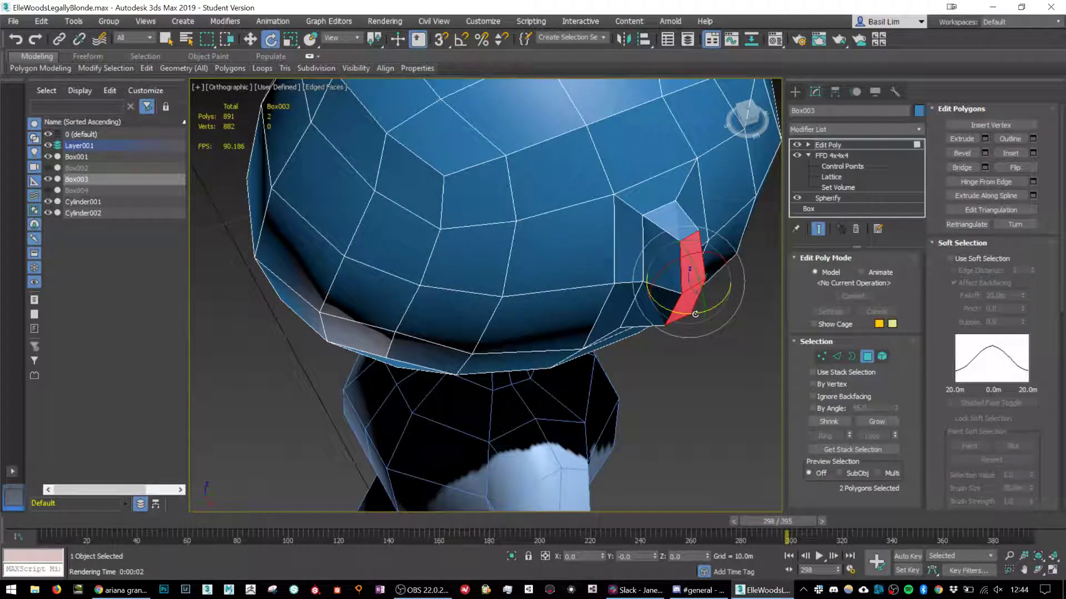
key("w")
left_click_drag(713, 287, 720, 287)
middle_click_drag(715, 287, 661, 257, "alt")
Check the Ariana Grande photos and extrude the ear's outer polygons a second time.
key("alt+Tab")
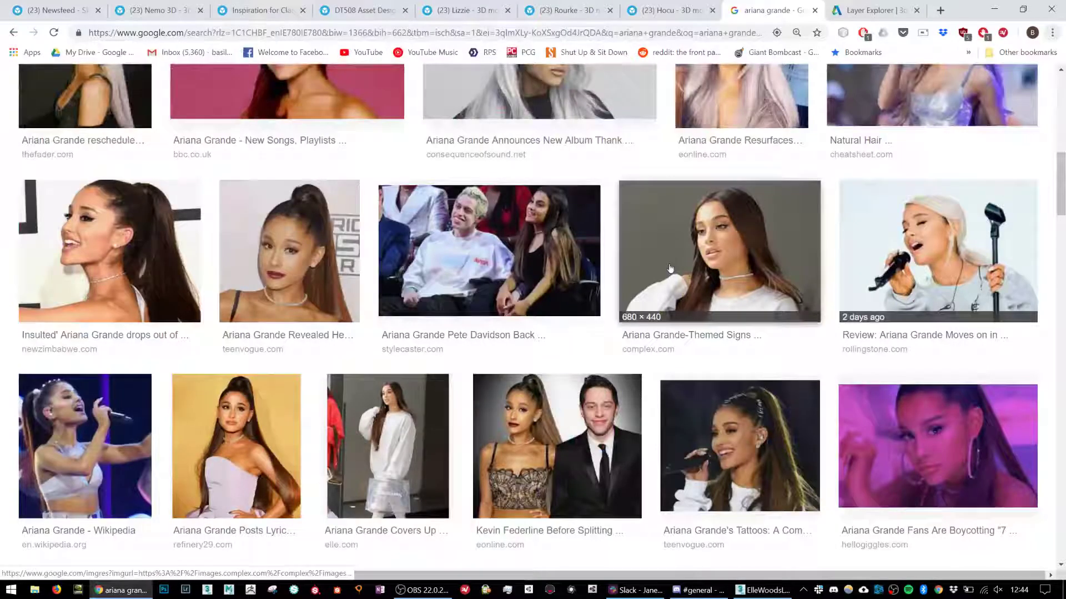
key("alt+Tab")
scroll(670, 268, "up", 5)
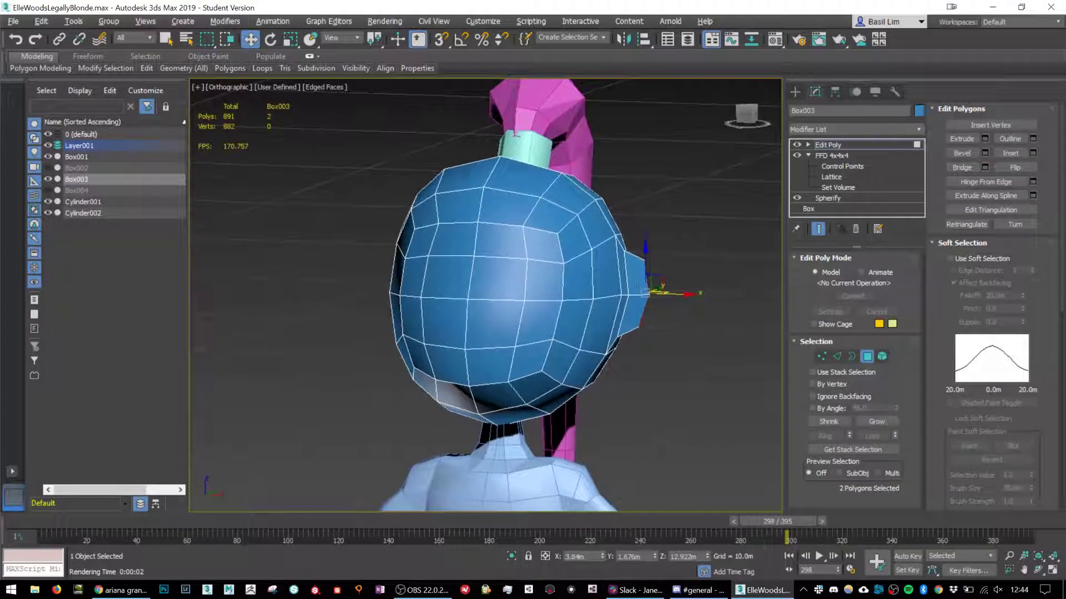
left_click(963, 143)
middle_click_drag(624, 328, 530, 333, "alt")
left_click_drag(620, 306, 621, 272)
middle_click_drag(621, 273, 658, 315, "alt")
Scale the second extrusion's end polygons down and bring them closer to the head to round off the ear.
key("r")
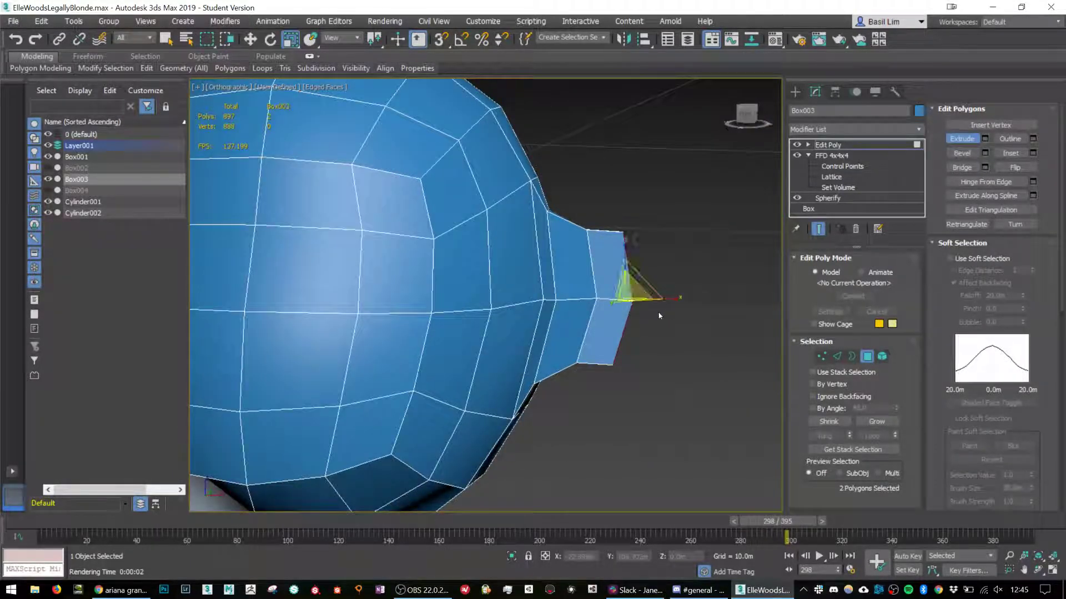
left_click_drag(625, 255, 636, 295)
key("w")
key("e")
key("w")
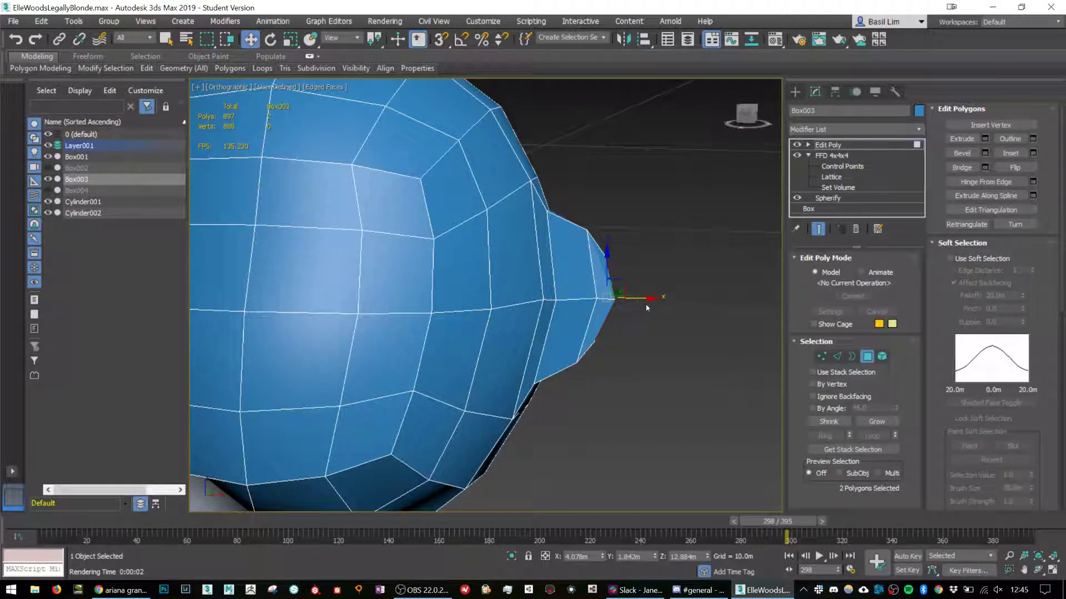
key("e")
key("r")
left_click_drag(648, 298, 627, 293)
middle_click_drag(636, 305, 546, 317, "alt")
left_click_drag(654, 301, 626, 297)
scroll(626, 299, "down", 3)
middle_click_drag(625, 299, 638, 393, "alt")
Clear the polygon selection and render the current view to check the ear against the whole figure.
left_click(677, 407)
key("shift+q")
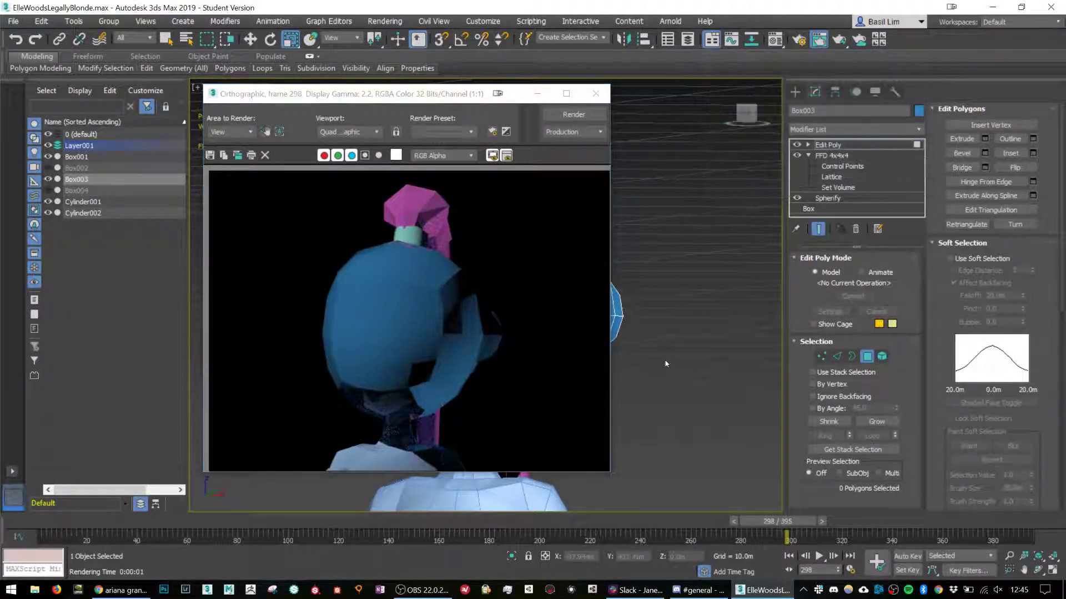
left_click(595, 93)
scroll(738, 371, "down", 5)
middle_click_drag(738, 374, 679, 250)
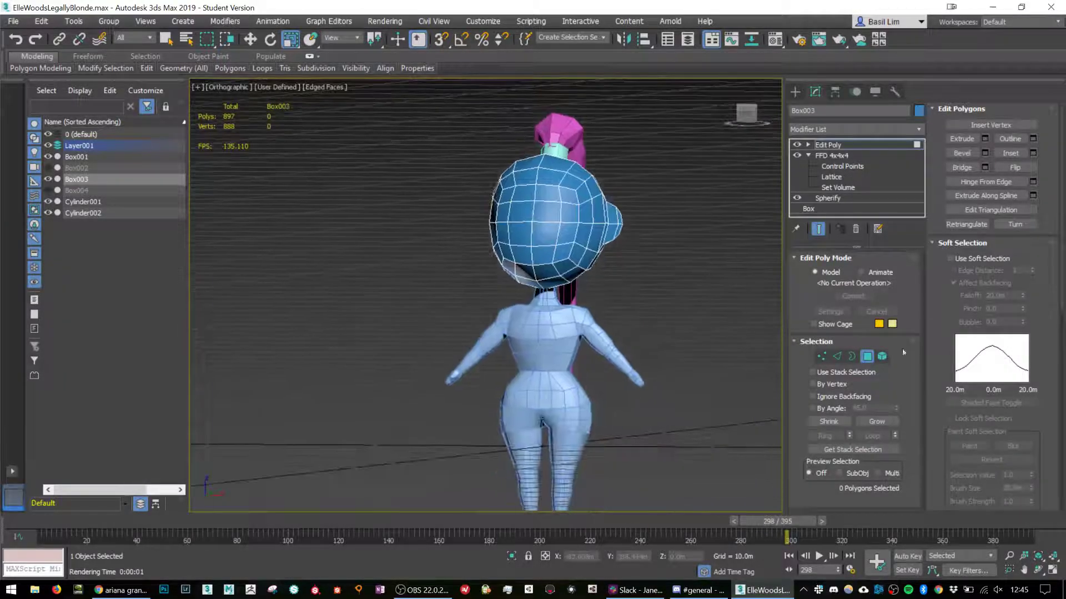
Mirror the ear across the head with an X-axis Symmetry modifier and convert the head to Editable Poly.
left_click(867, 357)
left_click(873, 131)
type("sy")
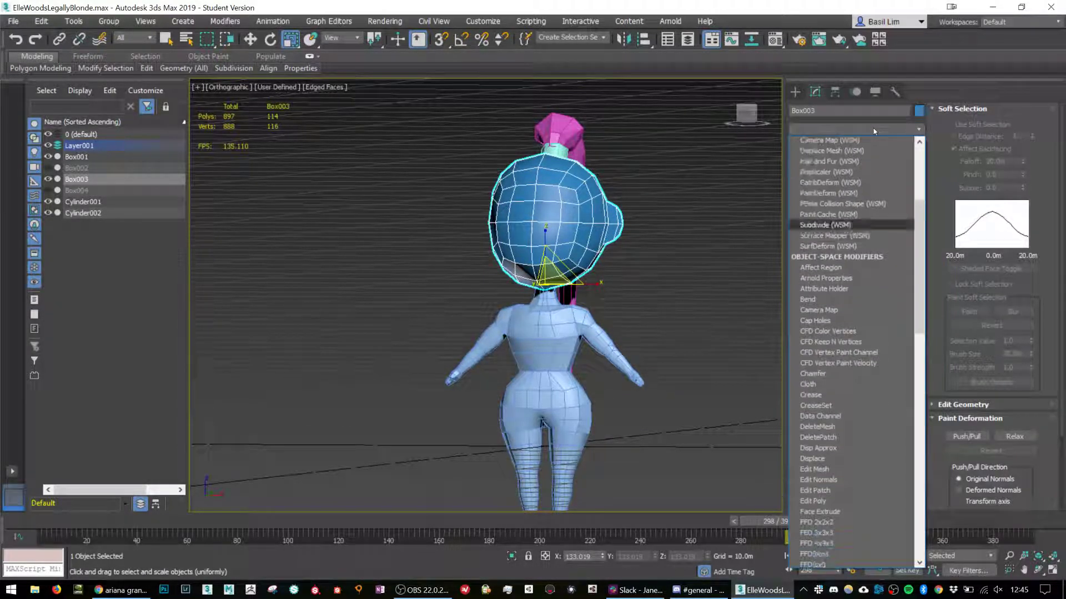
key("Return")
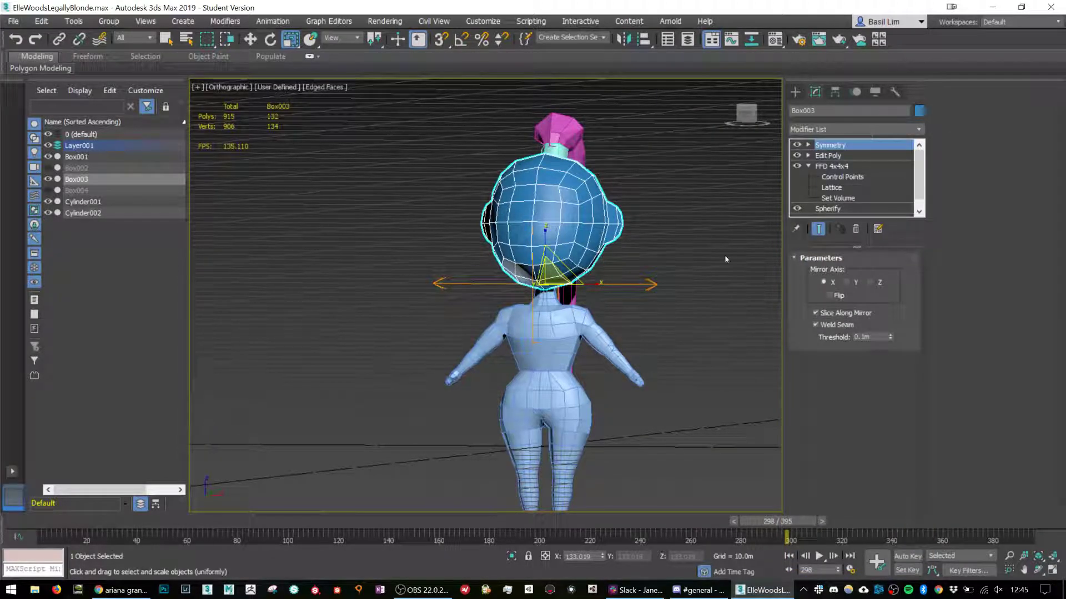
middle_click_drag(620, 327, 634, 284, "alt")
right_click(633, 284)
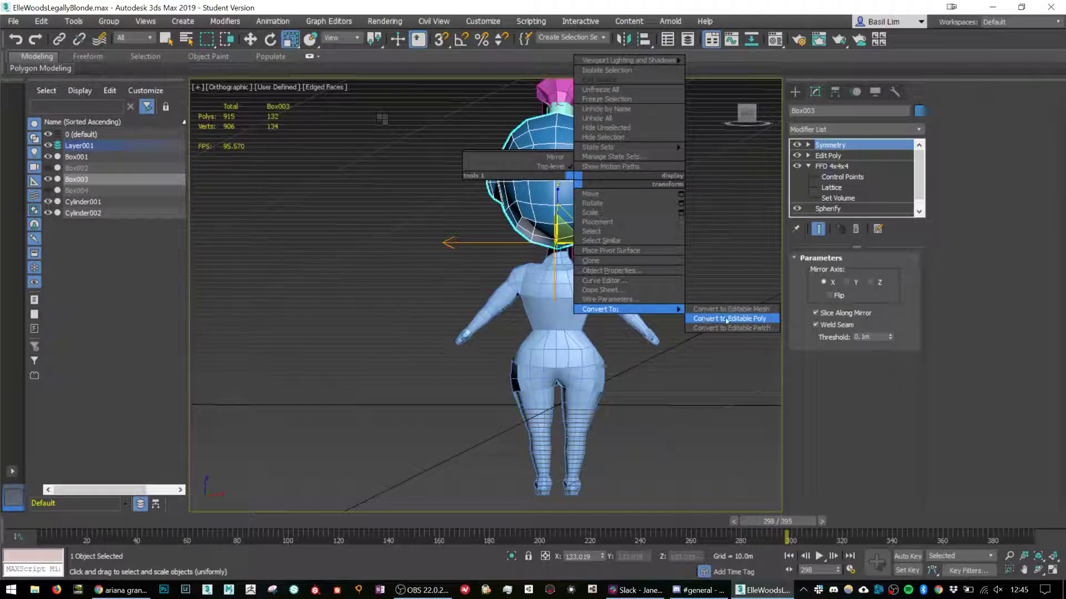
left_click(723, 317)
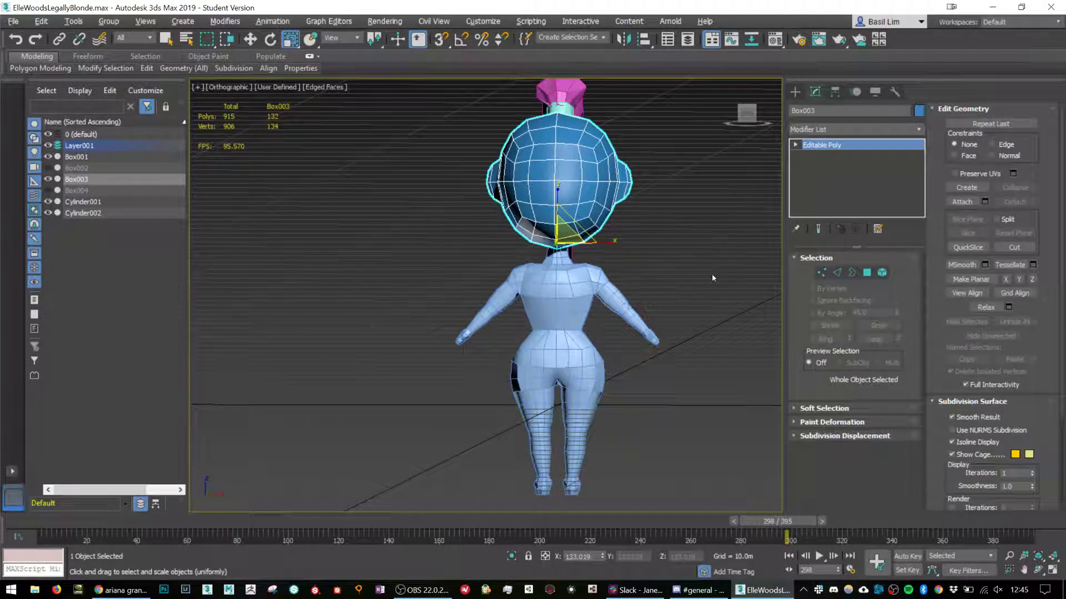
Look through the Ariana Grande image results for reference on her ears and earrings.
key("alt+Tab")
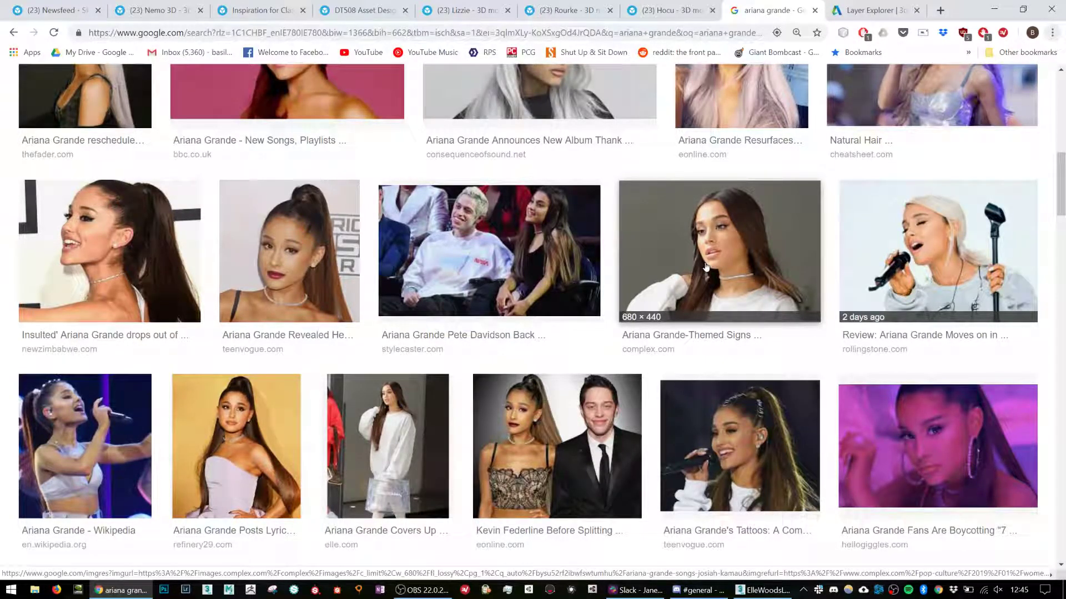
scroll(996, 471, "down", 3)
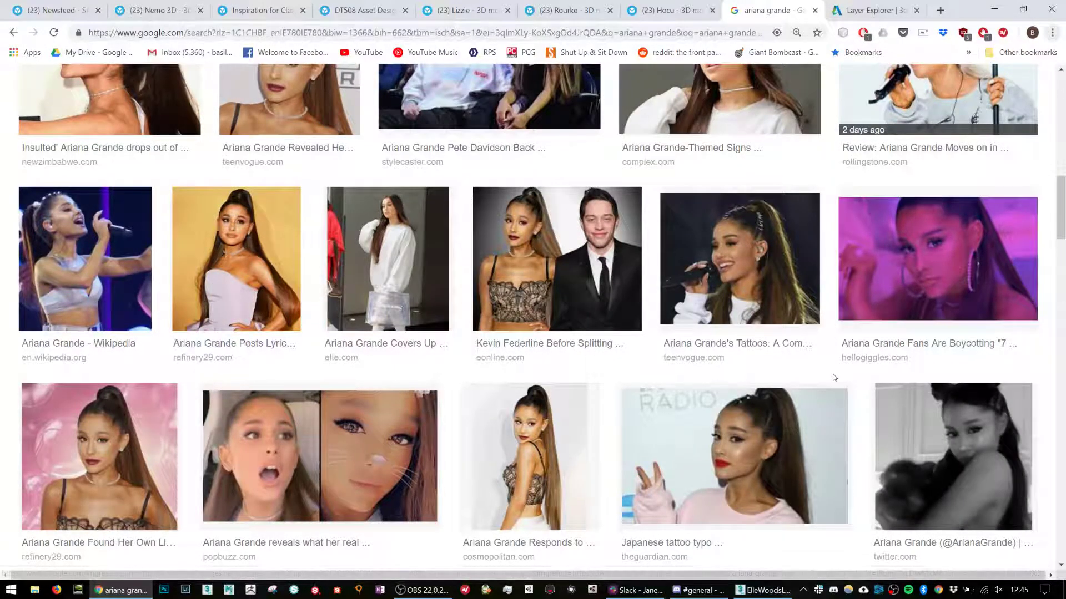
scroll(946, 280, "up", 10)
scroll(947, 308, "up", 1)
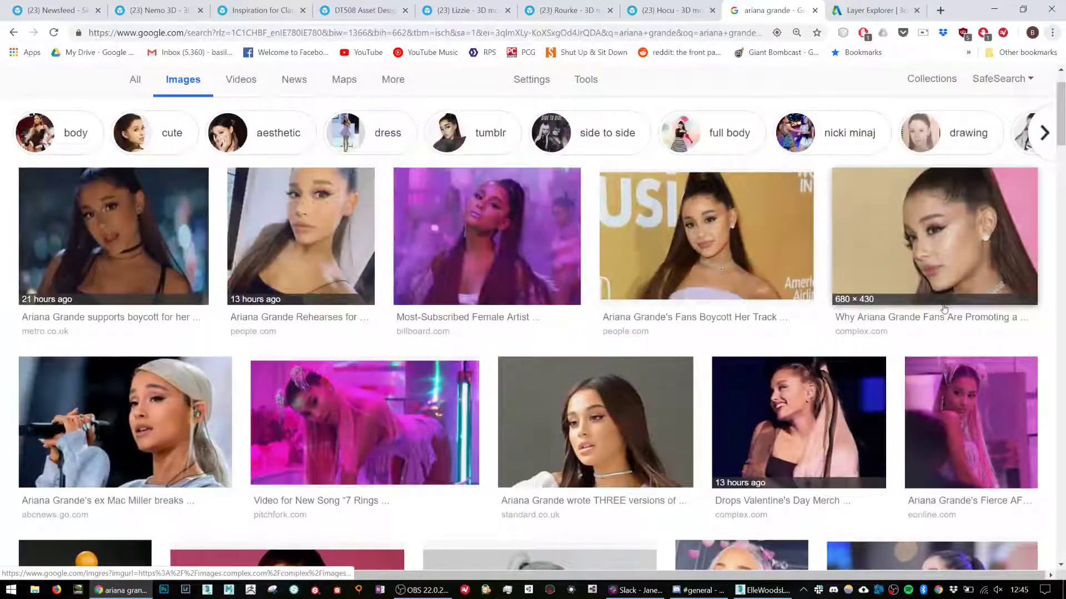
key("alt+Tab")
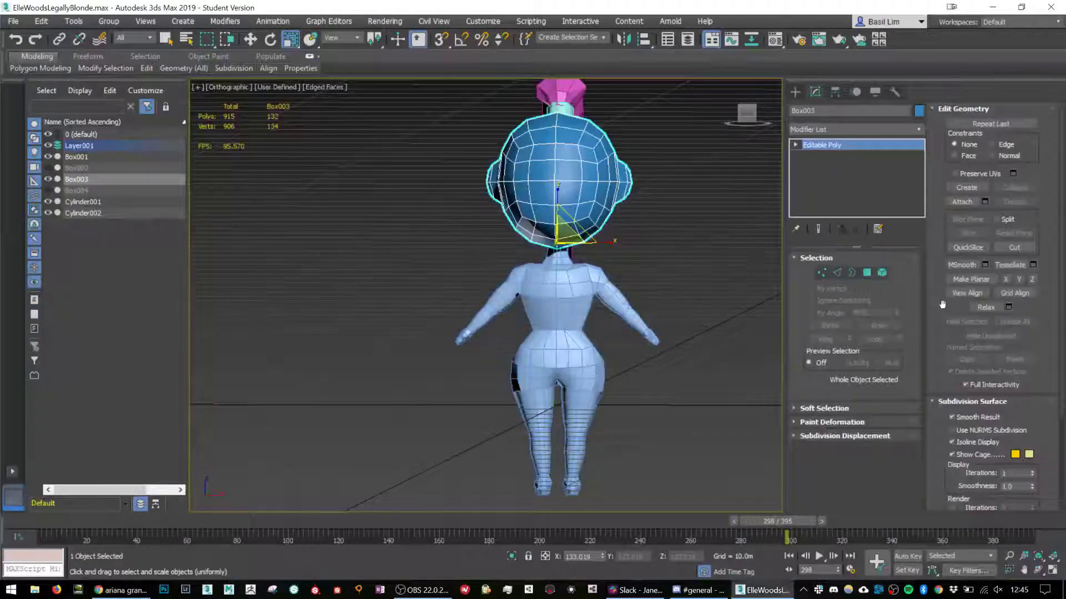
left_click(858, 129)
scroll(866, 338, "down", 5)
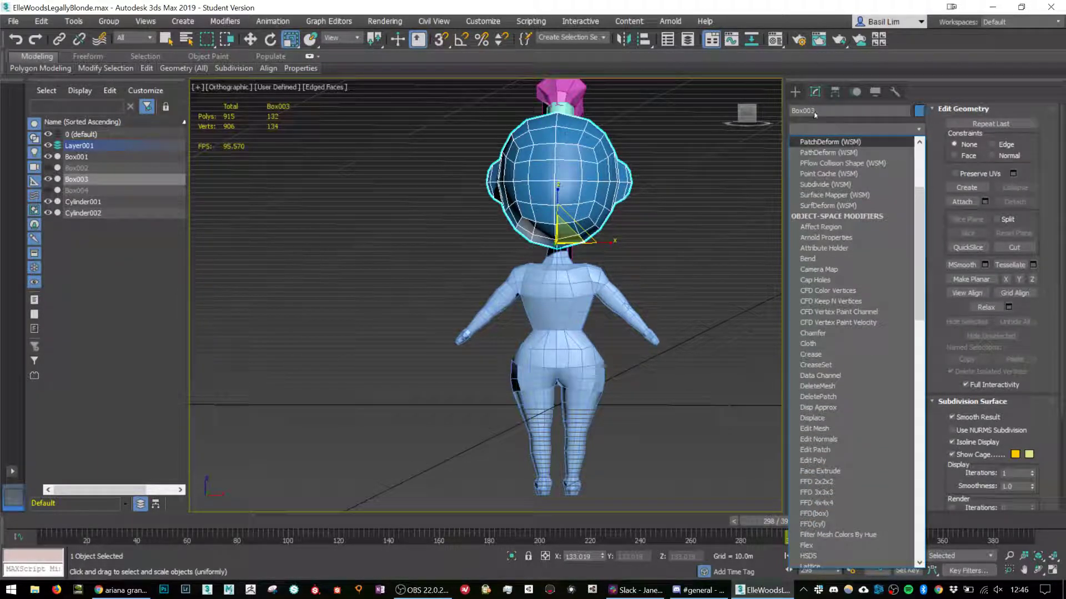
left_click(792, 94)
Create a torus in front of the character with radii about 54.3 m and 8 m, 5 segments and 3 sides.
left_click(794, 93)
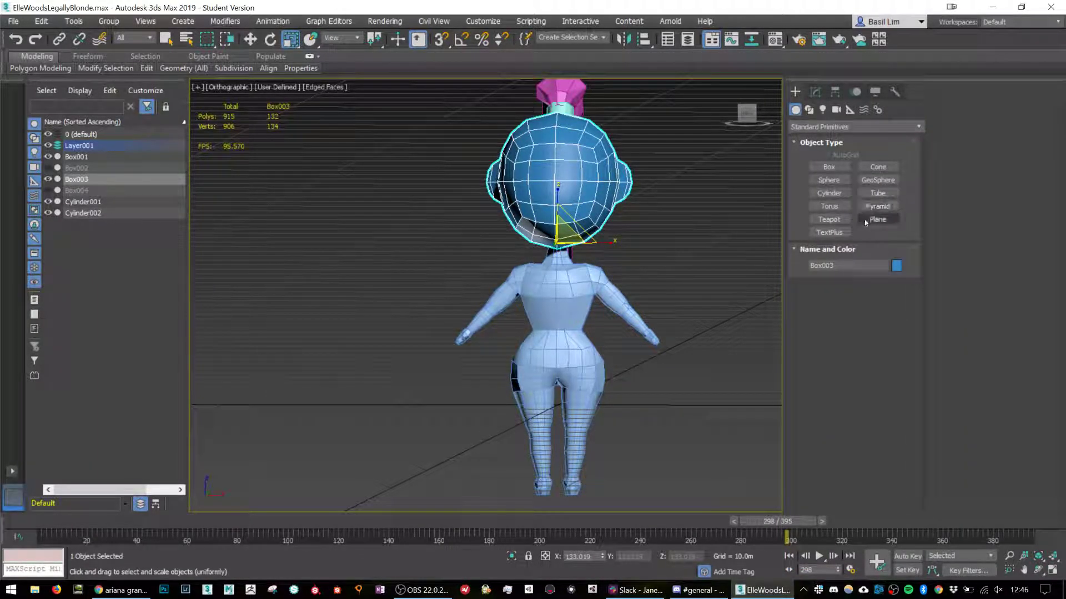
left_click(831, 210)
left_click_drag(684, 440, 686, 408)
scroll(686, 408, "down", 3)
middle_click_drag(686, 408, 508, 277, "alt")
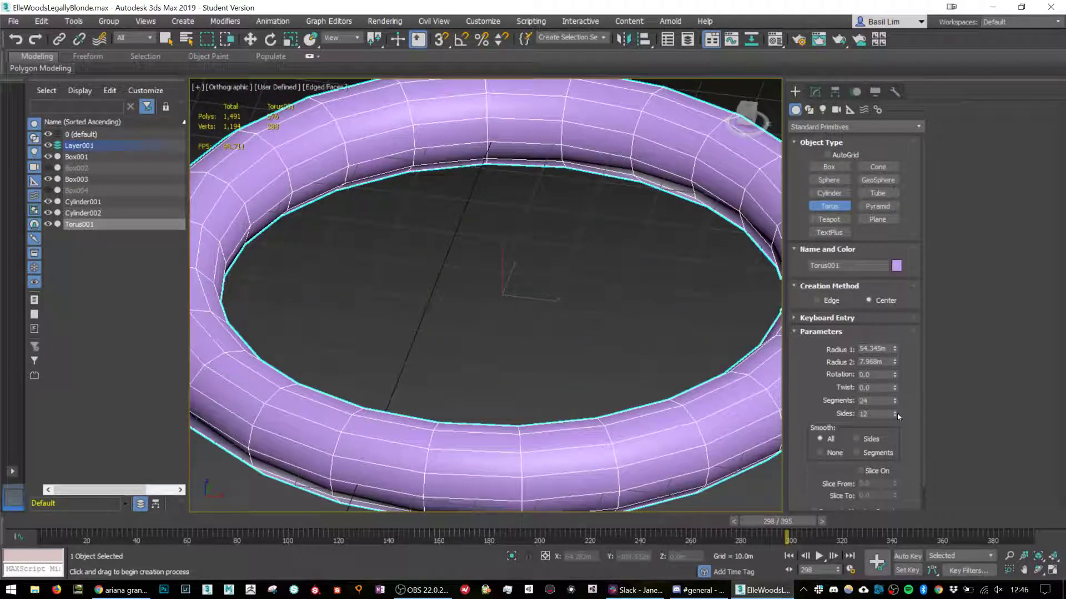
mouse_move(895, 414)
left_mouse_down()
mouse_move(897, 423)
mouse_move(895, 415)
left_mouse_up()
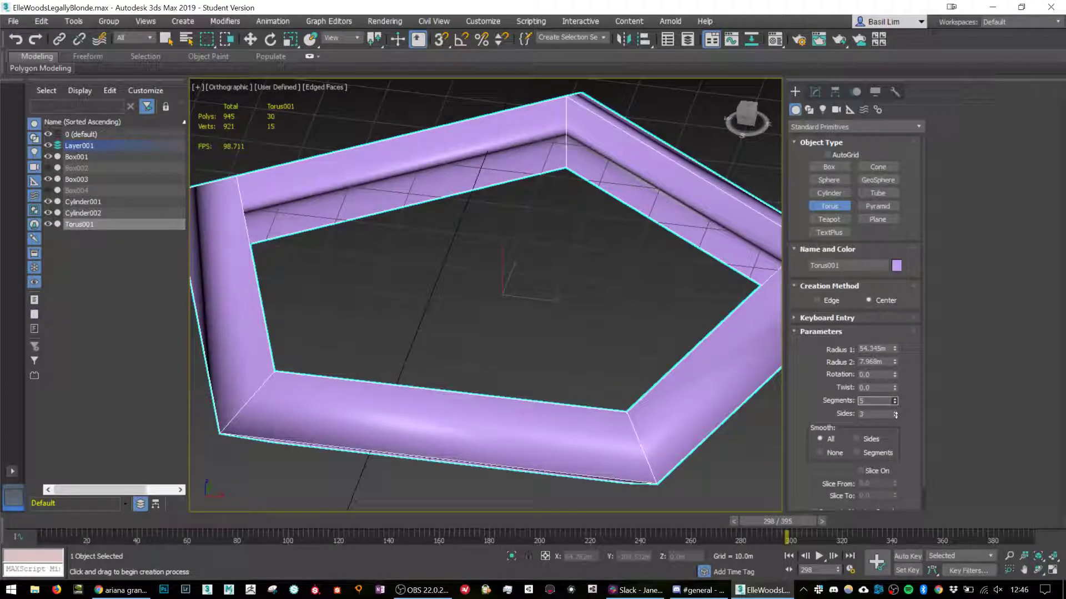
Scale the torus uniformly to 10% and move it up beside the character's head.
scroll(595, 317, "down", 3)
key("r")
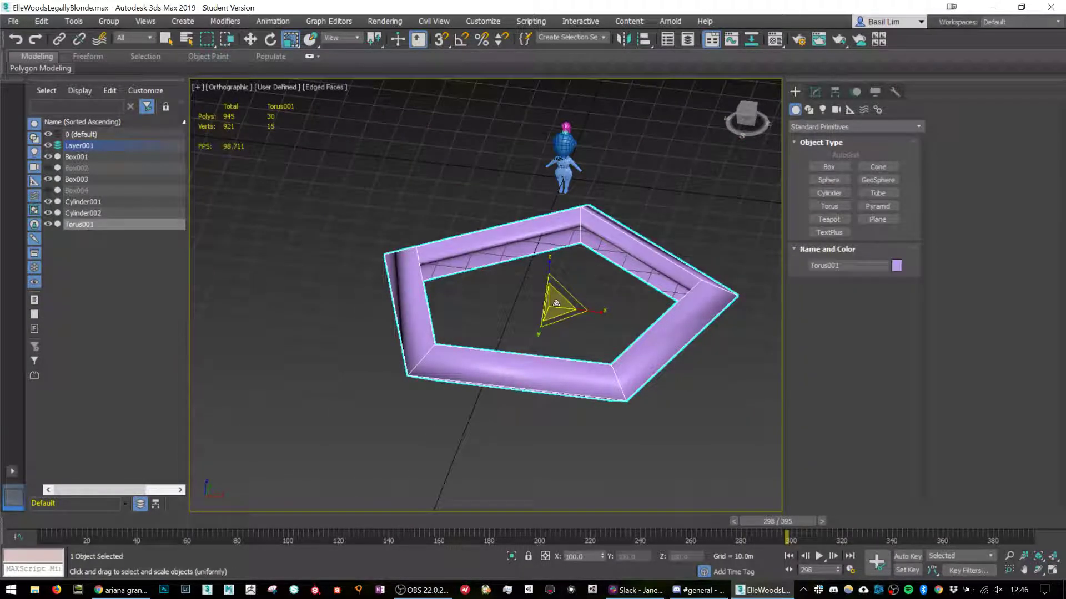
left_click_drag(562, 303, 570, 482)
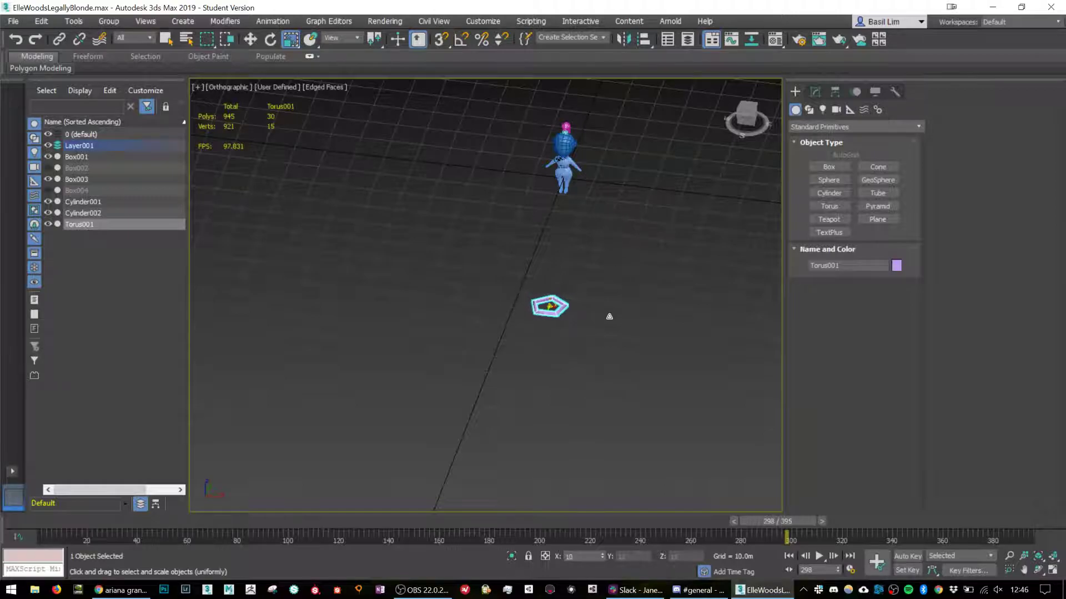
key("w")
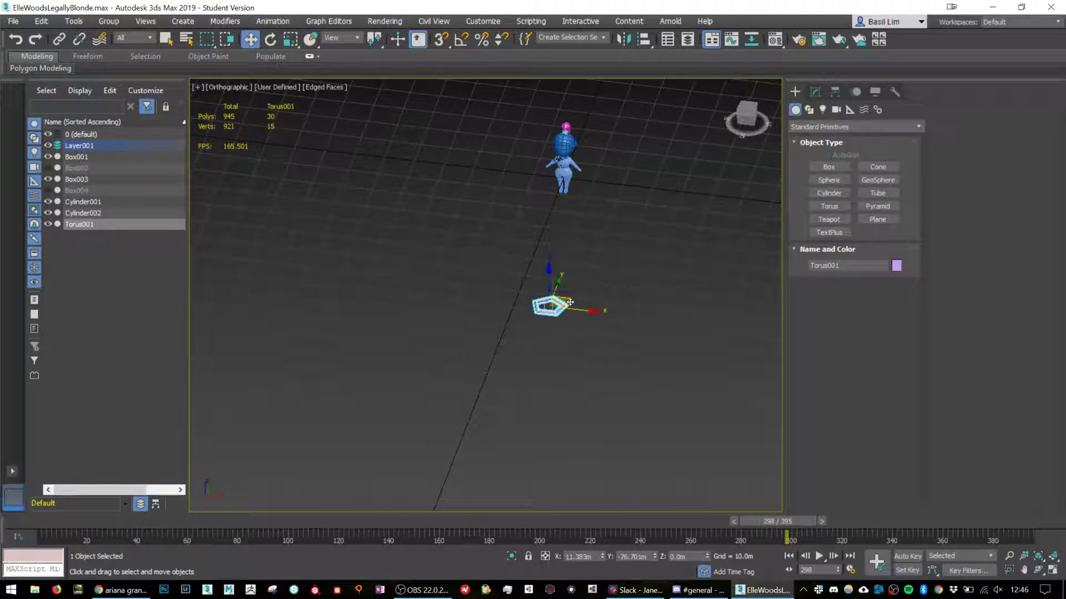
left_click_drag(576, 307, 582, 172)
scroll(581, 172, "up", 3)
middle_click_drag(581, 172, 632, 359)
middle_click_drag(631, 359, 632, 310, "alt")
left_click_drag(627, 361, 618, 333)
Shrink the torus further and rotate it upright so it hangs parallel to the side of the head.
key("r")
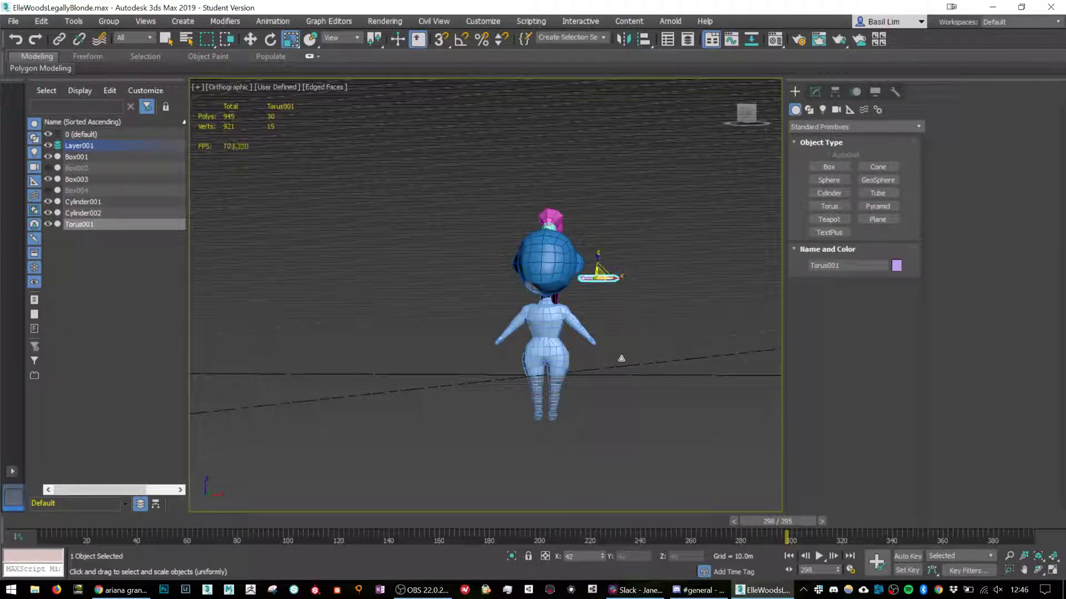
key("e")
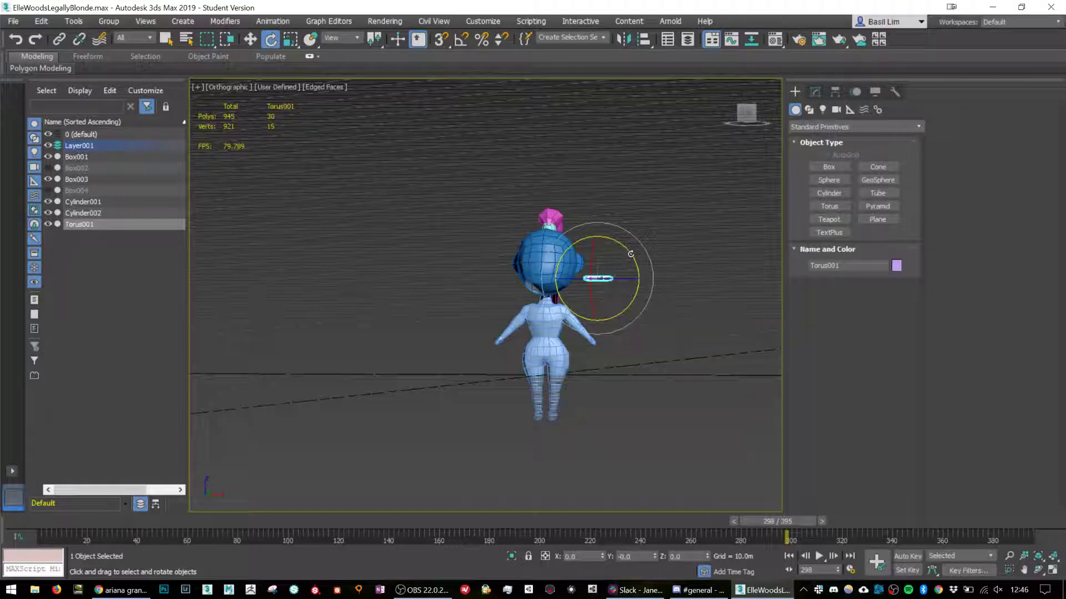
left_click_drag(611, 223, 596, 270)
Move the earring torus beneath the ear on the side of the head and rotate it 15° so one corner points up.
key("w")
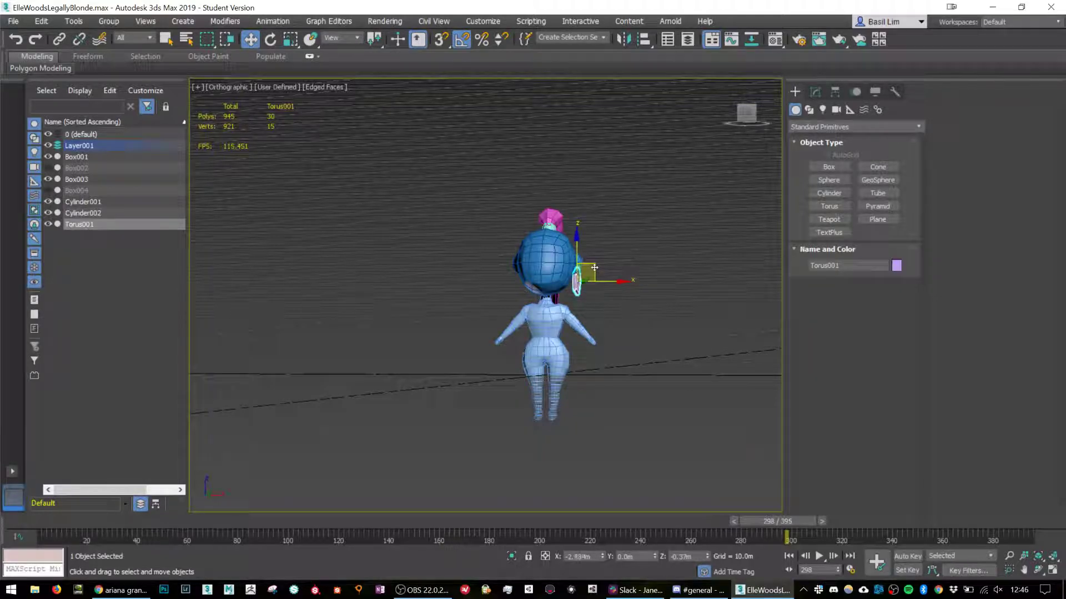
scroll(604, 274, "up", 5)
middle_click_drag(605, 274, 502, 282, "alt")
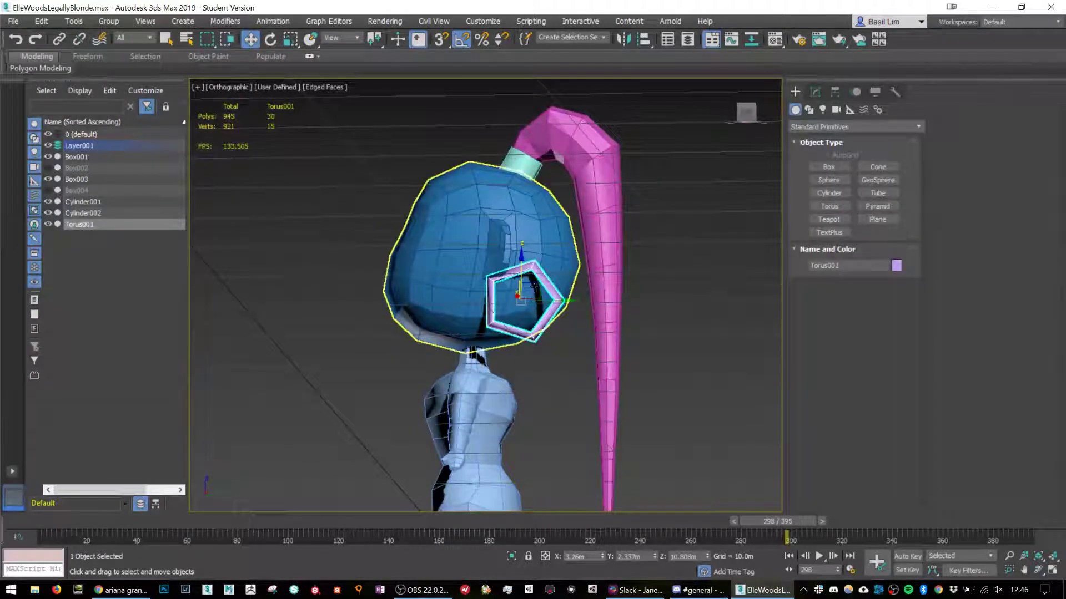
mouse_move(540, 286)
left_mouse_down()
mouse_move(497, 283)
mouse_move(526, 278)
left_mouse_up()
key("e")
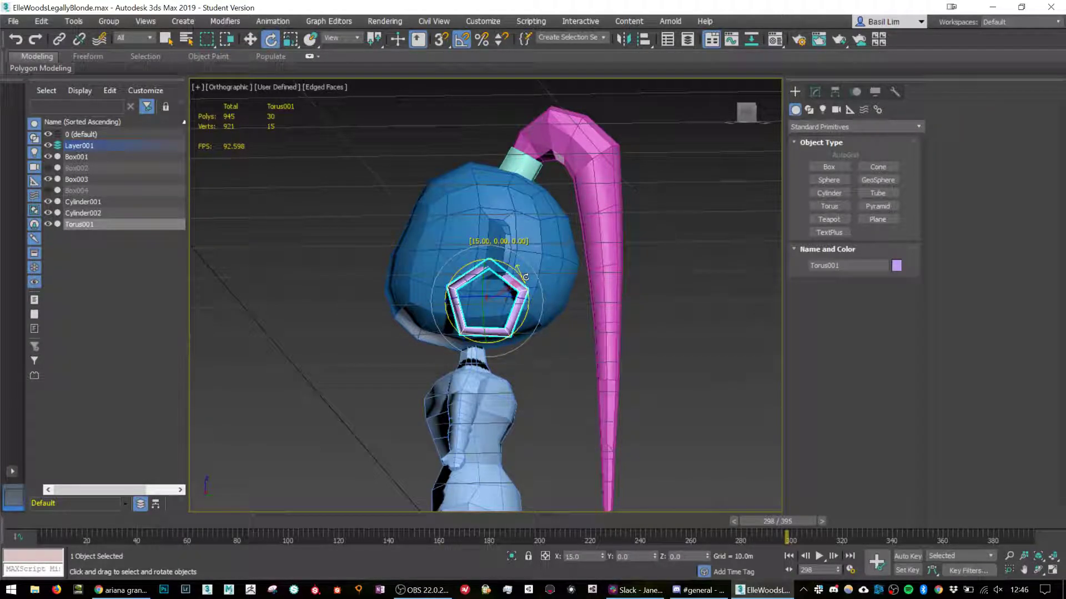
key("w")
Position the earring torus just outside the ear lobe and copy it across to the other ear.
middle_click_drag(505, 284, 532, 288, "alt")
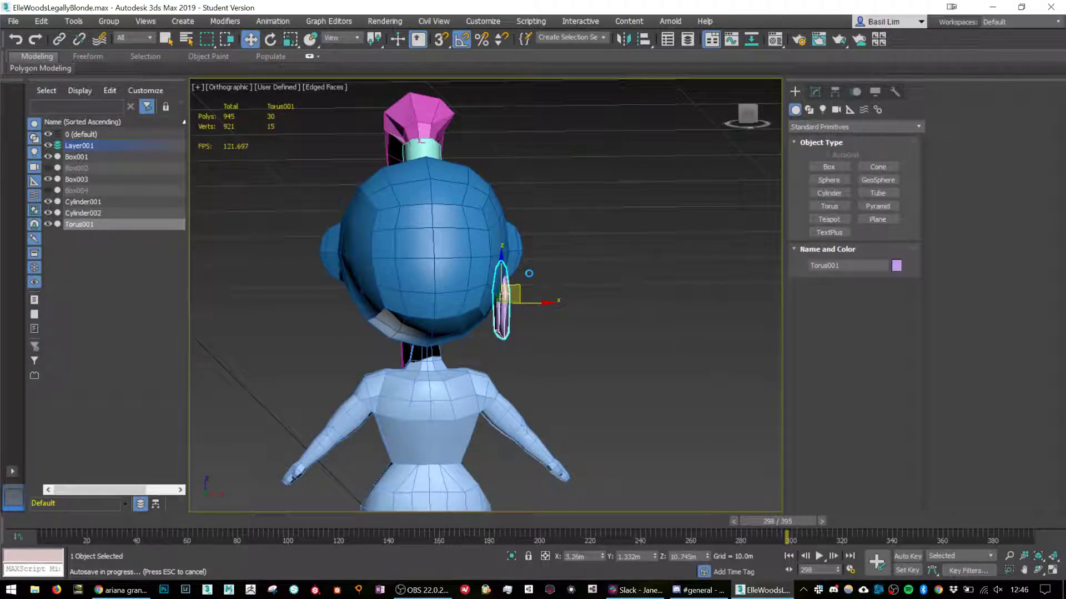
left_click_drag(521, 294, 536, 285)
middle_click_drag(538, 282, 636, 244, "alt")
key("ctrl+z")
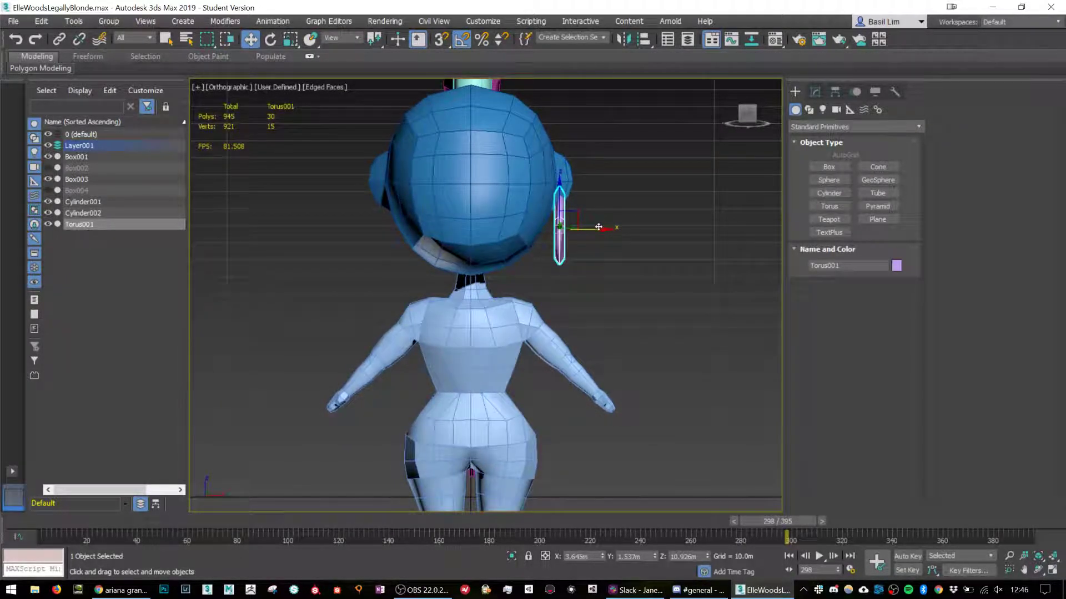
left_click_drag(598, 227, 419, 207, "shift")
left_click(534, 349)
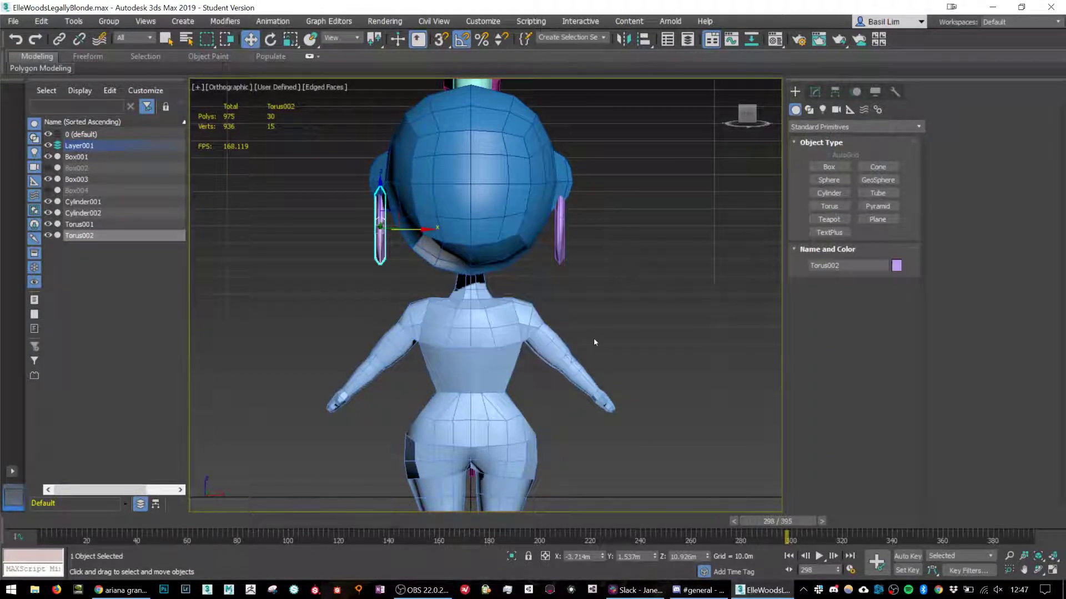
Switch to Chrome and look through the Ariana Grande image results for reference on her ponytail and accessories.
key("alt+Tab")
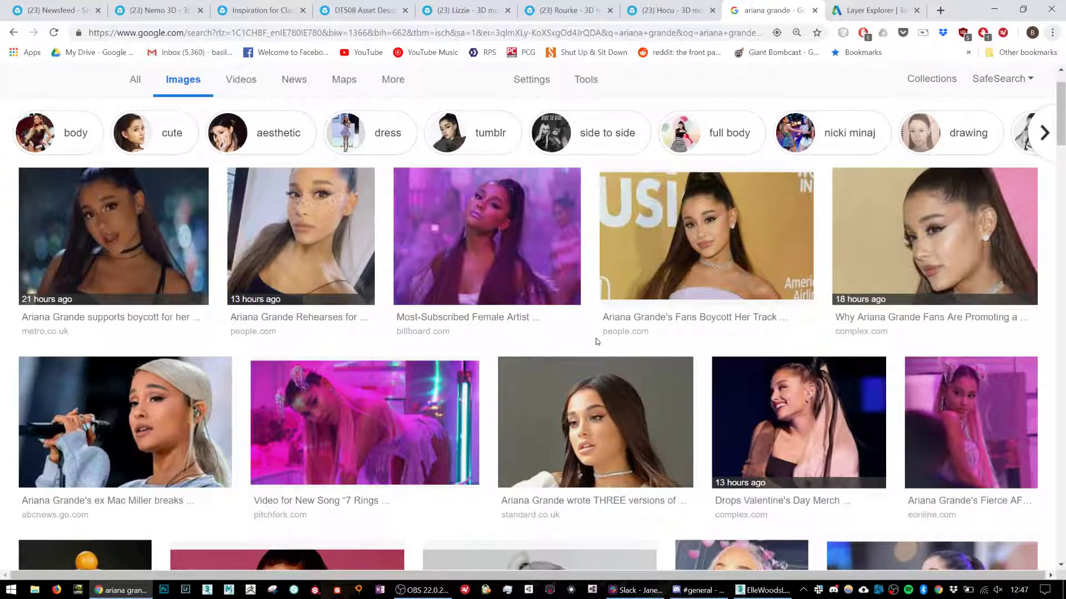
scroll(597, 342, "down", 5)
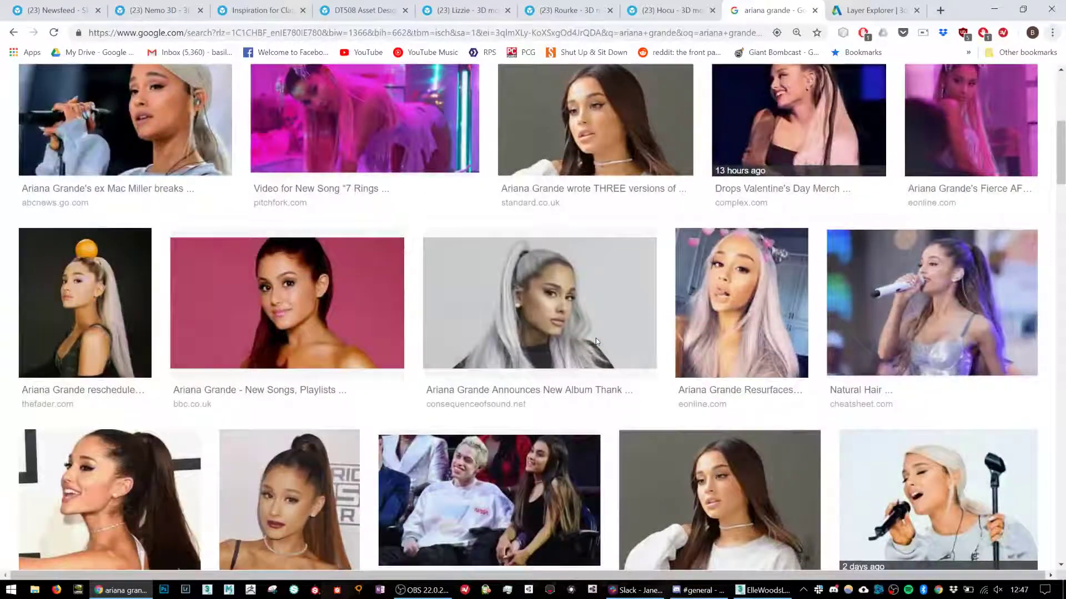
scroll(597, 341, "down", 3)
key("alt+Tab")
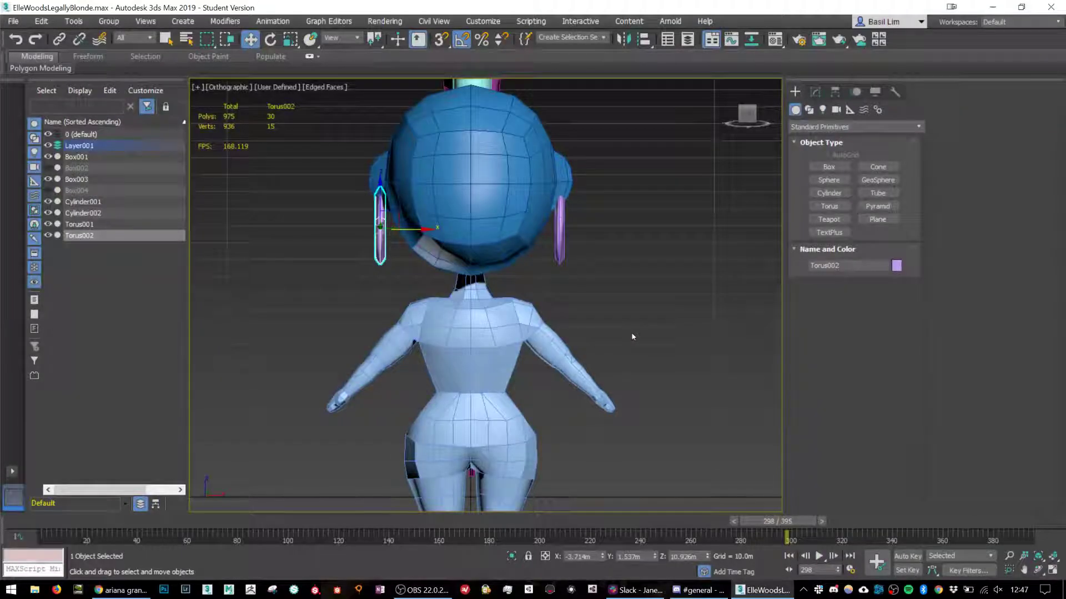
Select the vertices of the ponytail's hanging lower part and scale them outward horizontally to thicken it.
middle_click_drag(632, 337, 518, 331, "alt")
left_click(469, 186)
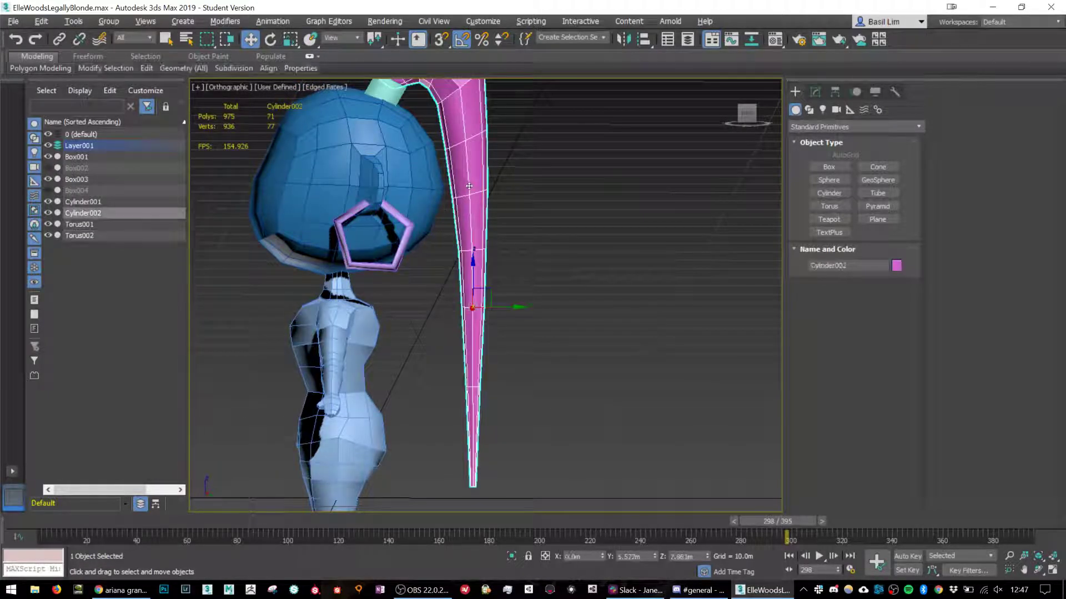
left_click(815, 92)
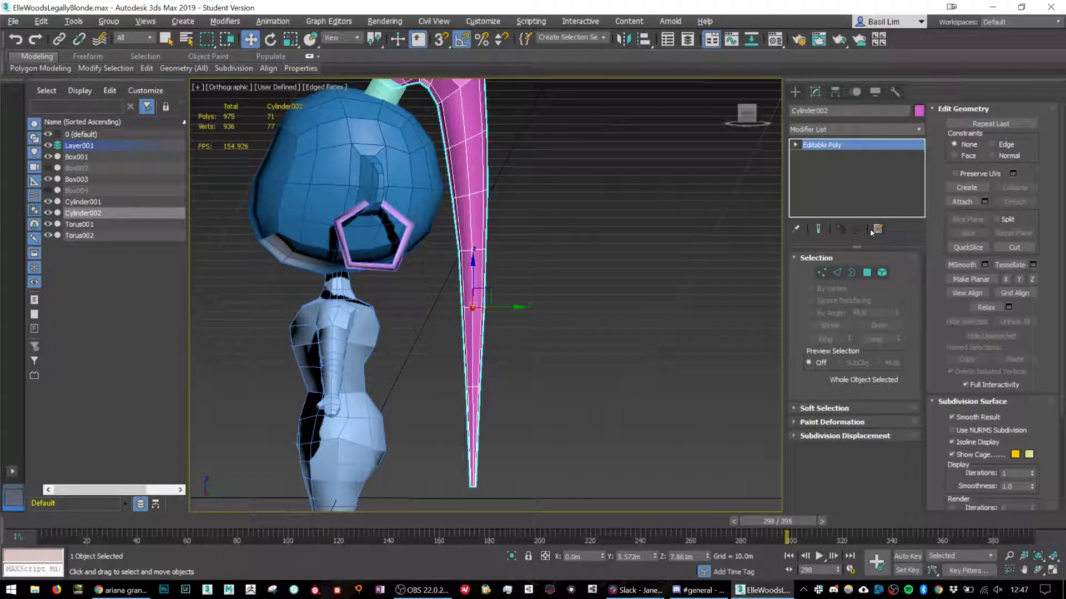
left_click(837, 273)
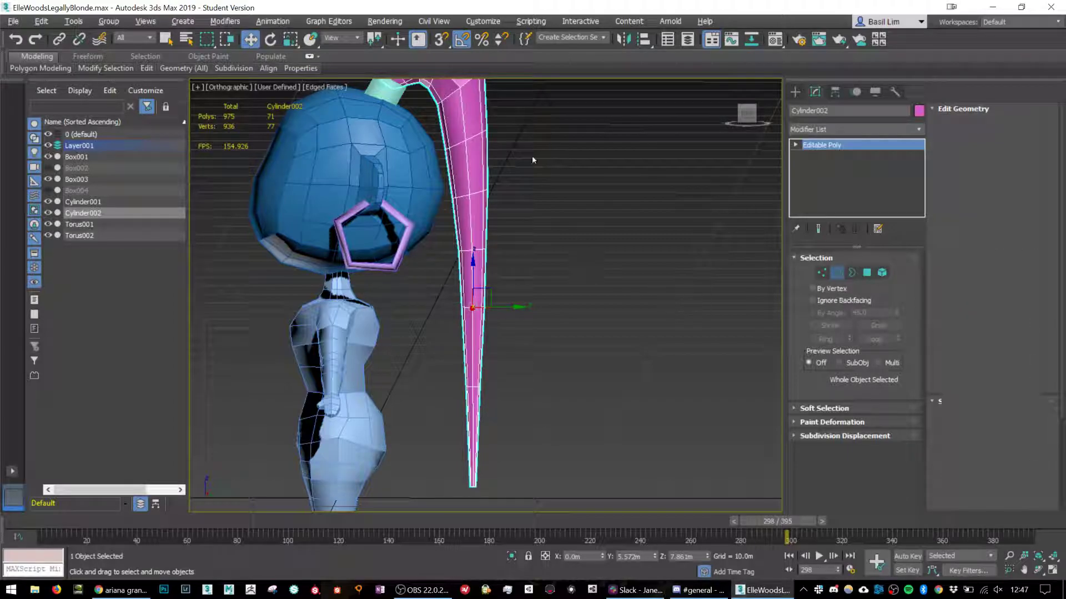
left_click_drag(544, 161, 454, 416)
left_click_drag(437, 509, 438, 508)
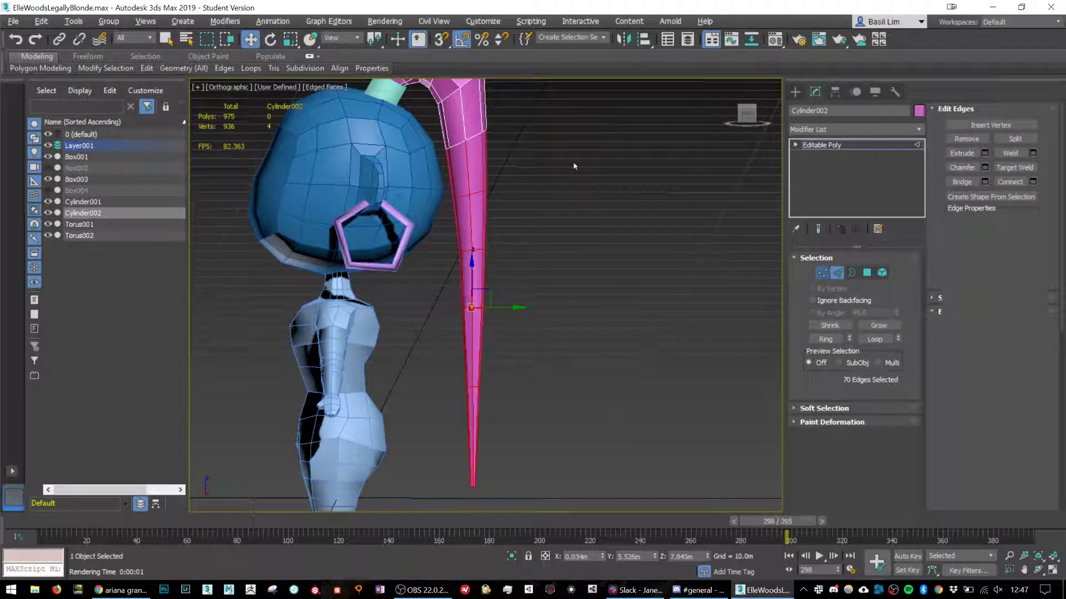
left_click_drag(591, 158, 417, 502)
middle_click_drag(502, 319, 504, 339, "alt")
key("r")
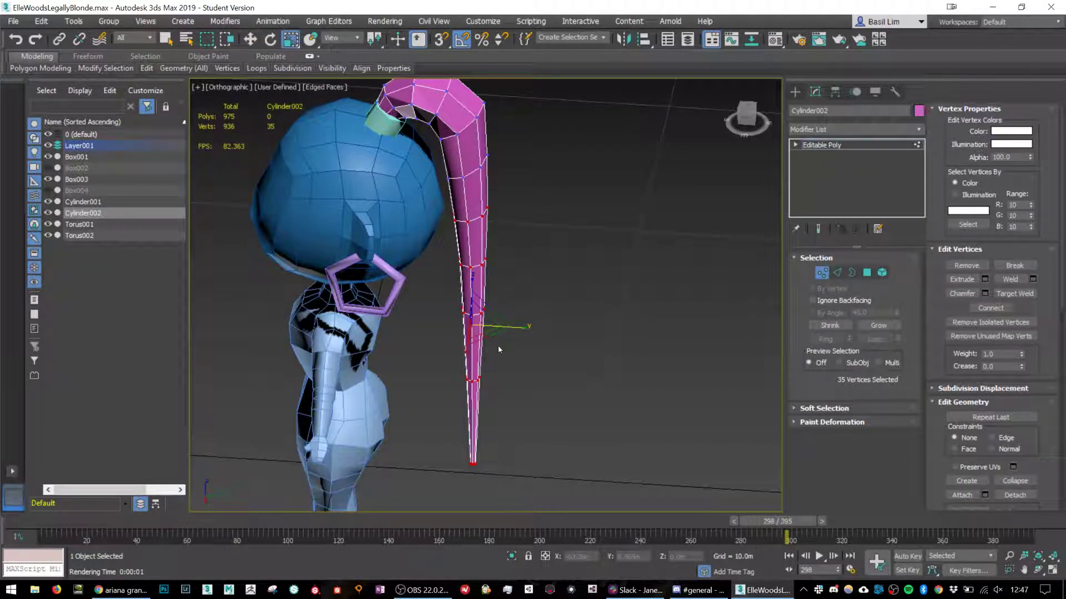
left_click_drag(489, 337, 491, 360)
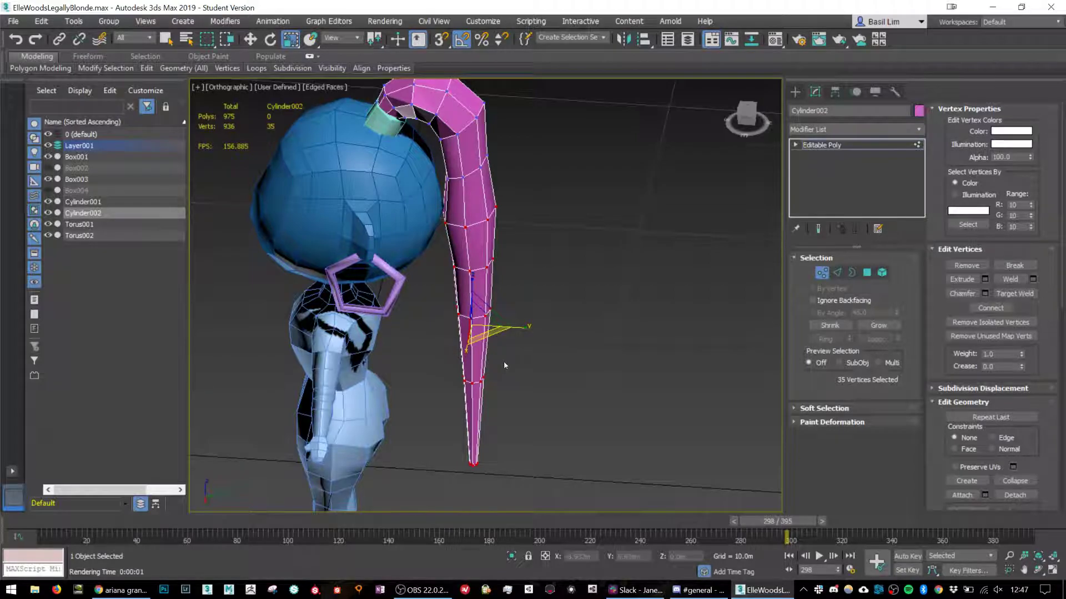
Widen the ponytail progressively toward its tip, deselecting the upper vertex rows between horizontal scalings.
middle_click_drag(504, 364, 525, 230, "alt")
left_click_drag(426, 226, 426, 226, "alt")
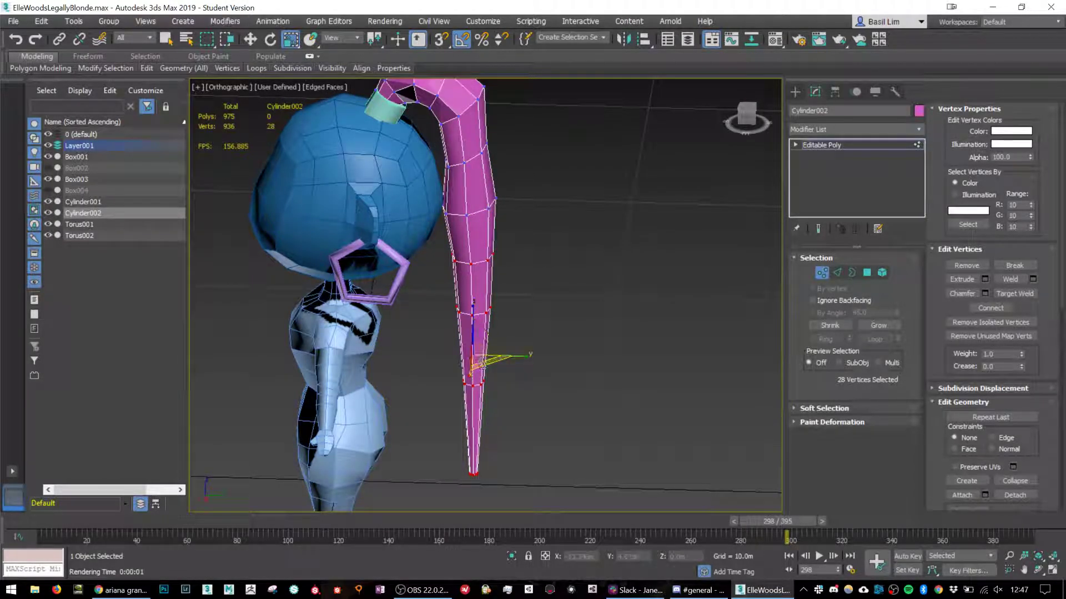
left_click_drag(482, 366, 484, 379)
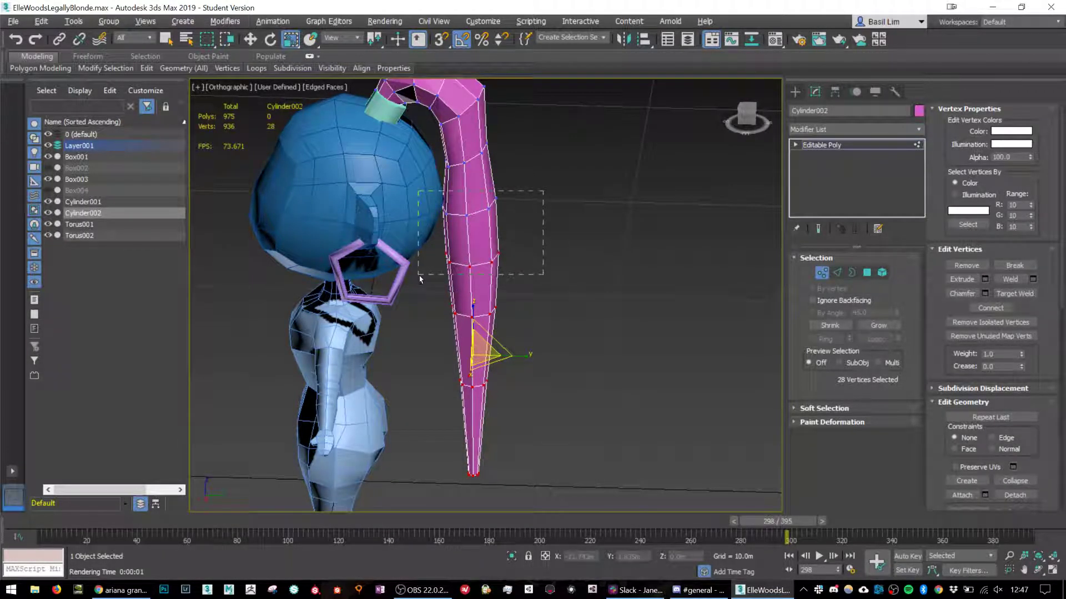
left_click_drag(420, 279, 419, 278, "alt")
left_click_drag(485, 396, 485, 402)
left_click_drag(549, 250, 433, 347, "alt")
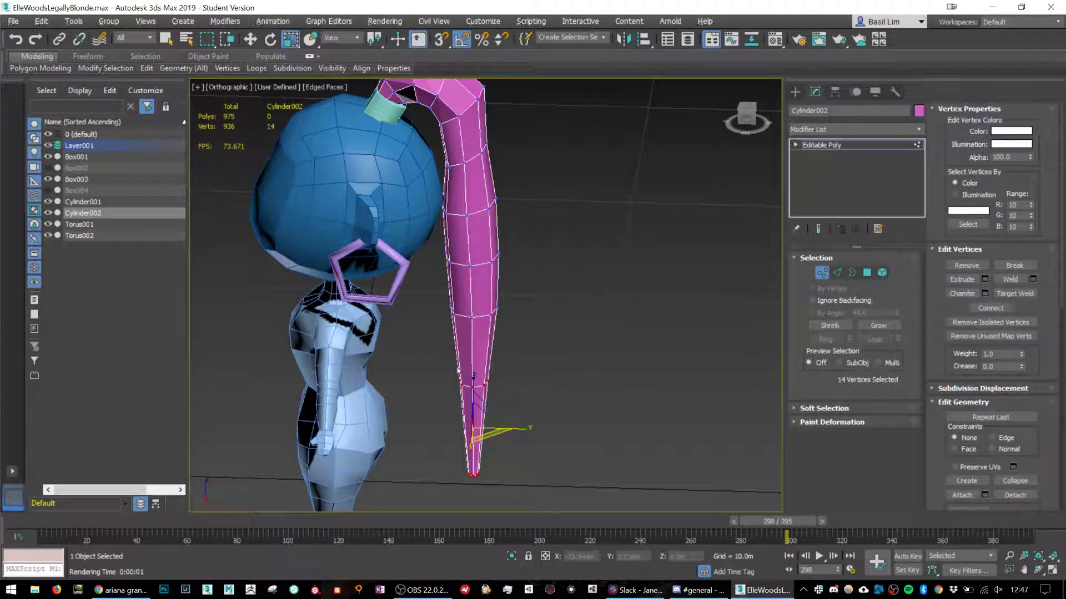
left_click_drag(489, 432, 488, 441)
Refine the ponytail's vertices behind the head and leave vertex editing.
middle_click_drag(488, 441, 425, 264, "alt")
middle_click_drag(425, 265, 543, 288)
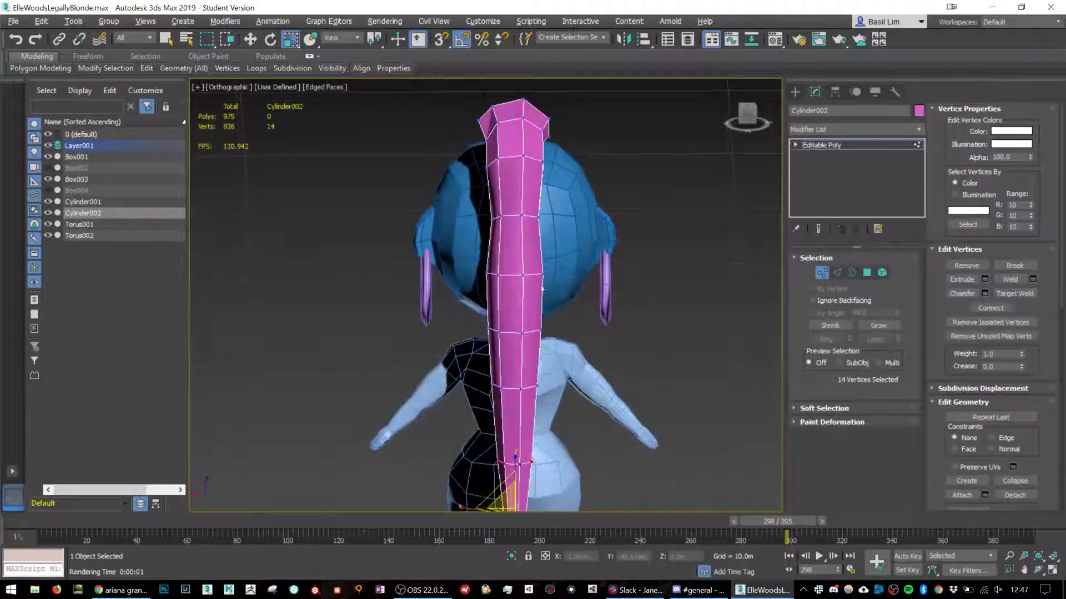
left_click_drag(490, 239, 455, 221)
middle_click_drag(451, 229, 519, 227, "alt")
left_click_drag(476, 222, 468, 222)
scroll(598, 291, "down", 4)
middle_click_drag(597, 290, 674, 328, "alt")
scroll(590, 302, "up", 4)
left_click(821, 274)
key("1")
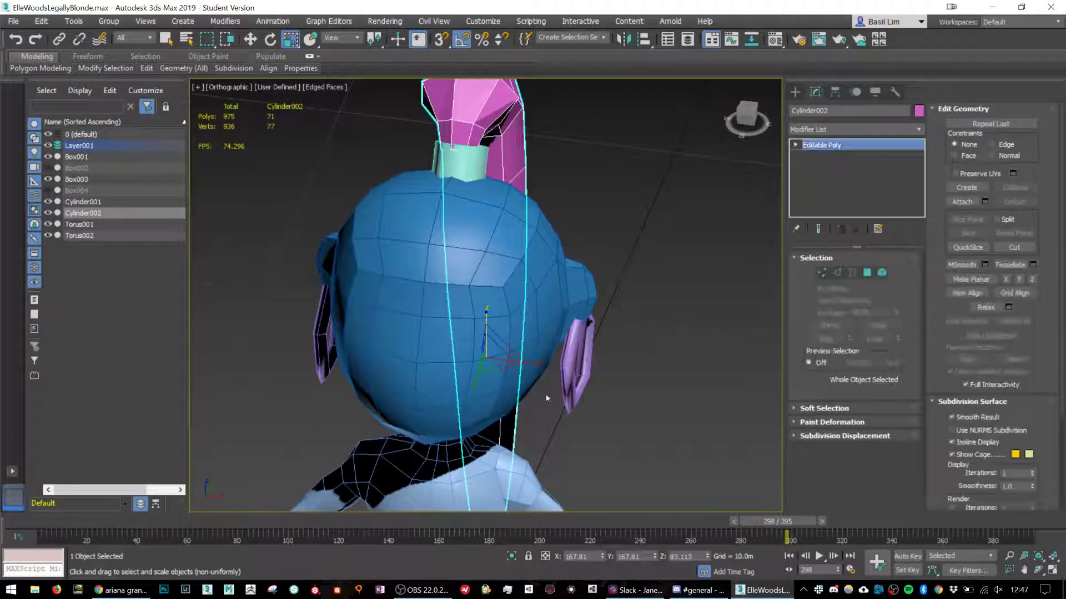
Copy an earring torus to the middle below the face and rotate the copy flat for a choker.
middle_click_drag(545, 394, 564, 359, "alt")
left_click(601, 314)
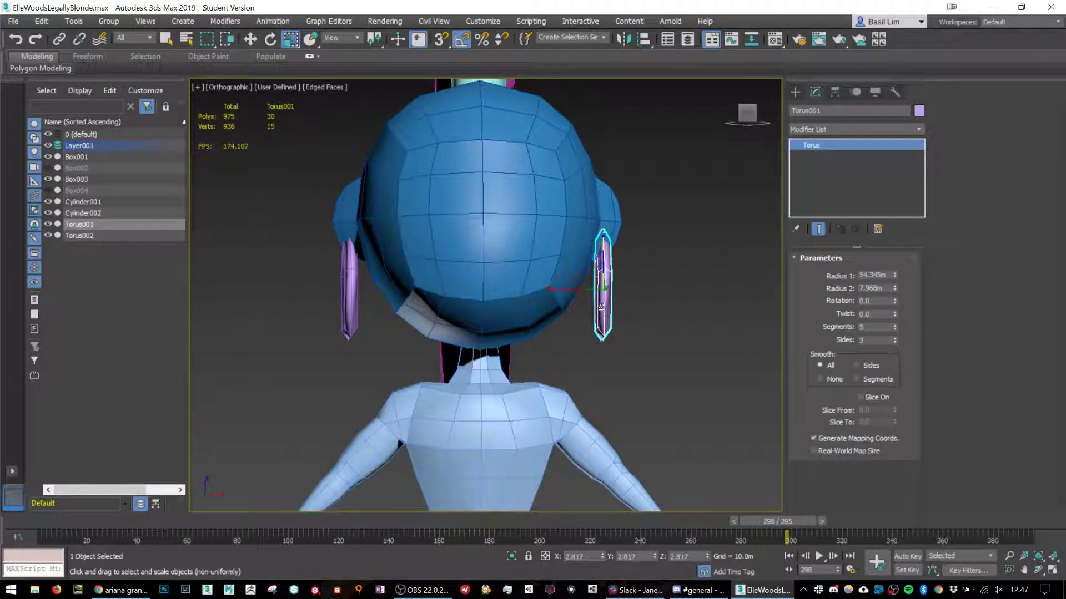
key("w")
mouse_move(610, 281)
left_mouse_down("shift")
mouse_move(519, 355)
mouse_move(523, 378)
mouse_move(476, 328)
left_mouse_up("shift")
left_click(541, 348)
key("e")
key("w")
middle_click_drag(476, 328, 489, 427, "alt")
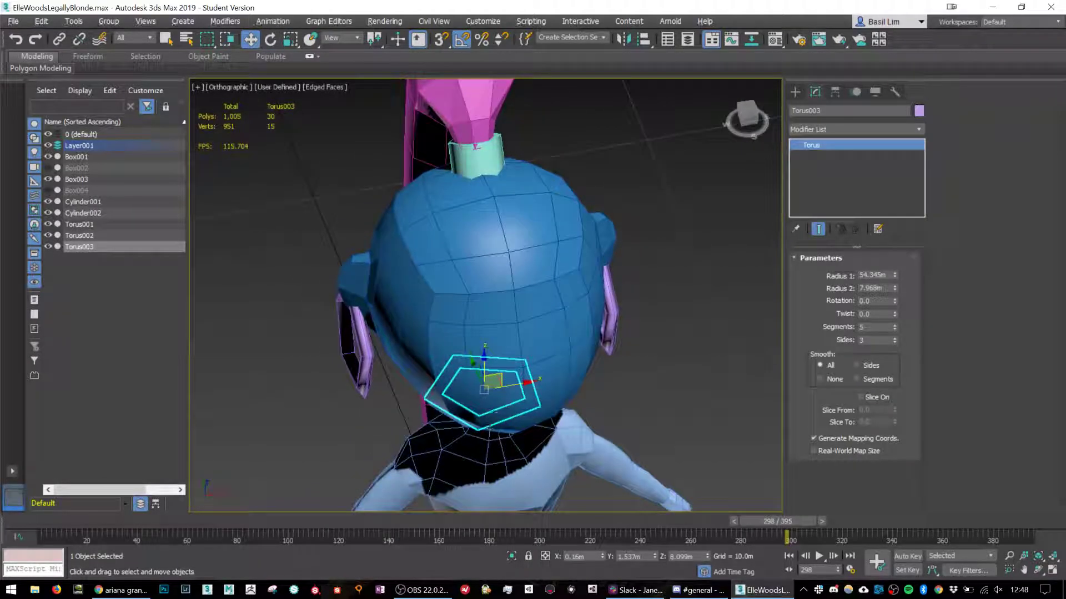
Move the flat torus around the neck and stretch it vertically to a Z scale of about 6.8%.
left_click_drag(494, 377, 496, 418)
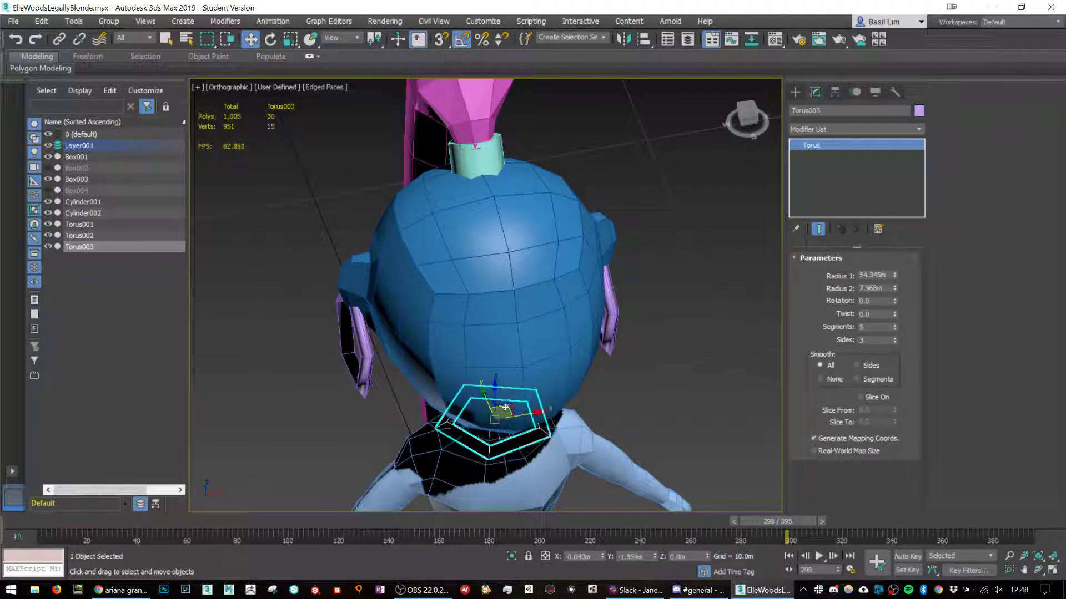
middle_click_drag(496, 417, 602, 404, "alt")
left_click_drag(486, 401, 497, 378)
key("r")
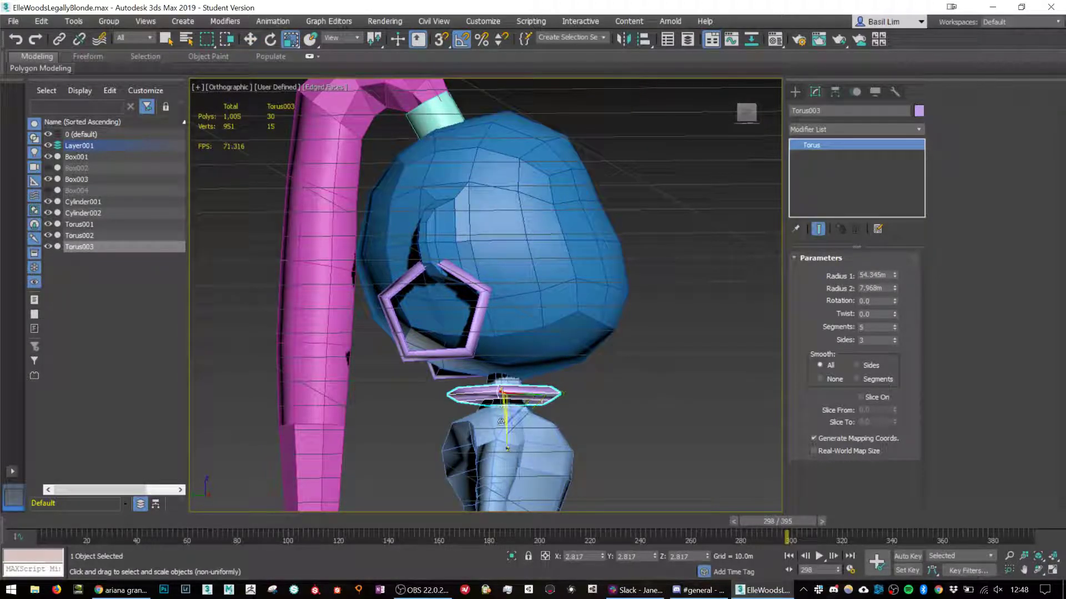
left_click_drag(505, 442, 493, 506)
key("r")
middle_click_drag(545, 419, 501, 404, "alt")
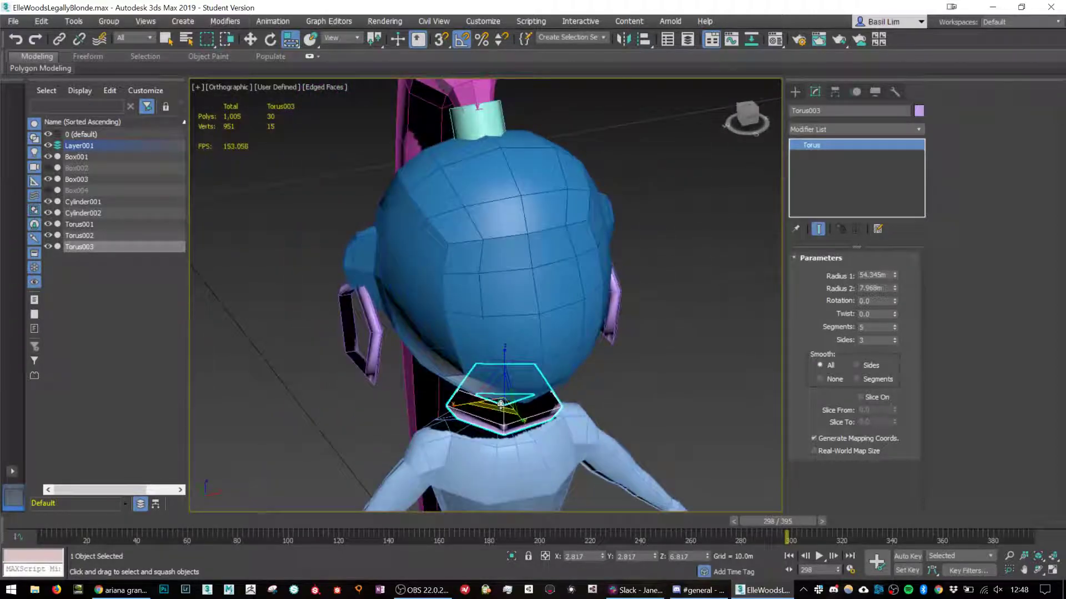
Shrink the choker torus horizontally to fit the neck and centre it from the side and front.
left_click_drag(500, 410, 500, 422)
middle_click_drag(500, 422, 565, 395, "alt")
key("w")
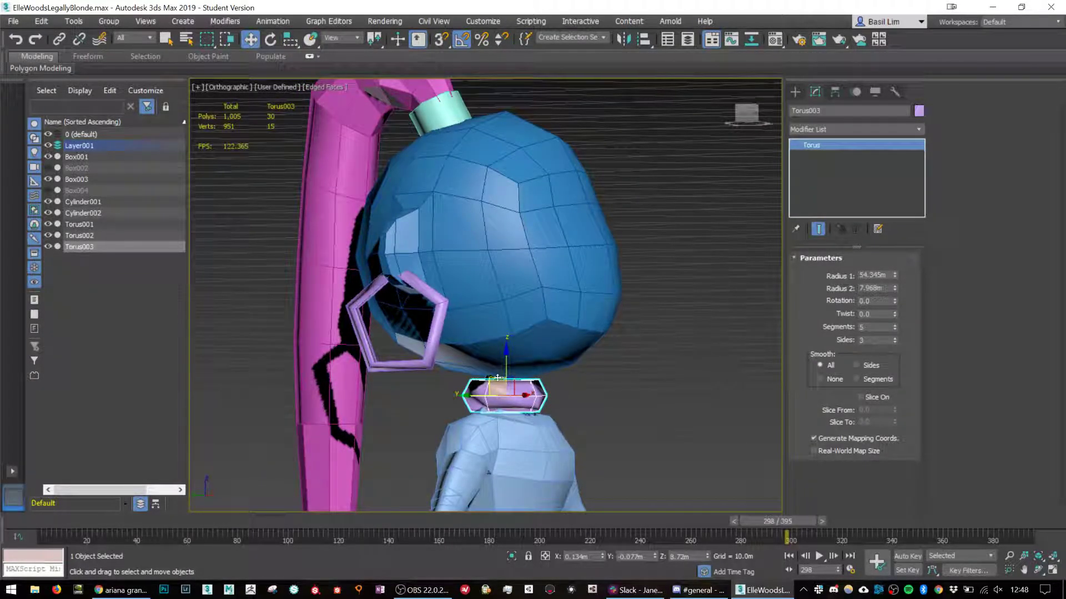
left_click_drag(498, 378, 494, 375)
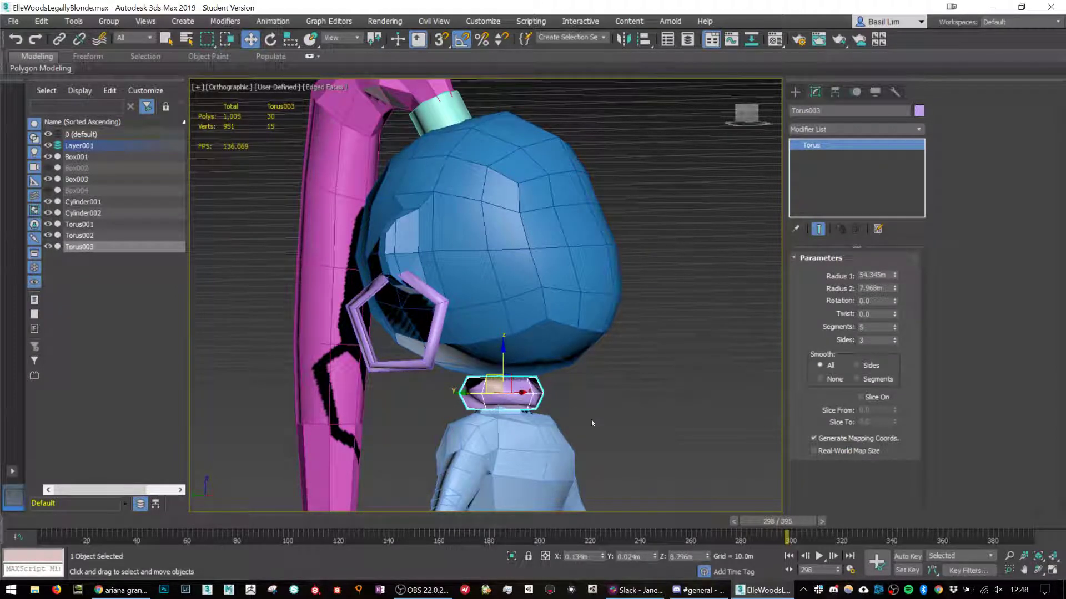
middle_click_drag(592, 423, 695, 289, "alt")
left_click(747, 108)
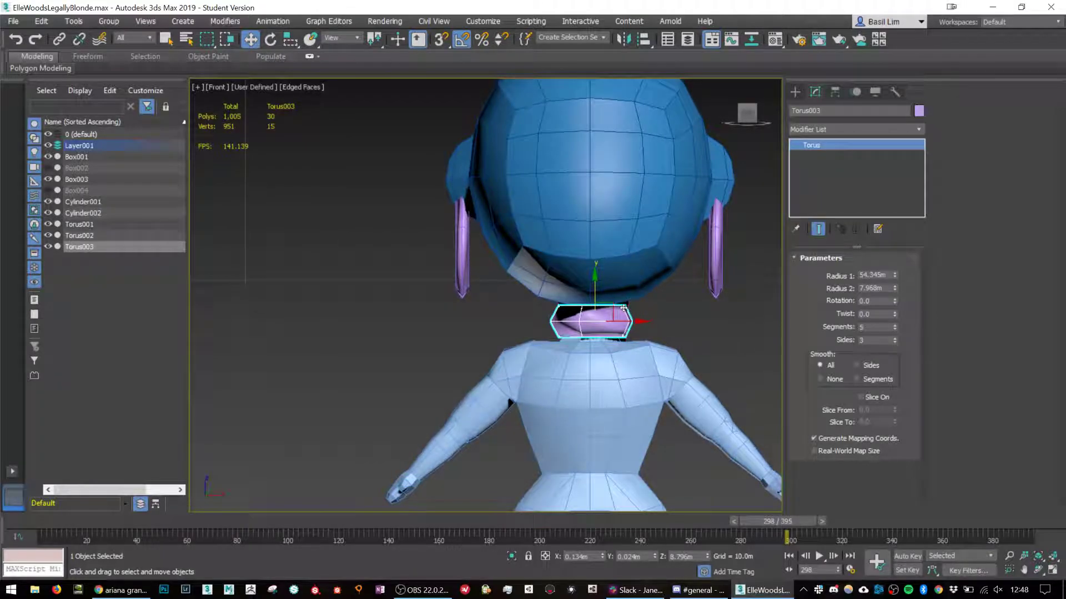
left_click_drag(614, 305, 611, 306)
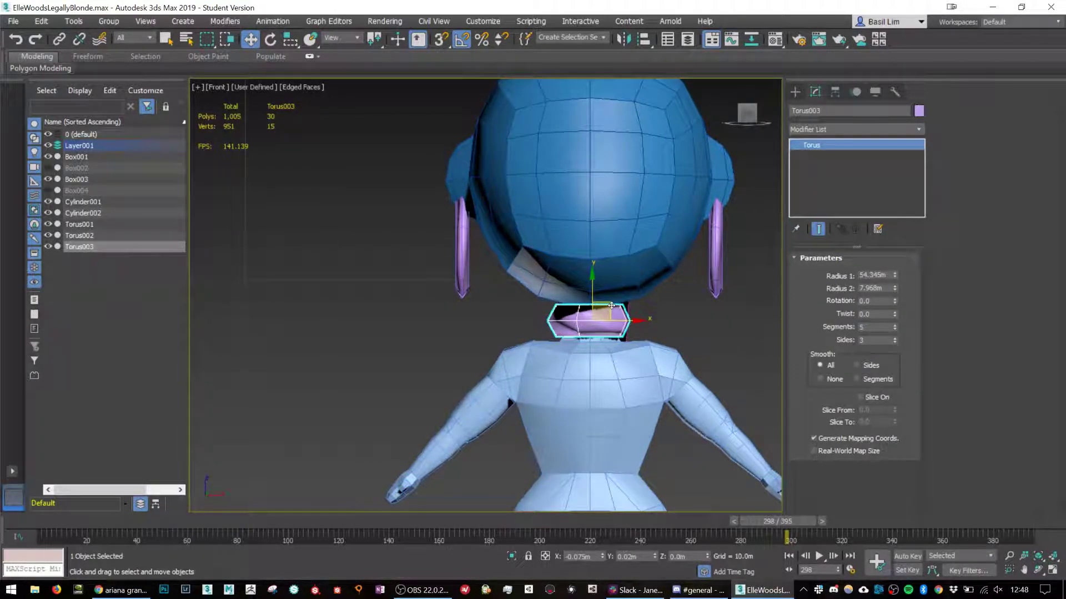
Attach the head, hair tie and ponytail to the body mesh.
scroll(612, 306, "down", 7)
middle_click_drag(589, 333, 611, 342, "alt")
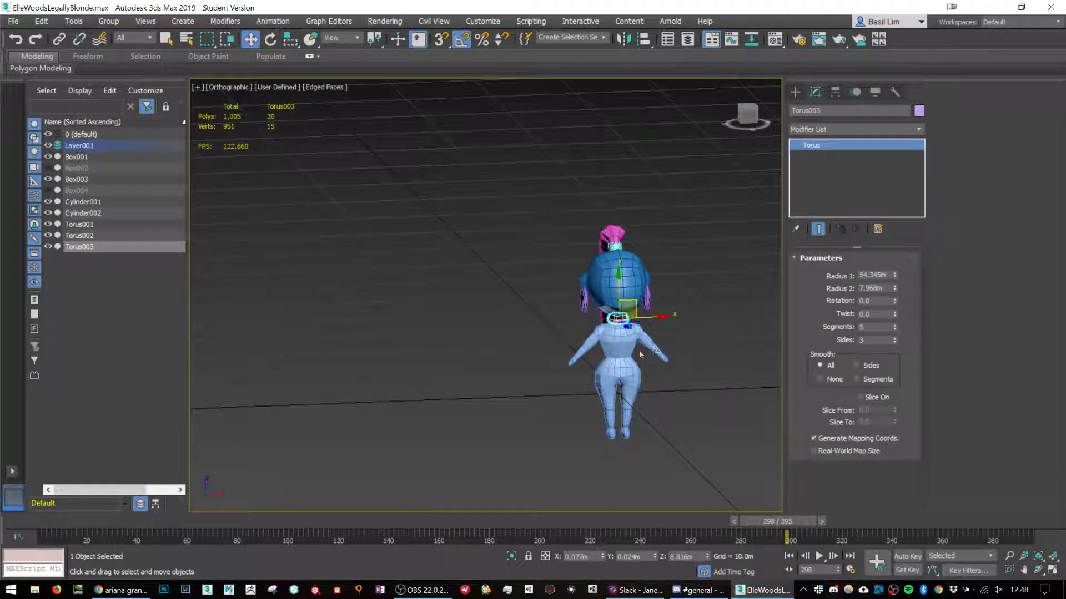
left_click(611, 342)
right_click(611, 341)
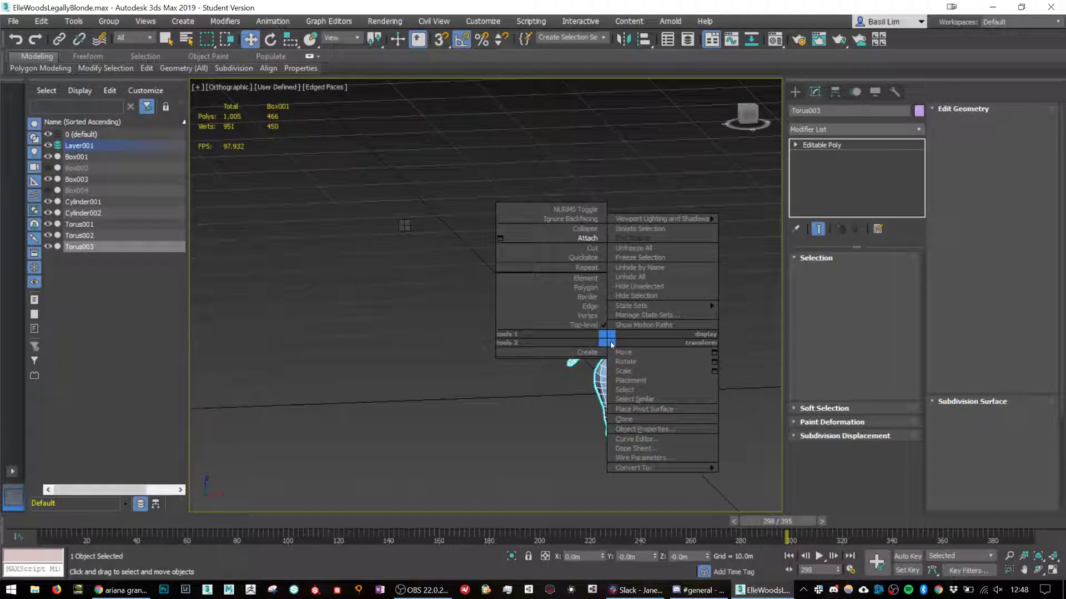
left_click(577, 249)
left_click(610, 270)
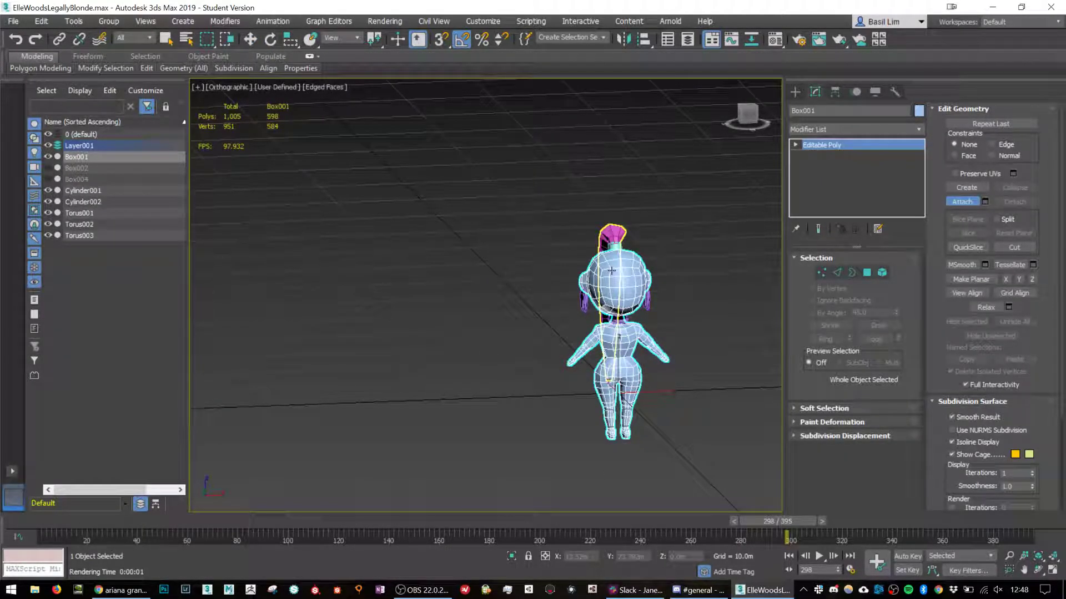
scroll(615, 250, "up", 4)
left_click(626, 229)
left_click(616, 198)
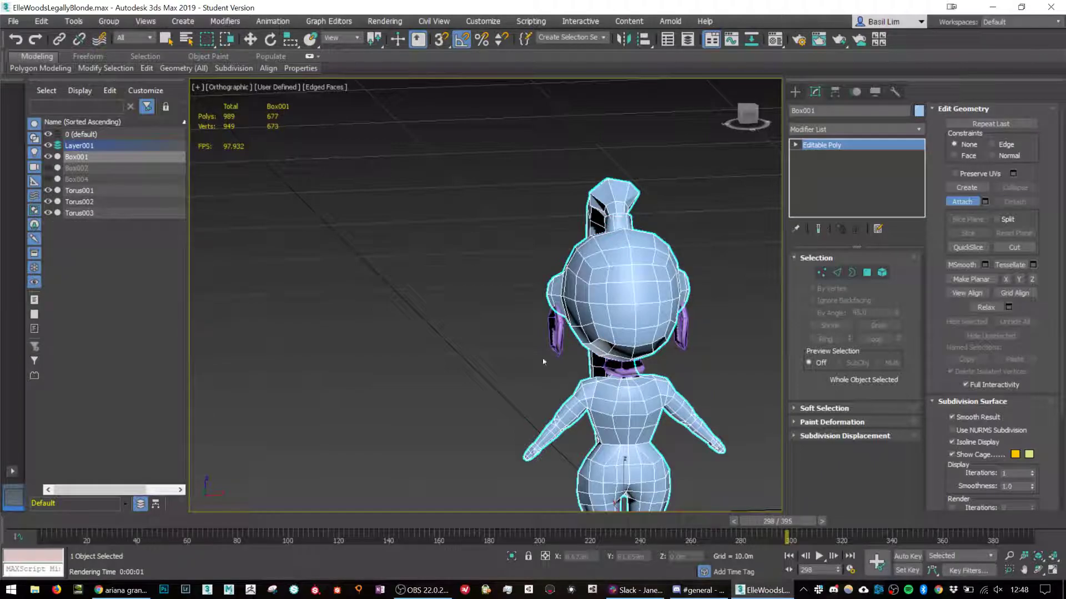
Attach both earrings and the neck choker to the body mesh.
left_click(552, 336)
left_click(679, 328)
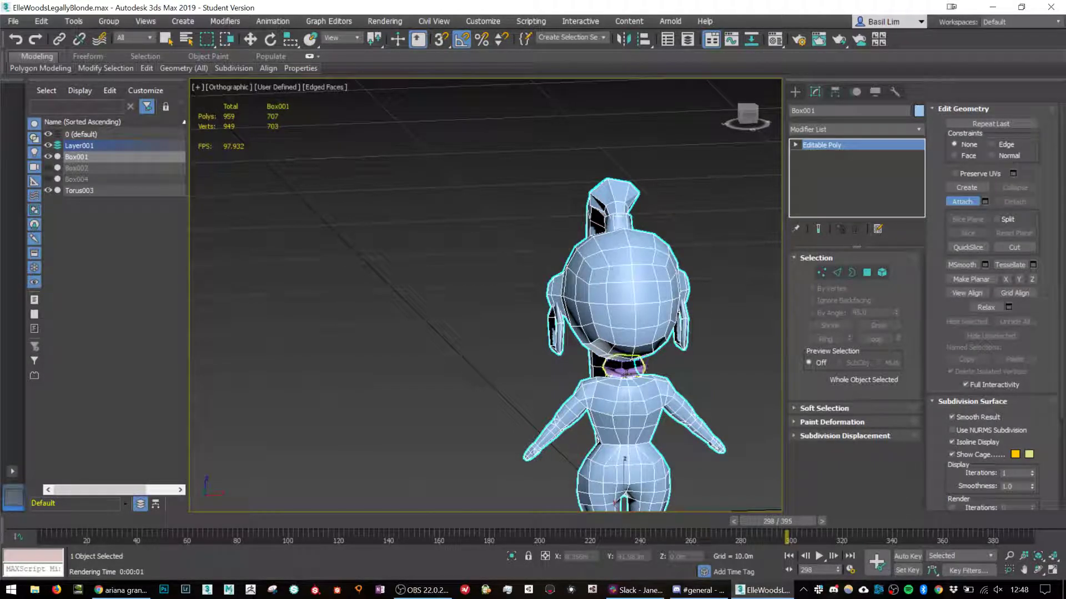
left_click(624, 367)
middle_click_drag(696, 368, 798, 301, "alt")
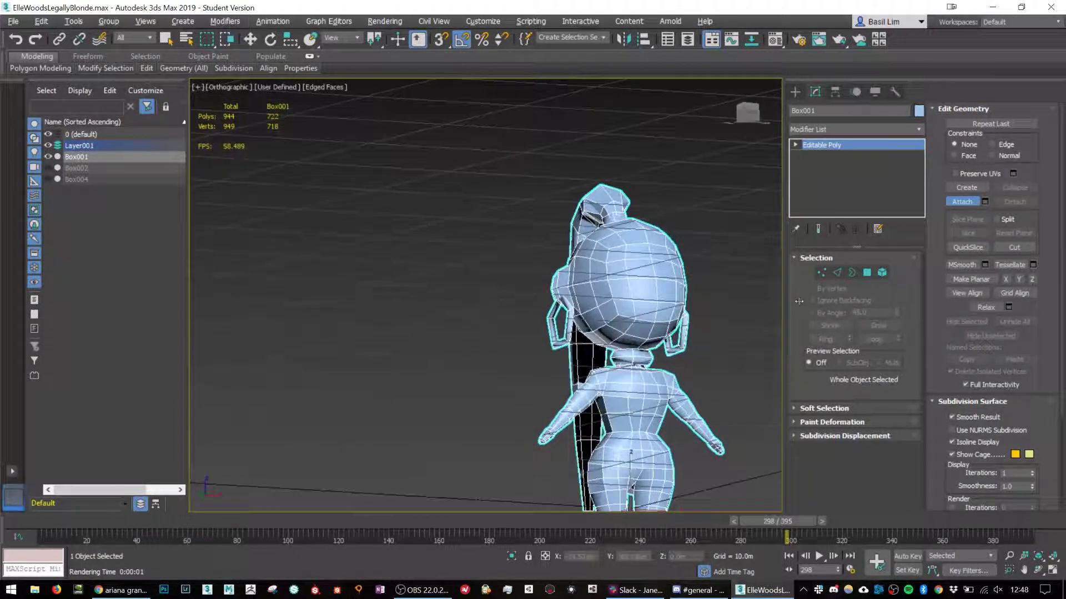
Select every element of the character mesh and move it straight up about 5 m in the front view until the feet rest on the grid's ground line.
left_click(967, 206)
middle_click_drag(698, 364, 658, 366, "alt")
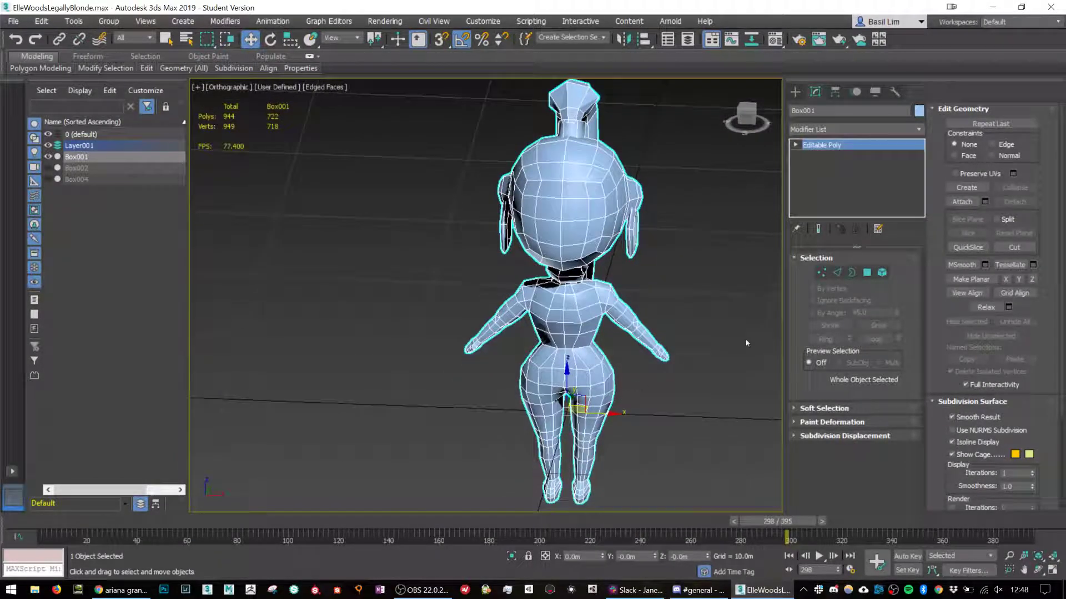
scroll(780, 332, "down", 3)
left_click(880, 273)
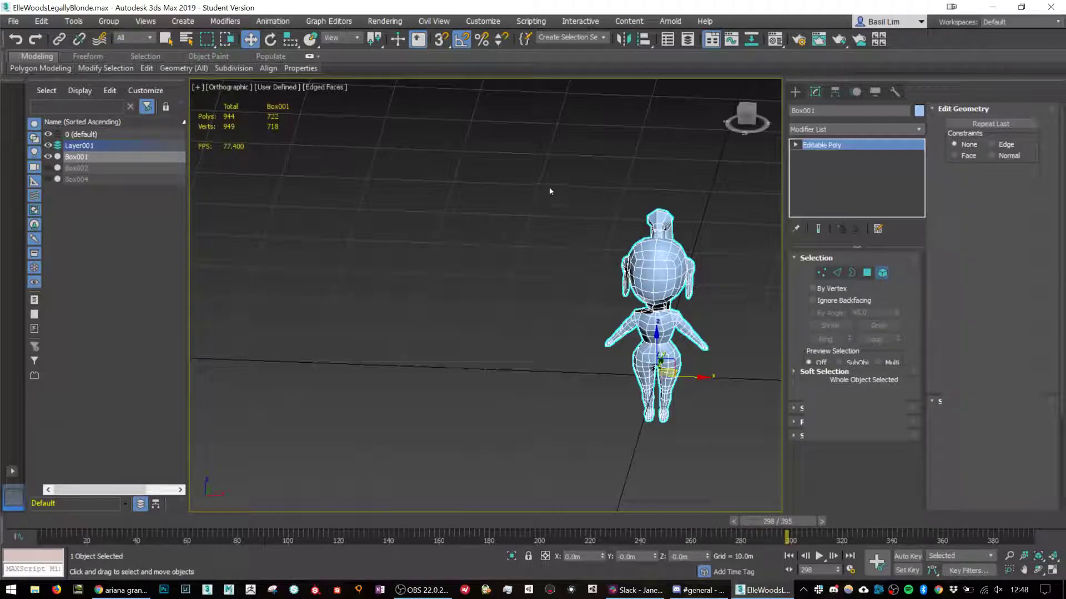
key("ctrl+a")
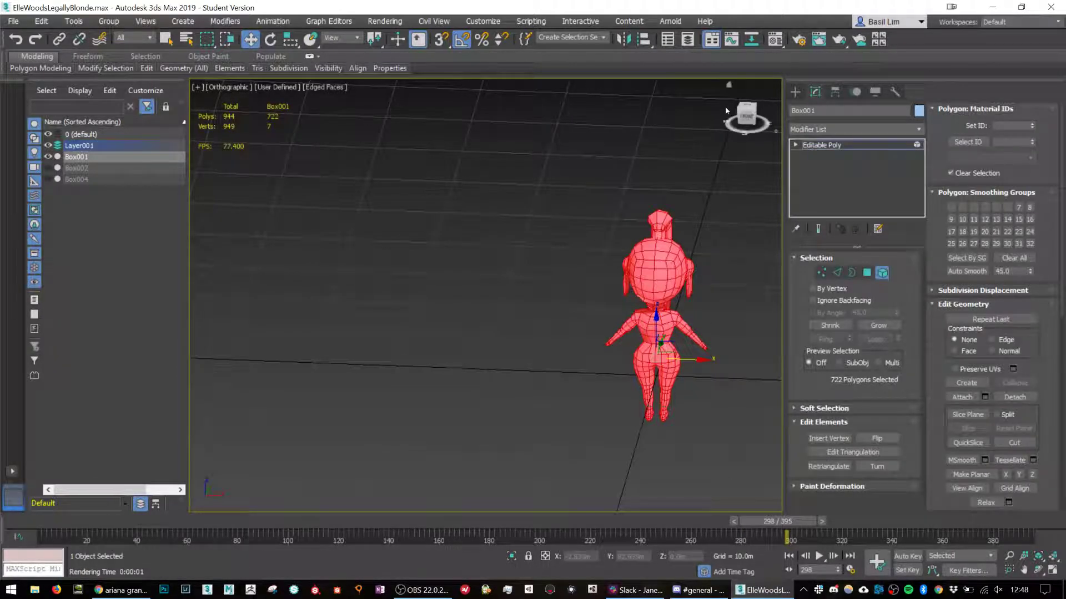
left_click(745, 119)
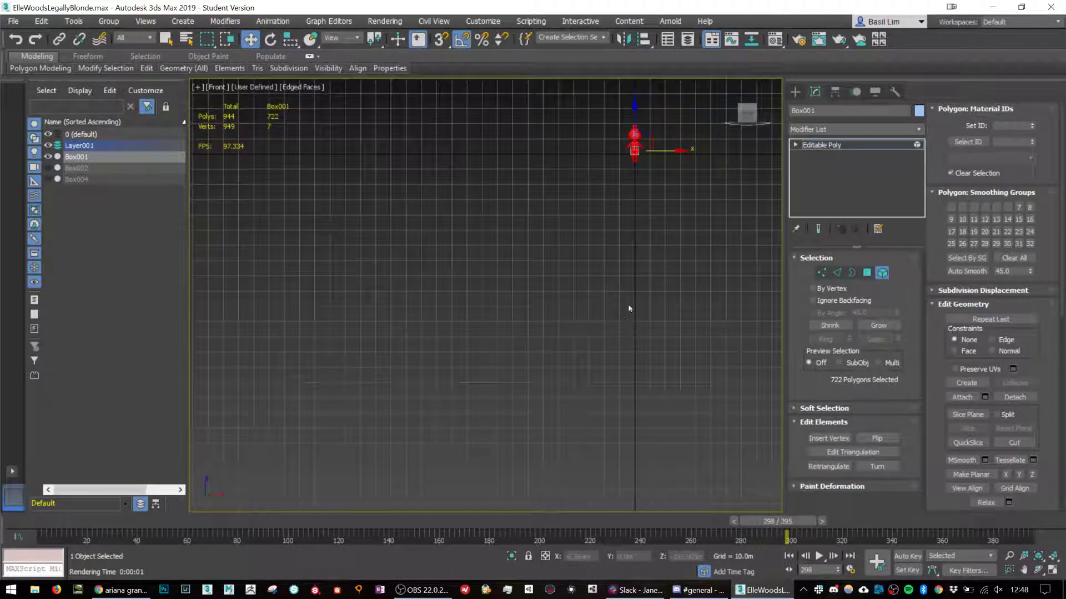
scroll(620, 313, "up", 5)
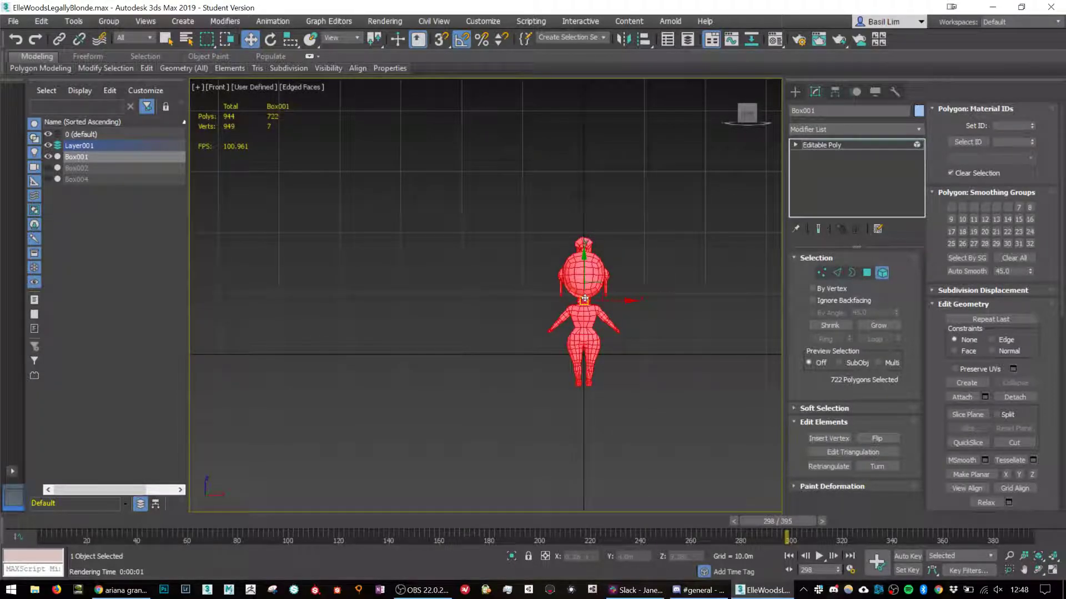
left_click(584, 298)
double_click(560, 271)
left_click_drag(587, 217, 585, 178)
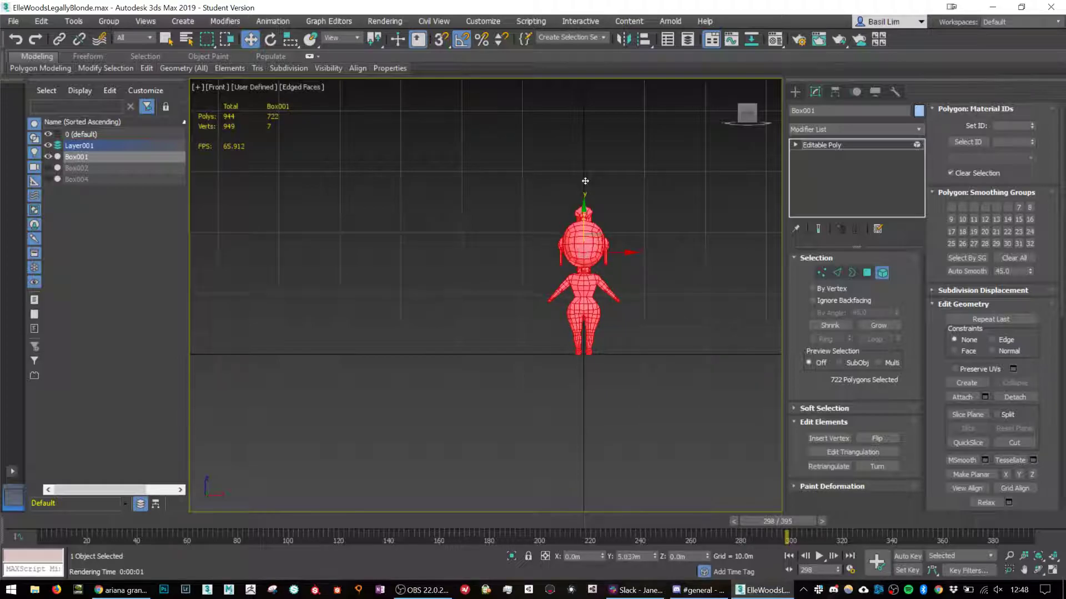
Switch to the browser and examine the choker and earrings in the Ariana Grande photos, returning to 3ds Max.
key("alt+Tab")
scroll(634, 285, "up", 5)
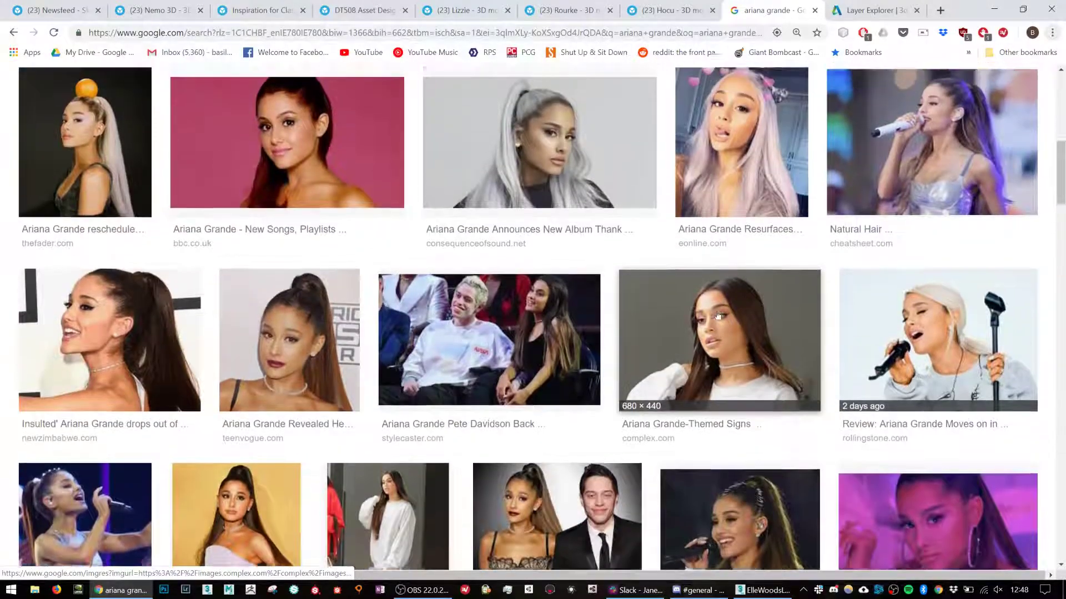
scroll(701, 300, "up", 3)
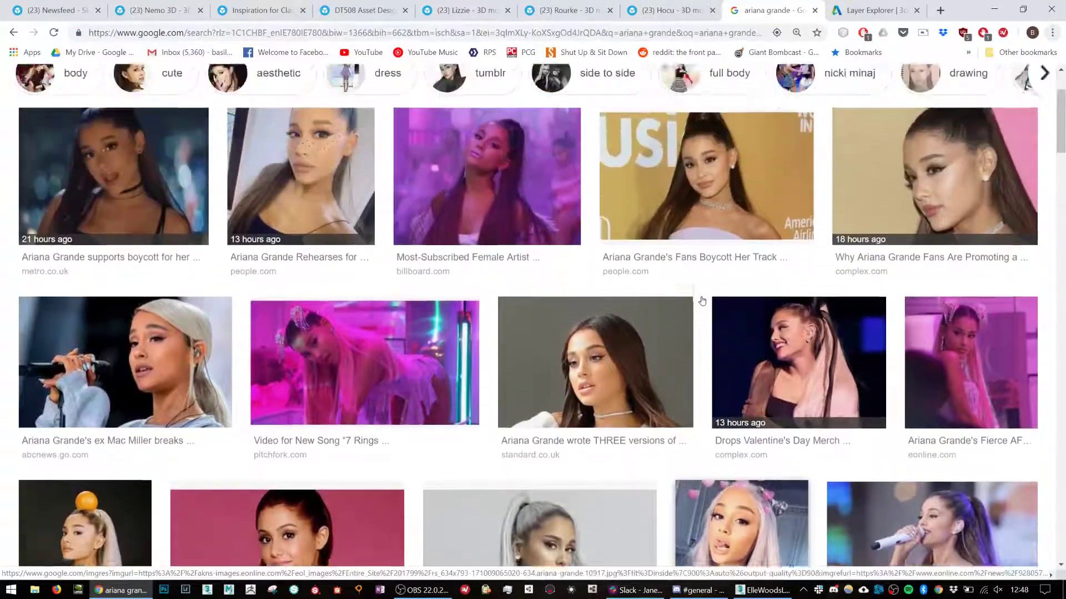
scroll(702, 300, "down", 13)
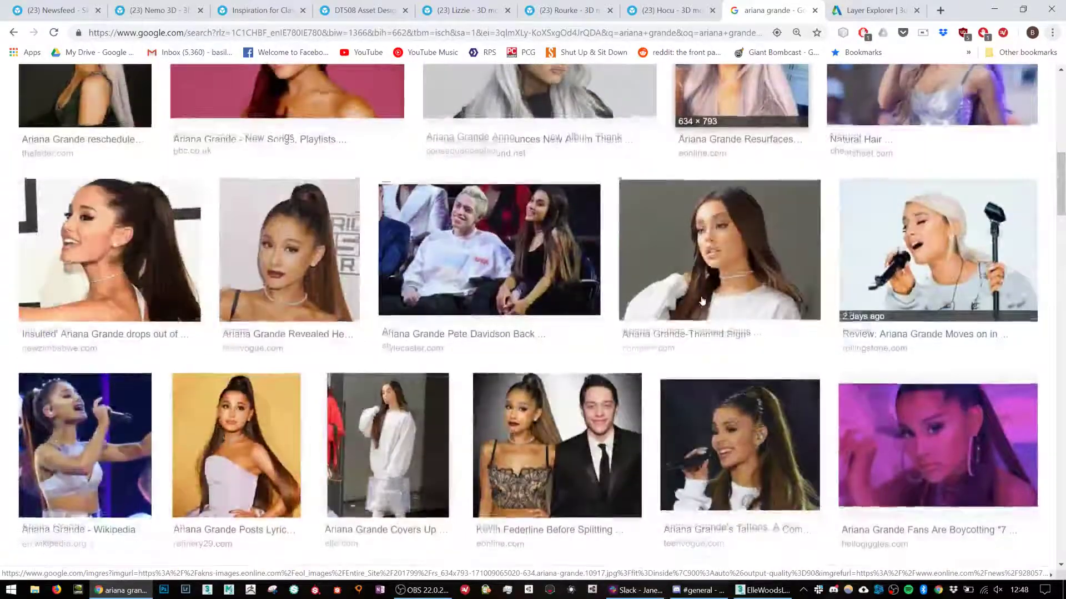
scroll(702, 300, "down", 2)
key("alt+Tab")
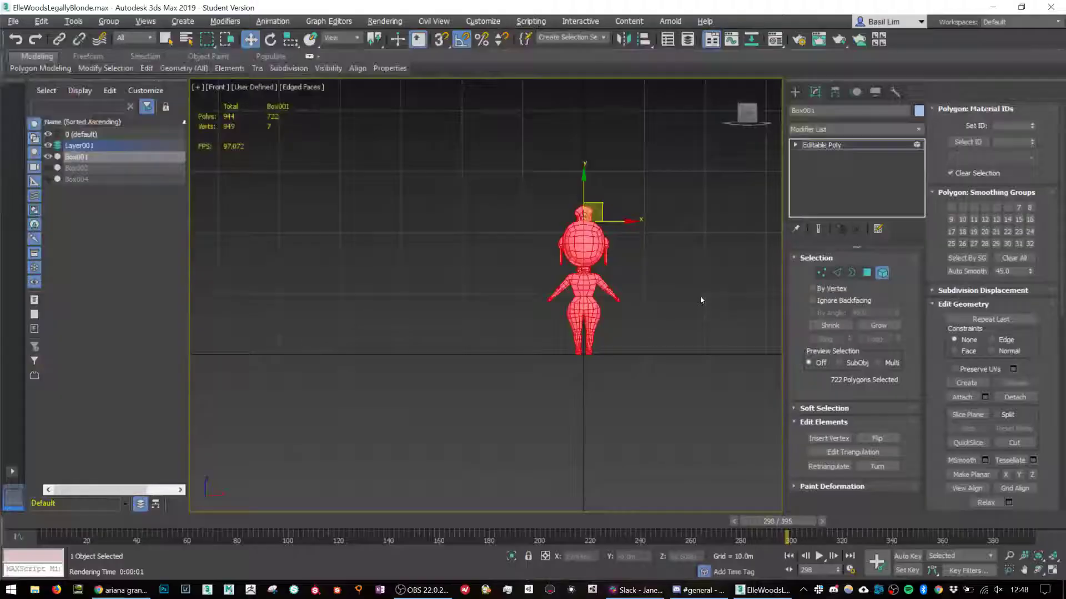
Scale the choker element down vertically into a thinner band around the neck.
scroll(578, 270, "up", 6)
left_click(640, 315)
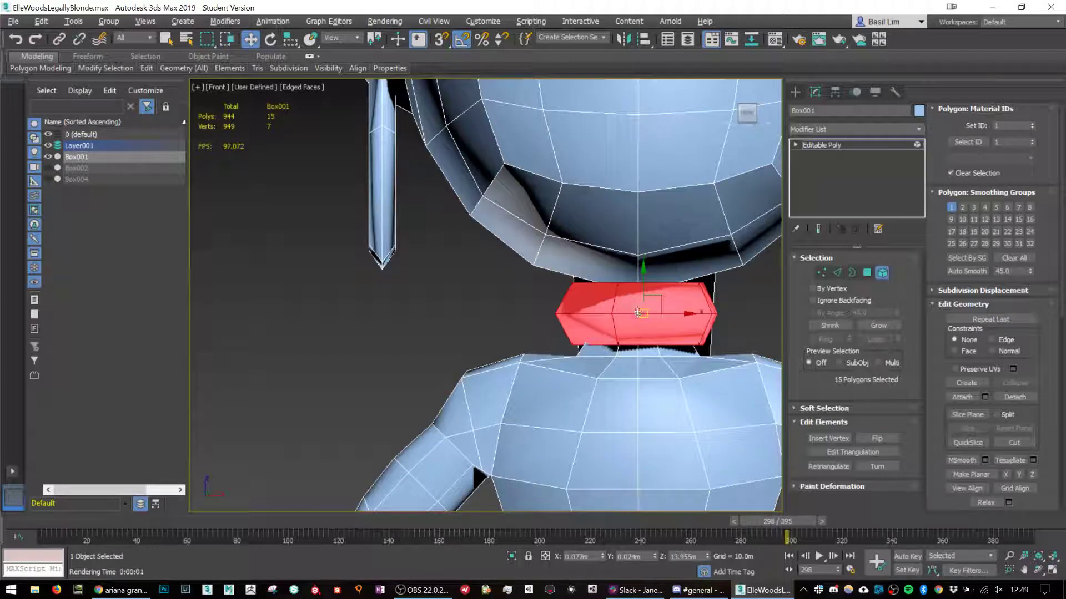
key("r")
left_click_drag(644, 268, 643, 302)
right_click(643, 288)
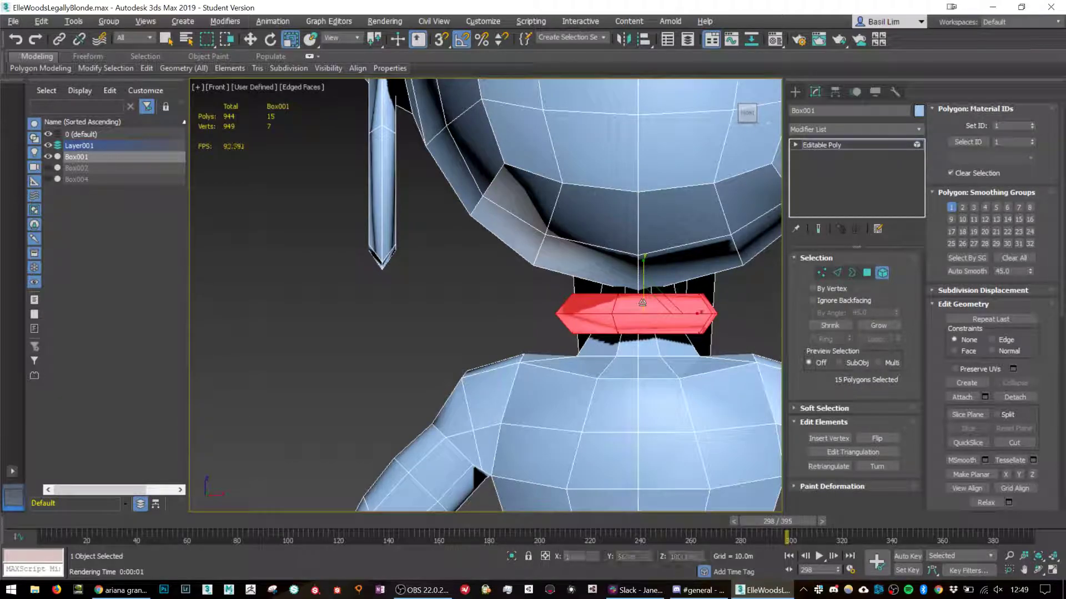
Rotate the choker slightly and lower it on the neck to a Z position of 13.701 m.
middle_click_drag(642, 302, 649, 306, "alt")
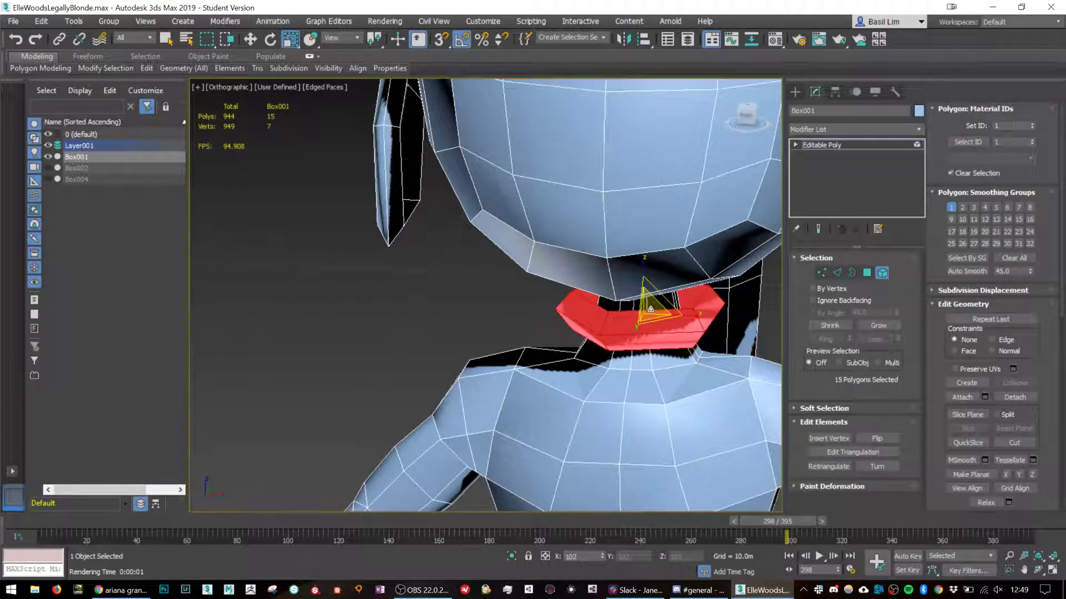
key("e")
left_click_drag(663, 326, 676, 324)
middle_click_drag(670, 337, 668, 310, "alt")
key("w")
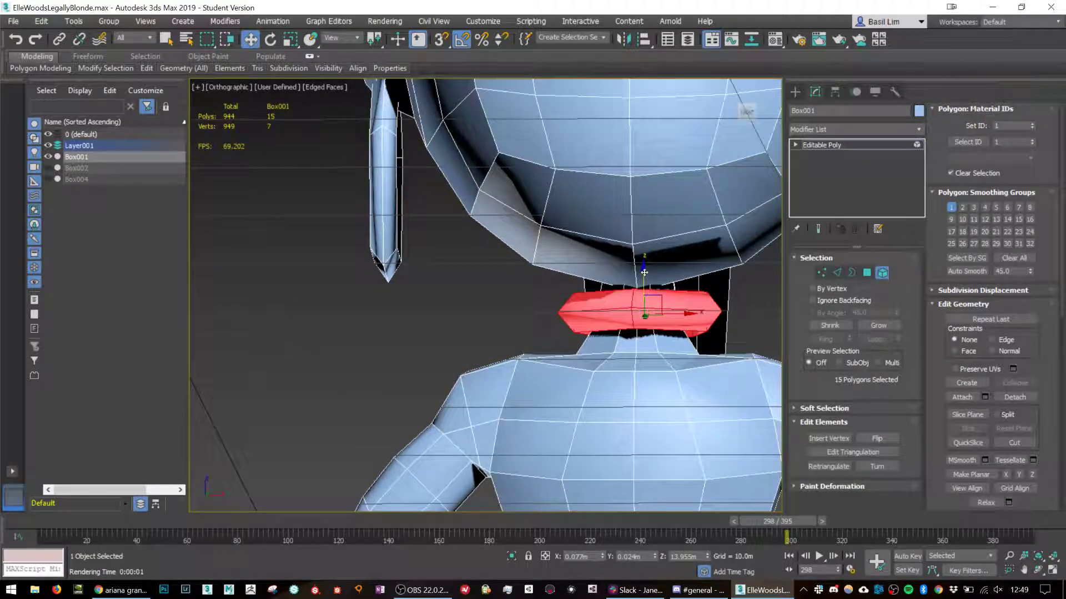
scroll(649, 345, "down", 6)
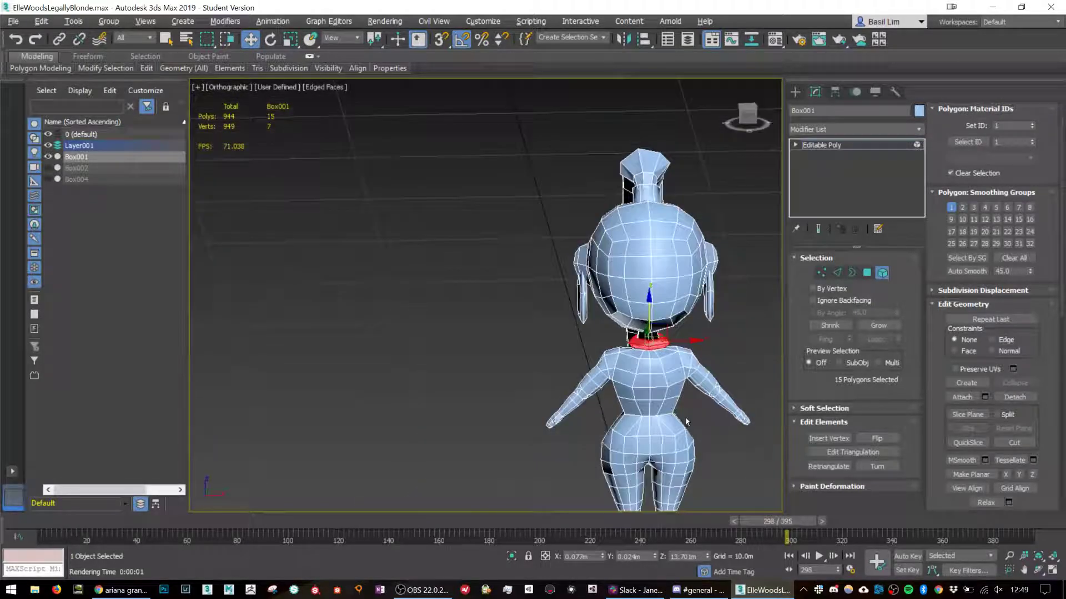
middle_click_drag(686, 422, 773, 269, "alt")
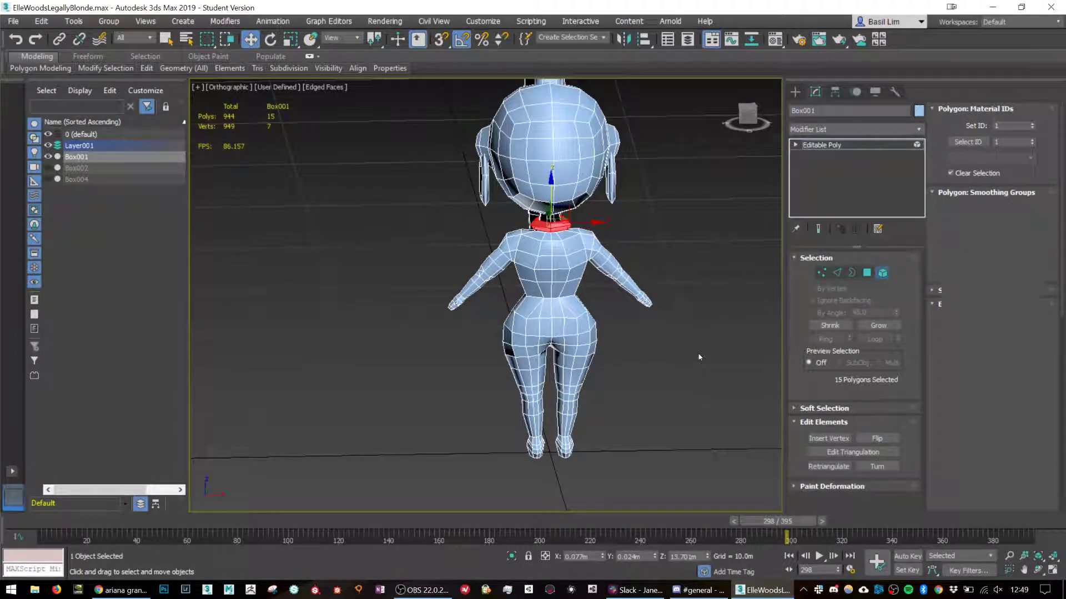
Look through more Ariana Grande photos in the browser, and inspect the whole character in 3ds Max from an angle.
key("alt+Tab")
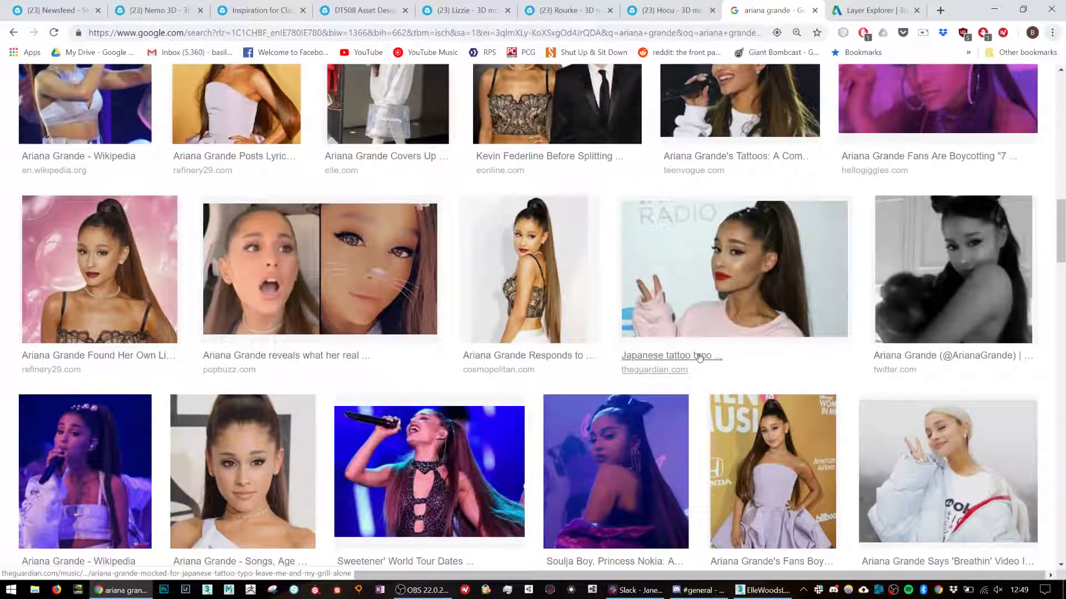
scroll(699, 358, "down", 3)
key("alt+Tab")
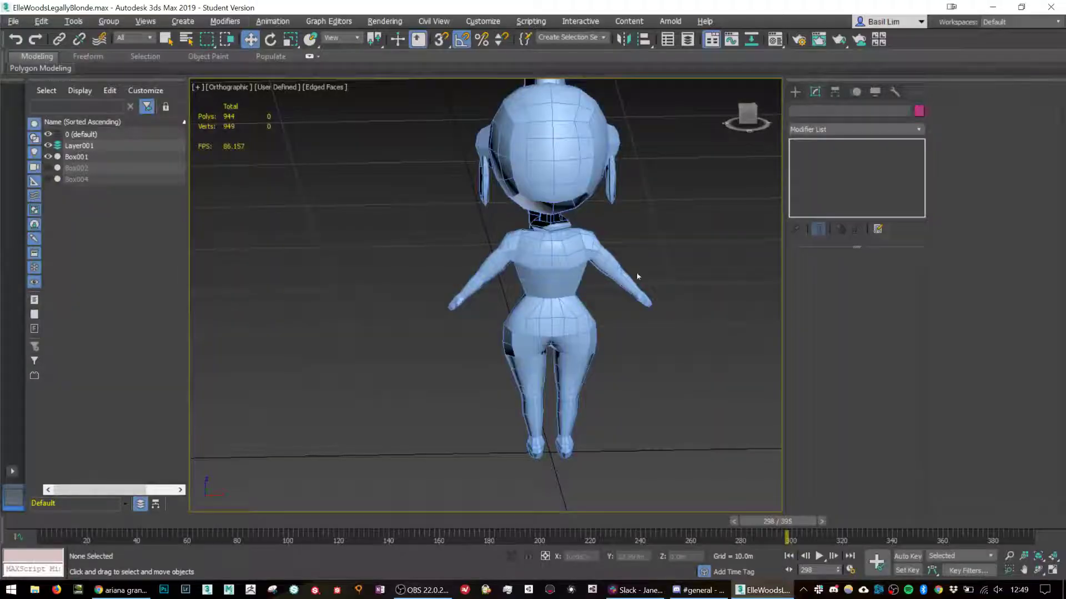
scroll(670, 233, "down", 2)
middle_click_drag(628, 235, 442, 293, "alt")
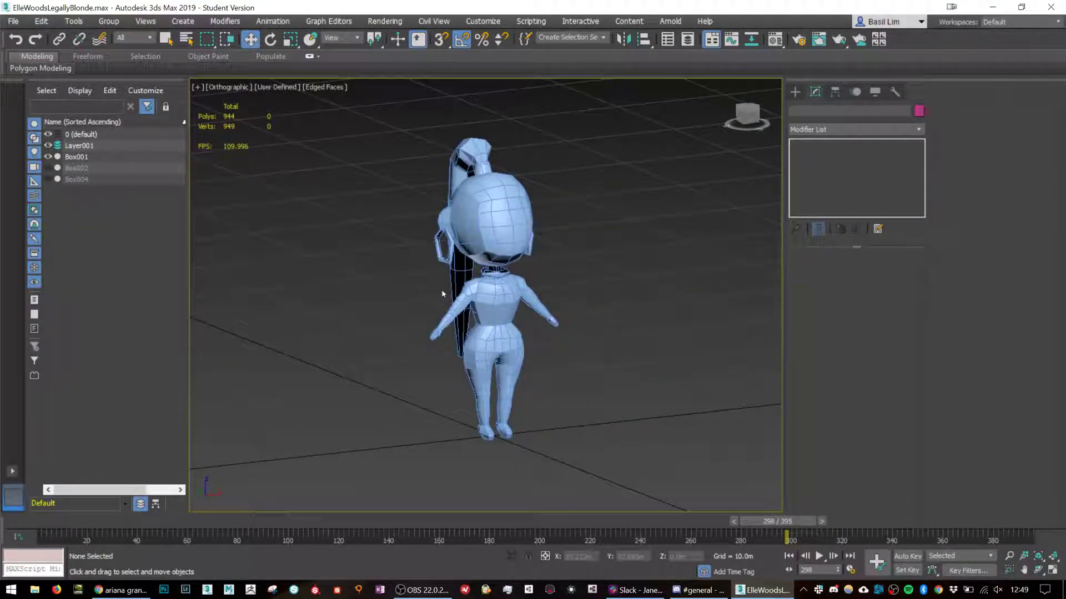
Clear the smoothing groups on all elements of the character mesh and assign them all to smoothing group 1.
left_click(487, 238)
scroll(507, 300, "up", 2)
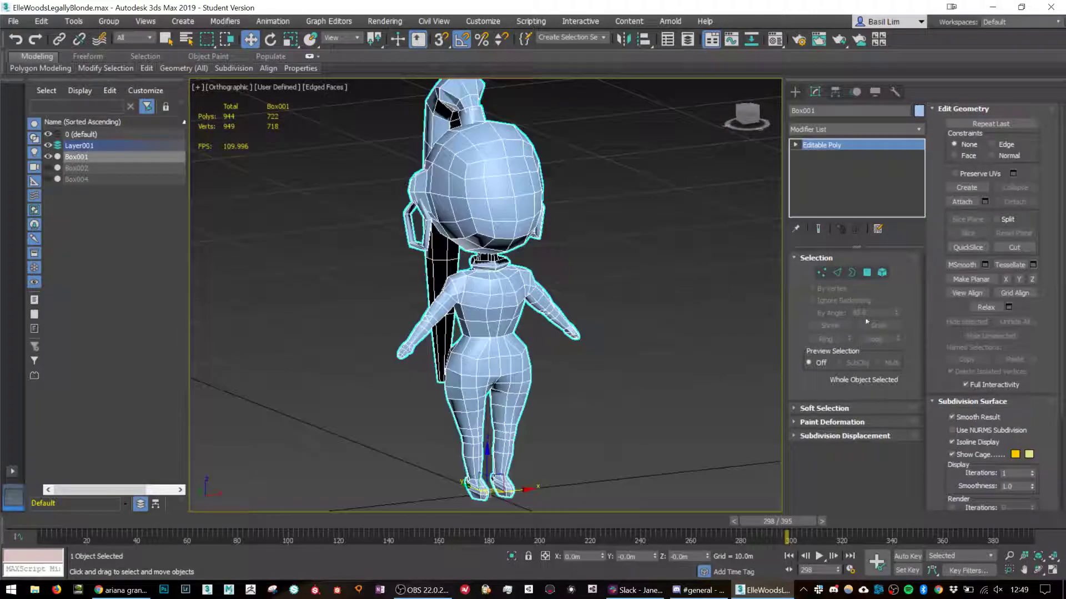
left_click(878, 274)
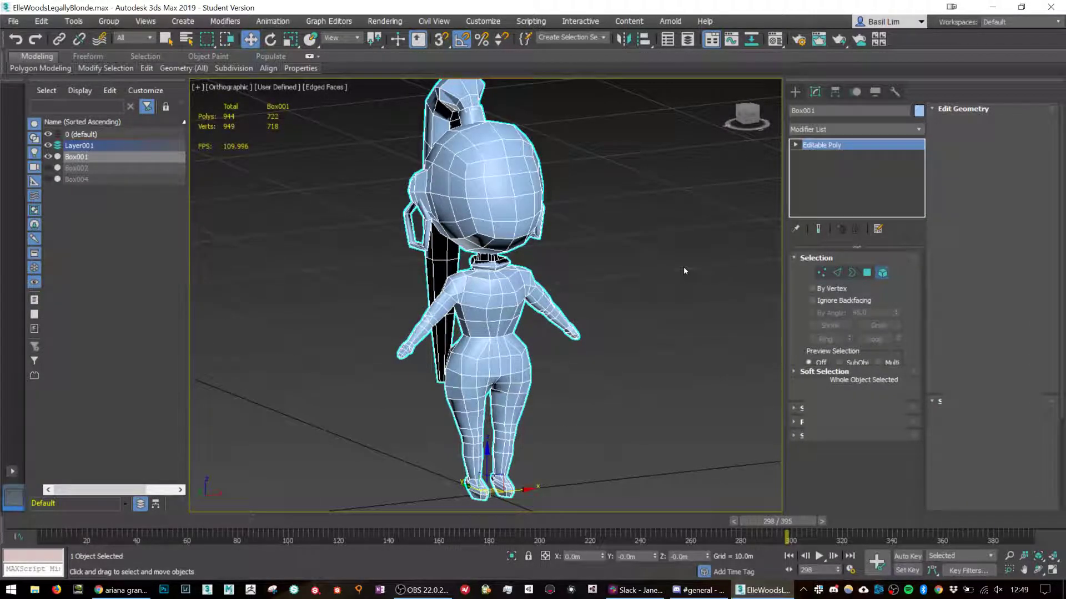
scroll(683, 271, "down", 2)
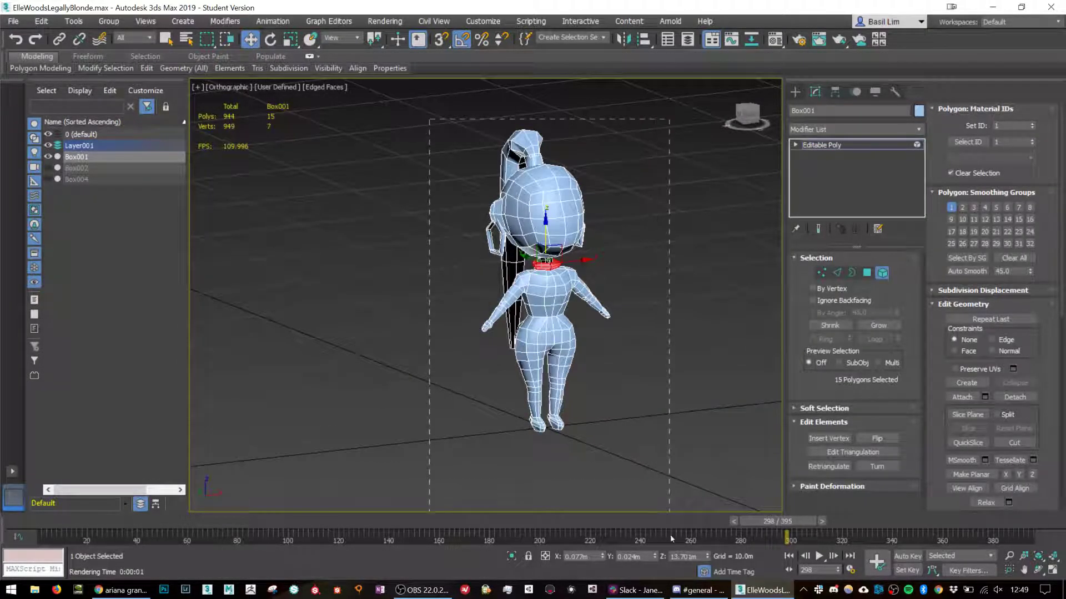
key("ctrl+a")
left_click(1013, 259)
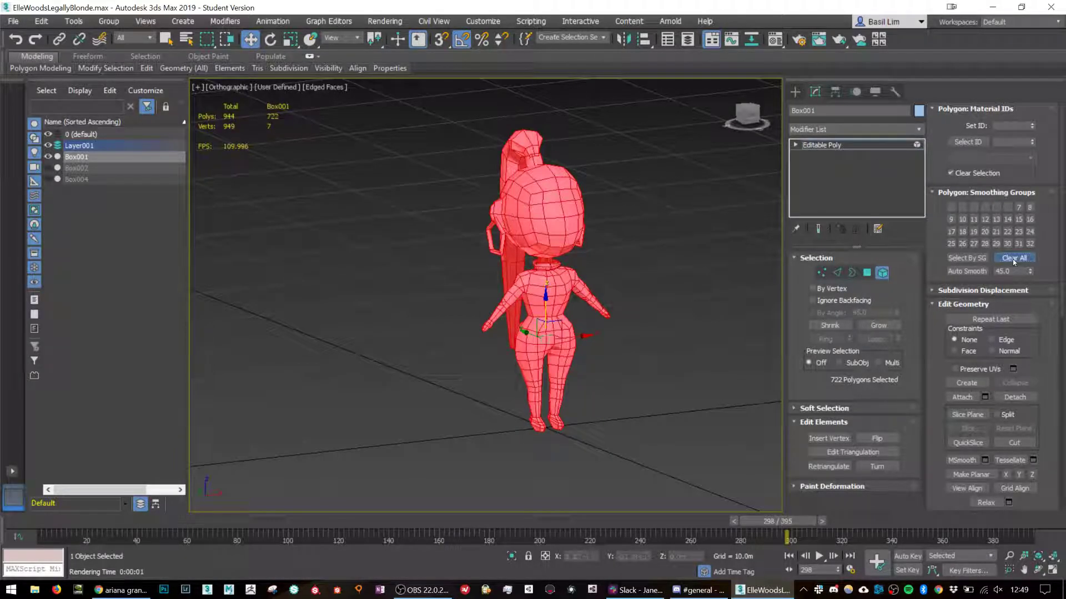
left_click(952, 209)
left_click(700, 233)
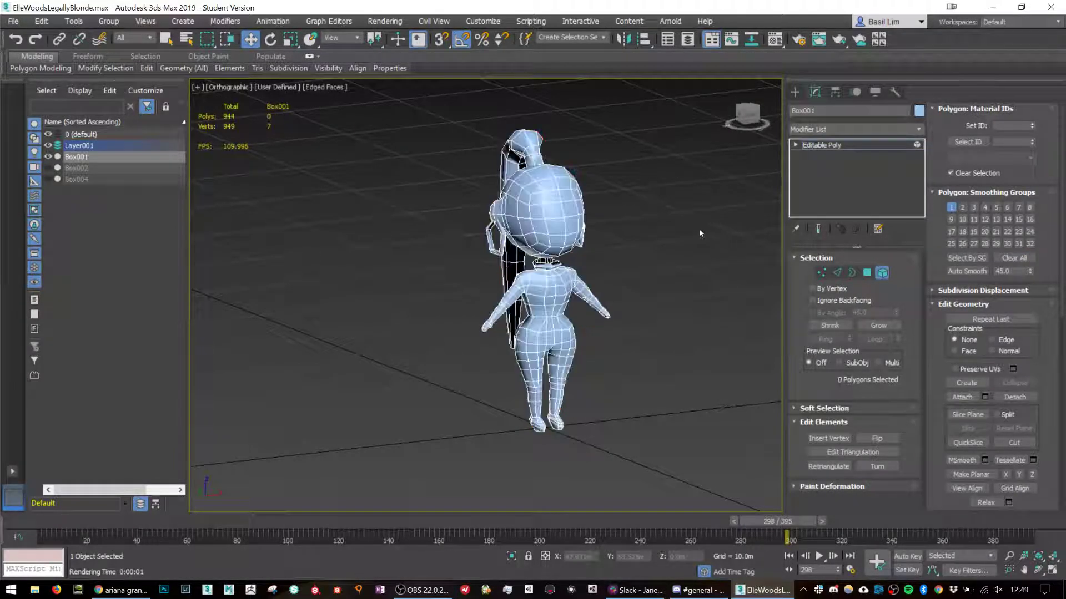
left_click(882, 278)
key("ctrl+d")
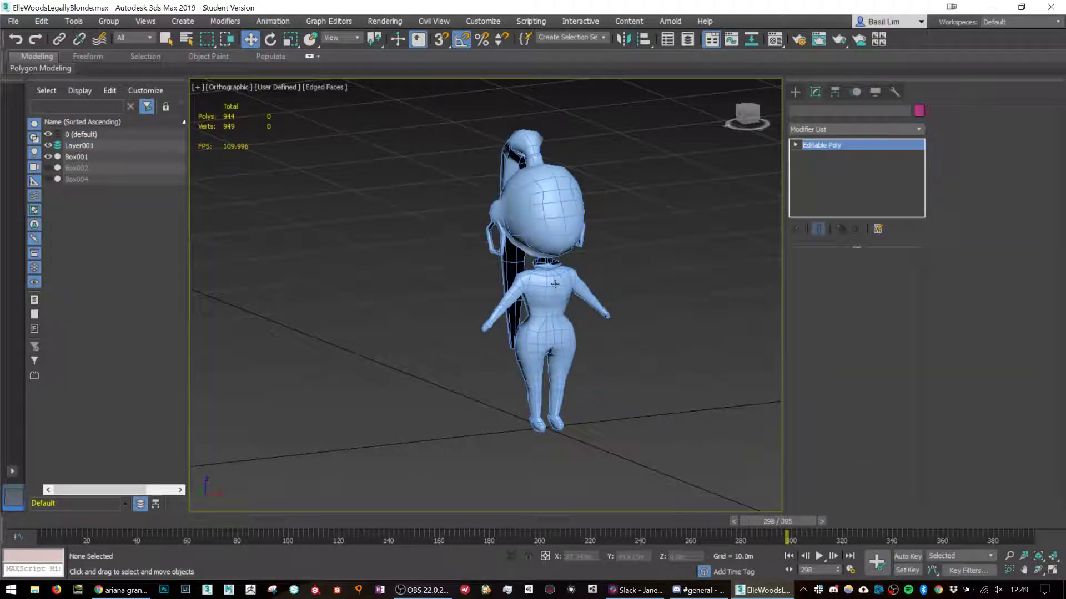
Render the character to check its shading and close the rendered frame.
left_click(554, 283)
key("shift+q")
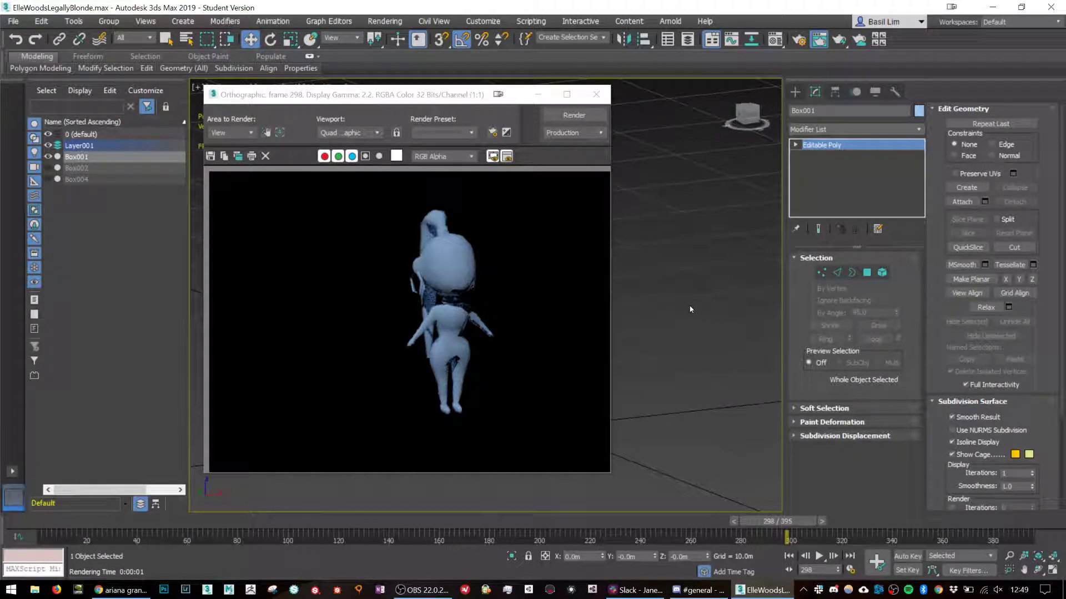
left_click(596, 95)
Clear all smoothing groups on the choker and both earring elements for hard, faceted edges.
scroll(510, 221, "up", 6)
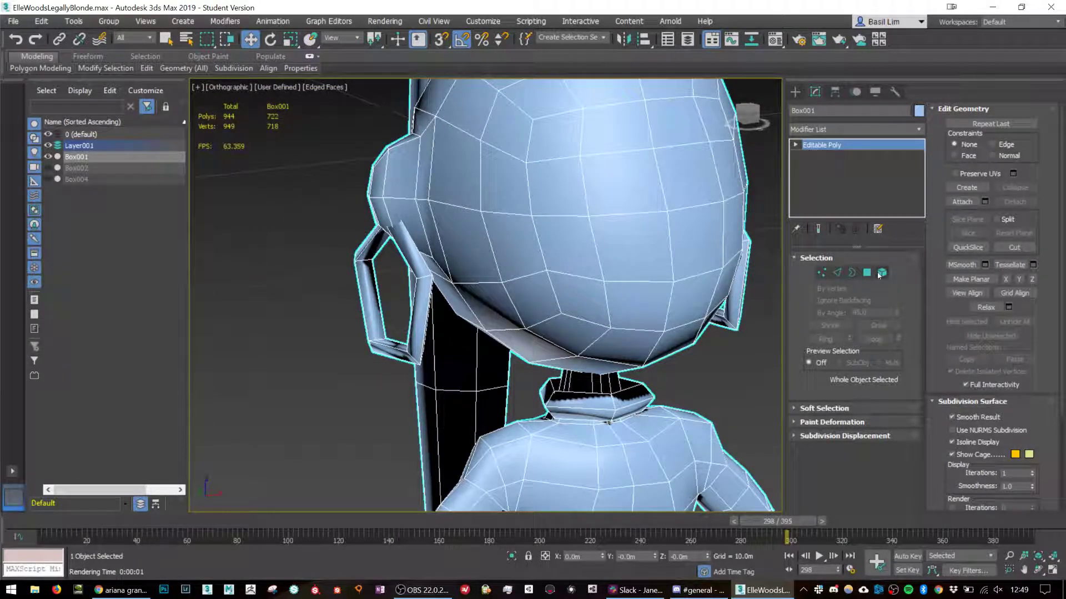
left_click(881, 274)
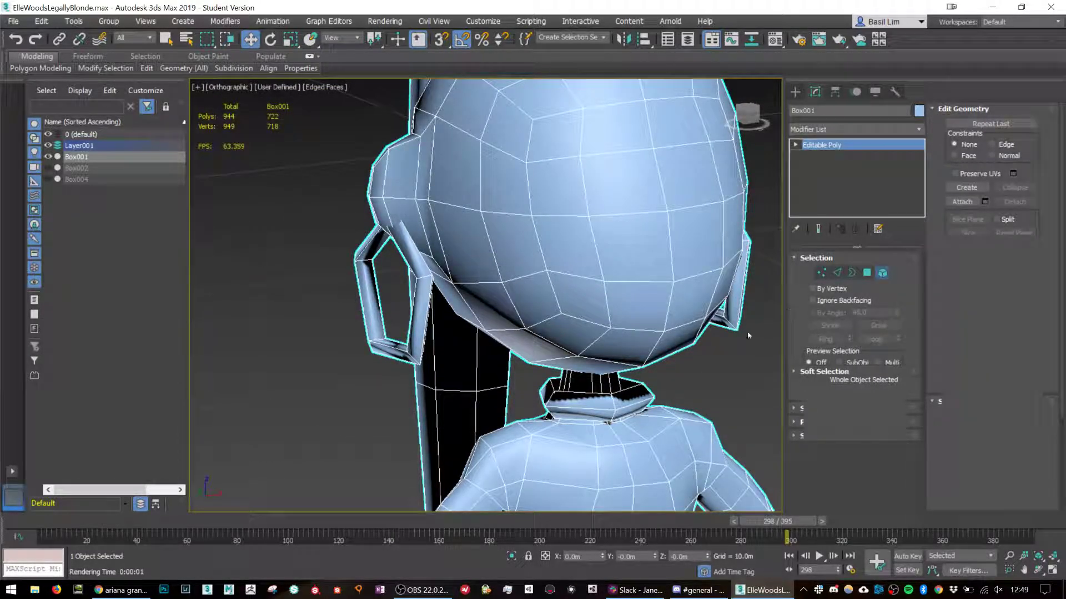
left_click(631, 408)
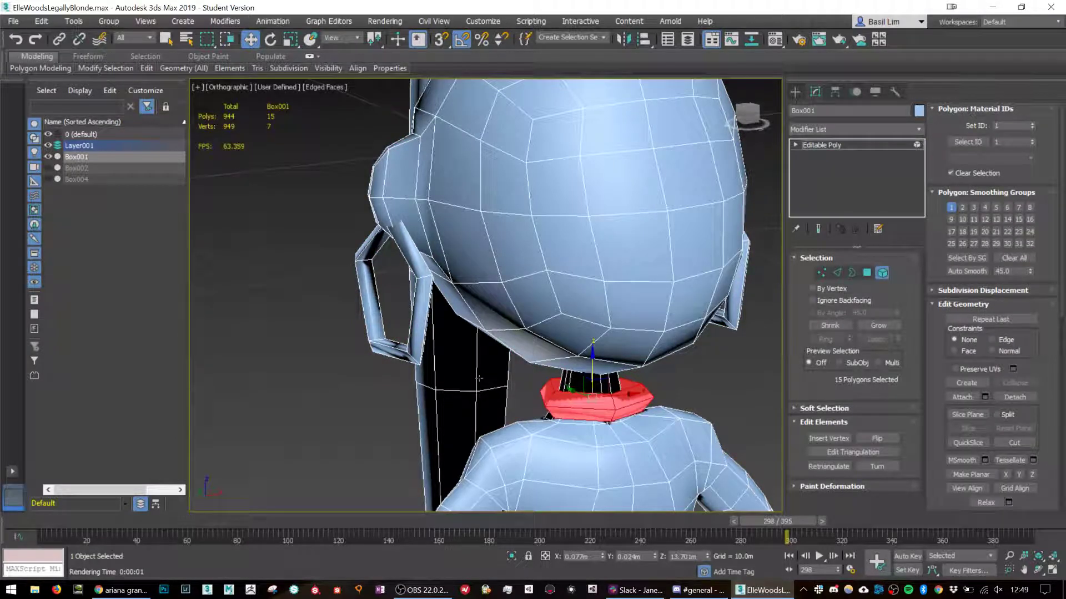
left_click(417, 339, "ctrl")
left_click(735, 312, "ctrl")
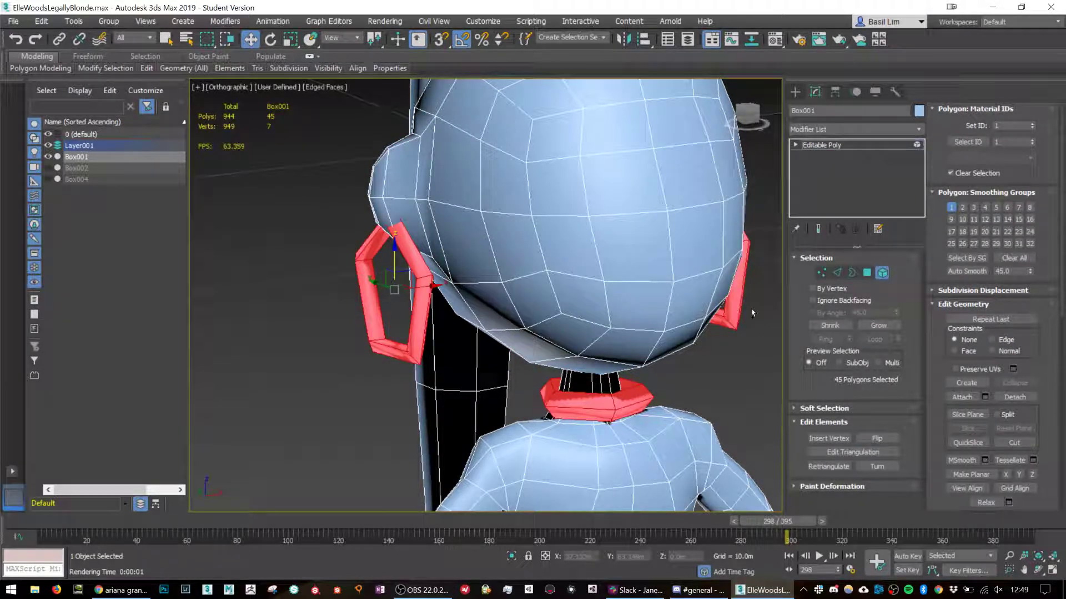
left_click(1002, 259)
scroll(641, 313, "down", 5)
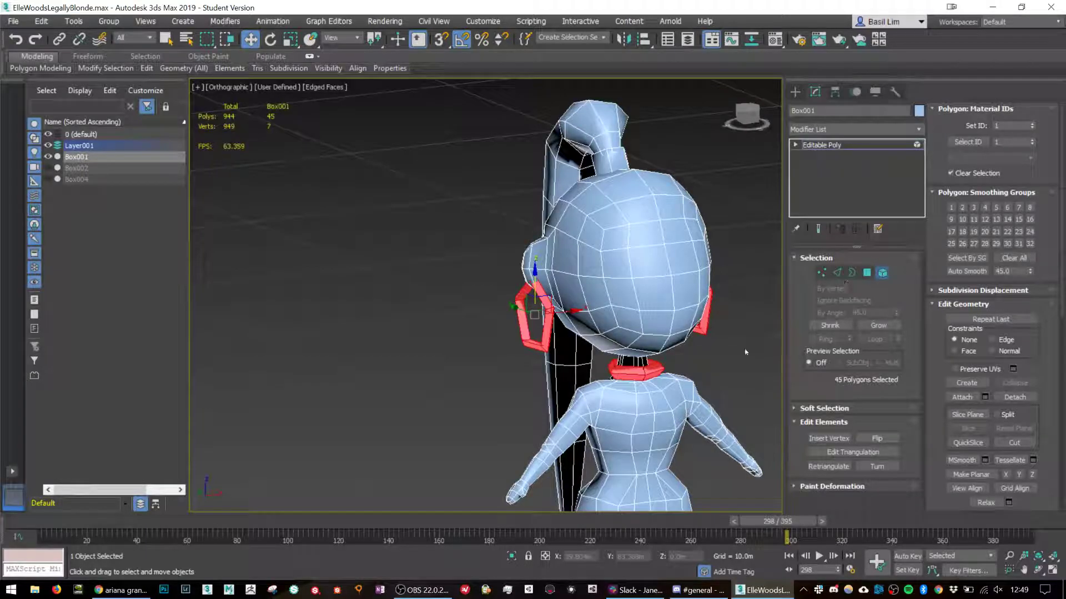
key("5")
Render the whole character again from farther away to check the accessories' shading, and close the rendered frame.
middle_click_drag(679, 400, 586, 303)
scroll(587, 303, "down", 6)
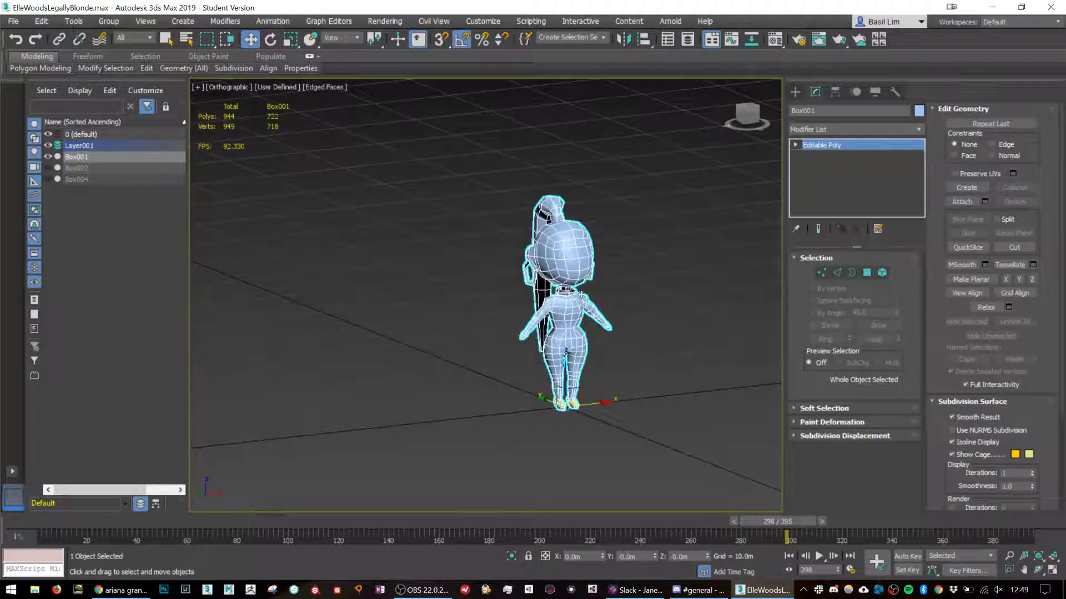
key("shift+q")
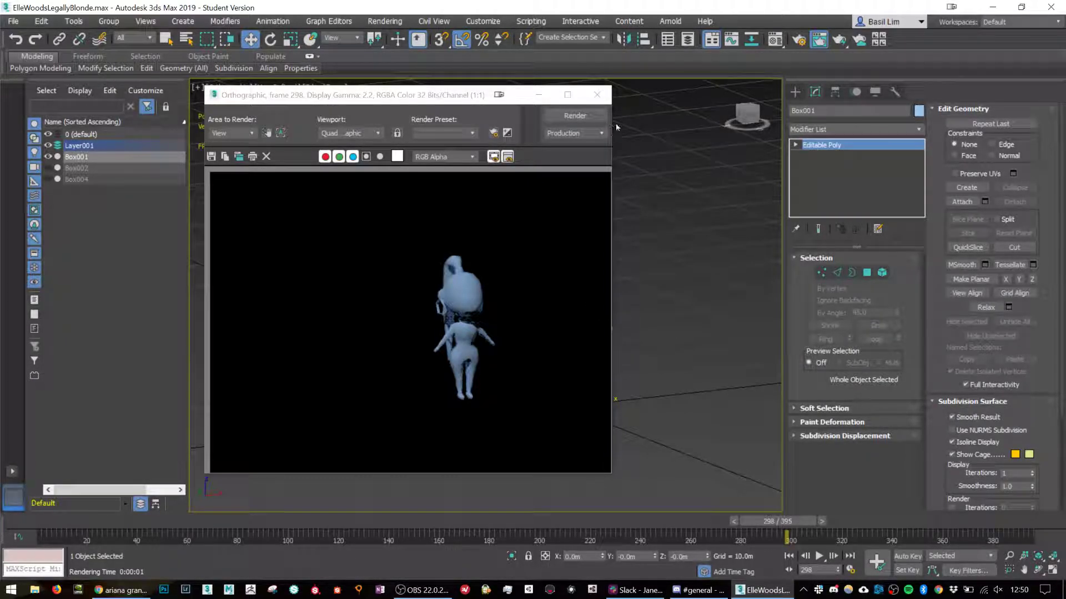
left_click(595, 98)
middle_click_drag(605, 315, 585, 345, "alt")
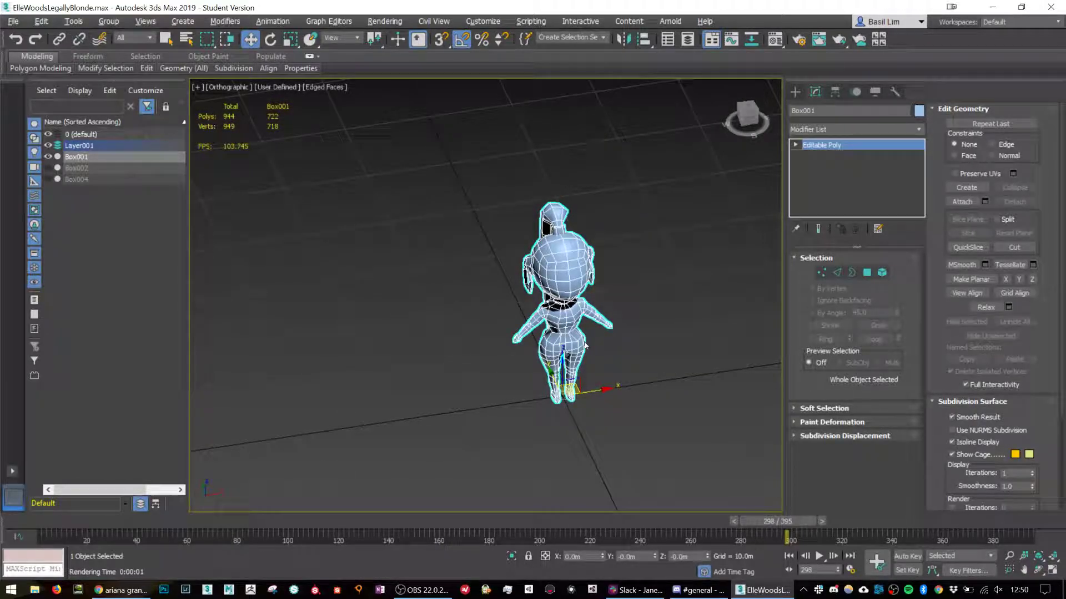